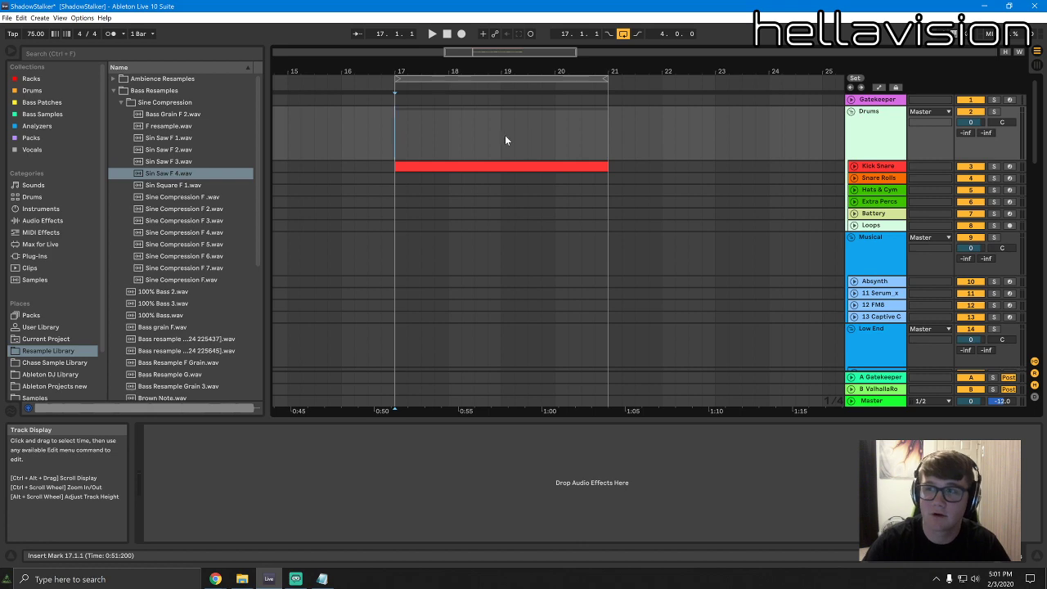
Look over the arrangement's track list from the drum group down to the vocal and audio tracks
{"action": "left_click", "coordinate": [383, 164]}
{"action": "scroll", "coordinate": [529, 200], "scroll_direction": "down", "scroll_amount": 10}
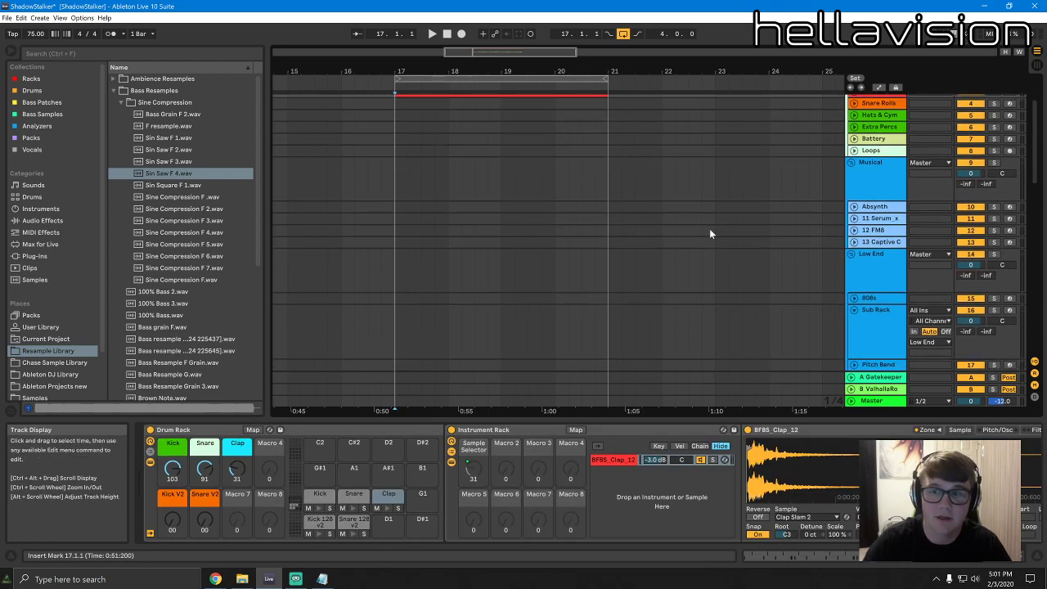
{"action": "scroll", "coordinate": [726, 245], "scroll_direction": "down", "scroll_amount": 1}
{"action": "left_click_drag", "start_coordinate": [1036, 222], "coordinate": [1034, 310]}
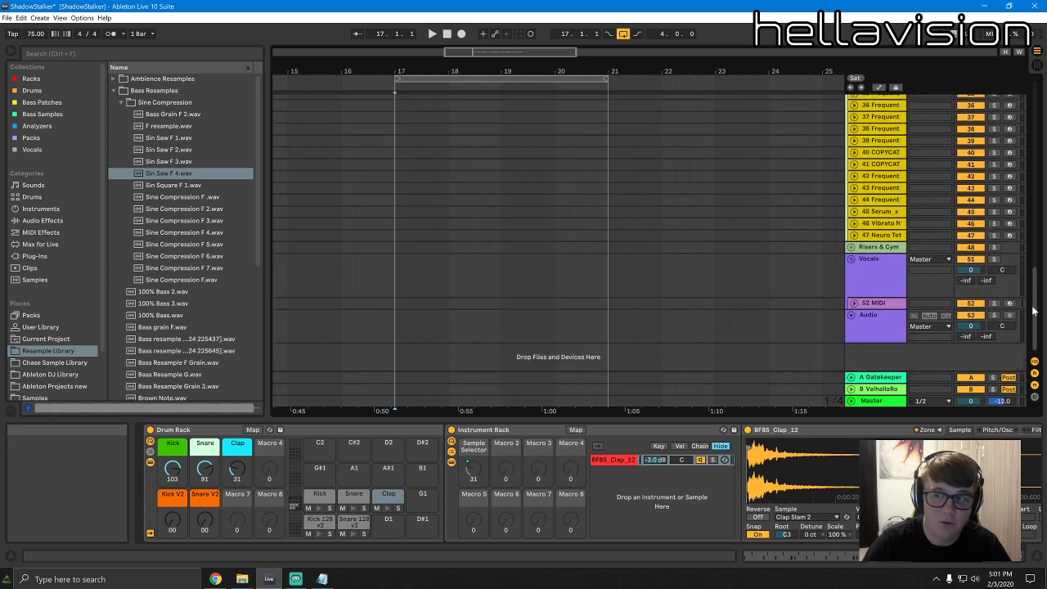
{"action": "left_click", "coordinate": [851, 247]}
{"action": "left_click_drag", "start_coordinate": [1035, 283], "coordinate": [1028, 95]}
{"action": "left_click", "coordinate": [945, 145]}
{"action": "left_click", "coordinate": [542, 155]}
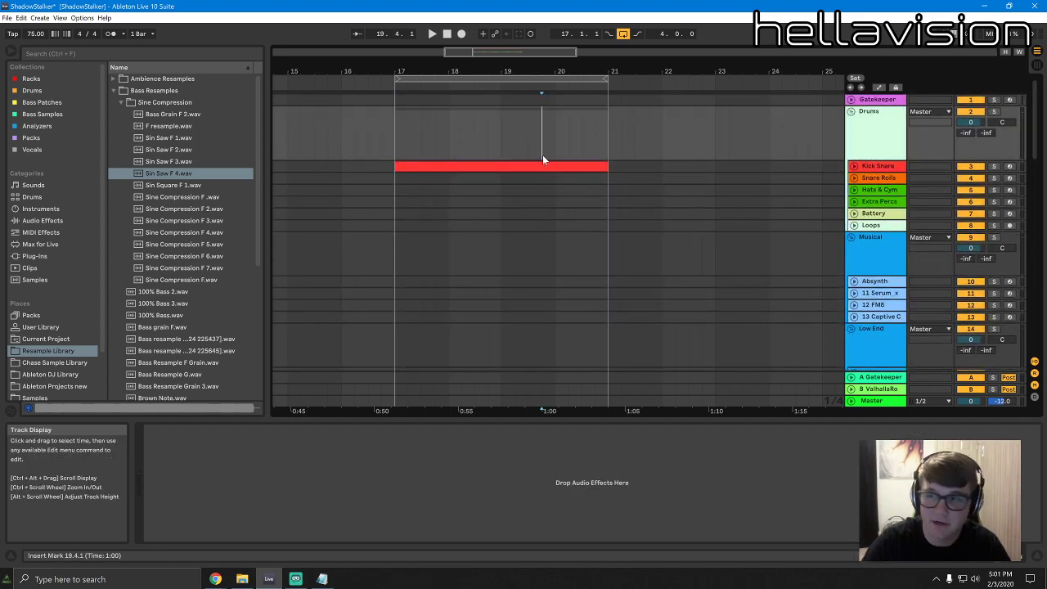
Open the Kick Snare track's MIDI clip at bar 17 in the note editor
{"action": "left_click", "coordinate": [873, 167]}
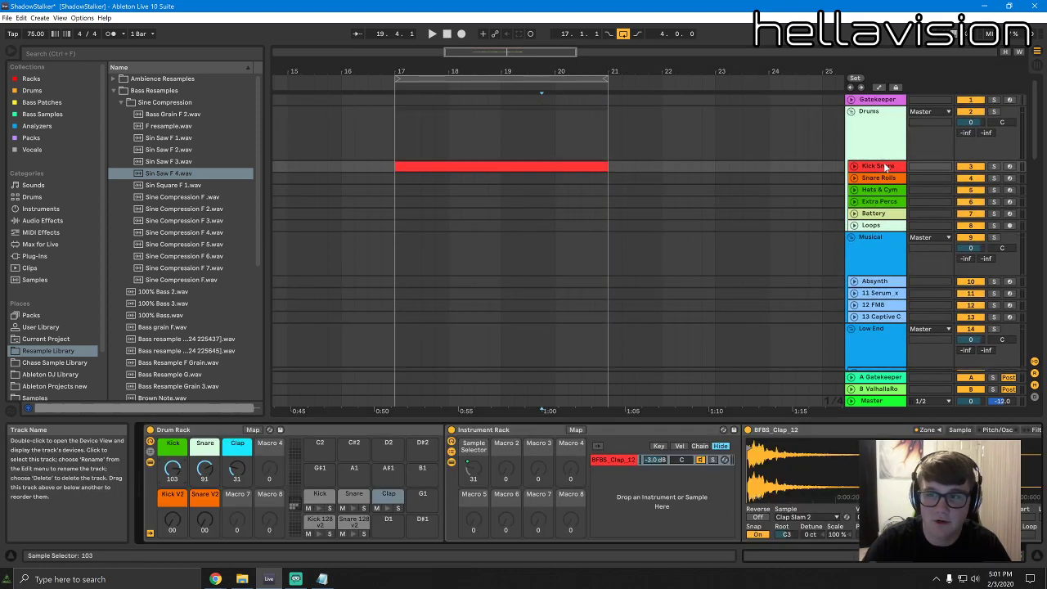
{"action": "left_click", "coordinate": [547, 165]}
{"action": "double_click", "coordinate": [546, 164]}
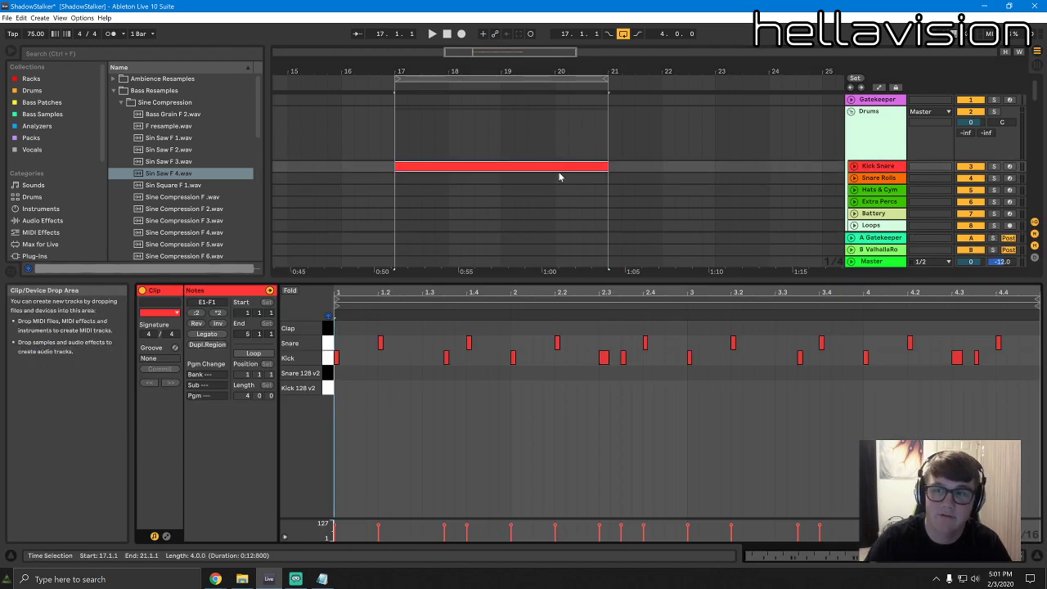
Add a locator named "Drop" at bar 17
{"action": "right_click", "coordinate": [396, 84]}
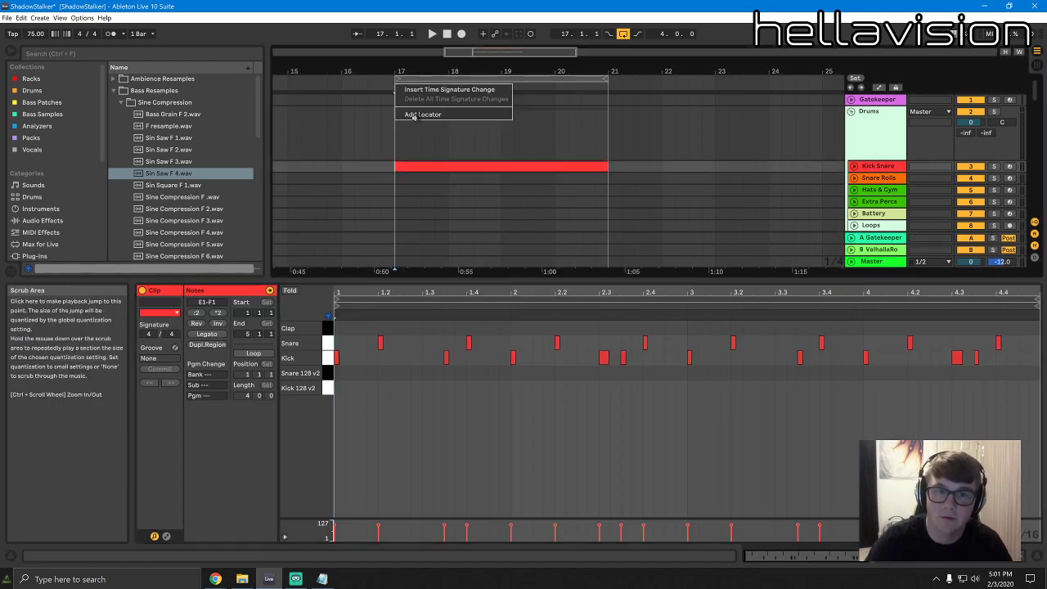
{"action": "left_click", "coordinate": [422, 114]}
{"action": "type", "text": "Drop"}
{"action": "key", "text": "Return"}
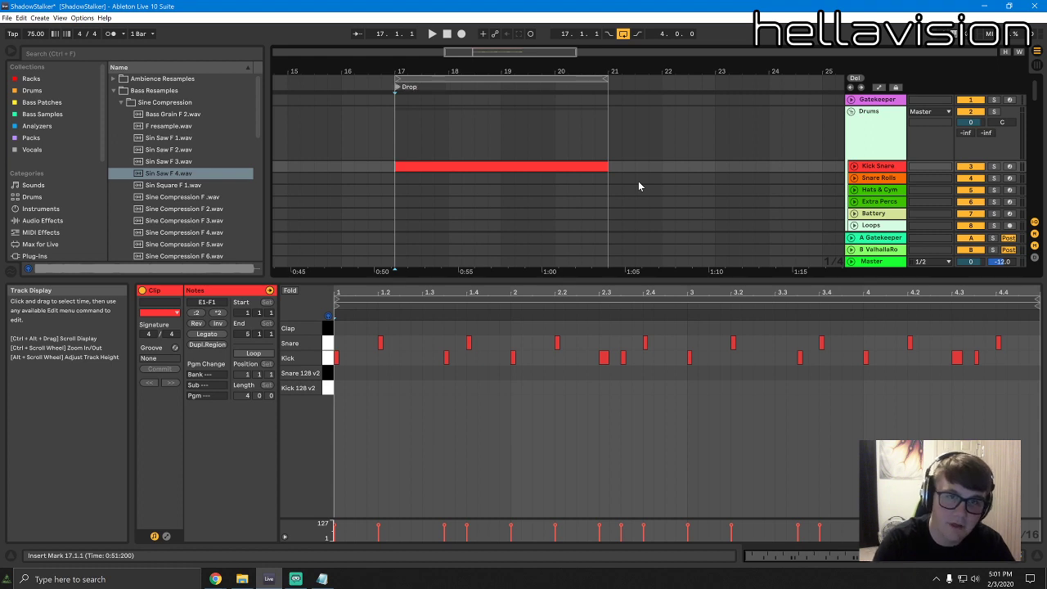
Select the Kick Snare clip and show the clap sampler's layer list by sample-select zones
{"action": "left_click_drag", "start_coordinate": [518, 75], "coordinate": [514, 50]}
{"action": "left_click", "coordinate": [508, 157]}
{"action": "left_click", "coordinate": [508, 167]}
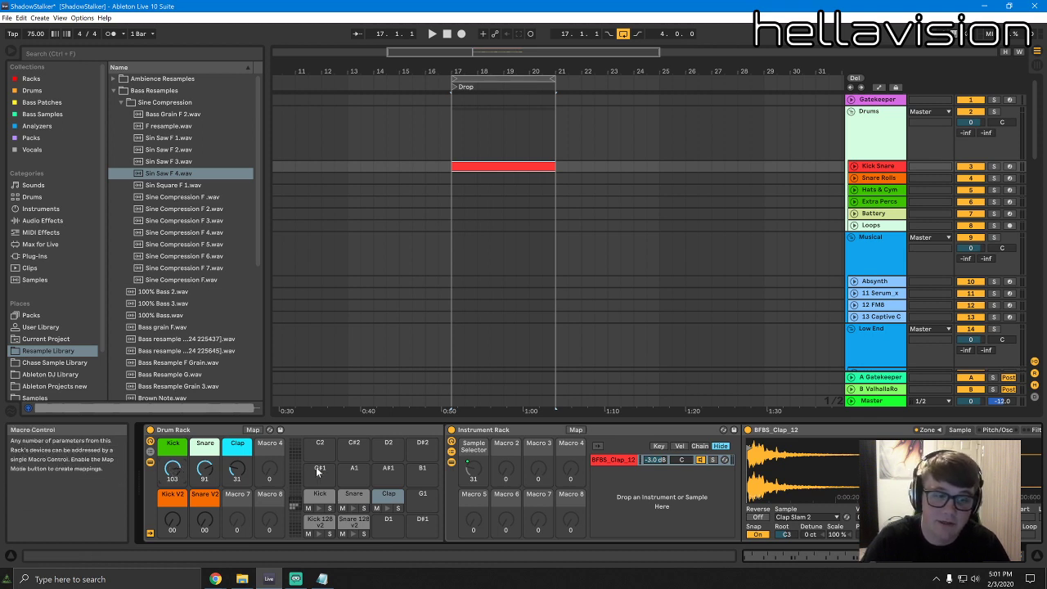
{"action": "left_click", "coordinate": [933, 431]}
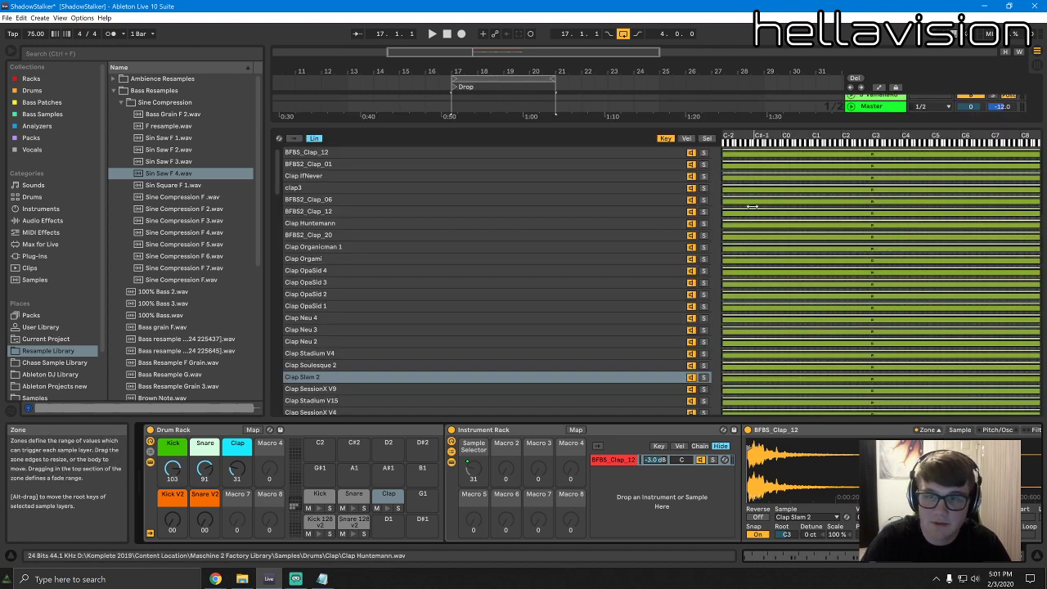
{"action": "left_click", "coordinate": [708, 138]}
{"action": "left_click", "coordinate": [609, 226]}
{"action": "scroll", "coordinate": [608, 221], "scroll_direction": "down", "scroll_amount": 7}
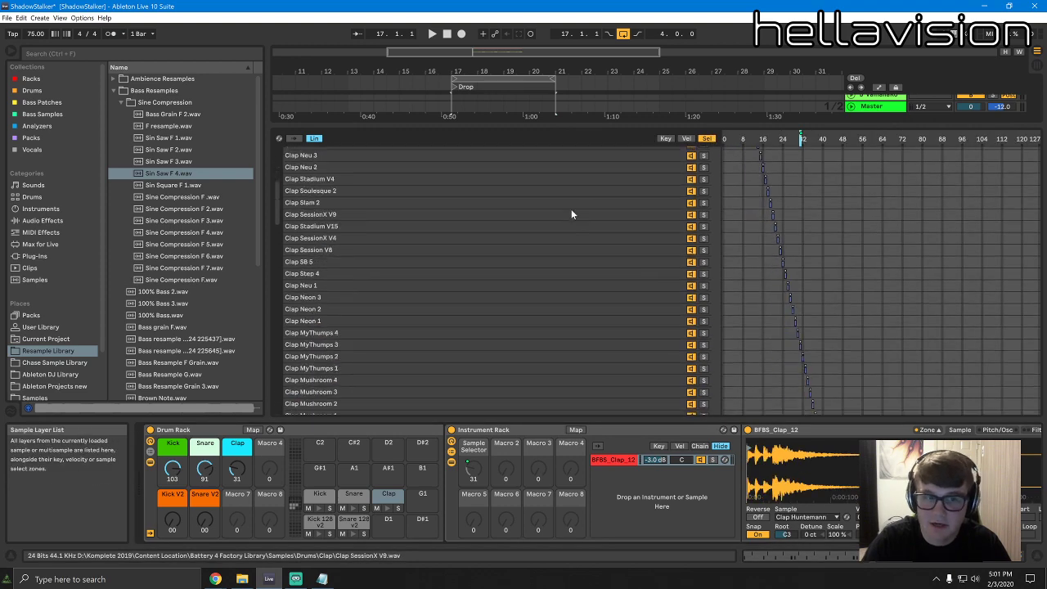
Browse the clap sampler's layers down to KSHMR_Snap_03, then return to the arrangement
{"action": "left_click_drag", "start_coordinate": [275, 211], "coordinate": [288, 352]}
{"action": "left_click", "coordinate": [324, 351]}
{"action": "left_click", "coordinate": [356, 304]}
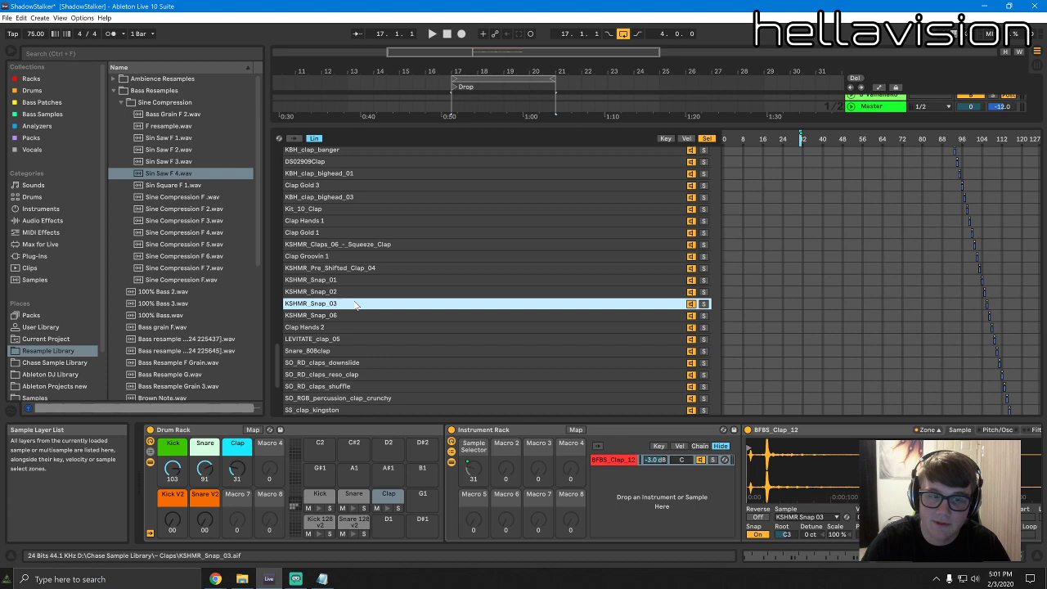
{"action": "left_click", "coordinate": [548, 364]}
{"action": "left_click", "coordinate": [521, 305]}
{"action": "left_click", "coordinate": [528, 122]}
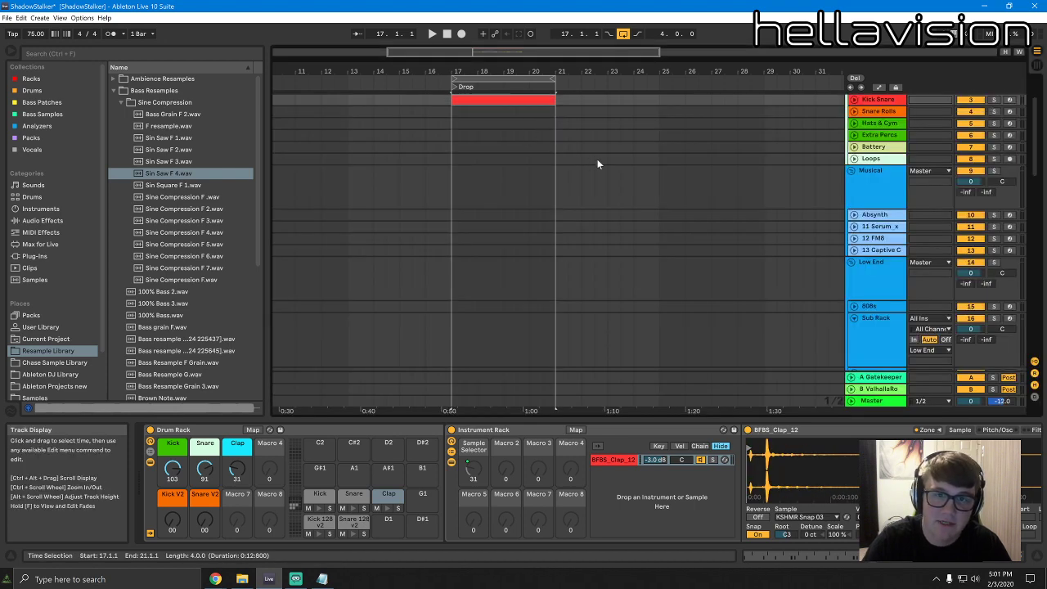
{"action": "left_click", "coordinate": [597, 161]}
{"action": "scroll", "coordinate": [516, 127], "scroll_direction": "up", "scroll_amount": 3}
{"action": "left_click", "coordinate": [517, 134]}
{"action": "scroll", "coordinate": [617, 193], "scroll_direction": "up", "scroll_amount": 2}
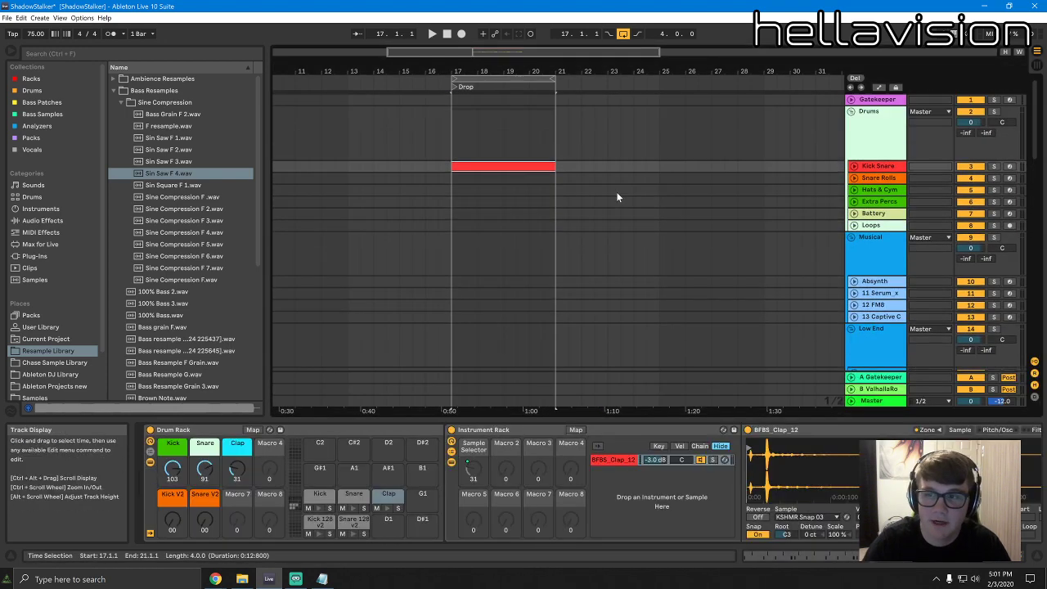
{"action": "scroll", "coordinate": [678, 190], "scroll_direction": "down", "scroll_amount": 6}
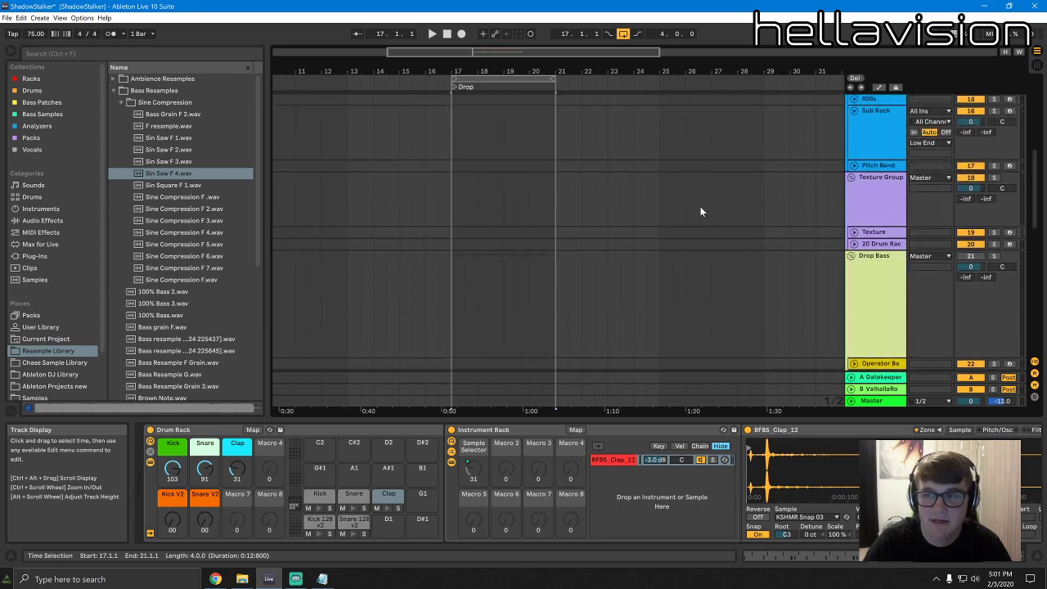
{"action": "scroll", "coordinate": [700, 208], "scroll_direction": "up", "scroll_amount": 6}
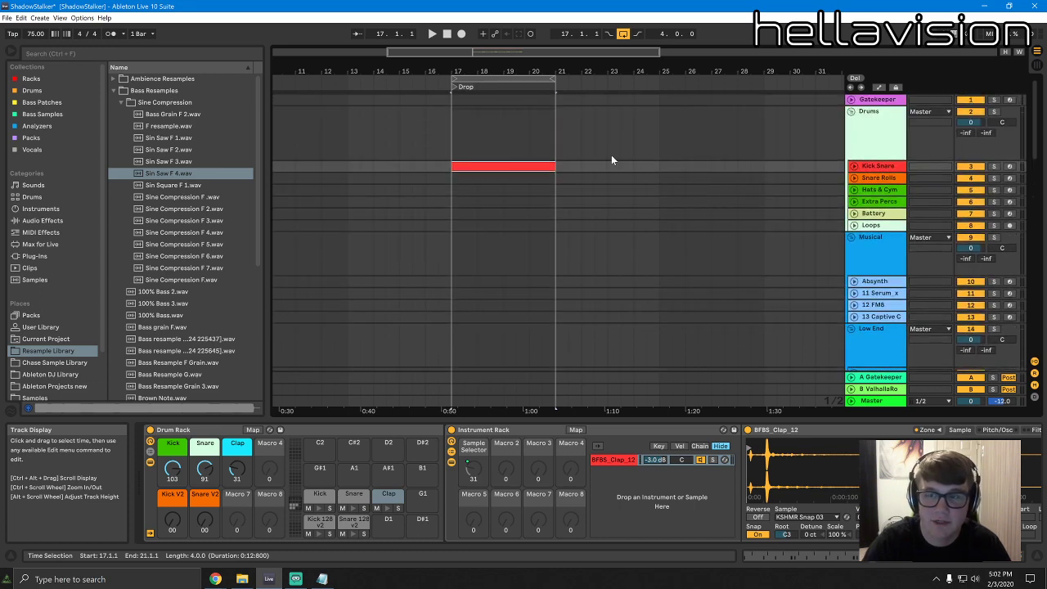
Reopen the Kick Snare clip in the note editor and select all of its snare notes
{"action": "left_click", "coordinate": [499, 158]}
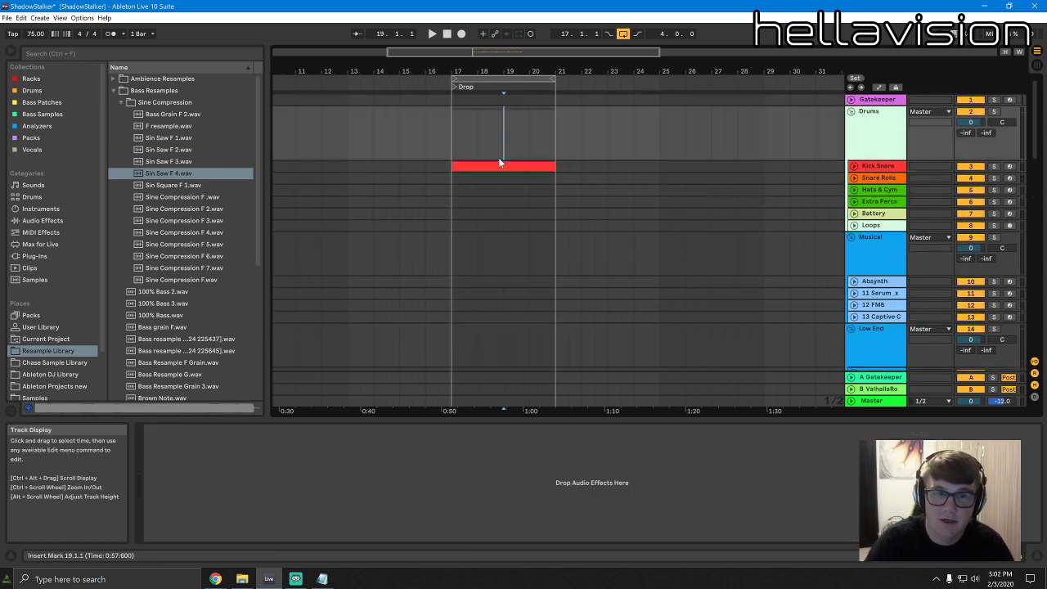
{"action": "double_click", "coordinate": [481, 166]}
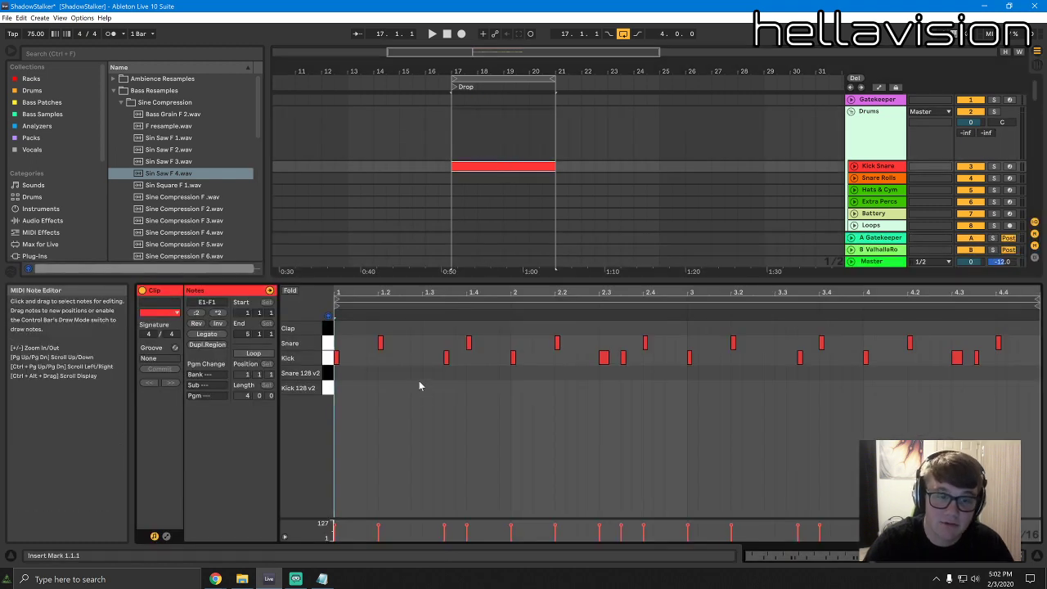
{"action": "left_click", "coordinate": [331, 344]}
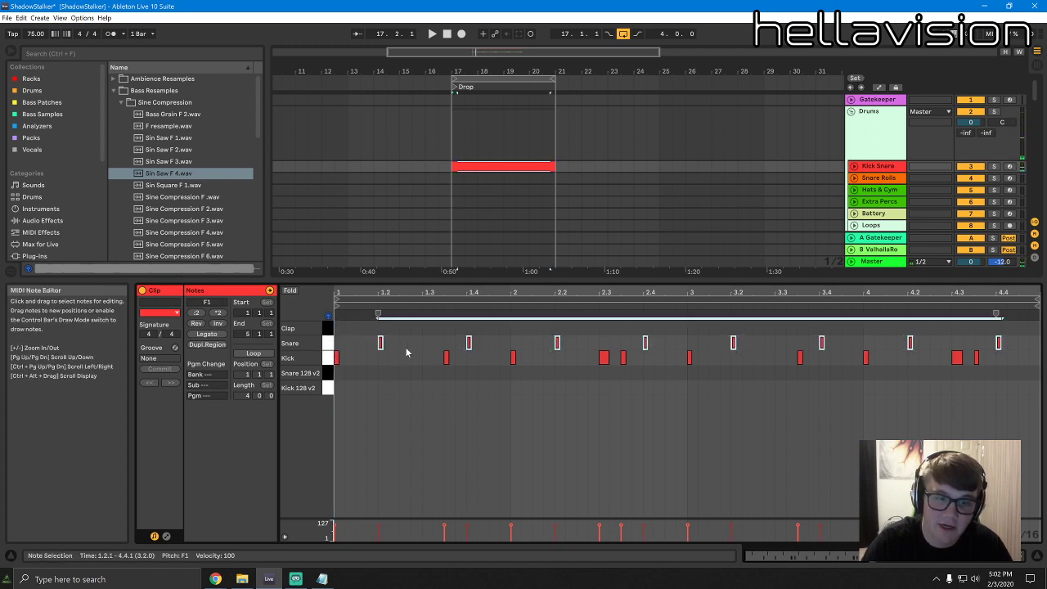
Play the loop and draw a sixteenth-long kick note at 4.1.4, just before the snare on 4.2
{"action": "key", "text": "space"}
{"action": "key", "text": "b"}
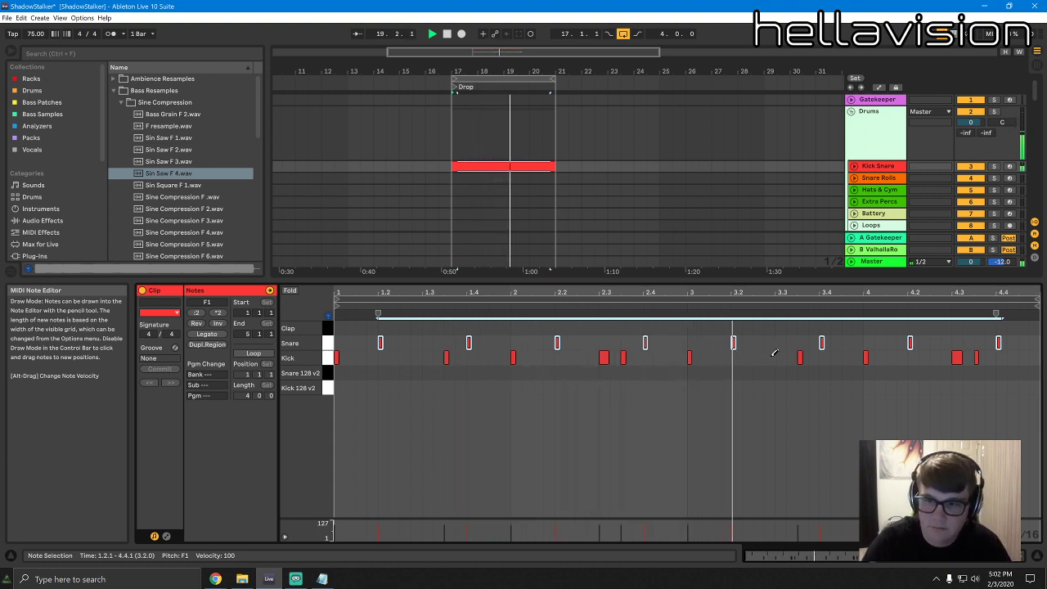
{"action": "left_click", "coordinate": [900, 357]}
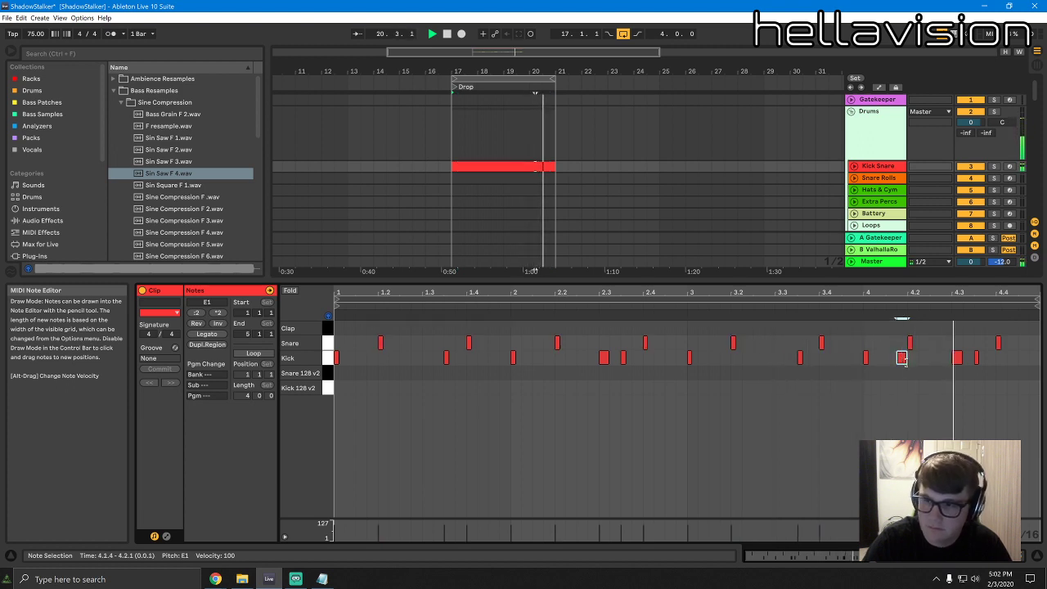
{"action": "key", "text": "space"}
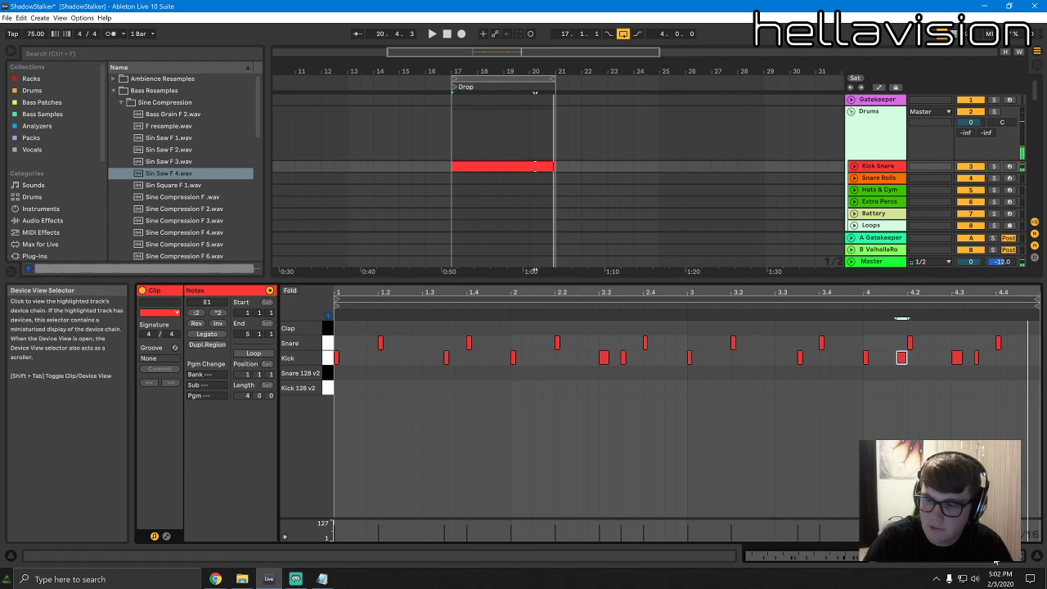
Show the Kick Snare track's drum rack and unfold the track to display its clip's notes
{"action": "left_click", "coordinate": [900, 555]}
{"action": "left_click", "coordinate": [879, 155]}
{"action": "left_click", "coordinate": [883, 168]}
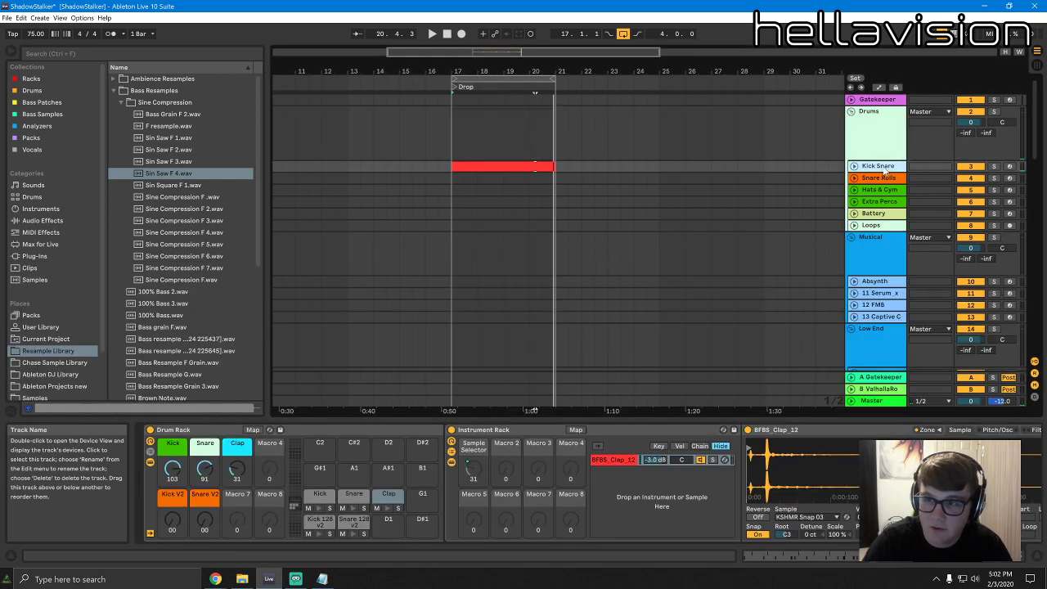
{"action": "left_click", "coordinate": [595, 178]}
{"action": "left_click", "coordinate": [549, 167]}
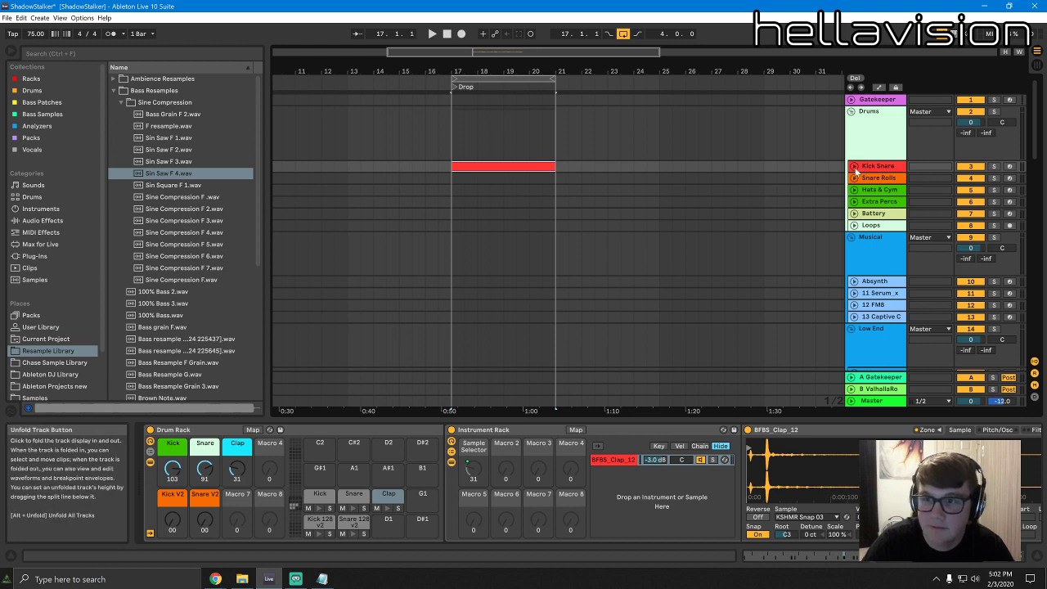
{"action": "left_click", "coordinate": [855, 167]}
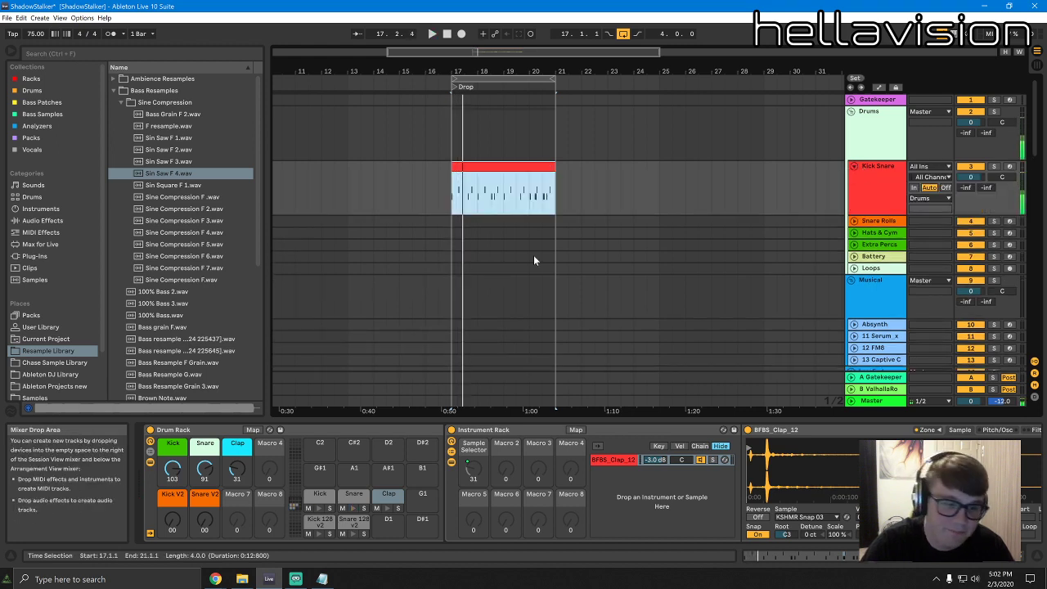
Audition drum samples over the loop, setting the drum rack's Snare macro to 47 and Kick macro to 15
{"action": "left_click", "coordinate": [174, 469]}
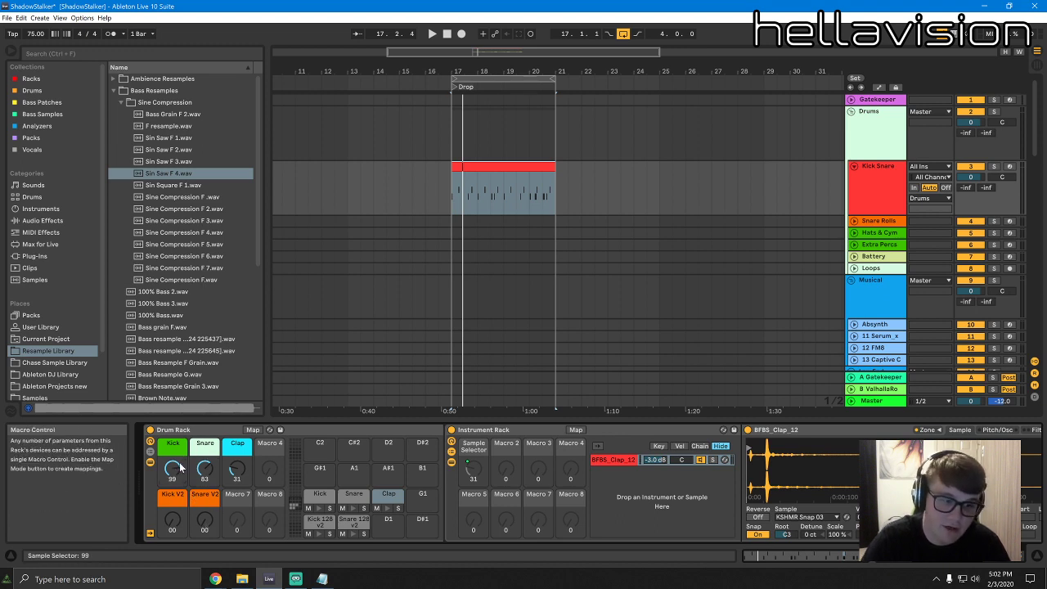
{"action": "scroll", "coordinate": [173, 468], "scroll_direction": "down", "scroll_amount": 5}
{"action": "key", "text": "space"}
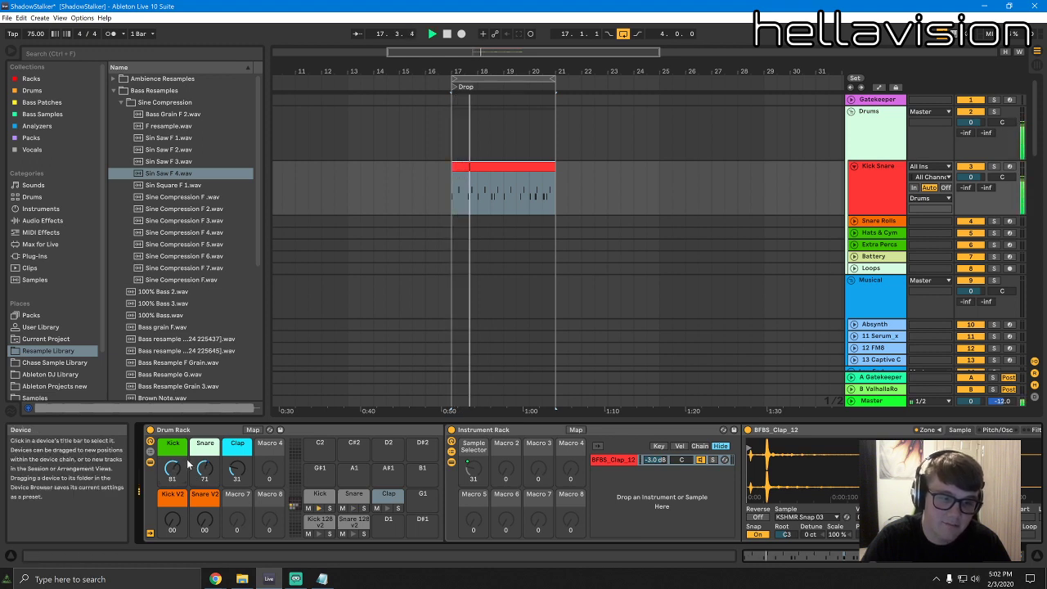
{"action": "left_click", "coordinate": [297, 578]}
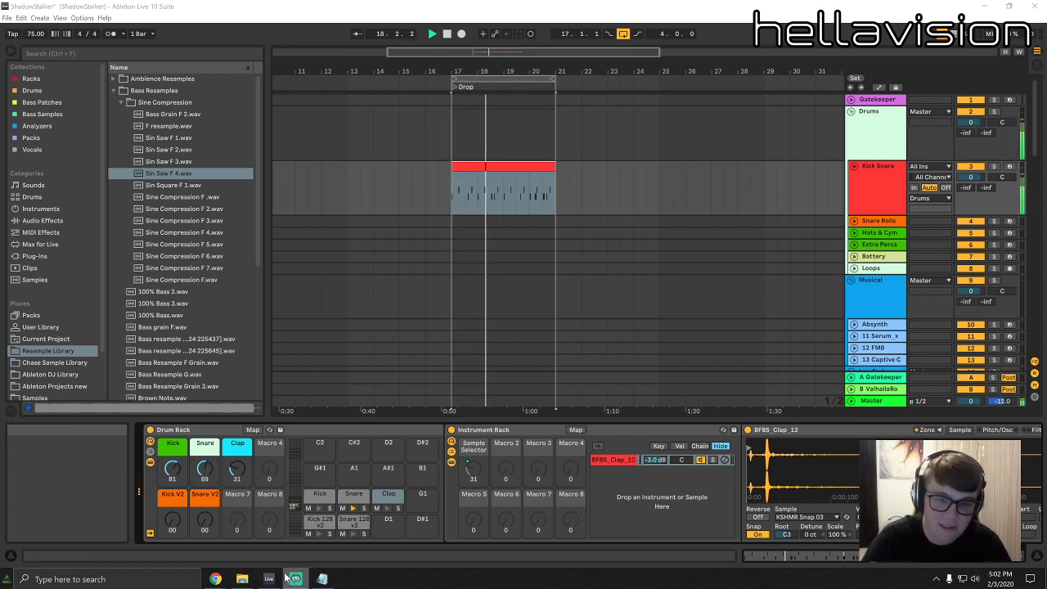
{"action": "left_click_drag", "start_coordinate": [173, 471], "coordinate": [173, 500]}
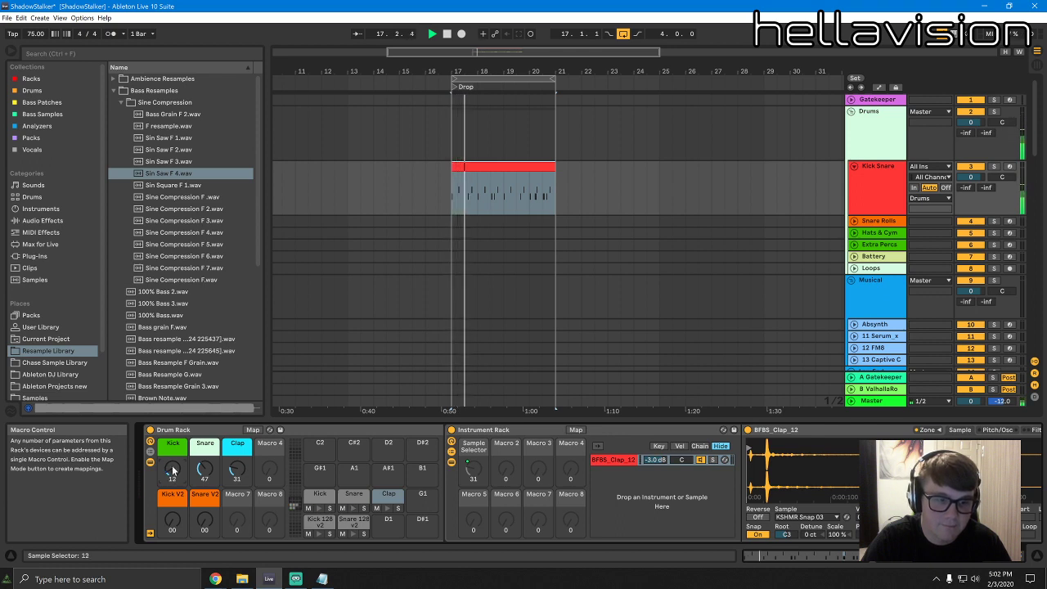
{"action": "key", "text": "Up"}
{"action": "key", "text": "Up"}
{"action": "key", "text": "Up"}
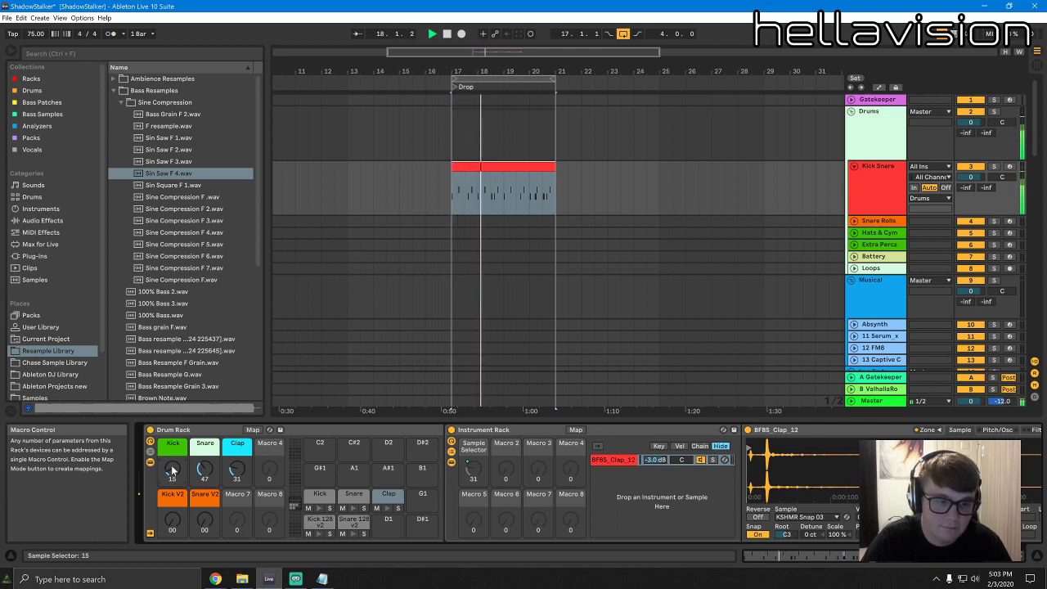
Try other kick samples with playback, moving the Kick macro through 55, 81 and 110
{"action": "left_click_drag", "start_coordinate": [173, 470], "coordinate": [172, 427]}
{"action": "key", "text": "space"}
{"action": "key", "text": "space"}
{"action": "key", "text": "space"}
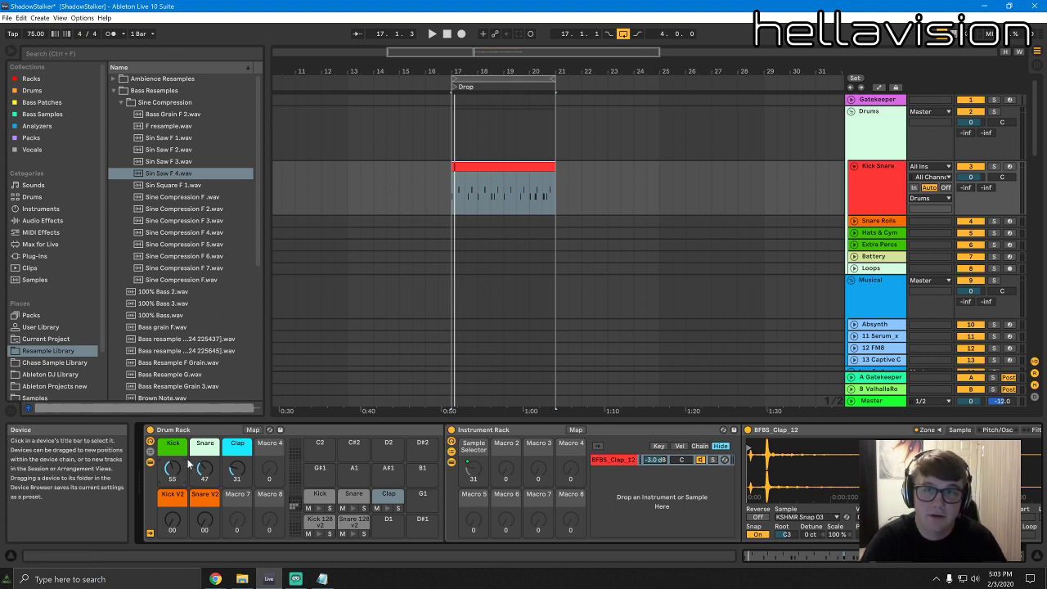
{"action": "left_click_drag", "start_coordinate": [172, 470], "coordinate": [172, 469]}
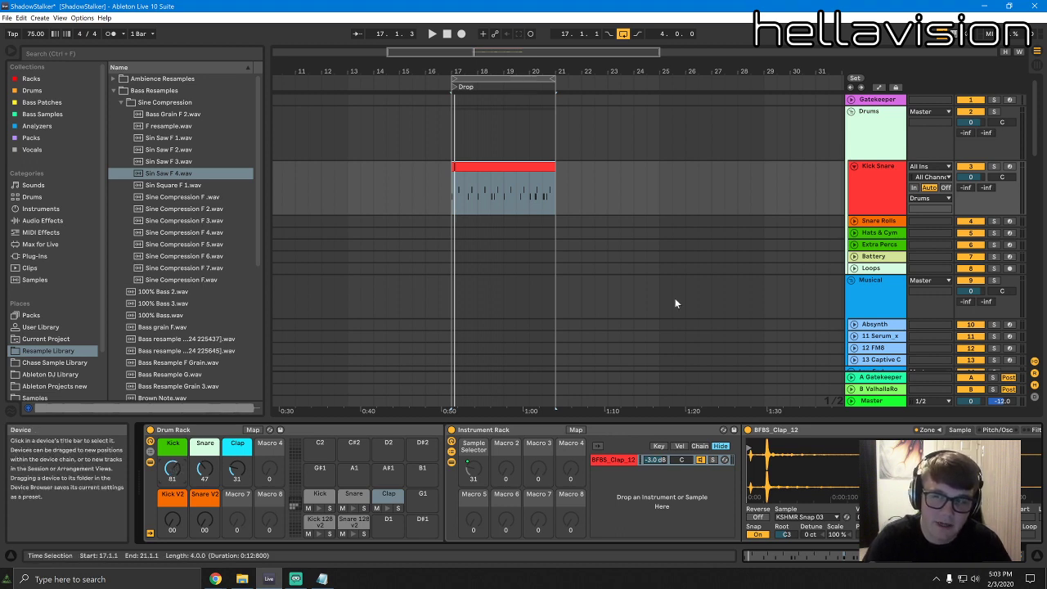
{"action": "key", "text": "space"}
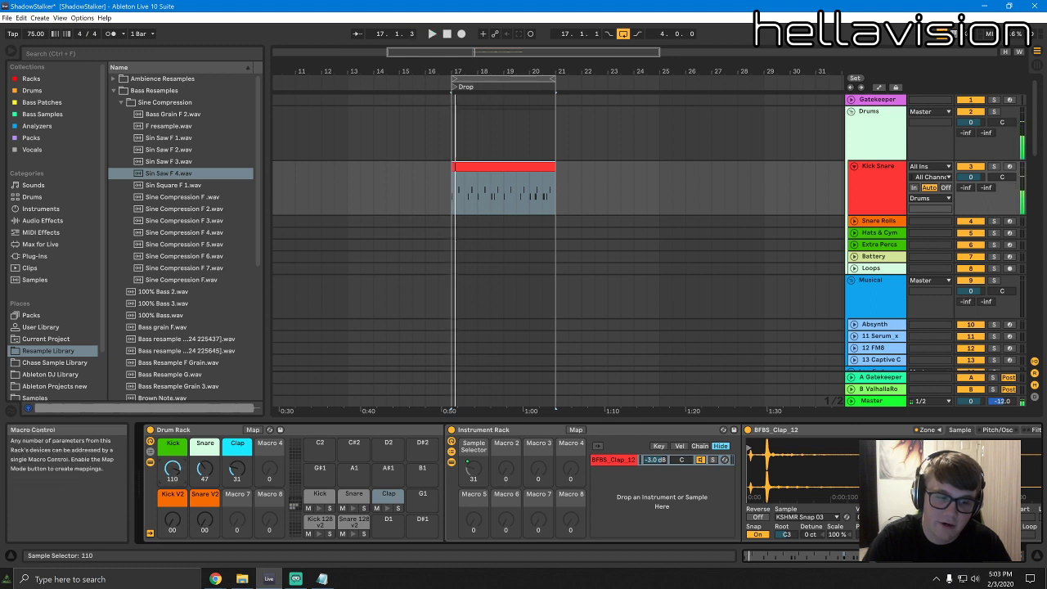
{"action": "key", "text": "space"}
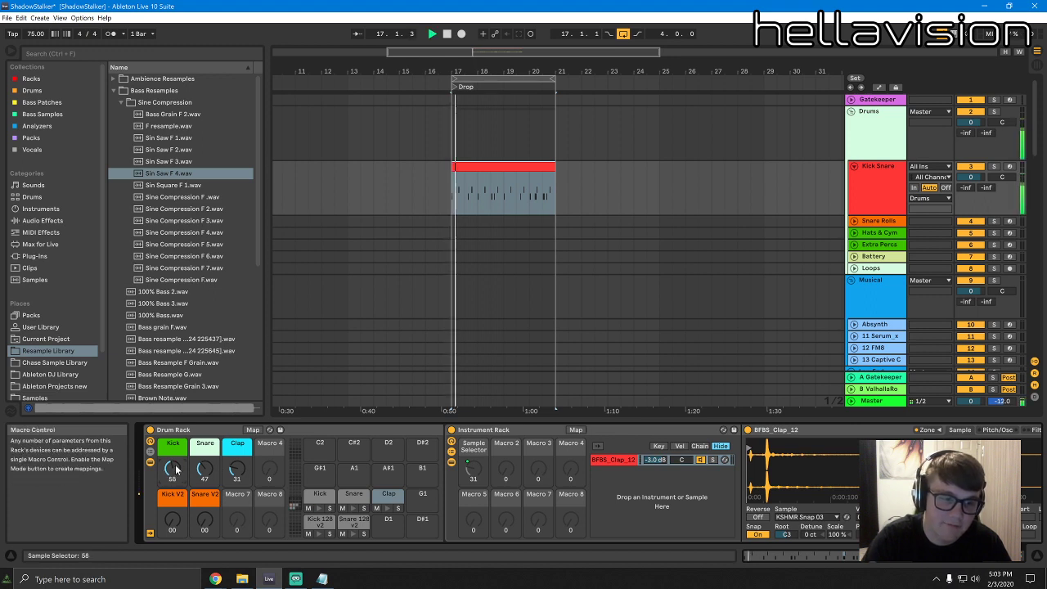
{"action": "key", "text": "space"}
Audition more kick and snare samples over the loop, settling the drum rack's Kick macro at 61 and Snare macro at 20
{"action": "mouse_move", "coordinate": [173, 469]}
{"action": "left_mouse_down"}
{"action": "mouse_move", "coordinate": [173, 492]}
{"action": "mouse_move", "coordinate": [173, 464]}
{"action": "left_mouse_up"}
{"action": "key", "text": "space"}
{"action": "key", "text": "space"}
{"action": "key", "text": "space"}
{"action": "key", "text": "space"}
{"action": "key", "text": "space"}
{"action": "key", "text": "space"}
{"action": "key", "text": "space"}
{"action": "key", "text": "space"}
{"action": "key", "text": "space"}
{"action": "key", "text": "space"}
{"action": "key", "text": "space"}
{"action": "key", "text": "space"}
{"action": "key", "text": "space"}
{"action": "key", "text": "space"}
{"action": "key", "text": "space"}
{"action": "key", "text": "space"}
{"action": "key", "text": "space"}
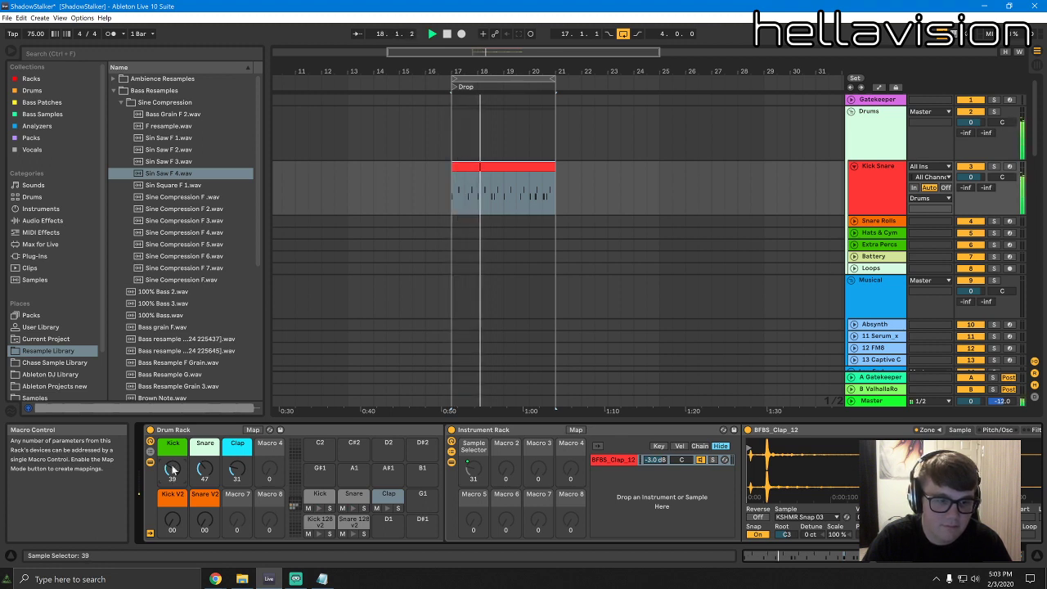
{"action": "left_click_drag", "start_coordinate": [173, 468], "coordinate": [179, 467]}
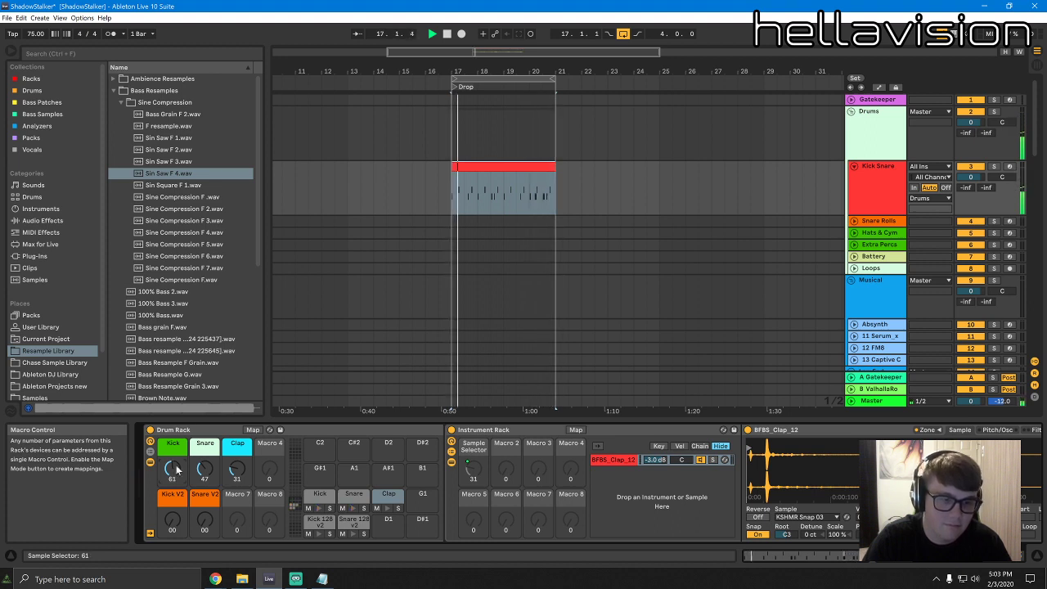
{"action": "mouse_move", "coordinate": [204, 470]}
{"action": "left_mouse_down"}
{"action": "mouse_move", "coordinate": [205, 454]}
{"action": "mouse_move", "coordinate": [207, 502]}
{"action": "mouse_move", "coordinate": [206, 471]}
{"action": "left_mouse_up"}
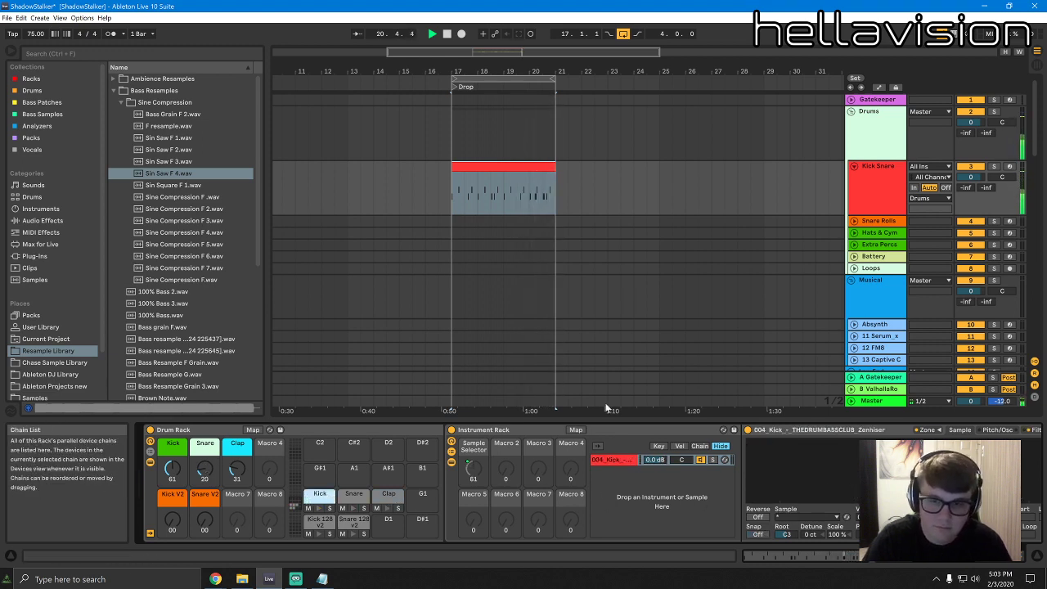
Show the session mixer with taller channel strips, and unfold and widen the Kick Snare track's drum rack chains
{"action": "key", "text": "Tab"}
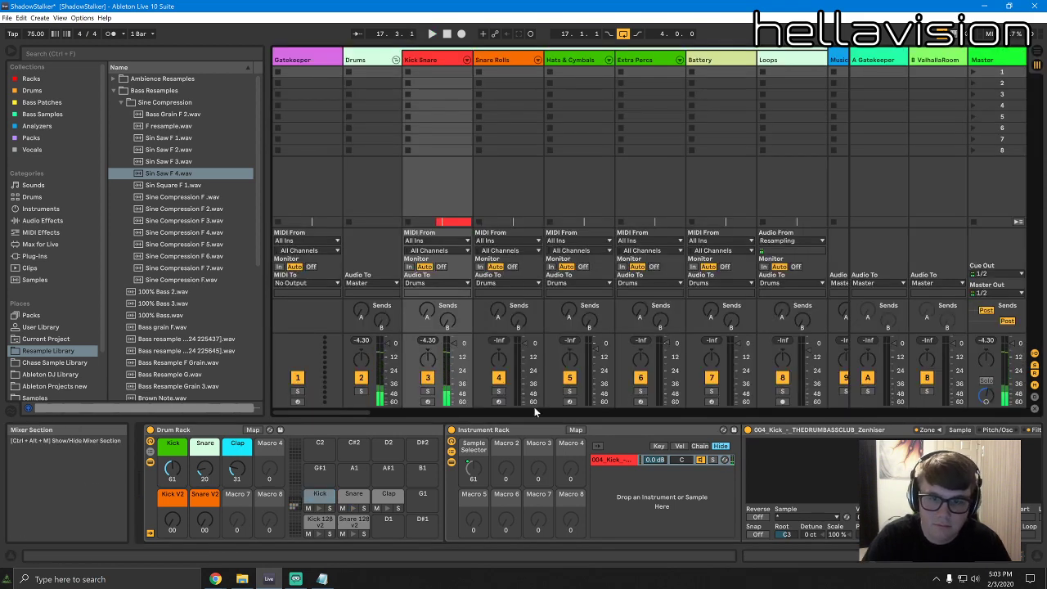
{"action": "left_click", "coordinate": [534, 415]}
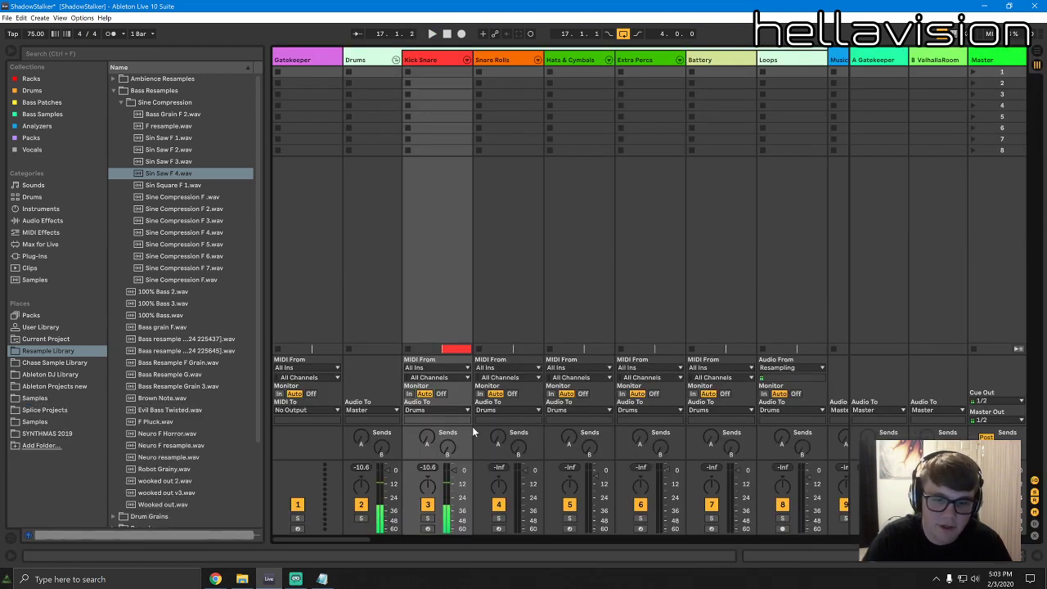
{"action": "left_click_drag", "start_coordinate": [466, 462], "coordinate": [461, 148]}
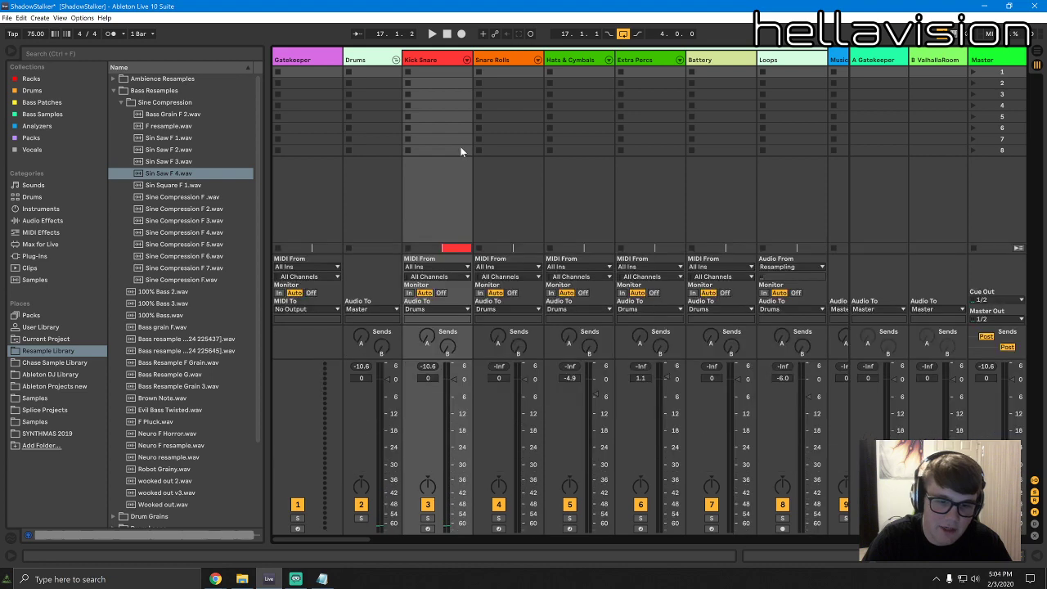
{"action": "left_click", "coordinate": [466, 60]}
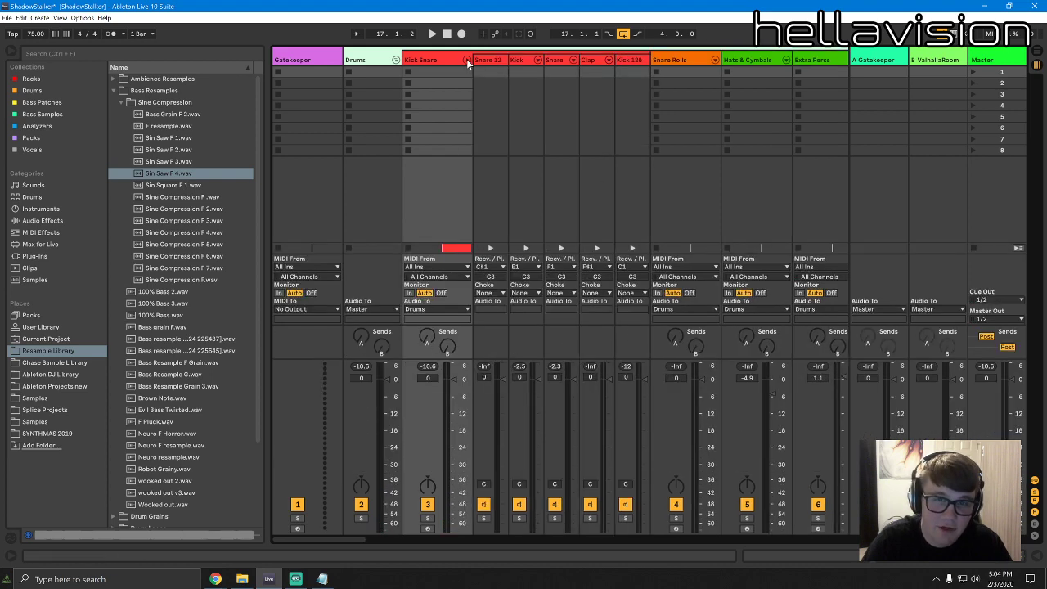
{"action": "left_click_drag", "start_coordinate": [508, 59], "coordinate": [665, 59]}
Check the Kick chain's level with playback, show its devices and raise the Glue Compressor's makeup to 7.30 dB
{"action": "key", "text": "space"}
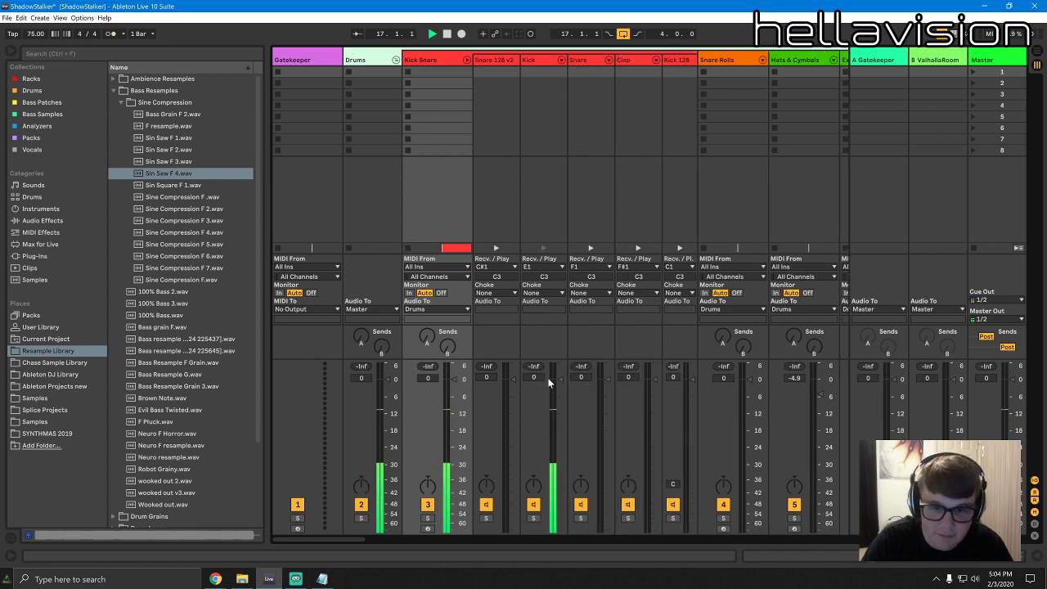
{"action": "double_click", "coordinate": [559, 123]}
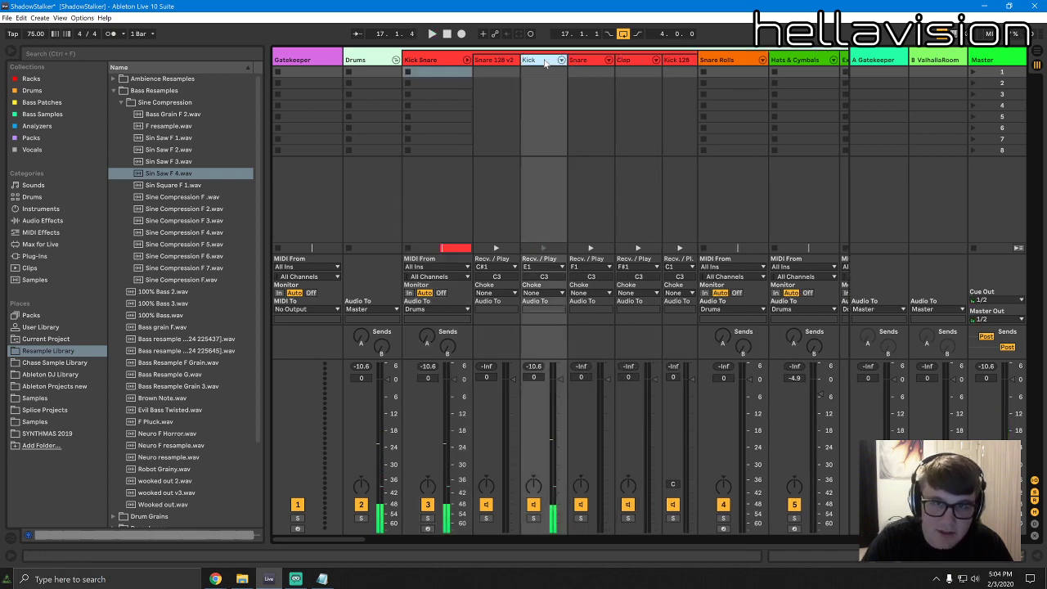
{"action": "left_click_drag", "start_coordinate": [884, 556], "coordinate": [982, 559]}
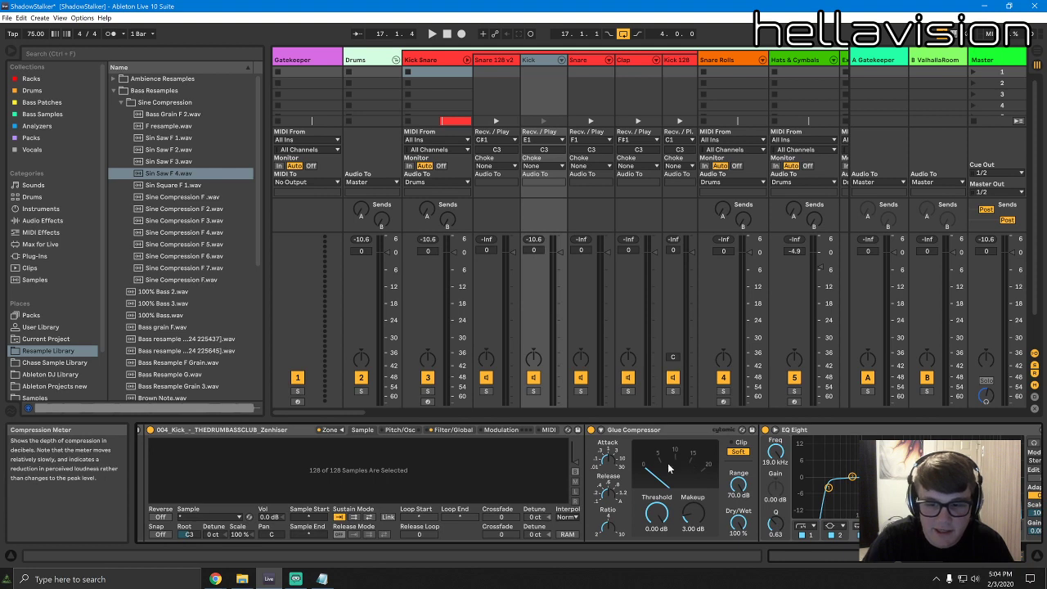
{"action": "key", "text": "space"}
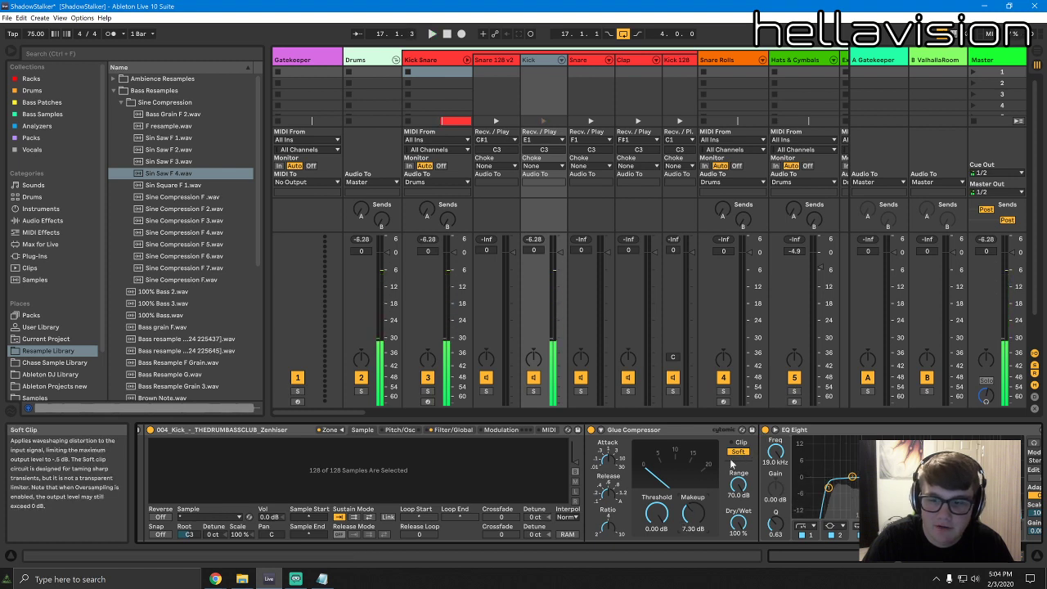
Boost the low end in the Kick chain's EQ Eight with band 2 at 50.5 Hz, gain 4.59 dB and Q 2.49
{"action": "left_click_drag", "start_coordinate": [826, 556], "coordinate": [867, 557]}
{"action": "left_click_drag", "start_coordinate": [753, 481], "coordinate": [748, 468]}
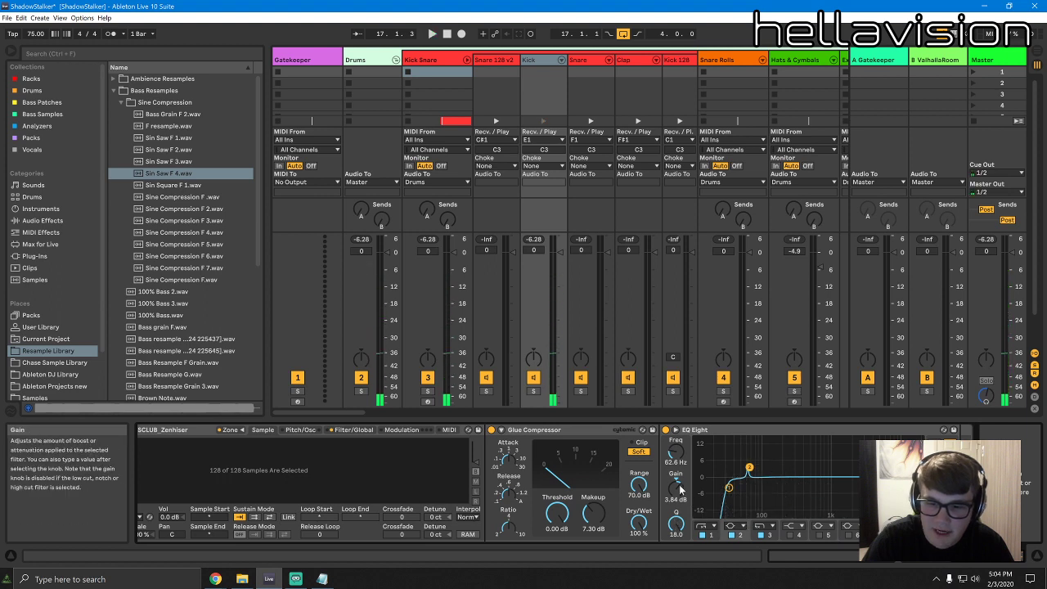
{"action": "left_click_drag", "start_coordinate": [676, 453], "coordinate": [676, 446]}
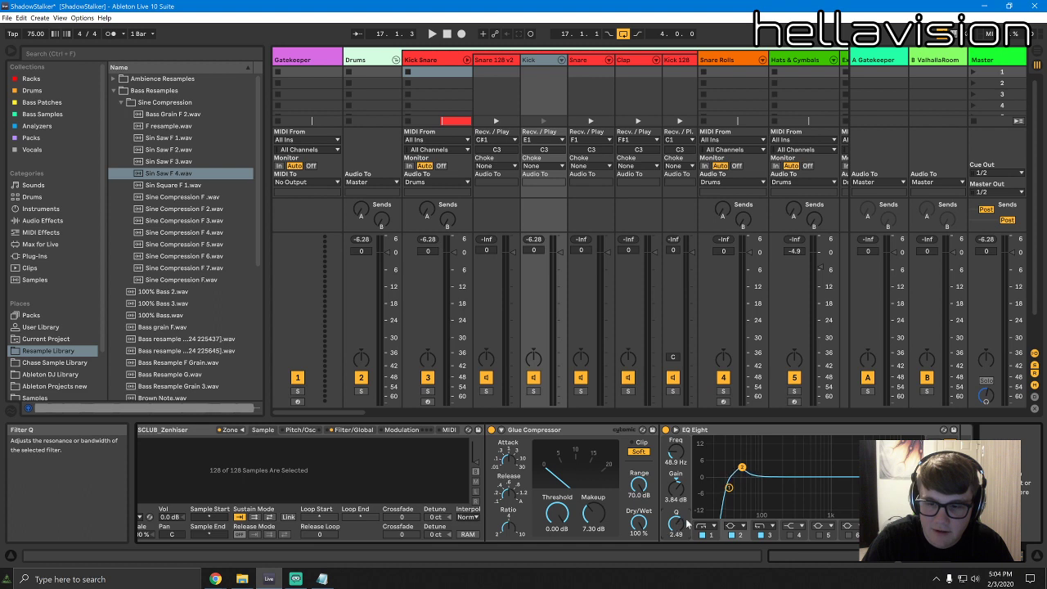
{"action": "key", "text": "space"}
{"action": "left_click_drag", "start_coordinate": [741, 467], "coordinate": [743, 465]}
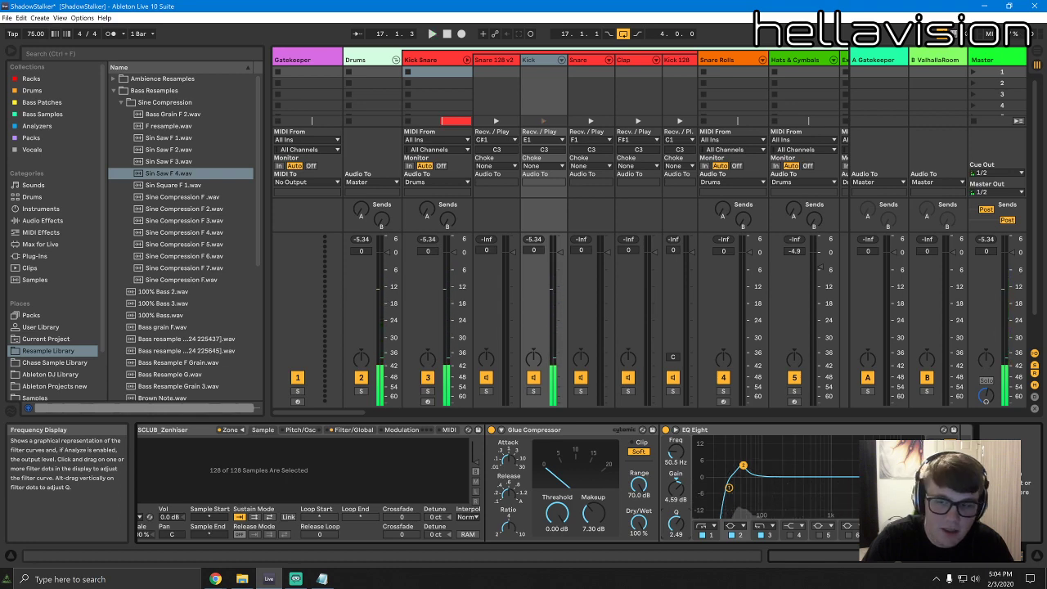
{"action": "left_click_drag", "start_coordinate": [900, 556], "coordinate": [769, 549]}
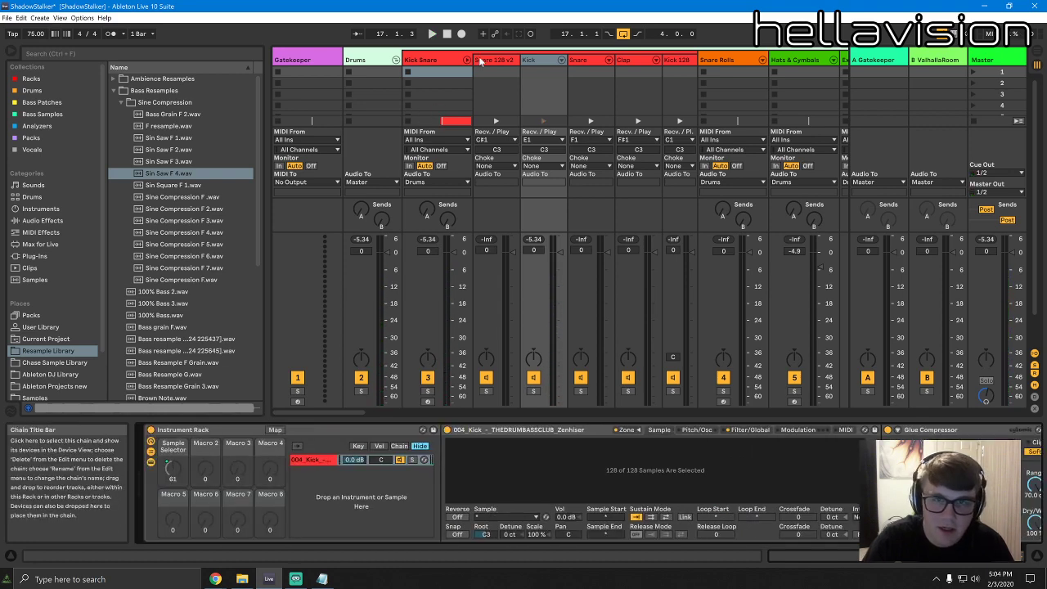
Balance the drum chains during playback, lowering the Kick volume to -0.7 dB and the Snare to -1.8 dB, and return to the arrangement
{"action": "key", "text": "space"}
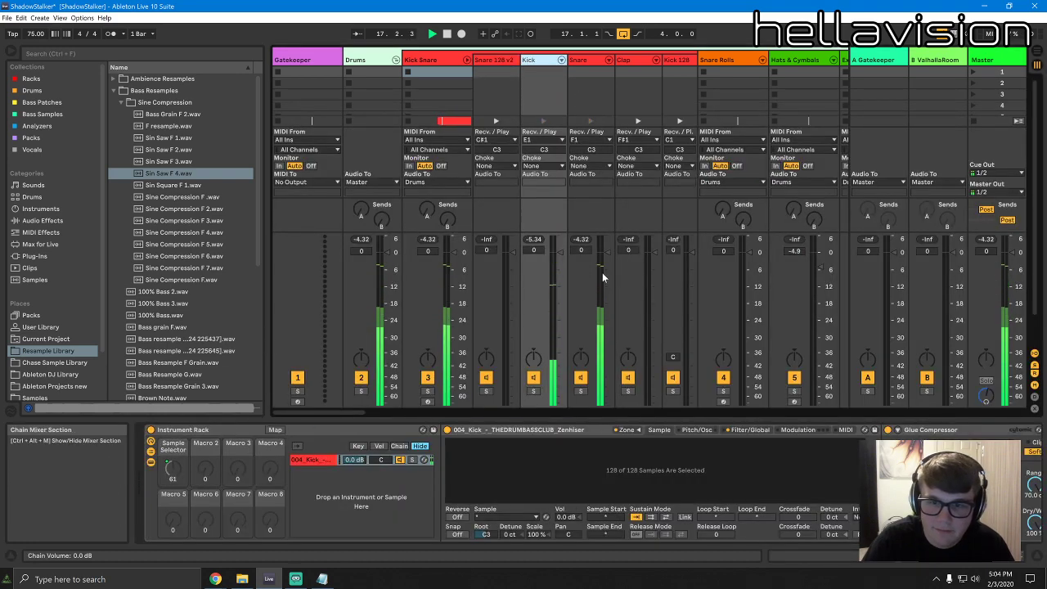
{"action": "left_click_drag", "start_coordinate": [555, 251], "coordinate": [557, 256]}
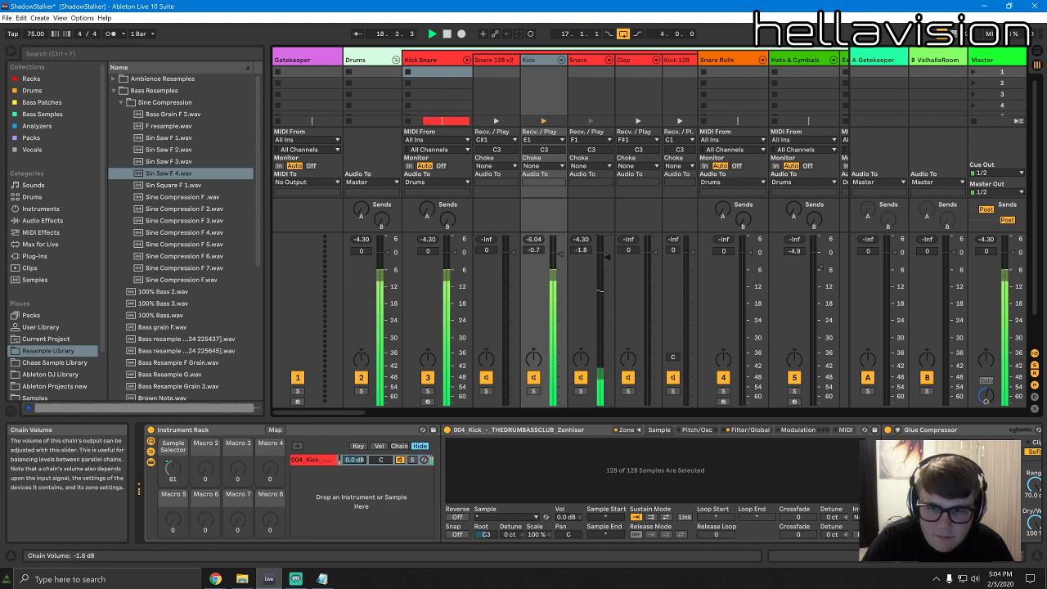
{"action": "key", "text": "Tab"}
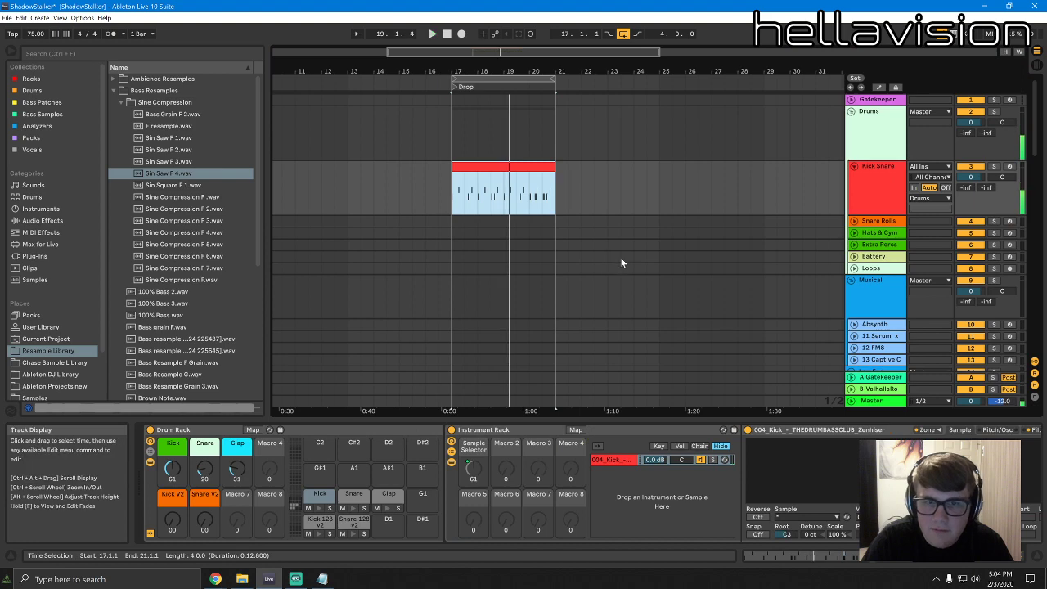
{"action": "left_click", "coordinate": [502, 176]}
{"action": "key", "text": "space"}
{"action": "left_click", "coordinate": [485, 168]}
{"action": "scroll", "coordinate": [495, 166], "scroll_direction": "down", "scroll_amount": 3}
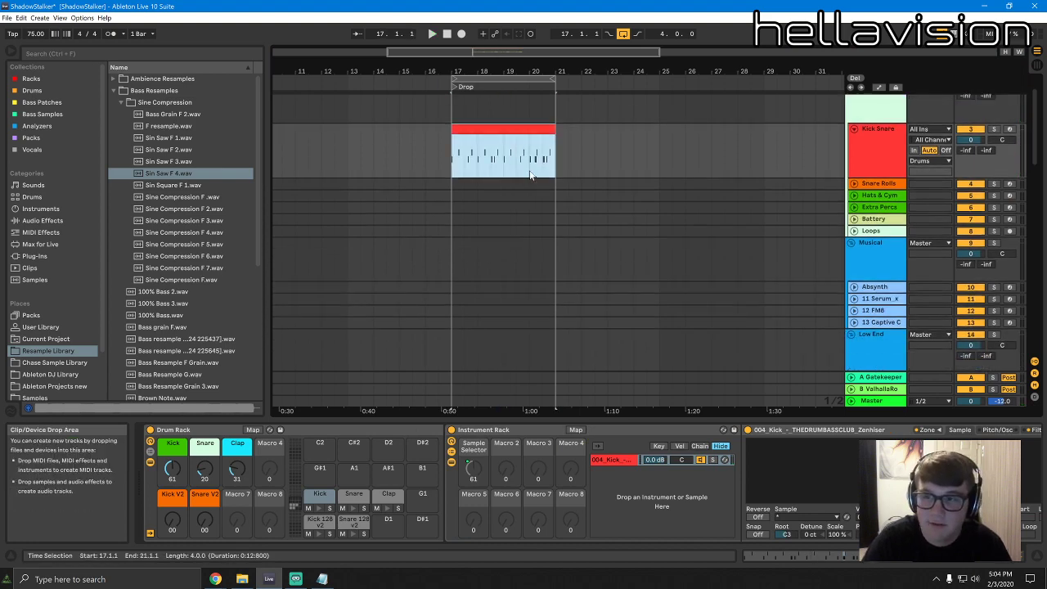
{"action": "scroll", "coordinate": [533, 173], "scroll_direction": "up", "scroll_amount": 3}
{"action": "double_click", "coordinate": [536, 169]}
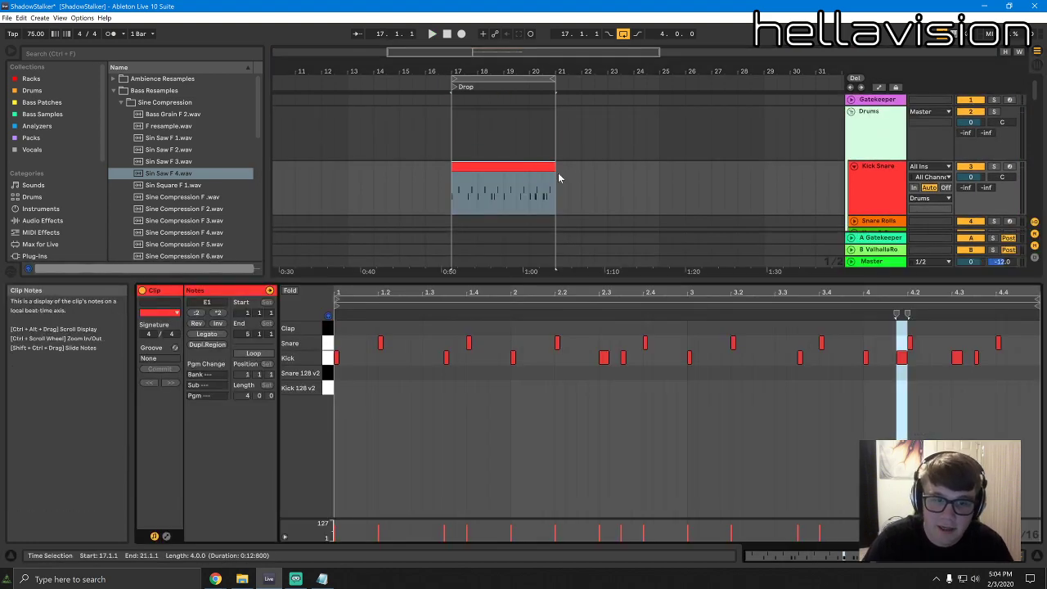
{"action": "key", "text": "ctrl+alt+l"}
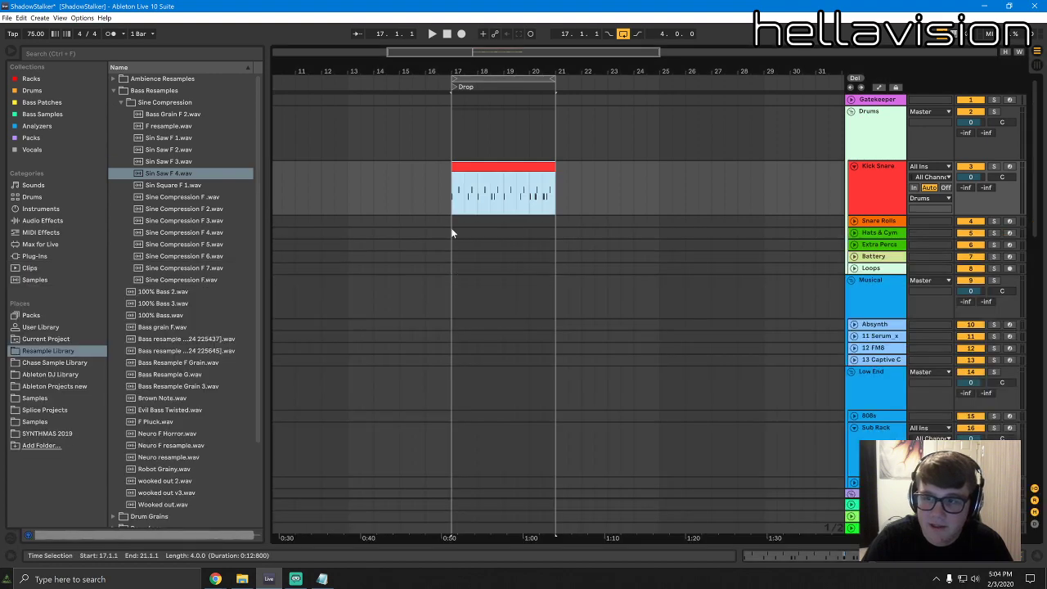
Insert an empty MIDI clip on the Hats & Cymbals track from 17.1.1 to 19.1.1 and show its notes
{"action": "left_click_drag", "start_coordinate": [452, 233], "coordinate": [501, 235]}
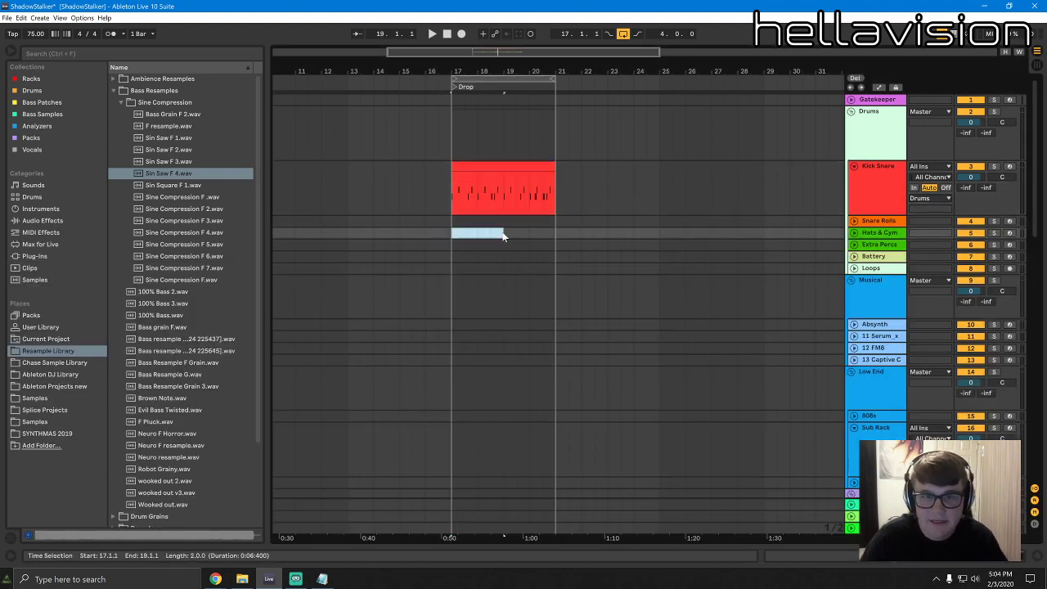
{"action": "key", "text": "ctrl+shift+m"}
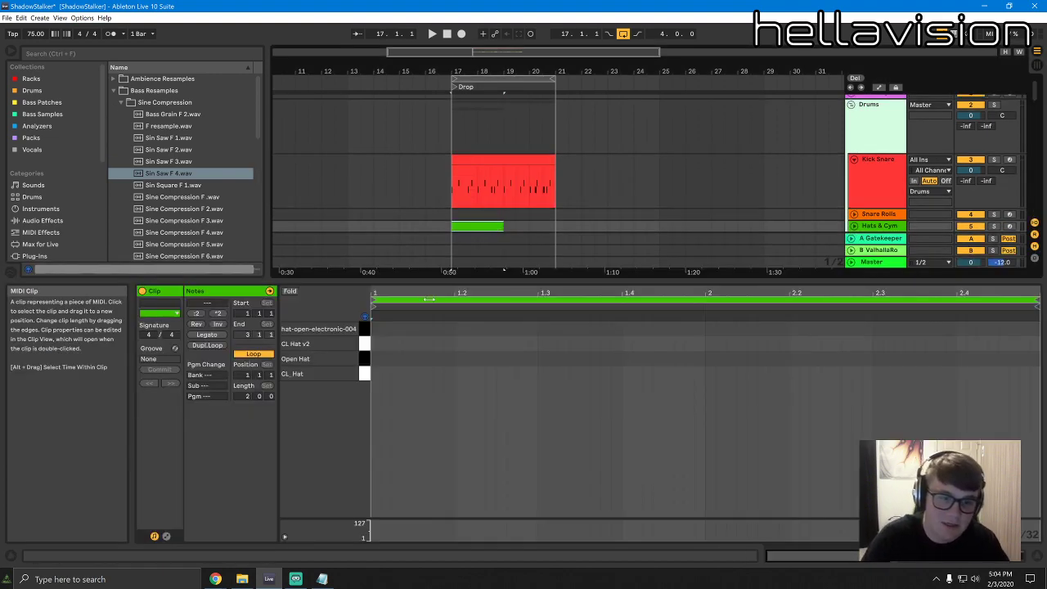
{"action": "left_click", "coordinate": [452, 281]}
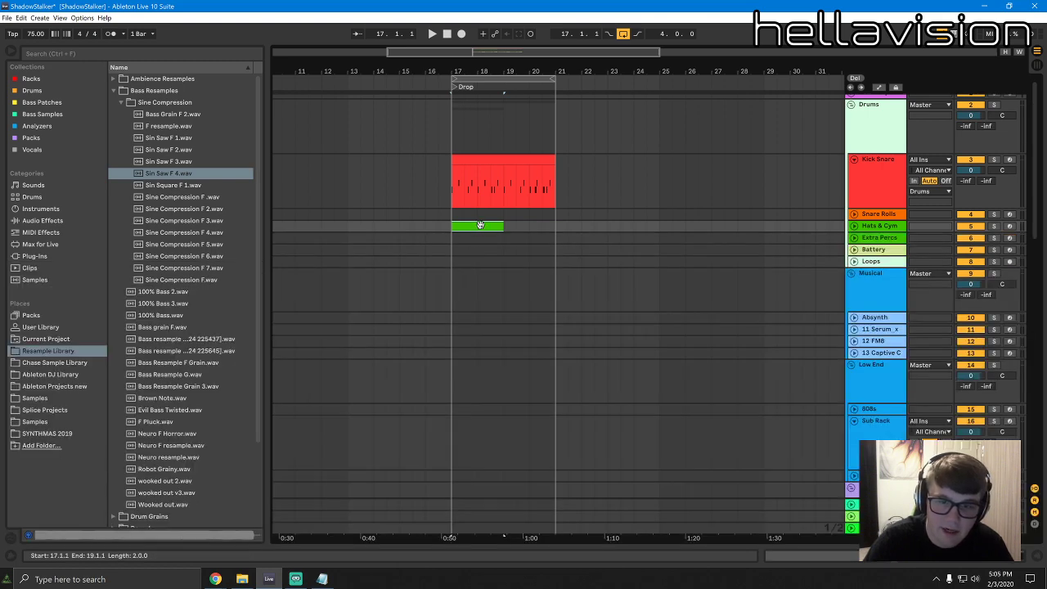
{"action": "double_click", "coordinate": [480, 226]}
Draw CL_Hat notes at 1.1.1, 1.1.3, 1.2.1 and 1.2.3, and duplicate the group three times to fill the clip
{"action": "key", "text": "space"}
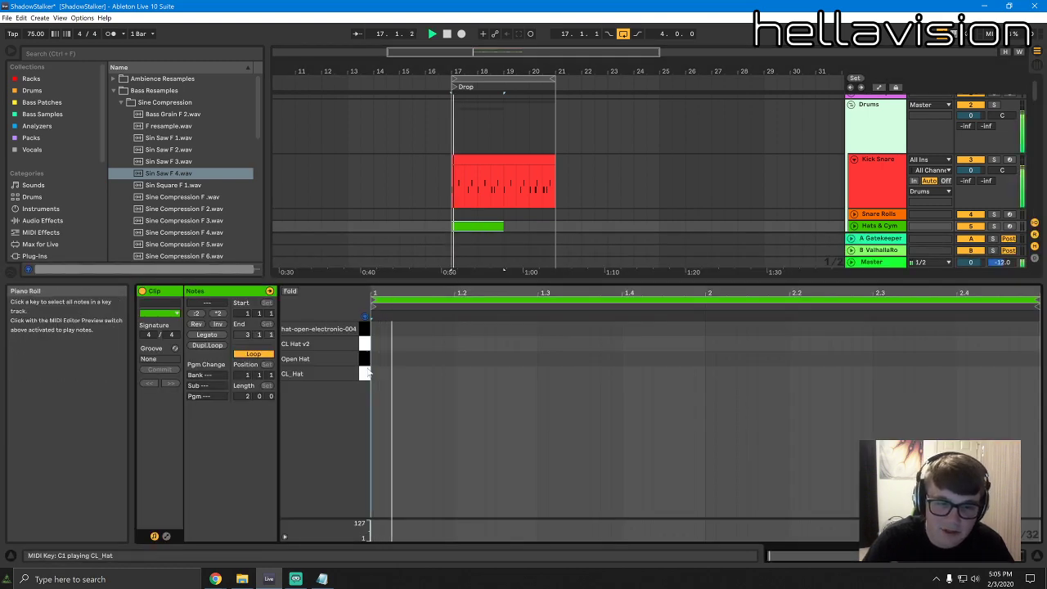
{"action": "left_click", "coordinate": [376, 374]}
{"action": "key", "text": "space"}
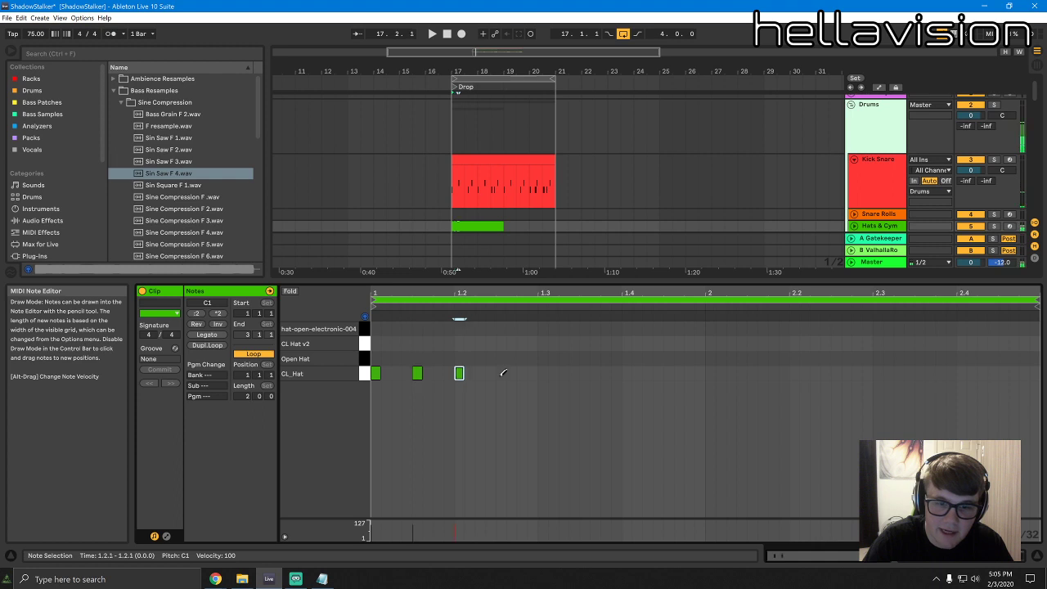
{"action": "left_click_drag", "start_coordinate": [532, 373], "coordinate": [365, 391]}
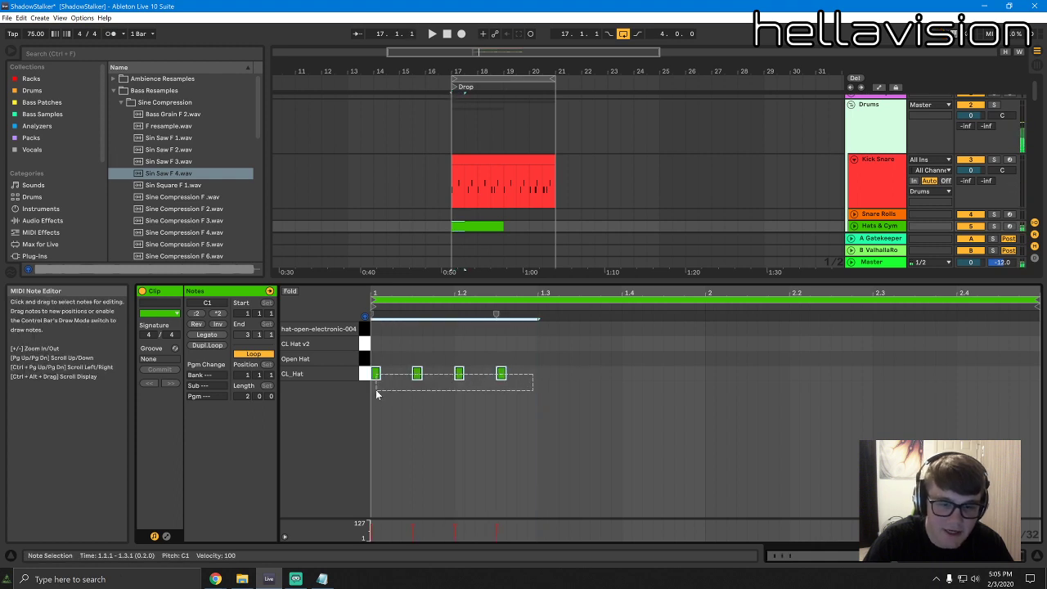
{"action": "key", "text": "ctrl+d"}
{"action": "key", "text": "ctrl+d"}
{"action": "key", "text": "ctrl+d"}
Play the loop and choose a closed hat sample by setting the drum rack's CL_Hat macro to 34
{"action": "key", "text": "space"}
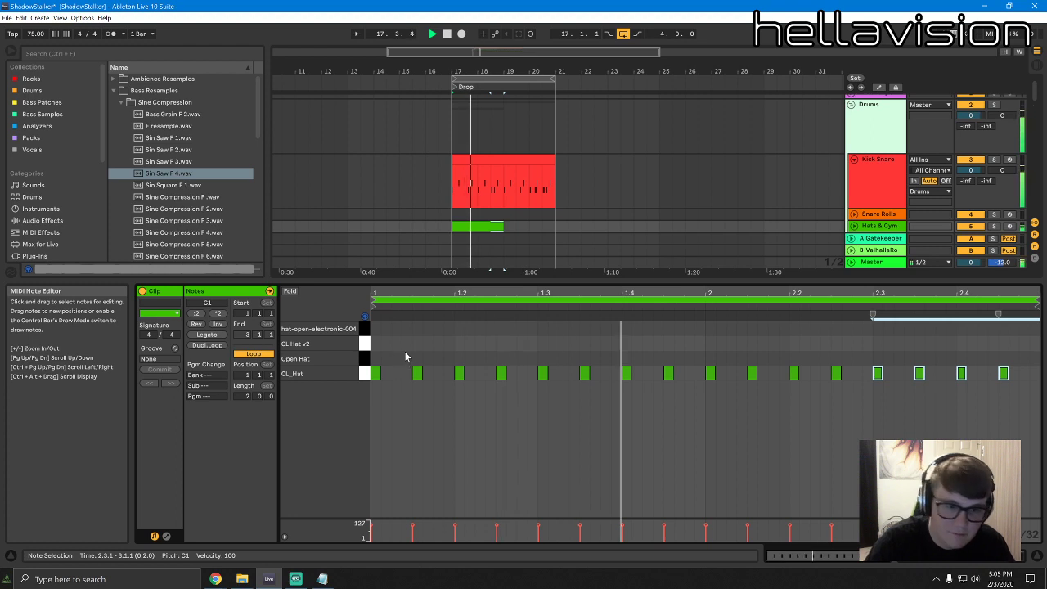
{"action": "key", "text": "shift+Tab"}
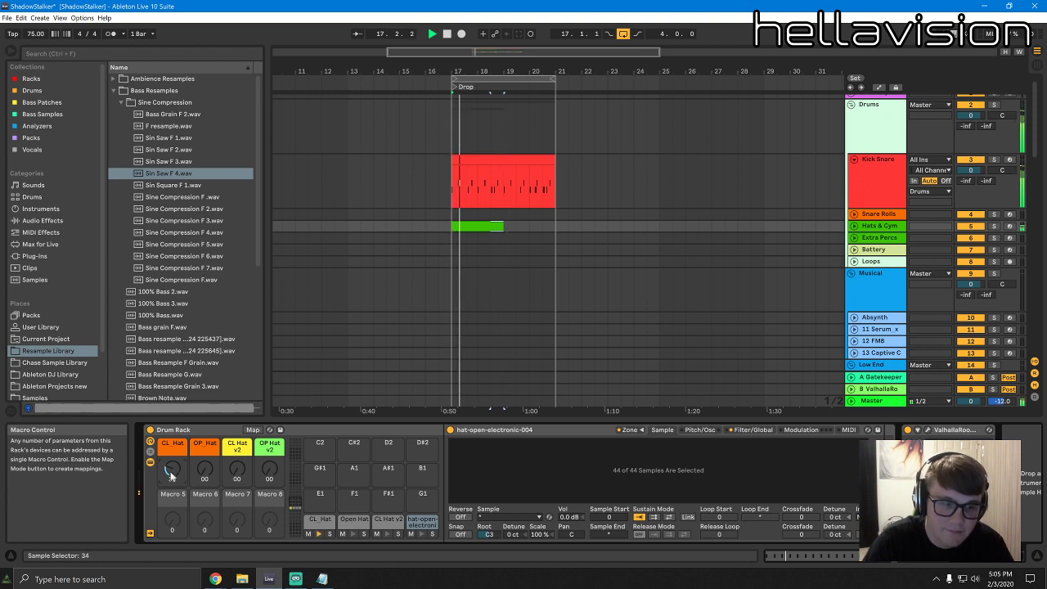
{"action": "left_click", "coordinate": [481, 225]}
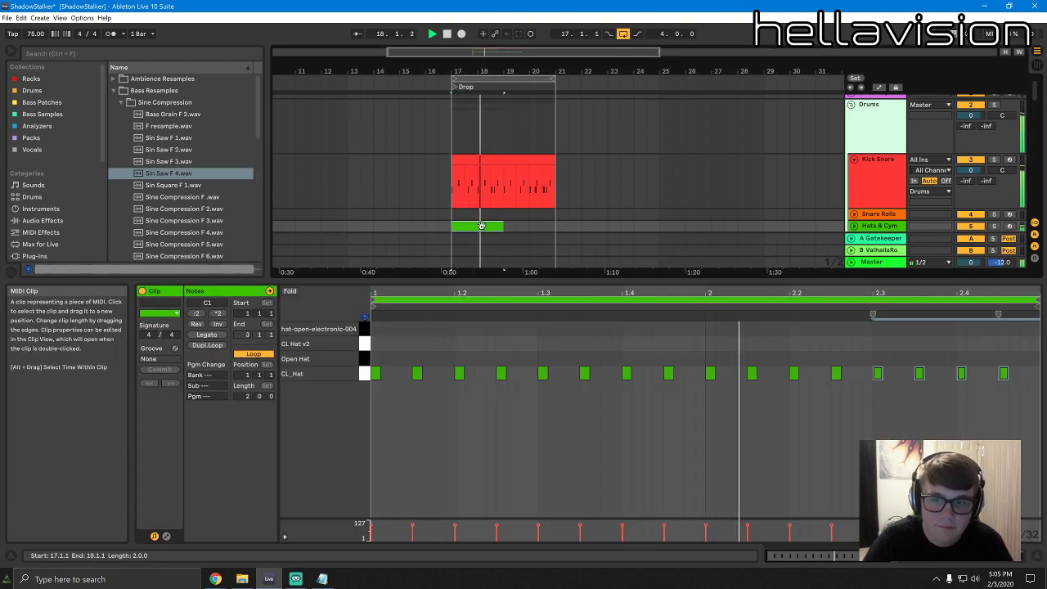
Add an extra CL_Hat note at 2.3.4 and duplicate the hat clip to fill the following two bars
{"action": "double_click", "coordinate": [941, 374]}
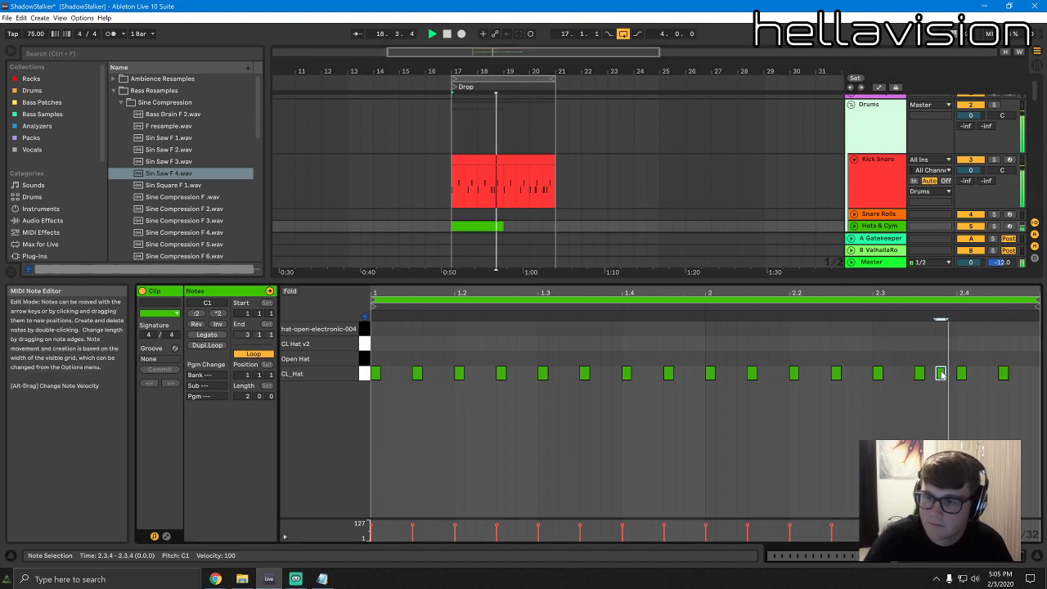
{"action": "left_click", "coordinate": [485, 227]}
{"action": "key", "text": "ctrl+d"}
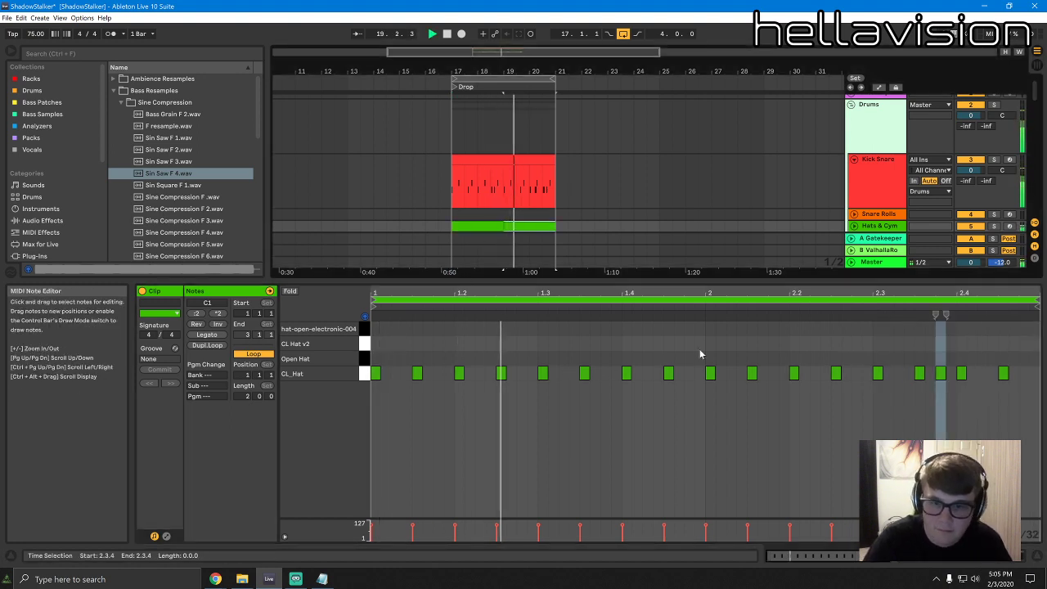
Move the duplicated clip's CL_Hat notes at 1.4.3 and 2.4.3 up to Open Hat, and show the track's drum rack
{"action": "left_click", "coordinate": [668, 374]}
{"action": "key", "text": "Up"}
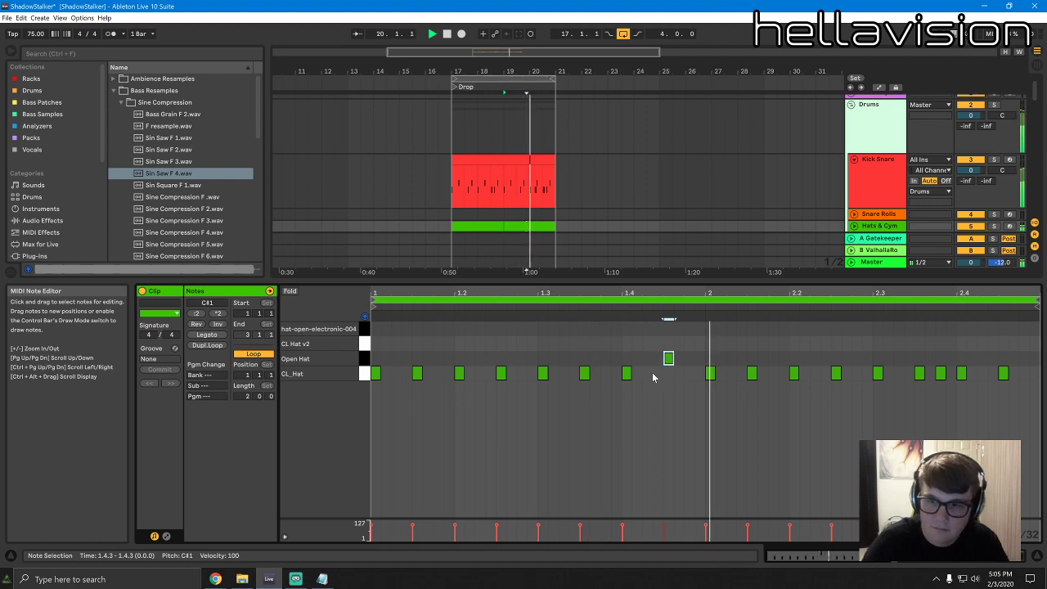
{"action": "left_click", "coordinate": [1004, 375]}
{"action": "key", "text": "Up"}
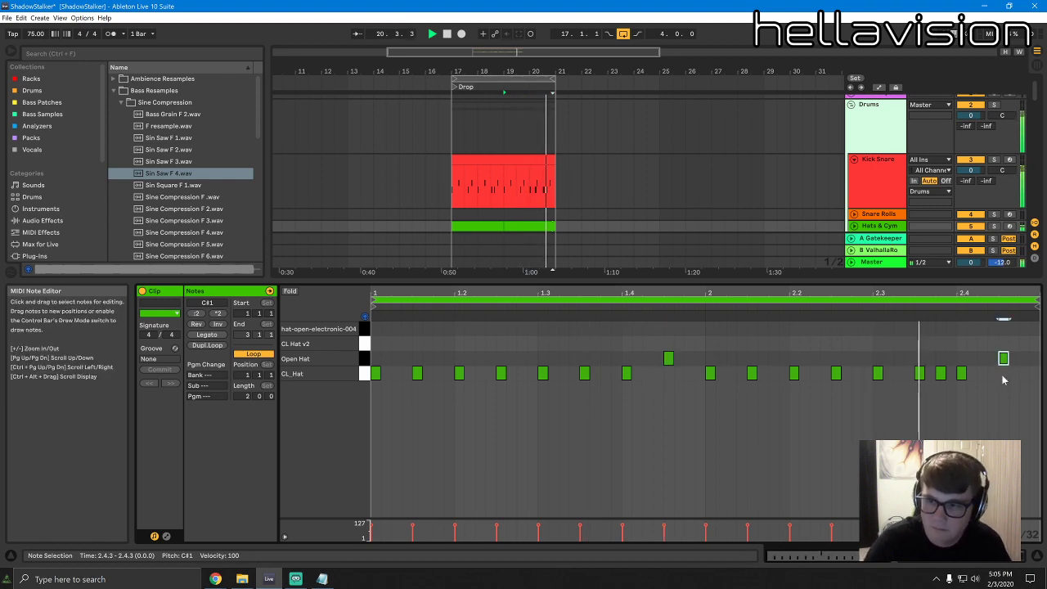
{"action": "left_click", "coordinate": [558, 227]}
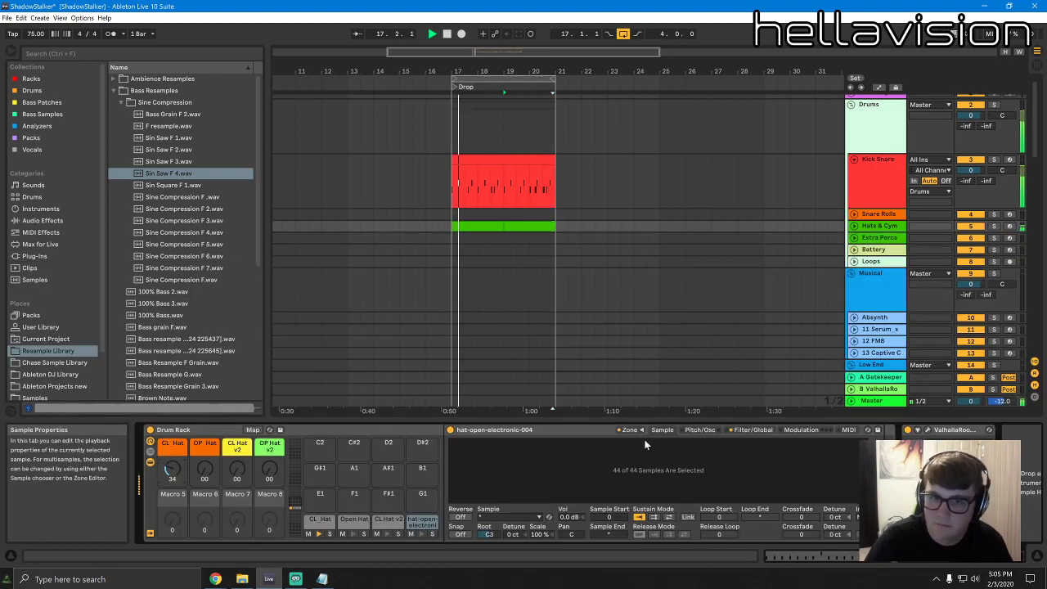
Copy the four-bar Kick Snare clip onto the 808s track, starting at bar 17
{"action": "left_click", "coordinate": [478, 225]}
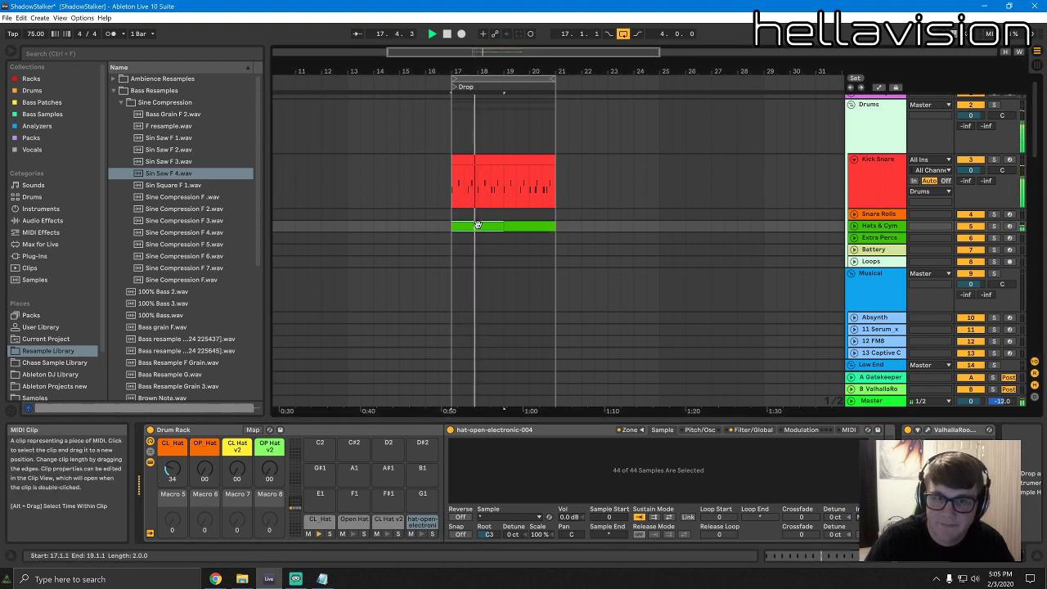
{"action": "left_click", "coordinate": [552, 215]}
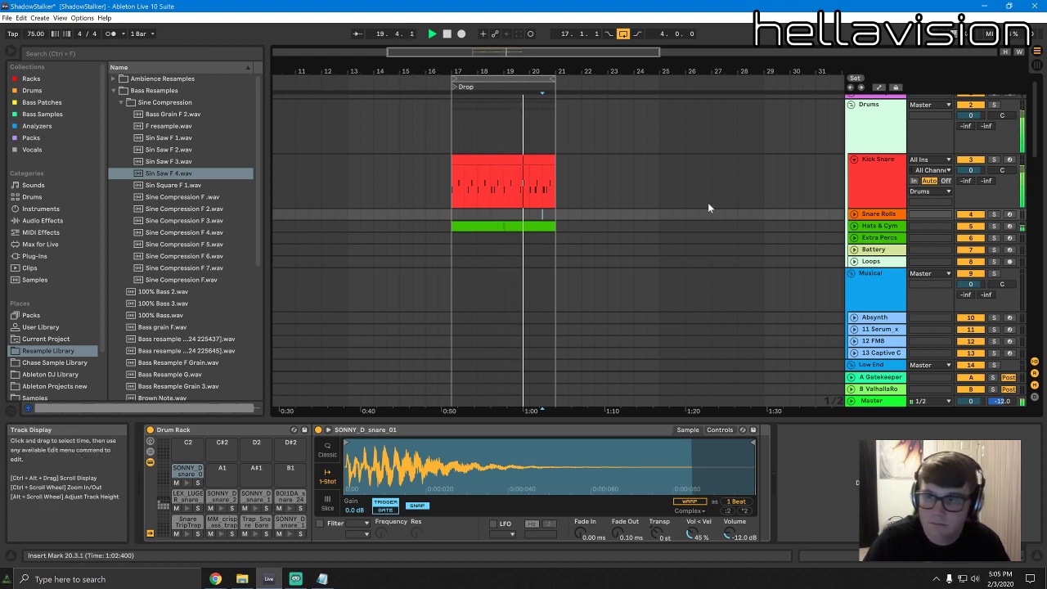
{"action": "left_click_drag", "start_coordinate": [555, 196], "coordinate": [453, 200]}
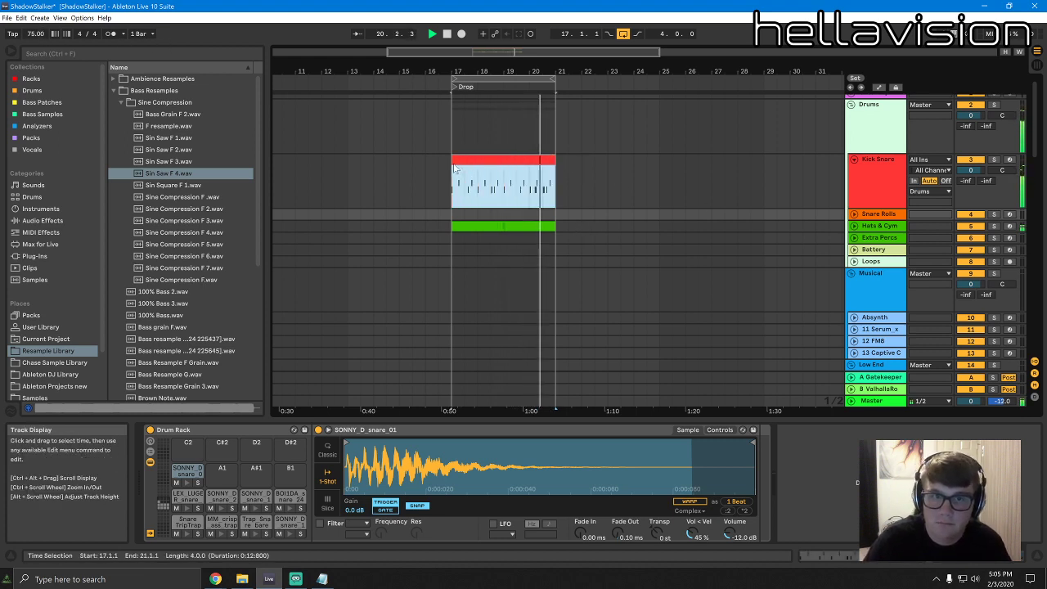
{"action": "scroll", "coordinate": [524, 191], "scroll_direction": "down", "scroll_amount": 5}
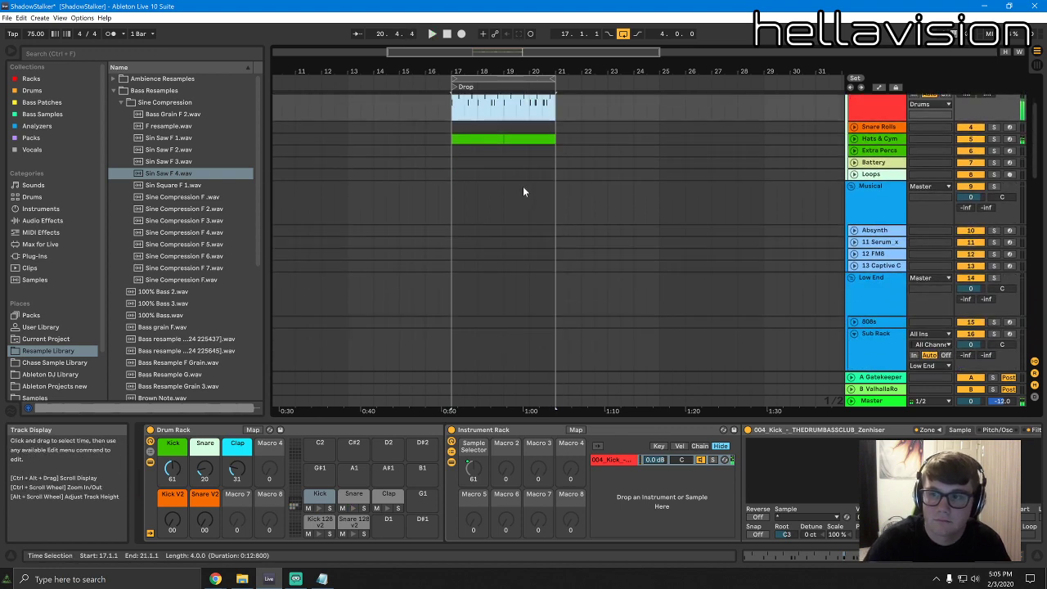
{"action": "scroll", "coordinate": [543, 226], "scroll_direction": "up", "scroll_amount": 5}
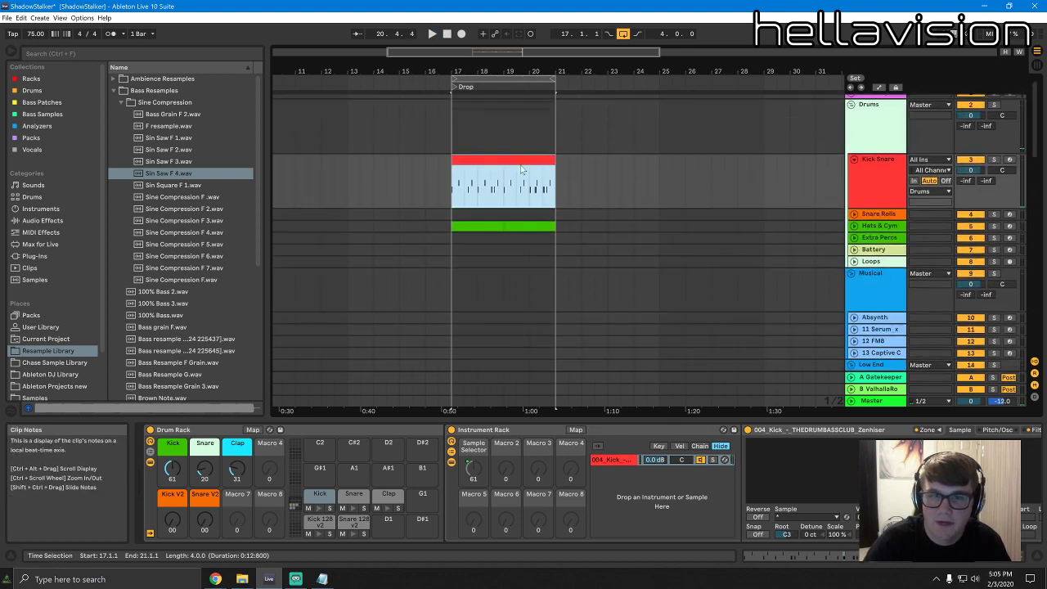
{"action": "left_click", "coordinate": [509, 165]}
{"action": "double_click", "coordinate": [532, 192]}
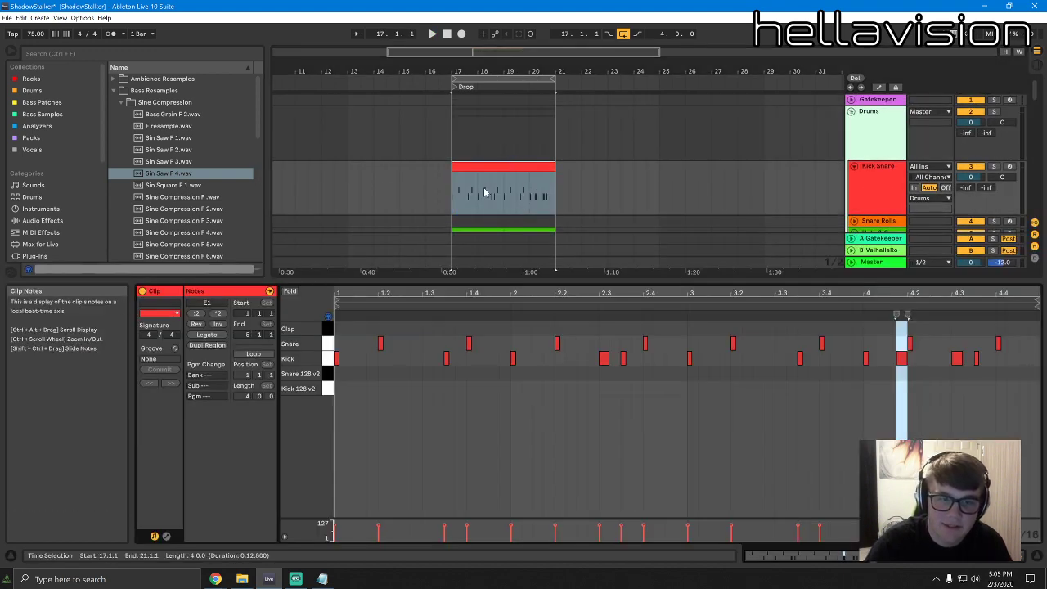
{"action": "scroll", "coordinate": [573, 196], "scroll_direction": "down", "scroll_amount": 5}
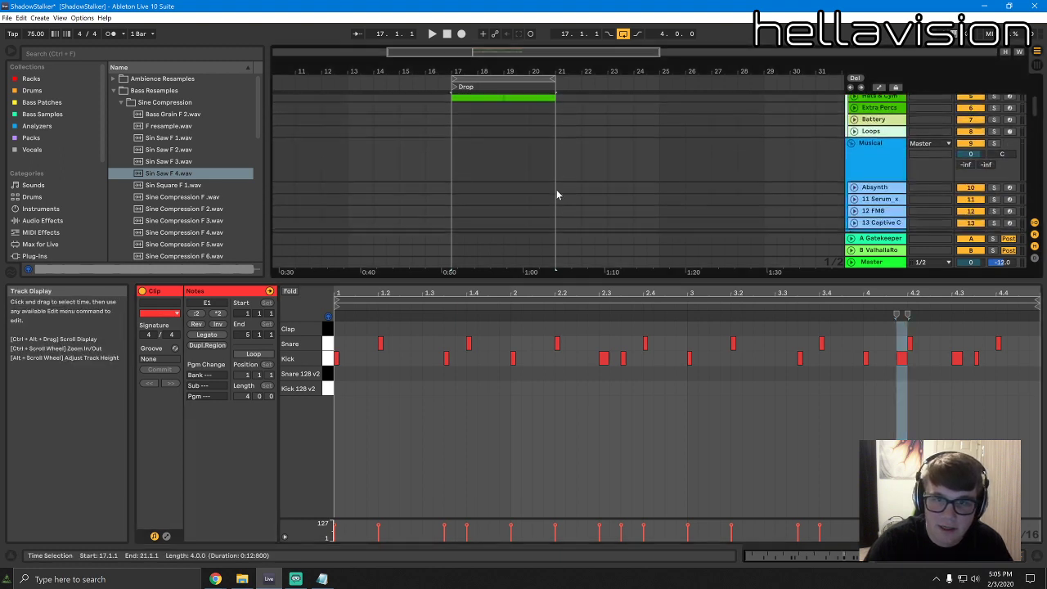
{"action": "scroll", "coordinate": [511, 182], "scroll_direction": "down", "scroll_amount": 1}
{"action": "left_click", "coordinate": [454, 185]}
{"action": "left_click", "coordinate": [455, 193]}
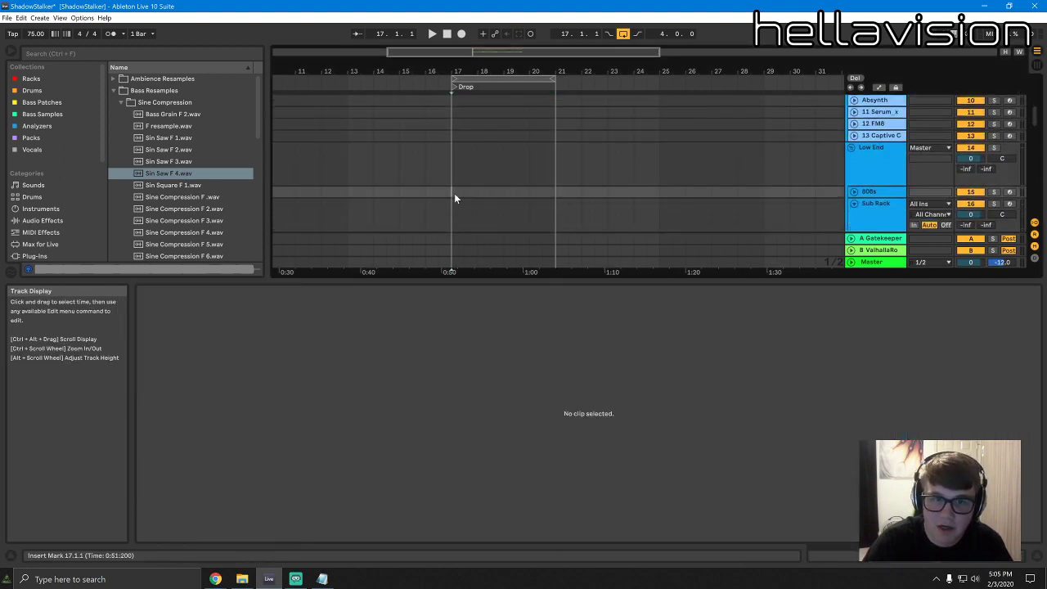
{"action": "key", "text": "ctrl+v"}
In the 808s clip, delete all F1 notes and move the E1 notes down to C1, the 808 Bass 1 pad
{"action": "left_click", "coordinate": [323, 328]}
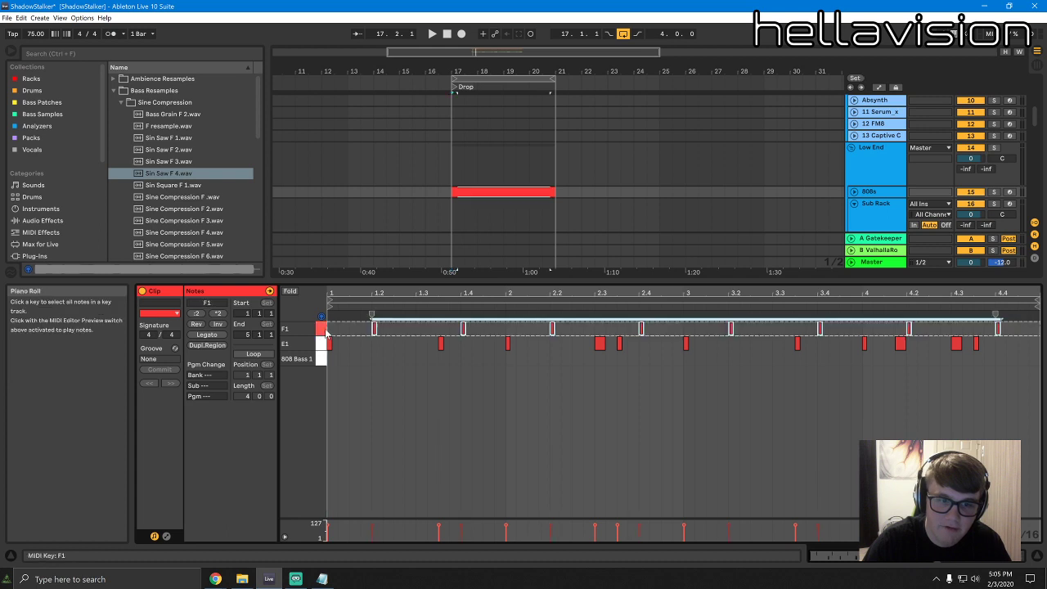
{"action": "key", "text": "Delete"}
{"action": "left_click", "coordinate": [319, 344]}
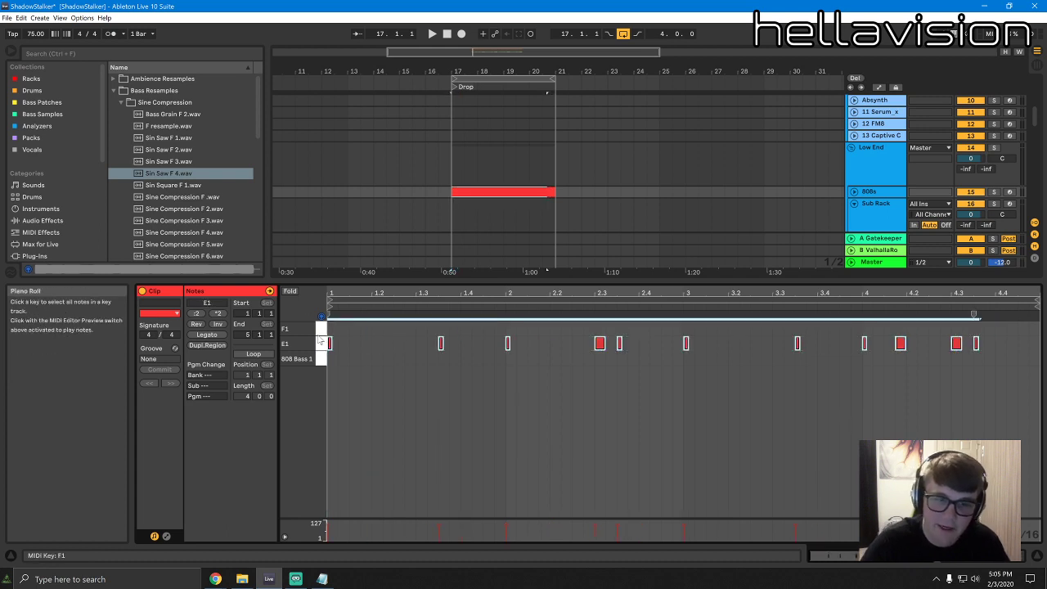
{"action": "key", "text": "Down"}
{"action": "key", "text": "Down"}
{"action": "key", "text": "Down"}
{"action": "key", "text": "Down"}
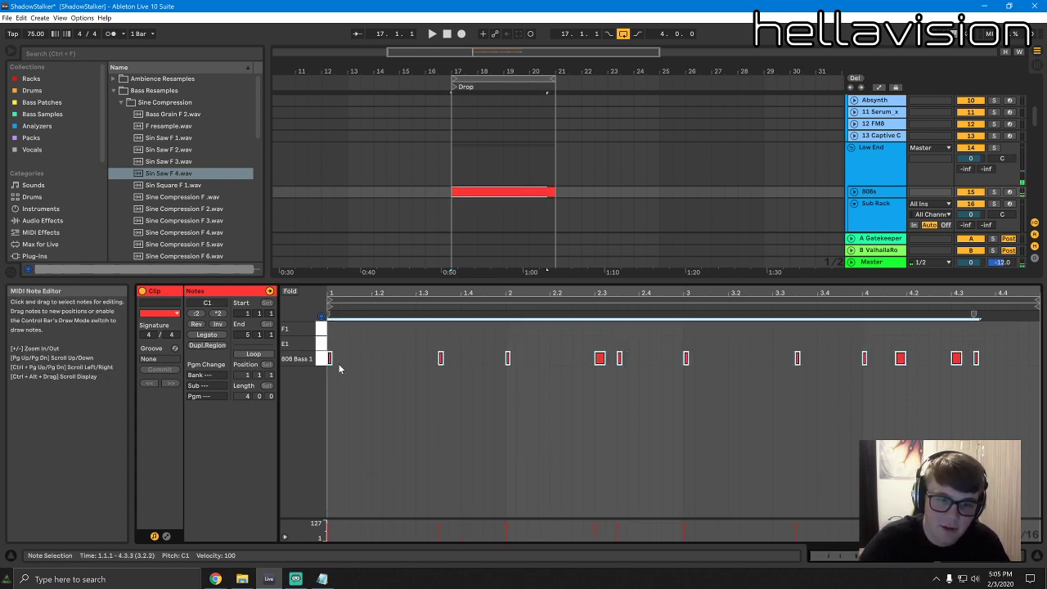
Lengthen all the 808 Bass 1 notes together into sustained hits, and play the loop
{"action": "left_click_drag", "start_coordinate": [331, 358], "coordinate": [427, 358]}
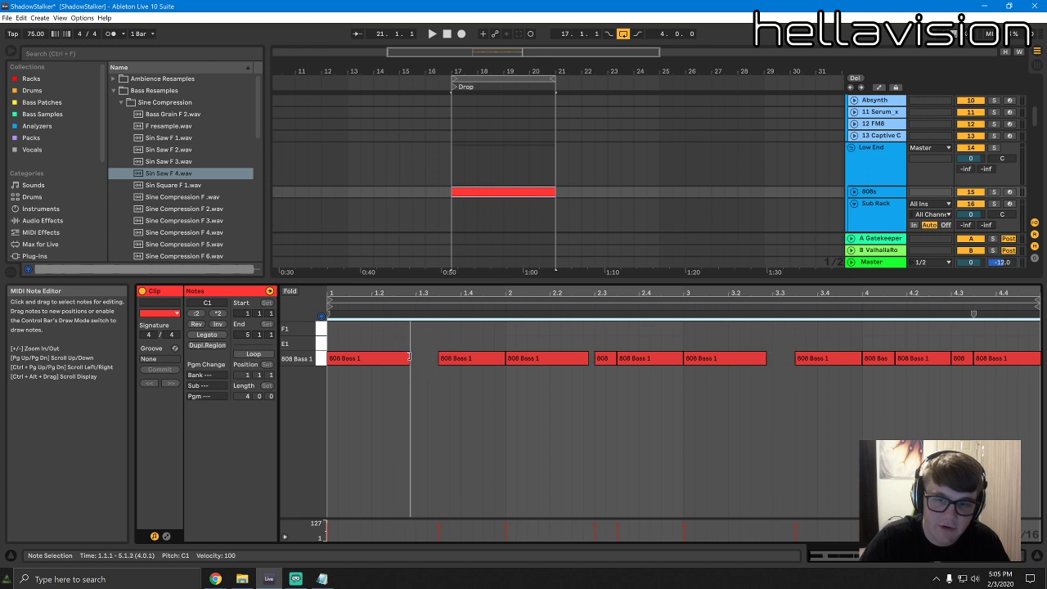
{"action": "left_click", "coordinate": [456, 360]}
{"action": "key", "text": "space"}
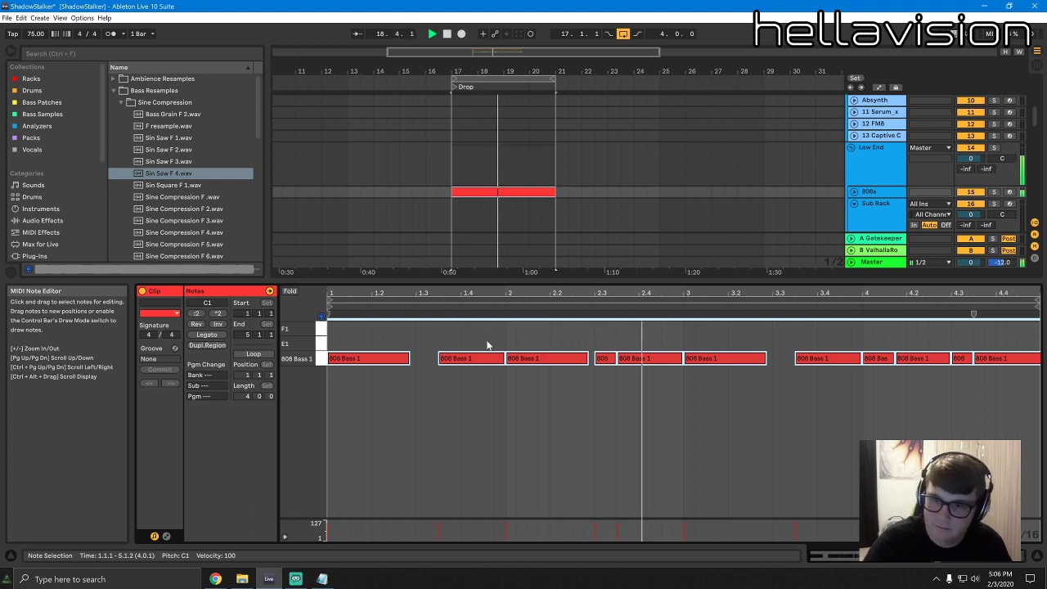
Show the 808s drum rack, audition 808 samples during playback, and set the Sample Selector macro to 0
{"action": "double_click", "coordinate": [872, 191]}
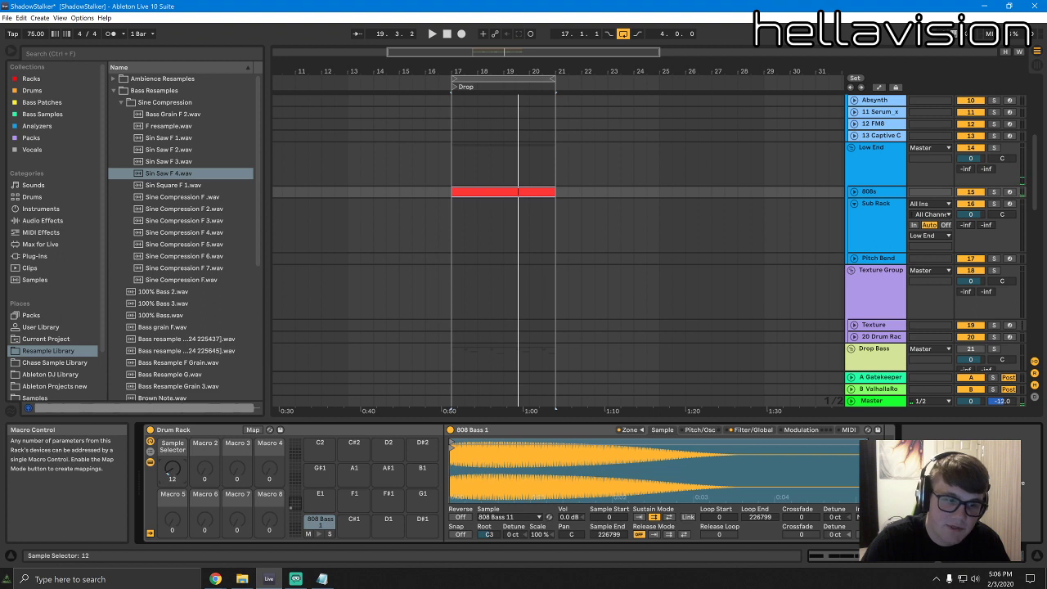
{"action": "key", "text": "space"}
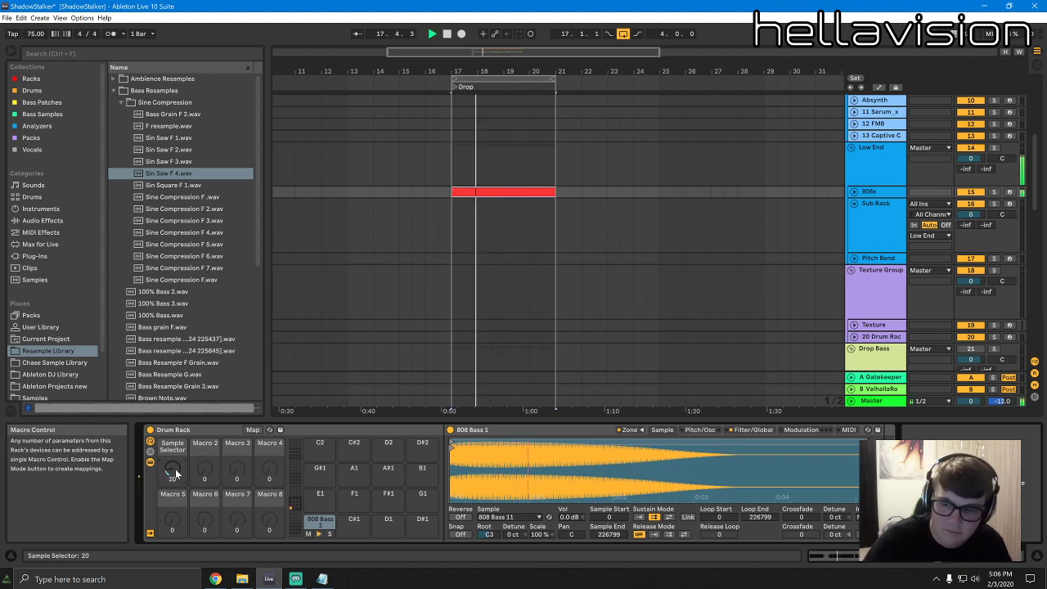
{"action": "left_click_drag", "start_coordinate": [168, 470], "coordinate": [169, 466]}
{"action": "key", "text": "space"}
{"action": "key", "text": "space"}
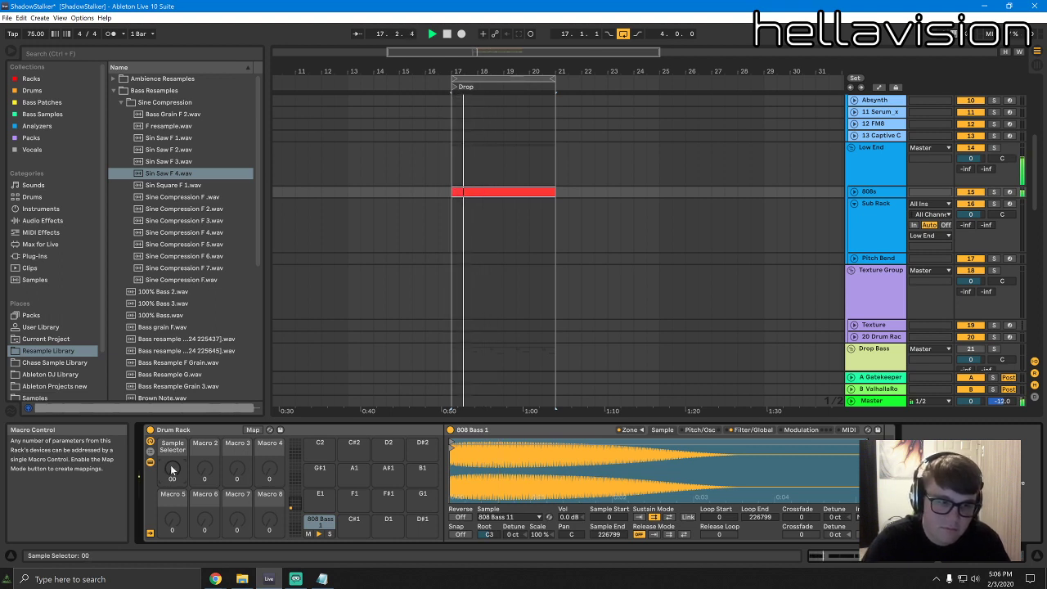
{"action": "key", "text": "space"}
{"action": "key", "text": "space"}
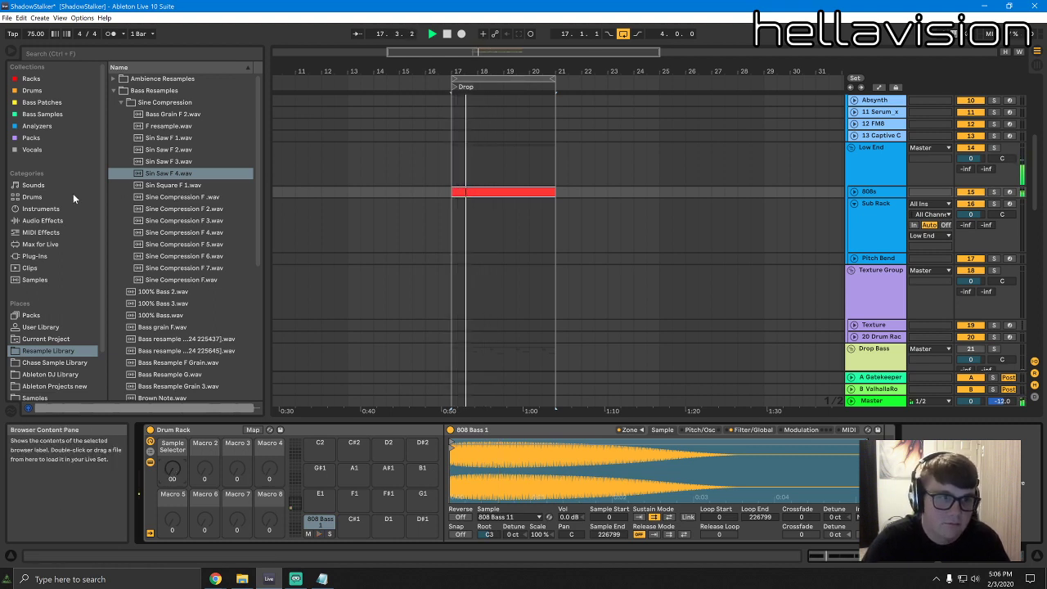
Add EQ Eight after the 808s drum rack, inspect the spectrum in its expanded display, and collapse the display
{"action": "left_click", "coordinate": [45, 208]}
{"action": "left_click", "coordinate": [43, 220]}
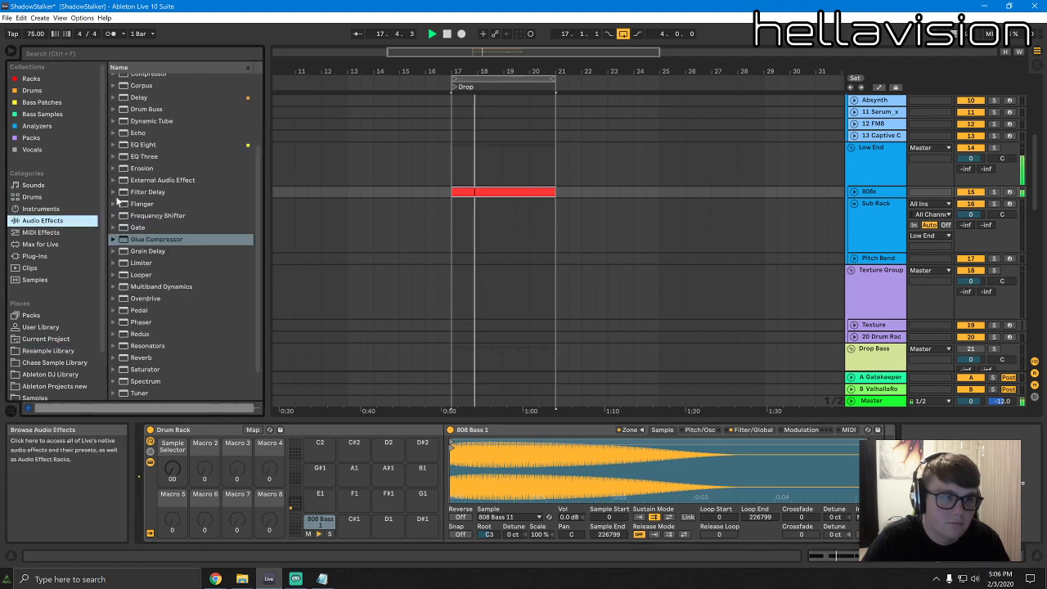
{"action": "left_click", "coordinate": [144, 145]}
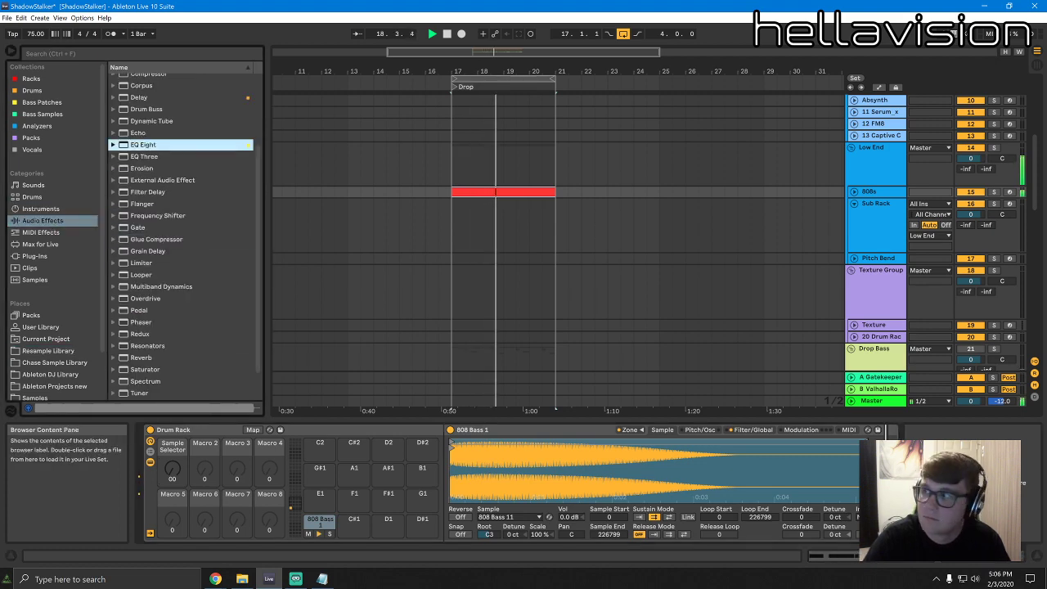
{"action": "left_click_drag", "start_coordinate": [144, 144], "coordinate": [900, 482]}
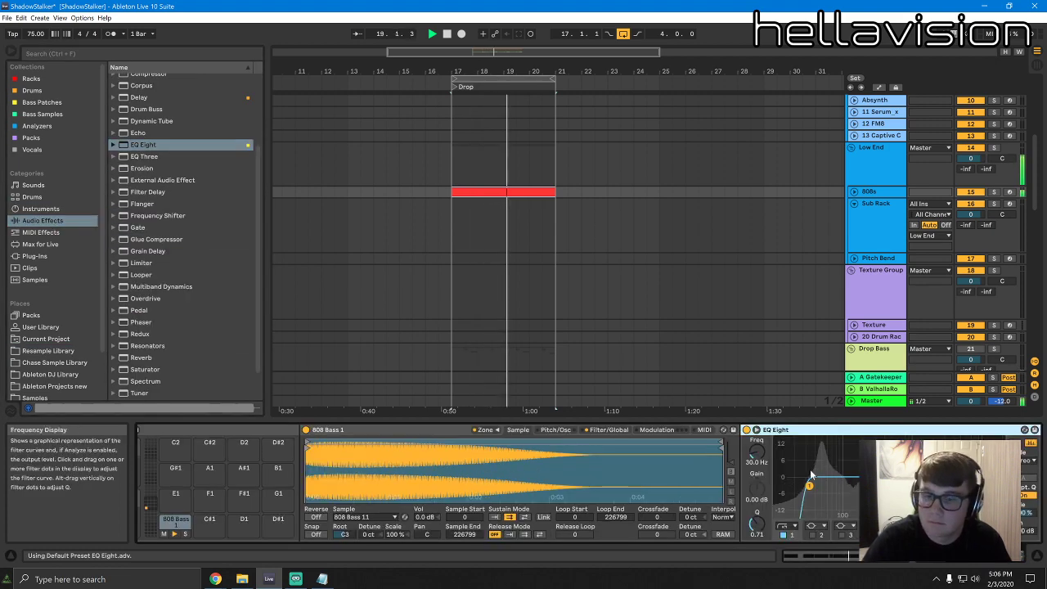
{"action": "left_click", "coordinate": [757, 431]}
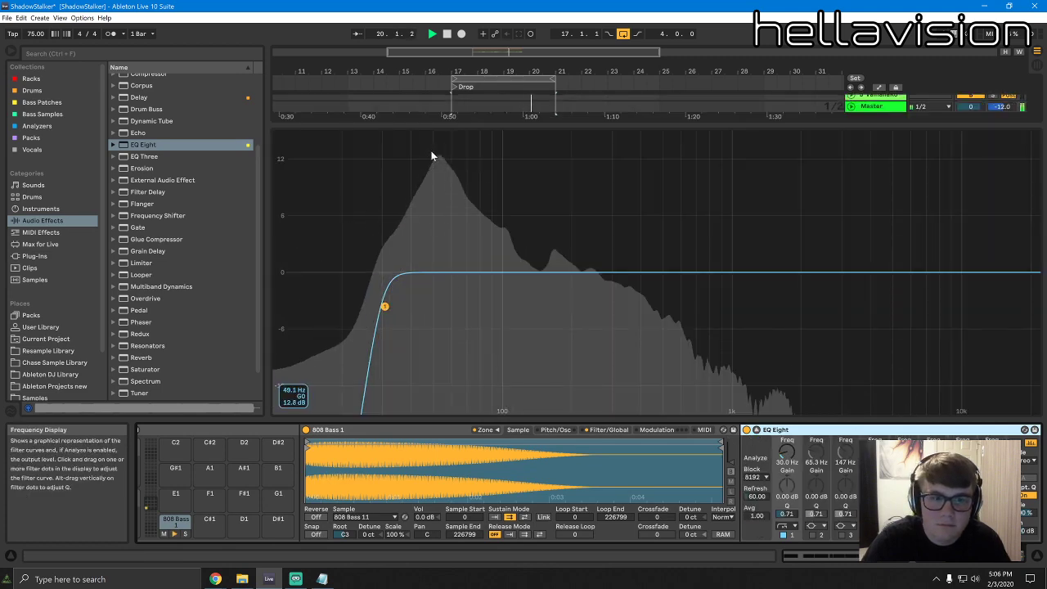
{"action": "key", "text": "space"}
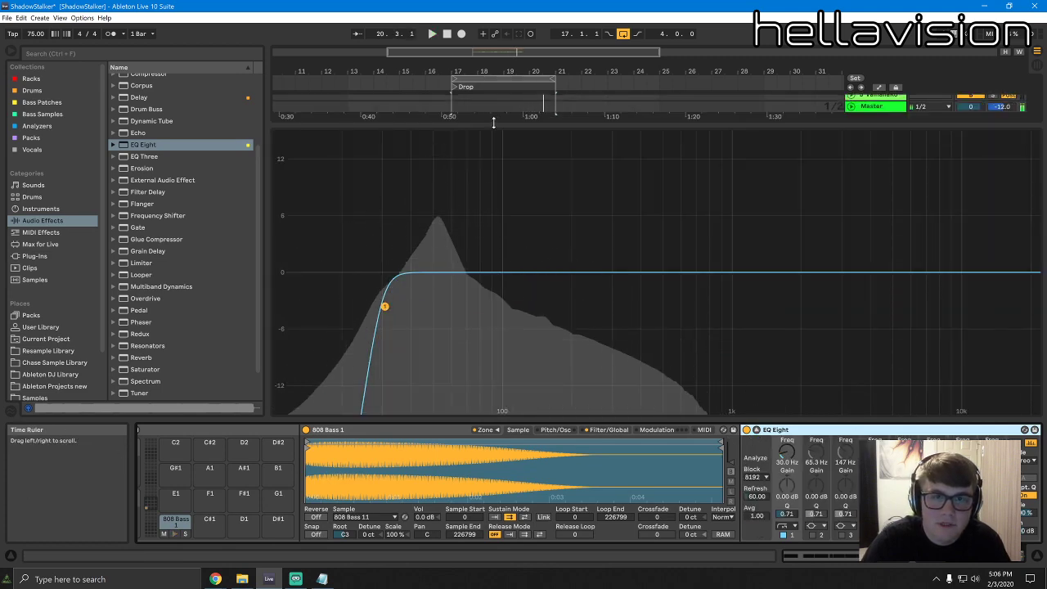
{"action": "left_click", "coordinate": [493, 125]}
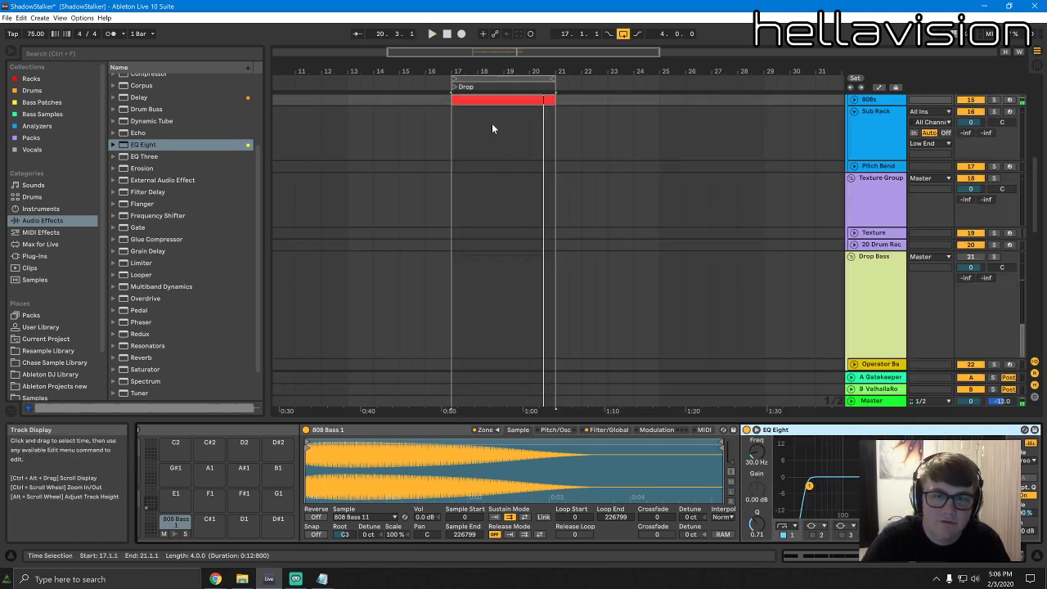
Unfold the 808s track and check its low frequencies in the expanded EQ Eight display during playback
{"action": "left_click", "coordinate": [855, 100]}
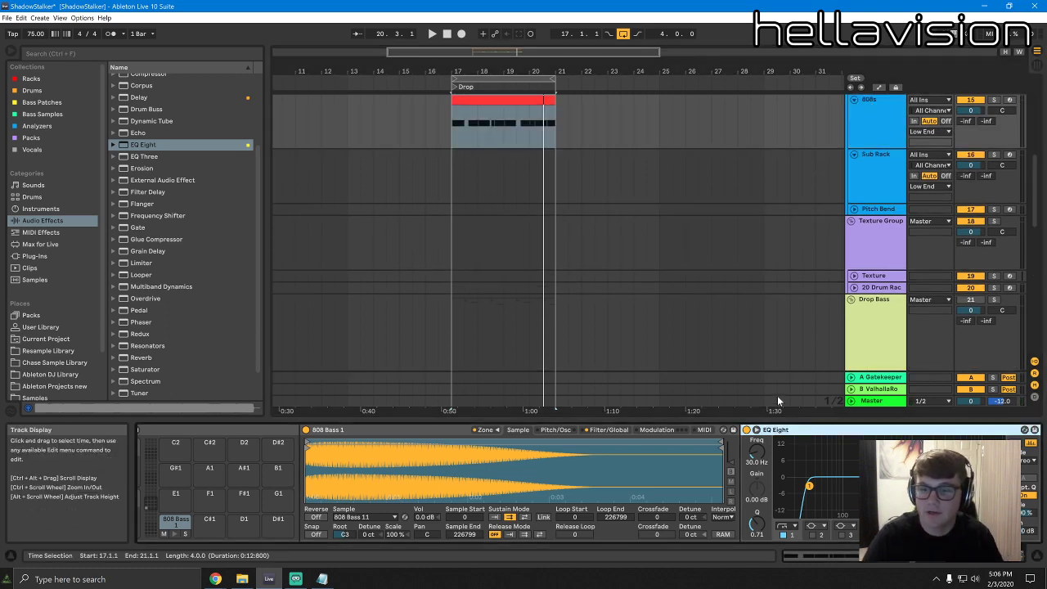
{"action": "left_click", "coordinate": [757, 431]}
{"action": "key", "text": "space"}
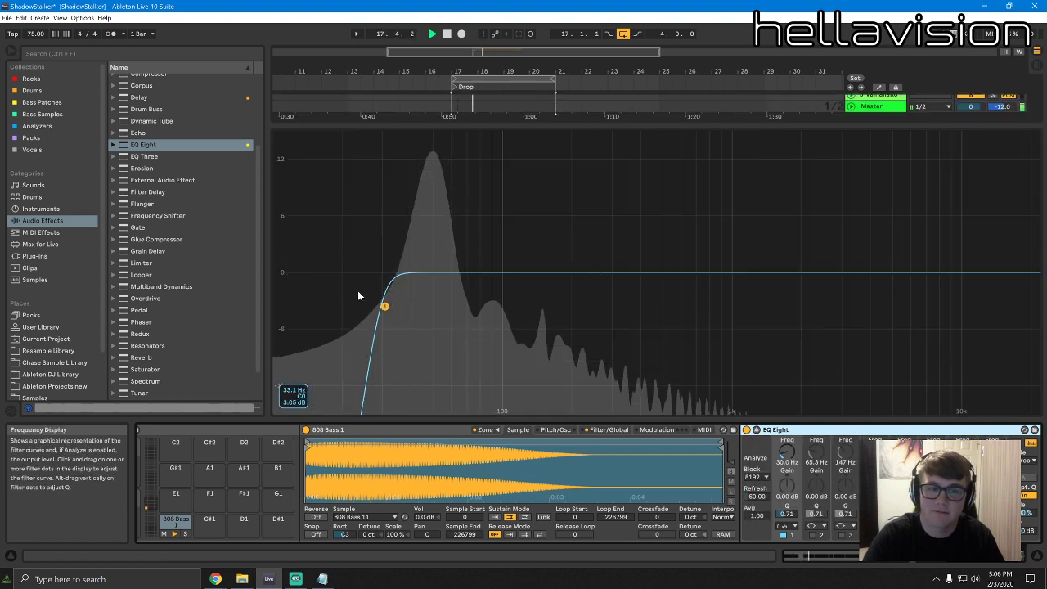
{"action": "left_click", "coordinate": [539, 125]}
{"action": "key", "text": "space"}
Insert a MIDI track above the Sin Saw F tracks in the Drop Bass group, and deactivate the four Sin Saw F tracks
{"action": "scroll", "coordinate": [564, 162], "scroll_direction": "up", "scroll_amount": 1}
{"action": "left_click", "coordinate": [522, 150]}
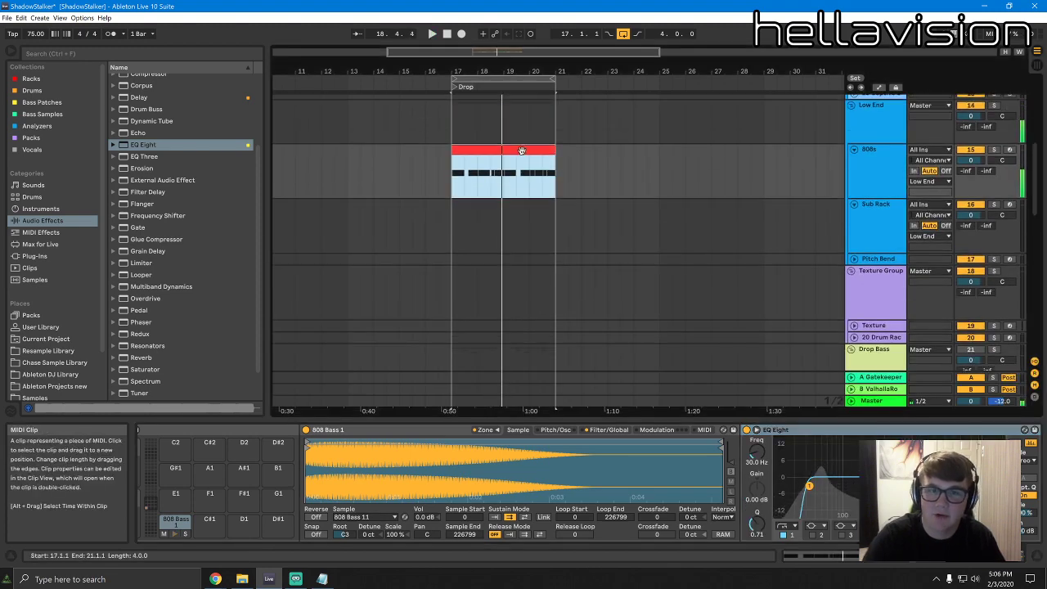
{"action": "double_click", "coordinate": [522, 150]}
{"action": "scroll", "coordinate": [526, 150], "scroll_direction": "down", "scroll_amount": 1}
{"action": "key", "text": "ctrl+alt+l"}
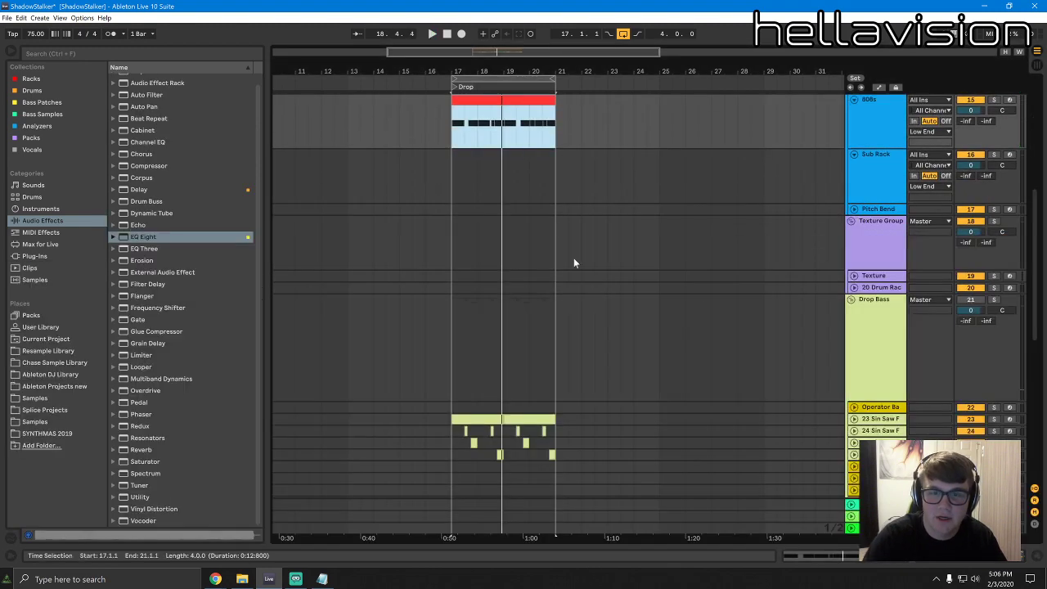
{"action": "scroll", "coordinate": [573, 262], "scroll_direction": "down", "scroll_amount": 5}
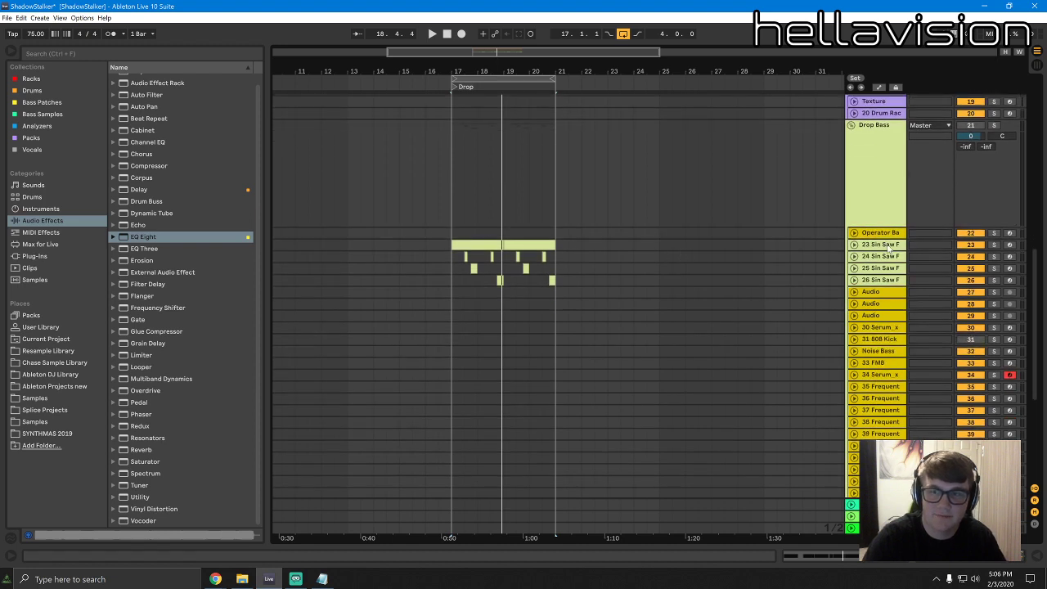
{"action": "right_click", "coordinate": [889, 249]}
{"action": "left_click", "coordinate": [918, 346]}
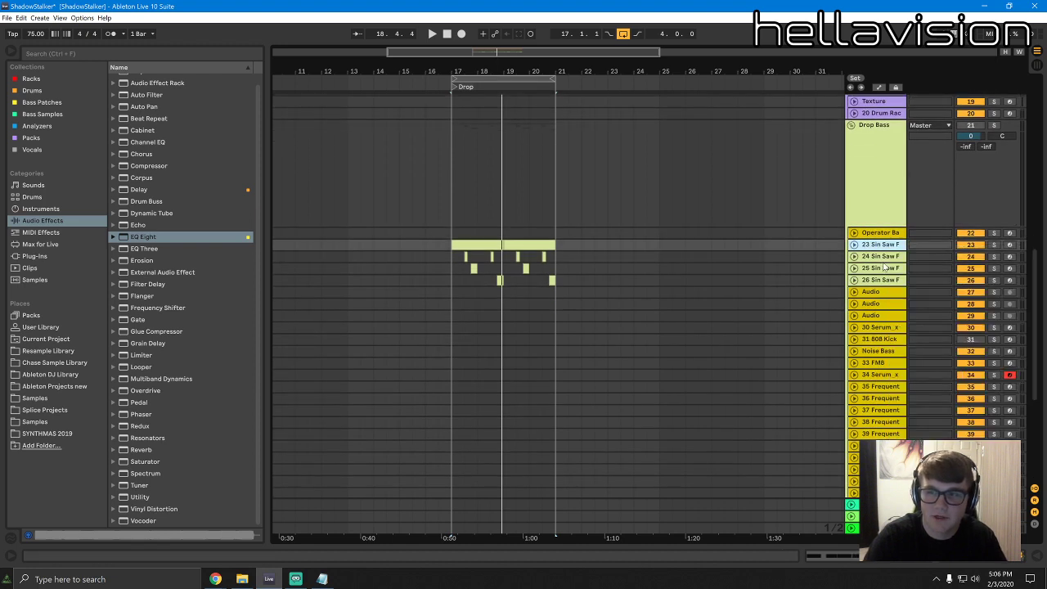
{"action": "left_click_drag", "start_coordinate": [879, 262], "coordinate": [876, 238]}
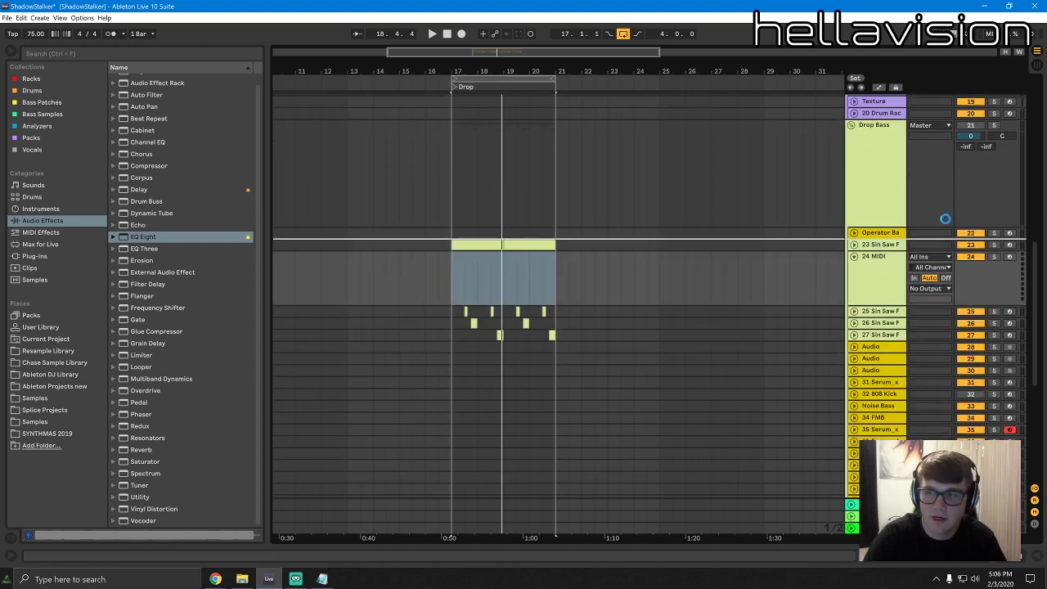
{"action": "left_click_drag", "start_coordinate": [945, 219], "coordinate": [949, 221]}
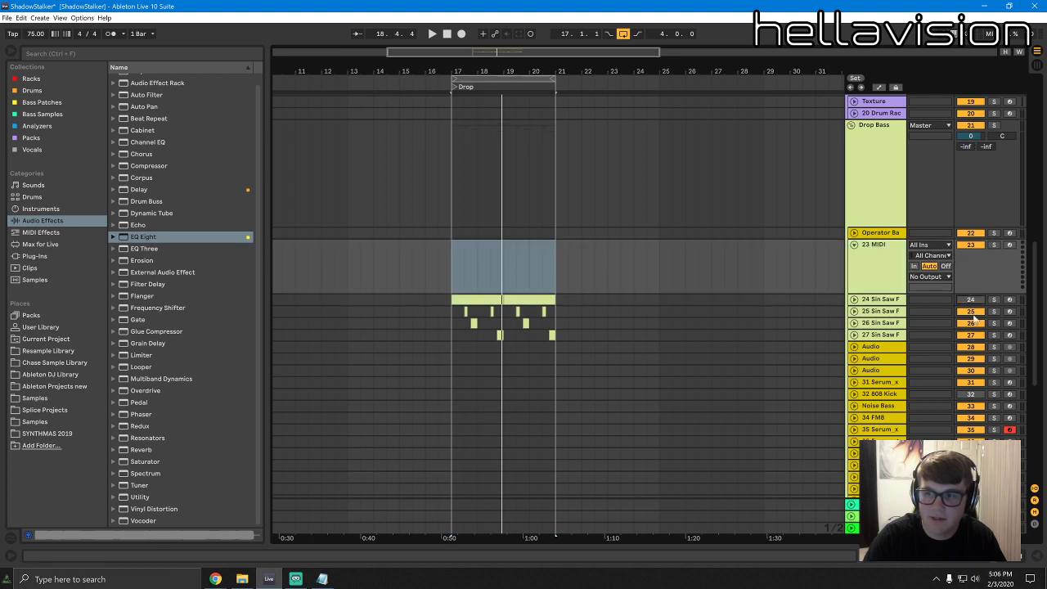
Load an empty Sampler onto the new MIDI track in the Drop Bass group
{"action": "double_click", "coordinate": [870, 253]}
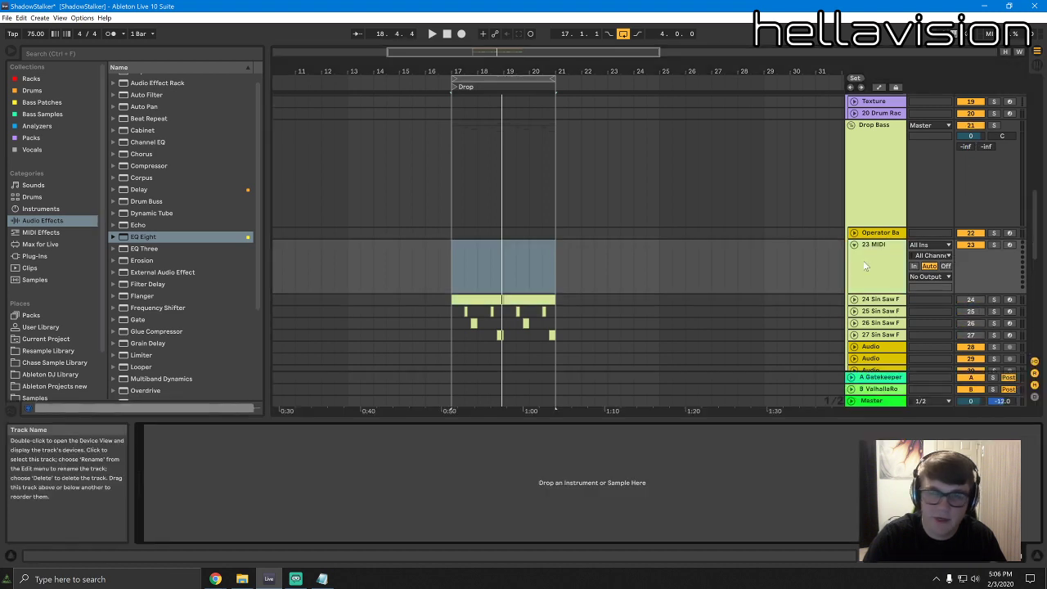
{"action": "left_click", "coordinate": [41, 210]}
{"action": "left_click", "coordinate": [139, 173]}
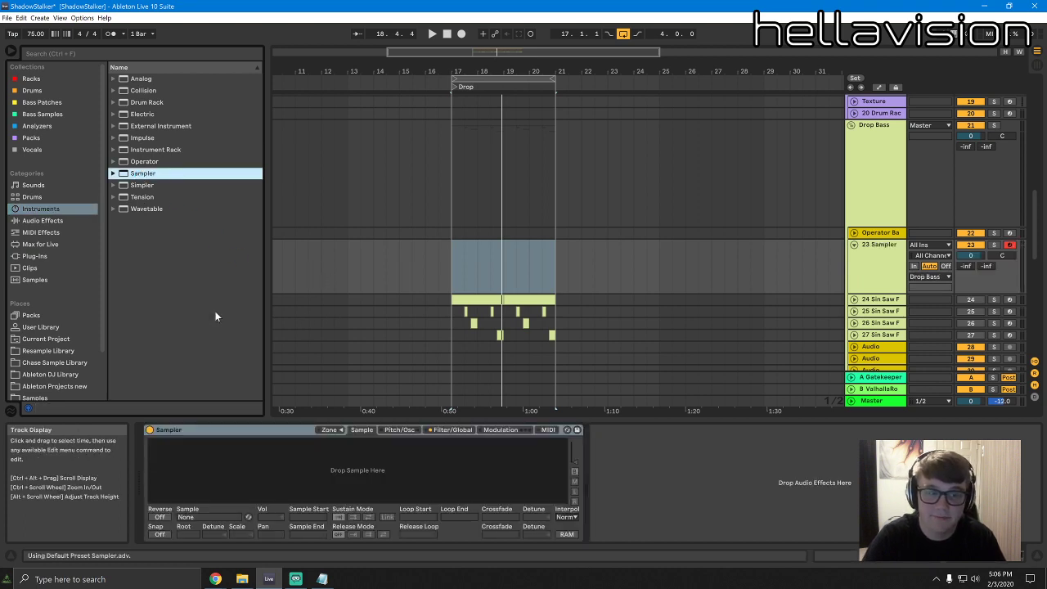
Load Sine Compression F 3.wav from the Resample Library into the Sampler and move its sample start to about 172567
{"action": "left_click", "coordinate": [57, 258]}
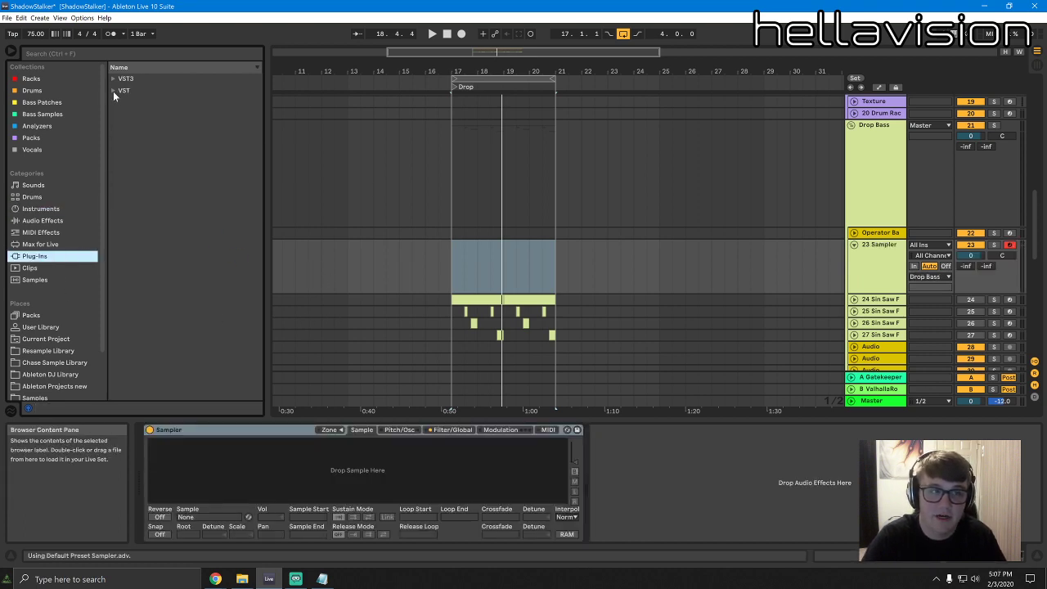
{"action": "left_click", "coordinate": [113, 91]}
{"action": "left_click", "coordinate": [49, 223]}
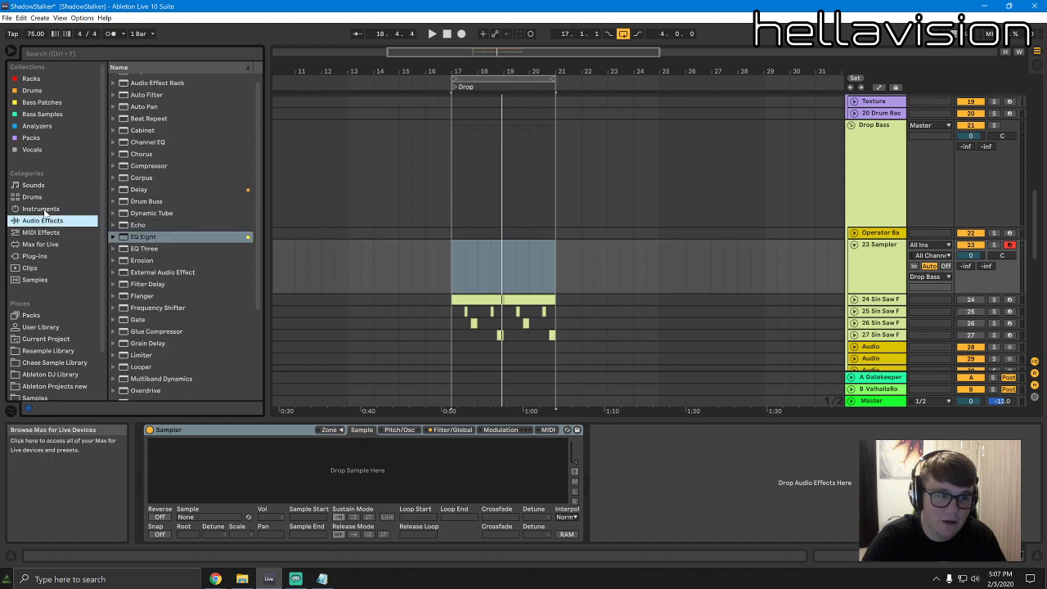
{"action": "left_click", "coordinate": [41, 209]}
{"action": "left_click", "coordinate": [45, 352]}
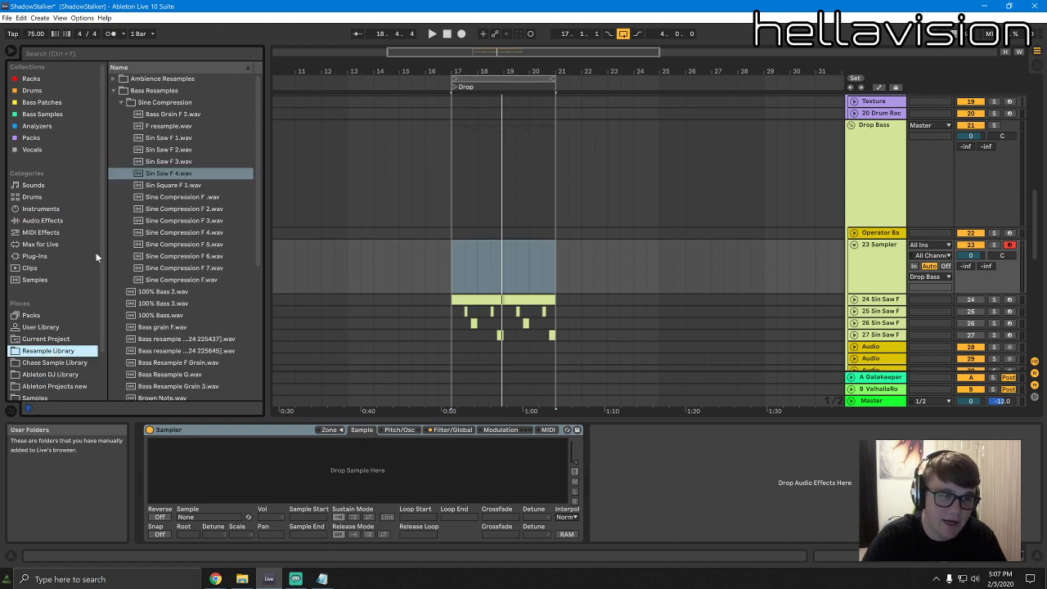
{"action": "left_click", "coordinate": [162, 176]}
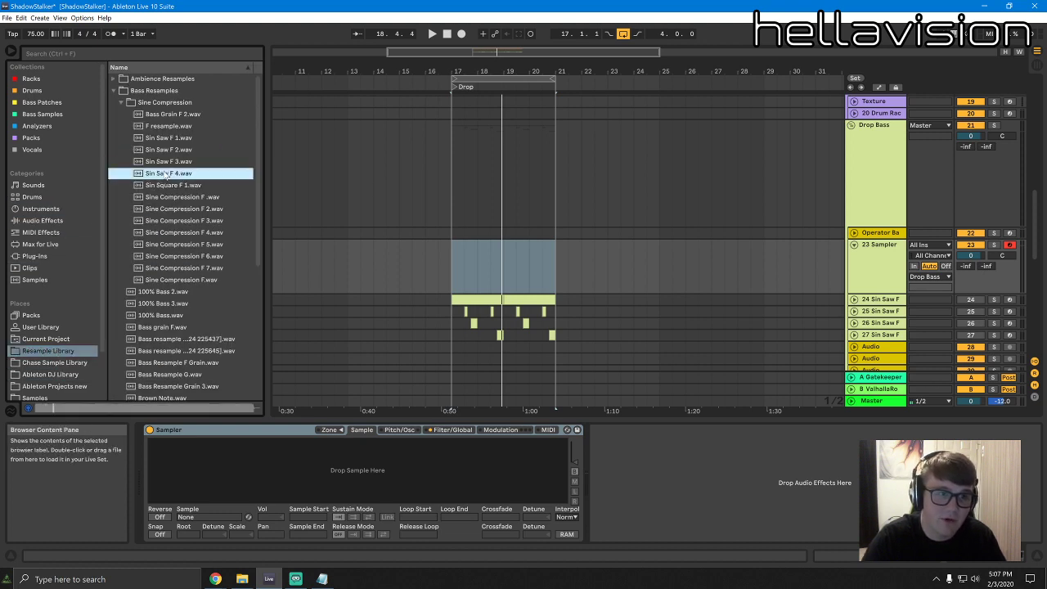
{"action": "left_click", "coordinate": [186, 221]}
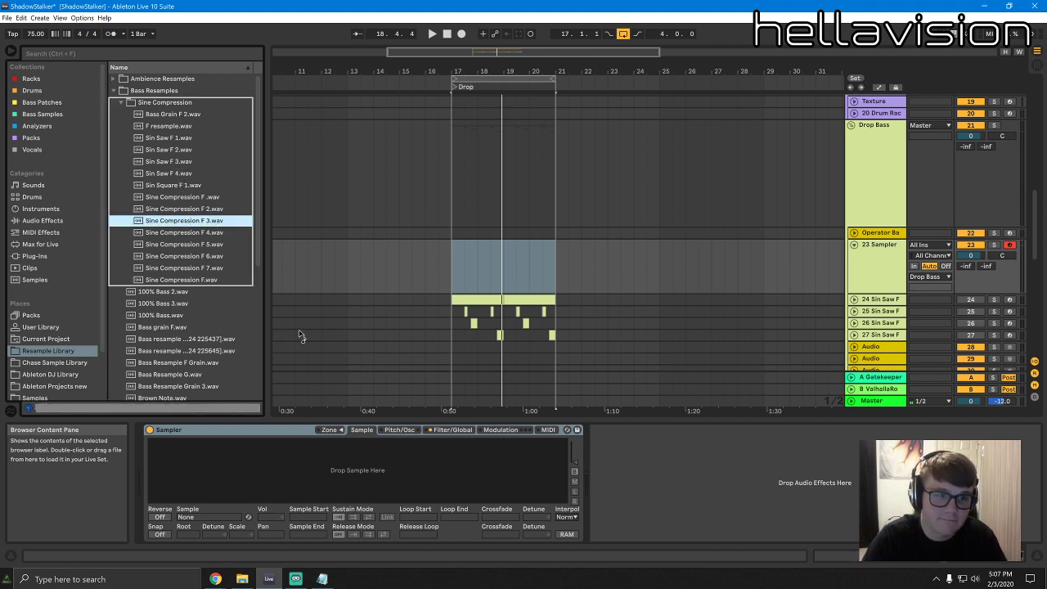
{"action": "left_click_drag", "start_coordinate": [301, 336], "coordinate": [381, 469]}
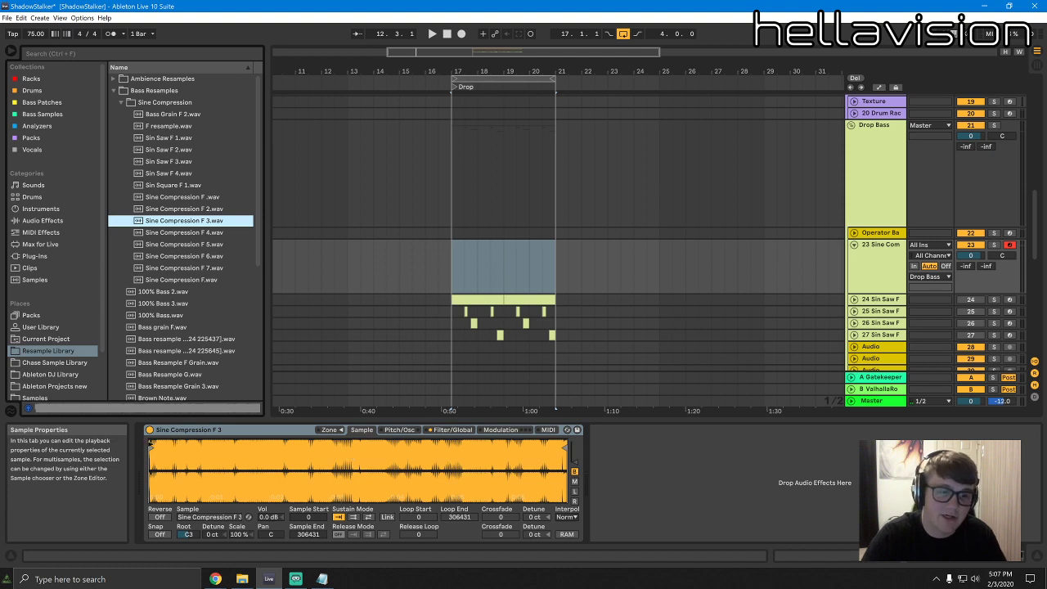
{"action": "left_click_drag", "start_coordinate": [152, 446], "coordinate": [362, 448]}
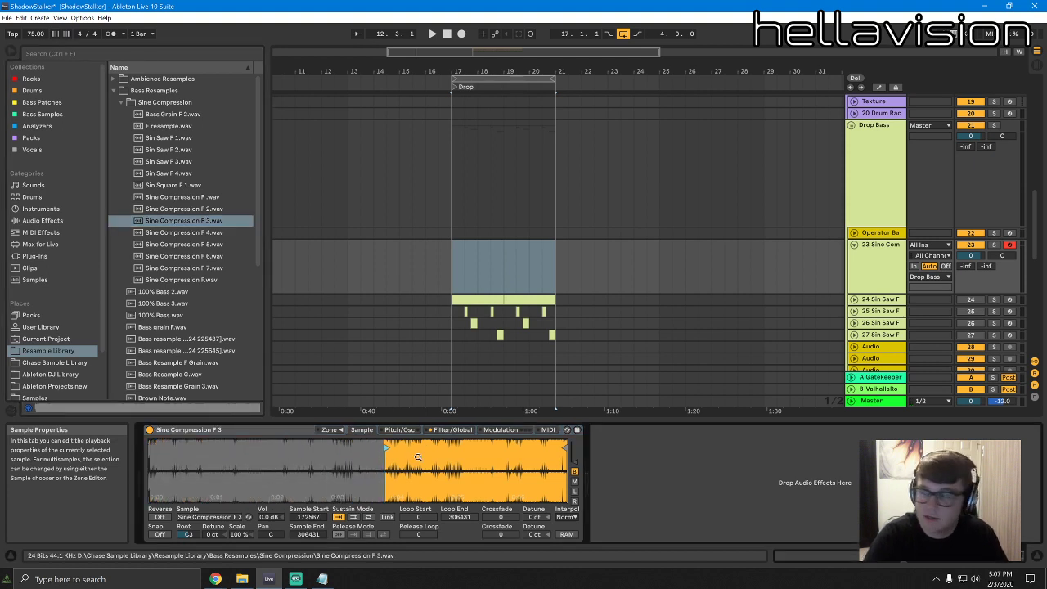
Paste the four-bar 808 MIDI clip onto the Sampler track at the Drop and set the sample's root key to F3
{"action": "left_click", "coordinate": [461, 256]}
{"action": "key", "text": "ctrl+v"}
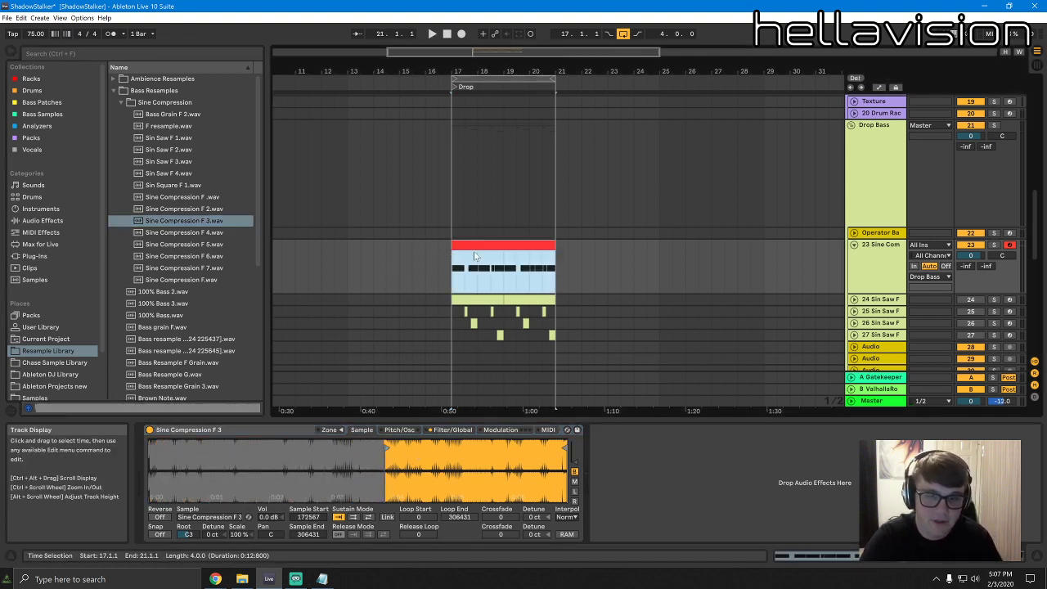
{"action": "left_click", "coordinate": [188, 534]}
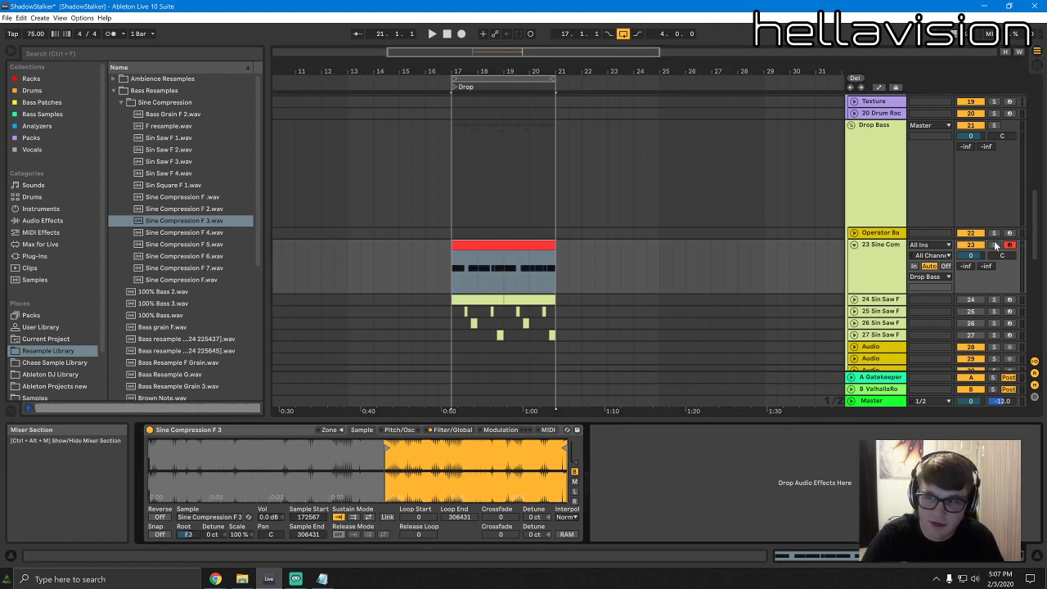
Solo the Sampler track, transpose all notes of its pasted clip to F3, and audition them
{"action": "left_click", "coordinate": [532, 250]}
{"action": "left_click_drag", "start_coordinate": [291, 454], "coordinate": [295, 393]}
{"action": "left_click", "coordinate": [304, 395]}
{"action": "key", "text": "Up"}
{"action": "key", "text": "shift+Up"}
{"action": "key", "text": "shift+Up"}
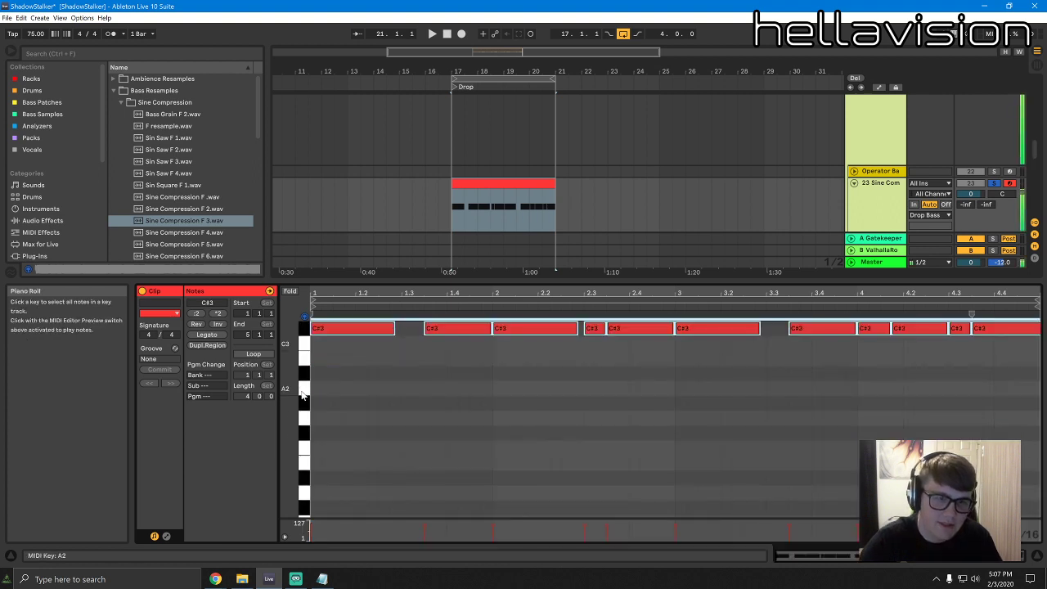
{"action": "key", "text": "Up"}
{"action": "key", "text": "Up"}
{"action": "key", "text": "Up"}
{"action": "key", "text": "Up"}
{"action": "key", "text": "Up"}
{"action": "key", "text": "Up"}
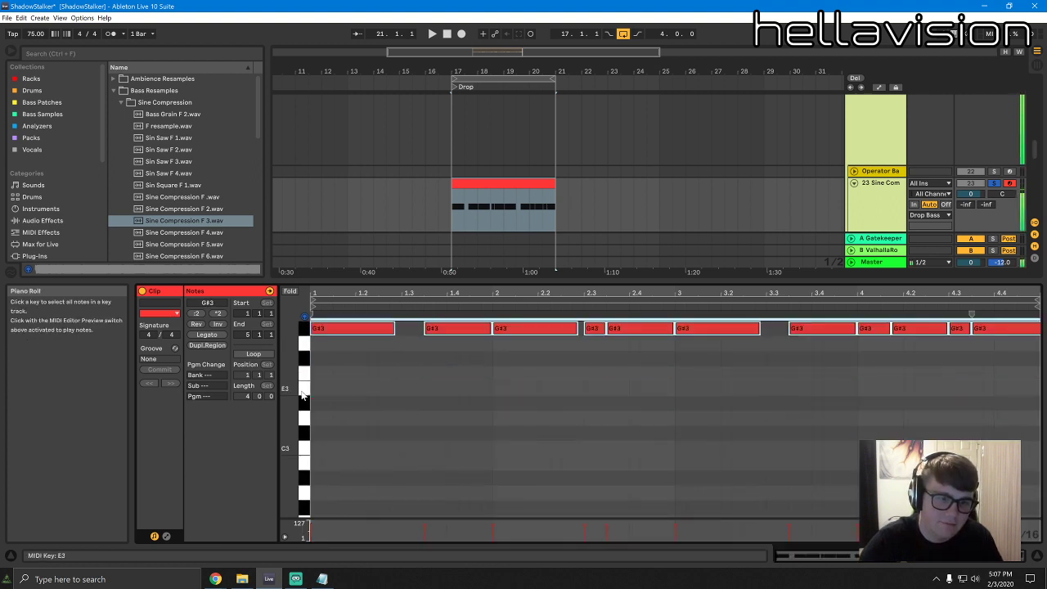
{"action": "key", "text": "Down"}
{"action": "key", "text": "Down"}
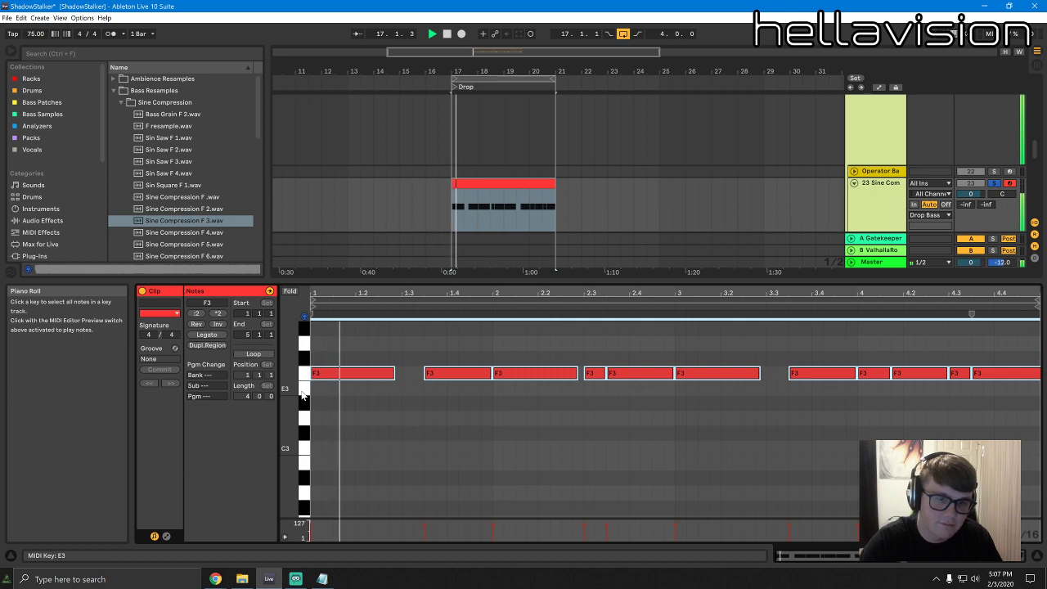
Enable the Sampler's modulation oscillator, set its volume to -20 dB, and audition the sound
{"action": "left_click", "coordinate": [871, 232]}
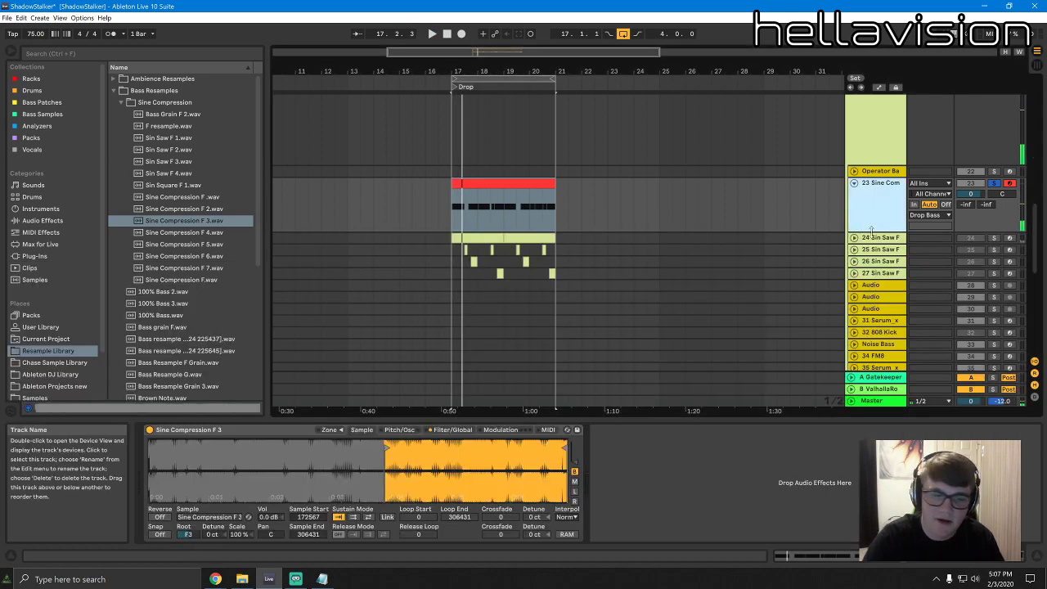
{"action": "left_click", "coordinate": [449, 430]}
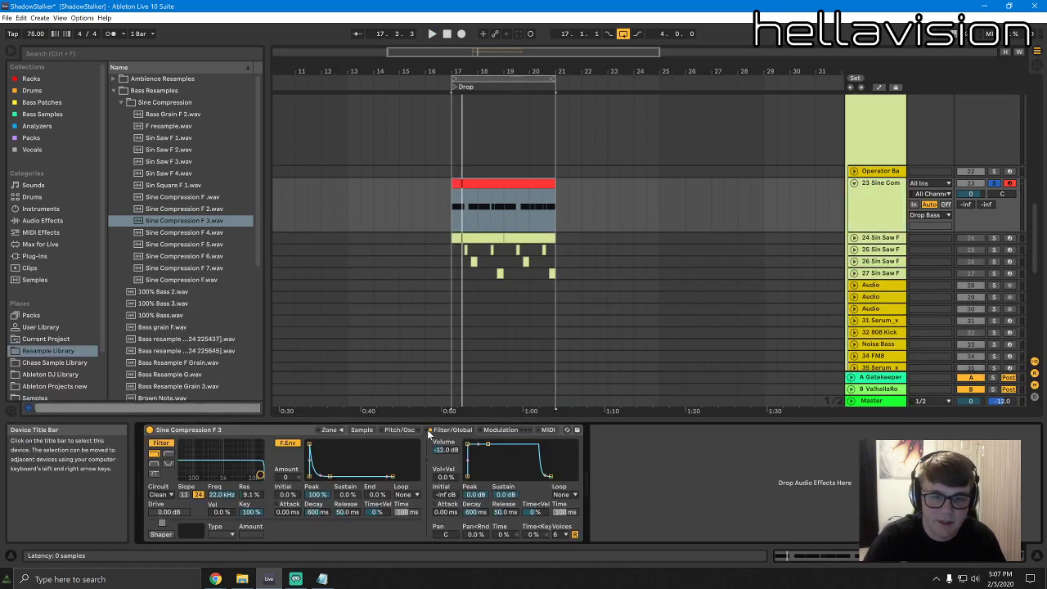
{"action": "left_click", "coordinate": [409, 430]}
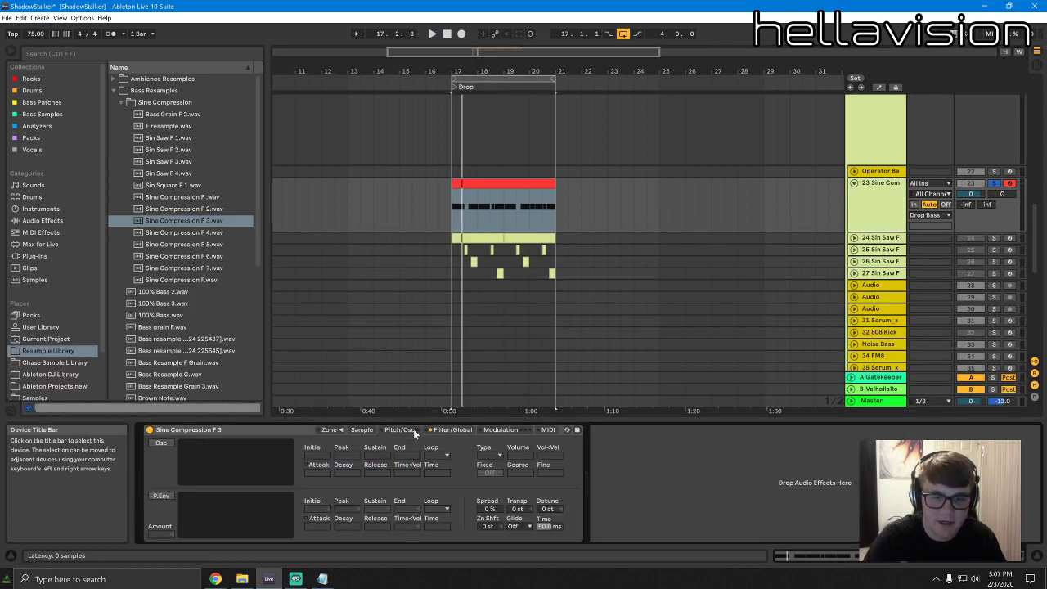
{"action": "left_click", "coordinate": [160, 443]}
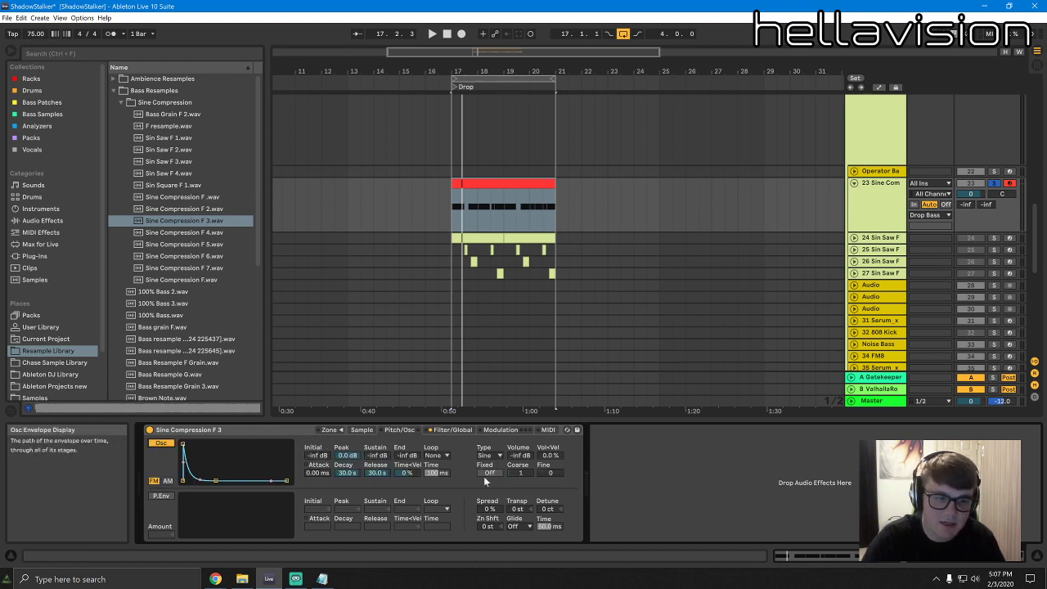
{"action": "mouse_move", "coordinate": [520, 456]}
{"action": "left_mouse_down"}
{"action": "mouse_move", "coordinate": [519, 430]}
{"action": "mouse_move", "coordinate": [520, 464]}
{"action": "mouse_move", "coordinate": [519, 442]}
{"action": "left_mouse_up"}
{"action": "key", "text": "space"}
{"action": "key", "text": "space"}
{"action": "key", "text": "space"}
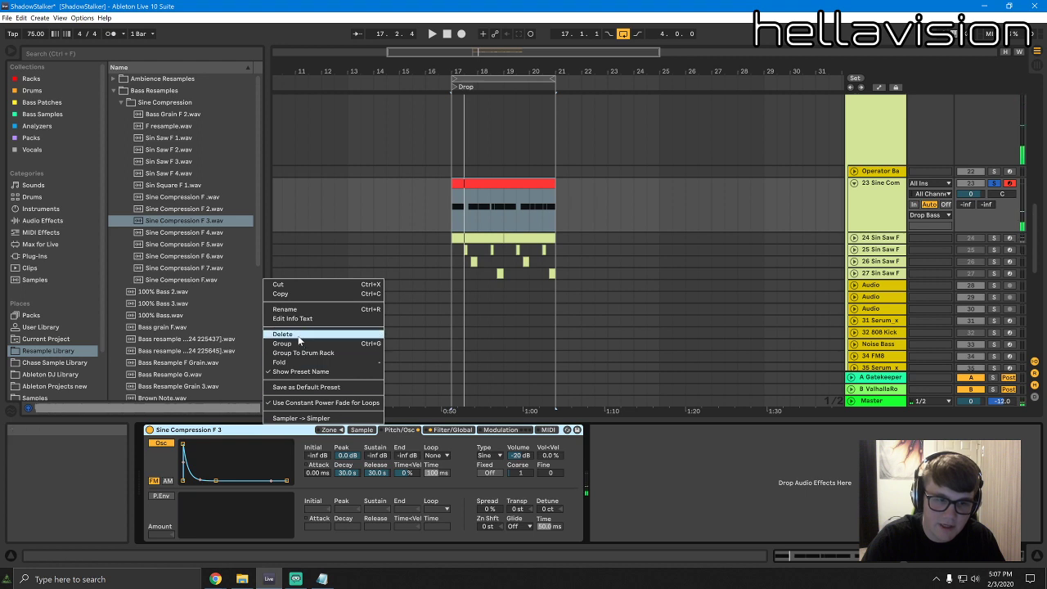
Group the Sampler into an Instrument Rack and map the oscillator's Volume to Macro 1
{"action": "left_click", "coordinate": [437, 403]}
{"action": "right_click", "coordinate": [528, 455]}
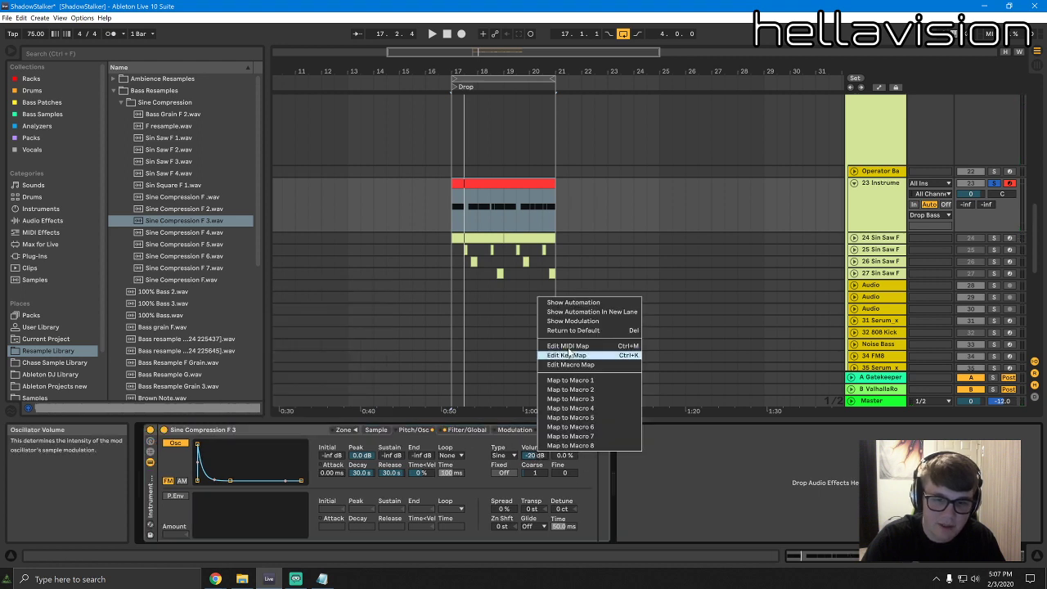
{"action": "left_click", "coordinate": [573, 374]}
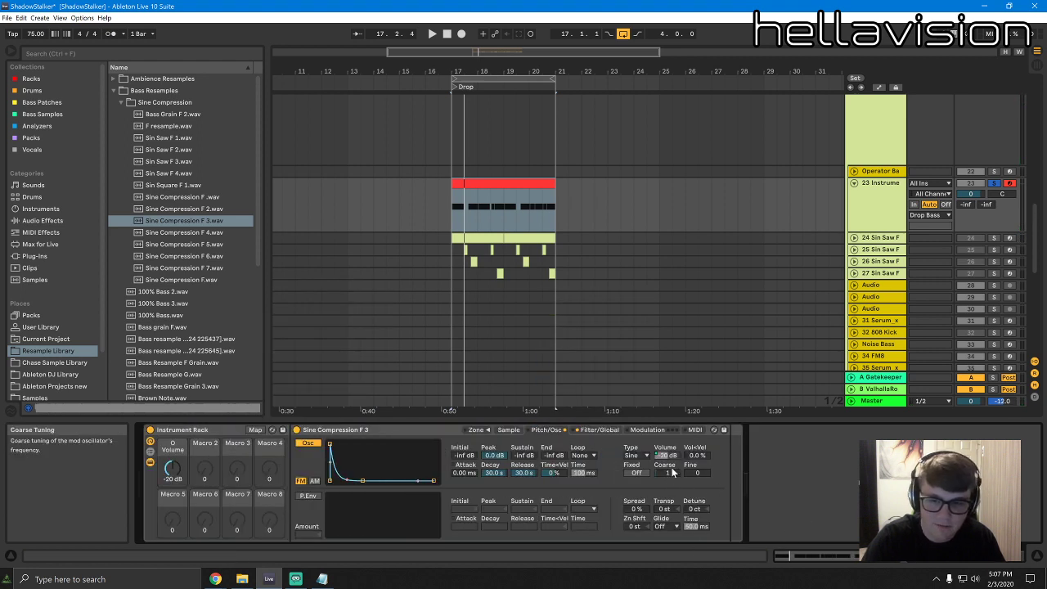
Sweep the Volume macro during playback and limit its mapping's maximum to -12 dB
{"action": "key", "text": "space"}
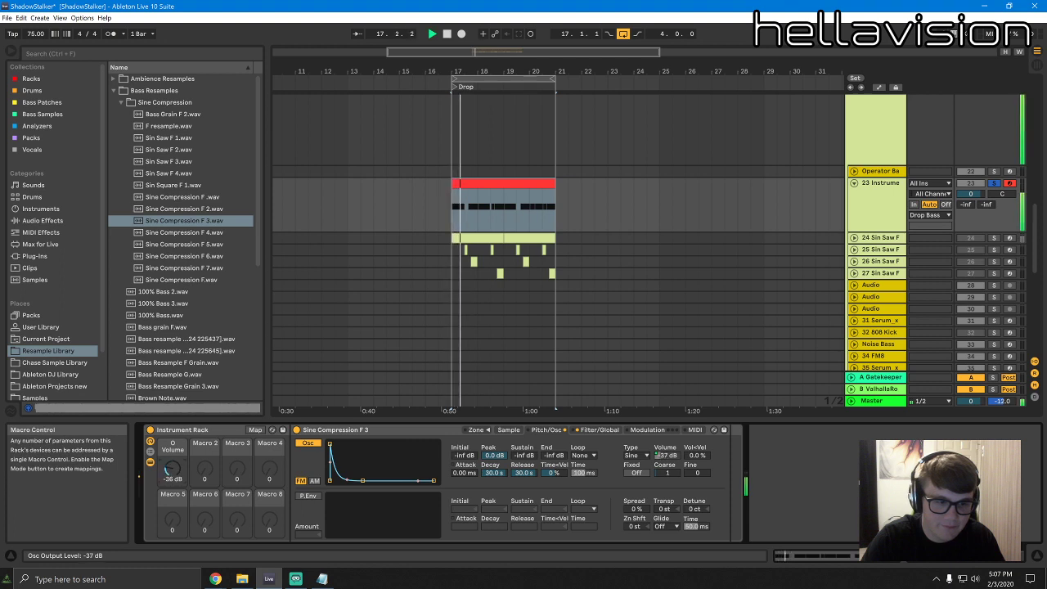
{"action": "left_click_drag", "start_coordinate": [172, 468], "coordinate": [172, 458]}
{"action": "left_click", "coordinate": [254, 429]}
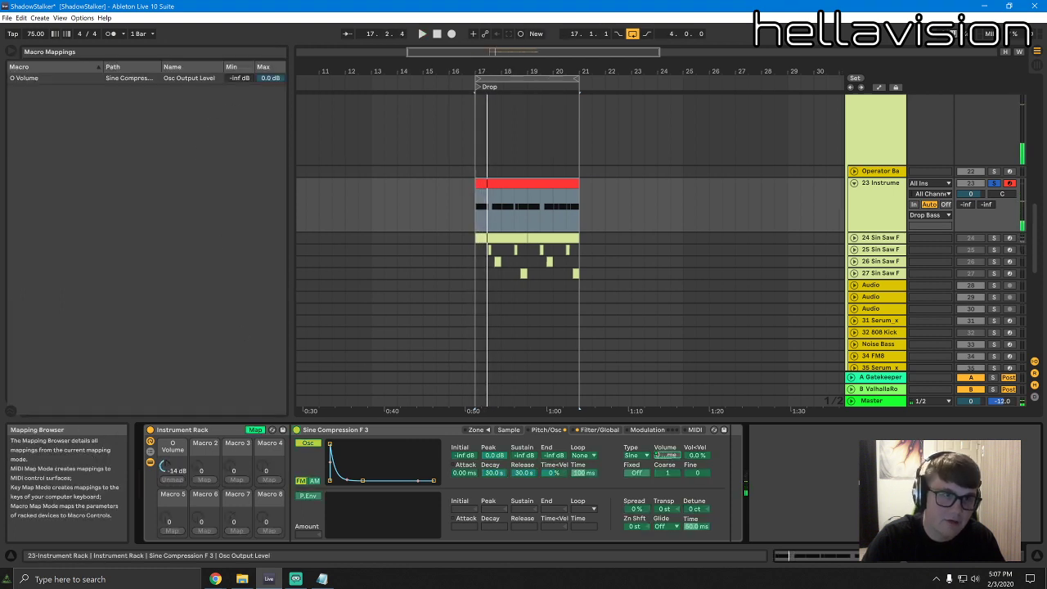
{"action": "left_click_drag", "start_coordinate": [271, 78], "coordinate": [271, 87]}
{"action": "key", "text": "space"}
{"action": "key", "text": "space"}
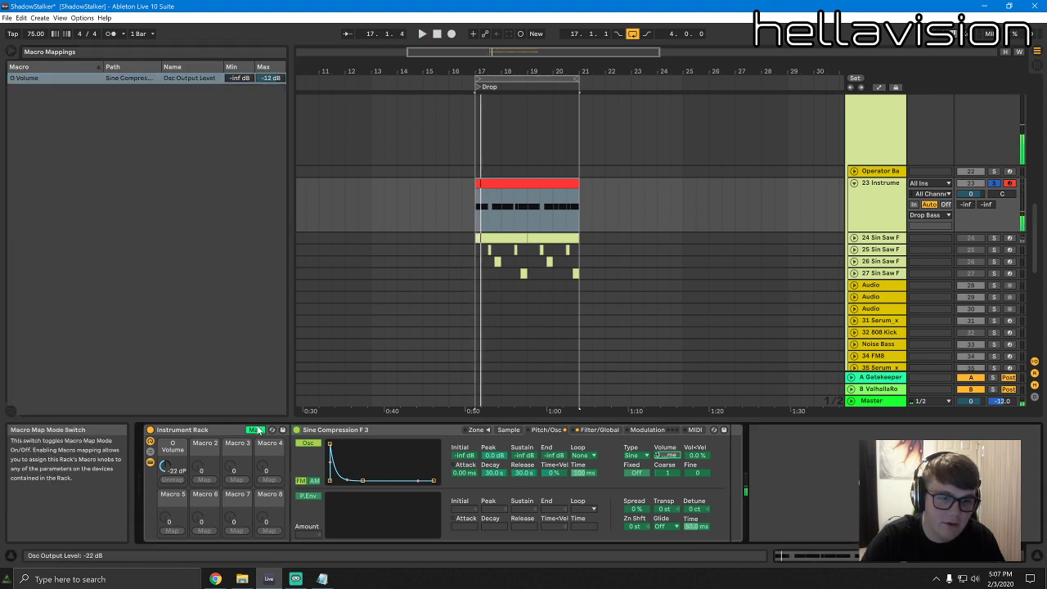
{"action": "left_click", "coordinate": [256, 429]}
{"action": "key", "text": "space"}
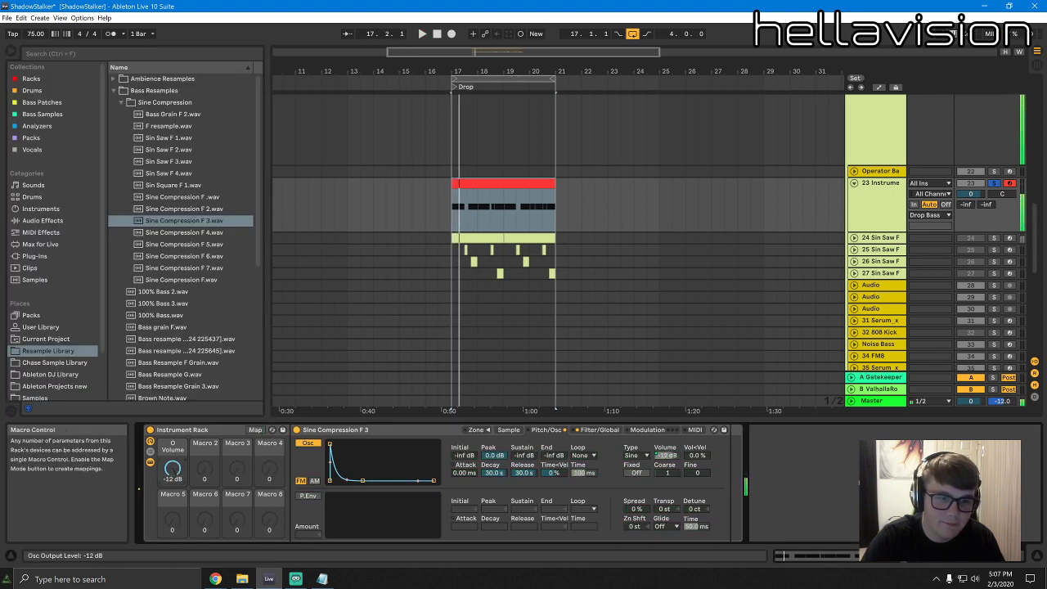
{"action": "key", "text": "space"}
Lower the Volume macro mapping's maximum to -15 dB while auditioning, and leave macro mapping mode
{"action": "left_click", "coordinate": [255, 429]}
{"action": "key", "text": "space"}
{"action": "key", "text": "space"}
{"action": "left_click_drag", "start_coordinate": [273, 78], "coordinate": [273, 76]}
{"action": "key", "text": "space"}
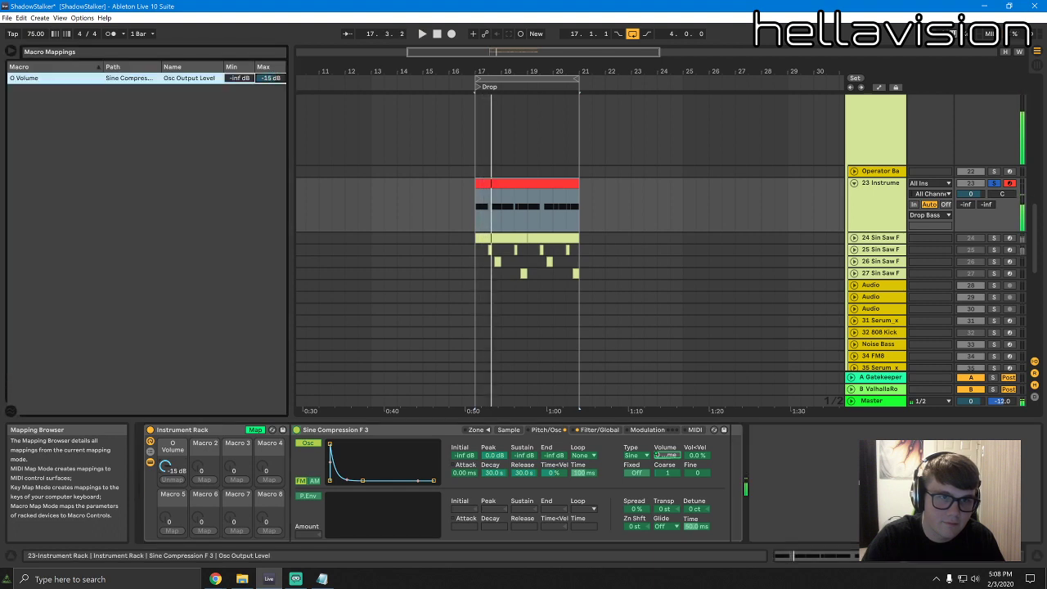
{"action": "key", "text": "space"}
{"action": "left_click", "coordinate": [255, 429]}
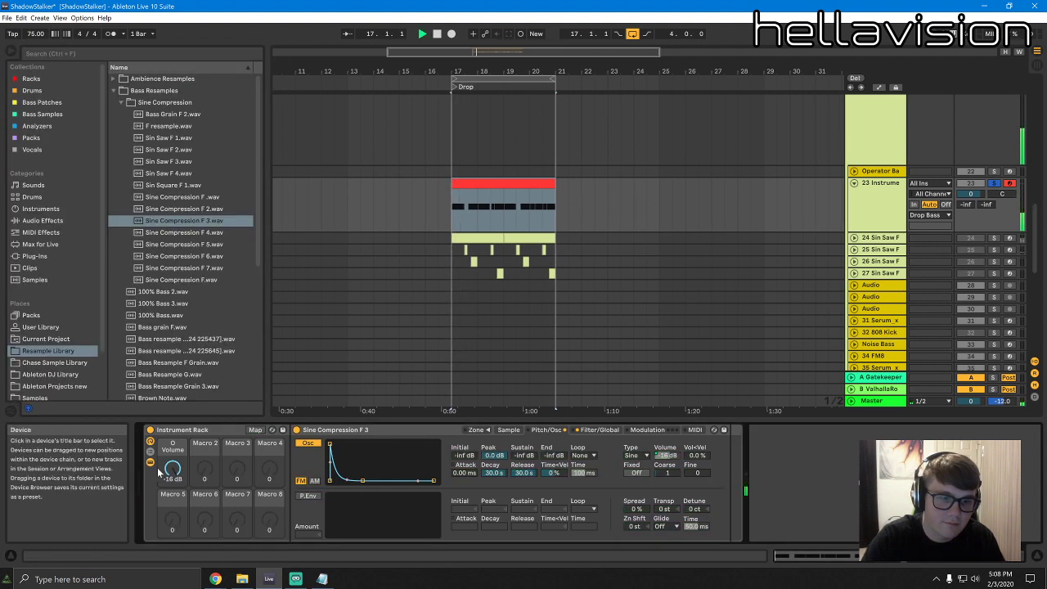
Audition the oscillator at Coarse 4 while sweeping the Volume macro, and settle on Coarse 2 with the macro at -inf dB
{"action": "mouse_move", "coordinate": [173, 468]}
{"action": "left_mouse_down"}
{"action": "mouse_move", "coordinate": [173, 491]}
{"action": "mouse_move", "coordinate": [172, 467]}
{"action": "left_mouse_up"}
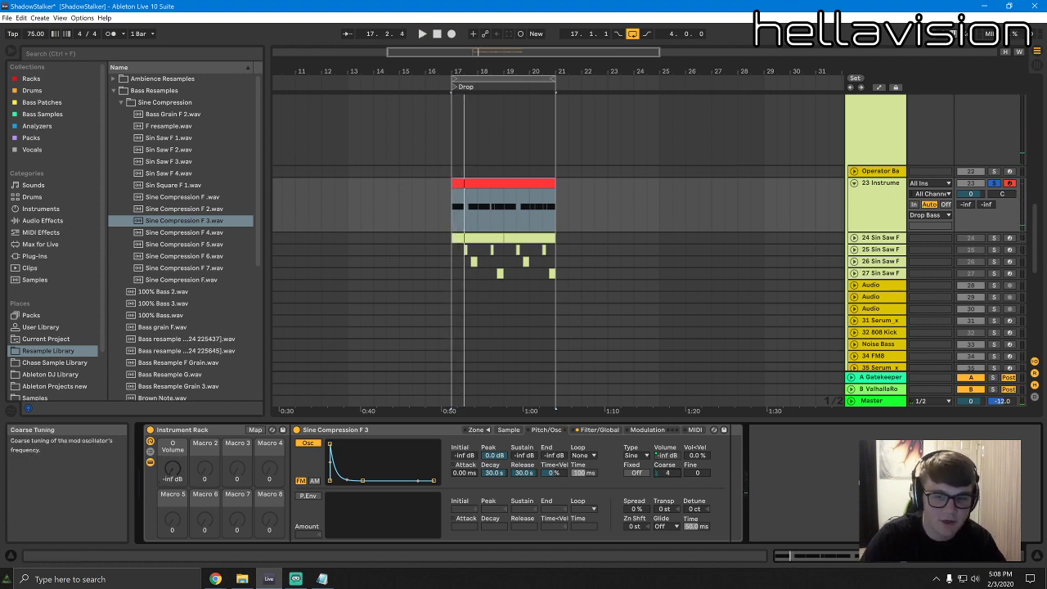
{"action": "key", "text": "space"}
{"action": "key", "text": "space"}
{"action": "left_click_drag", "start_coordinate": [173, 469], "coordinate": [172, 463]}
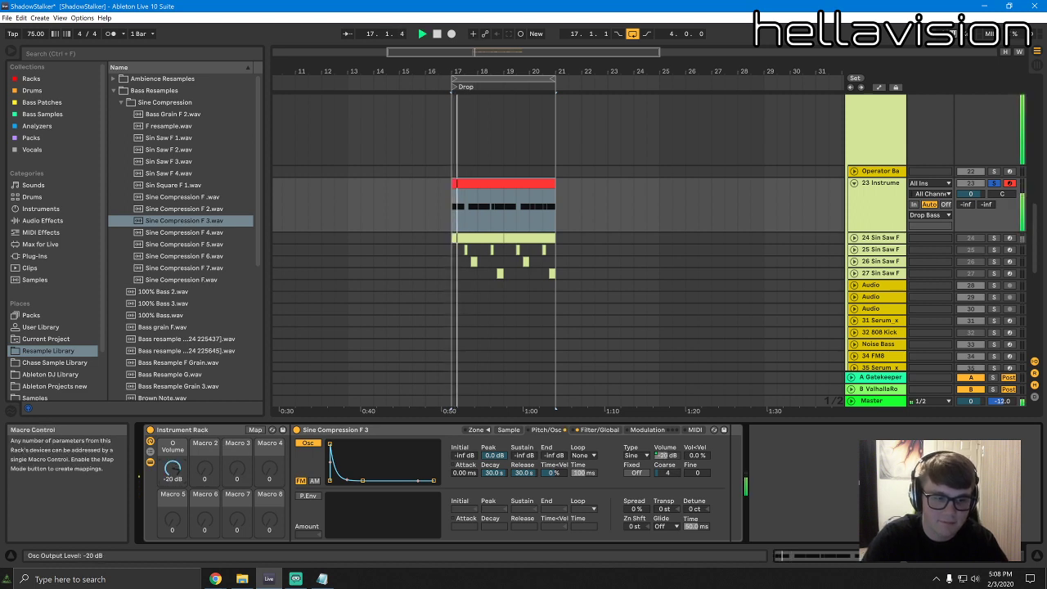
{"action": "key", "text": "space"}
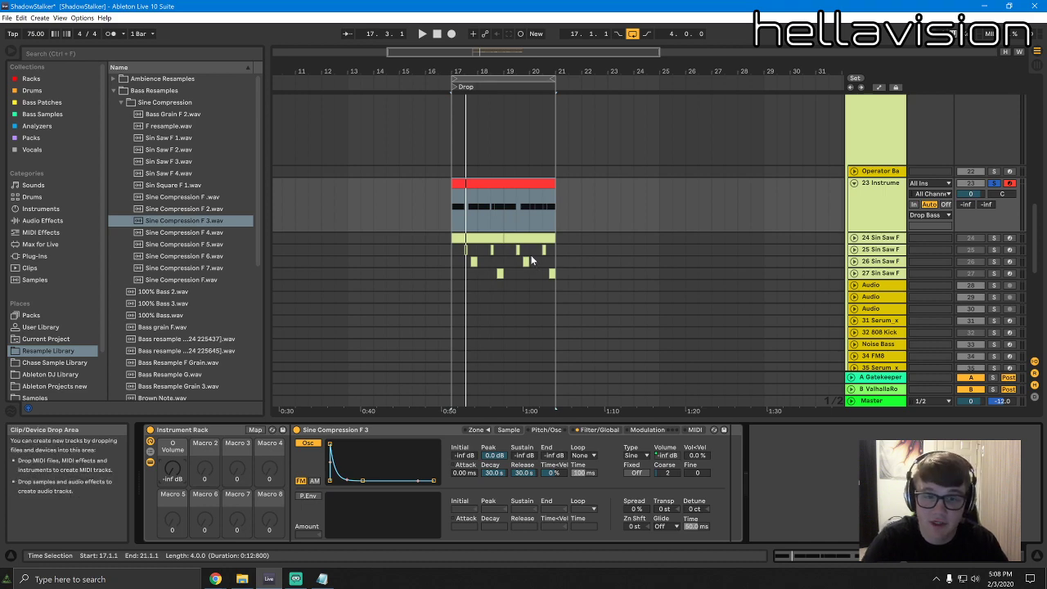
Unfold the Hats & Cym track beside the Kick Snare track and display its drum rack
{"action": "scroll", "coordinate": [557, 266], "scroll_direction": "up", "scroll_amount": 5}
{"action": "scroll", "coordinate": [557, 262], "scroll_direction": "up", "scroll_amount": 15}
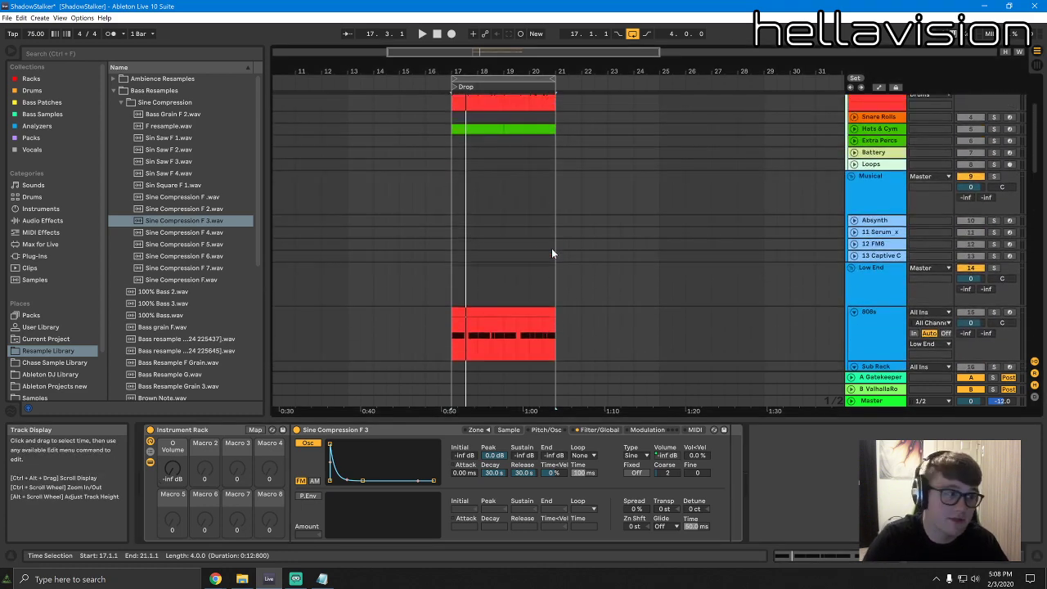
{"action": "scroll", "coordinate": [519, 201], "scroll_direction": "down", "scroll_amount": 3}
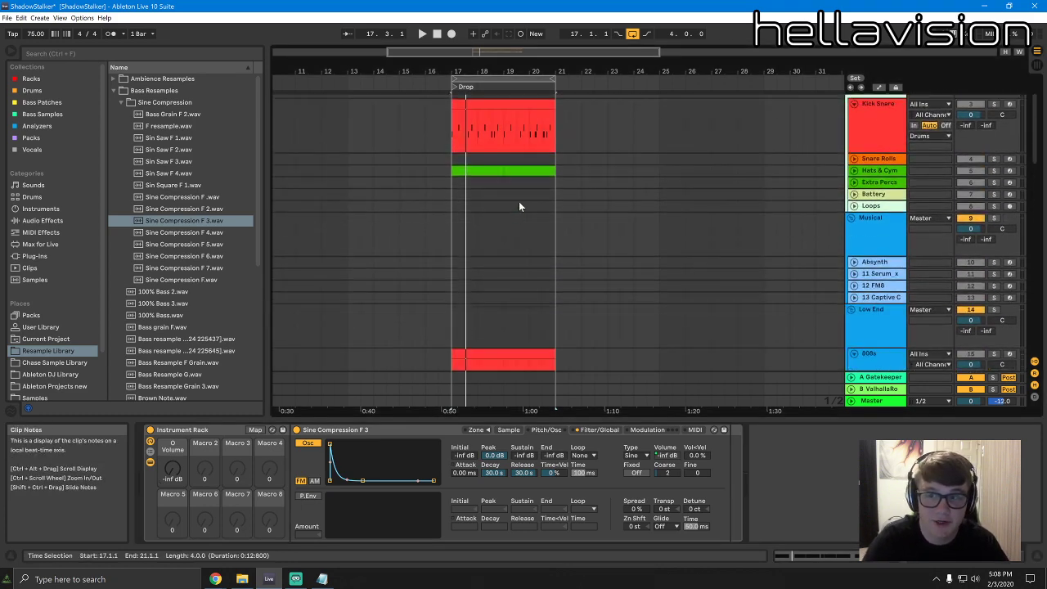
{"action": "left_click", "coordinate": [573, 180]}
{"action": "left_click", "coordinate": [855, 171]}
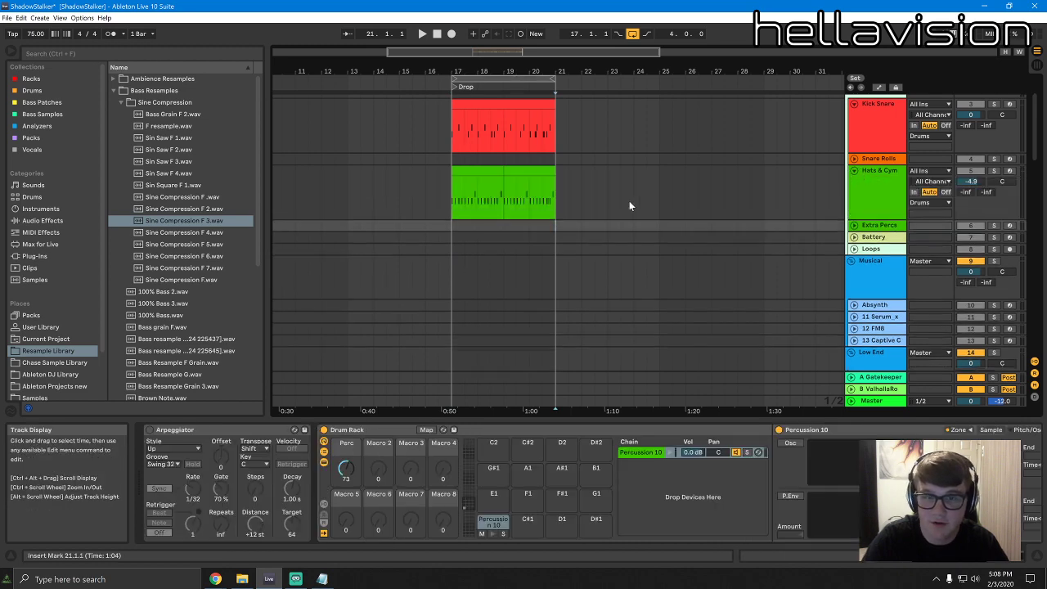
{"action": "left_click", "coordinate": [936, 216]}
Review the notes of the 808s clip and return to the Instrument Rack on the Drop Bass group's MIDI track
{"action": "scroll", "coordinate": [723, 244], "scroll_direction": "down", "scroll_amount": 5}
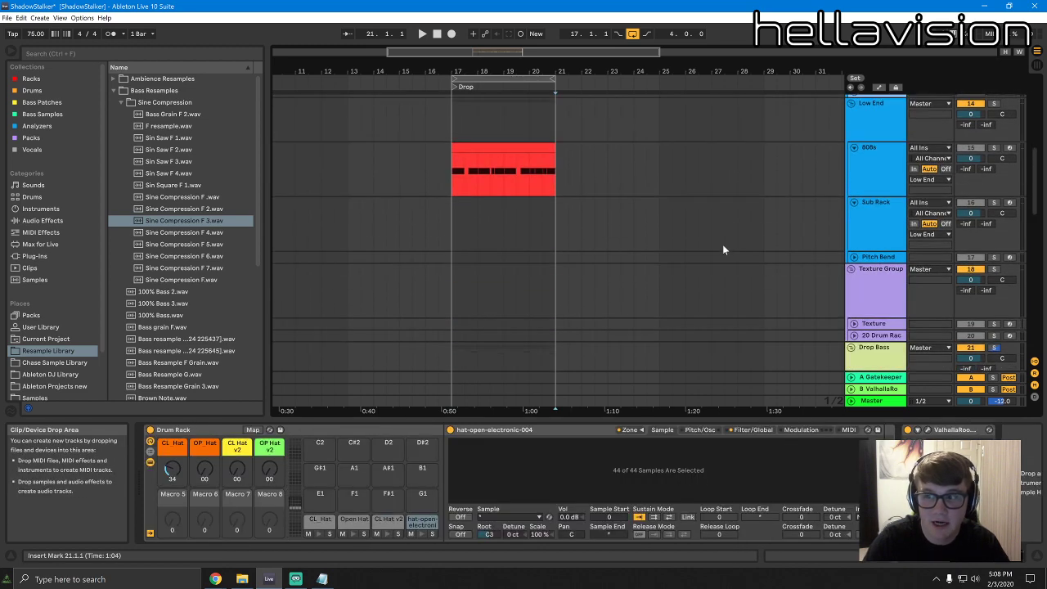
{"action": "double_click", "coordinate": [467, 211]}
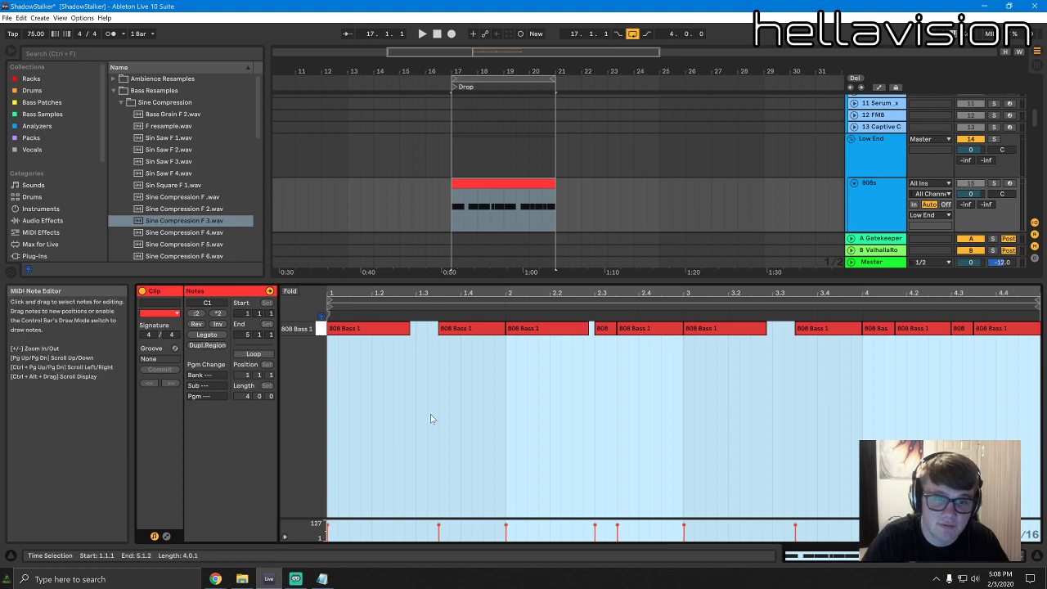
{"action": "double_click", "coordinate": [578, 281]}
{"action": "scroll", "coordinate": [588, 266], "scroll_direction": "down", "scroll_amount": 3}
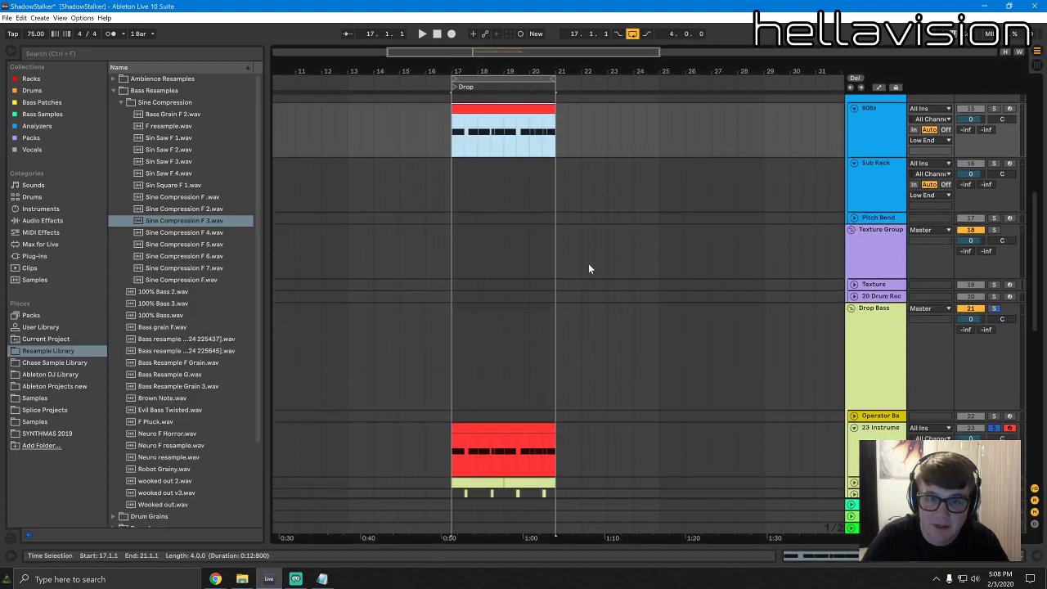
{"action": "double_click", "coordinate": [876, 389]}
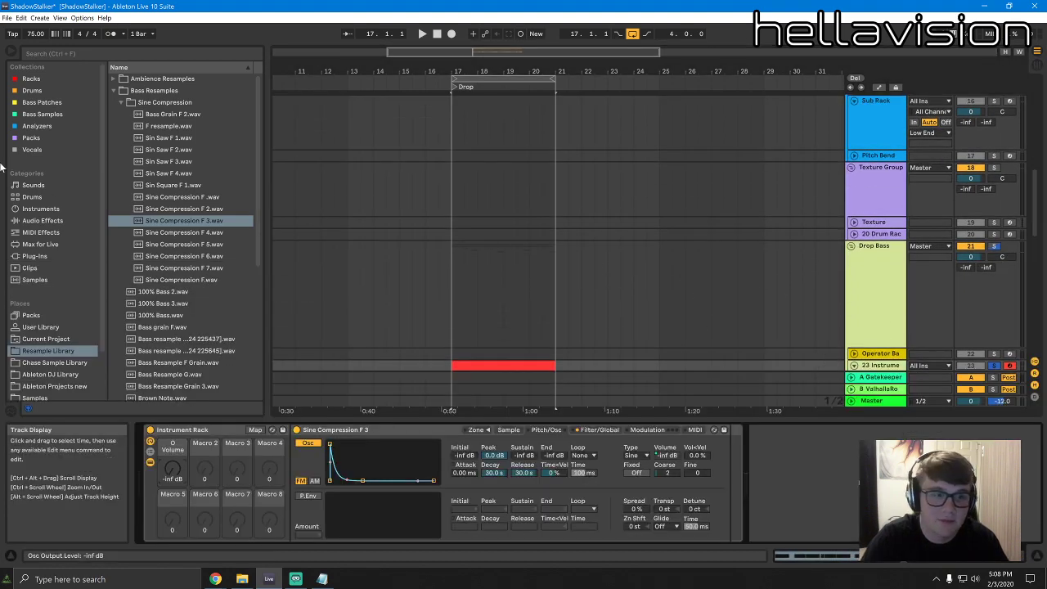
Add an EQ Eight after the Instrument Rack, with band 1 as a low cut at about 121 Hz, and switch it to M/S mode
{"action": "left_click", "coordinate": [44, 211]}
{"action": "left_click", "coordinate": [40, 221]}
{"action": "left_click_drag", "start_coordinate": [122, 244], "coordinate": [847, 462]}
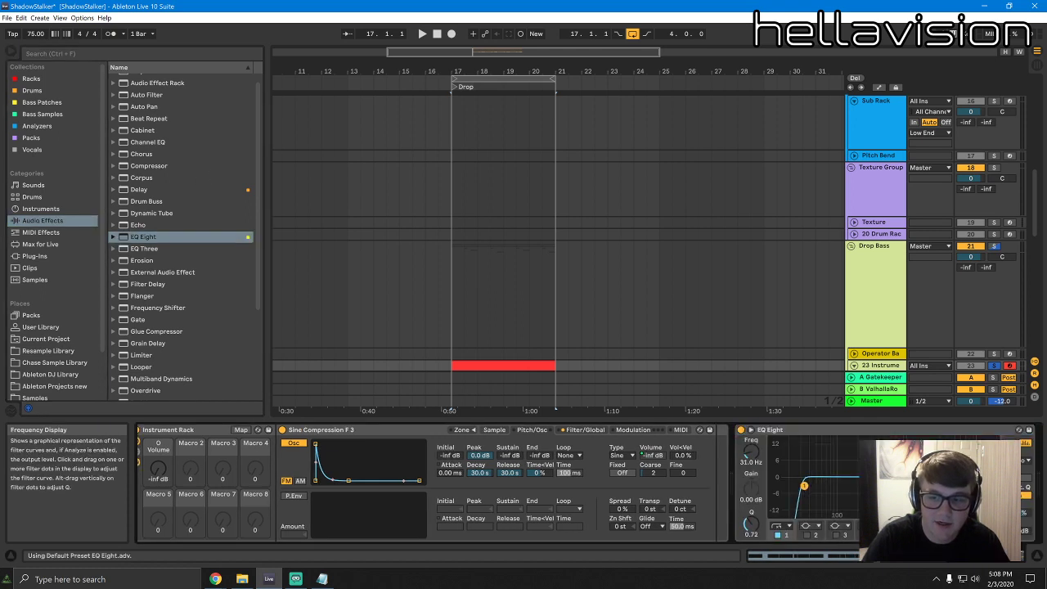
{"action": "left_click", "coordinate": [1022, 461]}
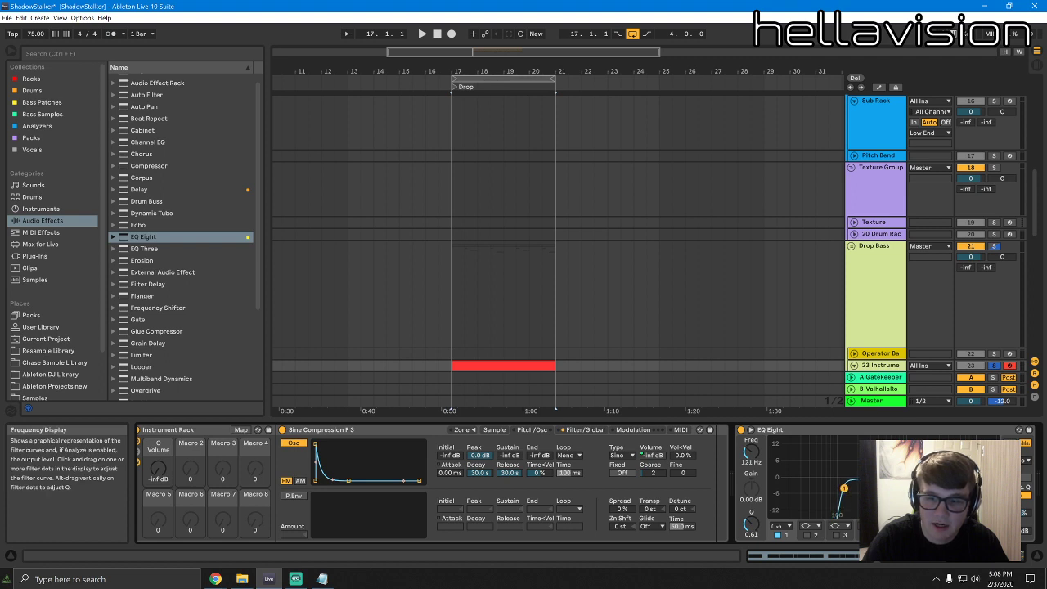
{"action": "left_click", "coordinate": [1024, 461]}
{"action": "left_click", "coordinate": [1024, 491]}
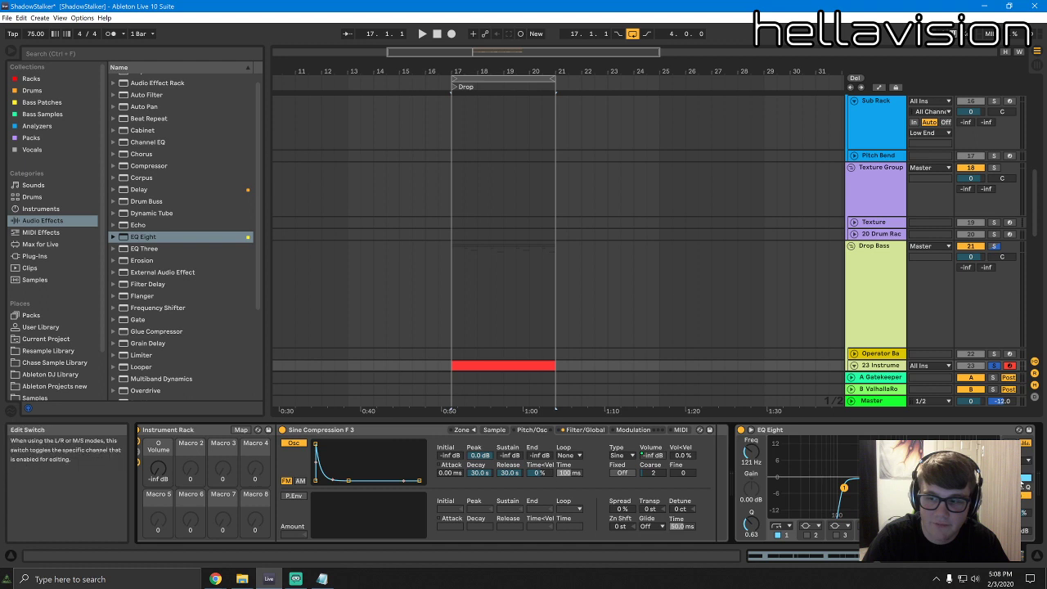
Add a low cut on band 3 of the EQ Eight's Side channel, and set the Mid channel's band 1 low cut to 147 Hz
{"action": "left_click", "coordinate": [1025, 477]}
{"action": "left_click", "coordinate": [836, 525]}
{"action": "left_click", "coordinate": [830, 489]}
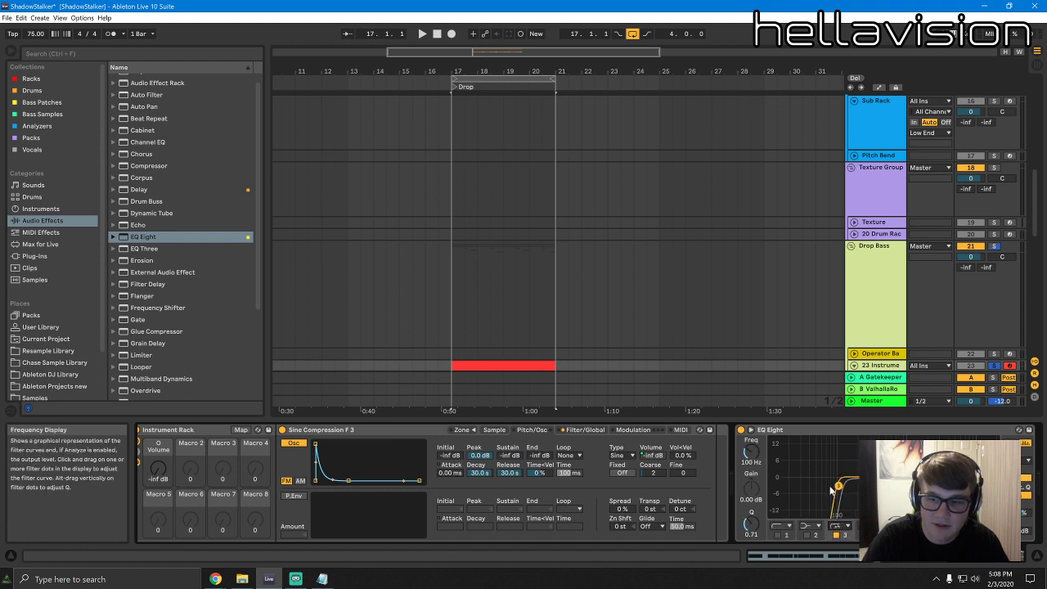
{"action": "left_click", "coordinate": [1026, 478]}
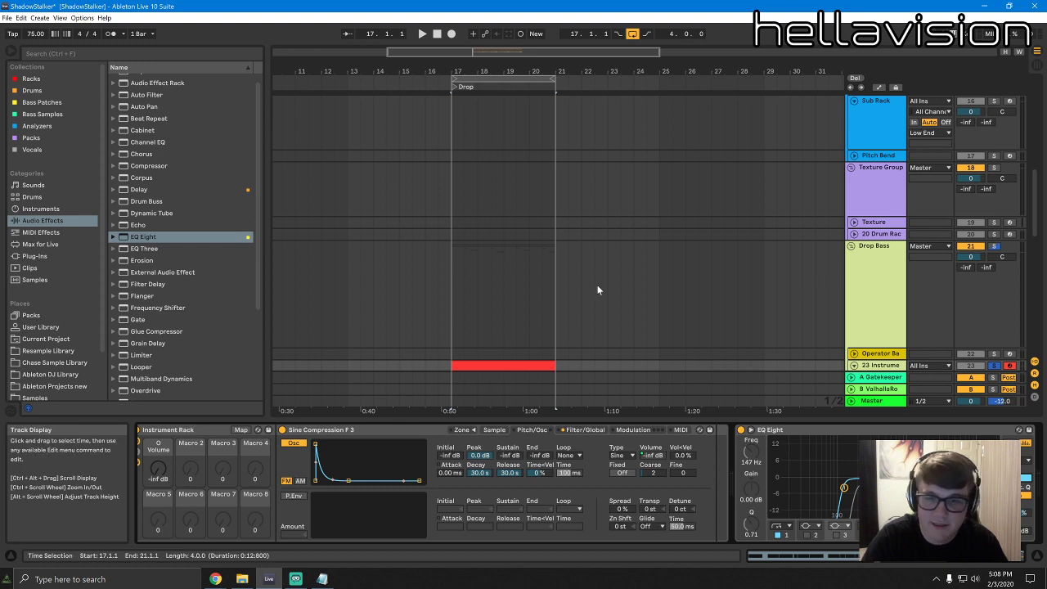
Audition the bass, turn off the Drop Bass solo, and play the whole drop from bar 17
{"action": "scroll", "coordinate": [597, 290], "scroll_direction": "down", "scroll_amount": 4}
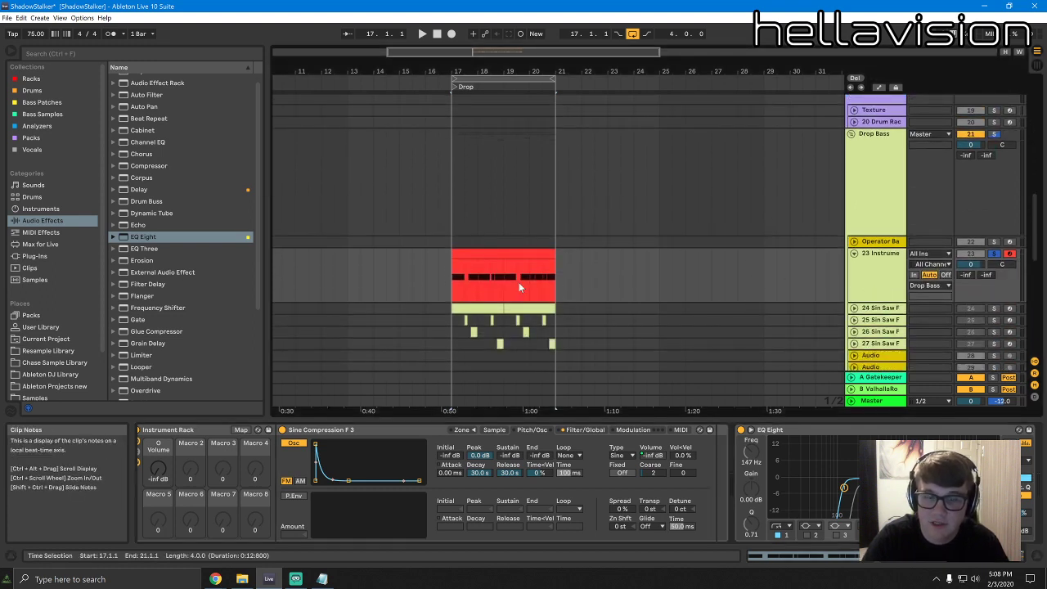
{"action": "key", "text": "space"}
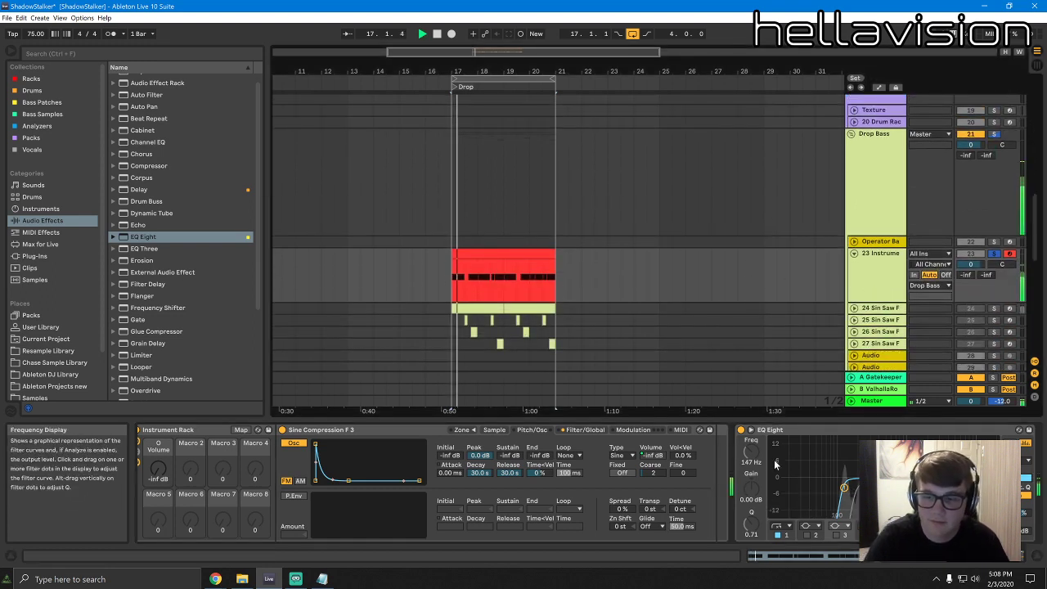
{"action": "key", "text": "space"}
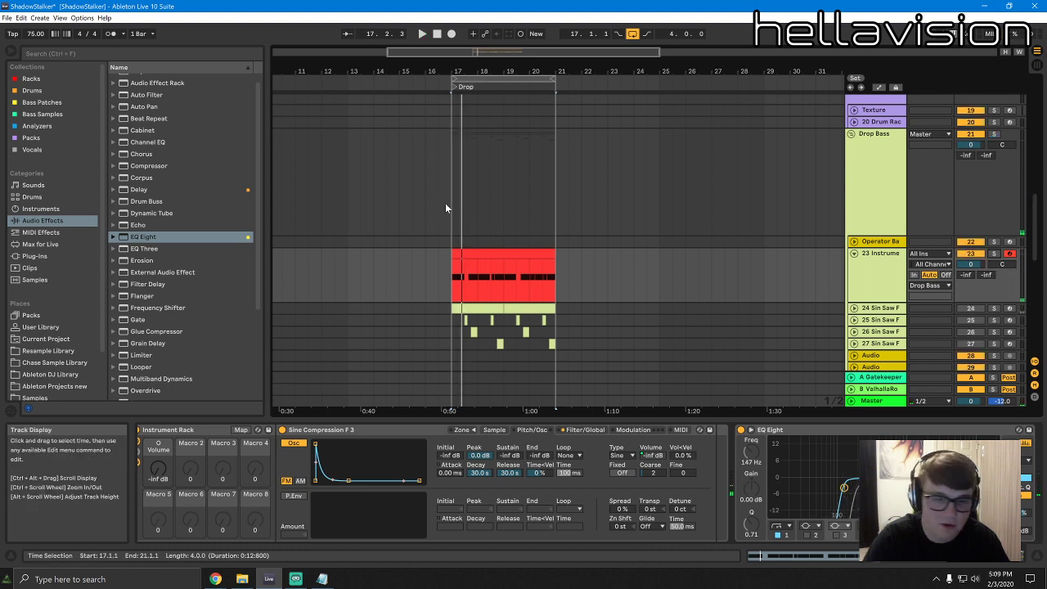
{"action": "left_click", "coordinate": [452, 192]}
{"action": "key", "text": "space"}
{"action": "left_click", "coordinate": [859, 266]}
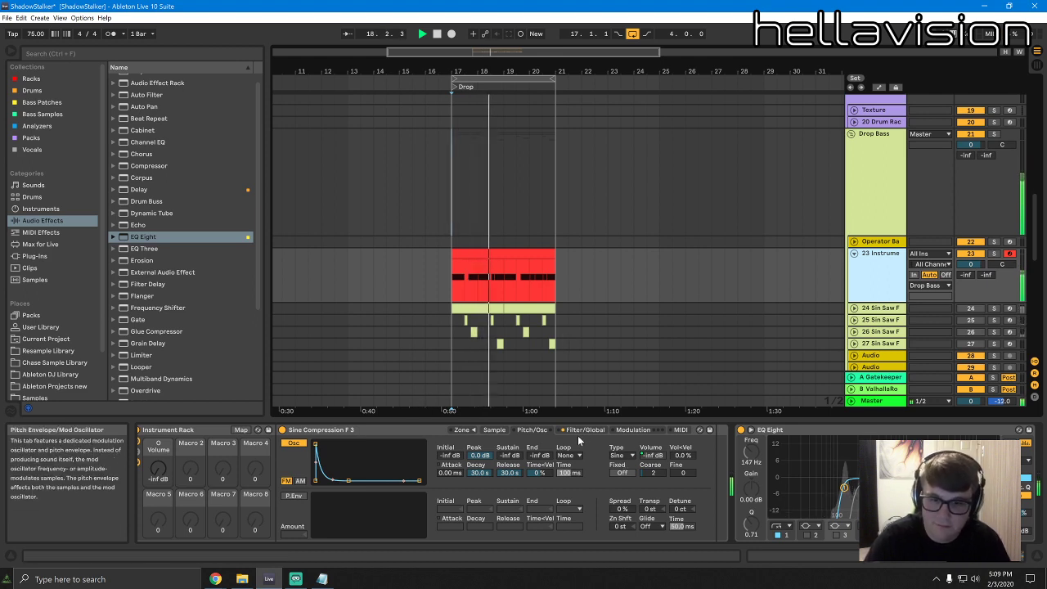
Raise the Instrument Rack's Volume macro to -65 dB while the drop plays, and stop playback
{"action": "left_click", "coordinate": [168, 431]}
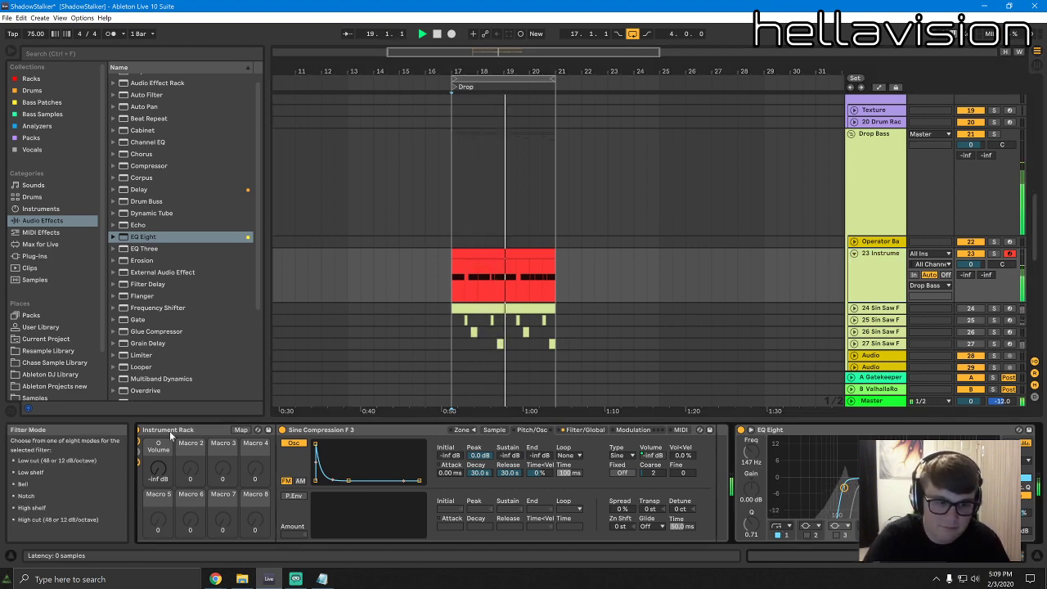
{"action": "left_click_drag", "start_coordinate": [158, 469], "coordinate": [158, 490]}
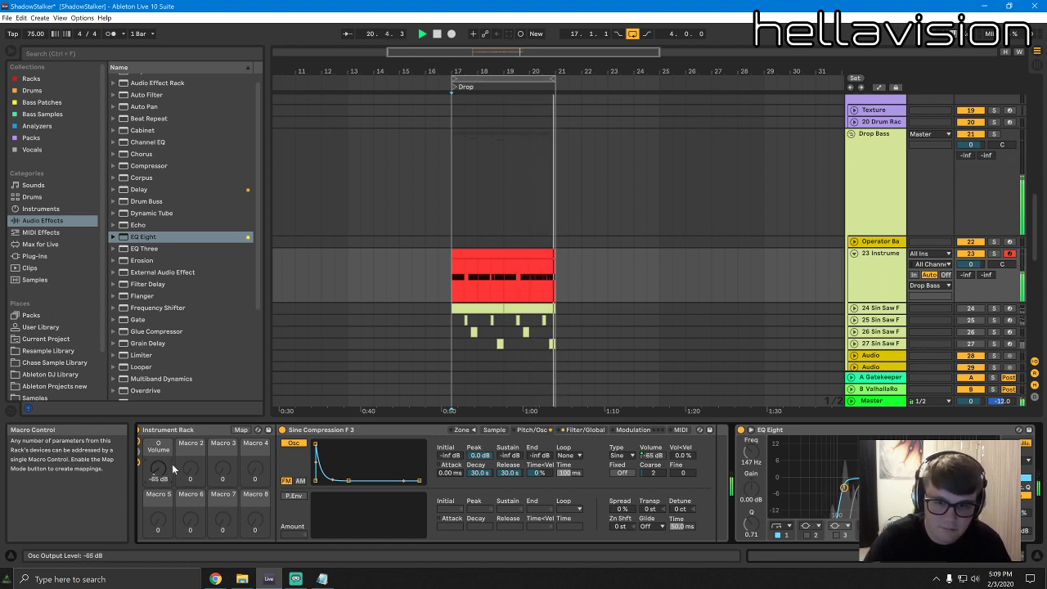
{"action": "key", "text": "space"}
Enable the Sampler's pitch envelope with an attack of 49.8 ms and an amount of +12 st, auditioning the drop
{"action": "left_click", "coordinate": [574, 431]}
{"action": "left_click", "coordinate": [540, 431]}
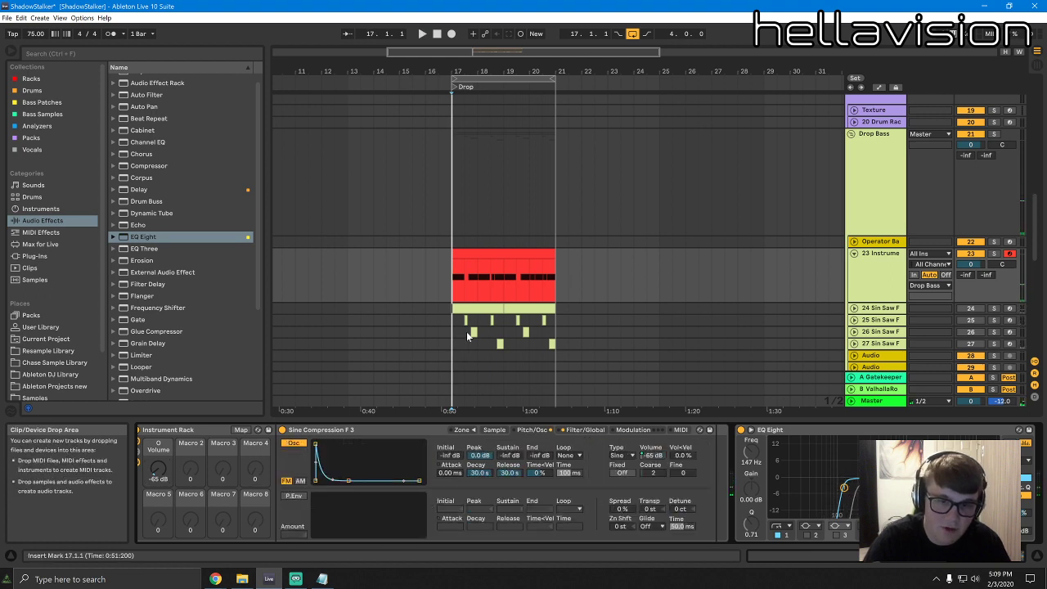
{"action": "scroll", "coordinate": [467, 331], "scroll_direction": "down", "scroll_amount": 3}
{"action": "left_click", "coordinate": [298, 497]}
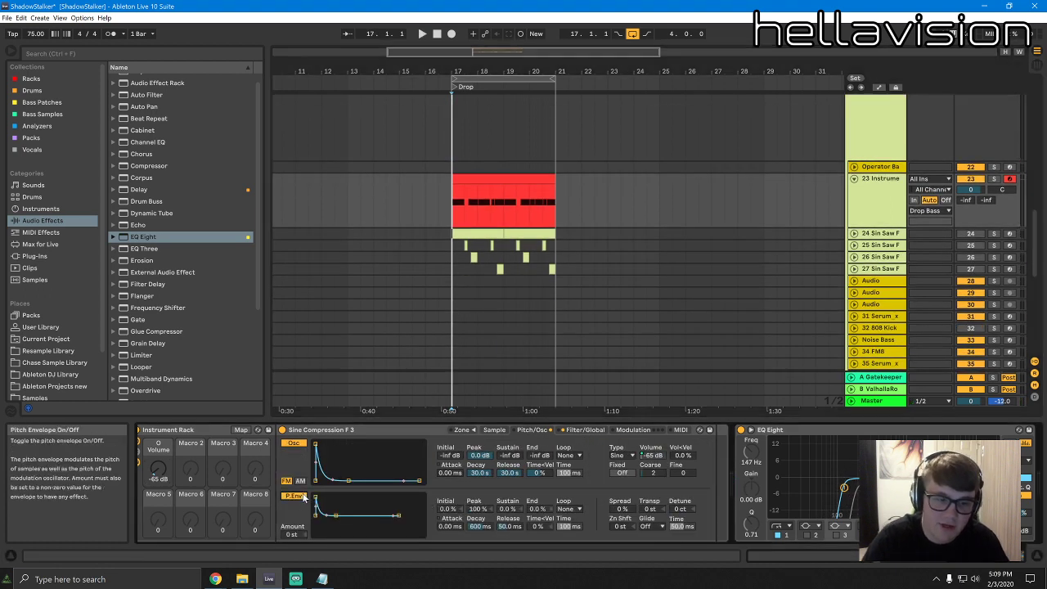
{"action": "left_click_drag", "start_coordinate": [309, 526], "coordinate": [309, 500]}
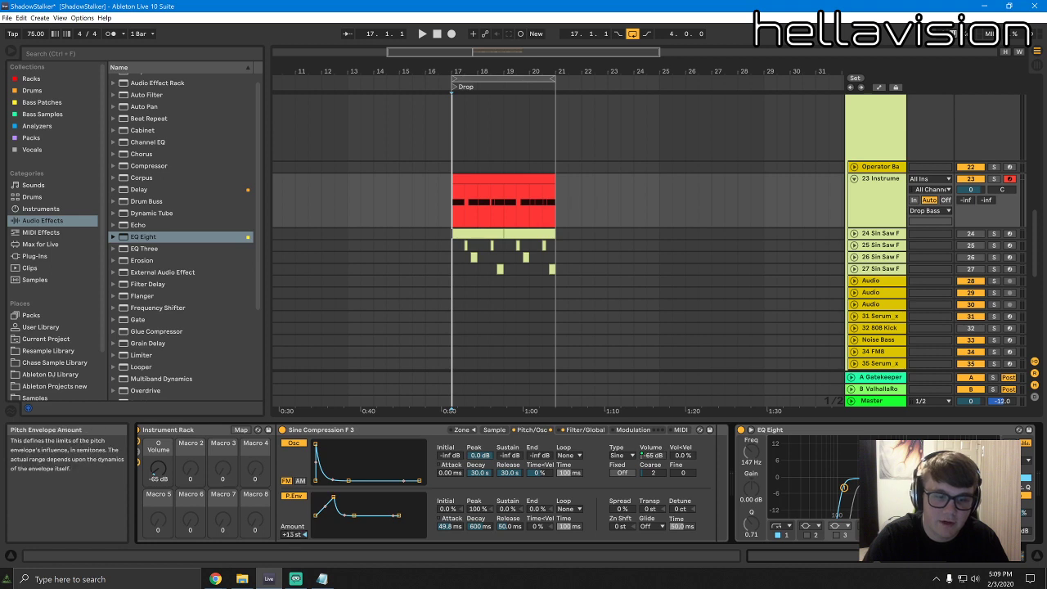
{"action": "key", "text": "space"}
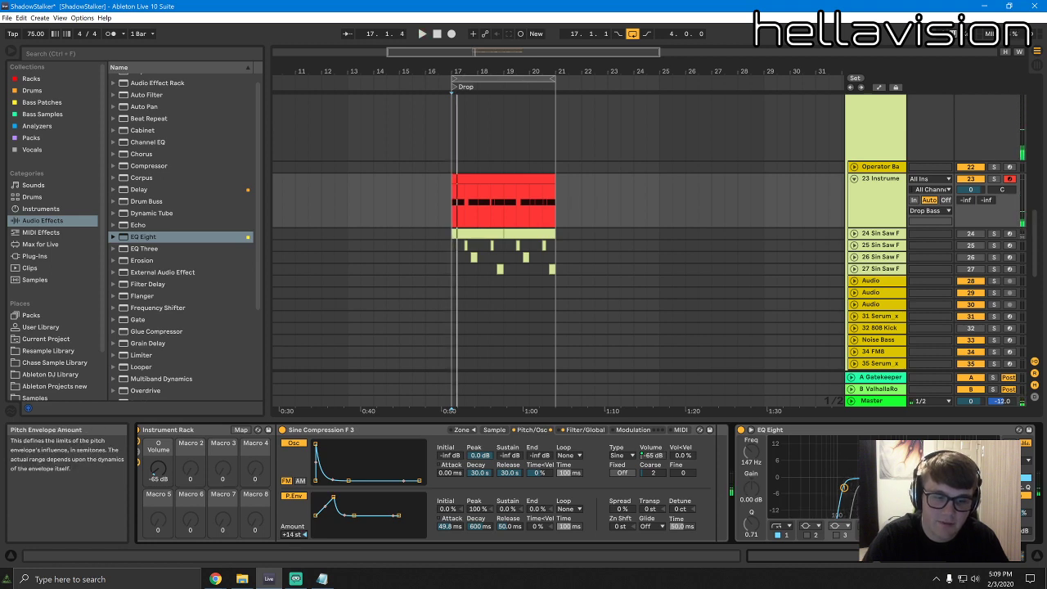
{"action": "key", "text": "space"}
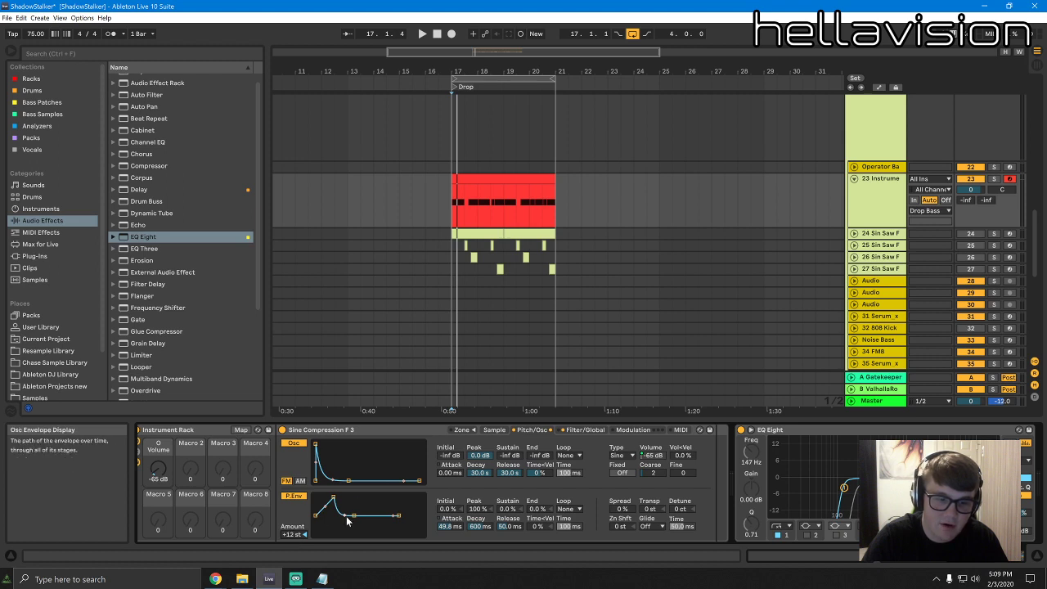
Reshape the pitch envelope while auditioning, settling on a 6.86 s attack, 49% peak and +24 st amount
{"action": "left_click_drag", "start_coordinate": [333, 496], "coordinate": [349, 496]}
{"action": "key", "text": "space"}
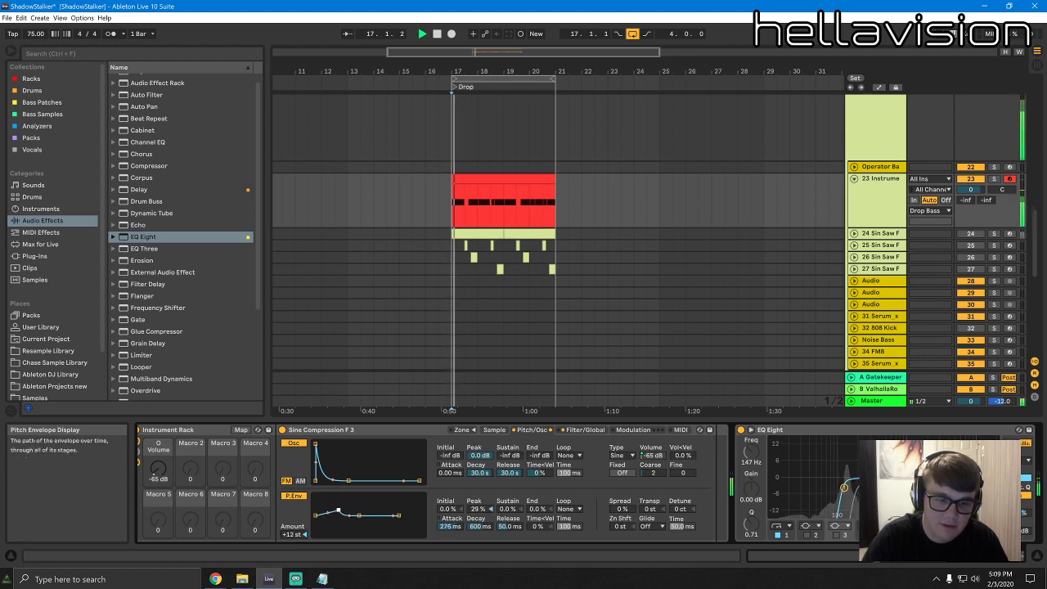
{"action": "key", "text": "space"}
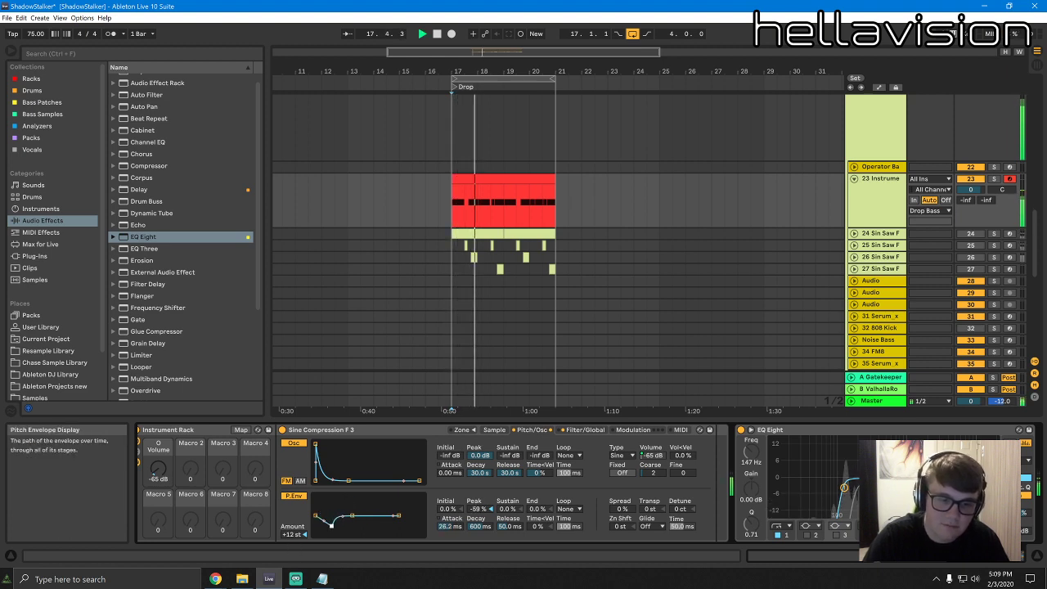
{"action": "mouse_move", "coordinate": [345, 499]}
{"action": "left_mouse_down"}
{"action": "mouse_move", "coordinate": [335, 533]}
{"action": "mouse_move", "coordinate": [351, 520]}
{"action": "mouse_move", "coordinate": [326, 497]}
{"action": "left_mouse_up"}
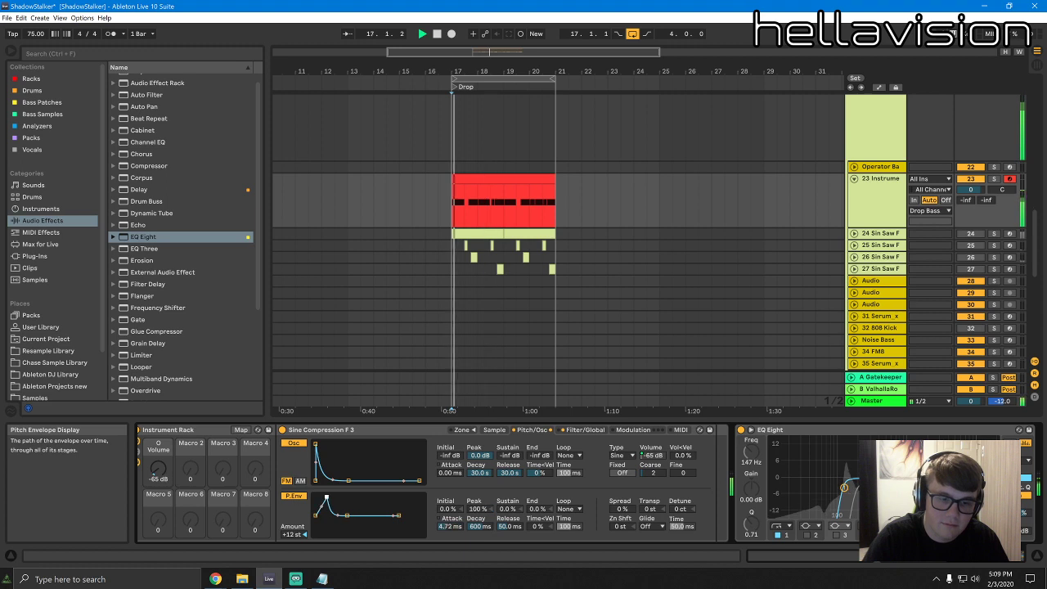
{"action": "key", "text": "space"}
{"action": "key", "text": "space"}
{"action": "left_click_drag", "start_coordinate": [290, 535], "coordinate": [290, 525]}
{"action": "key", "text": "space"}
{"action": "key", "text": "space"}
{"action": "key", "text": "space"}
{"action": "key", "text": "space"}
{"action": "left_click_drag", "start_coordinate": [336, 497], "coordinate": [346, 506]}
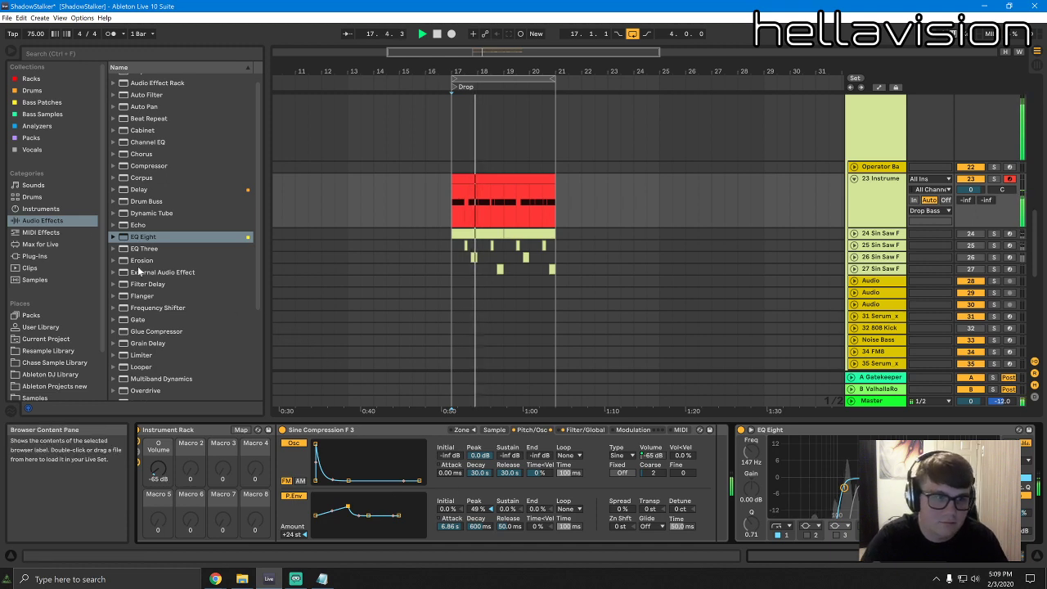
Browse the audio effects and plug-ins, and insert a Glue Compressor between the Instrument Rack and the EQ Eight
{"action": "scroll", "coordinate": [139, 246], "scroll_direction": "down", "scroll_amount": 3}
{"action": "left_click", "coordinate": [116, 268]}
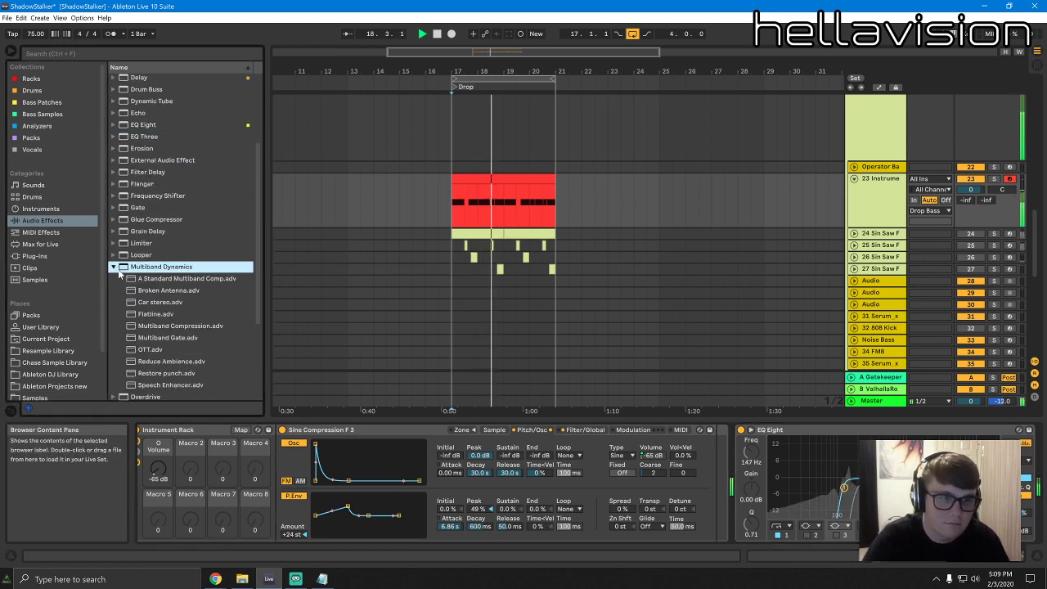
{"action": "left_click", "coordinate": [35, 256]}
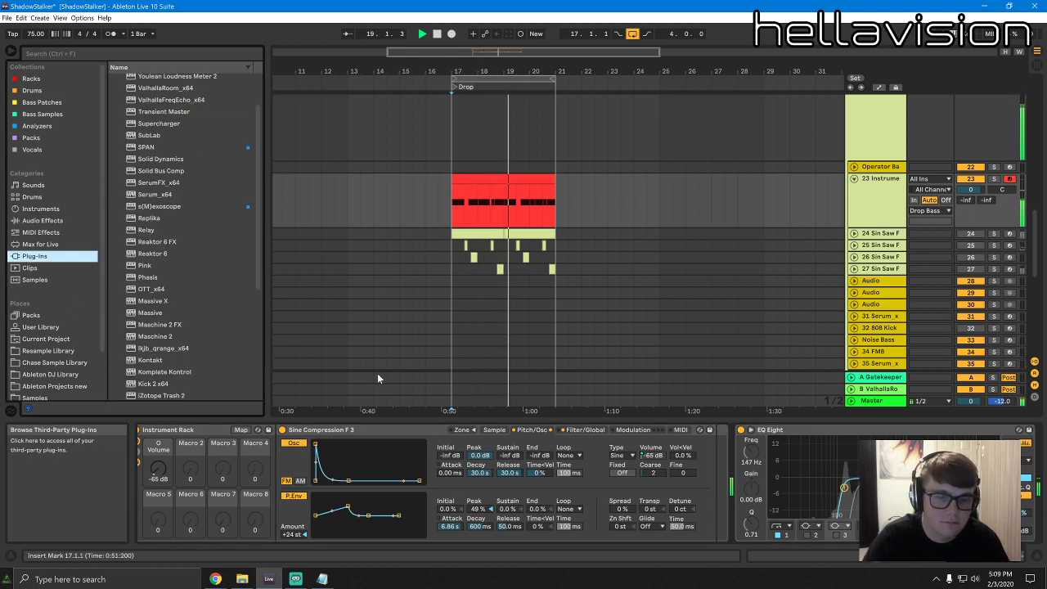
{"action": "left_click", "coordinate": [42, 220]}
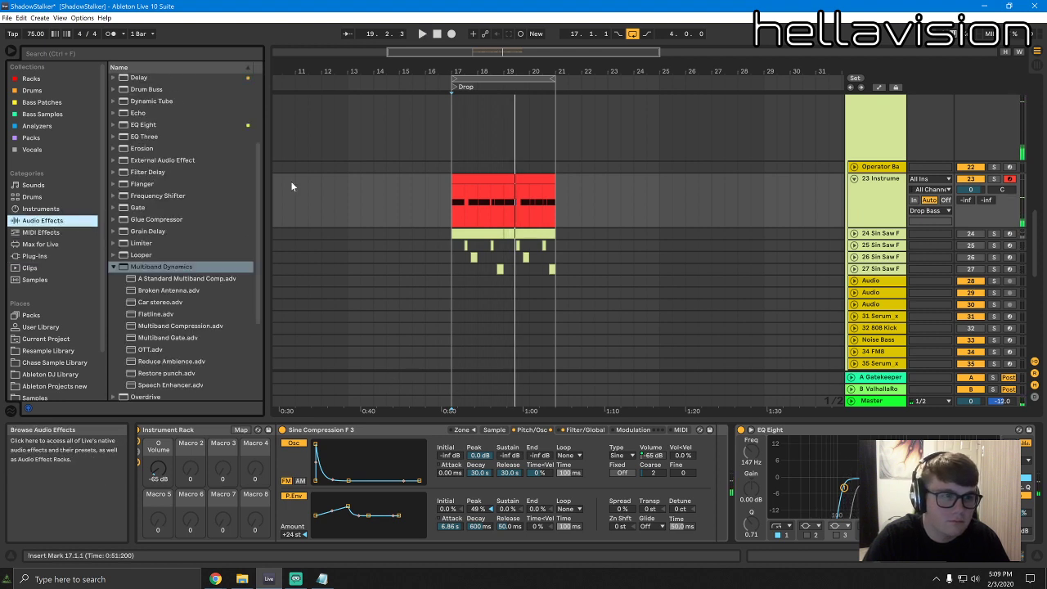
{"action": "left_click", "coordinate": [153, 221]}
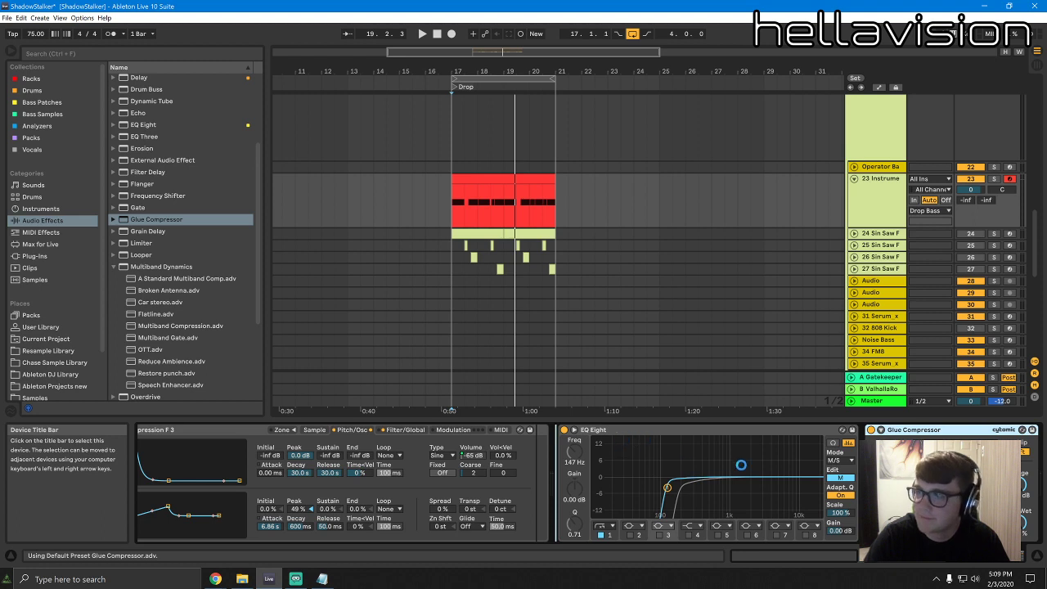
{"action": "left_click_drag", "start_coordinate": [933, 430], "coordinate": [742, 466]}
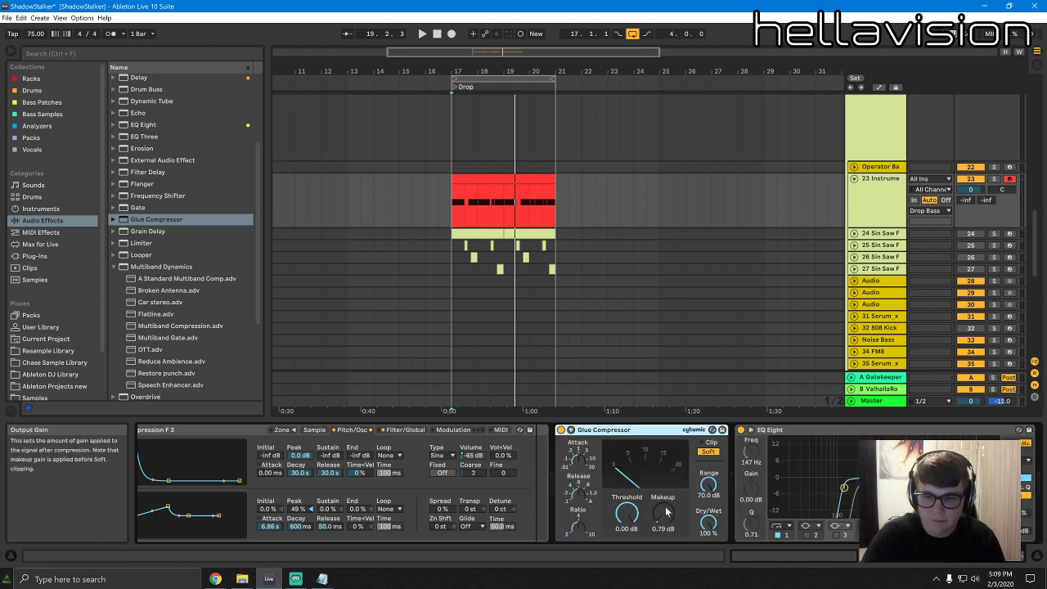
Set the Glue Compressor's makeup gain to 4.76 dB while auditioning the drop
{"action": "key", "text": "space"}
{"action": "mouse_move", "coordinate": [663, 513]}
{"action": "left_mouse_down"}
{"action": "mouse_move", "coordinate": [664, 491]}
{"action": "mouse_move", "coordinate": [667, 512]}
{"action": "left_mouse_up"}
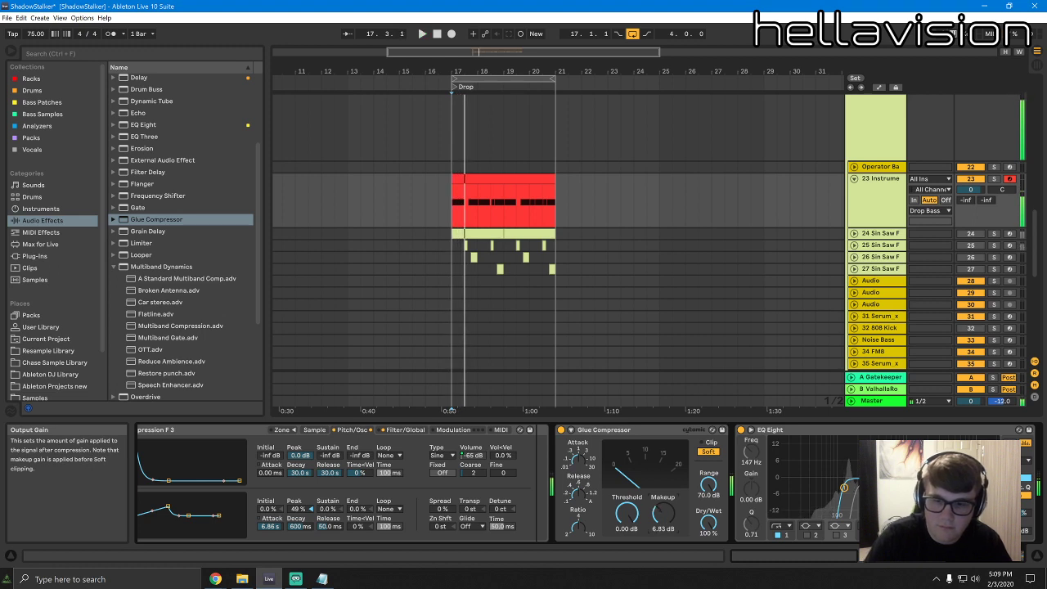
{"action": "left_click_drag", "start_coordinate": [664, 513], "coordinate": [664, 524]}
{"action": "key", "text": "space"}
{"action": "key", "text": "space"}
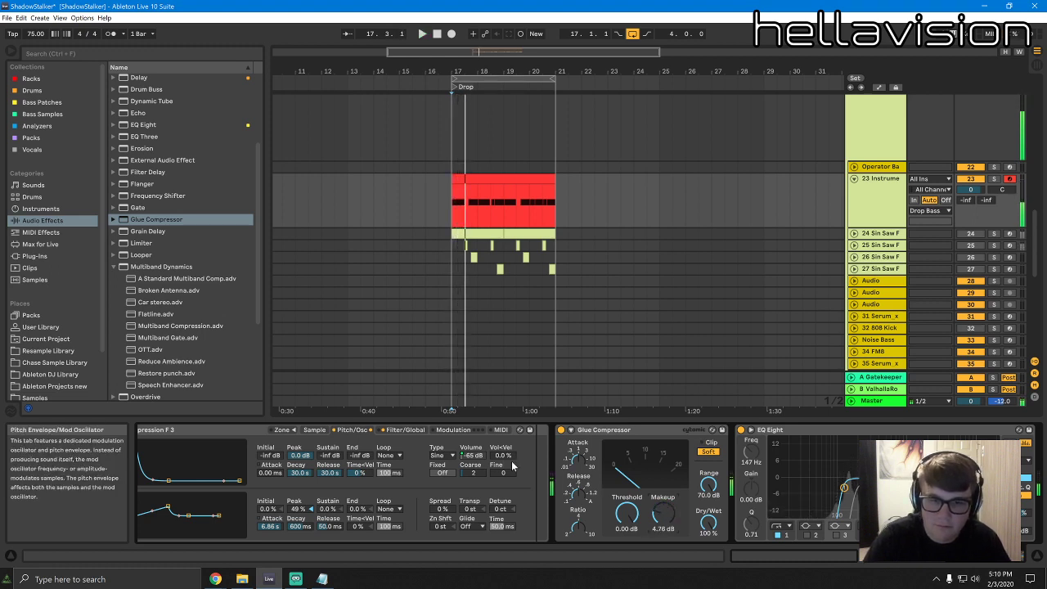
{"action": "key", "text": "space"}
{"action": "key", "text": "space"}
Add an Auto Filter to the bass track and place it directly before the Glue Compressor
{"action": "left_click", "coordinate": [965, 555]}
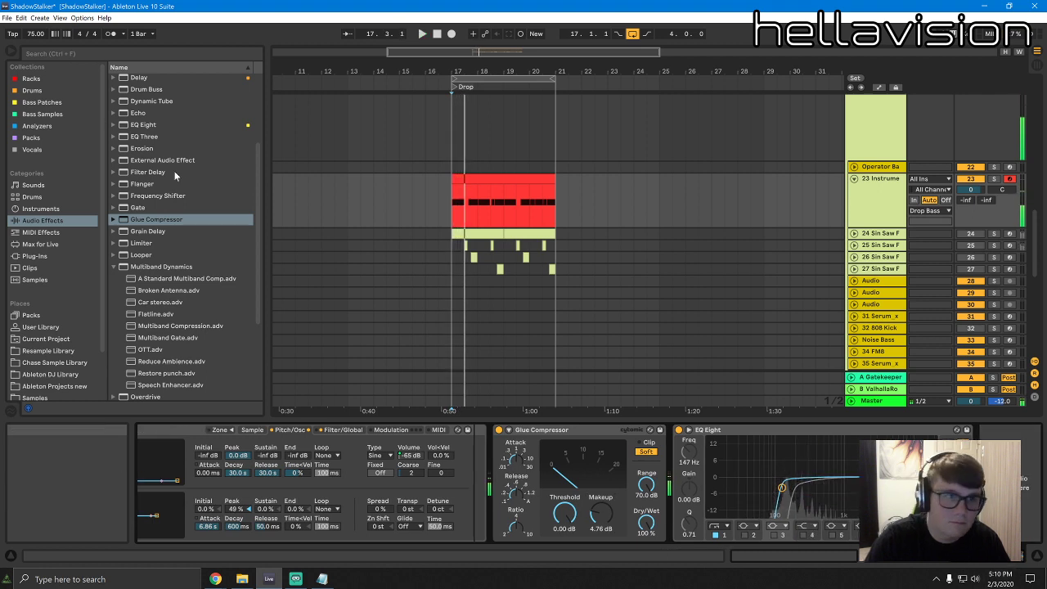
{"action": "scroll", "coordinate": [184, 159], "scroll_direction": "up", "scroll_amount": 5}
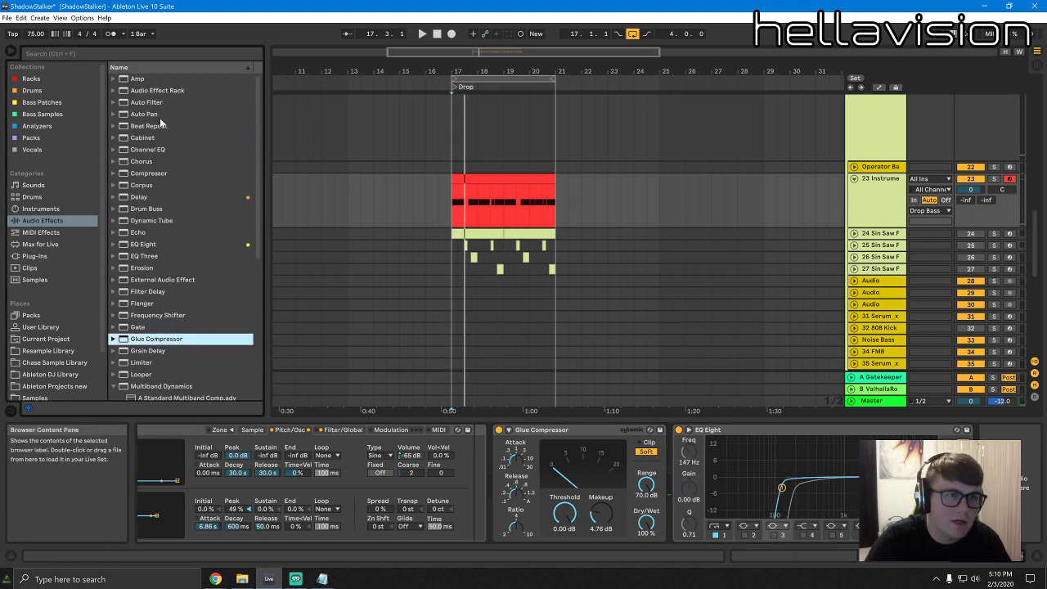
{"action": "left_click", "coordinate": [143, 104]}
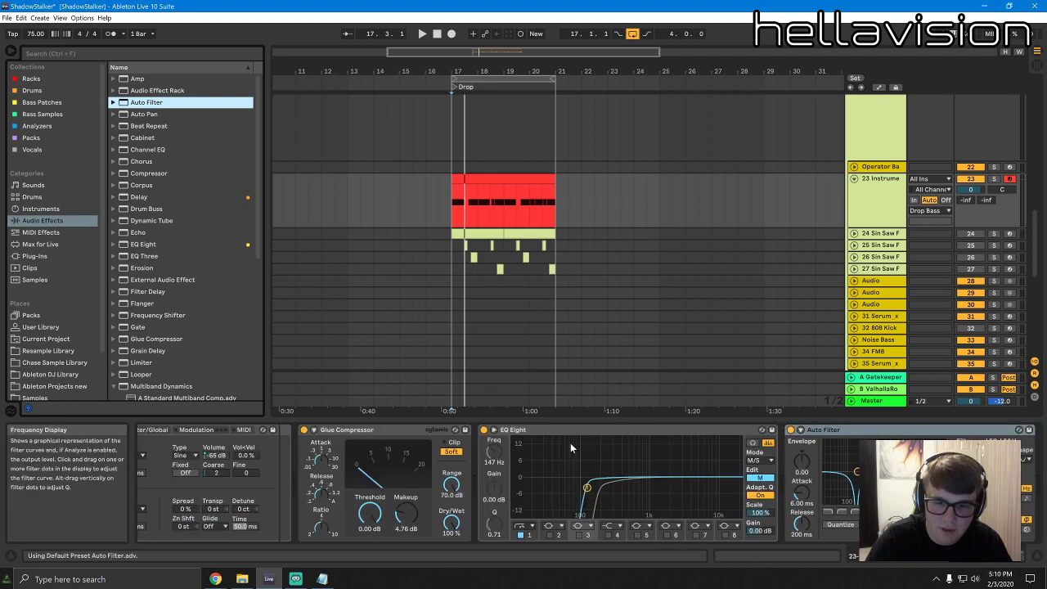
{"action": "left_click_drag", "start_coordinate": [861, 431], "coordinate": [308, 434]}
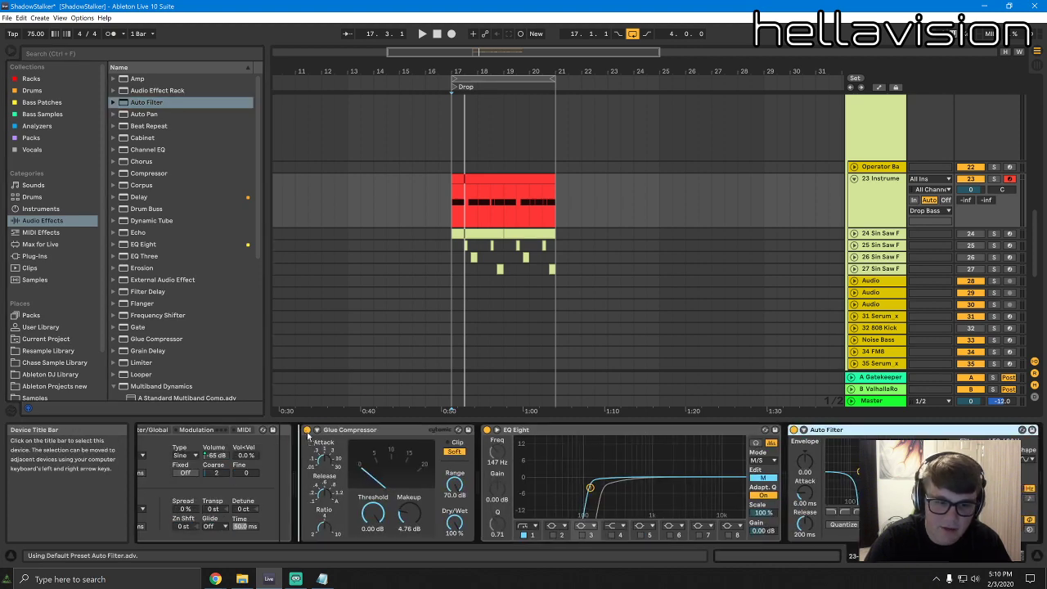
{"action": "left_click_drag", "start_coordinate": [384, 446], "coordinate": [312, 435]}
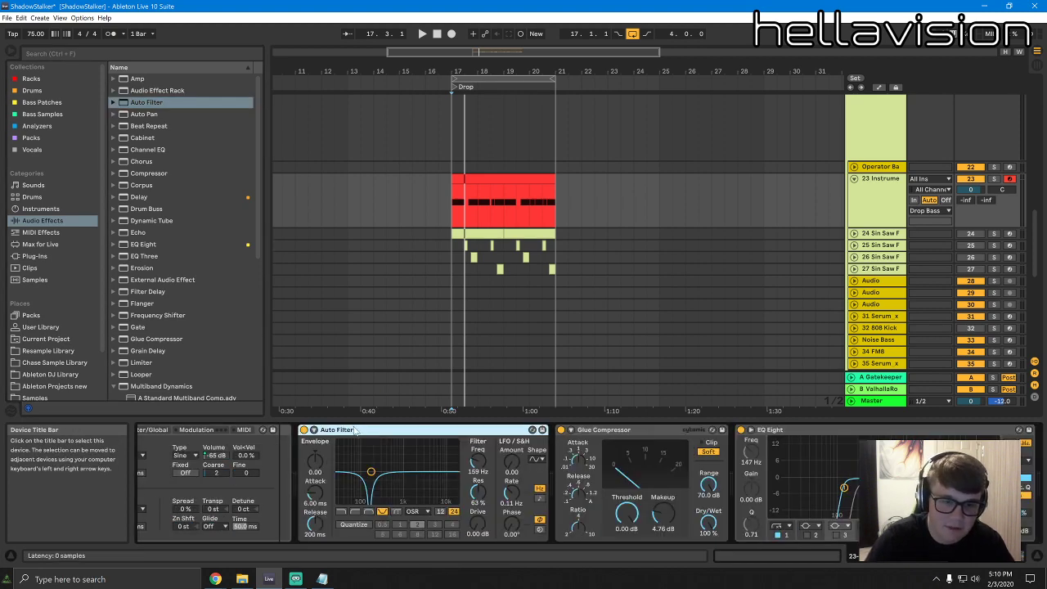
Group the Auto Filter into an Audio Effect Rack, add a second chain, and select the first chain
{"action": "key", "text": "ctrl+g"}
{"action": "left_click", "coordinate": [305, 451]}
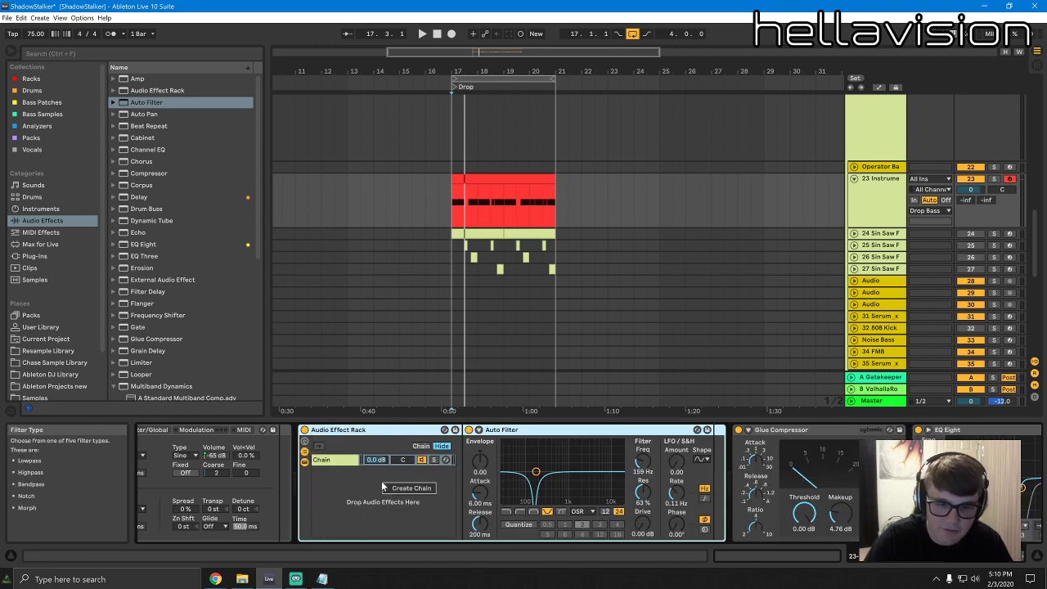
{"action": "key", "text": "Delete"}
{"action": "left_click", "coordinate": [334, 464]}
{"action": "key", "text": "ctrl+d"}
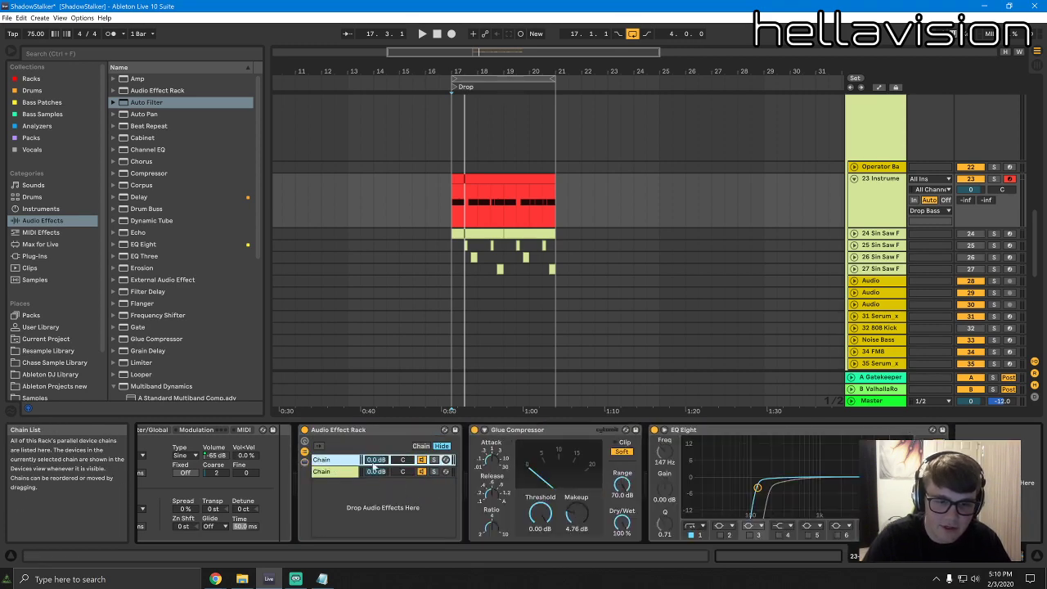
{"action": "left_click", "coordinate": [342, 464]}
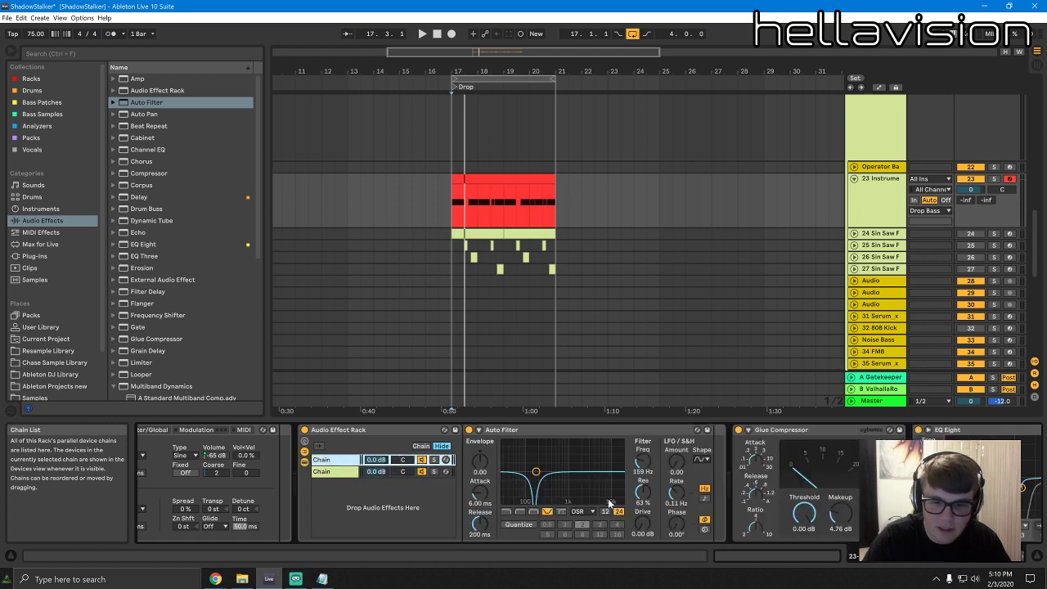
Switch the Auto Filter to band-pass, with its frequency at about 252 Hz and resonance at 24%
{"action": "left_click", "coordinate": [534, 513]}
{"action": "left_click_drag", "start_coordinate": [536, 472], "coordinate": [537, 486]}
{"action": "right_click", "coordinate": [640, 468]}
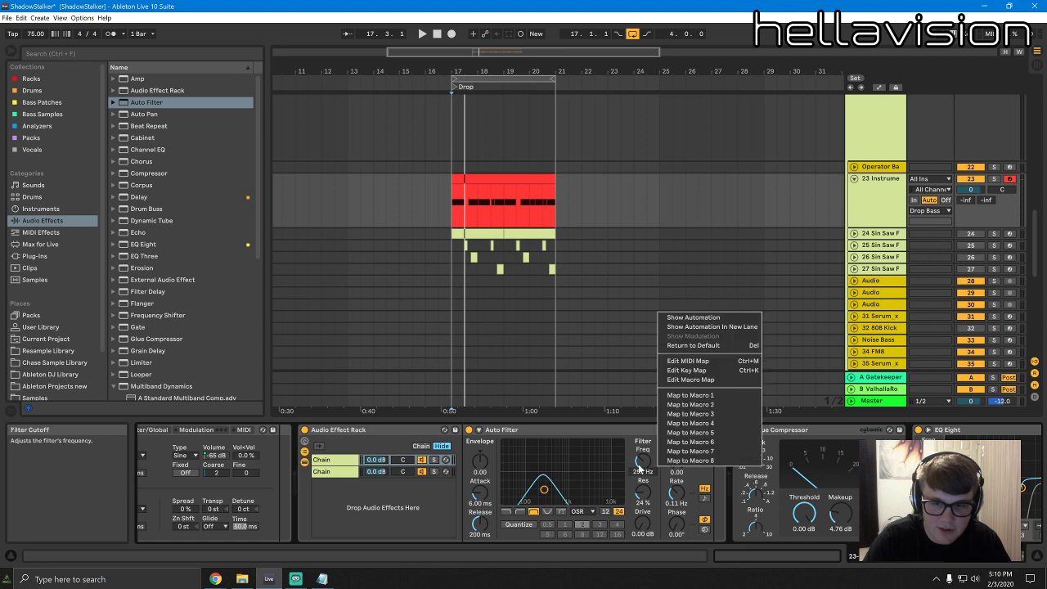
{"action": "left_click", "coordinate": [689, 399]}
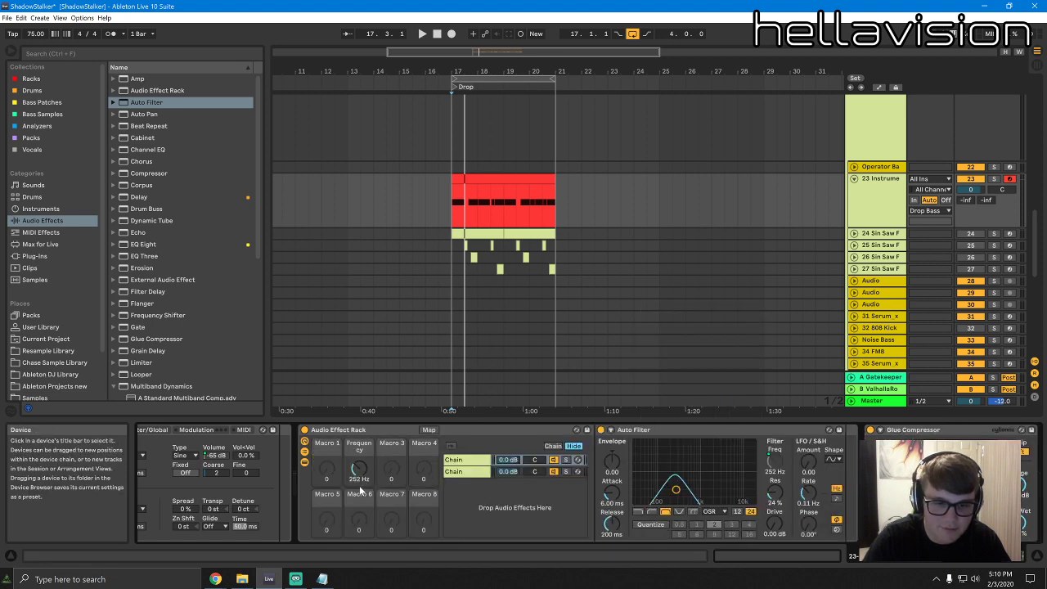
{"action": "key", "text": "ctrl+z"}
{"action": "right_click", "coordinate": [779, 463]}
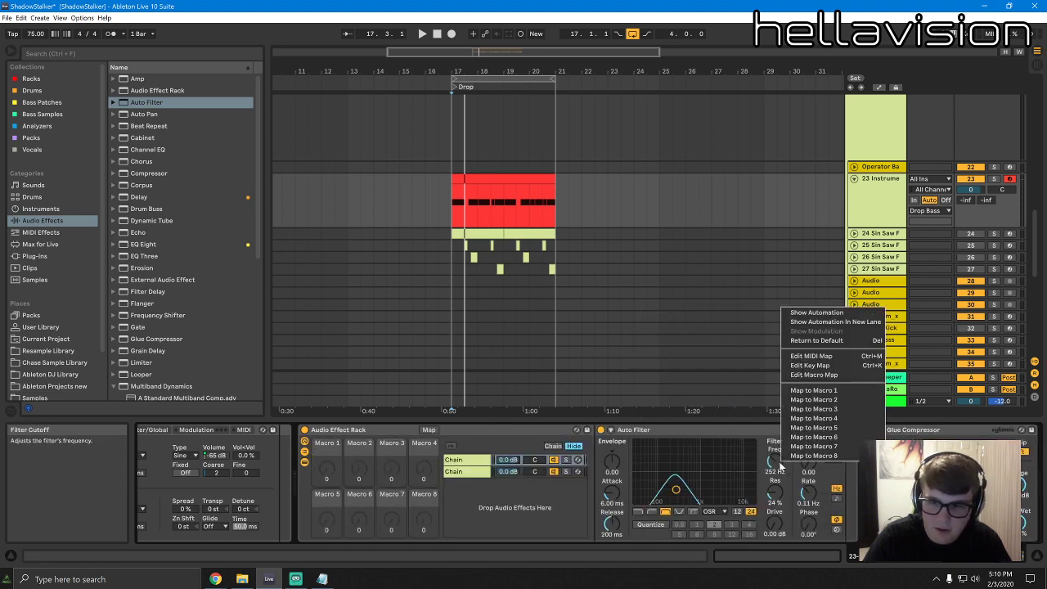
{"action": "left_click", "coordinate": [770, 461]}
{"action": "left_click", "coordinate": [356, 433]}
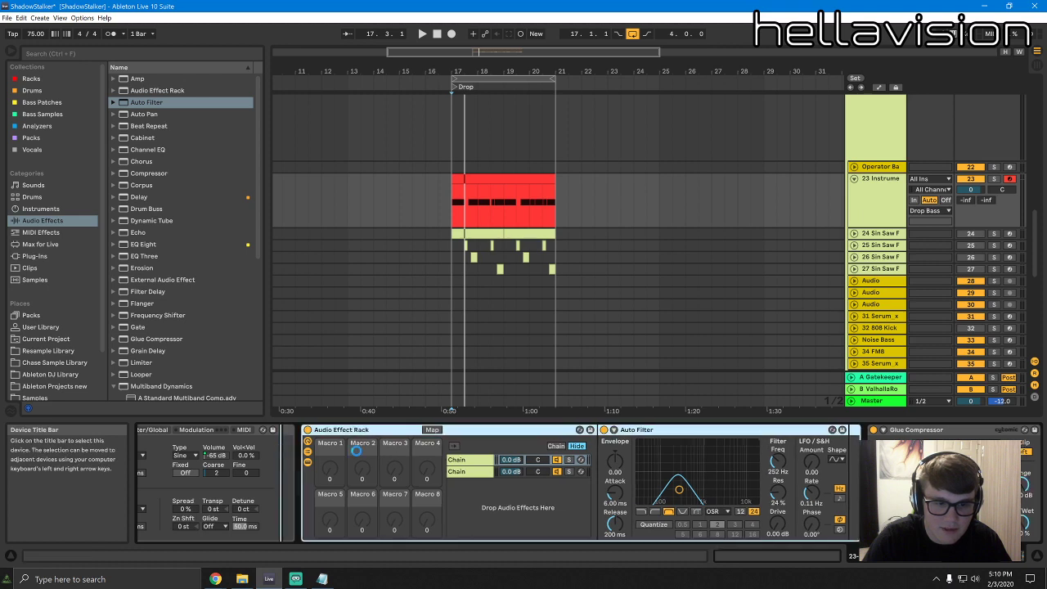
{"action": "right_click", "coordinate": [760, 461]}
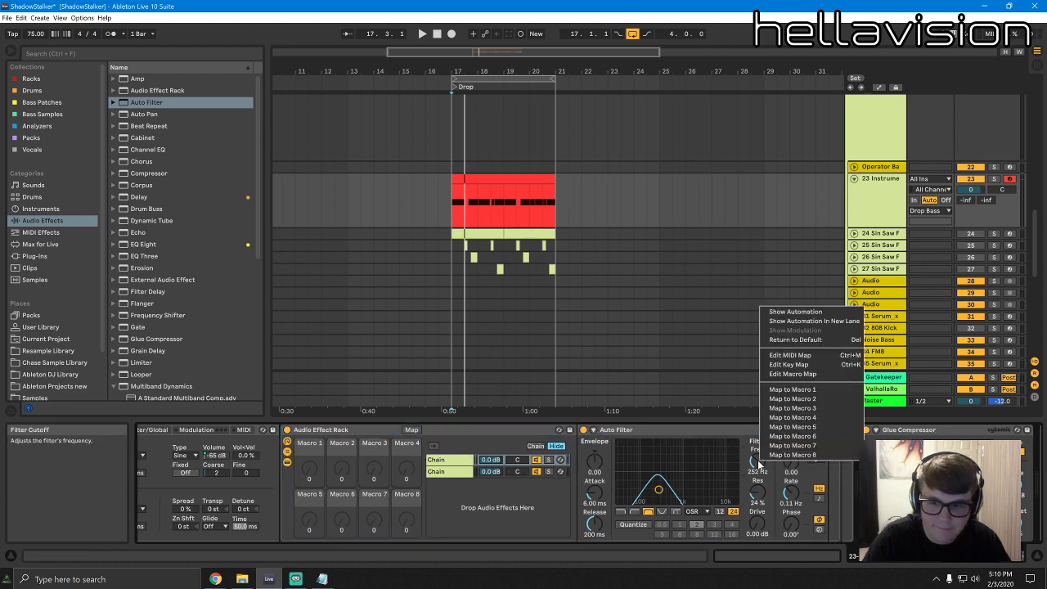
{"action": "left_click", "coordinate": [796, 390]}
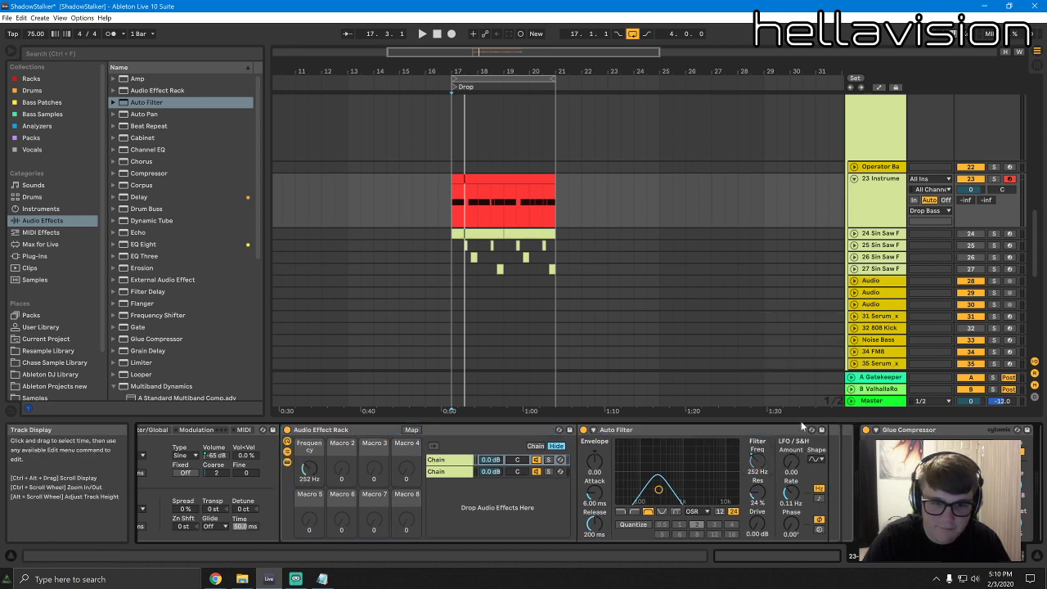
Map the Auto Filter's frequency to Macro 2 of the Audio Effect Rack, and map that macro to Macro 2 of the Instrument Rack
{"action": "right_click", "coordinate": [762, 462]}
{"action": "left_click", "coordinate": [794, 396]}
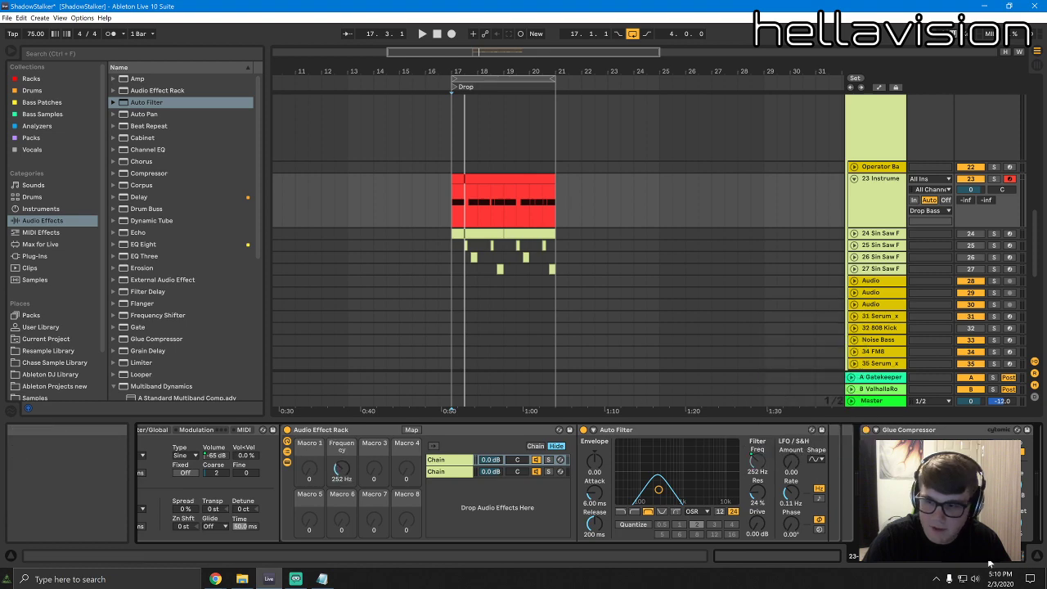
{"action": "left_click_drag", "start_coordinate": [974, 557], "coordinate": [945, 556]}
{"action": "right_click", "coordinate": [628, 471]}
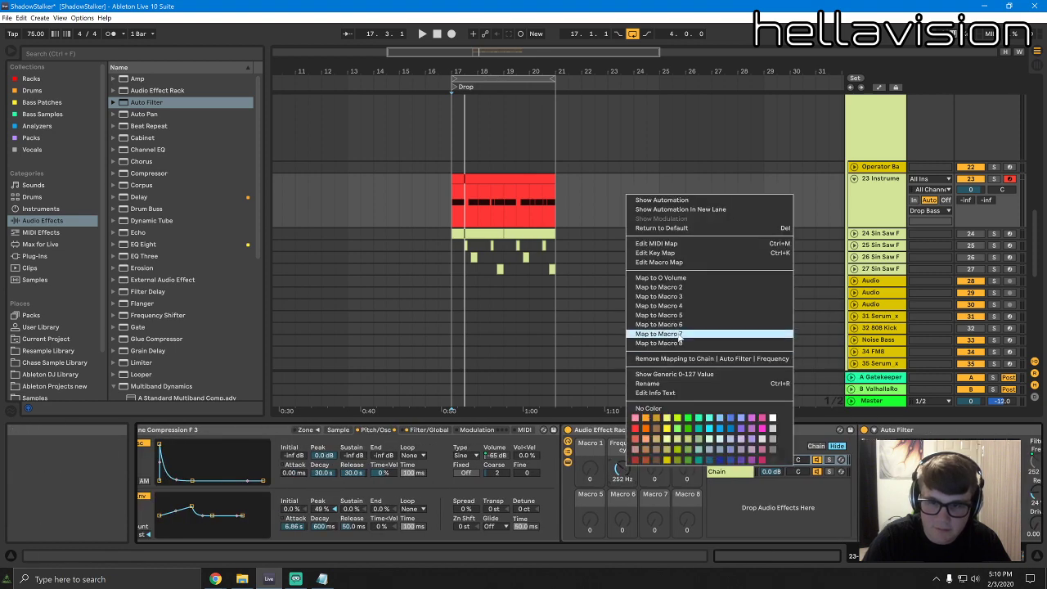
{"action": "left_click", "coordinate": [675, 287]}
{"action": "left_click", "coordinate": [925, 556]}
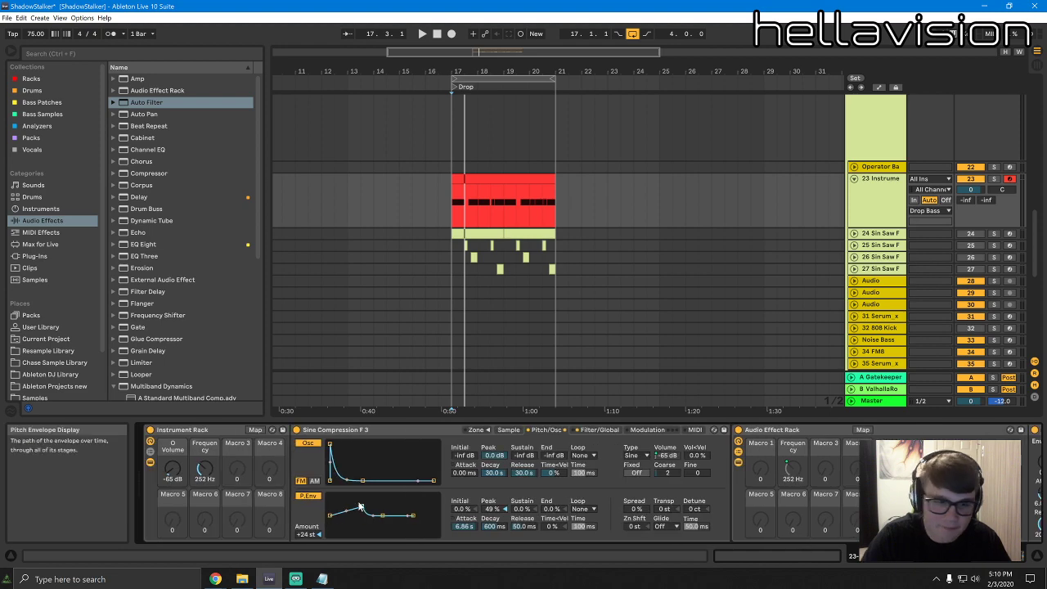
Set the Instrument Rack's Frequency macro to 486 Hz and show its automation on track 23
{"action": "mouse_move", "coordinate": [196, 471]}
{"action": "left_mouse_down"}
{"action": "mouse_move", "coordinate": [196, 495]}
{"action": "mouse_move", "coordinate": [204, 458]}
{"action": "mouse_move", "coordinate": [208, 473]}
{"action": "left_mouse_up"}
{"action": "right_click", "coordinate": [206, 471]}
{"action": "left_click", "coordinate": [241, 293]}
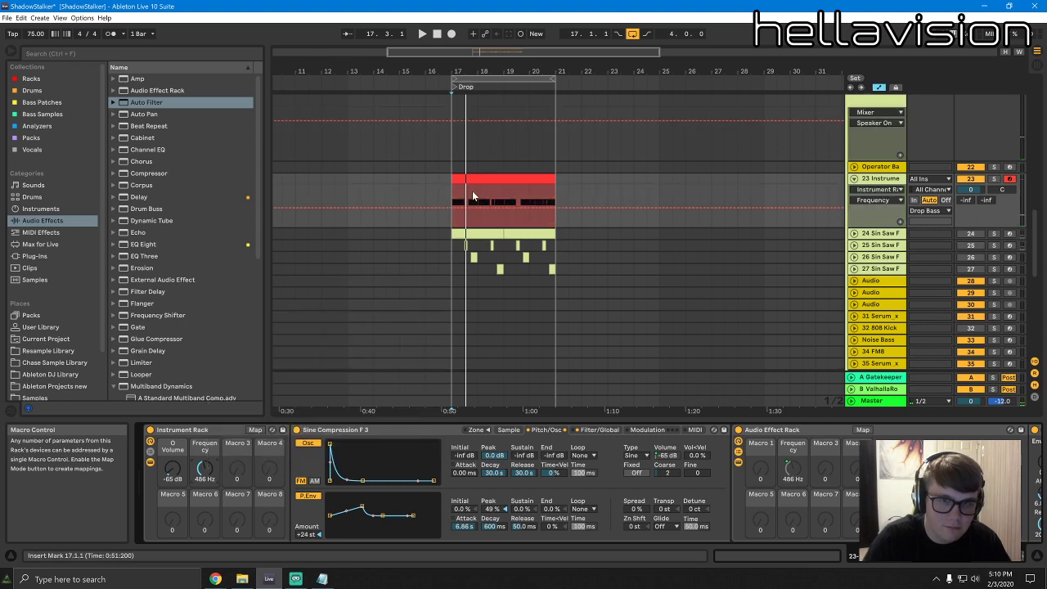
Draw the Frequency automation through bar 17 with a peak at 17.2, a dip after 17.3 and a rise to about 17.0 kHz at bar 18
{"action": "left_click", "coordinate": [446, 208]}
{"action": "mouse_move", "coordinate": [464, 208]}
{"action": "left_mouse_down"}
{"action": "mouse_move", "coordinate": [464, 193]}
{"action": "mouse_move", "coordinate": [491, 203]}
{"action": "mouse_move", "coordinate": [478, 204]}
{"action": "left_mouse_up"}
{"action": "key", "text": "space"}
{"action": "key", "text": "space"}
{"action": "key", "text": "space"}
{"action": "left_click_drag", "start_coordinate": [467, 72], "coordinate": [466, 123]}
{"action": "left_click_drag", "start_coordinate": [464, 193], "coordinate": [478, 211]}
{"action": "left_click", "coordinate": [479, 196]}
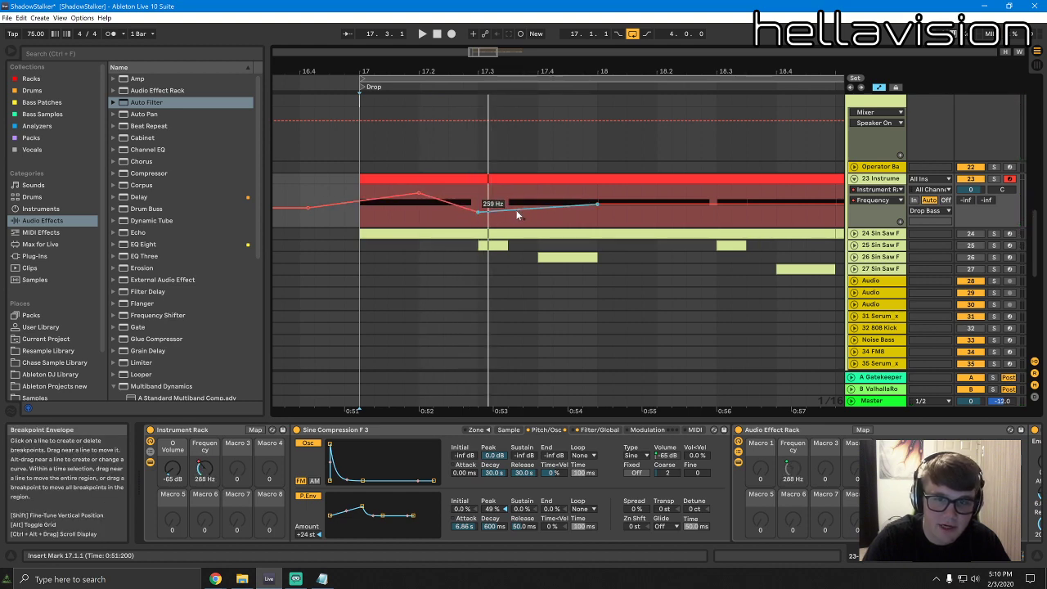
{"action": "left_click_drag", "start_coordinate": [597, 205], "coordinate": [598, 186]}
{"action": "key", "text": "space"}
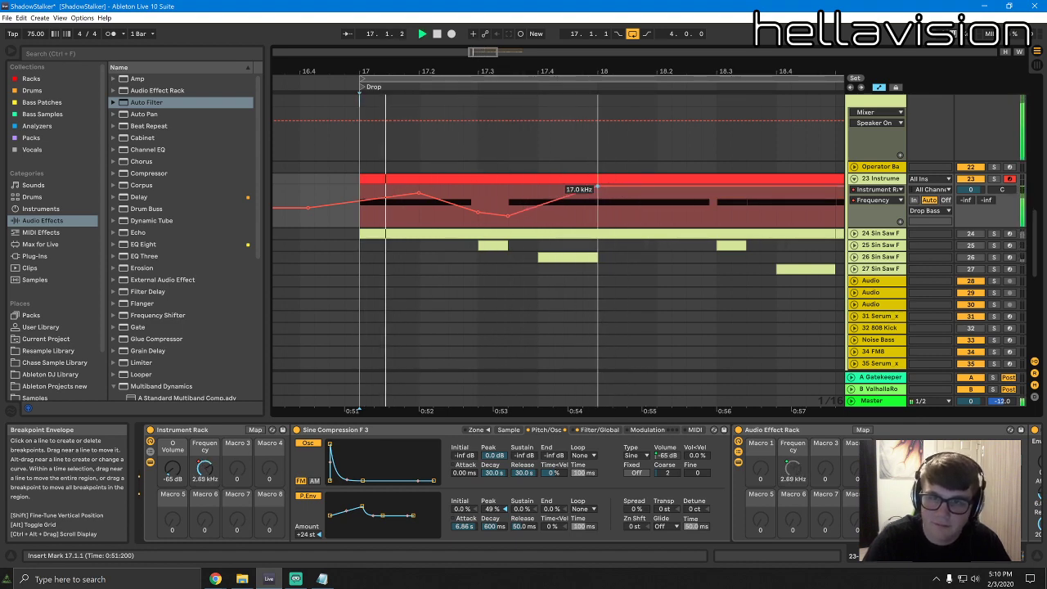
Draw rising Frequency ramps through bar 18 with sharp drops at 18, 18.3 and 18.3.3, falling to about 125 Hz at bar 19
{"action": "left_click_drag", "start_coordinate": [613, 188], "coordinate": [643, 194]}
{"action": "left_click", "coordinate": [717, 194]}
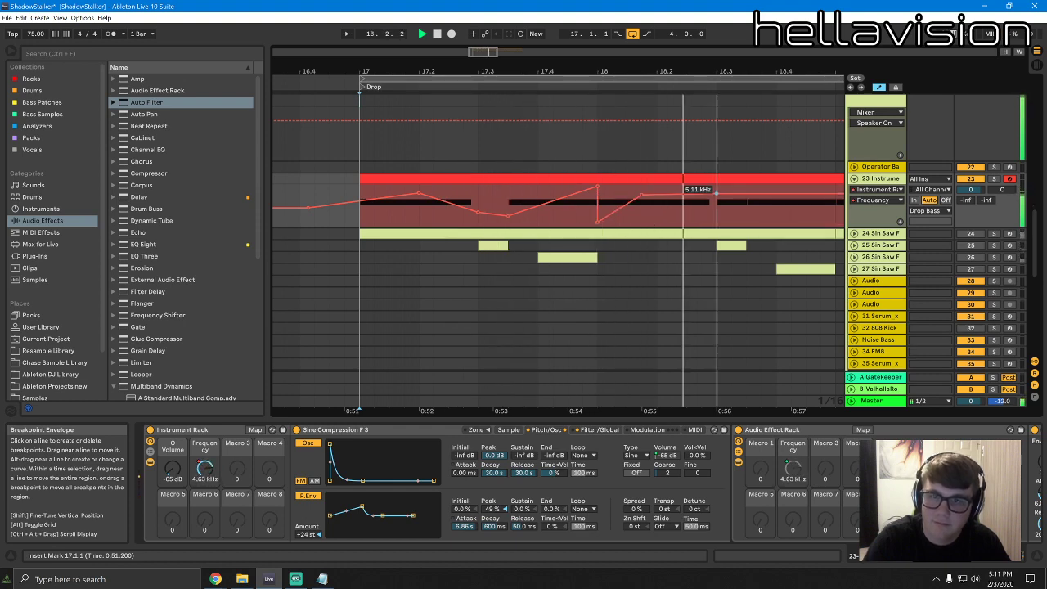
{"action": "left_click_drag", "start_coordinate": [732, 189], "coordinate": [746, 212]}
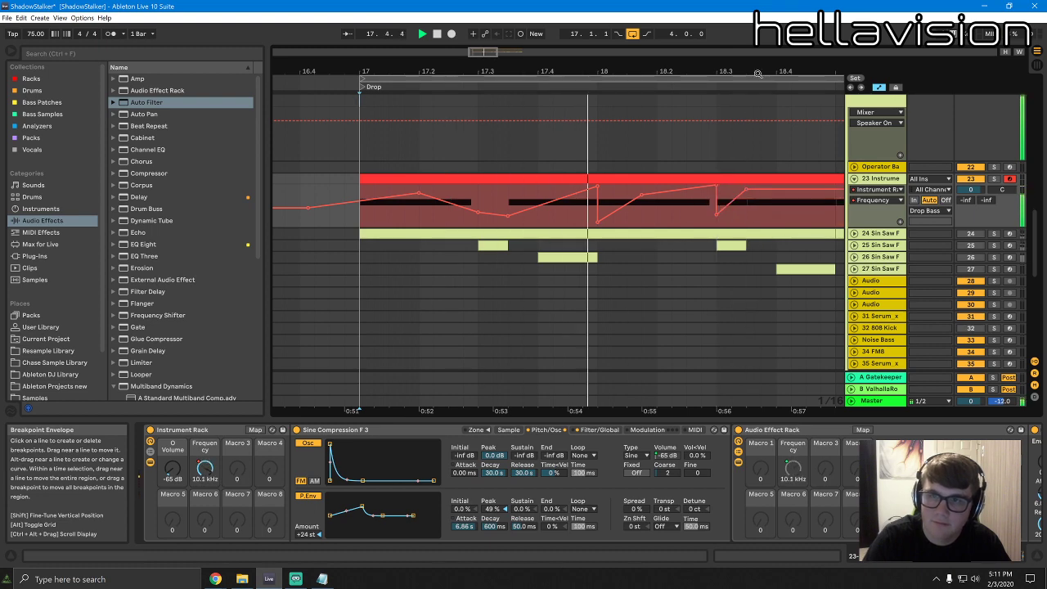
{"action": "left_click_drag", "start_coordinate": [758, 75], "coordinate": [534, 73]}
{"action": "left_click_drag", "start_coordinate": [522, 189], "coordinate": [522, 214]}
{"action": "left_click_drag", "start_coordinate": [613, 214], "coordinate": [608, 191]}
{"action": "key", "text": "space"}
{"action": "key", "text": "space"}
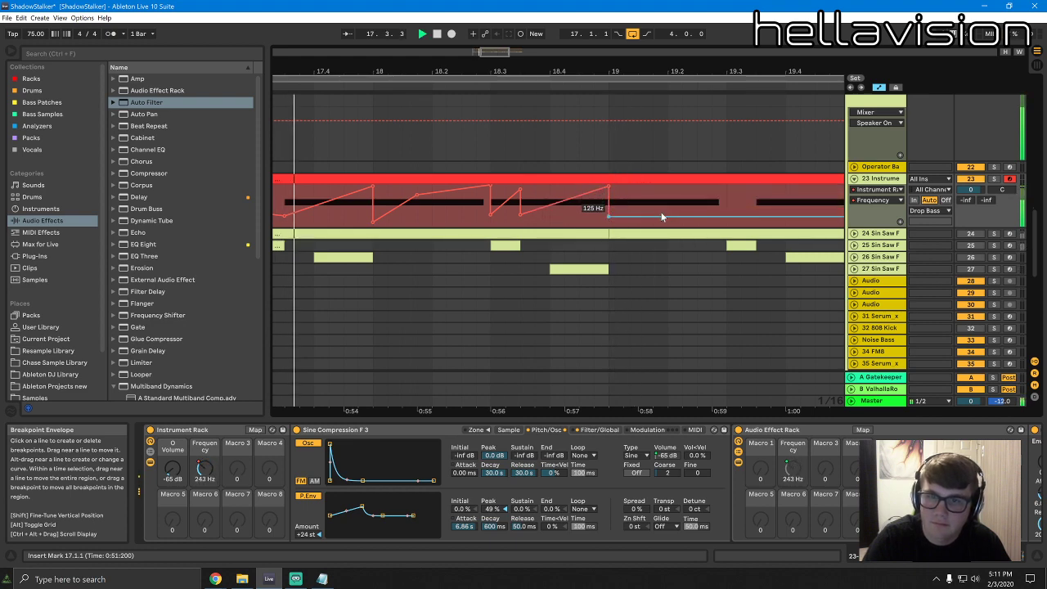
Shape the Frequency automation in bar 19: ramp up to 19.3, drop to about 26 Hz at 19.3.3, and add a short spike before 19.4
{"action": "left_click_drag", "start_coordinate": [726, 216], "coordinate": [727, 187]}
{"action": "left_click_drag", "start_coordinate": [719, 74], "coordinate": [552, 147]}
{"action": "left_click_drag", "start_coordinate": [597, 187], "coordinate": [556, 226]}
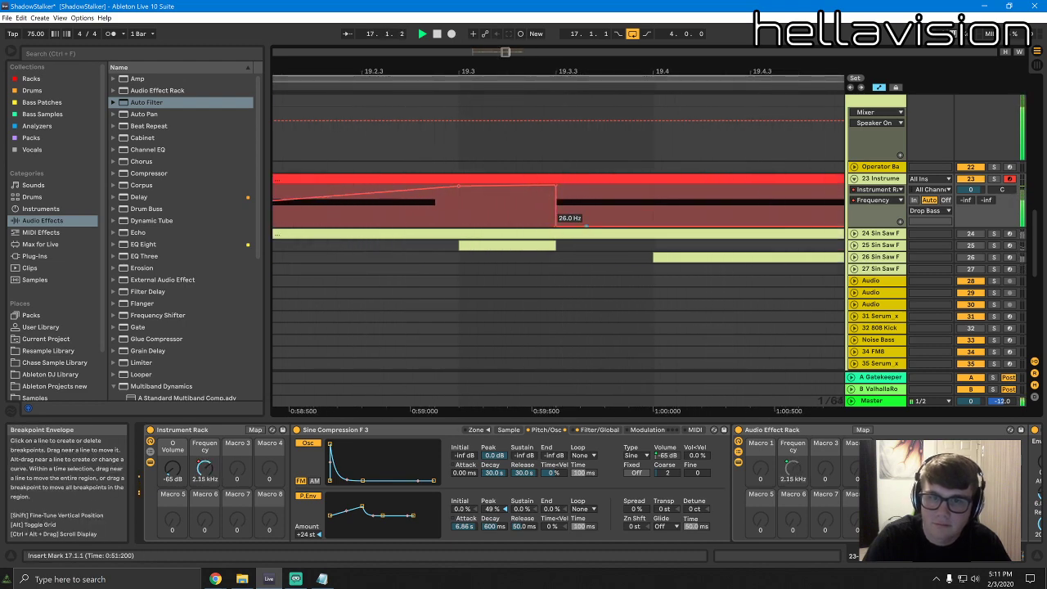
{"action": "left_click", "coordinate": [628, 187]}
{"action": "left_click_drag", "start_coordinate": [657, 200], "coordinate": [675, 225]}
{"action": "key", "text": "space"}
{"action": "left_click", "coordinate": [546, 130]}
{"action": "key", "text": "space"}
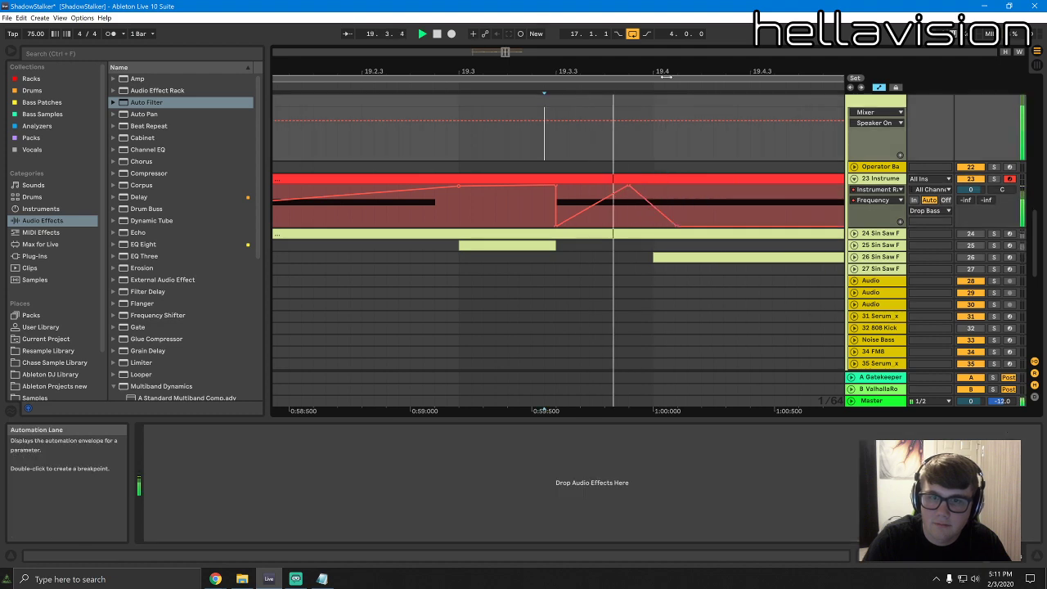
Continue the Frequency automation with a ramp peaking at bar 20, a drop to 26 Hz, and further sawtooth ramps up to 20.3.3
{"action": "left_click_drag", "start_coordinate": [728, 72], "coordinate": [507, 42]}
{"action": "left_click_drag", "start_coordinate": [532, 227], "coordinate": [568, 227]}
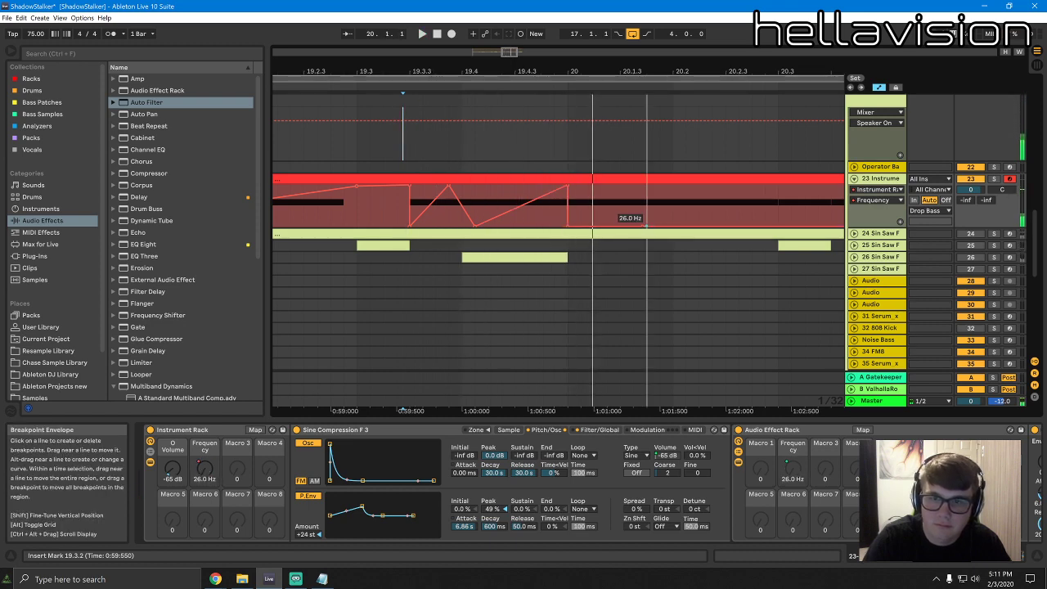
{"action": "mouse_move", "coordinate": [647, 192]}
{"action": "left_mouse_down"}
{"action": "mouse_move", "coordinate": [660, 185]}
{"action": "mouse_move", "coordinate": [651, 185]}
{"action": "left_mouse_up"}
{"action": "left_click", "coordinate": [644, 226]}
{"action": "left_click_drag", "start_coordinate": [692, 67], "coordinate": [557, 64]}
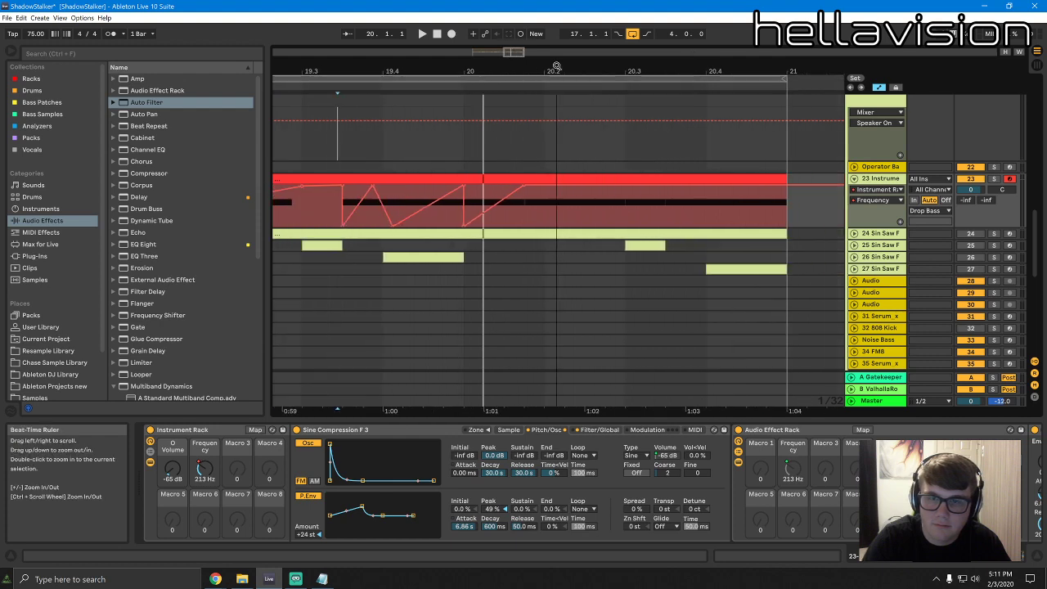
{"action": "left_click", "coordinate": [561, 182]}
{"action": "left_click_drag", "start_coordinate": [561, 187], "coordinate": [625, 226]}
{"action": "key", "text": "space"}
{"action": "key", "text": "space"}
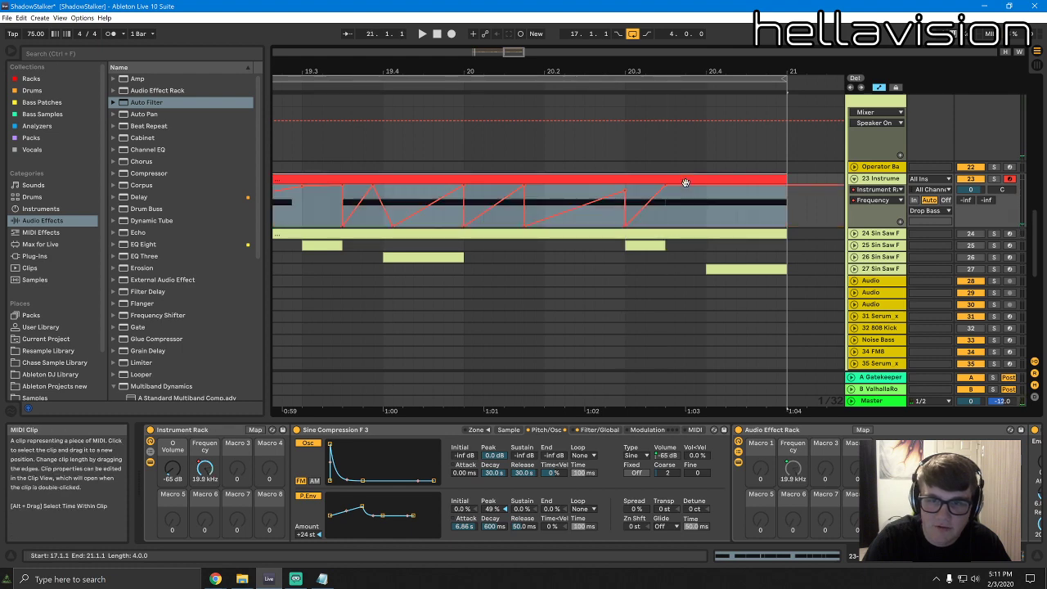
Drop the Frequency automation at 20.3.3 and draw a final ramp peaking at bar 21
{"action": "left_click_drag", "start_coordinate": [676, 189], "coordinate": [737, 188]}
{"action": "left_click", "coordinate": [707, 235]}
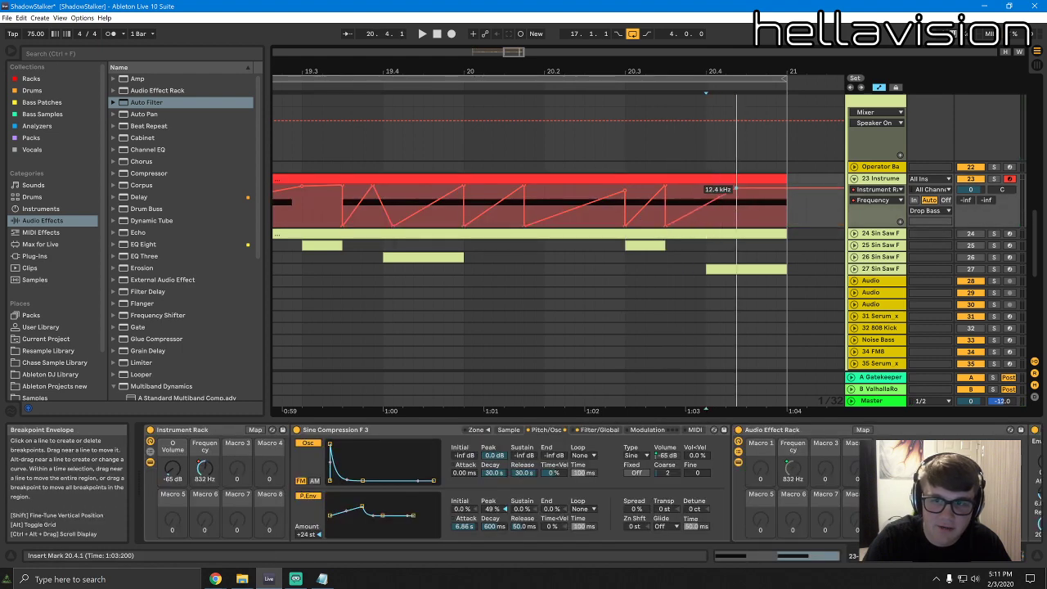
{"action": "left_click_drag", "start_coordinate": [613, 73], "coordinate": [658, 33]}
{"action": "left_click", "coordinate": [710, 210]}
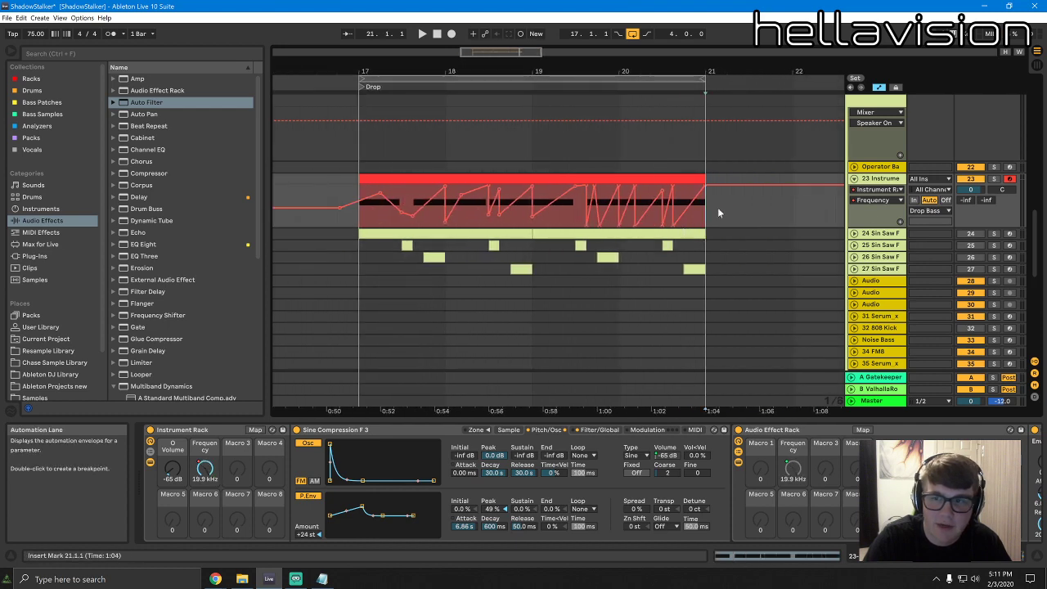
Show the O Volume macro's automation in a new, taller lane, and show the Frequency automation in the main lane
{"action": "right_click", "coordinate": [174, 468]}
{"action": "left_click", "coordinate": [247, 294]}
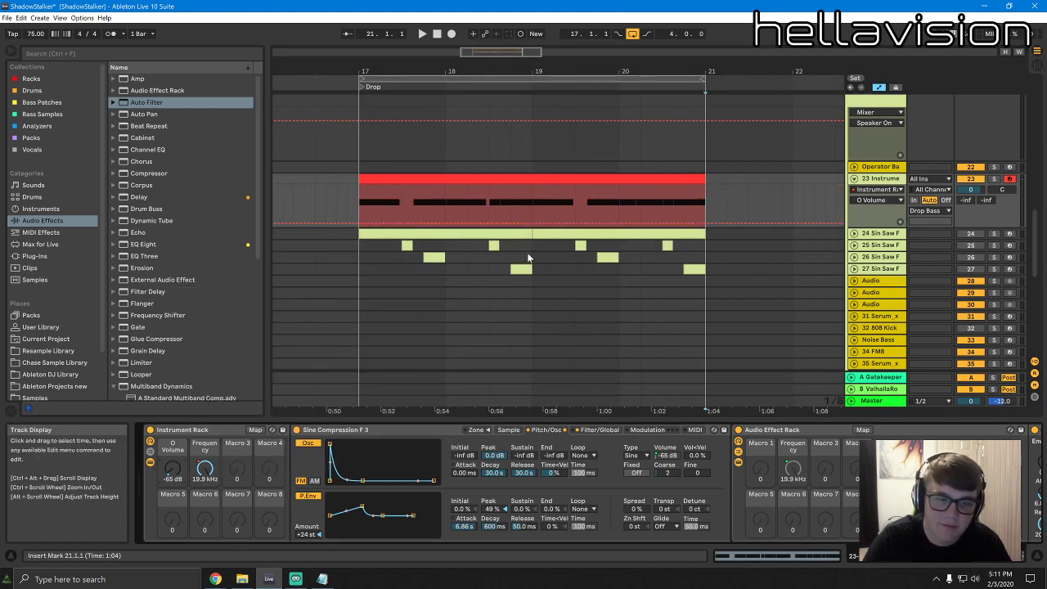
{"action": "right_click", "coordinate": [183, 462]}
{"action": "left_click", "coordinate": [267, 298]}
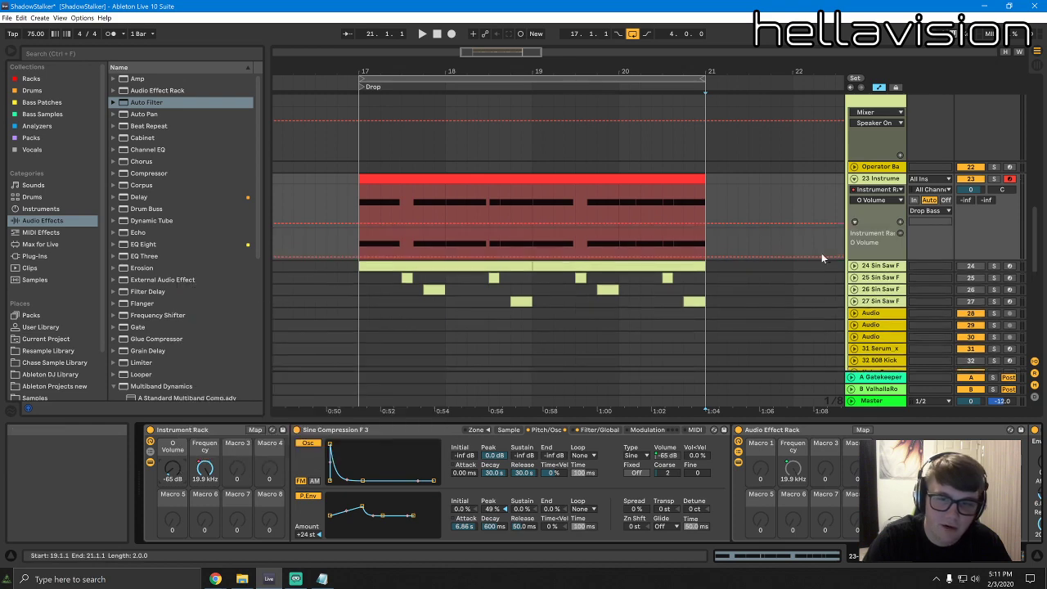
{"action": "left_click_drag", "start_coordinate": [872, 260], "coordinate": [872, 324]}
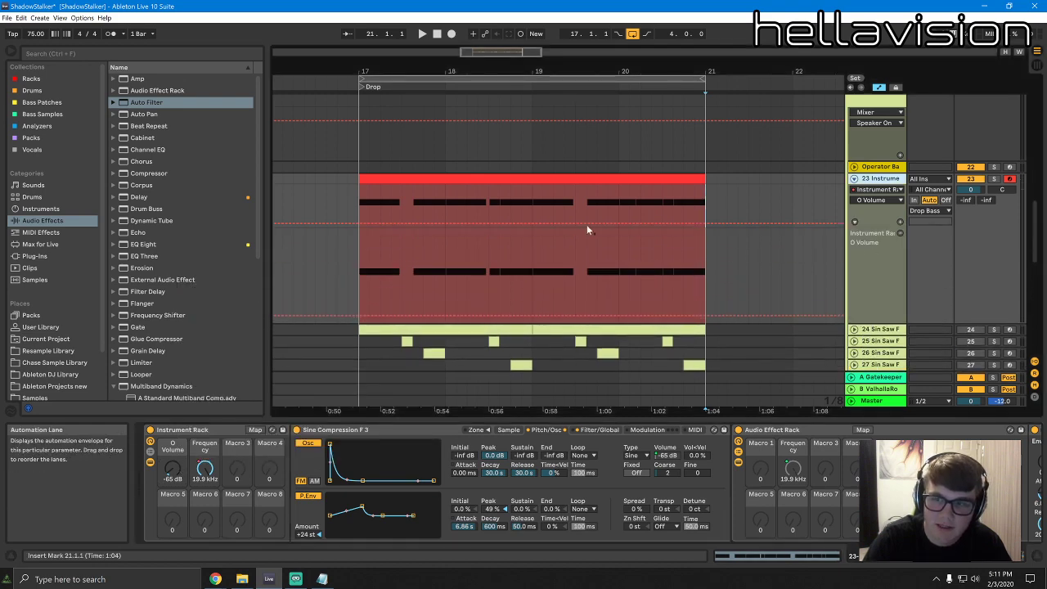
{"action": "right_click", "coordinate": [205, 468]}
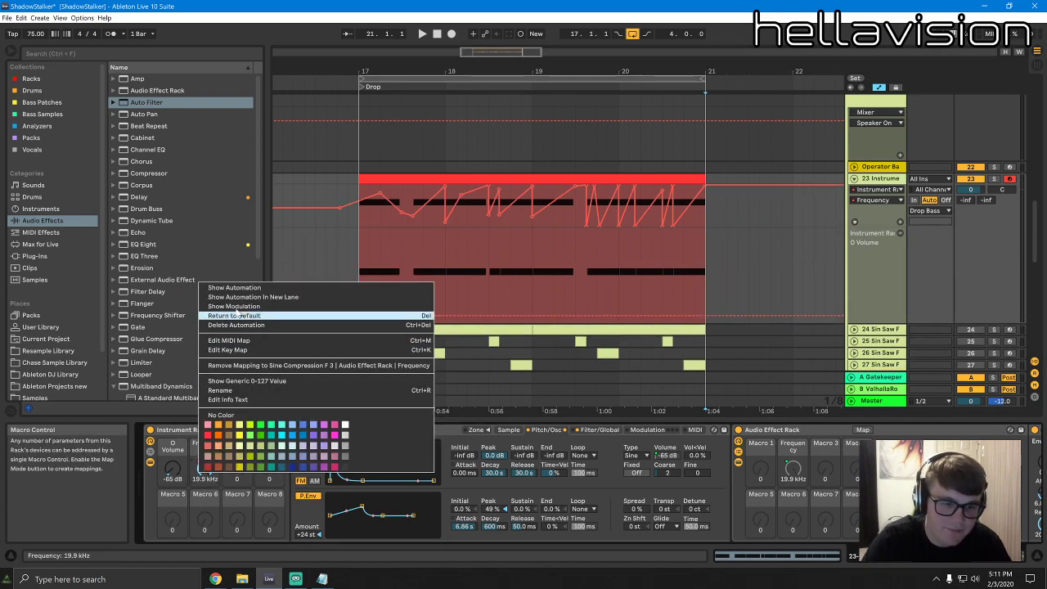
{"action": "left_click", "coordinate": [245, 287]}
Copy the drop's Frequency automation, paste it into the O Volume lane at bar 17, and play the drop
{"action": "left_click_drag", "start_coordinate": [346, 225], "coordinate": [726, 208]}
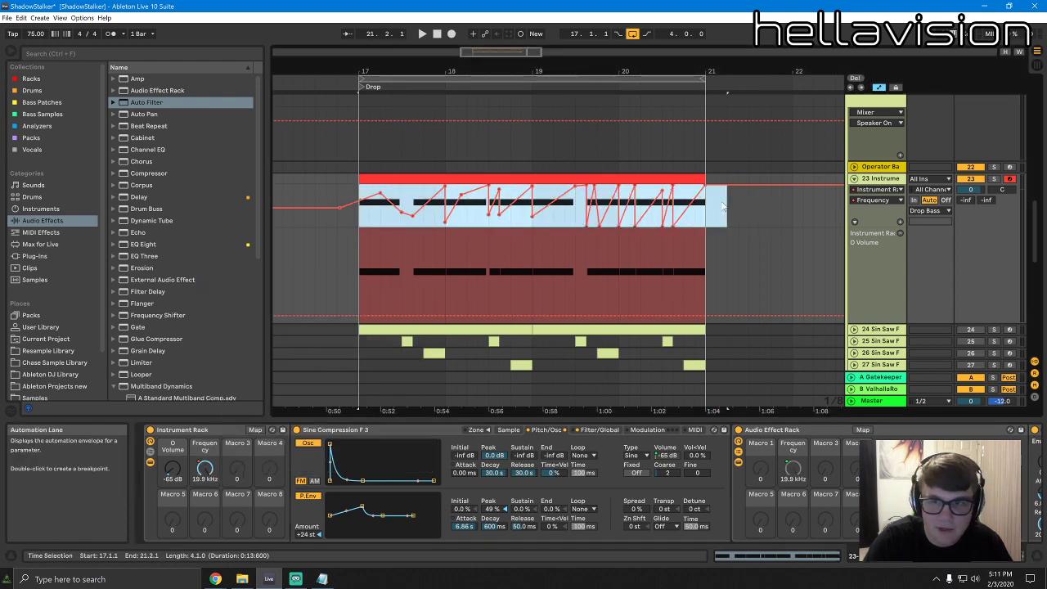
{"action": "key", "text": "ctrl+c"}
{"action": "left_click", "coordinate": [353, 278]}
{"action": "key", "text": "ctrl+v"}
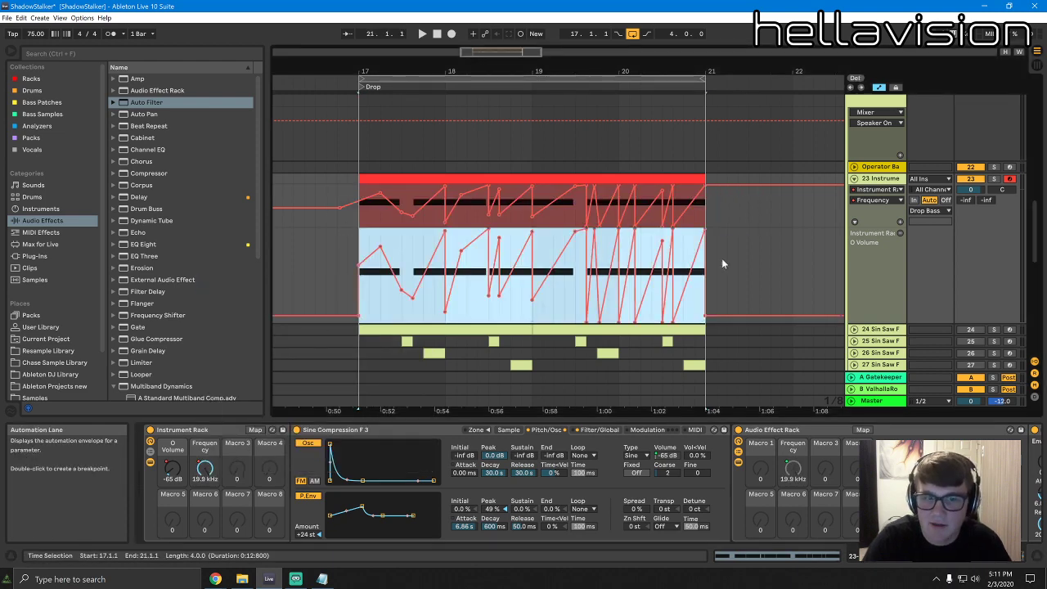
{"action": "key", "text": "space"}
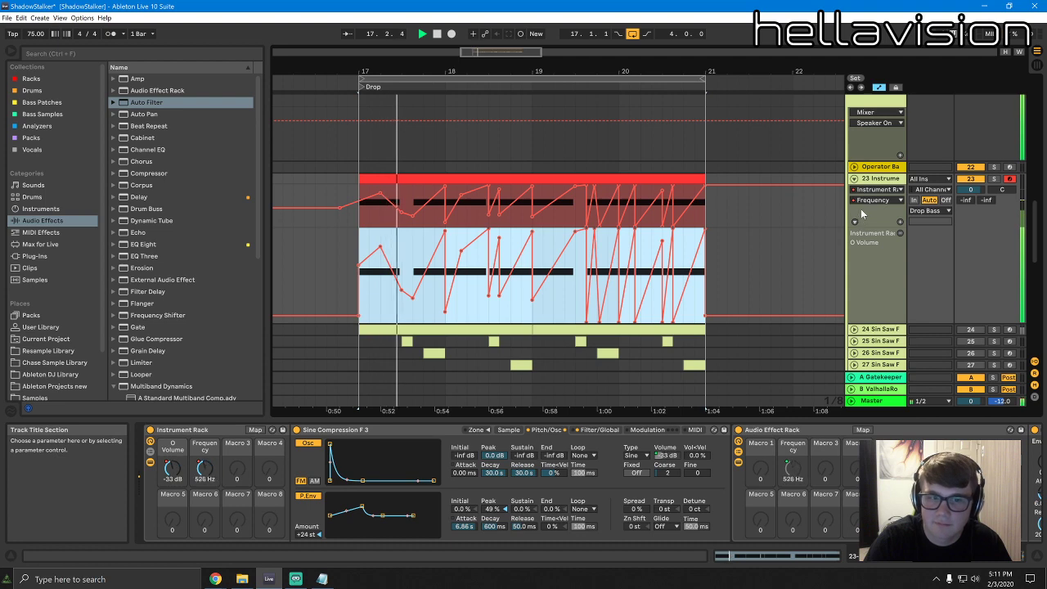
Shift the pasted O Volume envelope down to peaks slightly above -25 dB, and set the modulation oscillator's Coarse tuning to 1
{"action": "left_click_drag", "start_coordinate": [445, 235], "coordinate": [447, 259]}
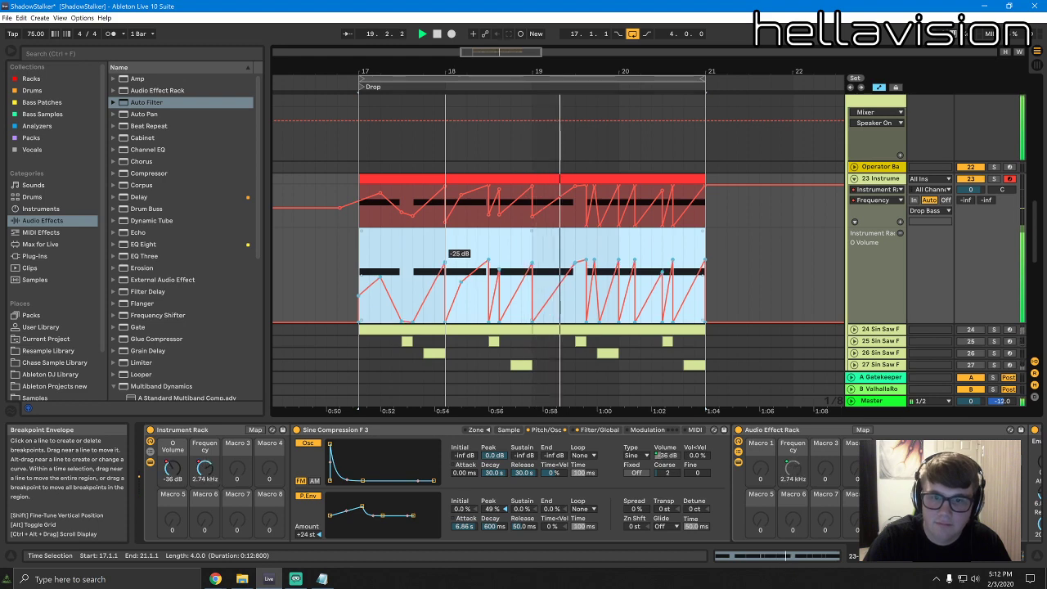
{"action": "left_click", "coordinate": [667, 473]}
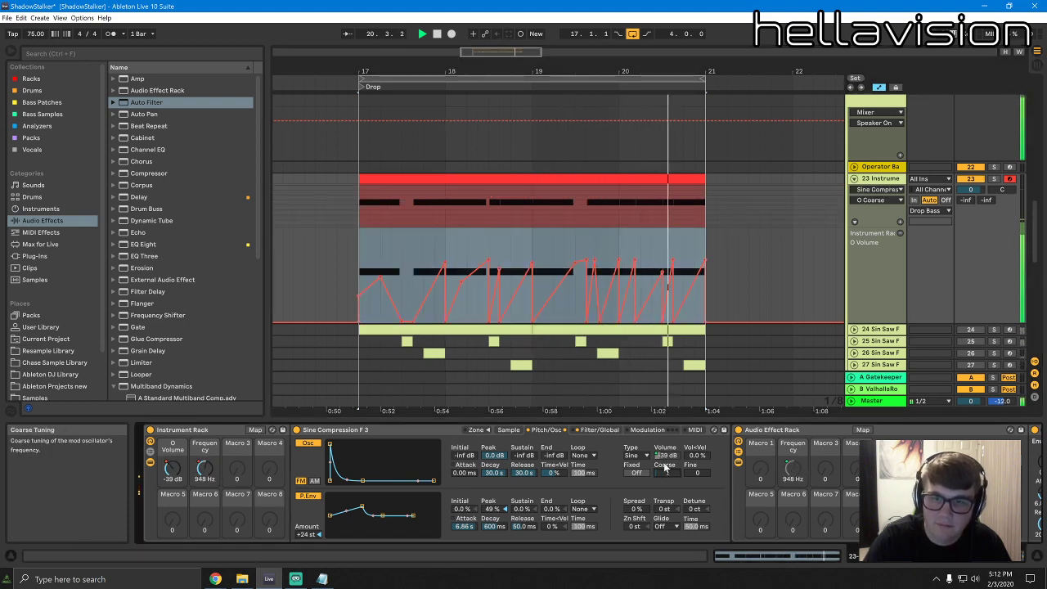
{"action": "mouse_move", "coordinate": [380, 277]}
{"action": "left_mouse_down"}
{"action": "mouse_move", "coordinate": [381, 240]}
{"action": "mouse_move", "coordinate": [382, 274]}
{"action": "left_mouse_up"}
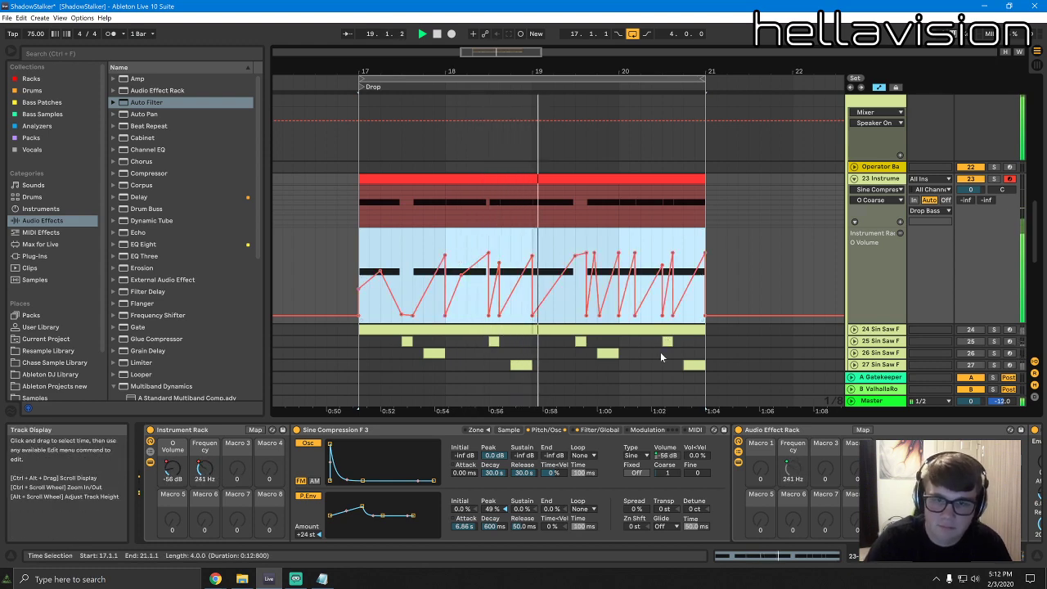
{"action": "left_click", "coordinate": [588, 200]}
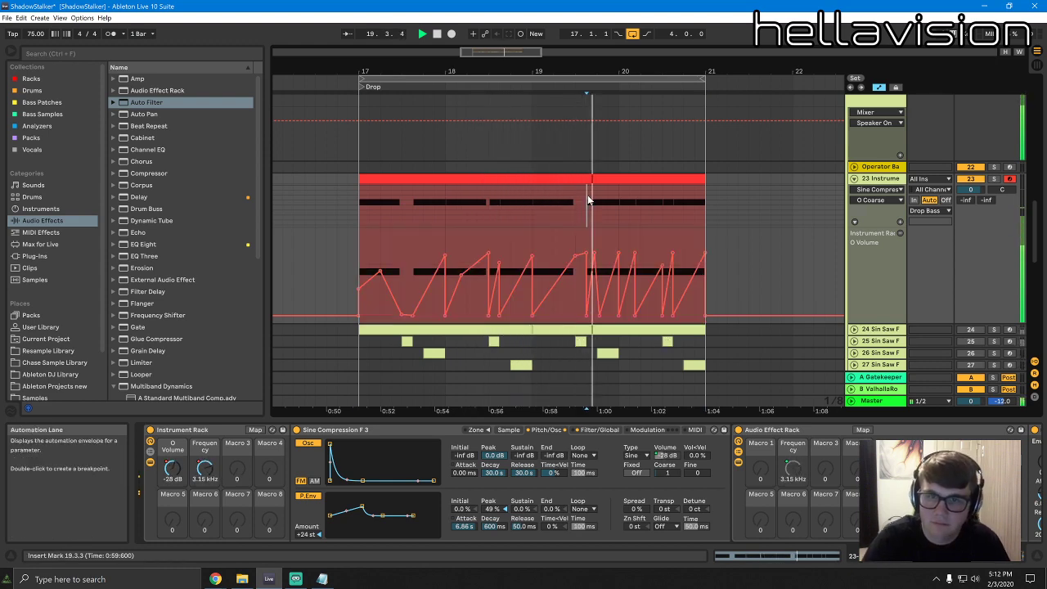
Fold track 23 in the arrangement and stop playback
{"action": "left_click", "coordinate": [854, 178]}
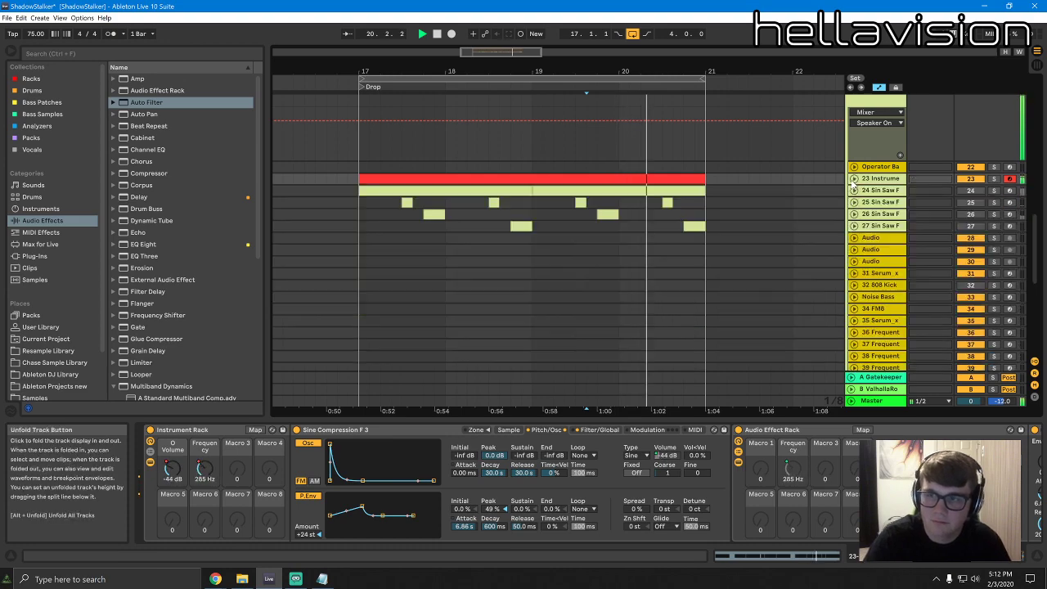
{"action": "left_click", "coordinate": [981, 558]}
{"action": "mouse_move", "coordinate": [982, 559]}
{"action": "left_mouse_down"}
{"action": "mouse_move", "coordinate": [967, 559]}
{"action": "mouse_move", "coordinate": [988, 558]}
{"action": "left_mouse_up"}
{"action": "key", "text": "space"}
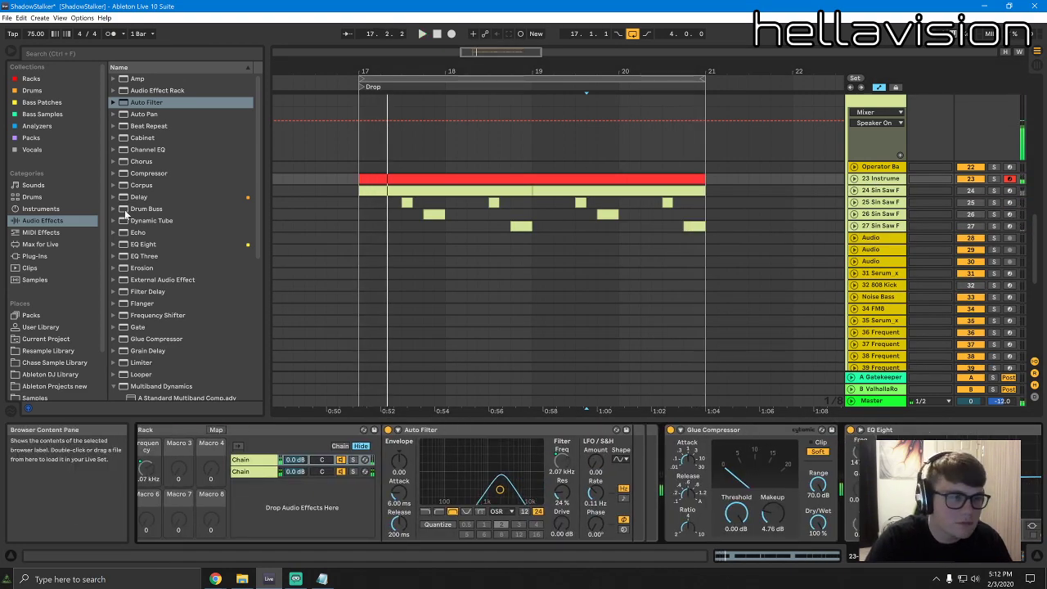
Add Erosion after the Auto Filter in Wide Noise mode, with frequency 15.5 kHz and amount 4.28
{"action": "left_click", "coordinate": [150, 247]}
{"action": "left_click", "coordinate": [141, 268]}
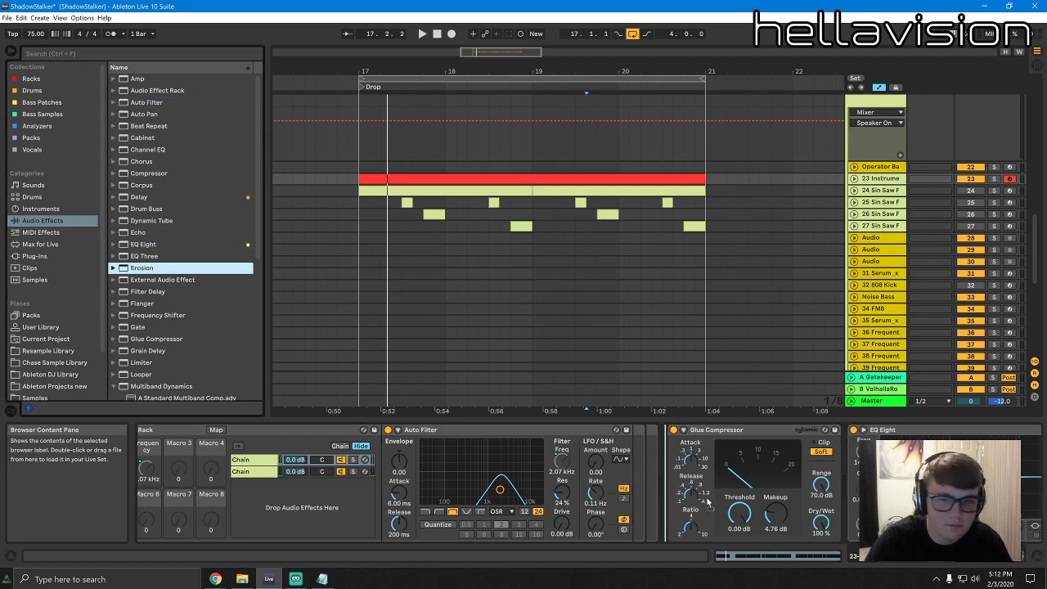
{"action": "left_click_drag", "start_coordinate": [654, 477], "coordinate": [638, 460]}
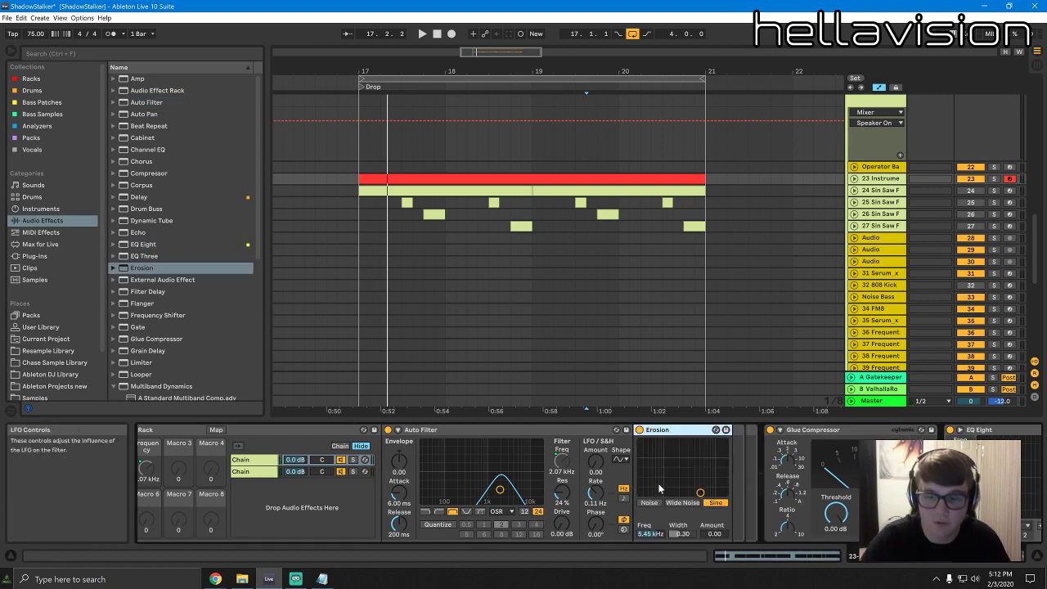
{"action": "left_click_drag", "start_coordinate": [691, 499], "coordinate": [723, 443]}
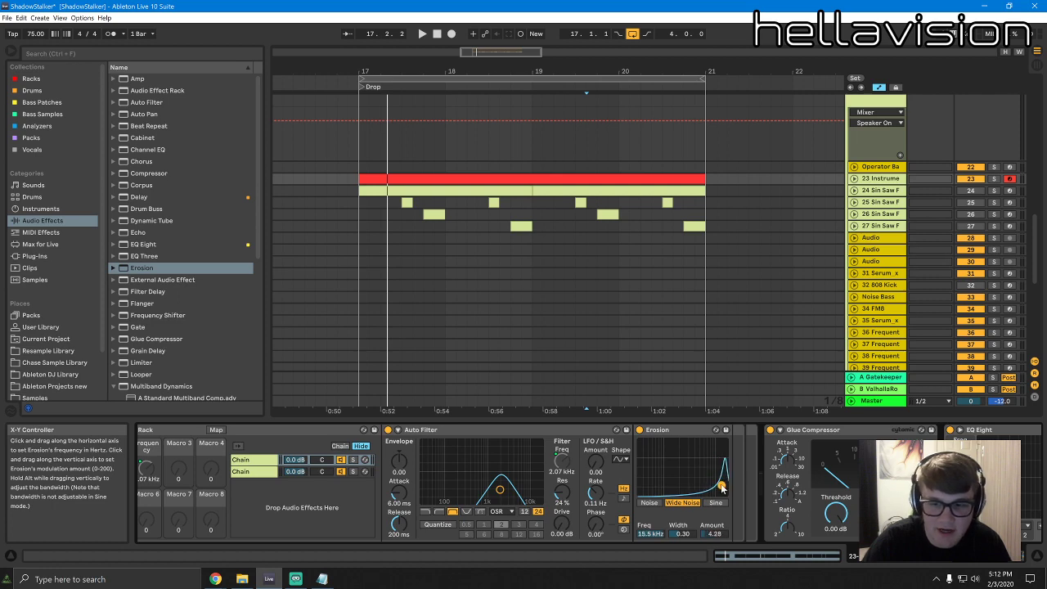
{"action": "left_click_drag", "start_coordinate": [940, 556], "coordinate": [937, 557]}
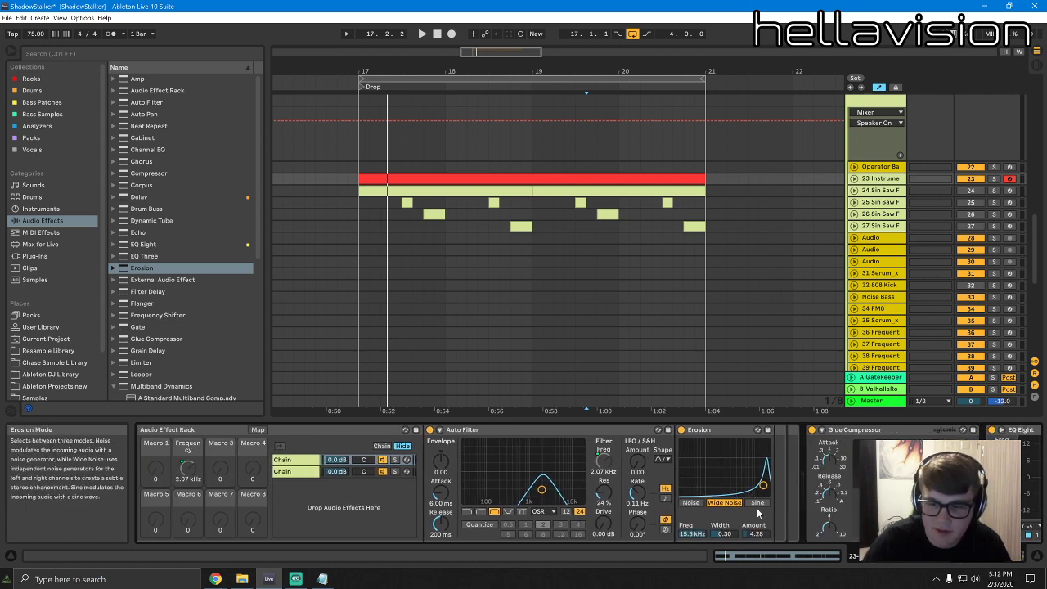
Map Erosion's Amount to Macro 2 of the Audio Effect Rack
{"action": "right_click", "coordinate": [694, 532]}
{"action": "left_click", "coordinate": [747, 470]}
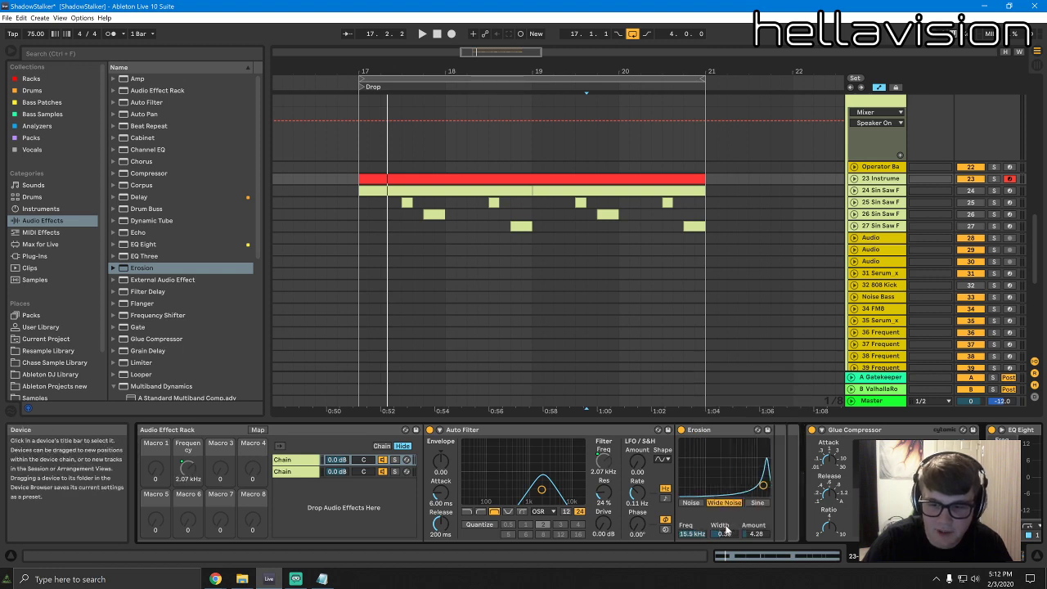
{"action": "right_click", "coordinate": [756, 533]}
{"action": "left_click", "coordinate": [805, 470]}
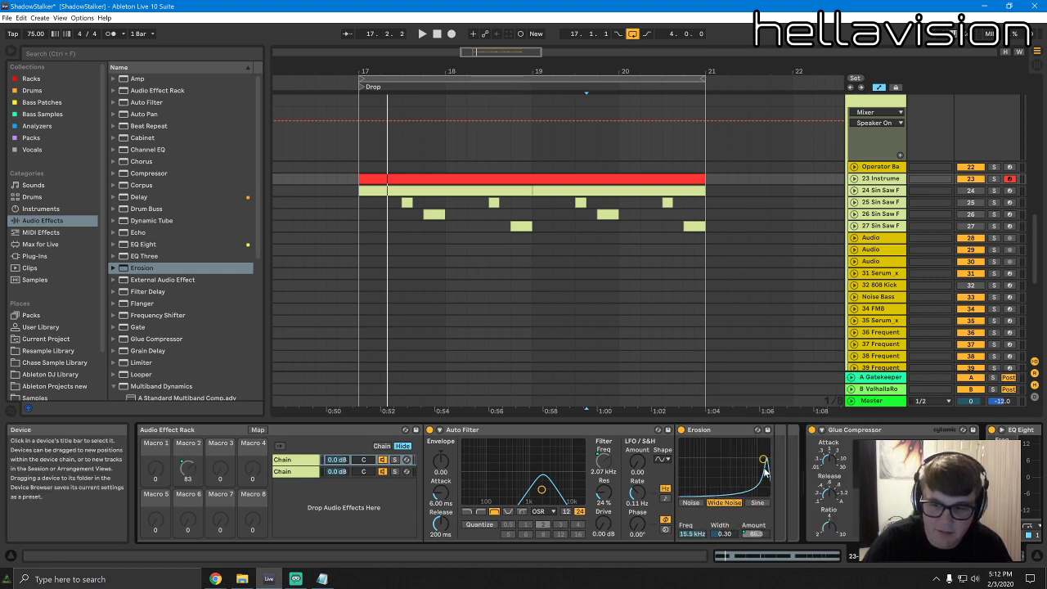
Audition the drop with the mapped Erosion and lower its frequency to 9.49 kHz
{"action": "key", "text": "space"}
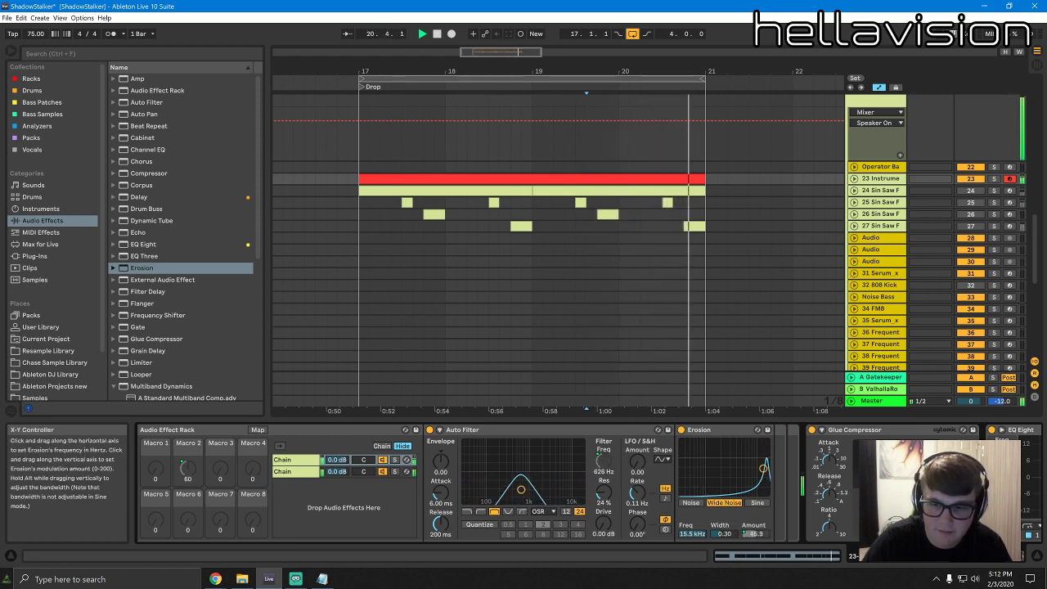
{"action": "key", "text": "space"}
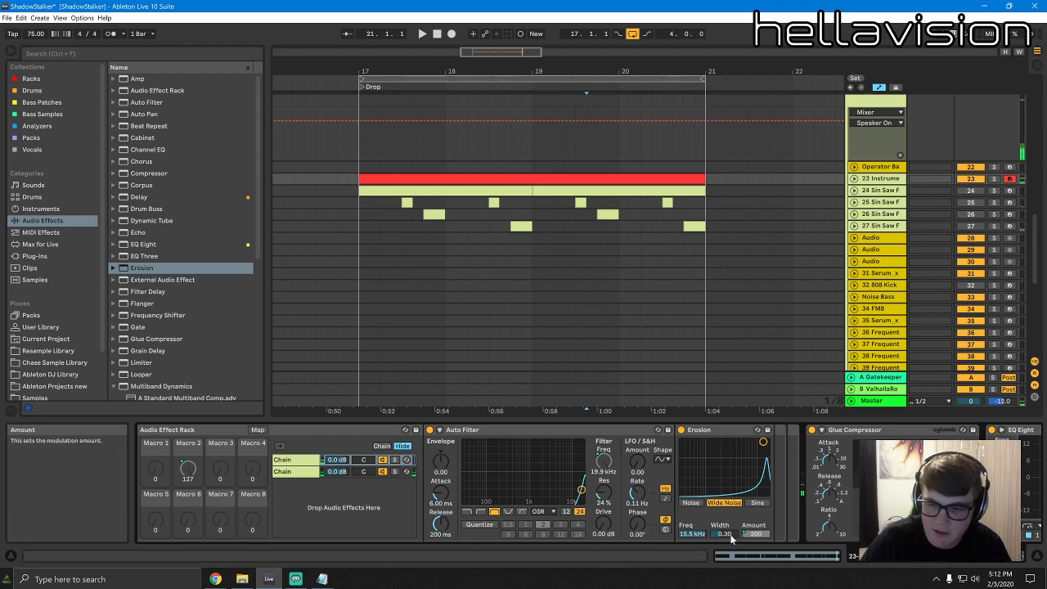
{"action": "key", "text": "space"}
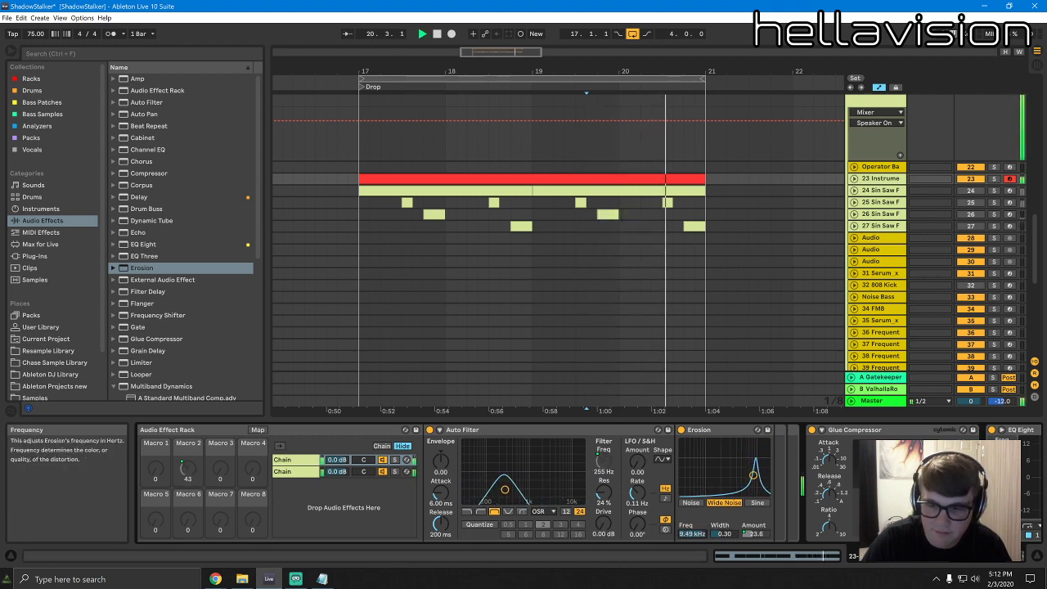
{"action": "key", "text": "space"}
{"action": "left_click_drag", "start_coordinate": [940, 556], "coordinate": [905, 555]}
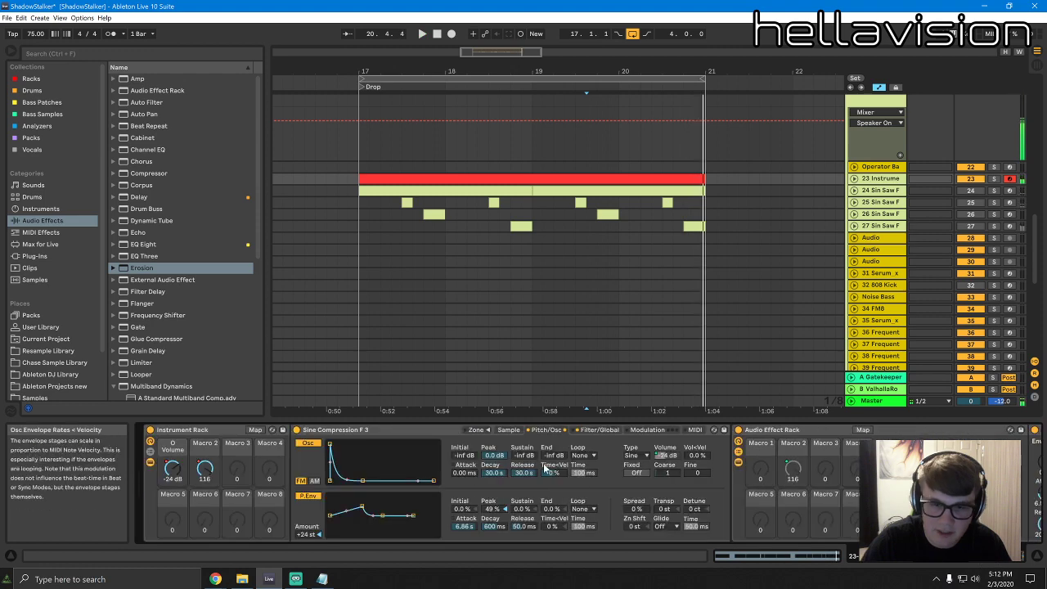
{"action": "left_click", "coordinate": [253, 430]}
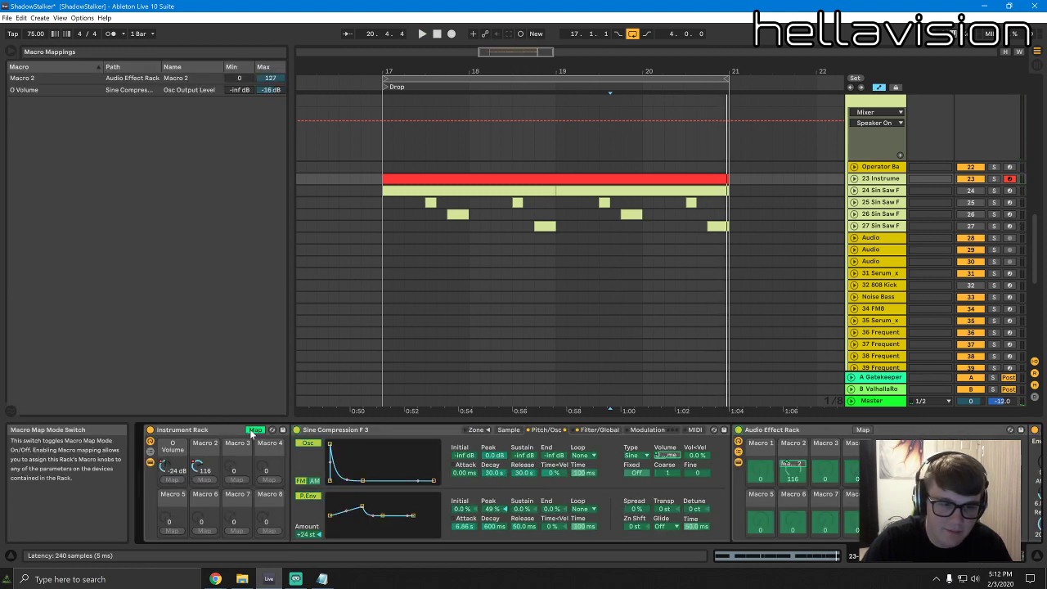
{"action": "left_click", "coordinate": [257, 435]}
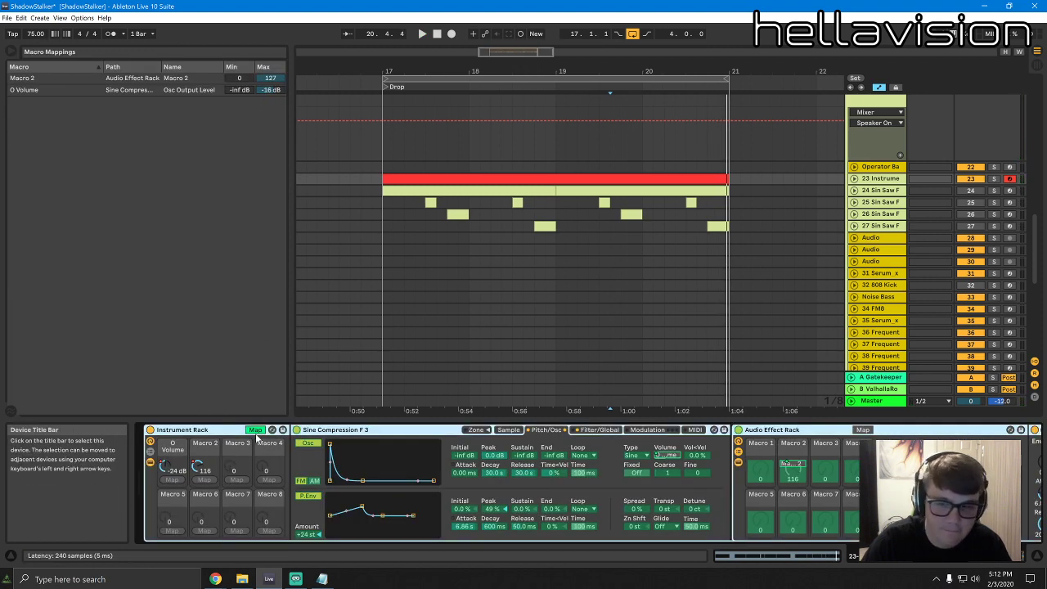
{"action": "left_click", "coordinate": [256, 430]}
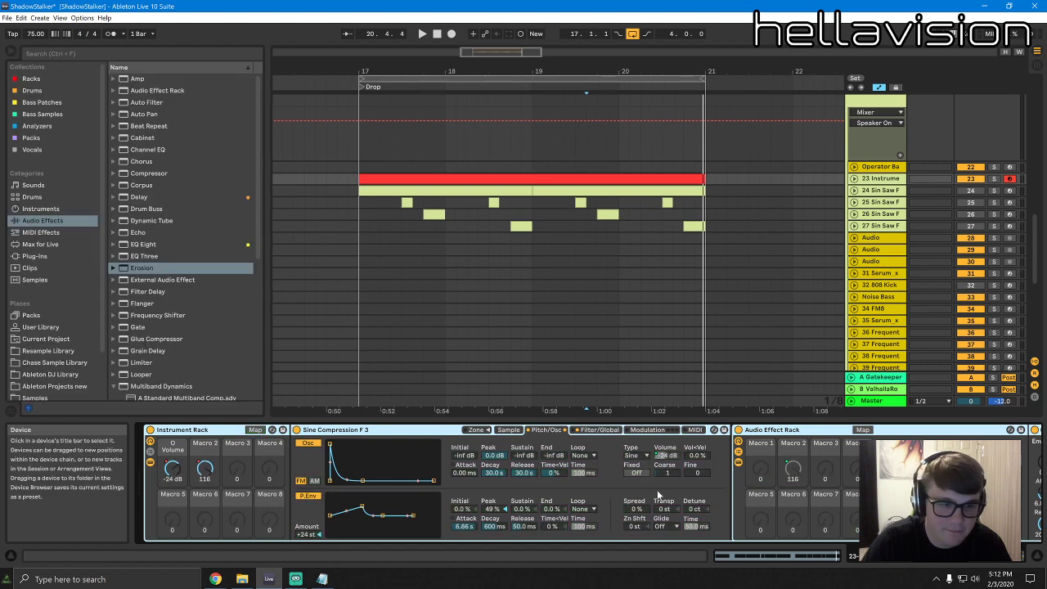
{"action": "right_click", "coordinate": [787, 469]}
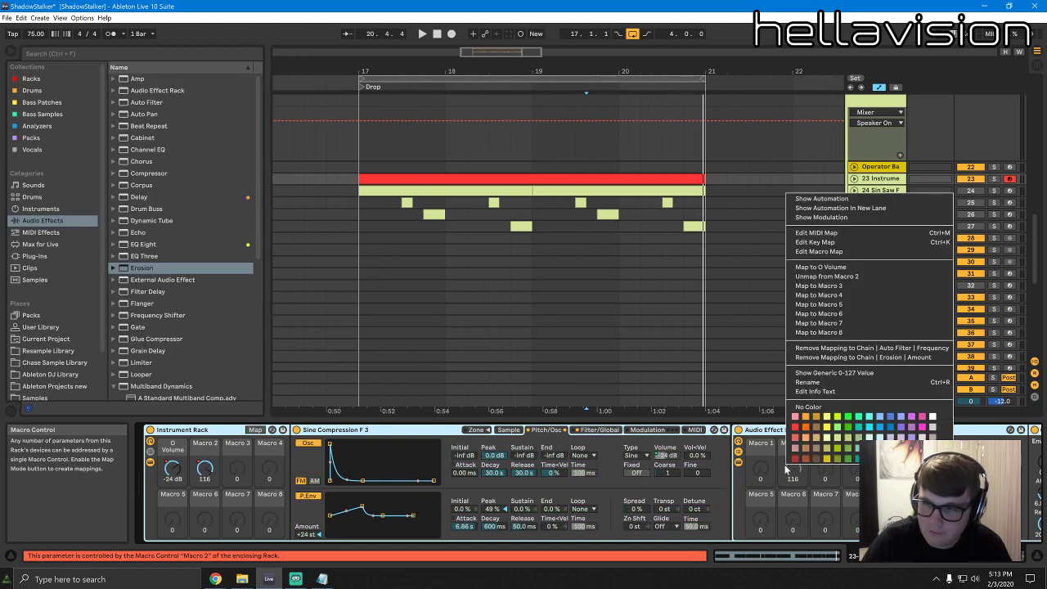
{"action": "key", "text": "Escape"}
Limit the Macro 2 mapping of Erosion's Amount to a maximum of 48.4 while auditioning the drop
{"action": "left_click", "coordinate": [863, 430]}
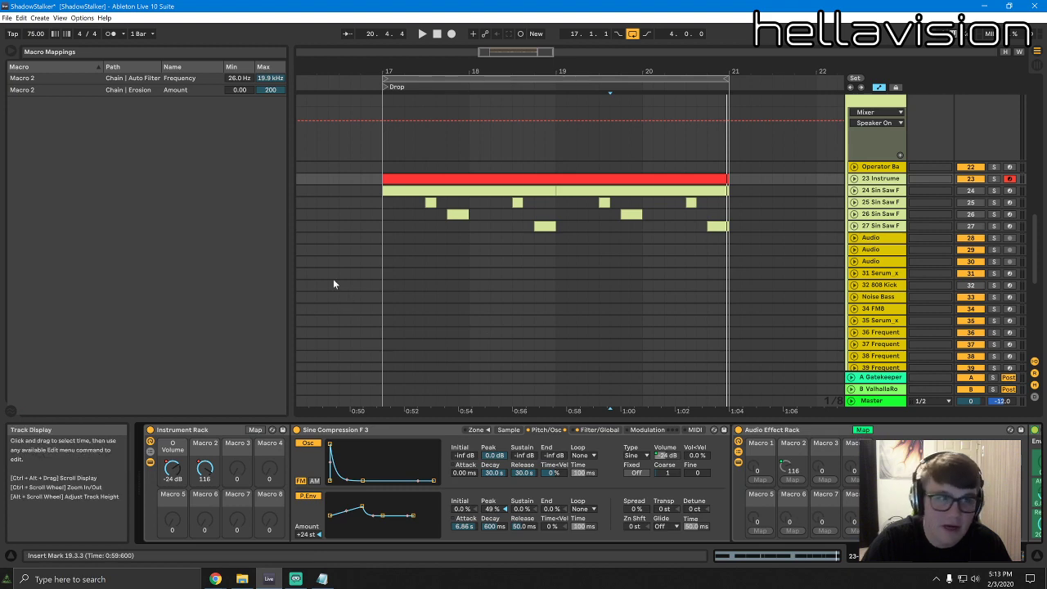
{"action": "left_click_drag", "start_coordinate": [276, 79], "coordinate": [276, 99]}
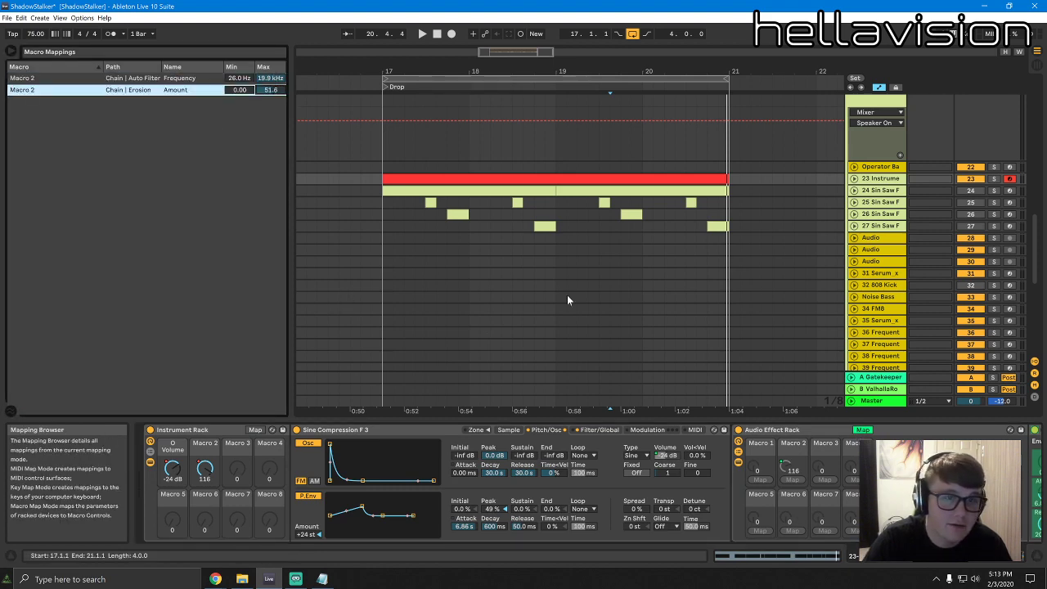
{"action": "left_click_drag", "start_coordinate": [966, 555], "coordinate": [1011, 556]}
{"action": "key", "text": "space"}
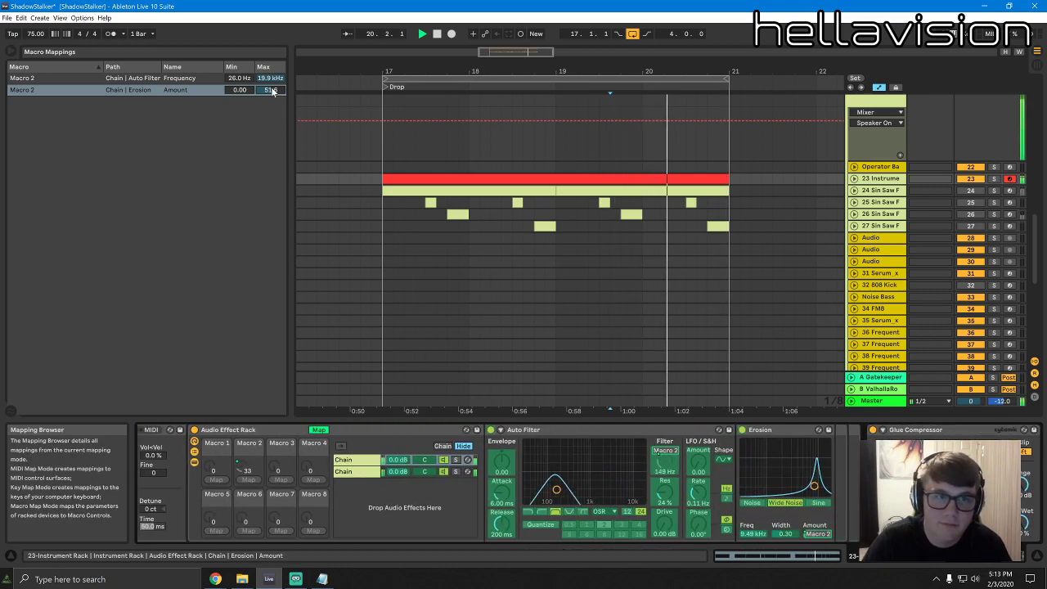
{"action": "left_click_drag", "start_coordinate": [272, 91], "coordinate": [272, 97]}
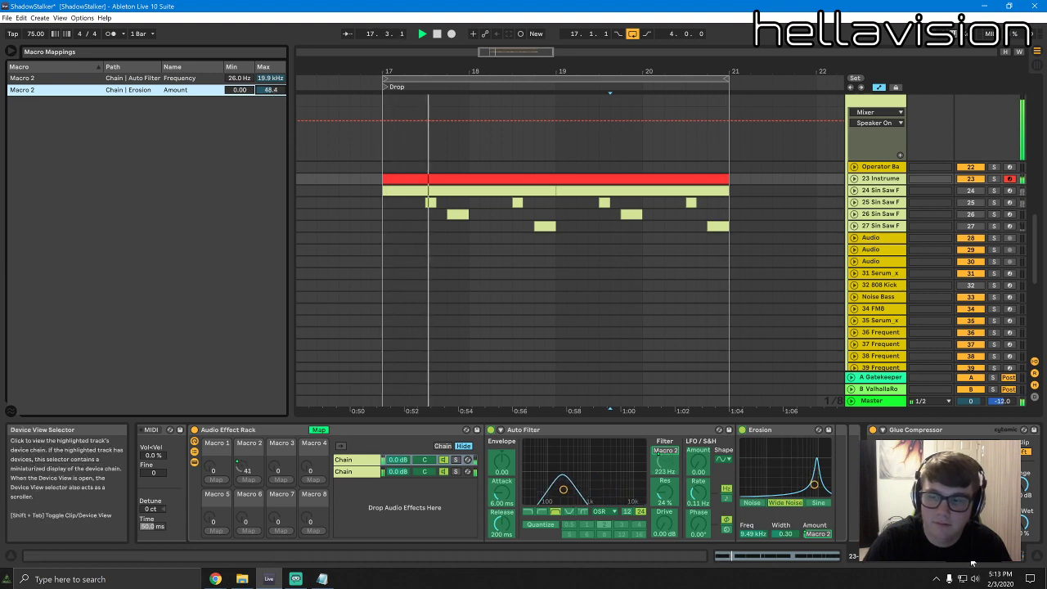
Reshape the first O Volume automation peak at bar 17 into a near-flat plateau, and set track 23's volume to -1.4 dB
{"action": "left_click", "coordinate": [908, 557]}
{"action": "right_click", "coordinate": [170, 471]}
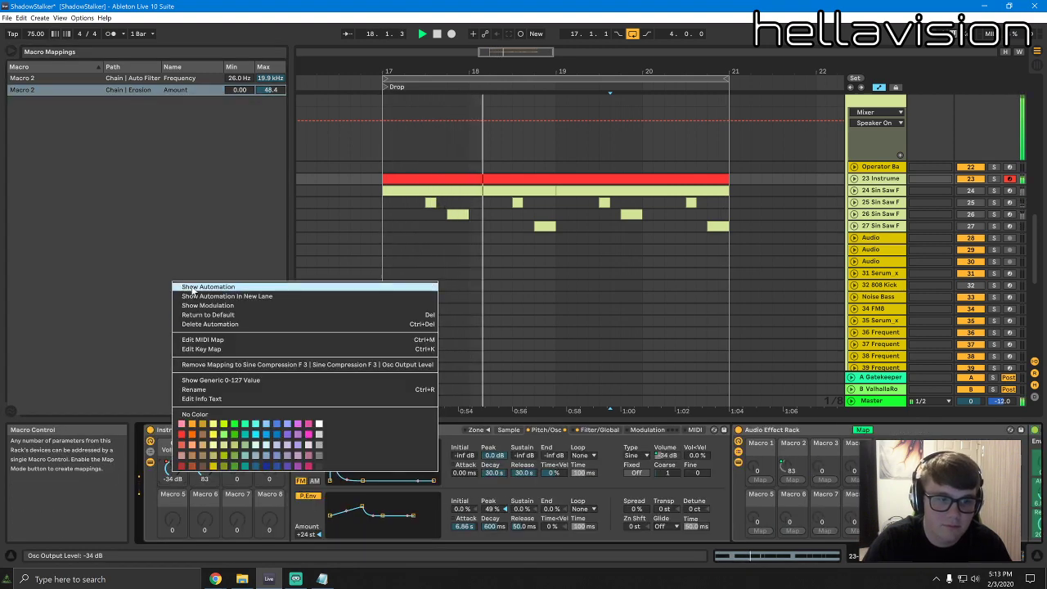
{"action": "left_click", "coordinate": [204, 288]}
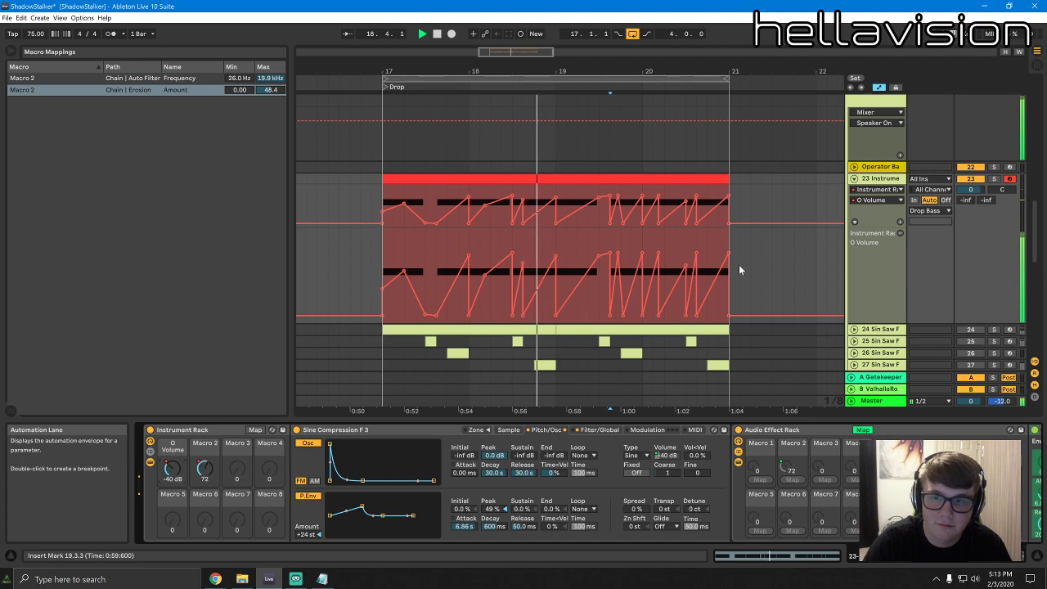
{"action": "left_click_drag", "start_coordinate": [739, 270], "coordinate": [623, 317]}
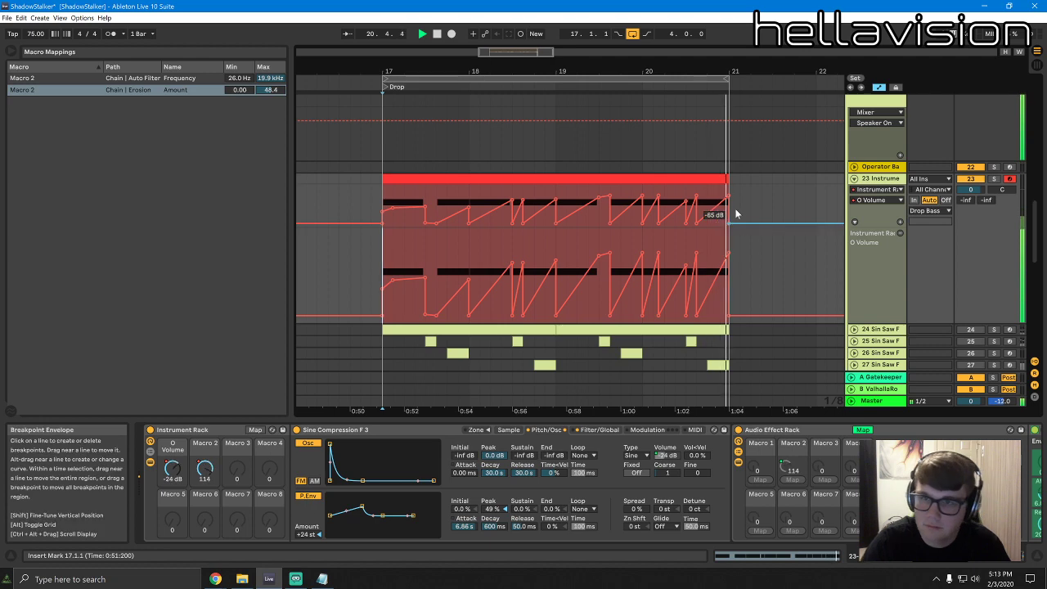
{"action": "left_click", "coordinate": [971, 189]}
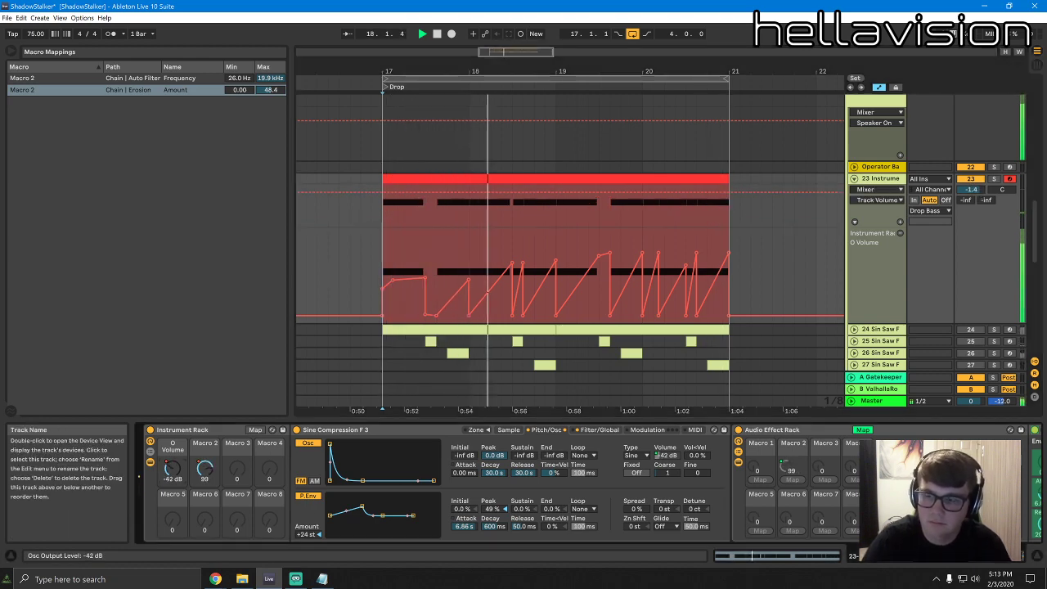
Stop playback and leave the Audio Effect Rack's macro mapping mode
{"action": "left_click", "coordinate": [458, 363]}
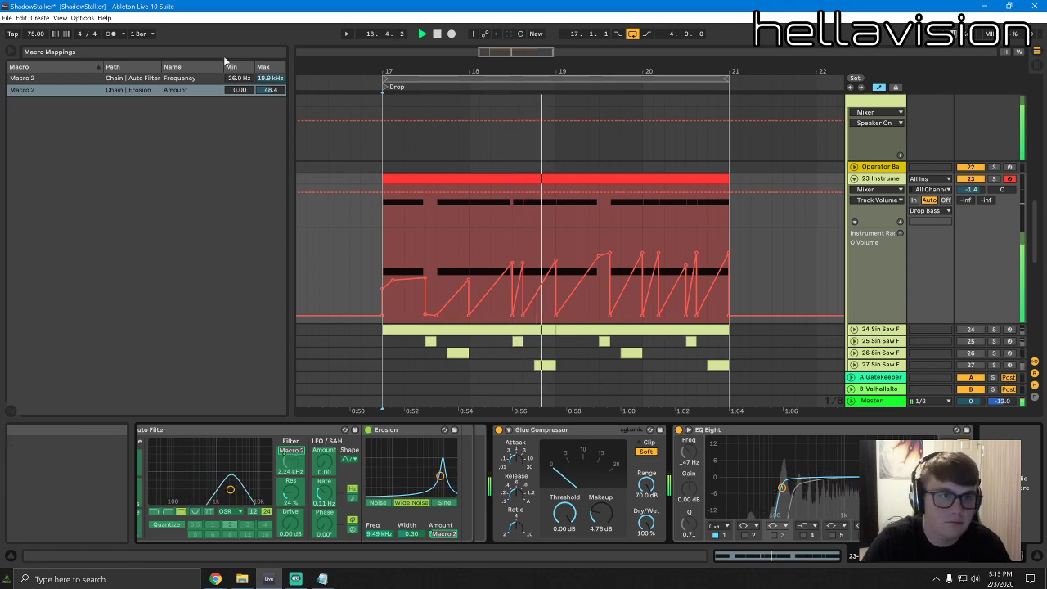
{"action": "left_click", "coordinate": [11, 52]}
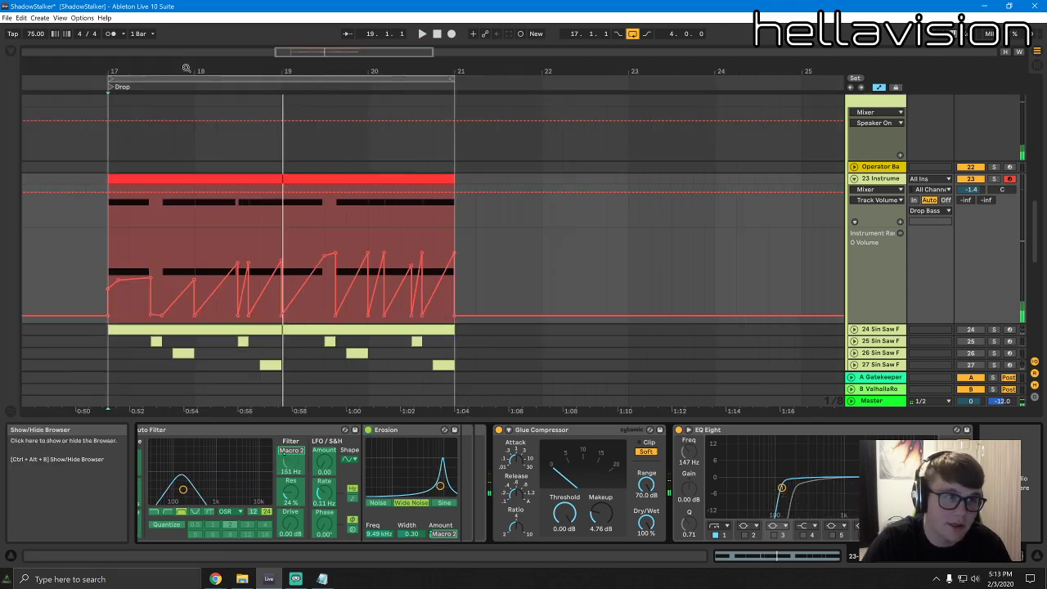
{"action": "left_click", "coordinate": [11, 52]}
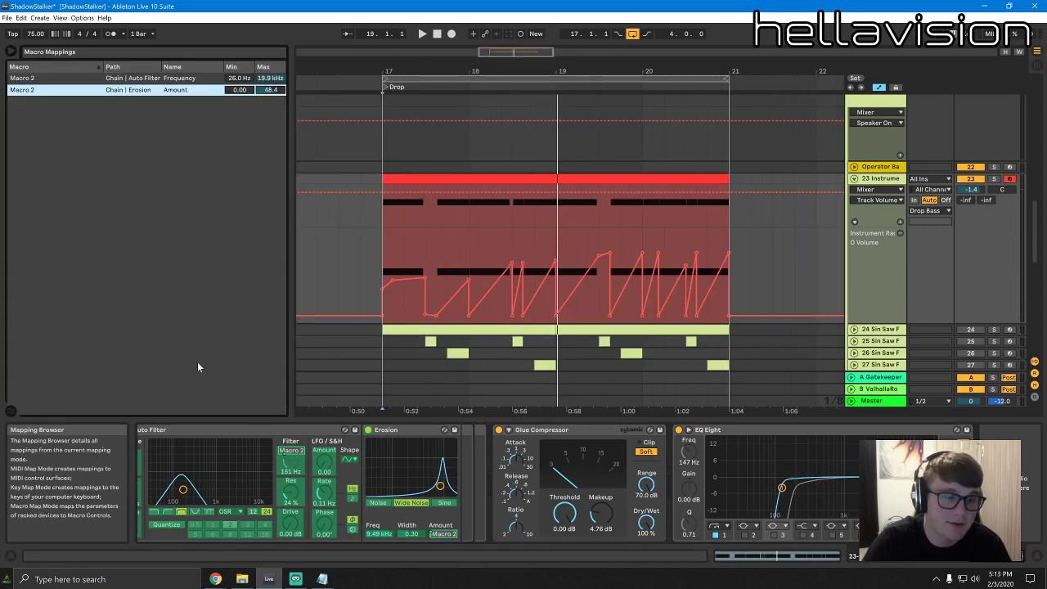
{"action": "left_click_drag", "start_coordinate": [926, 557], "coordinate": [893, 557]}
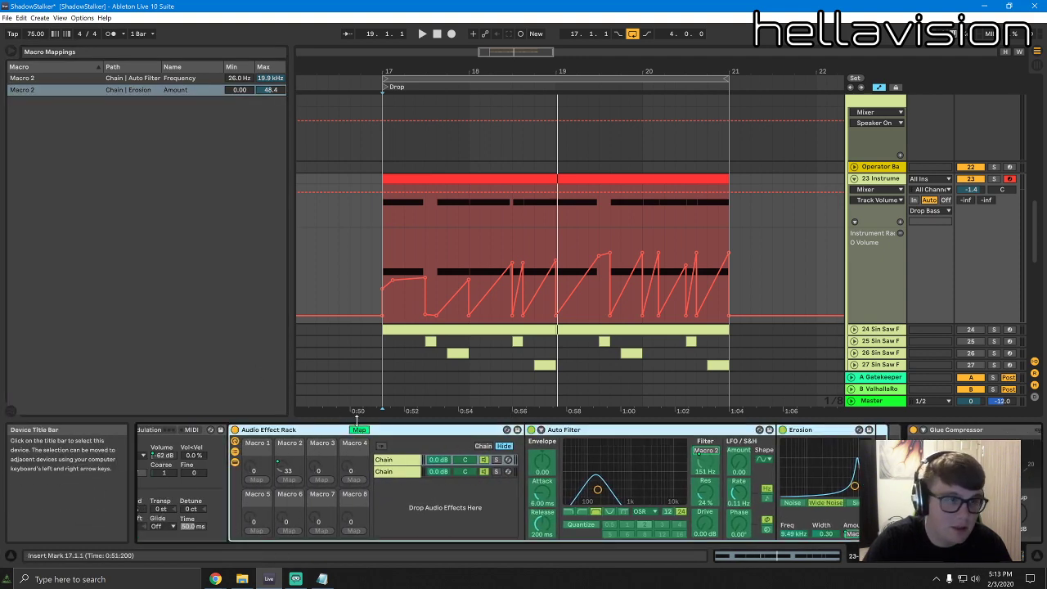
{"action": "left_click", "coordinate": [356, 435]}
Find Saturator among the audio effects and insert it between the Glue Compressor and EQ Eight
{"action": "left_click", "coordinate": [93, 54]}
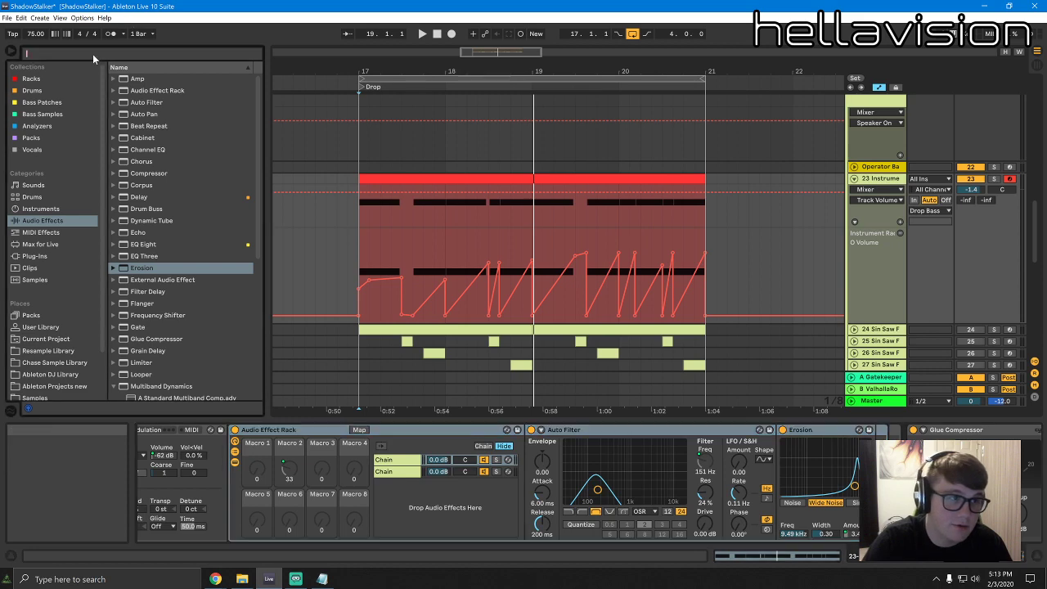
{"action": "key", "text": "Escape"}
{"action": "left_click_drag", "start_coordinate": [893, 557], "coordinate": [915, 557]}
{"action": "scroll", "coordinate": [210, 340], "scroll_direction": "down", "scroll_amount": 4}
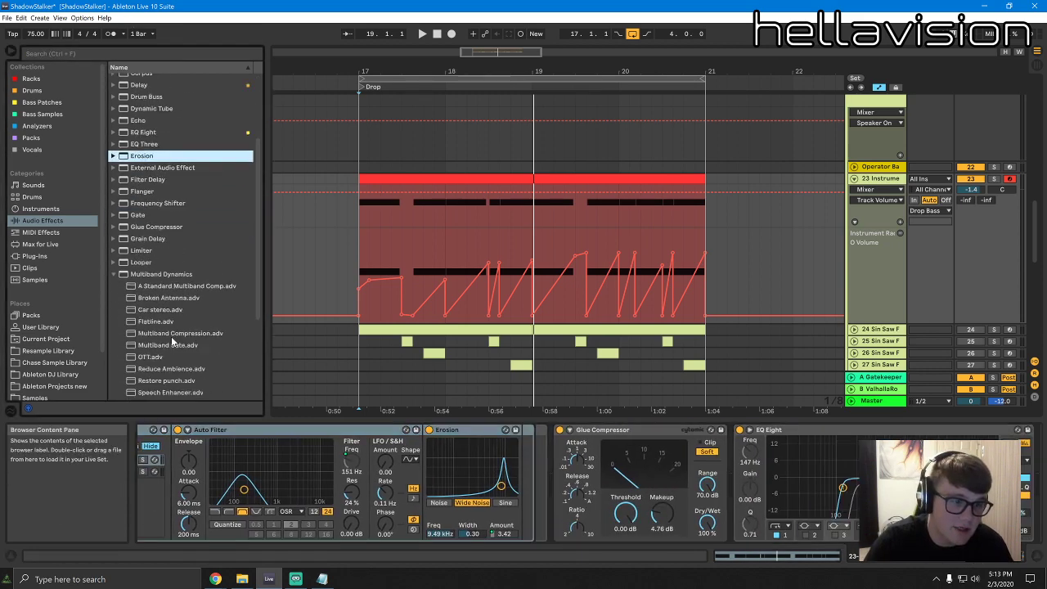
{"action": "left_click", "coordinate": [113, 225]}
{"action": "left_click", "coordinate": [136, 335]}
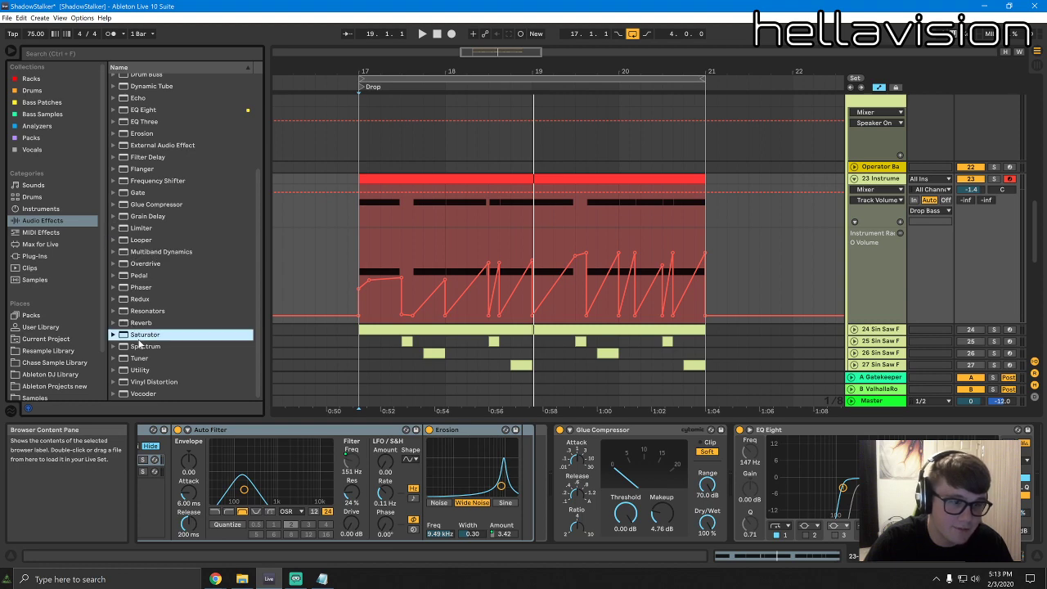
{"action": "left_click_drag", "start_coordinate": [144, 335], "coordinate": [710, 475]}
Audition the drop with Saturator's Drive at 6.29 dB and its color Base at 5.71
{"action": "key", "text": "space"}
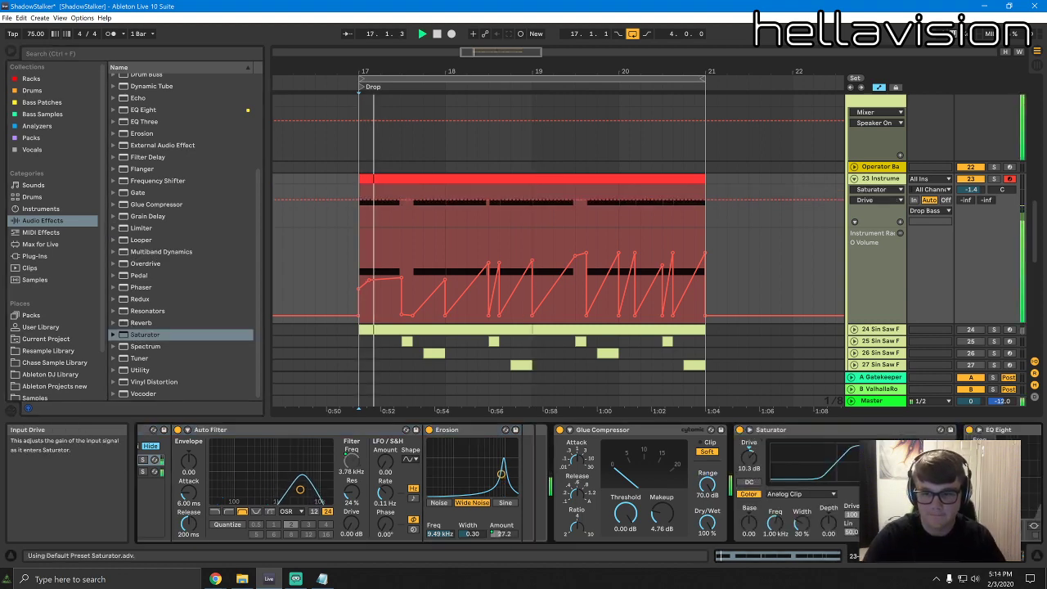
{"action": "key", "text": "space"}
{"action": "mouse_move", "coordinate": [749, 522]}
{"action": "left_mouse_down"}
{"action": "mouse_move", "coordinate": [750, 504]}
{"action": "mouse_move", "coordinate": [749, 515]}
{"action": "left_mouse_up"}
{"action": "key", "text": "space"}
{"action": "key", "text": "space"}
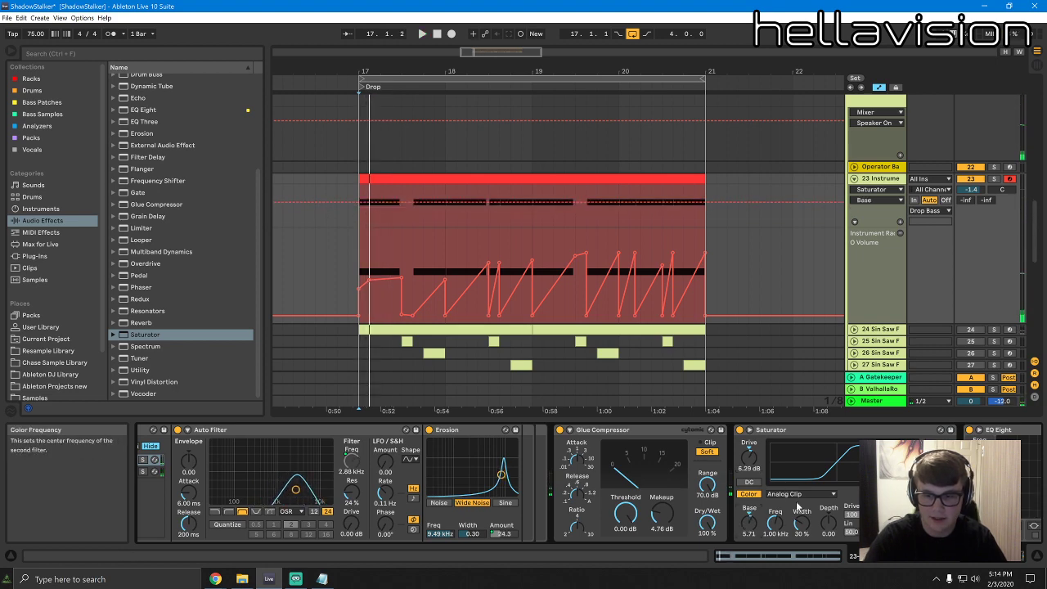
Switch Saturator to Waveshaper with shaper Drive 20.3, color Freq 153 Hz, Base 8.57 and input Drive 16.3 dB during playback
{"action": "left_click", "coordinate": [795, 494]}
{"action": "left_click", "coordinate": [790, 559]}
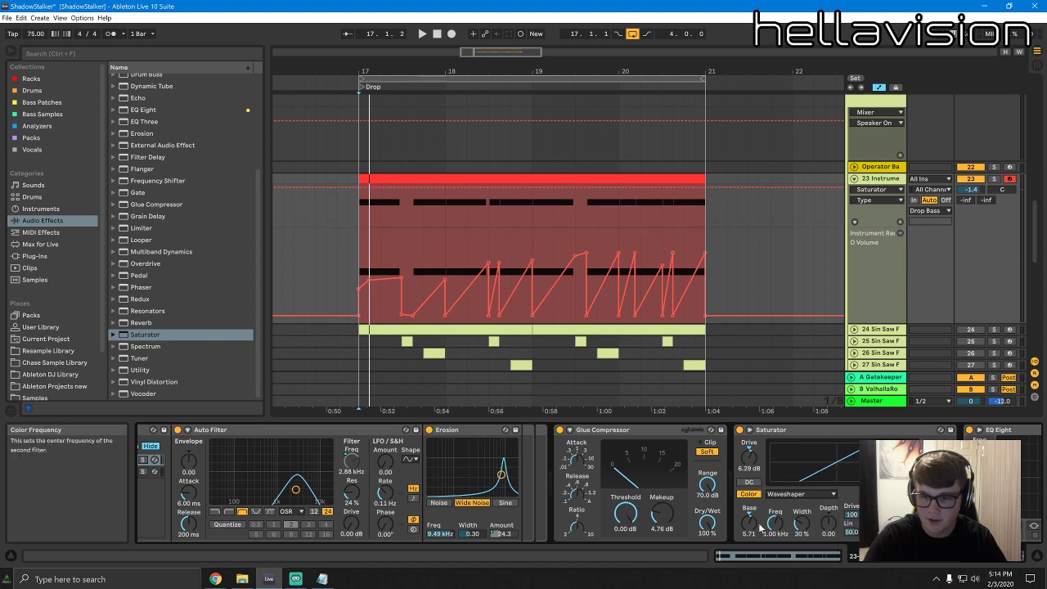
{"action": "key", "text": "space"}
{"action": "left_click_drag", "start_coordinate": [852, 515], "coordinate": [852, 543]}
{"action": "left_click_drag", "start_coordinate": [775, 525], "coordinate": [748, 521]}
{"action": "left_click_drag", "start_coordinate": [748, 459], "coordinate": [749, 435]}
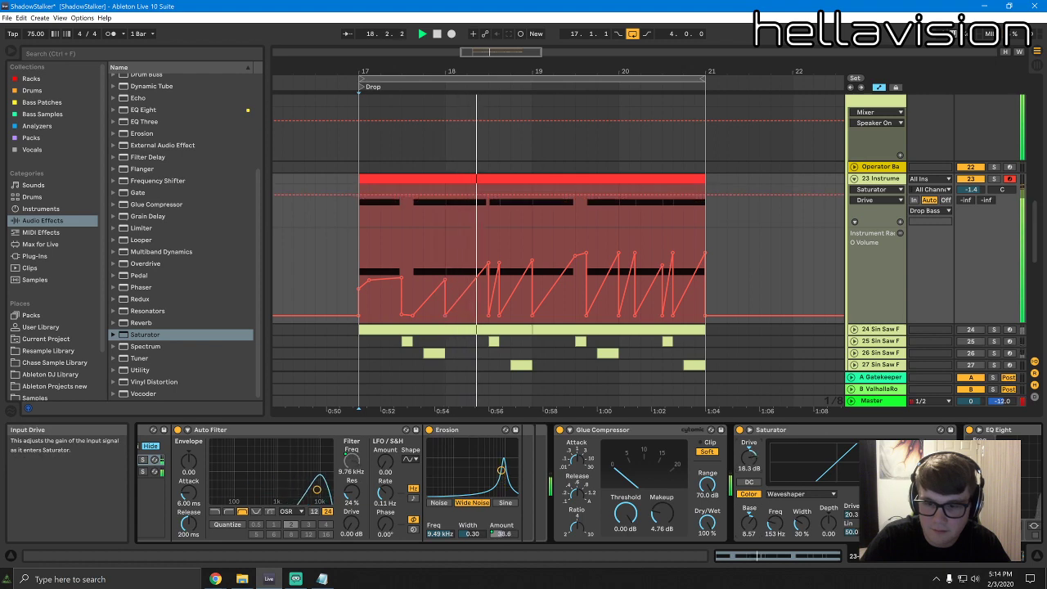
Reduce Saturator's input Drive to 10.3 dB and track 23's volume to -5.2 dB
{"action": "key", "text": "space"}
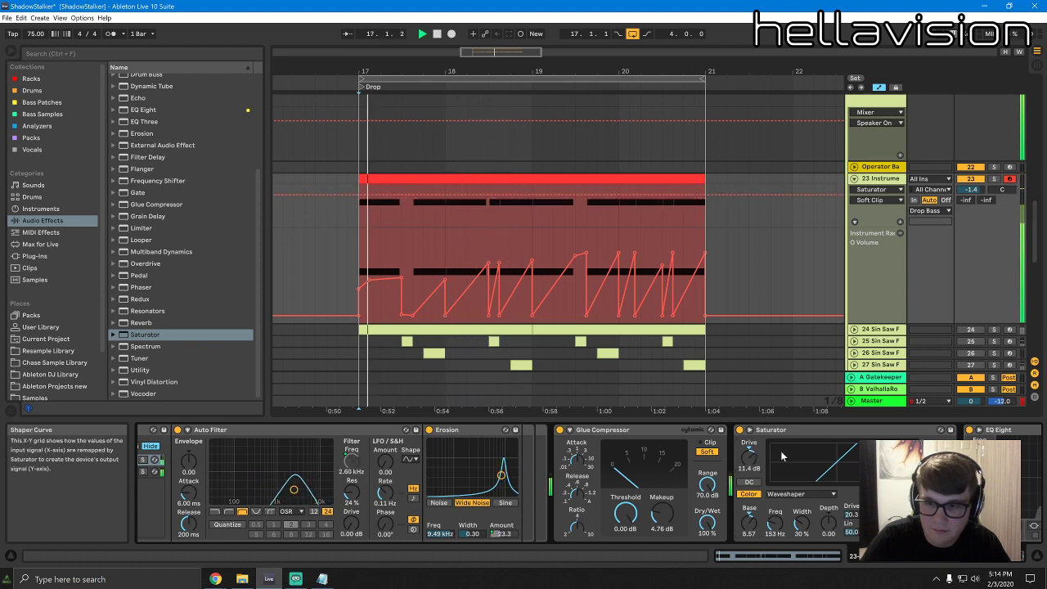
{"action": "left_click_drag", "start_coordinate": [971, 190], "coordinate": [971, 182]}
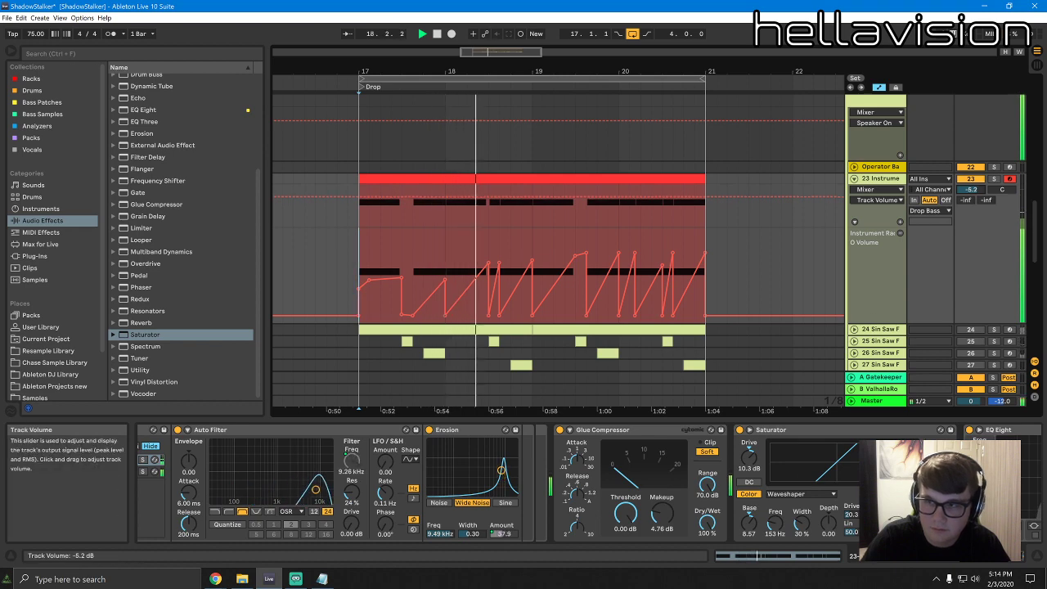
Set Saturator's input Drive to 12.0 dB and color Freq to 138 Hz, and raise Erosion's frequency to 18.0 kHz during playback
{"action": "left_click_drag", "start_coordinate": [758, 453], "coordinate": [756, 451]}
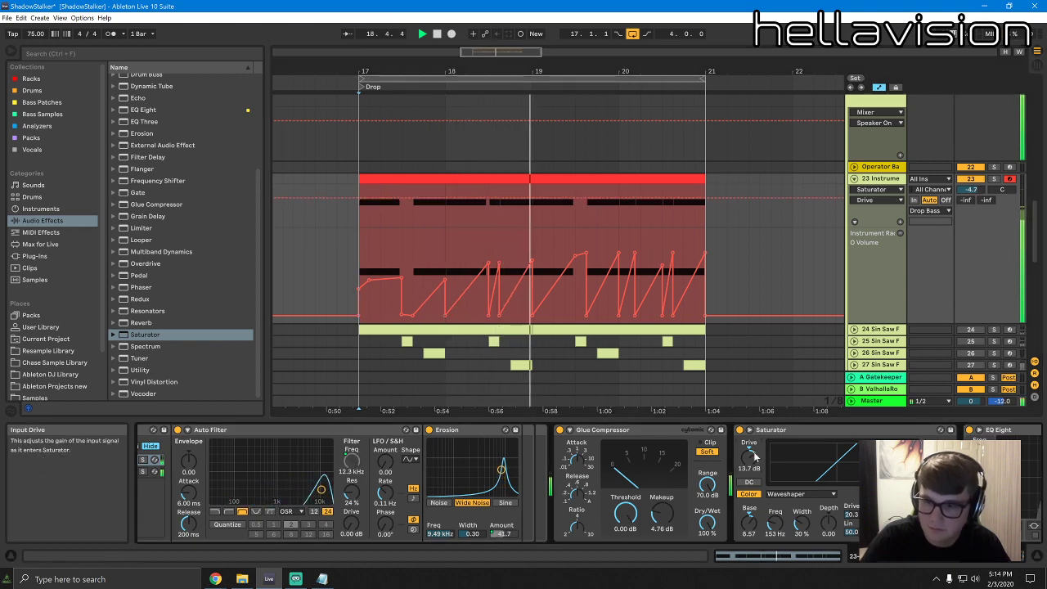
{"action": "left_click_drag", "start_coordinate": [774, 521], "coordinate": [775, 526]}
{"action": "left_click", "coordinate": [751, 468]}
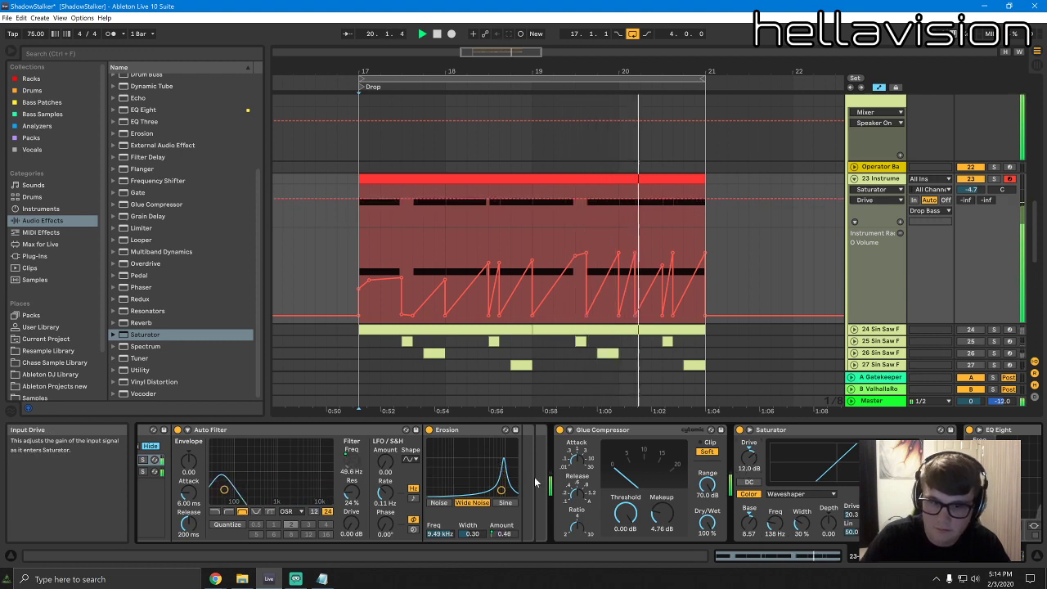
{"action": "left_click_drag", "start_coordinate": [501, 489], "coordinate": [513, 467]}
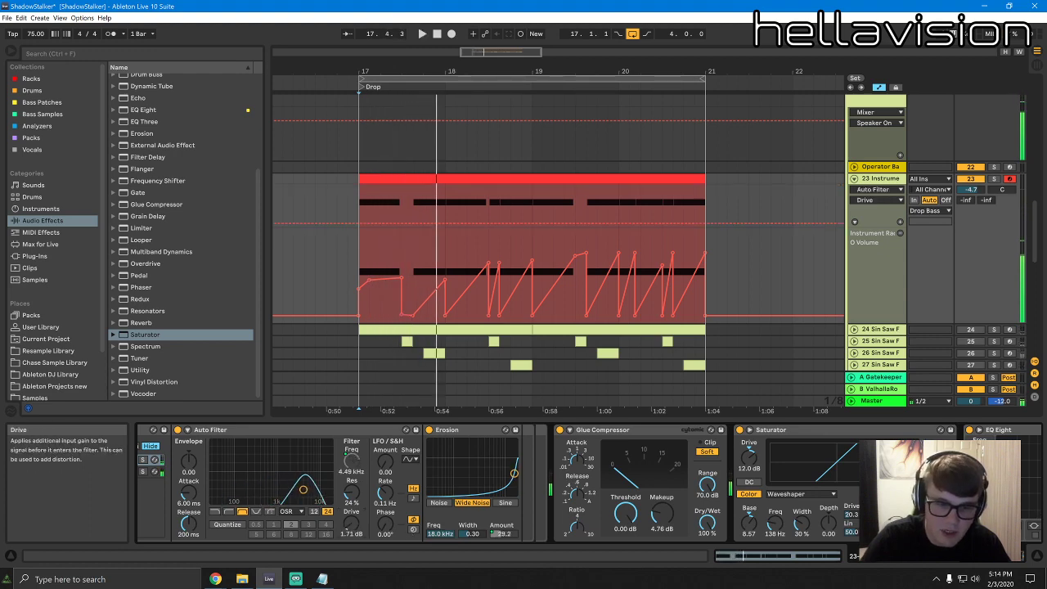
Restart playback, raise Auto Filter's Drive to 6.67 dB and lower the rack's first chain volume to -5.6 dB
{"action": "left_click_drag", "start_coordinate": [784, 556], "coordinate": [769, 557]}
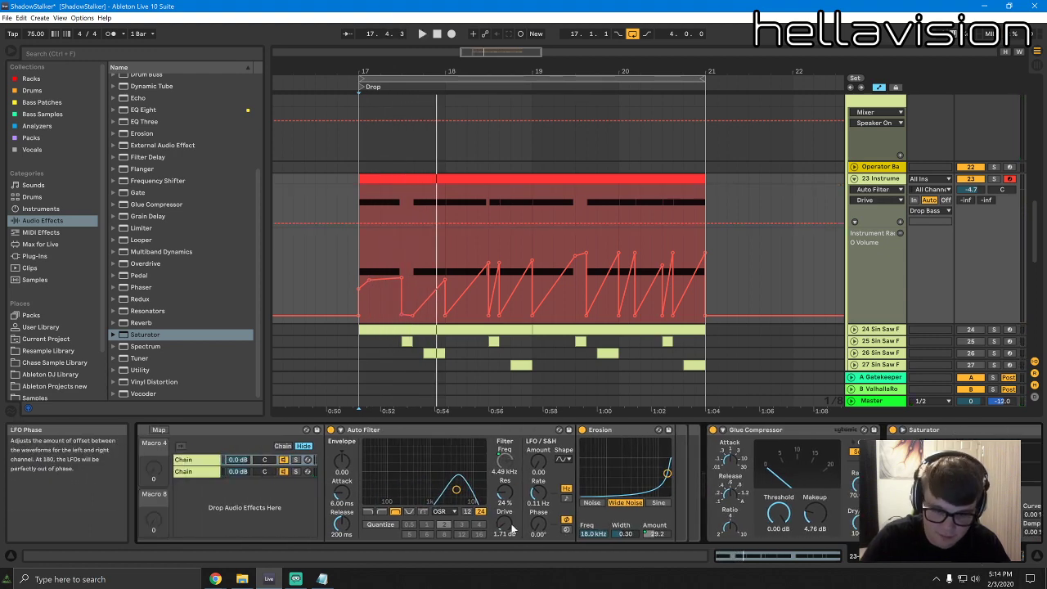
{"action": "key", "text": "space"}
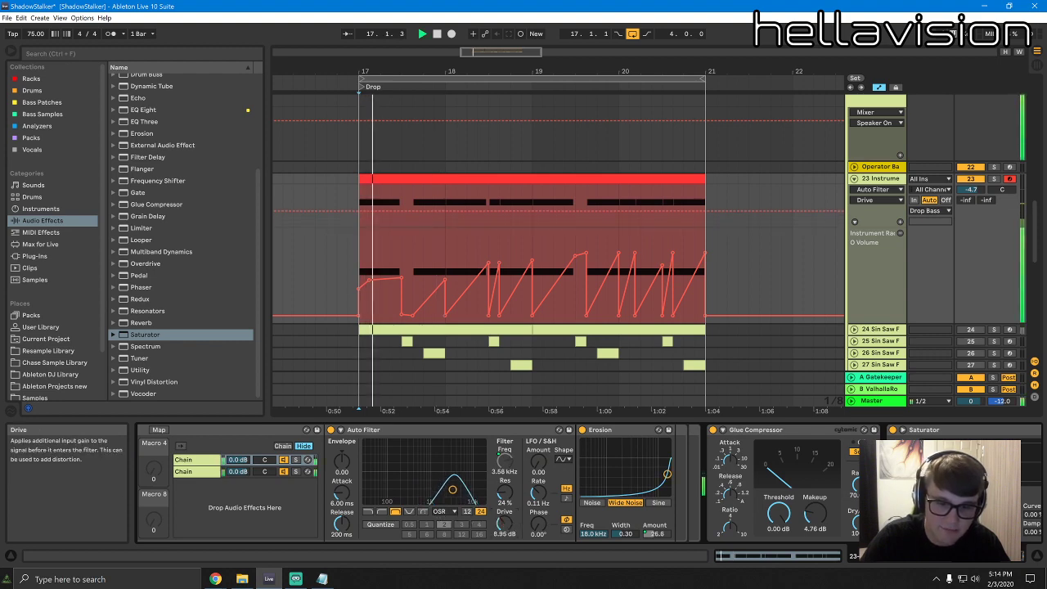
{"action": "left_click_drag", "start_coordinate": [238, 461], "coordinate": [239, 482]}
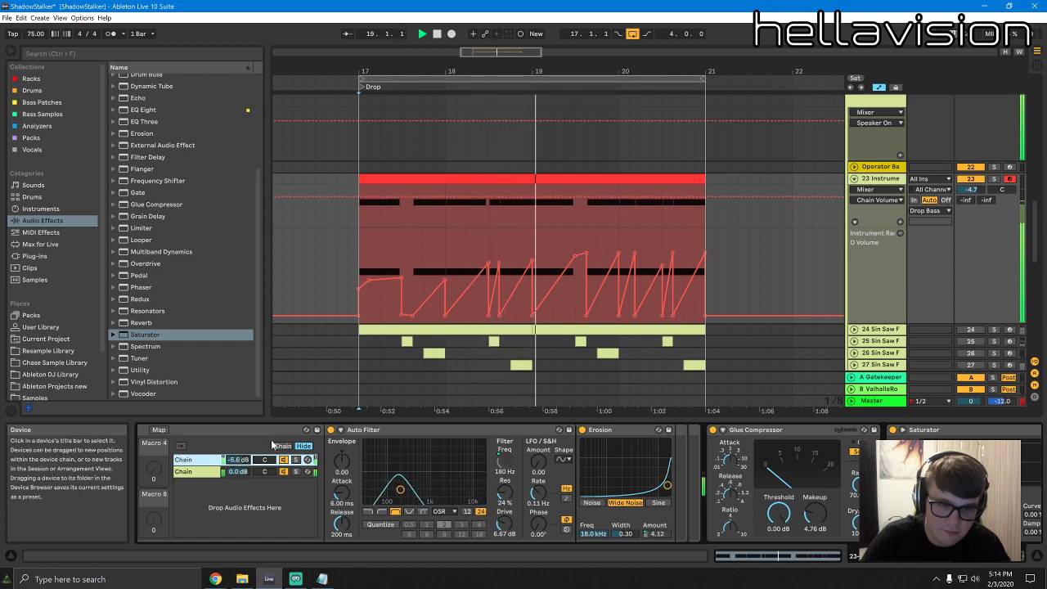
Switch Saturator's curve to Sinoid Fold with color Freq at 495 Hz and input Drive at 4.00 dB
{"action": "mouse_move", "coordinate": [938, 557]}
{"action": "left_mouse_down"}
{"action": "mouse_move", "coordinate": [928, 556]}
{"action": "mouse_move", "coordinate": [946, 557]}
{"action": "left_mouse_up"}
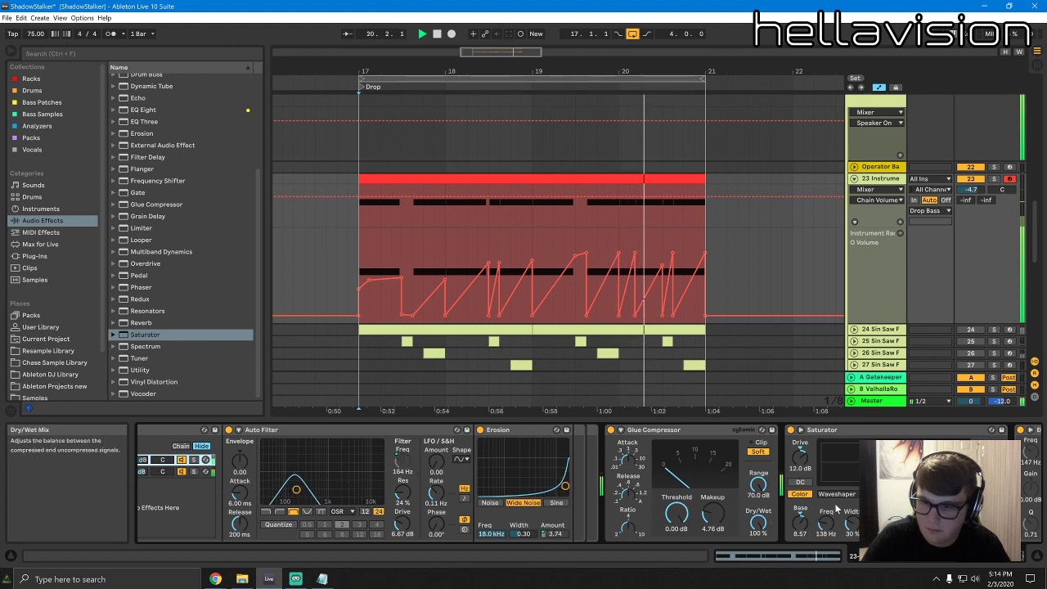
{"action": "left_click_drag", "start_coordinate": [828, 524], "coordinate": [828, 500]}
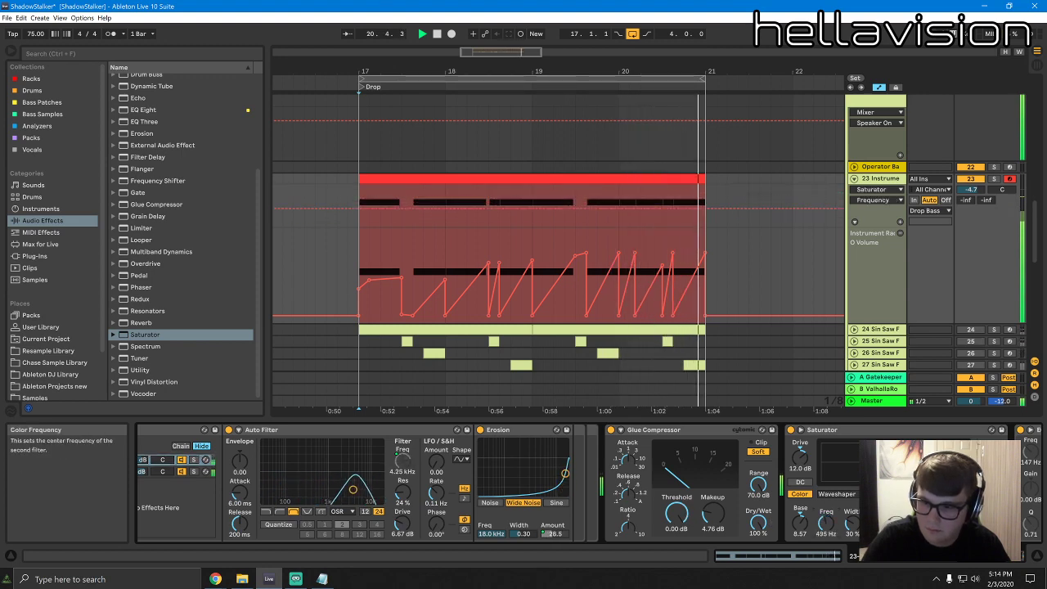
{"action": "left_click", "coordinate": [908, 461]}
{"action": "left_click", "coordinate": [836, 494]}
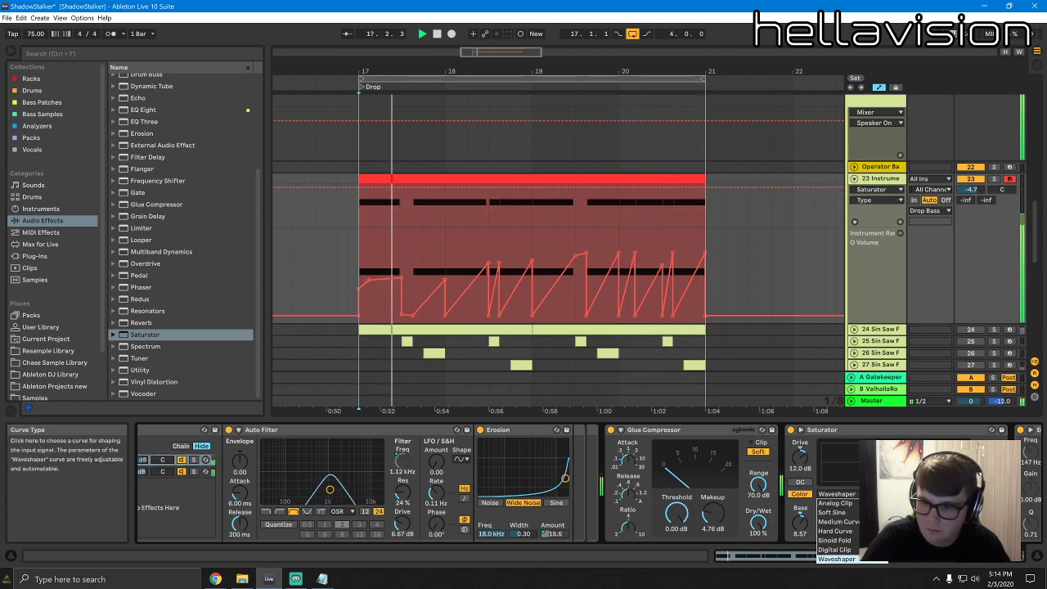
{"action": "left_click", "coordinate": [836, 541]}
{"action": "left_click_drag", "start_coordinate": [800, 453], "coordinate": [800, 438]}
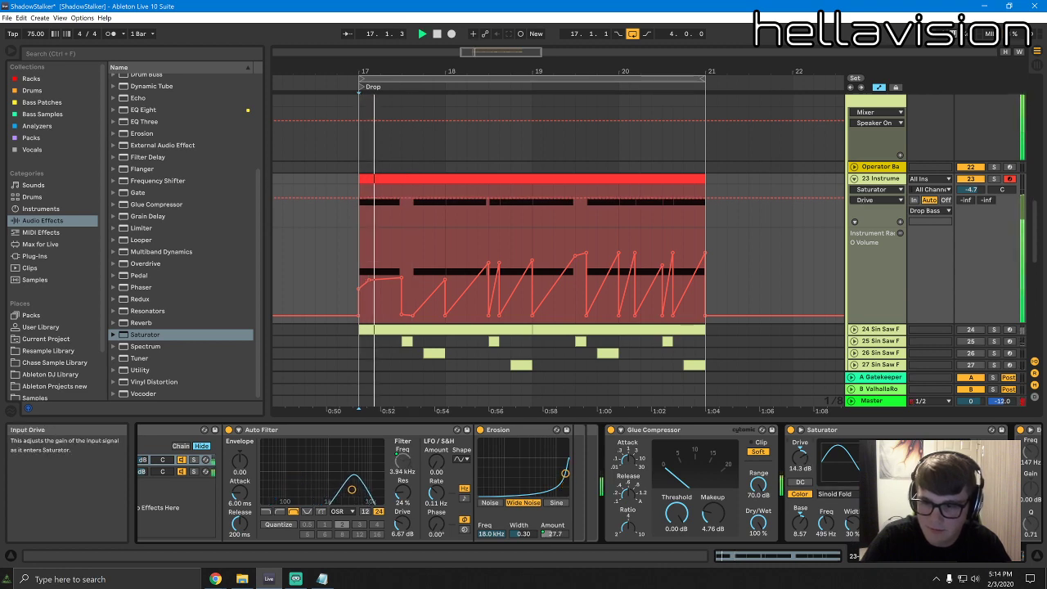
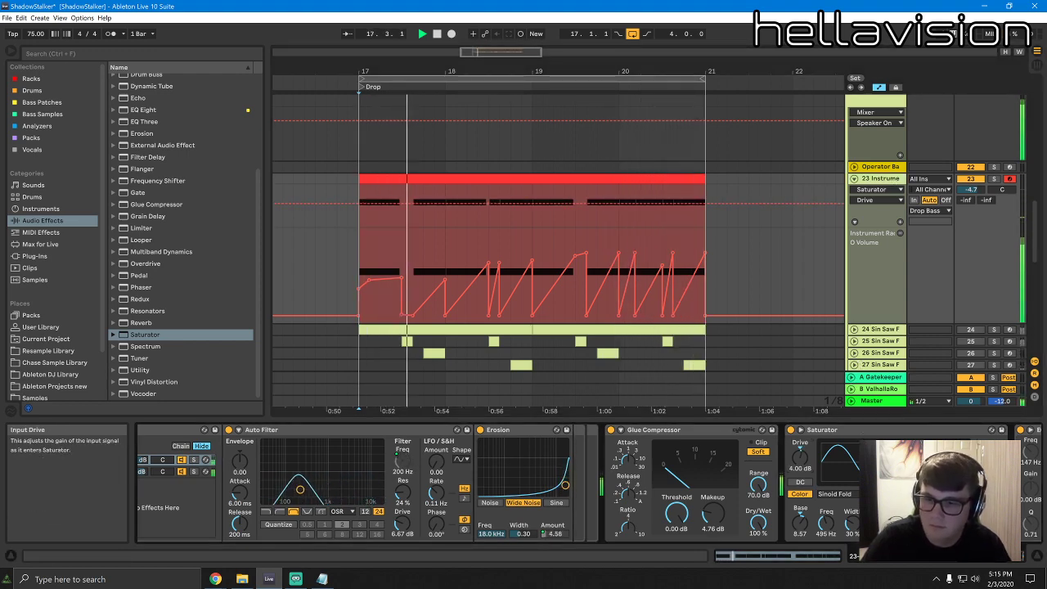
Lower track 23's volume to -5.5 dB to balance the Saturator output
{"action": "left_click", "coordinate": [752, 556]}
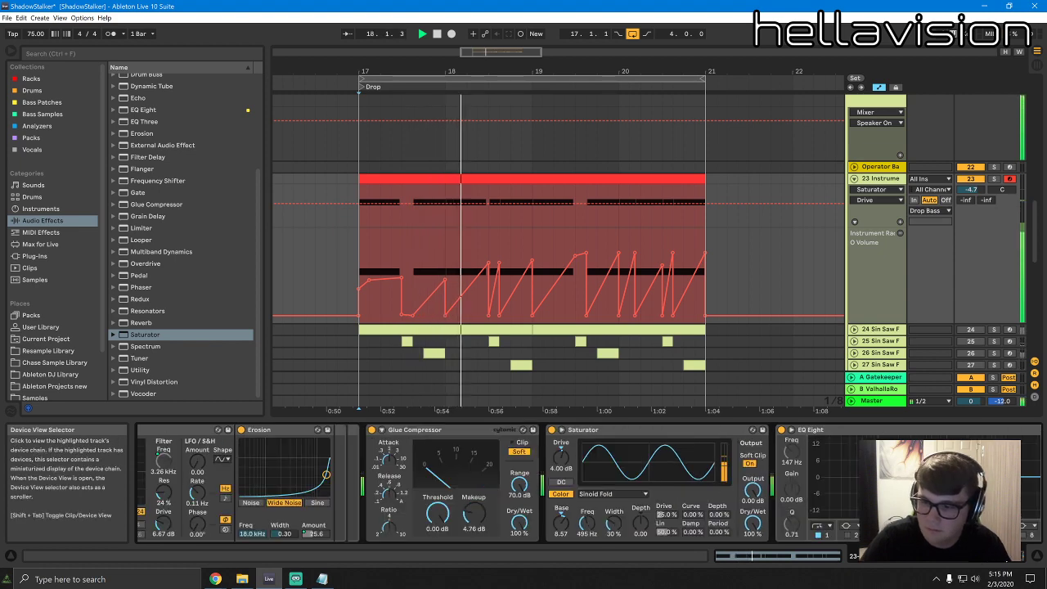
{"action": "left_click_drag", "start_coordinate": [1006, 558], "coordinate": [1017, 558]}
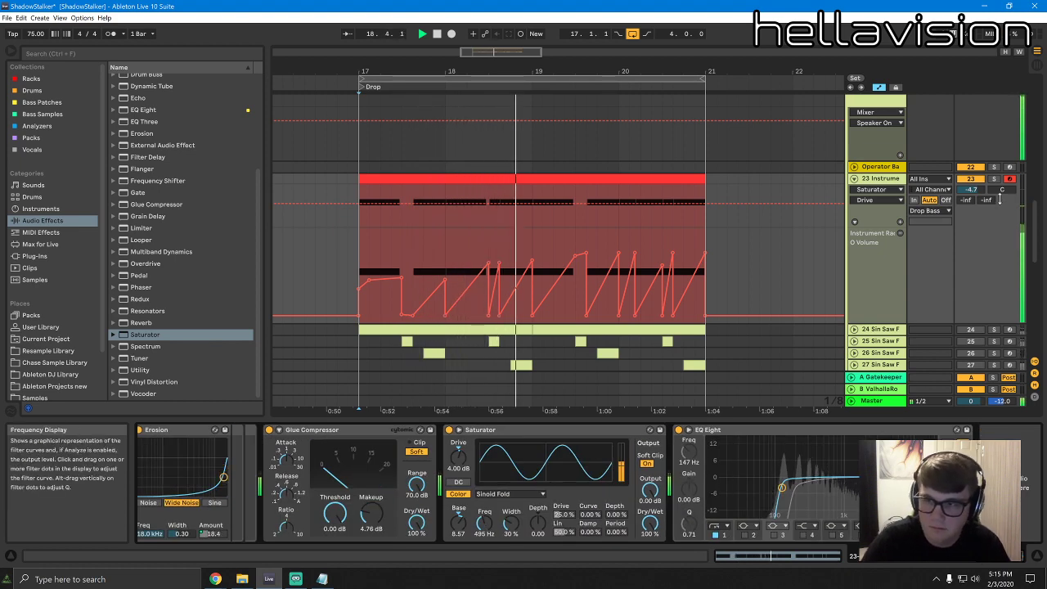
{"action": "left_click_drag", "start_coordinate": [971, 189], "coordinate": [970, 197]}
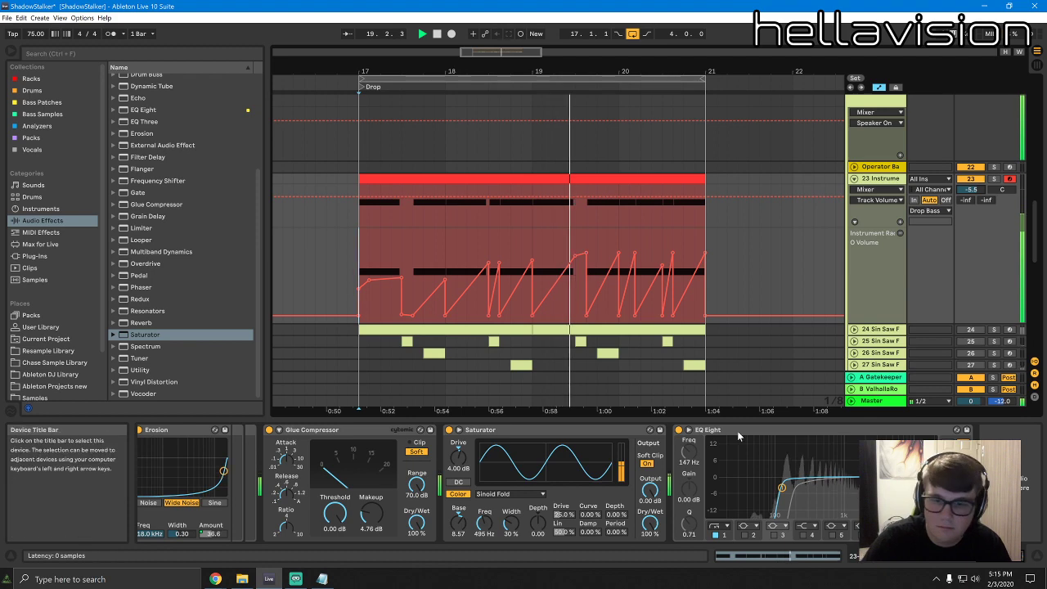
Insert the OTT_x64 plug-in between Saturator and EQ Eight on track 23
{"action": "left_click", "coordinate": [35, 256]}
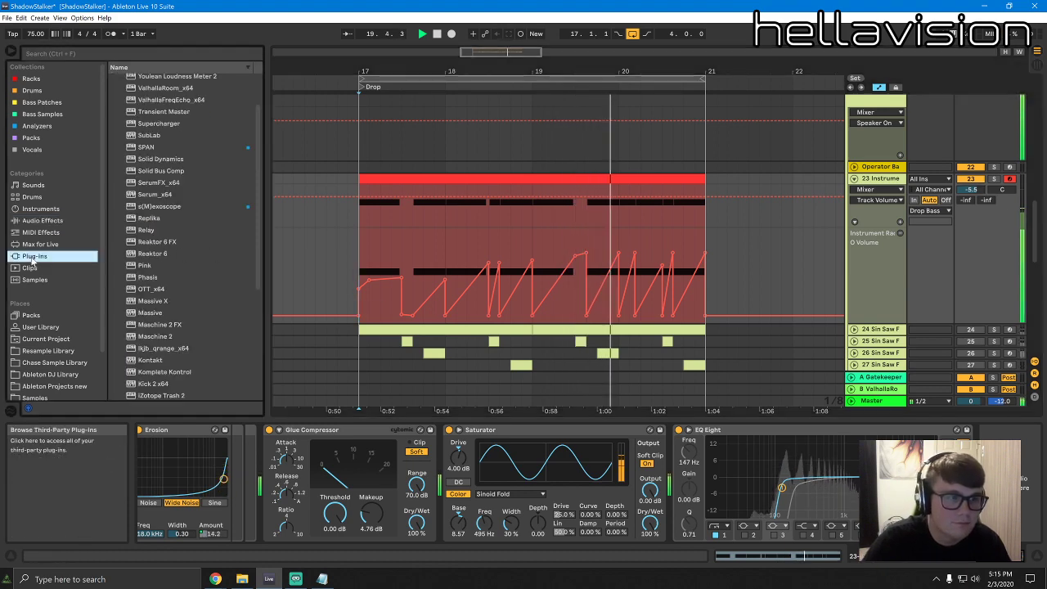
{"action": "left_click", "coordinate": [150, 289]}
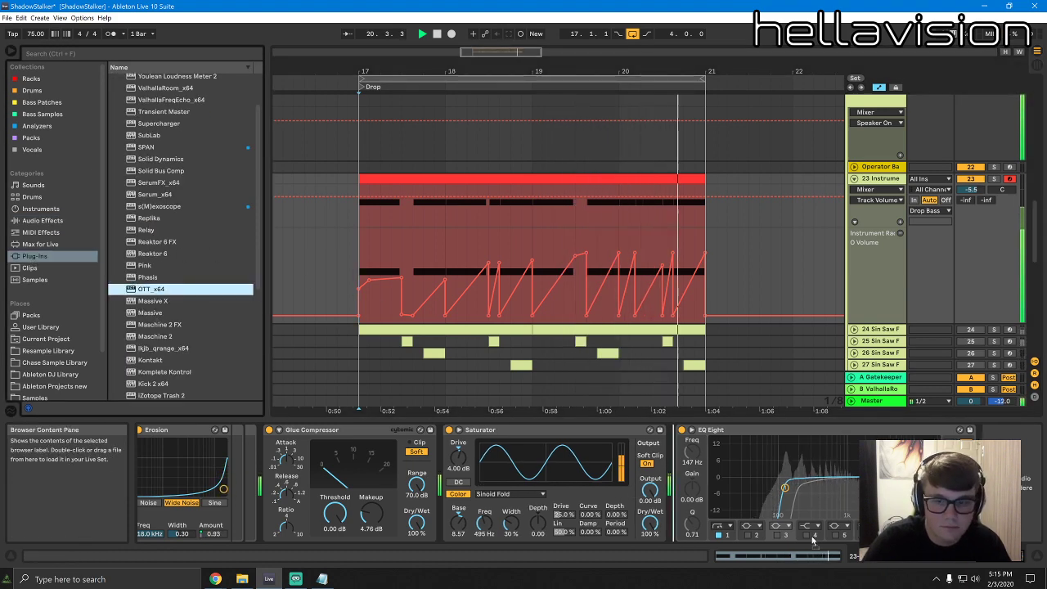
{"action": "key", "text": "Return"}
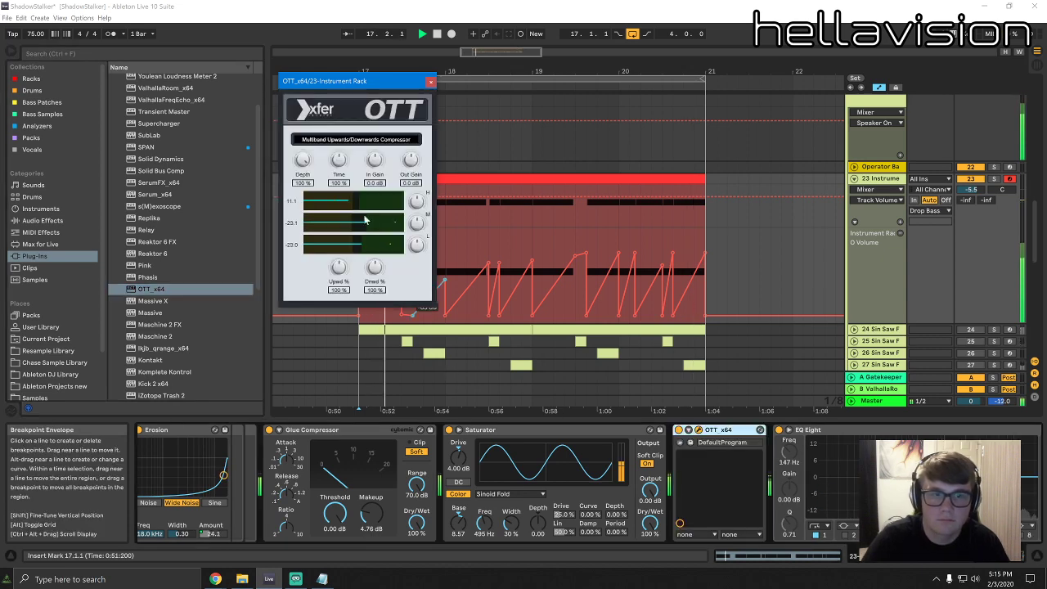
Lower OTT's Depth to about 18 %, comparing the looped bass with the plug-in switched off and on
{"action": "left_click_drag", "start_coordinate": [304, 168], "coordinate": [297, 231]}
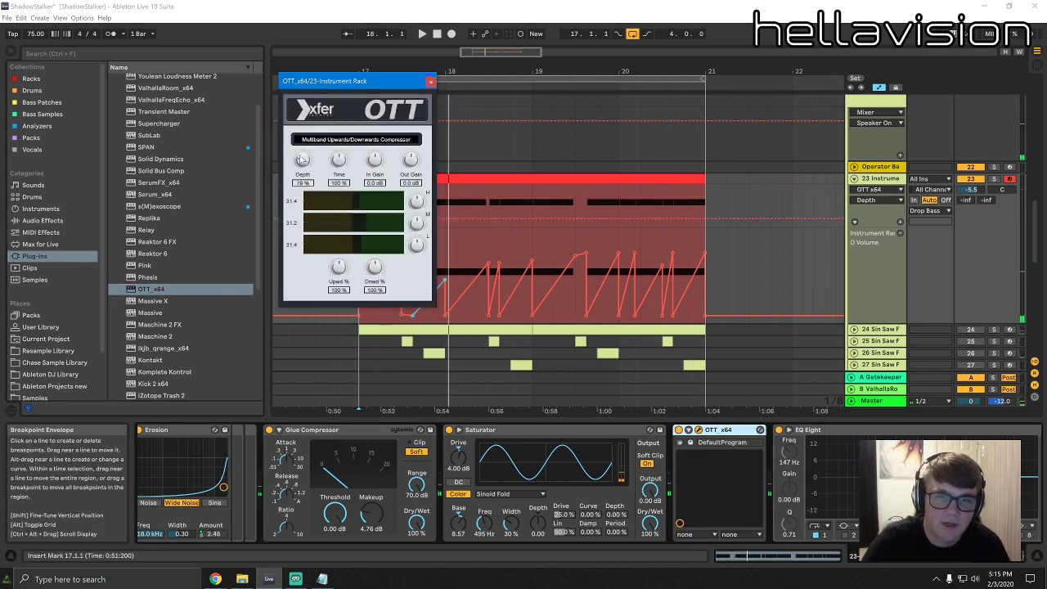
{"action": "left_click_drag", "start_coordinate": [355, 89], "coordinate": [725, 194]}
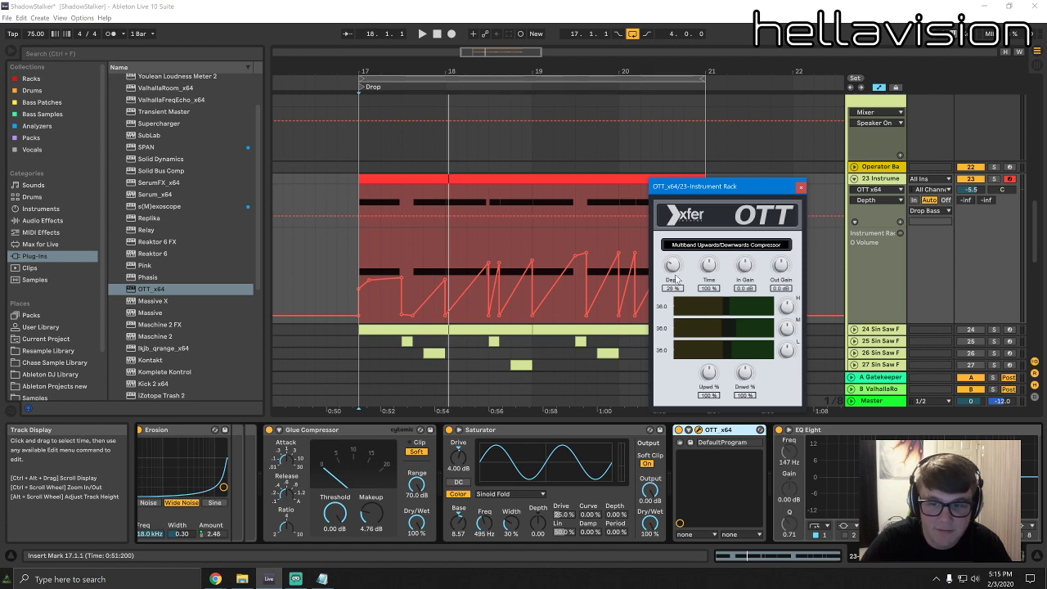
{"action": "key", "text": "space"}
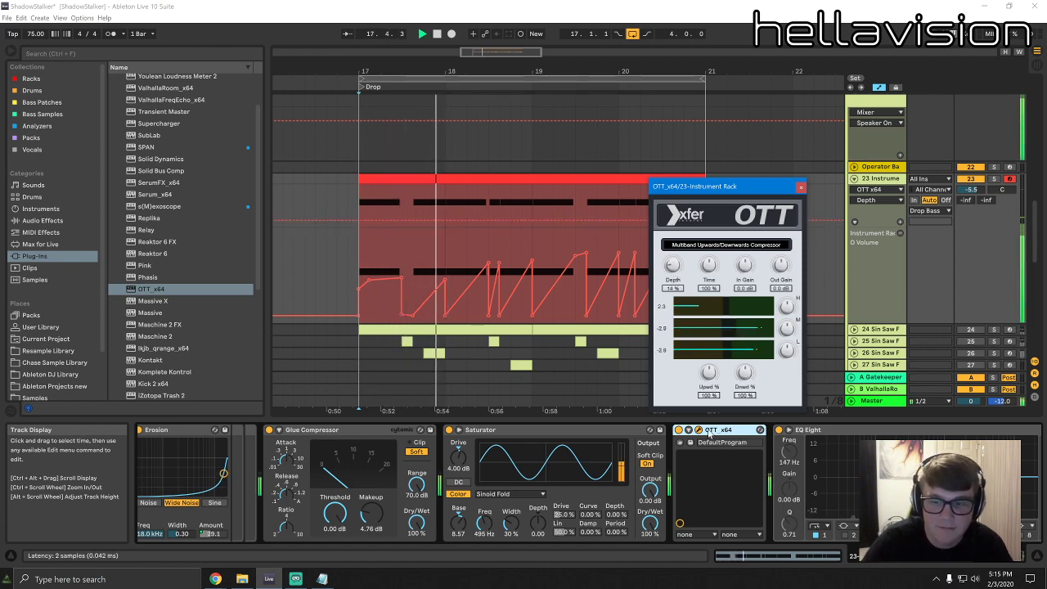
{"action": "left_click", "coordinate": [681, 432]}
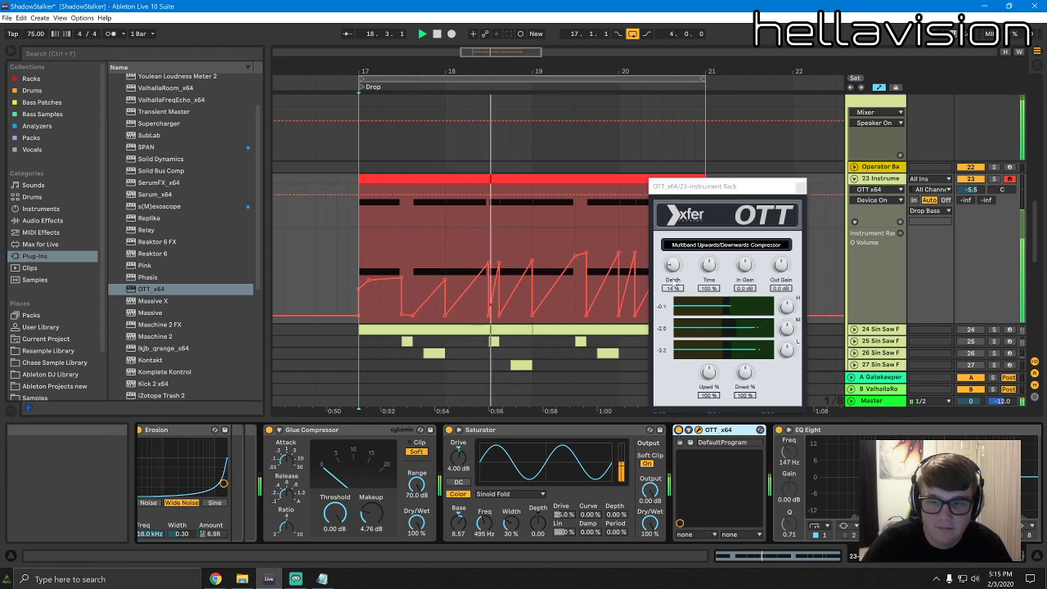
{"action": "left_click", "coordinate": [674, 262]}
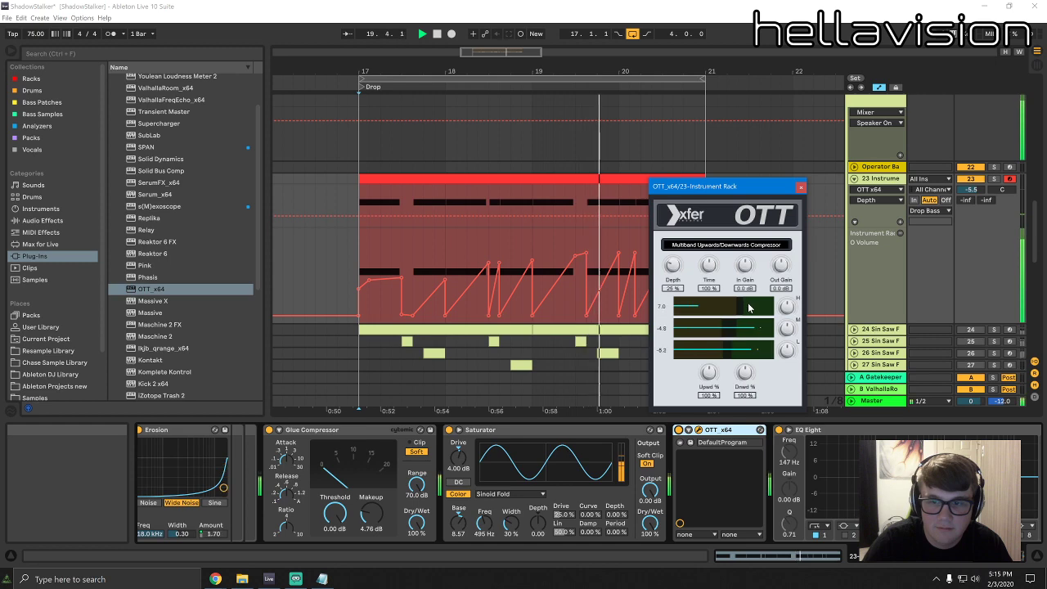
{"action": "left_click", "coordinate": [801, 189]}
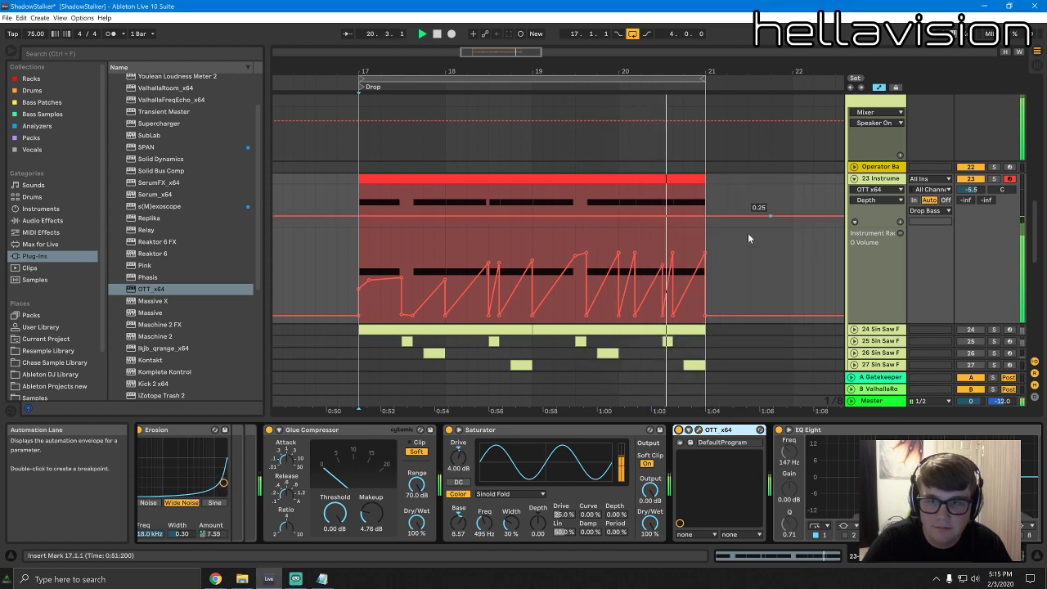
{"action": "left_click", "coordinate": [697, 431]}
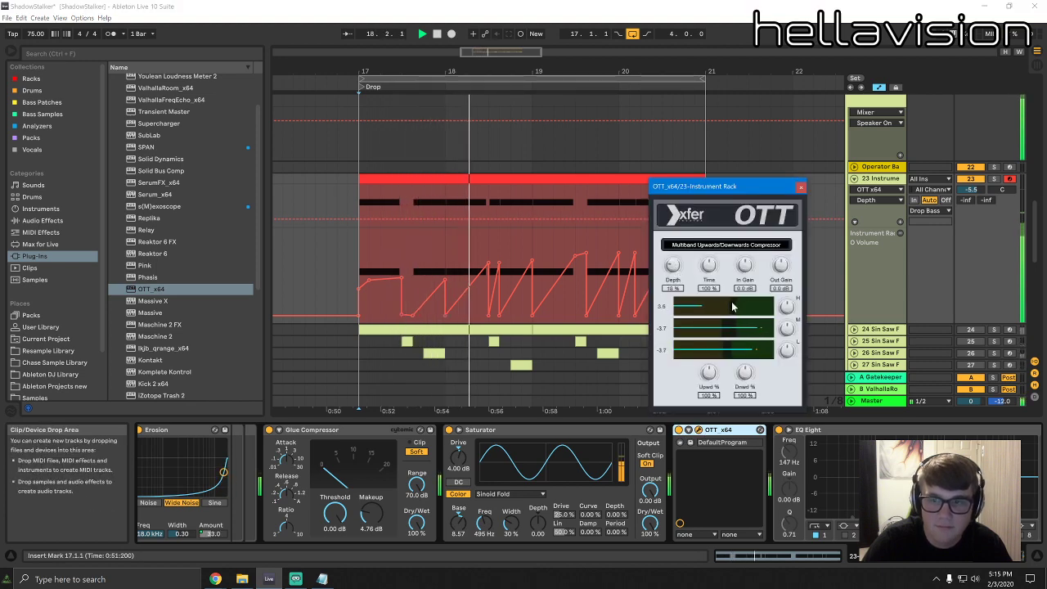
{"action": "left_click", "coordinate": [801, 188]}
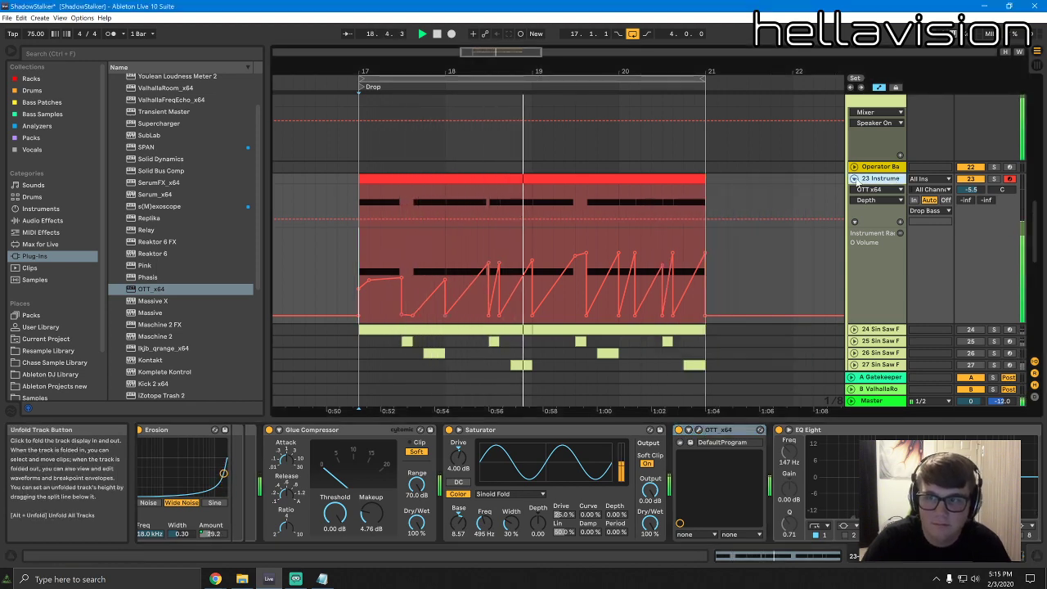
{"action": "left_click", "coordinate": [873, 180]}
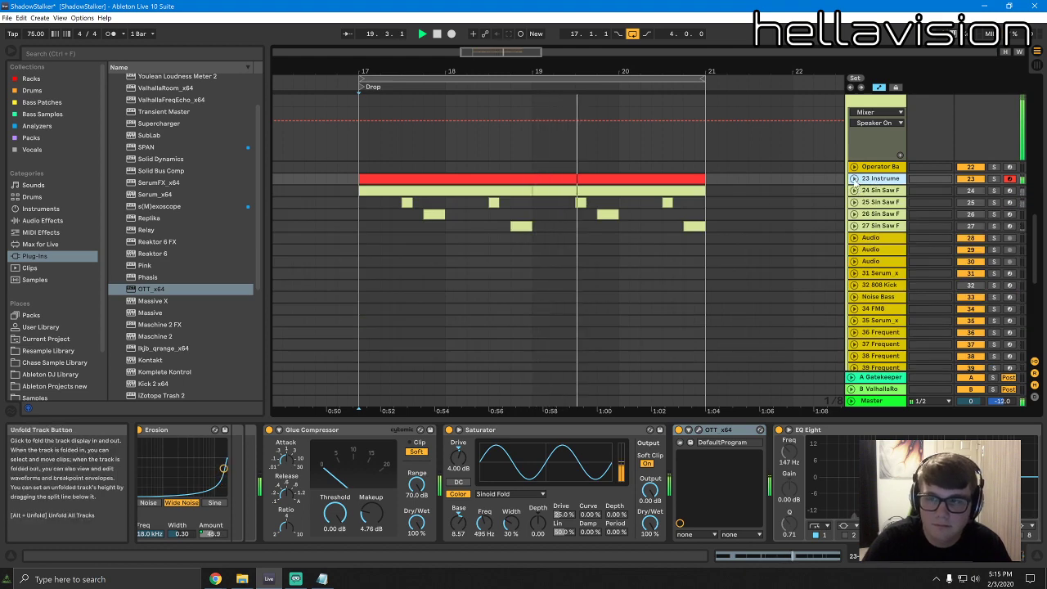
{"action": "left_click", "coordinate": [854, 178]}
{"action": "mouse_move", "coordinate": [997, 558]}
{"action": "left_mouse_down"}
{"action": "mouse_move", "coordinate": [960, 557]}
{"action": "mouse_move", "coordinate": [1004, 556]}
{"action": "left_mouse_up"}
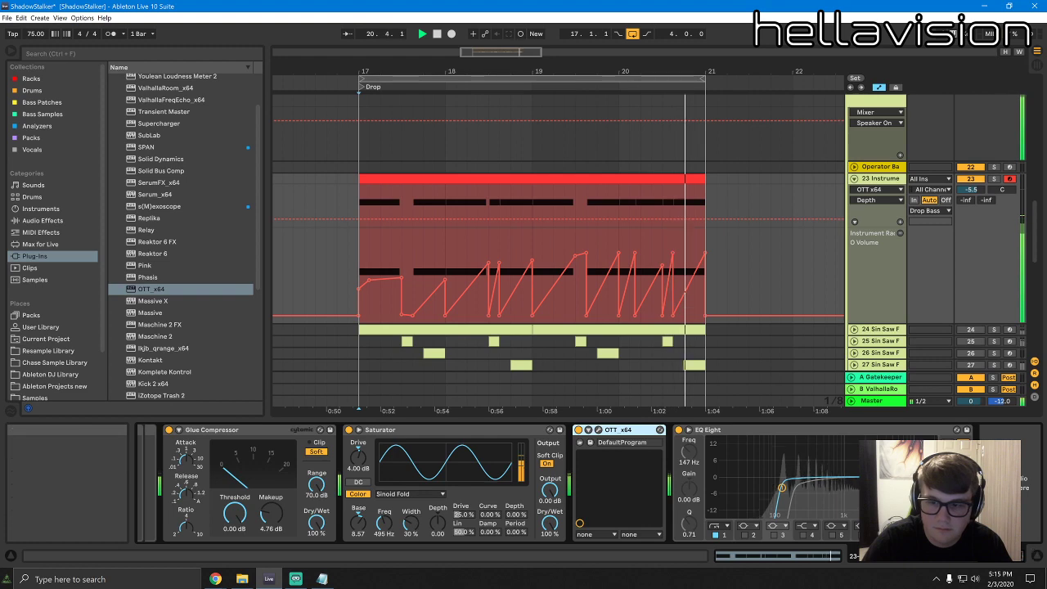
Stop playback, search the plug-ins for "wider" and insert Infected Mushroom's Wider between OTT and EQ Eight
{"action": "key", "text": "space"}
{"action": "left_click", "coordinate": [75, 58]}
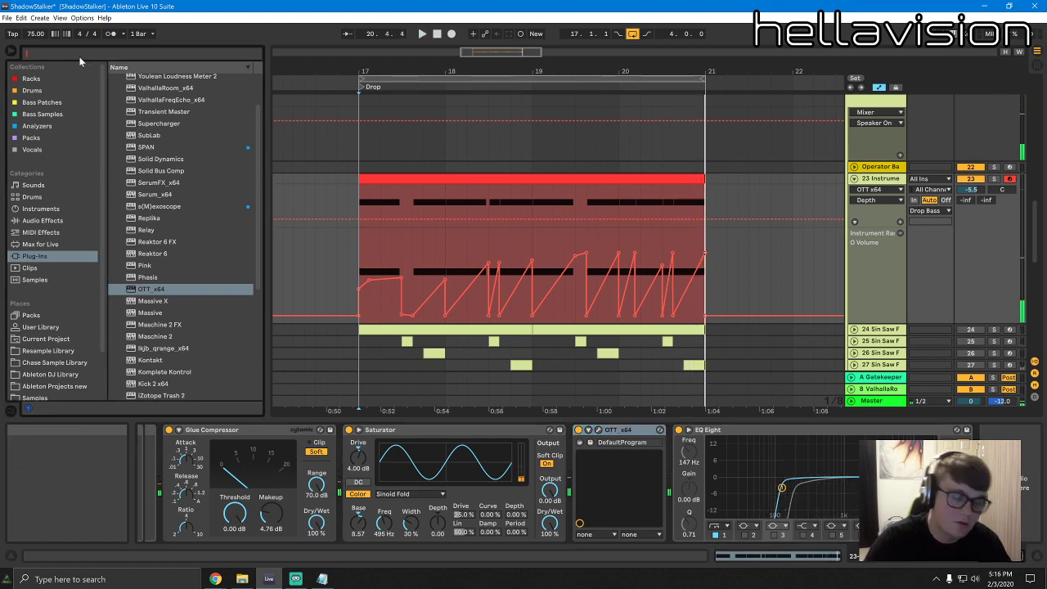
{"action": "type", "text": "wider"}
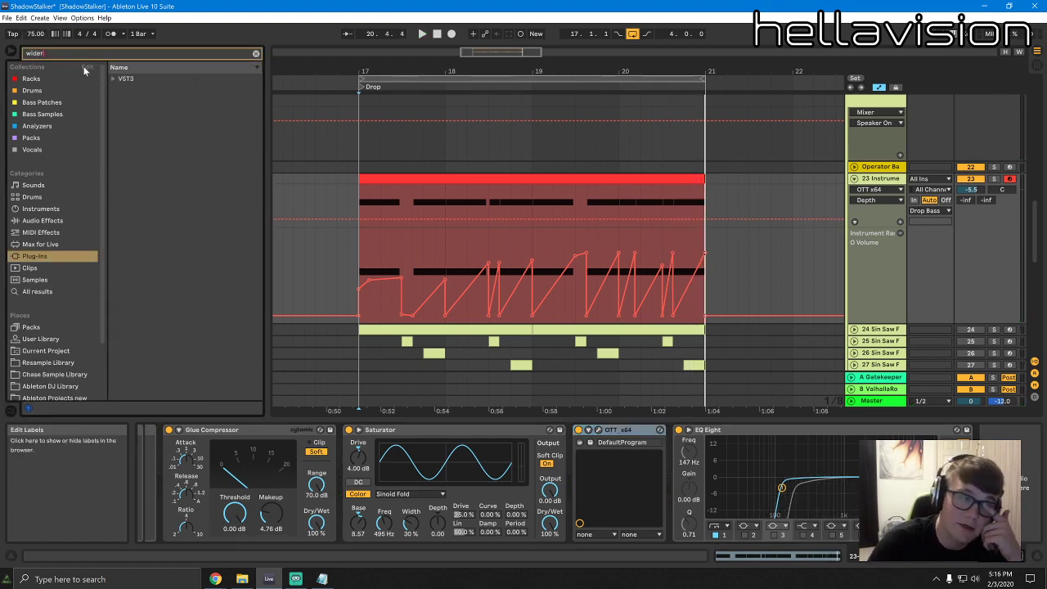
{"action": "left_click", "coordinate": [113, 80]}
{"action": "left_click", "coordinate": [121, 90]}
{"action": "left_click", "coordinate": [155, 101]}
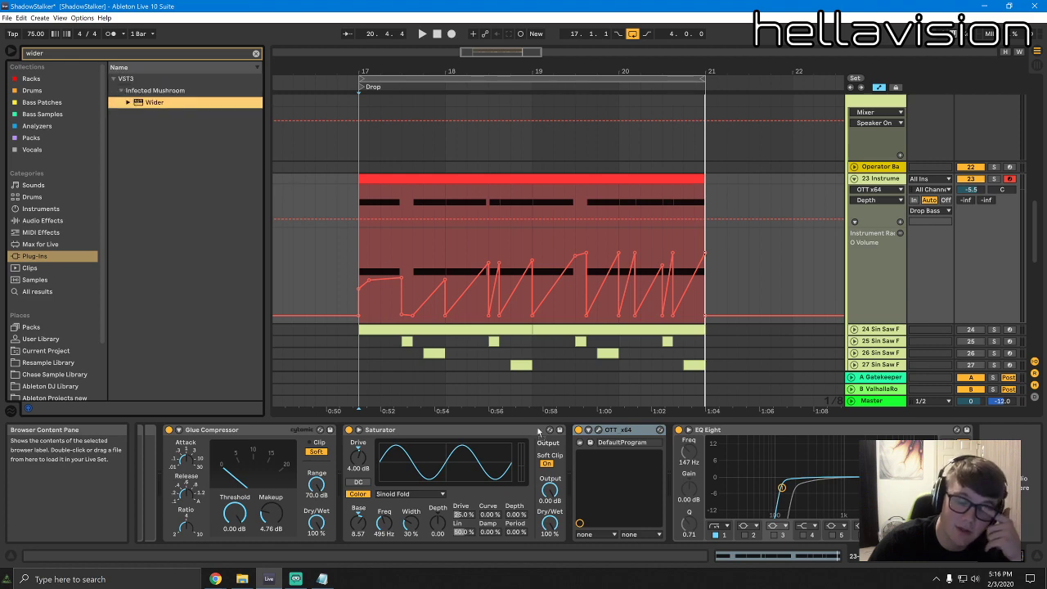
{"action": "left_click_drag", "start_coordinate": [618, 483], "coordinate": [620, 484]}
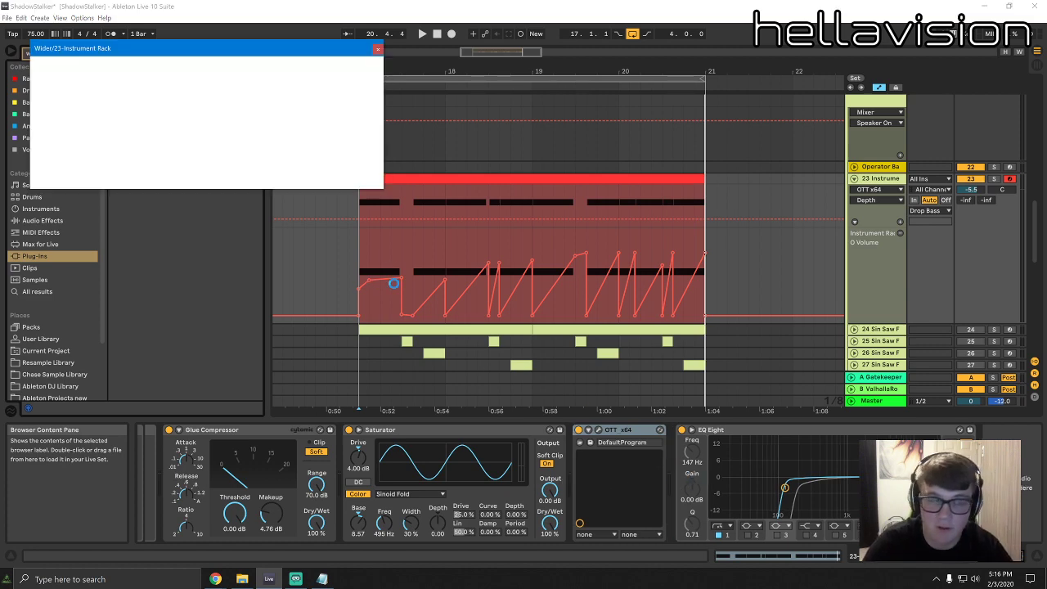
Set Wider's amount to 31% while auditioning the drop, stop playback and move the plug-in window over the arrangement
{"action": "key", "text": "space"}
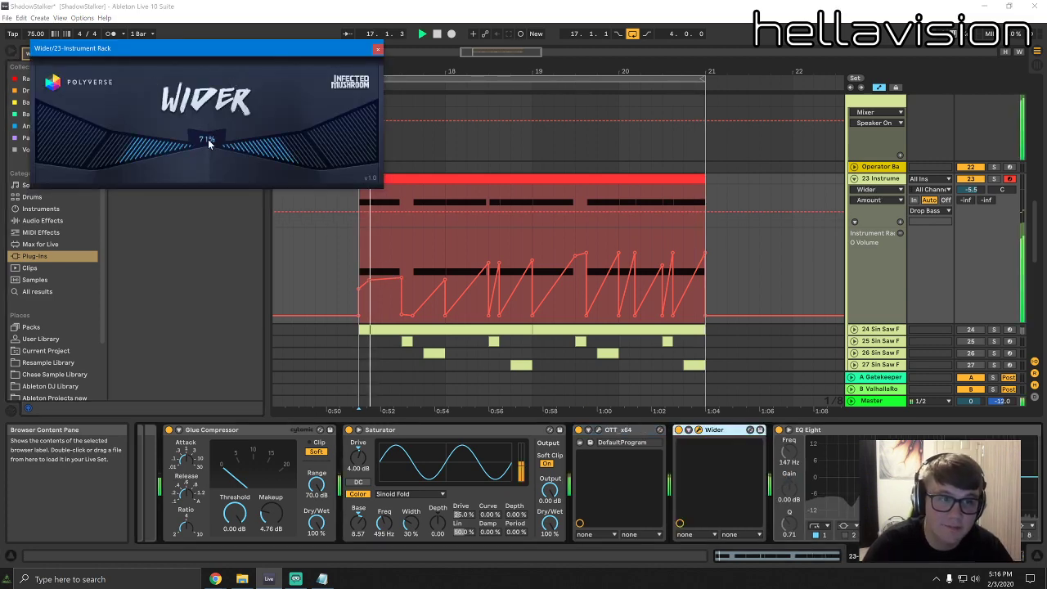
{"action": "mouse_move", "coordinate": [208, 139]}
{"action": "left_mouse_down"}
{"action": "mouse_move", "coordinate": [212, 166]}
{"action": "mouse_move", "coordinate": [206, 140]}
{"action": "left_mouse_up"}
{"action": "key", "text": "space"}
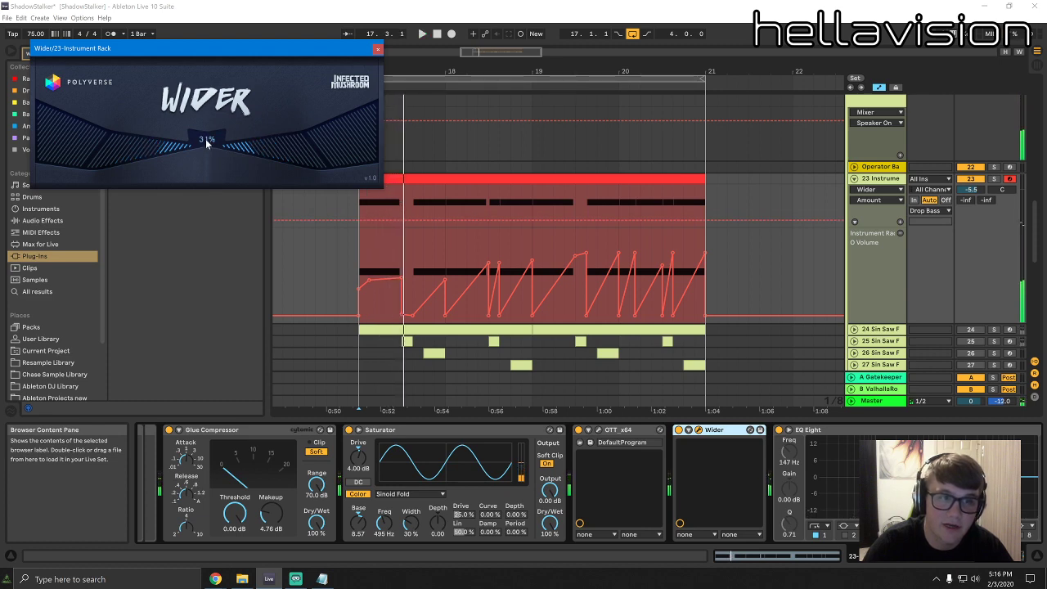
{"action": "left_click_drag", "start_coordinate": [249, 53], "coordinate": [418, 132]}
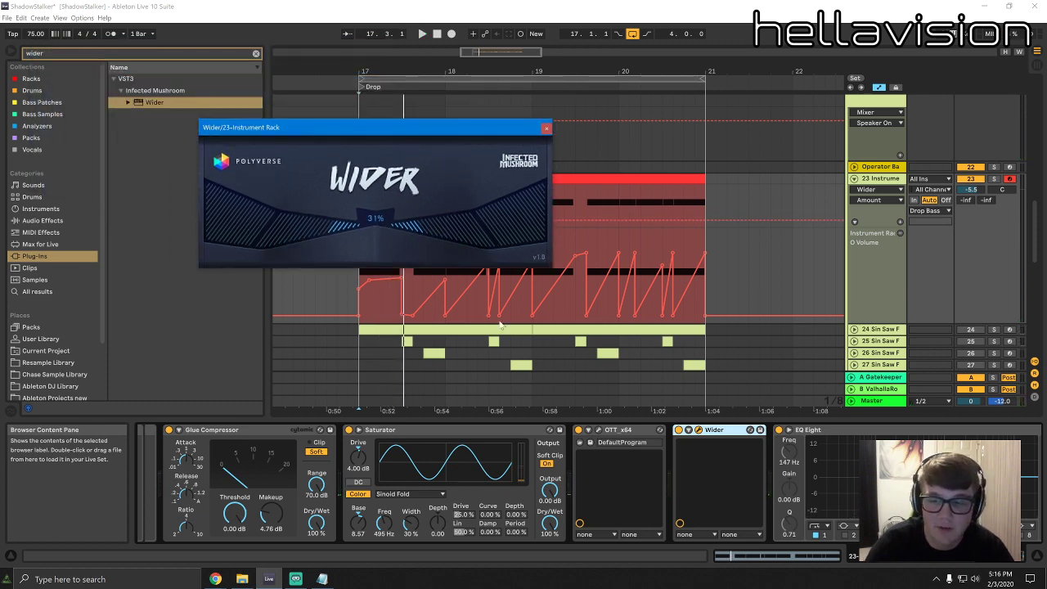
{"action": "left_click", "coordinate": [981, 560]}
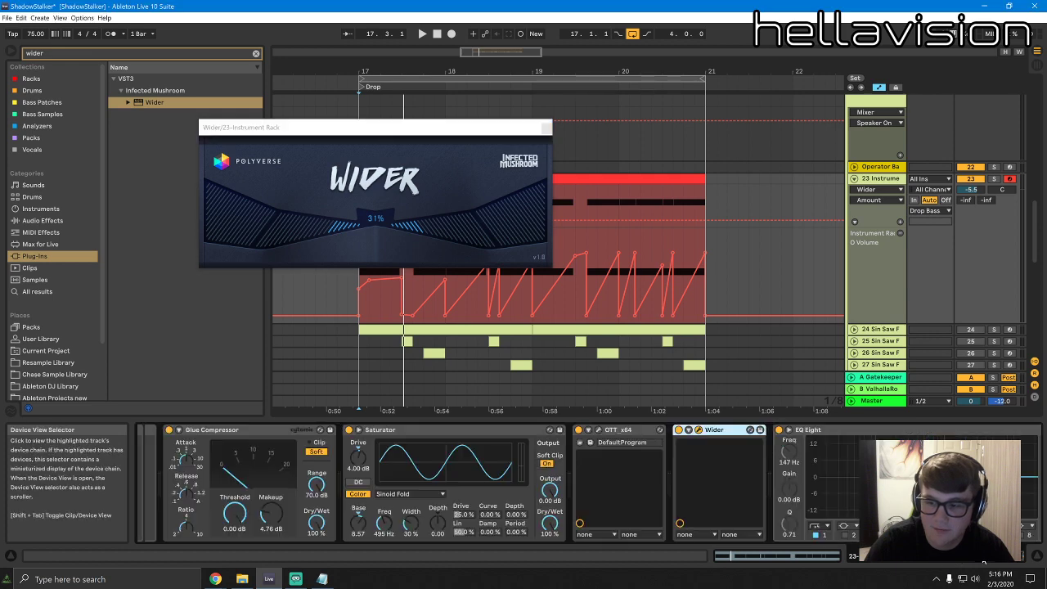
Lower Wider's amount to 20%, audition the drop and close the plug-in window
{"action": "left_click_drag", "start_coordinate": [984, 559], "coordinate": [1028, 557]}
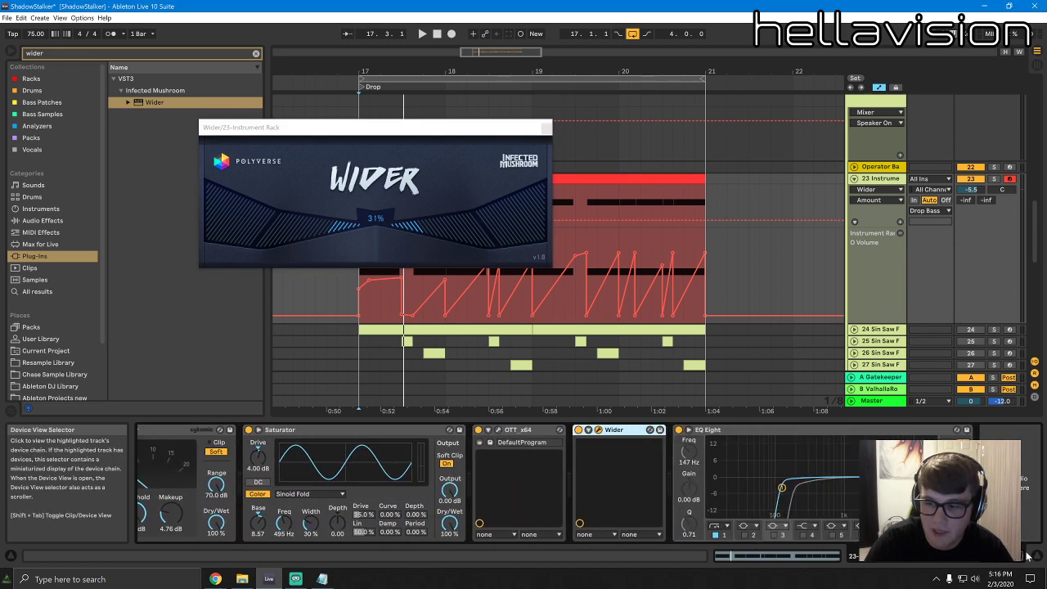
{"action": "left_click", "coordinate": [380, 216]}
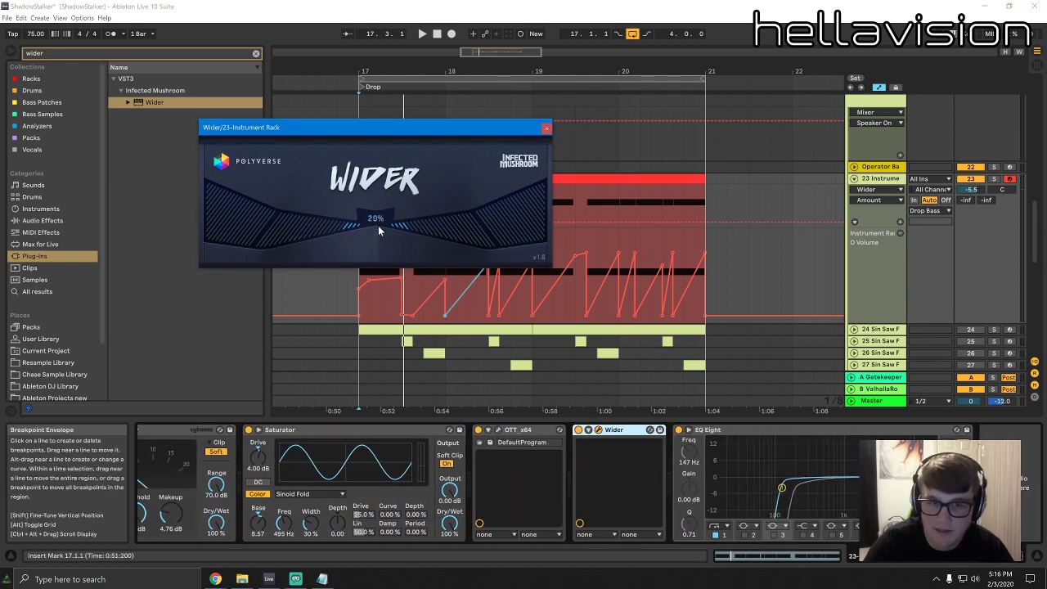
{"action": "mouse_move", "coordinate": [379, 227]}
{"action": "left_mouse_down"}
{"action": "mouse_move", "coordinate": [375, 212]}
{"action": "mouse_move", "coordinate": [387, 228]}
{"action": "left_mouse_up"}
{"action": "key", "text": "space"}
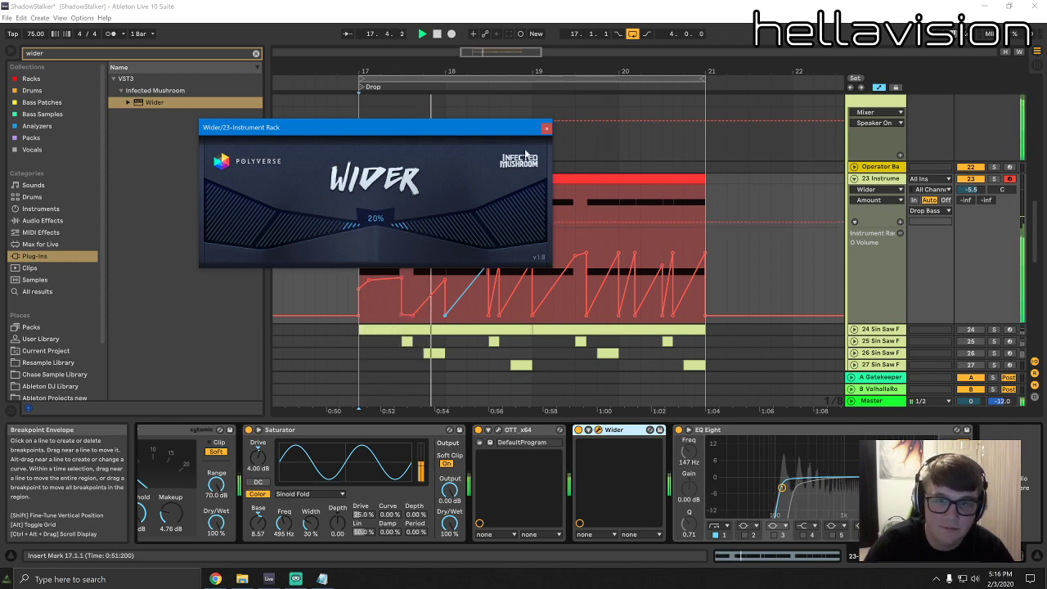
{"action": "left_click", "coordinate": [547, 128]}
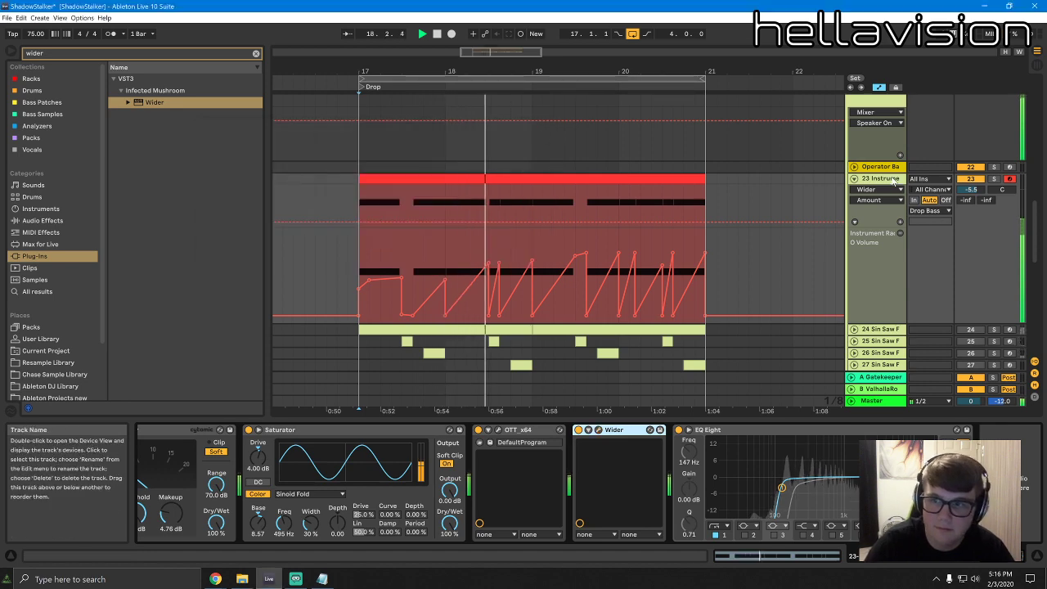
Clear the plug-in search, add ValhallaRoom_x64 after EQ Eight on track 23, stop playback and move its window clear of the clips
{"action": "left_click_drag", "start_coordinate": [1003, 557], "coordinate": [982, 560]}
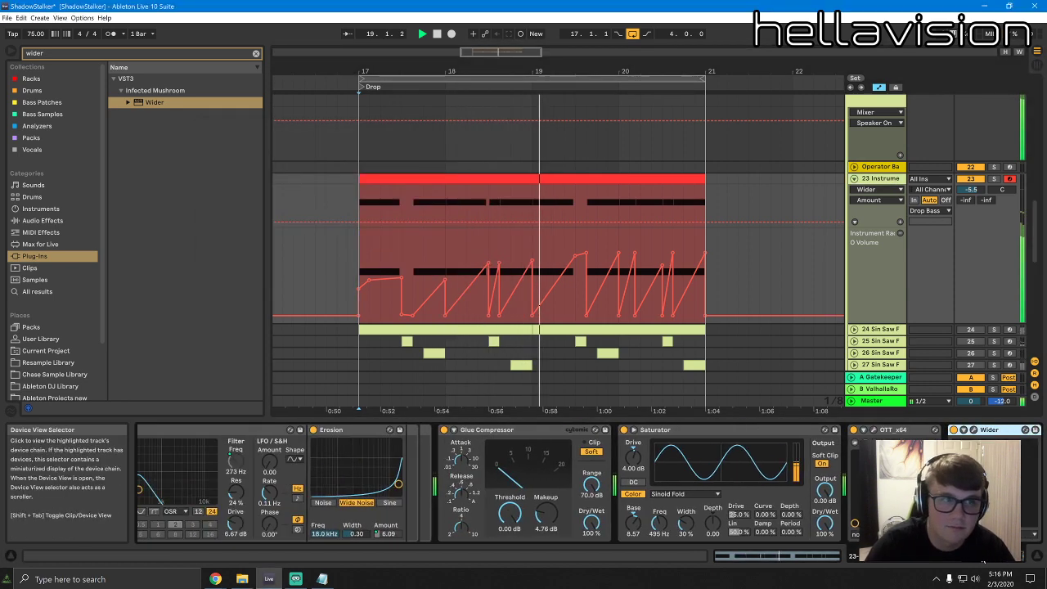
{"action": "left_click", "coordinate": [257, 54]}
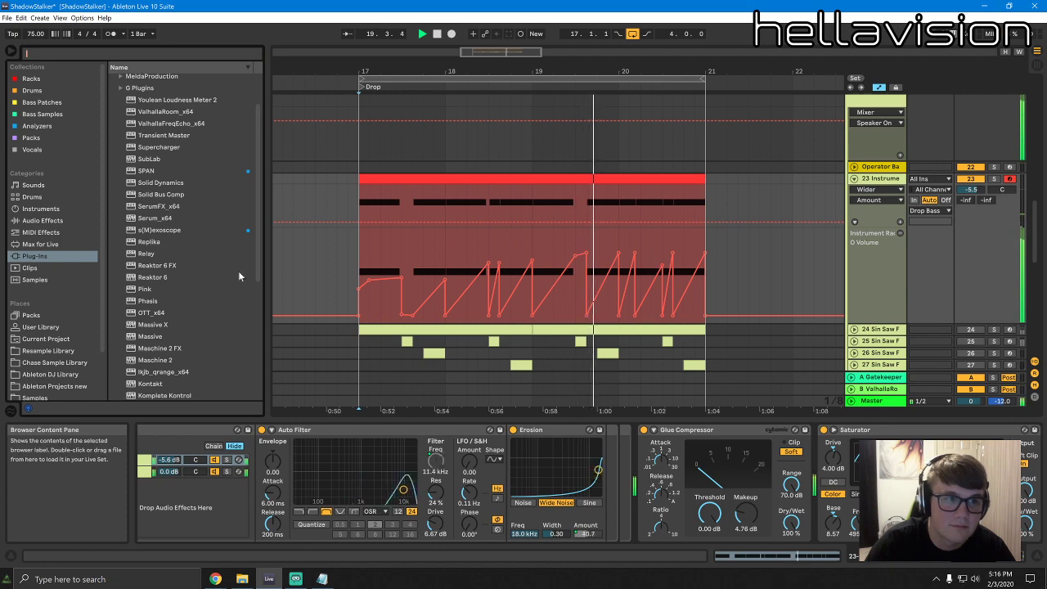
{"action": "scroll", "coordinate": [236, 229], "scroll_direction": "down", "scroll_amount": 5}
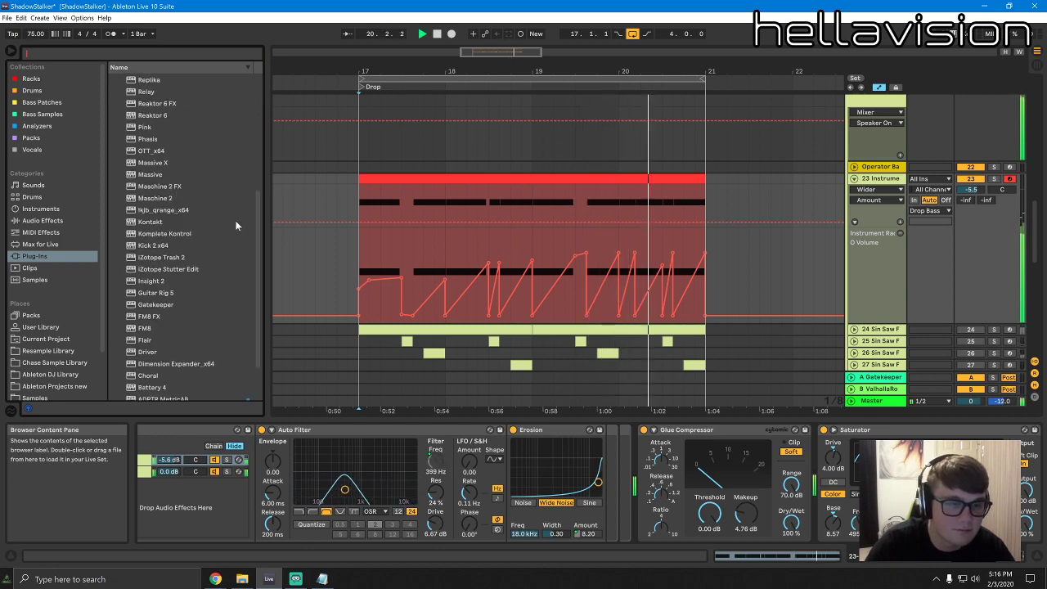
{"action": "scroll", "coordinate": [204, 245], "scroll_direction": "up", "scroll_amount": 2}
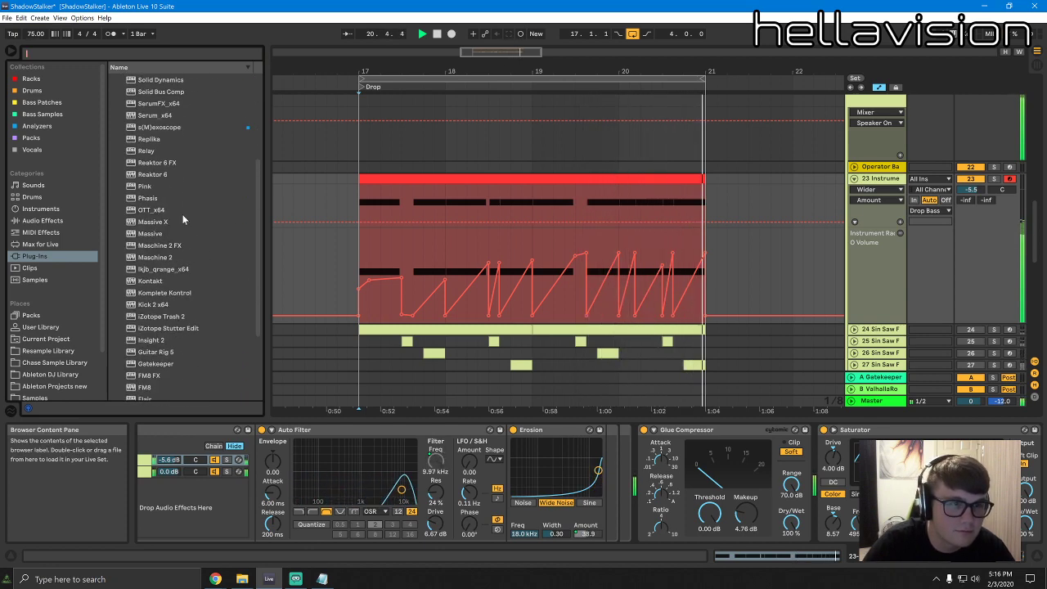
{"action": "scroll", "coordinate": [186, 213], "scroll_direction": "up", "scroll_amount": 5}
{"action": "double_click", "coordinate": [172, 157]}
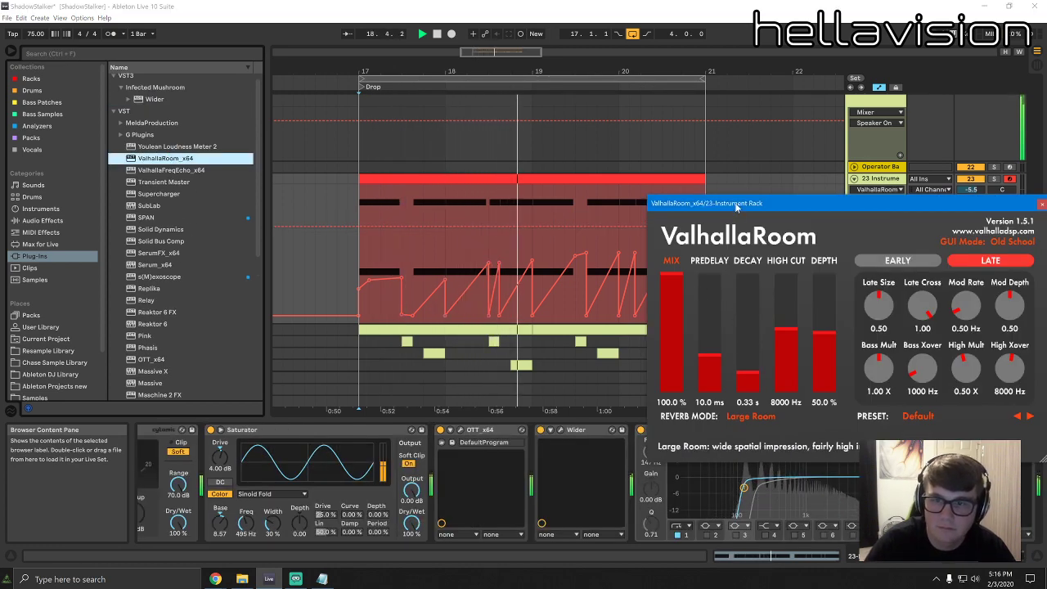
{"action": "left_click_drag", "start_coordinate": [635, 72], "coordinate": [541, 24]}
{"action": "left_click_drag", "start_coordinate": [949, 197], "coordinate": [462, 174]}
{"action": "key", "text": "space"}
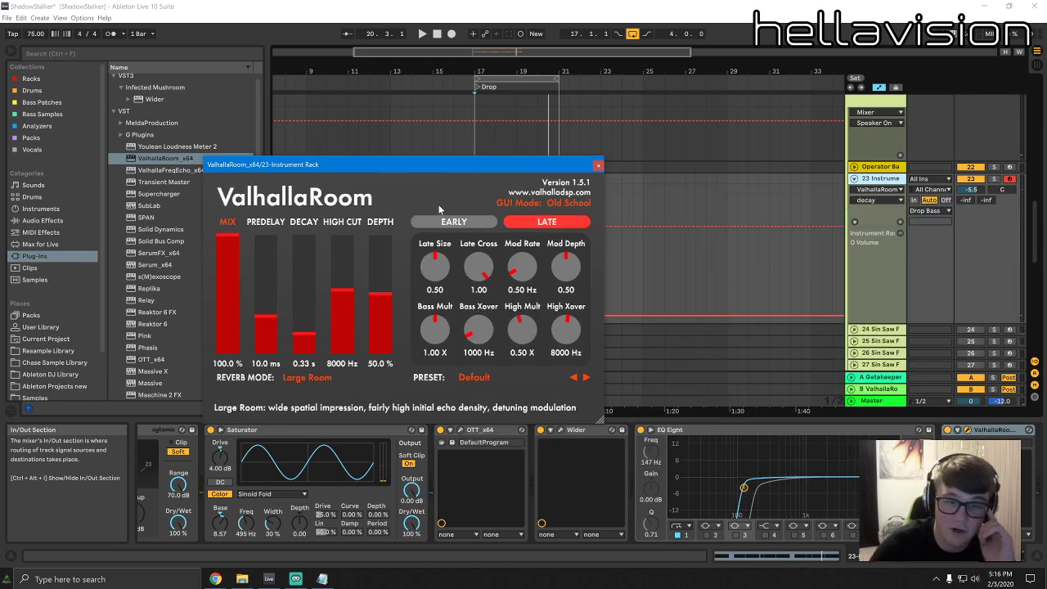
{"action": "left_click_drag", "start_coordinate": [575, 164], "coordinate": [434, 91]}
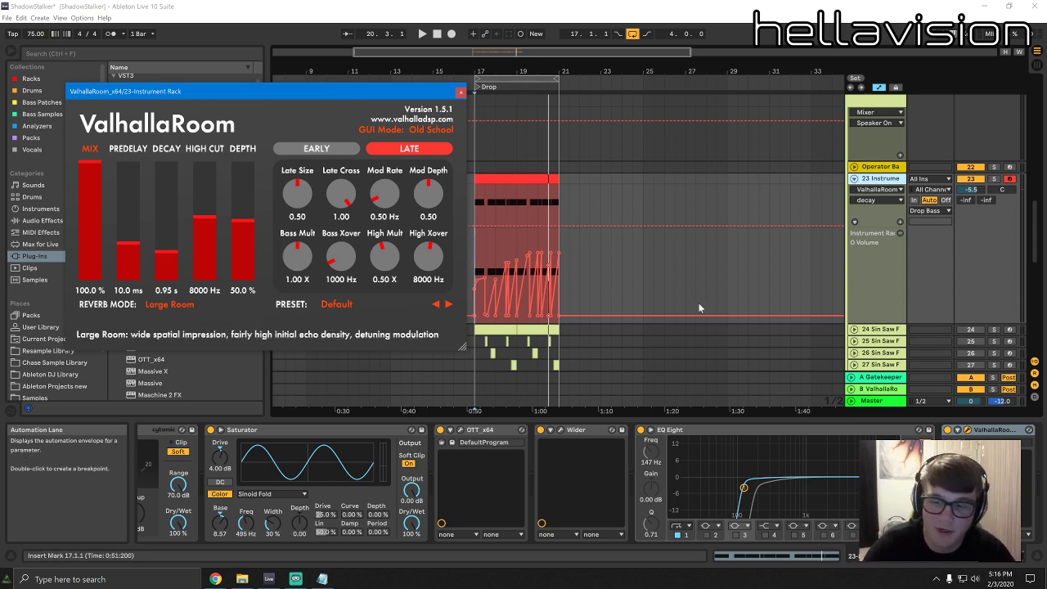
Set ValhallaRoom's mix to 9.2% and decay to 0.14 s while auditioning the drop
{"action": "left_click_drag", "start_coordinate": [91, 168], "coordinate": [91, 273]}
{"action": "key", "text": "space"}
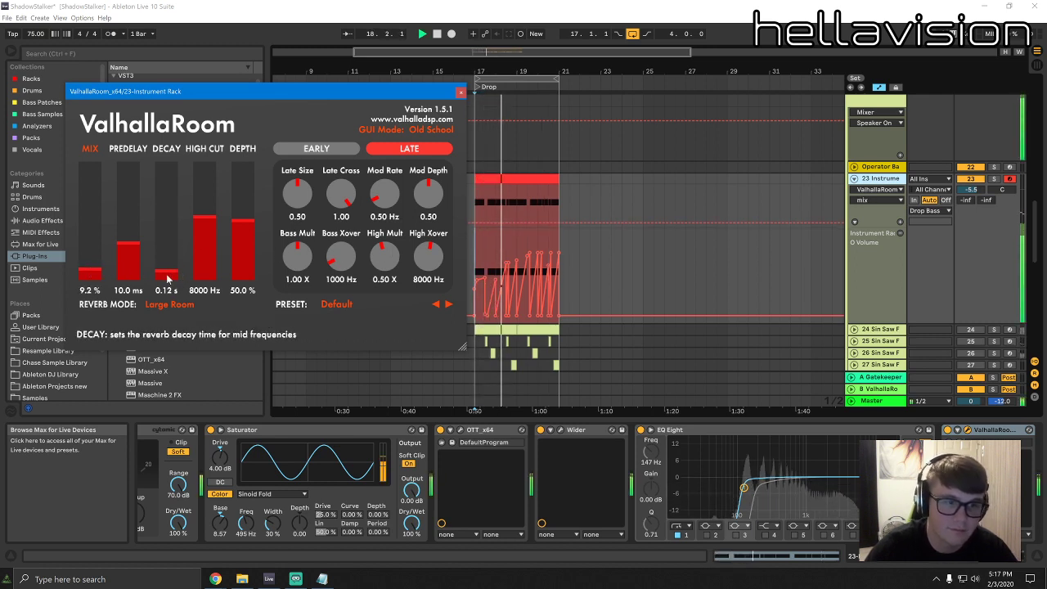
{"action": "left_click_drag", "start_coordinate": [166, 270], "coordinate": [167, 268]}
{"action": "key", "text": "space"}
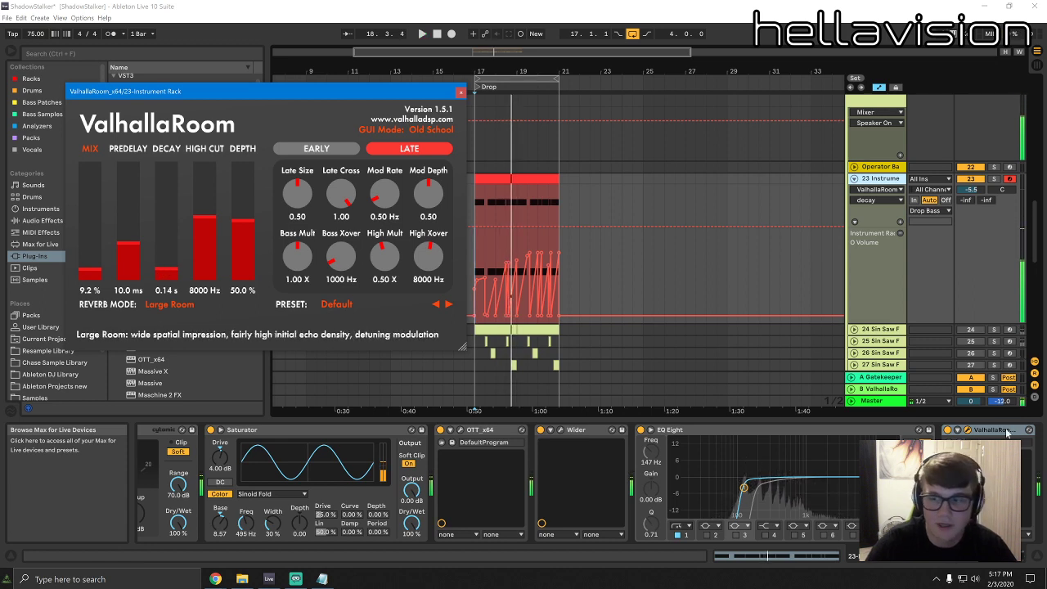
Group ValhallaRoom into an Audio Effect Rack with its chain list shown, and set the reverb's mix to 100%
{"action": "left_click", "coordinate": [995, 430]}
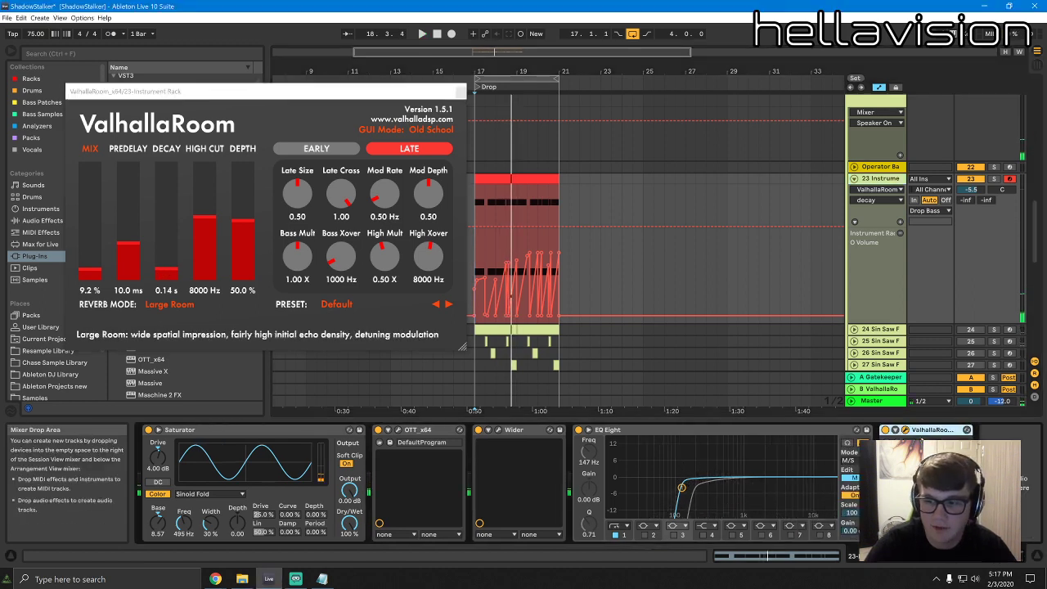
{"action": "left_click", "coordinate": [905, 431]}
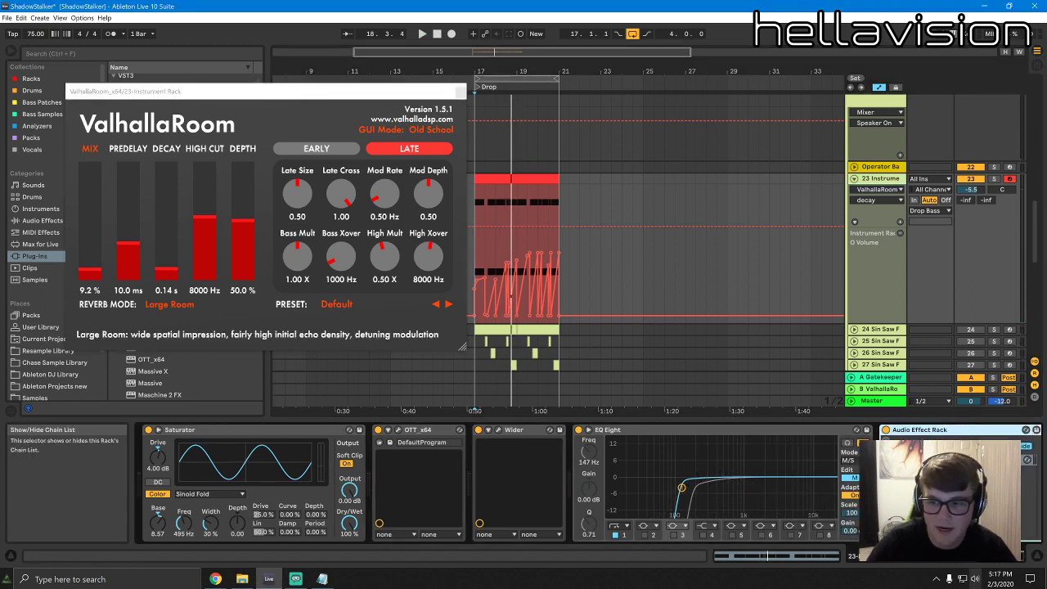
{"action": "mouse_move", "coordinate": [992, 556]}
{"action": "left_mouse_down"}
{"action": "mouse_move", "coordinate": [949, 556]}
{"action": "mouse_move", "coordinate": [1005, 556]}
{"action": "left_mouse_up"}
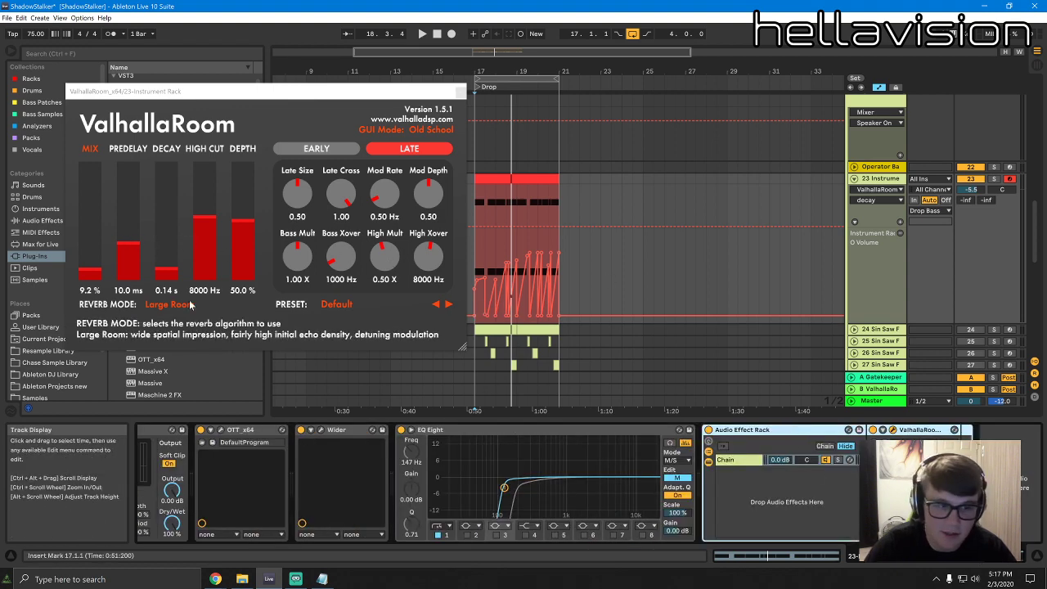
{"action": "left_click_drag", "start_coordinate": [90, 261], "coordinate": [90, 160]}
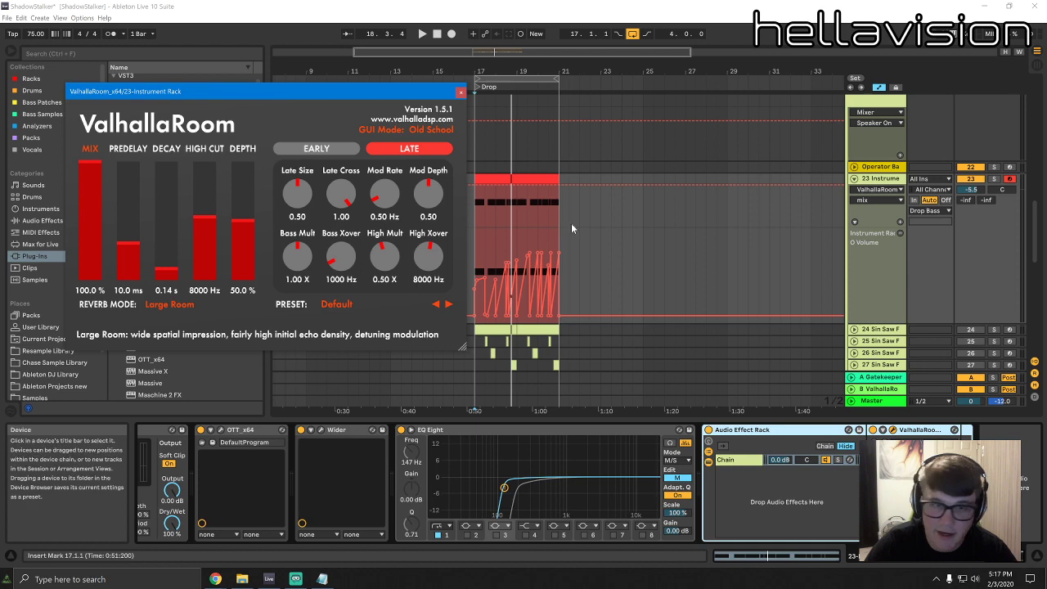
{"action": "left_click", "coordinate": [462, 95]}
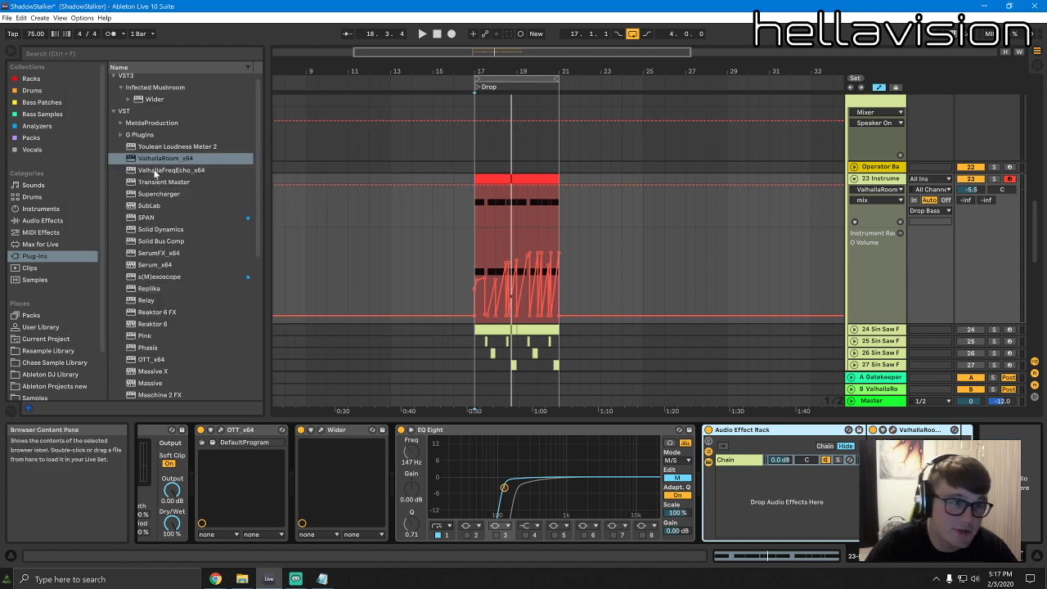
Insert an EQ Eight before ValhallaRoom inside the rack, with a low cut at 124 Hz and Q 0.53
{"action": "left_click", "coordinate": [47, 221]}
{"action": "scroll", "coordinate": [167, 282], "scroll_direction": "up", "scroll_amount": 5}
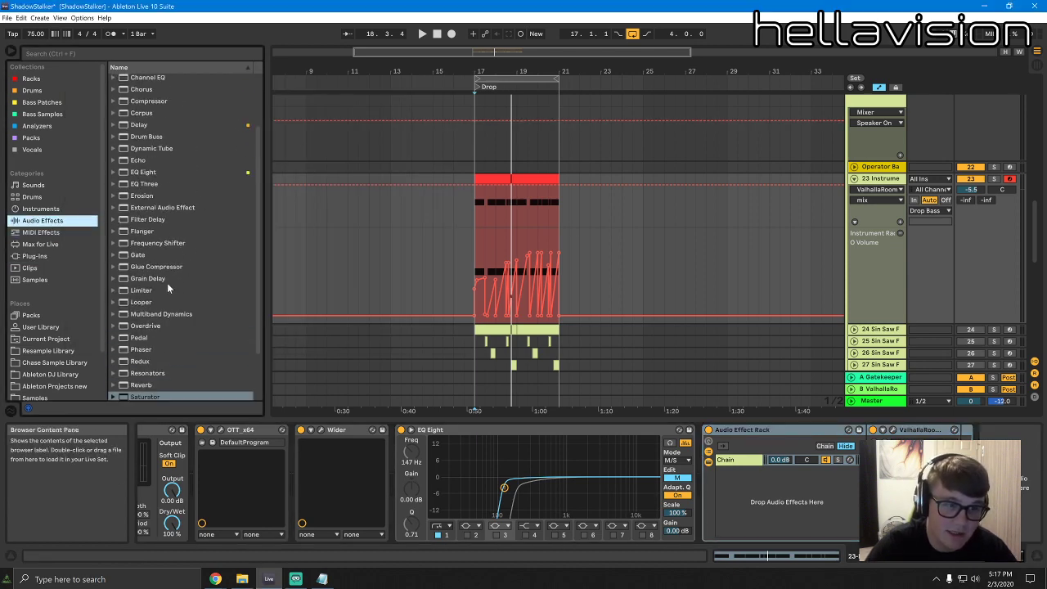
{"action": "left_click", "coordinate": [144, 244]}
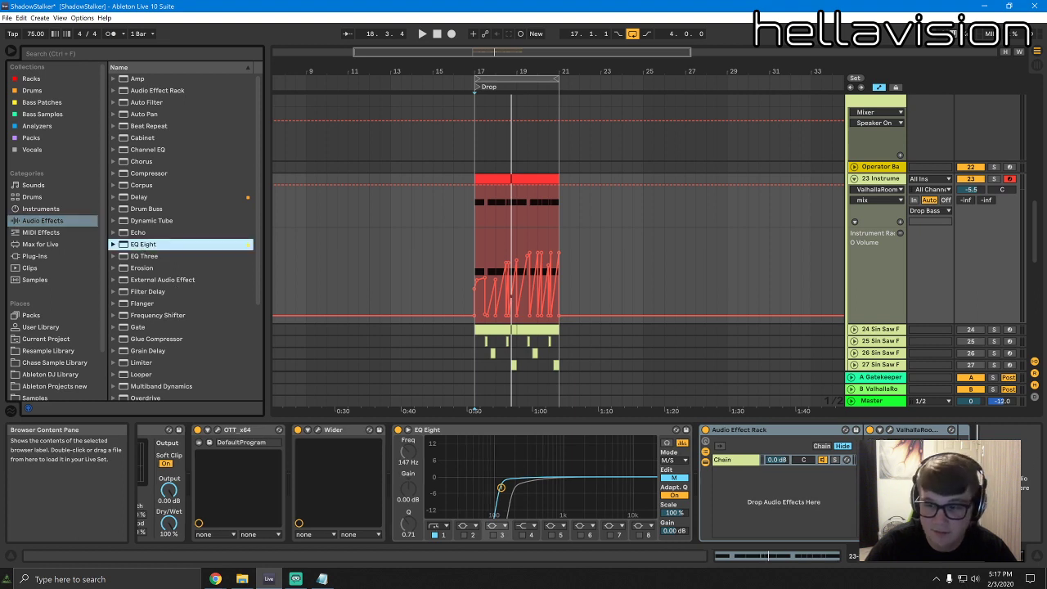
{"action": "double_click", "coordinate": [144, 245]}
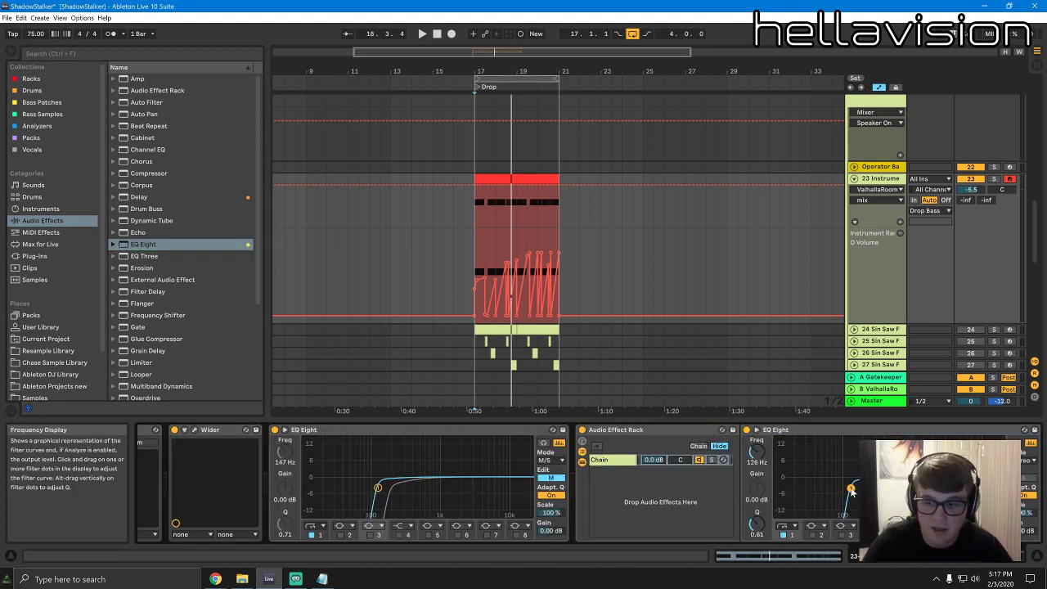
{"action": "left_click", "coordinate": [1032, 461]}
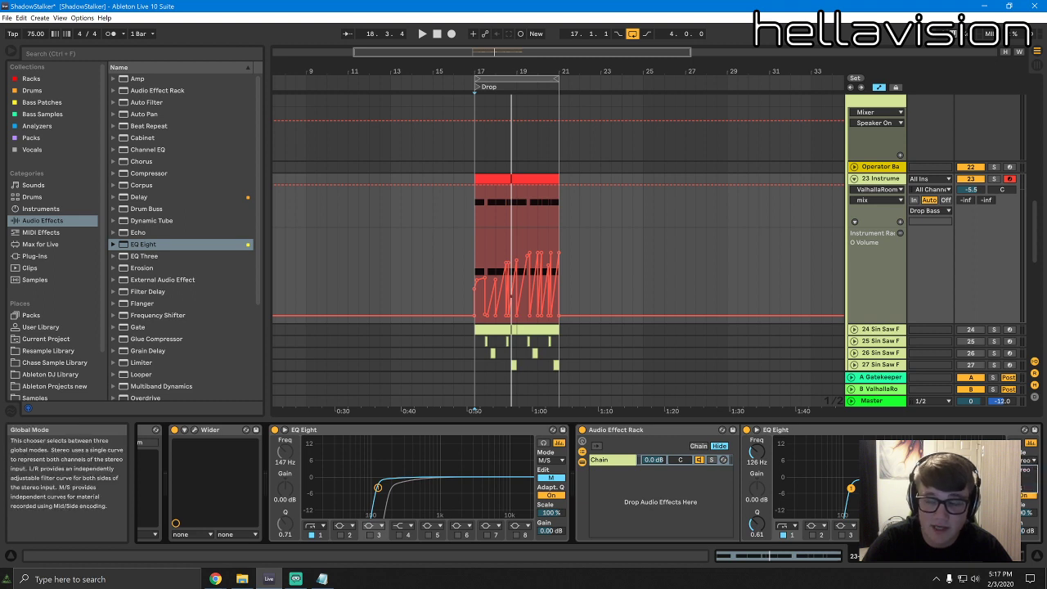
{"action": "left_click", "coordinate": [1004, 557]}
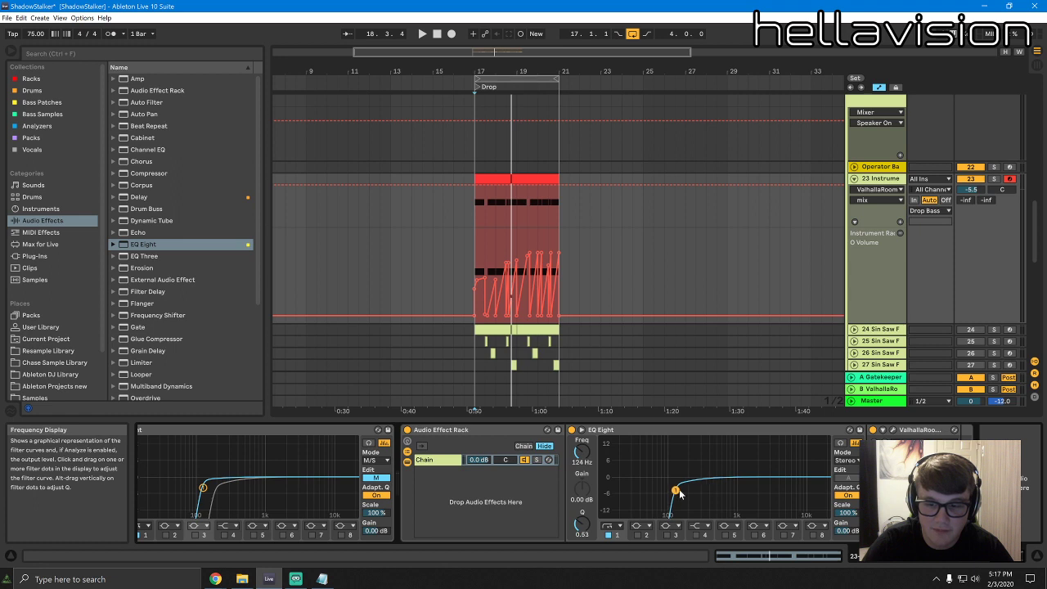
Enable the rack EQ Eight's filter 4 as a high cut at 14.7 kHz with Q 0.39, and set ValhallaRoom's decay to 0.22 s
{"action": "left_click", "coordinate": [694, 535]}
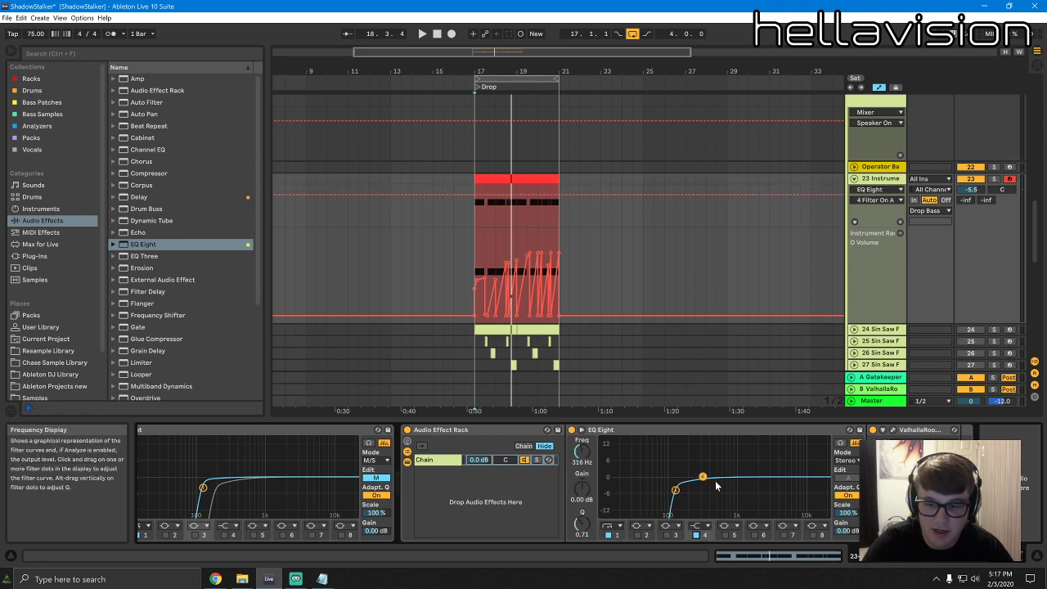
{"action": "left_click", "coordinate": [705, 530]}
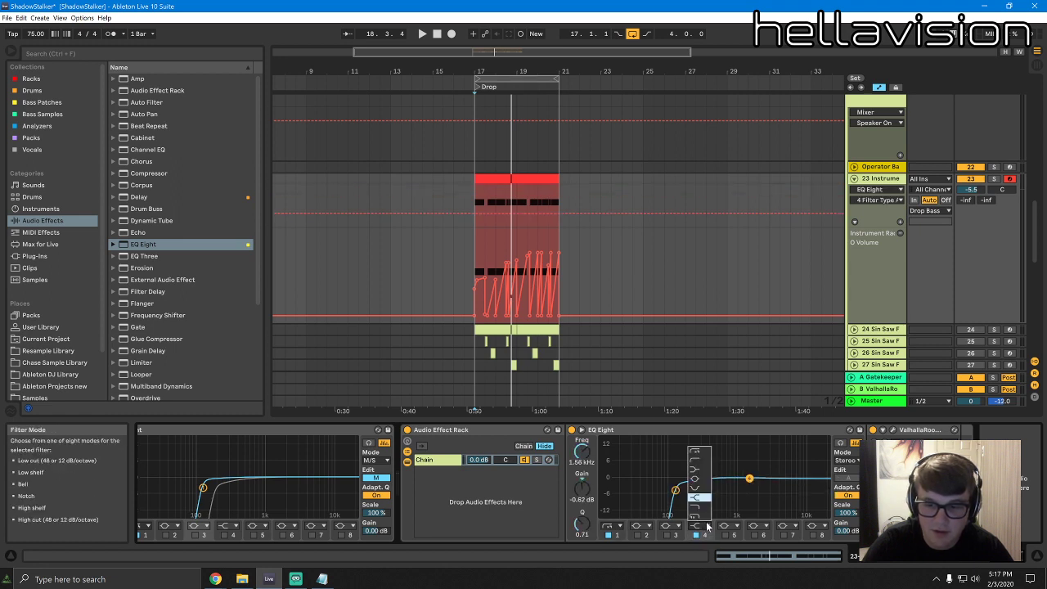
{"action": "left_click", "coordinate": [701, 492]}
{"action": "key", "text": "space"}
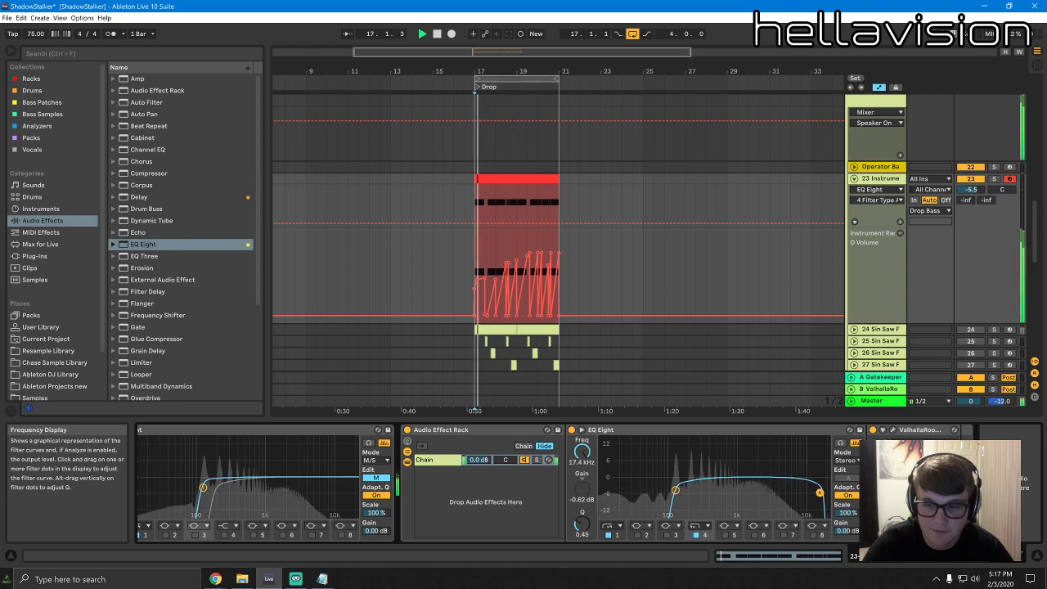
{"action": "left_click_drag", "start_coordinate": [826, 491], "coordinate": [814, 497]}
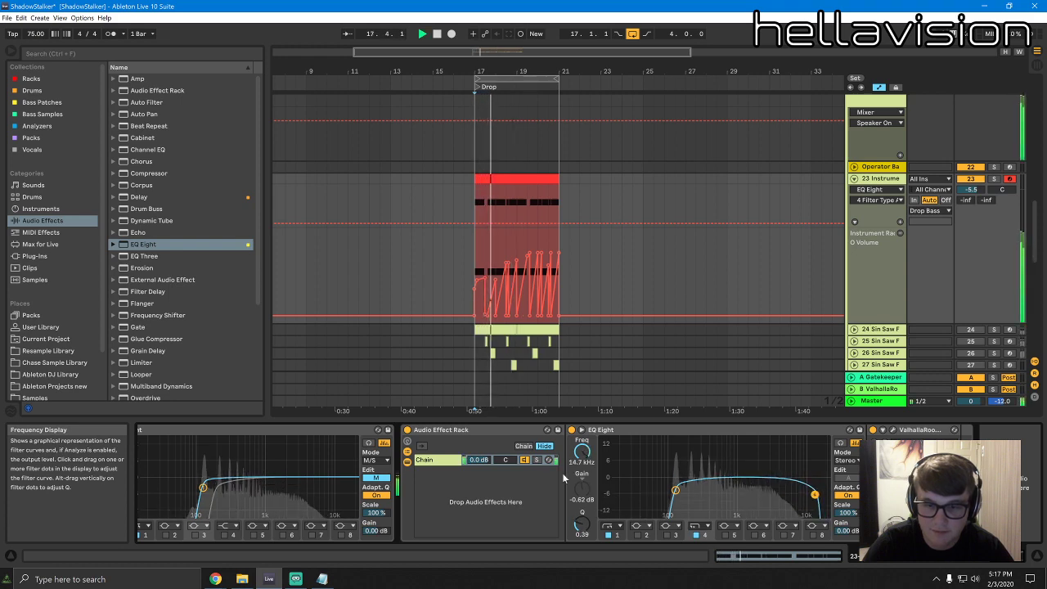
{"action": "left_click", "coordinate": [891, 430]}
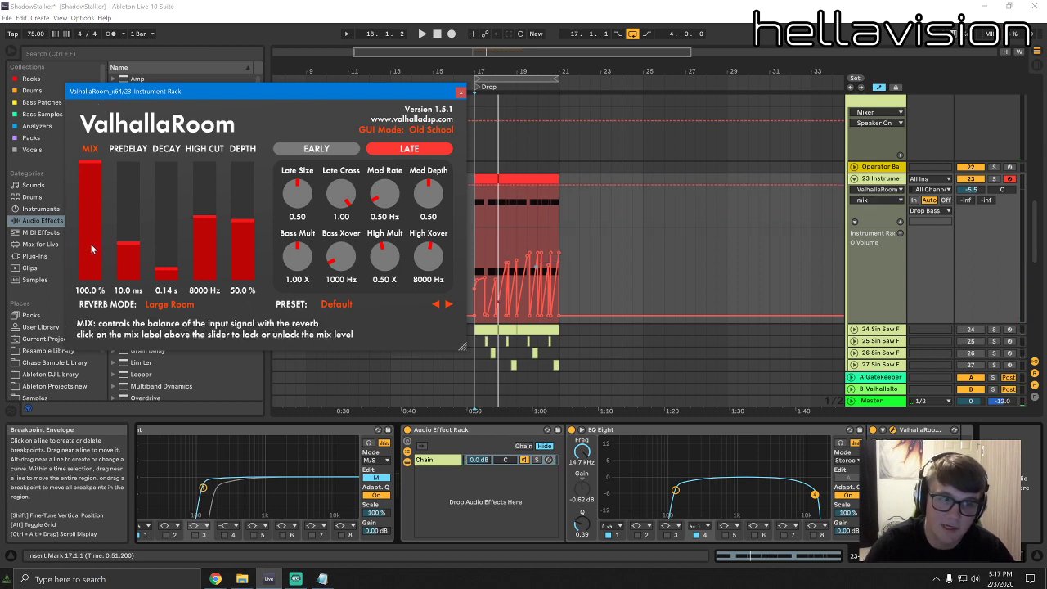
{"action": "left_click_drag", "start_coordinate": [168, 273], "coordinate": [170, 269]}
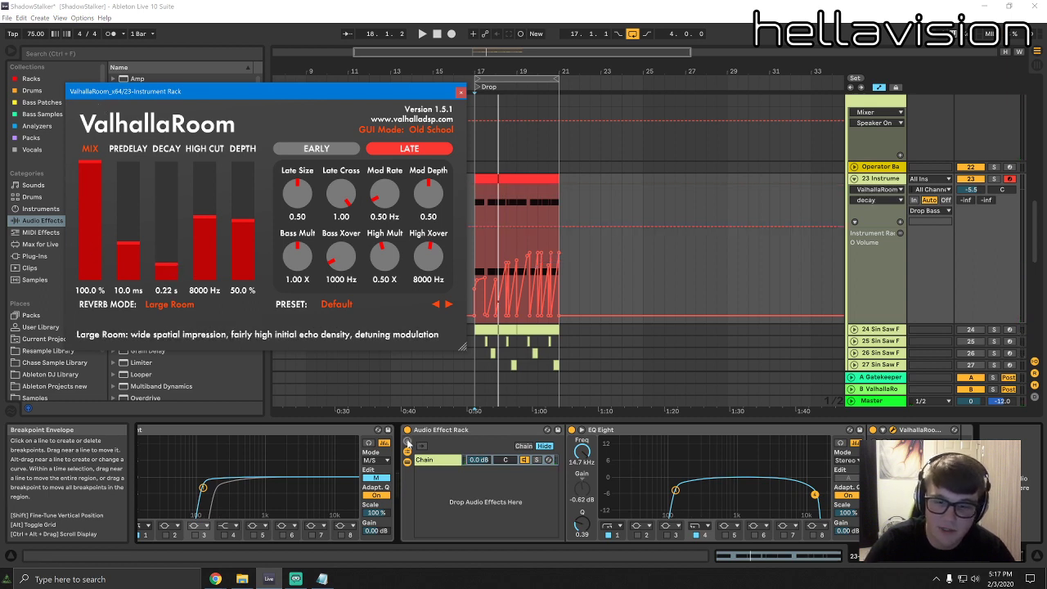
Create a second, empty chain in the Audio Effect Rack and rename the rack "Reverb Chian"
{"action": "right_click", "coordinate": [450, 492]}
{"action": "left_click", "coordinate": [448, 461]}
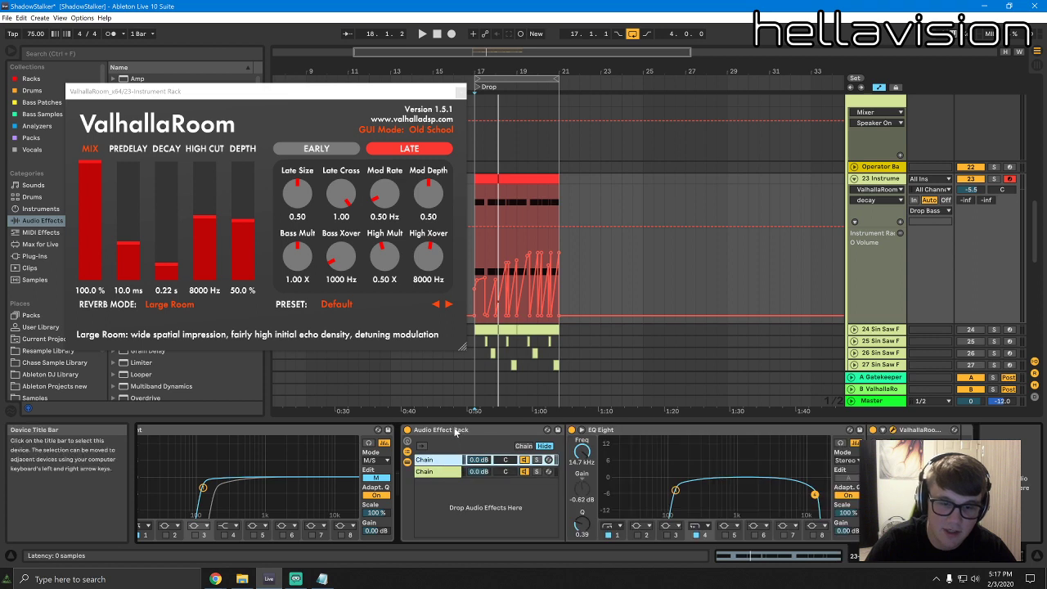
{"action": "left_click", "coordinate": [455, 431]}
{"action": "key", "text": "ctrl+r"}
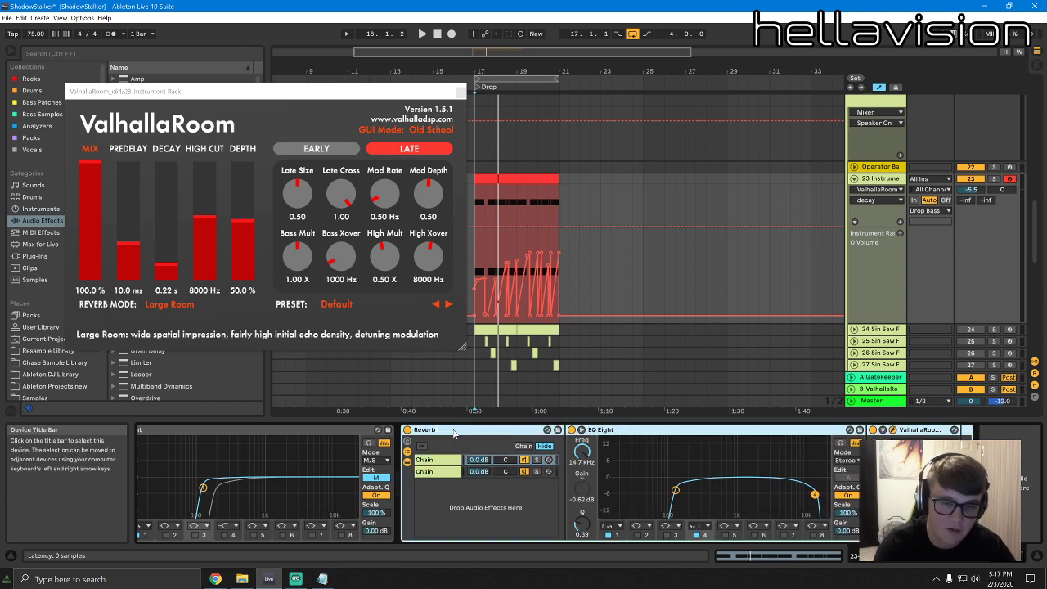
Lower the reverb chain's volume to -26 dB and set ValhallaRoom's decay to 0.21 s while auditioning the drop
{"action": "key", "text": "space"}
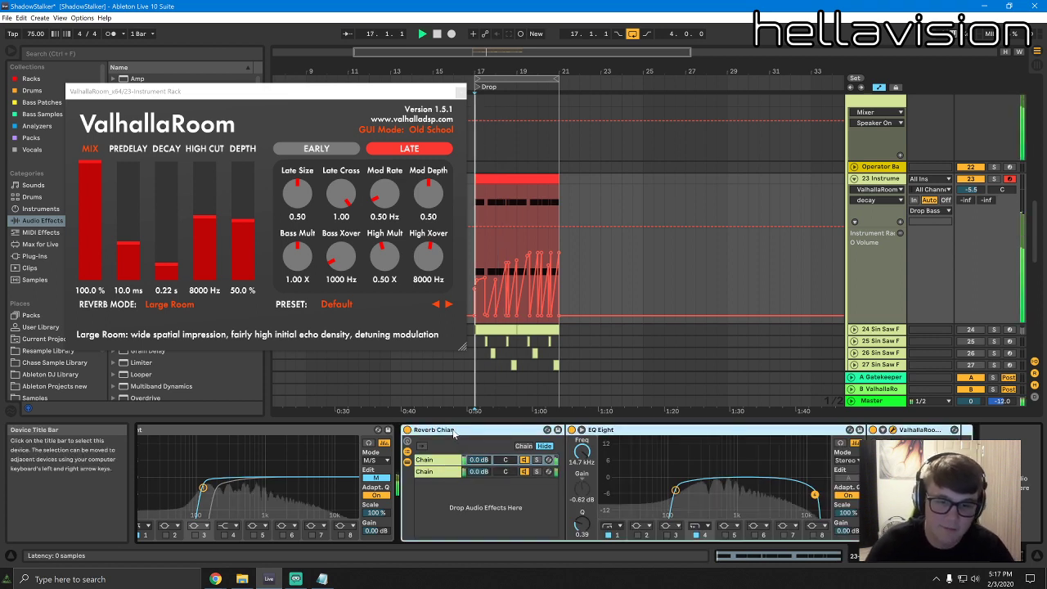
{"action": "left_click_drag", "start_coordinate": [479, 460], "coordinate": [478, 523]}
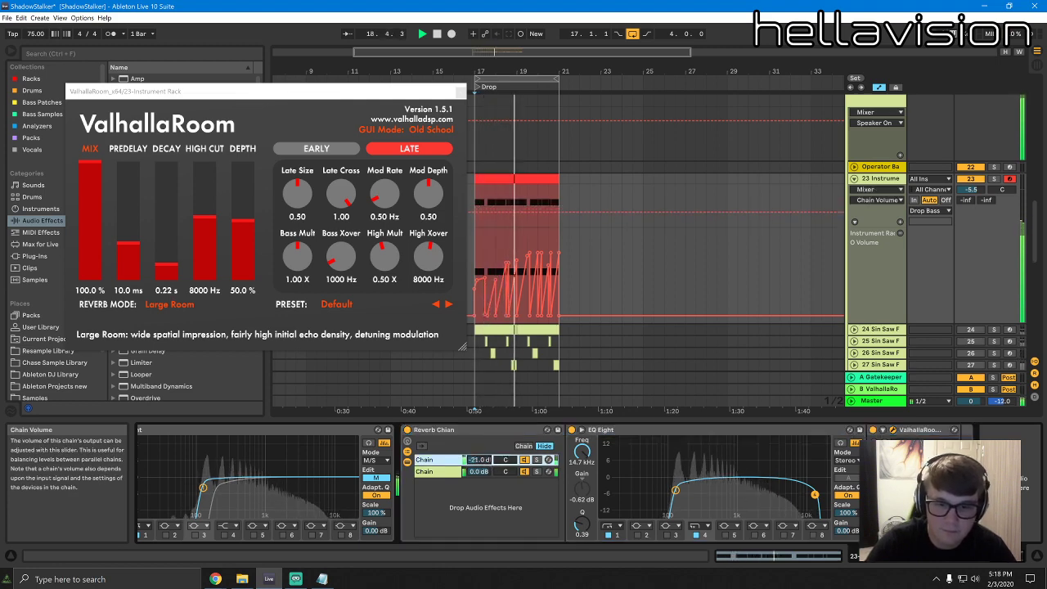
{"action": "left_click_drag", "start_coordinate": [479, 460], "coordinate": [485, 477]}
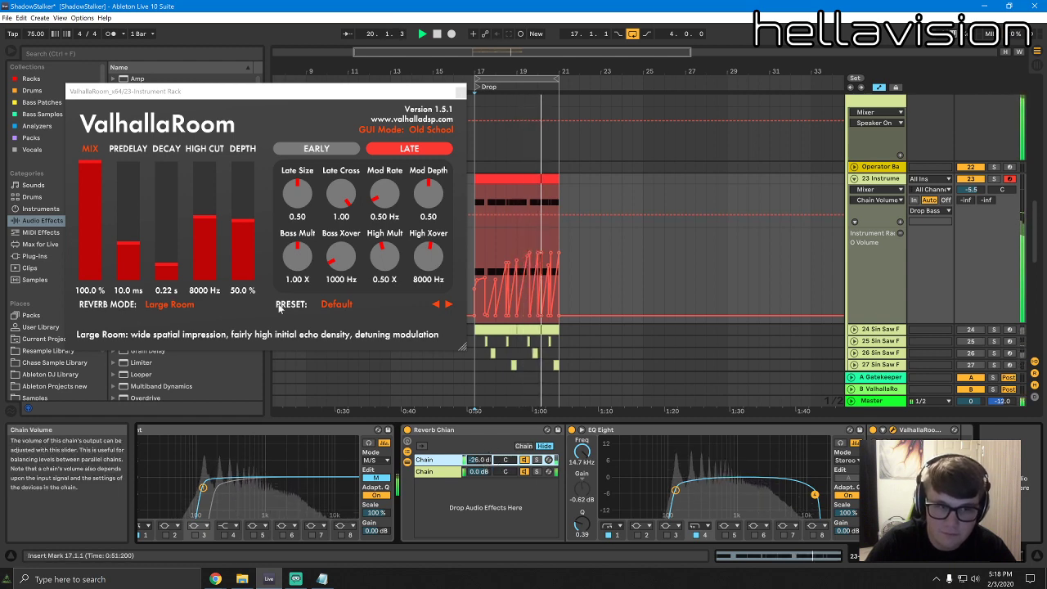
{"action": "mouse_move", "coordinate": [166, 263]}
{"action": "left_mouse_down"}
{"action": "mouse_move", "coordinate": [169, 242]}
{"action": "mouse_move", "coordinate": [172, 251]}
{"action": "left_mouse_up"}
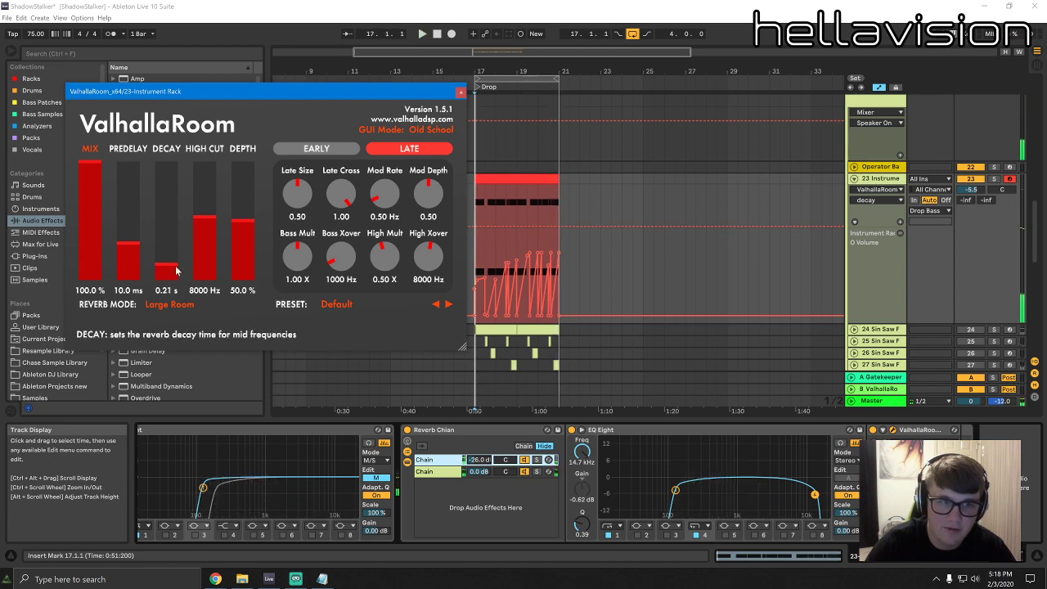
Close the ValhallaRoom plug-in window and return to the drop in the arrangement
{"action": "left_click_drag", "start_coordinate": [327, 429], "coordinate": [580, 429]}
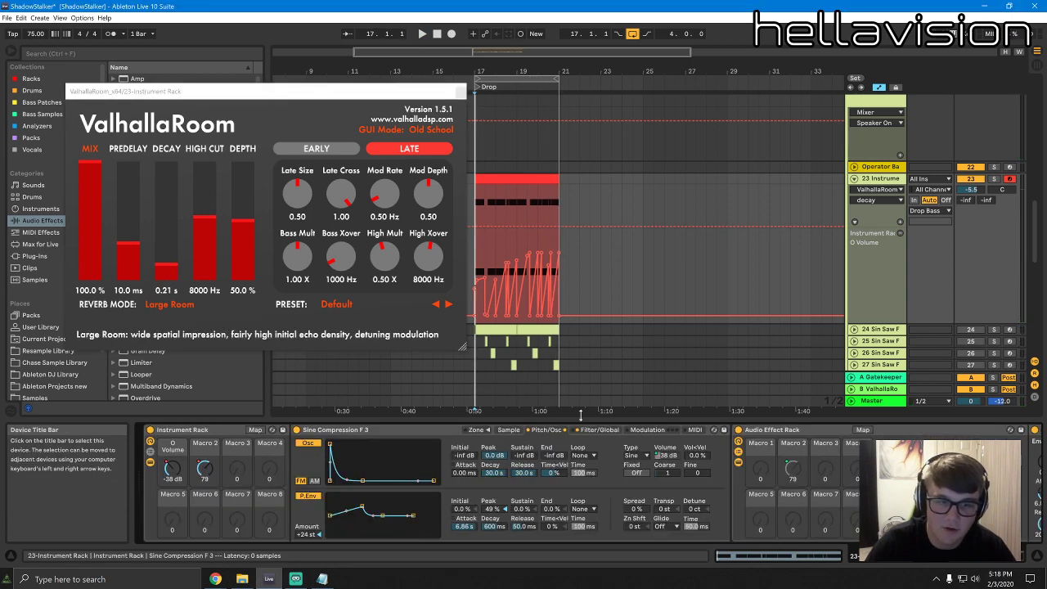
{"action": "left_click", "coordinate": [460, 91]}
{"action": "left_click_drag", "start_coordinate": [481, 74], "coordinate": [484, 68]}
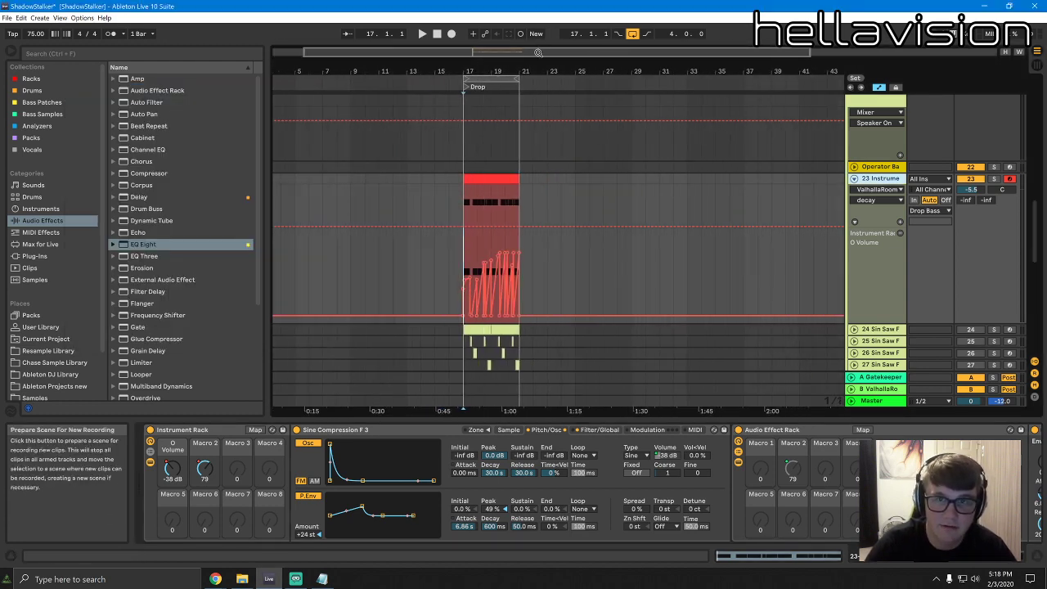
{"action": "scroll", "coordinate": [653, 140], "scroll_direction": "down", "scroll_amount": 1}
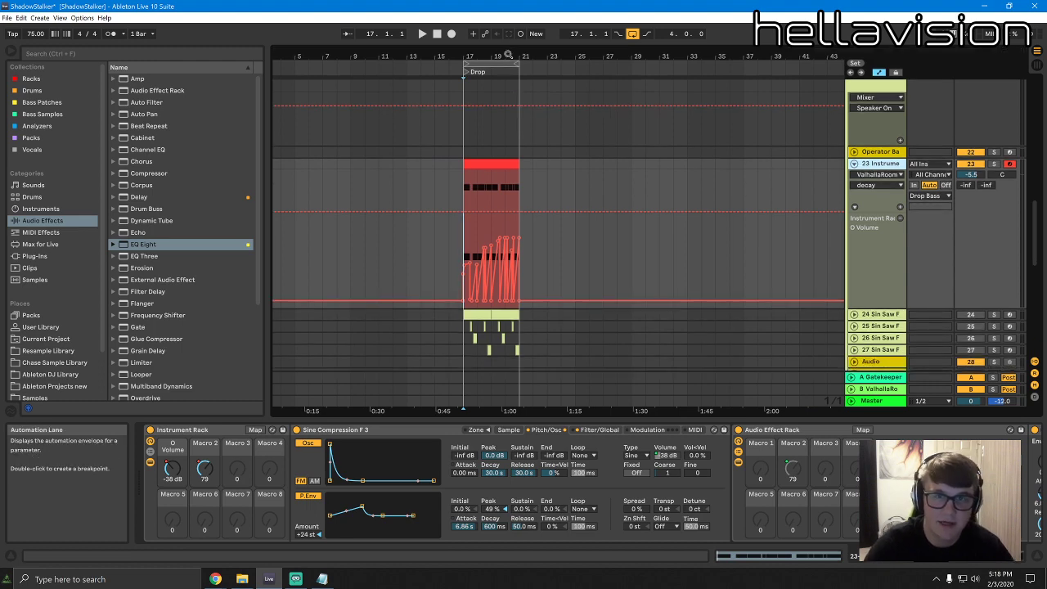
{"action": "left_click_drag", "start_coordinate": [505, 56], "coordinate": [503, 65]}
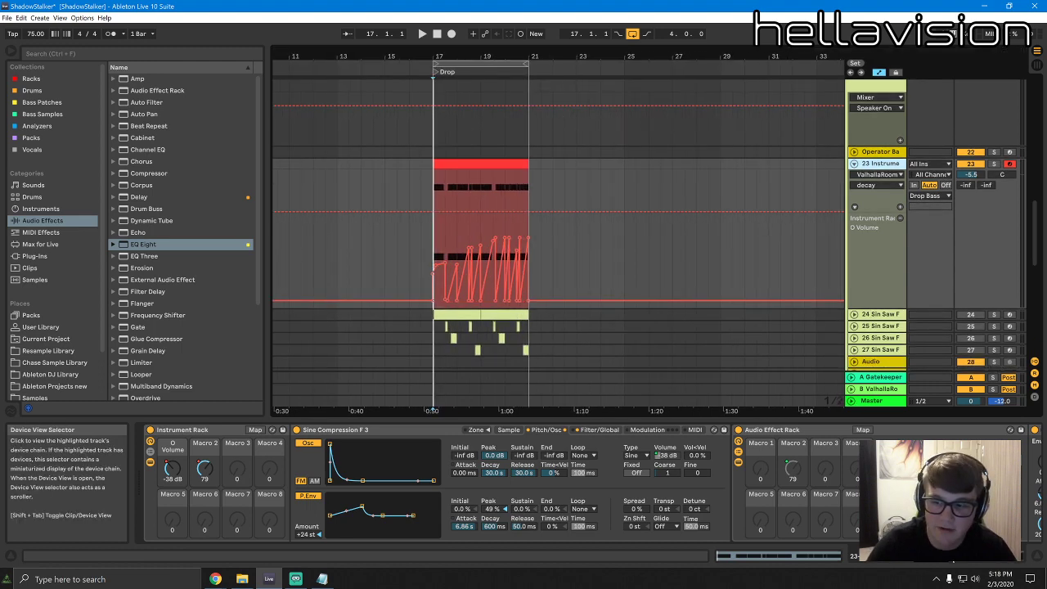
{"action": "left_click_drag", "start_coordinate": [908, 556], "coordinate": [882, 556]}
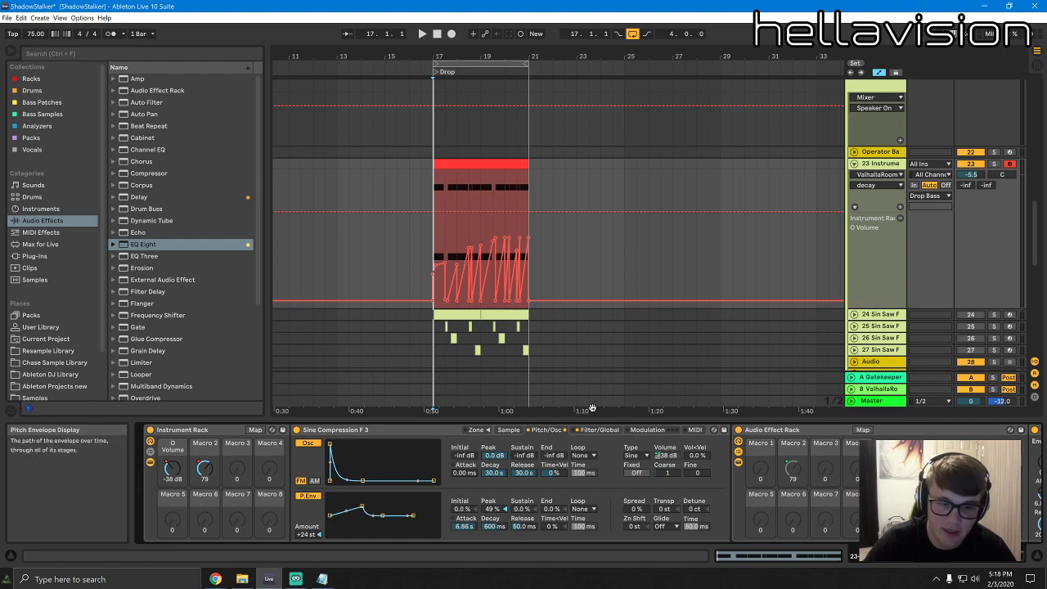
Duplicate the bass Instrument Rack track 23 together with its clip, devices and automation
{"action": "left_click", "coordinate": [882, 164]}
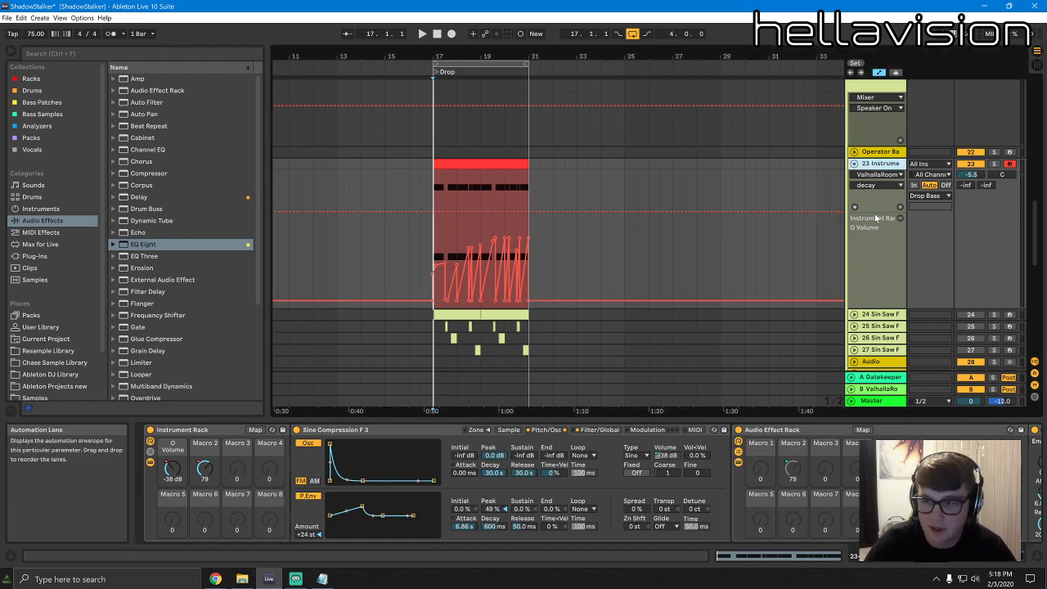
{"action": "left_click_drag", "start_coordinate": [891, 556], "coordinate": [1019, 563]}
{"action": "left_click", "coordinate": [875, 153]}
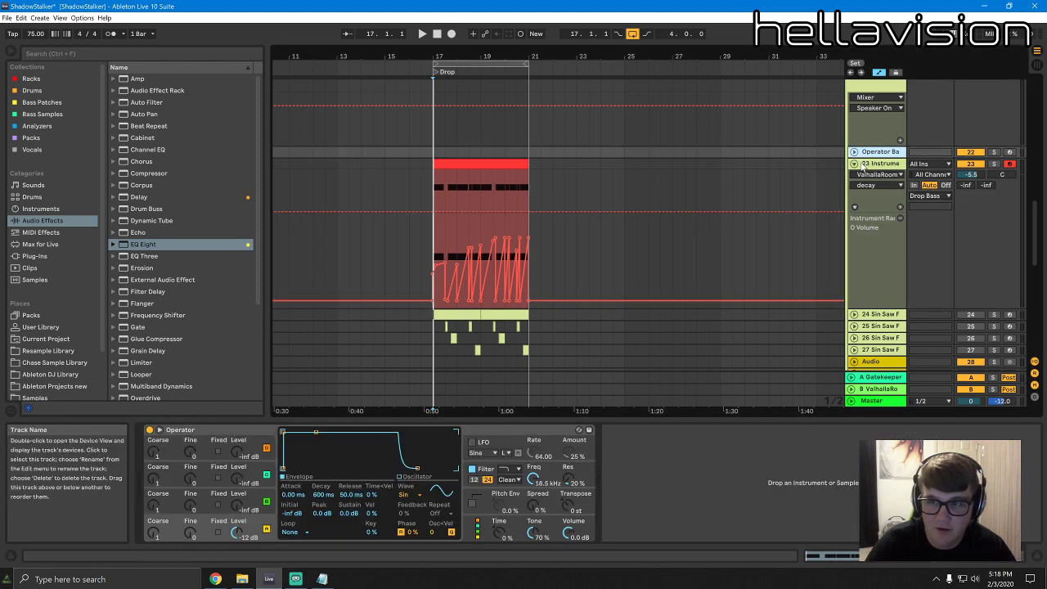
{"action": "left_click", "coordinate": [860, 164]}
{"action": "left_click", "coordinate": [853, 165]}
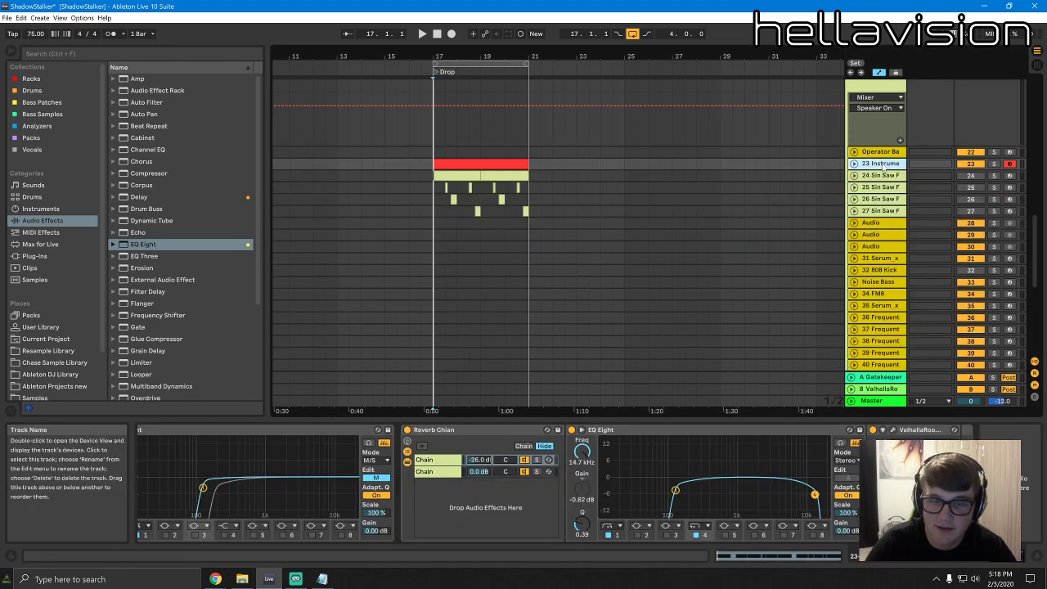
{"action": "left_click", "coordinate": [854, 164]}
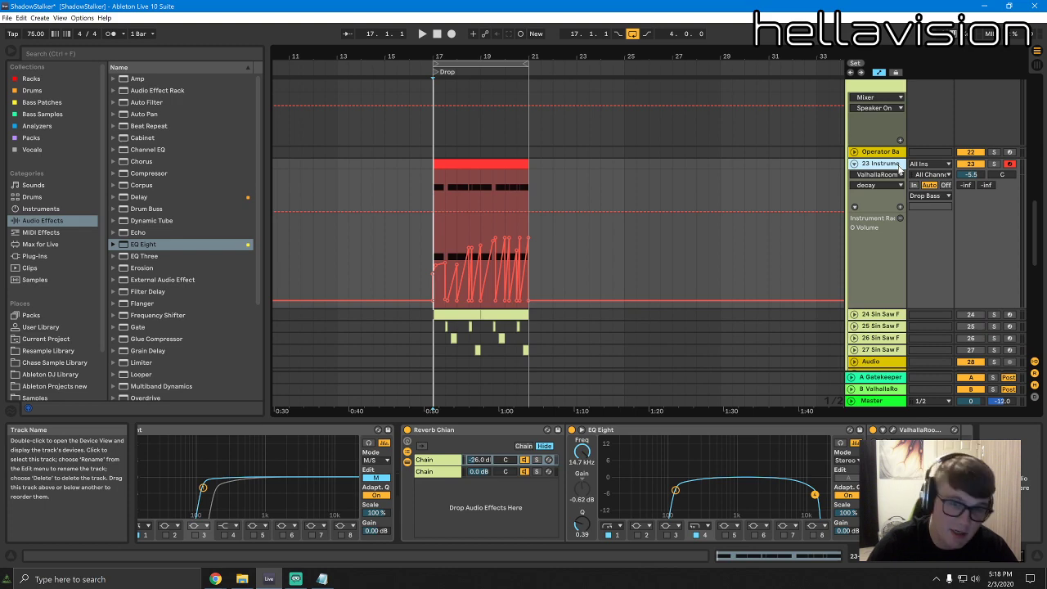
{"action": "key", "text": "ctrl+d"}
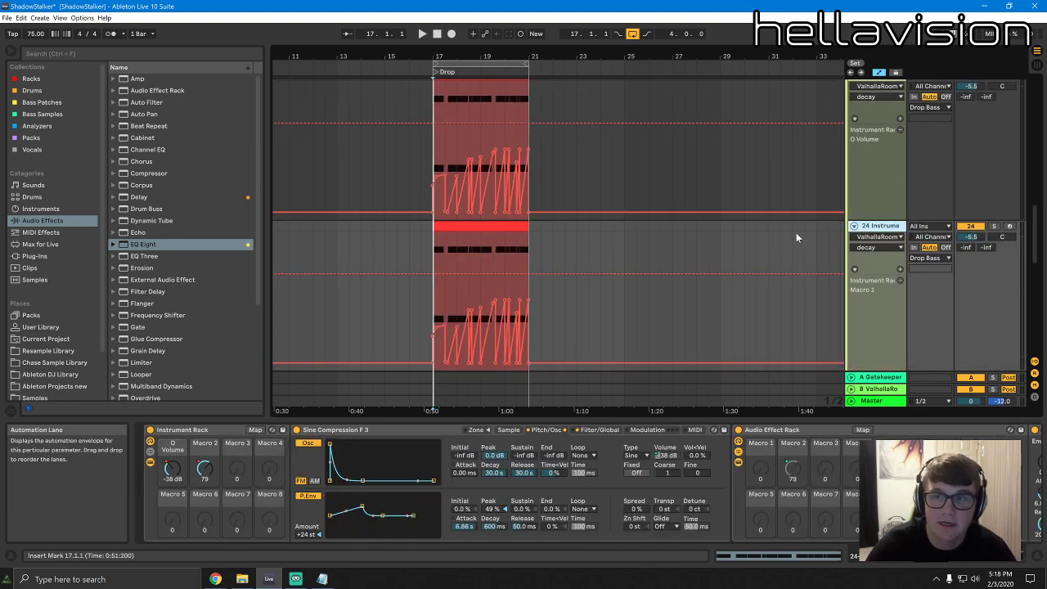
Reduce the track heights of bass track 23 and its duplicate, track 24, so both fit compactly
{"action": "scroll", "coordinate": [796, 232], "scroll_direction": "up", "scroll_amount": 2}
{"action": "left_click_drag", "start_coordinate": [874, 282], "coordinate": [874, 187]}
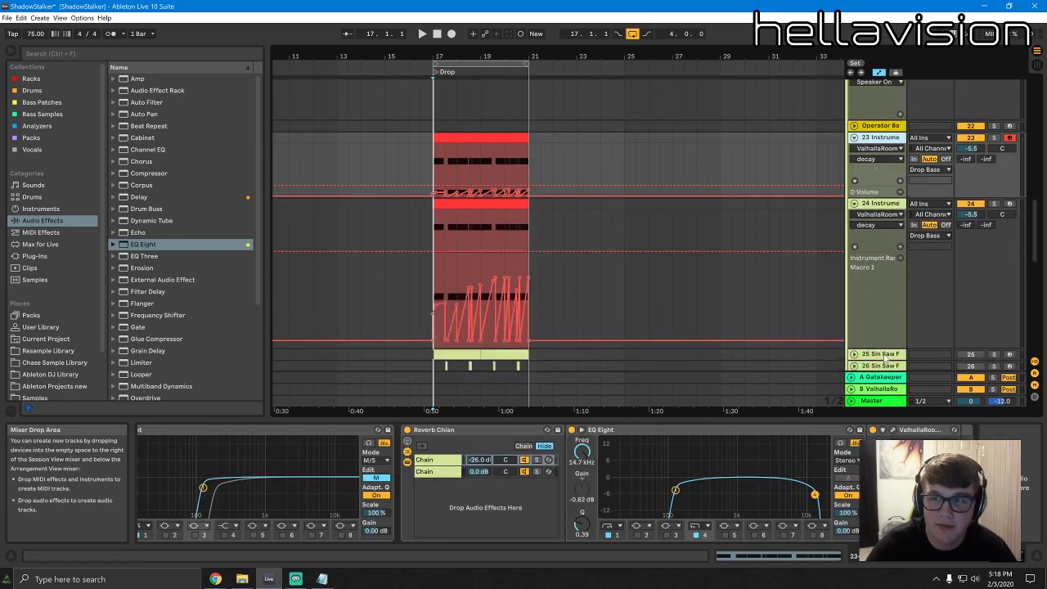
{"action": "left_click_drag", "start_coordinate": [882, 346], "coordinate": [883, 261]}
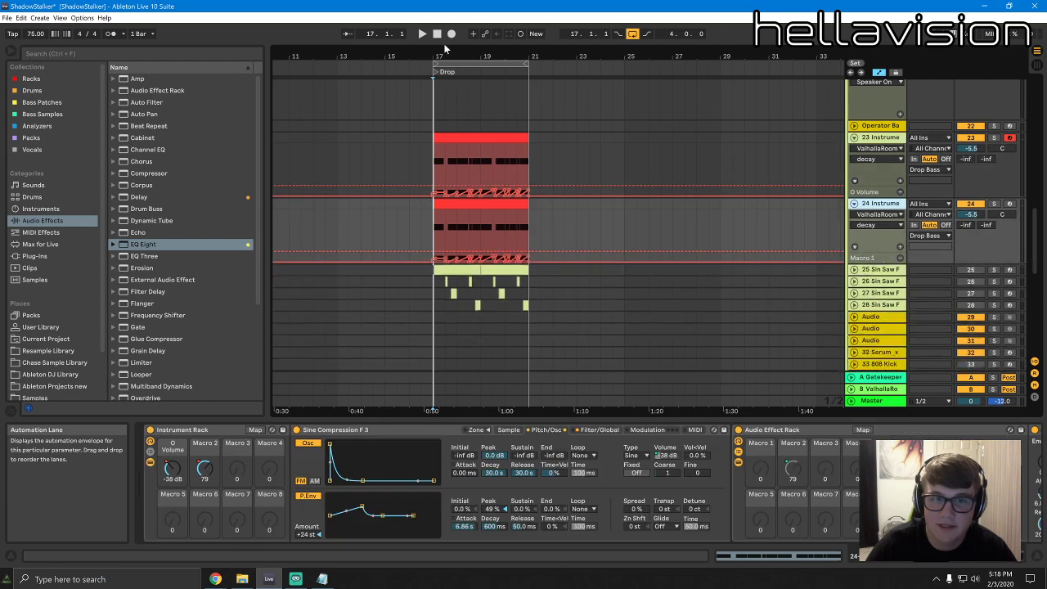
Delete the opening part of track 24's clip from 17.1.1 to about 17.3.3 and the section from 18.1.1 to 18.3.3
{"action": "left_click_drag", "start_coordinate": [447, 56], "coordinate": [446, 103]}
{"action": "left_click_drag", "start_coordinate": [393, 213], "coordinate": [464, 223]}
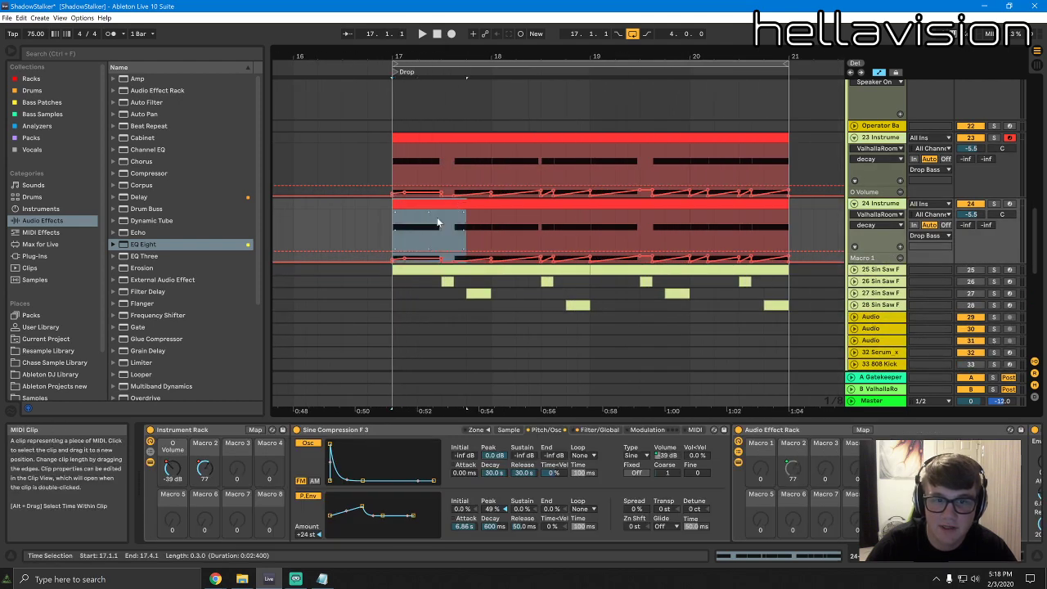
{"action": "left_click", "coordinate": [441, 223]}
{"action": "left_click_drag", "start_coordinate": [393, 204], "coordinate": [559, 207]}
{"action": "left_click", "coordinate": [498, 234]}
{"action": "key", "text": "Delete"}
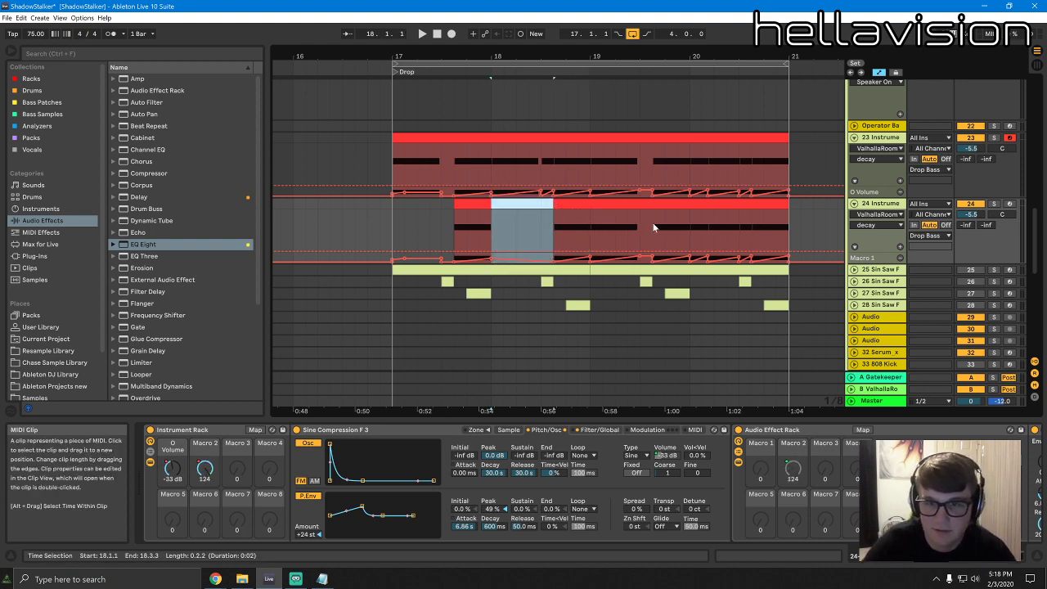
{"action": "left_click", "coordinate": [678, 229]}
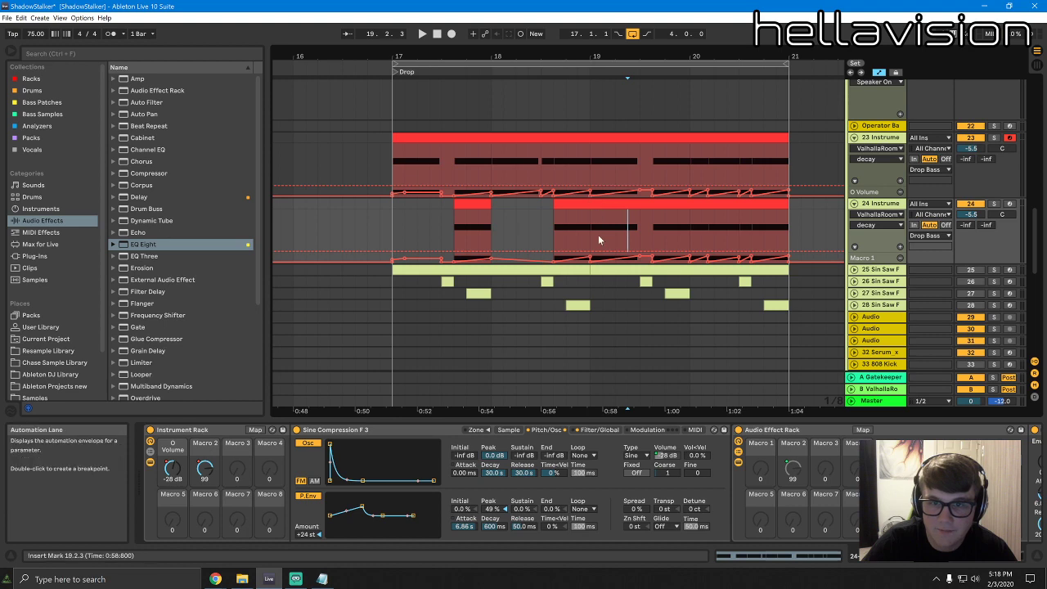
Split the long clip on track 24 and delete the unwanted sections, leaving short clips starting at 18.3.3, 19.3.3 and 20.3.3
{"action": "key", "text": "ctrl+e"}
{"action": "left_click_drag", "start_coordinate": [592, 205], "coordinate": [752, 205]}
{"action": "left_click", "coordinate": [741, 228]}
{"action": "left_click", "coordinate": [691, 231]}
{"action": "key", "text": "ctrl+e"}
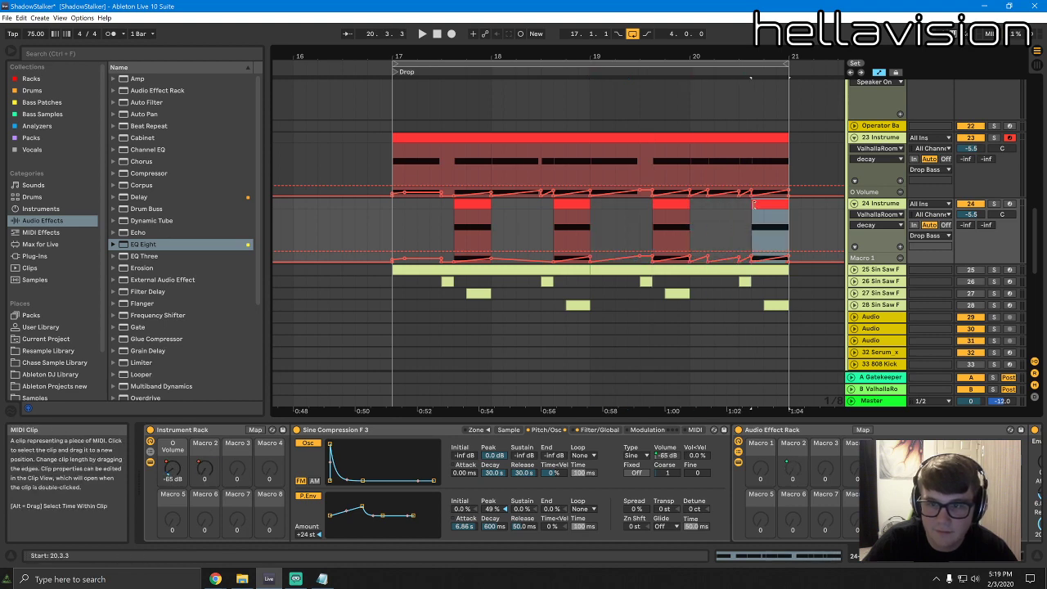
Deactivate the four sections of the track 23 clip that lie above the track 24 clips, and play the result
{"action": "left_click", "coordinate": [531, 191]}
{"action": "key", "text": "0"}
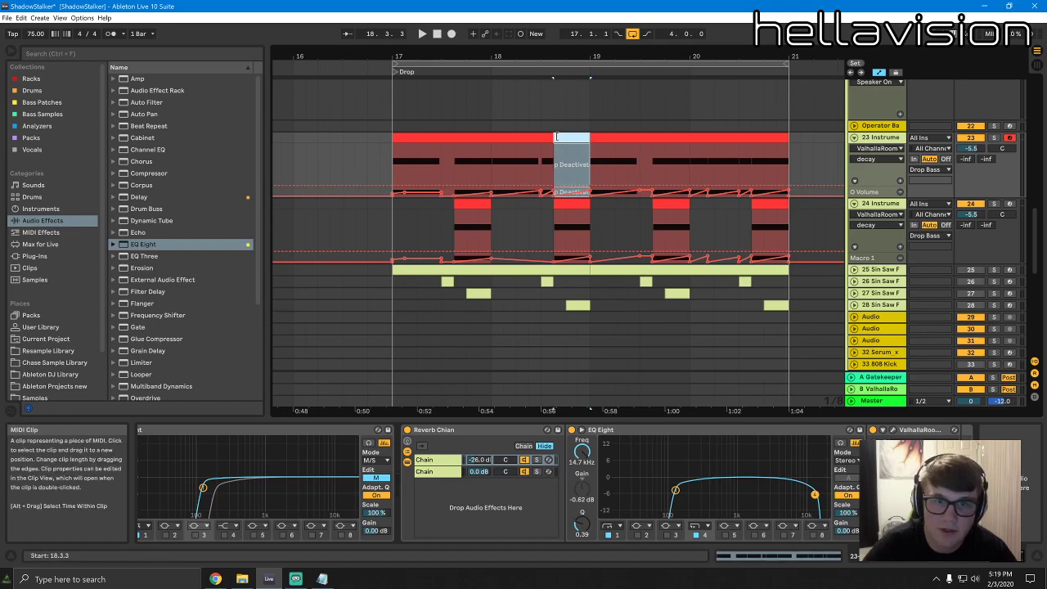
{"action": "left_click_drag", "start_coordinate": [454, 163], "coordinate": [490, 140]}
{"action": "key", "text": "0"}
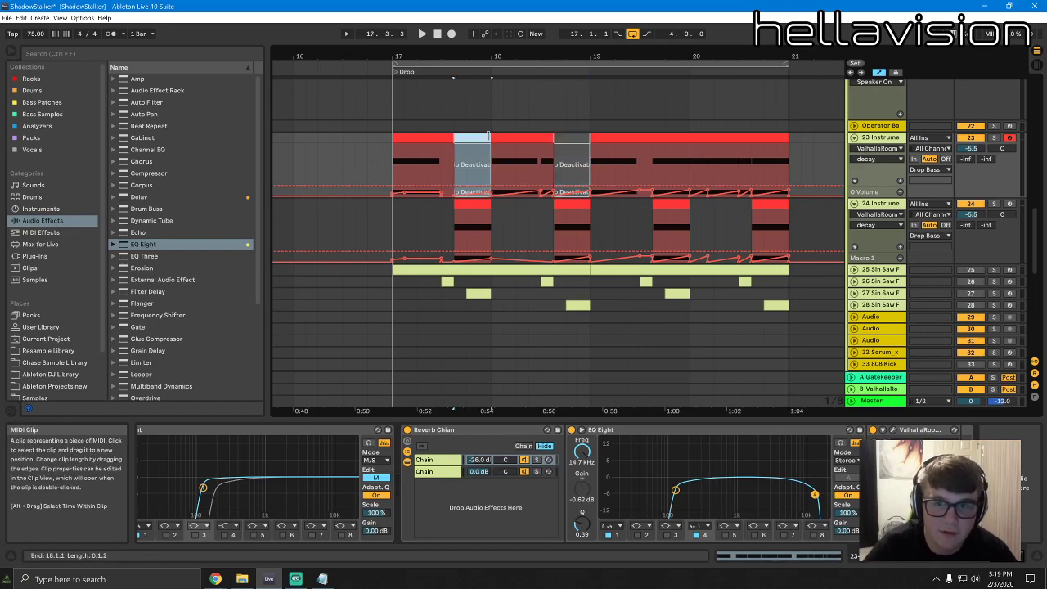
{"action": "left_click_drag", "start_coordinate": [752, 156], "coordinate": [770, 149]}
{"action": "key", "text": "0"}
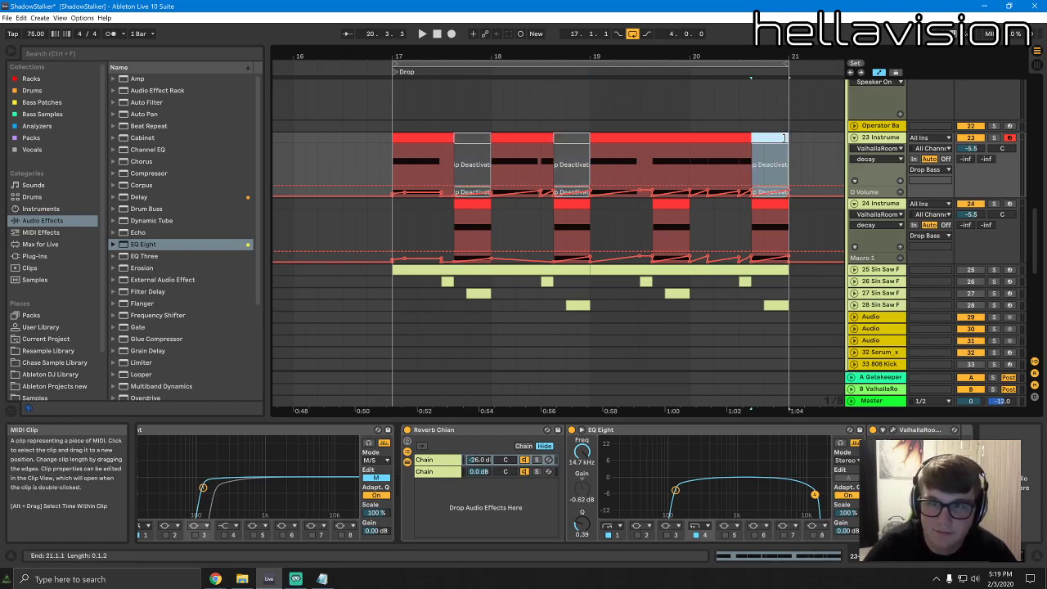
{"action": "left_click_drag", "start_coordinate": [689, 151], "coordinate": [679, 139]}
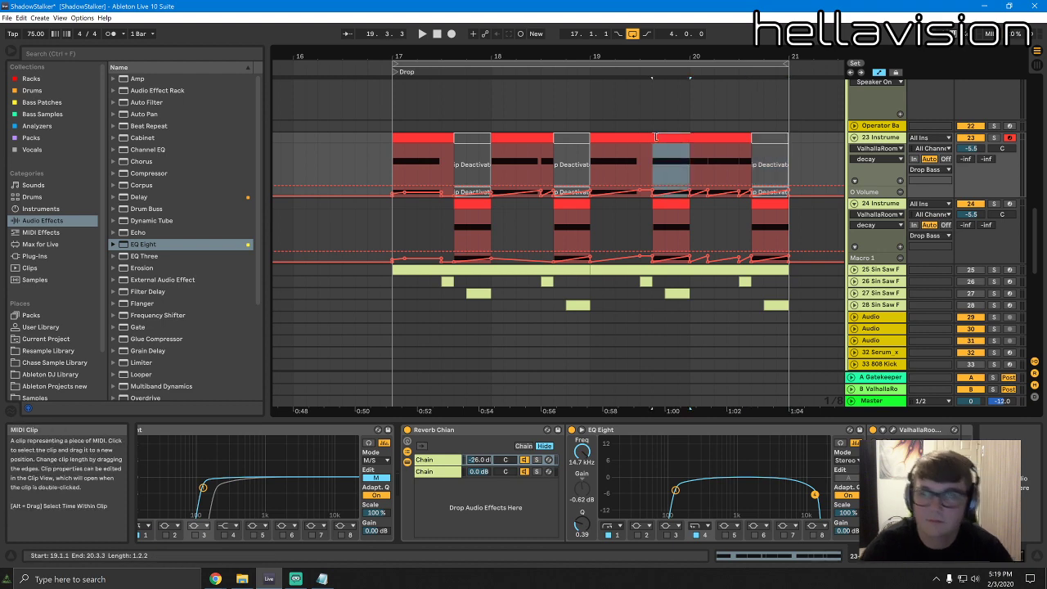
{"action": "key", "text": "space"}
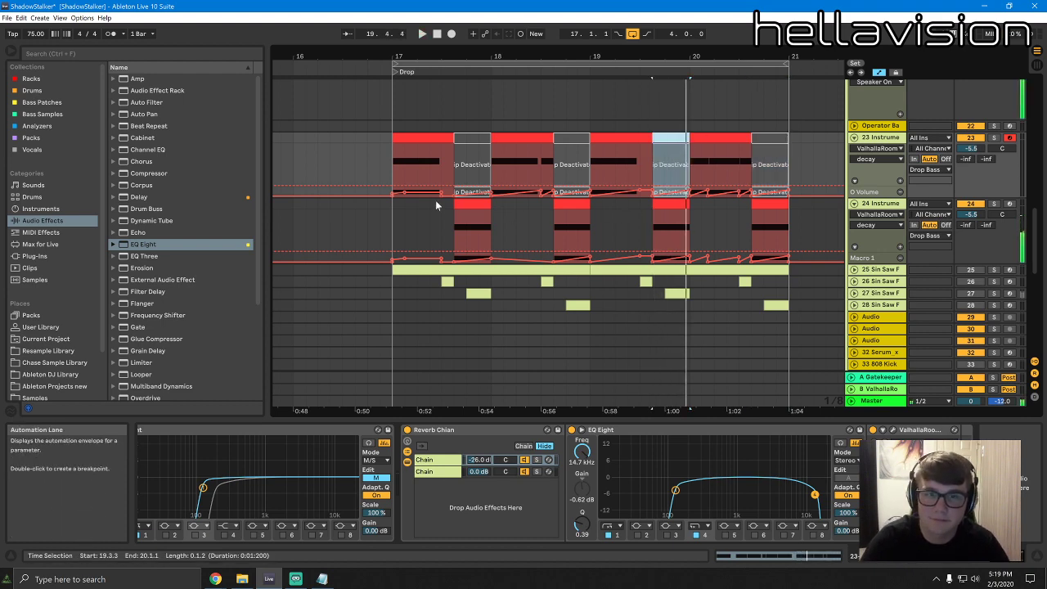
Move the sample start of Sine Compression F 3 on track 24 to 101082 while playing the first clip
{"action": "left_click", "coordinate": [460, 201]}
{"action": "left_click", "coordinate": [874, 204]}
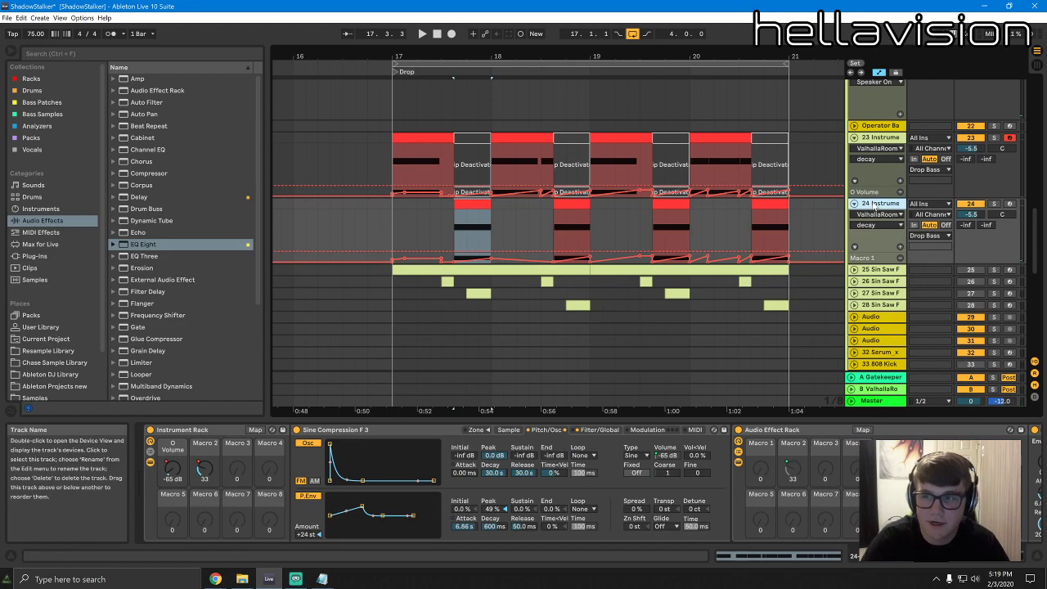
{"action": "left_click", "coordinate": [509, 430]}
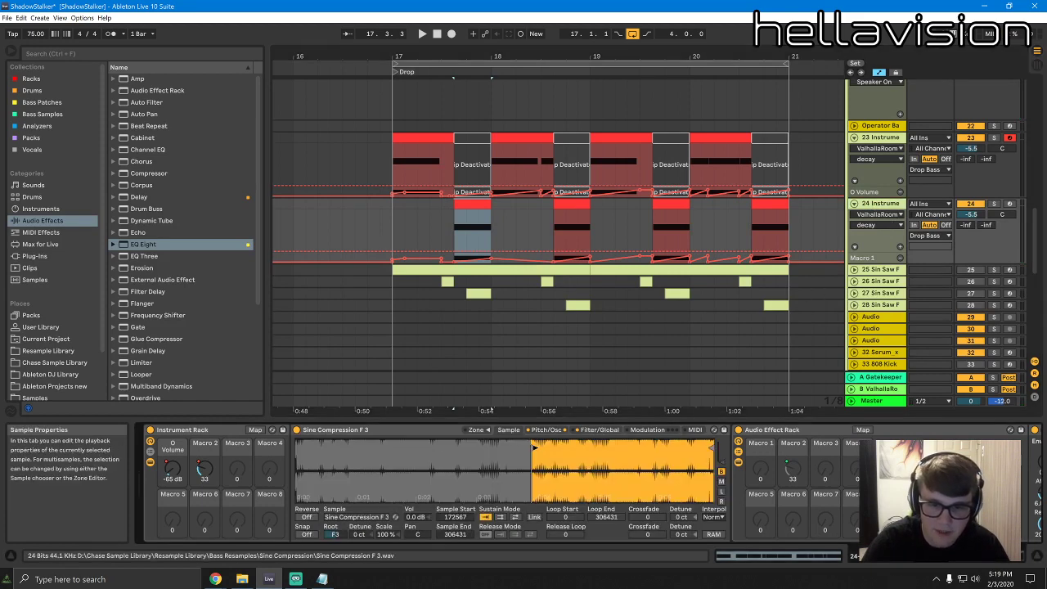
{"action": "key", "text": "space"}
{"action": "left_click_drag", "start_coordinate": [681, 448], "coordinate": [438, 449]}
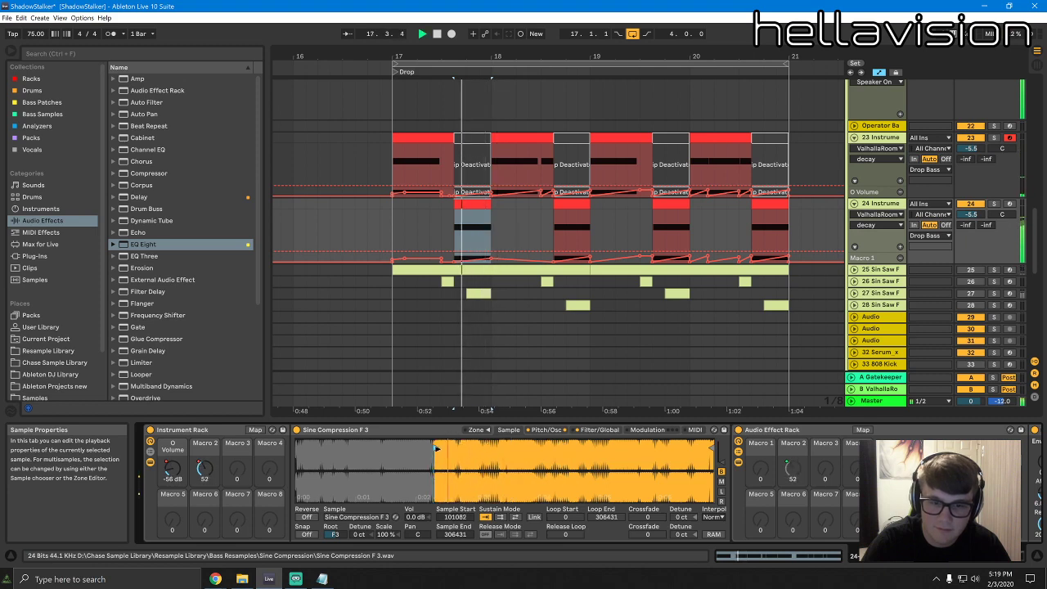
Shape the track 24 pitch envelope with a 0.69 ms attack, 29% peak, 2.25 s decay and 1.7% sustain, auditioning the clip
{"action": "left_click", "coordinate": [543, 429]}
{"action": "key", "text": "space"}
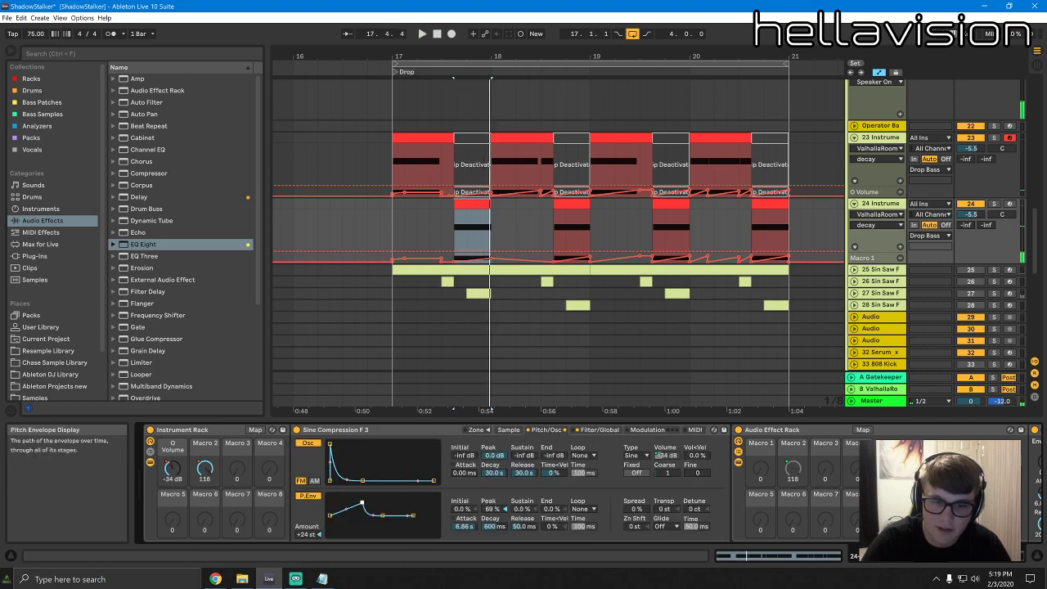
{"action": "key", "text": "space"}
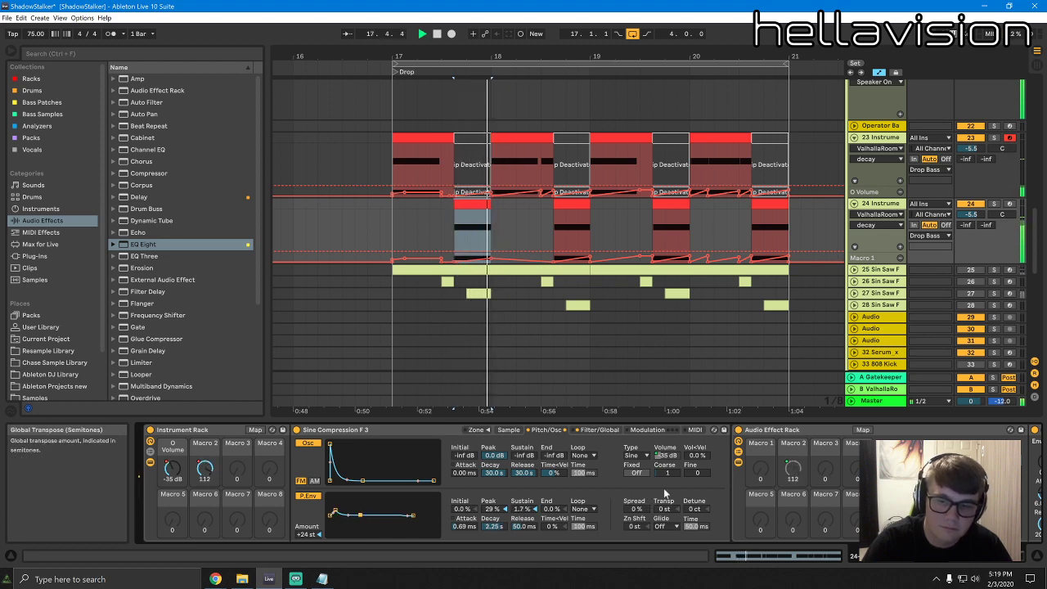
{"action": "key", "text": "space"}
Audition modulation oscillator waveforms such as Sq 16 and Sw 3 on track 24, and settle on Sine 4 Bit
{"action": "right_click", "coordinate": [670, 456]}
{"action": "right_click", "coordinate": [638, 458]}
{"action": "left_click", "coordinate": [639, 457]}
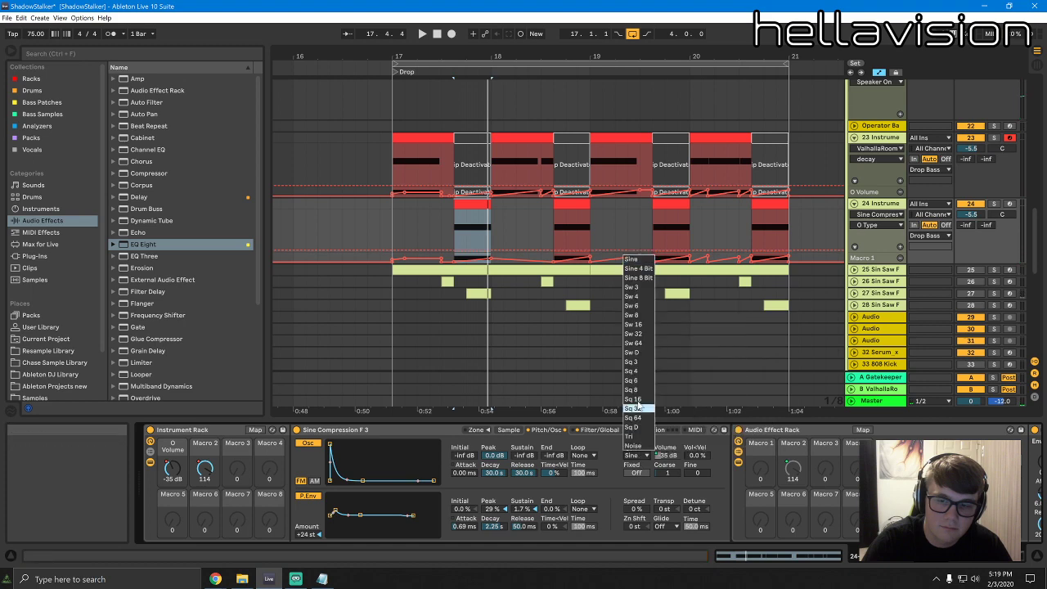
{"action": "left_click", "coordinate": [634, 398]}
{"action": "key", "text": "space"}
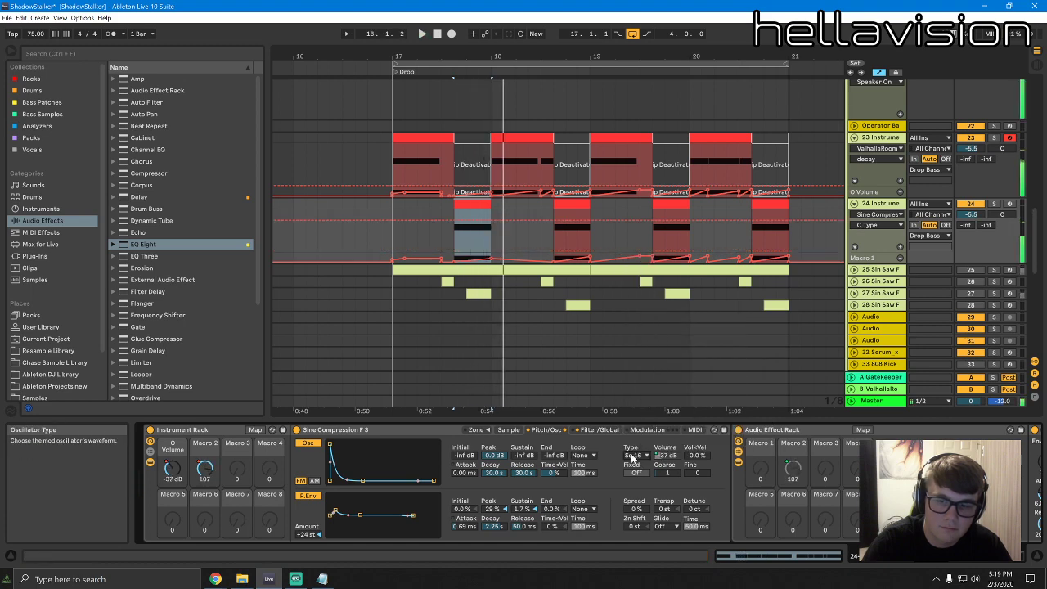
{"action": "left_click", "coordinate": [638, 456]}
{"action": "left_click", "coordinate": [631, 390]}
{"action": "left_click", "coordinate": [638, 455]}
{"action": "left_click", "coordinate": [632, 286]}
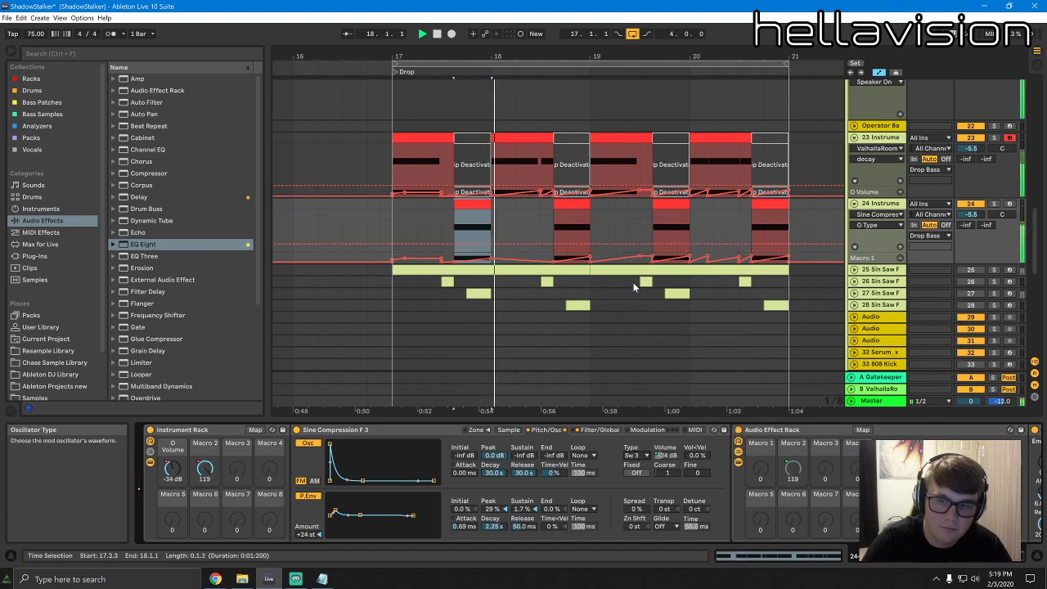
{"action": "left_click", "coordinate": [638, 456]}
{"action": "left_click", "coordinate": [638, 269]}
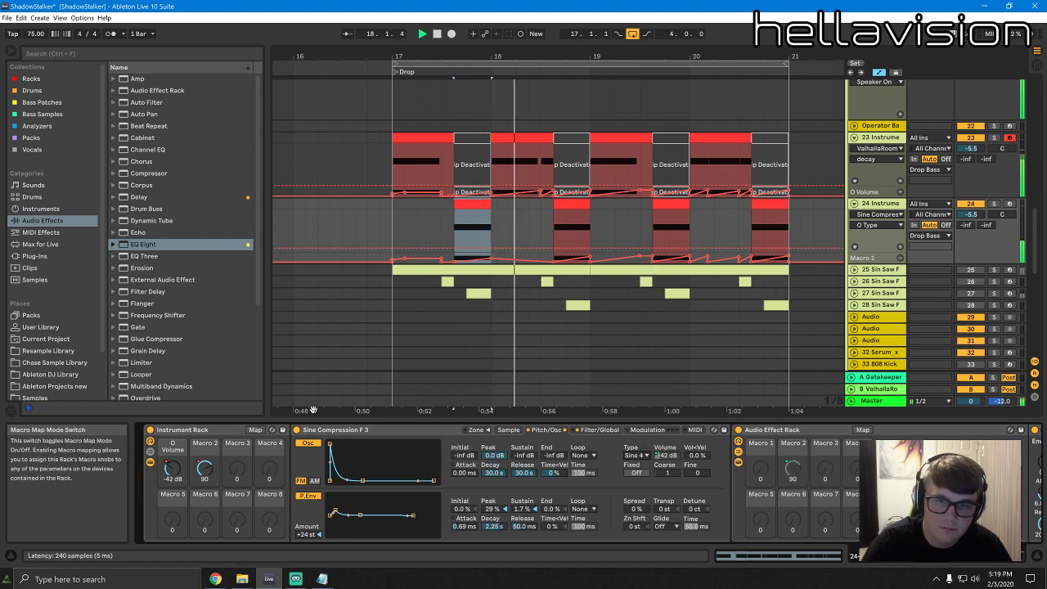
Enlarge track 24's Macro 1 automation lane and lower its peaks at bars 19, 20 and 21, with about -27 dB at bar 20
{"action": "left_click_drag", "start_coordinate": [881, 263], "coordinate": [881, 336]}
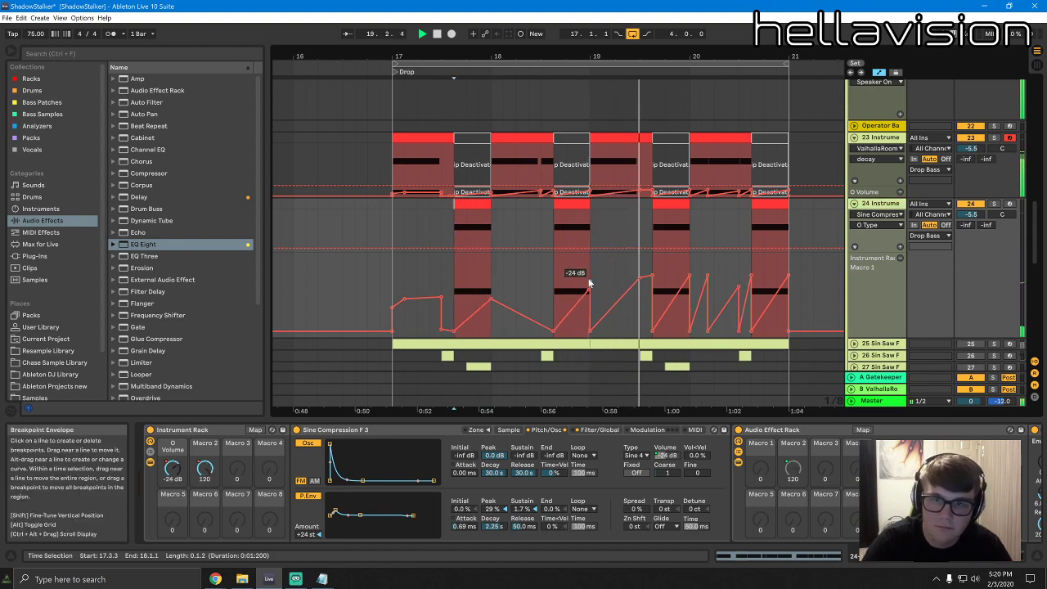
{"action": "left_click_drag", "start_coordinate": [587, 286], "coordinate": [603, 301]}
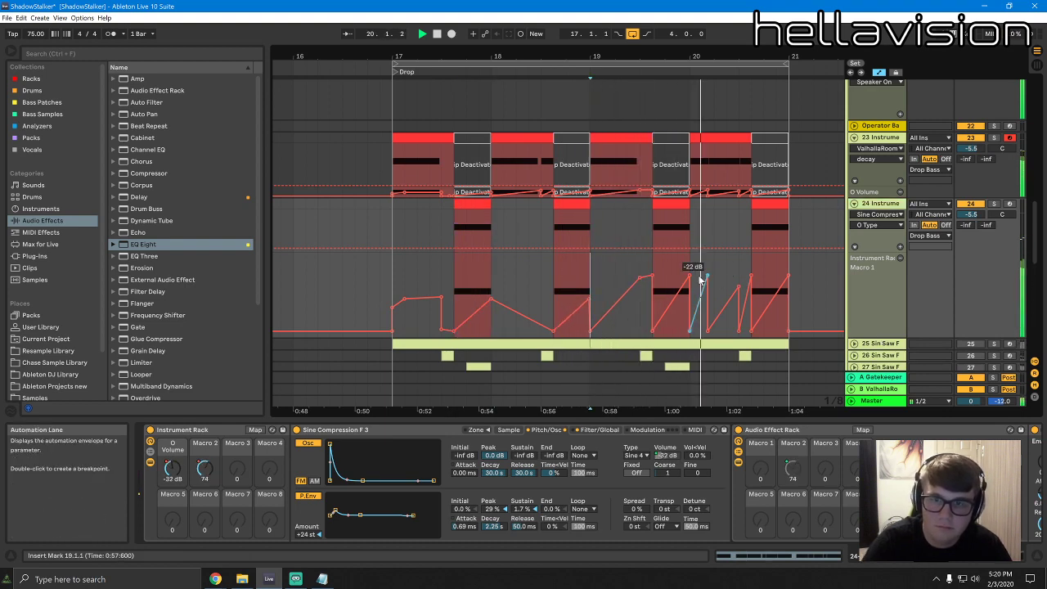
{"action": "mouse_move", "coordinate": [690, 276]}
{"action": "left_mouse_down"}
{"action": "mouse_move", "coordinate": [689, 303]}
{"action": "mouse_move", "coordinate": [690, 288]}
{"action": "left_mouse_up"}
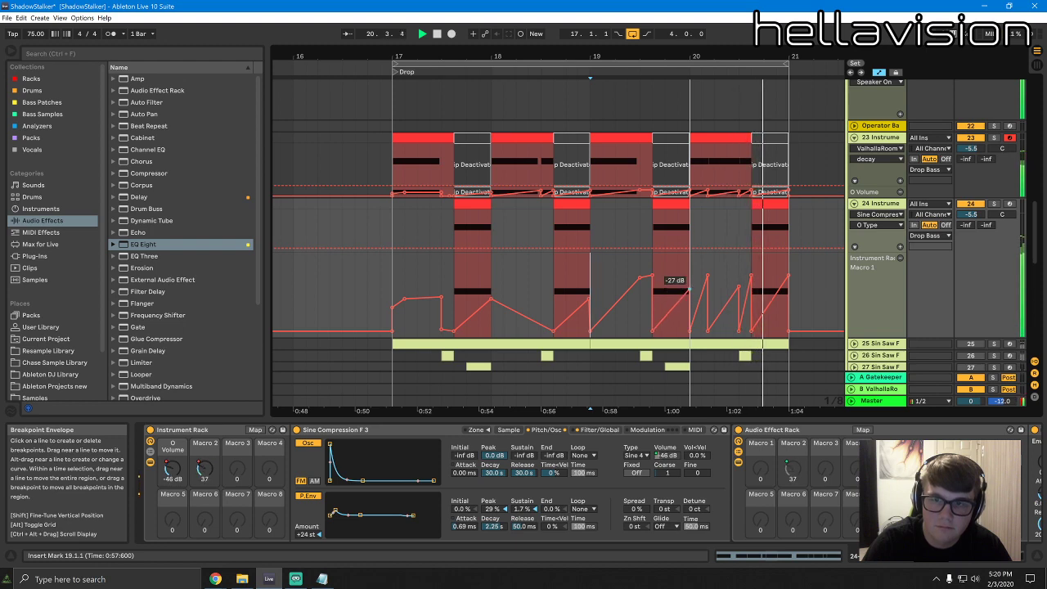
{"action": "left_click_drag", "start_coordinate": [789, 276], "coordinate": [788, 286]}
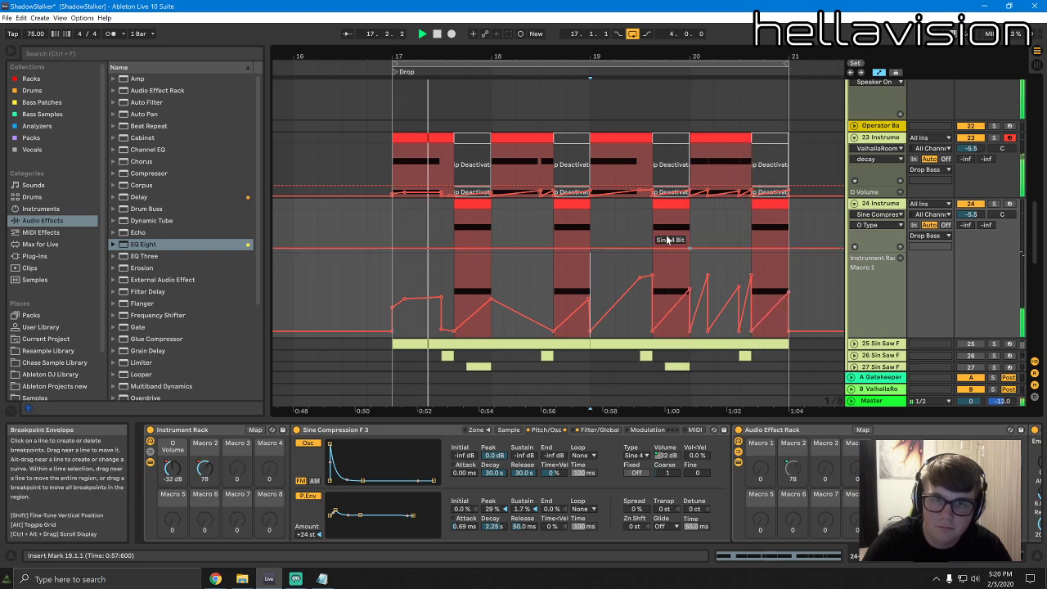
Duplicate instrument track 24 and clear all clips from the copy
{"action": "left_click", "coordinate": [685, 125]}
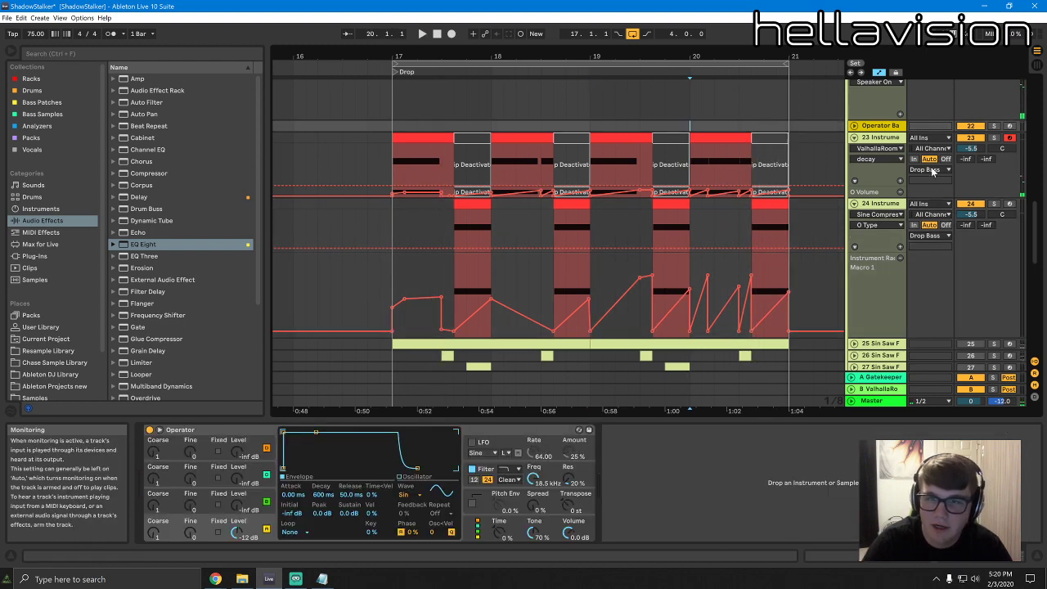
{"action": "left_click", "coordinate": [887, 204]}
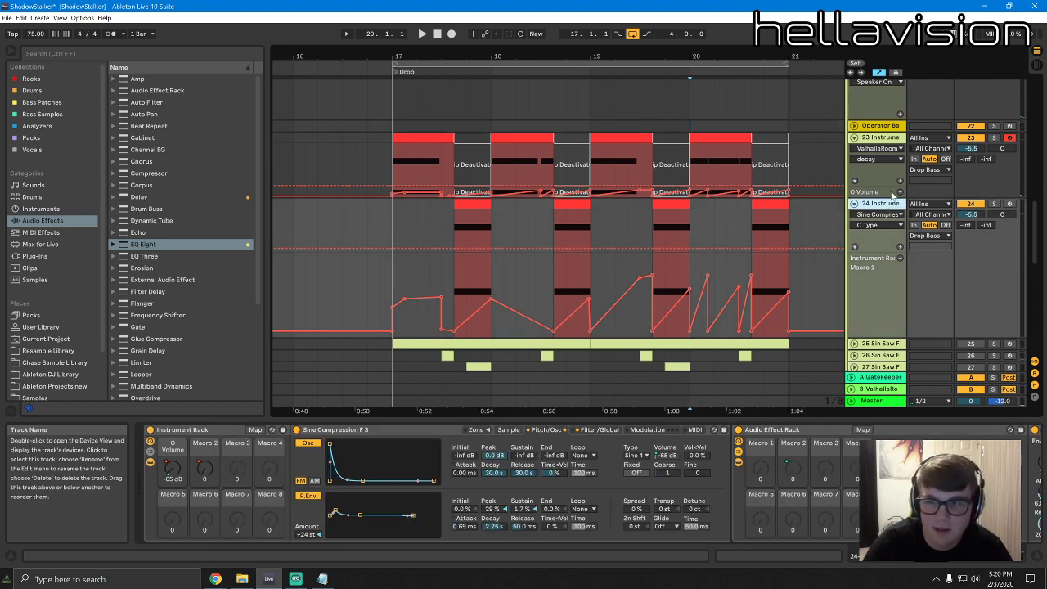
{"action": "scroll", "coordinate": [891, 196], "scroll_direction": "down", "scroll_amount": 3}
{"action": "right_click", "coordinate": [872, 247]}
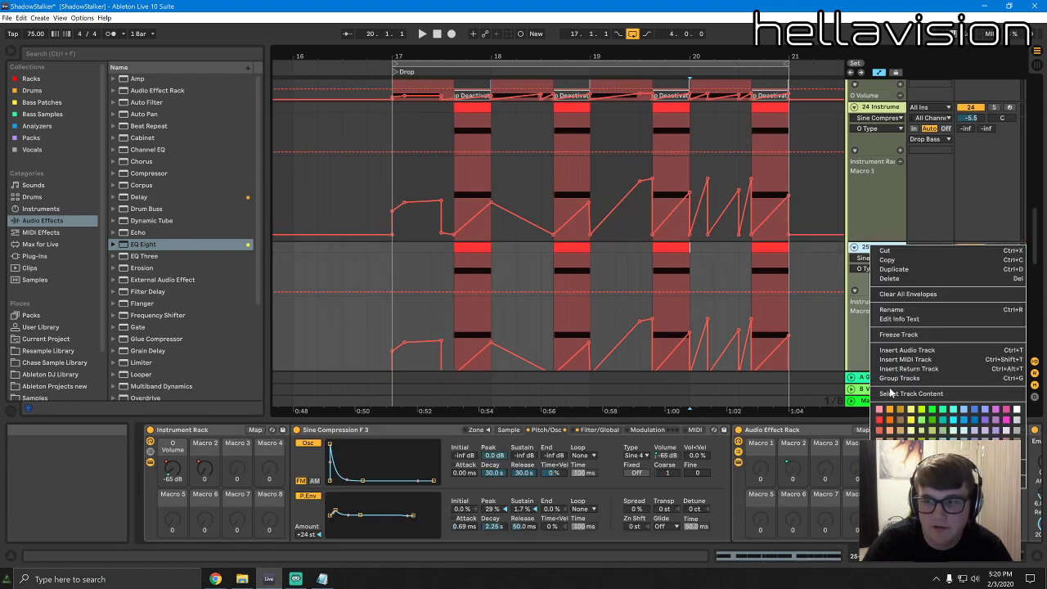
{"action": "left_click", "coordinate": [908, 393]}
Move the second and fourth clips from track 24 down to the duplicate track 25, and audition the clip at 18.3.3
{"action": "left_click_drag", "start_coordinate": [572, 107], "coordinate": [572, 249]}
{"action": "left_click", "coordinate": [761, 110]}
{"action": "left_click_drag", "start_coordinate": [761, 110], "coordinate": [772, 263]}
{"action": "left_click", "coordinate": [551, 239]}
{"action": "left_click_drag", "start_coordinate": [555, 252], "coordinate": [586, 252]}
{"action": "key", "text": "space"}
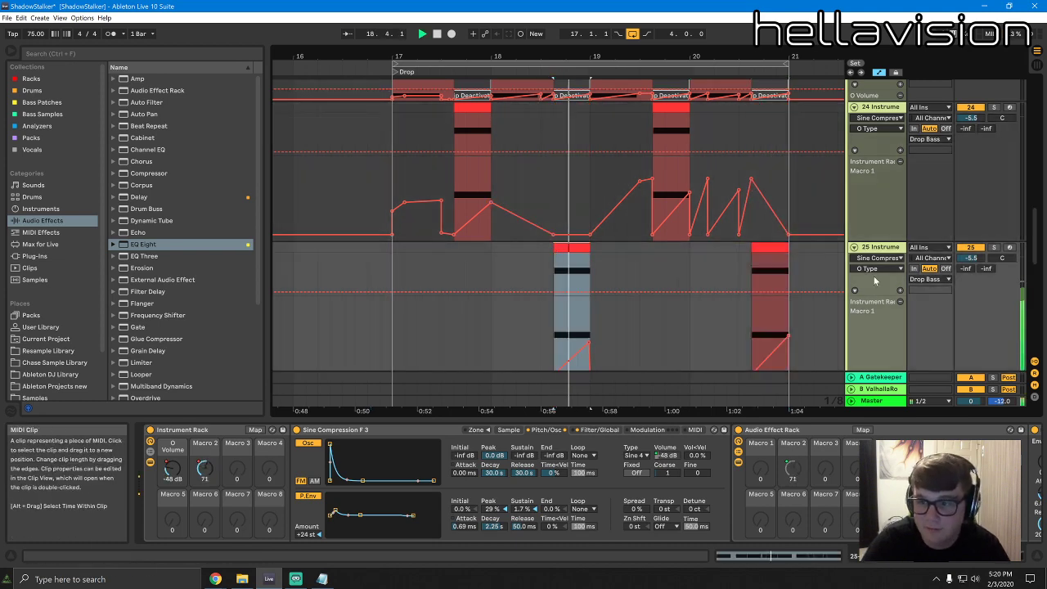
{"action": "key", "text": "space"}
Find Sin Square F 1.wav in the Resample Library's Sine Compression folder with track 25 selected
{"action": "left_click", "coordinate": [884, 107]}
{"action": "left_click", "coordinate": [887, 248]}
{"action": "left_click", "coordinate": [37, 280]}
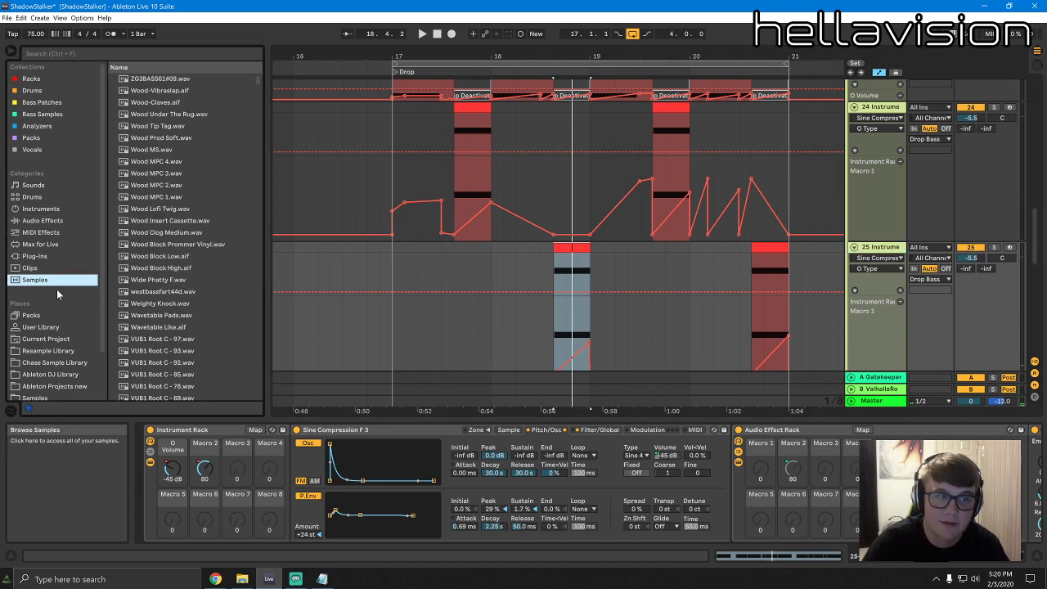
{"action": "left_click", "coordinate": [47, 350]}
{"action": "left_click", "coordinate": [172, 150]}
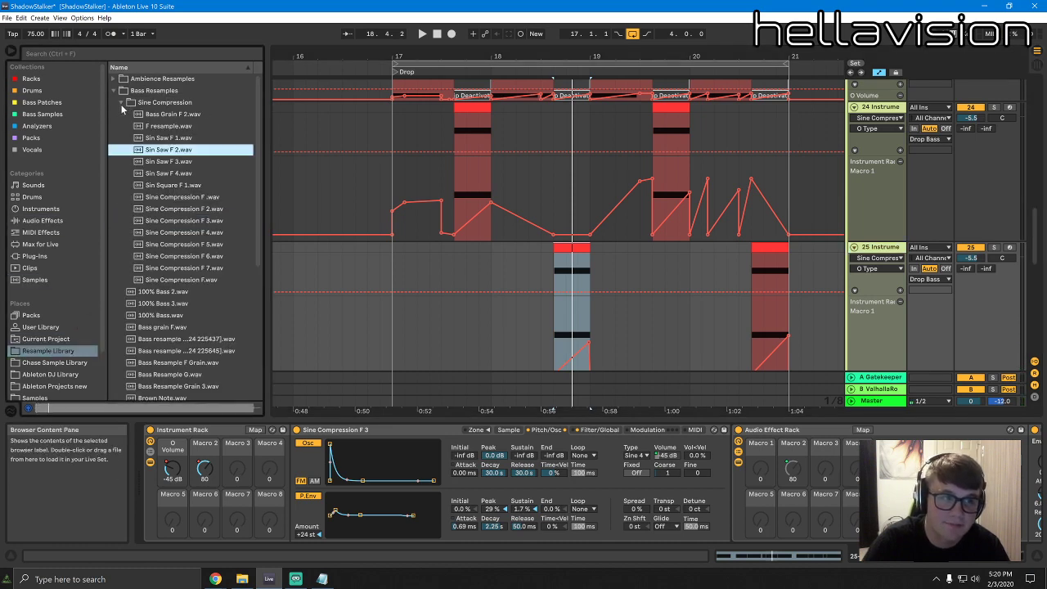
{"action": "left_click", "coordinate": [123, 104]}
{"action": "left_click", "coordinate": [121, 104]}
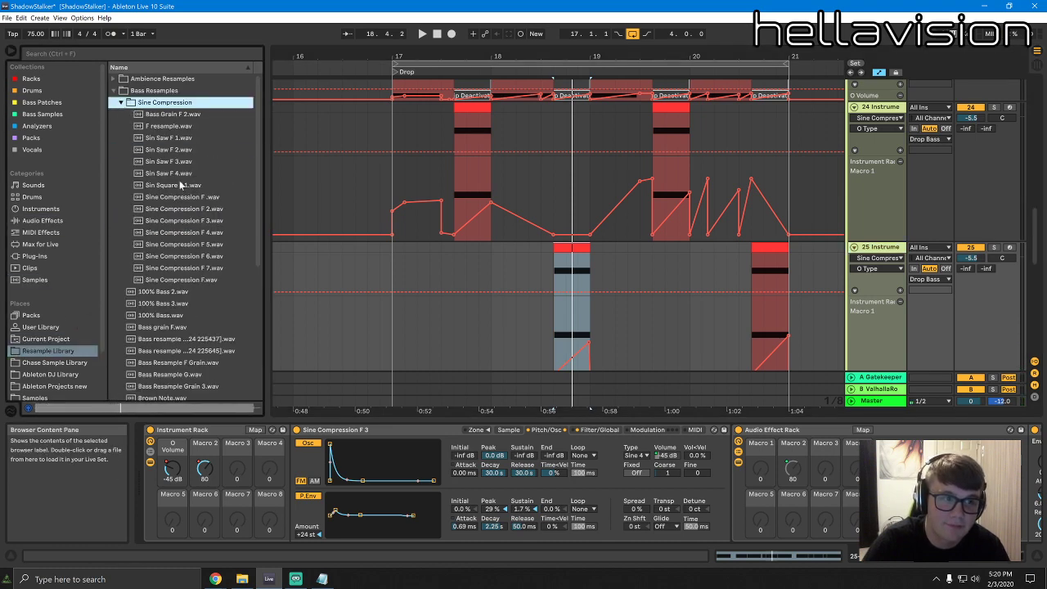
{"action": "left_click", "coordinate": [174, 151]}
{"action": "left_click", "coordinate": [176, 172]}
{"action": "left_click", "coordinate": [175, 186]}
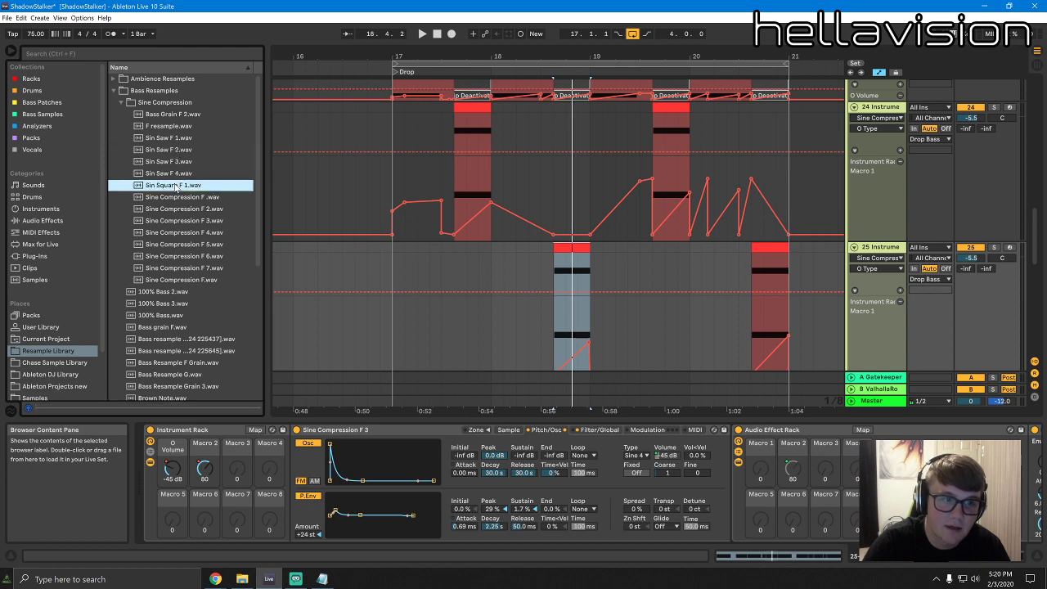
Replace the sample in track 25's sampler with Sin Square F 1.wav and audition it
{"action": "left_click", "coordinate": [598, 430]}
{"action": "left_click", "coordinate": [508, 429]}
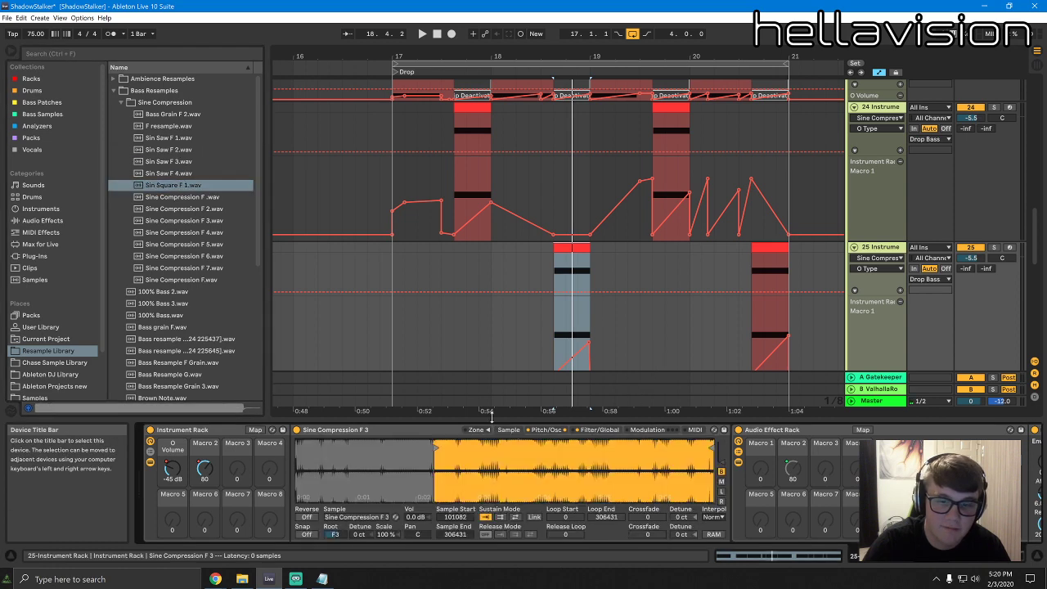
{"action": "left_click_drag", "start_coordinate": [169, 186], "coordinate": [480, 493]}
{"action": "key", "text": "space"}
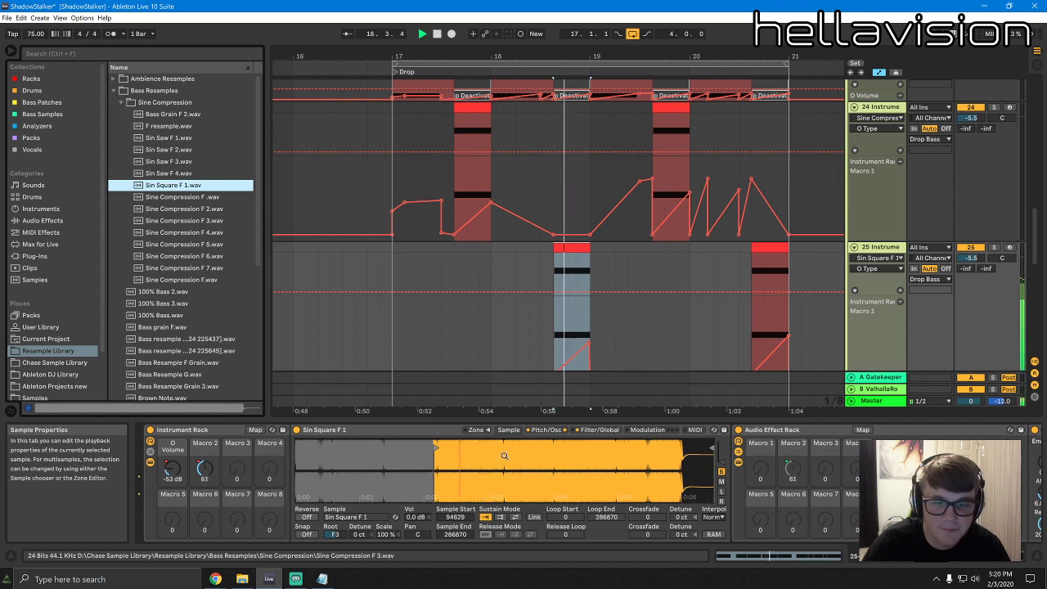
{"action": "key", "text": "space"}
Switch off track 25's modulation oscillator and set its pitch envelope to 61.7 ms attack, 53% peak and 0 st amount
{"action": "left_click", "coordinate": [590, 429]}
{"action": "left_click", "coordinate": [546, 429]}
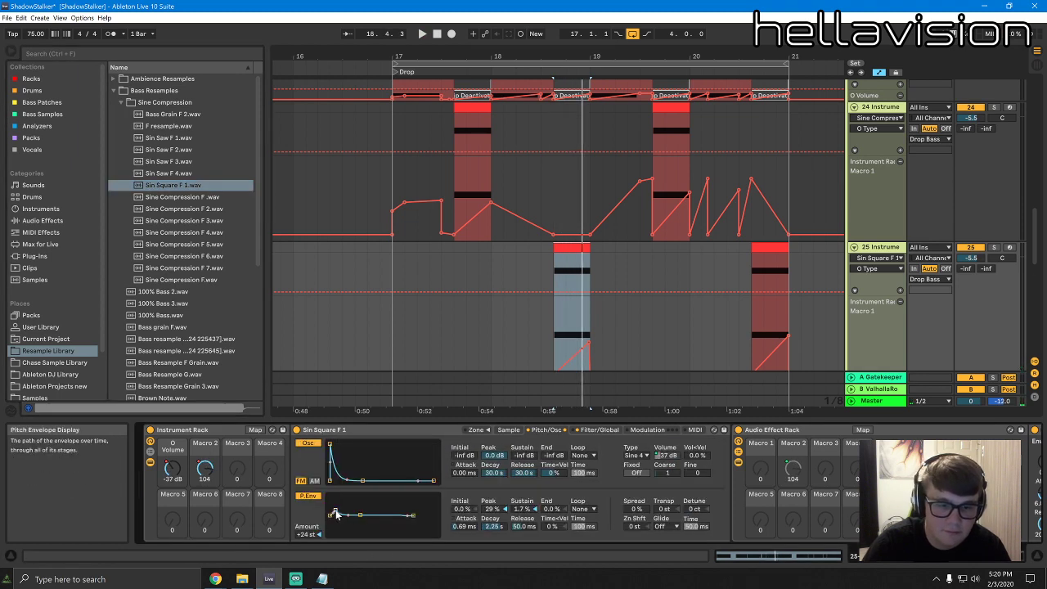
{"action": "key", "text": "space"}
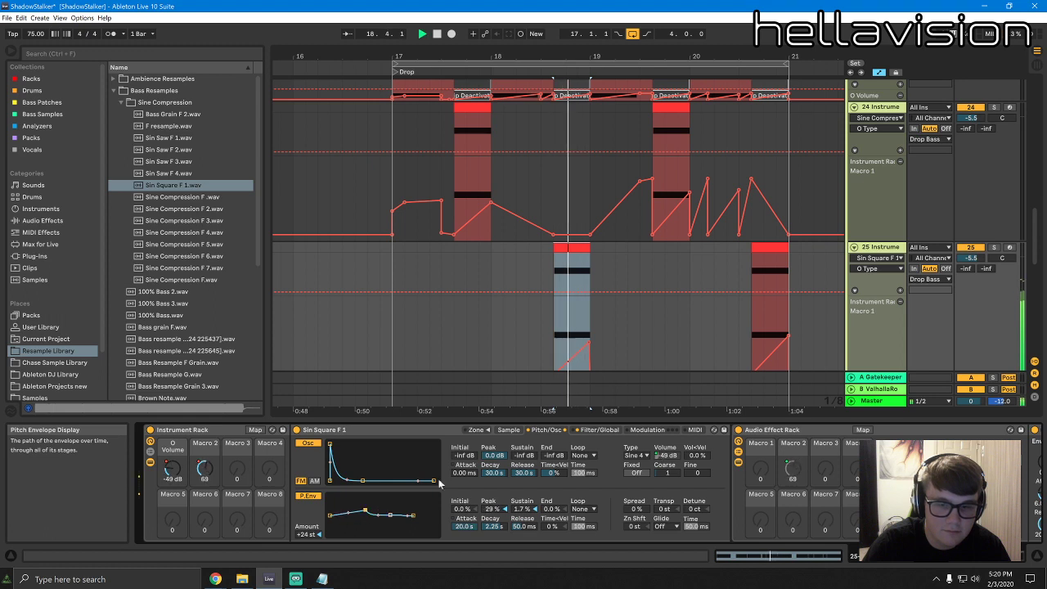
{"action": "key", "text": "space"}
{"action": "key", "text": "space"}
{"action": "left_click", "coordinate": [310, 444]}
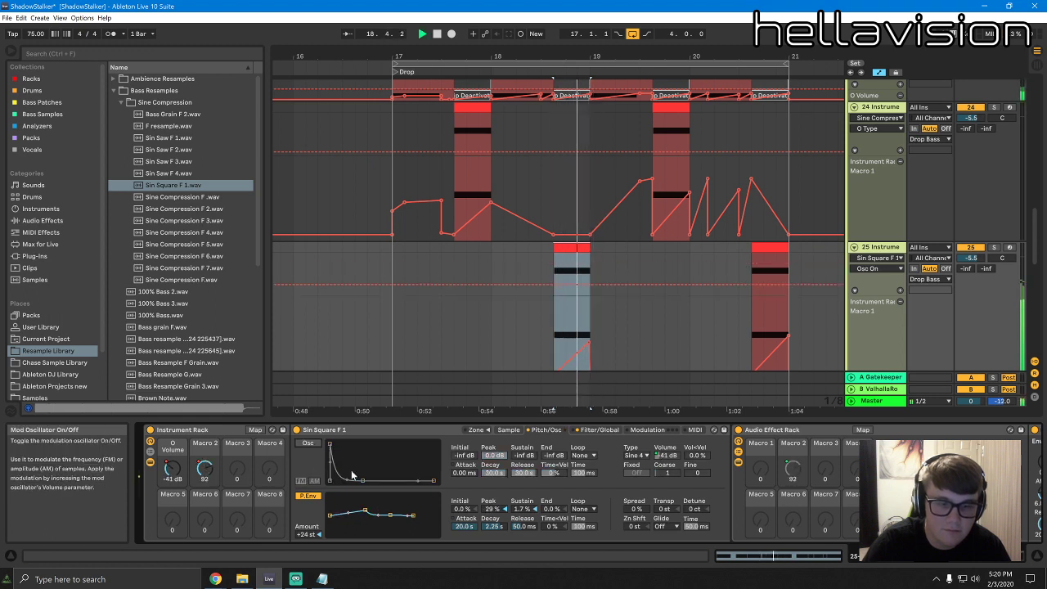
{"action": "left_click_drag", "start_coordinate": [365, 510], "coordinate": [349, 506]}
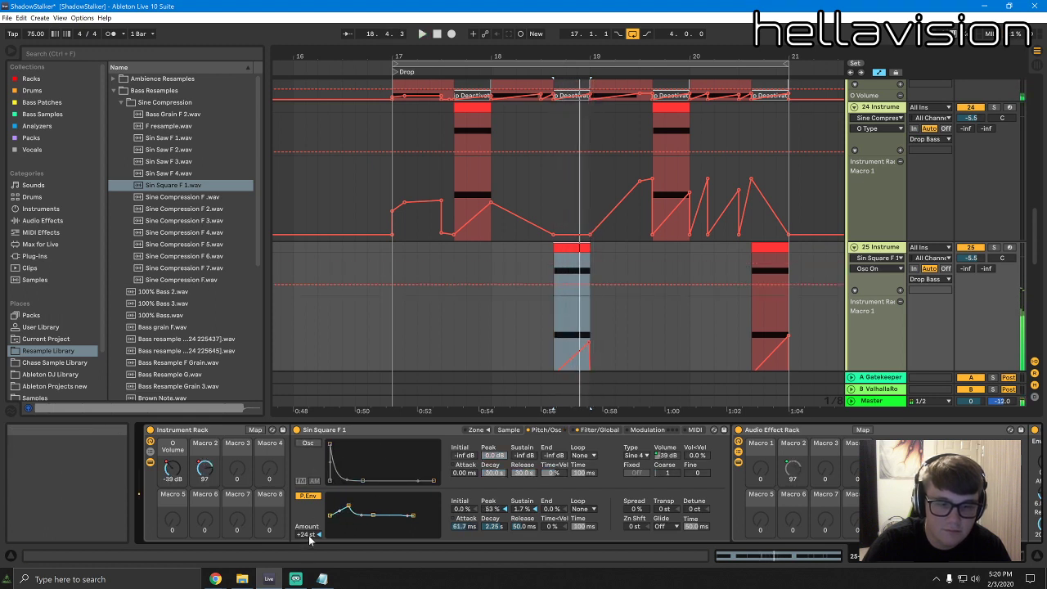
{"action": "left_click_drag", "start_coordinate": [309, 535], "coordinate": [308, 558]}
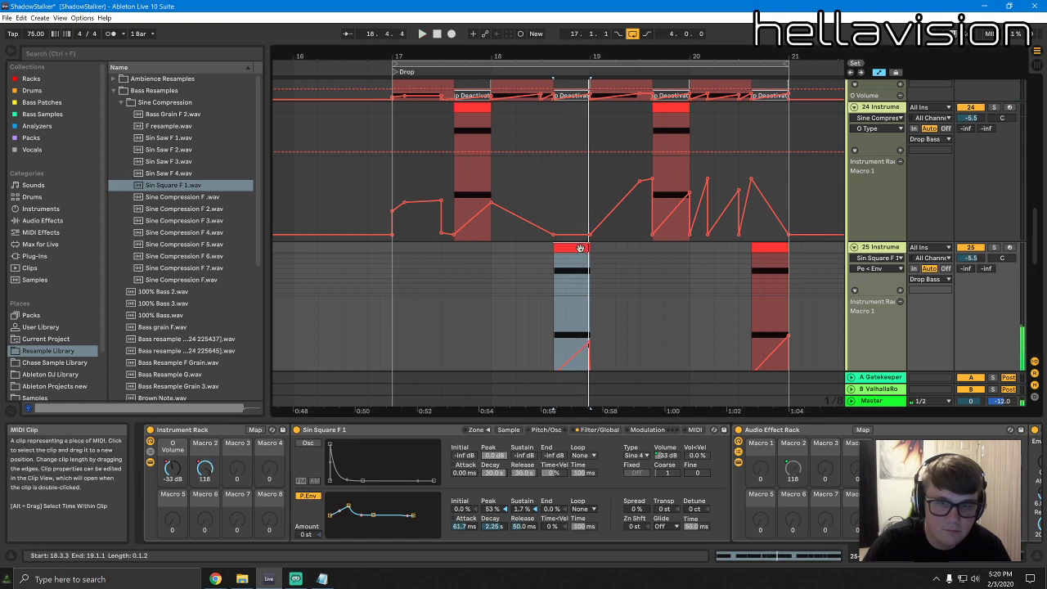
Try another octave for the note in track 25's clip at 18.3.3, then restore it and close the clip
{"action": "double_click", "coordinate": [571, 248]}
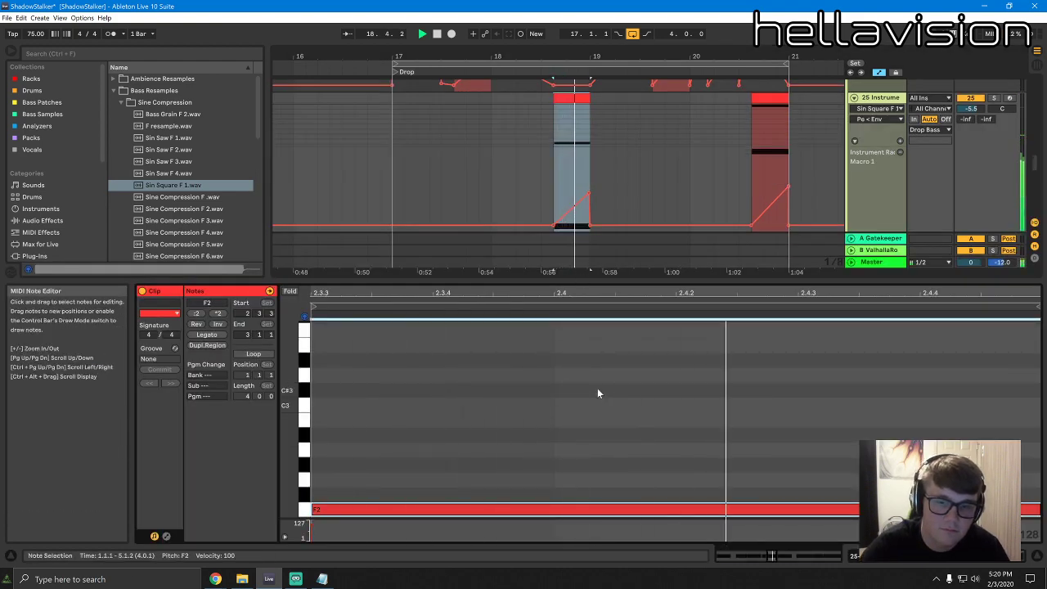
{"action": "key", "text": "shift+Up"}
{"action": "key", "text": "ctrl+alt+l"}
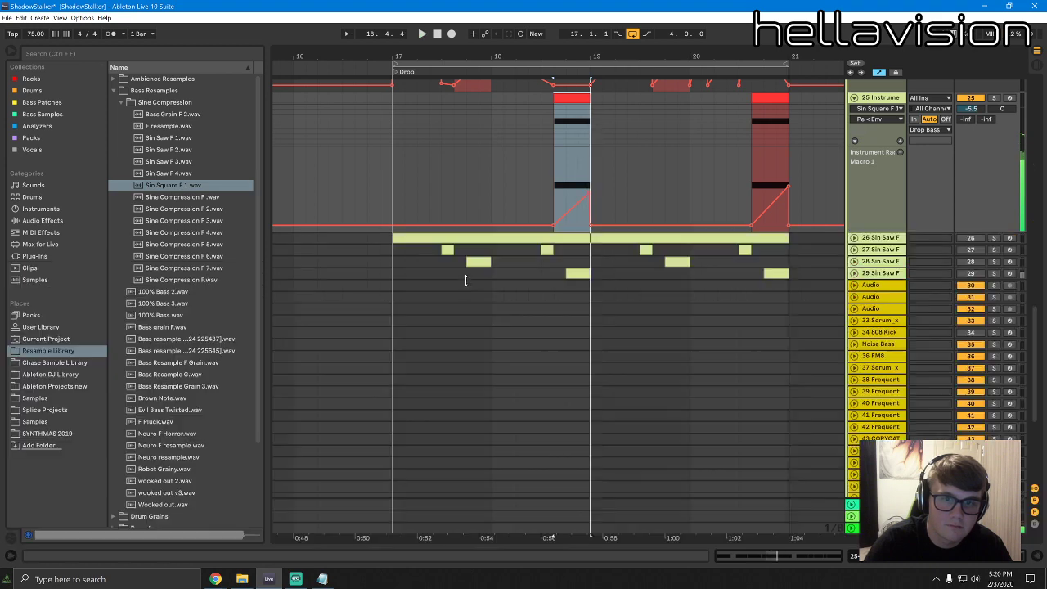
Try Sin Saw F 3.wav in track 25's sampler with the sample start at 160883, and audition it
{"action": "double_click", "coordinate": [910, 154]}
{"action": "left_click", "coordinate": [190, 162]}
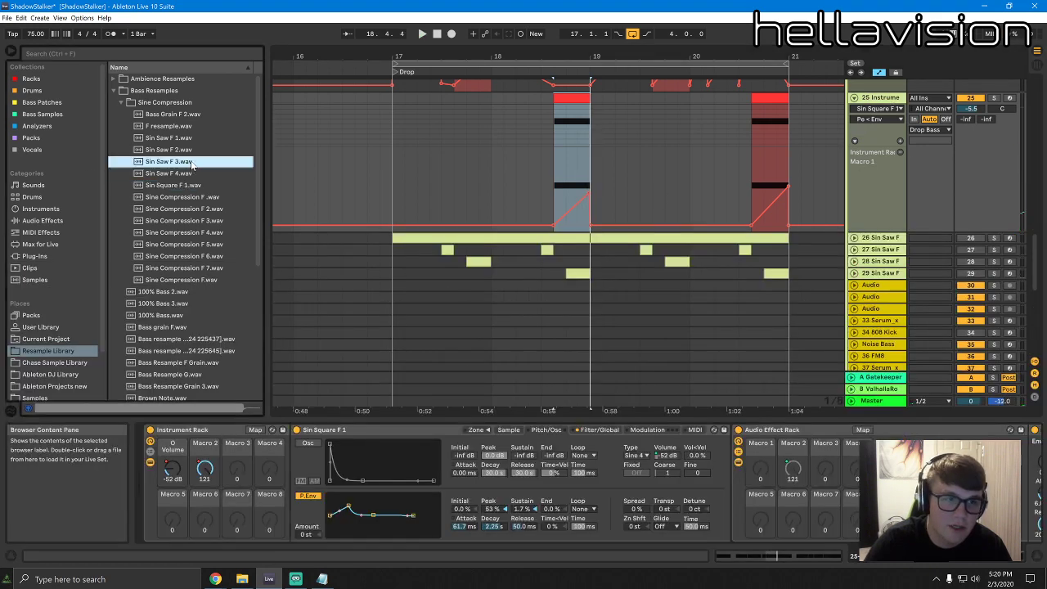
{"action": "left_click", "coordinate": [509, 430]}
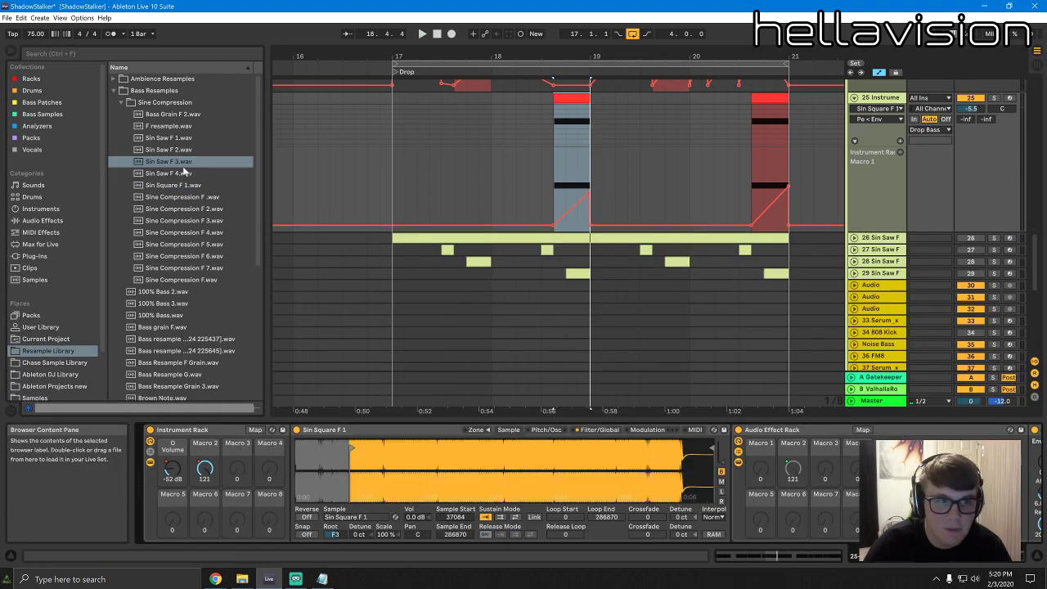
{"action": "left_click_drag", "start_coordinate": [184, 164], "coordinate": [497, 481]}
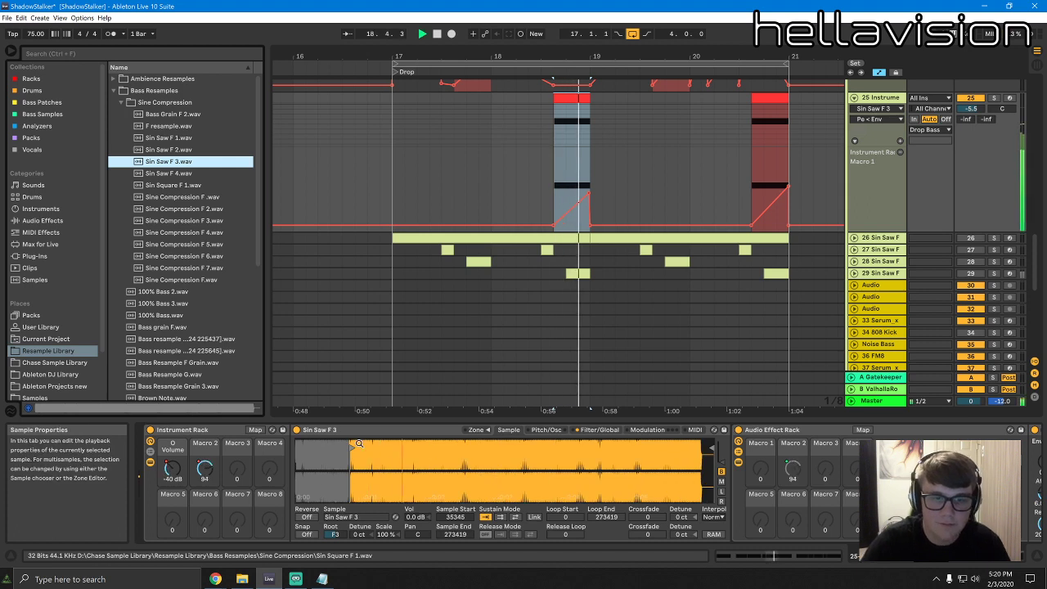
{"action": "mouse_move", "coordinate": [359, 443]}
{"action": "left_mouse_down"}
{"action": "mouse_move", "coordinate": [607, 473]}
{"action": "mouse_move", "coordinate": [542, 473]}
{"action": "left_mouse_up"}
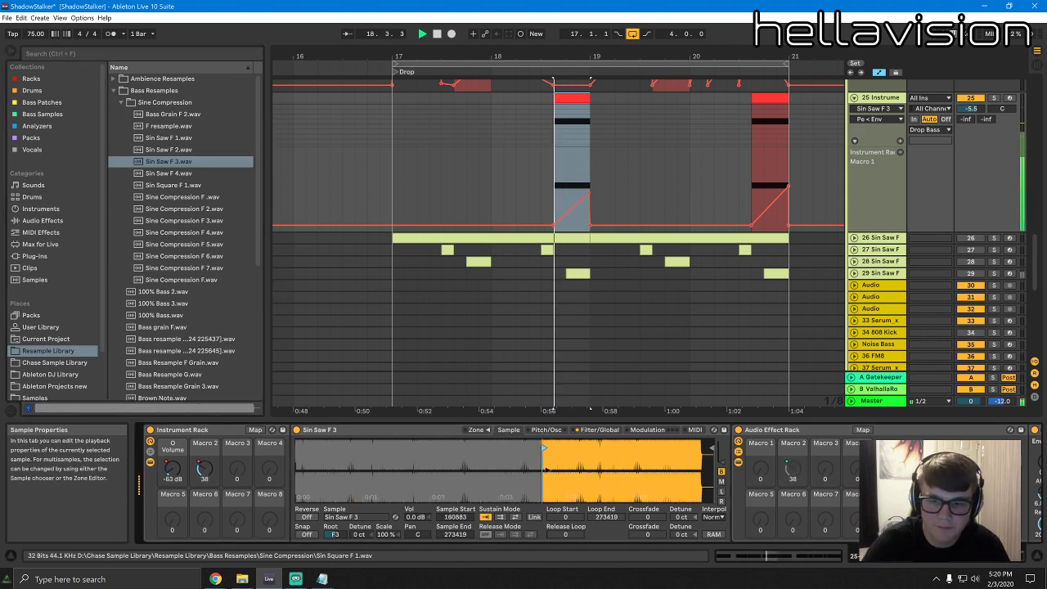
{"action": "key", "text": "space"}
Try Sin Saw F 2.wav as the sample in track 25's sampler and audition it
{"action": "left_click", "coordinate": [167, 150]}
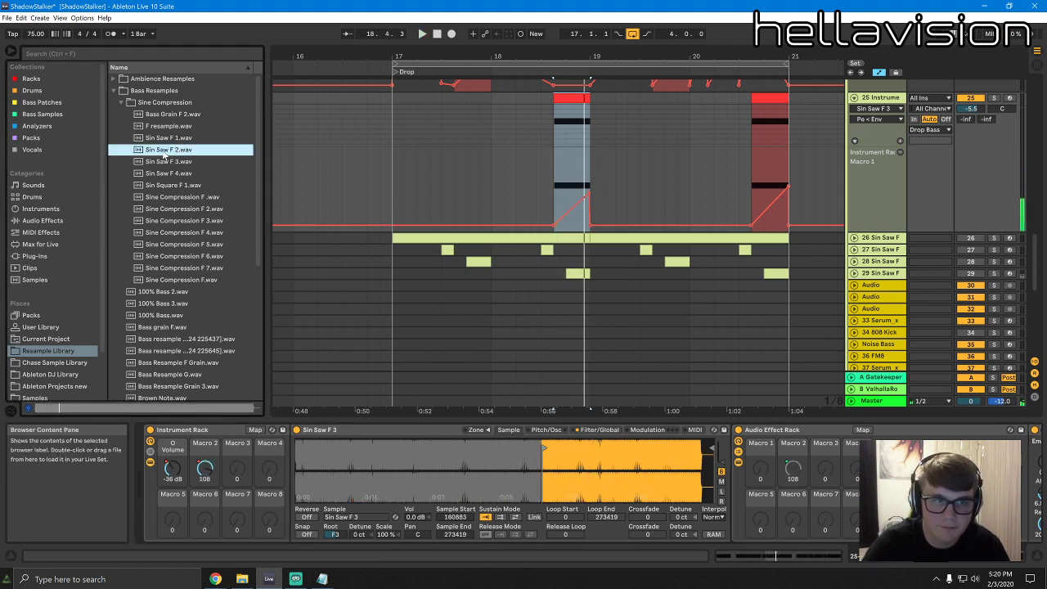
{"action": "left_click_drag", "start_coordinate": [166, 152], "coordinate": [462, 452]}
{"action": "key", "text": "space"}
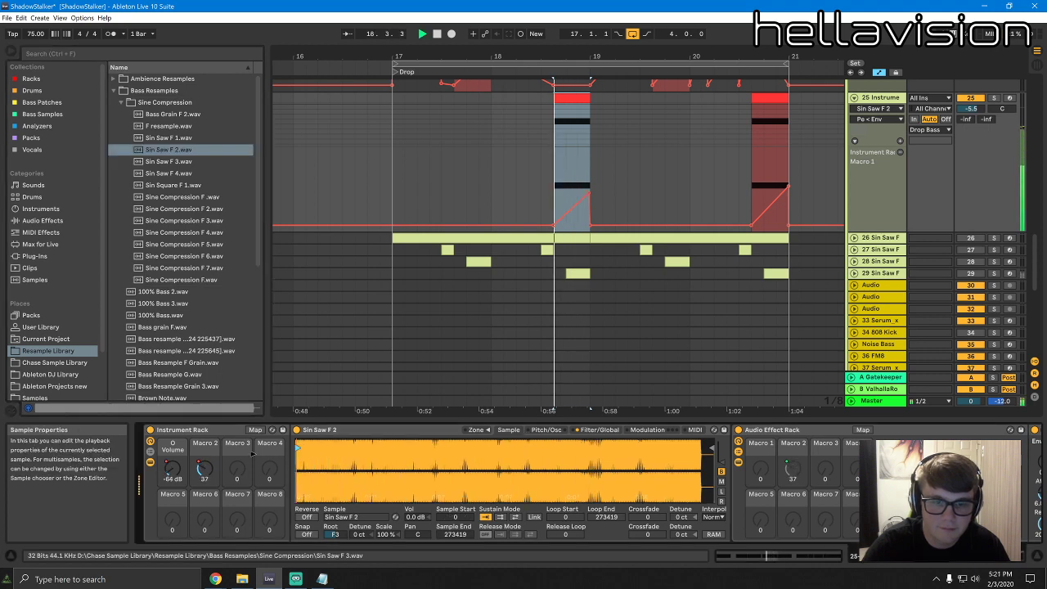
Delete the automation of track 25's volume macro and Macro 2, set them to -inf dB and 0, and audition the clip
{"action": "right_click", "coordinate": [205, 466]}
{"action": "left_click", "coordinate": [252, 319]}
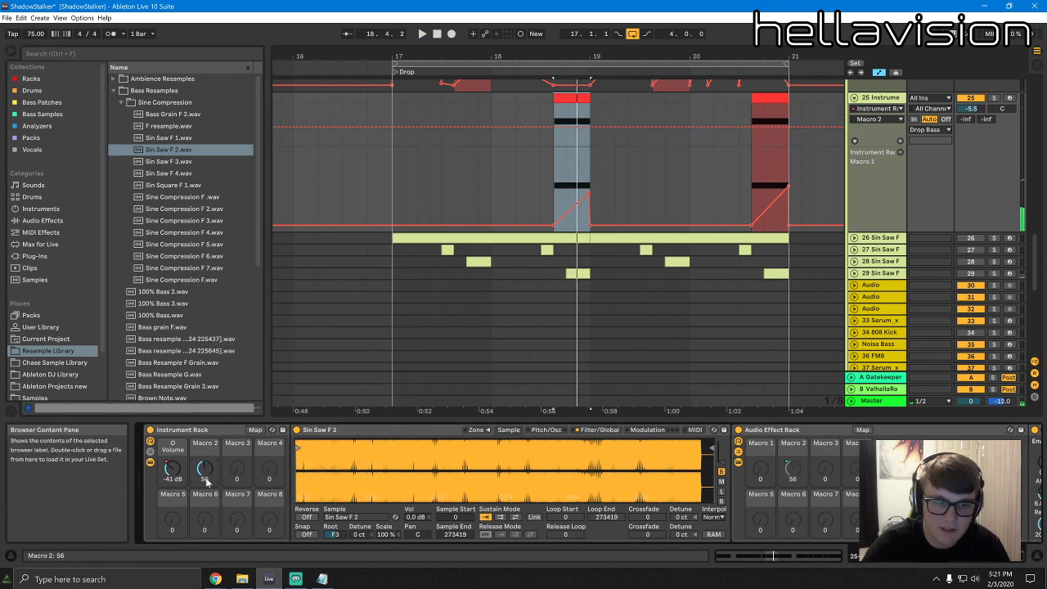
{"action": "right_click", "coordinate": [173, 467]}
{"action": "left_click_drag", "start_coordinate": [205, 468], "coordinate": [181, 459]}
{"action": "key", "text": "space"}
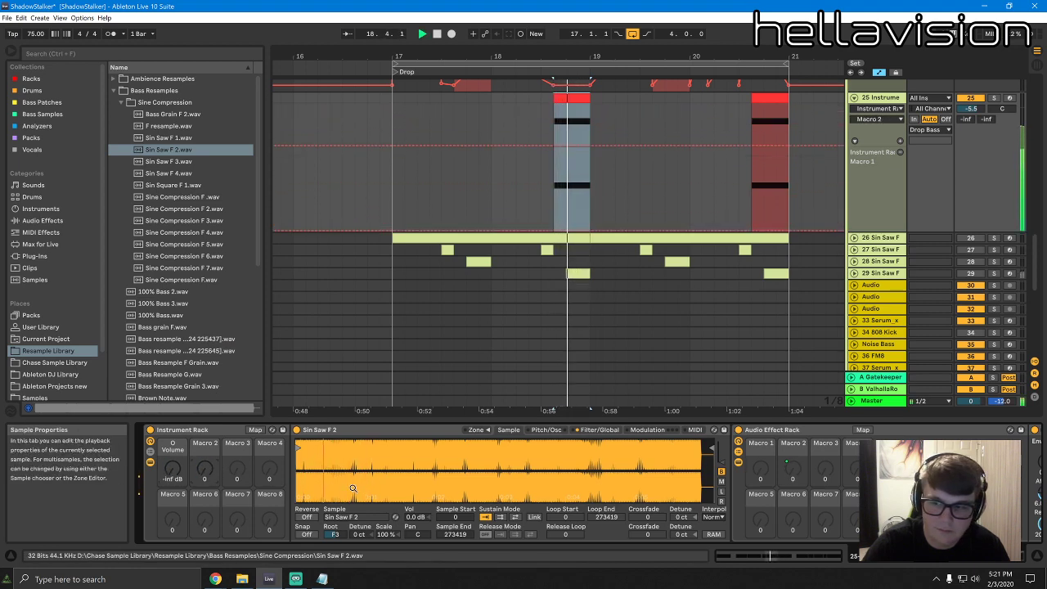
{"action": "left_click", "coordinate": [138, 482]}
{"action": "key", "text": "space"}
{"action": "key", "text": "space"}
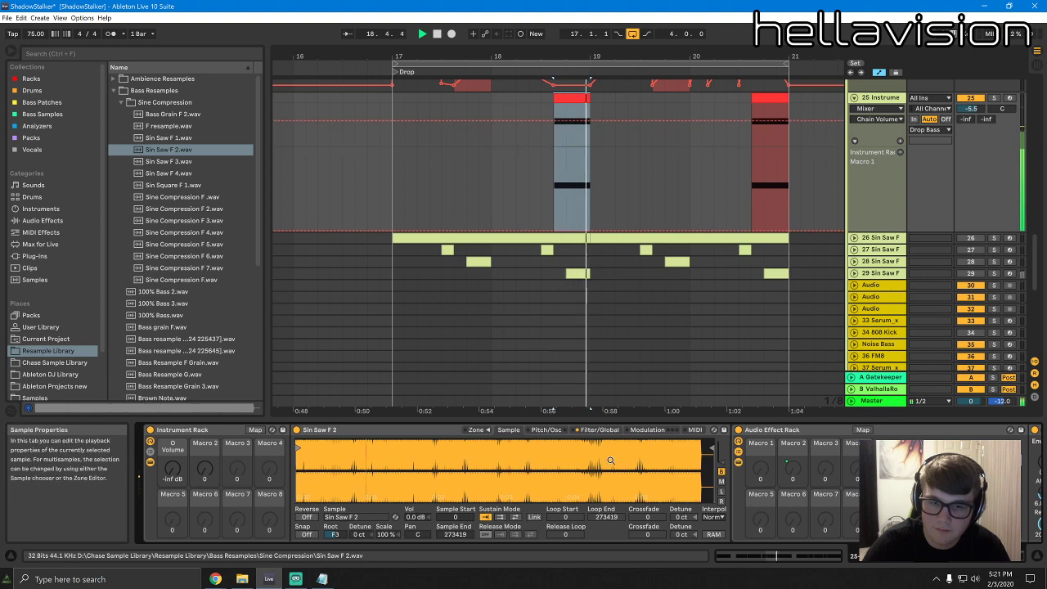
{"action": "key", "text": "space"}
Set track 25's pitch envelope to +24 st amount, 32.4 ms attack, 5.1% peak, 1.53 s decay and -15% sustain
{"action": "left_click", "coordinate": [563, 431]}
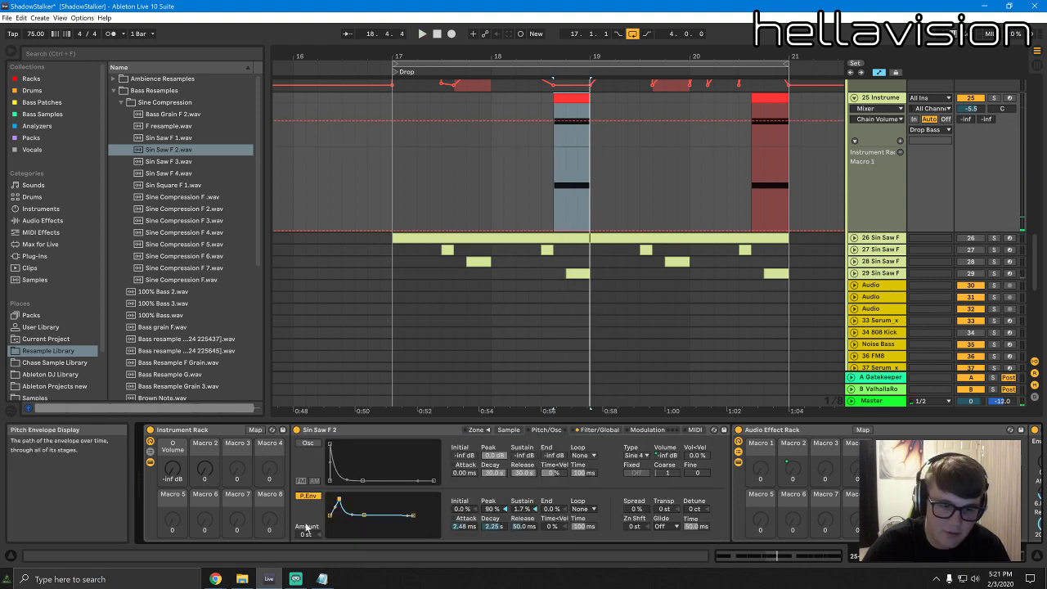
{"action": "key", "text": "space"}
{"action": "left_click_drag", "start_coordinate": [306, 531], "coordinate": [307, 515]}
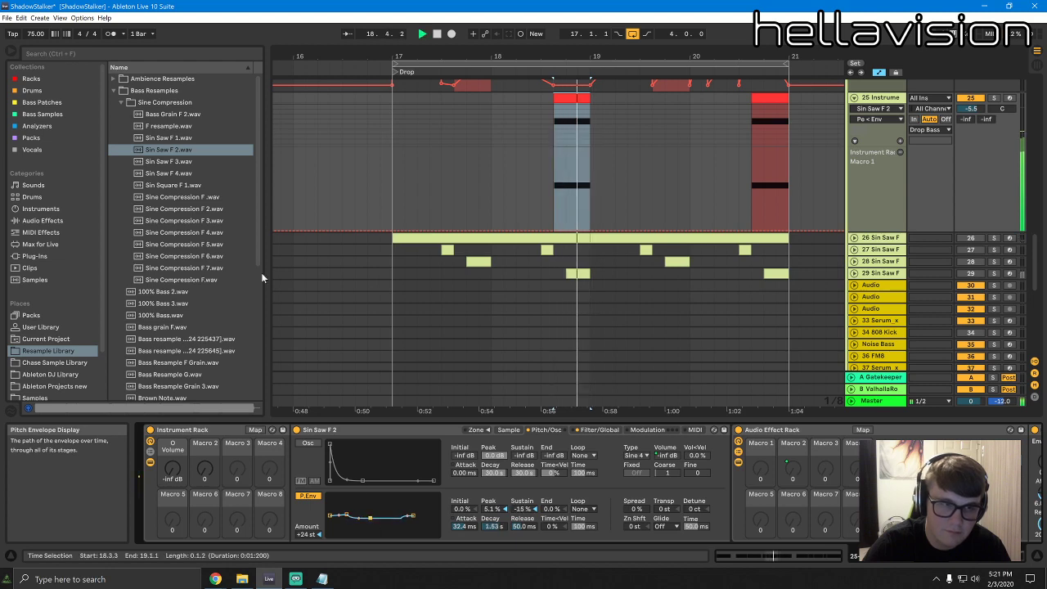
Replace track 25's sample with Sine Compression F 4.wav and set the pitch envelope to 1.26 s decay and 15% sustain
{"action": "left_click", "coordinate": [184, 233]}
{"action": "left_click", "coordinate": [505, 430]}
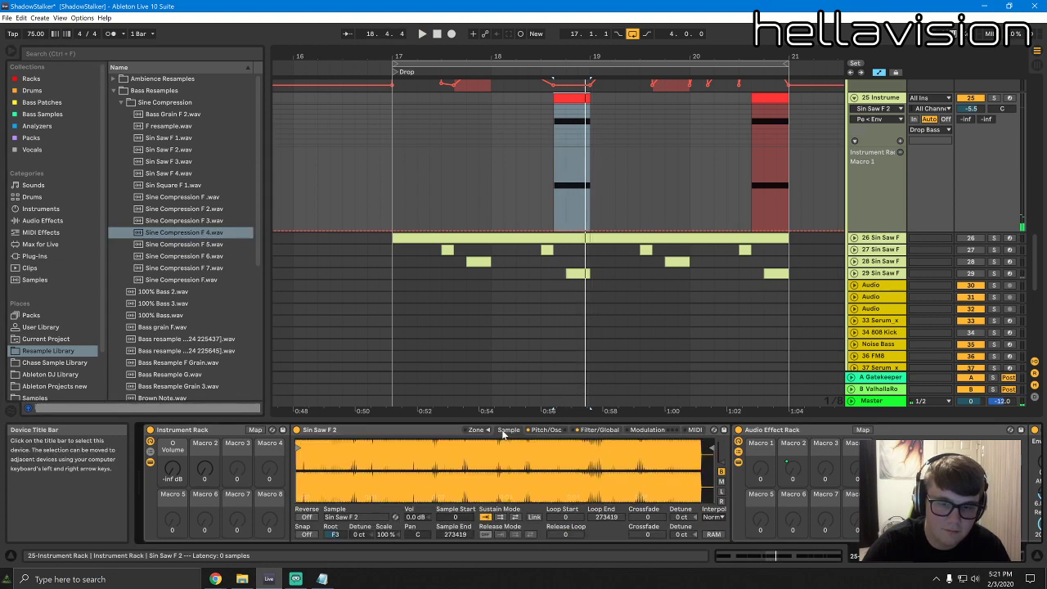
{"action": "left_click_drag", "start_coordinate": [185, 232], "coordinate": [391, 455]}
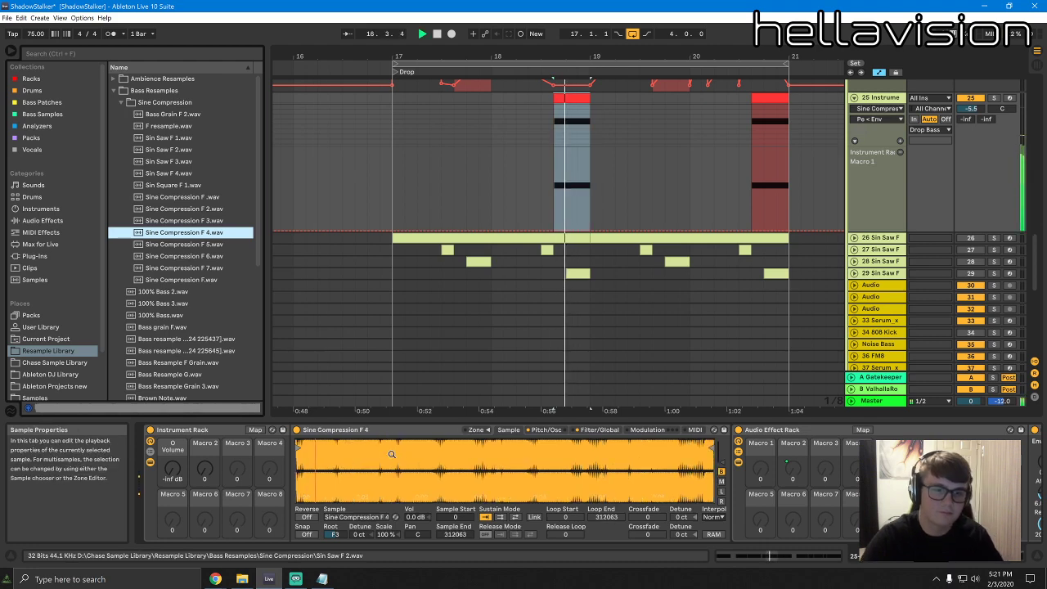
{"action": "left_click", "coordinate": [596, 430]}
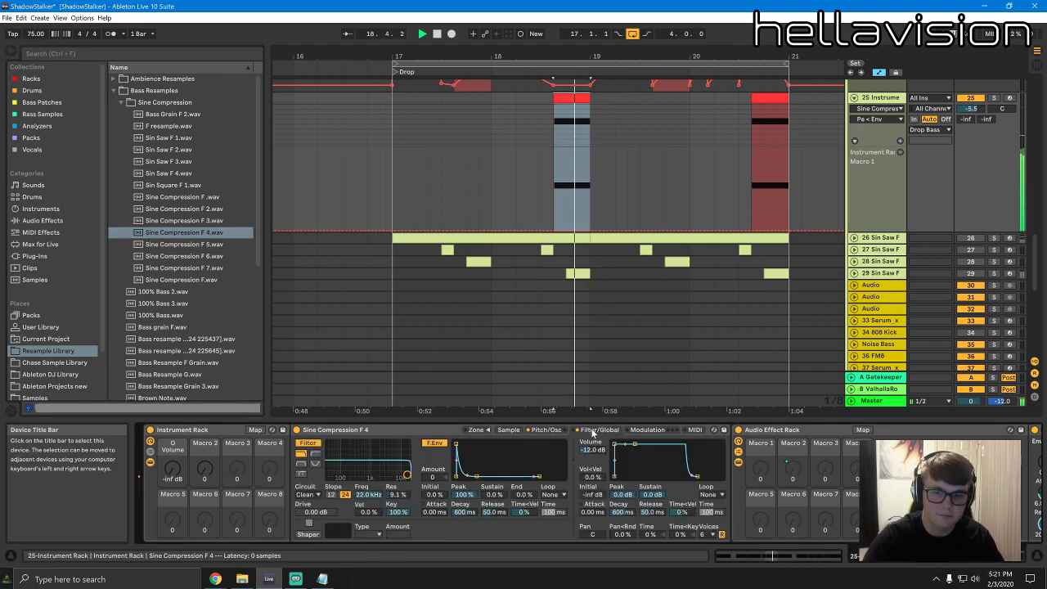
{"action": "left_click", "coordinate": [544, 430]}
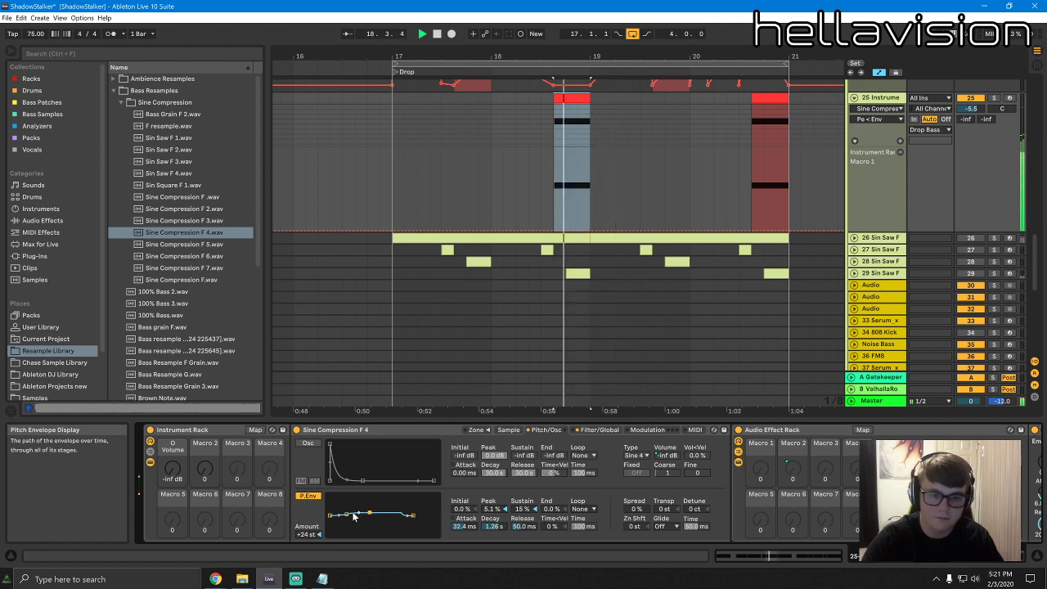
Duplicate track 25, keeping only the clip at 18.3.3 on the original and only the clip at 20.3.3 on the duplicate
{"action": "scroll", "coordinate": [678, 224], "scroll_direction": "up", "scroll_amount": 2}
{"action": "left_click", "coordinate": [767, 146]}
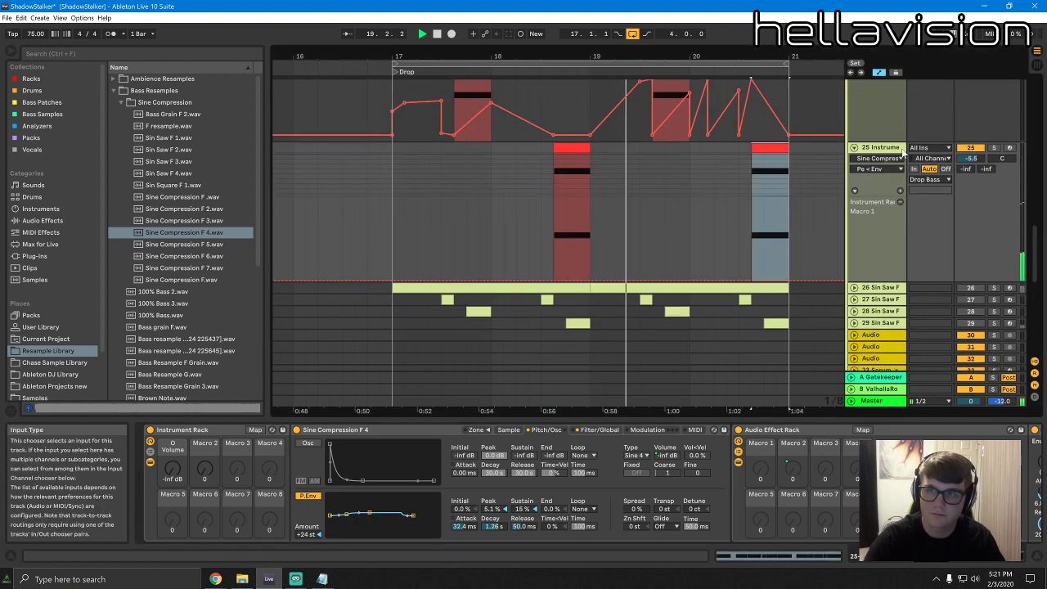
{"action": "left_click", "coordinate": [876, 153]}
{"action": "key", "text": "ctrl+d"}
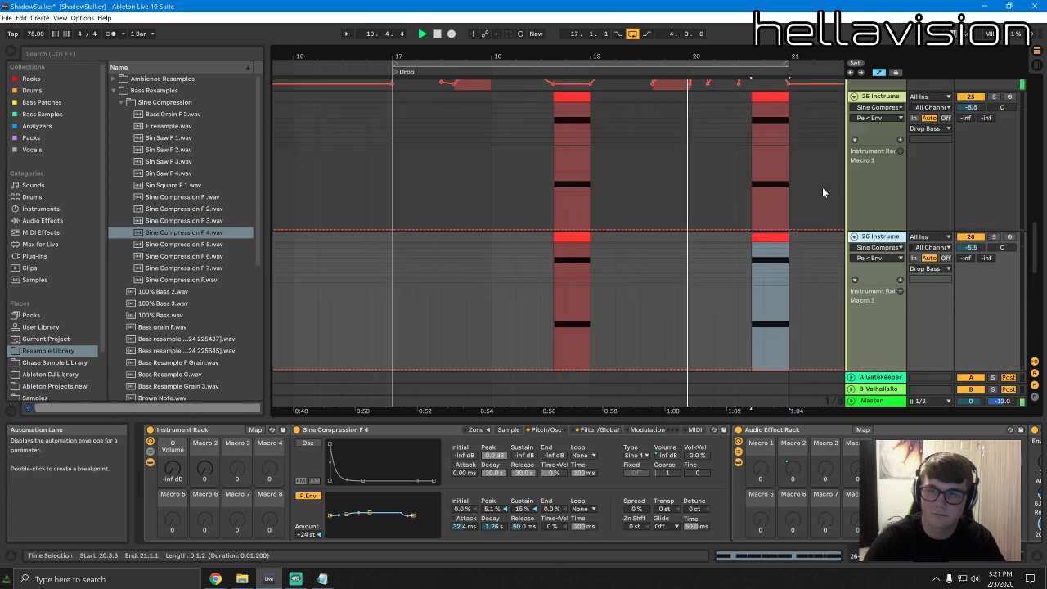
{"action": "left_click", "coordinate": [589, 257]}
{"action": "left_click", "coordinate": [567, 237]}
{"action": "key", "text": "Delete"}
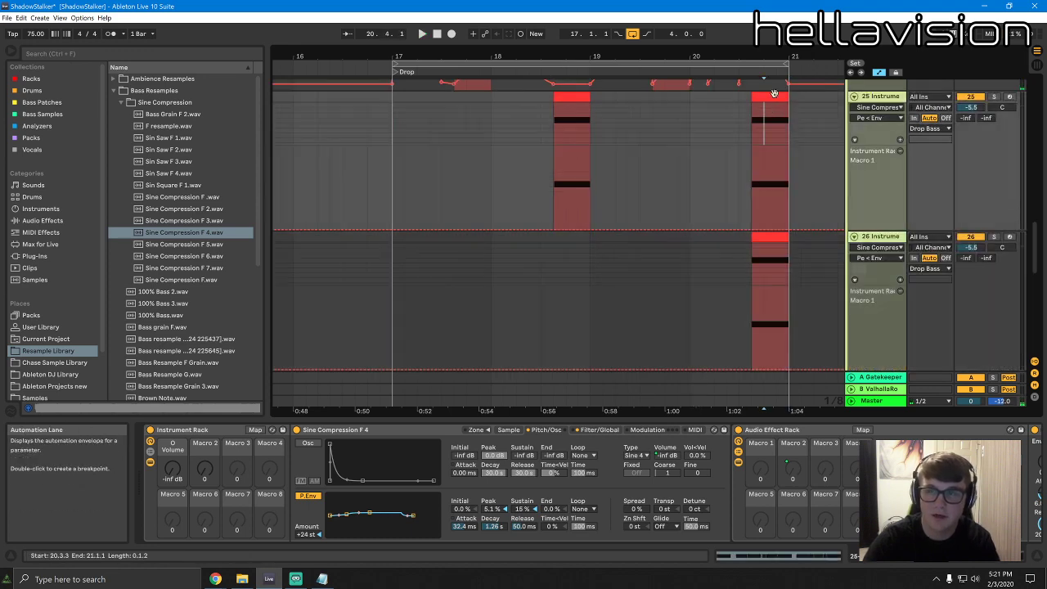
{"action": "scroll", "coordinate": [737, 262], "scroll_direction": "up", "scroll_amount": 2}
{"action": "left_click", "coordinate": [769, 324]}
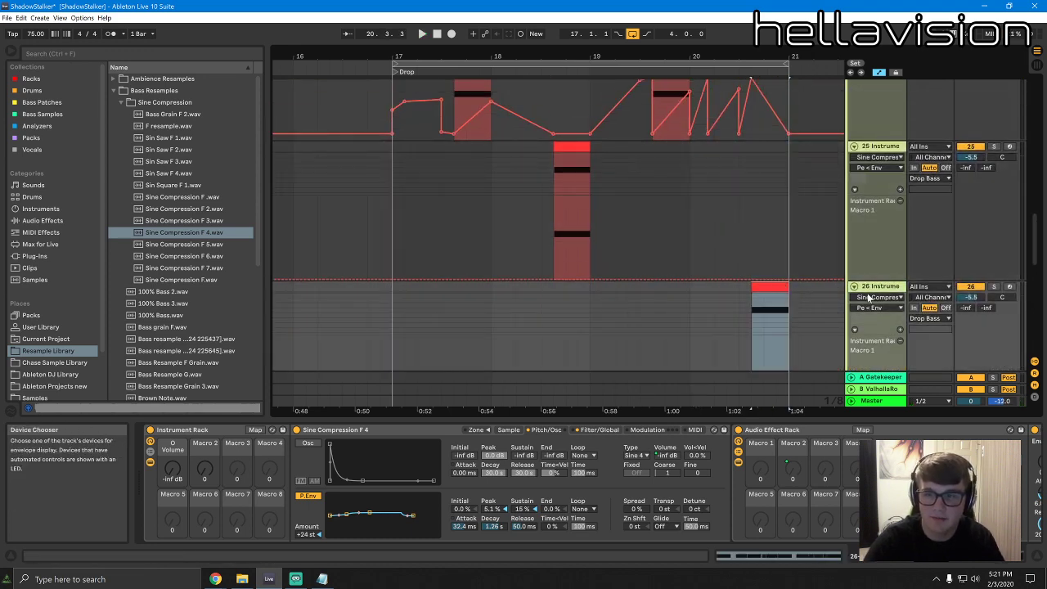
Set track 26's pitch envelope to 342 ms attack, 15% peak, 708 ms decay and 39% sustain while auditioning its clip
{"action": "key", "text": "space"}
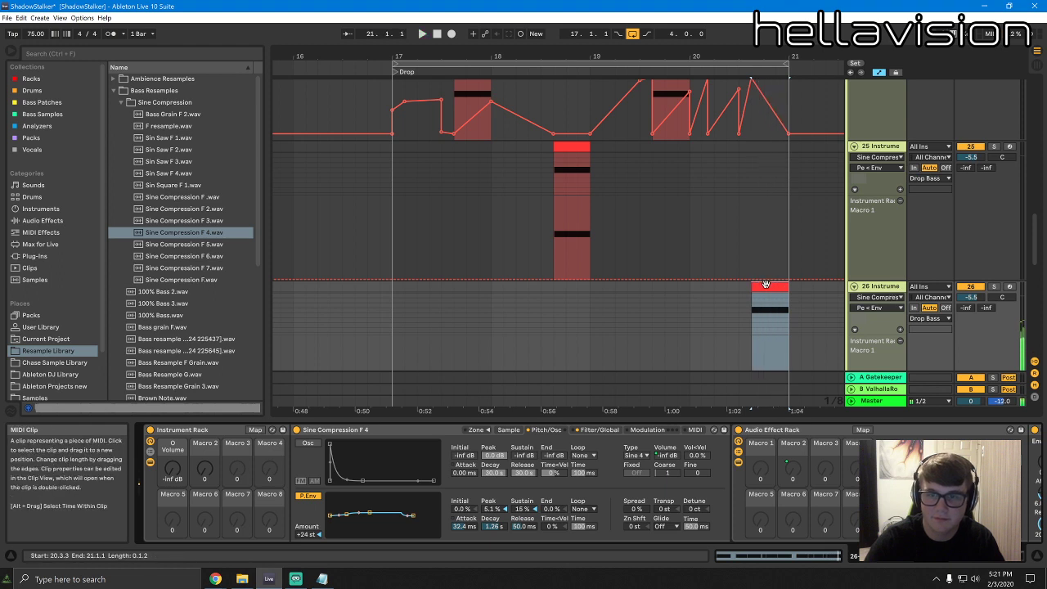
{"action": "mouse_move", "coordinate": [345, 521]}
{"action": "left_mouse_down"}
{"action": "mouse_move", "coordinate": [362, 508]}
{"action": "mouse_move", "coordinate": [342, 509]}
{"action": "left_mouse_up"}
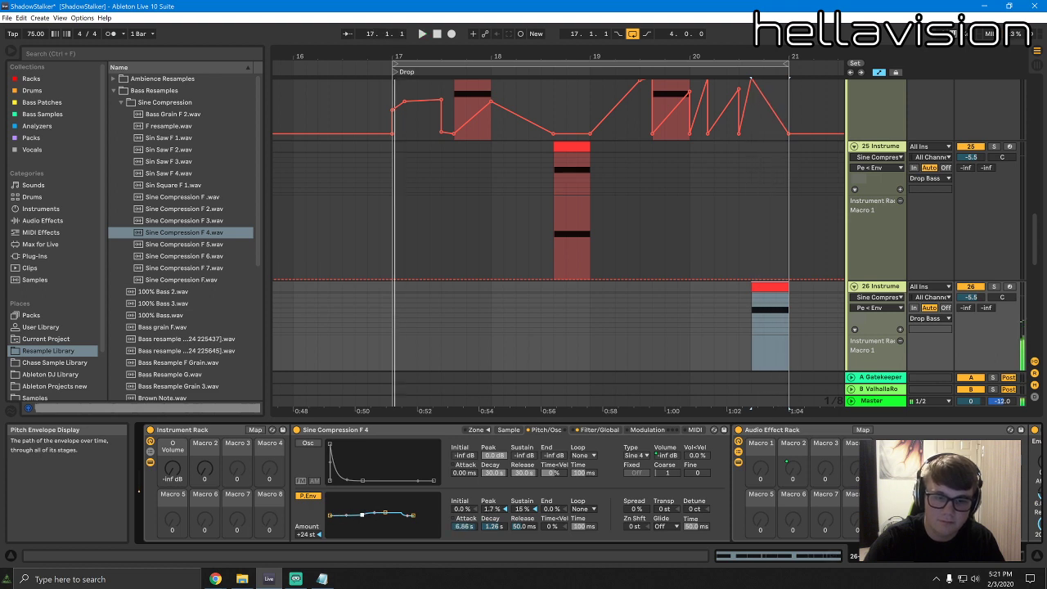
{"action": "left_click_drag", "start_coordinate": [375, 524], "coordinate": [353, 513]}
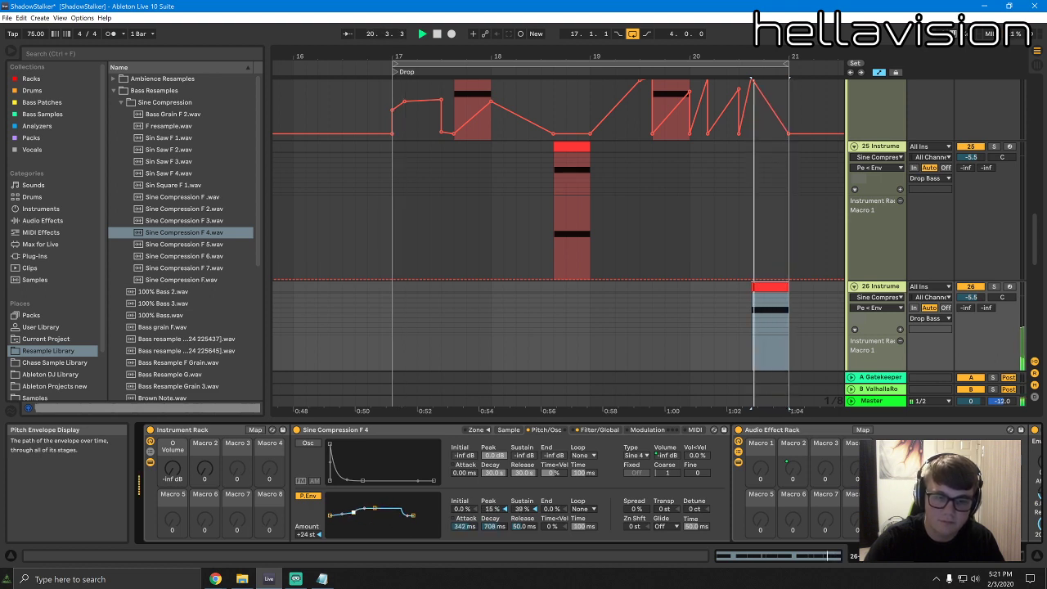
Switch on track 26's modulation oscillator, set its volume macro to about -32 dB and show that macro's automation
{"action": "left_click_drag", "start_coordinate": [172, 470], "coordinate": [171, 468]}
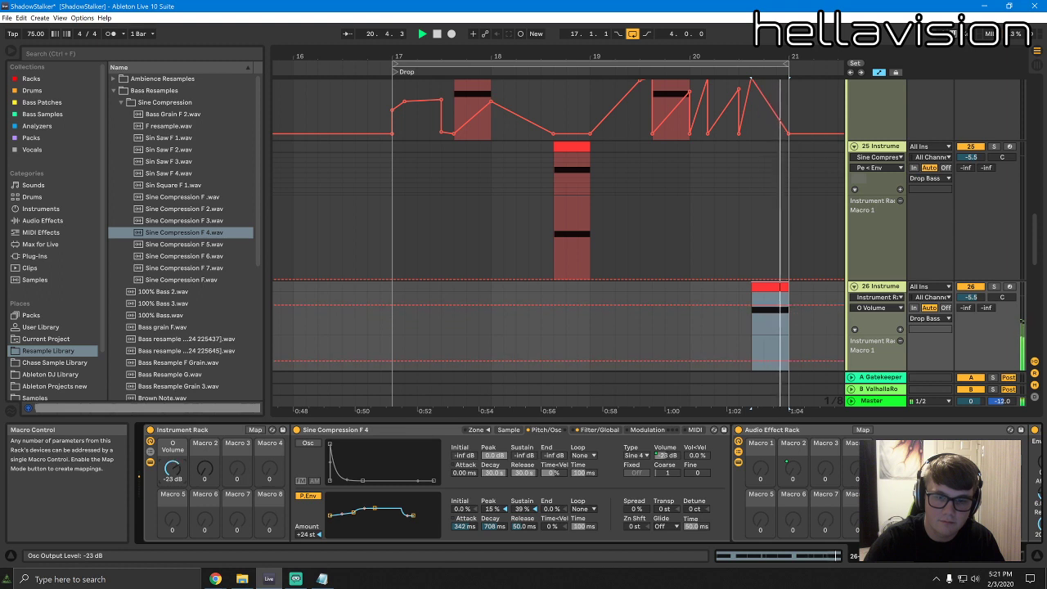
{"action": "left_click", "coordinate": [308, 443]}
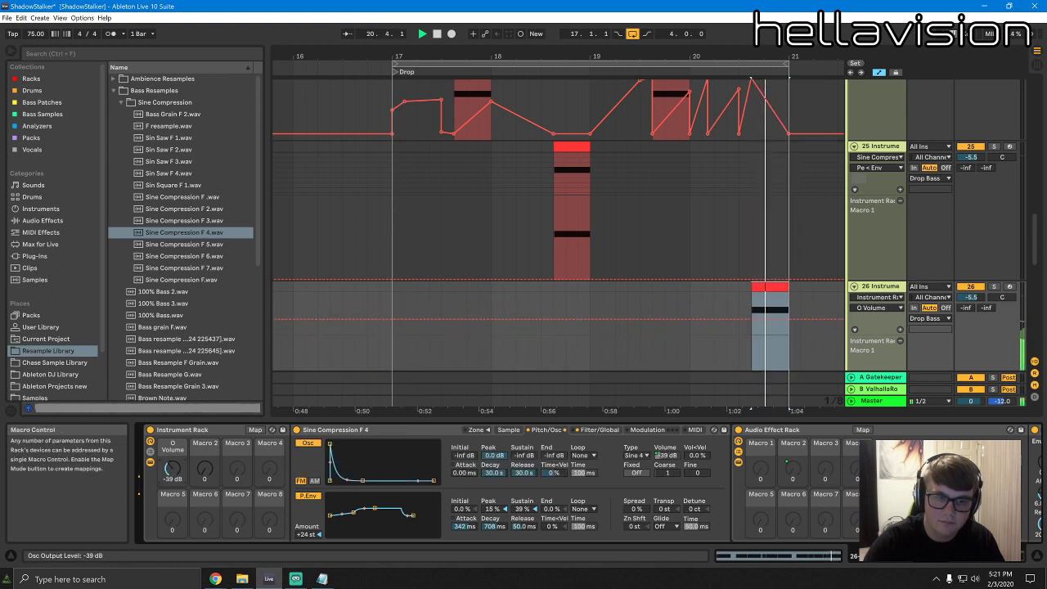
{"action": "right_click", "coordinate": [174, 470]}
{"action": "left_click", "coordinate": [229, 305]}
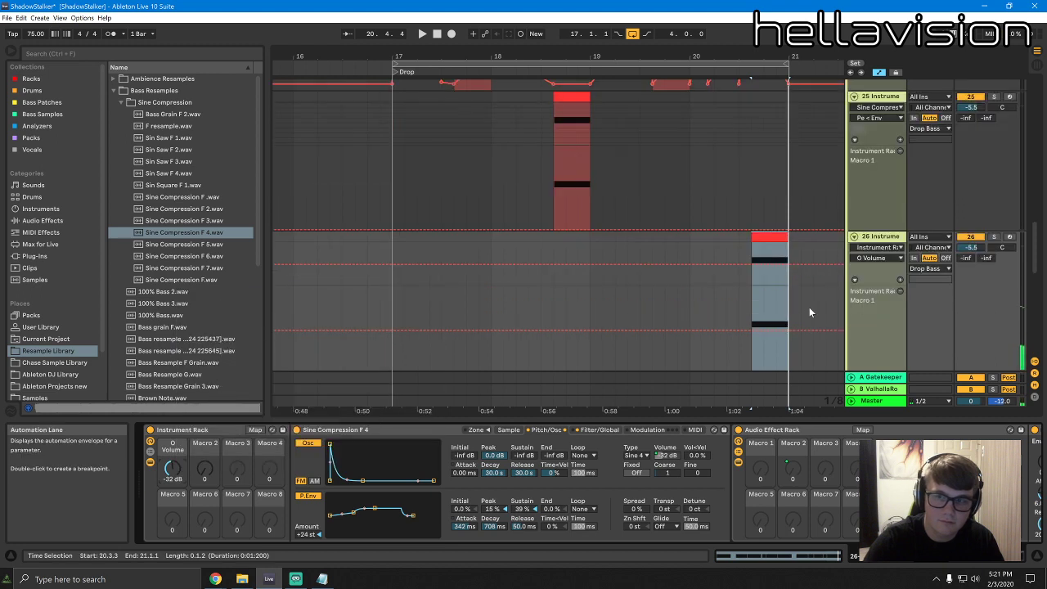
Draw a volume automation ramp over track 26's clip, rising from -inf dB at 20.3.3 to -26 dB at 21.1.1, and audition it
{"action": "left_click_drag", "start_coordinate": [756, 262], "coordinate": [763, 288]}
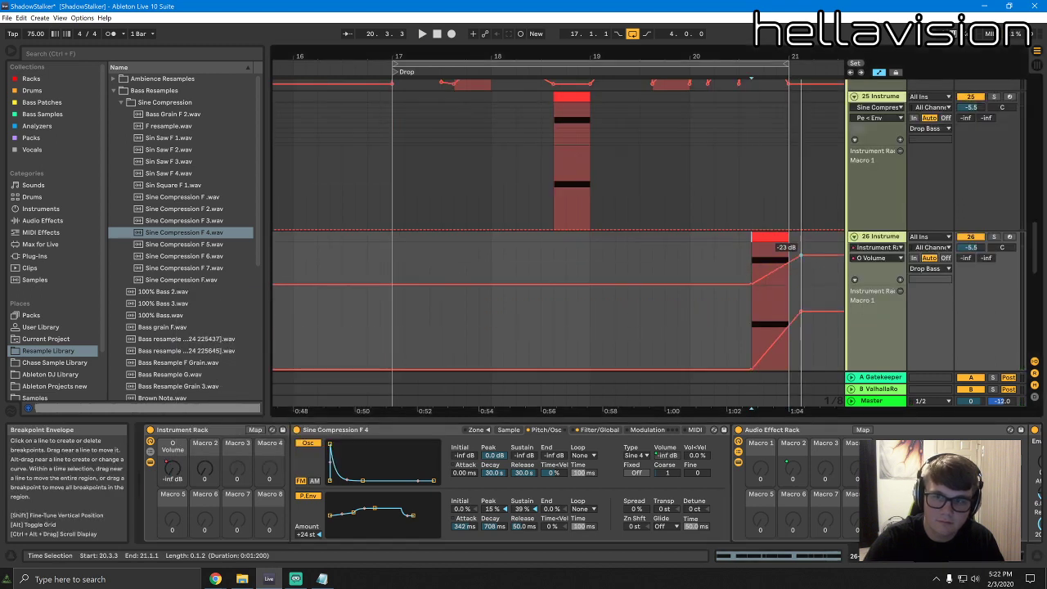
{"action": "key", "text": "space"}
{"action": "mouse_move", "coordinate": [801, 255]}
{"action": "left_mouse_down"}
{"action": "mouse_move", "coordinate": [776, 253]}
{"action": "mouse_move", "coordinate": [801, 260]}
{"action": "mouse_move", "coordinate": [788, 260]}
{"action": "left_mouse_up"}
{"action": "key", "text": "space"}
{"action": "key", "text": "space"}
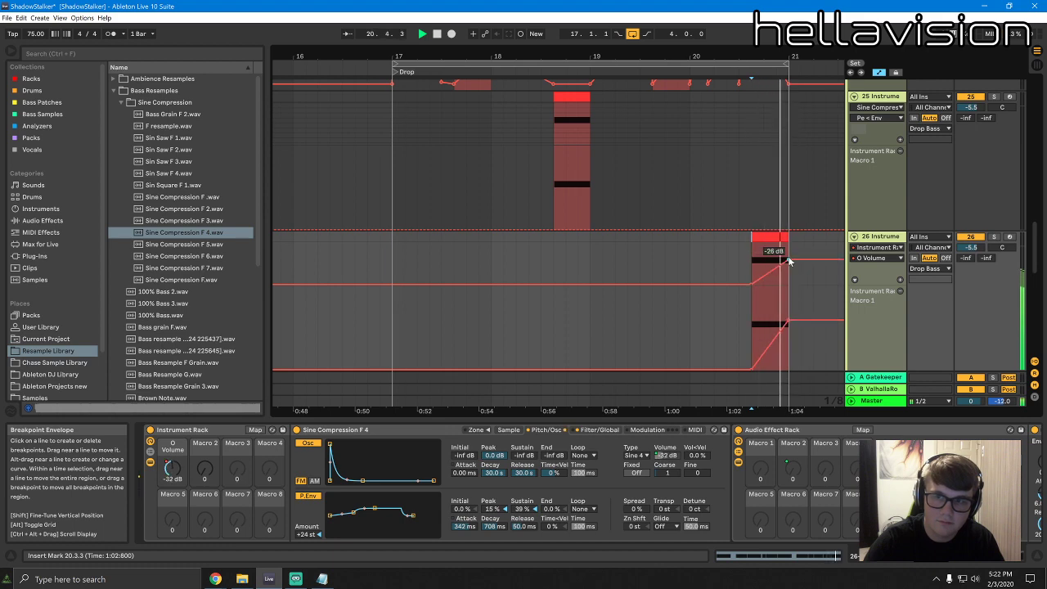
Close the detail view and fold the bass tracks in the Drop Bass group while the drop plays
{"action": "left_click_drag", "start_coordinate": [755, 418], "coordinate": [760, 491]}
{"action": "left_click", "coordinate": [854, 233]}
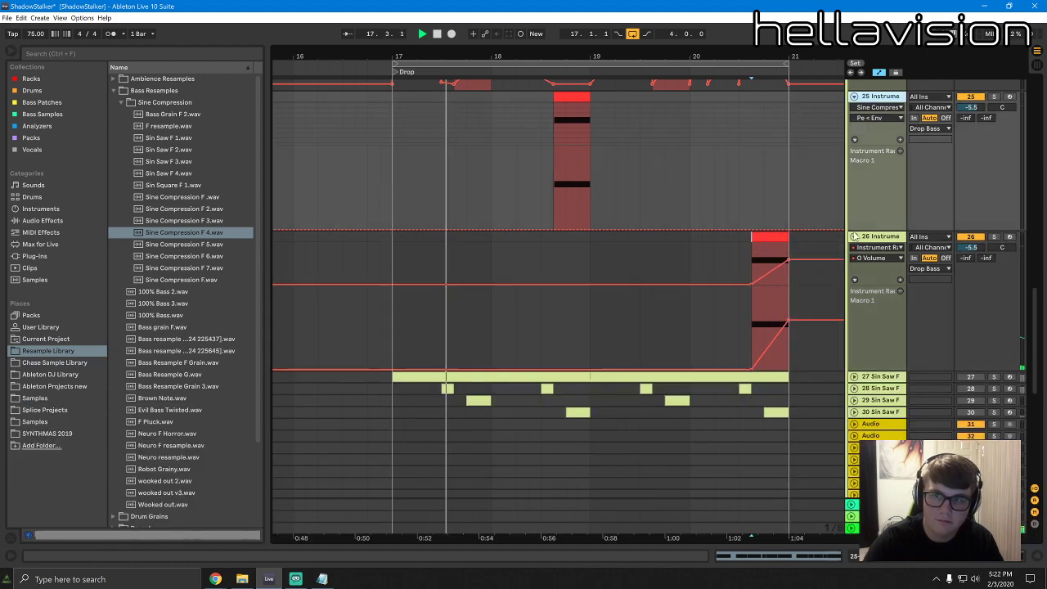
{"action": "left_click", "coordinate": [854, 236], "text": "alt"}
{"action": "scroll", "coordinate": [826, 209], "scroll_direction": "up", "scroll_amount": 2}
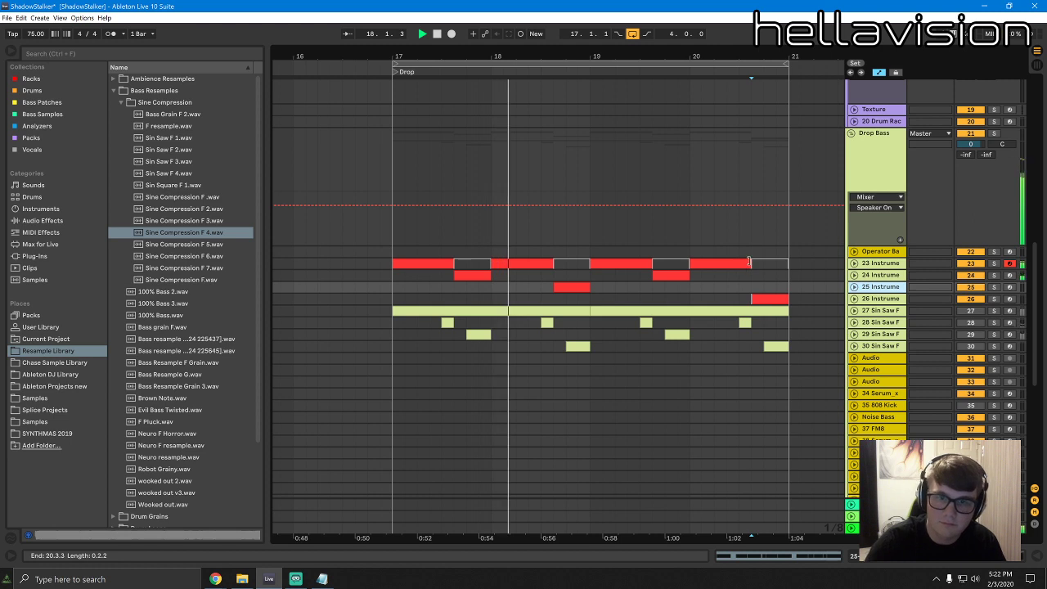
{"action": "left_click", "coordinate": [872, 254]}
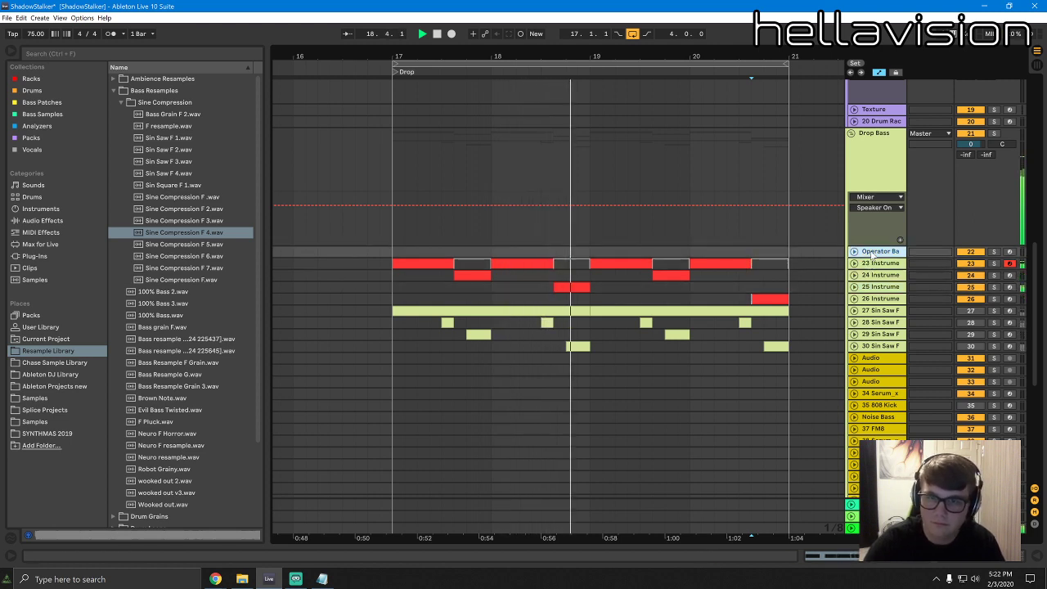
Unfold track 25, audition its clip at 18.3.3 and set its volume macro to about -28 dB
{"action": "left_click", "coordinate": [853, 287]}
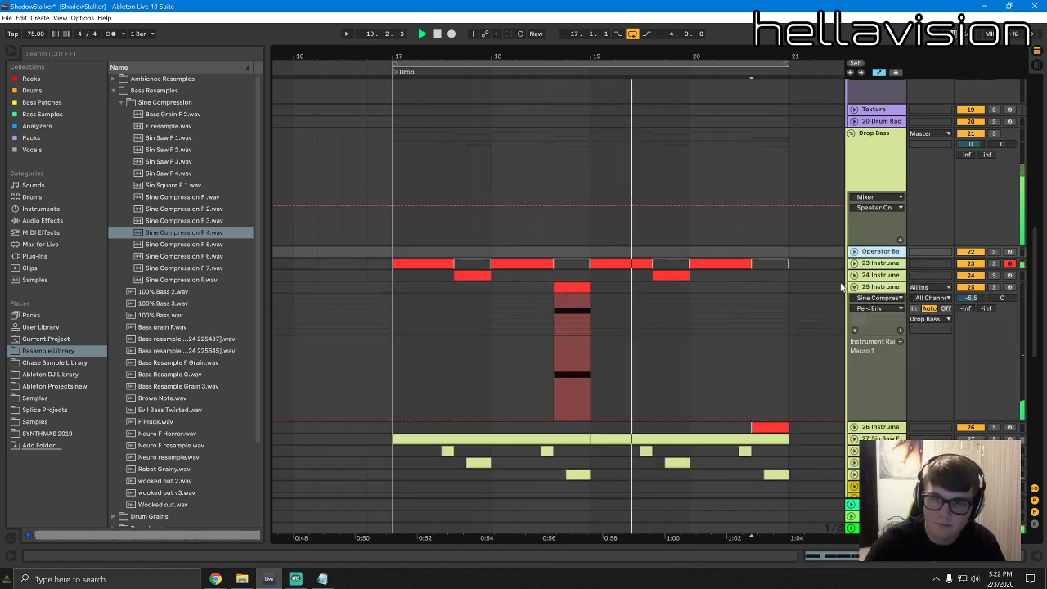
{"action": "left_click", "coordinate": [571, 299]}
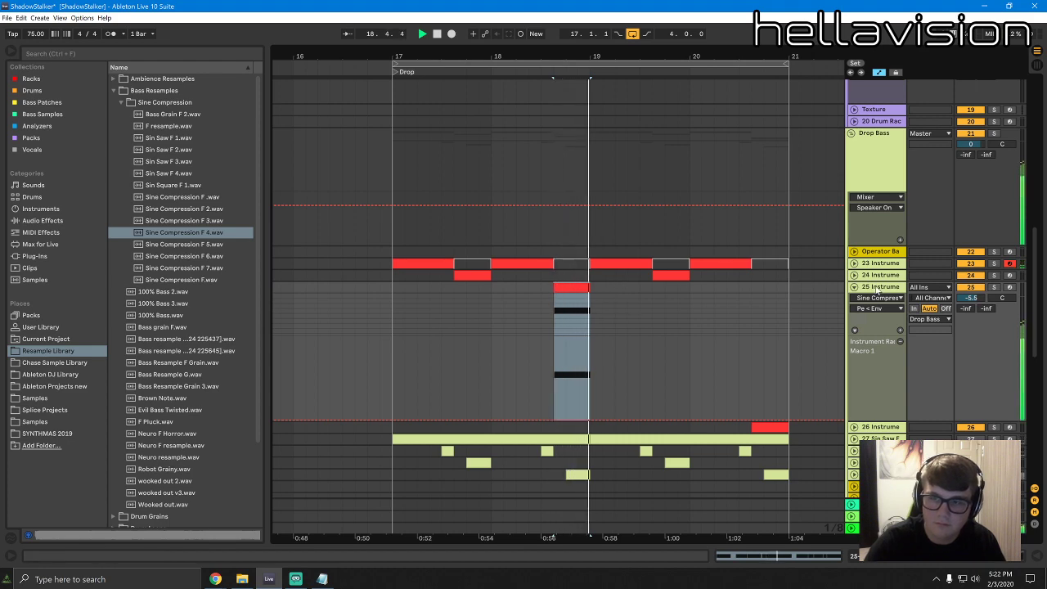
{"action": "key", "text": "space"}
{"action": "double_click", "coordinate": [877, 287]}
{"action": "key", "text": "space"}
{"action": "key", "text": "space"}
{"action": "key", "text": "space"}
{"action": "mouse_move", "coordinate": [171, 469]}
{"action": "left_mouse_down"}
{"action": "mouse_move", "coordinate": [172, 516]}
{"action": "mouse_move", "coordinate": [172, 458]}
{"action": "left_mouse_up"}
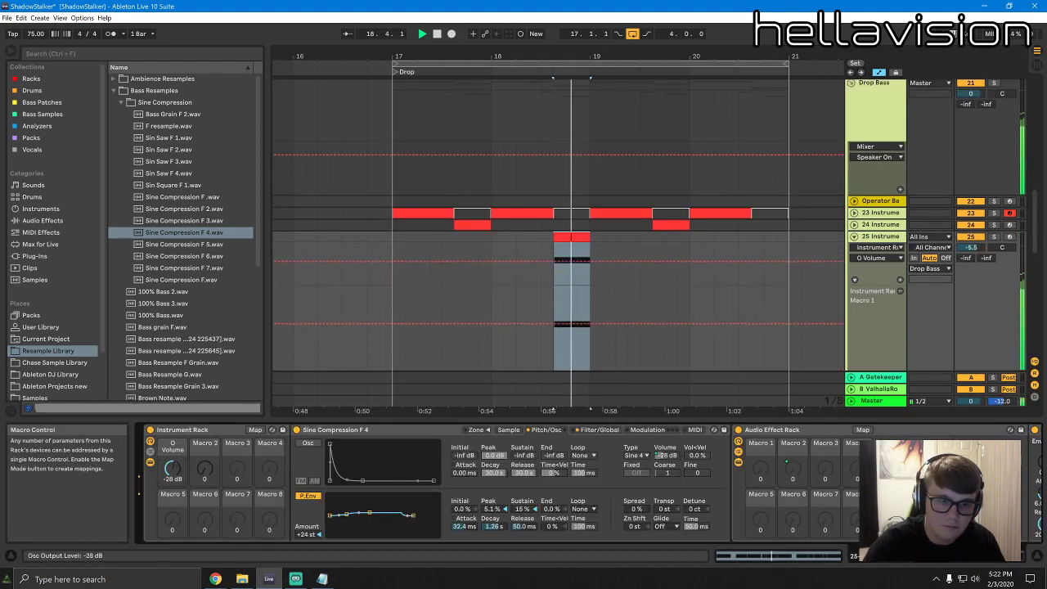
Switch on track 25's modulation oscillator, lower its volume macro to -inf dB and audition the clip at 18.3.3
{"action": "key", "text": "space"}
{"action": "key", "text": "space"}
{"action": "key", "text": "space"}
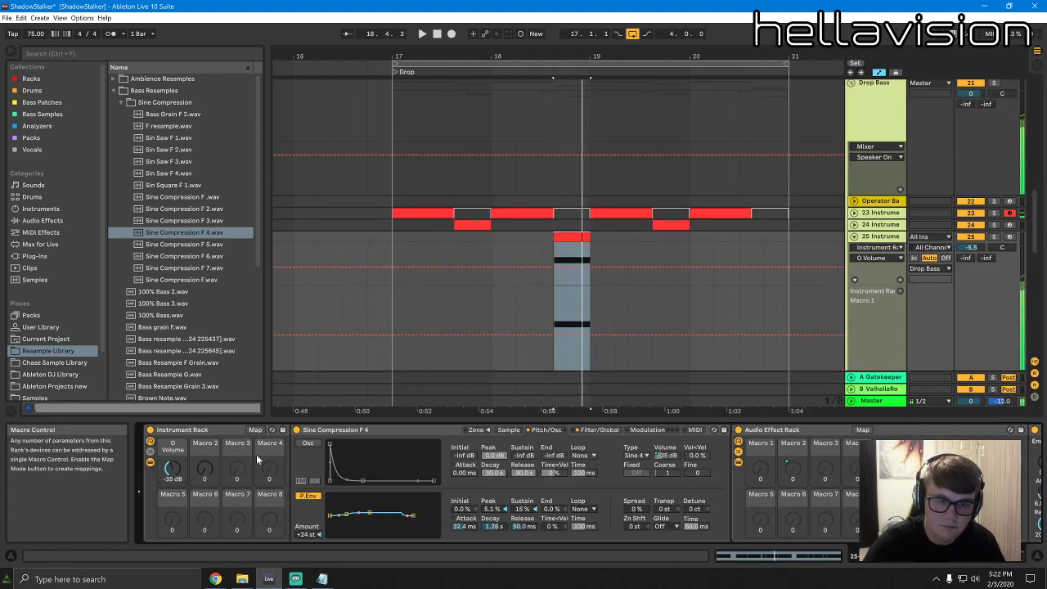
{"action": "left_click", "coordinate": [308, 442]}
{"action": "key", "text": "space"}
{"action": "left_click_drag", "start_coordinate": [172, 468], "coordinate": [197, 414]}
{"action": "key", "text": "space"}
{"action": "key", "text": "space"}
{"action": "key", "text": "space"}
{"action": "key", "text": "space"}
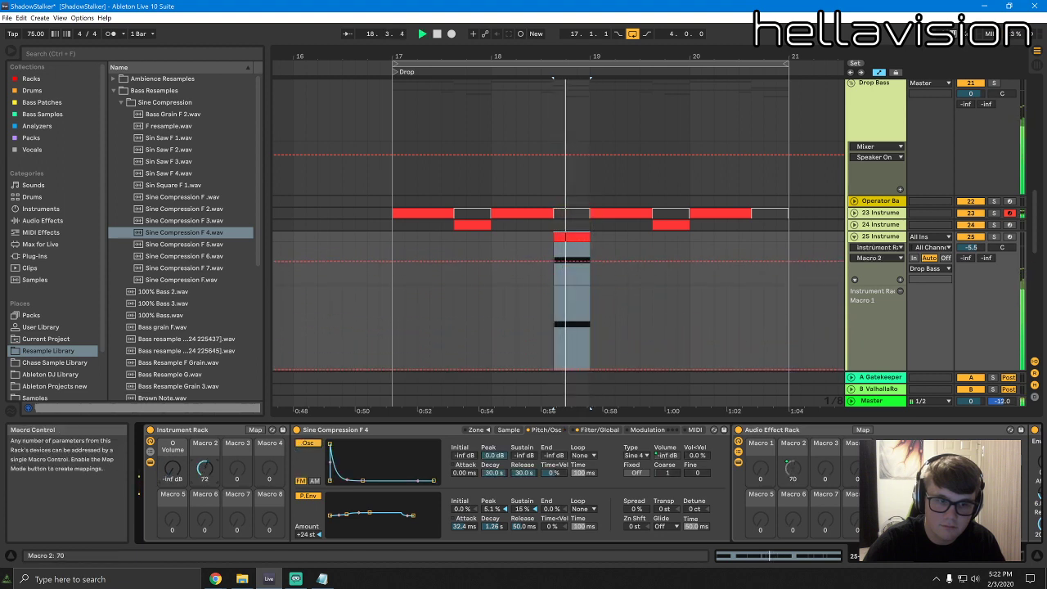
Raise Macro 2 of track 25's instrument rack to 95 and audition the clip from 18.3.3
{"action": "key", "text": "space"}
{"action": "key", "text": "space"}
{"action": "left_click_drag", "start_coordinate": [205, 468], "coordinate": [204, 445]}
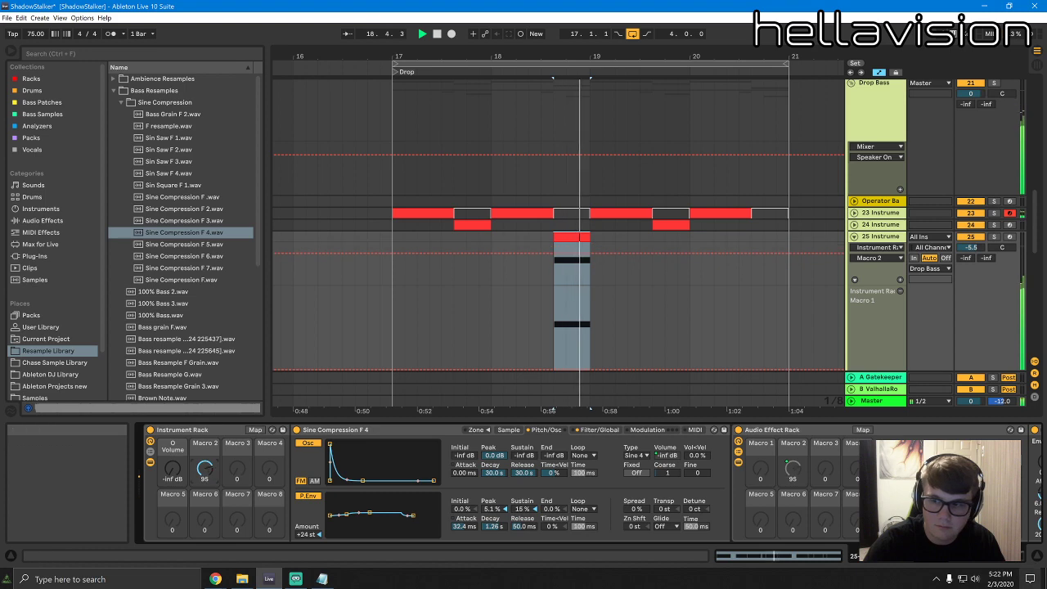
{"action": "key", "text": "space"}
{"action": "mouse_move", "coordinate": [941, 559]}
{"action": "left_mouse_down"}
{"action": "mouse_move", "coordinate": [967, 560]}
{"action": "mouse_move", "coordinate": [942, 560]}
{"action": "left_mouse_up"}
{"action": "key", "text": "space"}
{"action": "key", "text": "space"}
{"action": "key", "text": "space"}
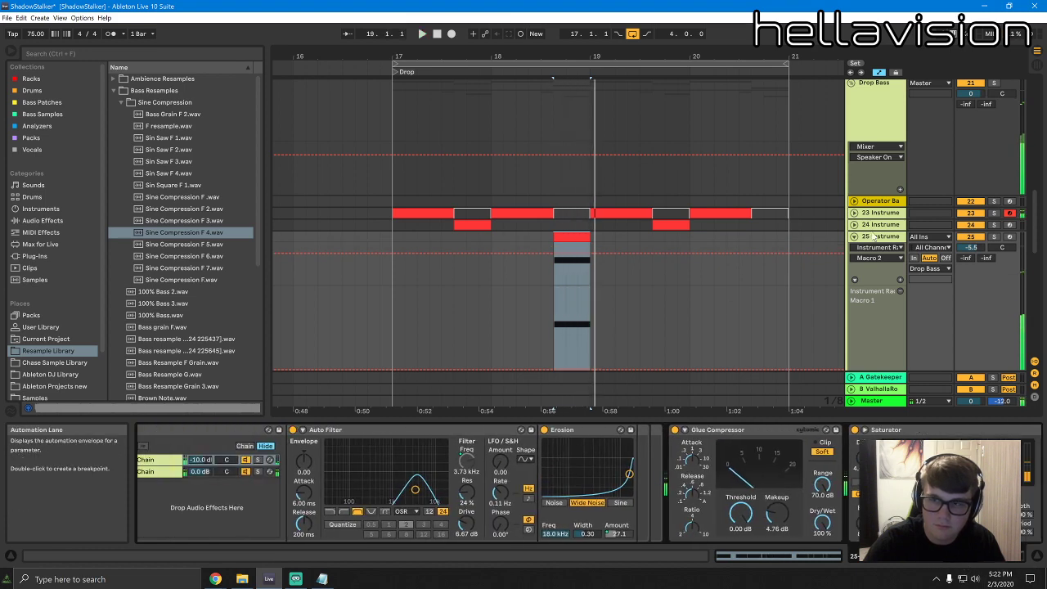
{"action": "left_click_drag", "start_coordinate": [965, 559], "coordinate": [936, 558]}
{"action": "key", "text": "space"}
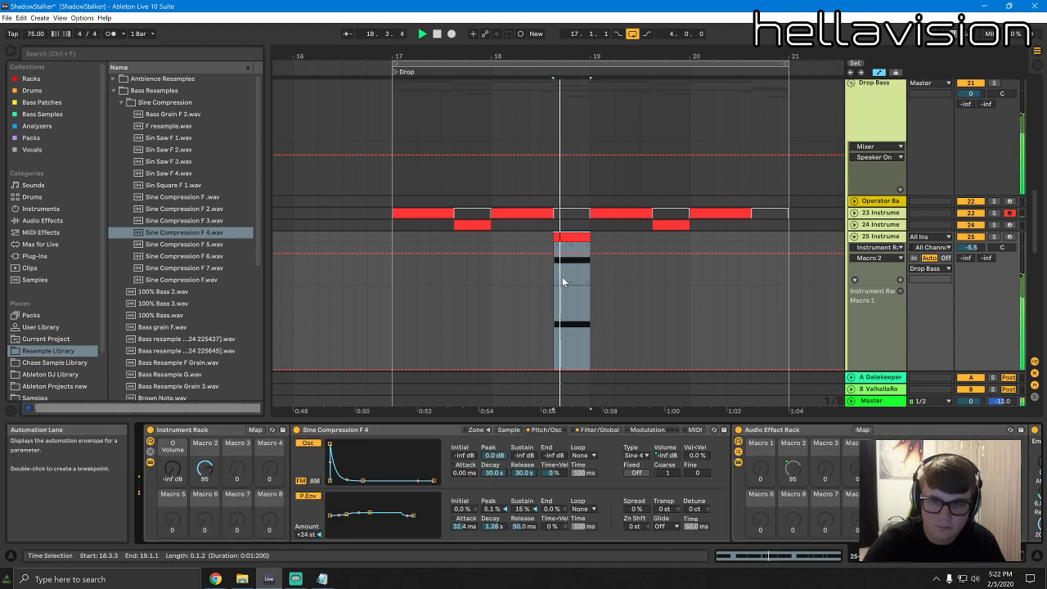
Fold track 25 and compare the clips on tracks 26 to 28 while the drop plays
{"action": "left_click", "coordinate": [854, 237]}
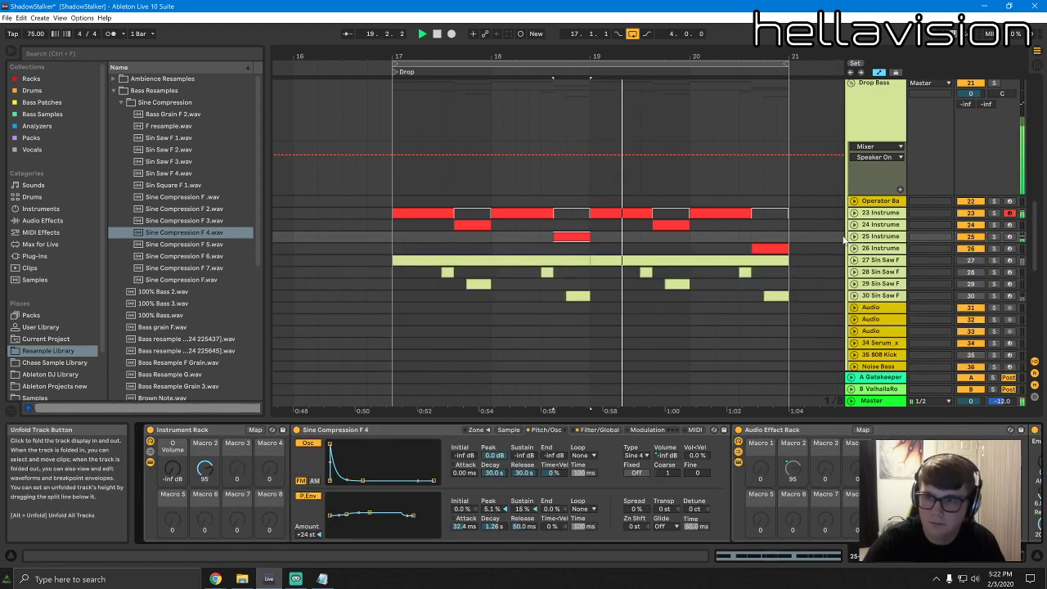
{"action": "left_click", "coordinate": [777, 257]}
{"action": "left_click", "coordinate": [780, 250]}
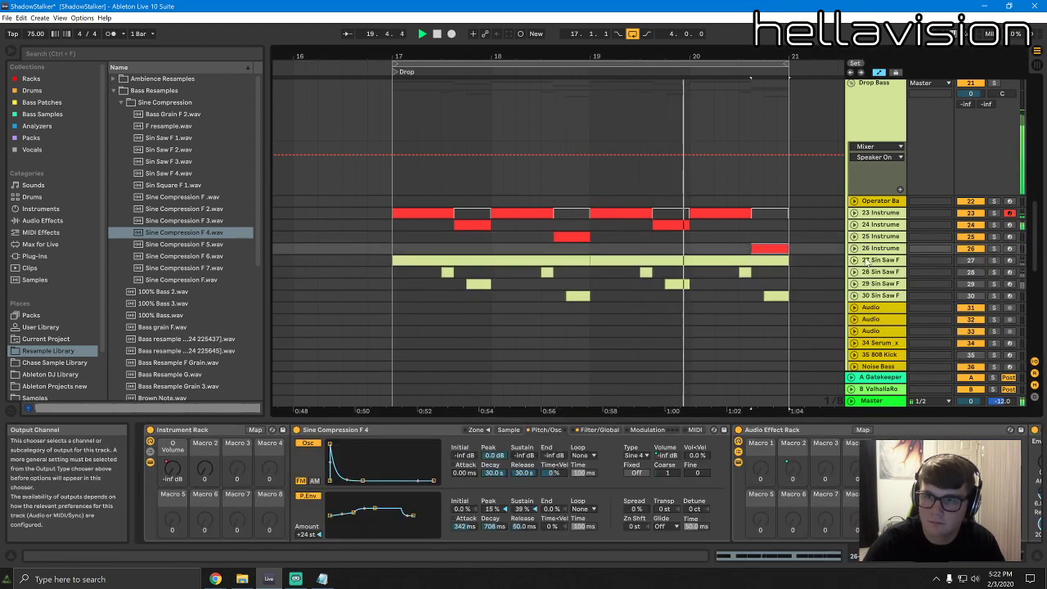
{"action": "left_click", "coordinate": [629, 271]}
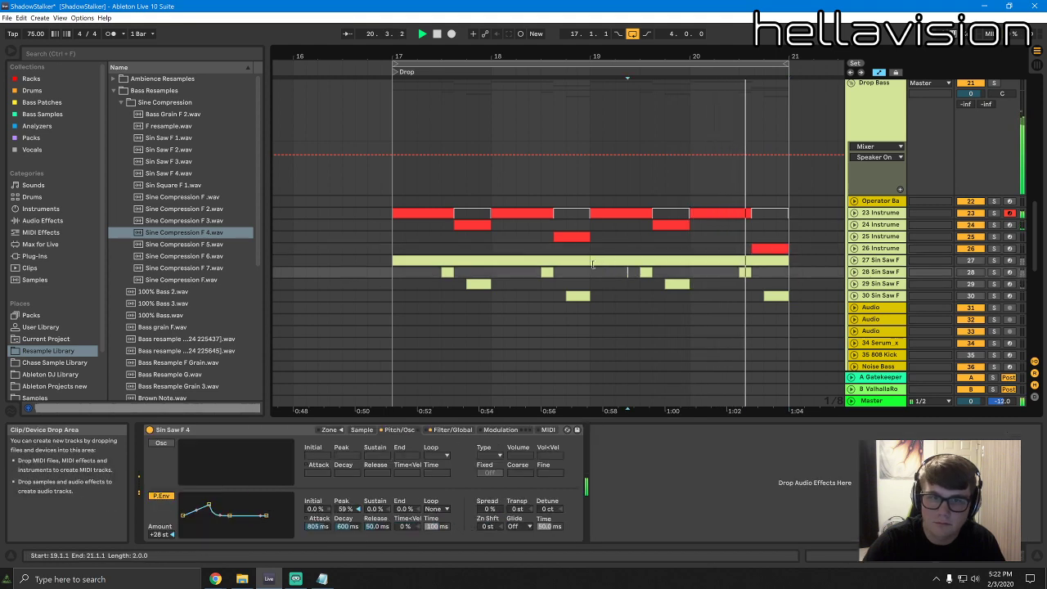
{"action": "key", "text": "space"}
Unfold track 23 and shorten its first and third active clips to end at 17.3.1 and 19.3.1
{"action": "left_click", "coordinate": [854, 212]}
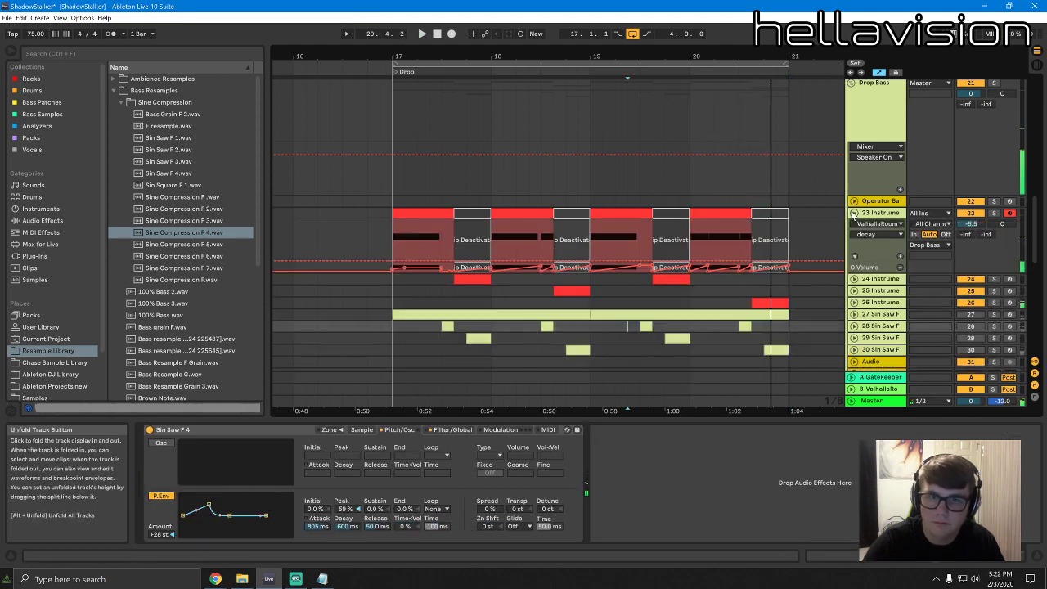
{"action": "left_click", "coordinate": [447, 212]}
{"action": "left_click_drag", "start_coordinate": [448, 213], "coordinate": [442, 215]}
{"action": "left_click", "coordinate": [740, 253]}
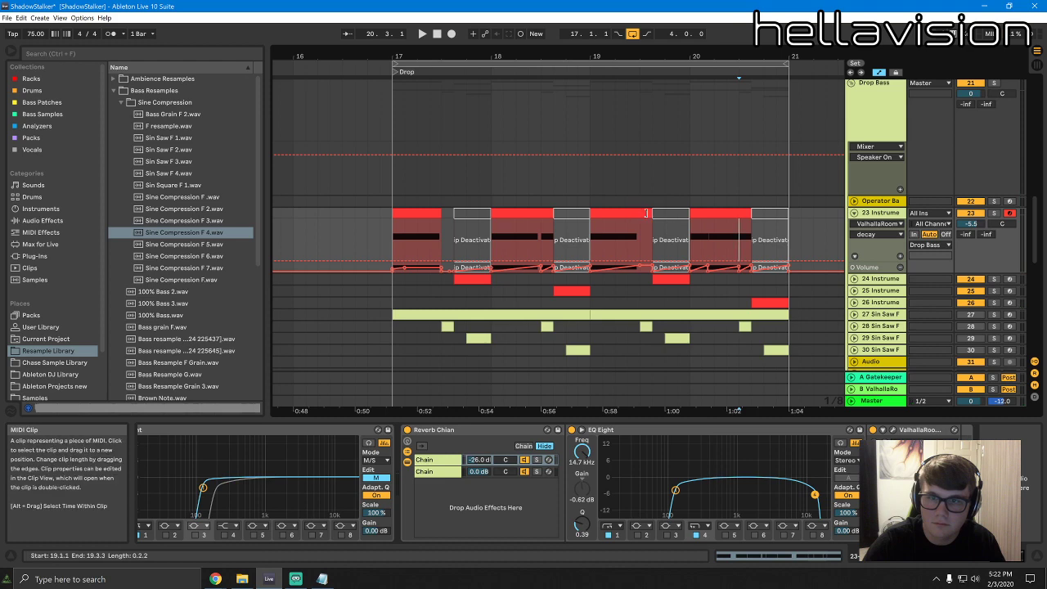
{"action": "left_click_drag", "start_coordinate": [647, 213], "coordinate": [642, 216]}
Move Sin Saw track 28 directly below track 24, activate it and audition its clip at 17.3.1
{"action": "left_click", "coordinate": [459, 326]}
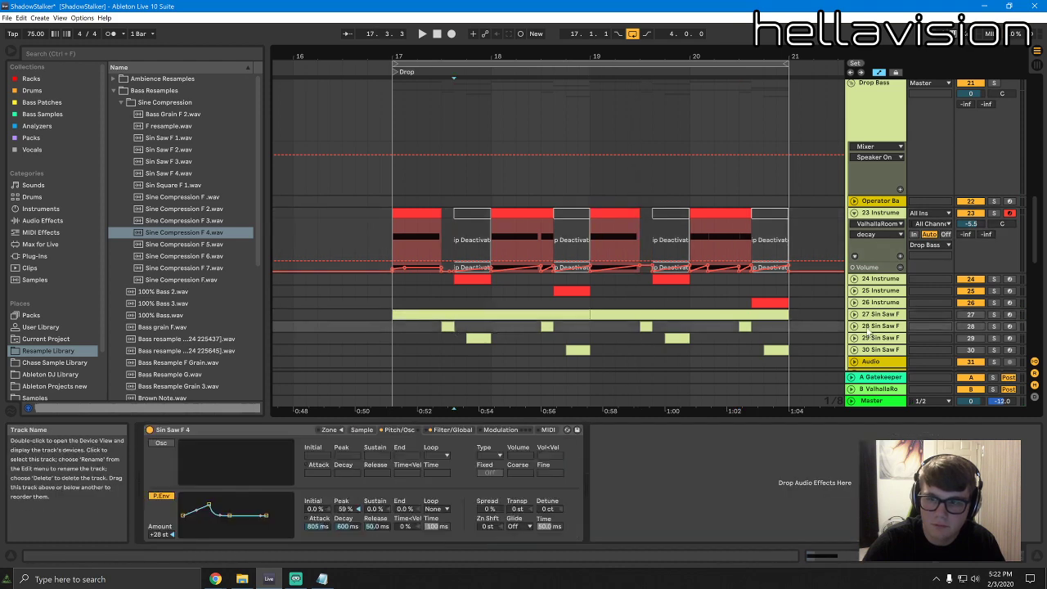
{"action": "left_click_drag", "start_coordinate": [878, 326], "coordinate": [897, 283]}
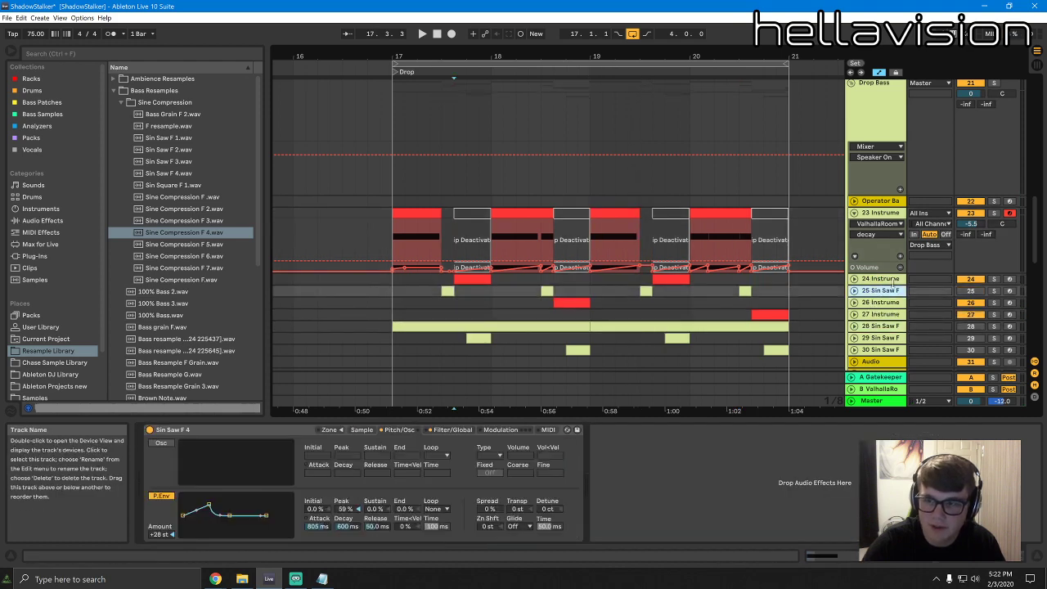
{"action": "key", "text": "space"}
{"action": "left_click", "coordinate": [447, 291]}
{"action": "key", "text": "space"}
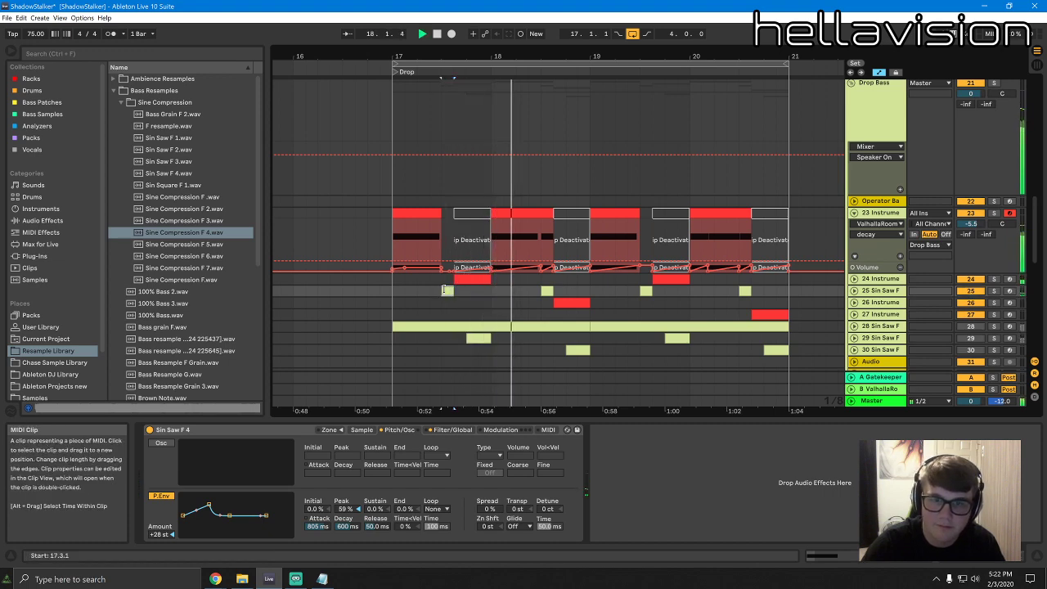
Shorten track 23's remaining two active clips to end at 18.3.1 and 20.3.1, deactivating the Sin Saw clip at 19.3.1 along the way
{"action": "left_click", "coordinate": [536, 216]}
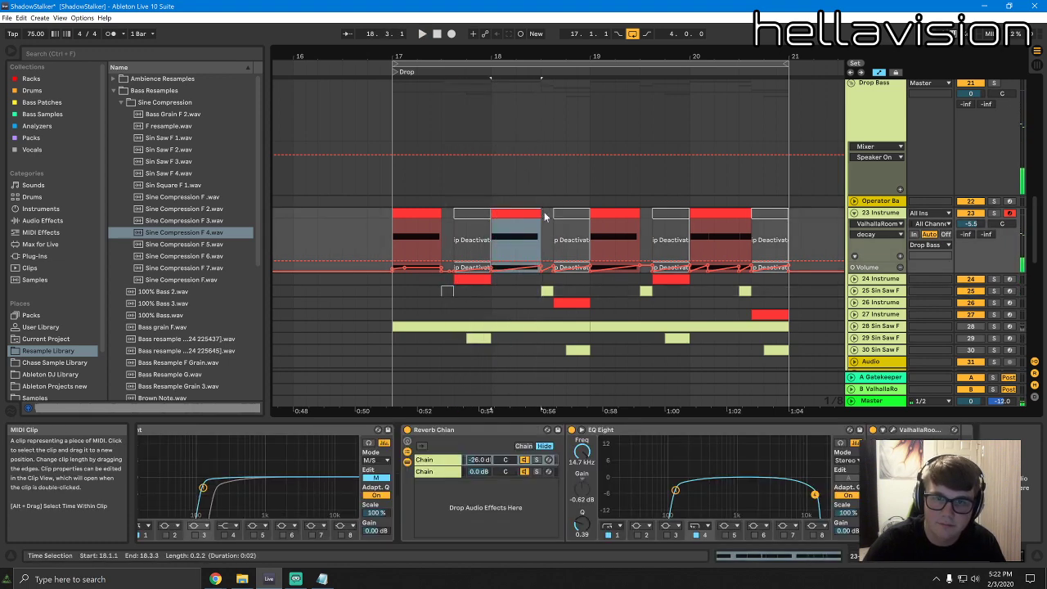
{"action": "left_click", "coordinate": [540, 235]}
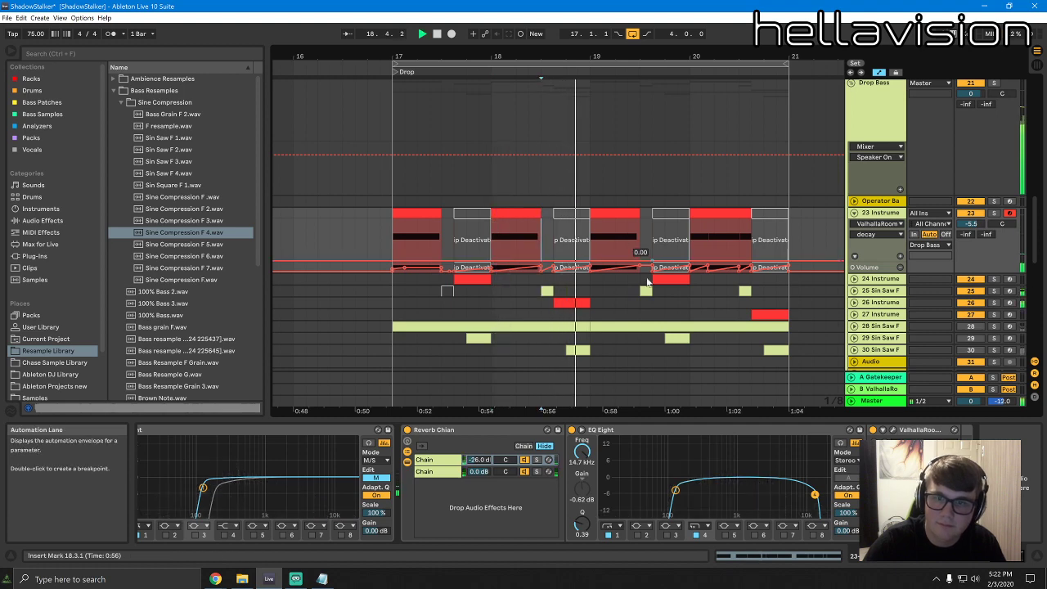
{"action": "left_click", "coordinate": [646, 291]}
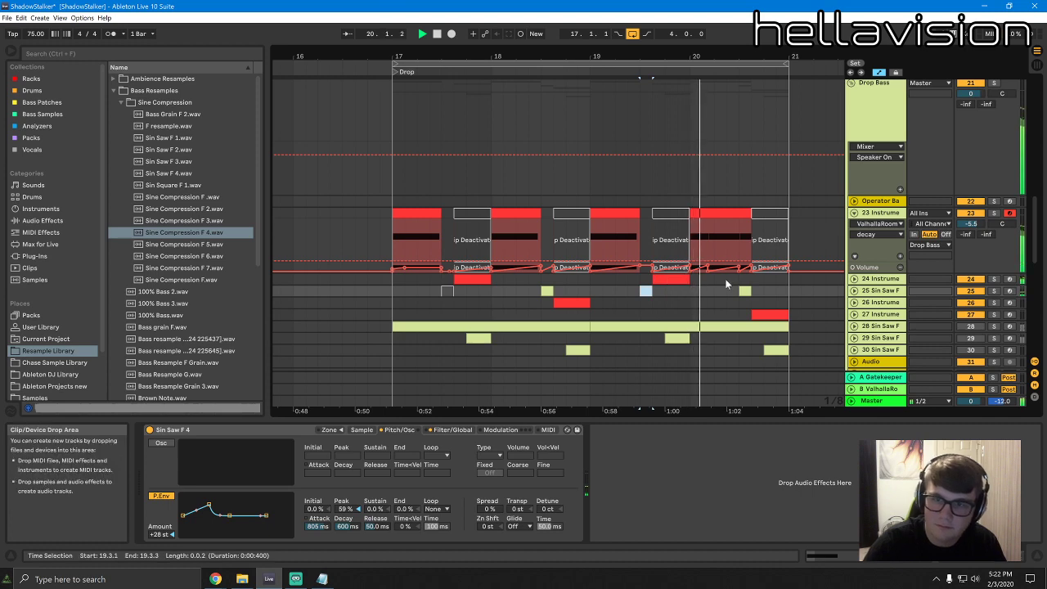
{"action": "left_click", "coordinate": [746, 214]}
{"action": "key", "text": "space"}
{"action": "left_click_drag", "start_coordinate": [746, 214], "coordinate": [739, 214]}
{"action": "left_click", "coordinate": [676, 243]}
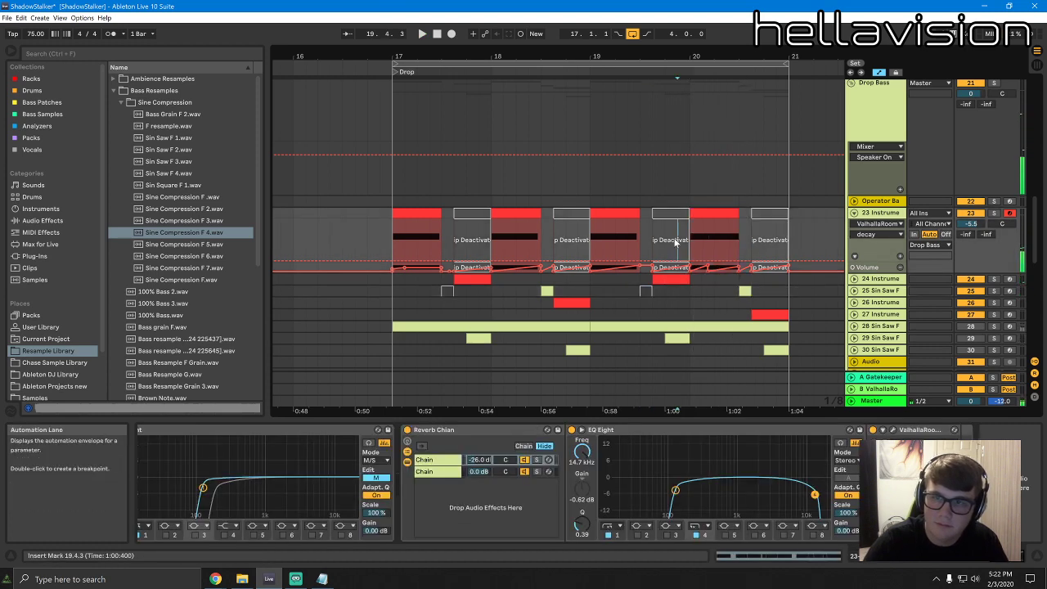
{"action": "left_click", "coordinate": [743, 241]}
{"action": "key", "text": "space"}
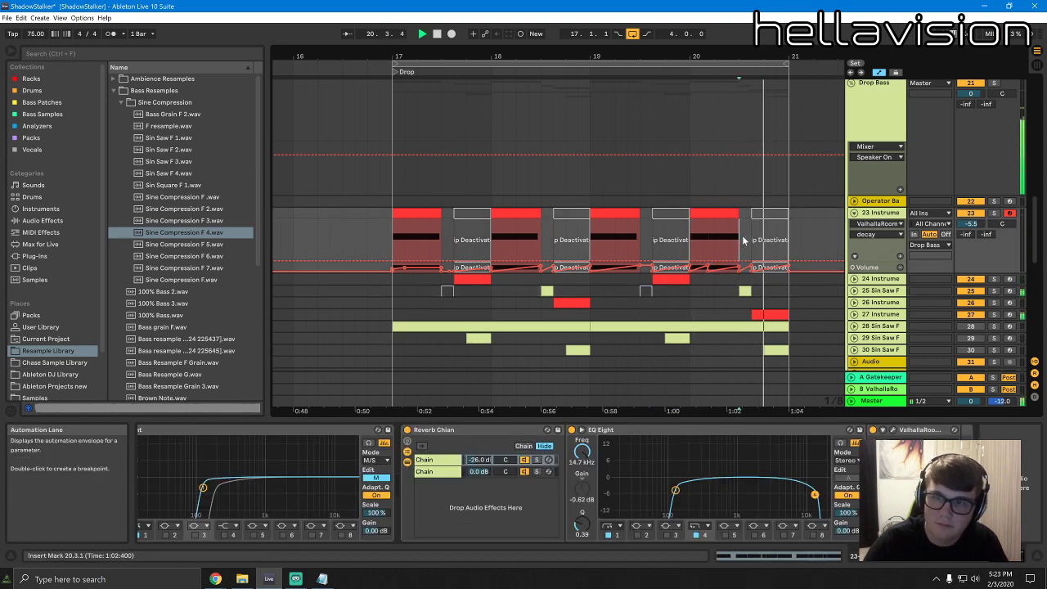
Unfold Sin Saw track 25, reactivate its clips at 19.3.1 and 17.3.1, and audition the result
{"action": "left_click", "coordinate": [854, 291]}
{"action": "key", "text": "space"}
{"action": "key", "text": "space"}
{"action": "scroll", "coordinate": [831, 279], "scroll_direction": "down", "scroll_amount": 2}
{"action": "scroll", "coordinate": [828, 263], "scroll_direction": "up", "scroll_amount": 2}
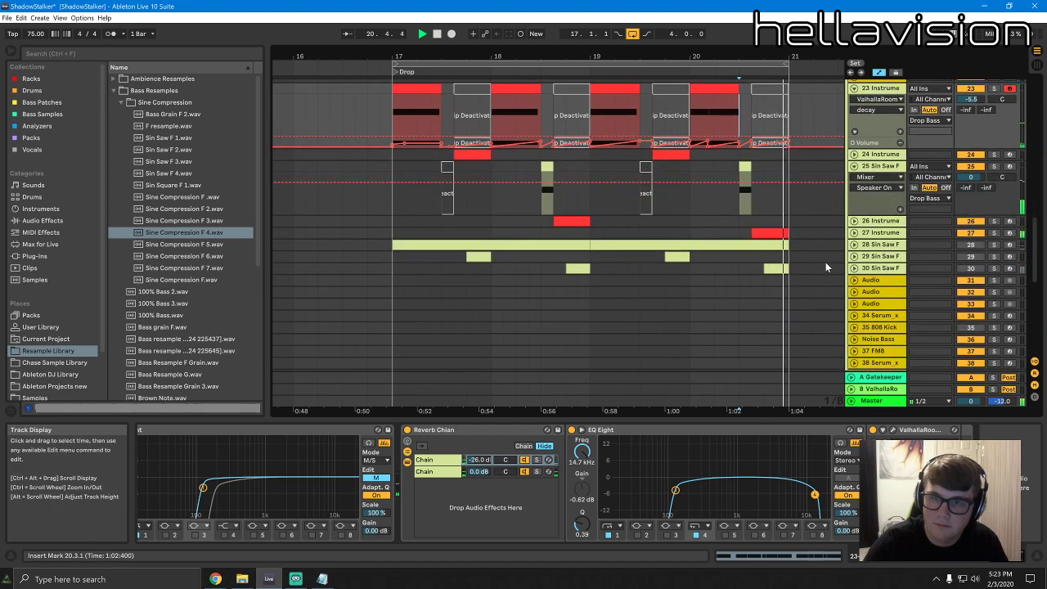
{"action": "left_click", "coordinate": [644, 167]}
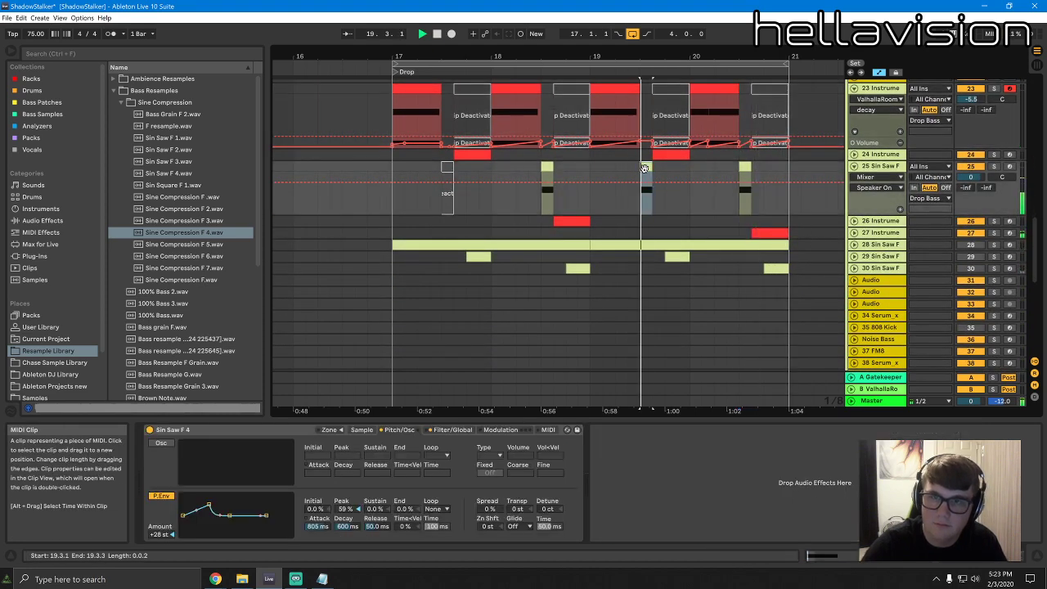
{"action": "left_click", "coordinate": [447, 167]}
{"action": "key", "text": "space"}
{"action": "key", "text": "space"}
{"action": "key", "text": "0"}
{"action": "key", "text": "space"}
{"action": "key", "text": "space"}
{"action": "scroll", "coordinate": [667, 193], "scroll_direction": "up", "scroll_amount": 2}
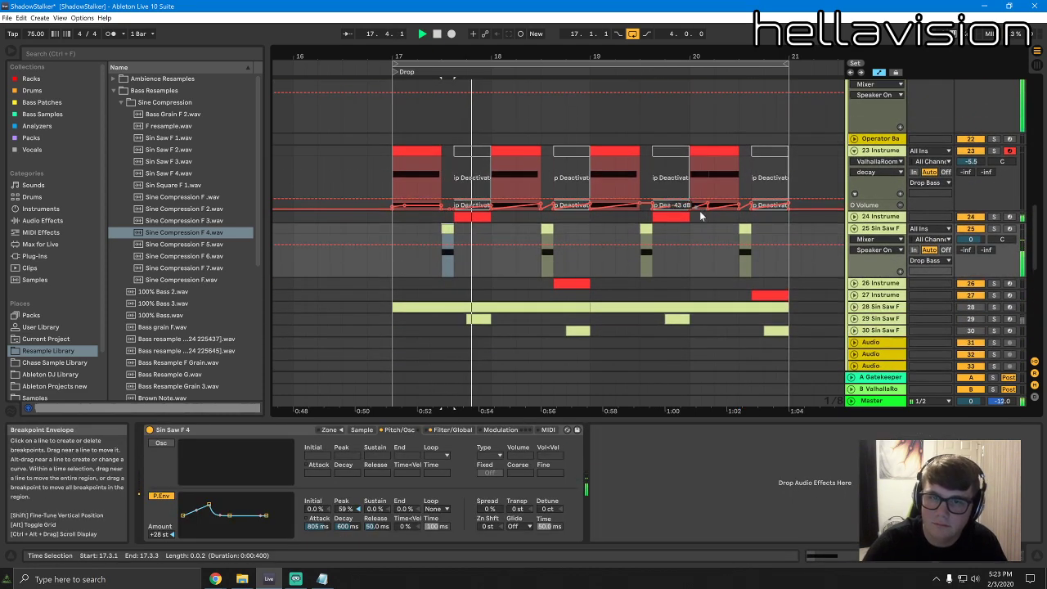
Move the two Instrument Rack tracks below the Sin Saw track up to directly under track 24
{"action": "left_click", "coordinate": [790, 293]}
{"action": "left_click_drag", "start_coordinate": [821, 222], "coordinate": [433, 150]}
{"action": "key", "text": "space"}
{"action": "left_click", "coordinate": [390, 152]}
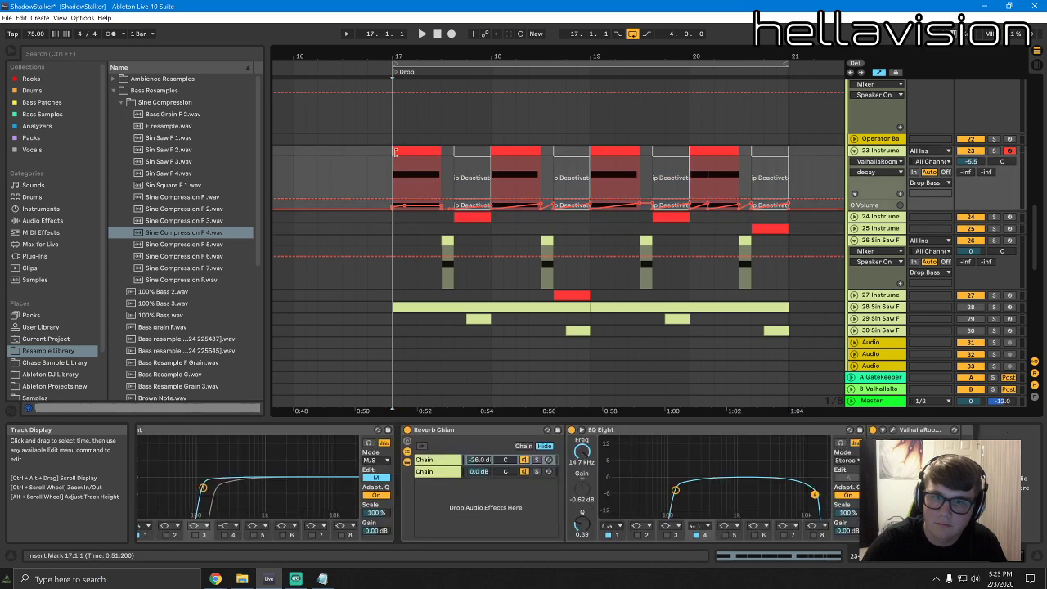
{"action": "left_click_drag", "start_coordinate": [881, 295], "coordinate": [882, 251]}
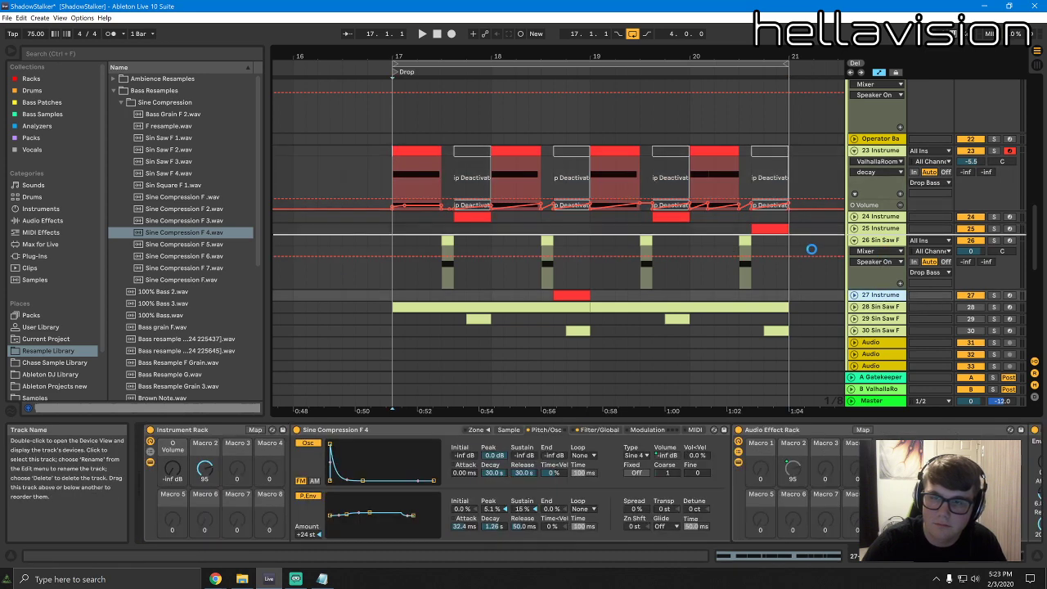
{"action": "left_click_drag", "start_coordinate": [810, 250], "coordinate": [790, 236]}
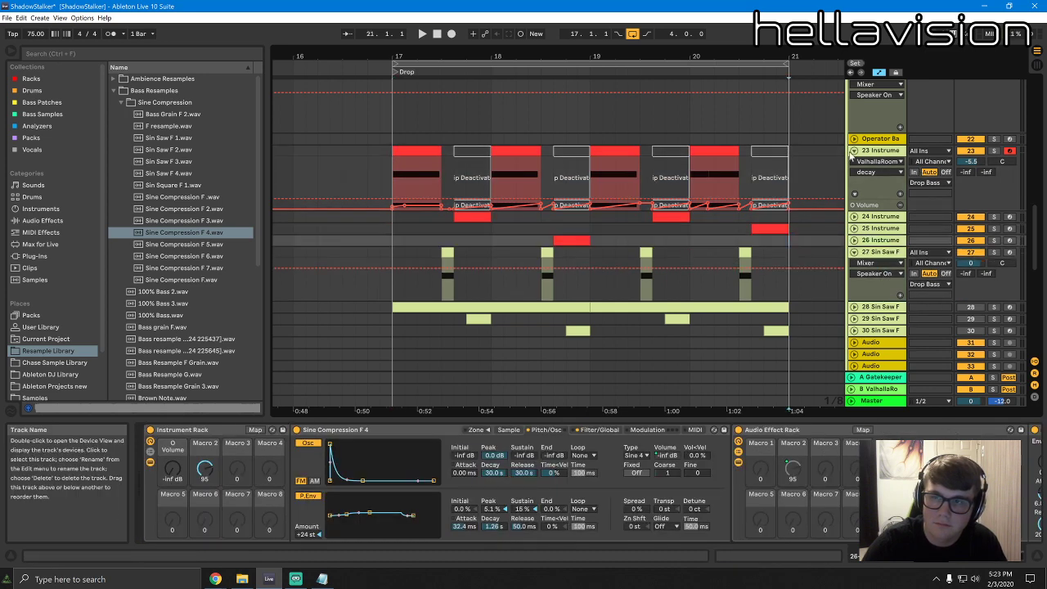
Fold track 23, group Instrument Rack tracks 23 to 26, and fold the new group
{"action": "left_click", "coordinate": [853, 151]}
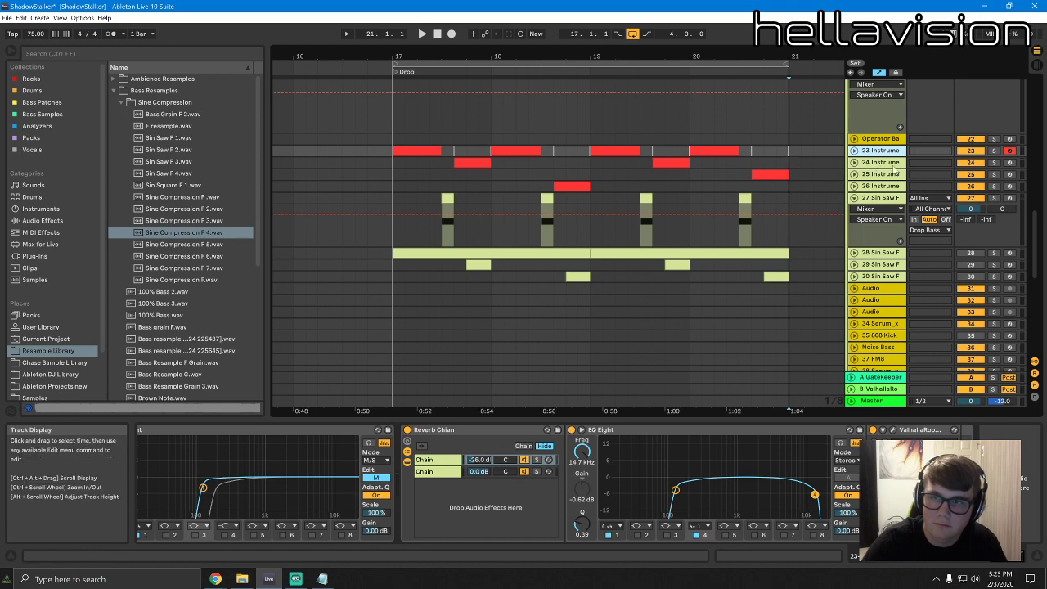
{"action": "left_click", "coordinate": [874, 187]}
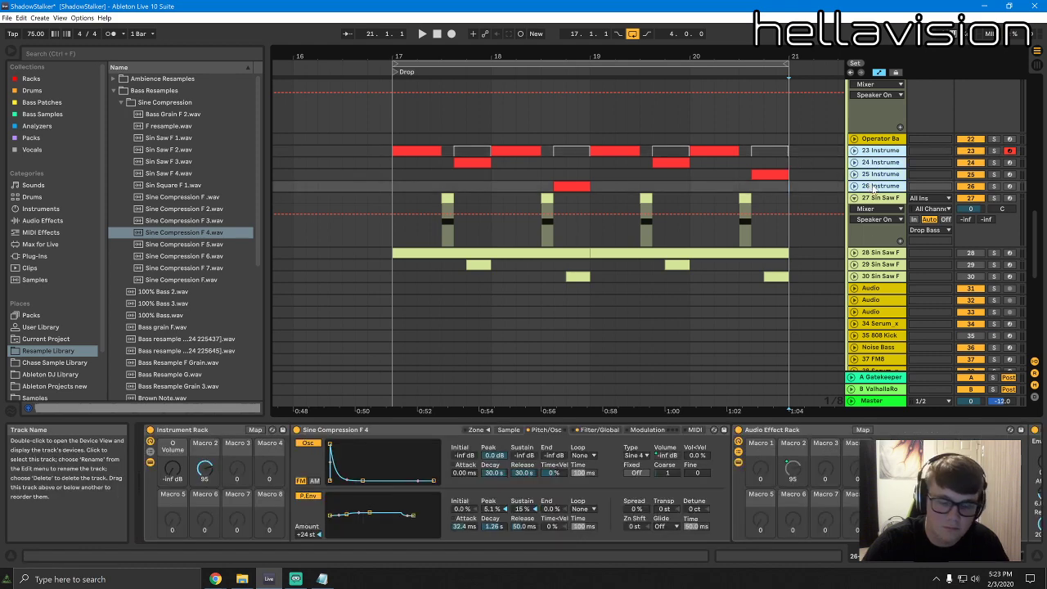
{"action": "right_click", "coordinate": [873, 189]}
{"action": "left_click", "coordinate": [896, 295]}
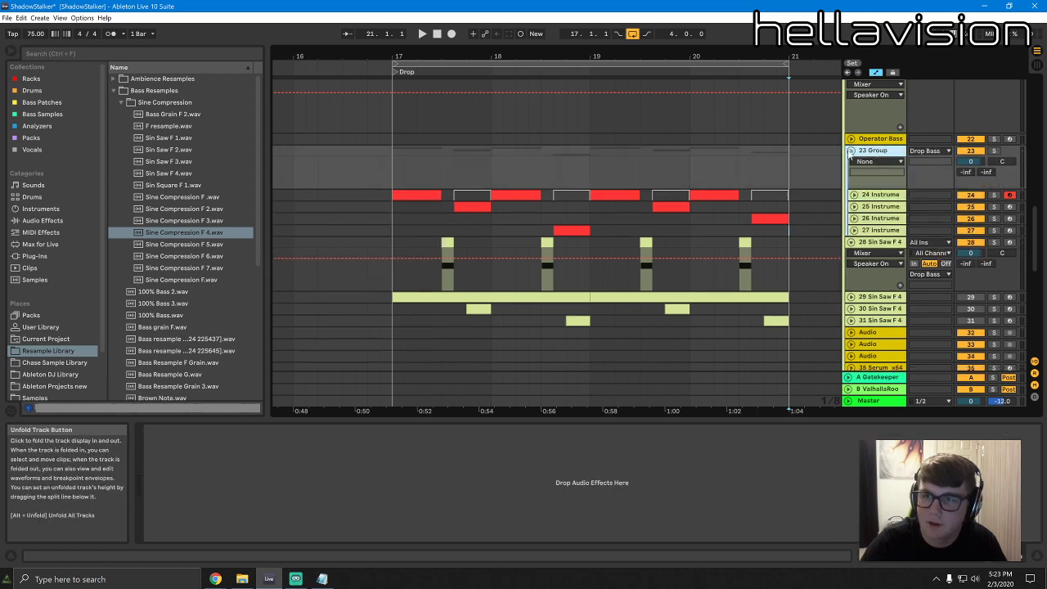
{"action": "left_click", "coordinate": [850, 151]}
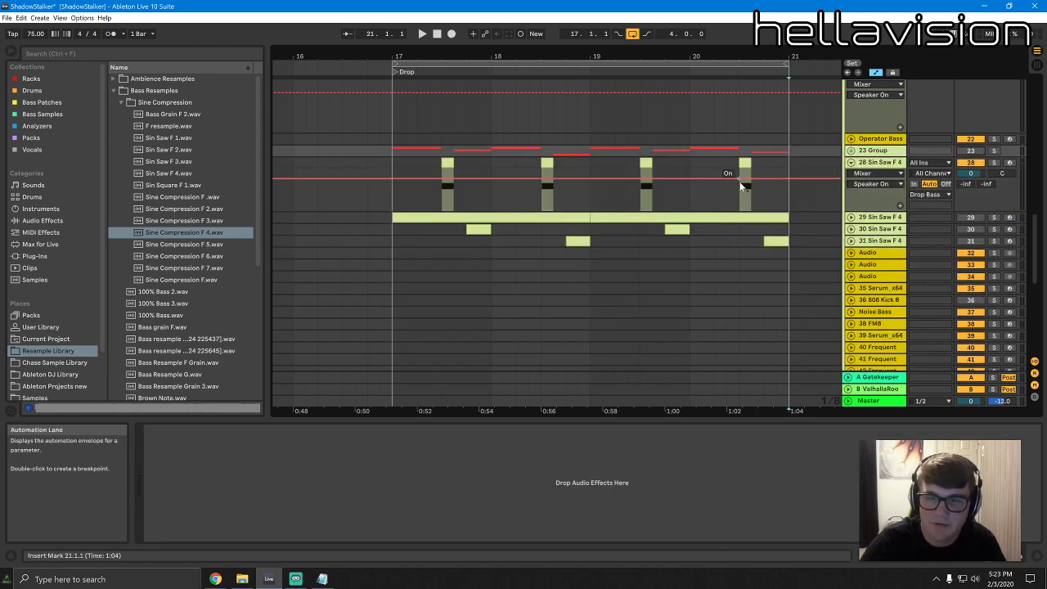
Rename the new Instrument Rack group as Idea 1
{"action": "left_click", "coordinate": [394, 162]}
{"action": "left_click", "coordinate": [870, 152]}
{"action": "key", "text": "ctrl+r"}
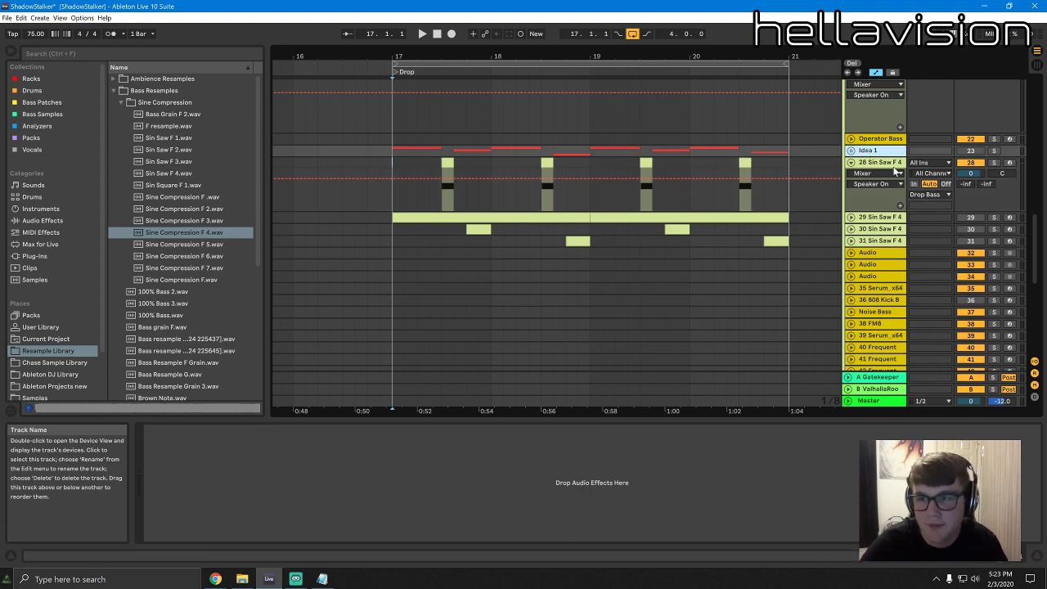
Fold track 28, group Sin Saw tracks 28 to 31, and name the group Idea 2
{"action": "left_click", "coordinate": [870, 170]}
{"action": "left_click", "coordinate": [851, 162]}
{"action": "left_click", "coordinate": [872, 199], "text": "shift"}
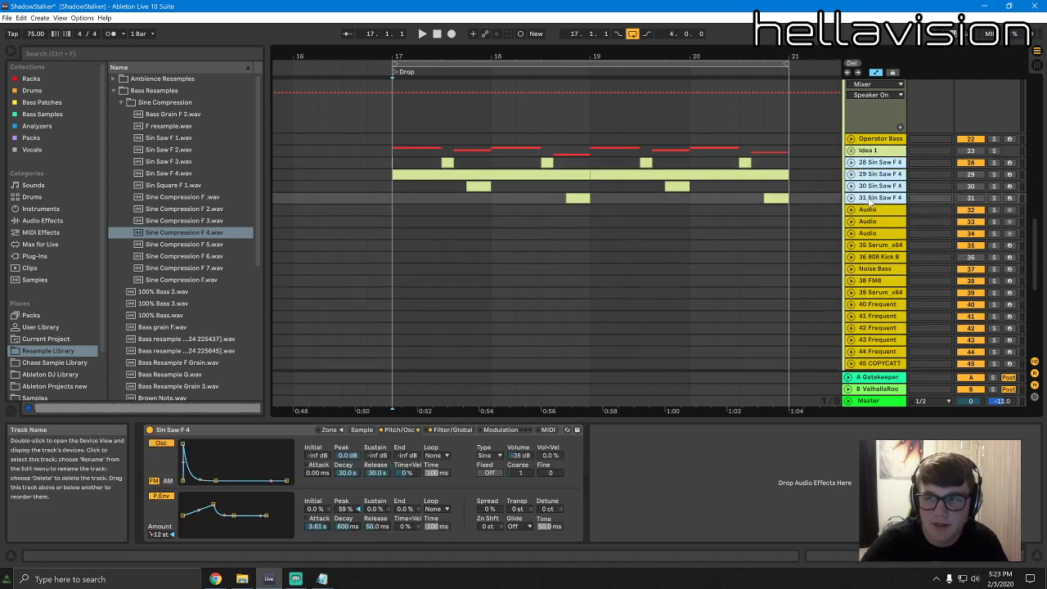
{"action": "key", "text": "ctrl+g"}
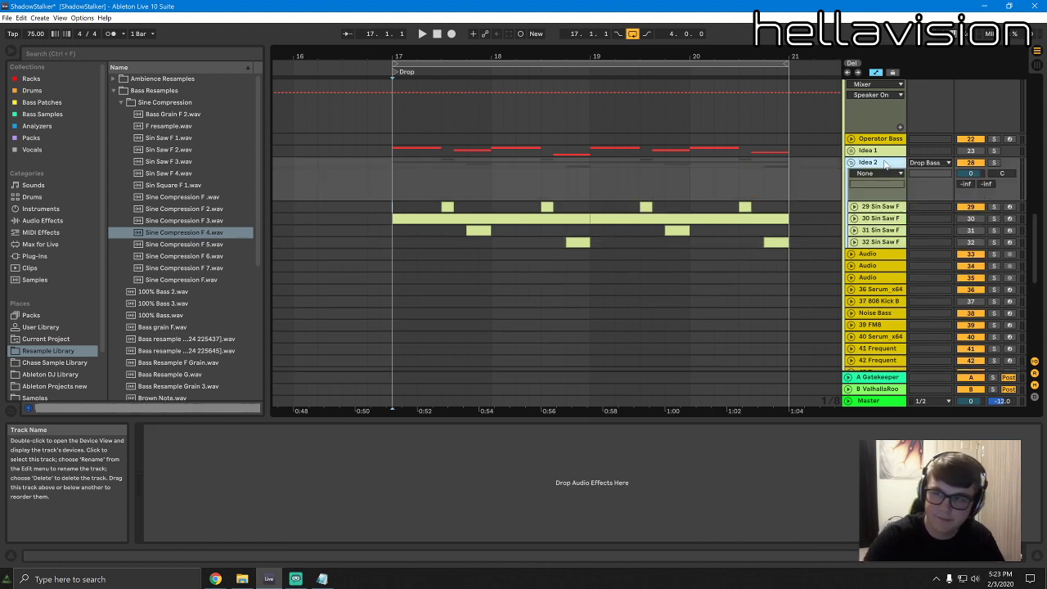
Activate tracks 30 to 32 in Idea 2, unfold tracks 29 and 30 during playback, and select track 29's clip at 20.3.1
{"action": "key", "text": "space"}
{"action": "key", "text": "space"}
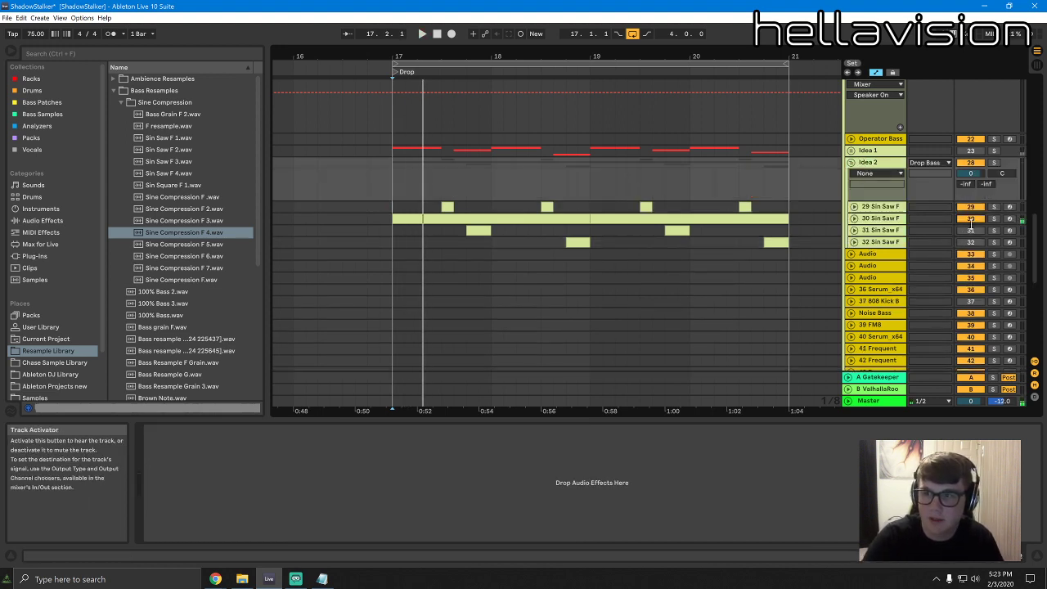
{"action": "key", "text": "space"}
{"action": "left_click", "coordinate": [854, 218]}
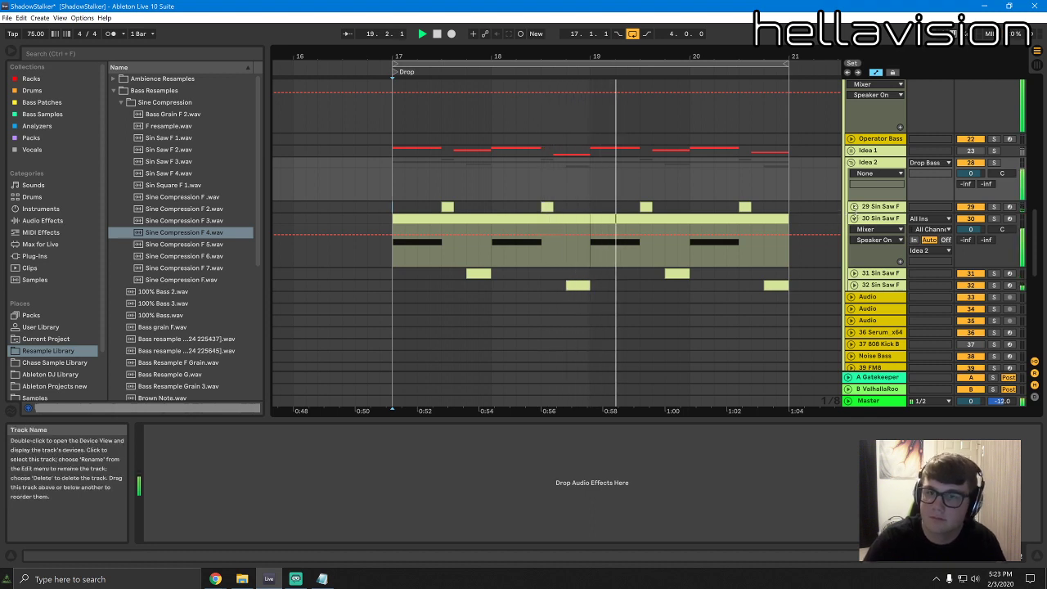
{"action": "left_click", "coordinate": [854, 207]}
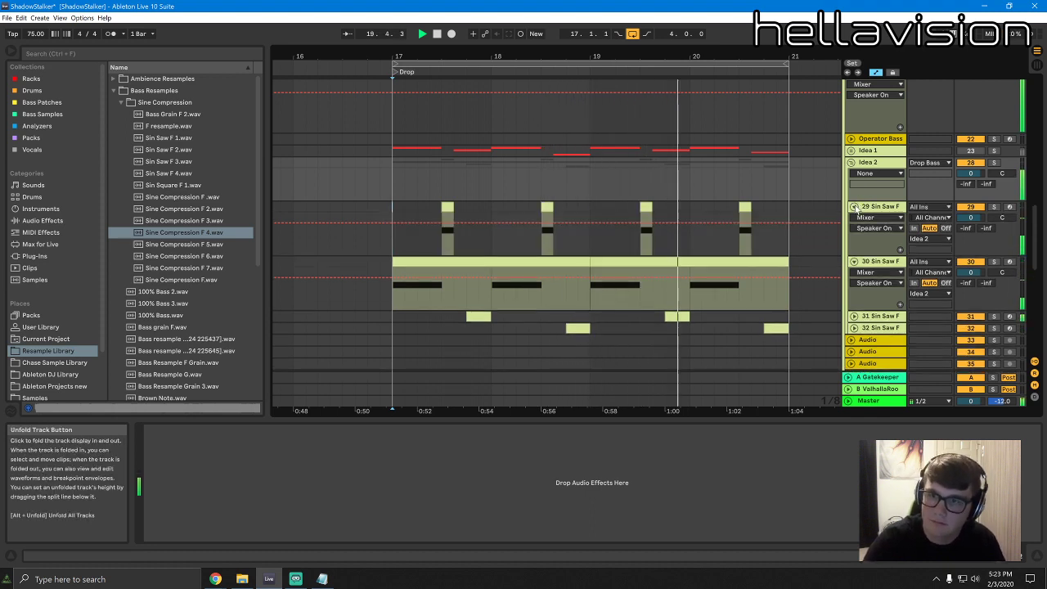
{"action": "left_click", "coordinate": [745, 233]}
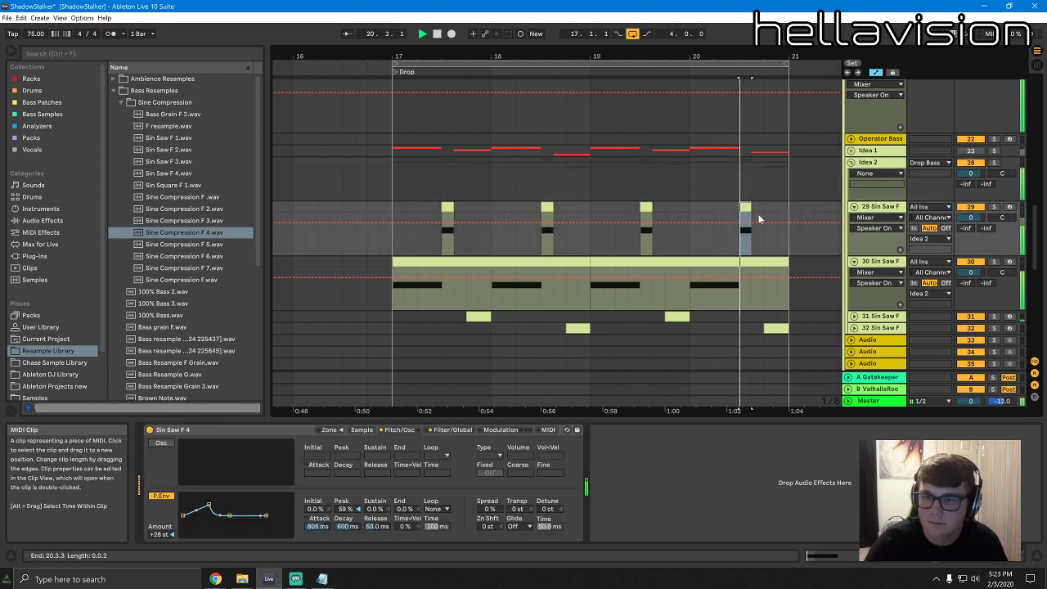
Duplicate track 32, keeping only the bar 18 clip on the original and the 20.4.1 clip on the copy
{"action": "left_click", "coordinate": [882, 328]}
{"action": "key", "text": "space"}
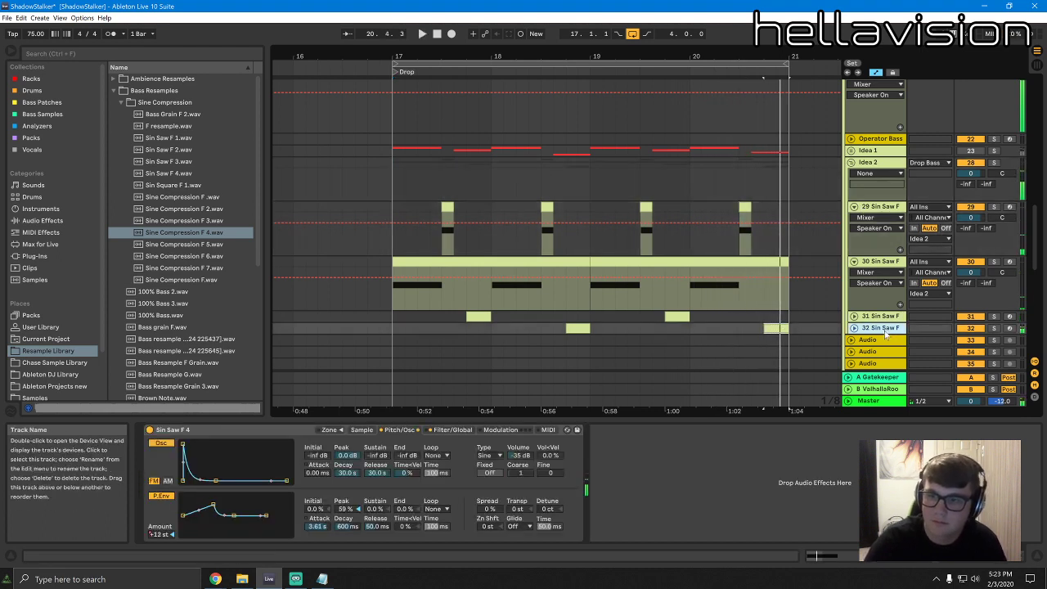
{"action": "key", "text": "ctrl+d"}
{"action": "left_click", "coordinate": [580, 339]}
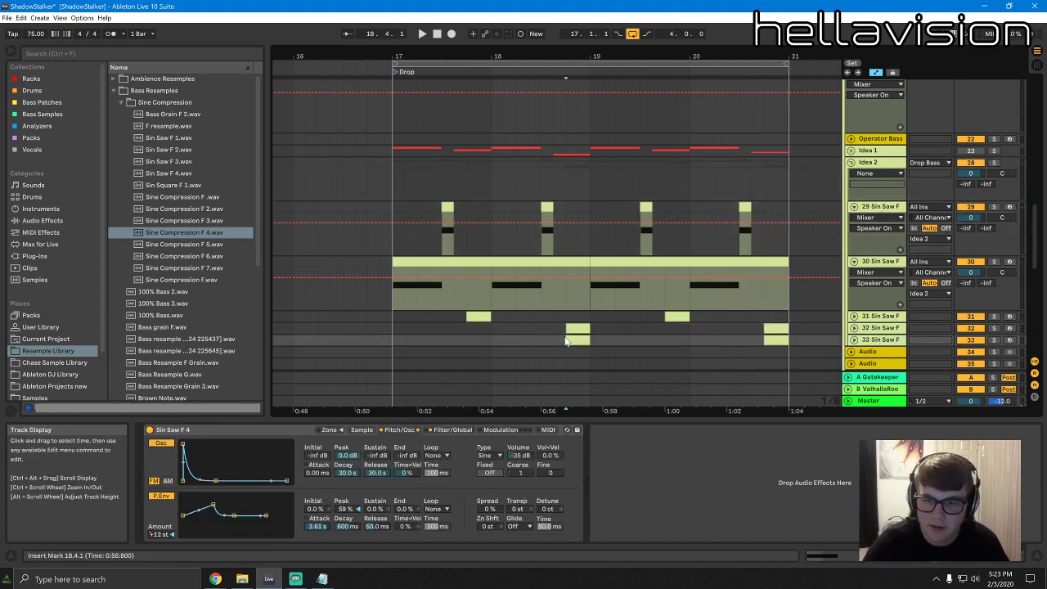
{"action": "key", "text": "Delete"}
{"action": "left_click", "coordinate": [776, 329]}
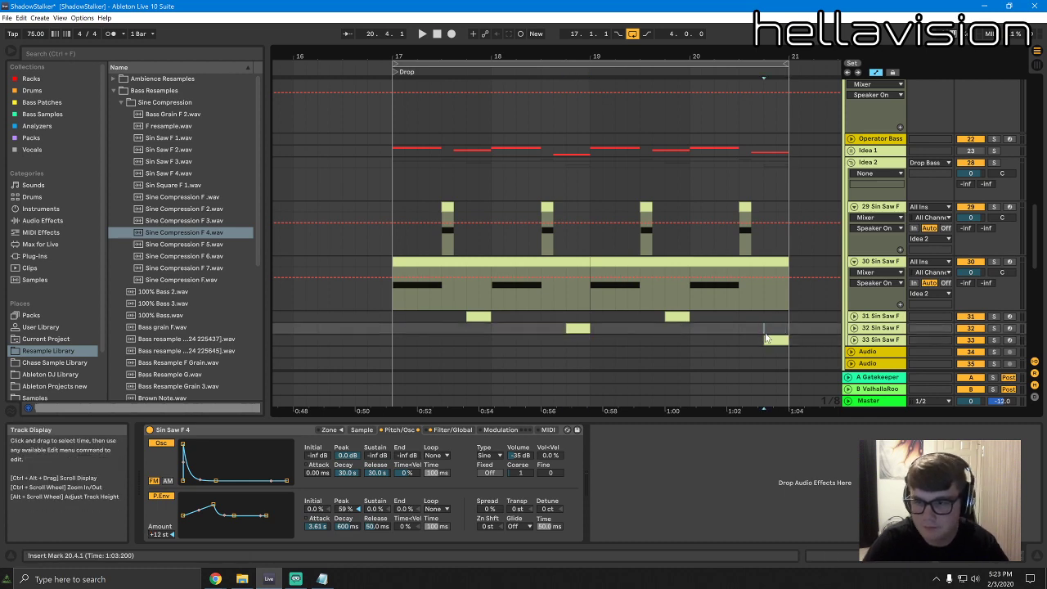
Unfold track 33 and set its sampler's pitch envelope to 342 ms attack and 90% peak while auditioning it
{"action": "left_click", "coordinate": [783, 338]}
{"action": "left_click", "coordinate": [854, 342]}
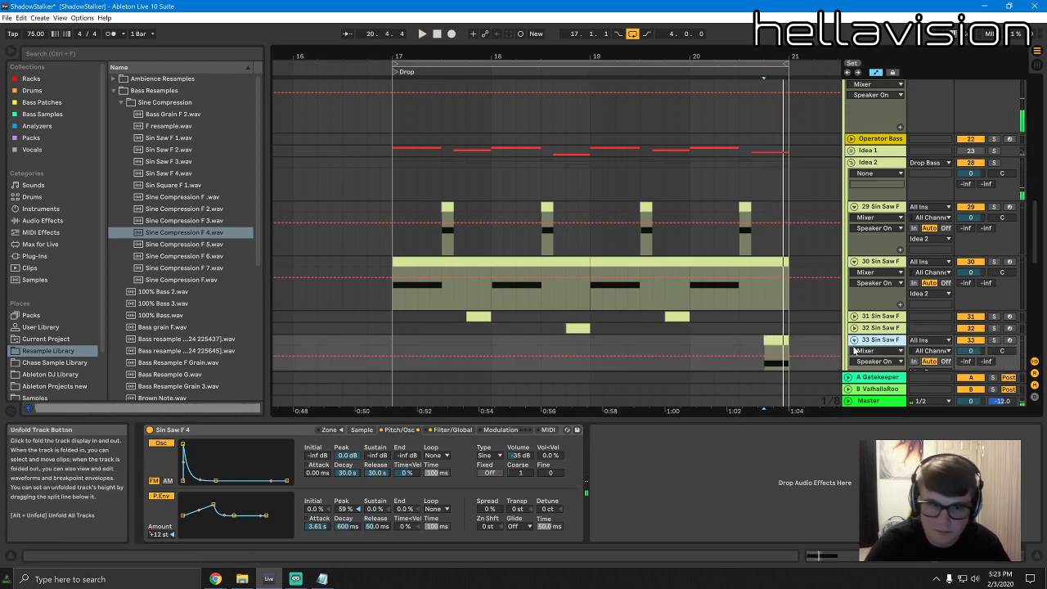
{"action": "key", "text": "space"}
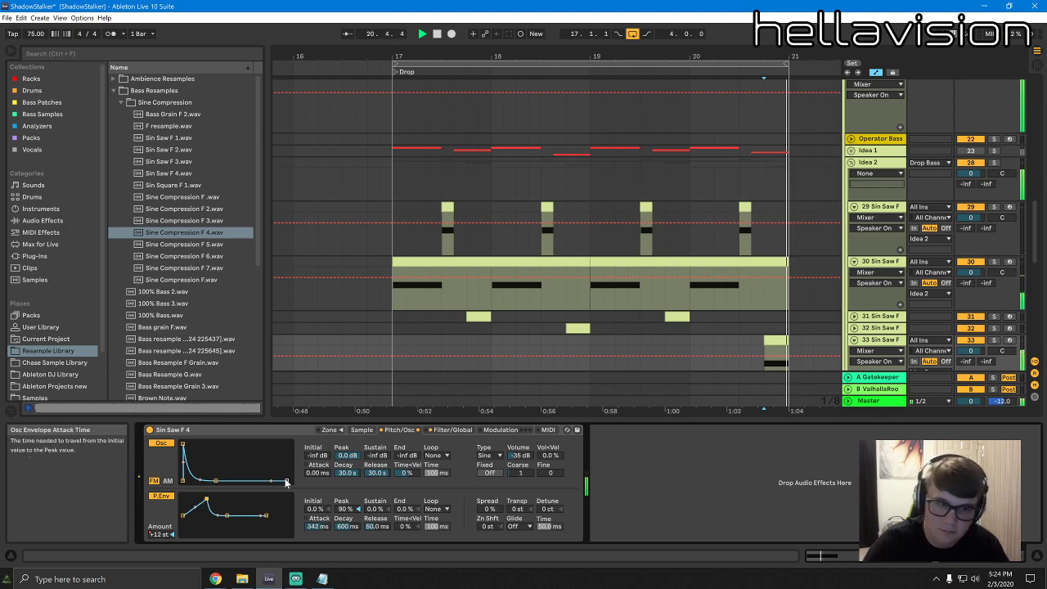
{"action": "key", "text": "space"}
Unfold the Idea 1 group to expose its Instrument Rack tracks
{"action": "scroll", "coordinate": [742, 224], "scroll_direction": "up", "scroll_amount": 6}
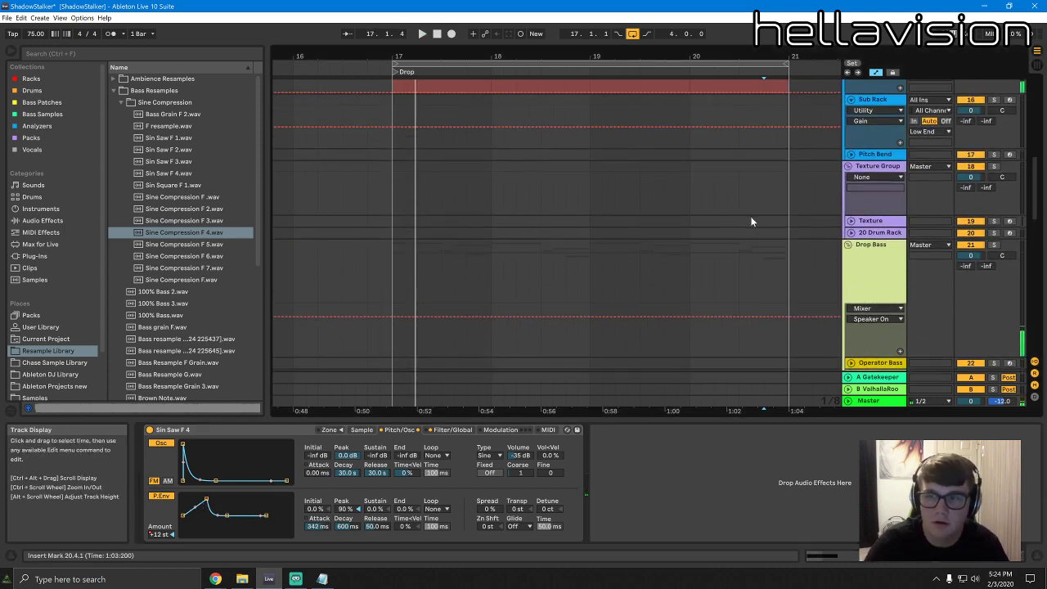
{"action": "scroll", "coordinate": [823, 234], "scroll_direction": "down", "scroll_amount": 5}
{"action": "left_click", "coordinate": [875, 203]}
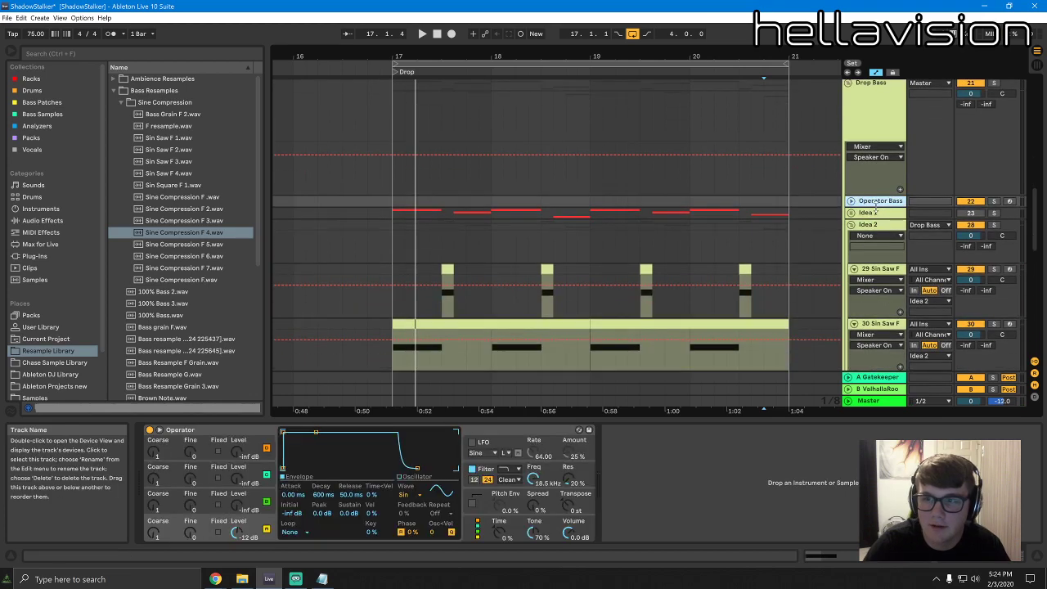
{"action": "left_click", "coordinate": [869, 212]}
{"action": "left_click", "coordinate": [851, 213]}
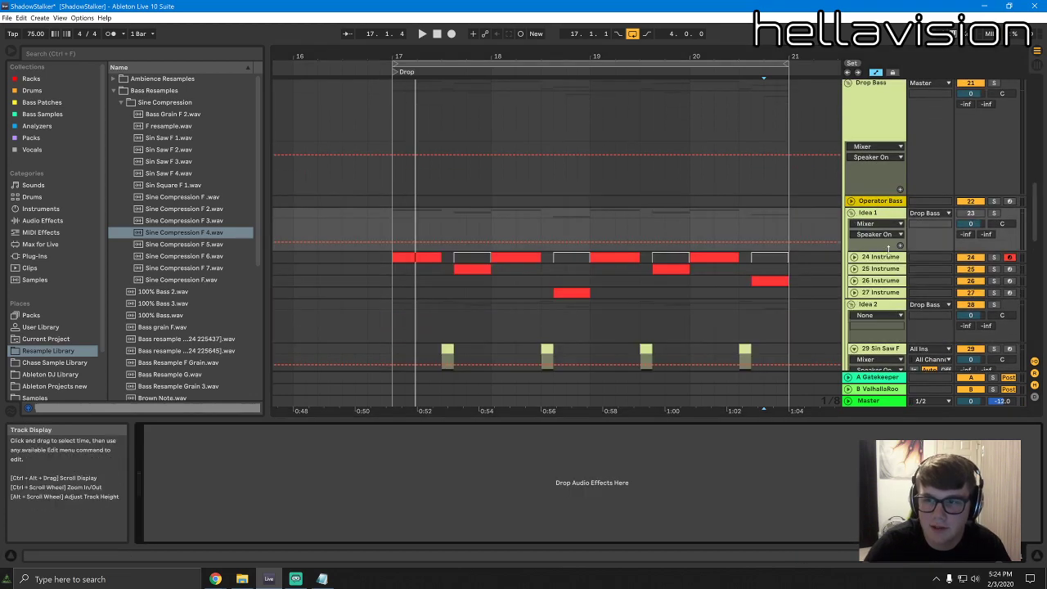
Copy the Audio Effect Rack from track 24 onto track 29 after its sampler and audition the clip at 17.3.1
{"action": "left_click", "coordinate": [886, 256]}
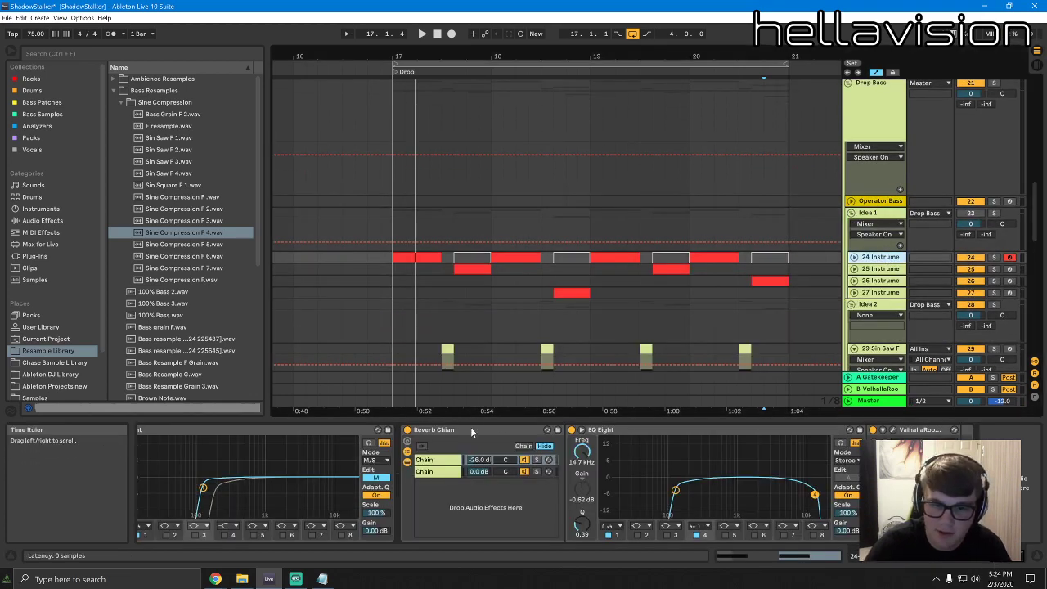
{"action": "left_click", "coordinate": [471, 431]}
{"action": "left_click_drag", "start_coordinate": [1000, 558], "coordinate": [918, 563]}
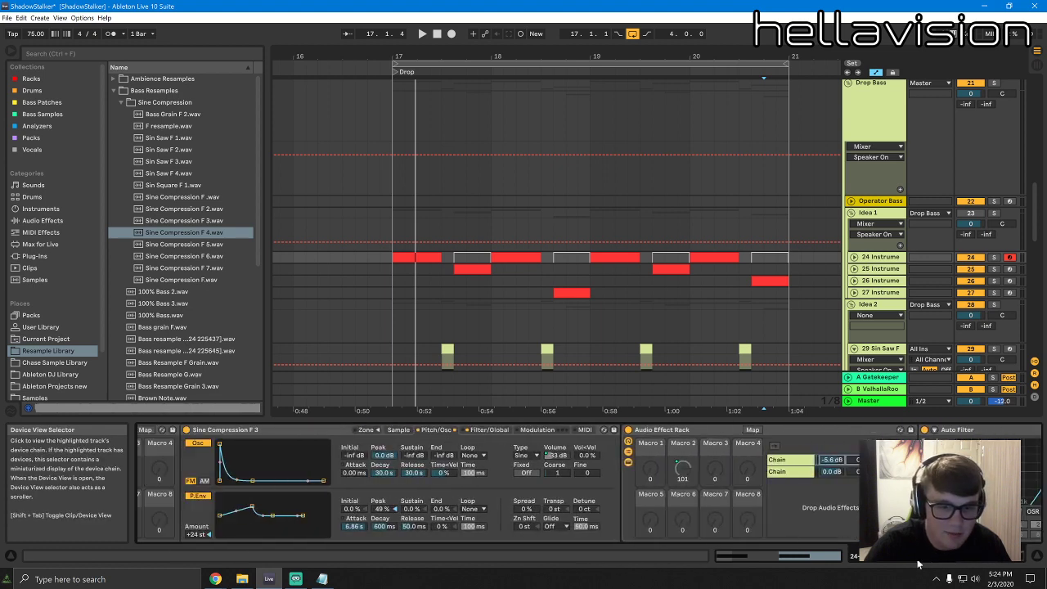
{"action": "left_click", "coordinate": [679, 433]}
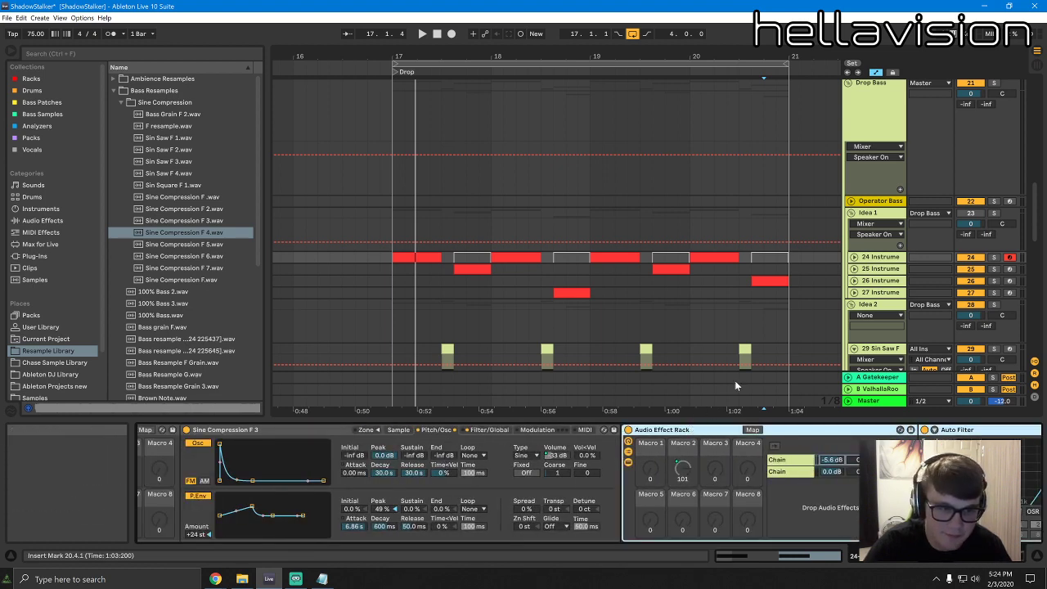
{"action": "left_click", "coordinate": [882, 348]}
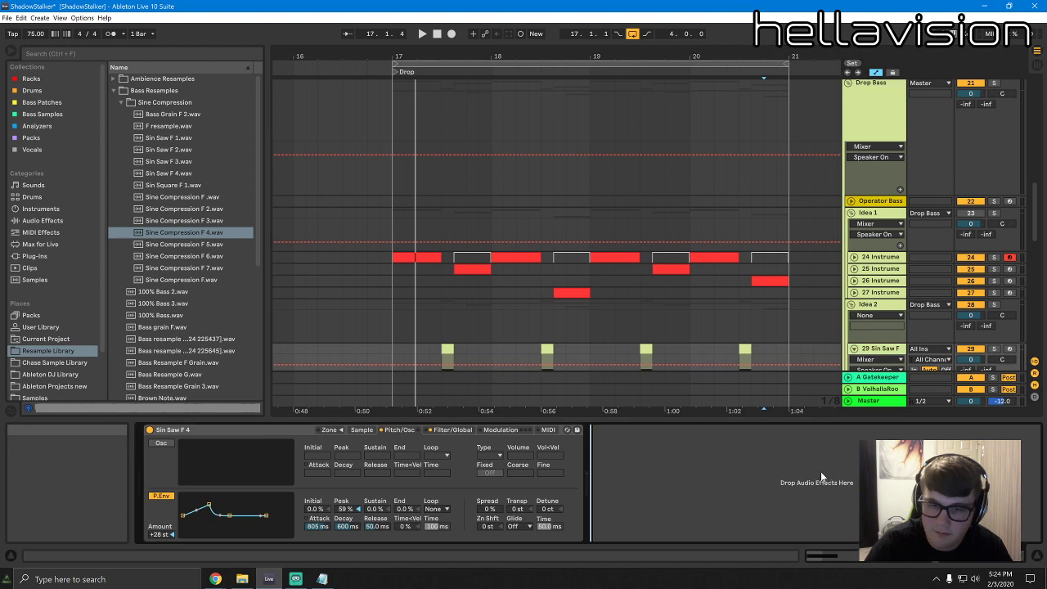
{"action": "left_click", "coordinate": [447, 350]}
{"action": "key", "text": "space"}
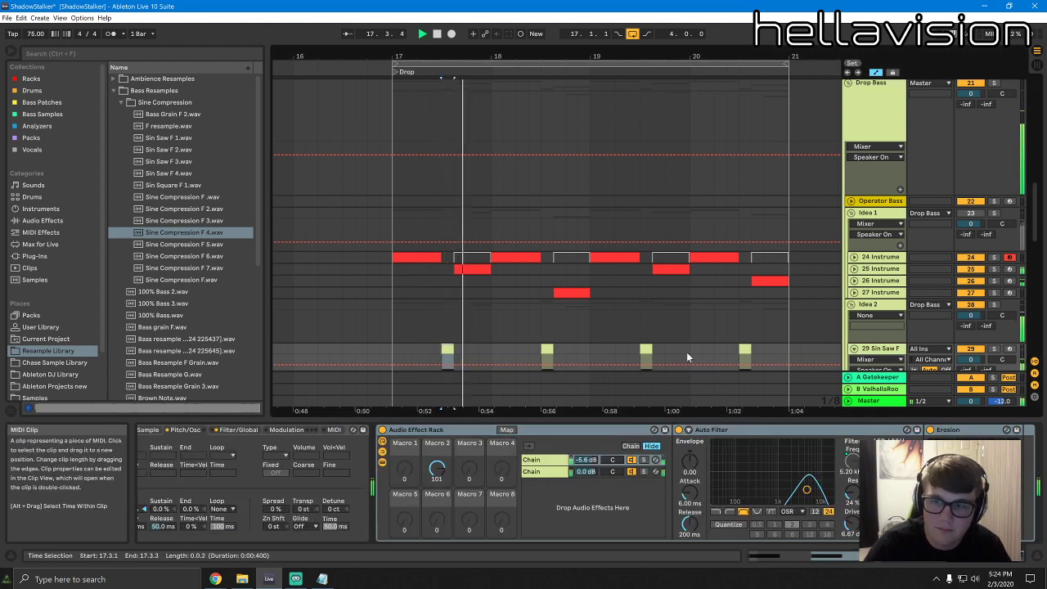
{"action": "scroll", "coordinate": [698, 396], "scroll_direction": "down", "scroll_amount": 1}
{"action": "key", "text": "space"}
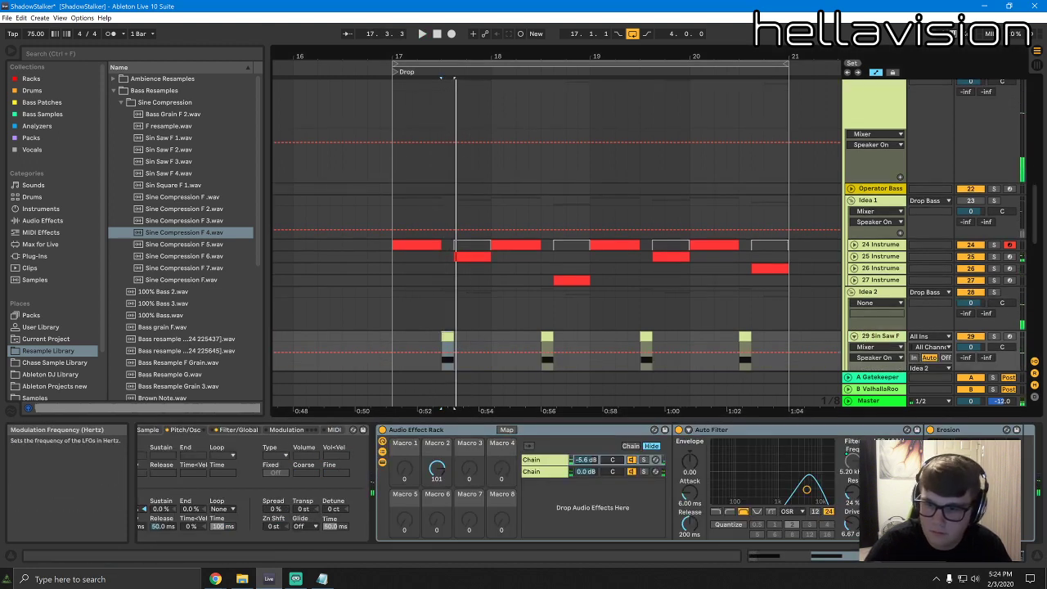
Copy track 24's remaining effects, from Glue Compressor through Reverb Chian, to the end of track 29's device chain
{"action": "mouse_move", "coordinate": [879, 556]}
{"action": "left_mouse_down"}
{"action": "mouse_move", "coordinate": [887, 556]}
{"action": "mouse_move", "coordinate": [877, 557]}
{"action": "left_mouse_up"}
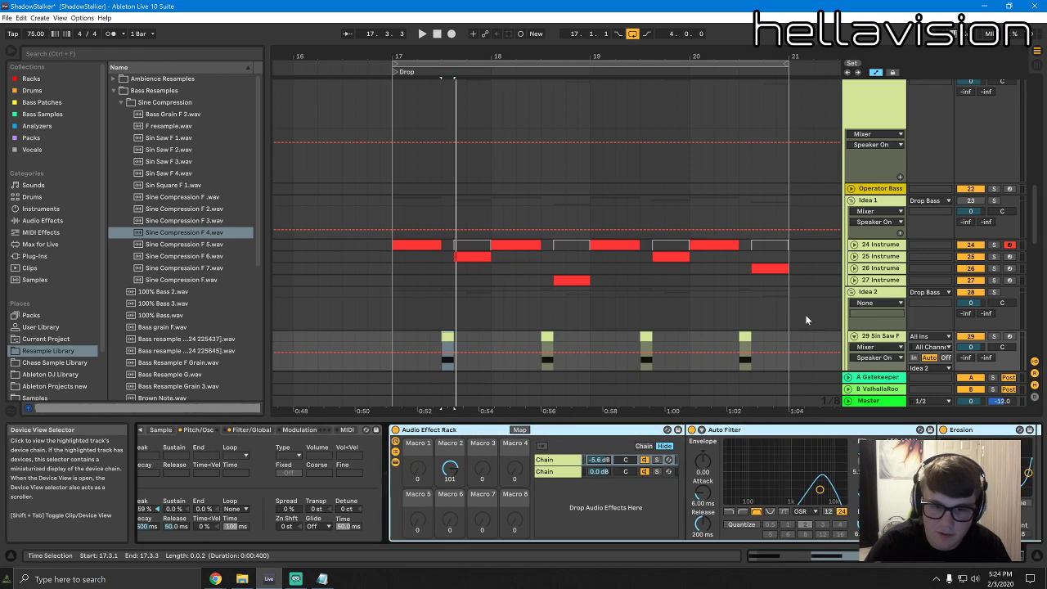
{"action": "left_click", "coordinate": [895, 244]}
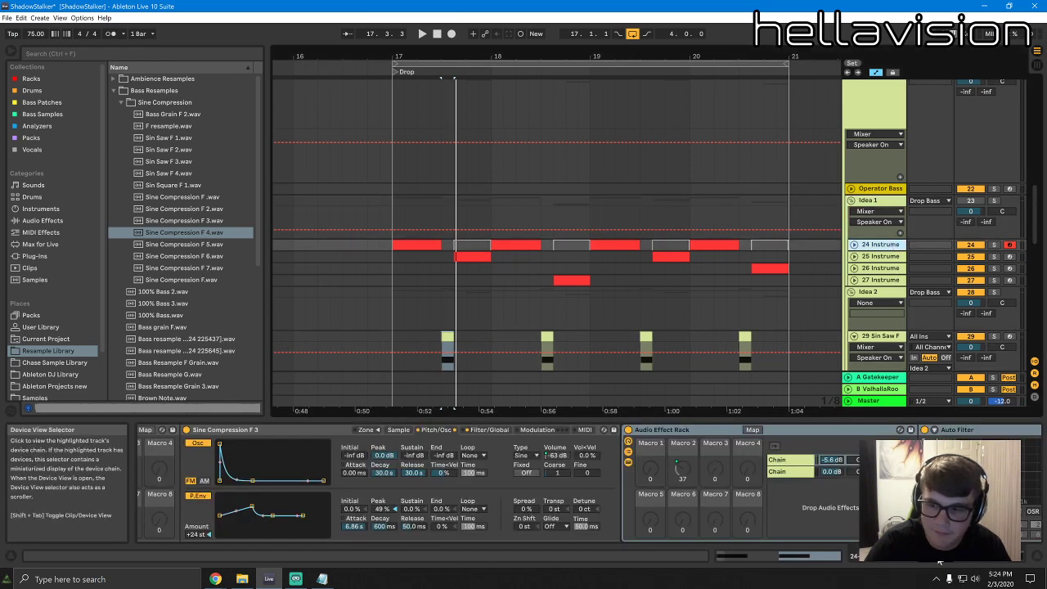
{"action": "left_click_drag", "start_coordinate": [801, 557], "coordinate": [817, 557]}
{"action": "left_click", "coordinate": [715, 442]}
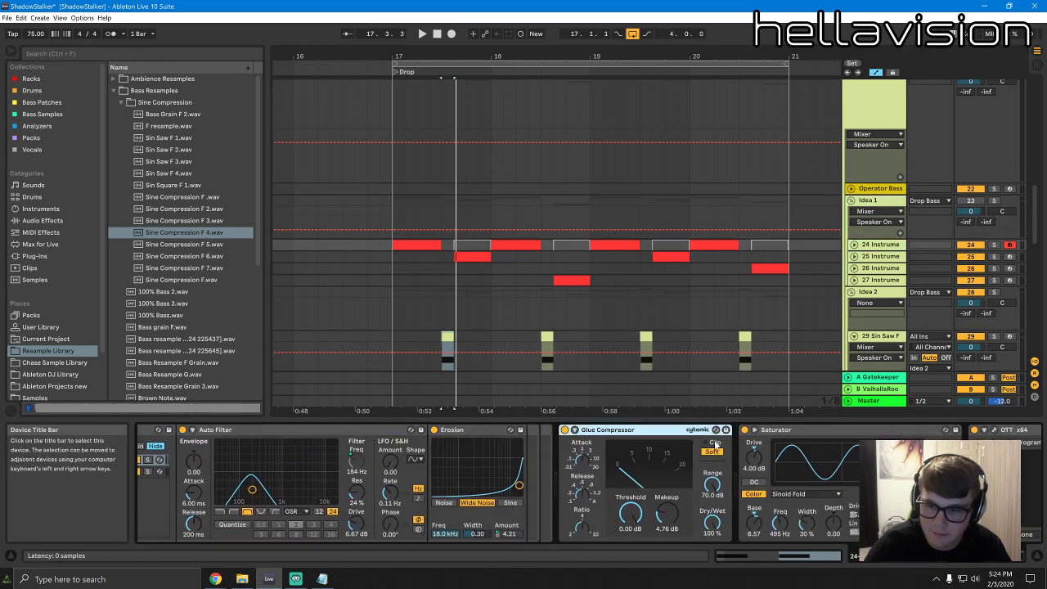
{"action": "left_click_drag", "start_coordinate": [971, 560], "coordinate": [1002, 559]}
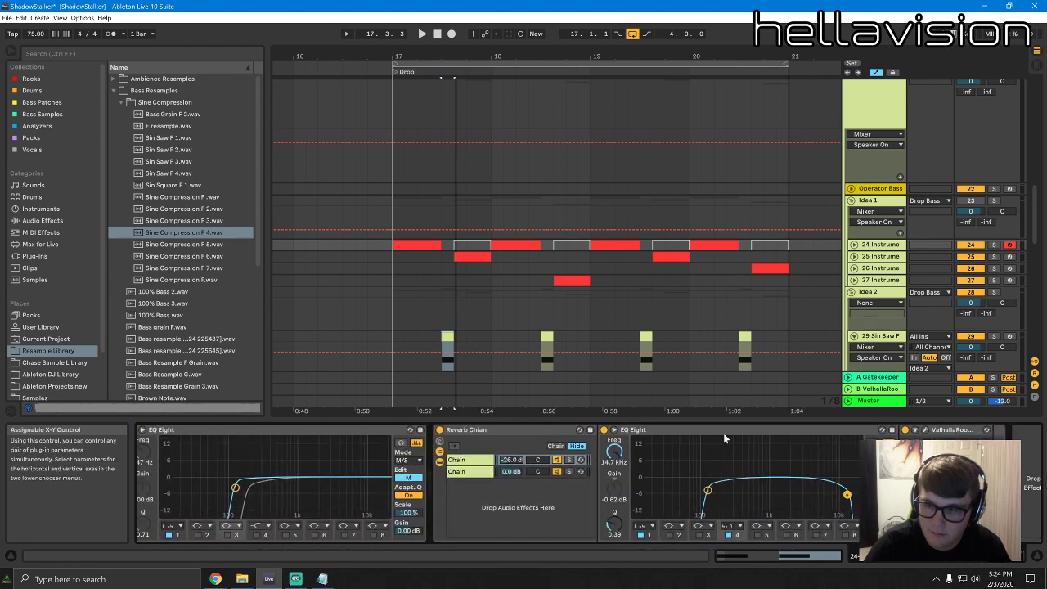
{"action": "right_click", "coordinate": [880, 336]}
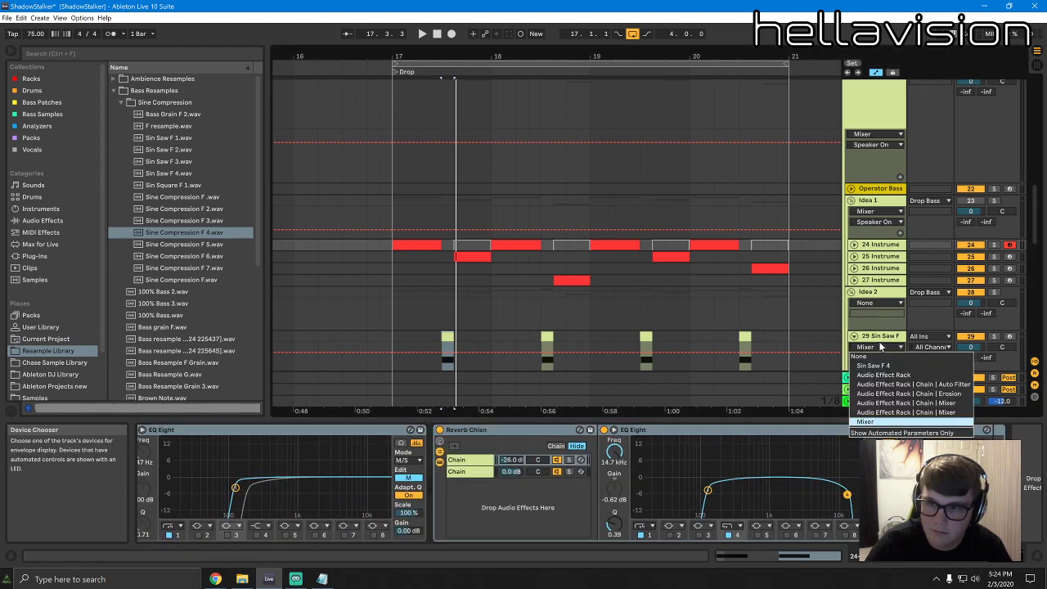
{"action": "left_click", "coordinate": [881, 336]}
{"action": "left_click", "coordinate": [988, 558]}
{"action": "left_click", "coordinate": [1002, 495]}
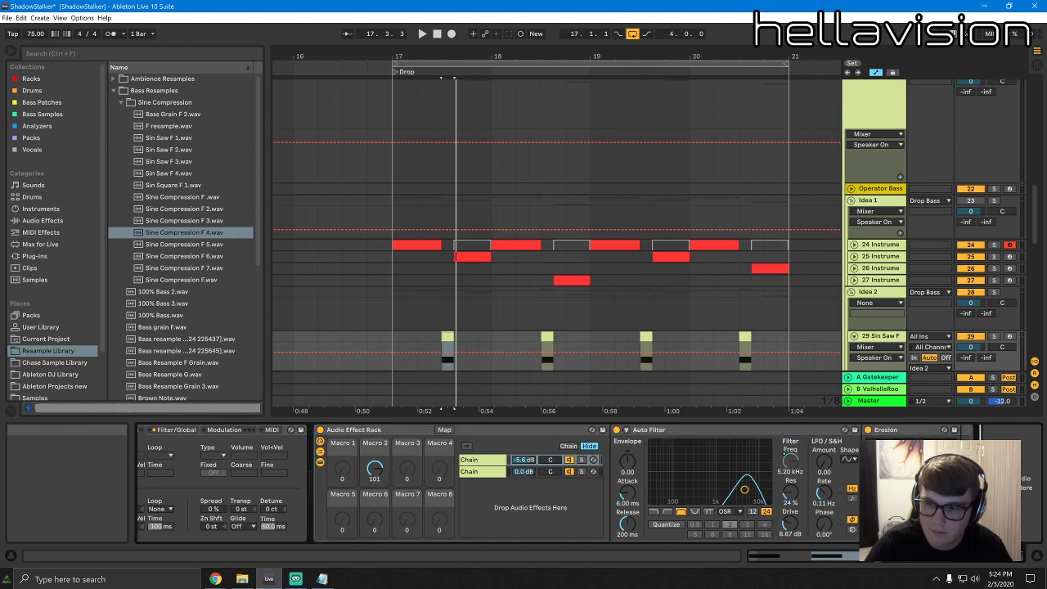
{"action": "key", "text": "ctrl+v"}
Set the first chain's volume in track 29's Reverb Chian rack to -21.5 dB while auditioning the clip
{"action": "key", "text": "space"}
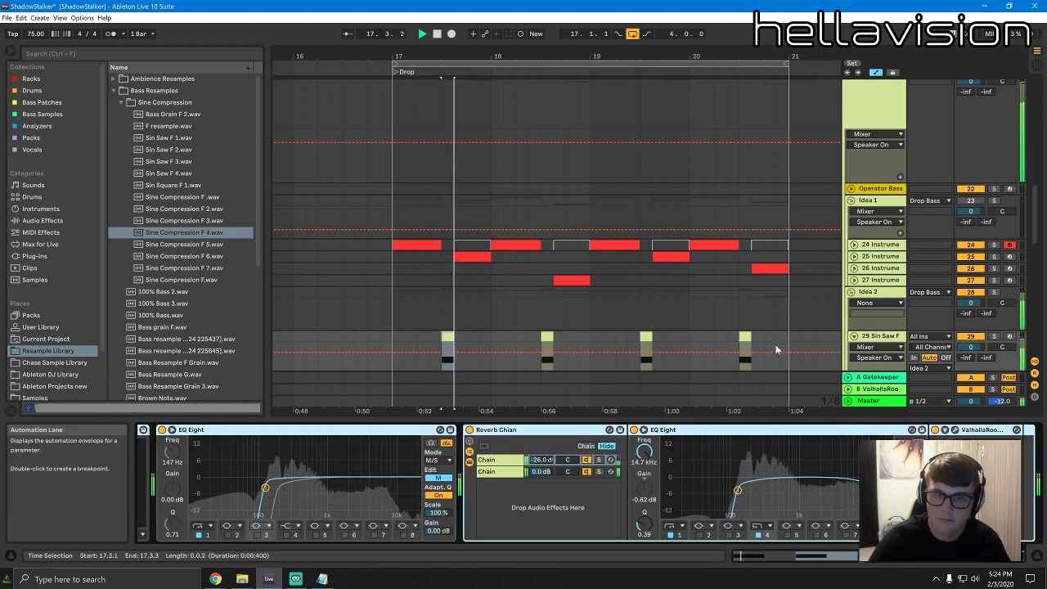
{"action": "key", "text": "space"}
{"action": "key", "text": "space"}
{"action": "key", "text": "space"}
{"action": "left_click_drag", "start_coordinate": [541, 460], "coordinate": [541, 452]}
{"action": "key", "text": "space"}
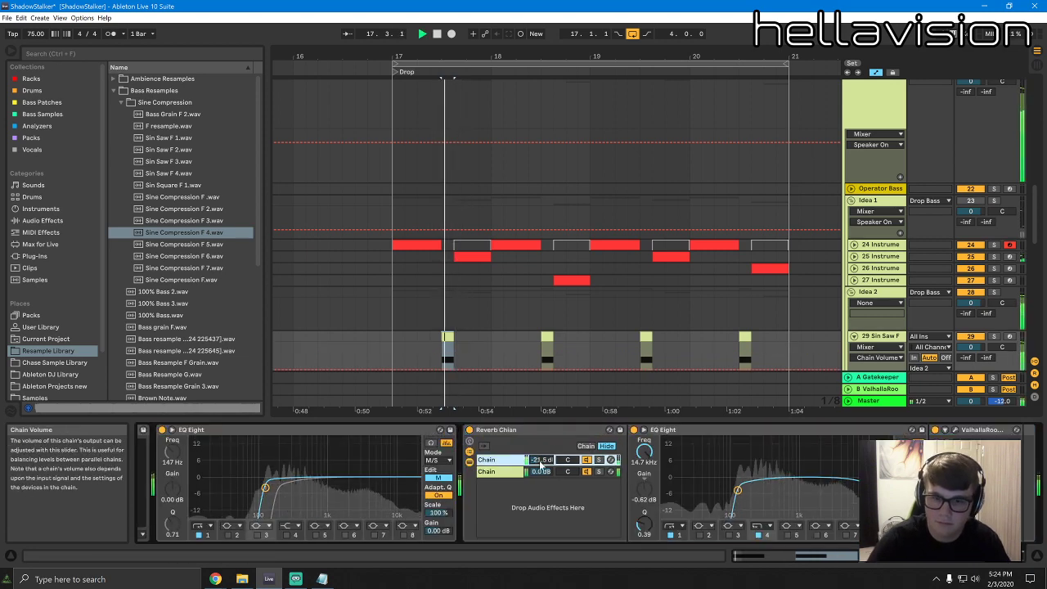
{"action": "key", "text": "space"}
Set the first chain of track 29's Audio Effect Rack to -6.5 dB and deactivate the rack during playback
{"action": "left_click_drag", "start_coordinate": [991, 560], "coordinate": [941, 564]}
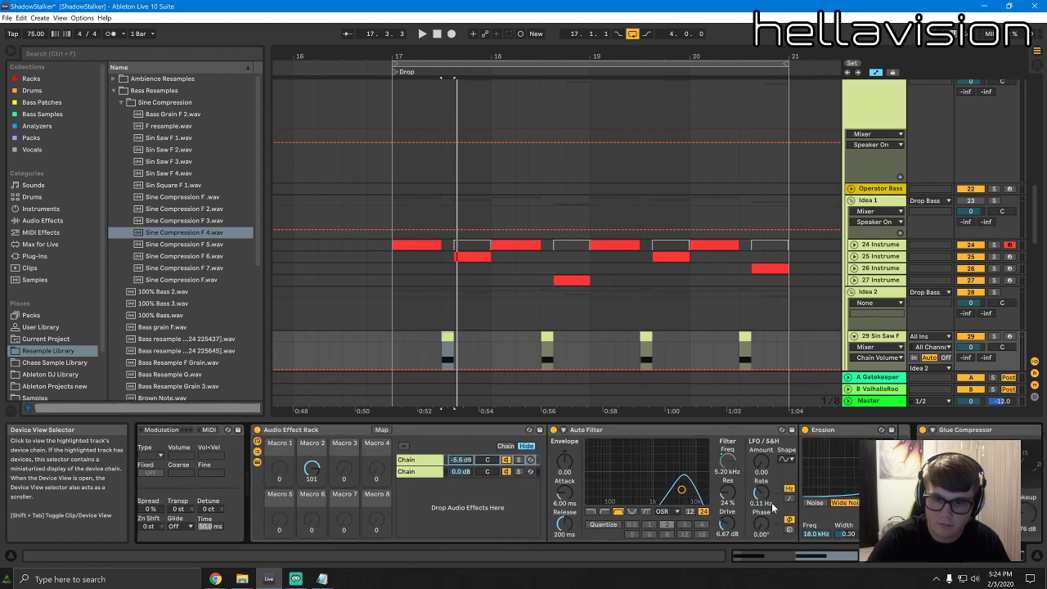
{"action": "key", "text": "space"}
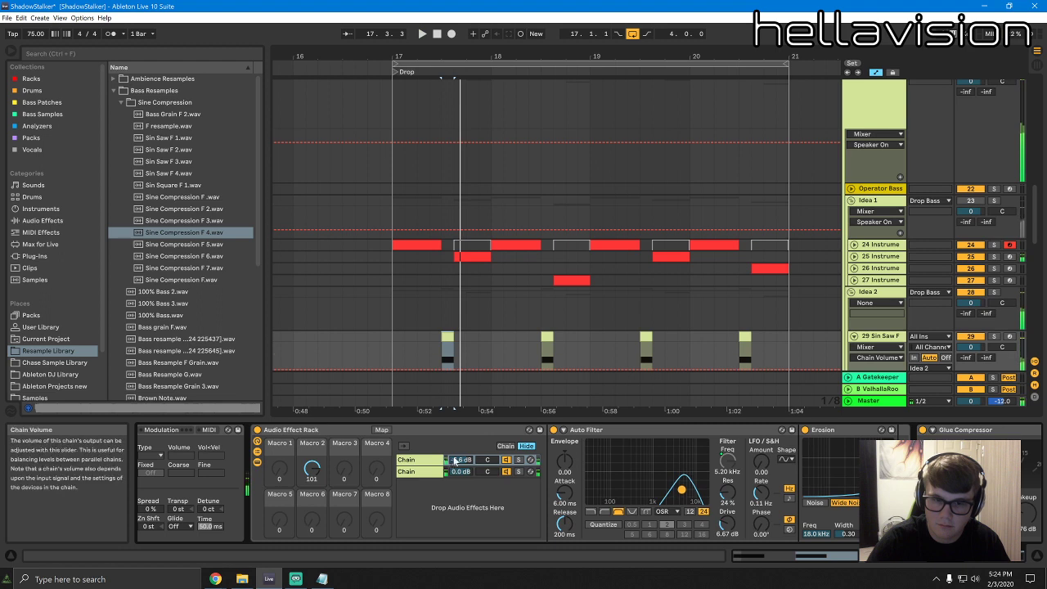
{"action": "left_click", "coordinate": [258, 431]}
{"action": "key", "text": "space"}
{"action": "key", "text": "space"}
{"action": "key", "text": "space"}
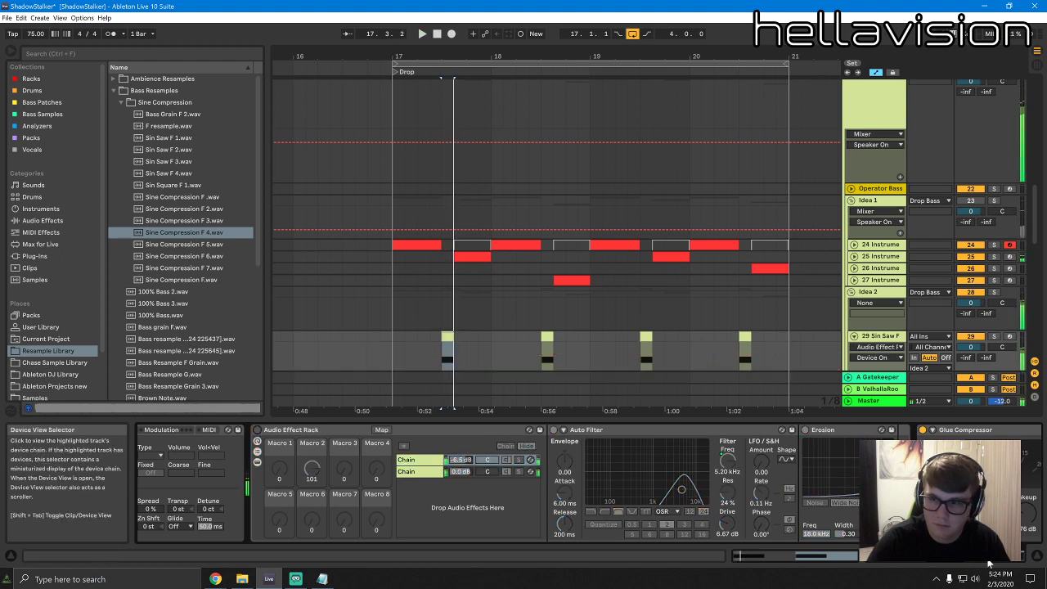
Adjust the low cut of the EQ Eight inside track 29's Reverb Chian to 124 Hz with repeated playback
{"action": "left_click", "coordinate": [970, 557]}
{"action": "left_click_drag", "start_coordinate": [971, 561], "coordinate": [1017, 562]}
{"action": "key", "text": "space"}
{"action": "key", "text": "space"}
{"action": "key", "text": "space"}
{"action": "mouse_move", "coordinate": [796, 489]}
{"action": "left_mouse_down"}
{"action": "mouse_move", "coordinate": [769, 491]}
{"action": "mouse_move", "coordinate": [792, 489]}
{"action": "left_mouse_up"}
{"action": "key", "text": "space"}
{"action": "key", "text": "space"}
{"action": "key", "text": "space"}
{"action": "key", "text": "space"}
{"action": "key", "text": "space"}
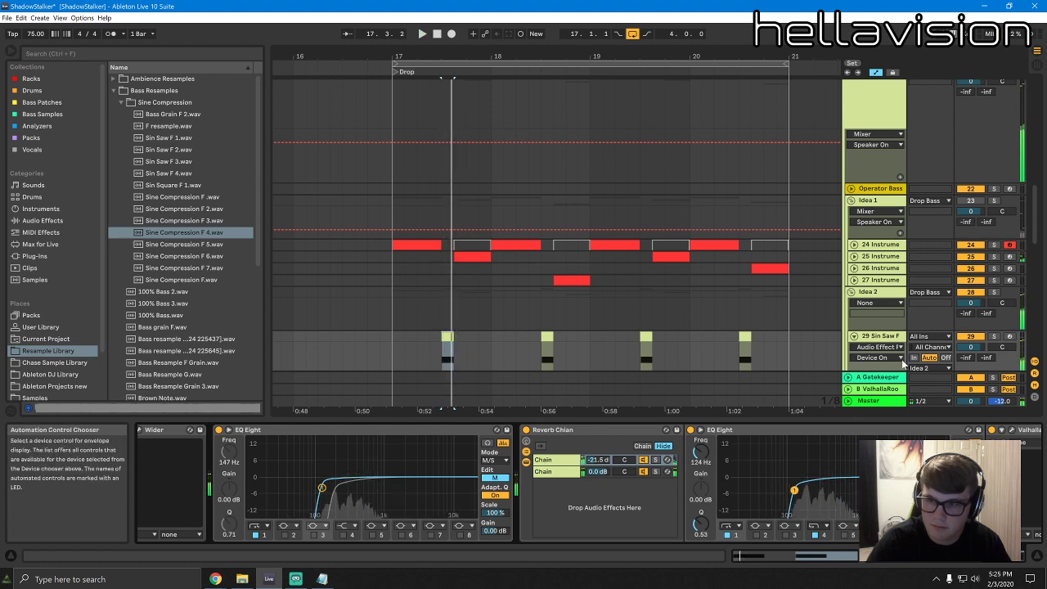
{"action": "key", "text": "space"}
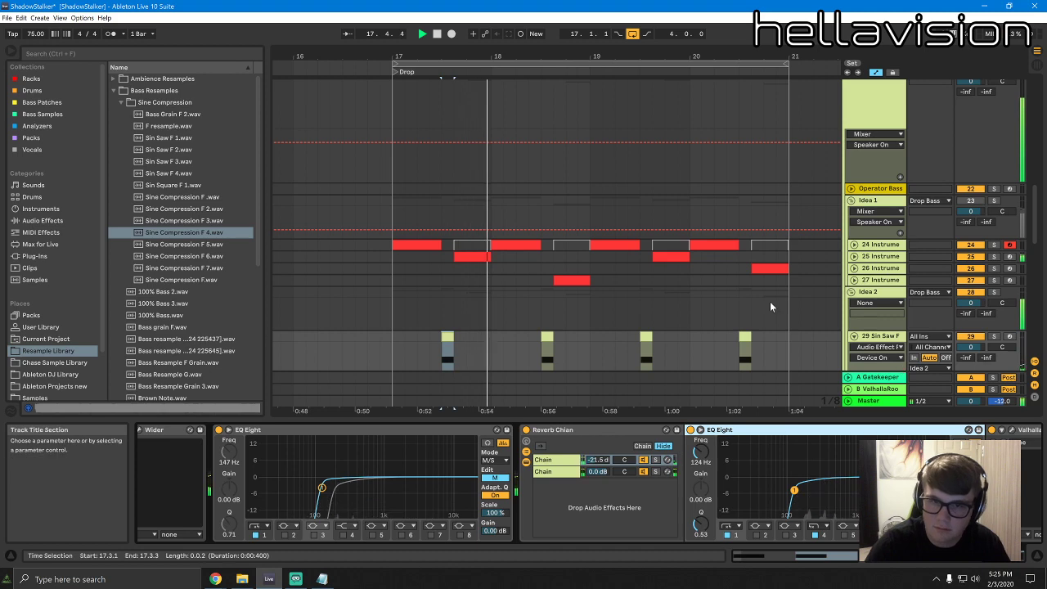
Delete the Reverb Chian rack from the end of track 29's device chain
{"action": "scroll", "coordinate": [770, 301], "scroll_direction": "down", "scroll_amount": 3}
{"action": "left_click", "coordinate": [883, 226]}
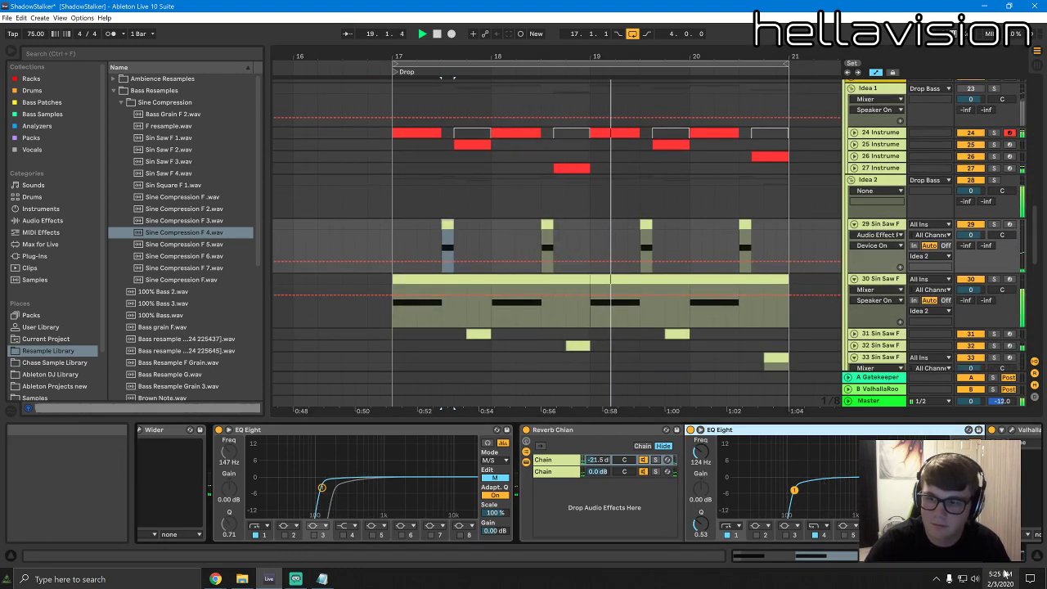
{"action": "left_click_drag", "start_coordinate": [1002, 559], "coordinate": [1027, 557]}
{"action": "key", "text": "space"}
{"action": "left_click", "coordinate": [809, 431]}
{"action": "left_click", "coordinate": [973, 430]}
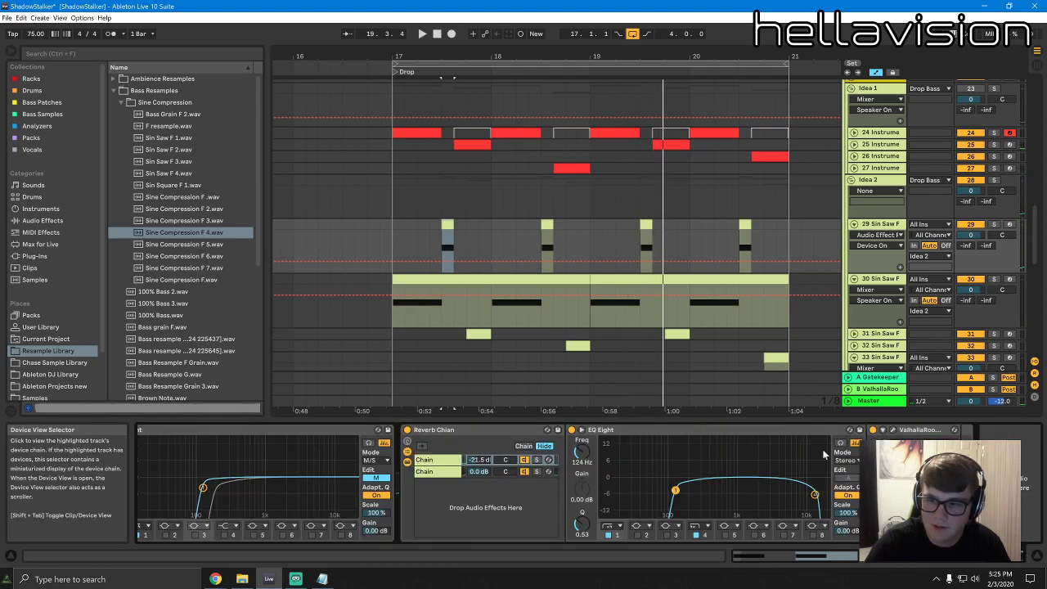
{"action": "left_click", "coordinate": [915, 432]}
{"action": "left_click", "coordinate": [522, 430]}
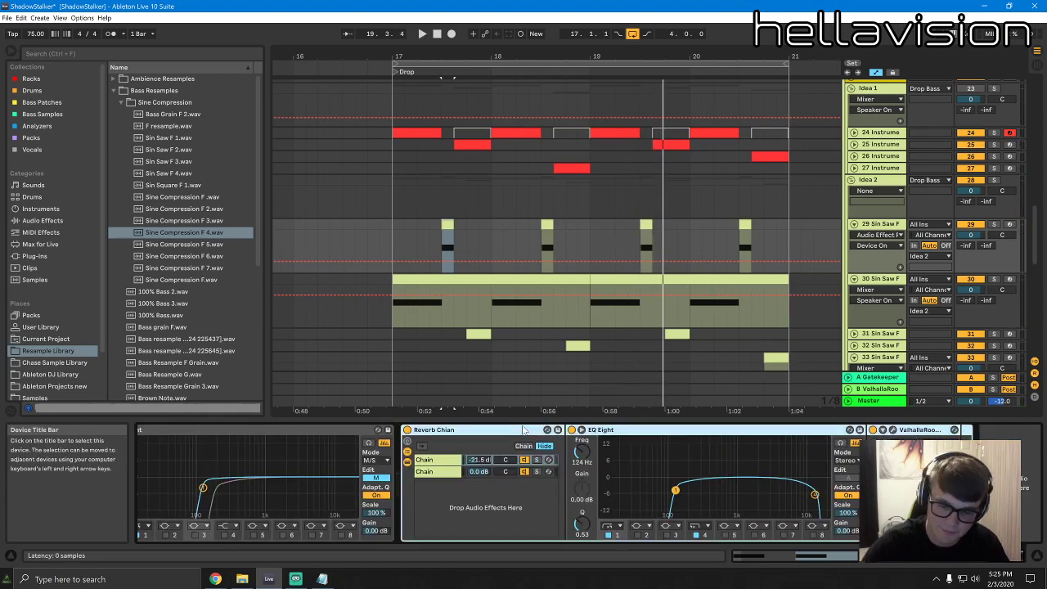
{"action": "key", "text": "Delete"}
Audition track 29's clip and deactivate the EQ Eight at the end of its effects
{"action": "left_click_drag", "start_coordinate": [1005, 557], "coordinate": [967, 557]}
{"action": "key", "text": "space"}
{"action": "key", "text": "space"}
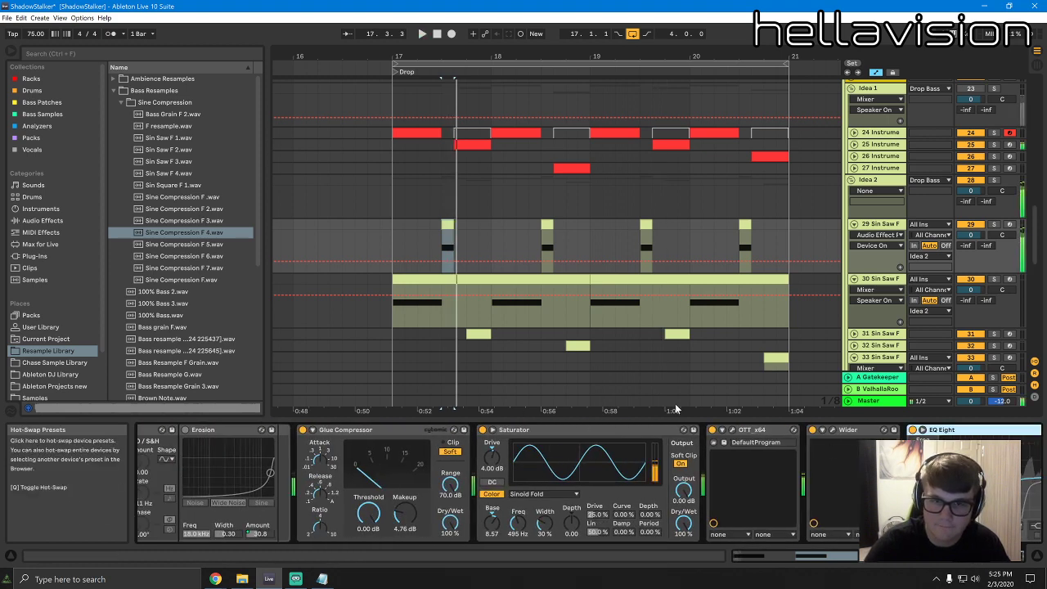
{"action": "key", "text": "space"}
{"action": "left_click", "coordinate": [913, 431]}
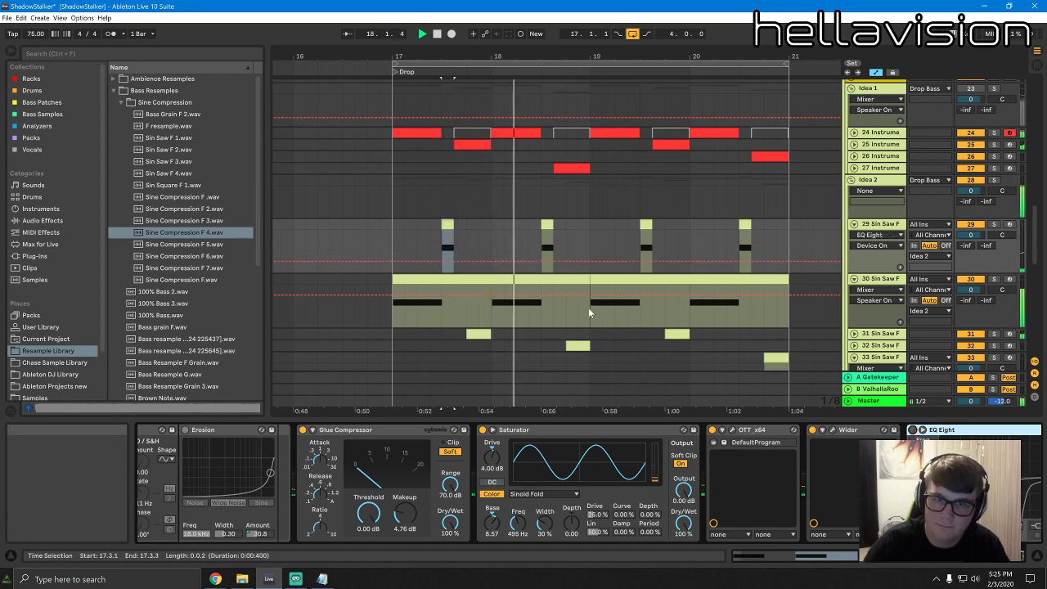
{"action": "key", "text": "space"}
Duplicate track 29 and delete all the clips on the duplicated track 30
{"action": "left_click", "coordinate": [548, 224]}
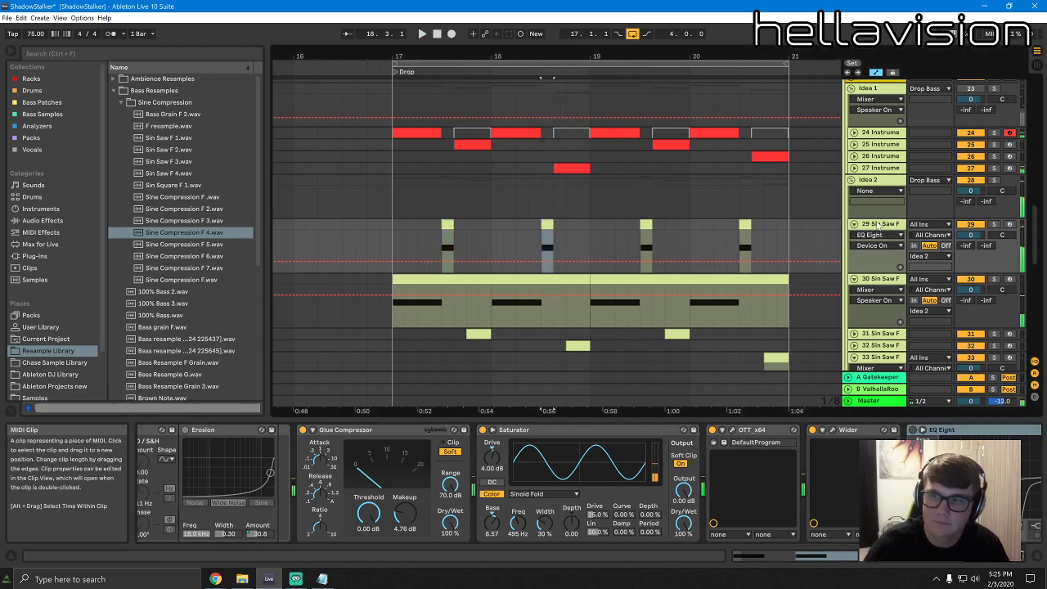
{"action": "left_click", "coordinate": [863, 232]}
{"action": "key", "text": "ctrl+d"}
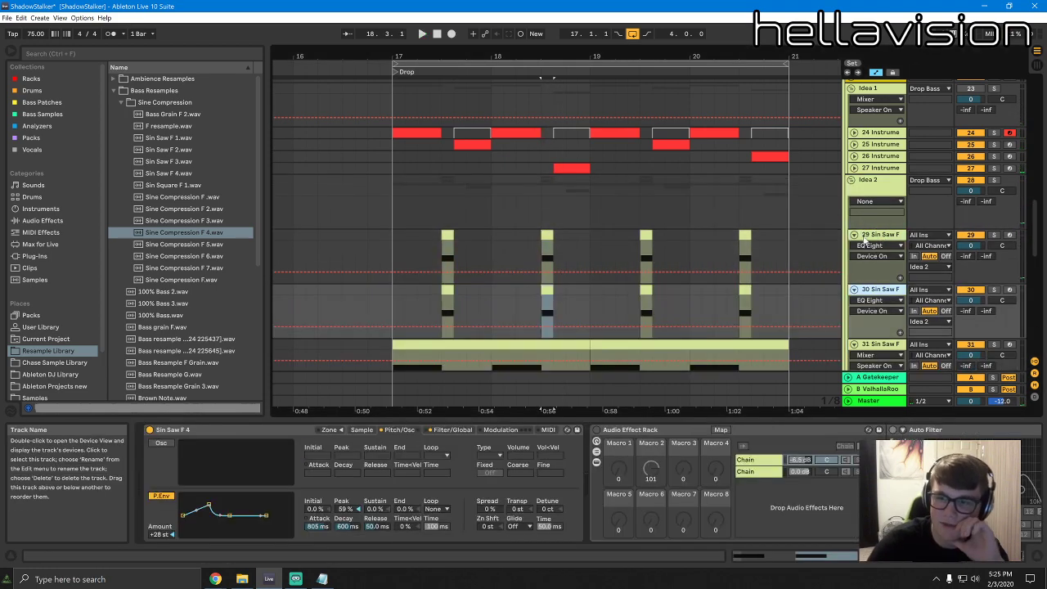
{"action": "right_click", "coordinate": [873, 292]}
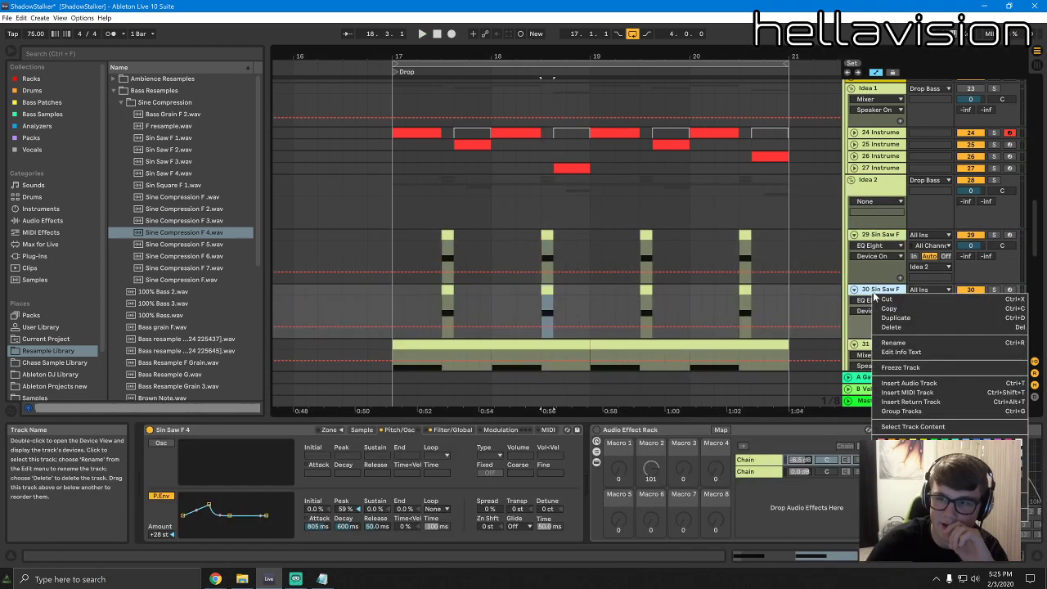
{"action": "left_click", "coordinate": [901, 427]}
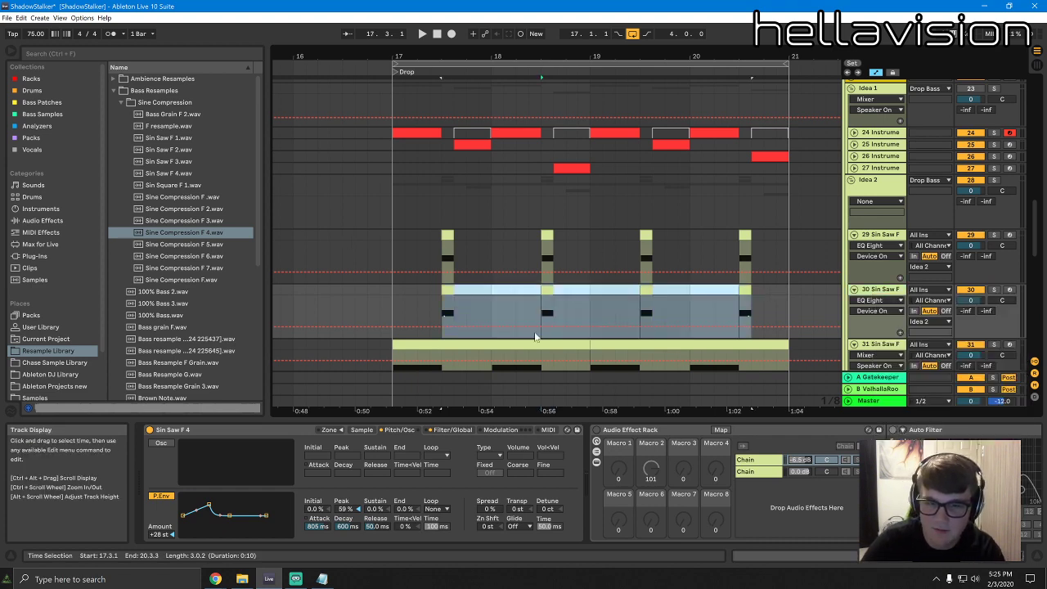
{"action": "key", "text": "Delete"}
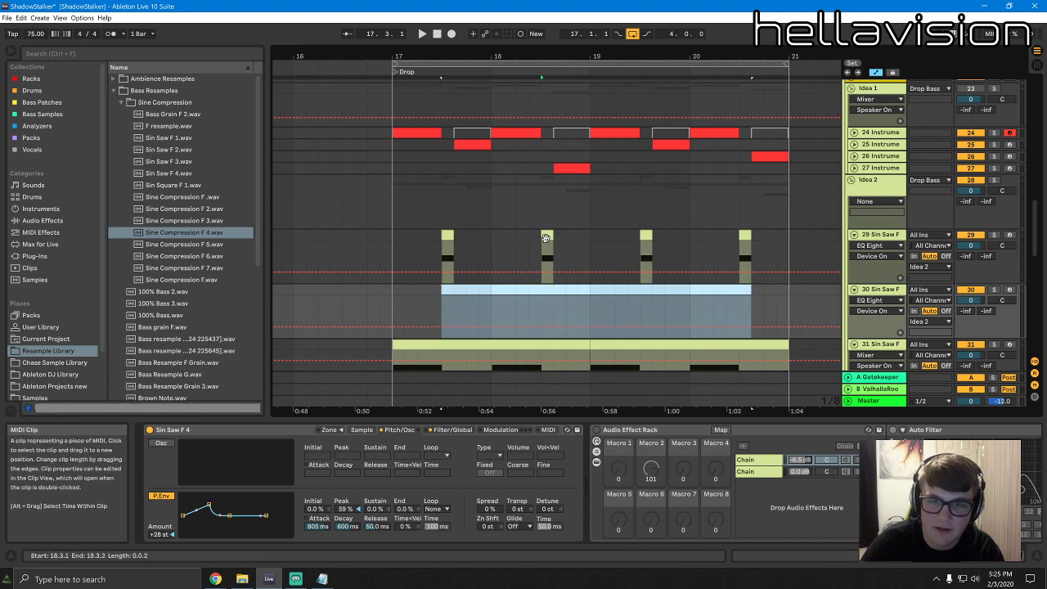
Move track 29's clips at 18.3 and 20.3 down to track 30
{"action": "left_click_drag", "start_coordinate": [543, 235], "coordinate": [545, 298]}
{"action": "left_click_drag", "start_coordinate": [745, 237], "coordinate": [745, 292]}
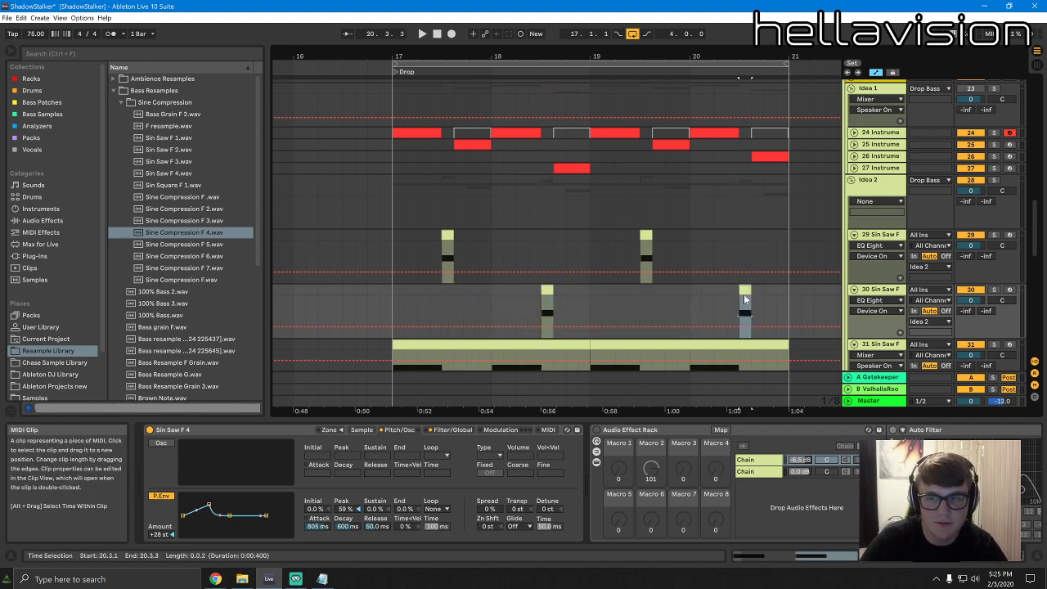
{"action": "left_click", "coordinate": [541, 249]}
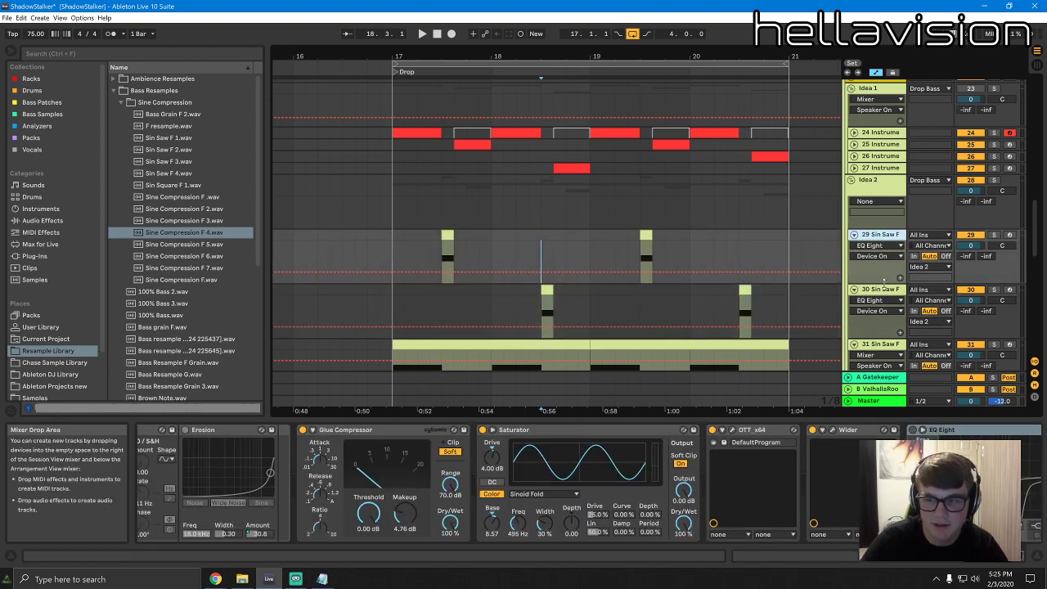
{"action": "left_click", "coordinate": [888, 291]}
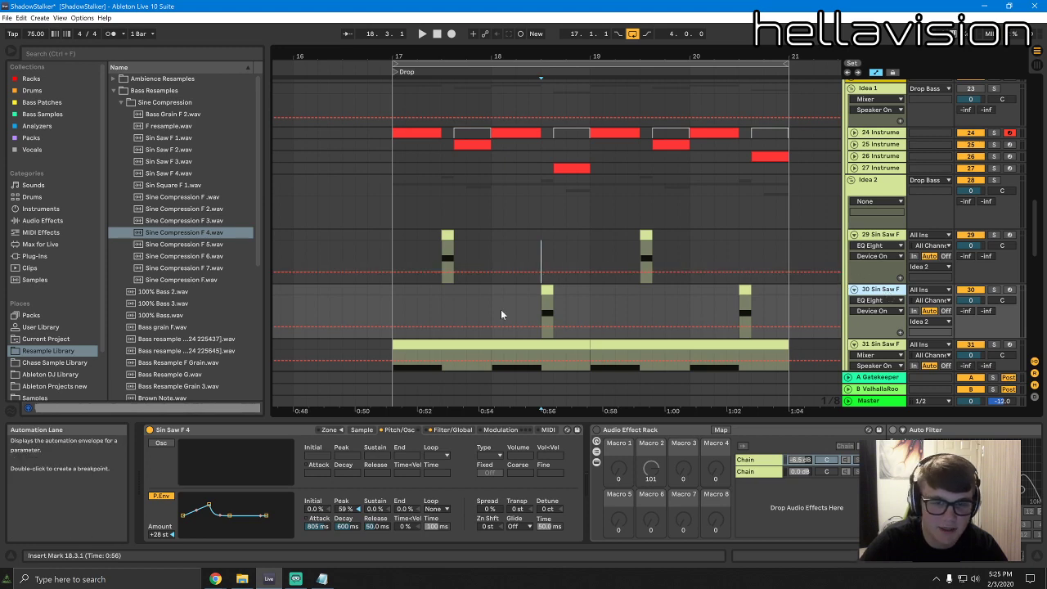
Reshape the pitch envelope of track 30's sampler to a -12% peak and 1.53 s attack while auditioning
{"action": "key", "text": "space"}
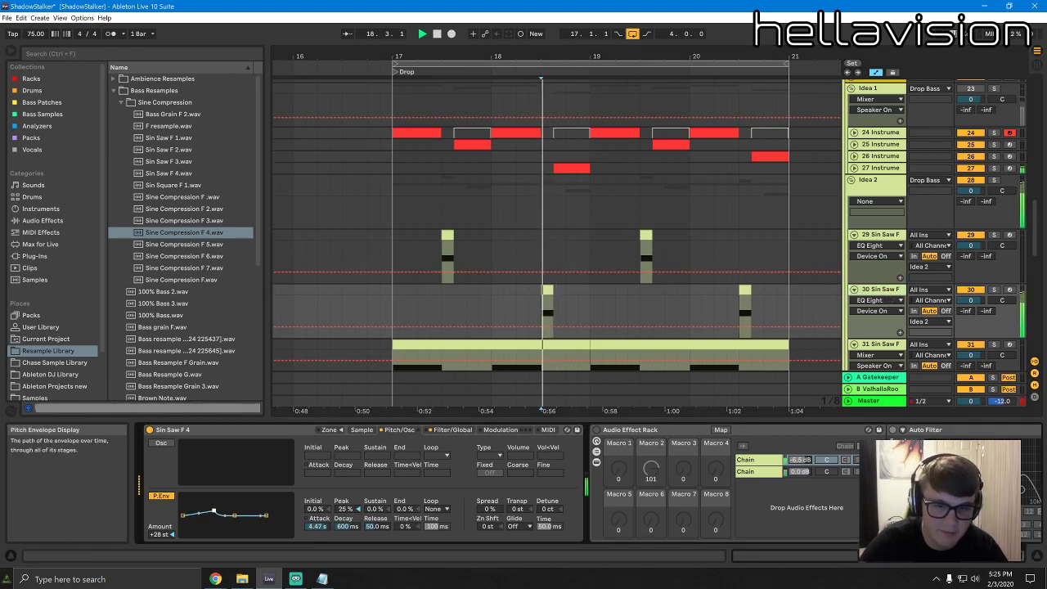
{"action": "key", "text": "space"}
{"action": "left_click_drag", "start_coordinate": [213, 516], "coordinate": [206, 519]}
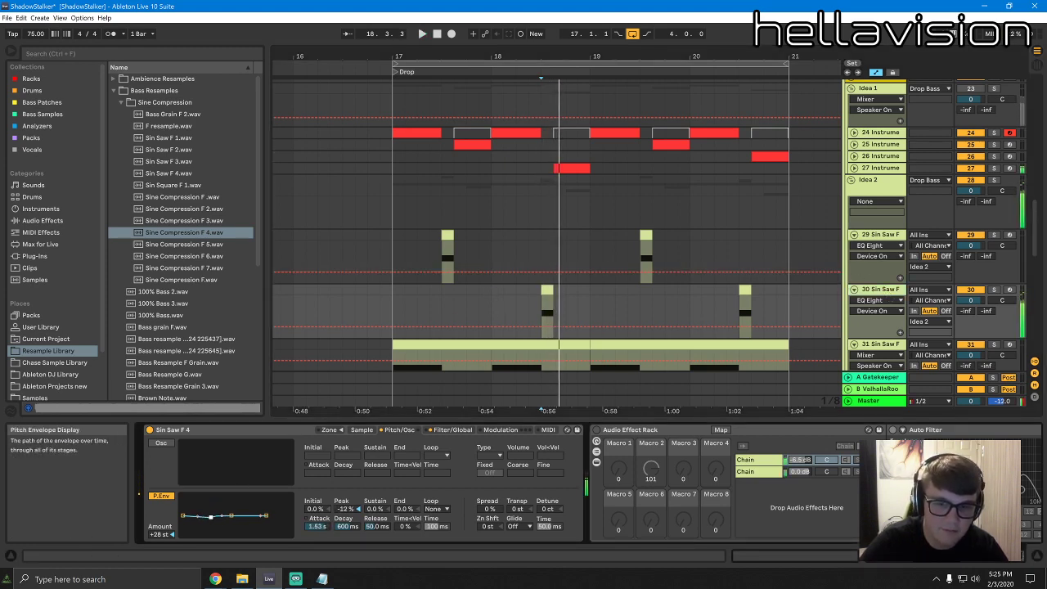
{"action": "key", "text": "space"}
{"action": "key", "text": "space"}
Lower track 30's volume to -4.5 dB with repeated playback
{"action": "left_click", "coordinate": [681, 432]}
{"action": "key", "text": "space"}
{"action": "key", "text": "space"}
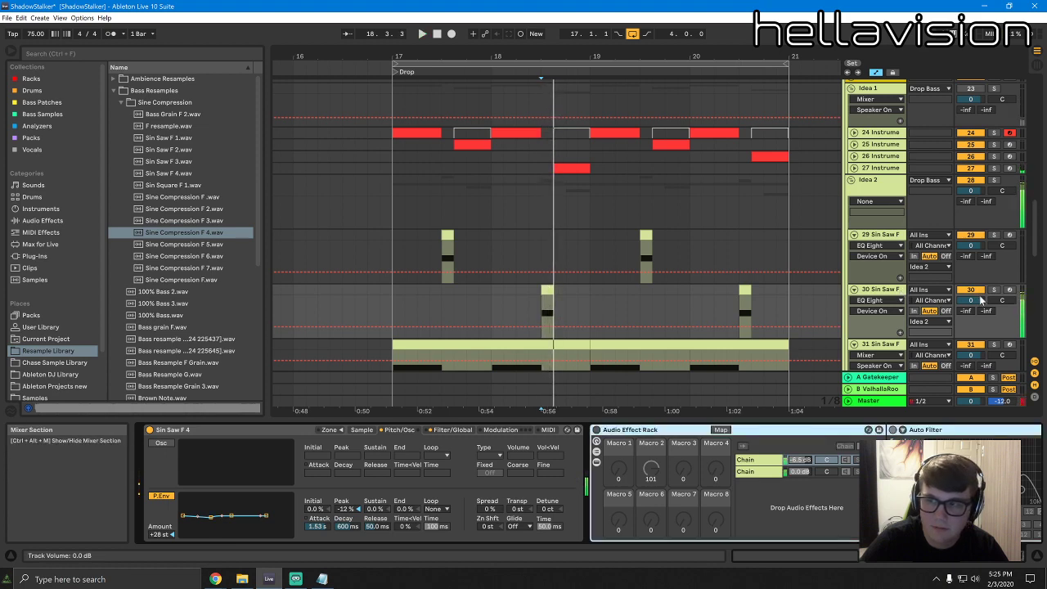
{"action": "left_click_drag", "start_coordinate": [981, 301], "coordinate": [981, 312]}
{"action": "key", "text": "space"}
{"action": "key", "text": "space"}
{"action": "key", "text": "space"}
{"action": "key", "text": "space"}
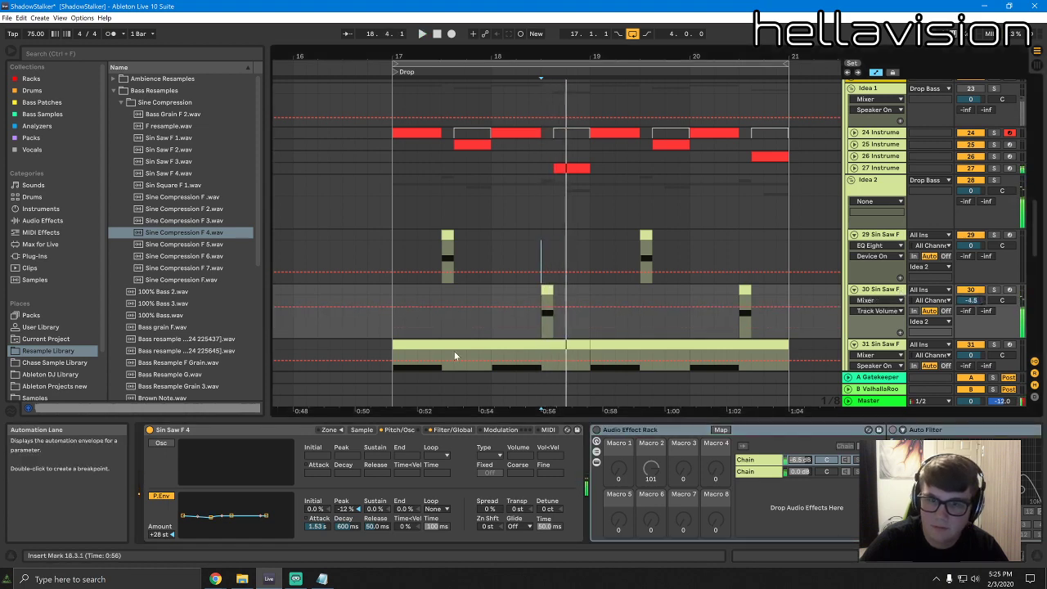
Set the pitch envelope amount of track 30's sampler to +12 st and its sample start to 220378
{"action": "left_click_drag", "start_coordinate": [168, 534], "coordinate": [168, 545]}
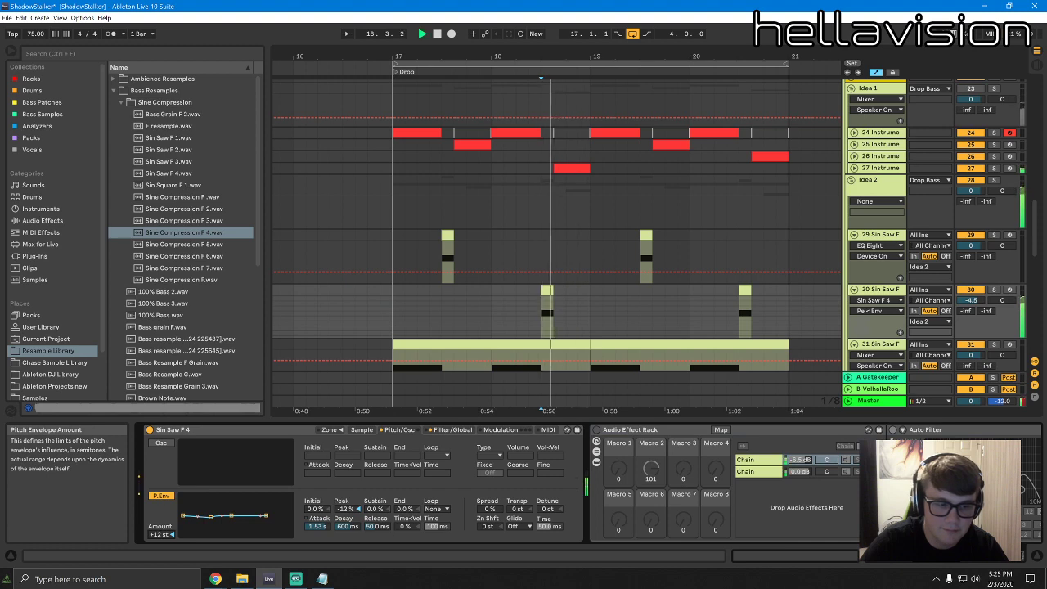
{"action": "key", "text": "space"}
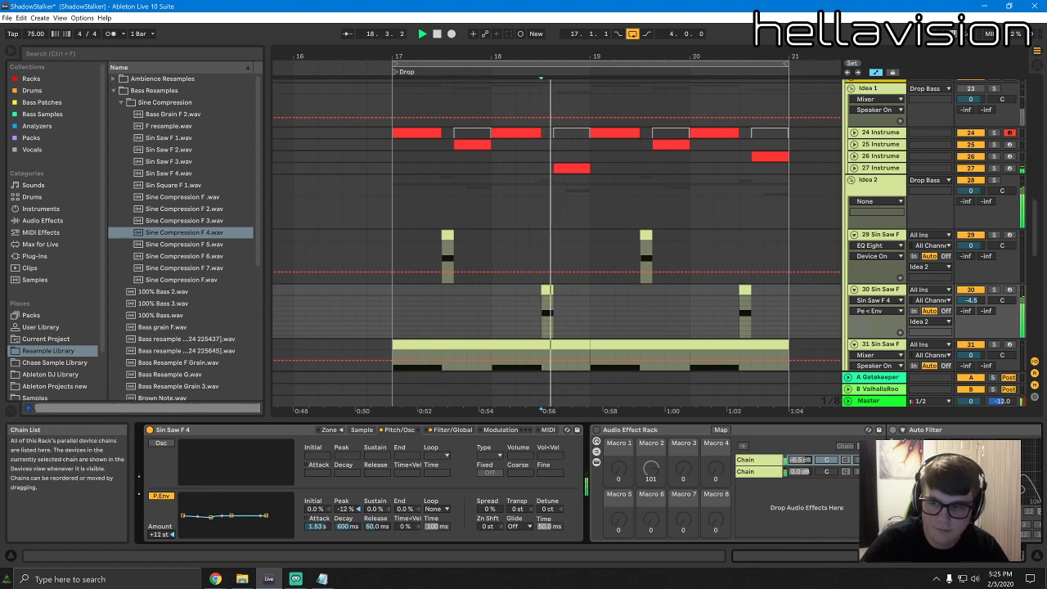
{"action": "key", "text": "space"}
{"action": "left_click", "coordinate": [361, 430]}
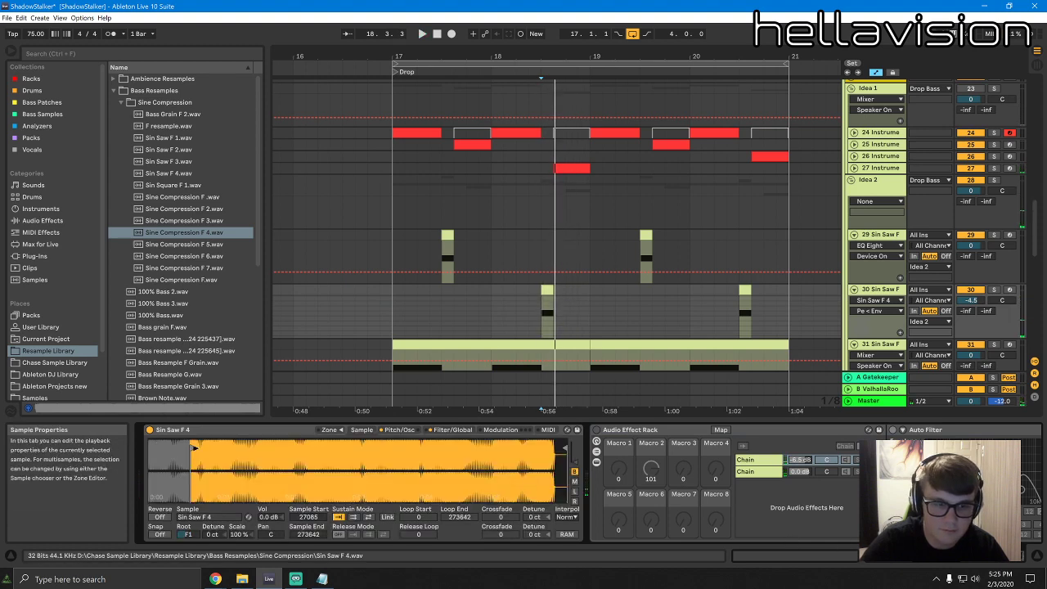
{"action": "key", "text": "space"}
{"action": "left_click_drag", "start_coordinate": [193, 448], "coordinate": [488, 447]}
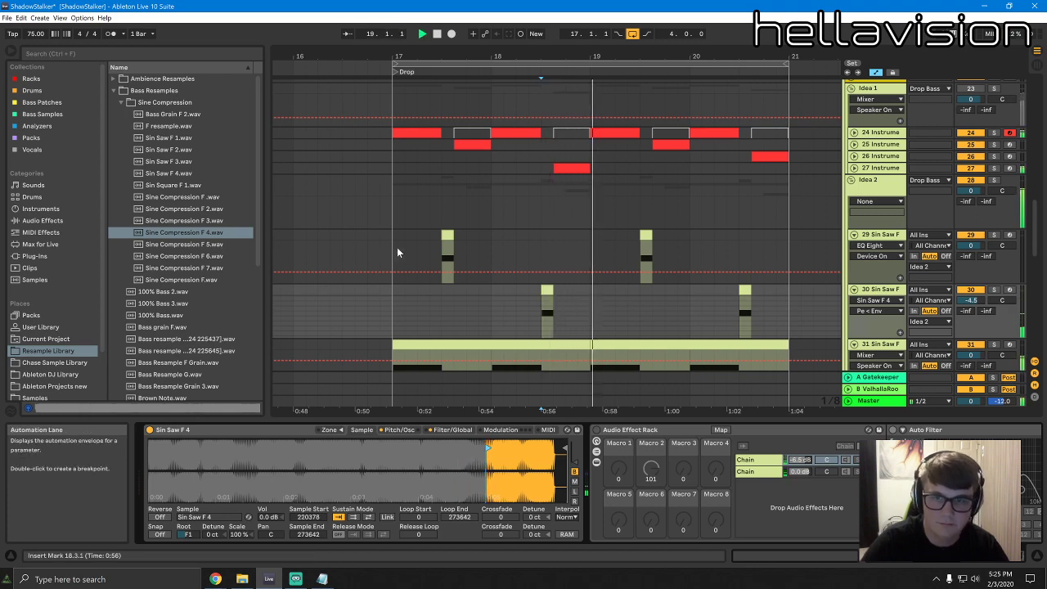
Set track 30's volume to -5.5 dB and track 29's volume to -2.1 dB during playback
{"action": "scroll", "coordinate": [971, 300], "scroll_direction": "down", "scroll_amount": 1}
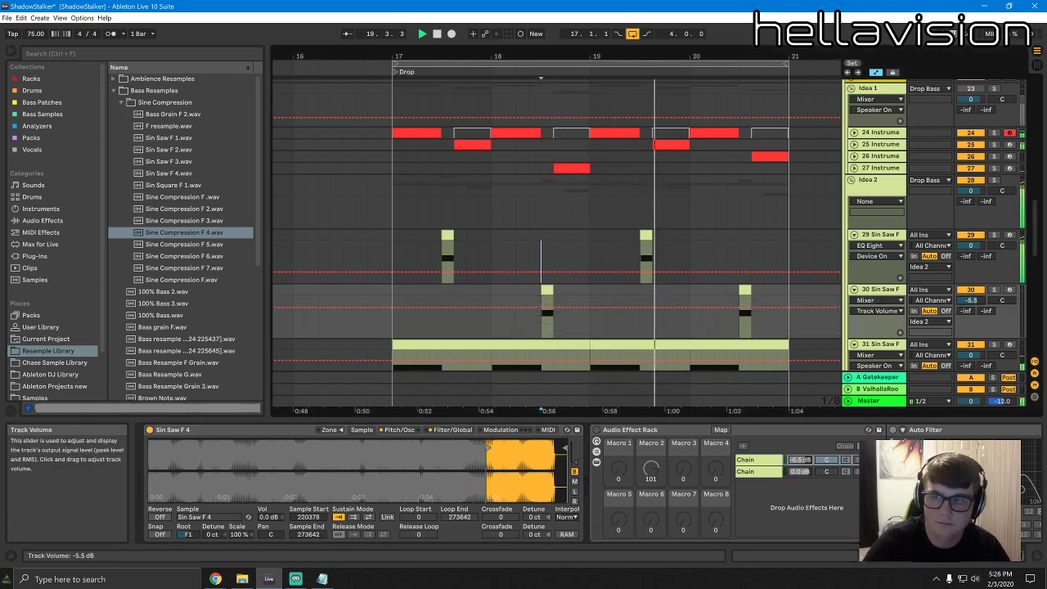
{"action": "left_click", "coordinate": [886, 236]}
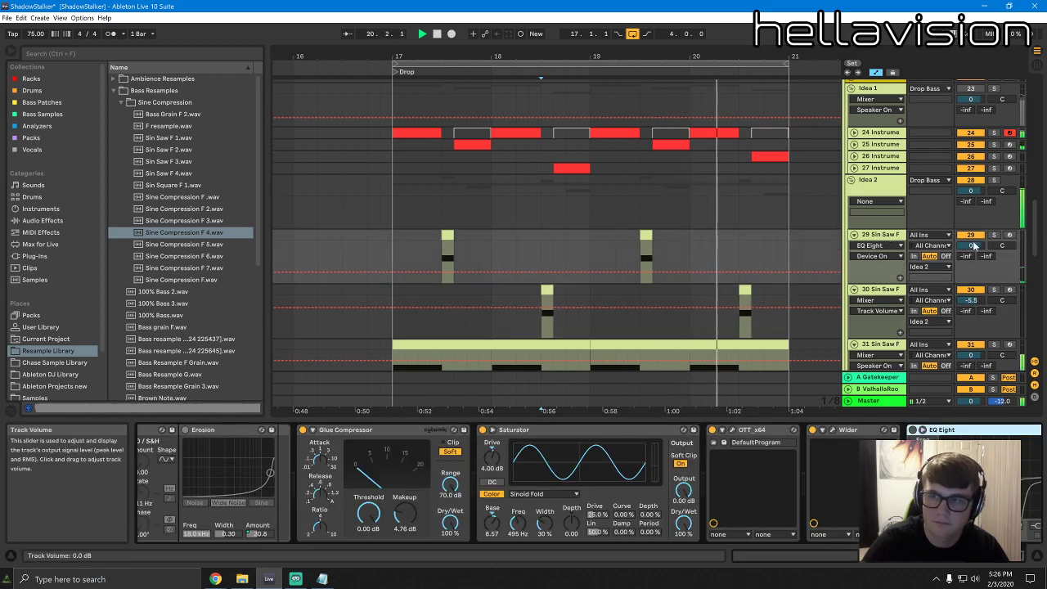
{"action": "left_click_drag", "start_coordinate": [974, 244], "coordinate": [974, 246]}
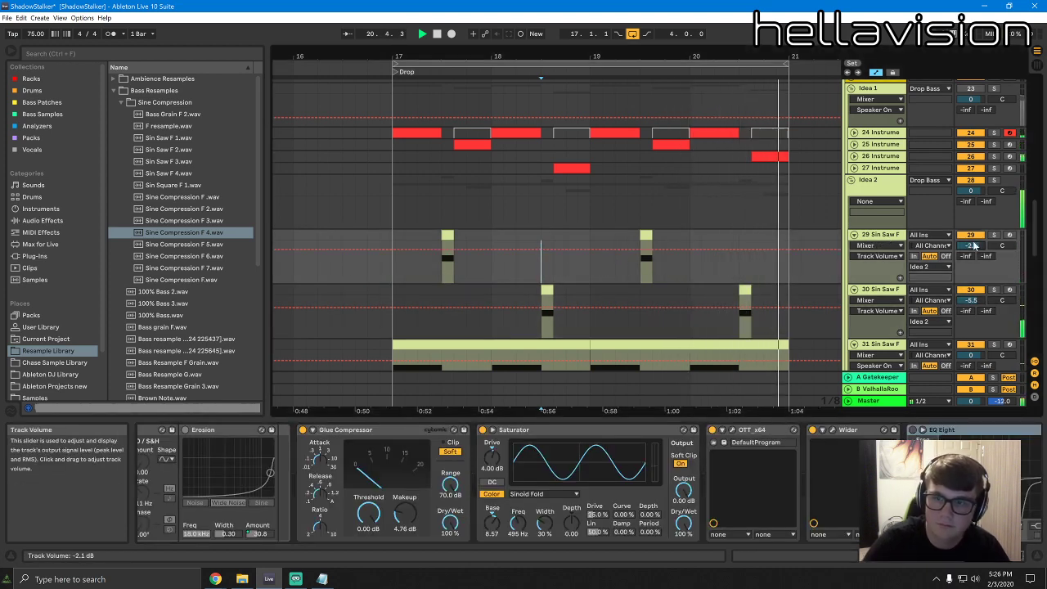
Move the 808s clip at bar 17 to the same position on the Sub Rack track
{"action": "left_click_drag", "start_coordinate": [695, 57], "coordinate": [568, 16]}
{"action": "scroll", "coordinate": [578, 205], "scroll_direction": "up", "scroll_amount": 1}
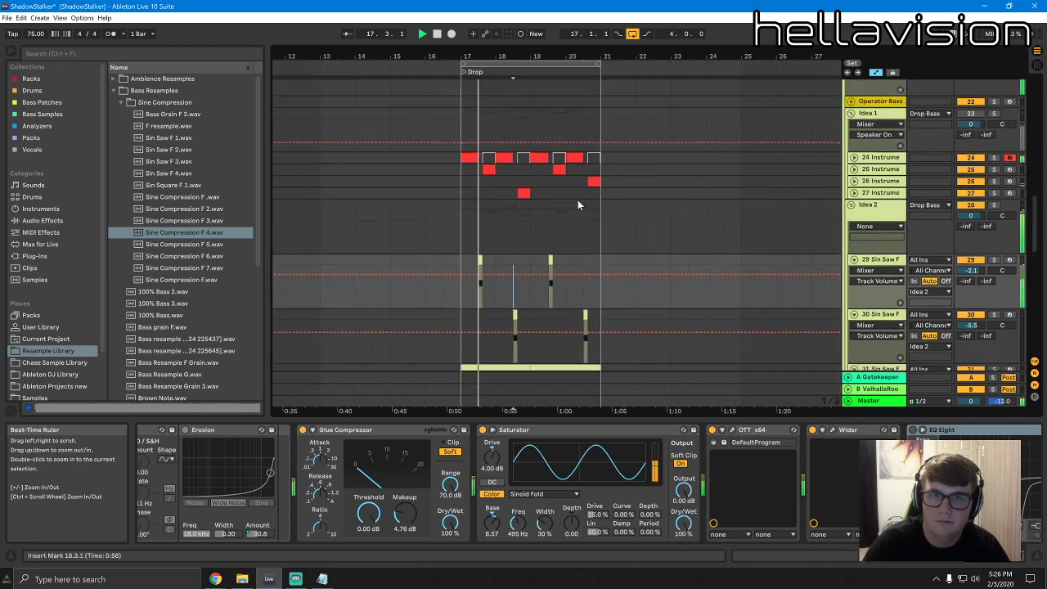
{"action": "scroll", "coordinate": [576, 221], "scroll_direction": "up", "scroll_amount": 5}
{"action": "left_click", "coordinate": [575, 237]}
{"action": "scroll", "coordinate": [659, 237], "scroll_direction": "up", "scroll_amount": 10}
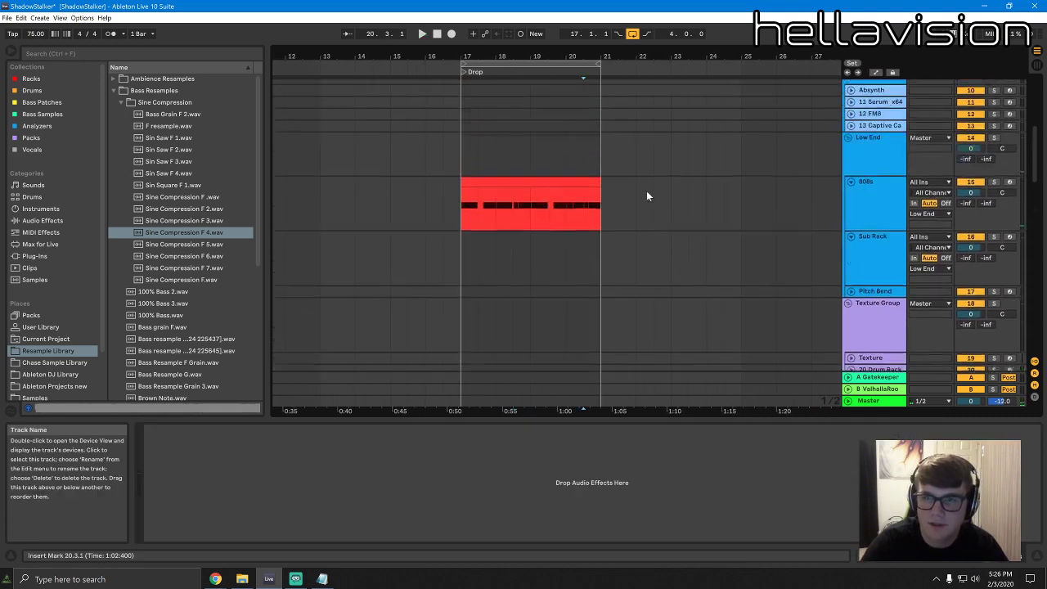
{"action": "scroll", "coordinate": [647, 197], "scroll_direction": "up", "scroll_amount": 5}
{"action": "left_click", "coordinate": [577, 259]}
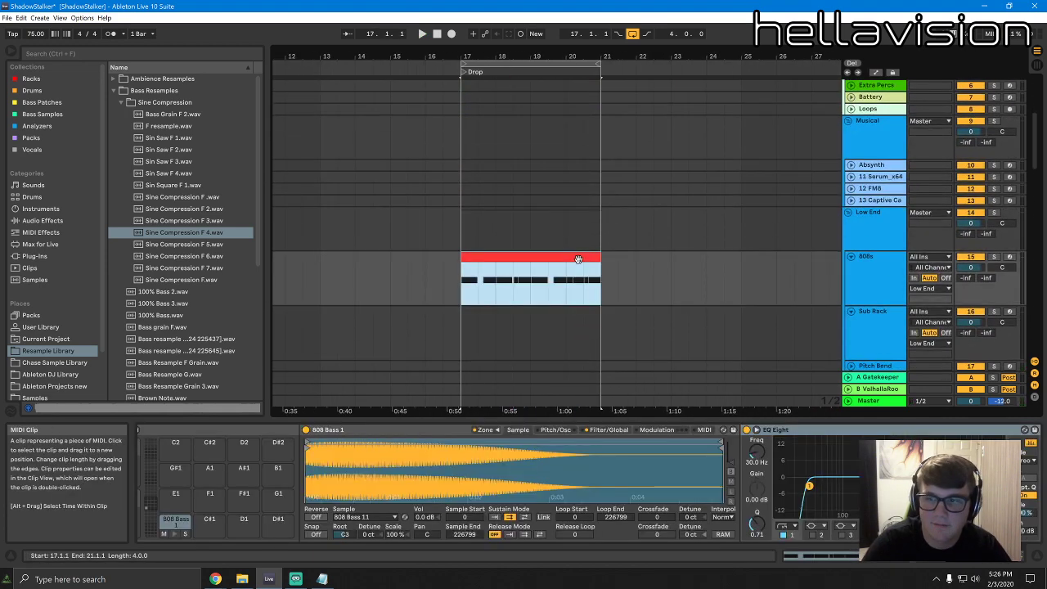
{"action": "key", "text": "ctrl+x"}
{"action": "left_click", "coordinate": [462, 323]}
{"action": "key", "text": "ctrl+v"}
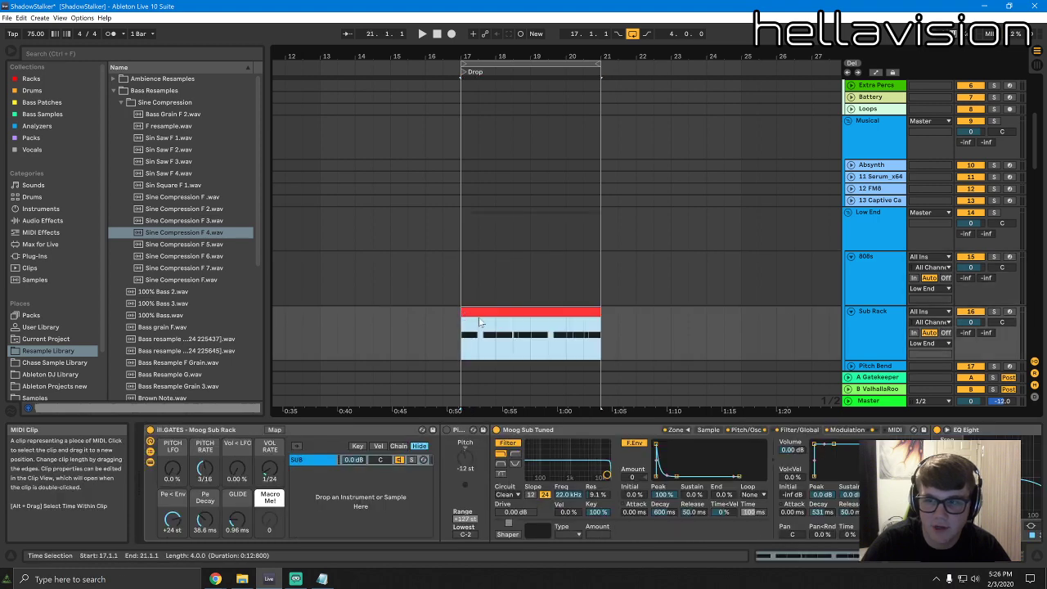
{"action": "left_click", "coordinate": [812, 331]}
{"action": "left_click", "coordinate": [503, 311]}
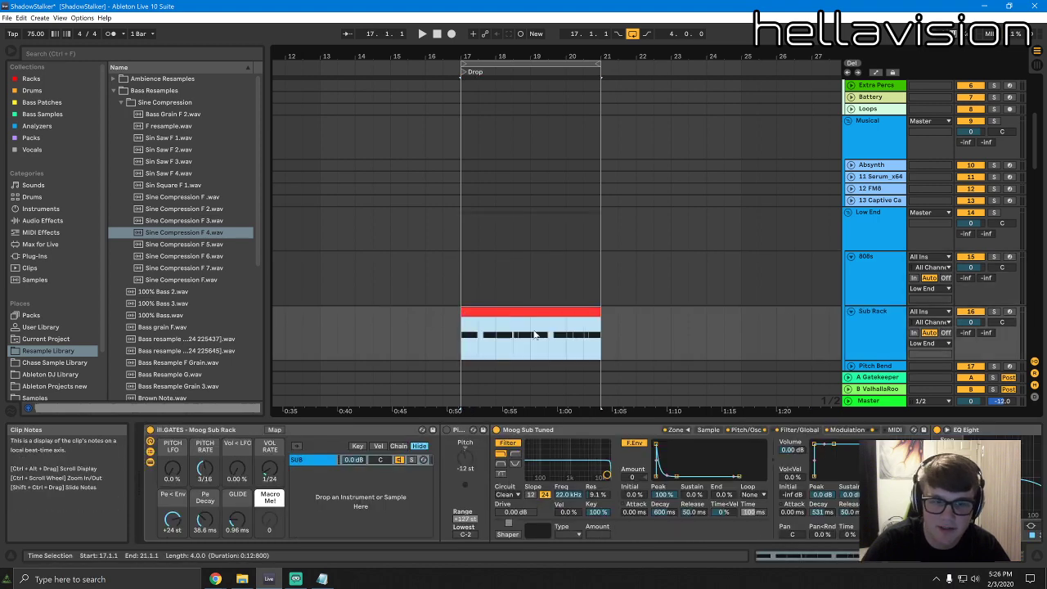
Transpose all notes in the Sub Rack clip to F1 and audition it
{"action": "double_click", "coordinate": [523, 330]}
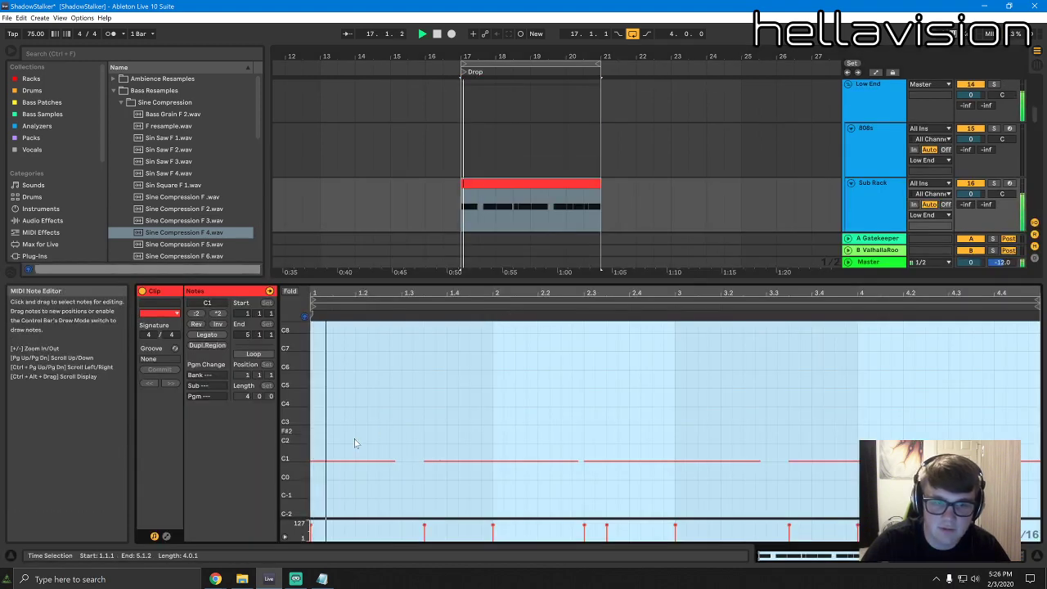
{"action": "double_click", "coordinate": [305, 437]}
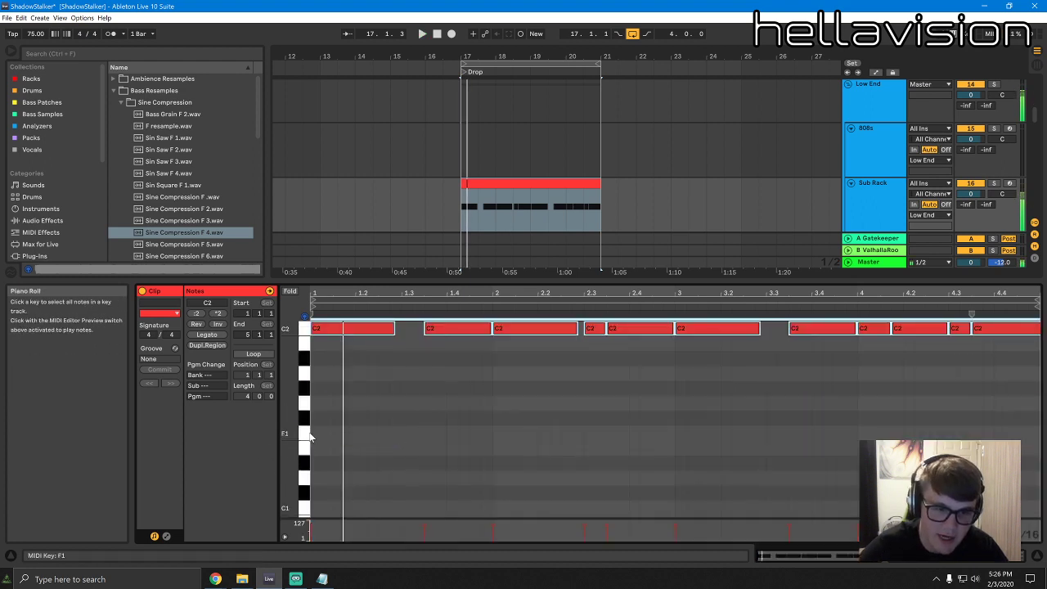
{"action": "key", "text": "shift+Down"}
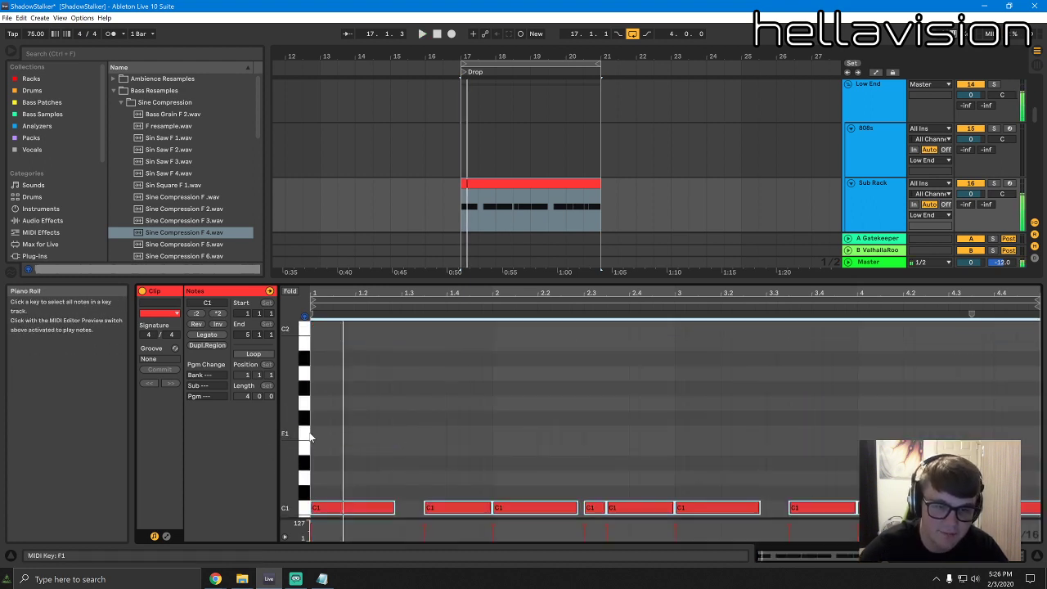
{"action": "key", "text": "Up"}
{"action": "key", "text": "Up"}
{"action": "key", "text": "Up"}
{"action": "key", "text": "Up"}
{"action": "key", "text": "Up"}
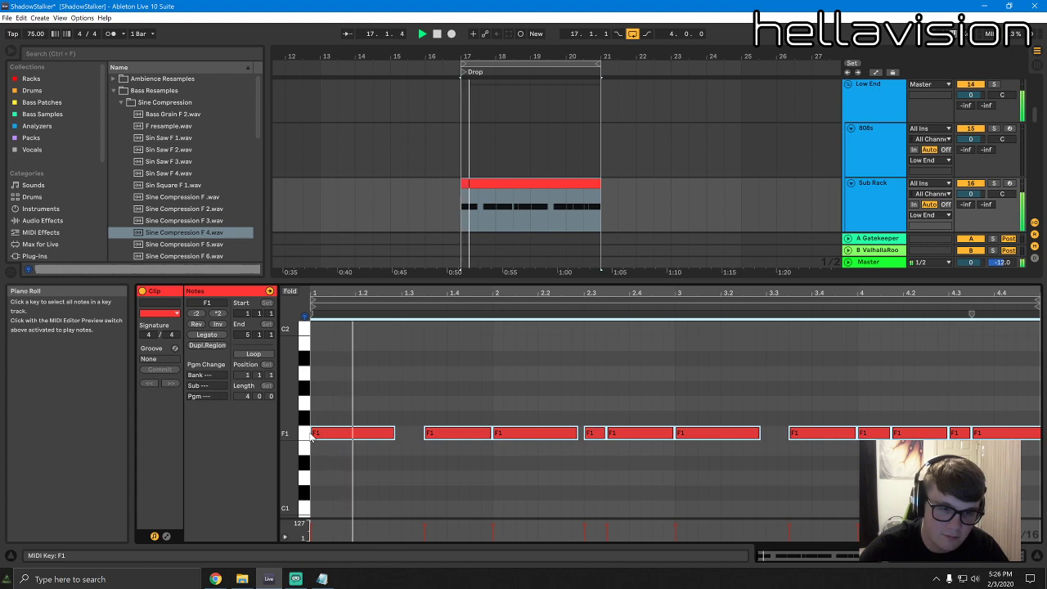
{"action": "key", "text": "space"}
Solo the Sub Rack track and bring the EQ Eight in its device chain into view
{"action": "left_click", "coordinate": [995, 184]}
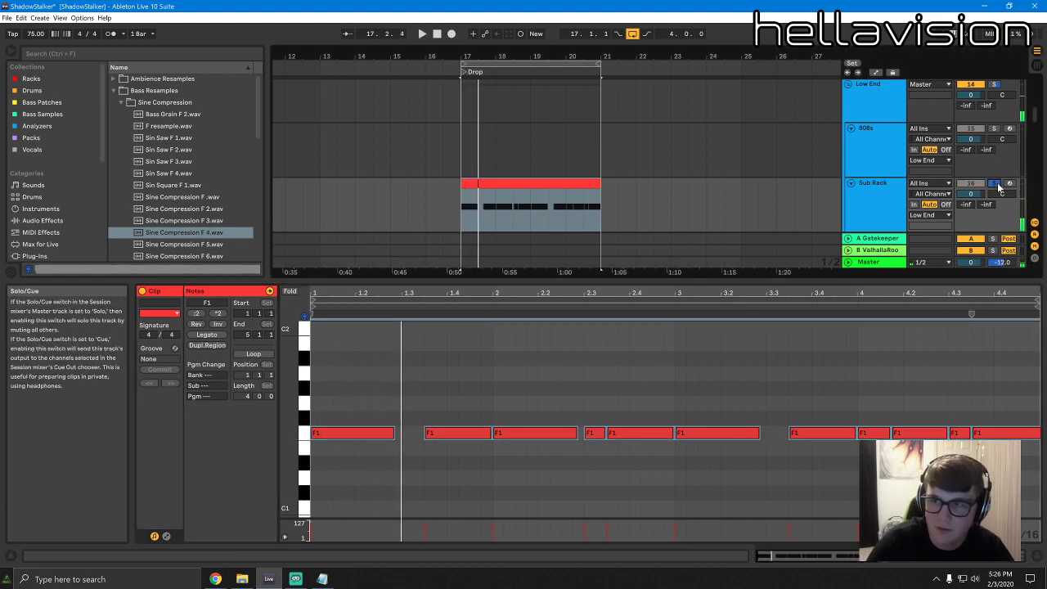
{"action": "left_click", "coordinate": [984, 563]}
{"action": "left_click_drag", "start_coordinate": [999, 563], "coordinate": [1014, 567]}
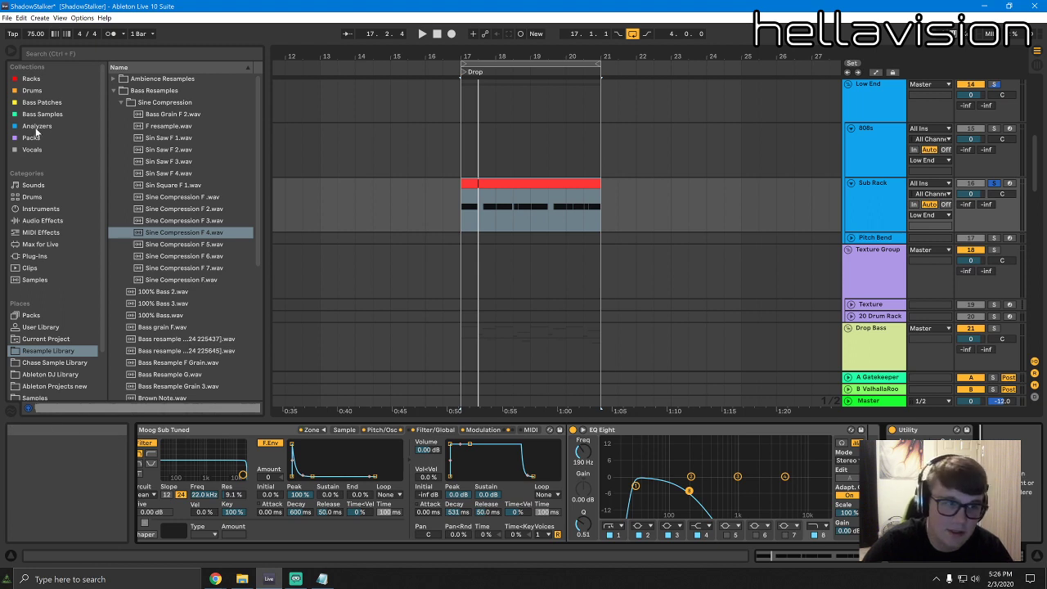
{"action": "left_click", "coordinate": [41, 232]}
{"action": "left_click", "coordinate": [39, 208]}
{"action": "left_click", "coordinate": [49, 221]}
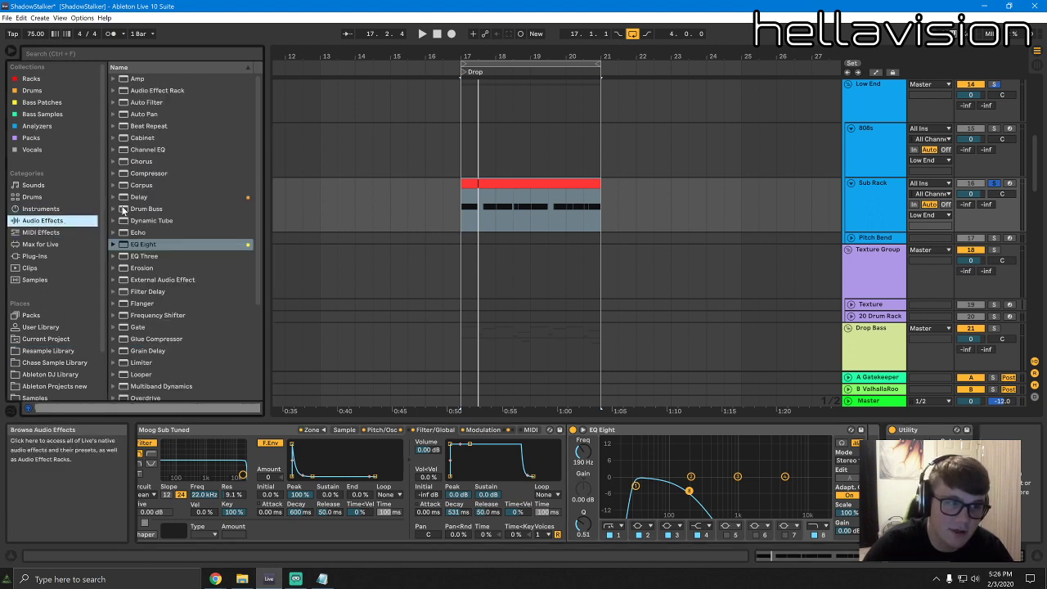
{"action": "scroll", "coordinate": [186, 227], "scroll_direction": "down", "scroll_amount": 4}
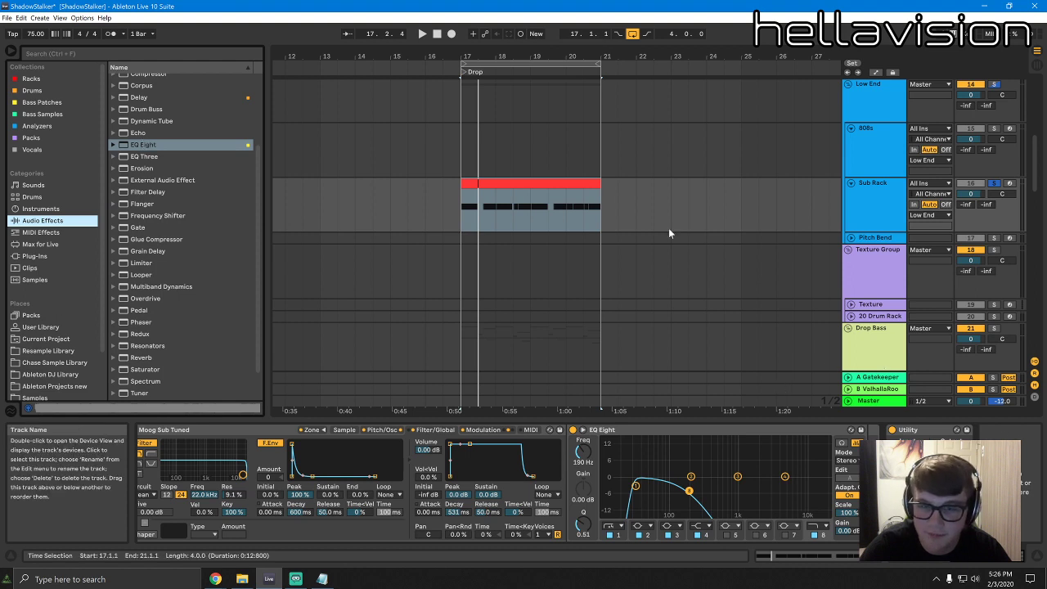
Play the Sub Rack clip and examine its spectrum in the expanded EQ Eight display
{"action": "left_click", "coordinate": [486, 182]}
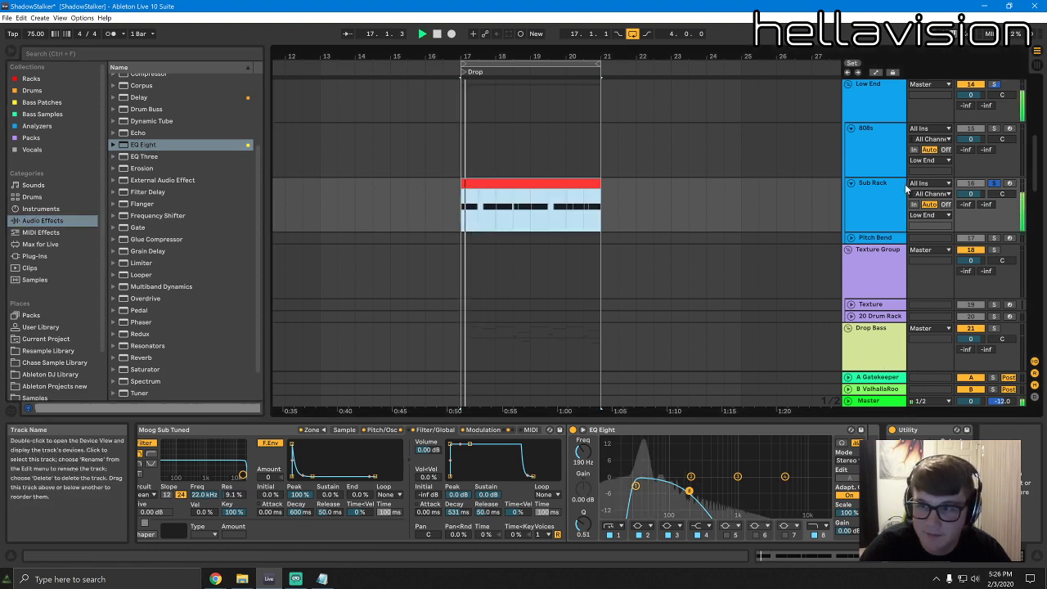
{"action": "left_click", "coordinate": [583, 430]}
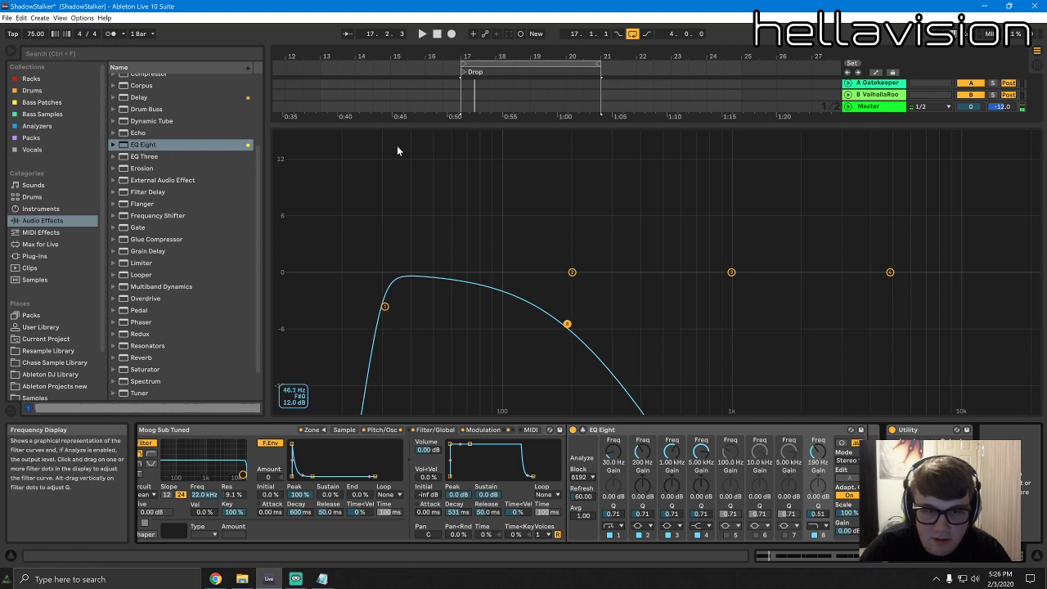
{"action": "key", "text": "space"}
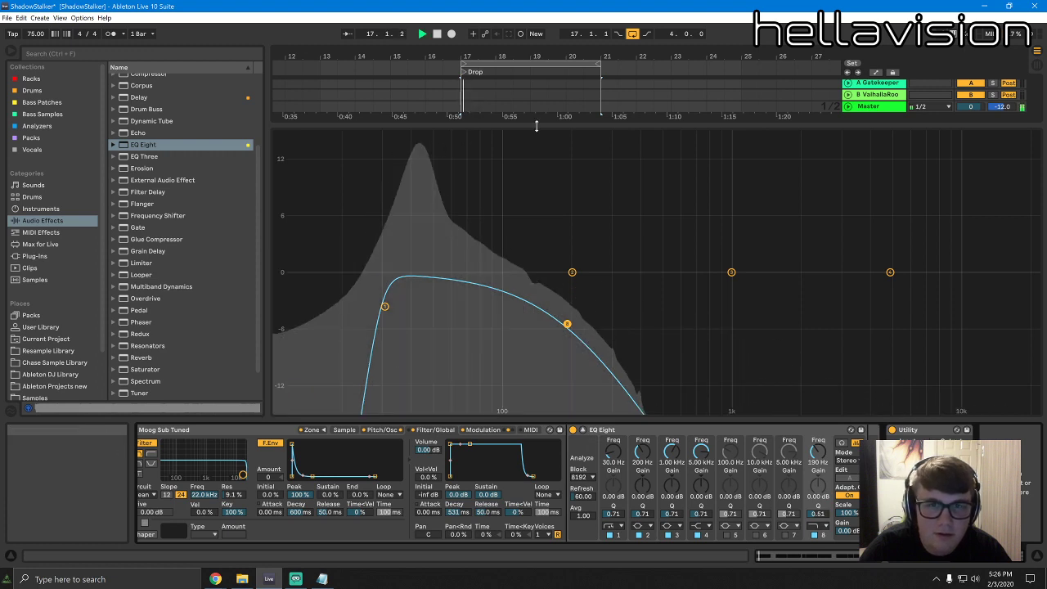
Collapse the expanded EQ Eight display, unsolo the Sub Rack track, select its clip and stop playback
{"action": "left_click", "coordinate": [536, 127]}
{"action": "left_click", "coordinate": [994, 84]}
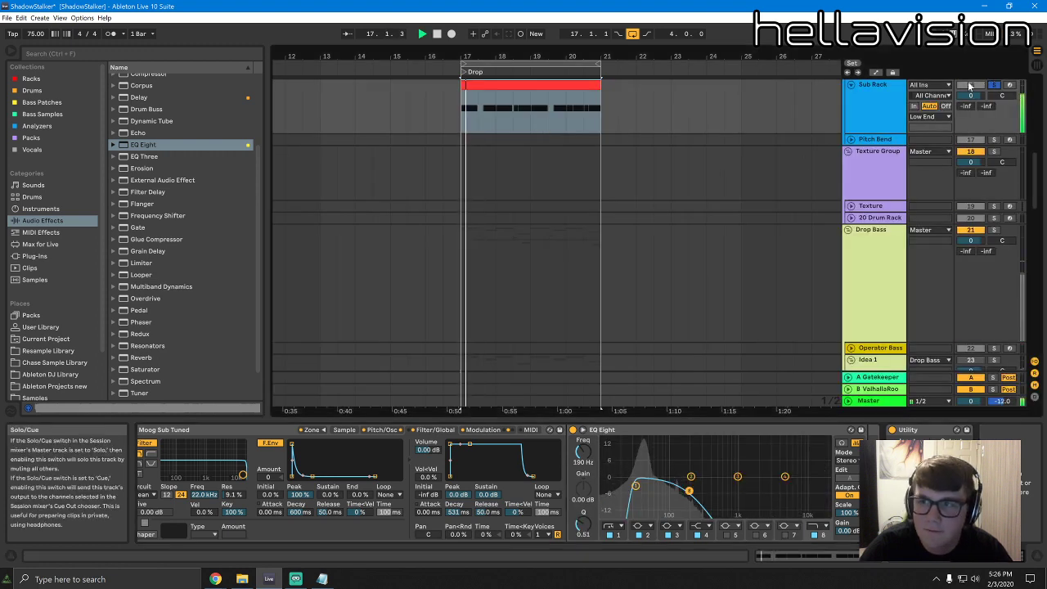
{"action": "left_click", "coordinate": [480, 85]}
{"action": "key", "text": "space"}
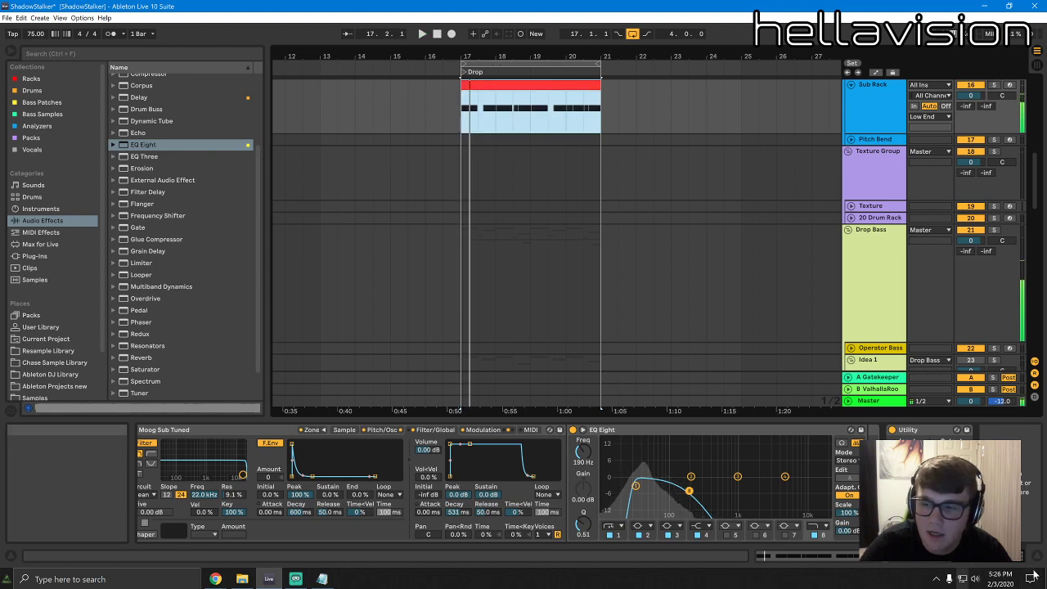
Add a D#1 note at 1.2 in the Sub Rack clip and raise the Moog Sub Rack's Glide to 1.24 s
{"action": "left_click_drag", "start_coordinate": [966, 556], "coordinate": [931, 555]}
{"action": "double_click", "coordinate": [541, 98]}
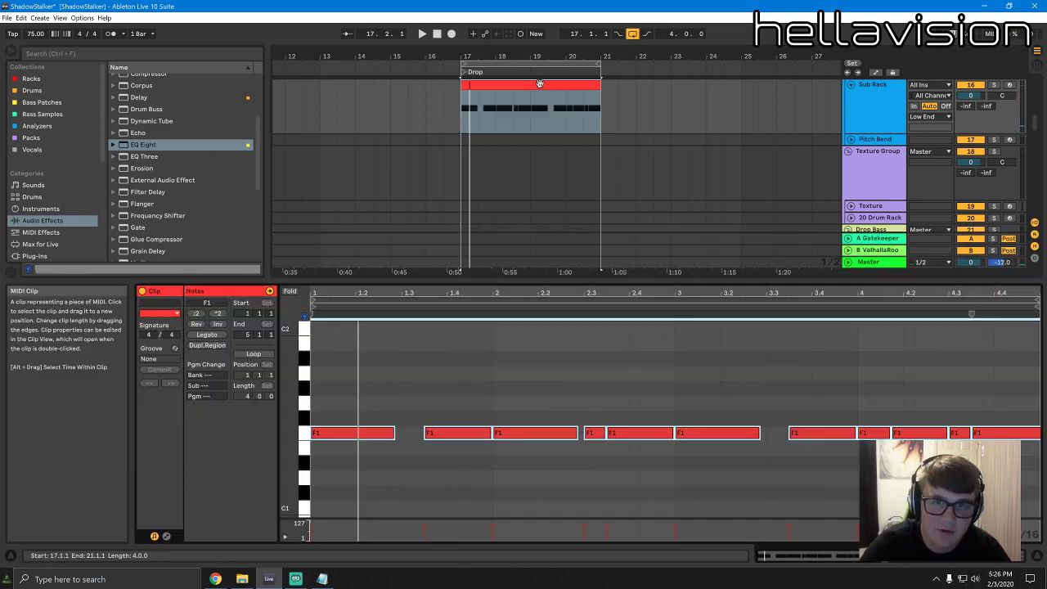
{"action": "double_click", "coordinate": [360, 463]}
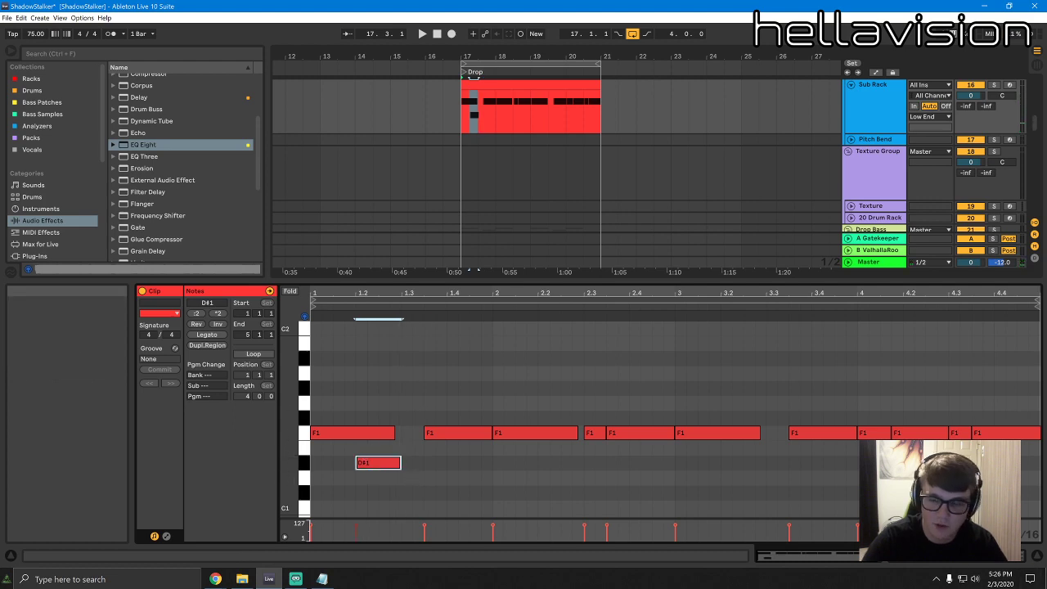
{"action": "left_click", "coordinate": [933, 556]}
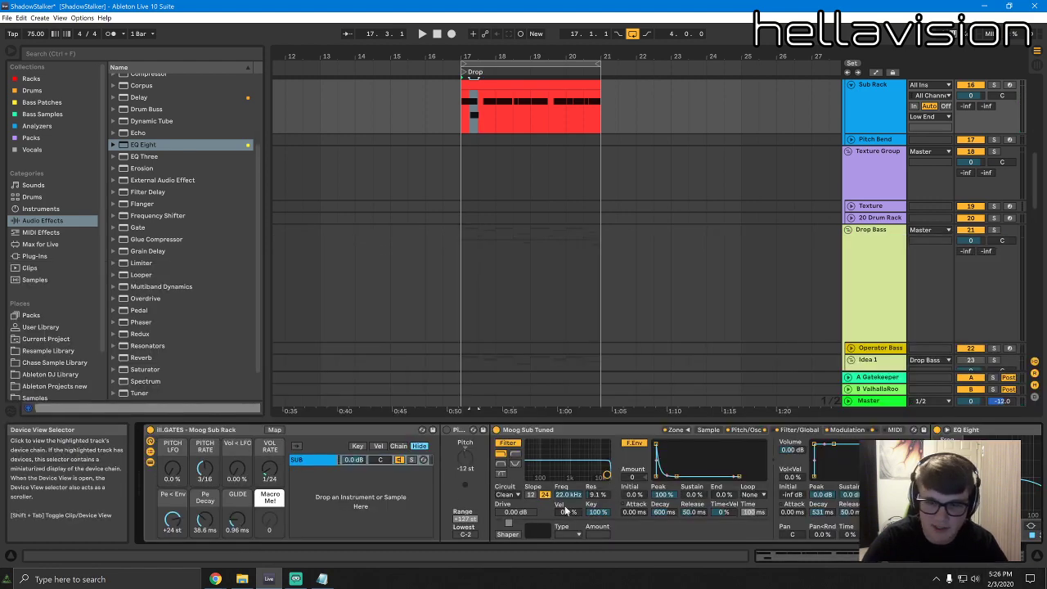
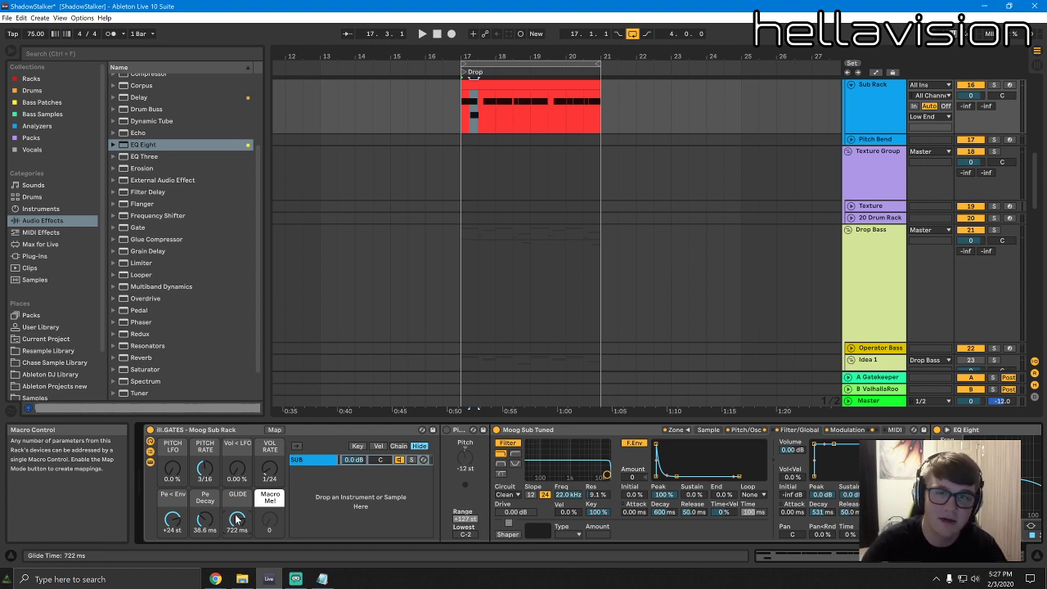
{"action": "left_click_drag", "start_coordinate": [236, 521], "coordinate": [235, 514]}
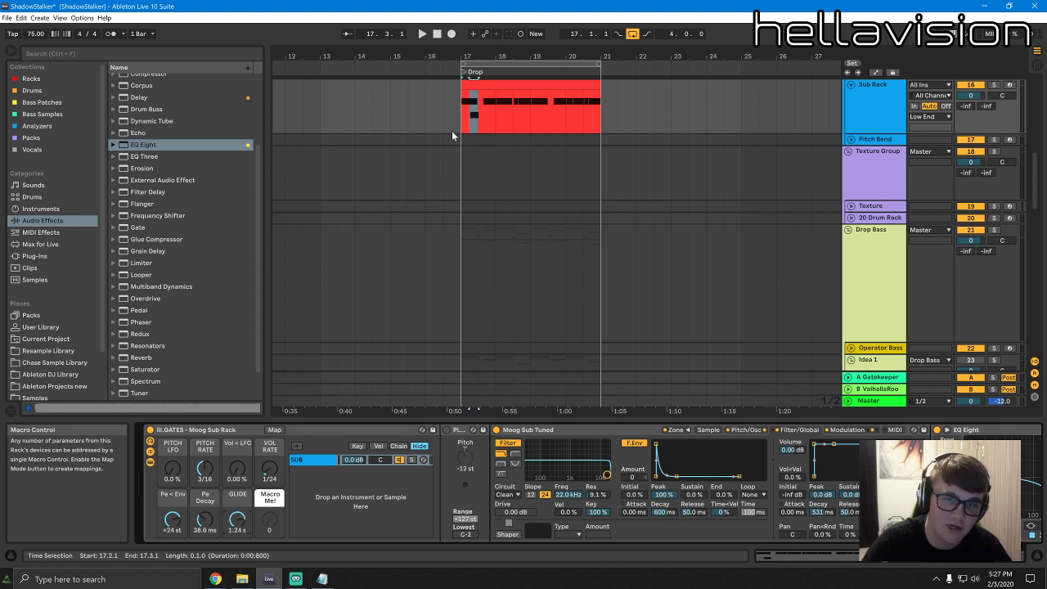
Shorten the first F1 note in the Sub Rack clip to end at 1.2.3, keeping it overlapping the D#1 note, and play it
{"action": "double_click", "coordinate": [465, 119]}
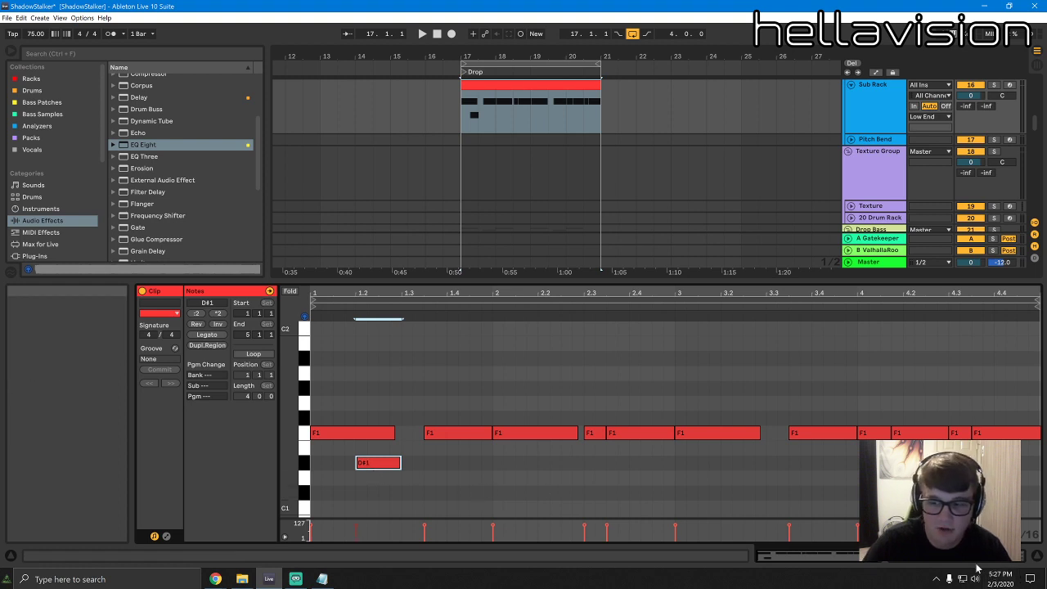
{"action": "left_click", "coordinate": [400, 462]}
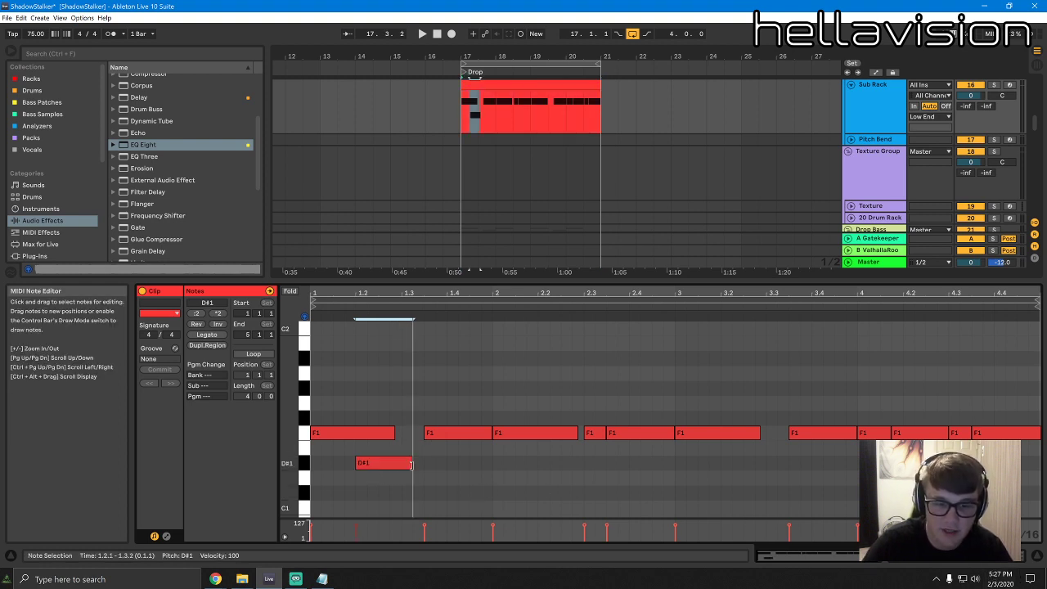
{"action": "left_click_drag", "start_coordinate": [404, 463], "coordinate": [379, 432]}
{"action": "key", "text": "space"}
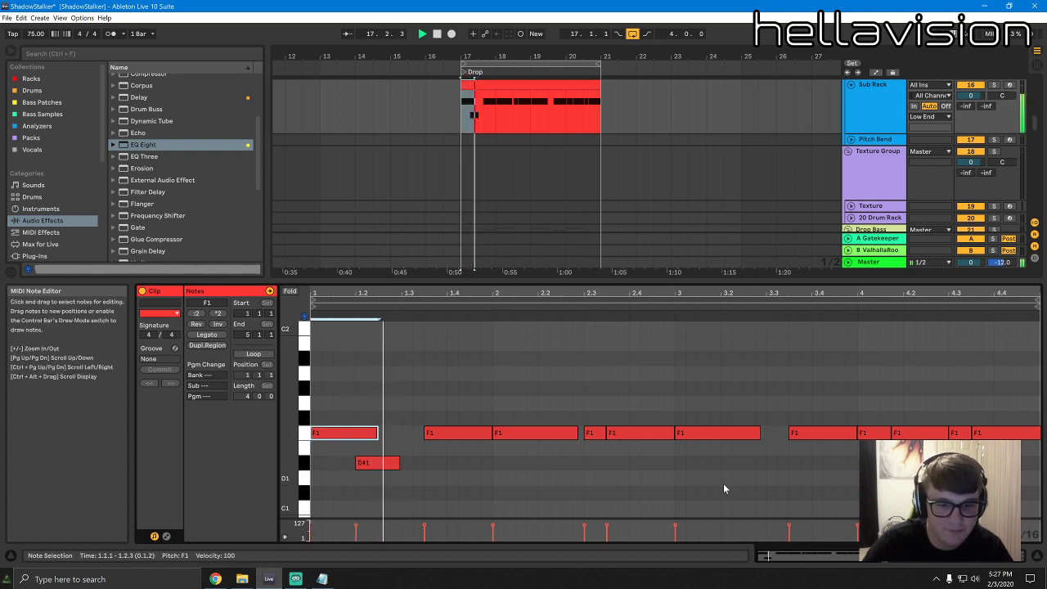
Solo the Sub Rack track, play the gliding notes and examine their spectrum in EQ Eight
{"action": "key", "text": "space"}
{"action": "left_click", "coordinate": [994, 85]}
{"action": "key", "text": "space"}
{"action": "key", "text": "space"}
{"action": "key", "text": "space"}
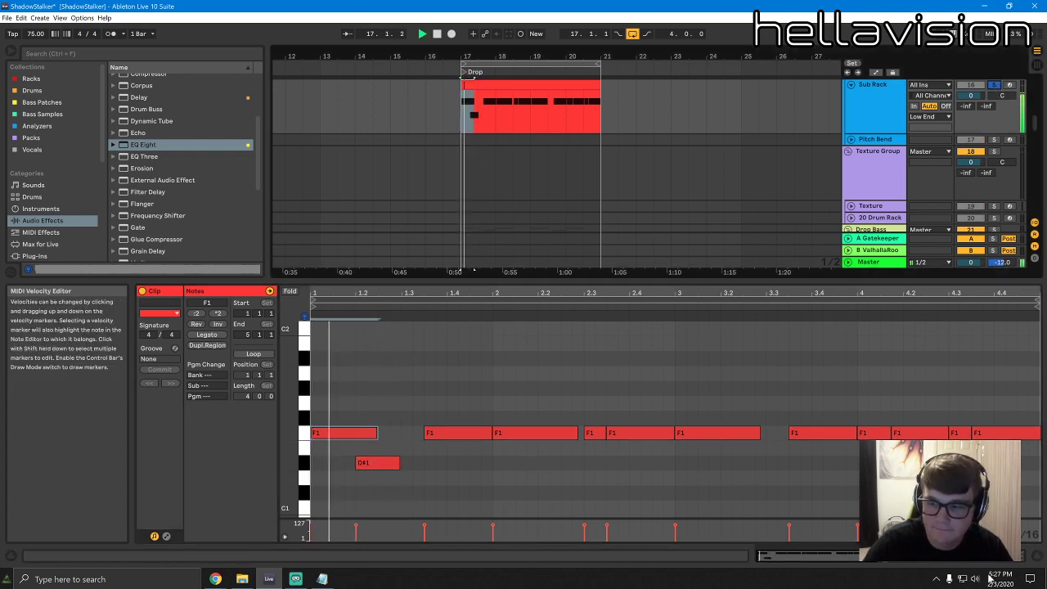
{"action": "key", "text": "shift+Tab"}
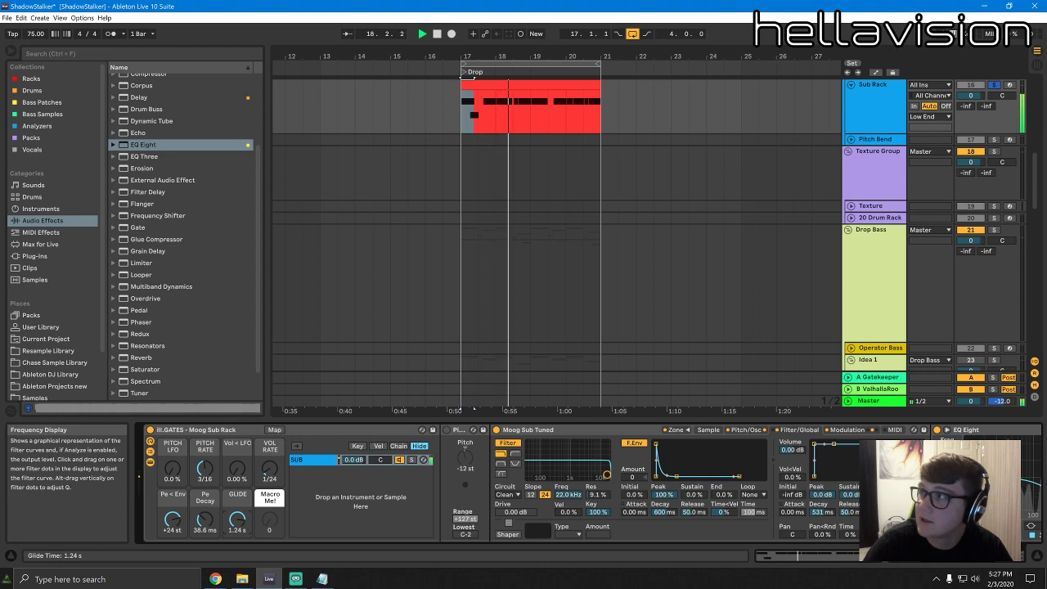
{"action": "left_click", "coordinate": [1012, 563]}
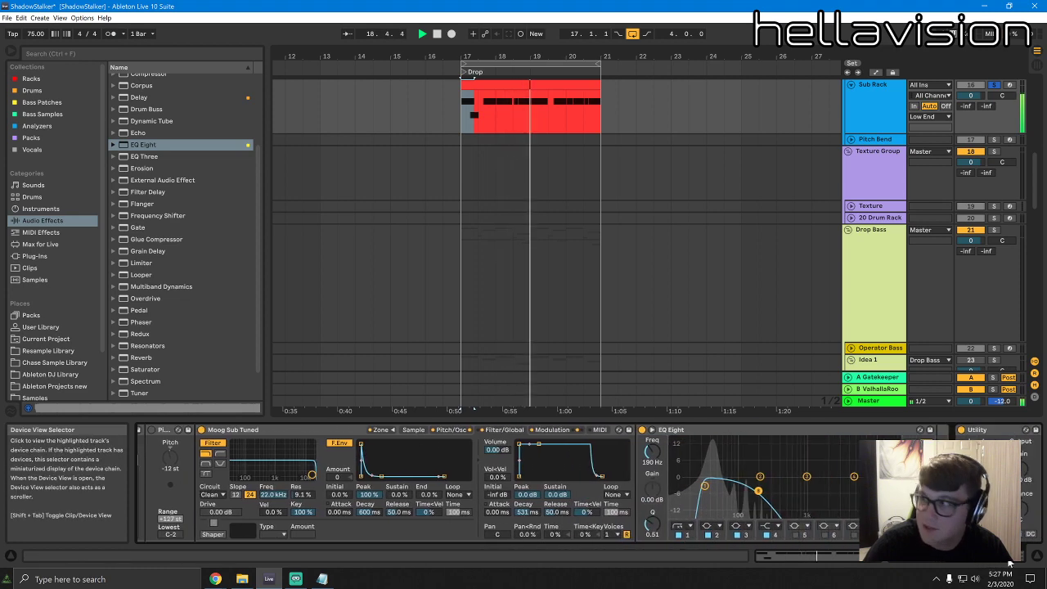
{"action": "left_click_drag", "start_coordinate": [1010, 562], "coordinate": [1016, 563]}
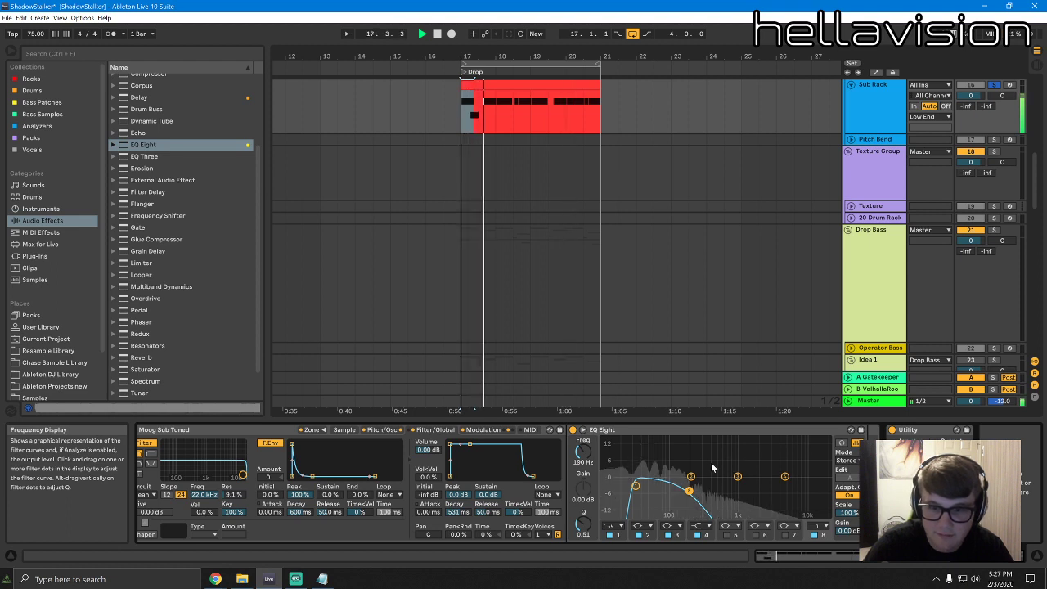
{"action": "key", "text": "space"}
Set the Moog Sub Rack's Glide to 243 ms and restart playback to hear it
{"action": "left_click_drag", "start_coordinate": [1009, 557], "coordinate": [972, 557]}
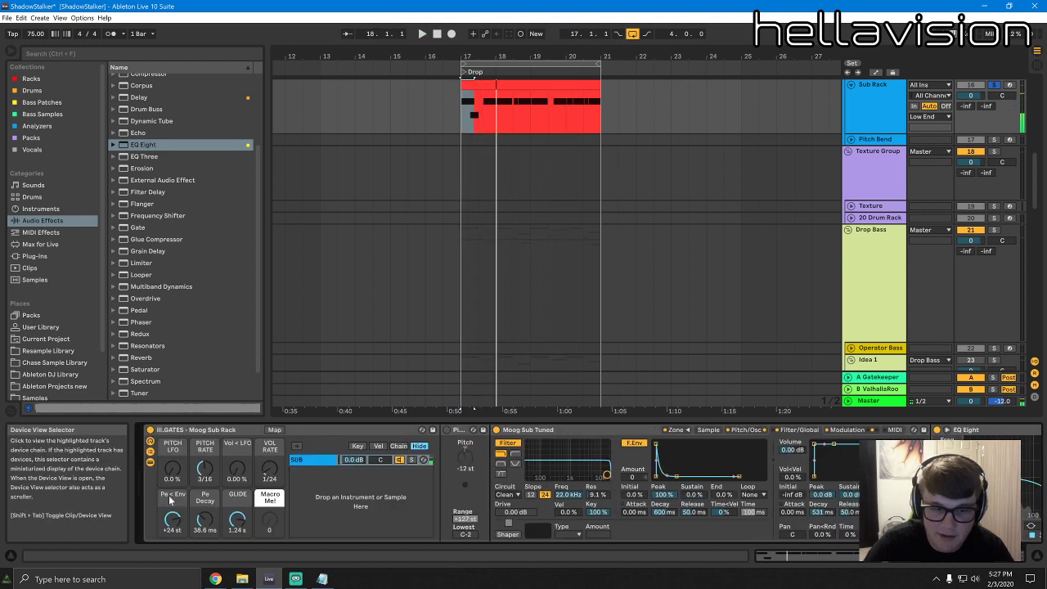
{"action": "left_click", "coordinate": [235, 531]}
{"action": "key", "text": "space"}
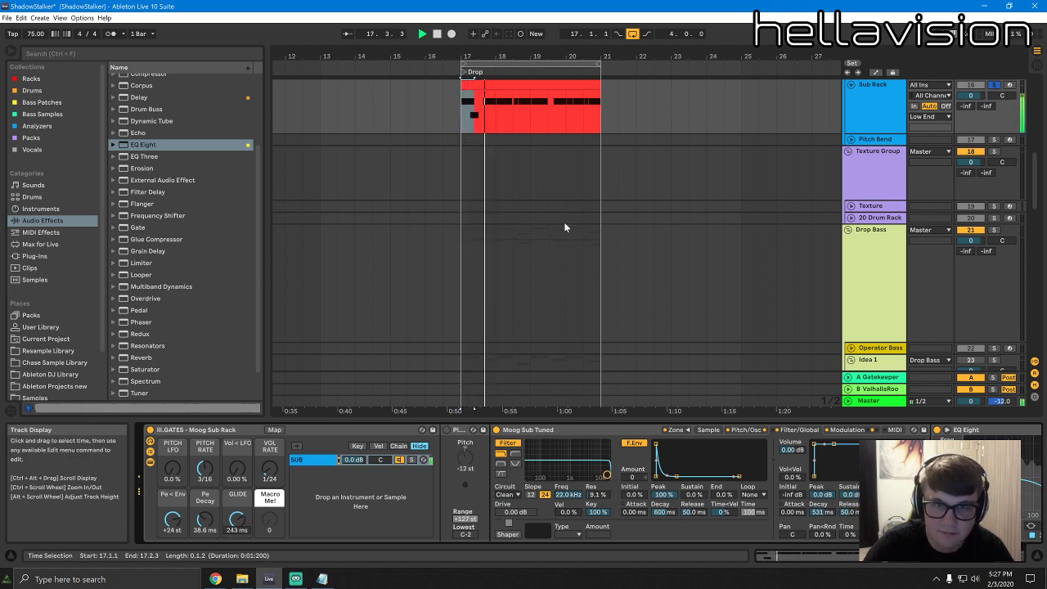
Add a D#1 note from 1.4.2 to 2.1.1 in the Sub Rack clip and shorten the second F1 note
{"action": "double_click", "coordinate": [484, 85]}
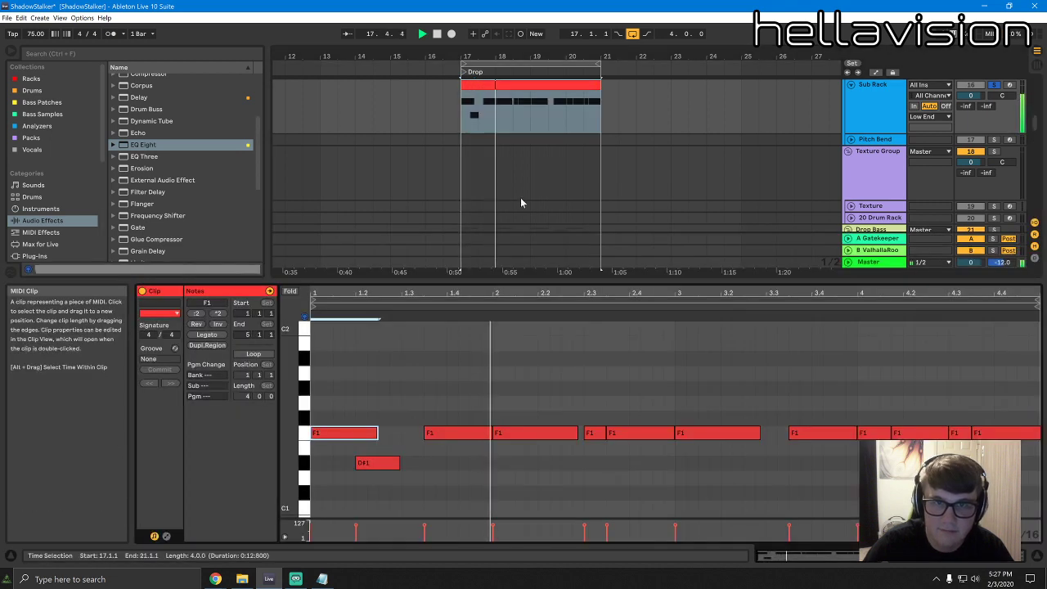
{"action": "double_click", "coordinate": [464, 463]}
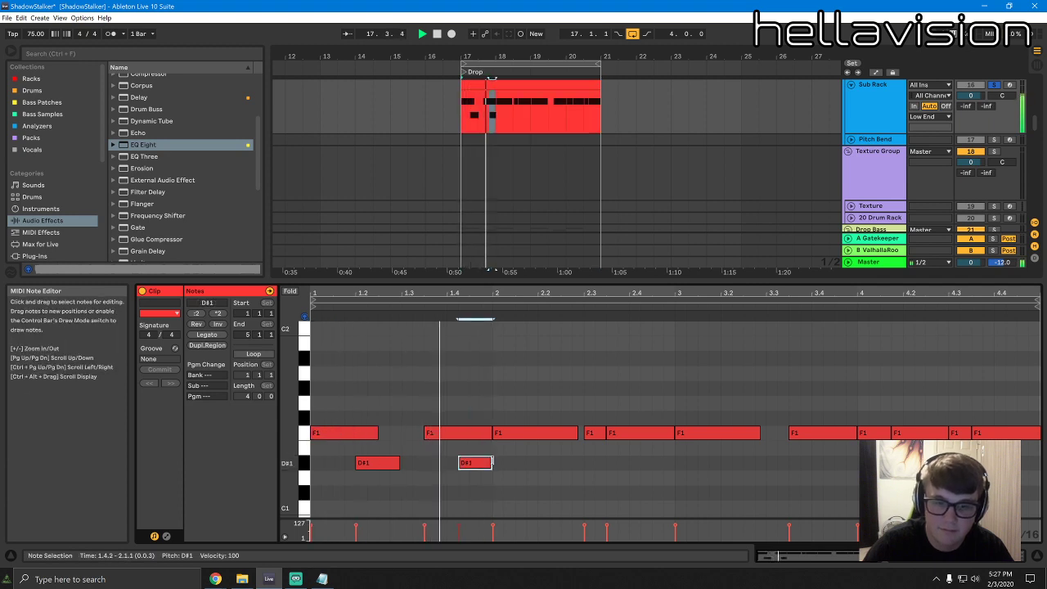
{"action": "left_click", "coordinate": [497, 434]}
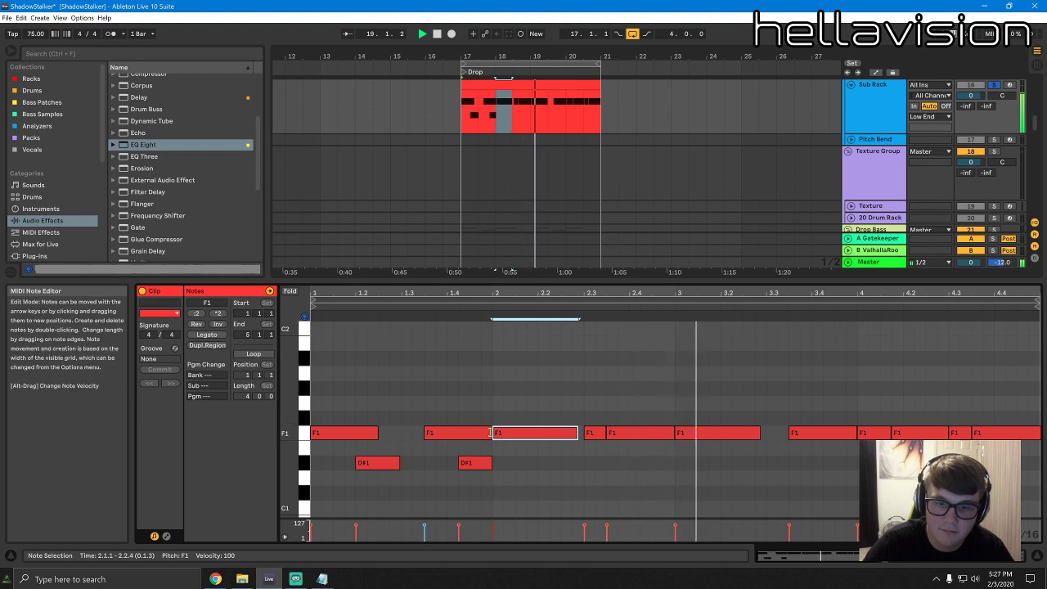
{"action": "left_click_drag", "start_coordinate": [490, 433], "coordinate": [480, 434]}
Add D#1 glide notes in bar 2 of the Sub Rack clip: 2.2 to 2.3, a short one at 2.3.2, and 2.4 to 3
{"action": "double_click", "coordinate": [543, 463]}
{"action": "left_click_drag", "start_coordinate": [549, 463], "coordinate": [583, 463]}
{"action": "double_click", "coordinate": [600, 463]}
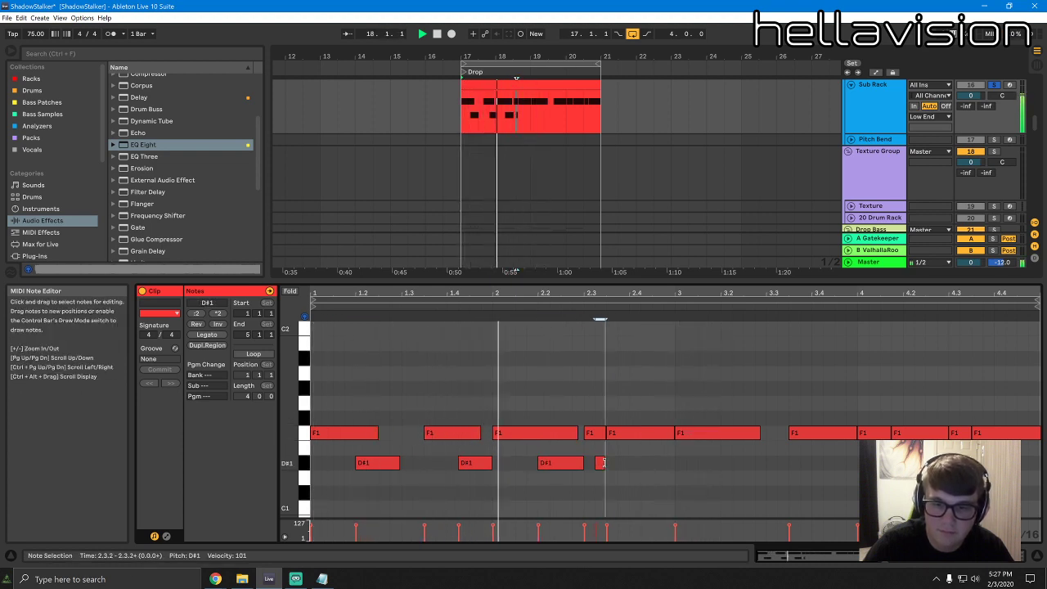
{"action": "double_click", "coordinate": [635, 463]}
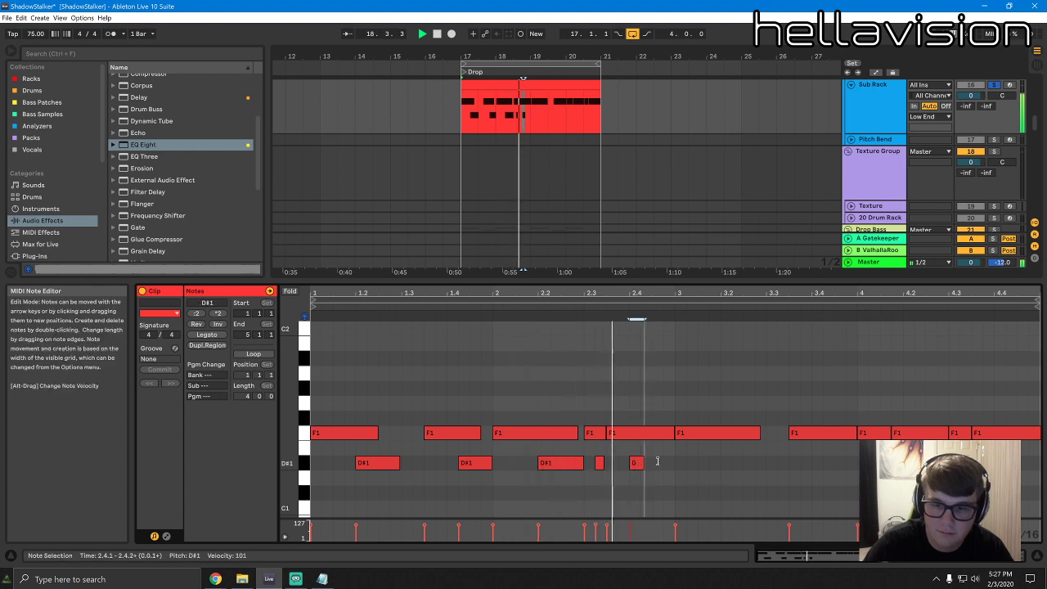
{"action": "left_click_drag", "start_coordinate": [639, 463], "coordinate": [673, 463]}
Add D#1 glide notes through bars 3 and 4 of the Sub Rack clip, shortening the overlapping F1 notes in bar 3
{"action": "double_click", "coordinate": [727, 463]}
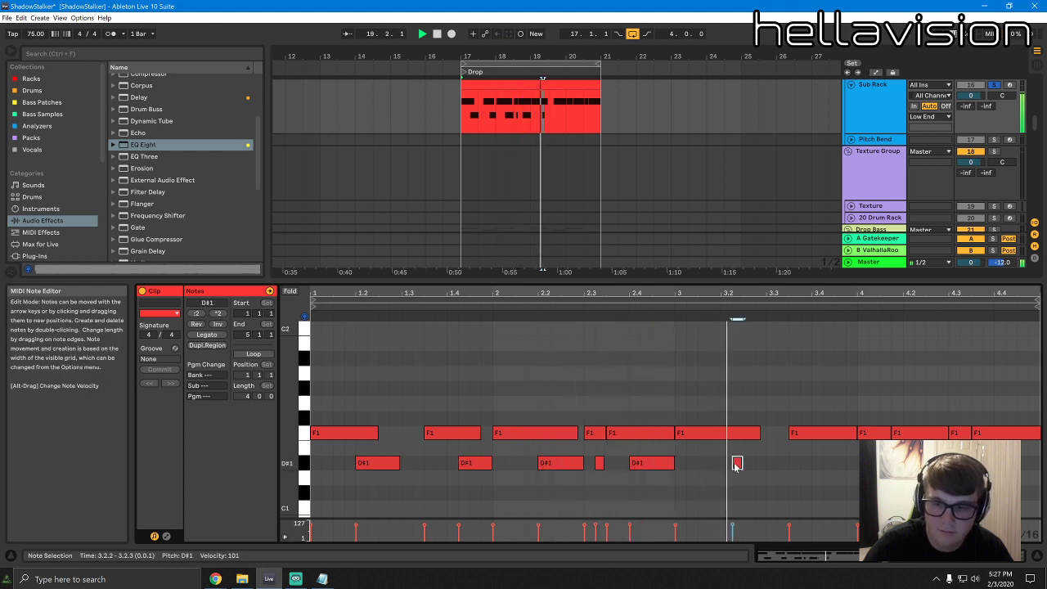
{"action": "mouse_move", "coordinate": [729, 463]}
{"action": "left_mouse_down"}
{"action": "mouse_move", "coordinate": [760, 463]}
{"action": "mouse_move", "coordinate": [708, 433]}
{"action": "left_mouse_up"}
{"action": "scroll", "coordinate": [742, 450], "scroll_direction": "right", "scroll_amount": 1}
{"action": "double_click", "coordinate": [811, 463]}
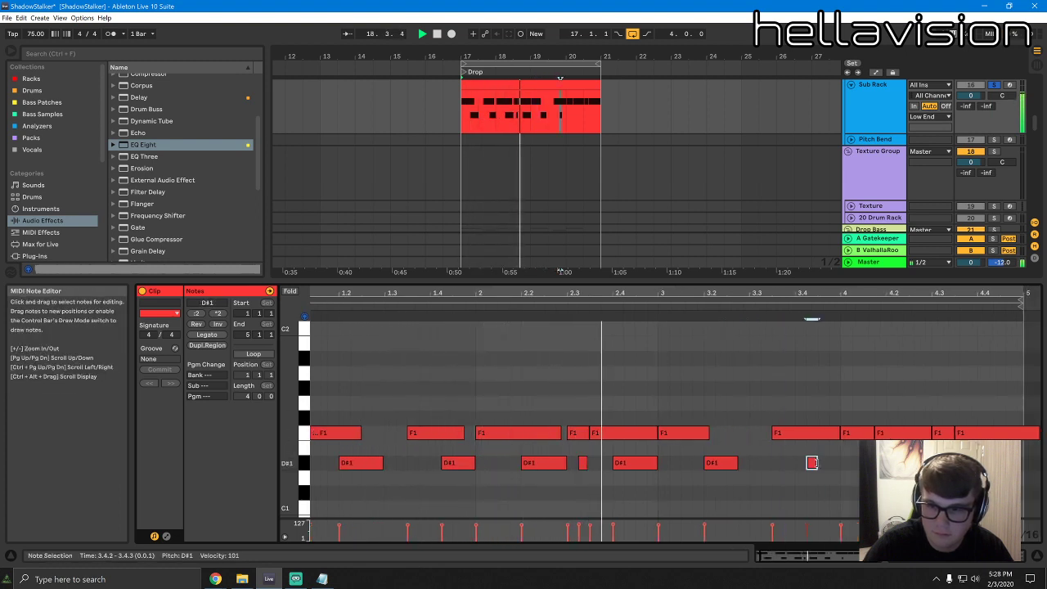
{"action": "left_click_drag", "start_coordinate": [816, 464], "coordinate": [829, 434]}
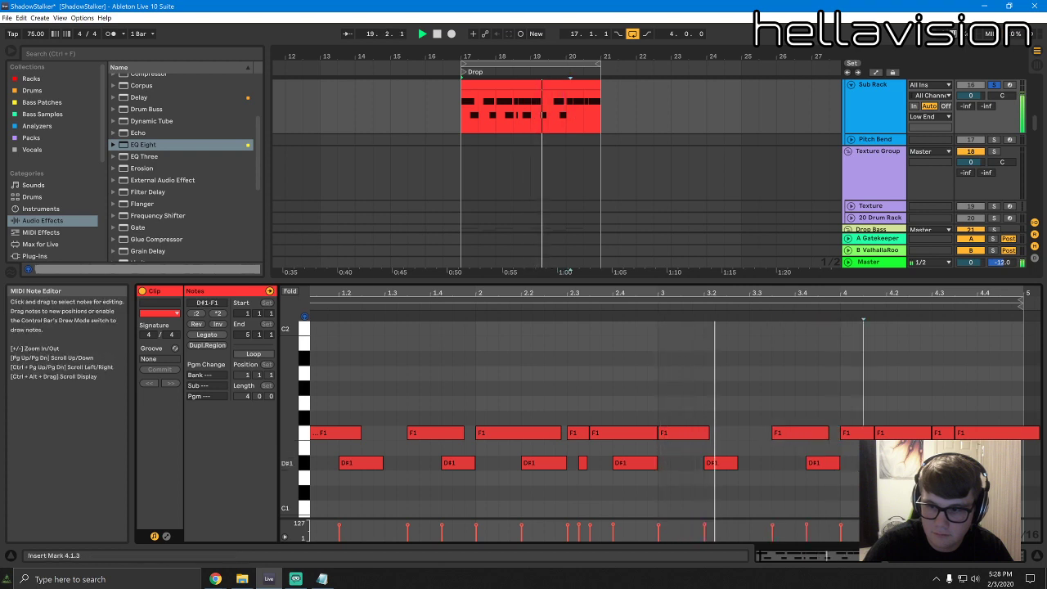
{"action": "left_click", "coordinate": [920, 321]}
{"action": "left_click_drag", "start_coordinate": [921, 320], "coordinate": [897, 319]}
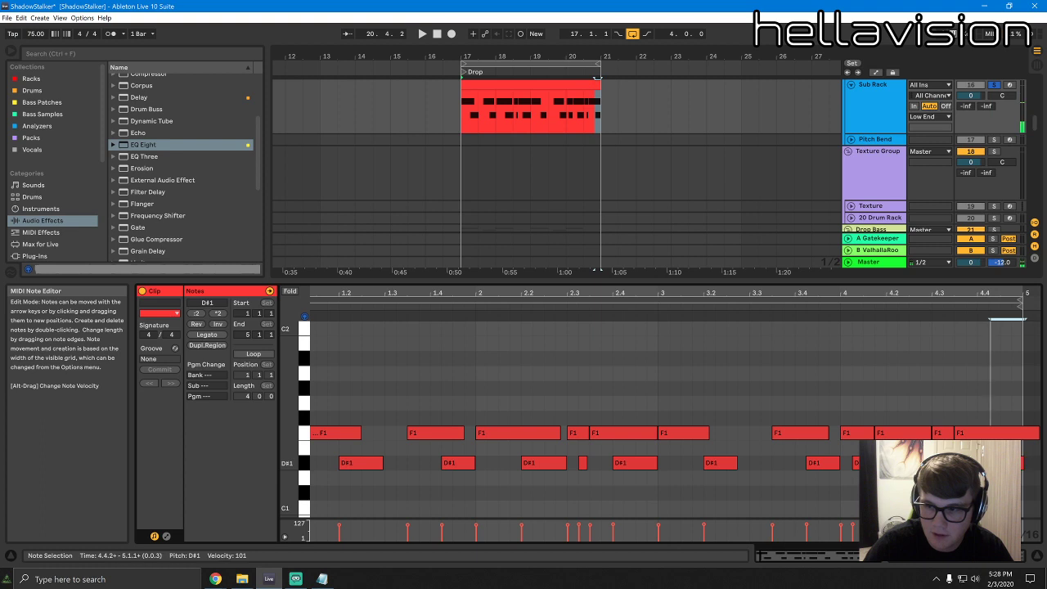
Try a B1 note at 1.3.4 in the Sub Rack clip, audition it and remove it
{"action": "double_click", "coordinate": [424, 343]}
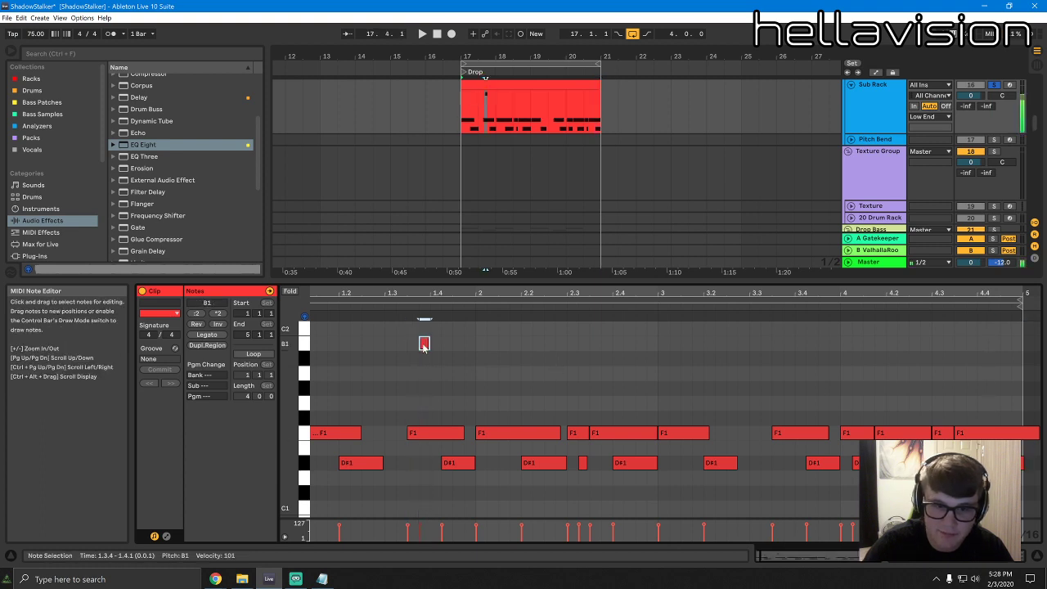
{"action": "left_click", "coordinate": [400, 307]}
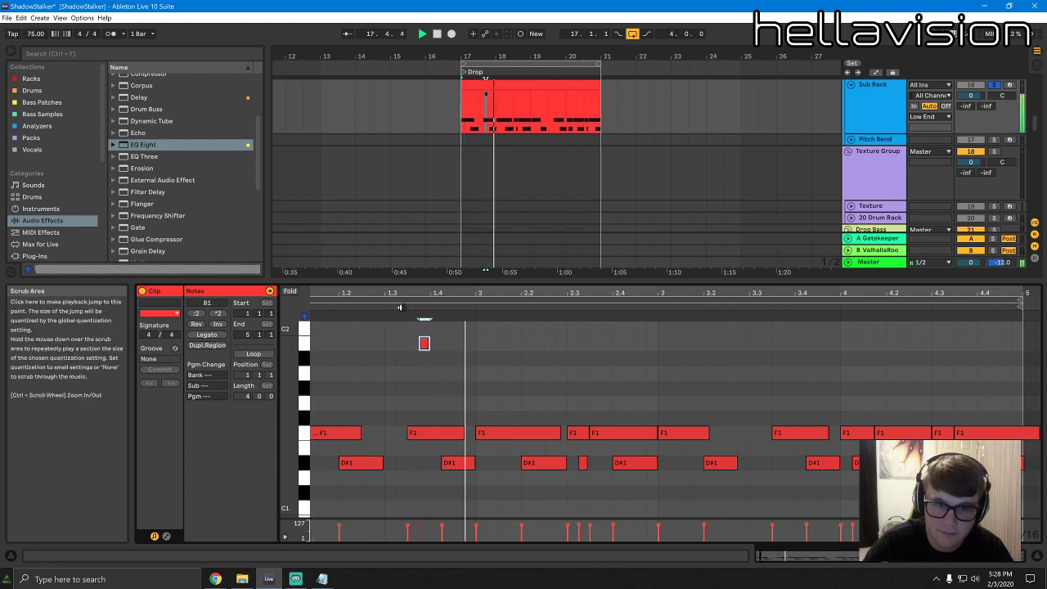
{"action": "double_click", "coordinate": [423, 342]}
{"action": "key", "text": "space"}
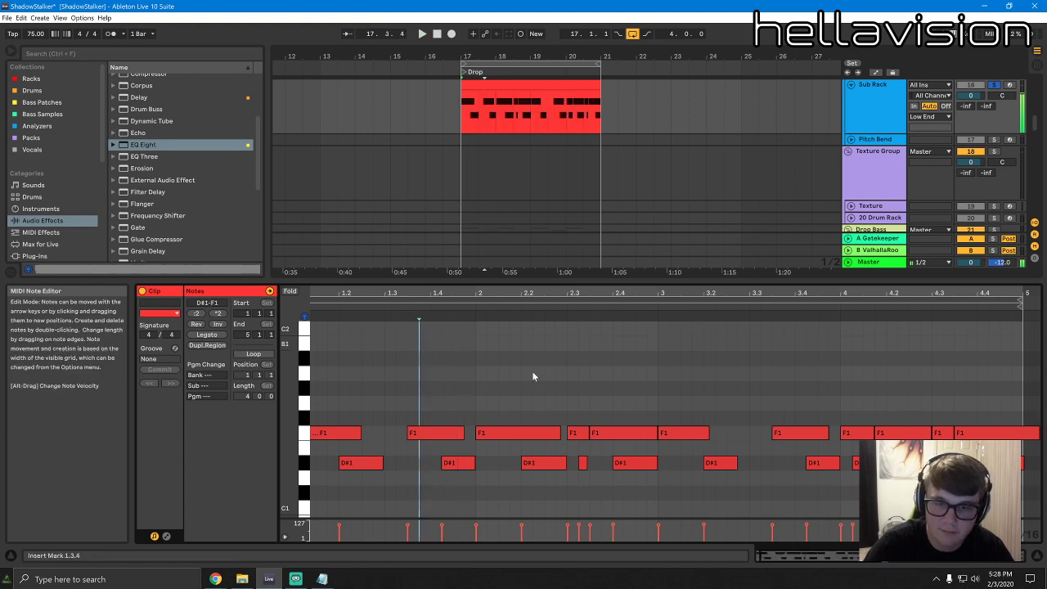
Insert an audio track below the Hats & Cymb track in the Drums group
{"action": "key", "text": "shift+Tab"}
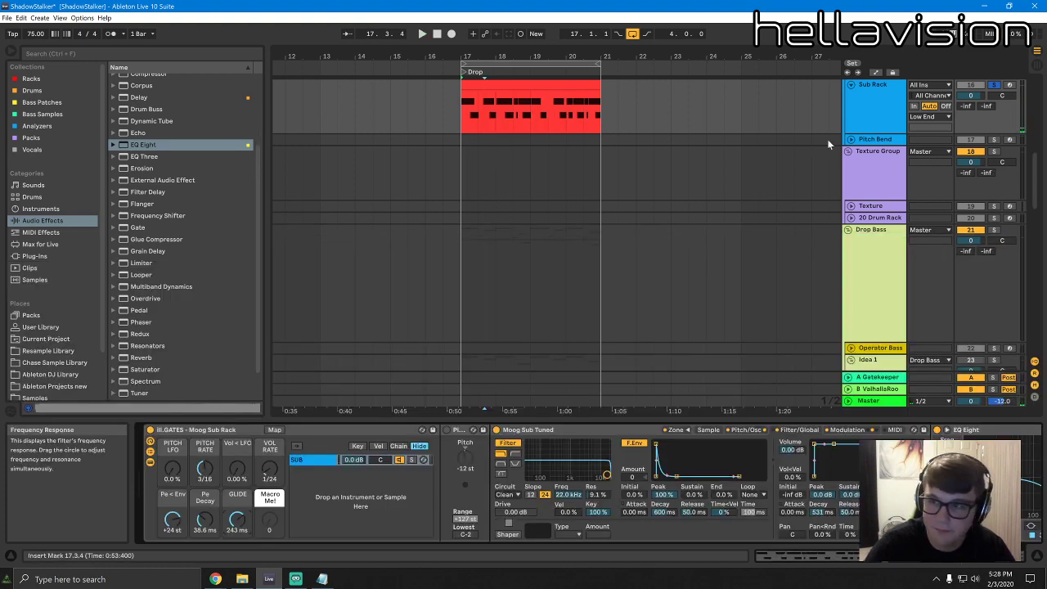
{"action": "scroll", "coordinate": [876, 201], "scroll_direction": "down", "scroll_amount": 1}
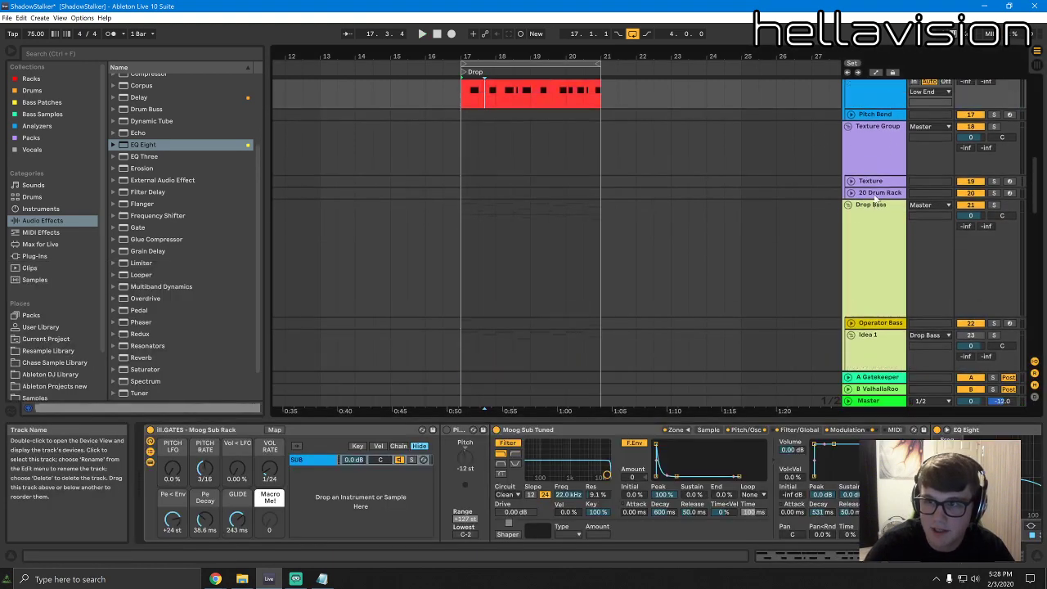
{"action": "scroll", "coordinate": [876, 200], "scroll_direction": "up", "scroll_amount": 5}
{"action": "right_click", "coordinate": [874, 258]}
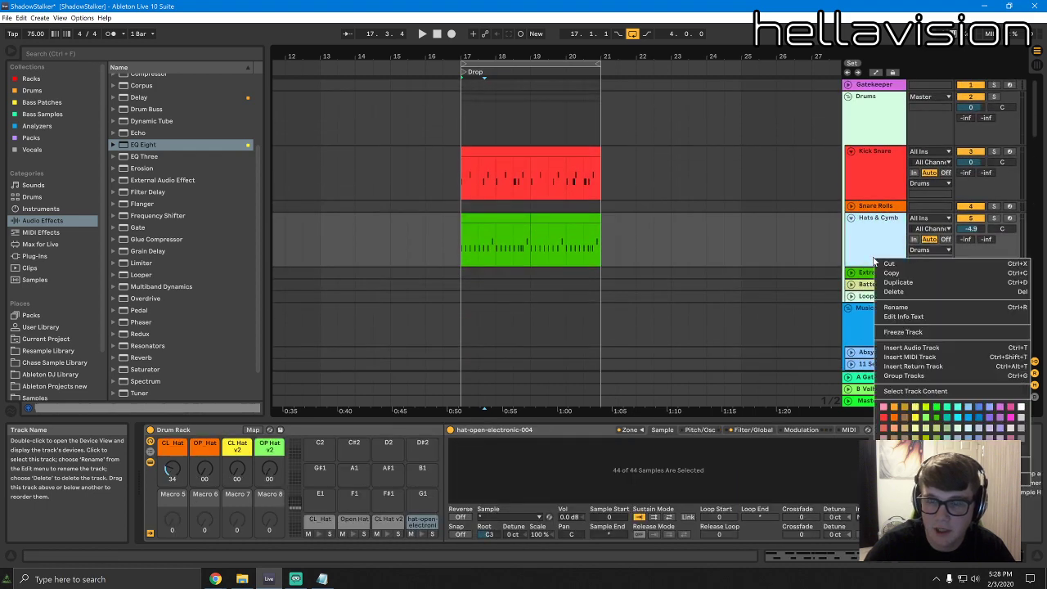
{"action": "right_click", "coordinate": [878, 244]}
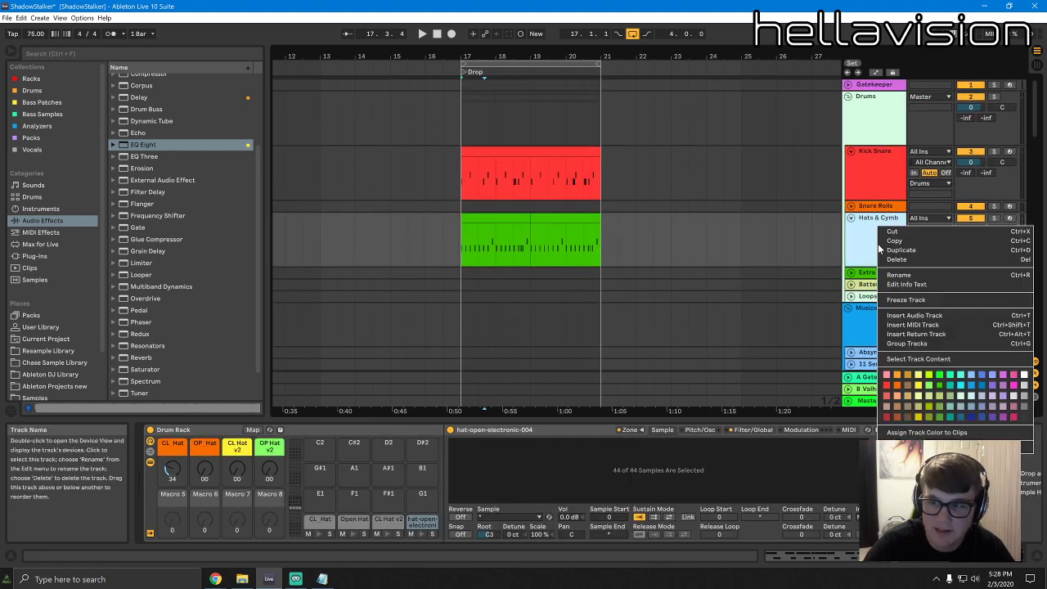
{"action": "left_click", "coordinate": [905, 315]}
Search the whole browser library for "hat loop" and preview Loop_04_Hats_128.wav
{"action": "left_click", "coordinate": [74, 54]}
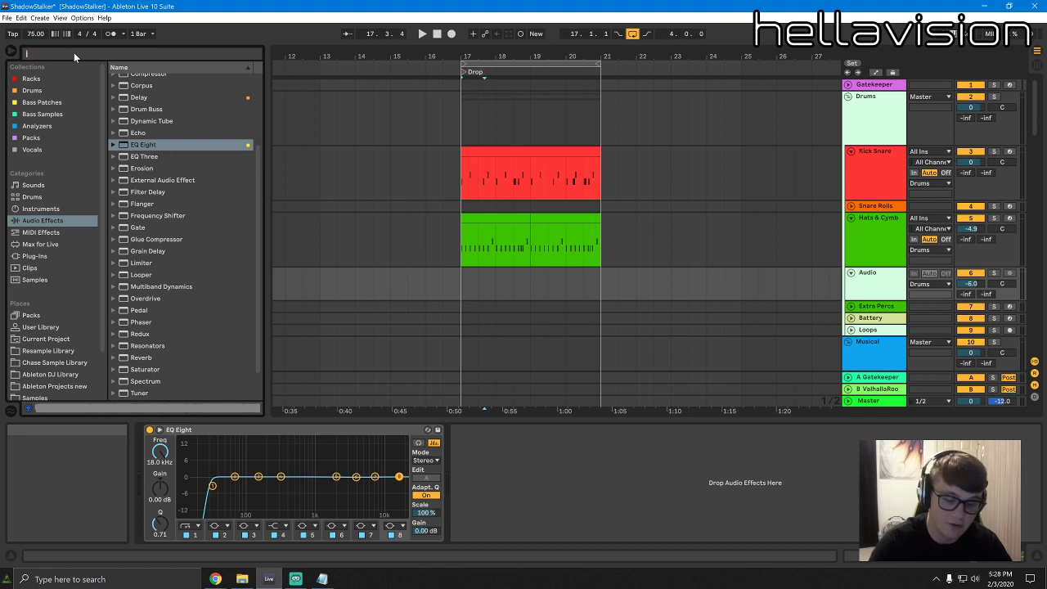
{"action": "type", "text": "hat loop"}
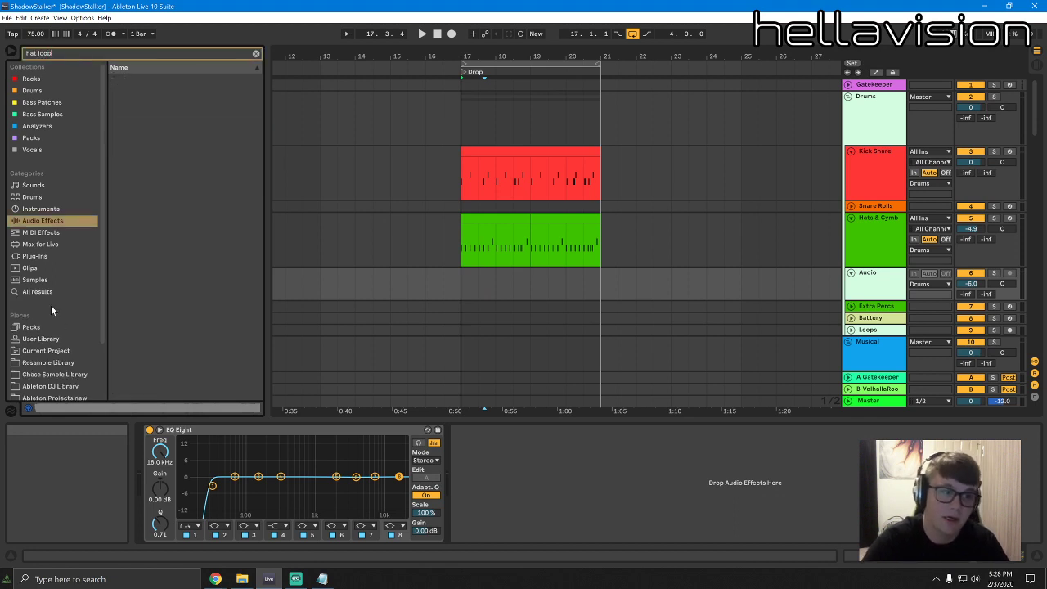
{"action": "left_click", "coordinate": [53, 291]}
{"action": "left_click", "coordinate": [165, 209]}
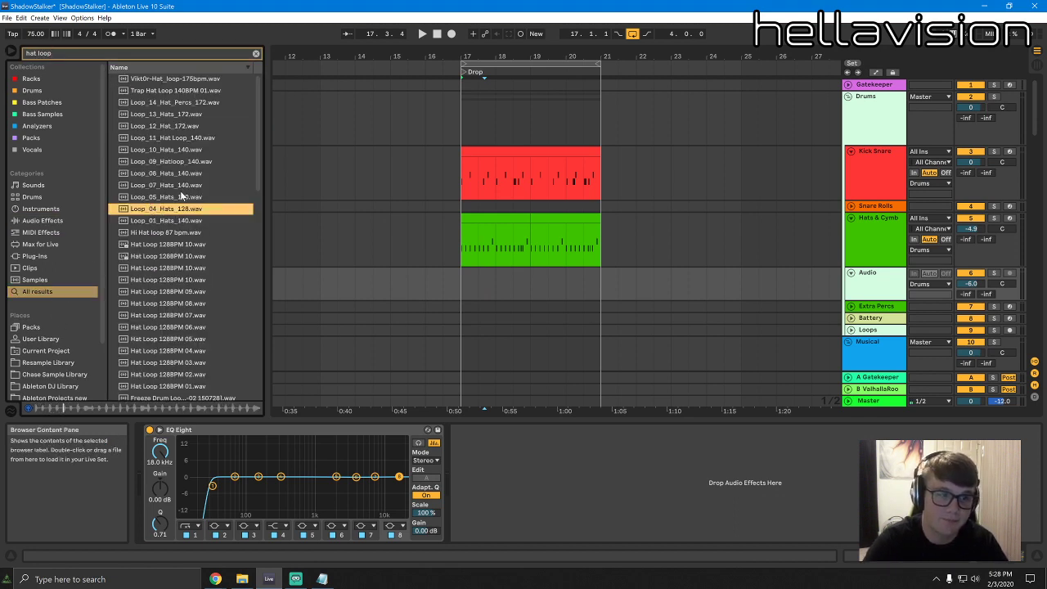
Preview several hat loops in the search results, including Hat Loop 128BPM 04, Drum Loop 6 HiHats and Drum Loop 7 HiHats
{"action": "scroll", "coordinate": [260, 181], "scroll_direction": "down", "scroll_amount": 5}
{"action": "left_click", "coordinate": [146, 232]}
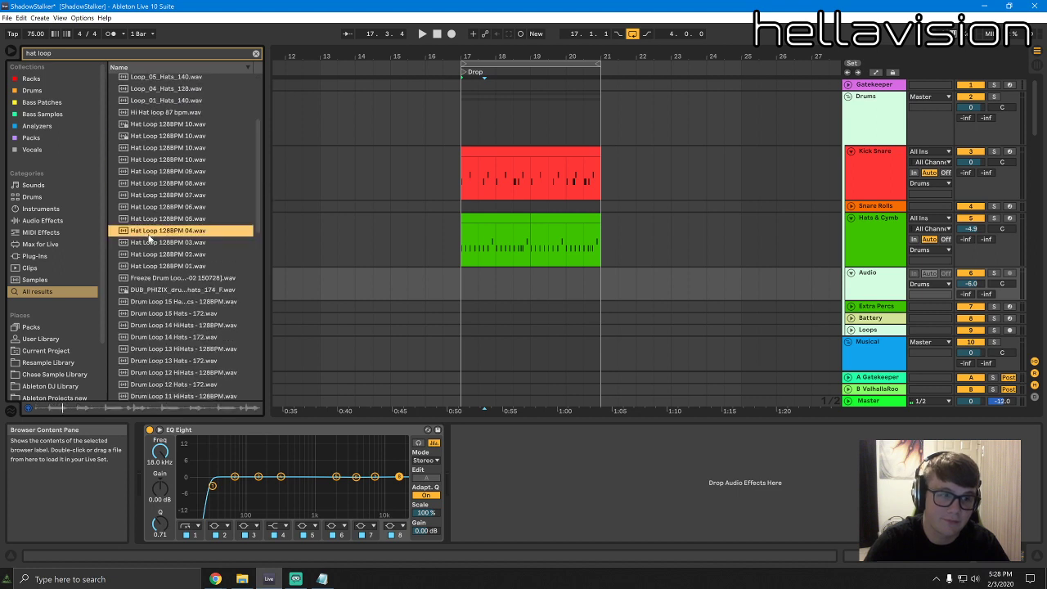
{"action": "left_click", "coordinate": [208, 316]}
{"action": "scroll", "coordinate": [260, 213], "scroll_direction": "down", "scroll_amount": 10}
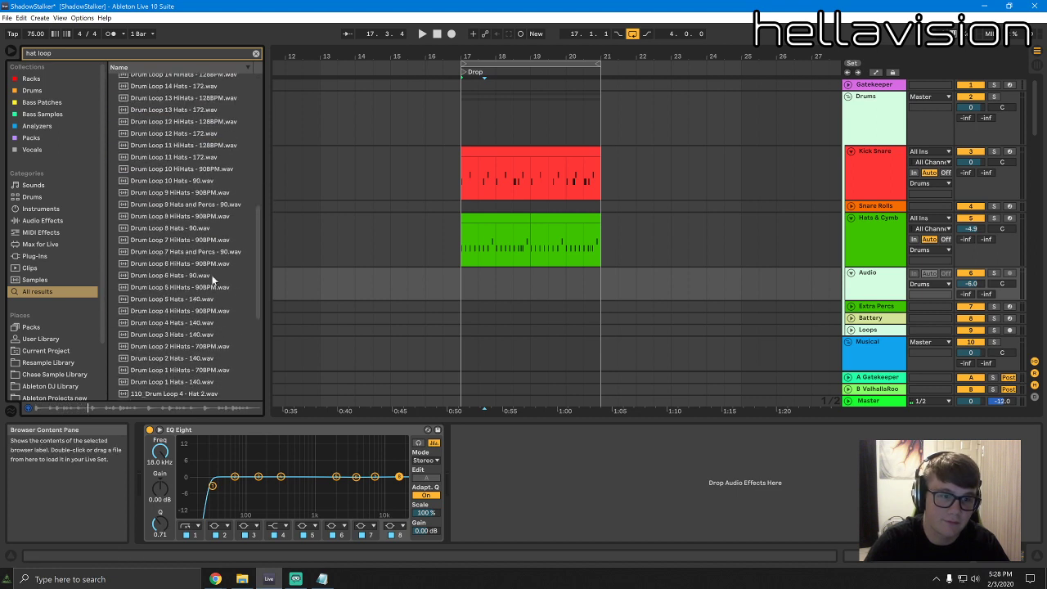
{"action": "left_click", "coordinate": [211, 252]}
{"action": "left_click", "coordinate": [220, 264]}
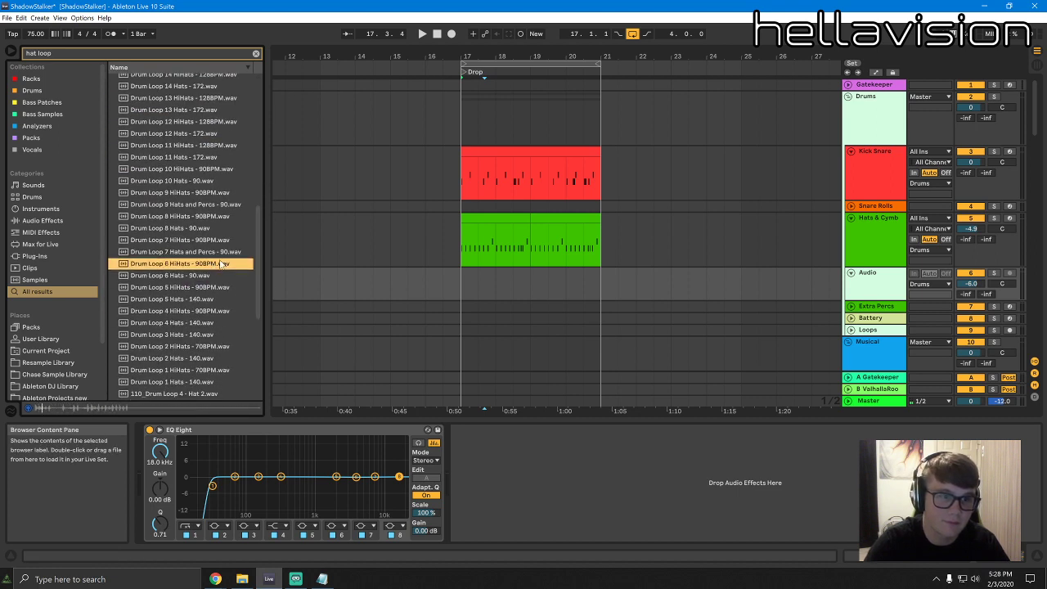
{"action": "scroll", "coordinate": [257, 253], "scroll_direction": "down", "scroll_amount": 5}
{"action": "left_click", "coordinate": [245, 288]}
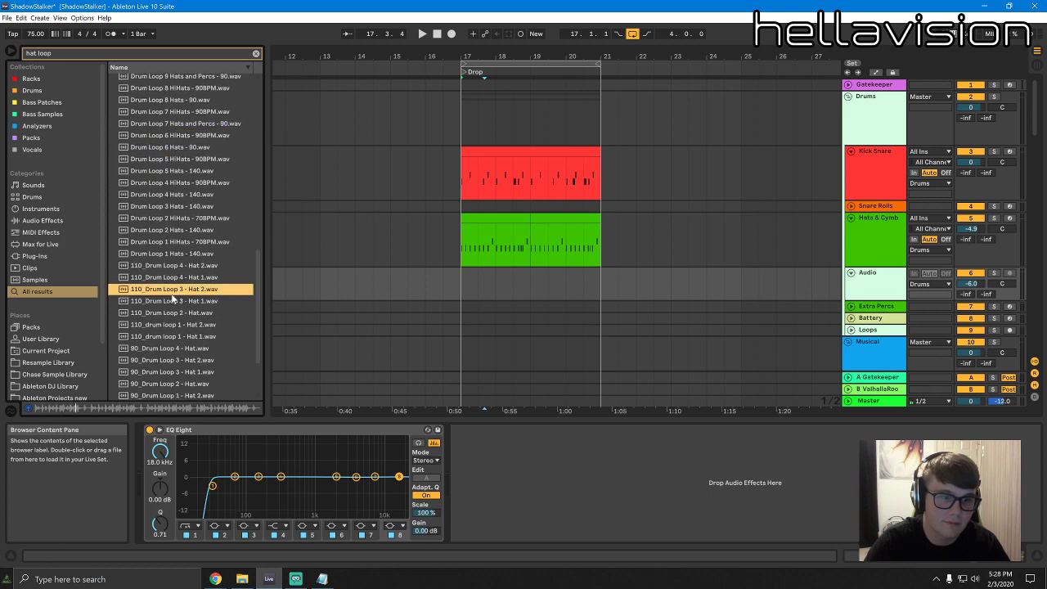
{"action": "left_click", "coordinate": [214, 242]}
{"action": "left_click_drag", "start_coordinate": [258, 281], "coordinate": [233, 236]}
{"action": "left_click", "coordinate": [200, 349]}
{"action": "left_click", "coordinate": [229, 227]}
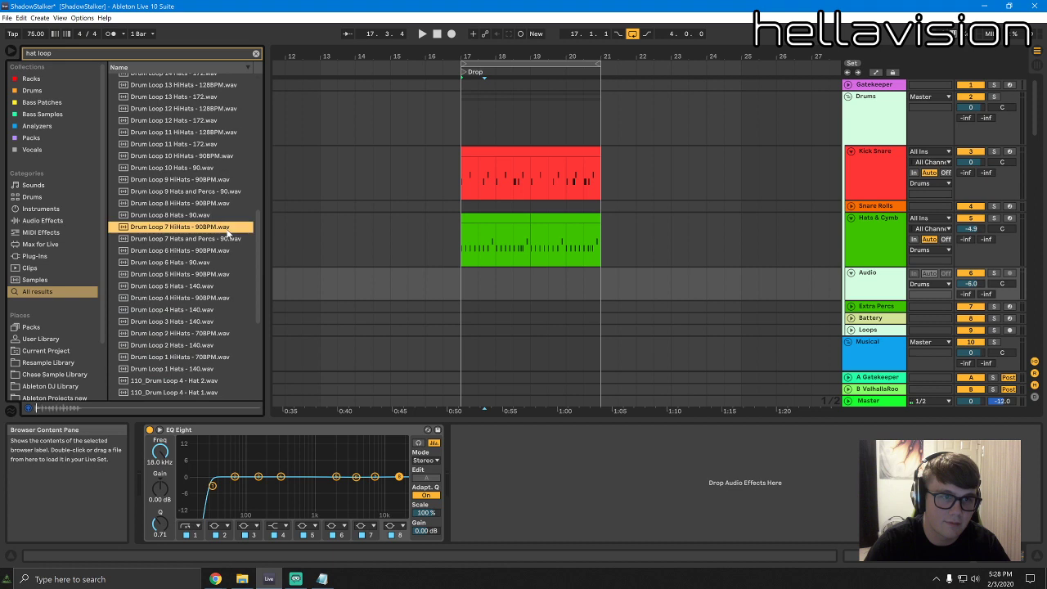
Place Drum Loop 10 HiHats - 90BPM.wav at bar 17 on the new audio track and turn on warping for the clip
{"action": "left_click", "coordinate": [202, 157]}
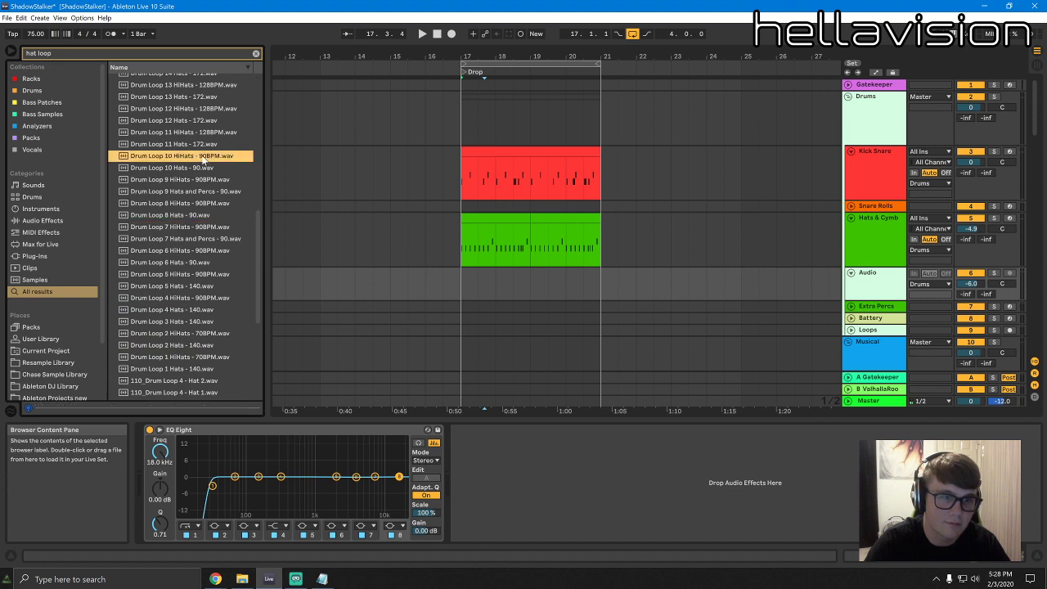
{"action": "left_click_drag", "start_coordinate": [203, 161], "coordinate": [467, 288]}
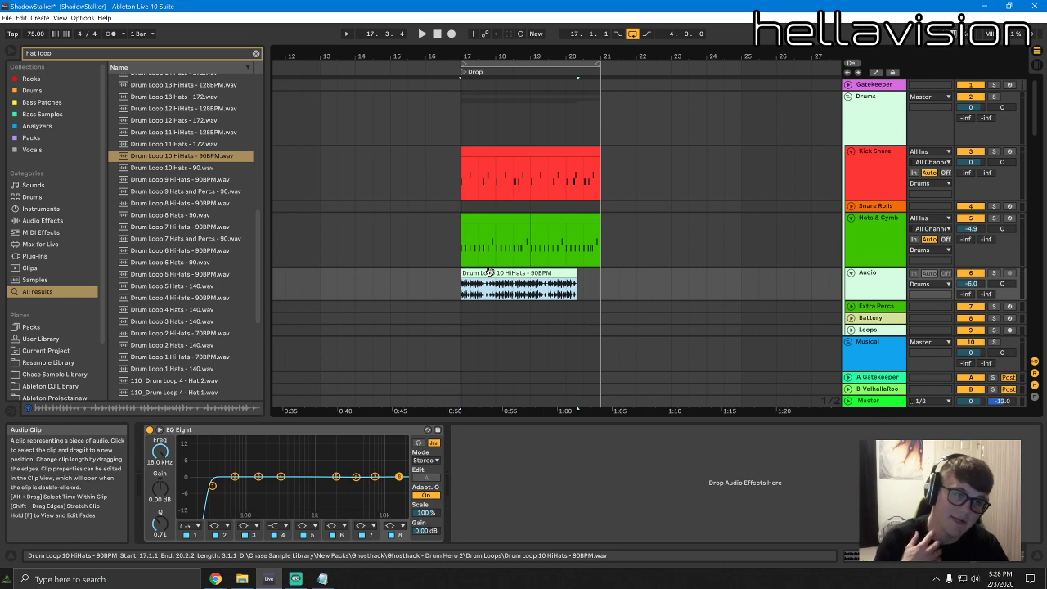
{"action": "double_click", "coordinate": [502, 278]}
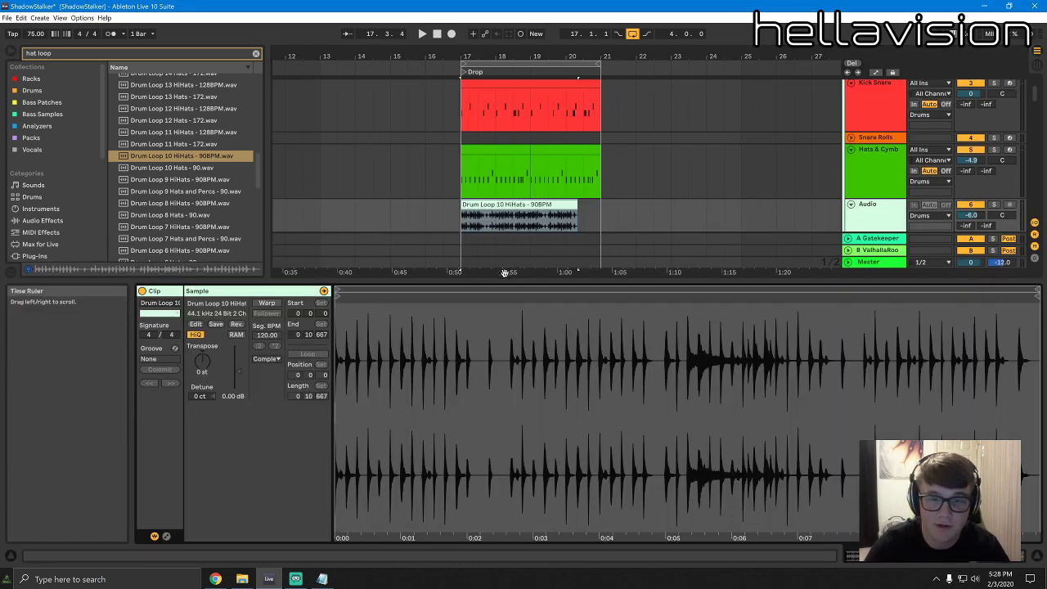
{"action": "left_click", "coordinate": [267, 302]}
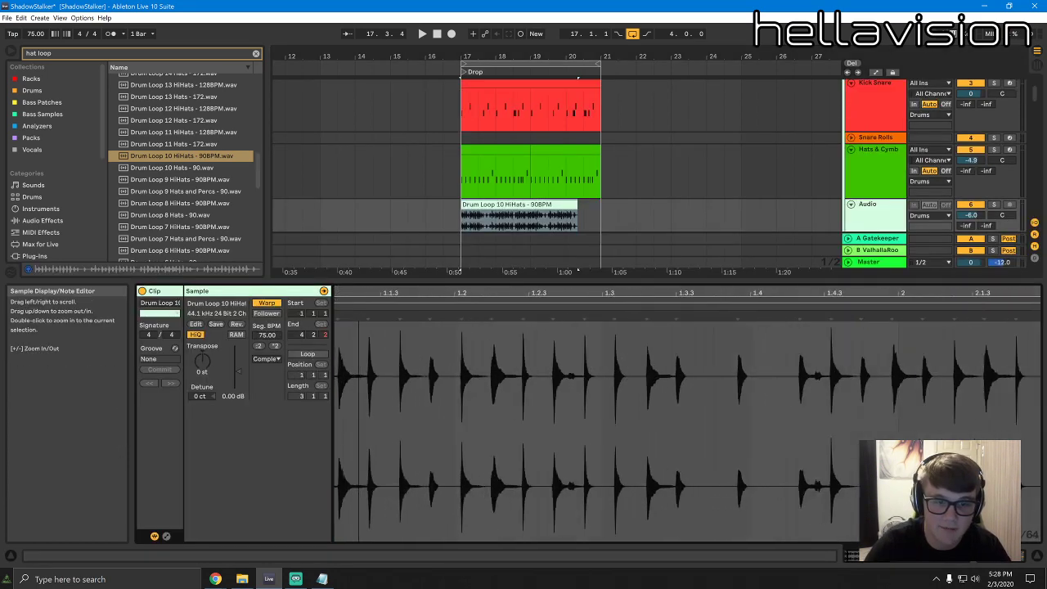
Align the hat loop's hits to the grid with warp markers up to 1.3 and at 1.4, 3.1.1, 3.3.3 and 4.1.1
{"action": "mouse_move", "coordinate": [383, 293]}
{"action": "left_mouse_down"}
{"action": "mouse_move", "coordinate": [363, 316]}
{"action": "mouse_move", "coordinate": [552, 316]}
{"action": "left_mouse_up"}
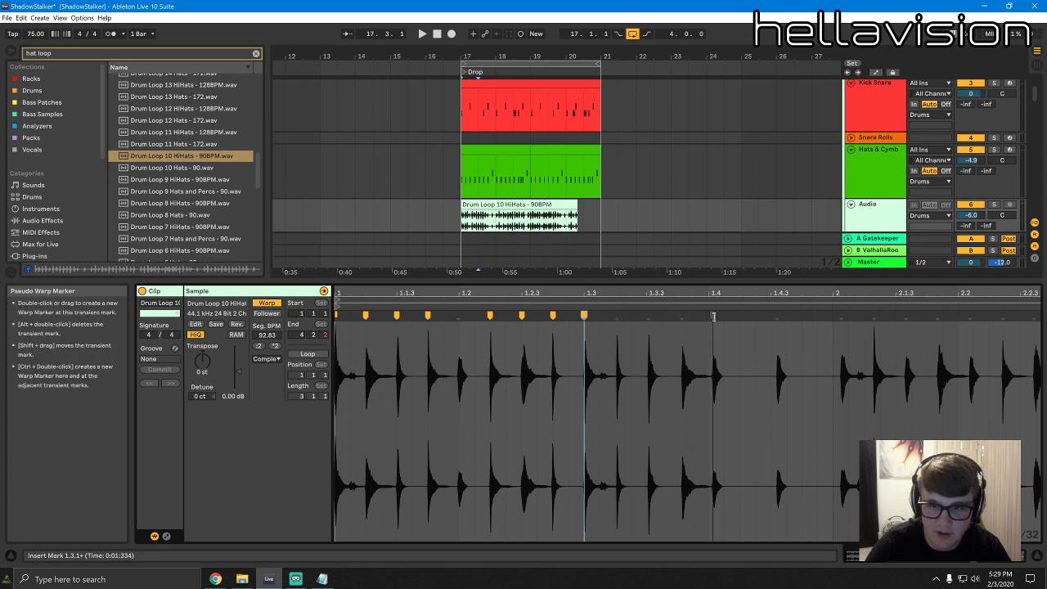
{"action": "mouse_move", "coordinate": [713, 316]}
{"action": "left_mouse_down"}
{"action": "mouse_move", "coordinate": [525, 267]}
{"action": "mouse_move", "coordinate": [535, 285]}
{"action": "mouse_move", "coordinate": [474, 255]}
{"action": "left_mouse_up"}
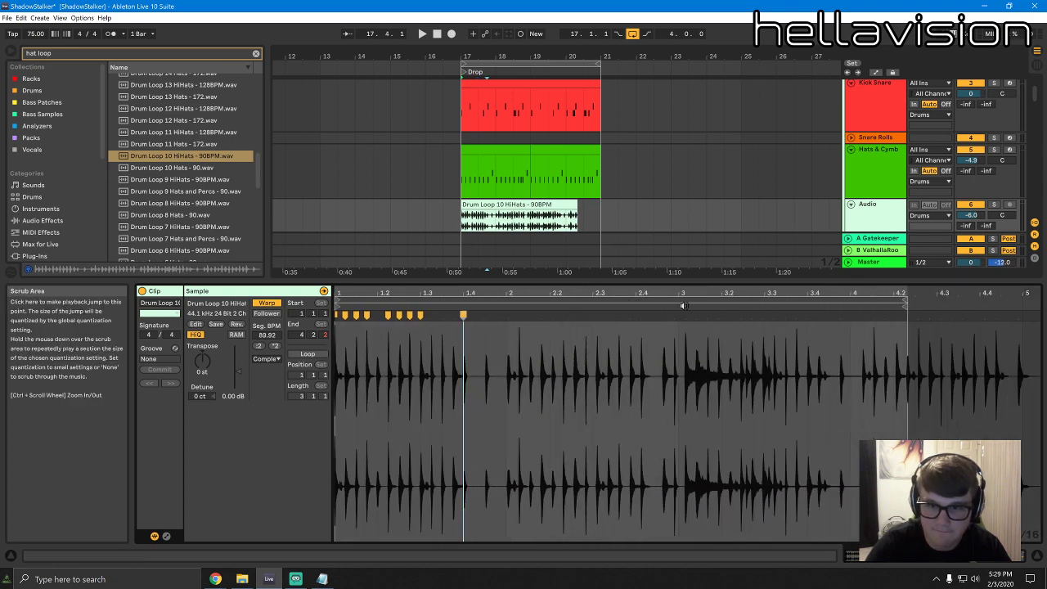
{"action": "mouse_move", "coordinate": [689, 294]}
{"action": "left_mouse_down"}
{"action": "mouse_move", "coordinate": [690, 317]}
{"action": "mouse_move", "coordinate": [674, 325]}
{"action": "left_mouse_up"}
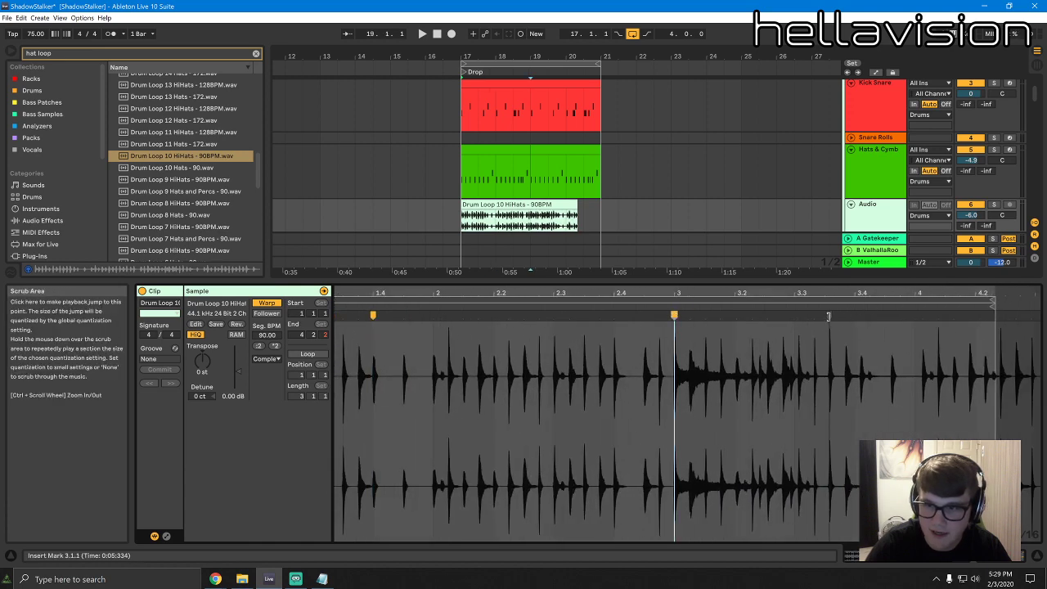
{"action": "left_click_drag", "start_coordinate": [828, 324], "coordinate": [823, 325]}
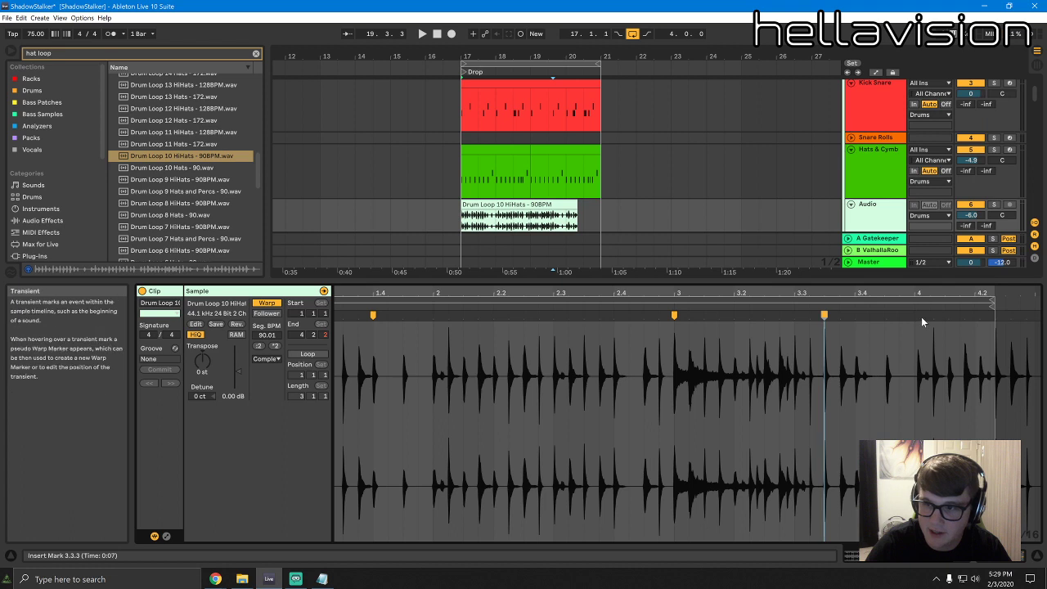
{"action": "left_click_drag", "start_coordinate": [918, 319], "coordinate": [914, 319]}
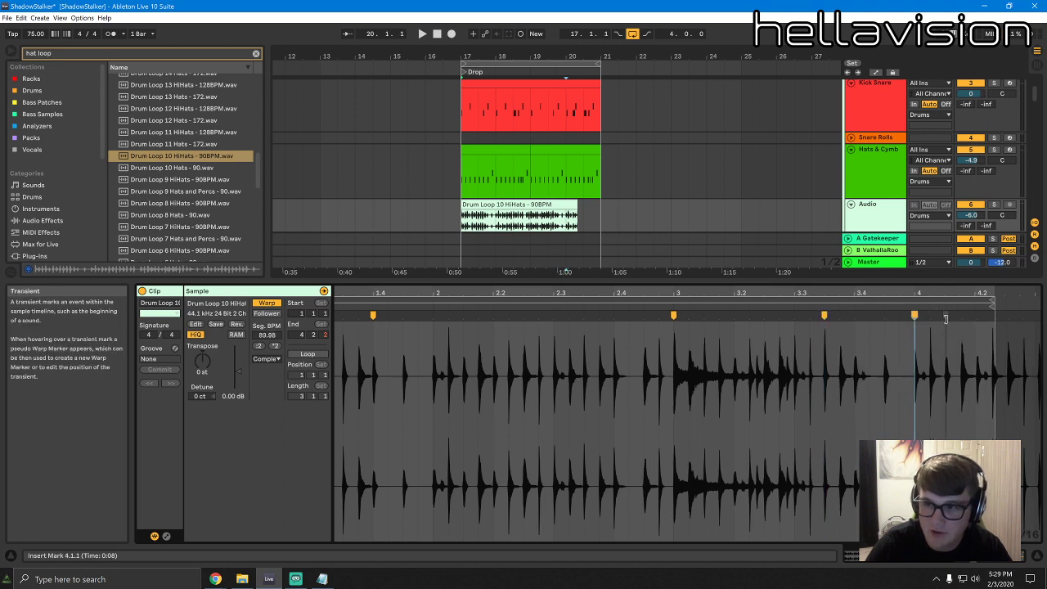
Slice the hat loop clip to a new MIDI track per transient with the Built-in preset, and delete the original audio clip
{"action": "right_click", "coordinate": [571, 205]}
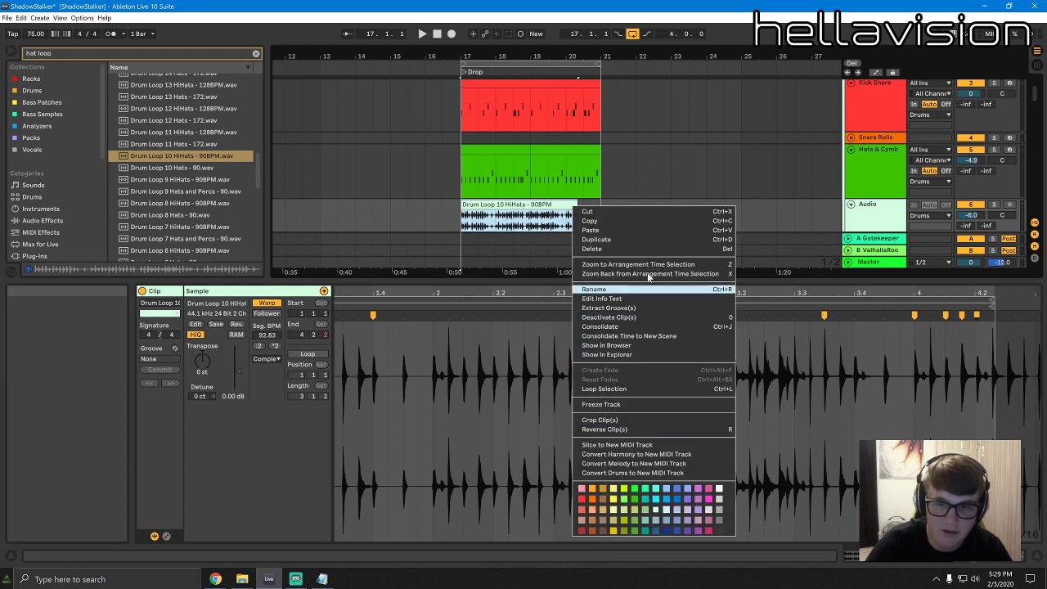
{"action": "left_click", "coordinate": [617, 444]}
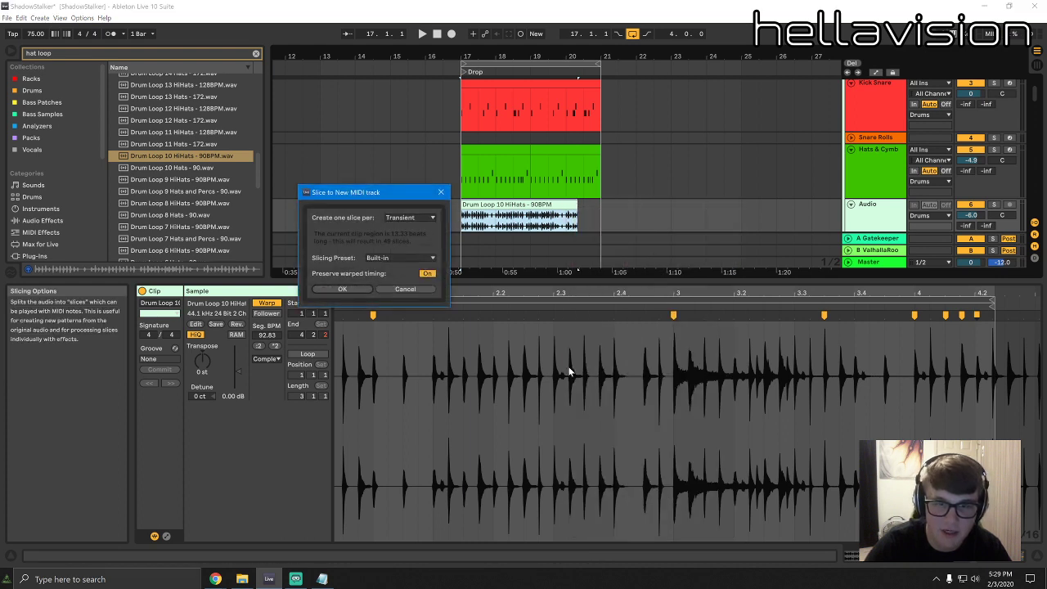
{"action": "left_click", "coordinate": [343, 290]}
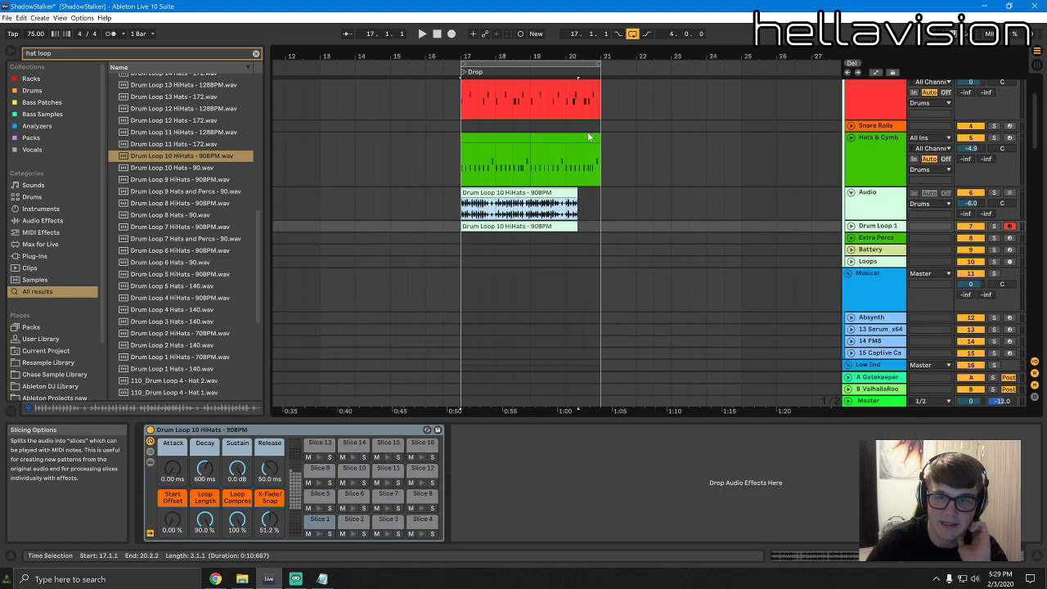
{"action": "left_click", "coordinate": [552, 194]}
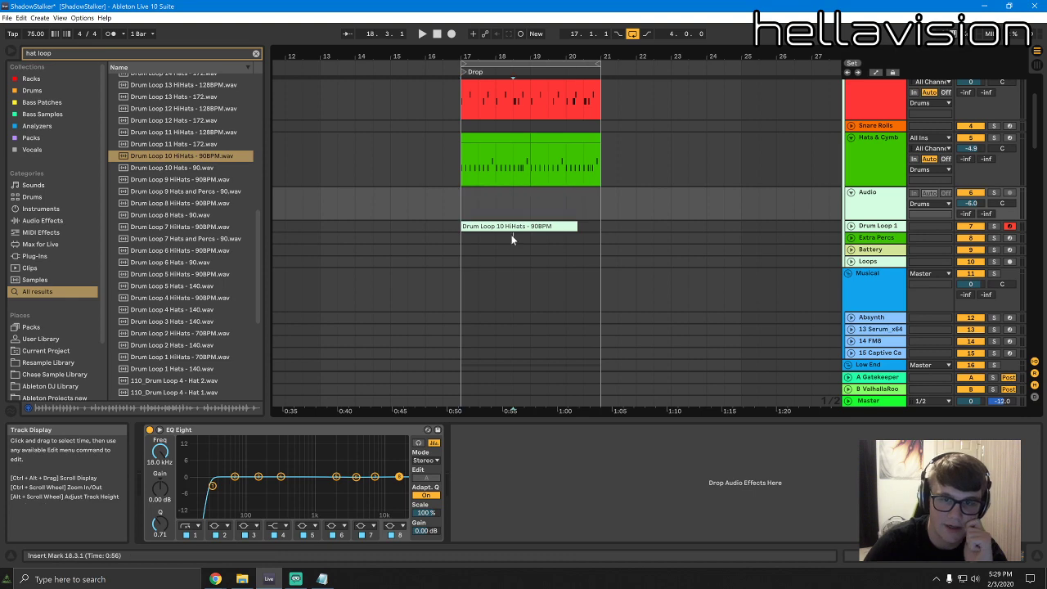
Shorten the sliced hat loop MIDI clip to two bars, ending at bar 19
{"action": "double_click", "coordinate": [511, 229]}
{"action": "scroll", "coordinate": [688, 160], "scroll_direction": "down", "scroll_amount": 2}
{"action": "scroll", "coordinate": [587, 158], "scroll_direction": "down", "scroll_amount": 1}
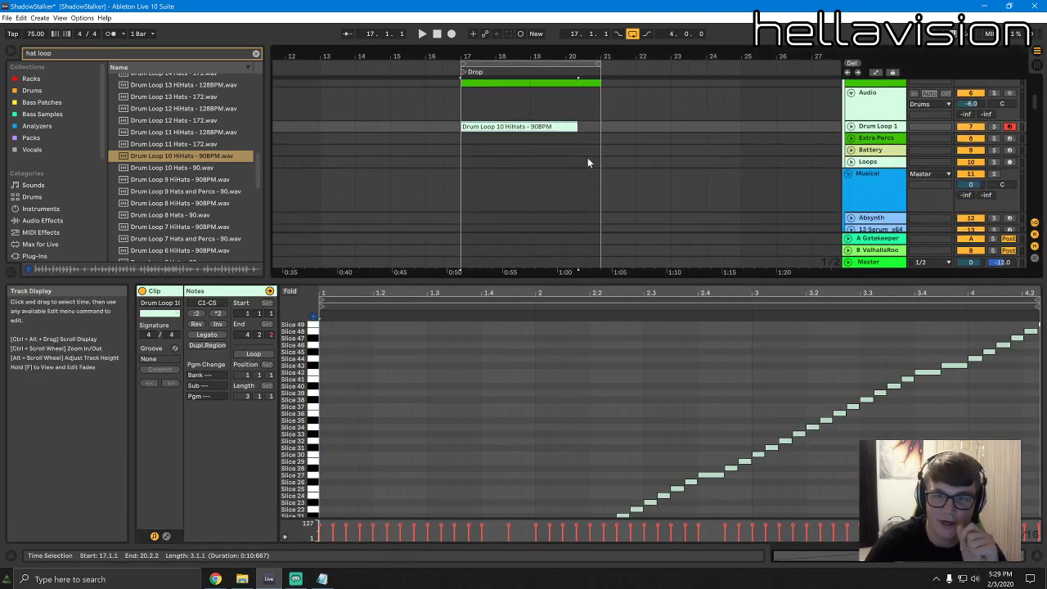
{"action": "left_click_drag", "start_coordinate": [580, 127], "coordinate": [530, 127]}
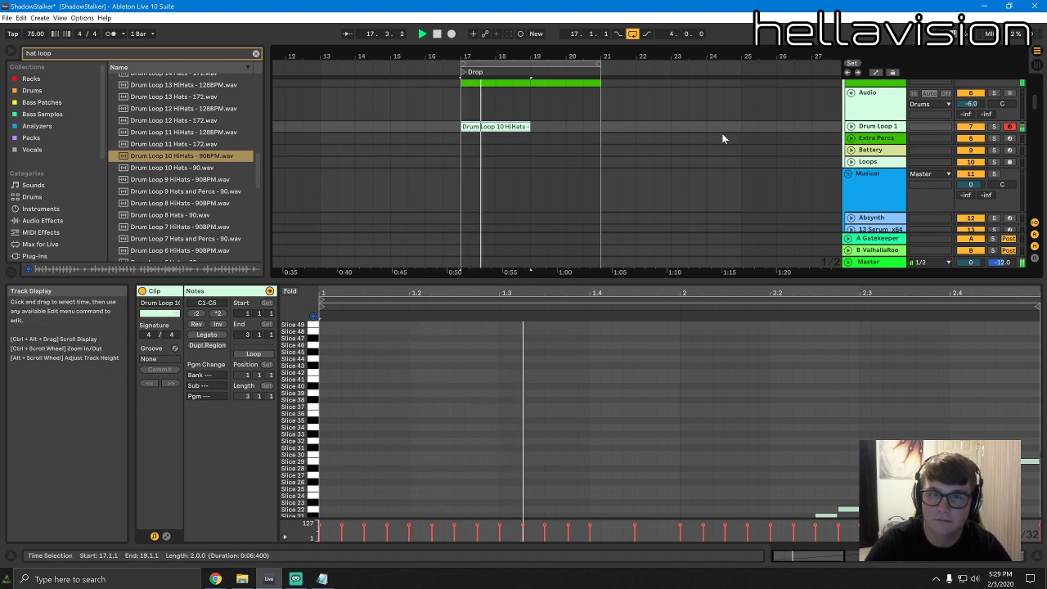
Expand the sliced loop's MIDI track, rename it Hi Hat 2, and stop playback
{"action": "scroll", "coordinate": [870, 120], "scroll_direction": "down", "scroll_amount": 1}
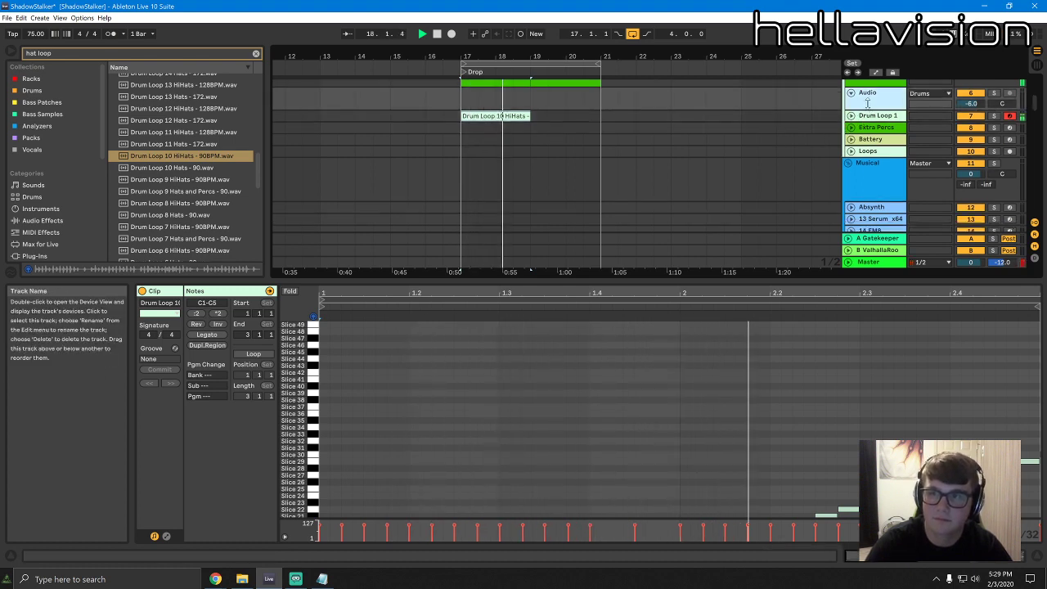
{"action": "left_click_drag", "start_coordinate": [869, 120], "coordinate": [870, 143]}
{"action": "key", "text": "ctrl+r"}
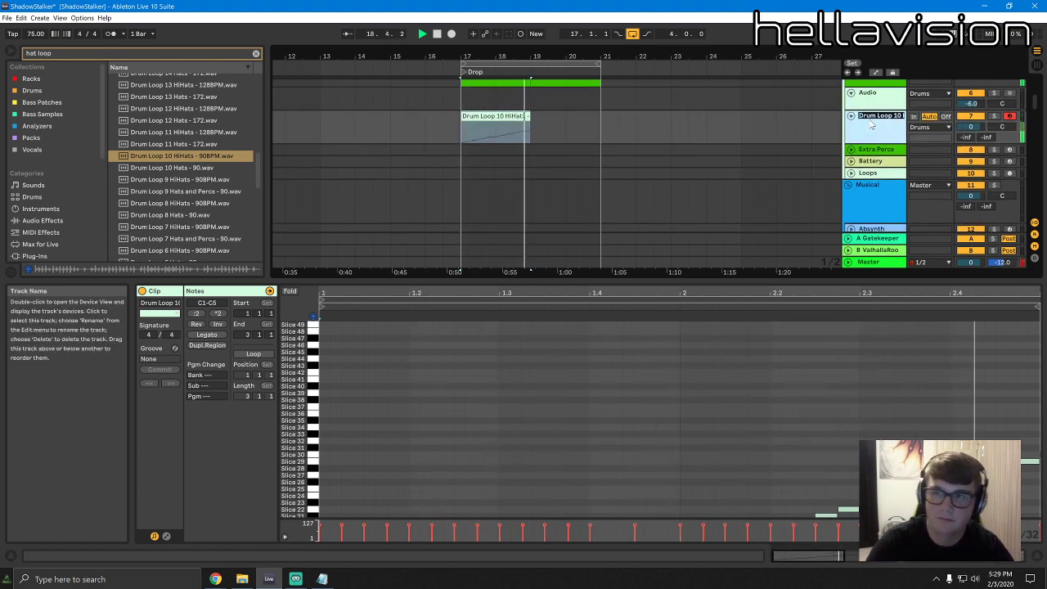
{"action": "type", "text": "Hi Hat 2"}
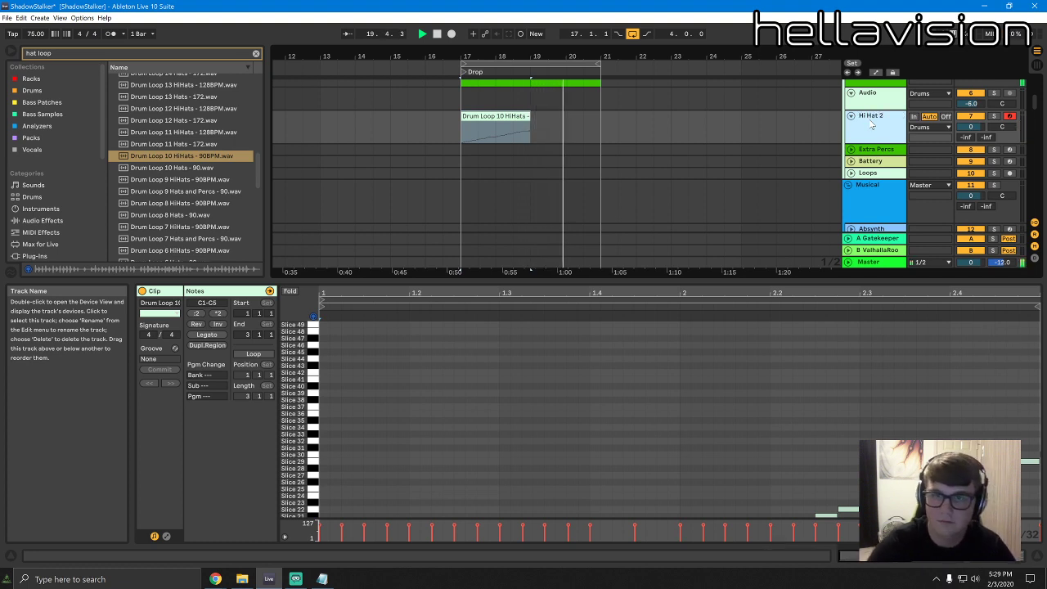
{"action": "key", "text": "space"}
{"action": "left_click", "coordinate": [872, 125]}
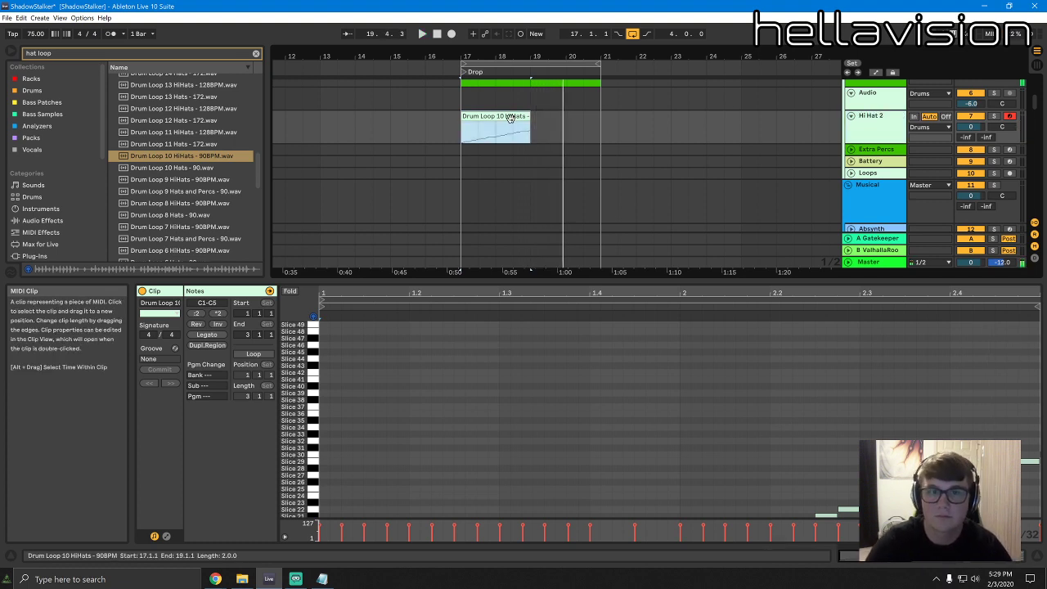
Duplicate the Hi Hat 2 clip to bar 19 and deactivate the Slice 13 and Slice 14 notes in the copy
{"action": "key", "text": "ctrl+d"}
{"action": "left_click_drag", "start_coordinate": [662, 280], "coordinate": [646, 118]}
{"action": "left_click_drag", "start_coordinate": [609, 356], "coordinate": [682, 469]}
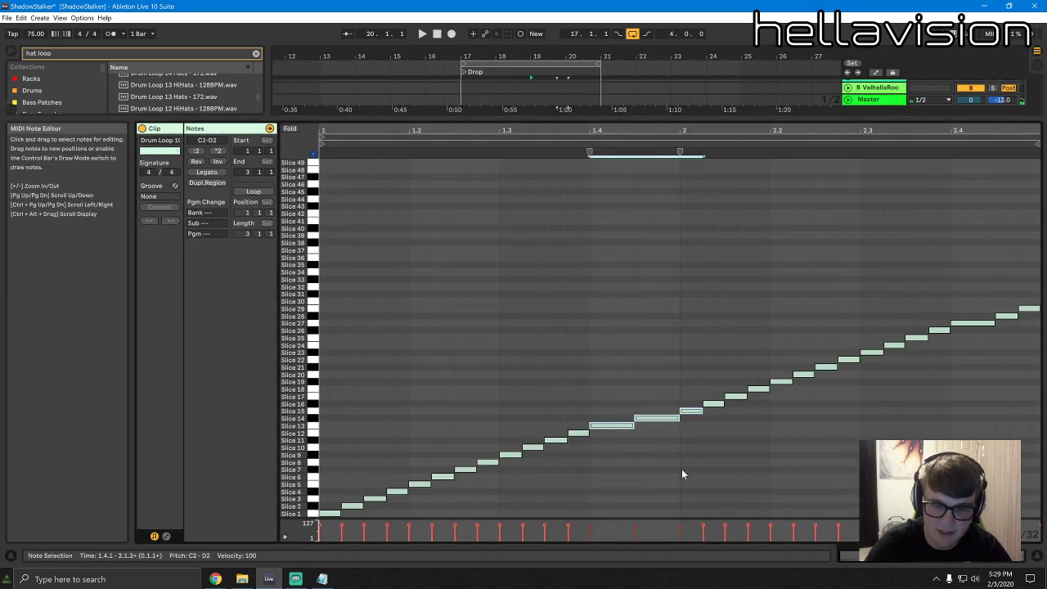
{"action": "left_click_drag", "start_coordinate": [566, 393], "coordinate": [707, 440]}
{"action": "key", "text": "space"}
{"action": "left_click", "coordinate": [641, 404]}
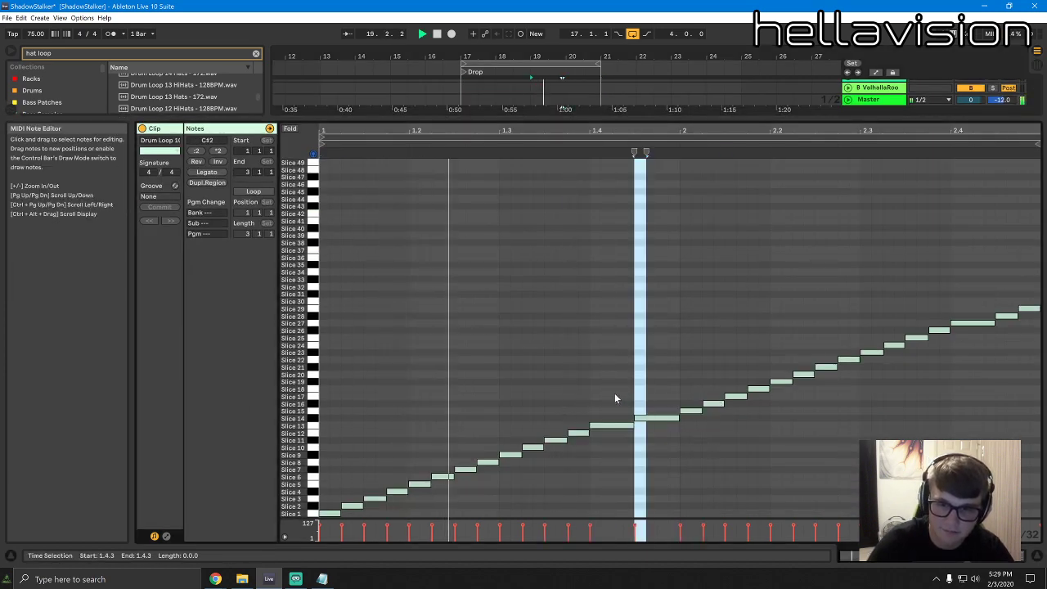
{"action": "left_click_drag", "start_coordinate": [614, 393], "coordinate": [660, 449]}
{"action": "key", "text": "0"}
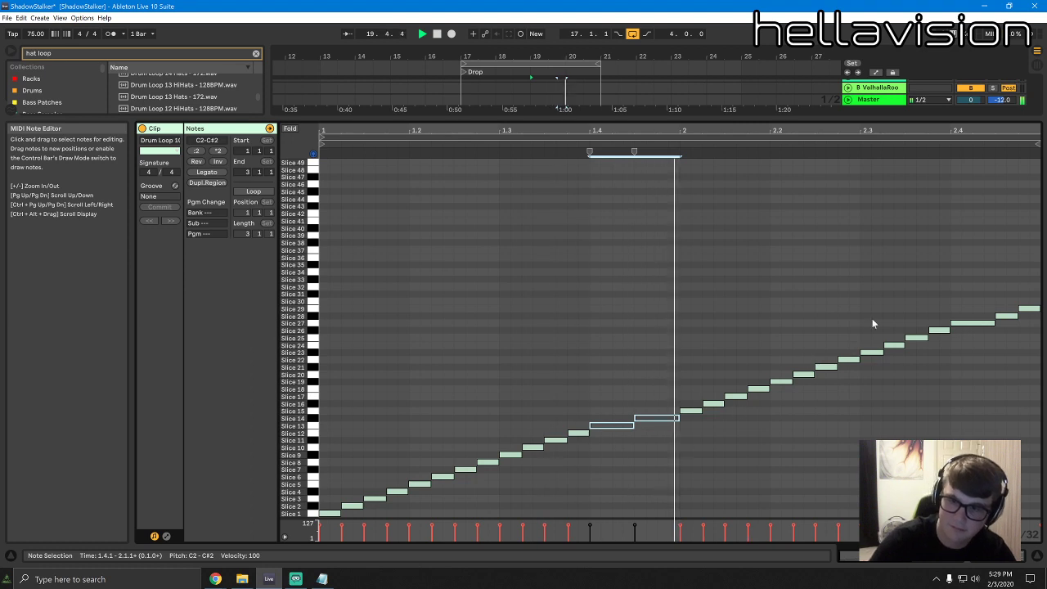
Deactivate the Slice 27 to Slice 30 notes at the end of the duplicated Hi Hat 2 clip and close the clip editor
{"action": "left_click_drag", "start_coordinate": [963, 267], "coordinate": [1042, 354]}
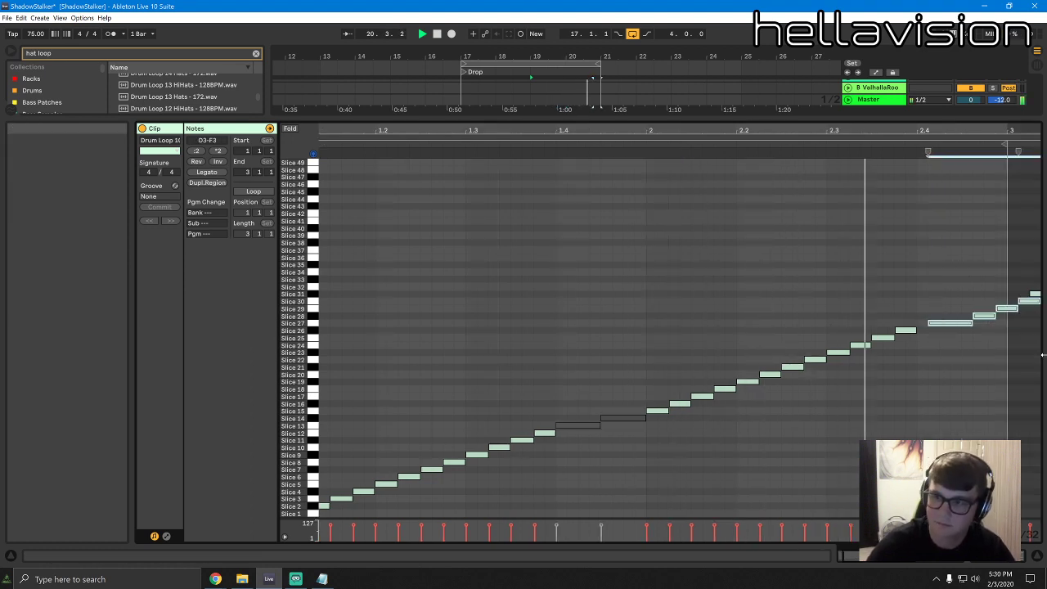
{"action": "key", "text": "space"}
{"action": "left_click", "coordinate": [940, 116]}
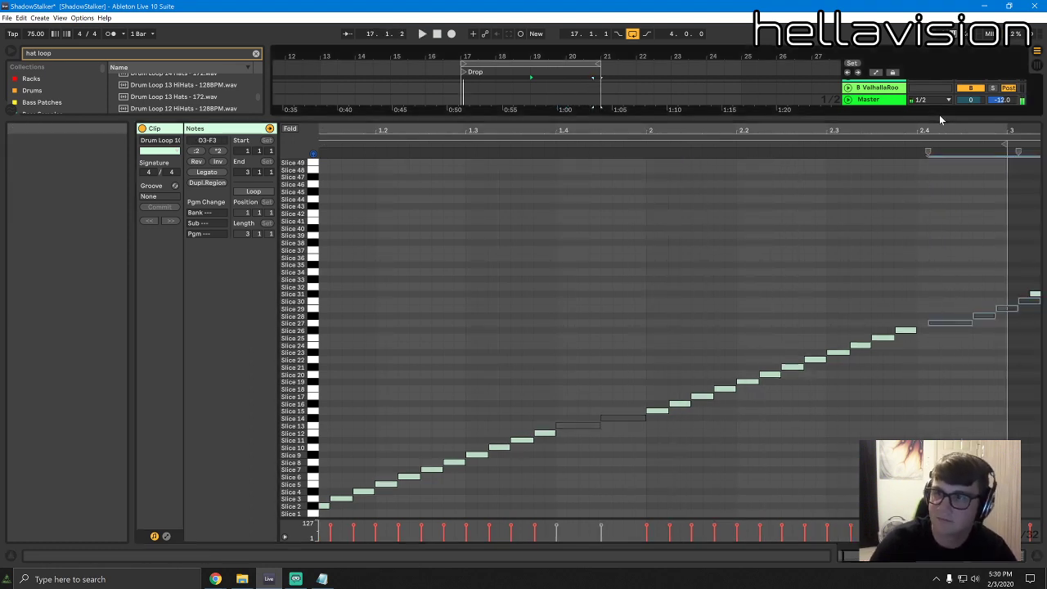
{"action": "double_click", "coordinate": [943, 116]}
Insert an audio track below the Hi Hat 2 track in the Drums group
{"action": "scroll", "coordinate": [712, 173], "scroll_direction": "up", "scroll_amount": 3}
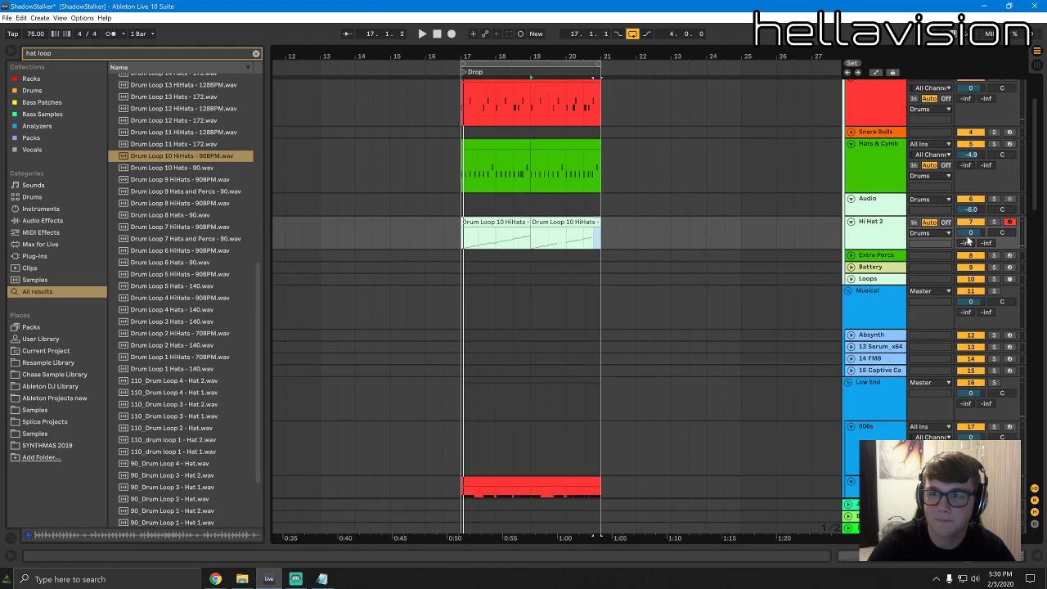
{"action": "right_click", "coordinate": [864, 230]}
{"action": "key", "text": "Escape"}
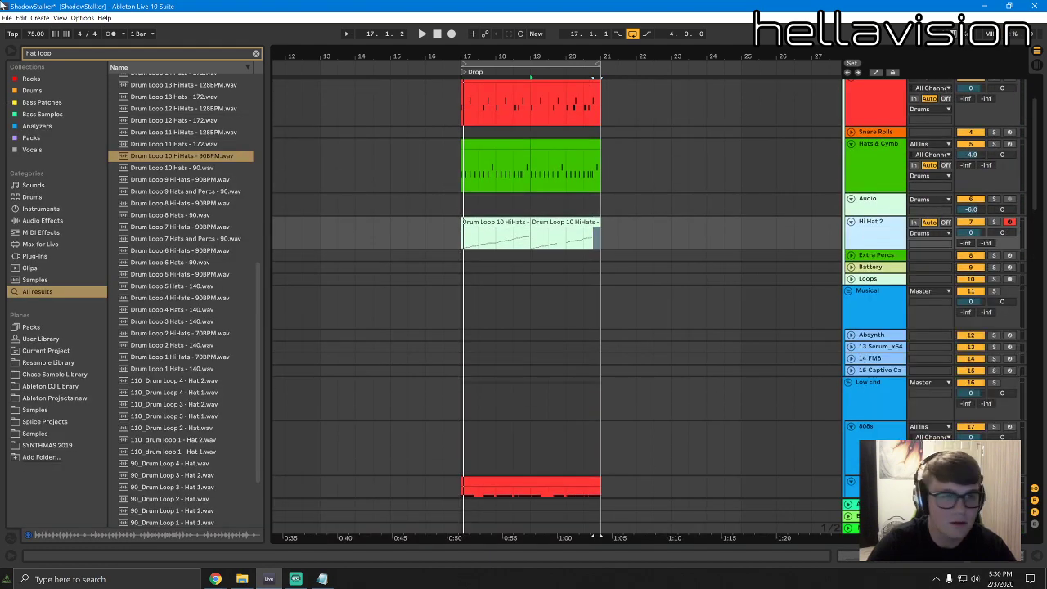
{"action": "key", "text": "ctrl+t"}
Search the whole browser library for "perc loop" and preview Percussion Loop 31 - 172BPM.wav
{"action": "double_click", "coordinate": [73, 54]}
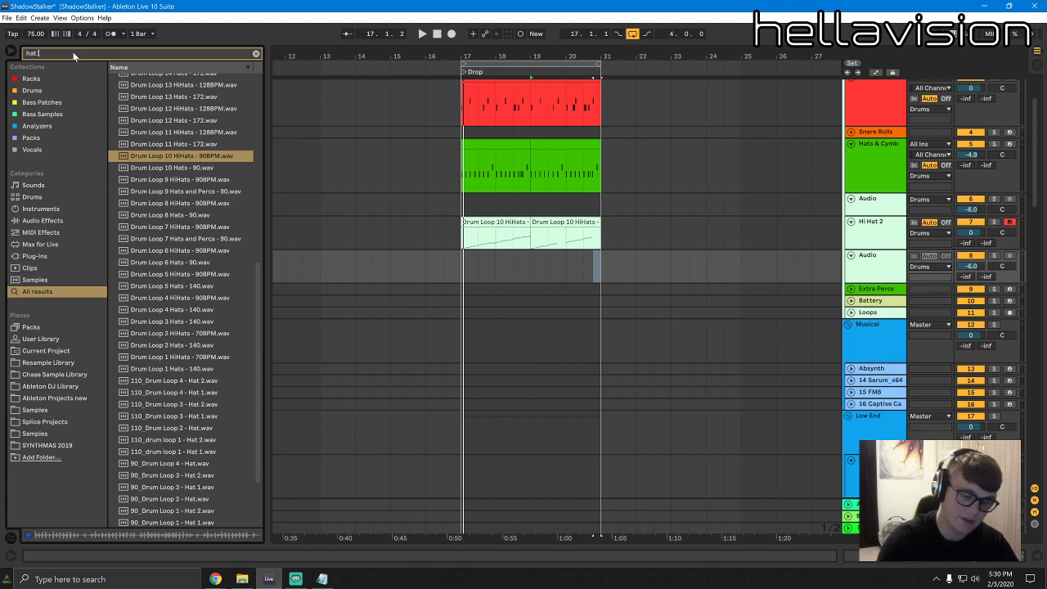
{"action": "key", "text": "BackSpace"}
{"action": "key", "text": "BackSpace"}
{"action": "key", "text": "BackSpace"}
{"action": "key", "text": "BackSpace"}
{"action": "type", "text": "perc lo"}
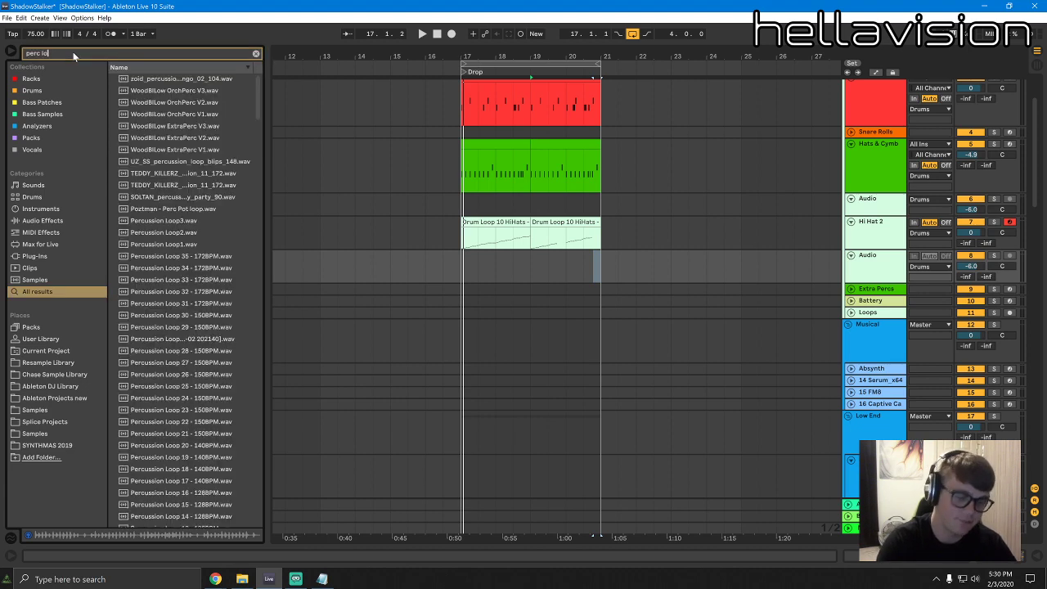
{"action": "type", "text": "op"}
{"action": "left_click", "coordinate": [97, 149]}
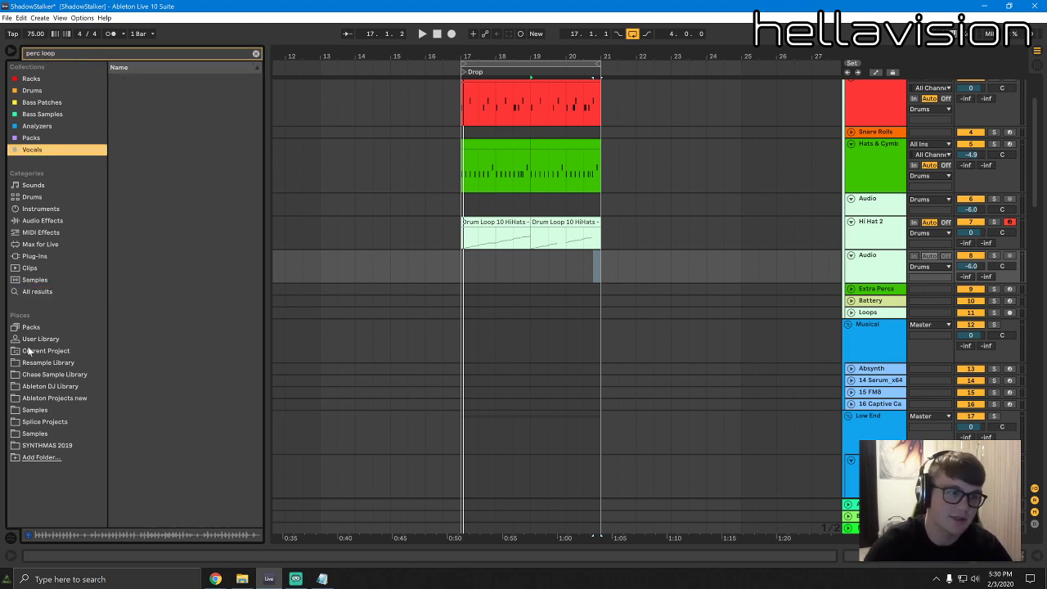
{"action": "left_click", "coordinate": [53, 292]}
{"action": "left_click", "coordinate": [175, 293]}
{"action": "left_click", "coordinate": [220, 232]}
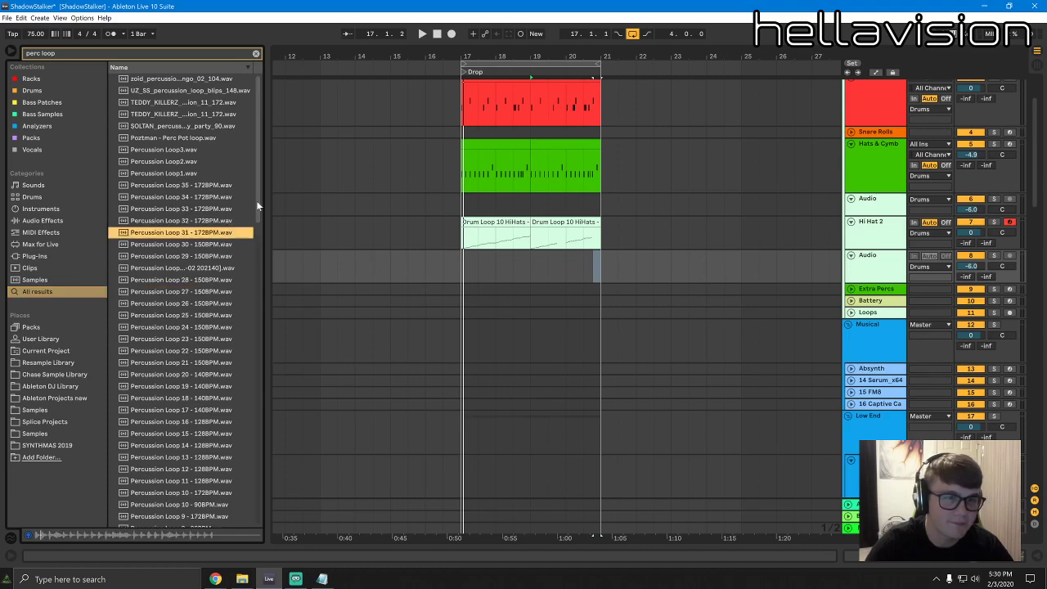
Preview percussion loops from the "perc loop" results, including Percussion Loop 7 - 90BPM, Percussion Loop 4 - 70BPM and LEVITATE_percussion_loop_161
{"action": "scroll", "coordinate": [256, 201], "scroll_direction": "down", "scroll_amount": 5}
{"action": "left_click", "coordinate": [203, 305]}
{"action": "left_click", "coordinate": [202, 351]}
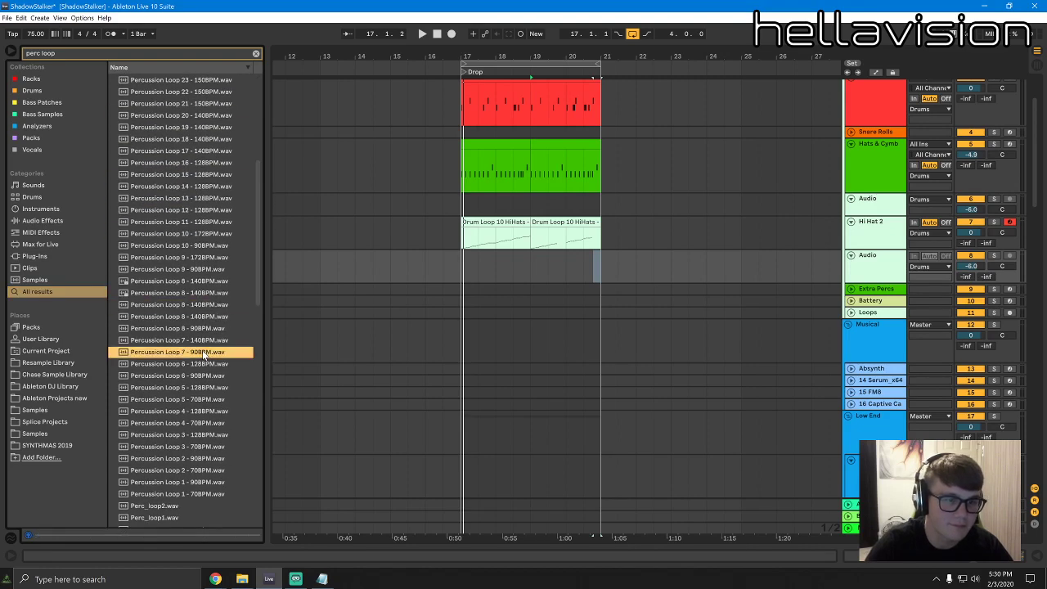
{"action": "left_click_drag", "start_coordinate": [255, 263], "coordinate": [256, 291]}
{"action": "left_click", "coordinate": [219, 339]}
{"action": "scroll", "coordinate": [254, 288], "scroll_direction": "down", "scroll_amount": 4}
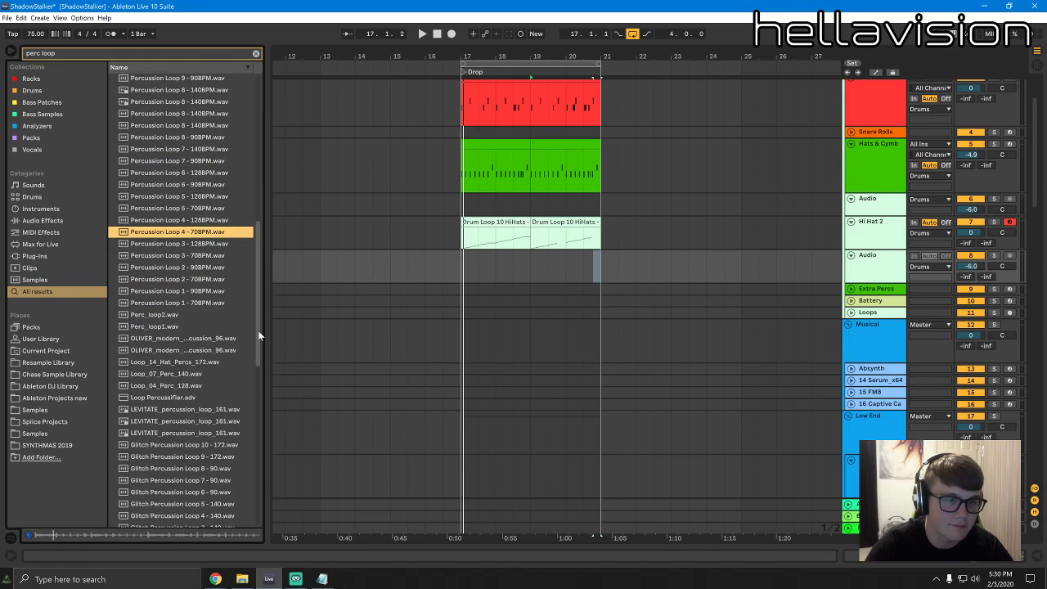
{"action": "left_click", "coordinate": [190, 336]}
{"action": "left_click", "coordinate": [191, 360]}
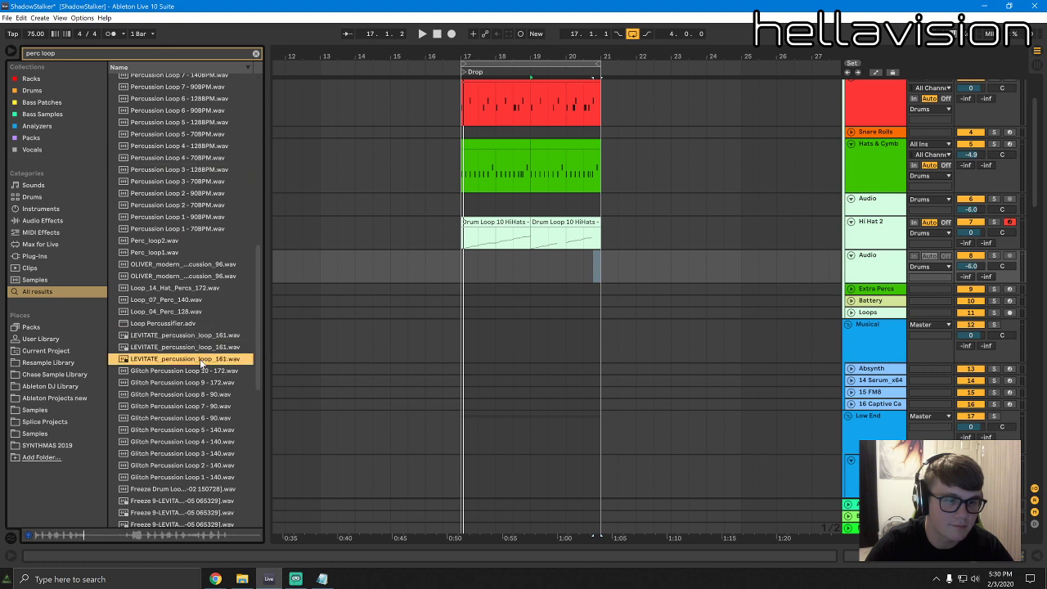
Preview Glitch Percussion Loop 1, 3 and 5 - 140.wav in the search results
{"action": "left_click", "coordinate": [173, 477]}
{"action": "scroll", "coordinate": [188, 458], "scroll_direction": "down", "scroll_amount": 1}
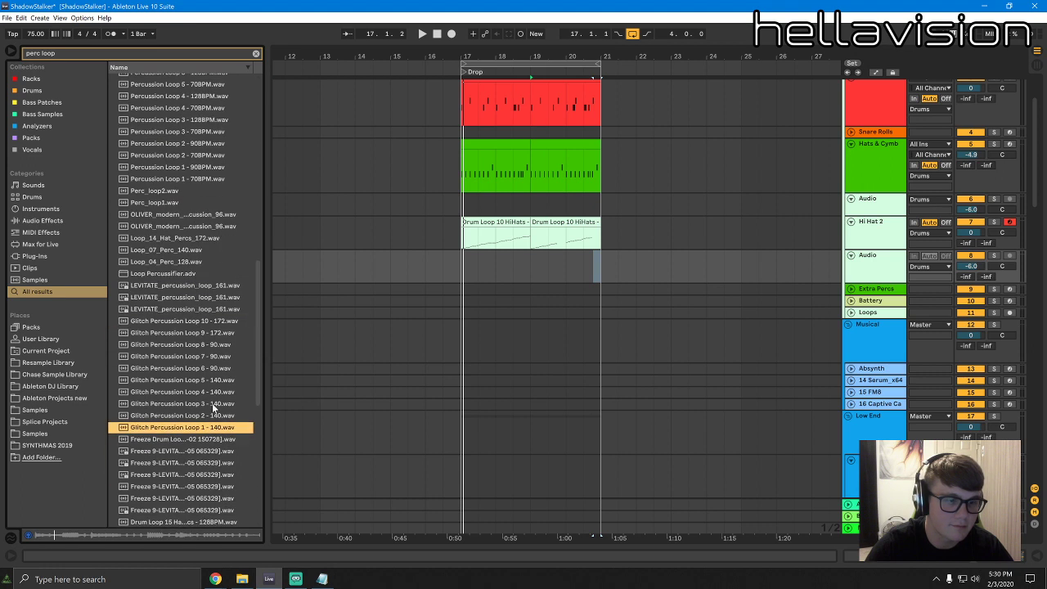
{"action": "left_click", "coordinate": [210, 404]}
{"action": "scroll", "coordinate": [254, 384], "scroll_direction": "down", "scroll_amount": 2}
{"action": "left_click", "coordinate": [203, 303]}
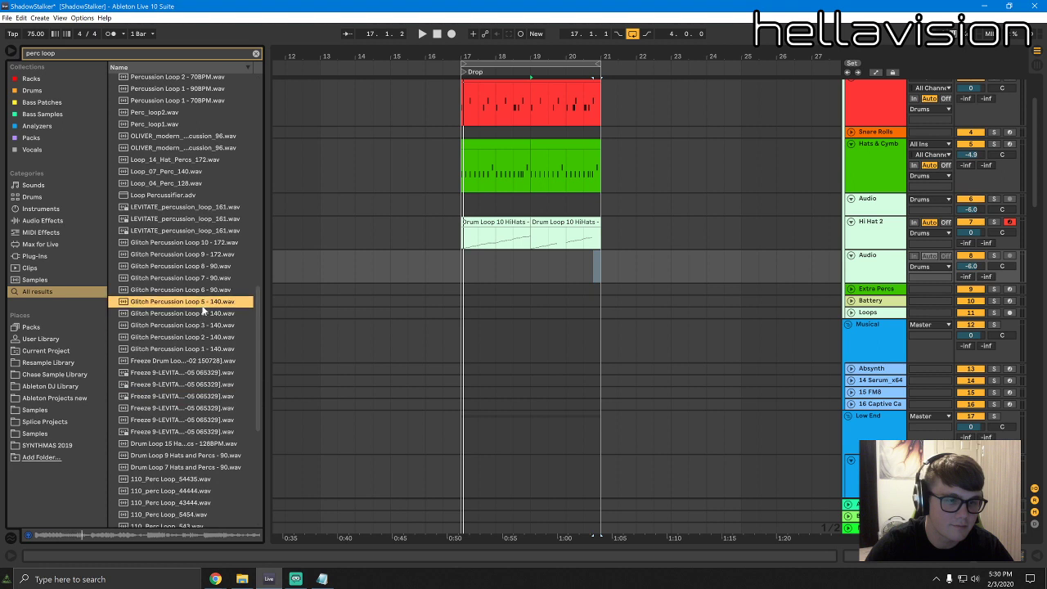
Preview the Drum Loop hats and percs samples and 110_Perc Loop_543.wav, ending with Drum Loop 7 Hats and Percs - 90.wav
{"action": "scroll", "coordinate": [204, 327], "scroll_direction": "down", "scroll_amount": 2}
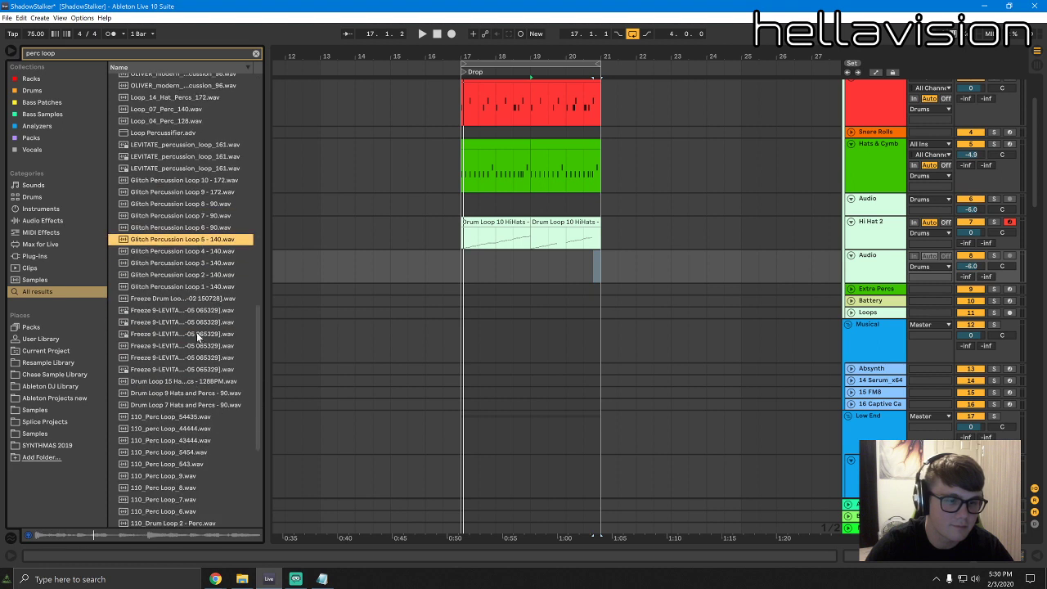
{"action": "left_click", "coordinate": [186, 334]}
{"action": "left_click", "coordinate": [189, 381]}
{"action": "left_click", "coordinate": [190, 394]}
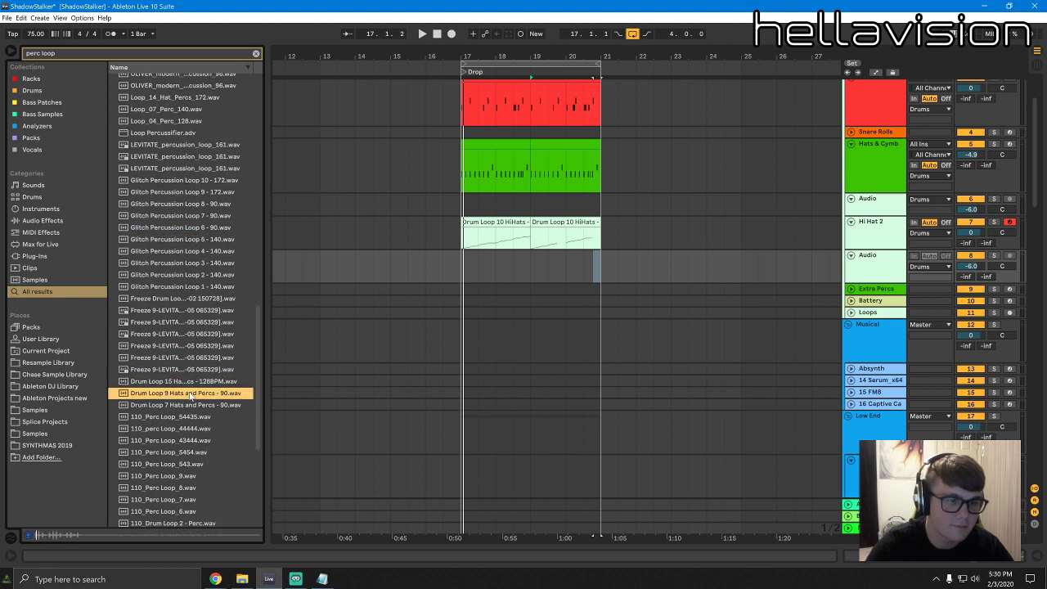
{"action": "scroll", "coordinate": [253, 390], "scroll_direction": "down", "scroll_amount": 2}
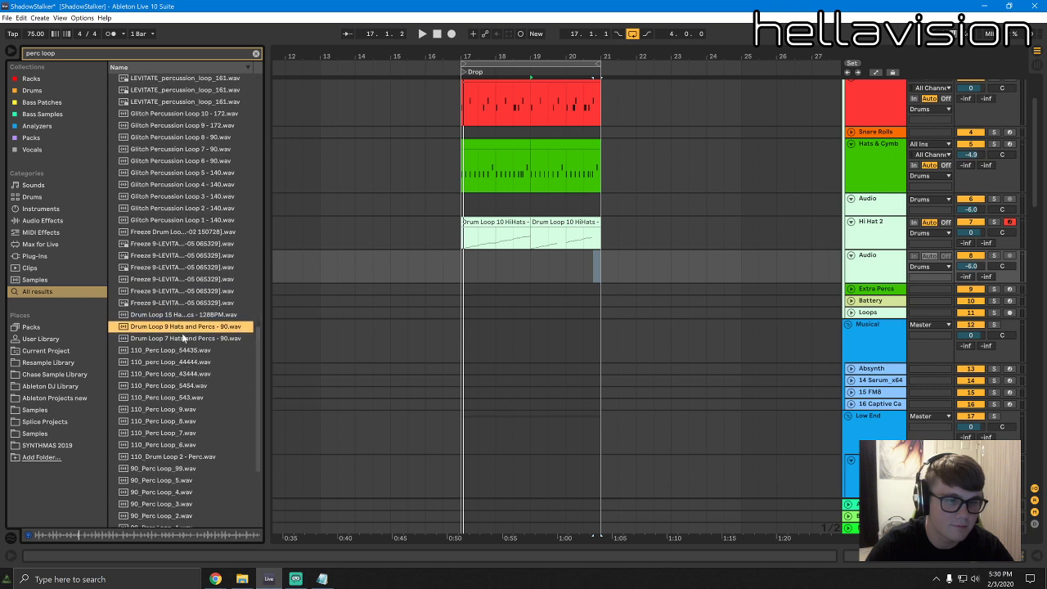
{"action": "left_click", "coordinate": [211, 398]}
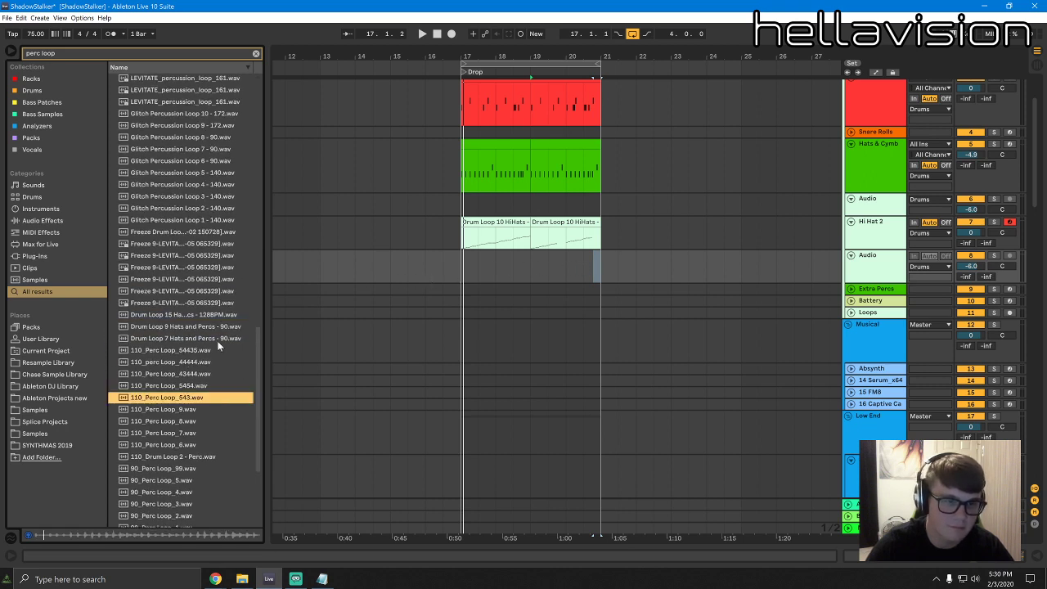
{"action": "left_click", "coordinate": [208, 327]}
{"action": "left_click", "coordinate": [175, 339]}
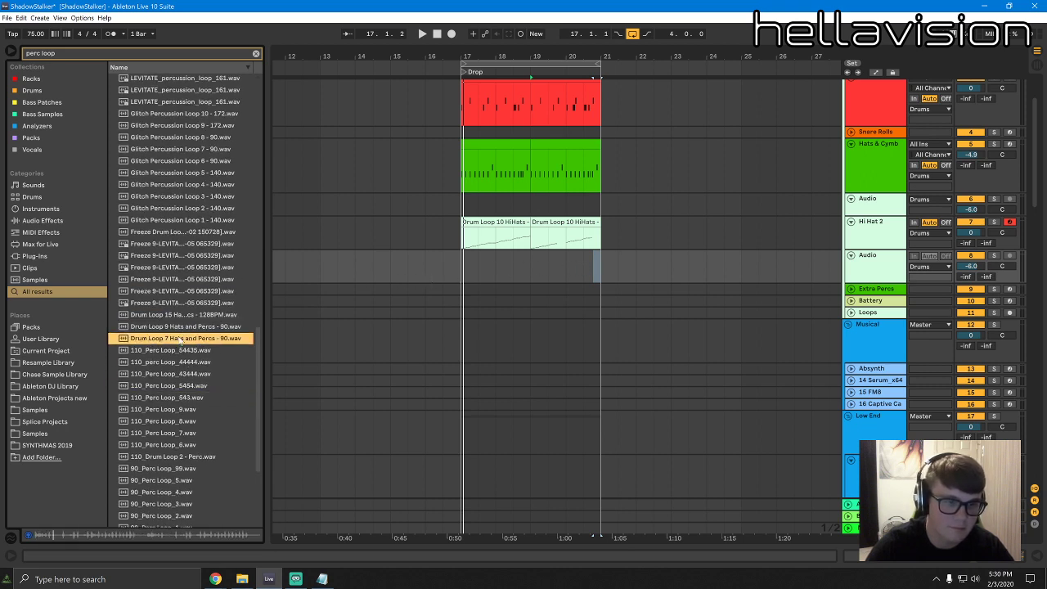
Place Drum Loop 7 Hats and Percs - 90.wav at bar 17 on the new audio track and enable Warp for the clip
{"action": "left_click_drag", "start_coordinate": [179, 340], "coordinate": [467, 260]}
{"action": "double_click", "coordinate": [466, 257]}
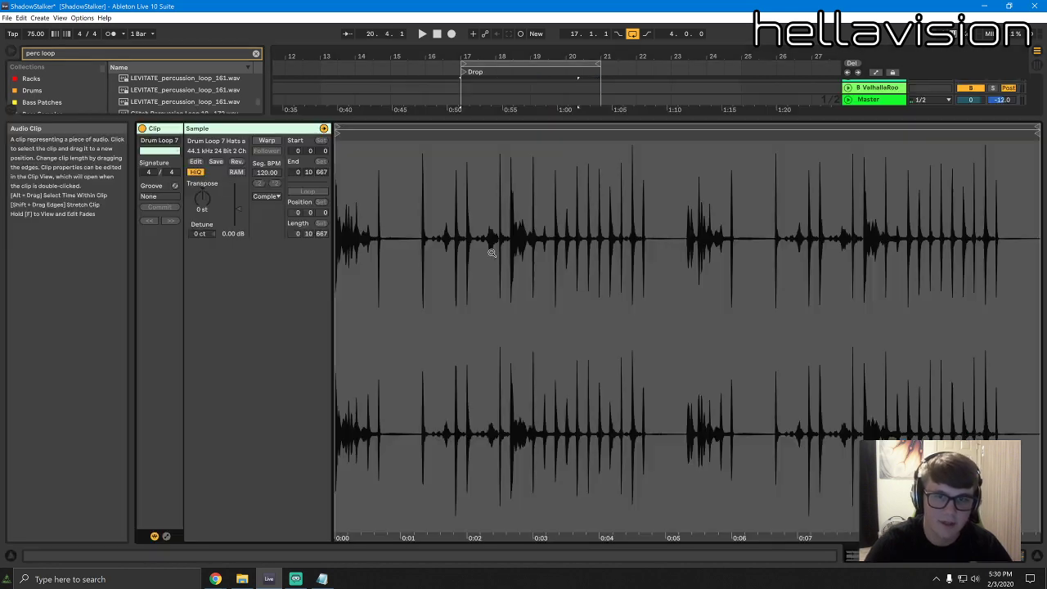
{"action": "left_click", "coordinate": [267, 140]}
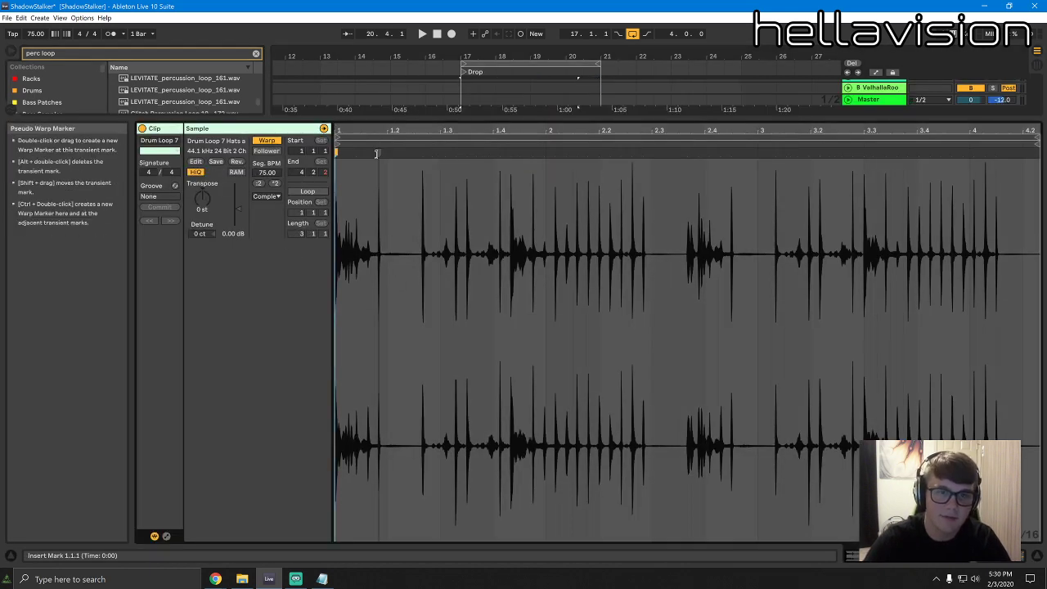
Add warp markers in the loop's first half, aligning transients to 1.2, 1.3, 1.3.3, 1.3.4, 2.1, 2.3 and 2.3.2
{"action": "double_click", "coordinate": [387, 153]}
{"action": "left_click_drag", "start_coordinate": [431, 153], "coordinate": [441, 153]}
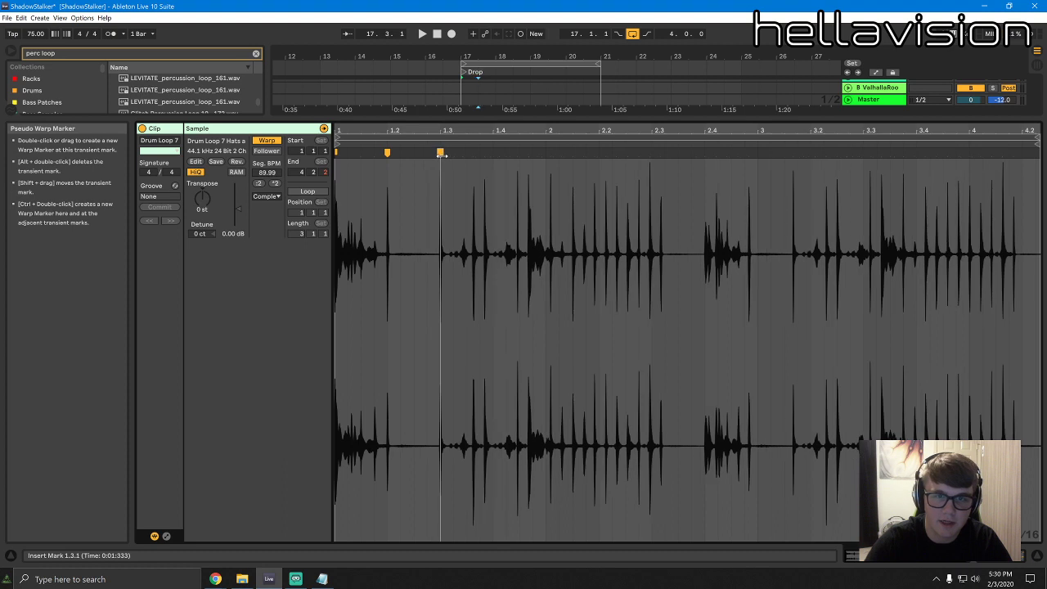
{"action": "left_click_drag", "start_coordinate": [555, 153], "coordinate": [546, 153]}
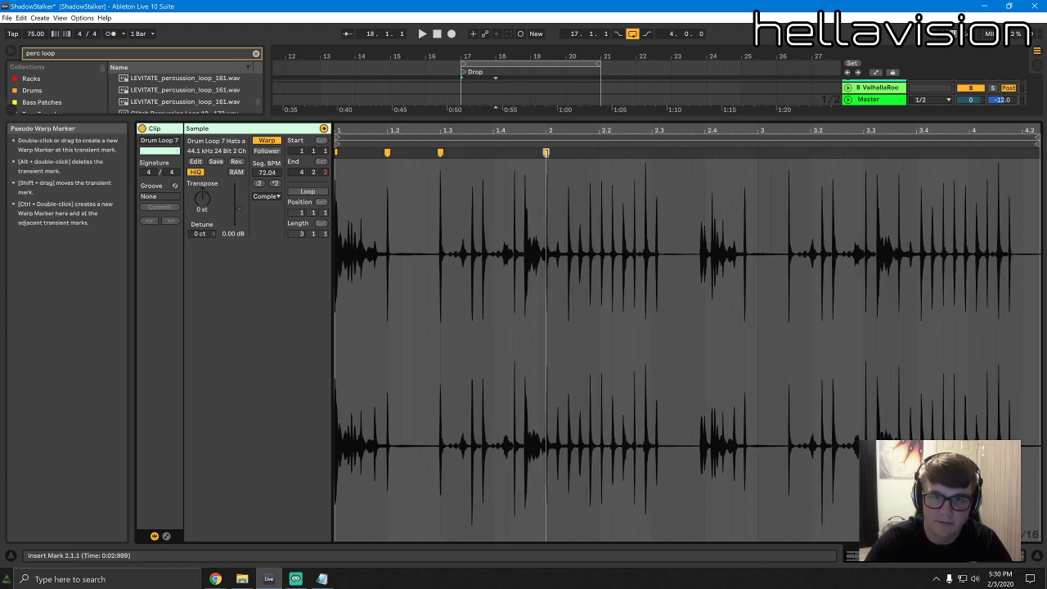
{"action": "left_click_drag", "start_coordinate": [646, 153], "coordinate": [652, 153]}
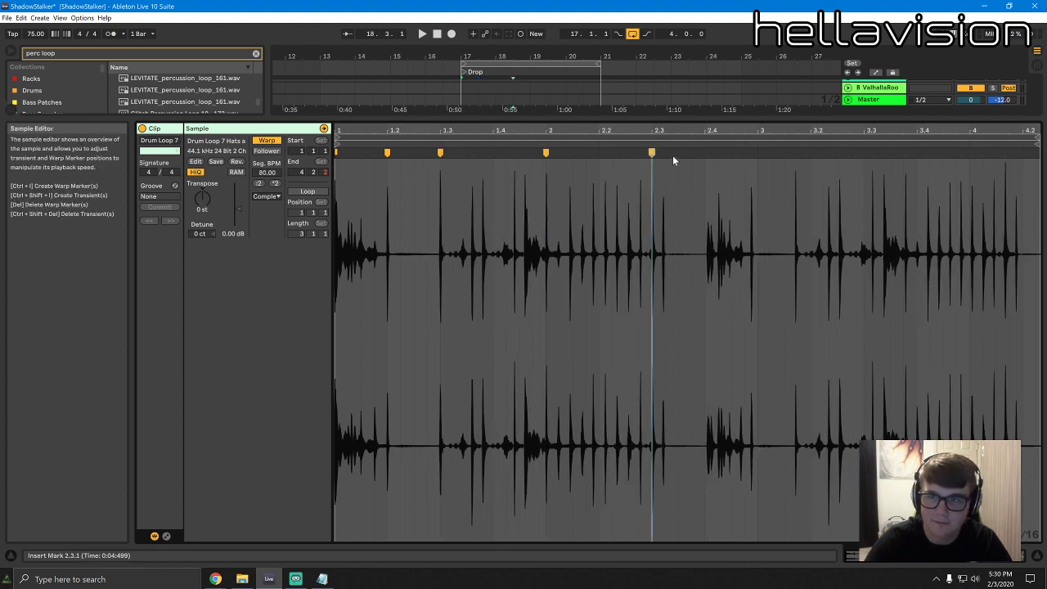
{"action": "double_click", "coordinate": [665, 152]}
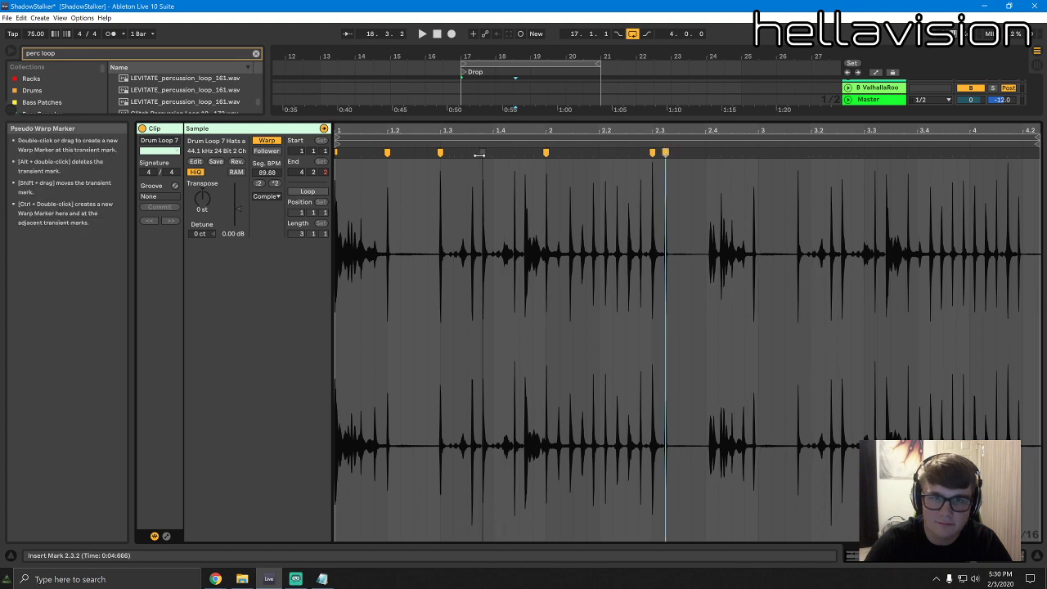
{"action": "double_click", "coordinate": [482, 153]}
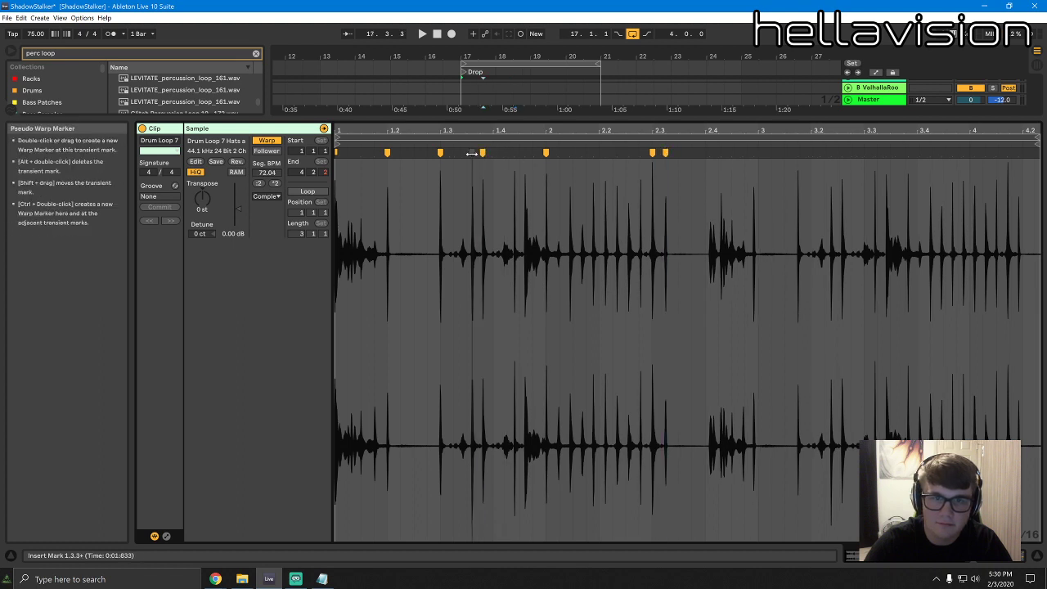
{"action": "left_click_drag", "start_coordinate": [472, 153], "coordinate": [467, 153]}
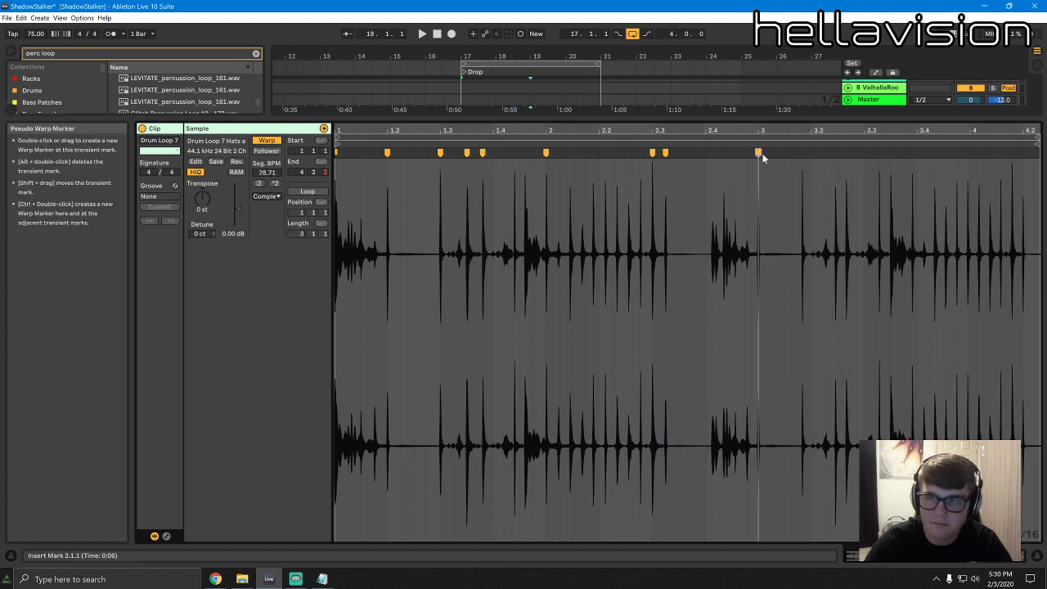
Warp the loop's second half with markers at 3.1, 3.2, 3.3, 3.3.3, 3.3.4, 3.4 and 4.2, and close the clip editor
{"action": "double_click", "coordinate": [757, 153]}
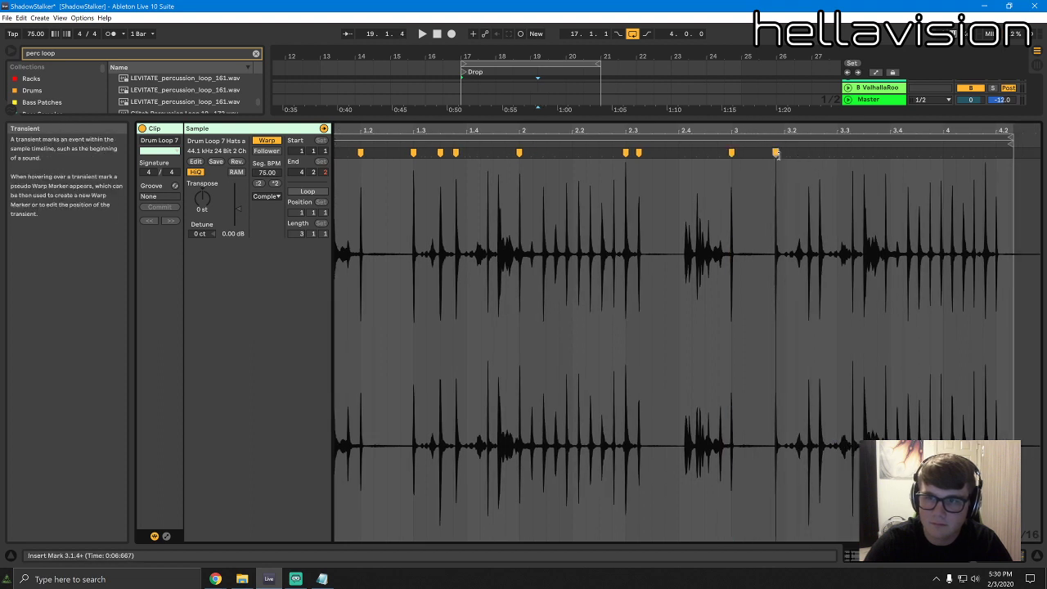
{"action": "double_click", "coordinate": [777, 153]}
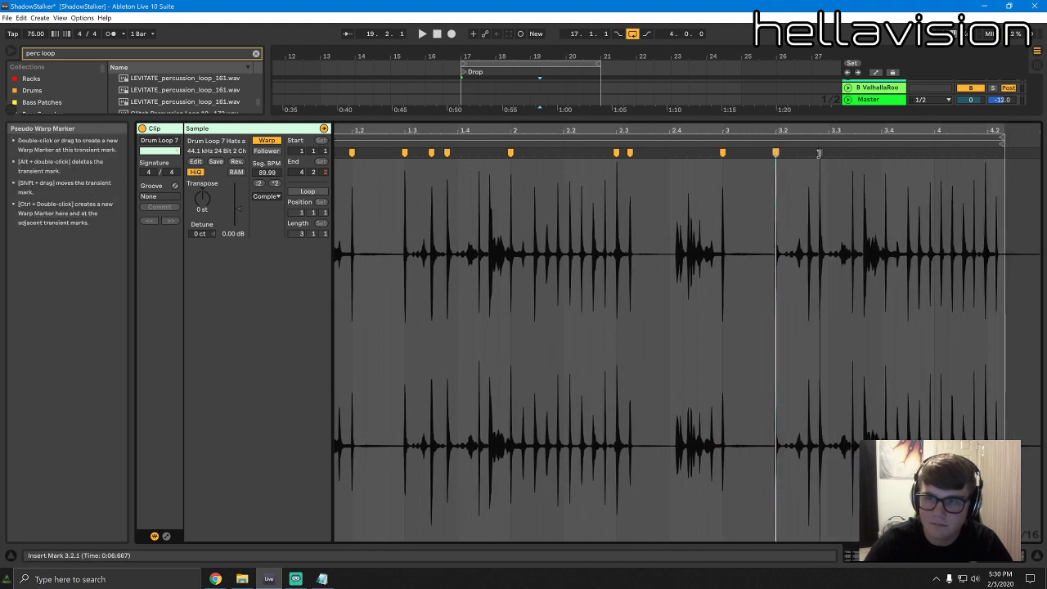
{"action": "double_click", "coordinate": [819, 153]}
{"action": "double_click", "coordinate": [854, 153]}
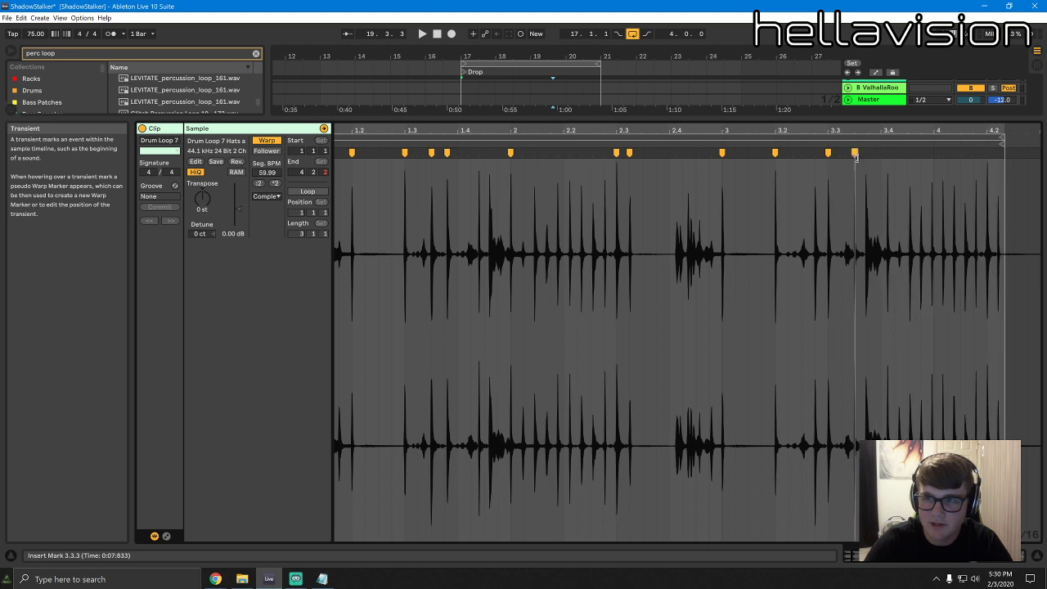
{"action": "left_click", "coordinate": [867, 154]}
{"action": "double_click", "coordinate": [868, 153]}
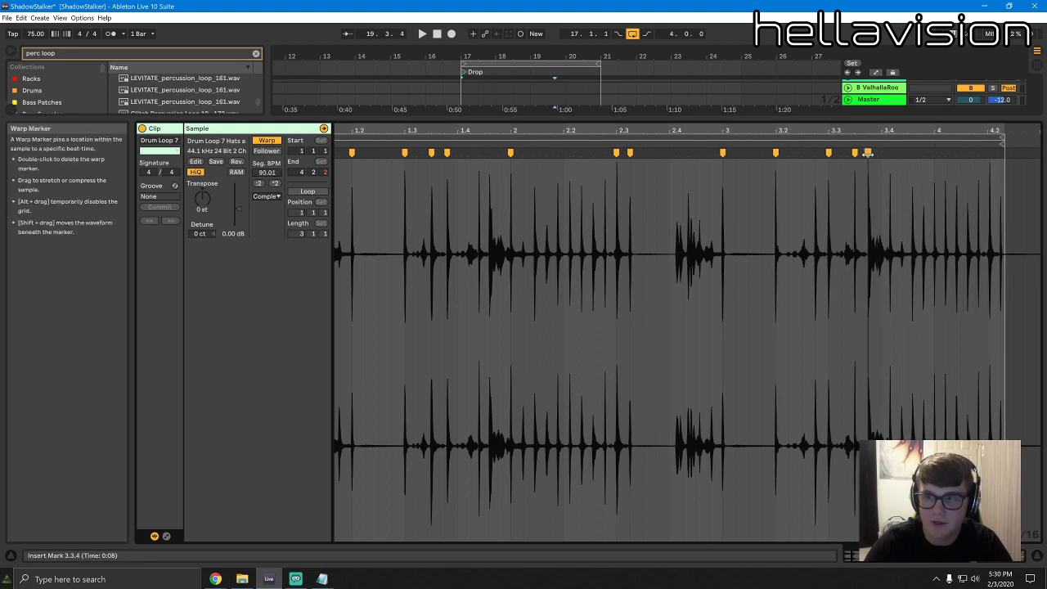
{"action": "double_click", "coordinate": [881, 153]}
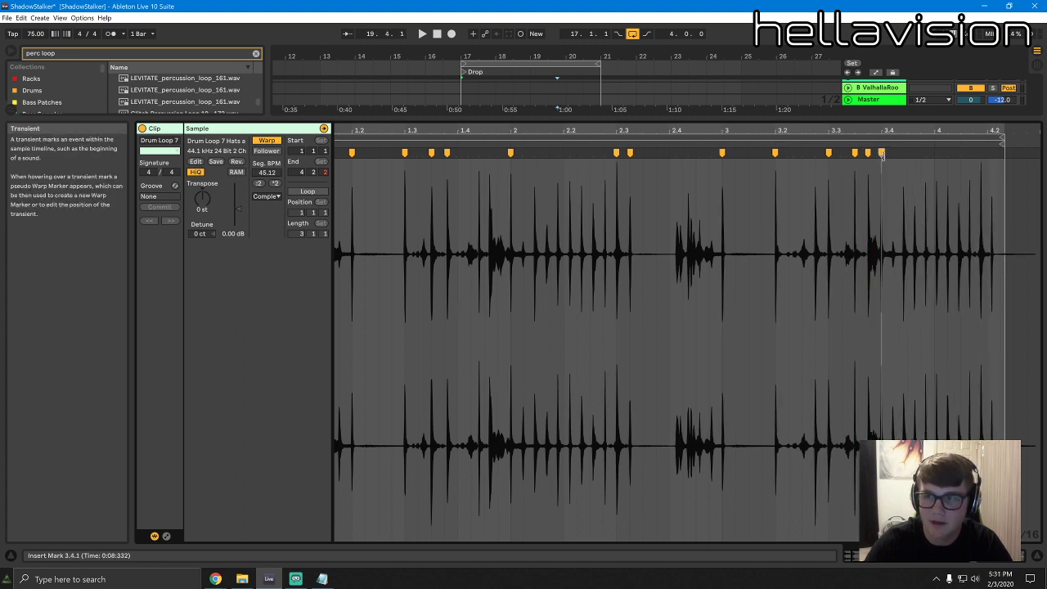
{"action": "double_click", "coordinate": [990, 153]}
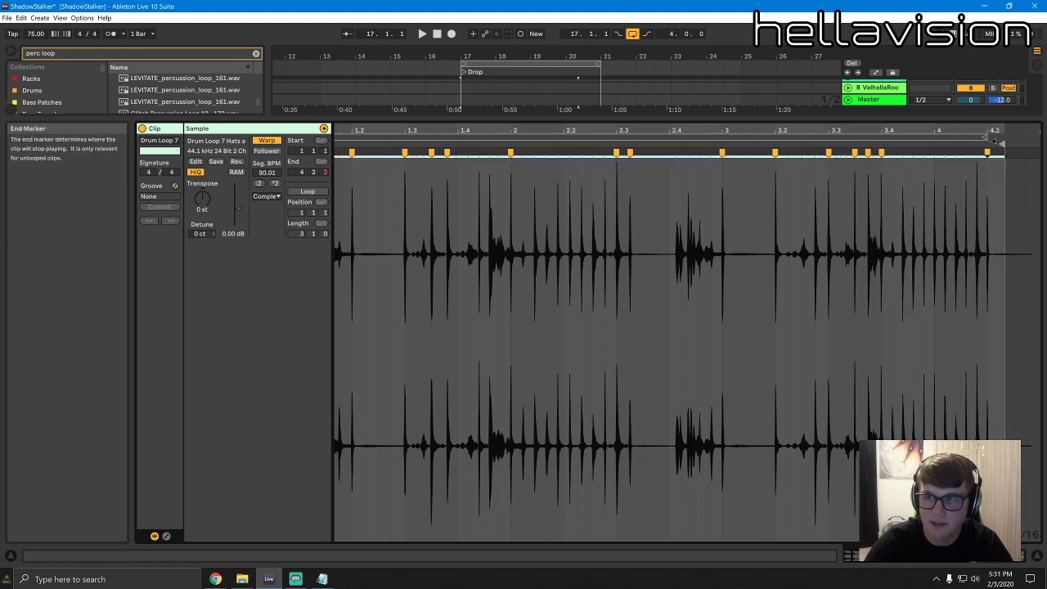
{"action": "double_click", "coordinate": [963, 120]}
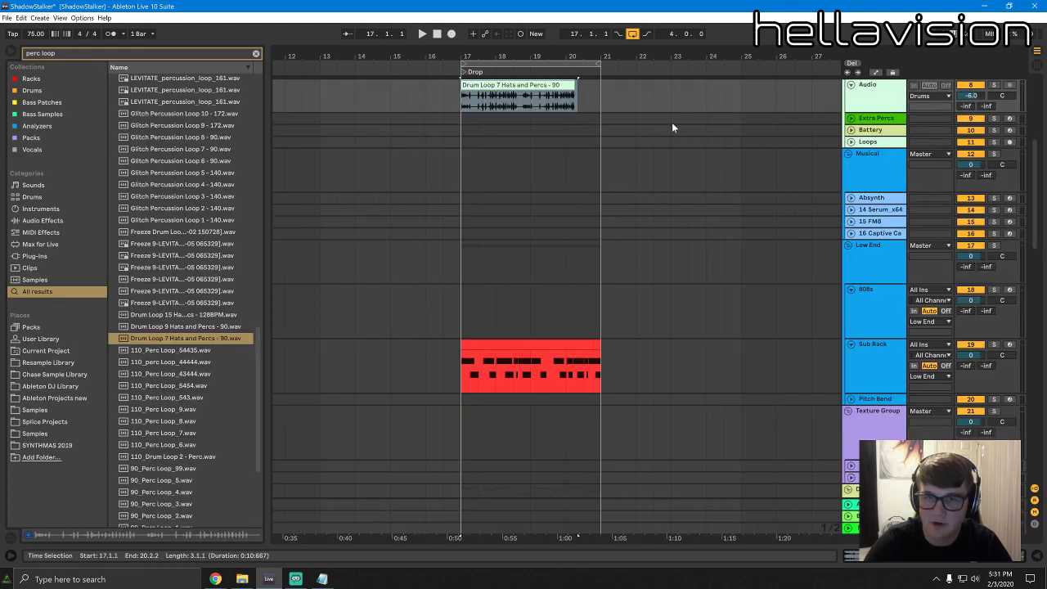
Trim the Drum Loop 7 clip to end at 20.2.1 and slice it to a new MIDI track per transient with the built-in preset
{"action": "scroll", "coordinate": [647, 155], "scroll_direction": "up", "scroll_amount": 2}
{"action": "left_click", "coordinate": [547, 223]}
{"action": "left_click", "coordinate": [533, 193]}
{"action": "left_click", "coordinate": [532, 221]}
{"action": "right_click", "coordinate": [533, 211]}
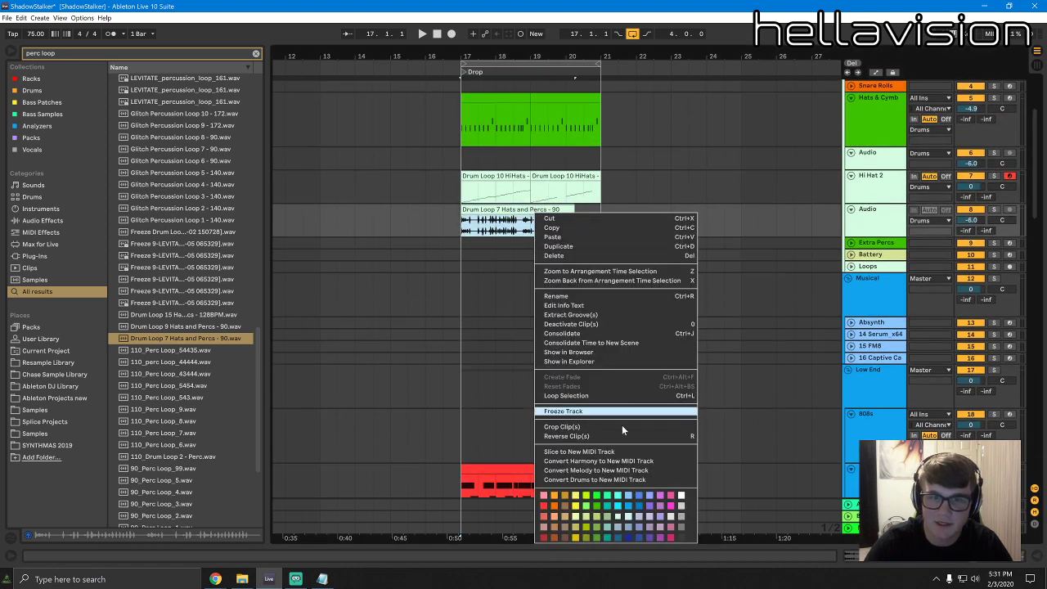
{"action": "left_click", "coordinate": [607, 455]}
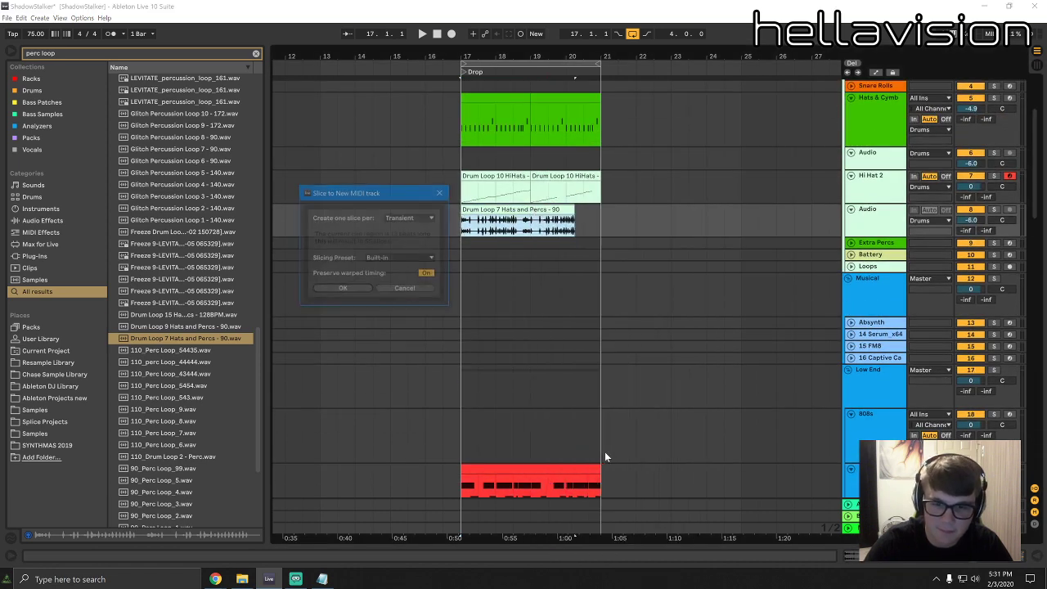
{"action": "left_click", "coordinate": [324, 290]}
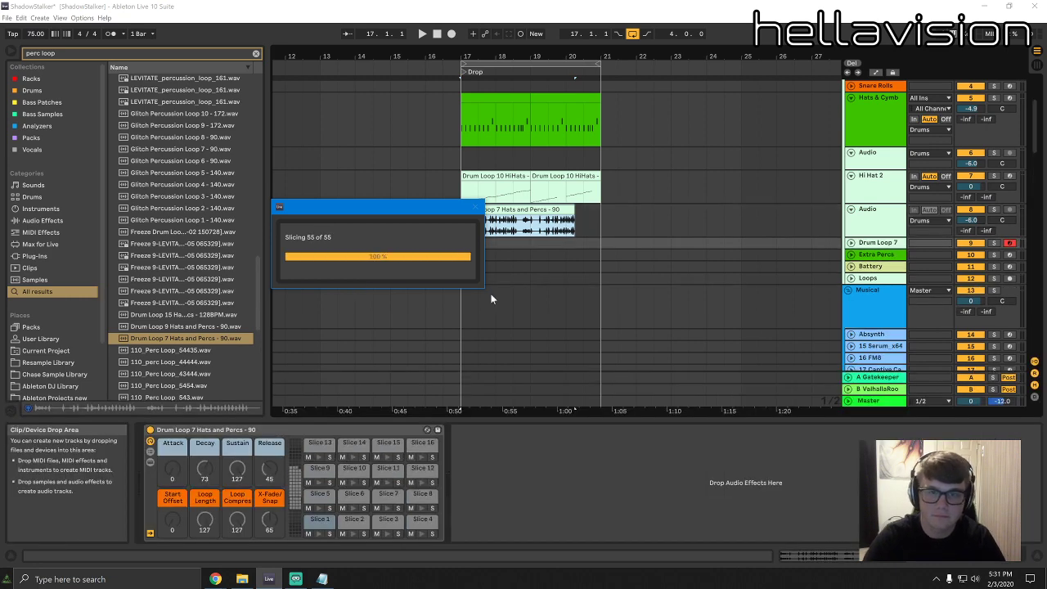
Examine the warp markers of the audio loop and the slice notes of the new MIDI clip
{"action": "double_click", "coordinate": [536, 214]}
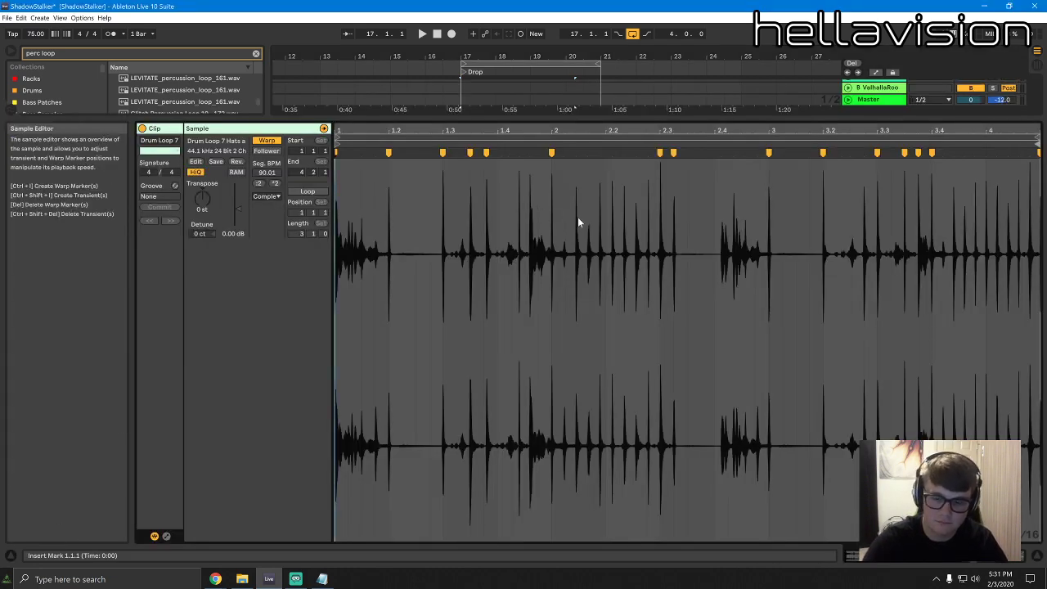
{"action": "left_click", "coordinate": [635, 120]}
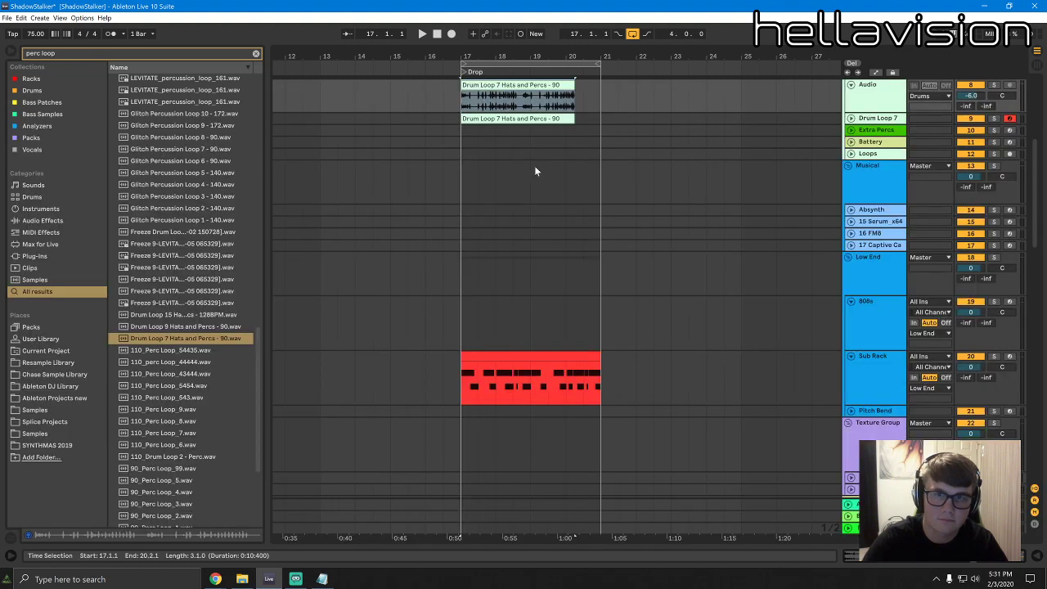
{"action": "left_click", "coordinate": [529, 119]}
{"action": "double_click", "coordinate": [530, 119]}
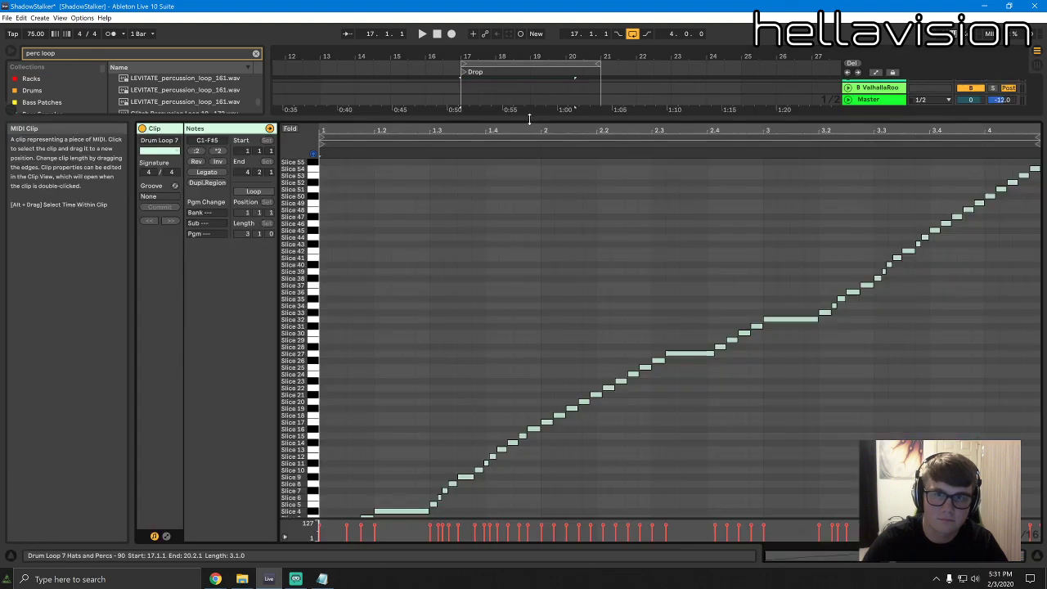
{"action": "left_click", "coordinate": [594, 119]}
Delete the audio track holding the original Drum Loop 7 Hats and Percs clip
{"action": "scroll", "coordinate": [583, 158], "scroll_direction": "up", "scroll_amount": 3}
{"action": "left_click", "coordinate": [869, 185]}
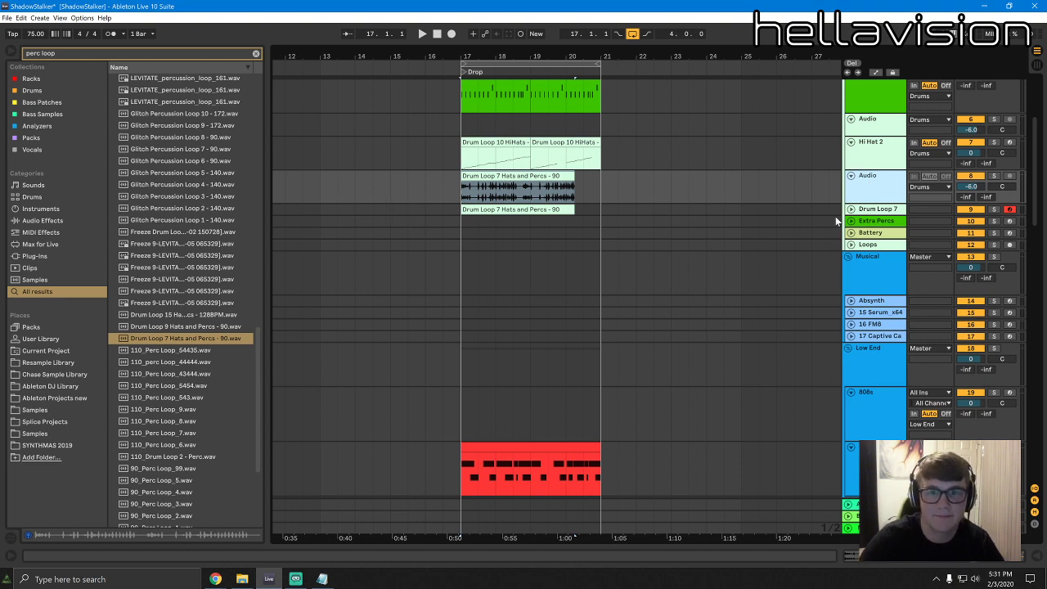
{"action": "key", "text": "Delete"}
Unfold the sliced Drum Loop 7 track, rename it "Perc loop" and set its volume to -4.7 dB
{"action": "left_click", "coordinate": [851, 176]}
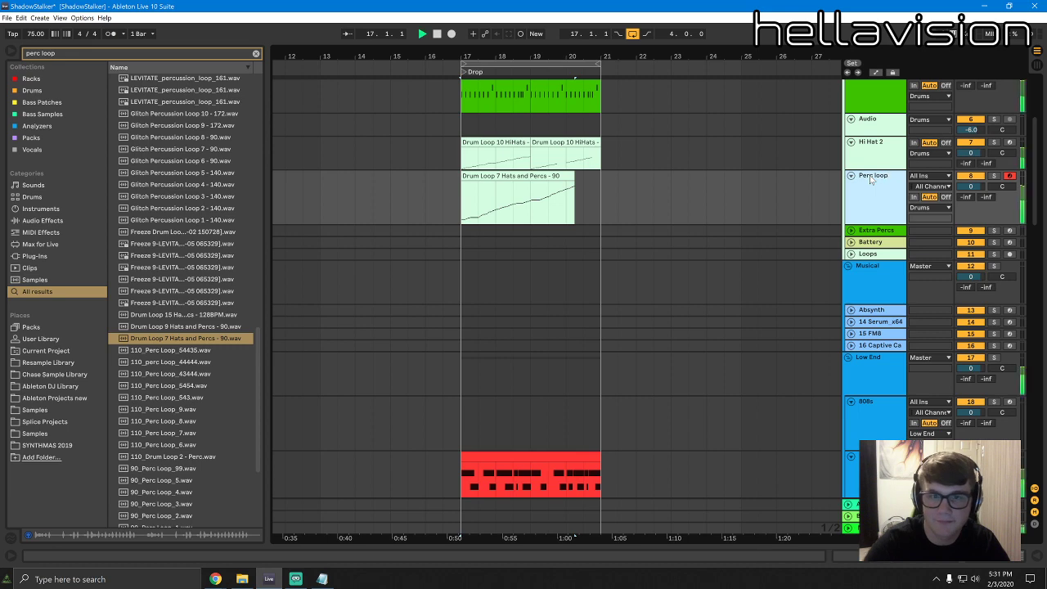
{"action": "left_click_drag", "start_coordinate": [971, 187], "coordinate": [971, 201]}
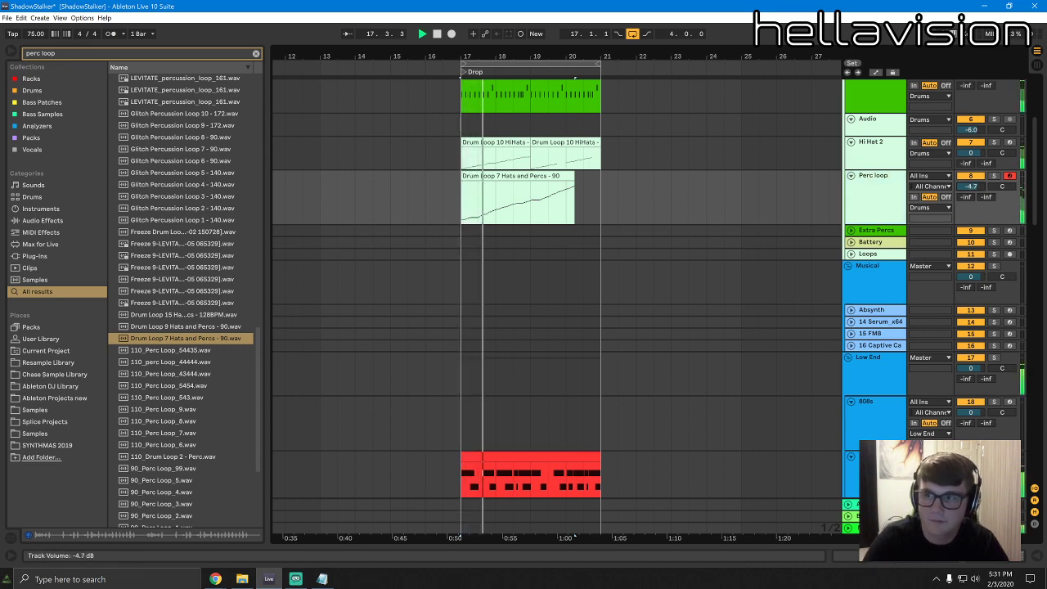
Deactivate the notes from Slice 12 to Slice 16 in the first bar of the Perc loop MIDI clip
{"action": "double_click", "coordinate": [522, 196]}
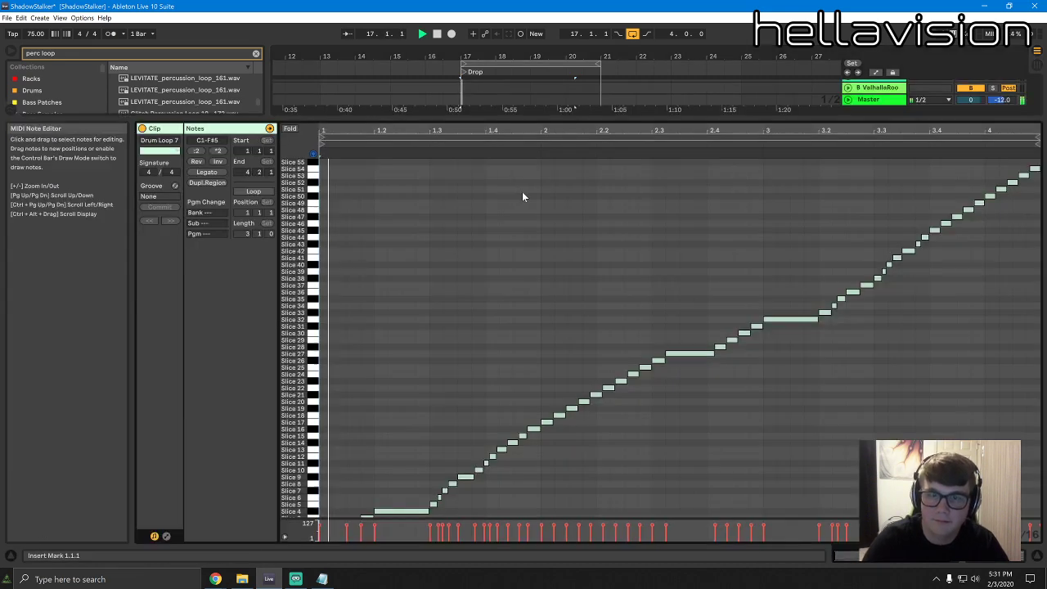
{"action": "left_click_drag", "start_coordinate": [602, 350], "coordinate": [645, 412]}
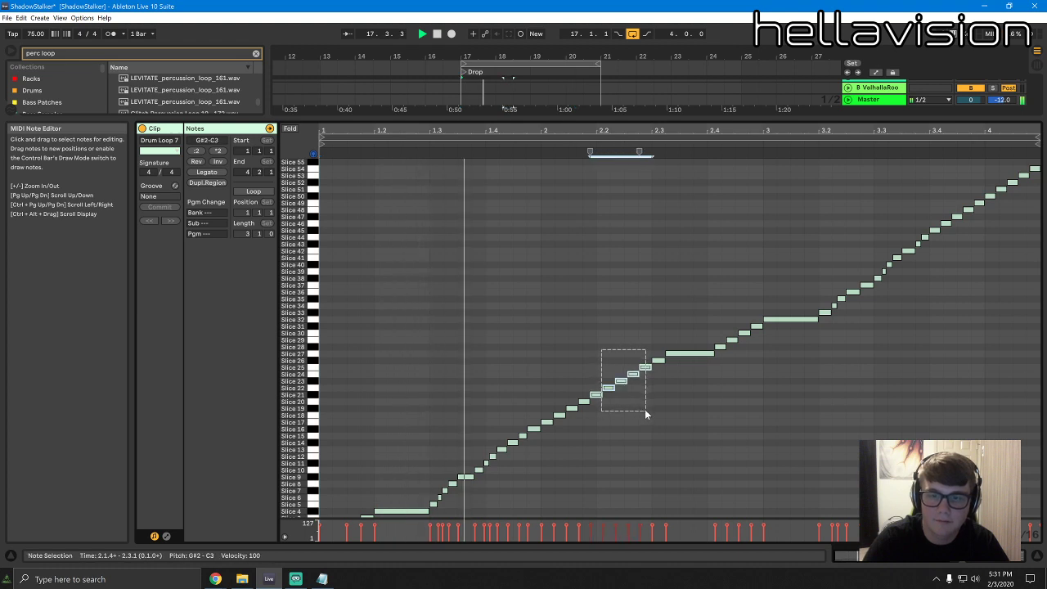
{"action": "left_click_drag", "start_coordinate": [537, 406], "coordinate": [484, 479]}
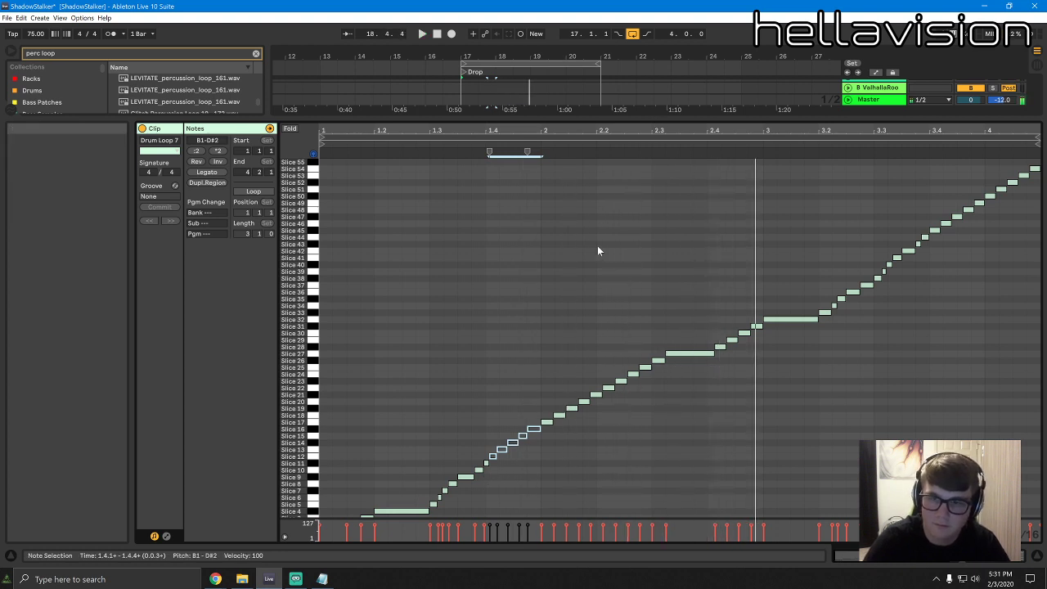
Delete every note from Slice 16 upward in the Perc loop clip, keeping only the first bar's pattern
{"action": "left_click_drag", "start_coordinate": [535, 208], "coordinate": [1041, 446]}
{"action": "key", "text": "Delete"}
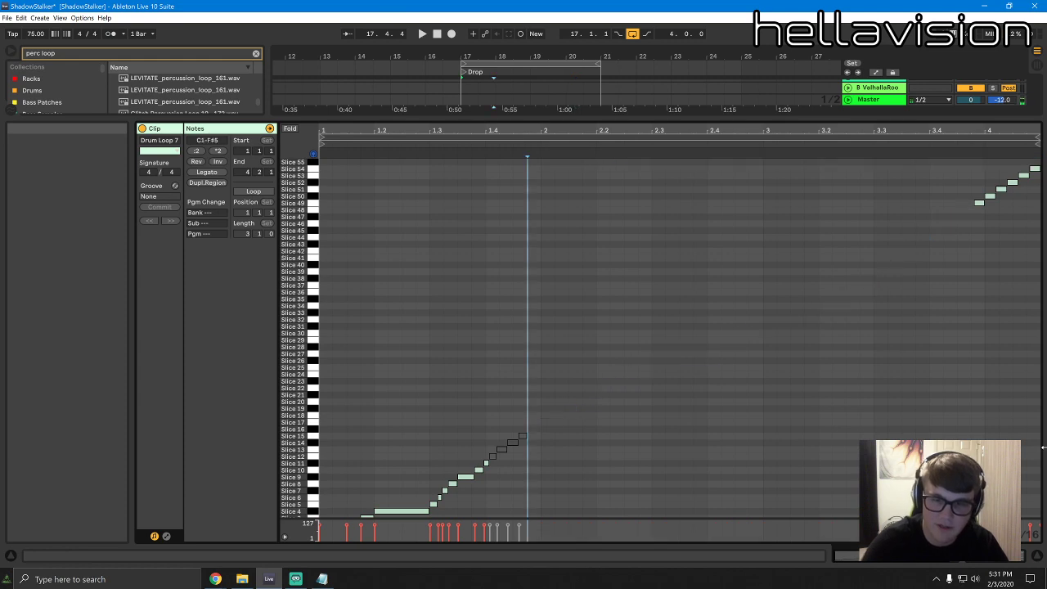
{"action": "left_click_drag", "start_coordinate": [972, 176], "coordinate": [1045, 176]}
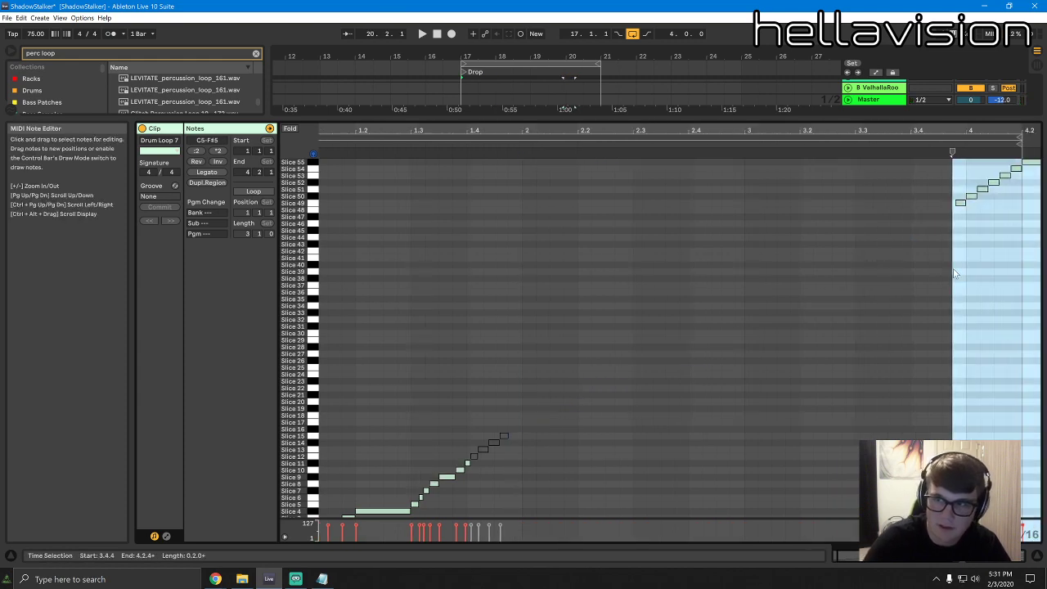
{"action": "left_click_drag", "start_coordinate": [964, 163], "coordinate": [1040, 218]}
{"action": "key", "text": "Delete"}
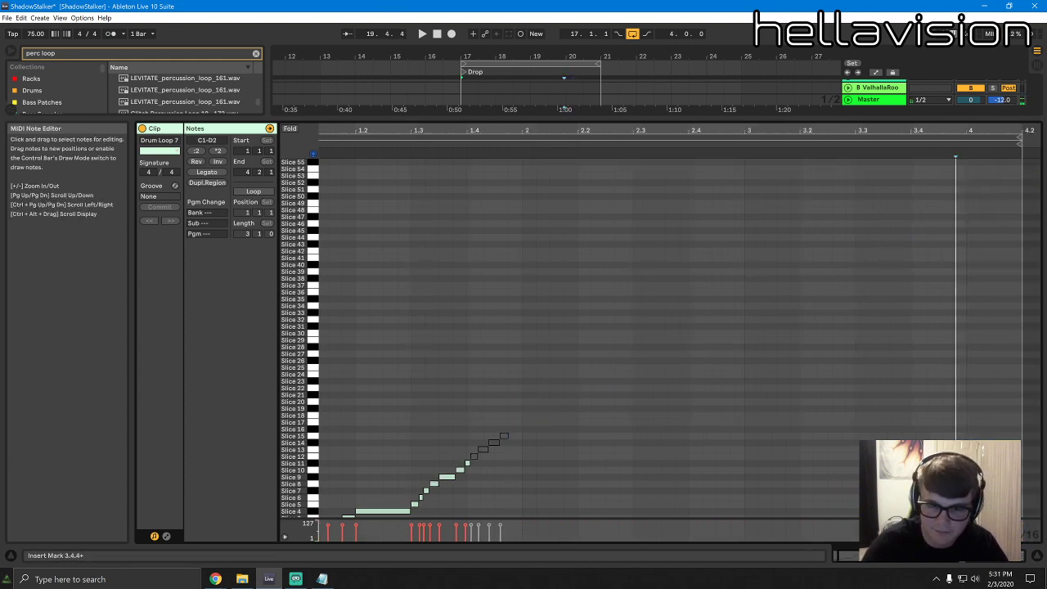
Duplicate the first bar's Slice 1 to Slice 15 notes into bars 2 and 3 of the clip
{"action": "scroll", "coordinate": [576, 331], "scroll_direction": "down", "scroll_amount": 1}
{"action": "left_click_drag", "start_coordinate": [521, 416], "coordinate": [323, 517]}
{"action": "key", "text": "ctrl+d"}
{"action": "key", "text": "ctrl+d"}
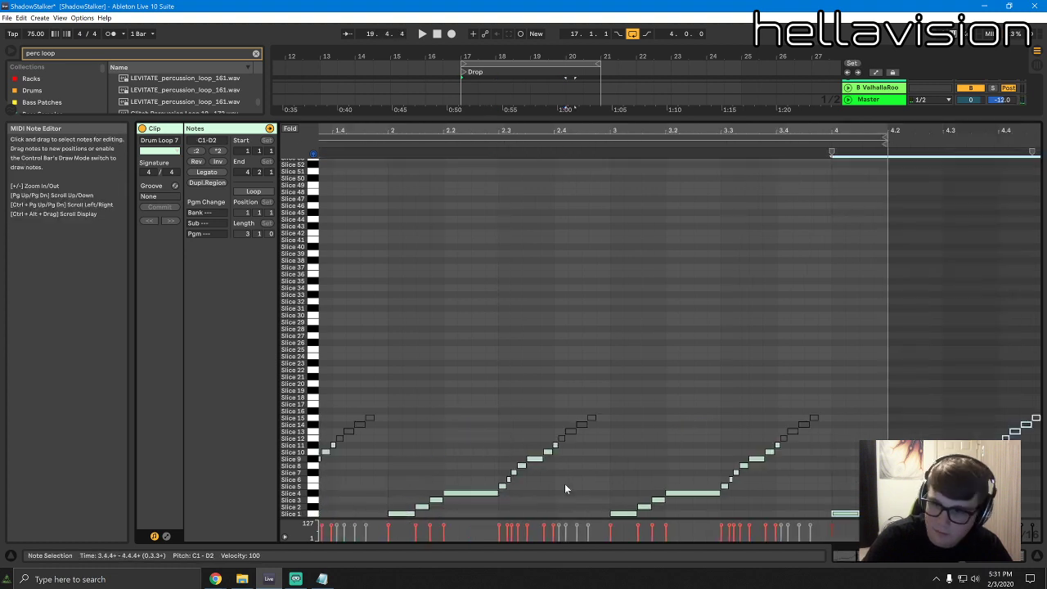
{"action": "left_click_drag", "start_coordinate": [781, 131], "coordinate": [932, 132]}
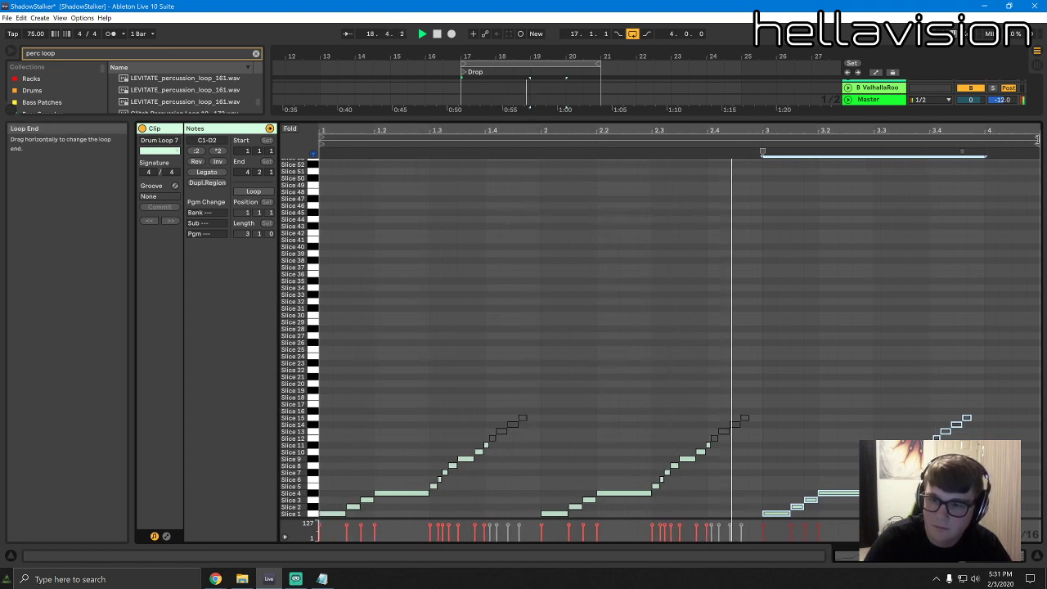
Split the Perc loop clip at bar 19 and place a duplicate of the second part at bar 20, filling the drop up to bar 21
{"action": "left_click", "coordinate": [611, 122]}
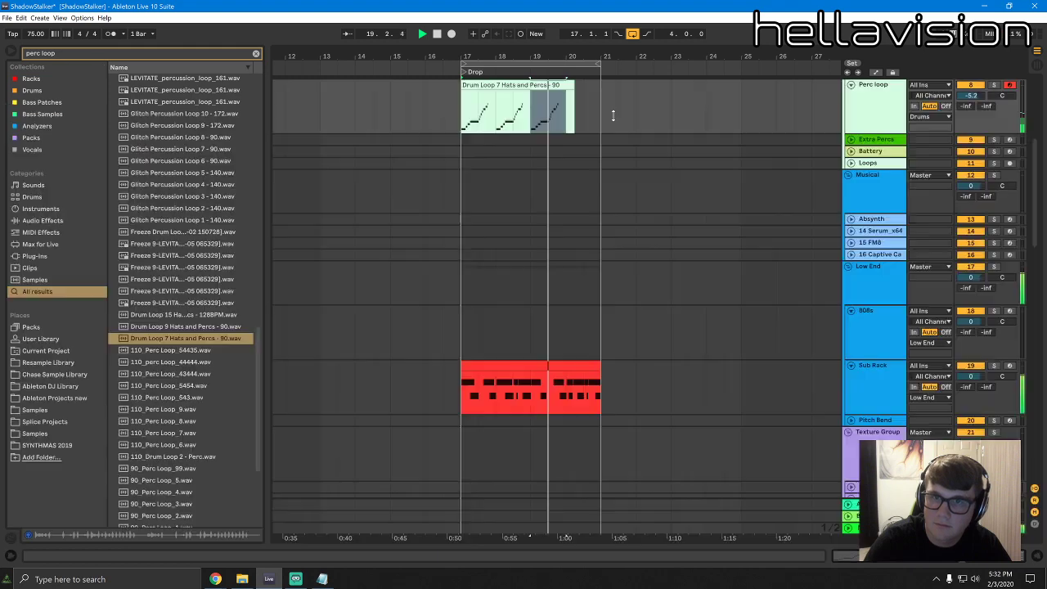
{"action": "left_click", "coordinate": [533, 109]}
{"action": "key", "text": "ctrl+e"}
{"action": "left_click", "coordinate": [540, 86]}
{"action": "key", "text": "ctrl+d"}
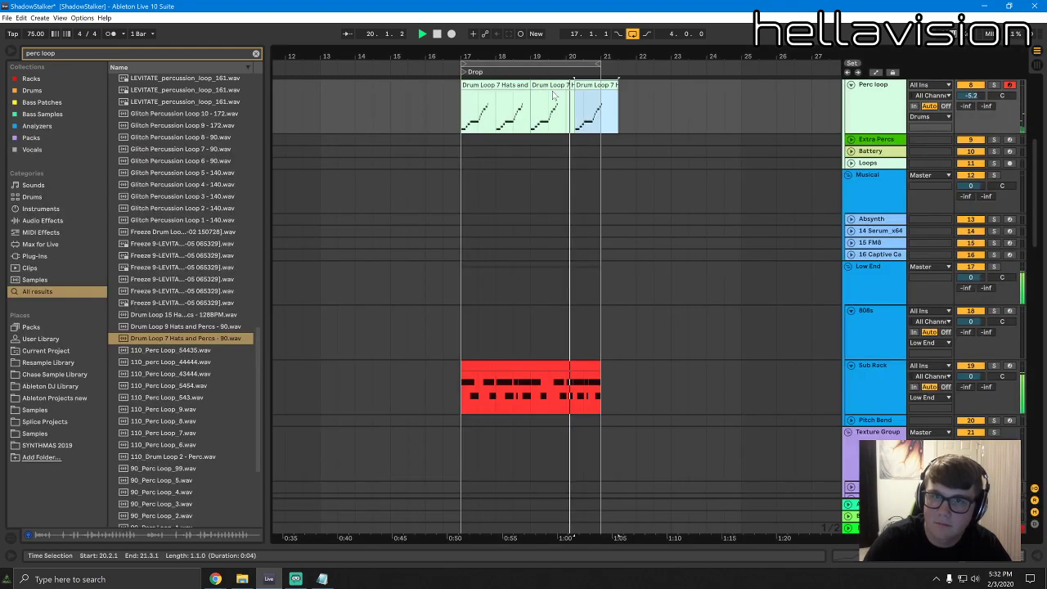
{"action": "left_click_drag", "start_coordinate": [592, 85], "coordinate": [599, 116]}
{"action": "key", "text": "space"}
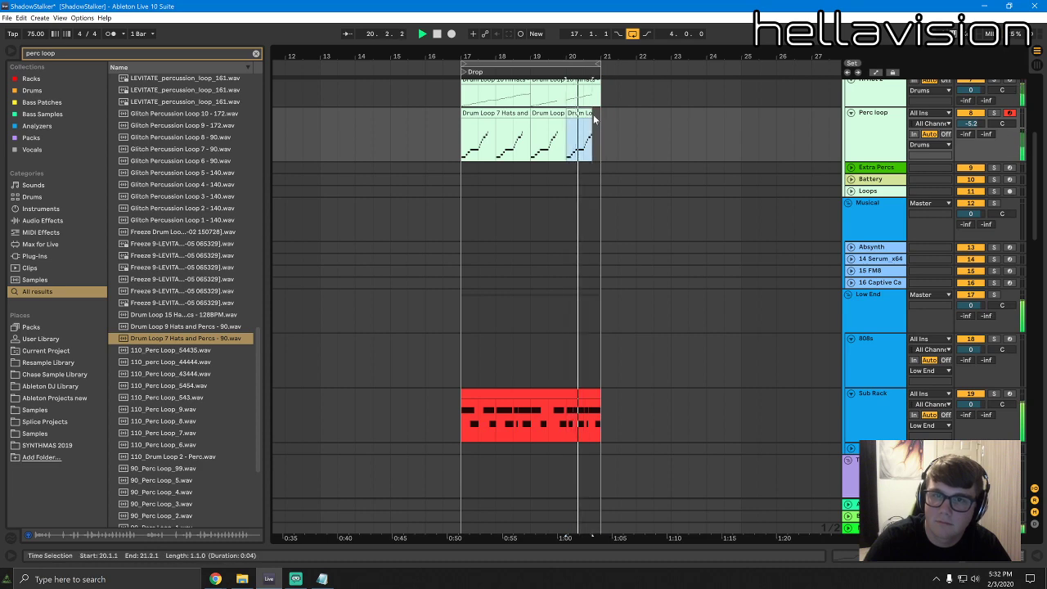
{"action": "scroll", "coordinate": [638, 154], "scroll_direction": "up", "scroll_amount": 5}
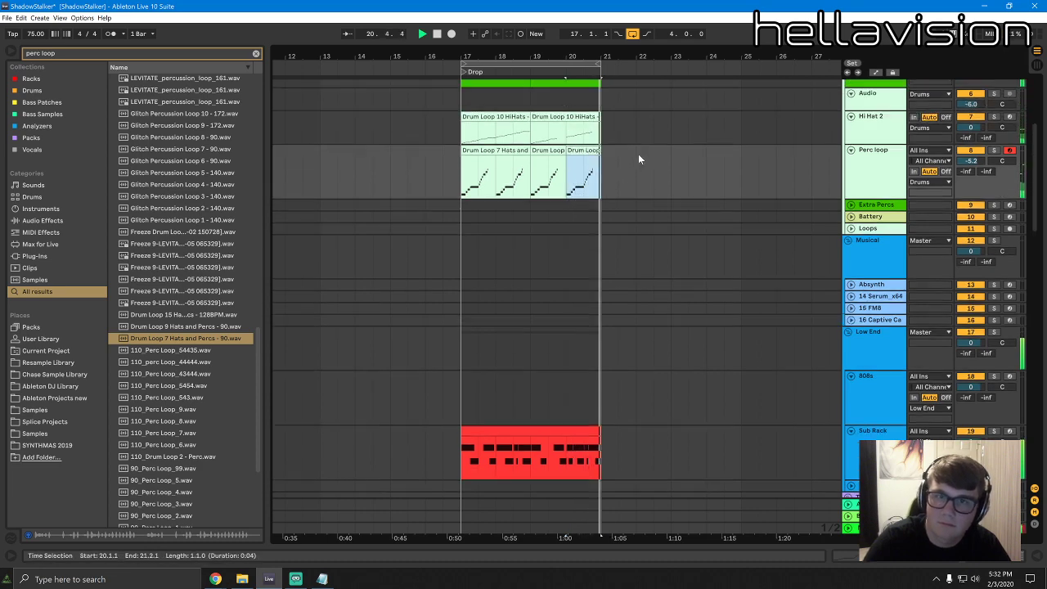
{"action": "scroll", "coordinate": [605, 197], "scroll_direction": "down", "scroll_amount": 3}
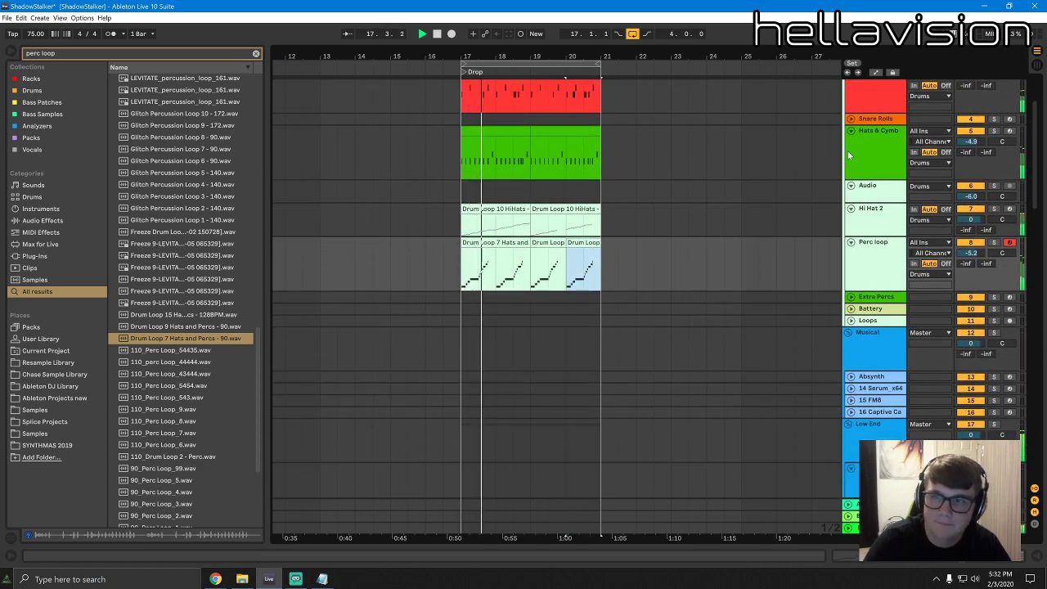
Fold the drum tracks and all Sin Saw F tracks inside the Idea 2 group
{"action": "left_click", "coordinate": [851, 132], "text": "alt"}
{"action": "scroll", "coordinate": [686, 261], "scroll_direction": "down", "scroll_amount": 4}
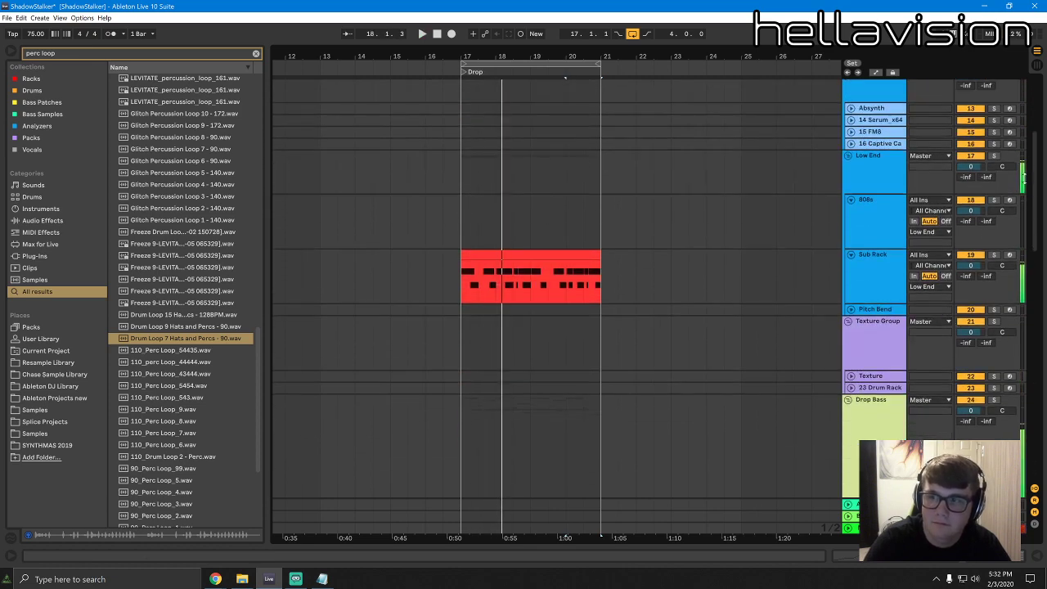
{"action": "scroll", "coordinate": [980, 329], "scroll_direction": "down", "scroll_amount": 10}
{"action": "scroll", "coordinate": [685, 234], "scroll_direction": "up", "scroll_amount": 5}
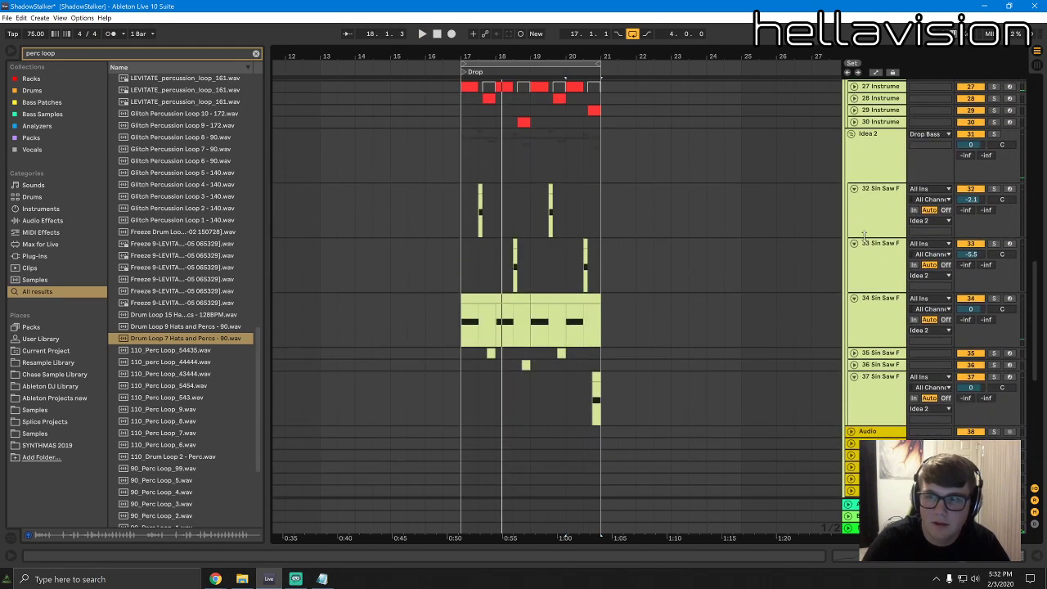
{"action": "left_click", "coordinate": [853, 189], "text": "alt"}
{"action": "left_click", "coordinate": [888, 204]}
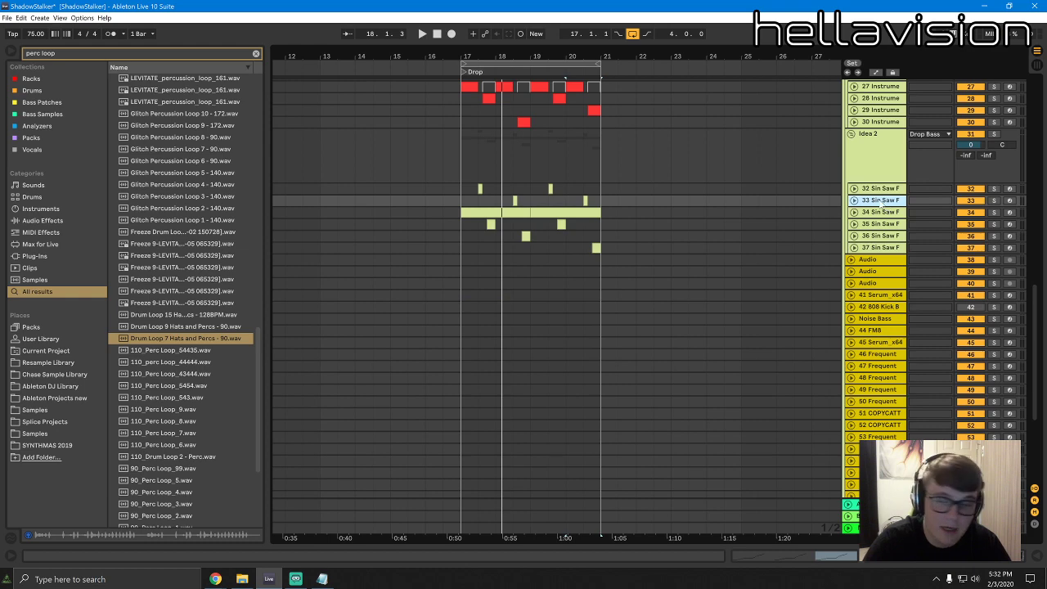
{"action": "left_click", "coordinate": [811, 168]}
{"action": "scroll", "coordinate": [659, 225], "scroll_direction": "up", "scroll_amount": 3}
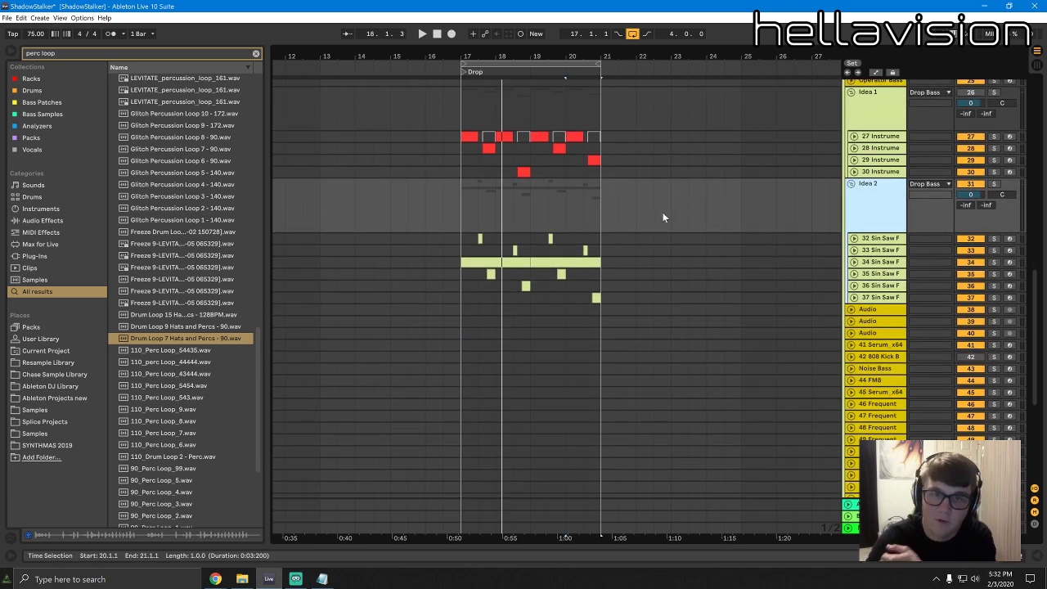
Open track 32 Sin Saw F's devices and set the pitch envelope to 1.7% initial, 12% peak and 276 ms attack during playback
{"action": "left_click", "coordinate": [882, 250]}
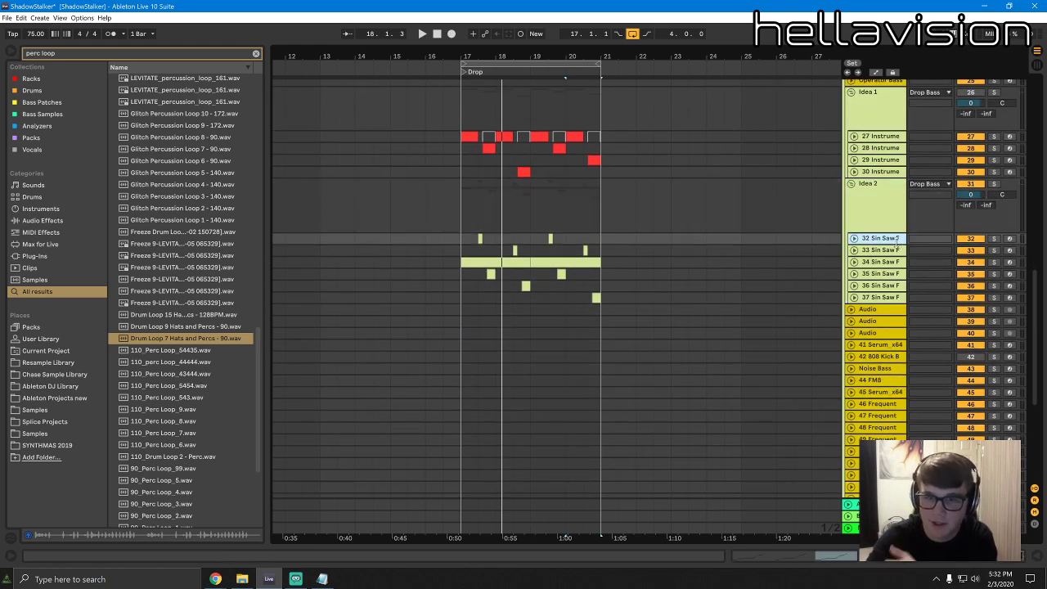
{"action": "left_click", "coordinate": [480, 238]}
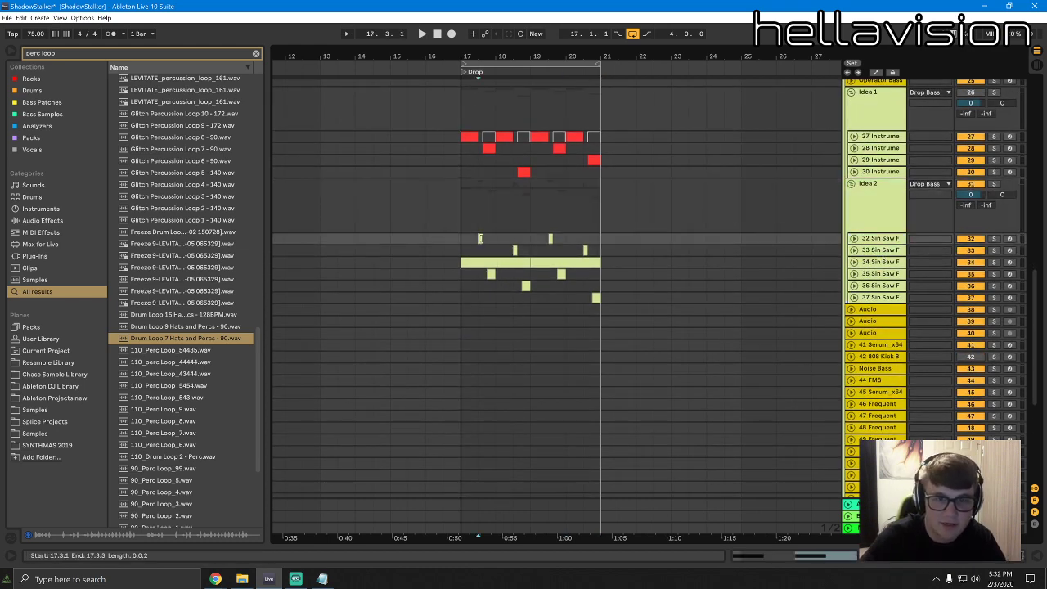
{"action": "double_click", "coordinate": [894, 238]}
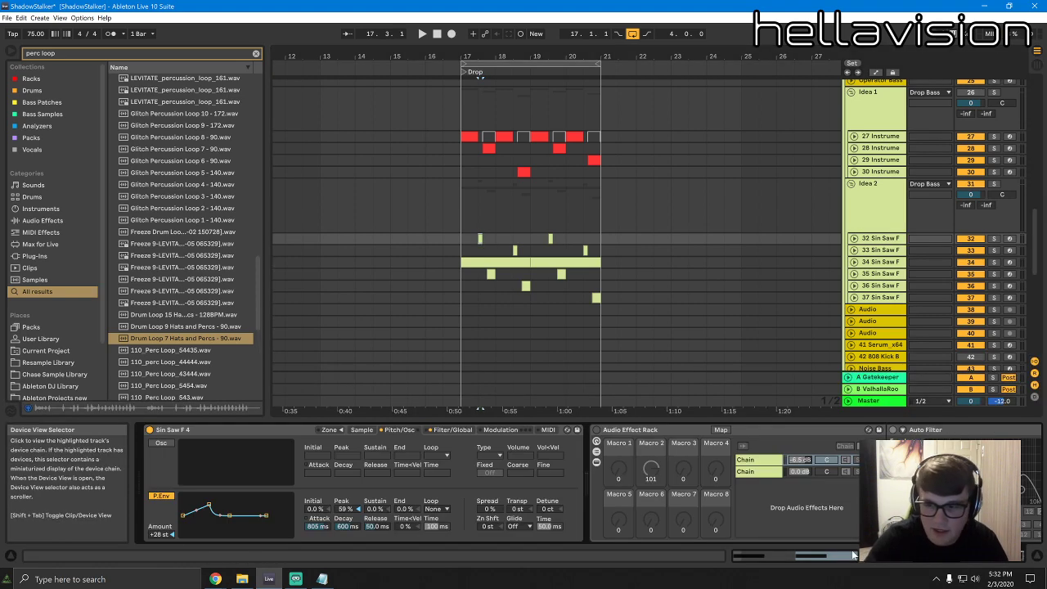
{"action": "key", "text": "space"}
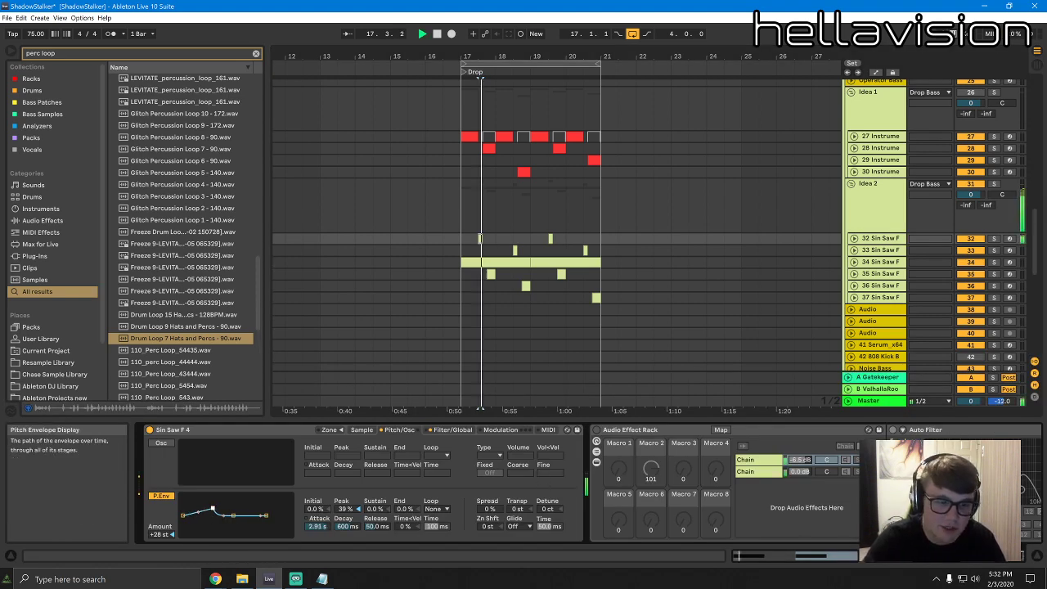
{"action": "mouse_move", "coordinate": [211, 511]}
{"action": "left_mouse_down"}
{"action": "mouse_move", "coordinate": [187, 519]}
{"action": "mouse_move", "coordinate": [206, 513]}
{"action": "left_mouse_up"}
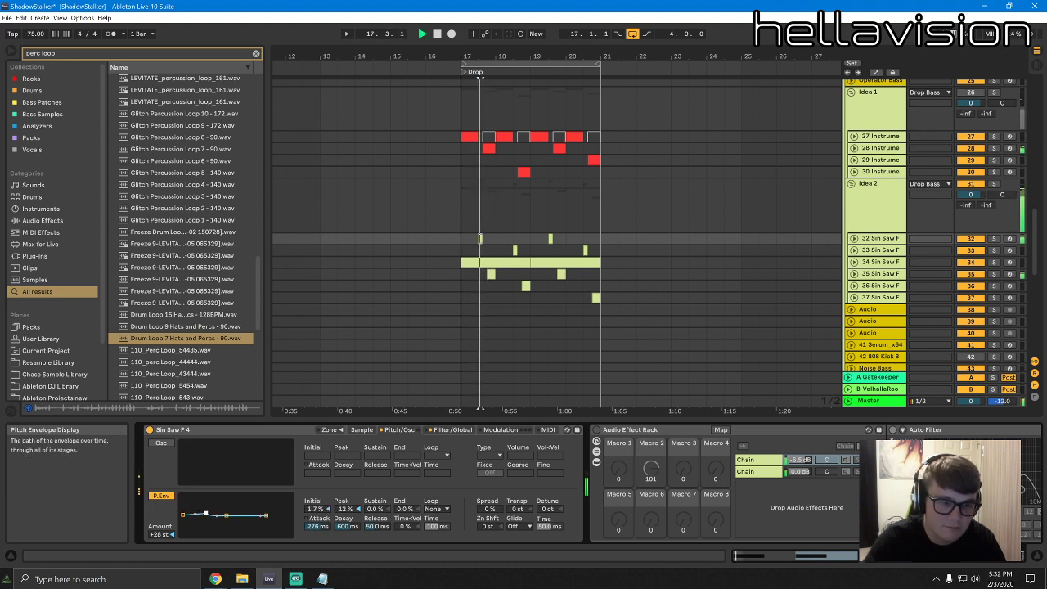
{"action": "key", "text": "space"}
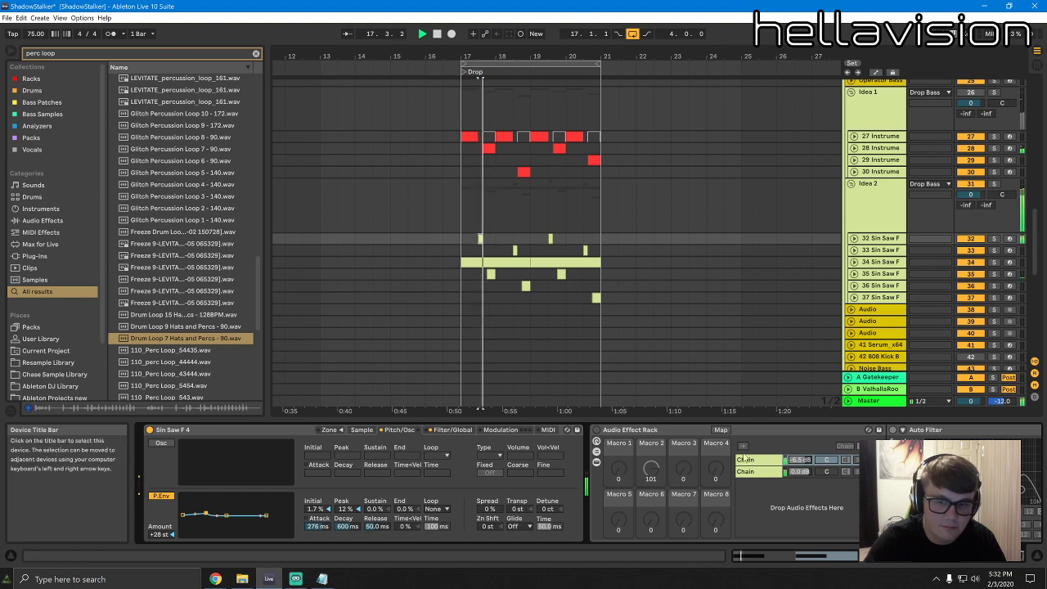
Turn off OTT_x64 on track 32 Sin Saw F and compare the sound with the Saturator bypassed and active
{"action": "left_click", "coordinate": [963, 563]}
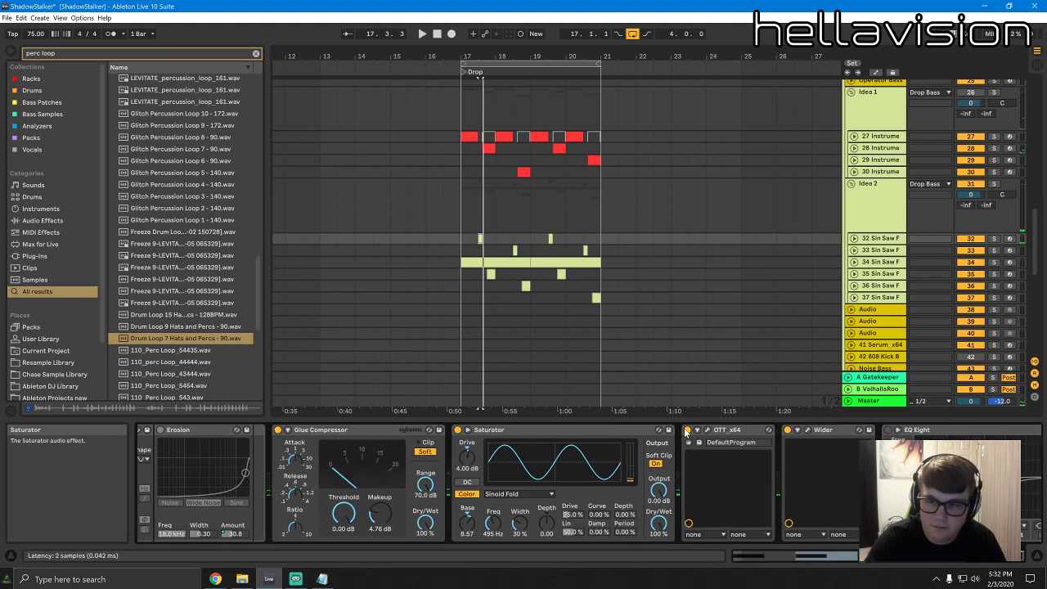
{"action": "key", "text": "space"}
{"action": "left_click", "coordinate": [458, 430]}
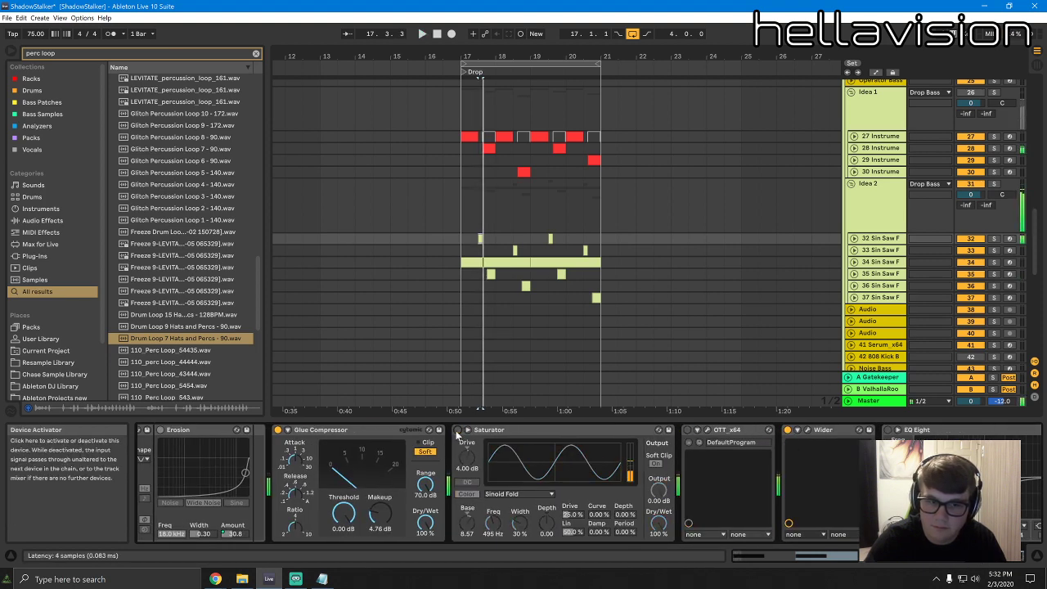
{"action": "key", "text": "space"}
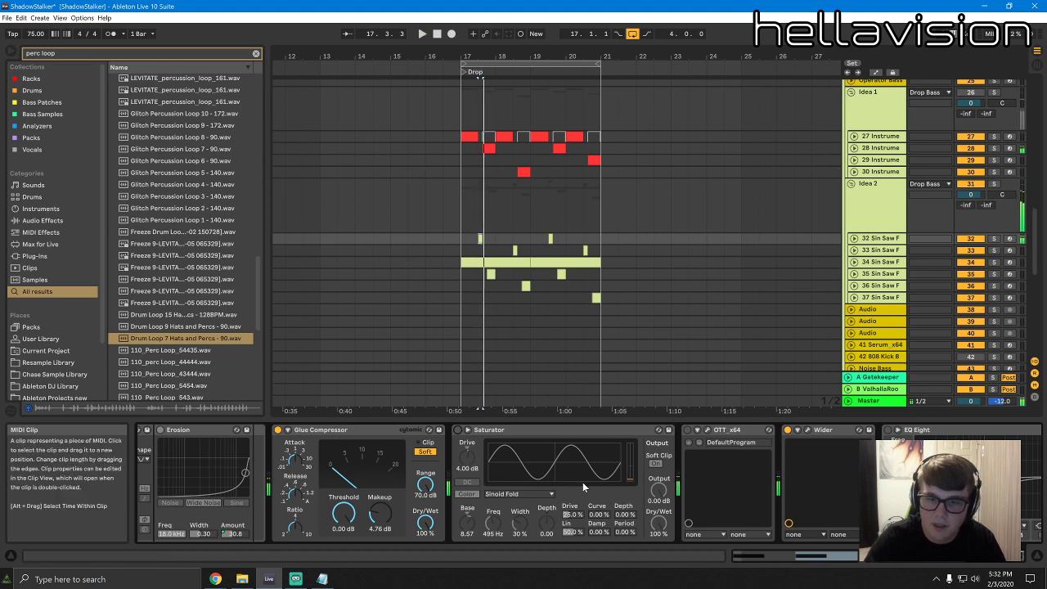
{"action": "left_click", "coordinate": [457, 430]}
Switch the Saturator curve to Analog Clip and set its drive to 3.43 dB
{"action": "left_click", "coordinate": [511, 494]}
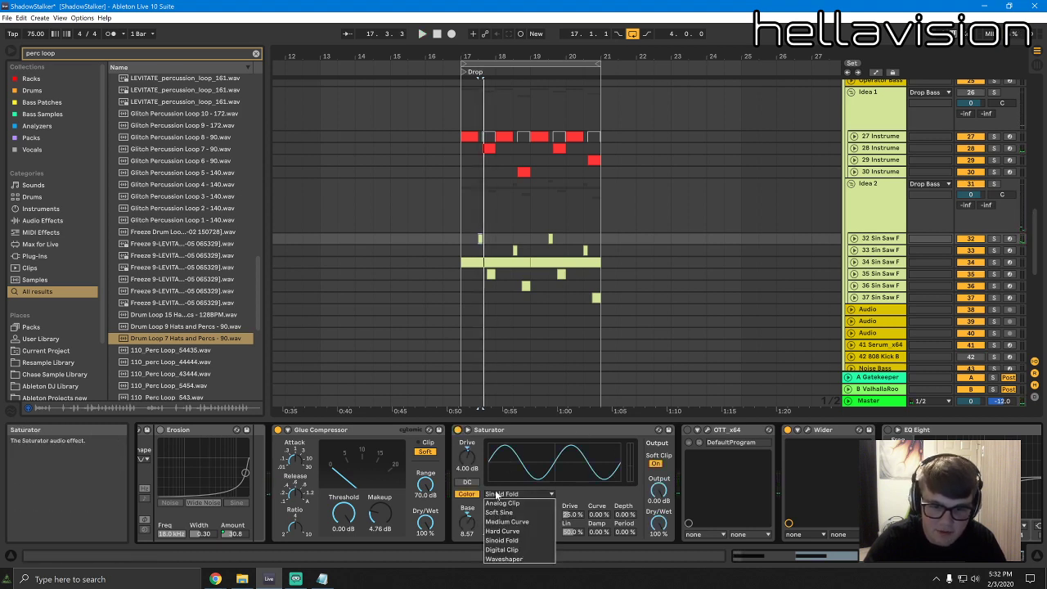
{"action": "left_click", "coordinate": [502, 503]}
{"action": "key", "text": "space"}
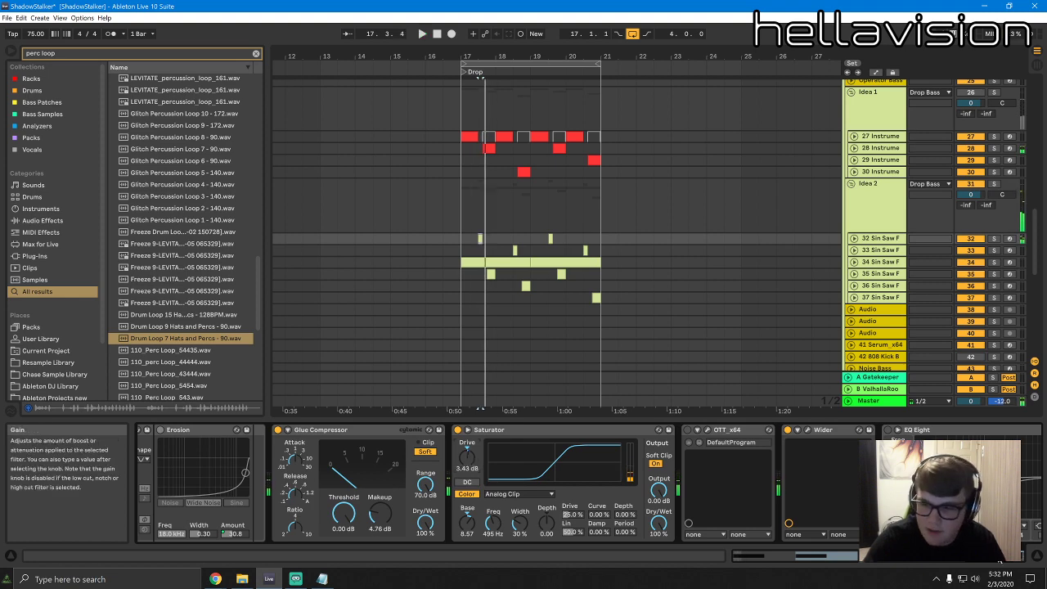
Compare Sin Saw F 4 with its pitch envelope off and on, and try a 36% peak with a 3.61 s attack
{"action": "left_click_drag", "start_coordinate": [826, 556], "coordinate": [797, 556]}
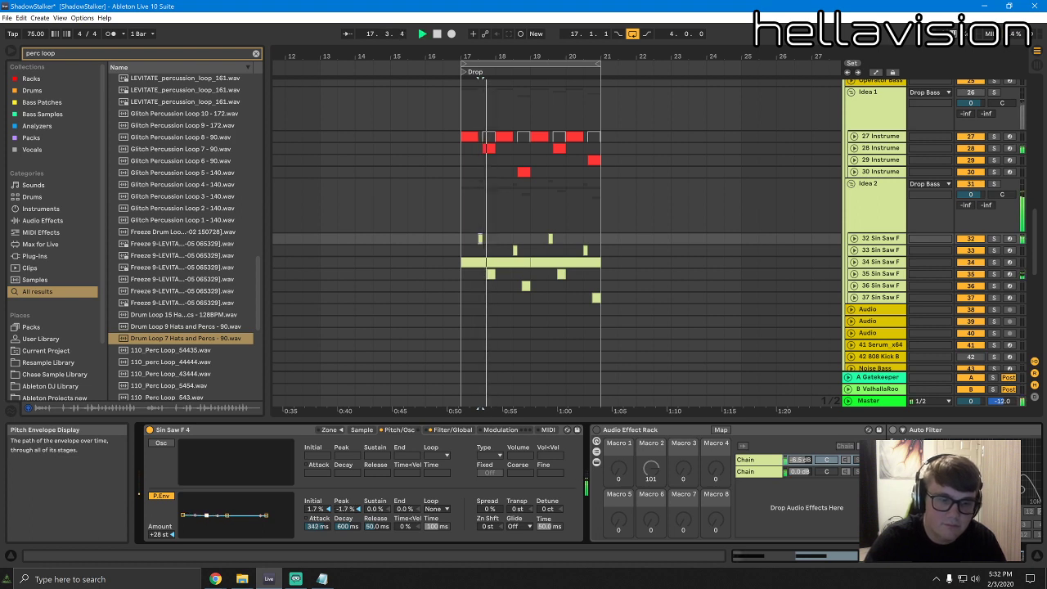
{"action": "left_click", "coordinate": [163, 497]}
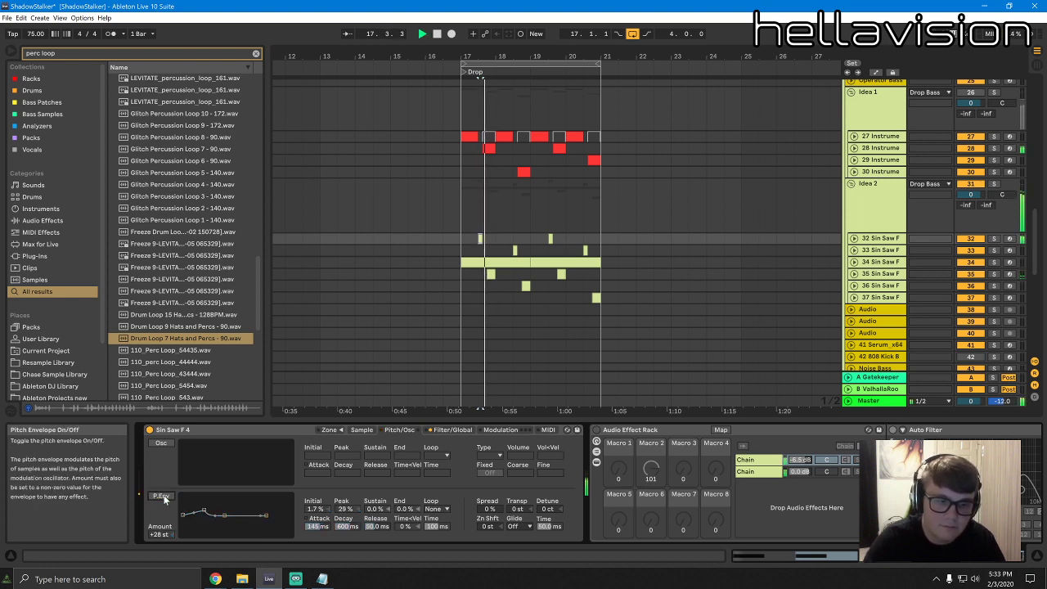
{"action": "left_click", "coordinate": [163, 497]}
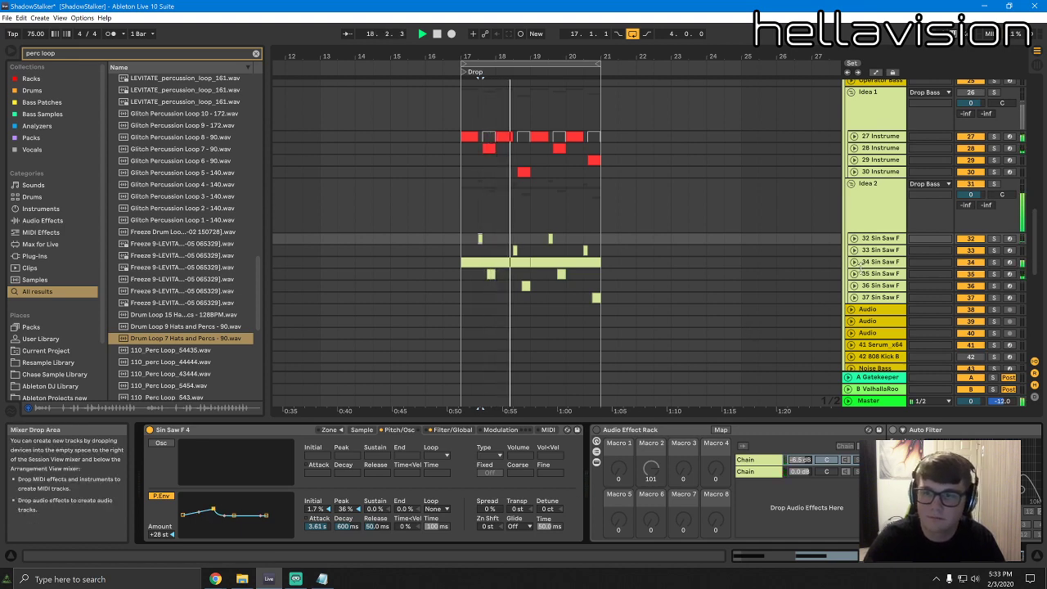
Unfold track 35 Sin Saw F, hide the device view and audition the drop from track 32's first clip
{"action": "left_click", "coordinate": [854, 274]}
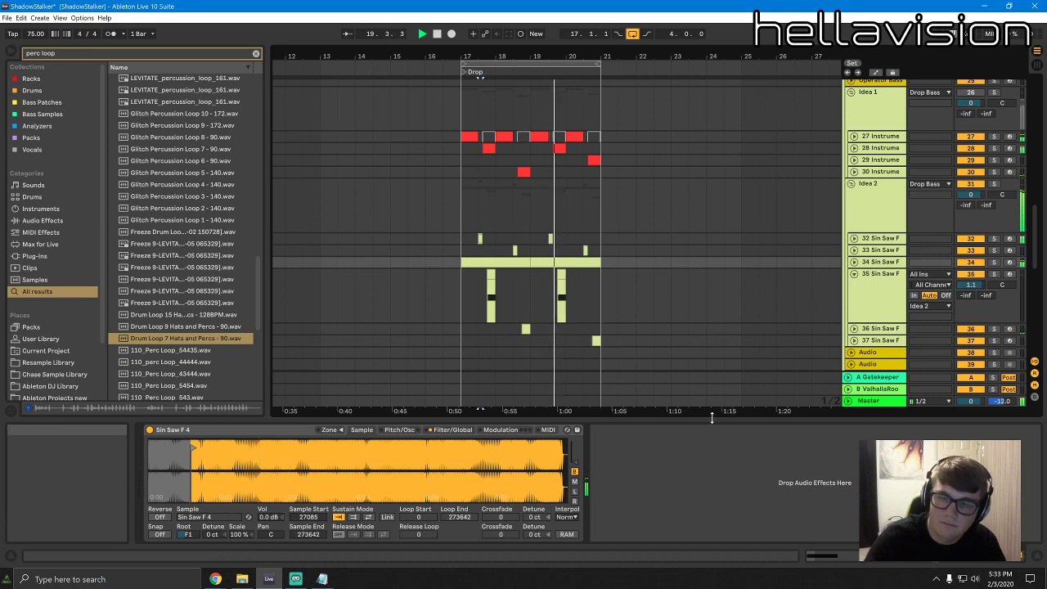
{"action": "left_click_drag", "start_coordinate": [713, 418], "coordinate": [712, 499]}
{"action": "key", "text": "space"}
{"action": "left_click", "coordinate": [480, 237]}
{"action": "key", "text": "space"}
{"action": "key", "text": "space"}
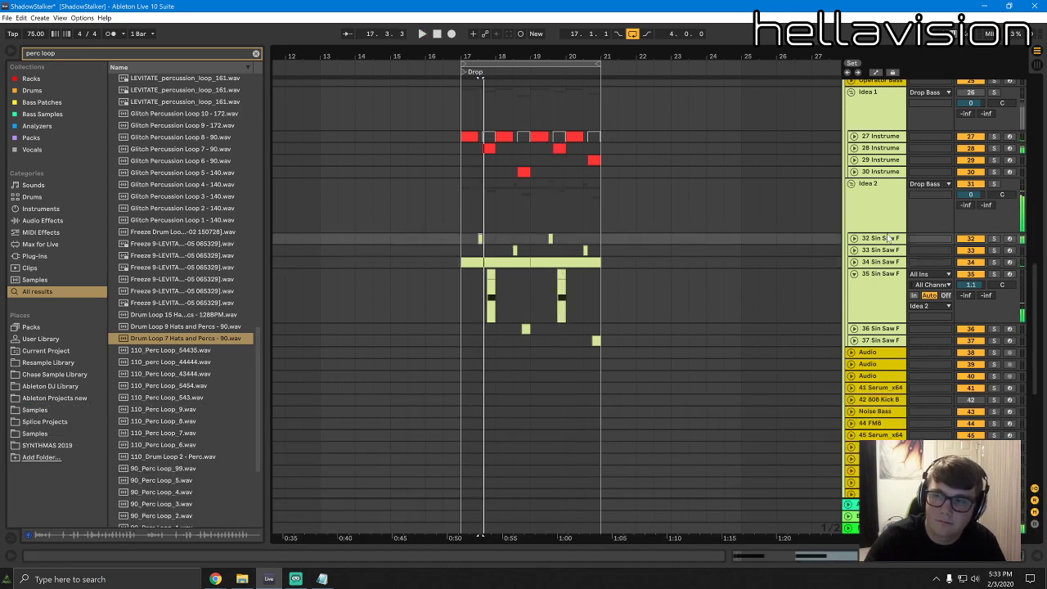
Reopen track 32's Sin Saw F 4 device and set its pitch envelope to 42% peak and 342 ms attack while listening
{"action": "double_click", "coordinate": [887, 238]}
{"action": "key", "text": "space"}
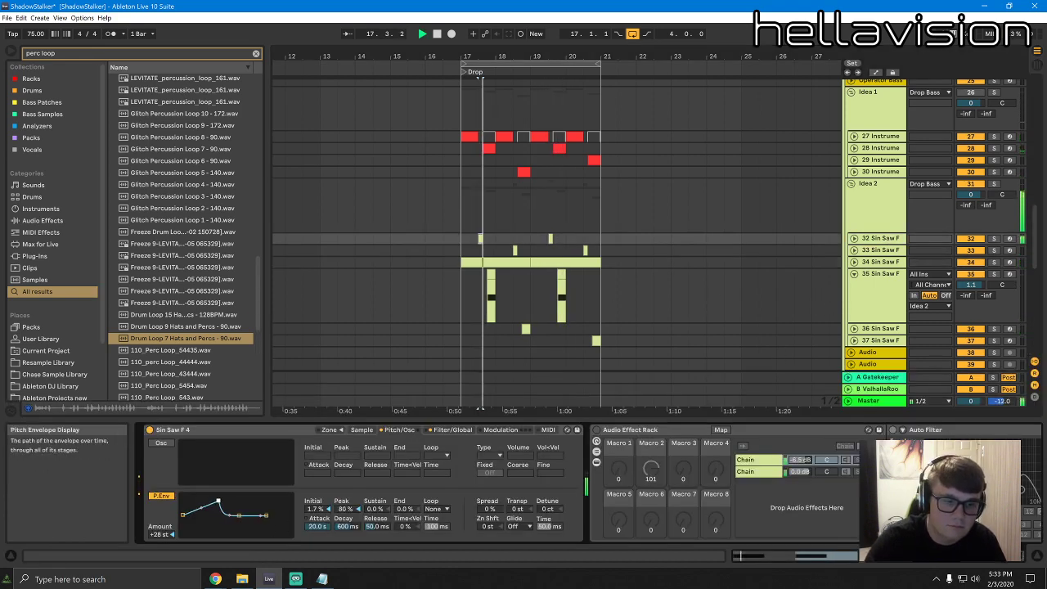
{"action": "left_click_drag", "start_coordinate": [219, 501], "coordinate": [202, 502]}
{"action": "key", "text": "space"}
{"action": "key", "text": "space"}
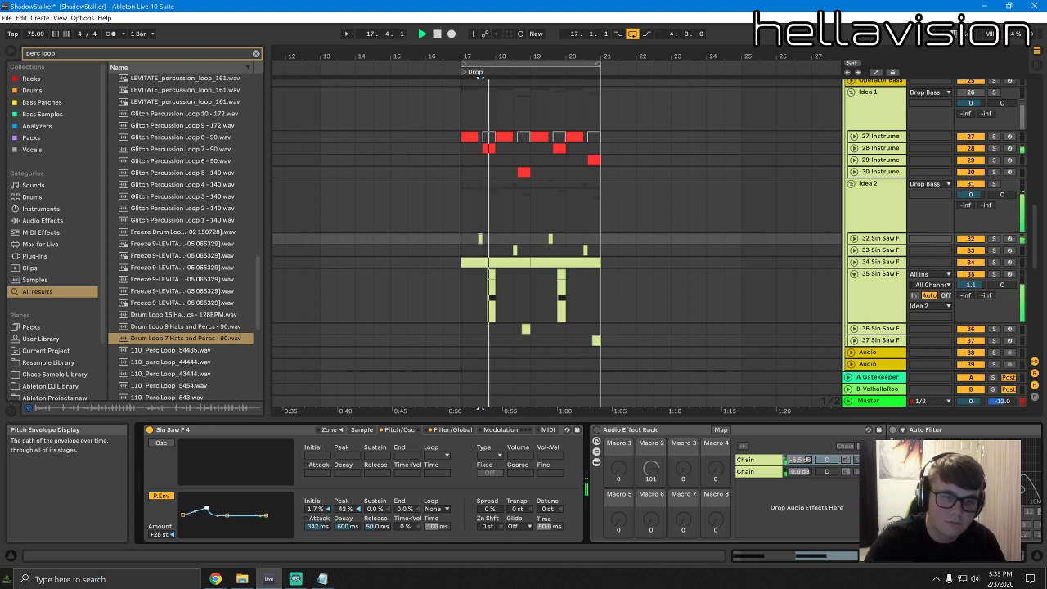
Reshape Sin Saw F 4's pitch envelope to +24 st amount, 29% peak, 42% sustain, 424 ms attack and 584 ms decay while auditioning it
{"action": "left_click_drag", "start_coordinate": [211, 505], "coordinate": [213, 505]}
{"action": "left_click_drag", "start_coordinate": [233, 516], "coordinate": [235, 505]}
{"action": "key", "text": "space"}
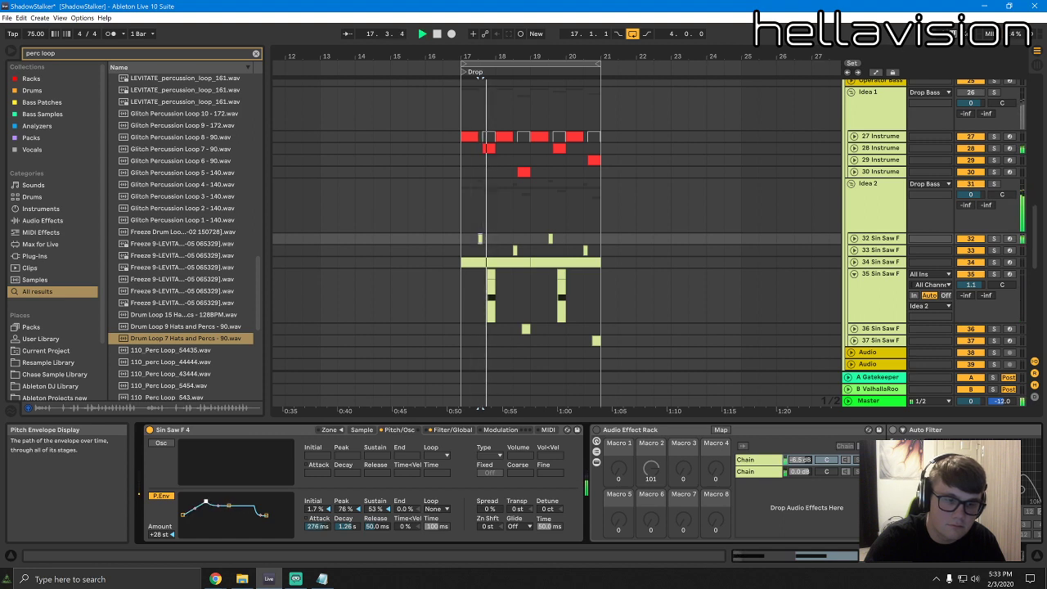
{"action": "left_click_drag", "start_coordinate": [157, 536], "coordinate": [158, 547]}
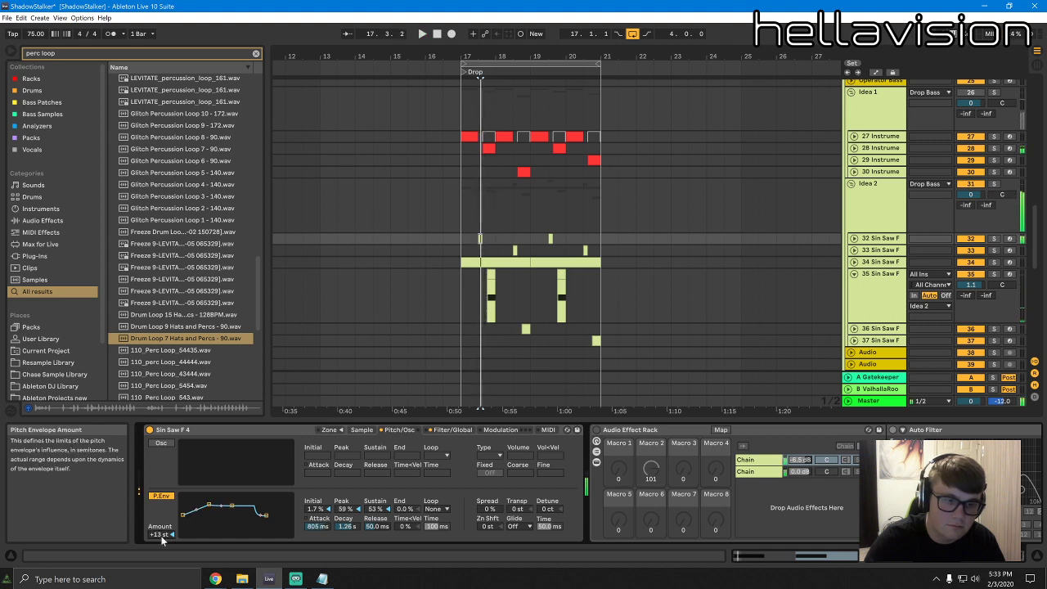
{"action": "left_click_drag", "start_coordinate": [209, 504], "coordinate": [213, 498]}
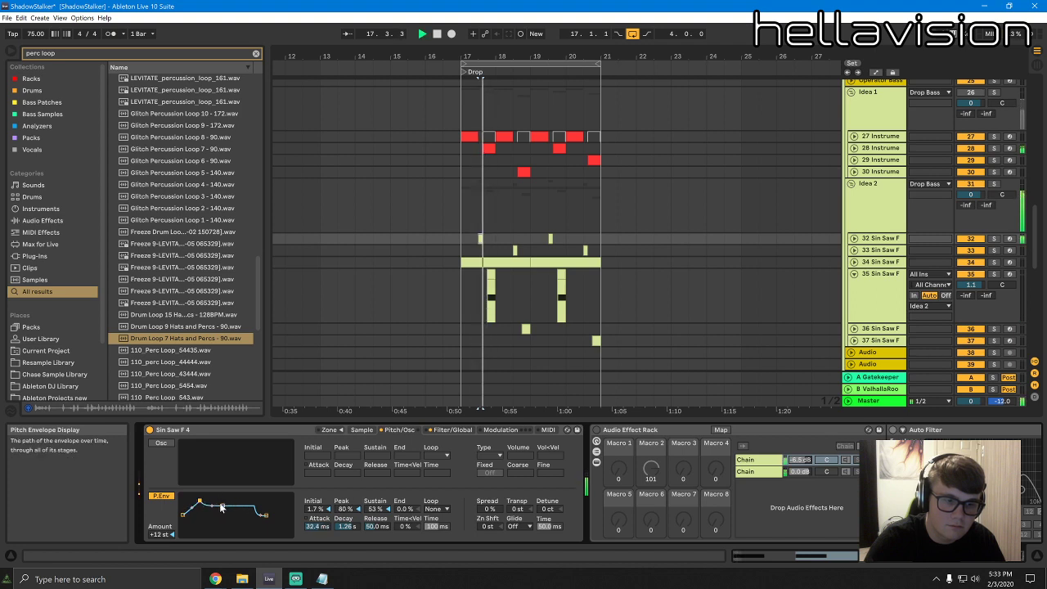
{"action": "left_click_drag", "start_coordinate": [169, 530], "coordinate": [162, 533]}
{"action": "key", "text": "space"}
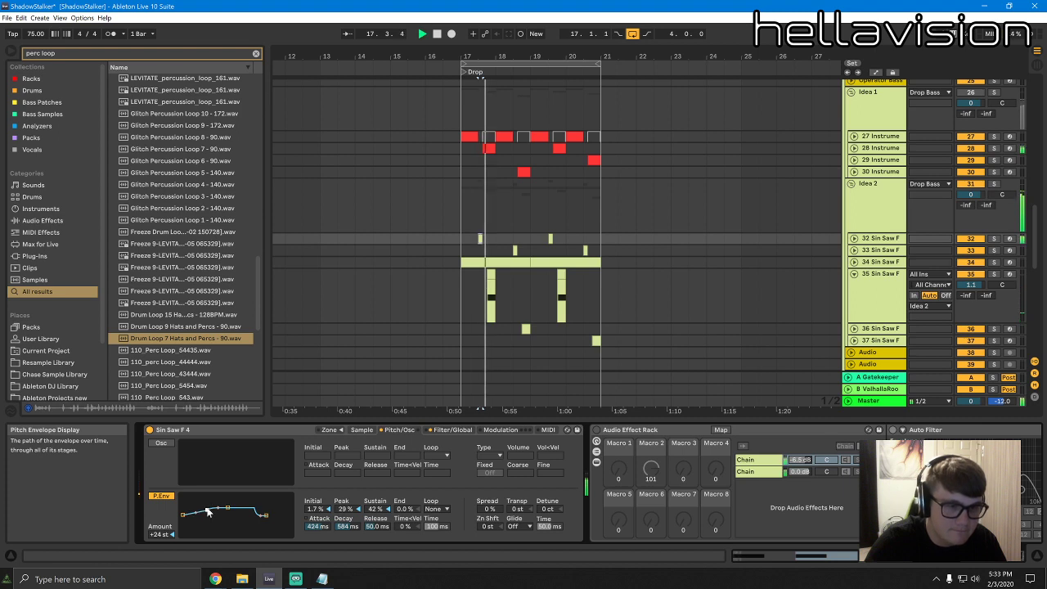
{"action": "key", "text": "space"}
Turn on Sin Saw F 4's mod oscillator and raise its volume to -16 dB
{"action": "left_click", "coordinate": [500, 460]}
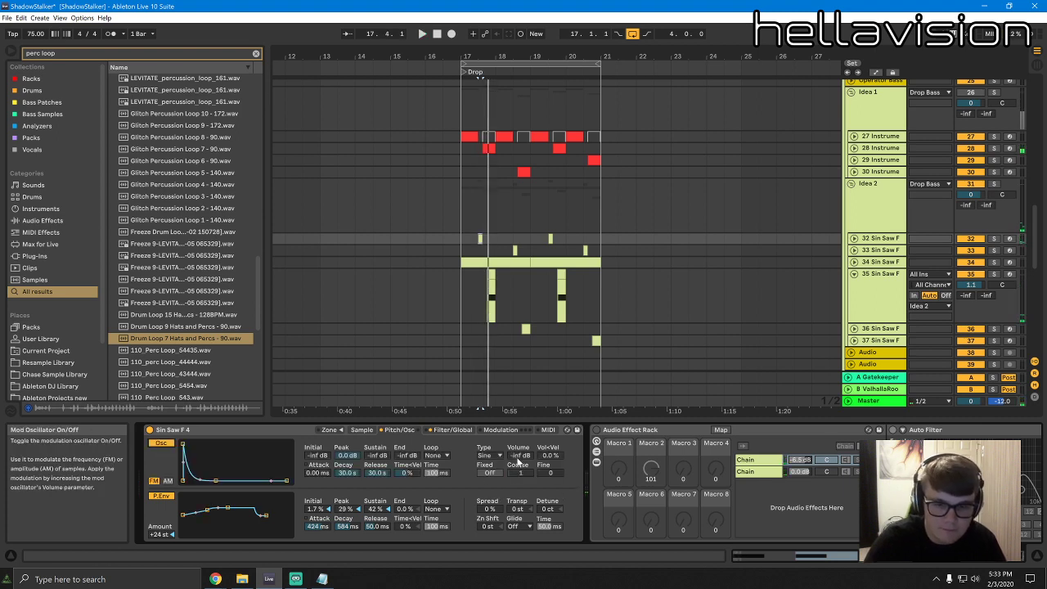
{"action": "key", "text": "space"}
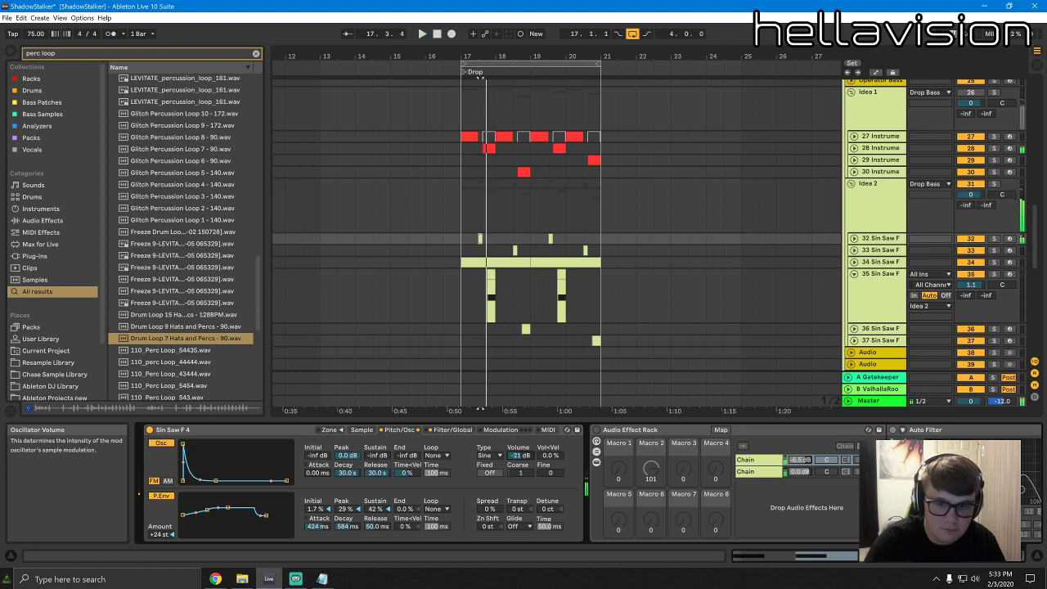
{"action": "left_click_drag", "start_coordinate": [520, 456], "coordinate": [520, 446]}
Automate the mod oscillator's volume on track 32 to ramp up from -16 dB to about -4.8 dB across the first clip
{"action": "right_click", "coordinate": [520, 457]}
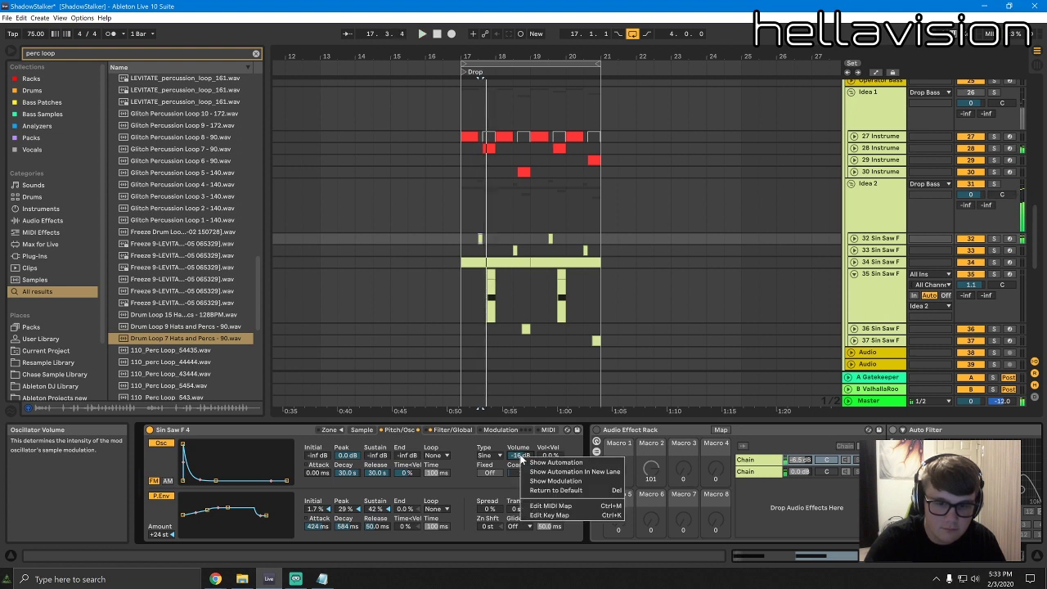
{"action": "left_click", "coordinate": [546, 464]}
{"action": "left_click_drag", "start_coordinate": [484, 56], "coordinate": [453, 196]}
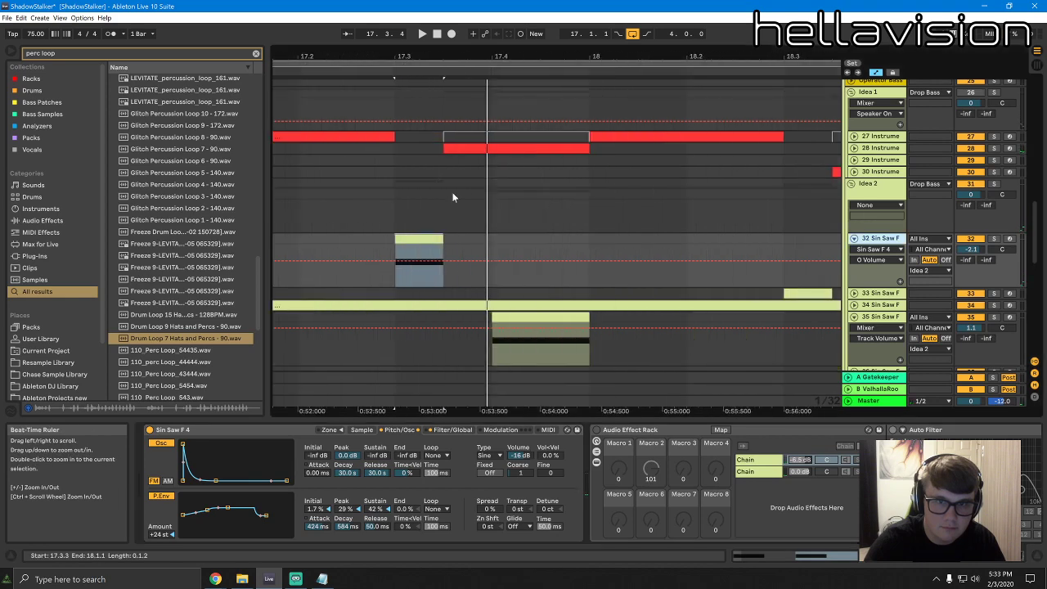
{"action": "left_click", "coordinate": [396, 262]}
{"action": "mouse_move", "coordinate": [420, 261]}
{"action": "left_mouse_down"}
{"action": "mouse_move", "coordinate": [420, 250]}
{"action": "mouse_move", "coordinate": [444, 253]}
{"action": "mouse_move", "coordinate": [437, 264]}
{"action": "left_mouse_up"}
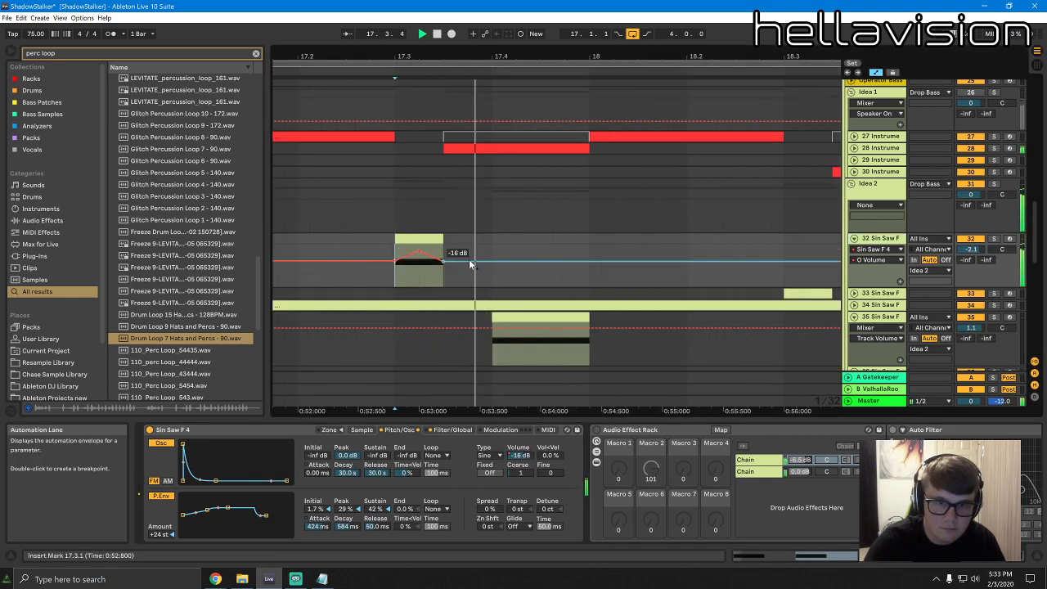
{"action": "key", "text": "space"}
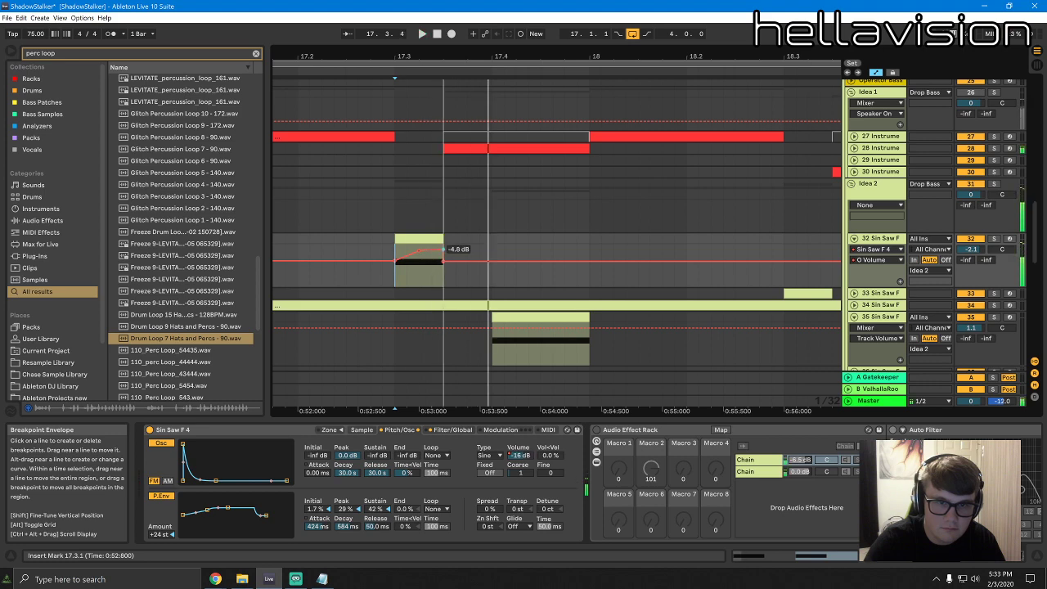
{"action": "left_click_drag", "start_coordinate": [418, 252], "coordinate": [441, 251]}
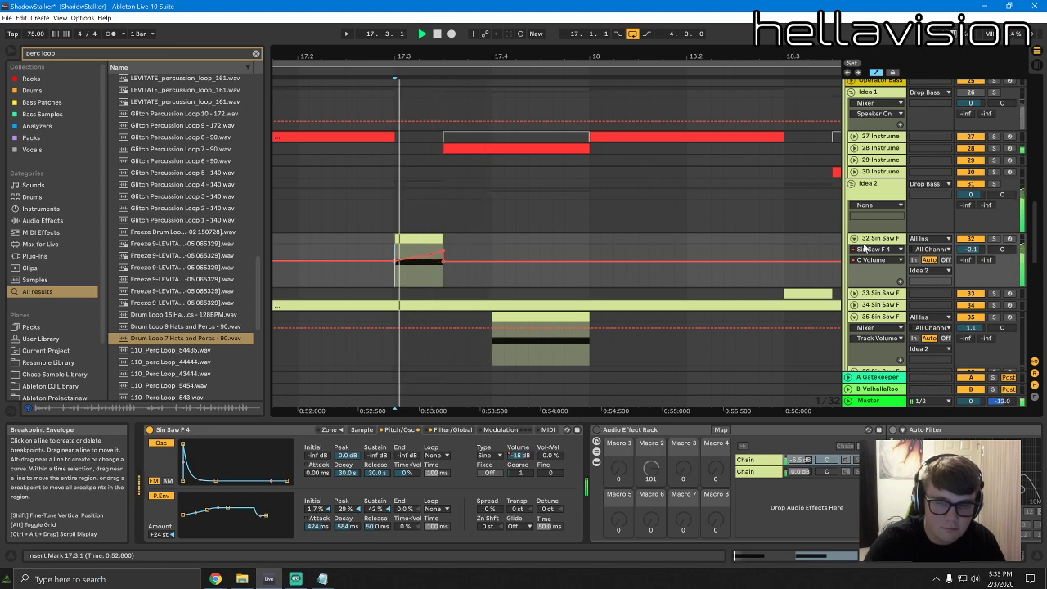
Set track 32's volume to -6.3 dB and select its first clip followed by its second while the drop plays
{"action": "left_click_drag", "start_coordinate": [970, 250], "coordinate": [969, 270]}
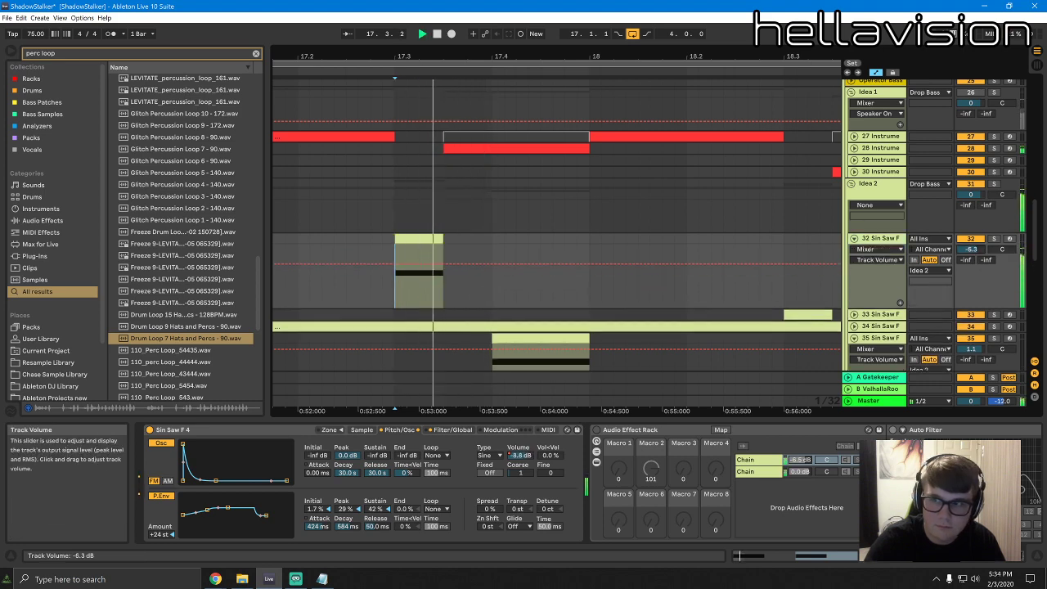
{"action": "left_click_drag", "start_coordinate": [529, 57], "coordinate": [489, 20]}
{"action": "left_click", "coordinate": [455, 238]}
{"action": "left_click", "coordinate": [680, 238]}
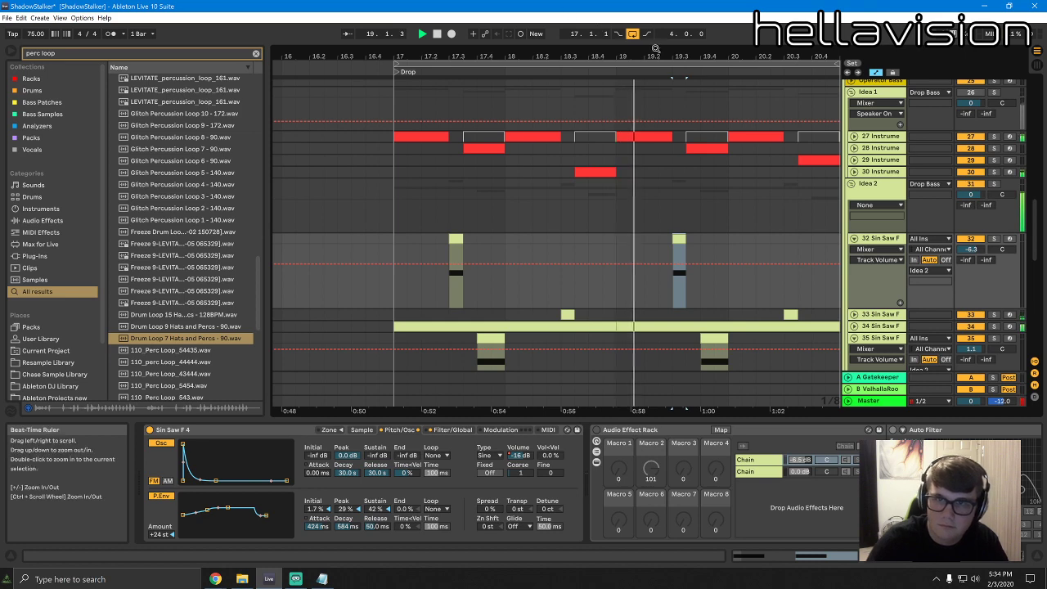
{"action": "left_click_drag", "start_coordinate": [655, 56], "coordinate": [548, 33]}
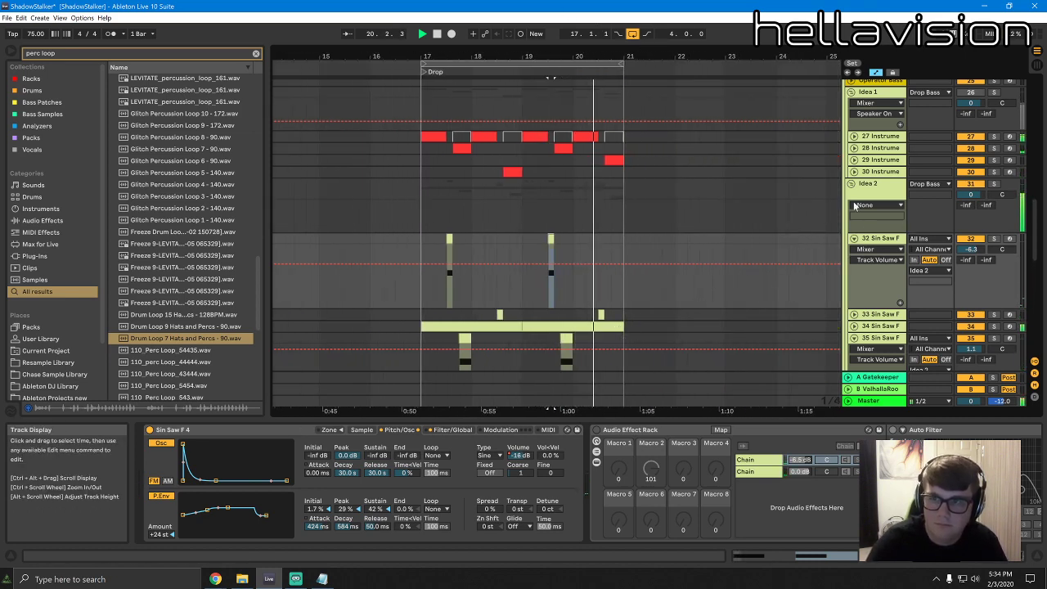
Duplicate instrument track 27 in the Idea 1 group together with its clips
{"action": "left_click", "coordinate": [894, 137]}
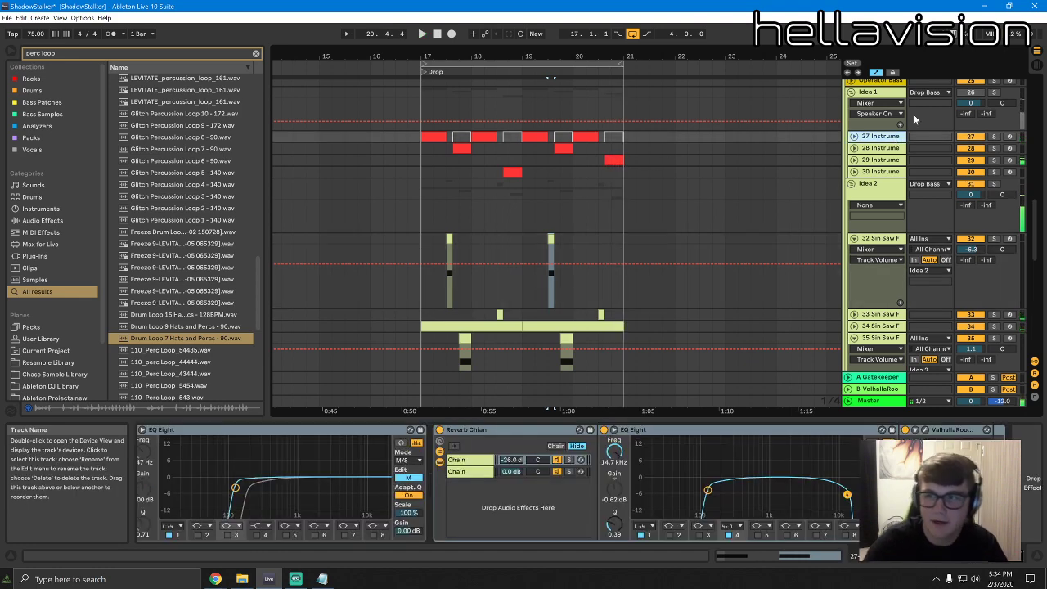
{"action": "key", "text": "ctrl+d"}
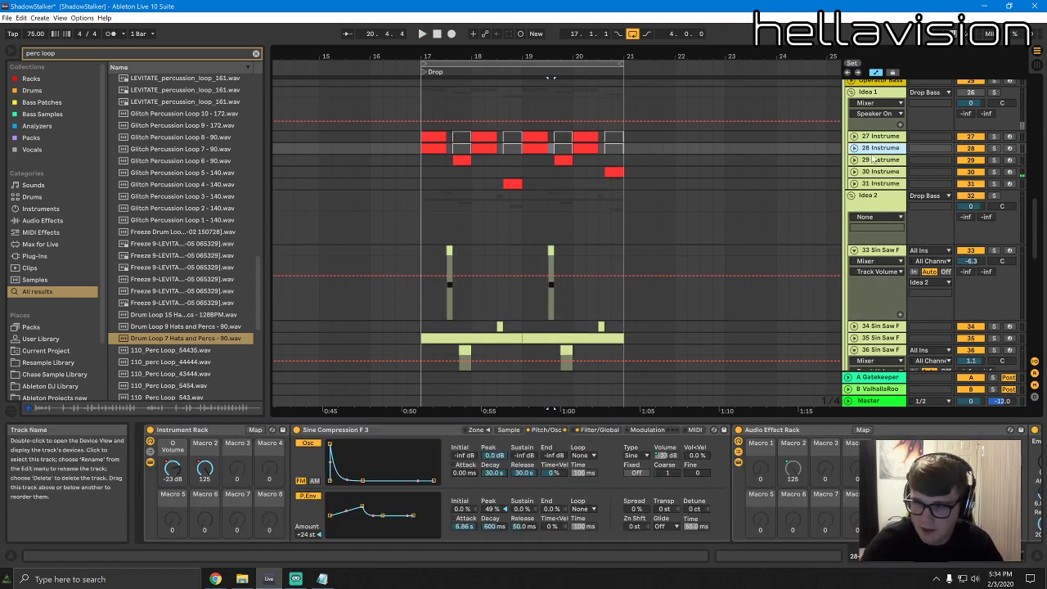
Undo the last track change, then fold the Idea 1 group and color its track red
{"action": "key", "text": "ctrl+z"}
{"action": "left_click", "coordinate": [851, 92]}
{"action": "right_click", "coordinate": [865, 92]}
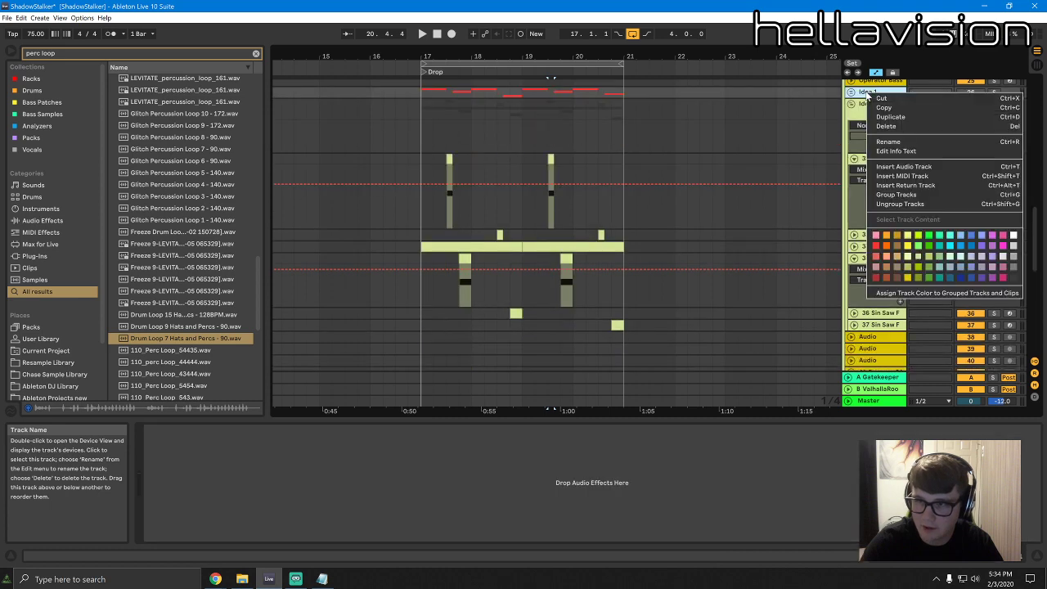
{"action": "left_click", "coordinate": [872, 250]}
{"action": "right_click", "coordinate": [868, 92]}
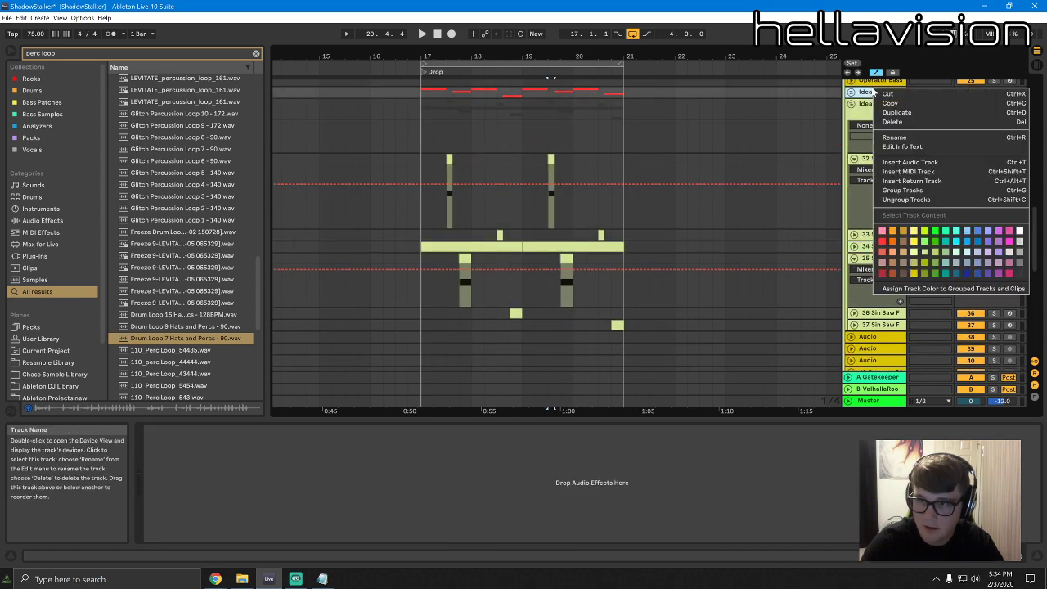
{"action": "left_click", "coordinate": [891, 212]}
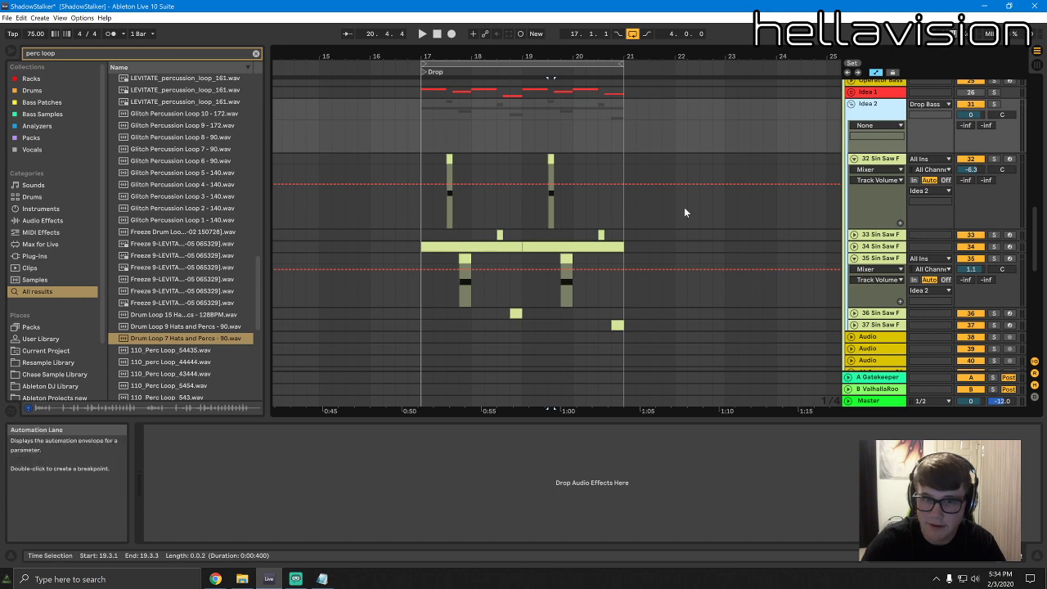
Unfold the Sin Saw F track 34 in the Idea 2 group and duplicate the track
{"action": "scroll", "coordinate": [685, 213], "scroll_direction": "down", "scroll_amount": 1}
{"action": "left_click", "coordinate": [482, 198]}
{"action": "left_click", "coordinate": [854, 196]}
{"action": "left_click", "coordinate": [456, 244]}
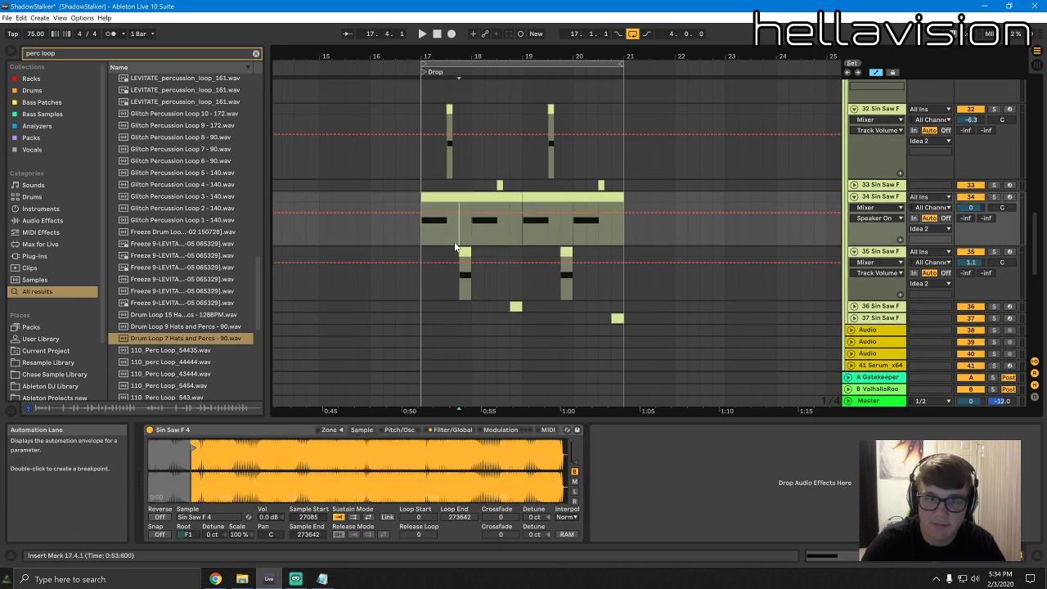
{"action": "left_click", "coordinate": [468, 234]}
{"action": "left_click", "coordinate": [882, 187]}
{"action": "left_click", "coordinate": [883, 199]}
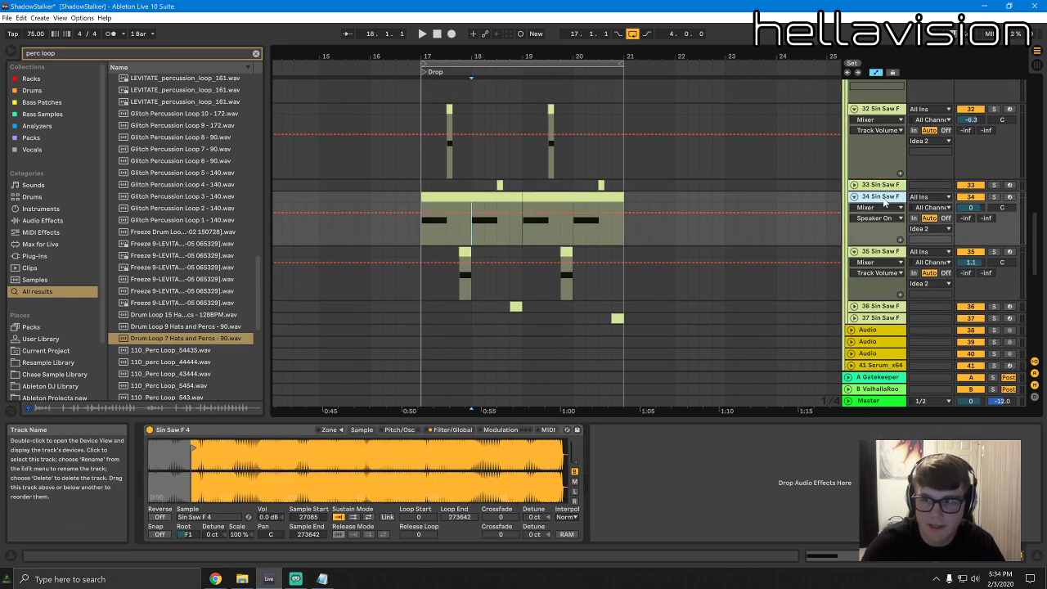
{"action": "key", "text": "ctrl+d"}
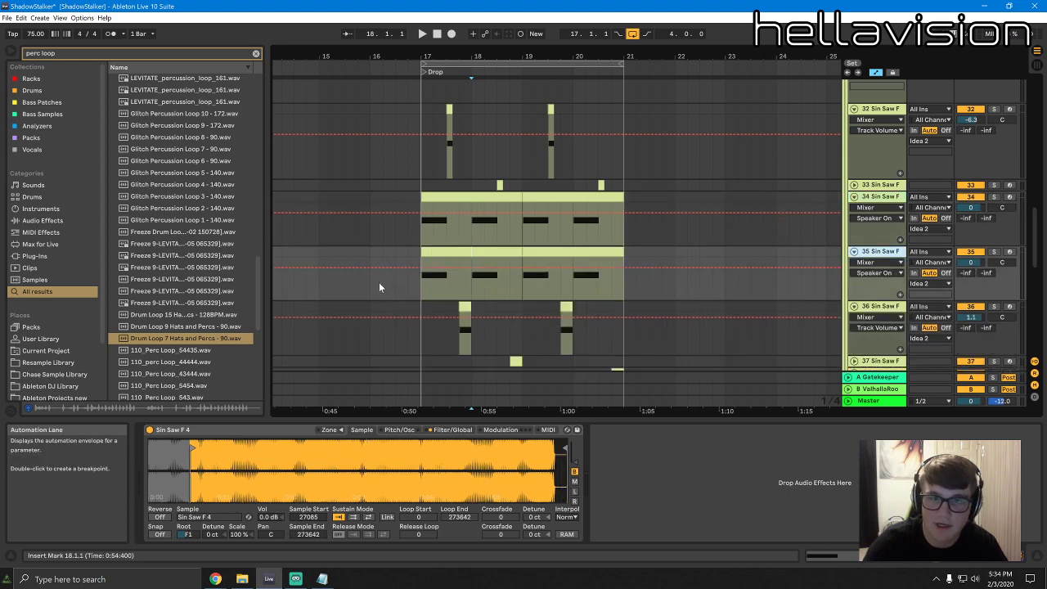
Delete the bar 18 and bar 20 sections of the clips on the duplicated track 35
{"action": "left_click", "coordinate": [495, 250]}
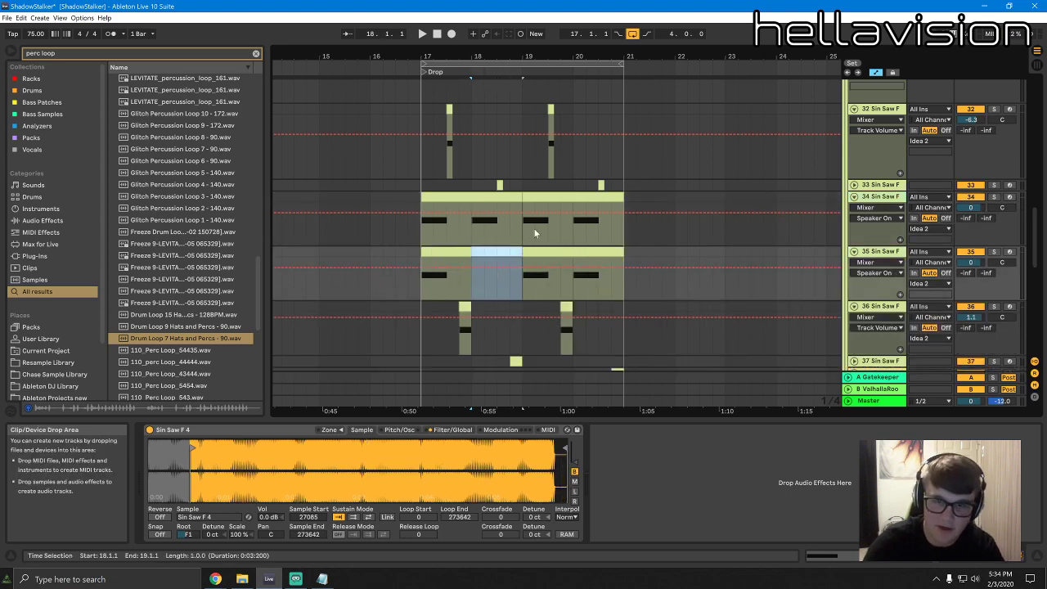
{"action": "key", "text": "Delete"}
{"action": "left_click", "coordinate": [589, 233]}
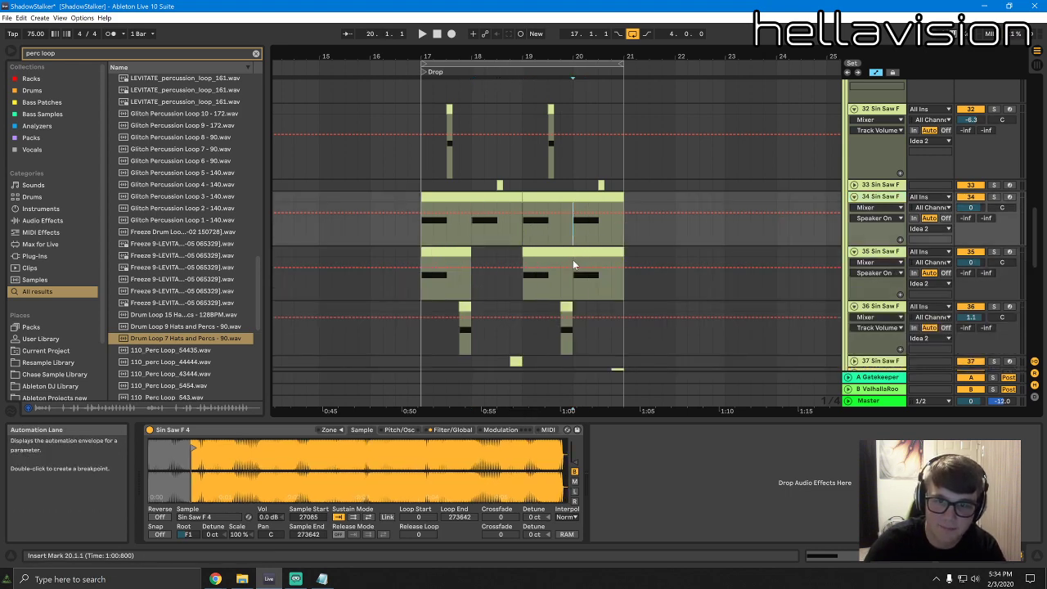
{"action": "left_click", "coordinate": [620, 252]}
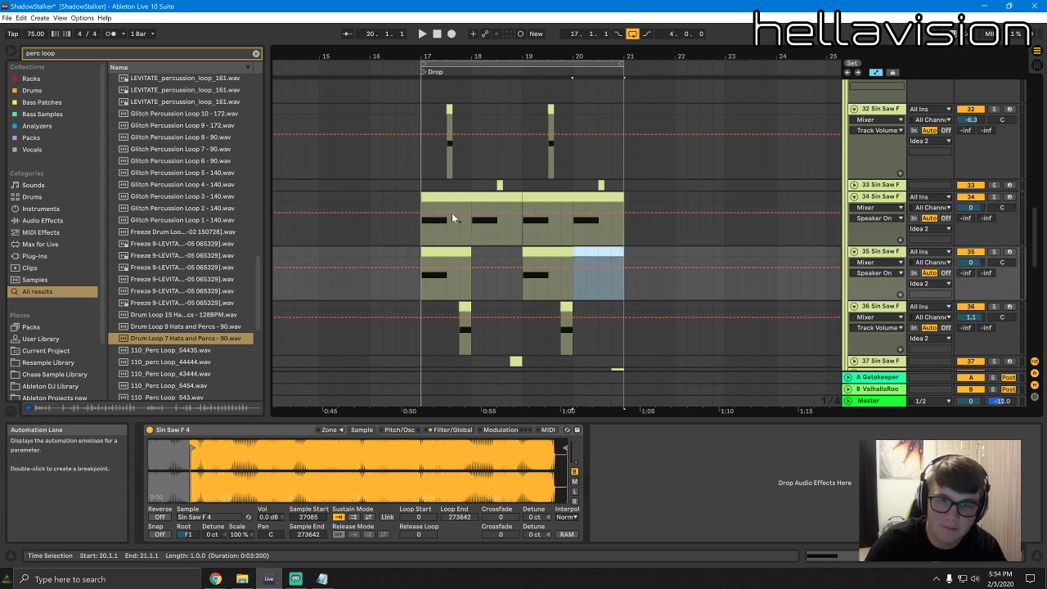
{"action": "key", "text": "Delete"}
Split the track 34 clips at bars 18 and 20 and move the bar 18 and bar 20 pieces to track 35
{"action": "left_click", "coordinate": [446, 250]}
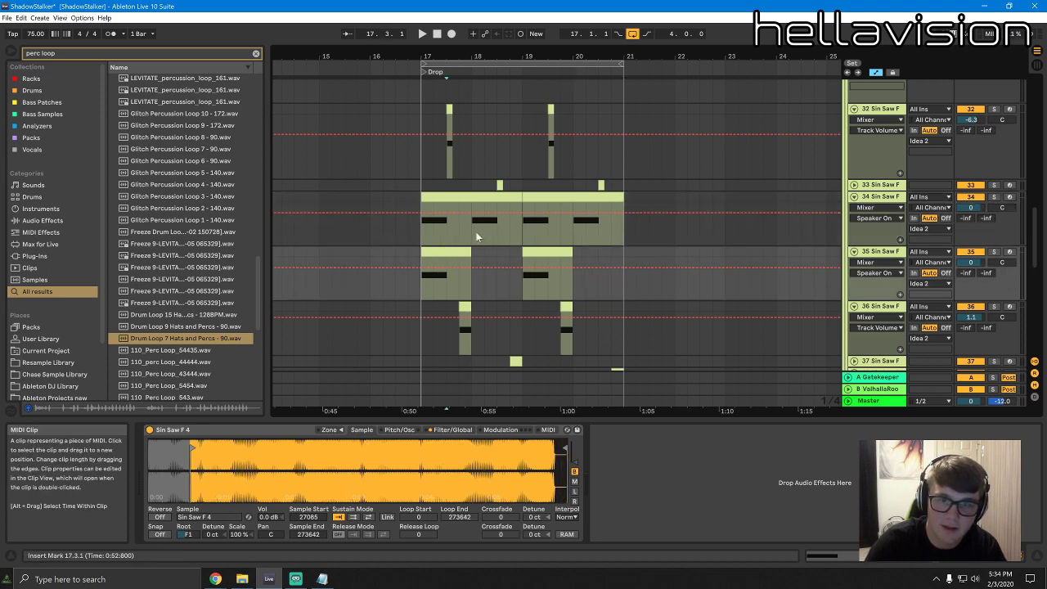
{"action": "left_click", "coordinate": [474, 226]}
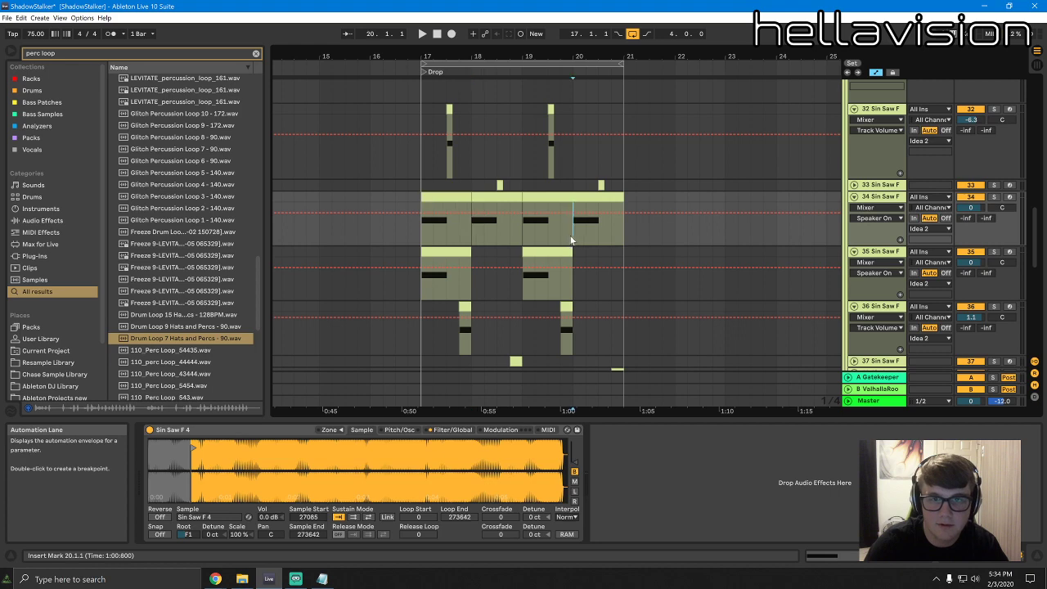
{"action": "key", "text": "ctrl+e"}
{"action": "left_click_drag", "start_coordinate": [501, 197], "coordinate": [503, 255]}
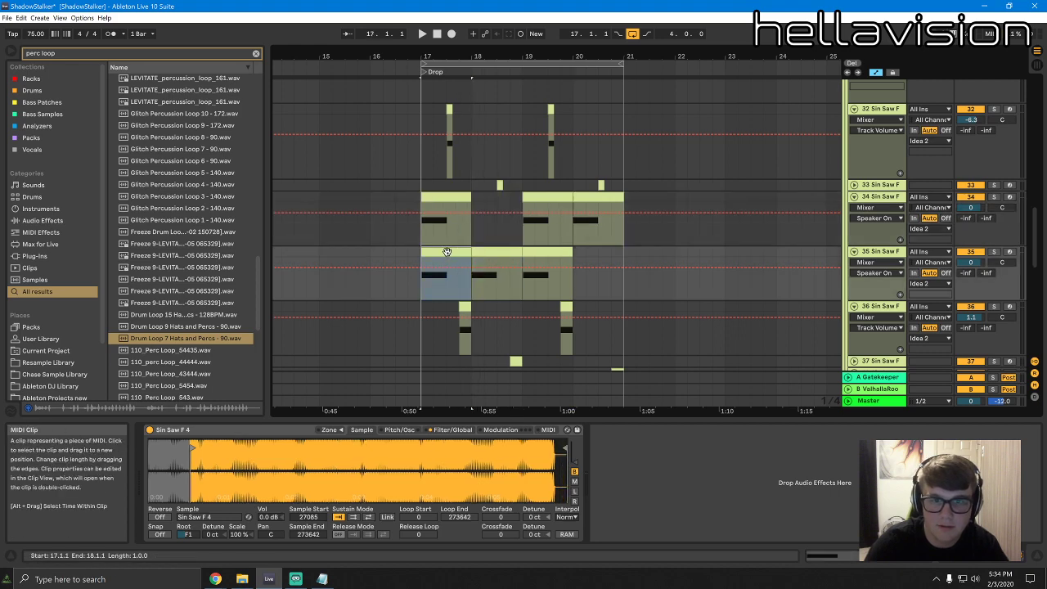
{"action": "left_click_drag", "start_coordinate": [580, 202], "coordinate": [583, 257]}
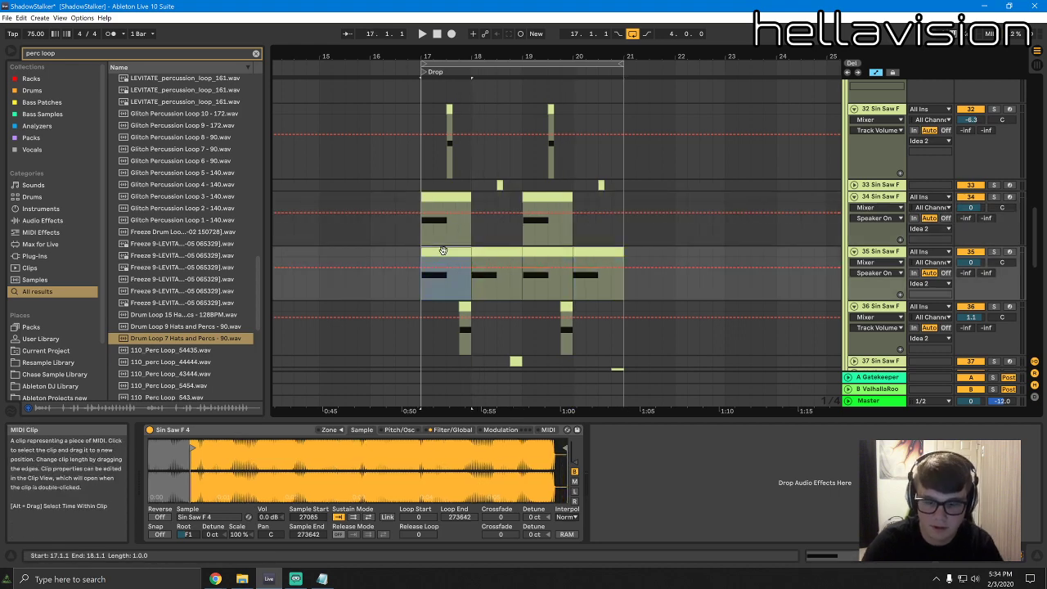
Delete the bar 17 and bar 19 clips from track 35 so the two tracks alternate
{"action": "key", "text": "Delete"}
{"action": "left_click", "coordinate": [558, 250]}
{"action": "key", "text": "Delete"}
Audition the bar 18 clip on track 35 and enable the pitch envelope in its Sin Saw F 4 sampler
{"action": "left_click", "coordinate": [474, 262]}
{"action": "left_click", "coordinate": [483, 251]}
{"action": "key", "text": "space"}
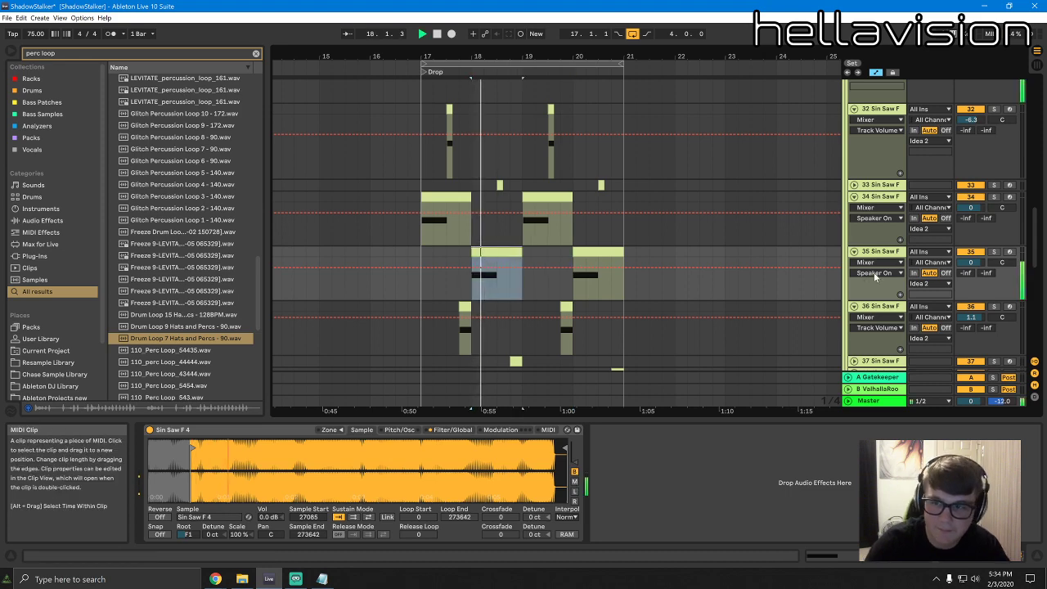
{"action": "left_click", "coordinate": [400, 429]}
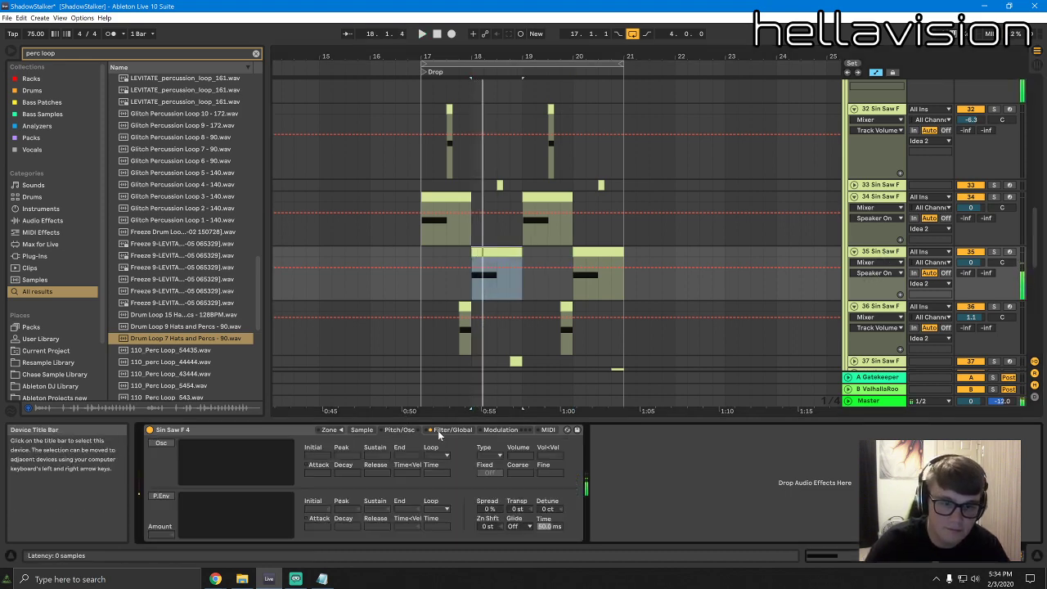
{"action": "left_click", "coordinate": [437, 430]}
{"action": "left_click", "coordinate": [399, 430]}
{"action": "left_click", "coordinate": [164, 496]}
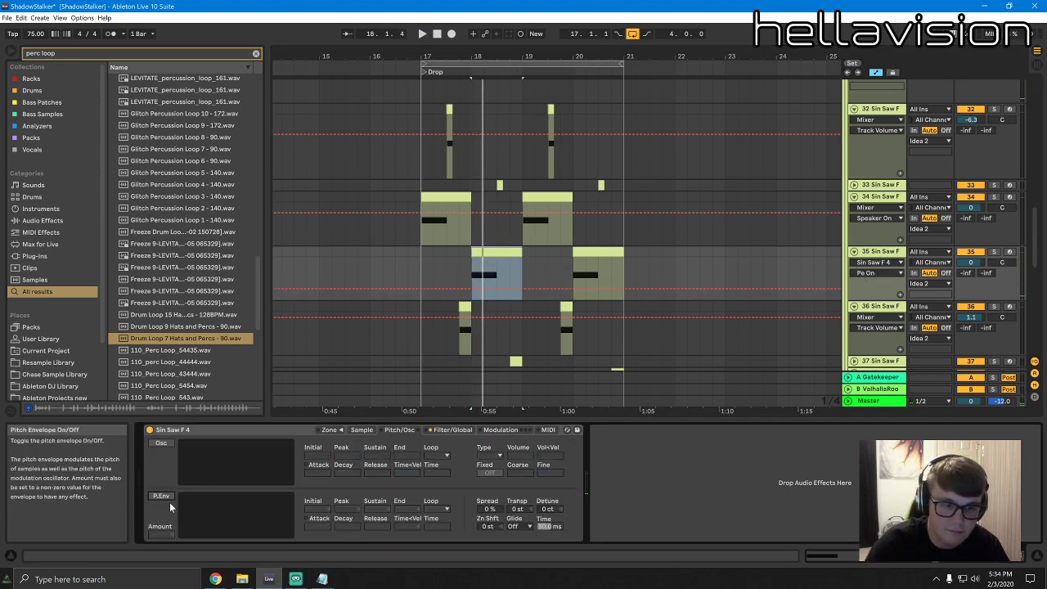
Shape the pitch envelope to a 100% peak, 276 ms attack and +16 st amount while auditioning the sound
{"action": "mouse_move", "coordinate": [198, 504]}
{"action": "left_mouse_down"}
{"action": "mouse_move", "coordinate": [222, 503]}
{"action": "mouse_move", "coordinate": [211, 502]}
{"action": "left_mouse_up"}
{"action": "key", "text": "space"}
{"action": "key", "text": "space"}
{"action": "key", "text": "space"}
{"action": "key", "text": "space"}
{"action": "key", "text": "space"}
{"action": "mouse_move", "coordinate": [159, 535]}
{"action": "left_mouse_down"}
{"action": "mouse_move", "coordinate": [159, 522]}
{"action": "mouse_move", "coordinate": [168, 533]}
{"action": "left_mouse_up"}
{"action": "key", "text": "space"}
{"action": "key", "text": "space"}
{"action": "key", "text": "space"}
{"action": "key", "text": "space"}
{"action": "key", "text": "space"}
{"action": "key", "text": "space"}
{"action": "mouse_move", "coordinate": [198, 497]}
{"action": "left_mouse_down"}
{"action": "mouse_move", "coordinate": [219, 498]}
{"action": "mouse_move", "coordinate": [208, 500]}
{"action": "left_mouse_up"}
{"action": "key", "text": "space"}
{"action": "key", "text": "space"}
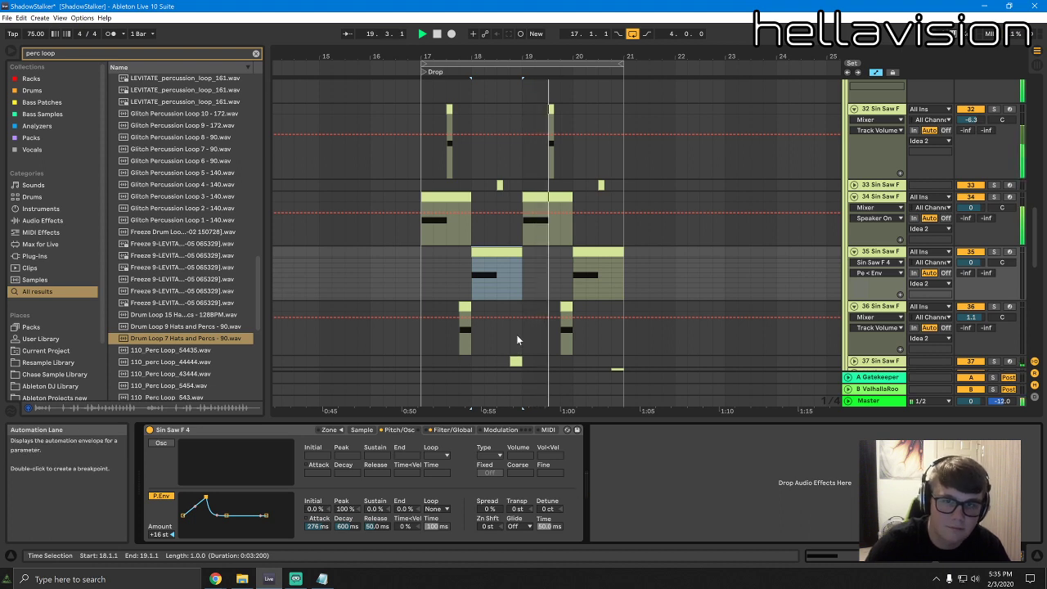
Lower the volume of track 32 to -8.0 dB and audition the loop
{"action": "left_click_drag", "start_coordinate": [970, 121], "coordinate": [970, 128]}
{"action": "left_click", "coordinate": [582, 264]}
{"action": "key", "text": "space"}
{"action": "key", "text": "space"}
Reduce the track 35 pitch envelope to a 69% peak with a 223 ms attack during playback
{"action": "left_click", "coordinate": [513, 254]}
{"action": "key", "text": "space"}
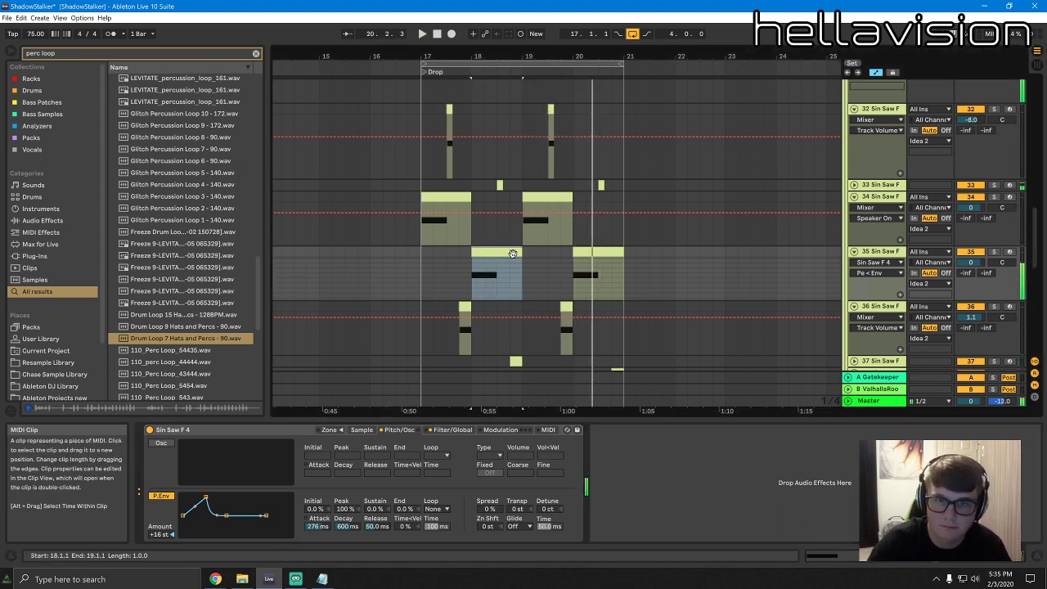
{"action": "key", "text": "space"}
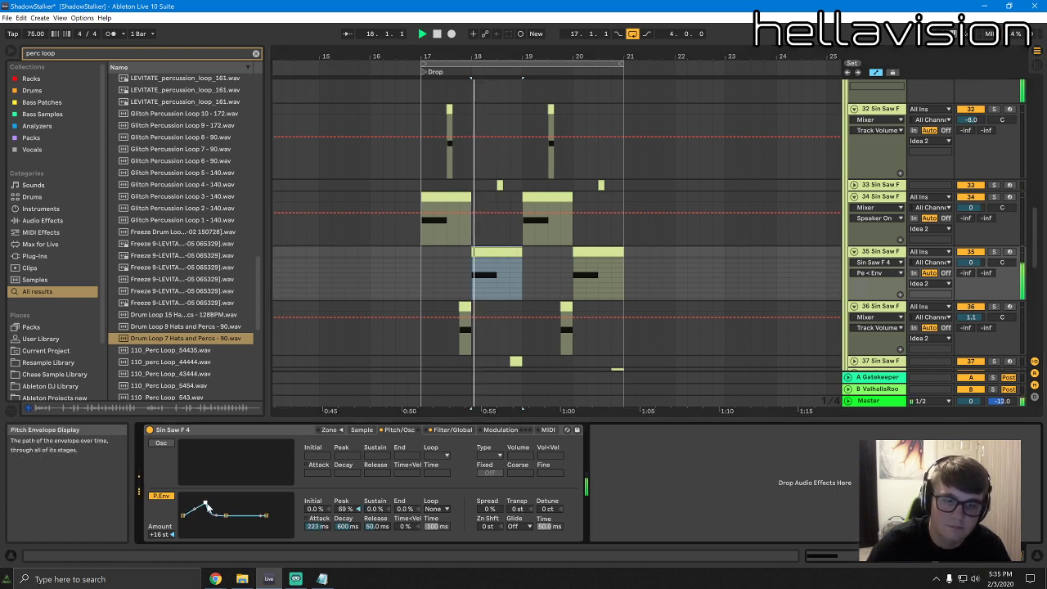
Add an Erosion effect after the sampler on track 35 and set its frequency to 15.5 kHz and amount to 17.1
{"action": "left_click", "coordinate": [42, 220]}
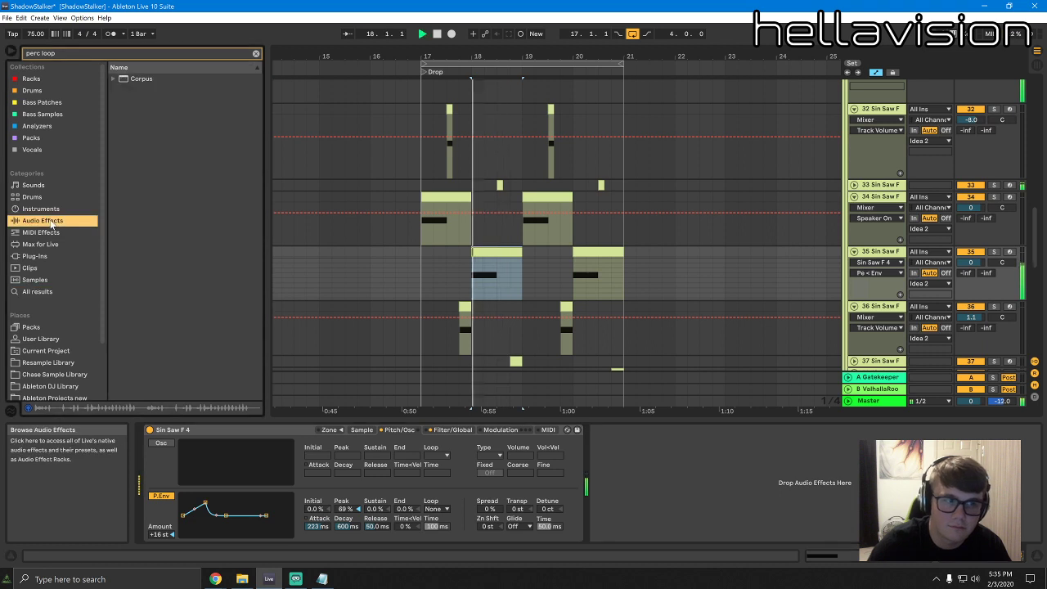
{"action": "left_click", "coordinate": [255, 54]}
{"action": "left_click_drag", "start_coordinate": [151, 170], "coordinate": [684, 532]}
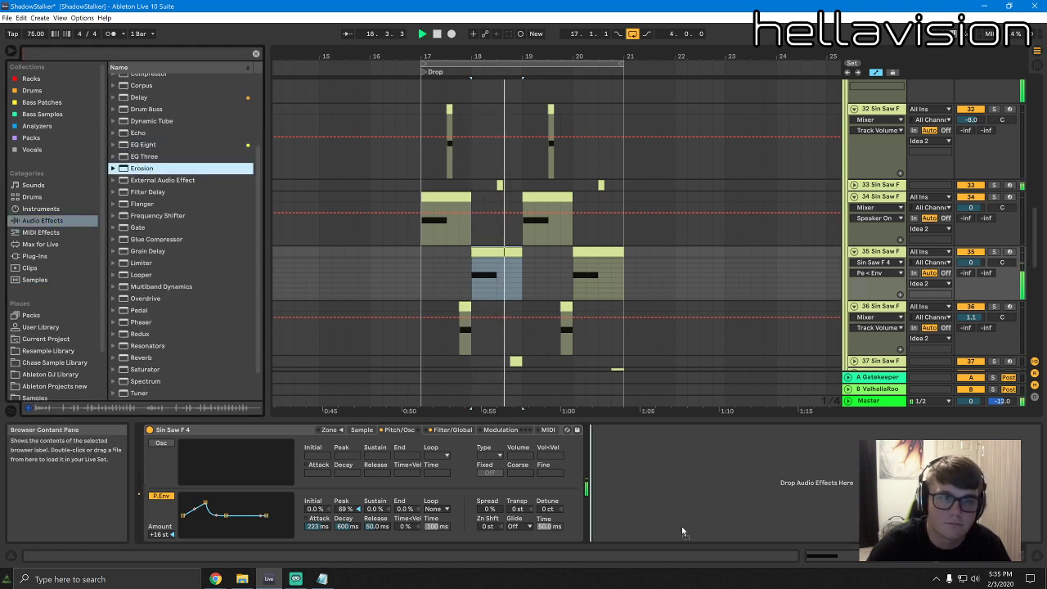
{"action": "left_click_drag", "start_coordinate": [660, 486], "coordinate": [668, 447]}
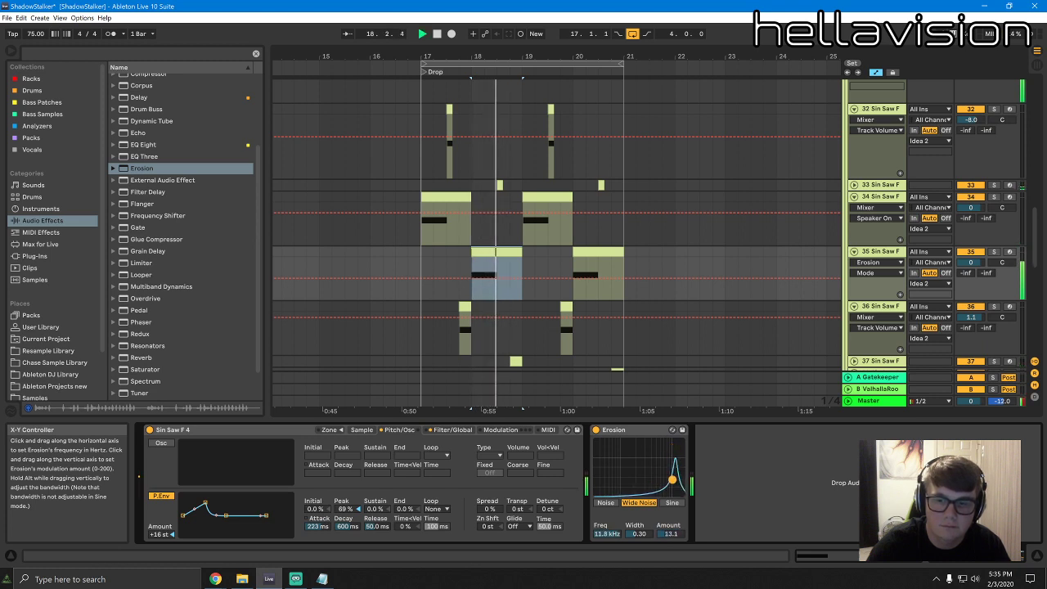
{"action": "left_click_drag", "start_coordinate": [671, 481], "coordinate": [678, 468]}
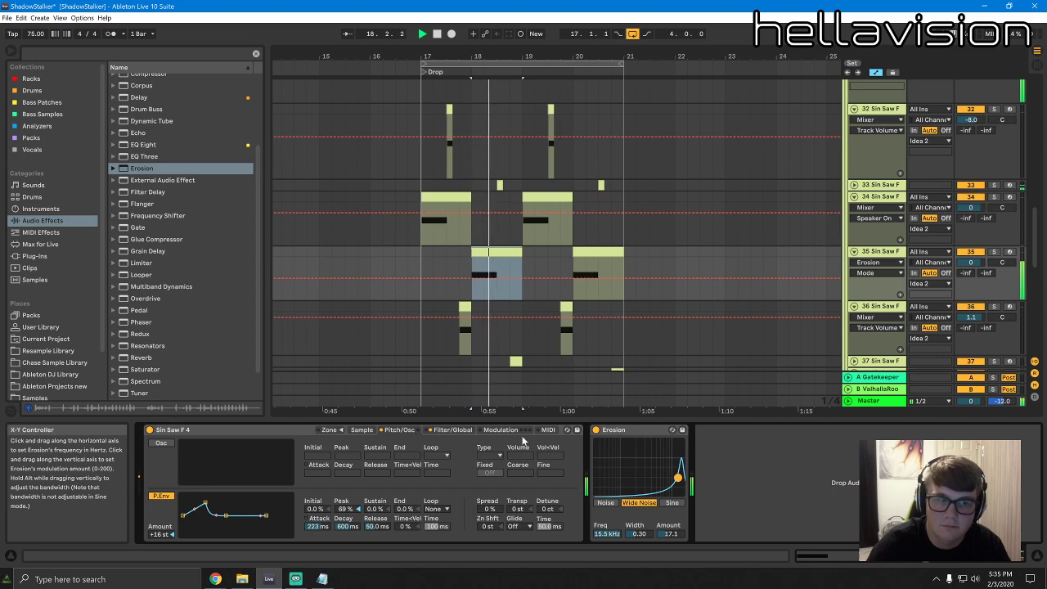
Hide the device view and examine the drum, musical, low-end and bass tracks of the arrangement
{"action": "left_click", "coordinate": [672, 428]}
{"action": "left_click_drag", "start_coordinate": [666, 419], "coordinate": [663, 421]}
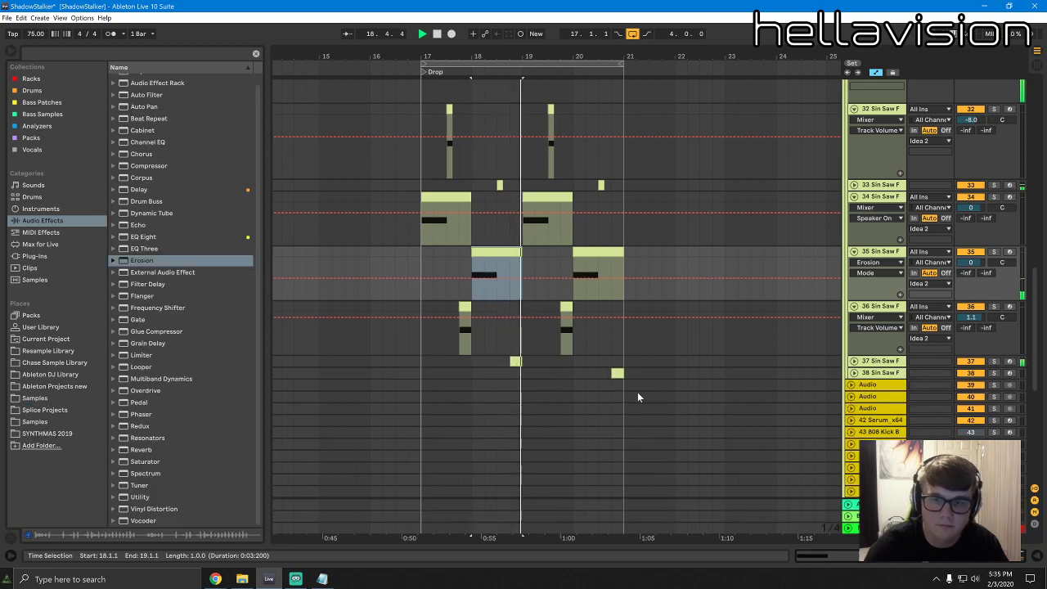
{"action": "scroll", "coordinate": [652, 370], "scroll_direction": "up", "scroll_amount": 2}
{"action": "scroll", "coordinate": [651, 365], "scroll_direction": "up", "scroll_amount": 3}
{"action": "left_click_drag", "start_coordinate": [1036, 283], "coordinate": [1020, 222]}
{"action": "key", "text": "space"}
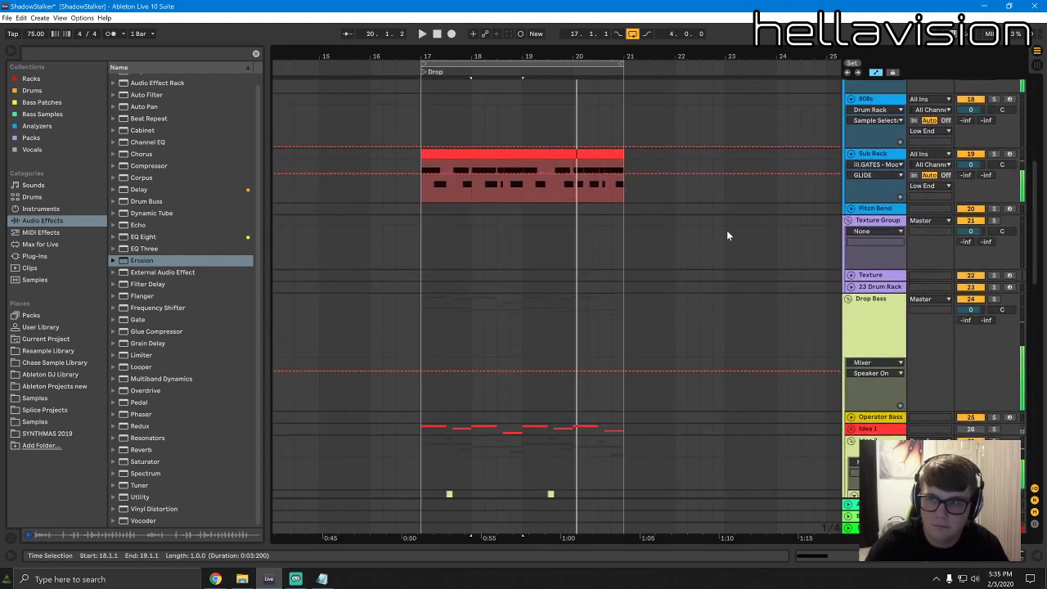
{"action": "scroll", "coordinate": [726, 230], "scroll_direction": "up", "scroll_amount": 3}
{"action": "scroll", "coordinate": [703, 225], "scroll_direction": "up", "scroll_amount": 3}
{"action": "scroll", "coordinate": [782, 305], "scroll_direction": "down", "scroll_amount": 2}
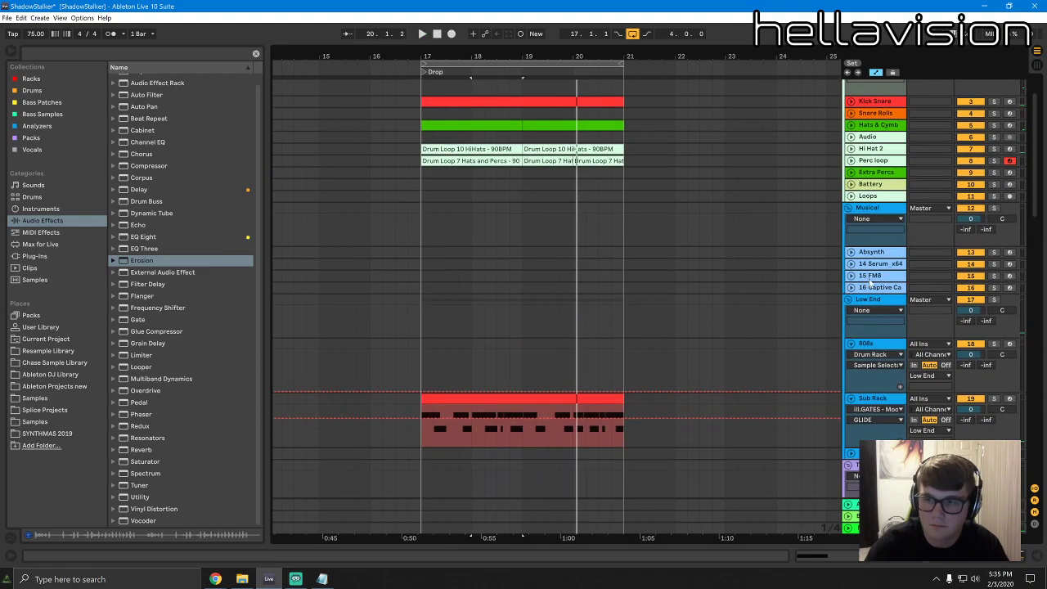
{"action": "right_click", "coordinate": [867, 264]}
{"action": "left_click", "coordinate": [827, 330]}
{"action": "scroll", "coordinate": [825, 325], "scroll_direction": "down", "scroll_amount": 15}
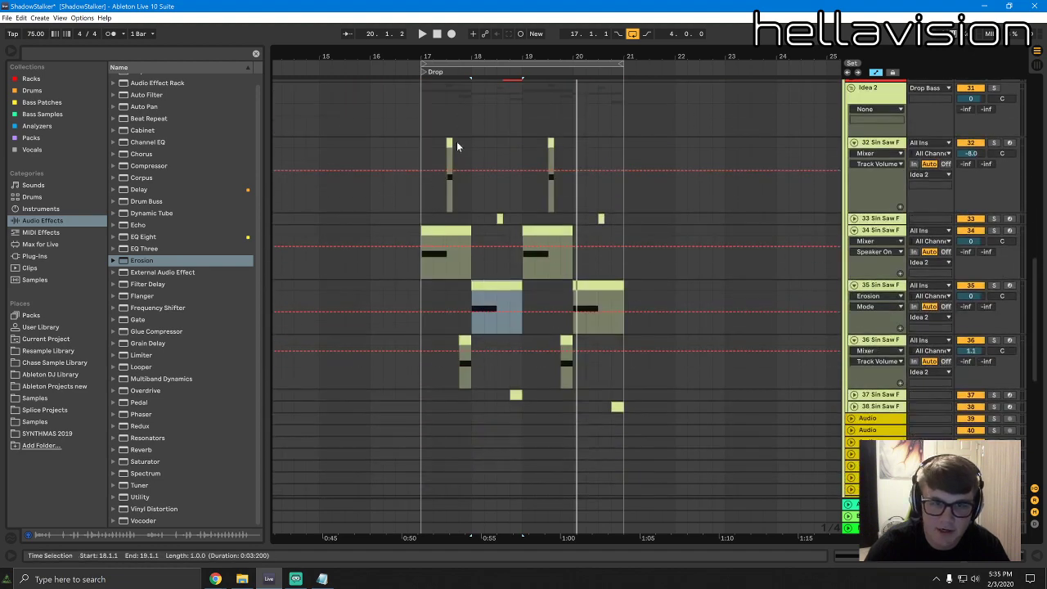
Insert a new MIDI track directly below track 32 in the Idea 2 group
{"action": "left_click", "coordinate": [448, 143]}
{"action": "right_click", "coordinate": [879, 174]}
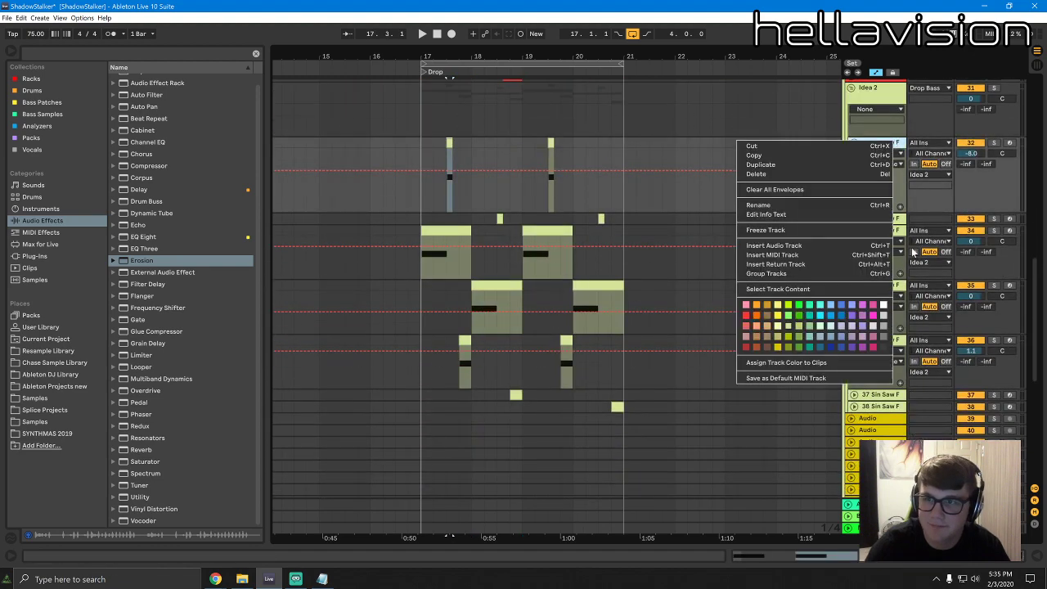
{"action": "left_click", "coordinate": [805, 259]}
{"action": "key", "text": "ctrl+shift+t"}
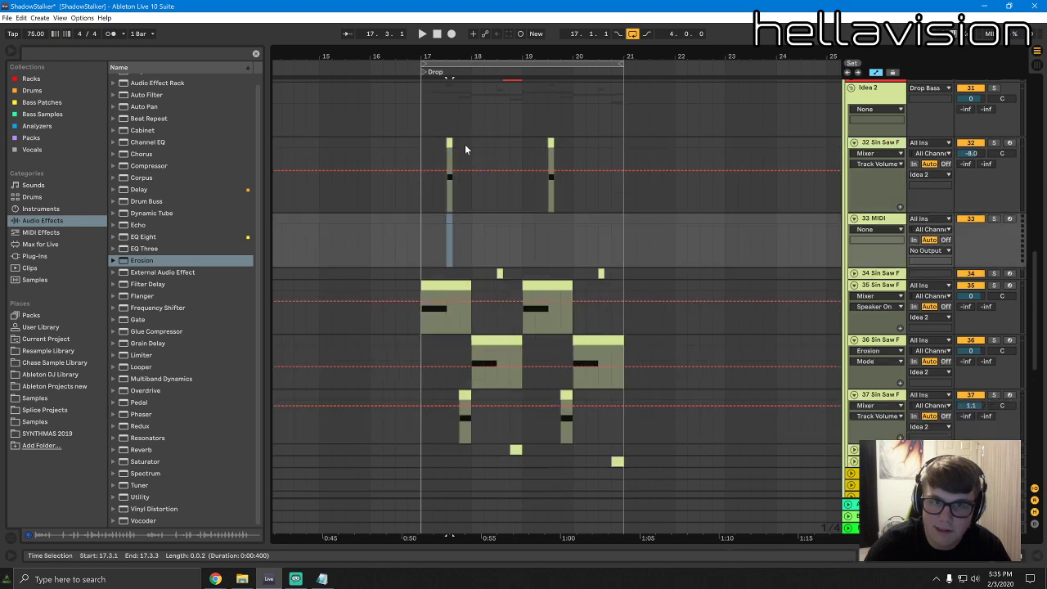
Place a copy of track 32's short clip on the new MIDI track from 17.3.3 to 17.4.1 and audition it
{"action": "left_click", "coordinate": [465, 144]}
{"action": "left_click", "coordinate": [462, 218]}
{"action": "key", "text": "ctrl+v"}
{"action": "left_click_drag", "start_coordinate": [459, 56], "coordinate": [463, 135]}
{"action": "left_click_drag", "start_coordinate": [475, 219], "coordinate": [446, 222]}
{"action": "key", "text": "space"}
{"action": "key", "text": "space"}
{"action": "key", "text": "space"}
{"action": "key", "text": "space"}
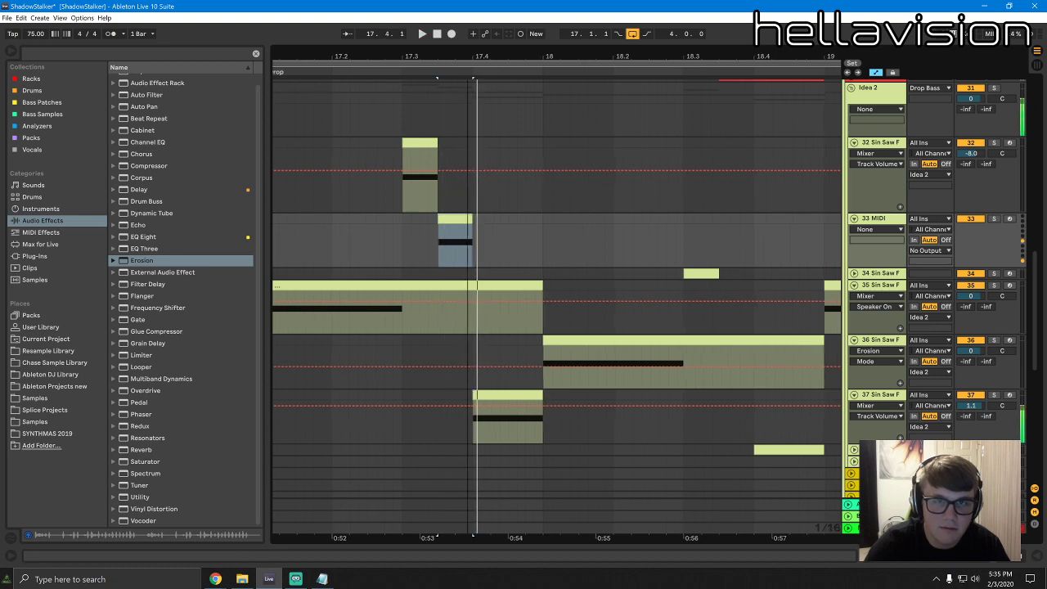
{"action": "left_click_drag", "start_coordinate": [472, 57], "coordinate": [499, 10]}
{"action": "key", "text": "space"}
{"action": "key", "text": "space"}
Load the Serum_x64 plug-in as the instrument of the new MIDI track 33
{"action": "left_click", "coordinate": [872, 221]}
{"action": "double_click", "coordinate": [871, 221]}
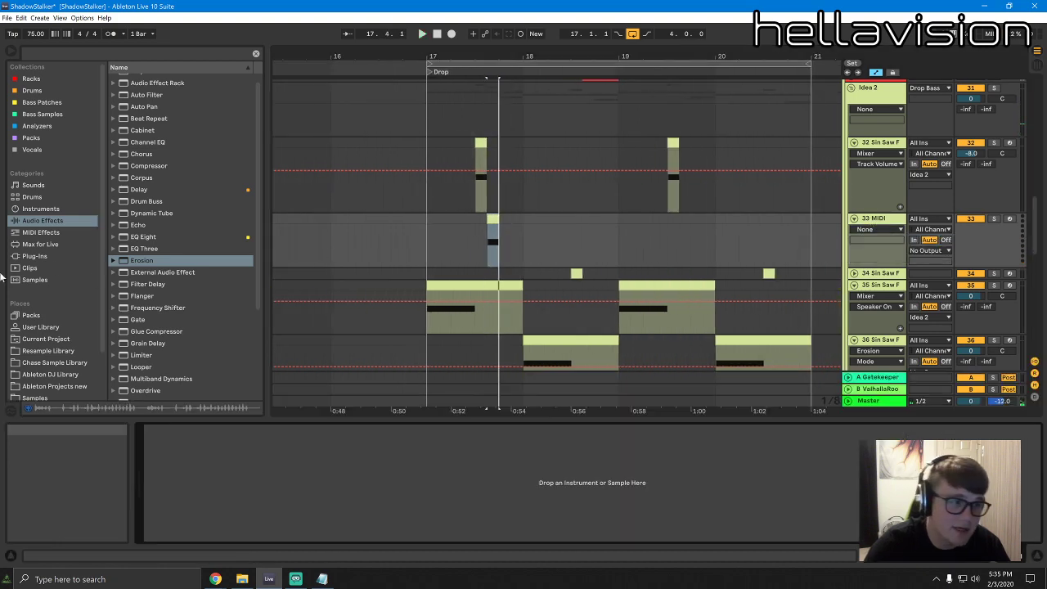
{"action": "left_click", "coordinate": [34, 256]}
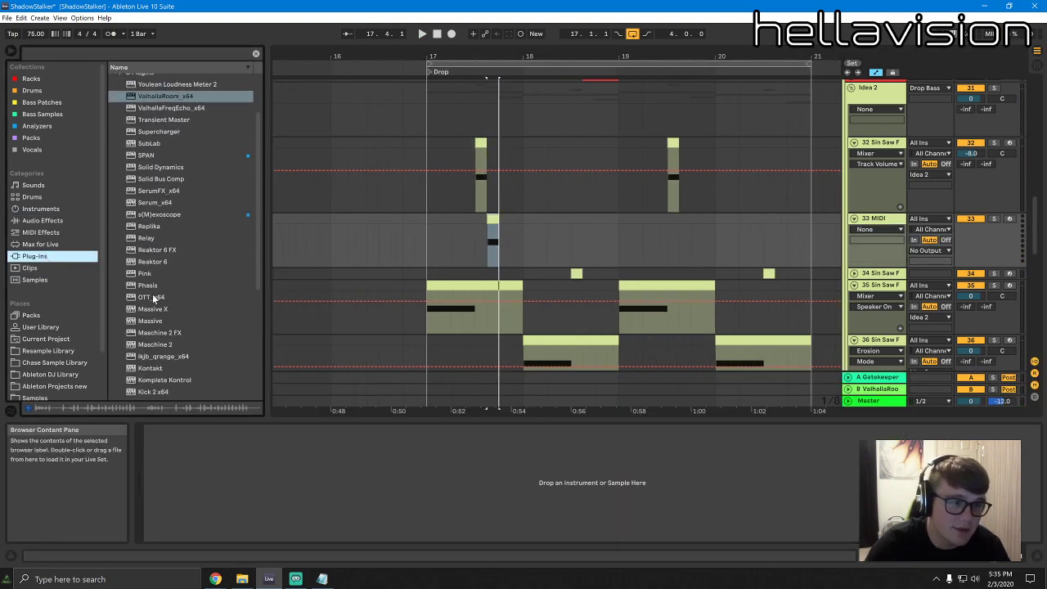
{"action": "double_click", "coordinate": [156, 202]}
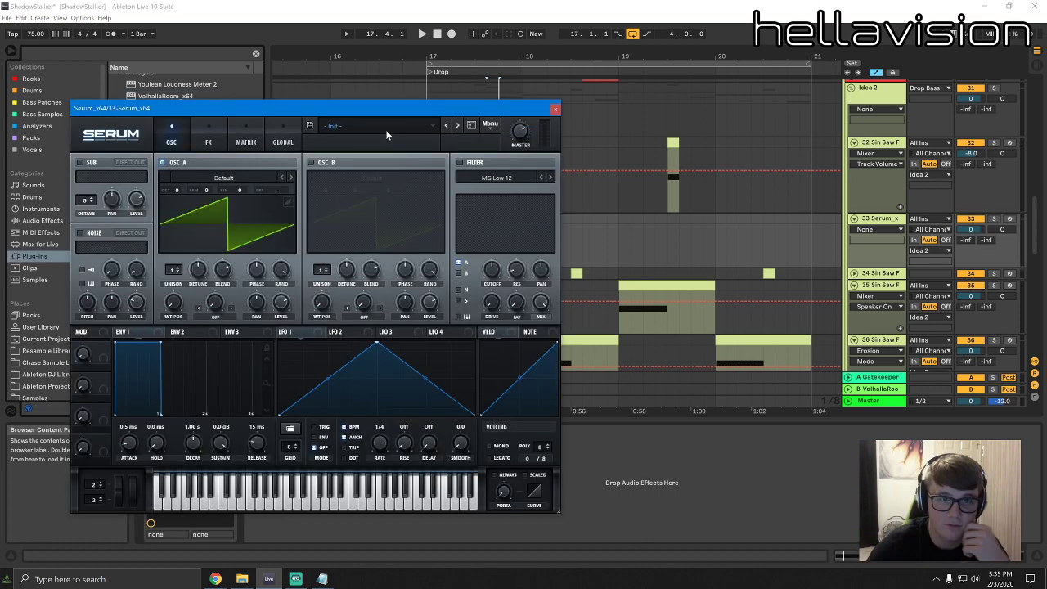
Load the SQ Funk Concerned [BR] preset from Serum's Seq category
{"action": "left_click", "coordinate": [386, 130]}
{"action": "mouse_move", "coordinate": [371, 268]}
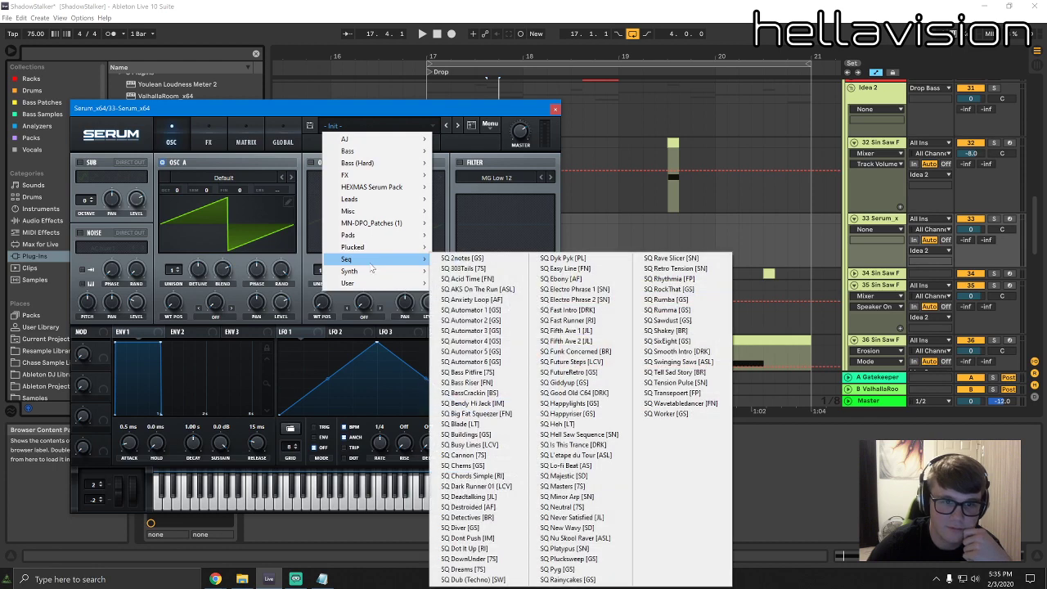
{"action": "left_click", "coordinate": [570, 353]}
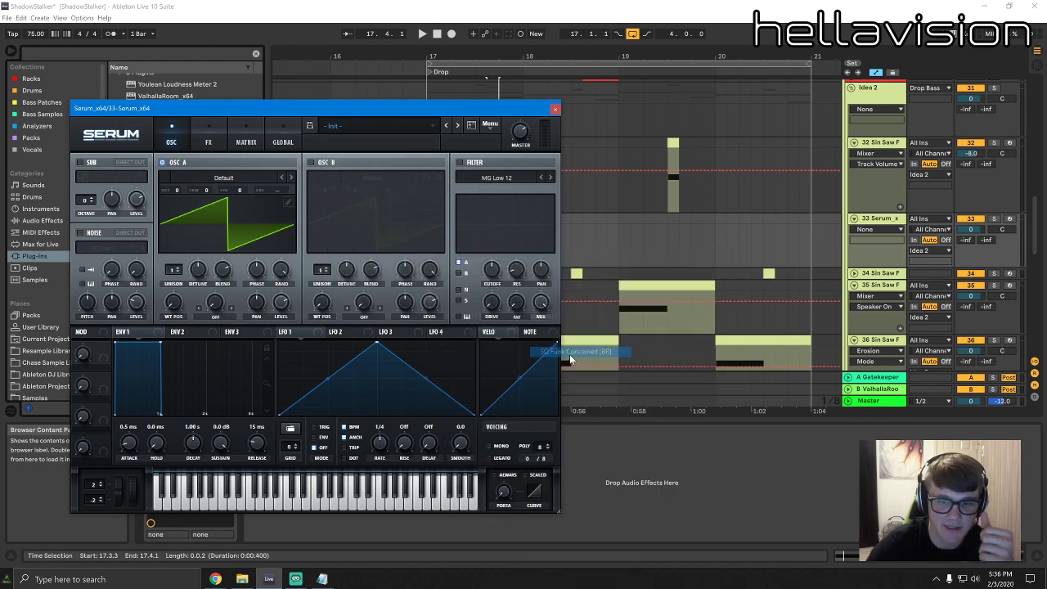
Audition the preset, lower track 33's volume to -8.7 dB, and close the Serum window after viewing its effects
{"action": "key", "text": "space"}
{"action": "left_click_drag", "start_coordinate": [971, 230], "coordinate": [971, 245]}
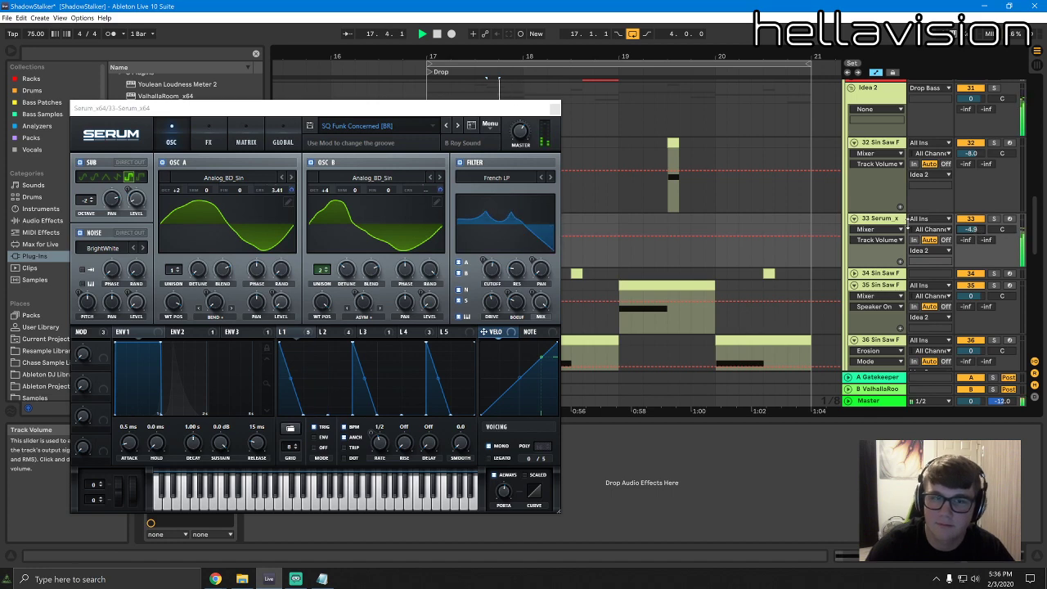
{"action": "left_click", "coordinate": [208, 141]}
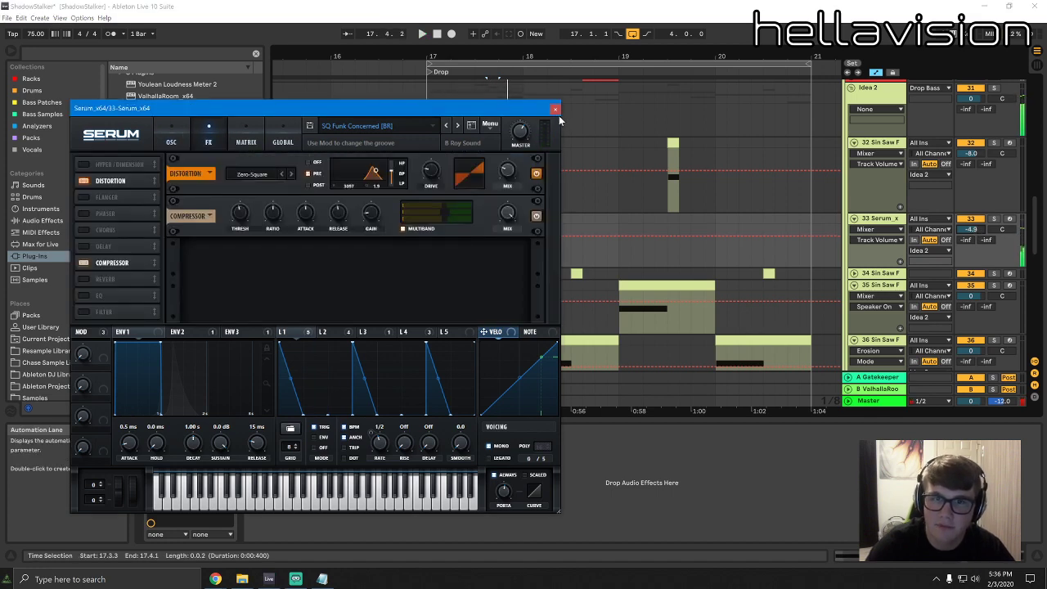
{"action": "left_click", "coordinate": [555, 110]}
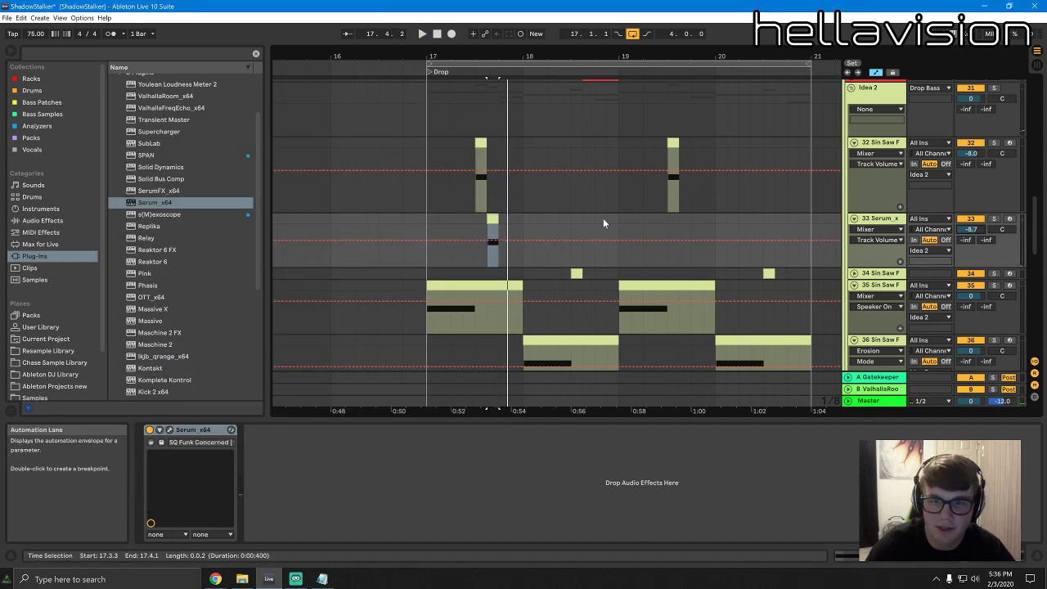
Duplicate track 33's two-bar section from 17.1.1 to 19.1.1 directly after itself and audition the copied clip
{"action": "left_click_drag", "start_coordinate": [625, 222], "coordinate": [597, 233]}
{"action": "left_click", "coordinate": [422, 228], "text": "shift"}
{"action": "key", "text": "ctrl+d"}
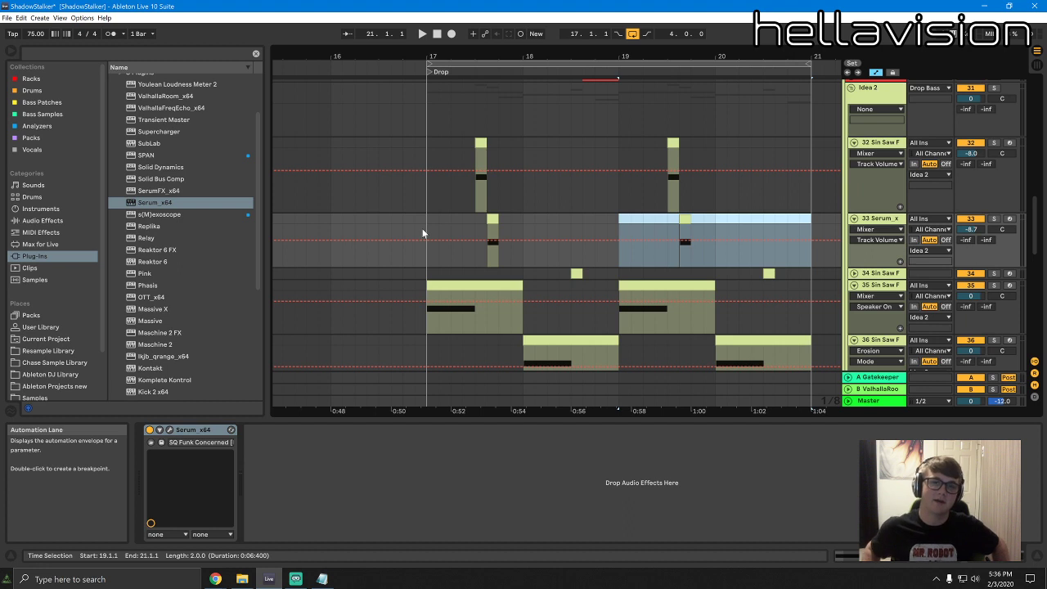
{"action": "left_click", "coordinate": [492, 233]}
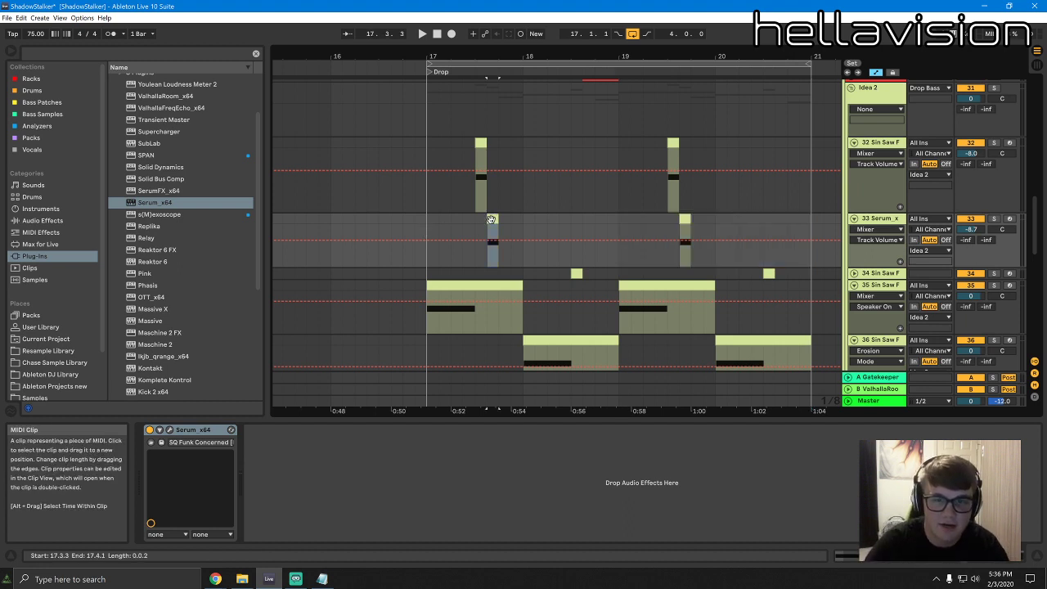
{"action": "left_click", "coordinate": [682, 218]}
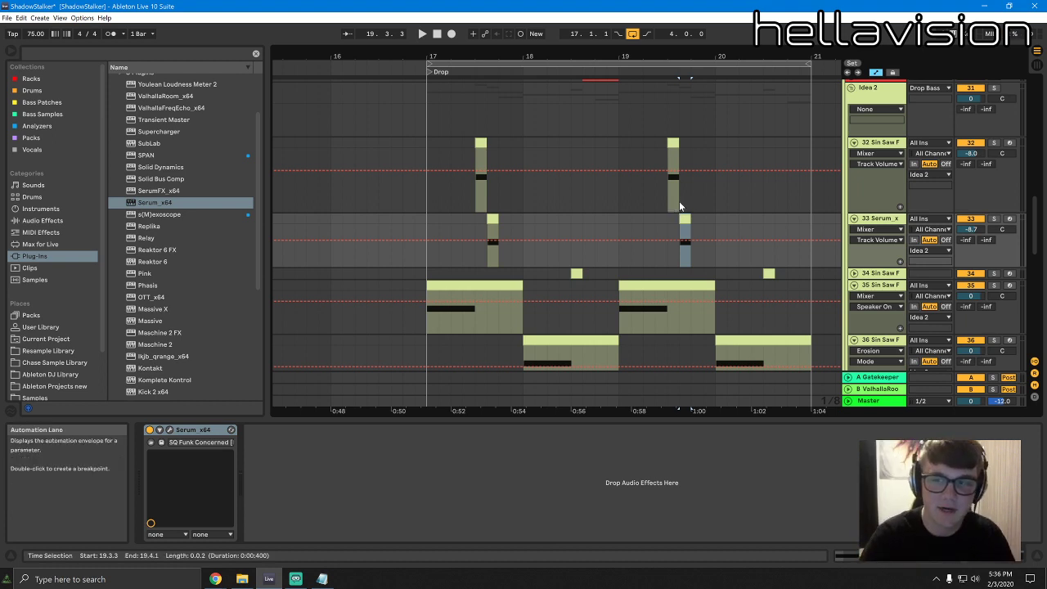
{"action": "key", "text": "space"}
{"action": "left_click", "coordinate": [878, 219]}
{"action": "key", "text": "space"}
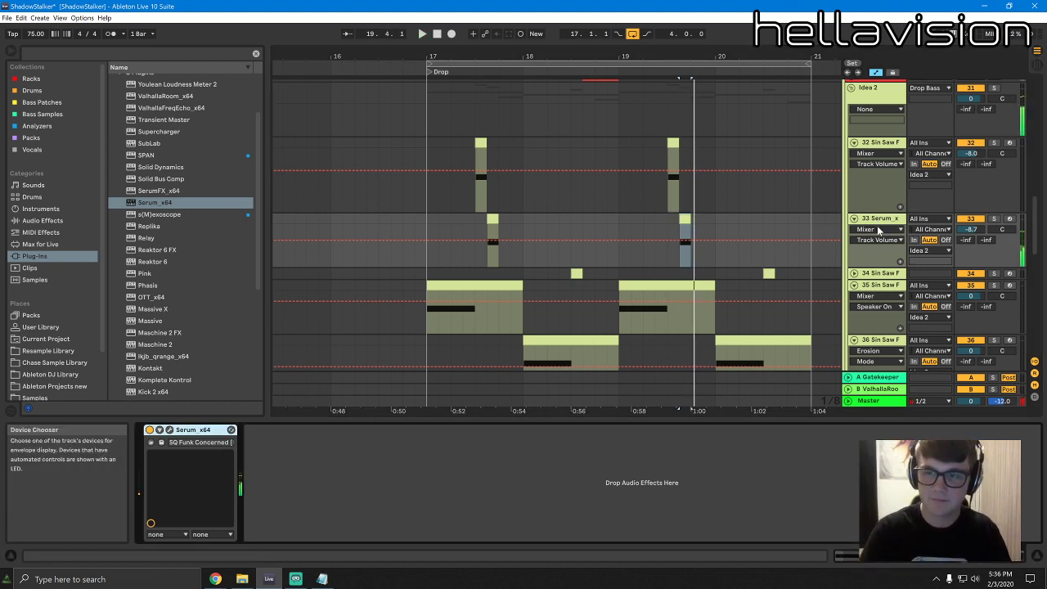
Add the ValhallaRoom_x64 reverb plug-in after Serum on track 33
{"action": "left_click", "coordinate": [41, 208]}
{"action": "left_click", "coordinate": [42, 220]}
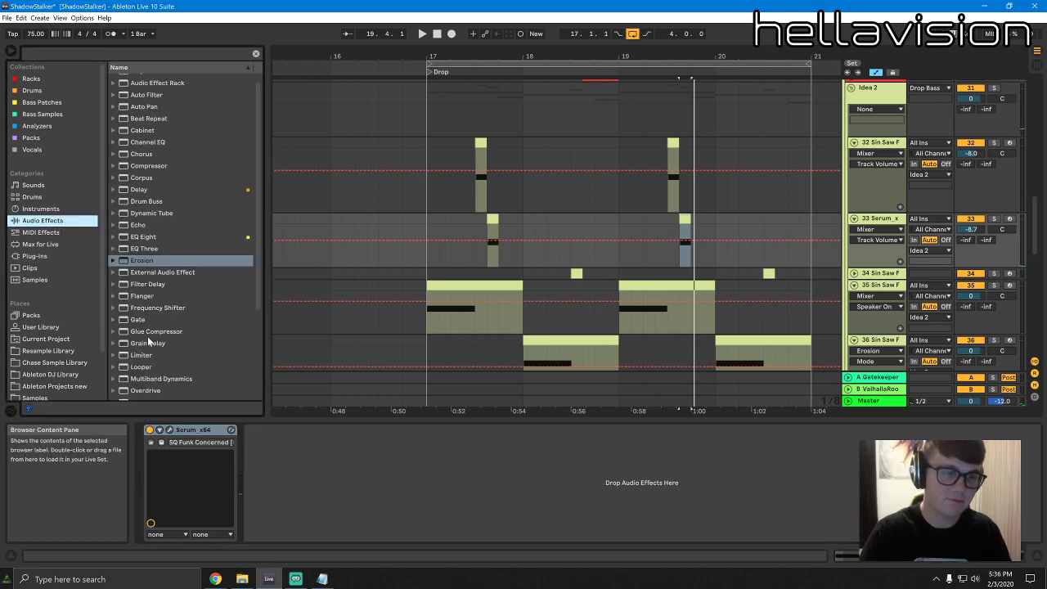
{"action": "scroll", "coordinate": [147, 336], "scroll_direction": "down", "scroll_amount": 5}
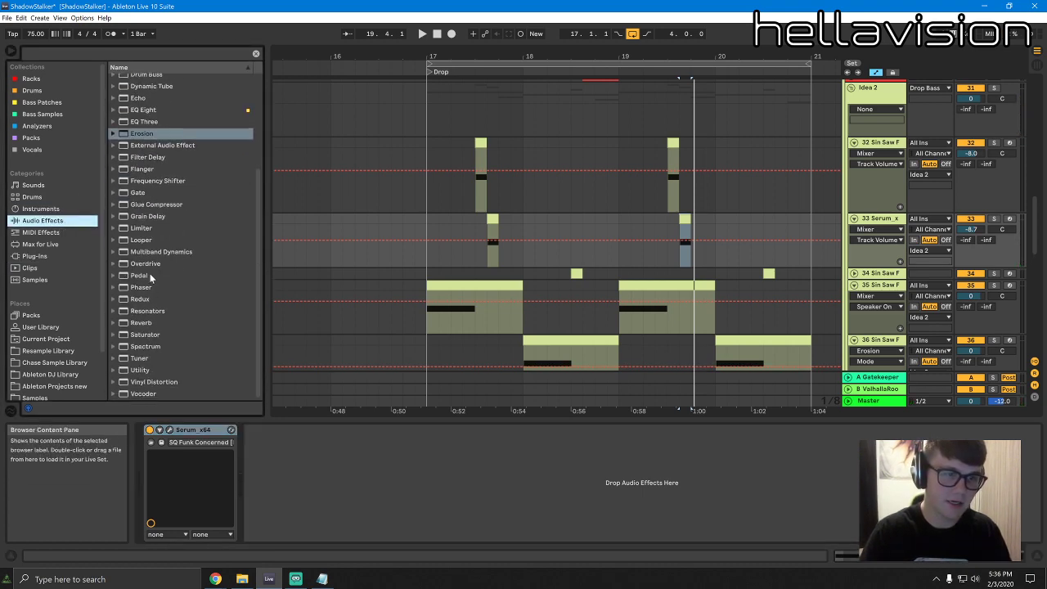
{"action": "scroll", "coordinate": [150, 278], "scroll_direction": "up", "scroll_amount": 2}
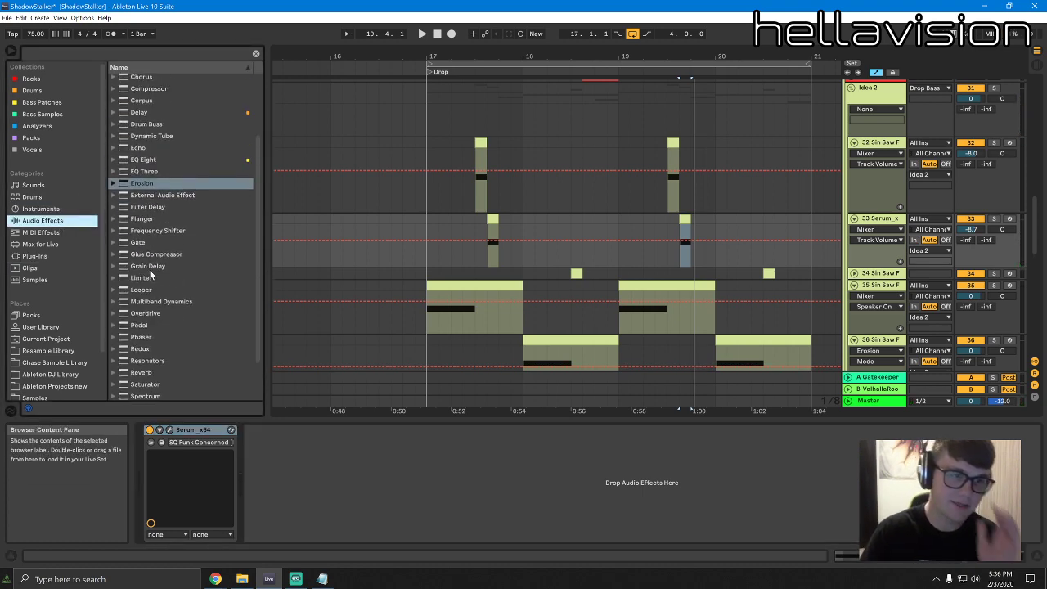
{"action": "left_click", "coordinate": [50, 232]}
{"action": "left_click", "coordinate": [47, 256]}
{"action": "scroll", "coordinate": [157, 231], "scroll_direction": "up", "scroll_amount": 3}
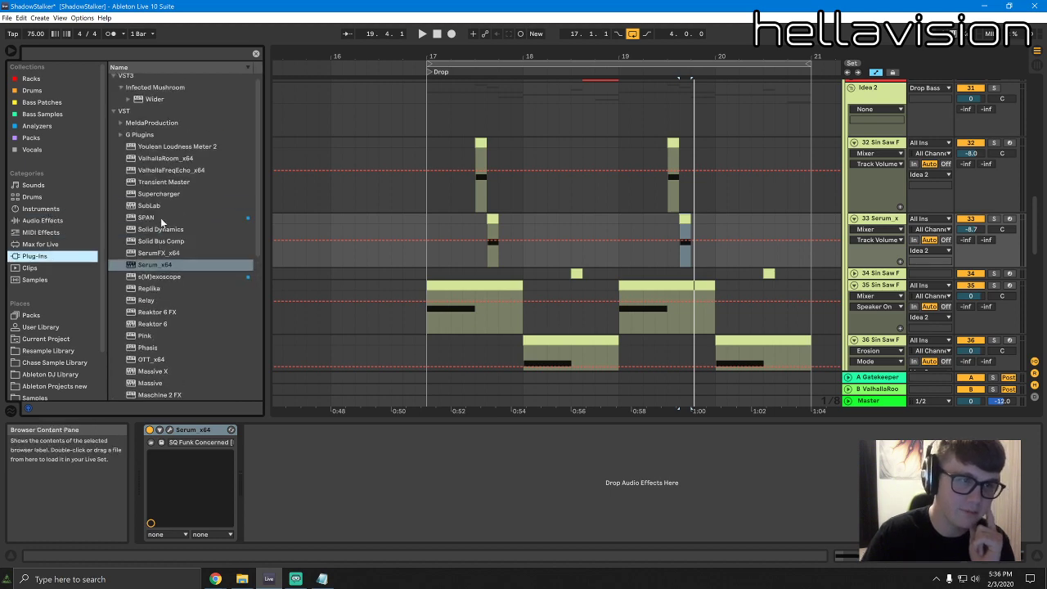
{"action": "double_click", "coordinate": [165, 158]}
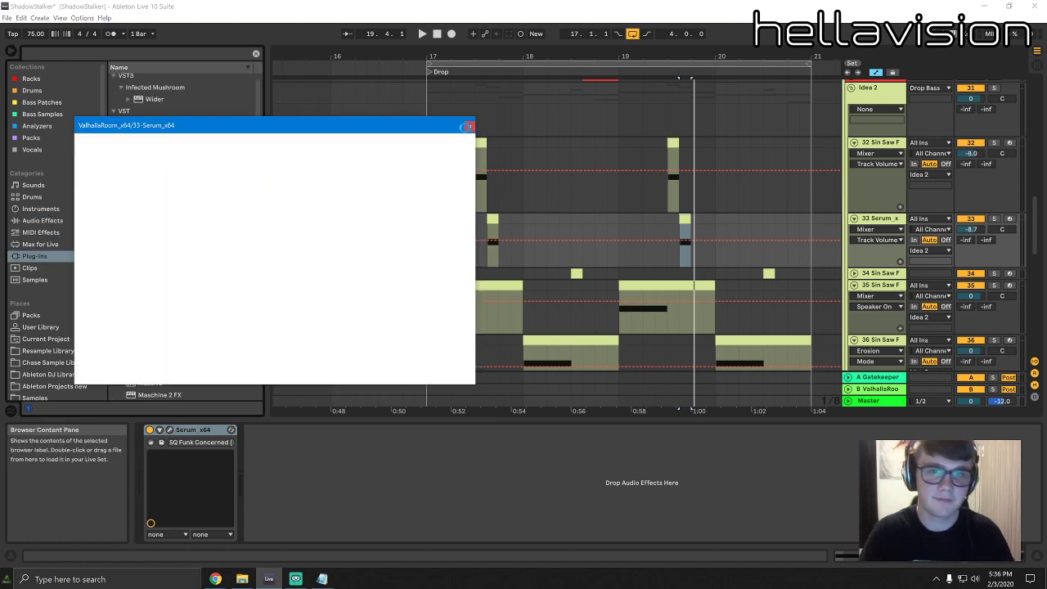
Set ValhallaRoom's mix to 22.6% and decay to 0.71 s while auditioning, then close its window
{"action": "left_click_drag", "start_coordinate": [98, 198], "coordinate": [95, 288]}
{"action": "left_click_drag", "start_coordinate": [175, 279], "coordinate": [175, 288]}
{"action": "key", "text": "space"}
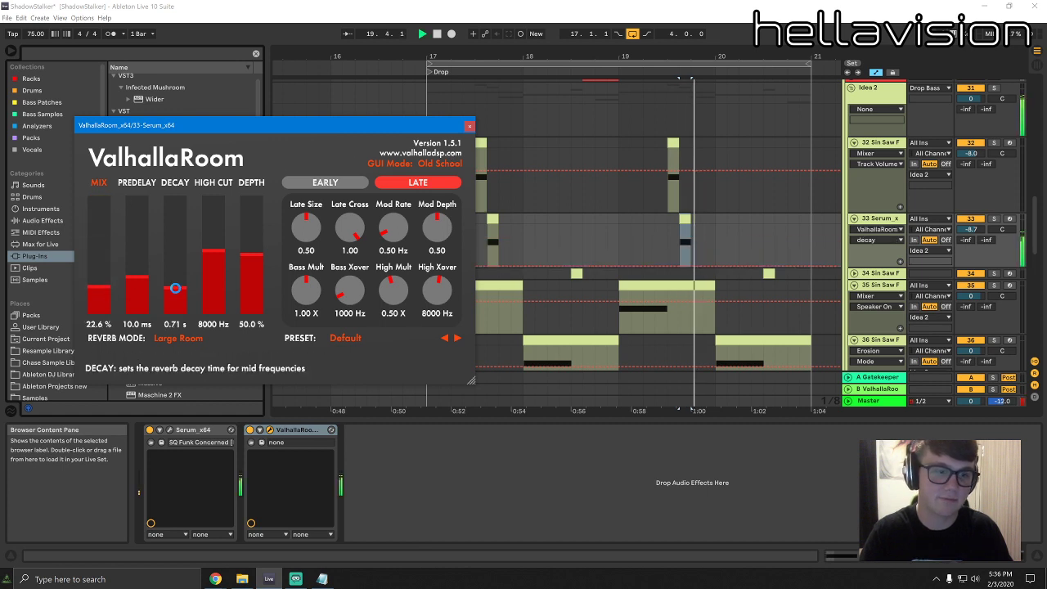
{"action": "left_click", "coordinate": [469, 125]}
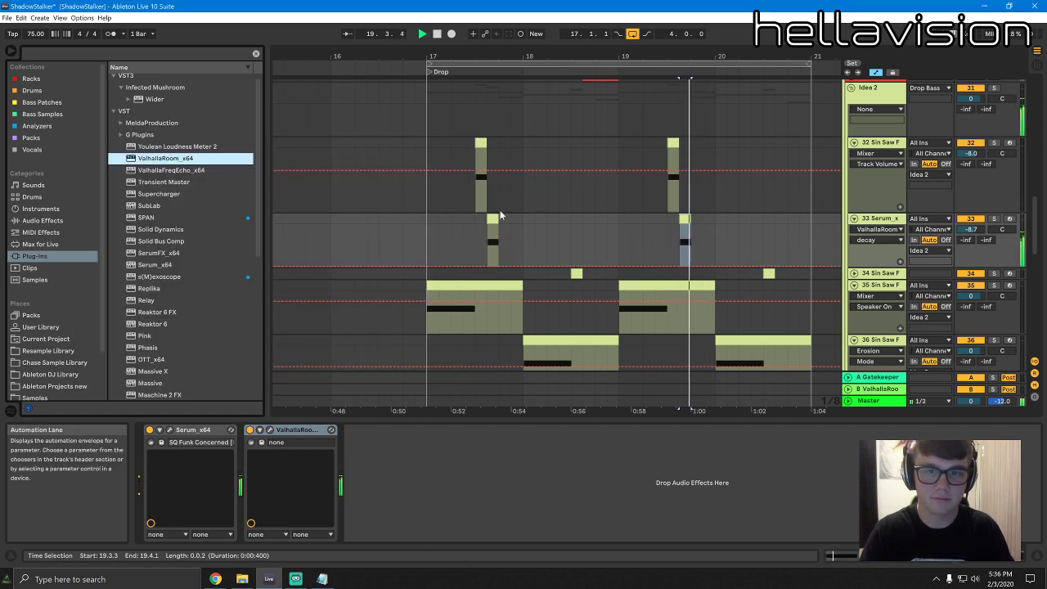
Deactivate track 33's clip in the section from 17.1.1 to 19.1.1
{"action": "left_click", "coordinate": [430, 218]}
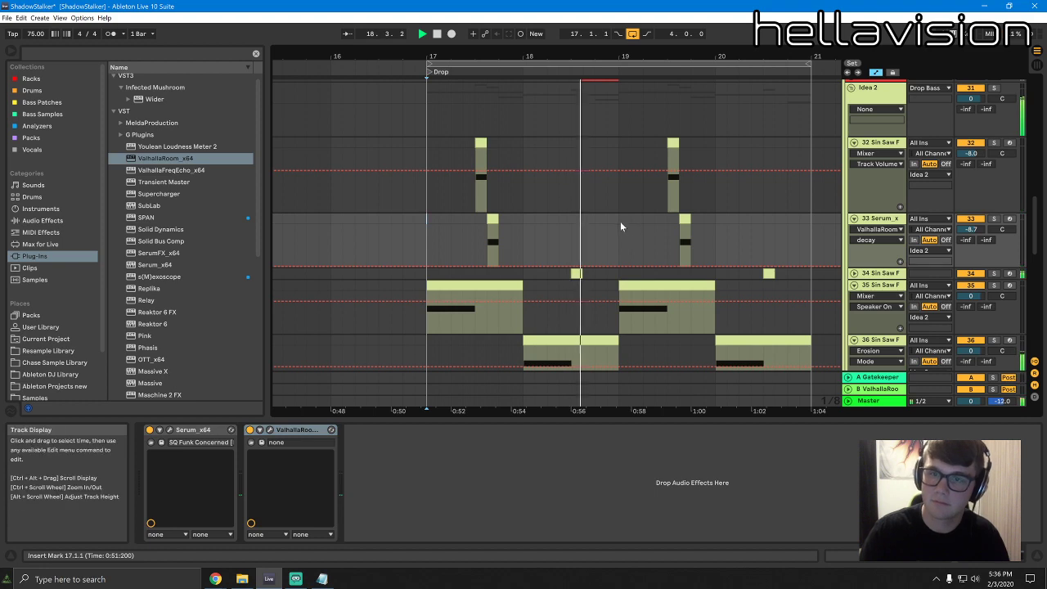
{"action": "left_click_drag", "start_coordinate": [620, 221], "coordinate": [424, 226]}
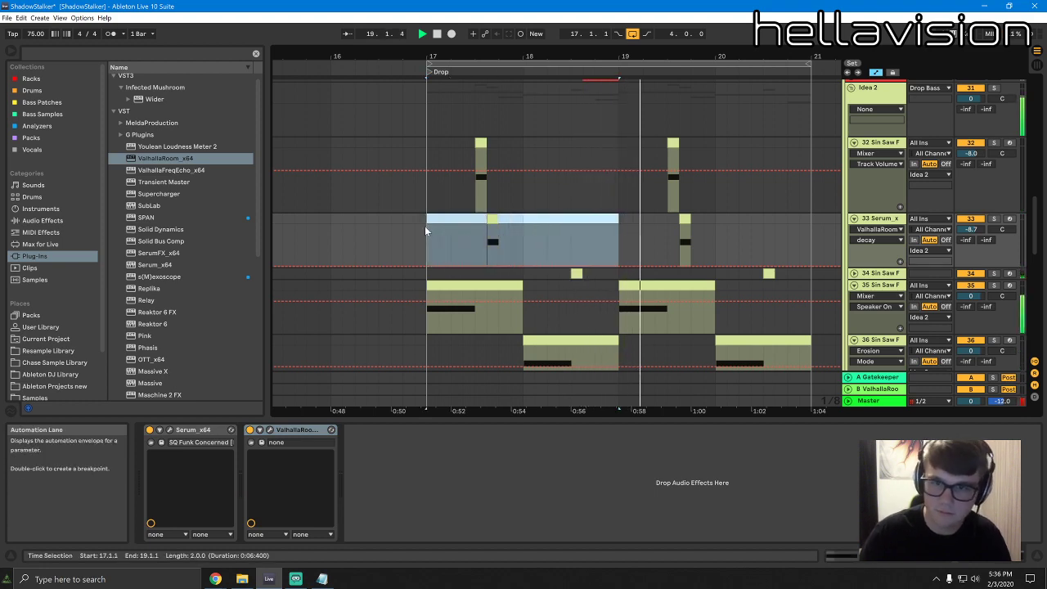
{"action": "key", "text": "0"}
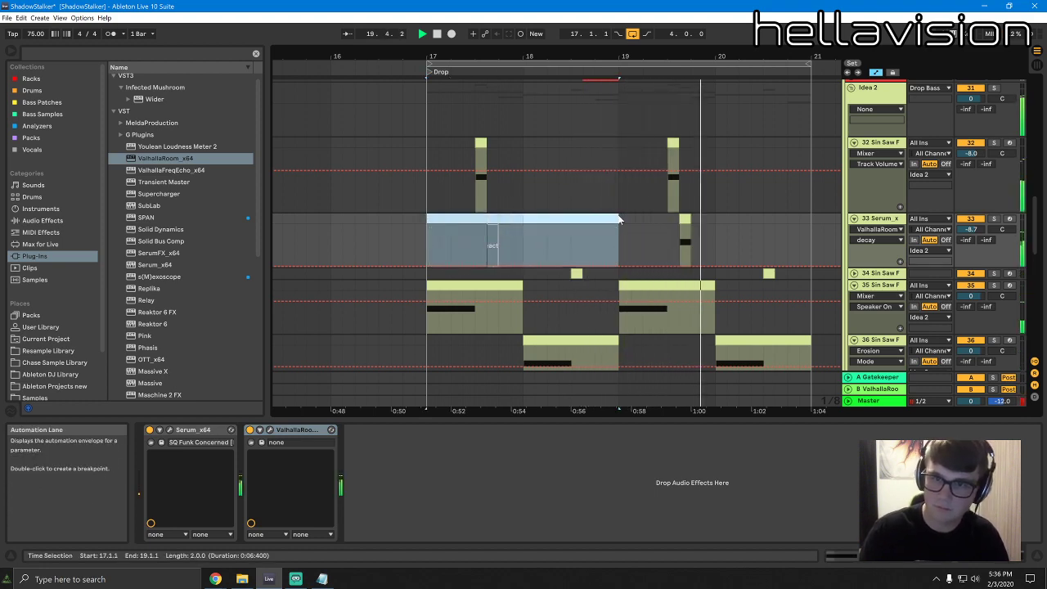
Extend track 33's second clip to span 19.3.1 to 19.4.1 and deactivate track 32's clip at 19.3.1
{"action": "key", "text": "space"}
{"action": "mouse_move", "coordinate": [686, 219]}
{"action": "left_mouse_down"}
{"action": "mouse_move", "coordinate": [675, 219]}
{"action": "mouse_move", "coordinate": [691, 220]}
{"action": "left_mouse_up"}
{"action": "left_click", "coordinate": [671, 143]}
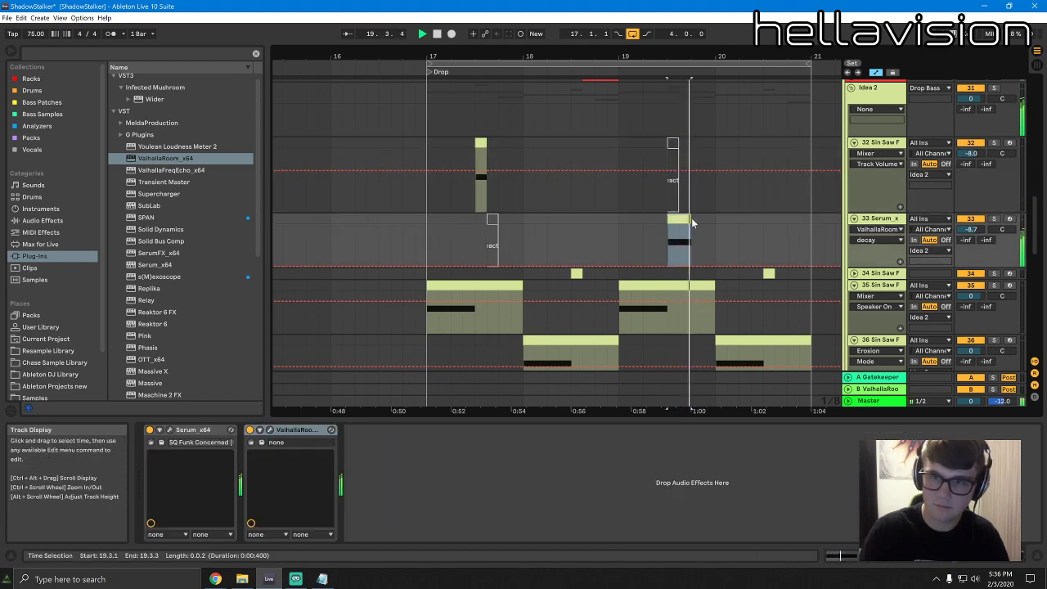
{"action": "left_click", "coordinate": [679, 167]}
Unfold the Kick Snare track, remove its clip section from 19.3.3 to 19.4.1, and audition the gap
{"action": "scroll", "coordinate": [739, 246], "scroll_direction": "up", "scroll_amount": 10}
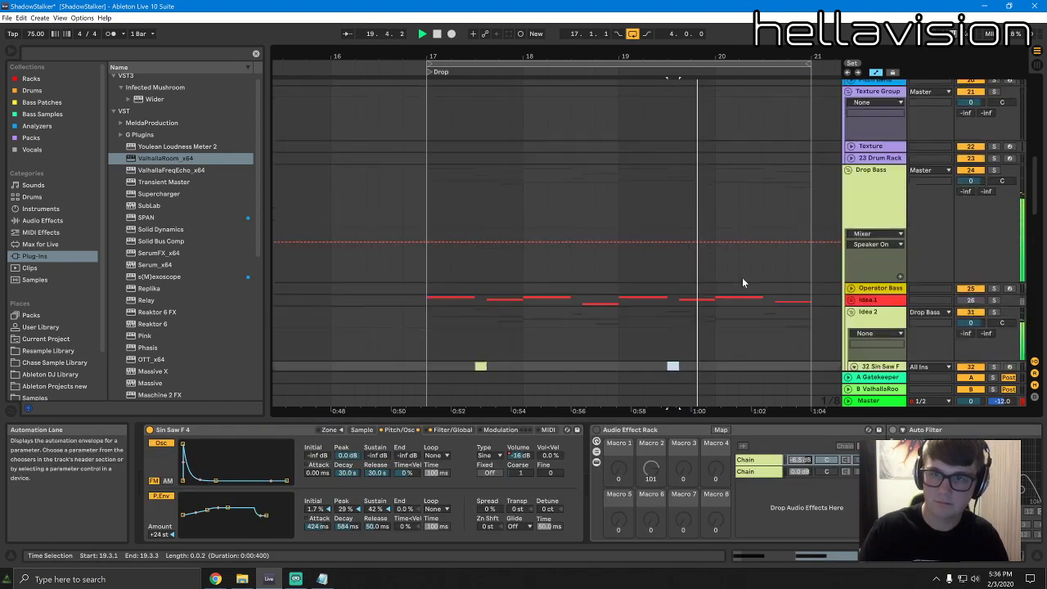
{"action": "scroll", "coordinate": [748, 262], "scroll_direction": "up", "scroll_amount": 10}
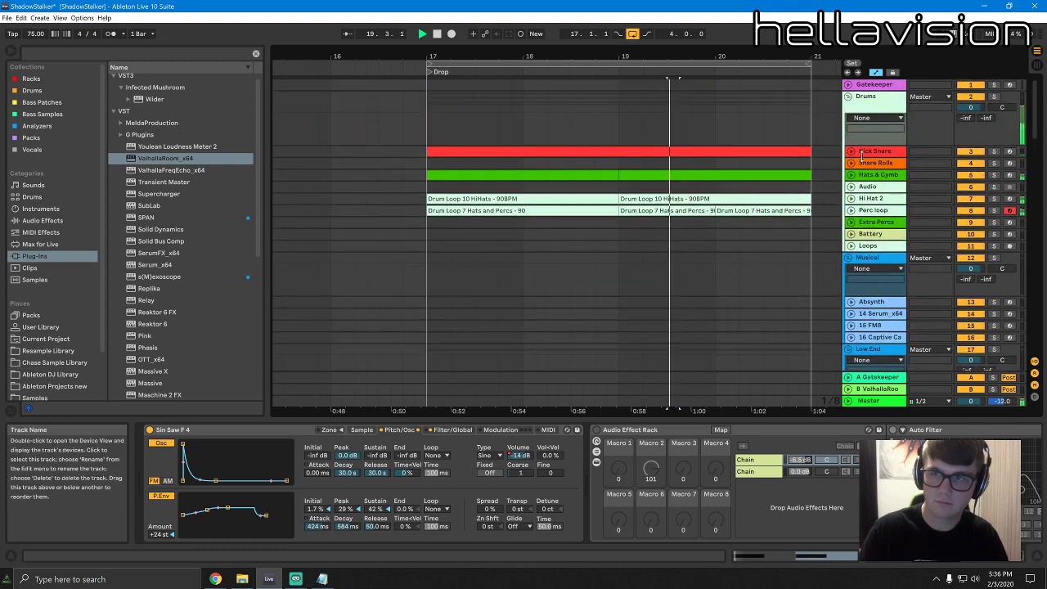
{"action": "left_click", "coordinate": [849, 156]}
{"action": "left_click", "coordinate": [851, 151]}
{"action": "left_click", "coordinate": [678, 184]}
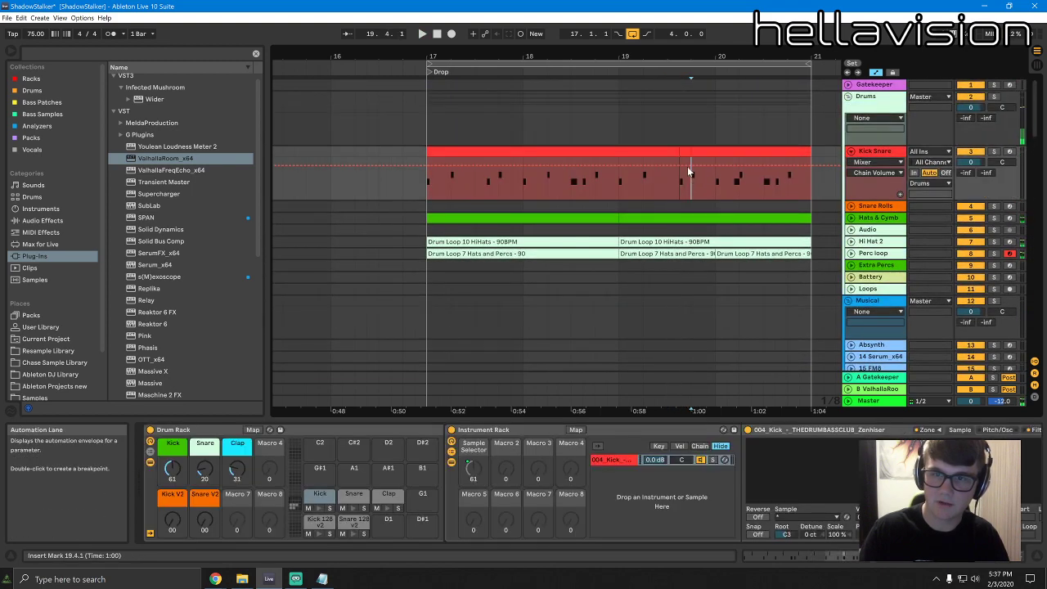
{"action": "key", "text": "space"}
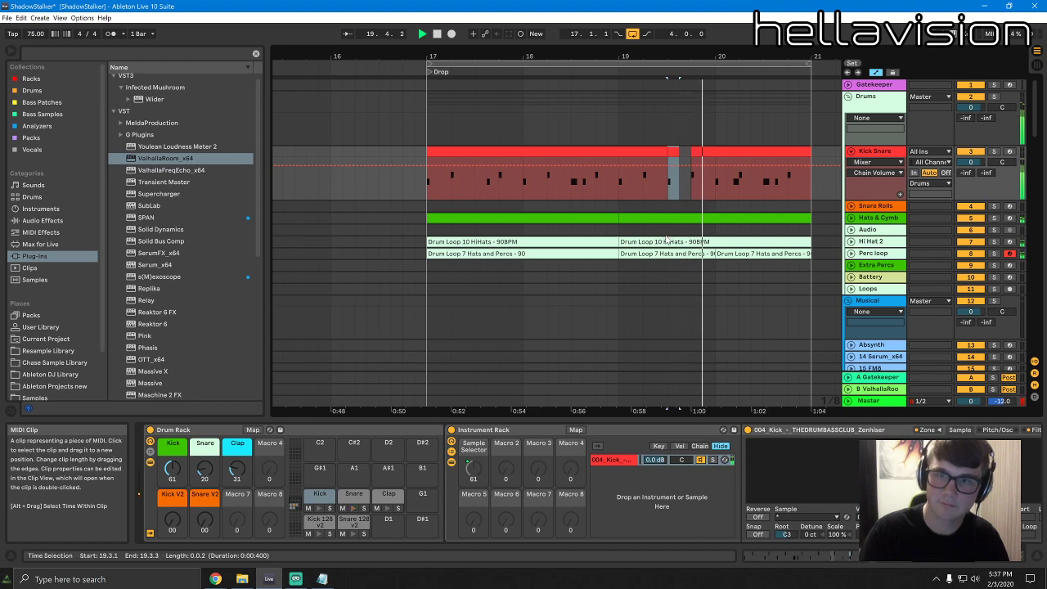
Rename track 33 as Seq, colour it magenta, and assign the track colour to its clips
{"action": "scroll", "coordinate": [1004, 259], "scroll_direction": "down", "scroll_amount": 15}
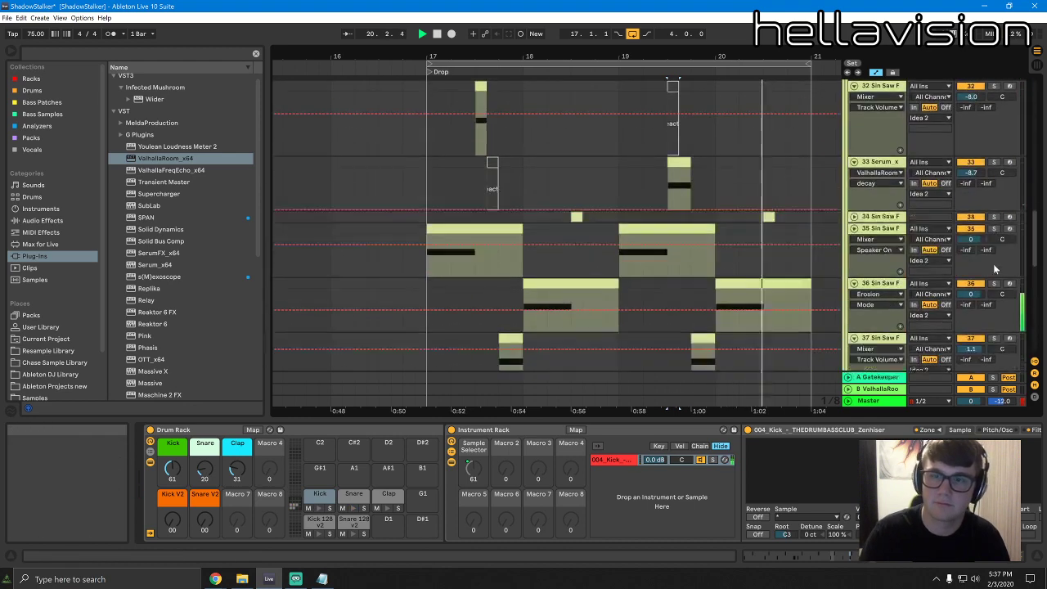
{"action": "left_click", "coordinate": [892, 179]}
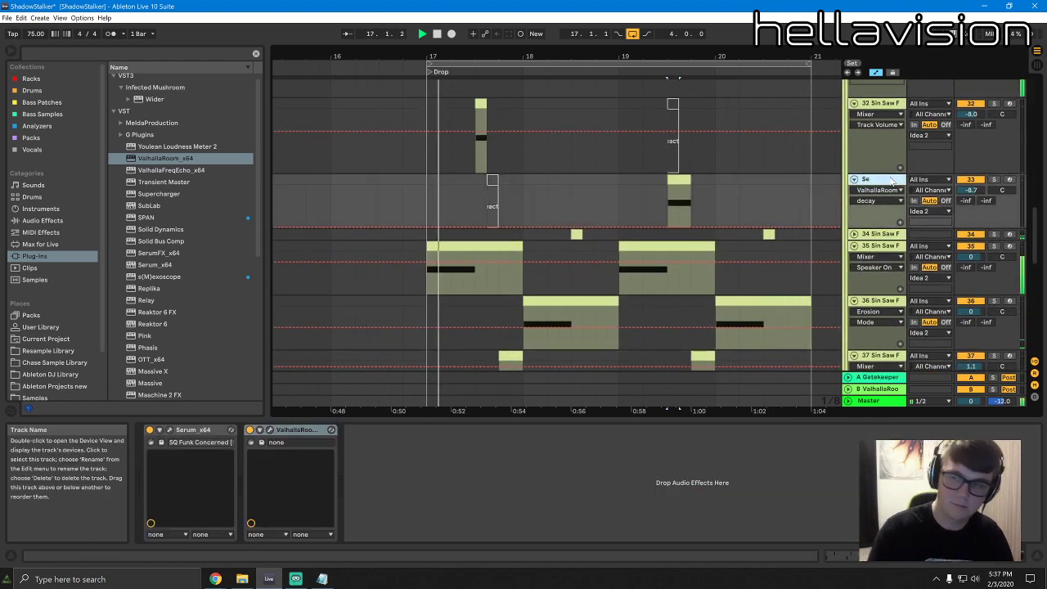
{"action": "right_click", "coordinate": [892, 180]}
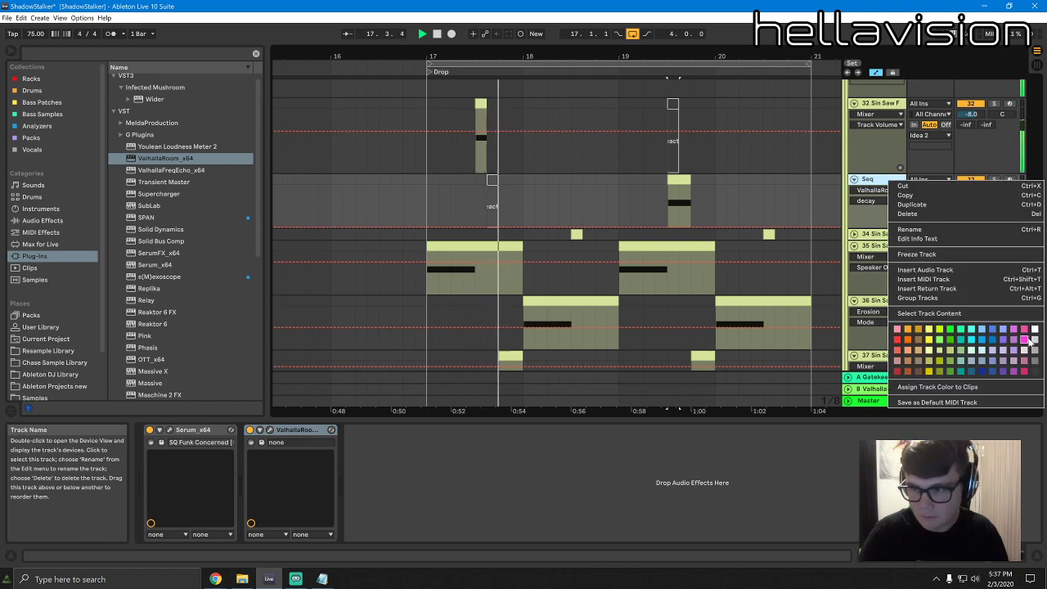
{"action": "left_click", "coordinate": [949, 334]}
{"action": "right_click", "coordinate": [886, 175]}
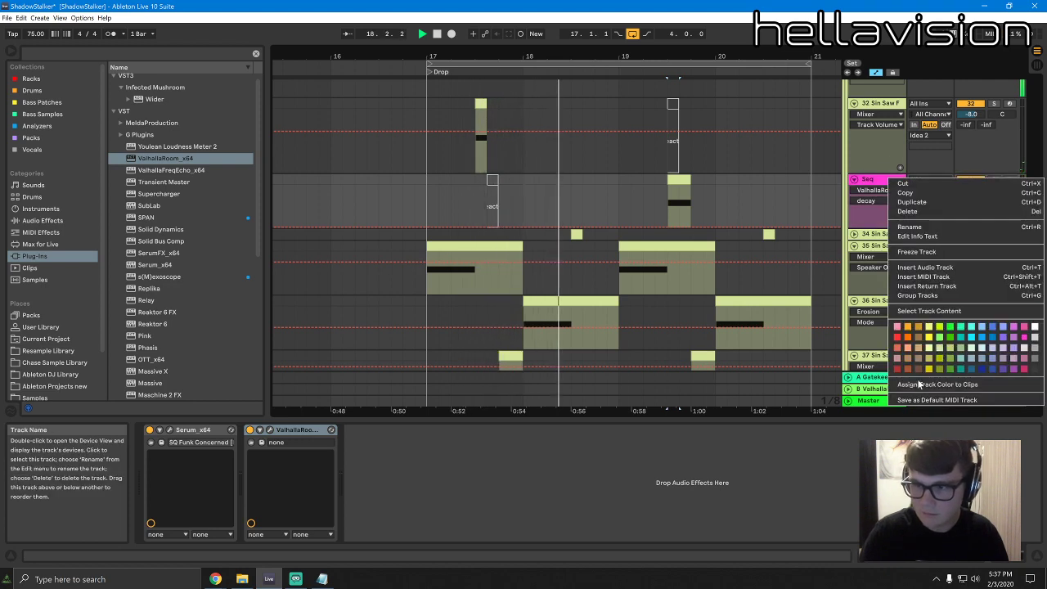
{"action": "left_click", "coordinate": [925, 385]}
Reactivate the Seq track's clip at 17.3.3 and set the track volume to -5.8 dB while auditioning
{"action": "scroll", "coordinate": [615, 196], "scroll_direction": "up", "scroll_amount": 3}
{"action": "left_click", "coordinate": [495, 228]}
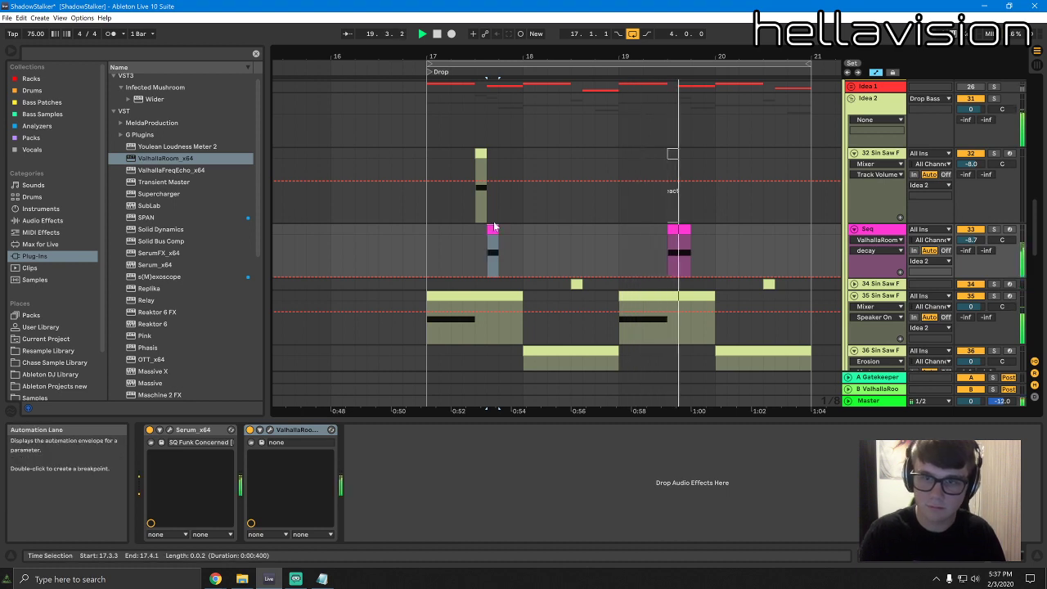
{"action": "key", "text": "space"}
{"action": "key", "text": "space"}
{"action": "left_click_drag", "start_coordinate": [971, 240], "coordinate": [971, 234]}
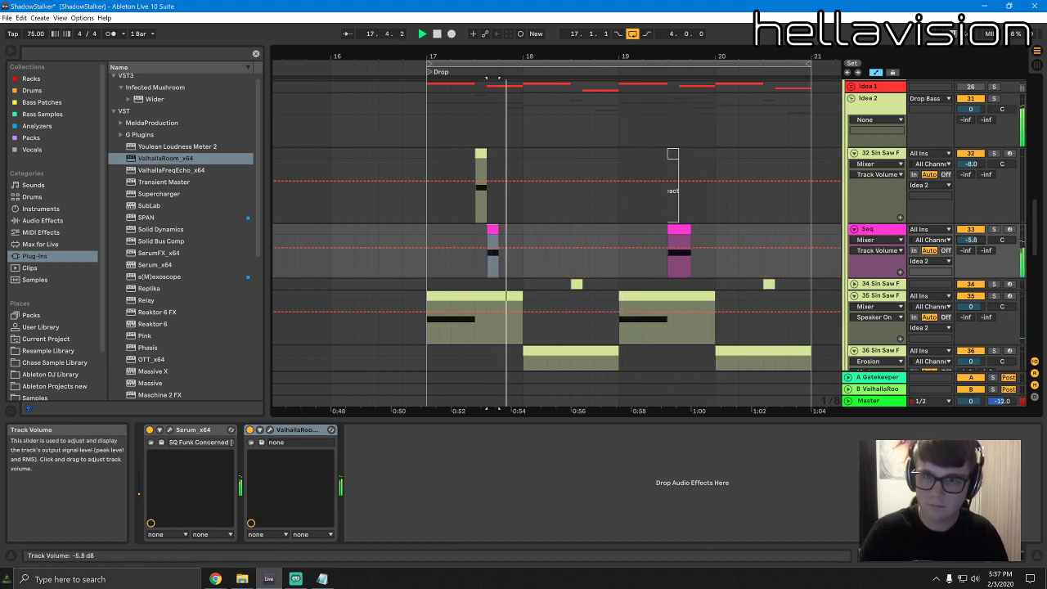
{"action": "key", "text": "space"}
{"action": "key", "text": "space"}
{"action": "left_click", "coordinate": [486, 232]}
{"action": "left_click", "coordinate": [493, 230]}
{"action": "key", "text": "space"}
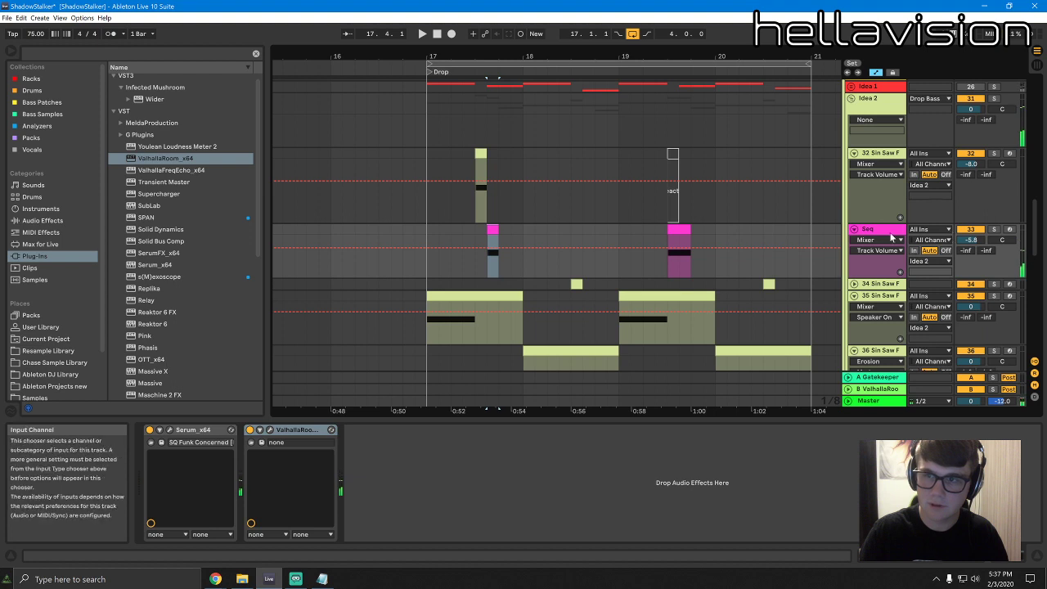
Duplicate the Seq track, keeping only the 17.3.3 clip on the original and only the 19.3.1 clip on the copy
{"action": "left_click", "coordinate": [890, 235]}
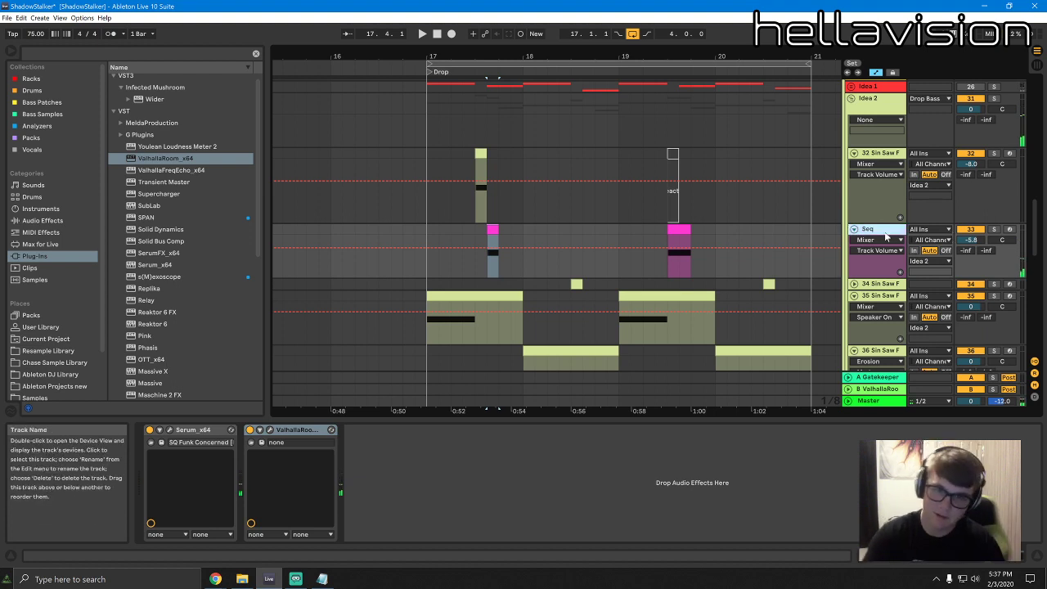
{"action": "key", "text": "ctrl+d"}
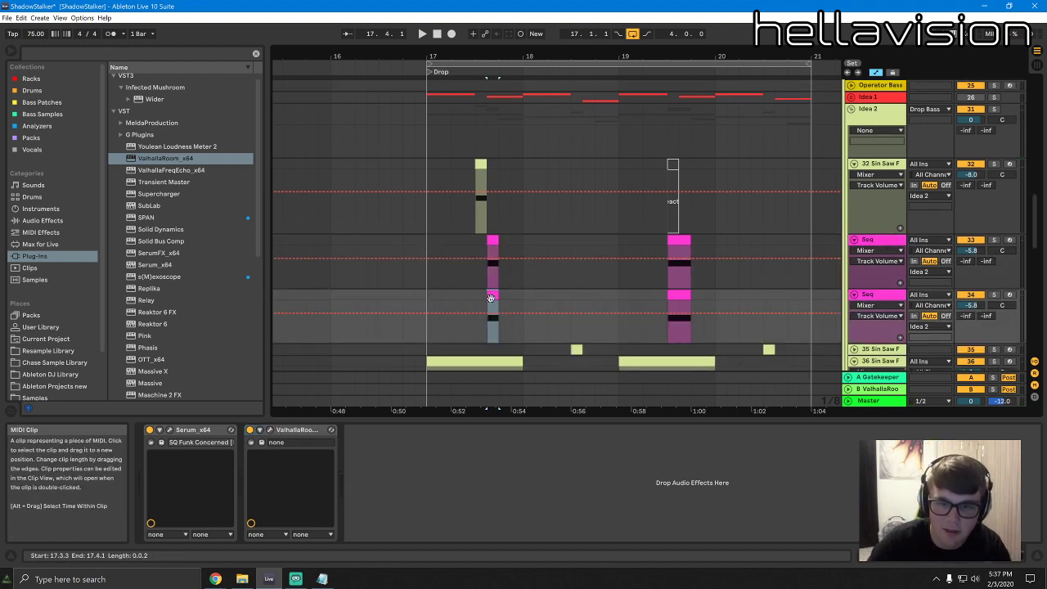
{"action": "key", "text": "Delete"}
{"action": "left_click", "coordinate": [685, 240]}
{"action": "key", "text": "Delete"}
{"action": "left_click_drag", "start_coordinate": [489, 251], "coordinate": [497, 251]}
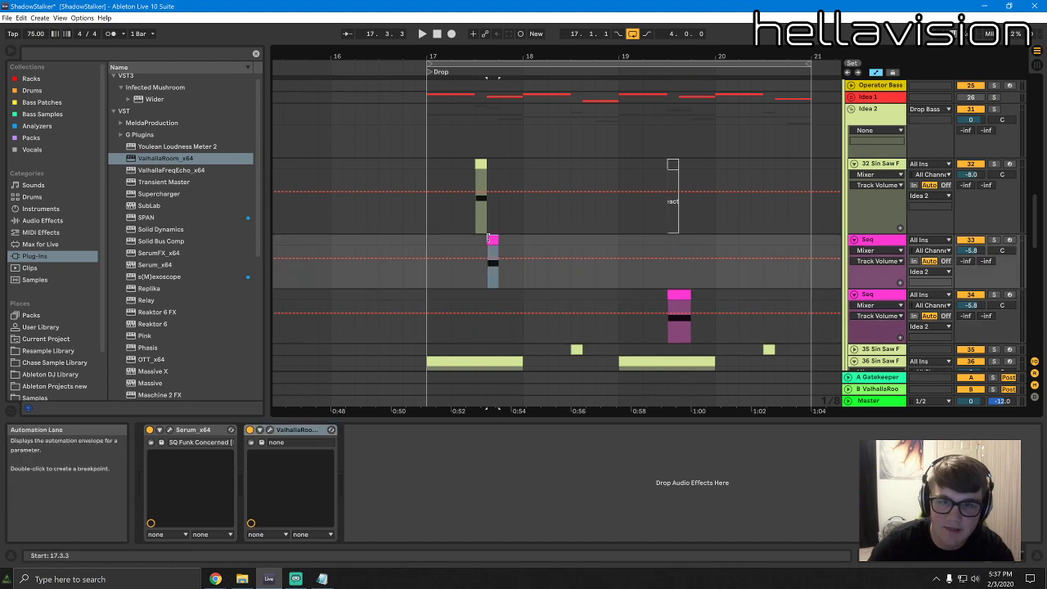
Load the SQ Giddyup [GS] preset in the original Seq track's Serum and adjust its master volume to 47% while auditioning
{"action": "key", "text": "space"}
{"action": "key", "text": "space"}
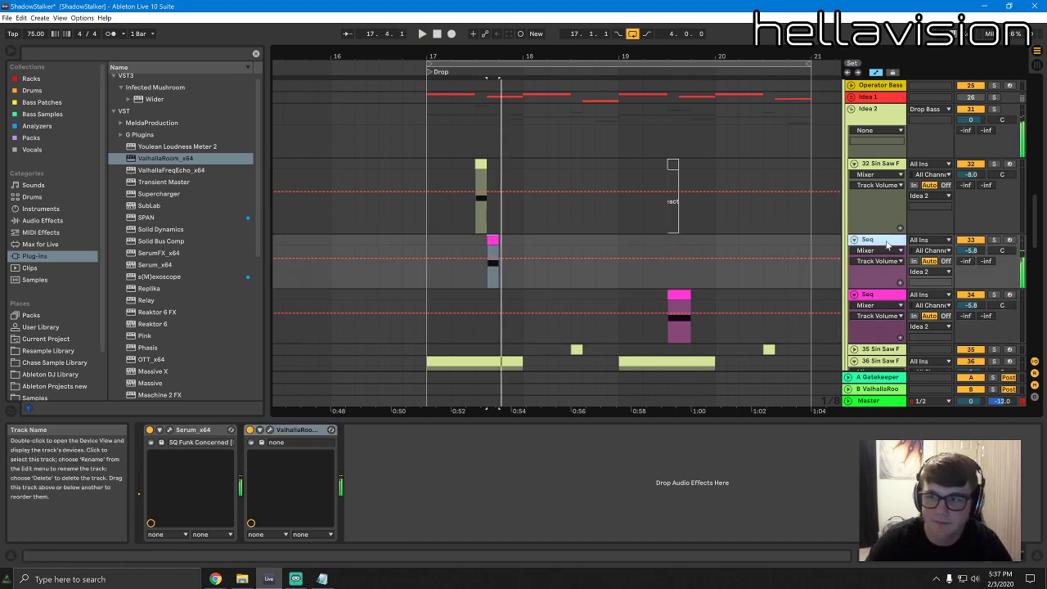
{"action": "left_click", "coordinate": [169, 429]}
{"action": "left_click", "coordinate": [458, 127]}
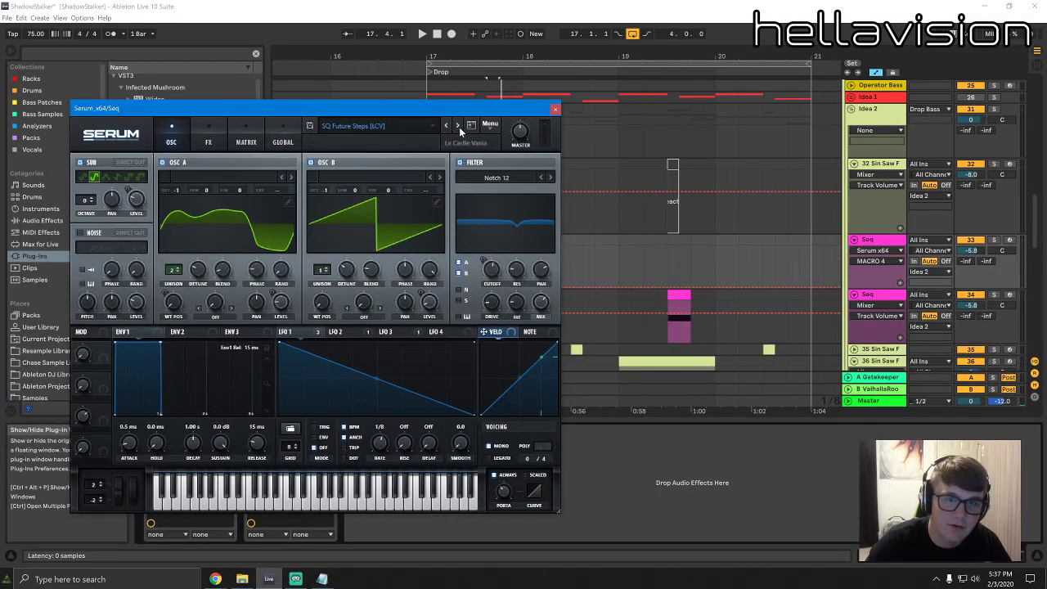
{"action": "left_click", "coordinate": [458, 126]}
{"action": "left_click", "coordinate": [458, 127]}
{"action": "key", "text": "space"}
{"action": "left_click", "coordinate": [523, 135]}
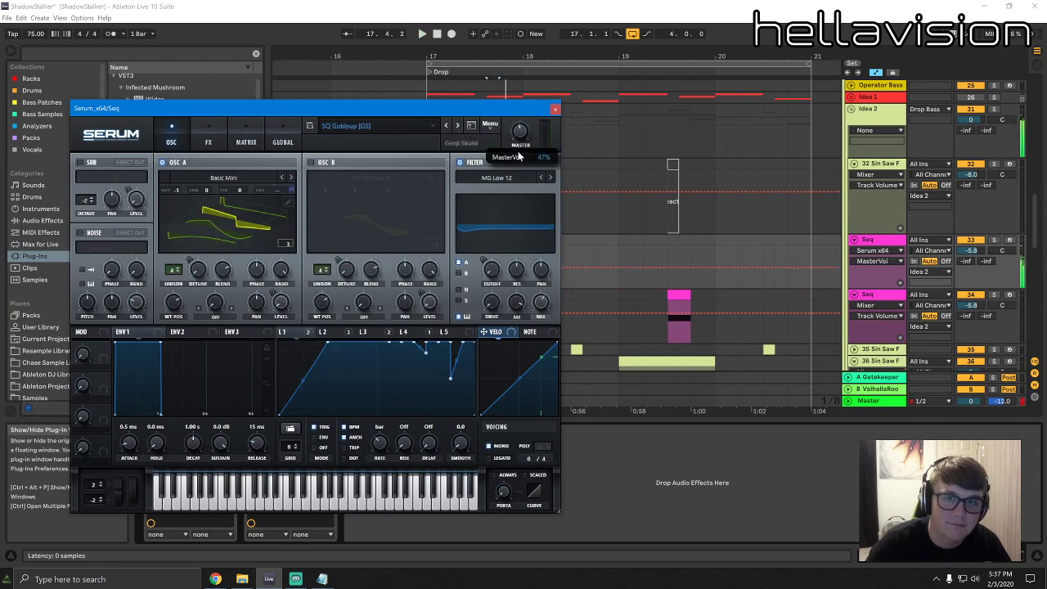
Audition the sequence presets from SQ Good Old C64 [DRK] through SQ Hell Saw Sequence [SN] in Serum, adjusting the master volume
{"action": "left_click", "coordinate": [458, 127]}
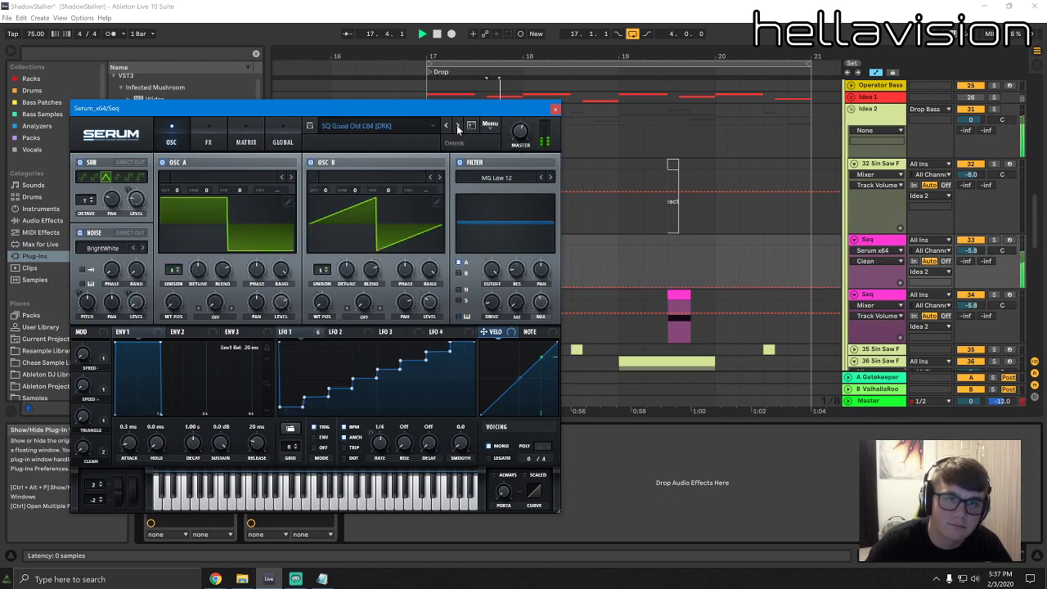
{"action": "left_click", "coordinate": [458, 127]}
{"action": "left_click", "coordinate": [521, 134]}
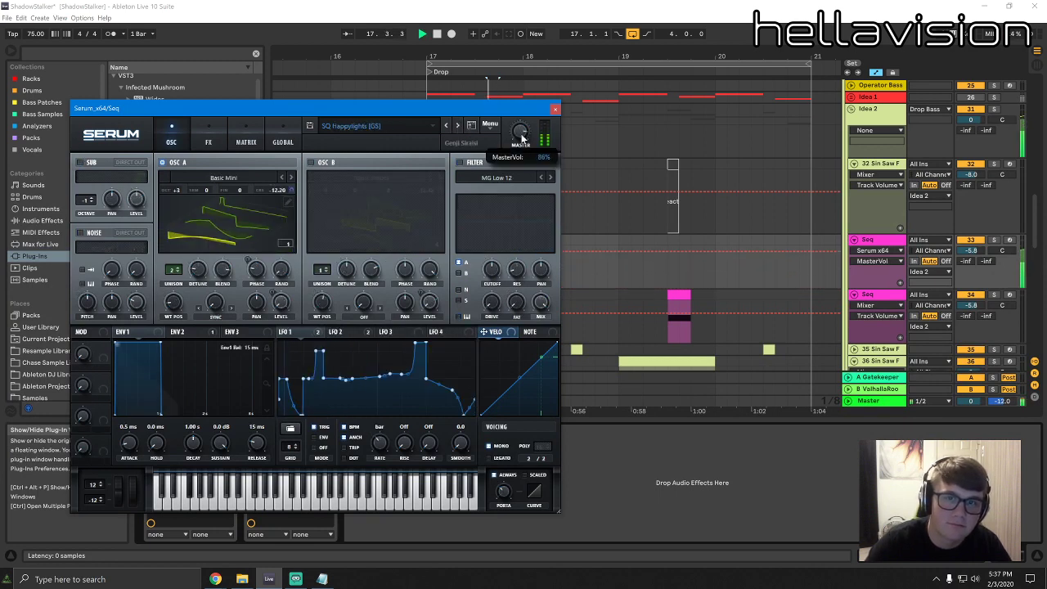
{"action": "left_click", "coordinate": [459, 127]}
{"action": "left_click", "coordinate": [519, 129]}
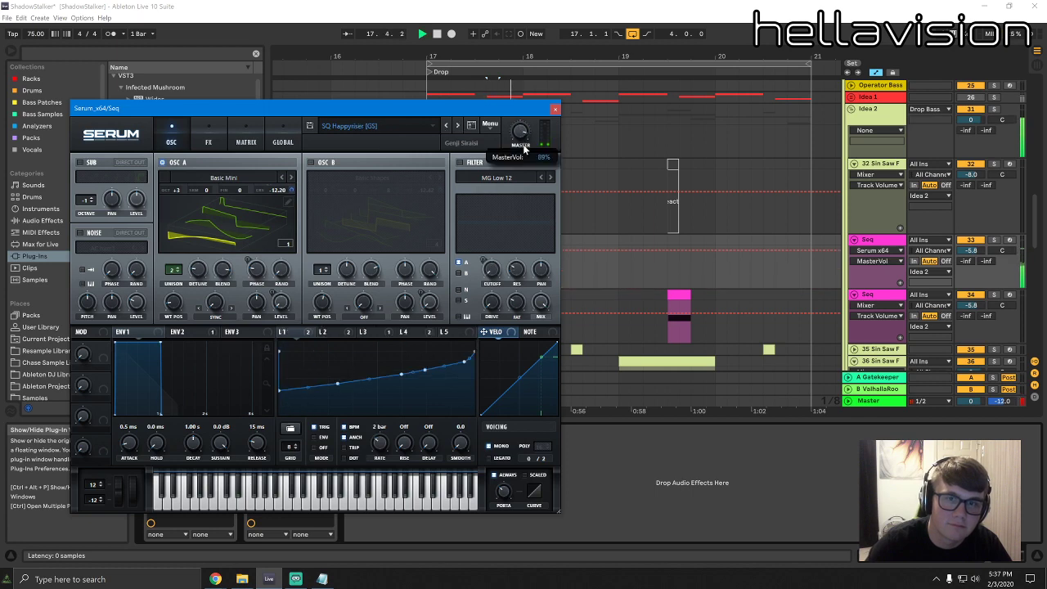
{"action": "left_click", "coordinate": [459, 126]}
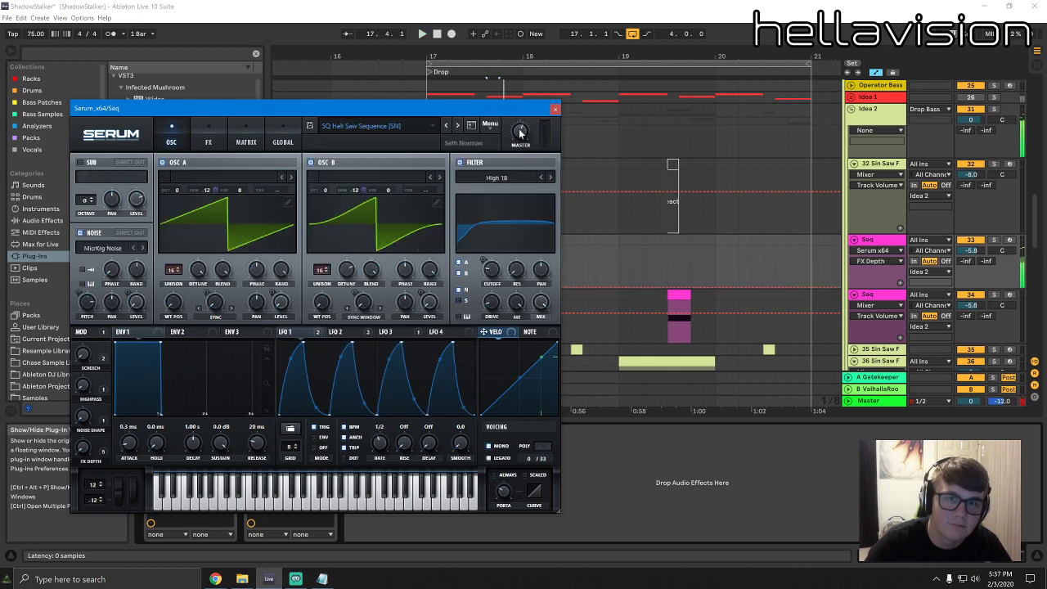
{"action": "left_click", "coordinate": [520, 131]}
{"action": "key", "text": "space"}
{"action": "key", "text": "space"}
Audition the sequence presets from SQ Smooth Intro [DRK] through SQ Wavetabledancer [FN] on the Seq track
{"action": "left_click", "coordinate": [423, 126]}
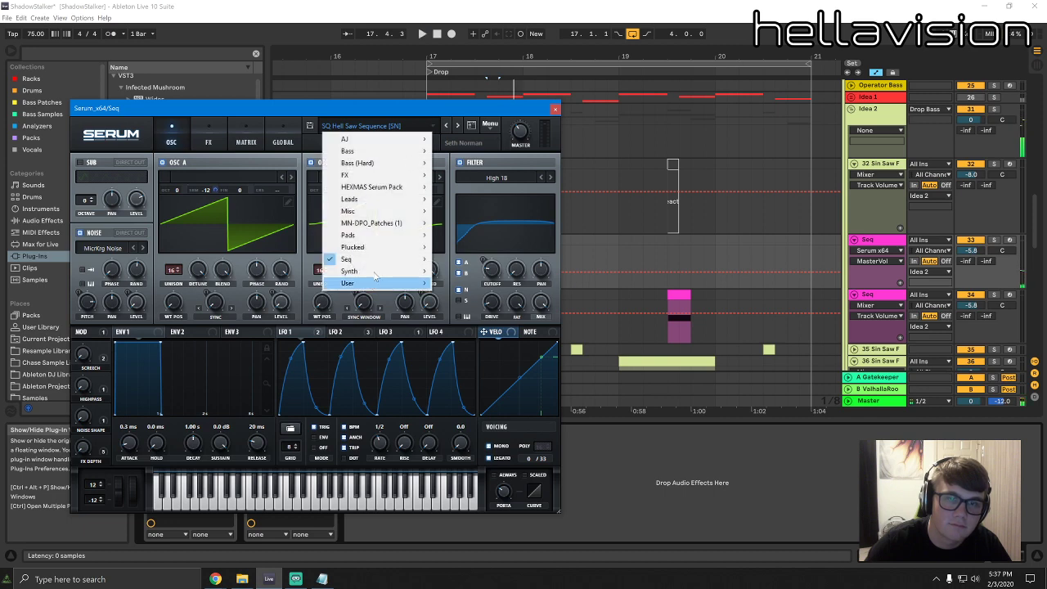
{"action": "mouse_move", "coordinate": [377, 262]}
{"action": "key", "text": "space"}
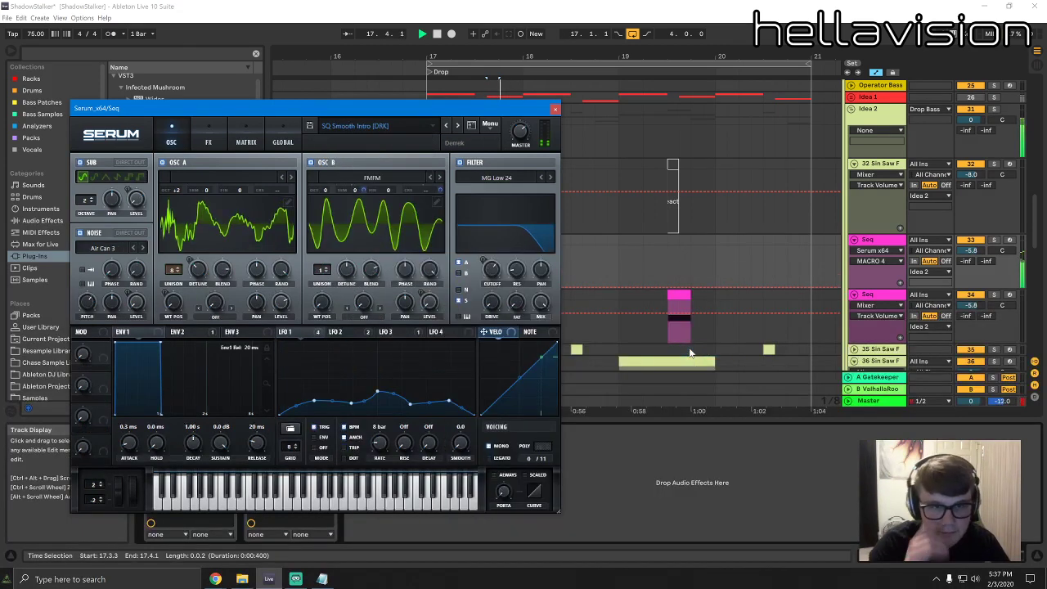
{"action": "left_click", "coordinate": [459, 126]}
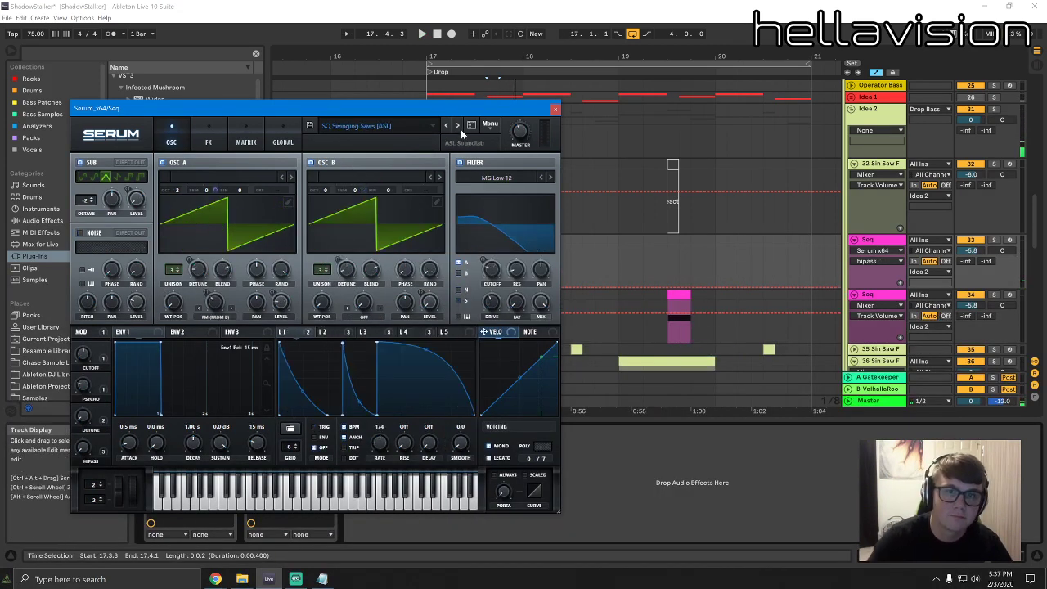
{"action": "left_click", "coordinate": [458, 126]}
{"action": "left_click", "coordinate": [458, 126]}
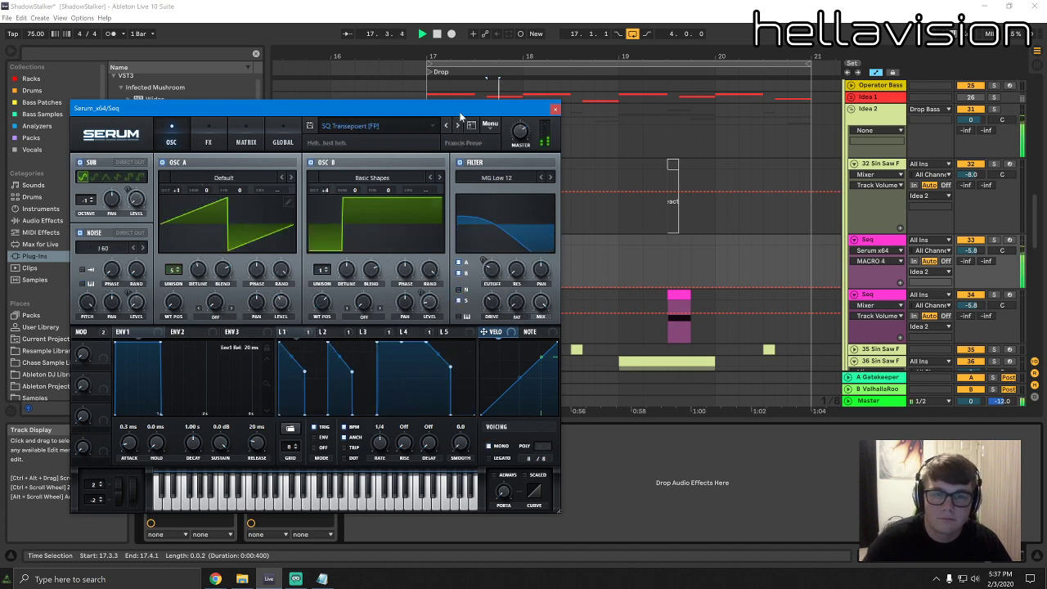
{"action": "left_click", "coordinate": [459, 125]}
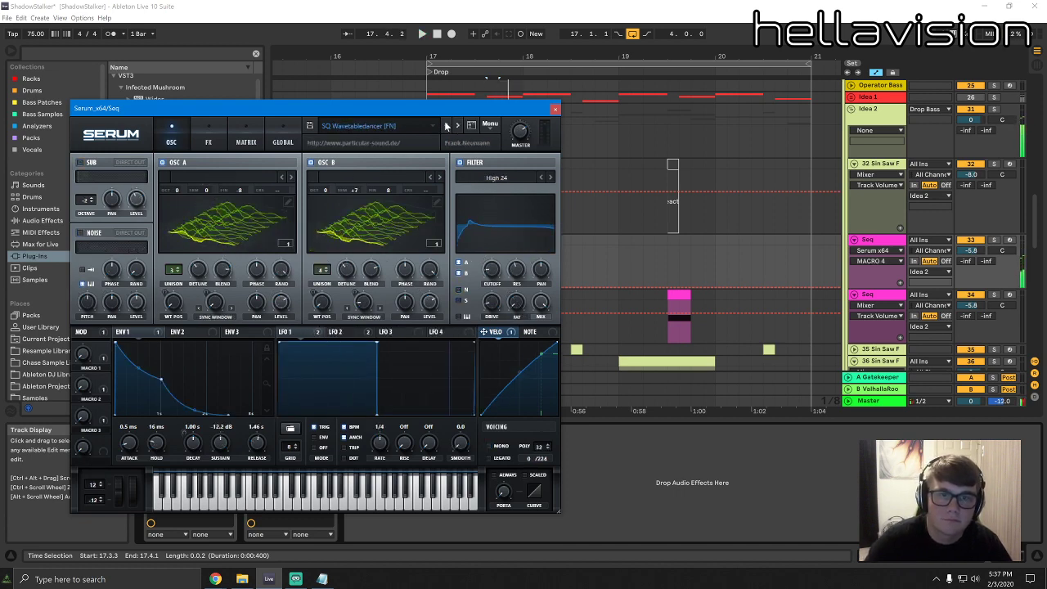
Load the SQ Diver [GS] sequence preset in the Seq track's Serum and set its master volume to 49%
{"action": "left_click", "coordinate": [352, 126]}
{"action": "mouse_move", "coordinate": [377, 259]}
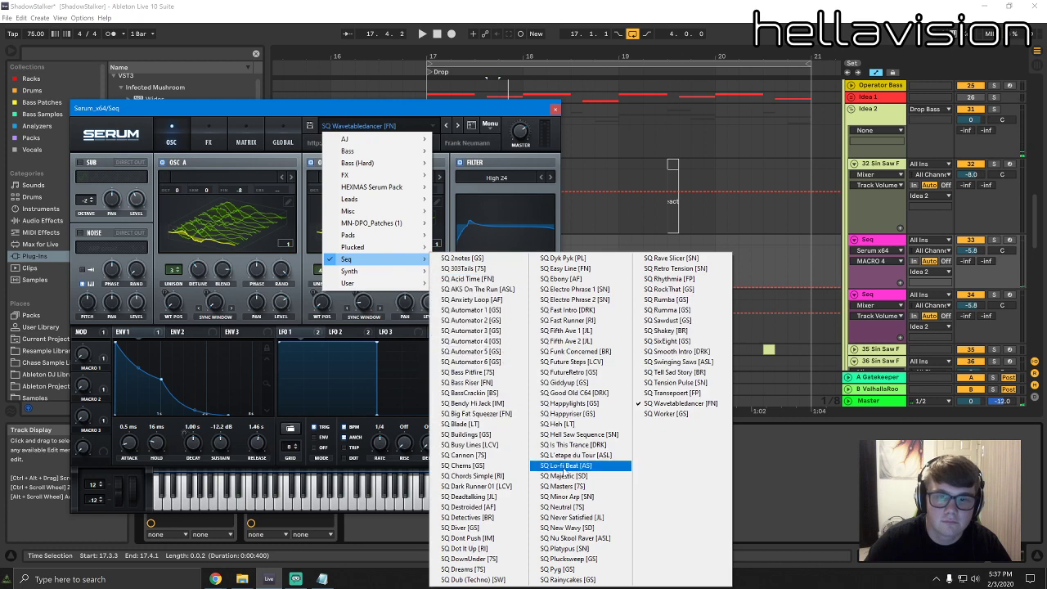
{"action": "left_click", "coordinate": [468, 506]}
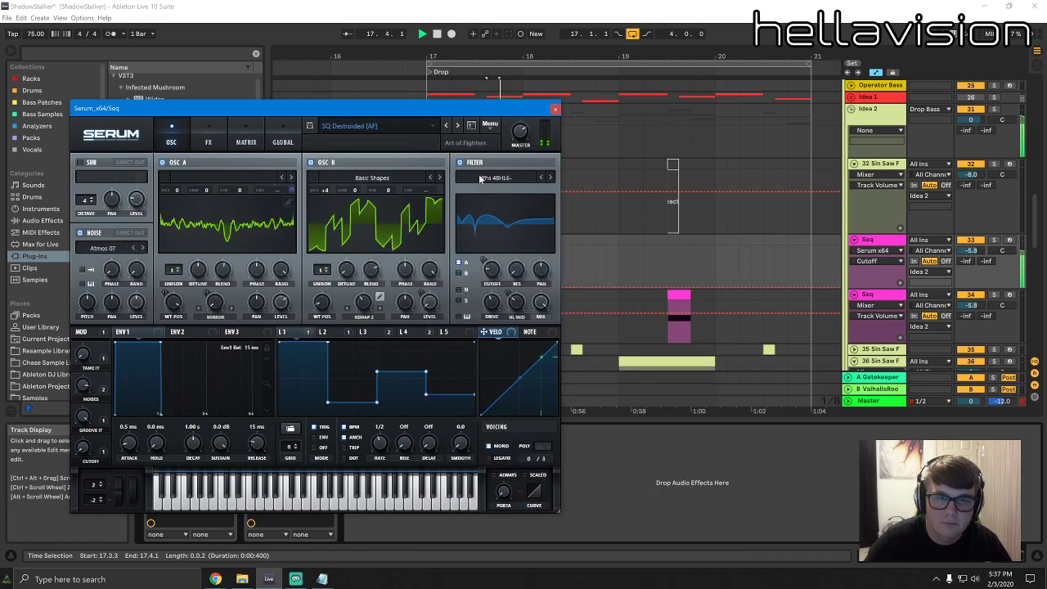
{"action": "left_click", "coordinate": [458, 126]}
{"action": "left_click", "coordinate": [457, 127]}
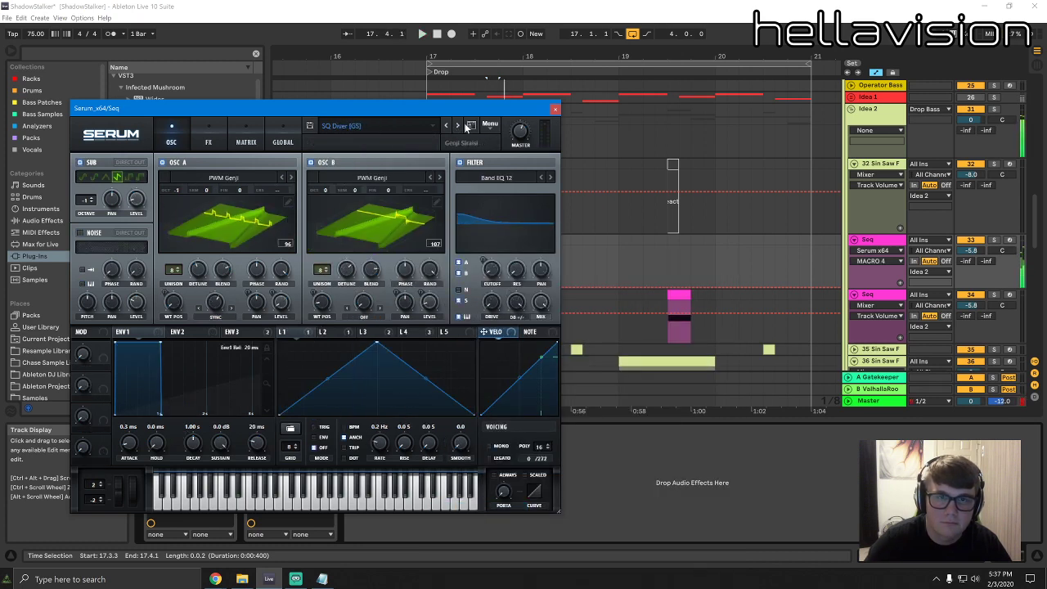
{"action": "left_click", "coordinate": [521, 141]}
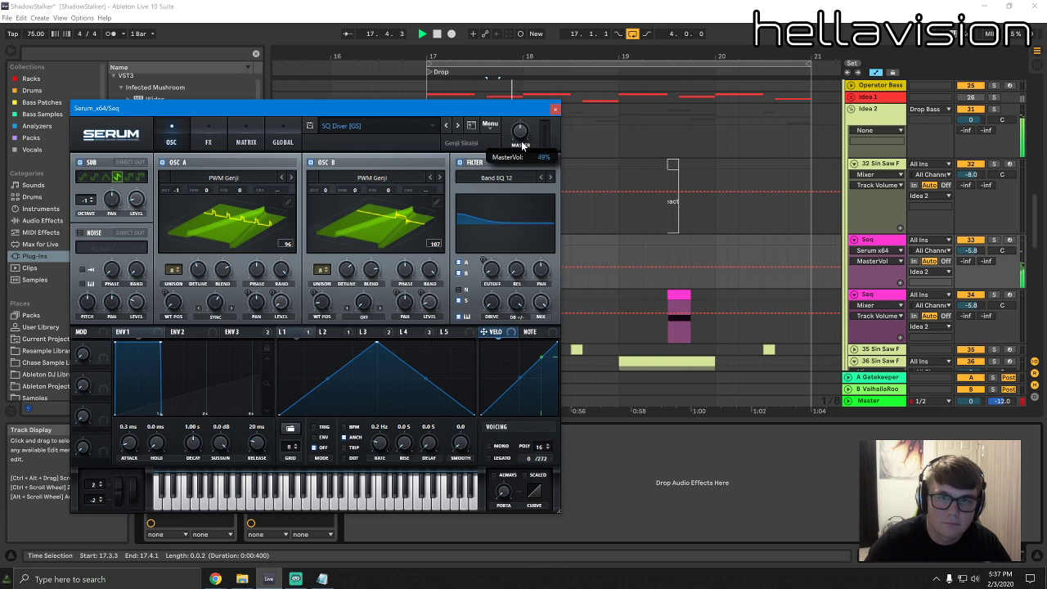
{"action": "key", "text": "space"}
Set oscillator A's octave to 0 in Serum, audition the change, and close the plug-in window
{"action": "mouse_move", "coordinate": [178, 193]}
{"action": "left_mouse_down"}
{"action": "mouse_move", "coordinate": [193, 166]}
{"action": "mouse_move", "coordinate": [186, 200]}
{"action": "mouse_move", "coordinate": [181, 189]}
{"action": "left_mouse_up"}
{"action": "key", "text": "space"}
{"action": "key", "text": "space"}
{"action": "key", "text": "space"}
{"action": "left_click", "coordinate": [555, 109]}
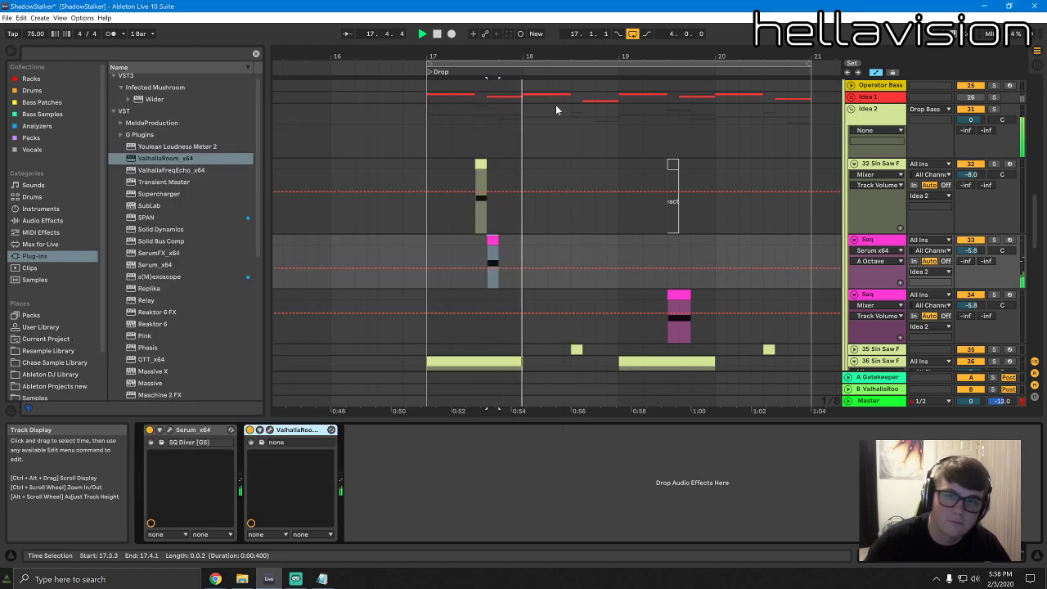
Turn off the reverb and delay effects in track 33's Serum, keeping the compressor enabled
{"action": "left_click", "coordinate": [879, 166]}
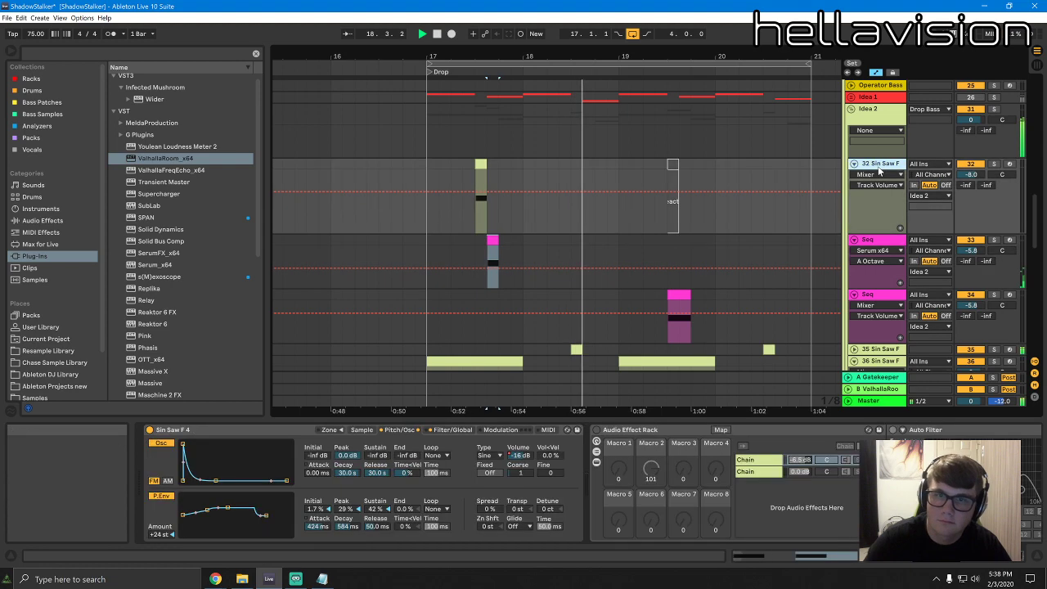
{"action": "left_click", "coordinate": [875, 239]}
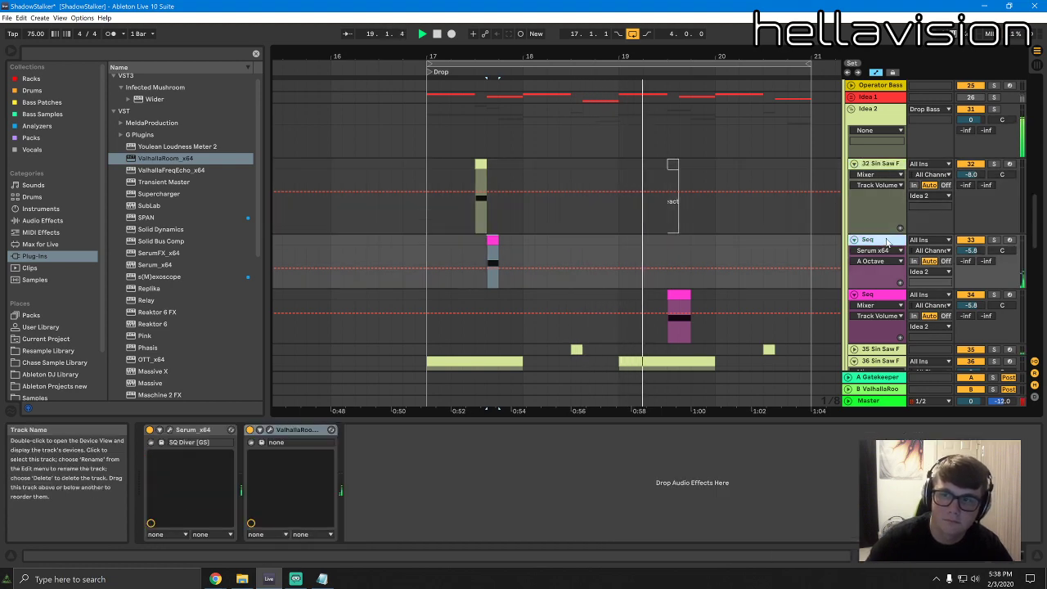
{"action": "left_click", "coordinate": [169, 431]}
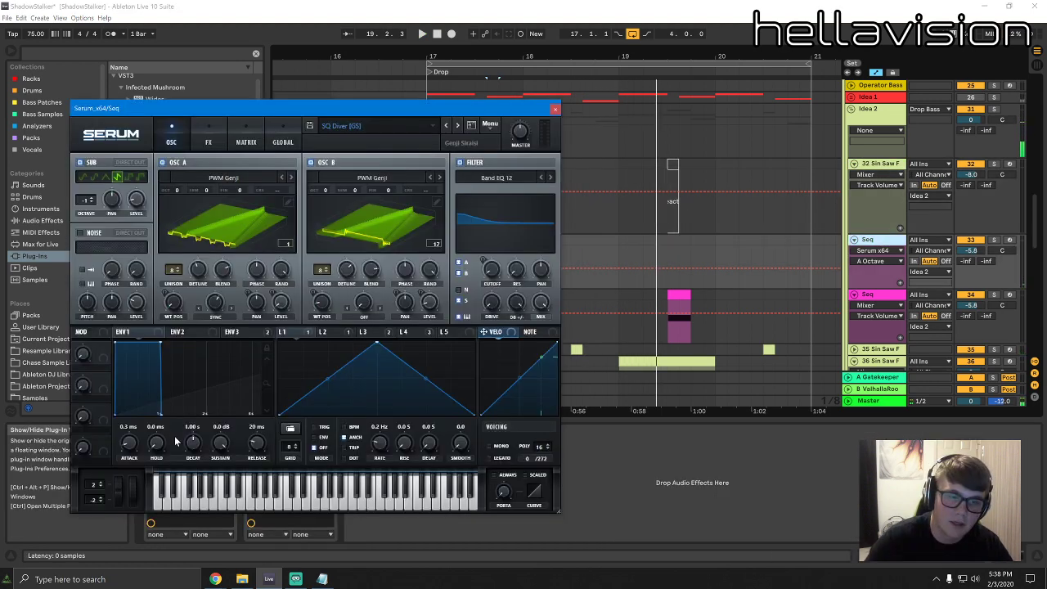
{"action": "left_click", "coordinate": [213, 131]}
{"action": "left_click", "coordinate": [83, 279]}
{"action": "left_click", "coordinate": [83, 262]}
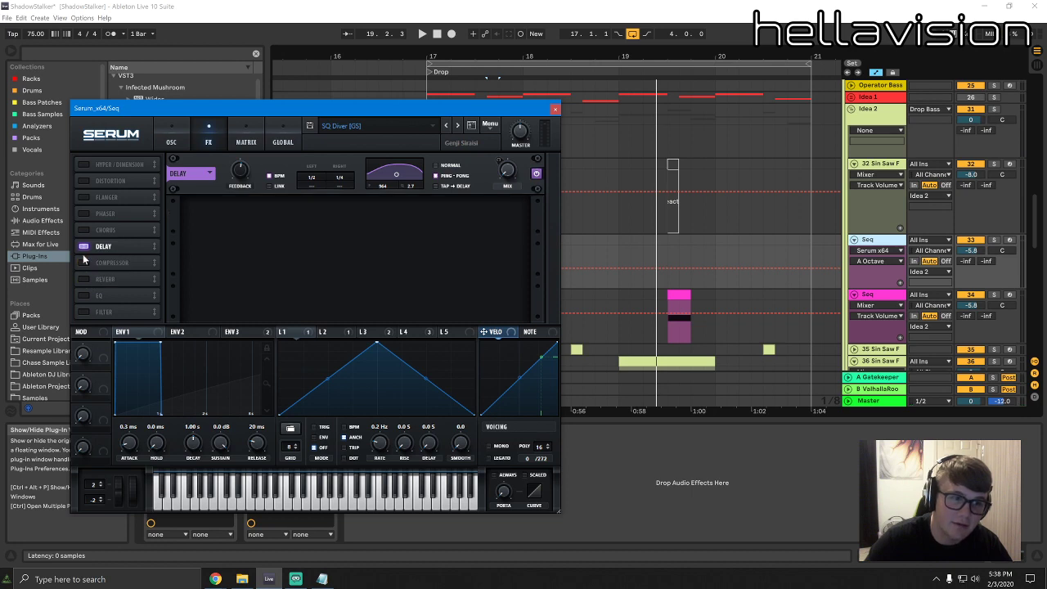
{"action": "left_click", "coordinate": [85, 263]}
{"action": "left_click", "coordinate": [83, 246]}
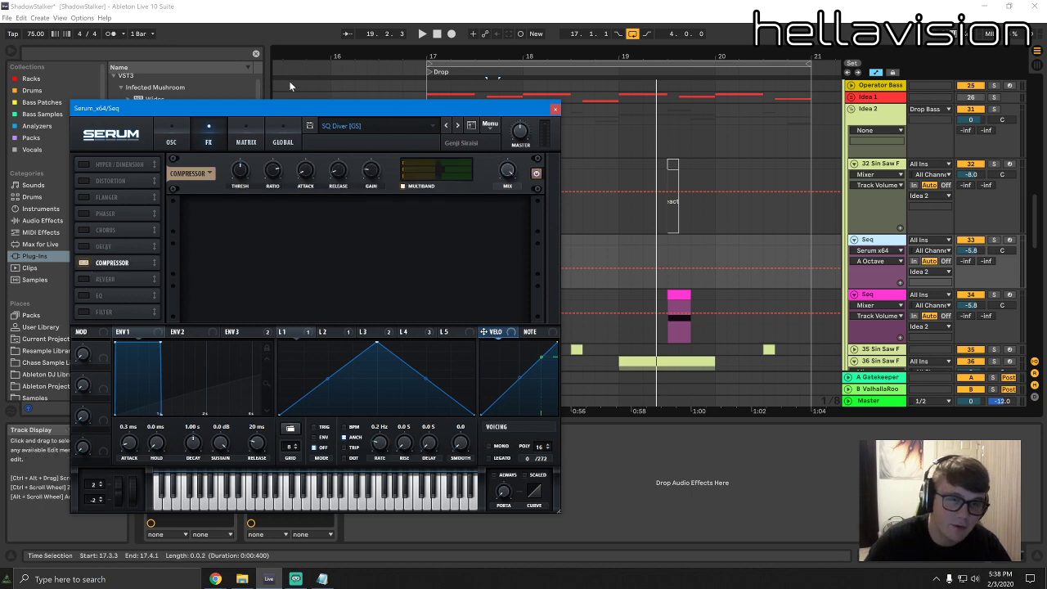
Browse the audio effects, close Serum, and audition the Seq clip at 17.3.3
{"action": "left_click_drag", "start_coordinate": [294, 108], "coordinate": [418, 121]}
{"action": "left_click", "coordinate": [43, 221]}
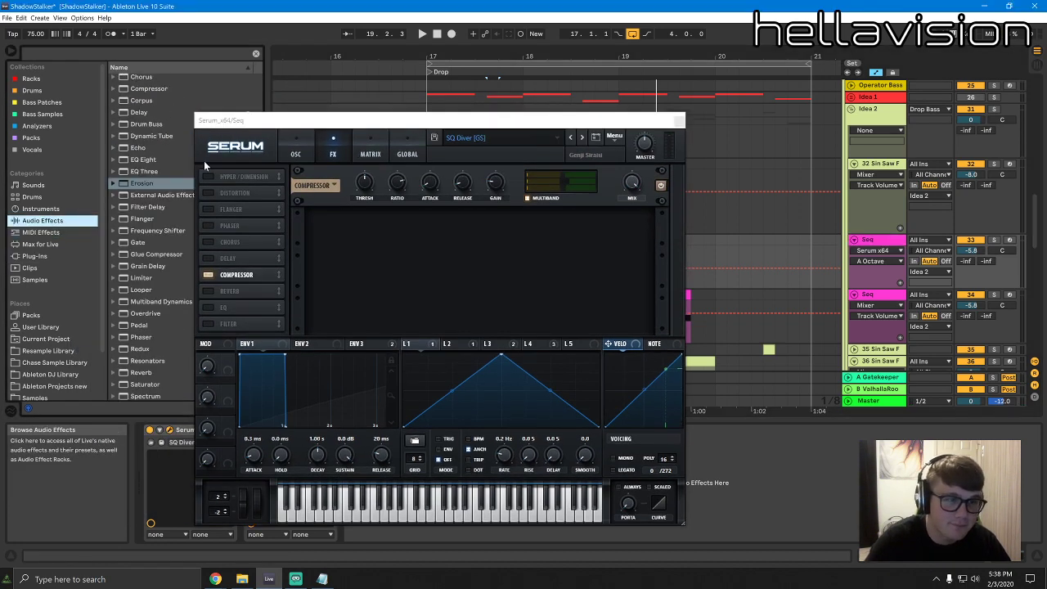
{"action": "scroll", "coordinate": [149, 259], "scroll_direction": "down", "scroll_amount": 2}
{"action": "left_click", "coordinate": [680, 121]}
{"action": "key", "text": "space"}
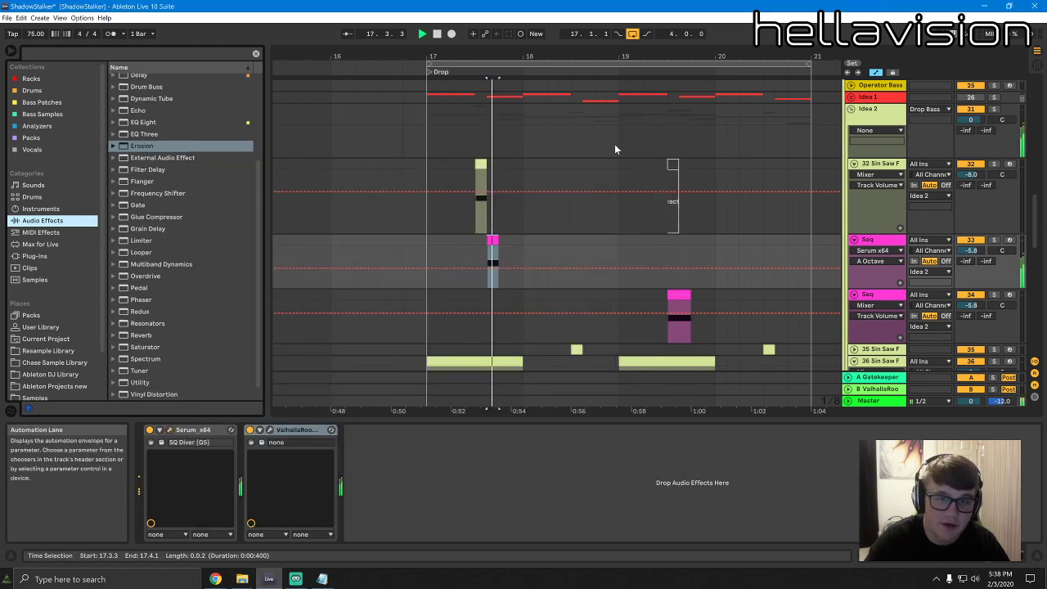
{"action": "key", "text": "space"}
{"action": "key", "text": "space"}
{"action": "scroll", "coordinate": [139, 312], "scroll_direction": "down", "scroll_amount": 1}
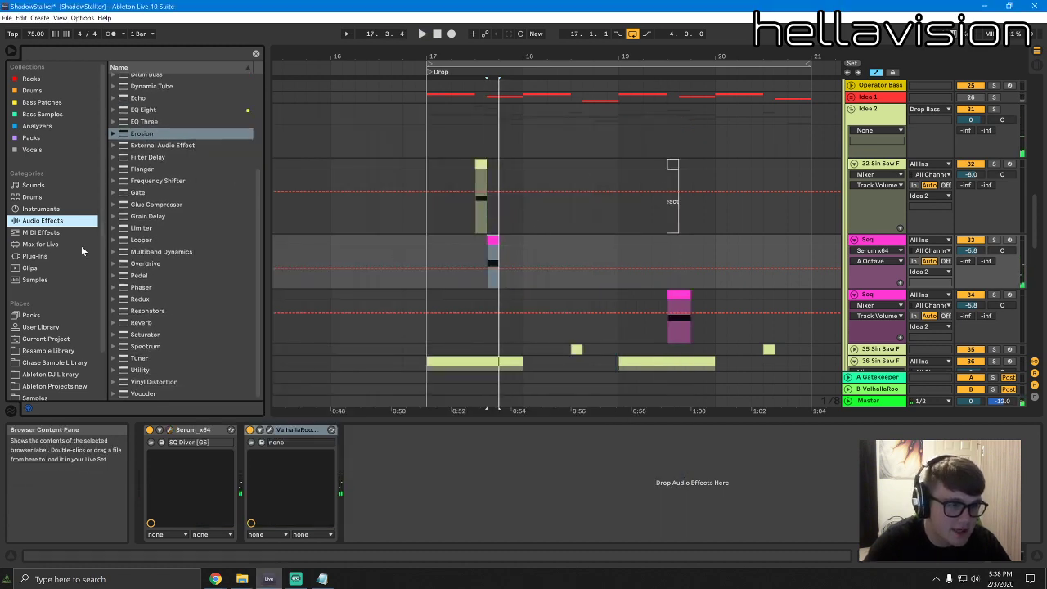
{"action": "left_click", "coordinate": [81, 253]}
{"action": "double_click", "coordinate": [164, 158]}
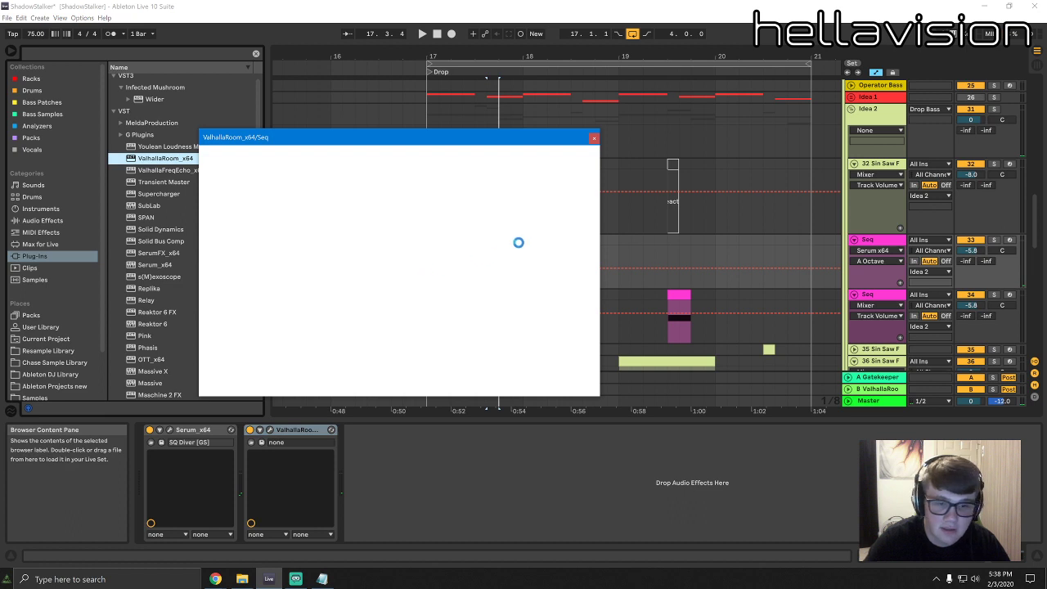
{"action": "left_click", "coordinate": [400, 433]}
{"action": "key", "text": "Delete"}
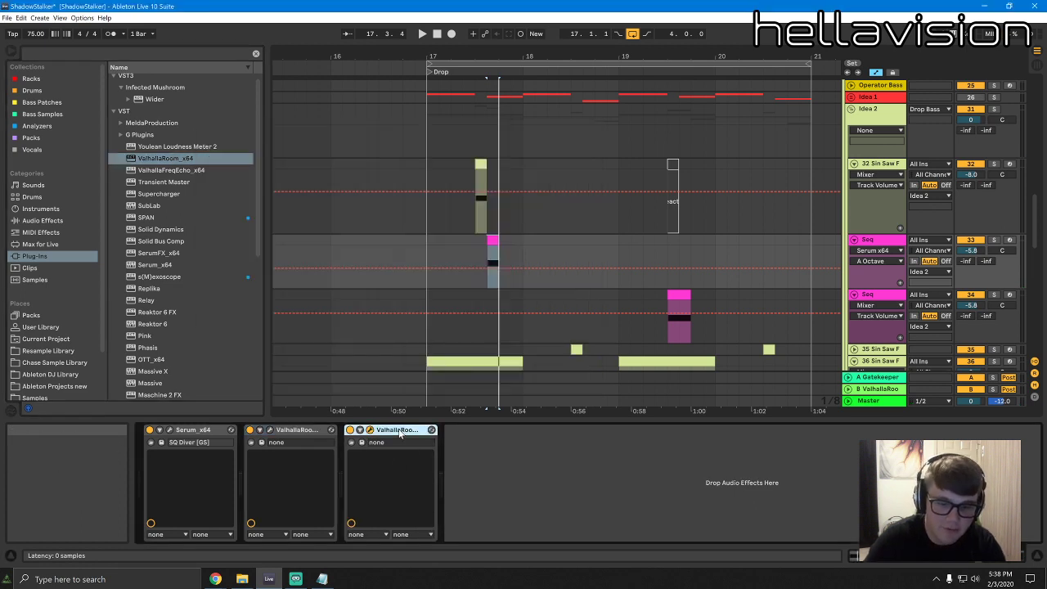
Set the decay of the Seq track's existing ValhallaRoom reverb to 0.49 s and close its window
{"action": "left_click", "coordinate": [270, 430]}
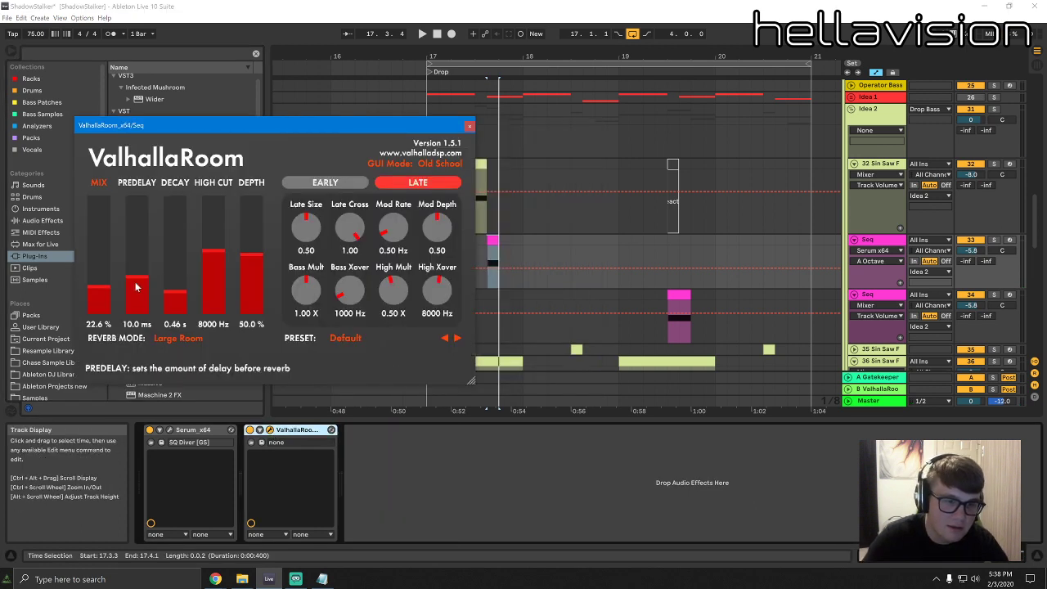
{"action": "left_click_drag", "start_coordinate": [174, 270], "coordinate": [170, 289]}
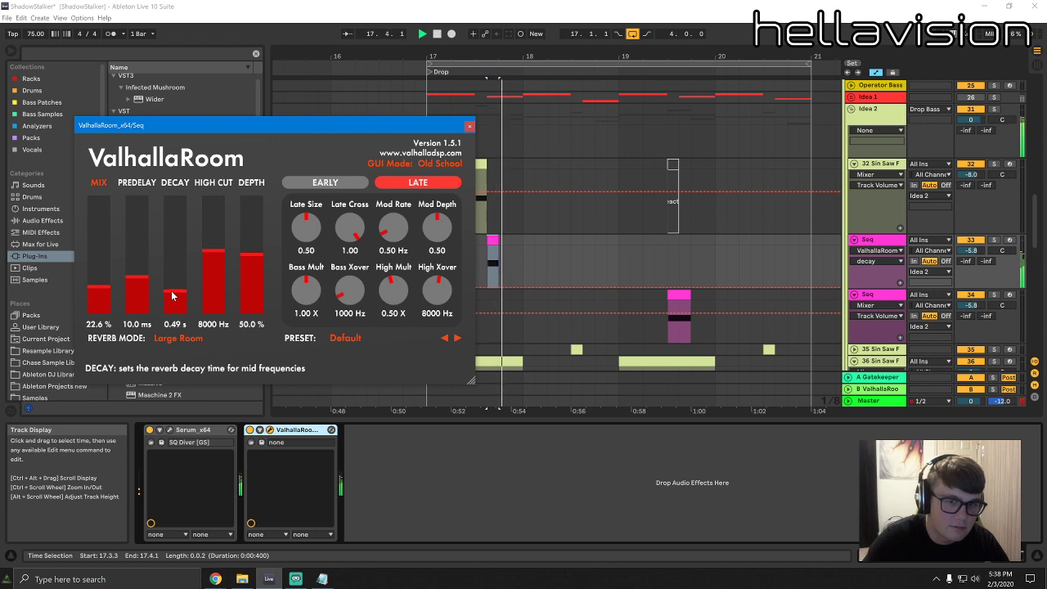
{"action": "left_click", "coordinate": [470, 126]}
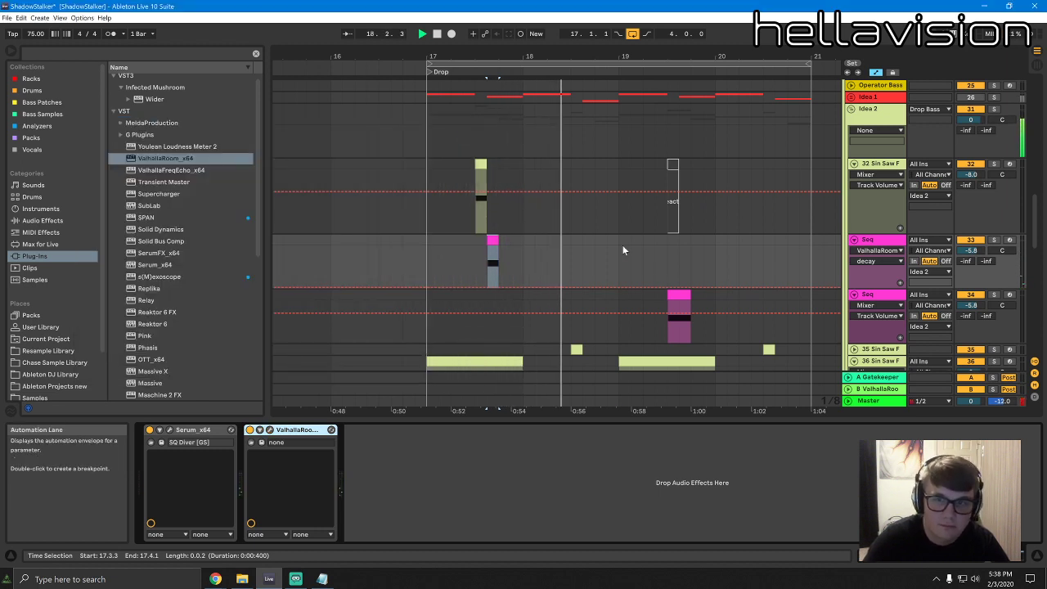
Duplicate track 33's Seq clip to 19.3.3 and shorten the Seq clip on track 34 to end at 19.3.3
{"action": "left_click_drag", "start_coordinate": [623, 250], "coordinate": [421, 238]}
{"action": "key", "text": "ctrl+d"}
{"action": "left_click", "coordinate": [686, 243]}
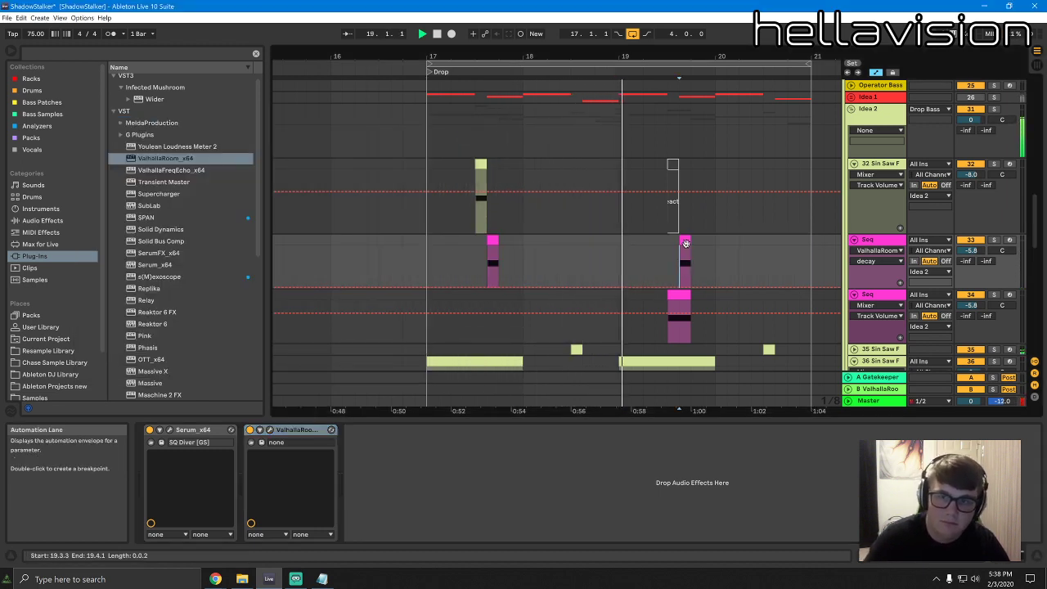
{"action": "left_click", "coordinate": [685, 243]}
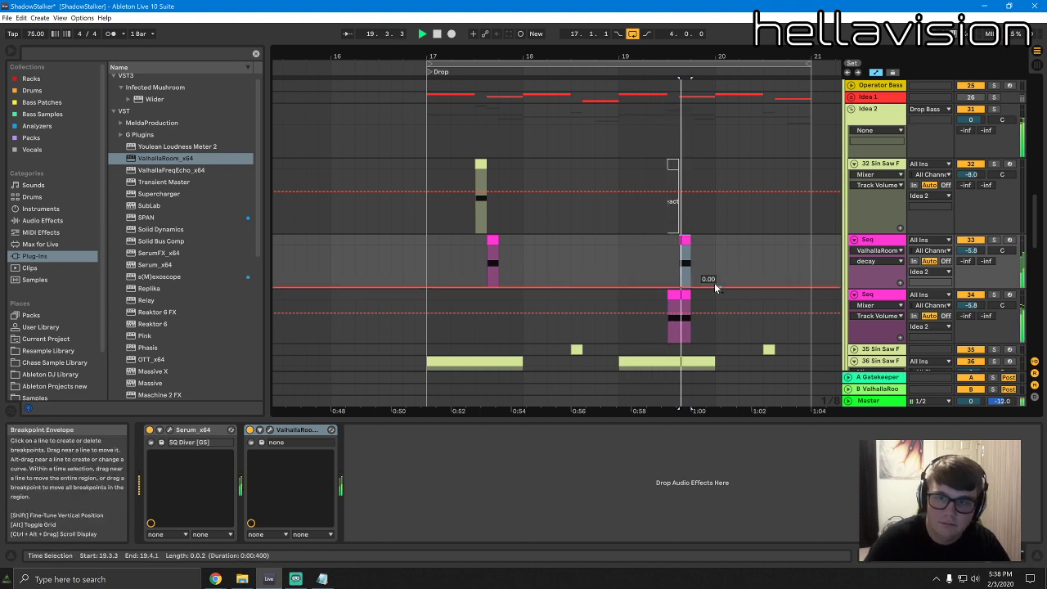
{"action": "left_click_drag", "start_coordinate": [689, 295], "coordinate": [677, 295]}
{"action": "left_click", "coordinate": [675, 274]}
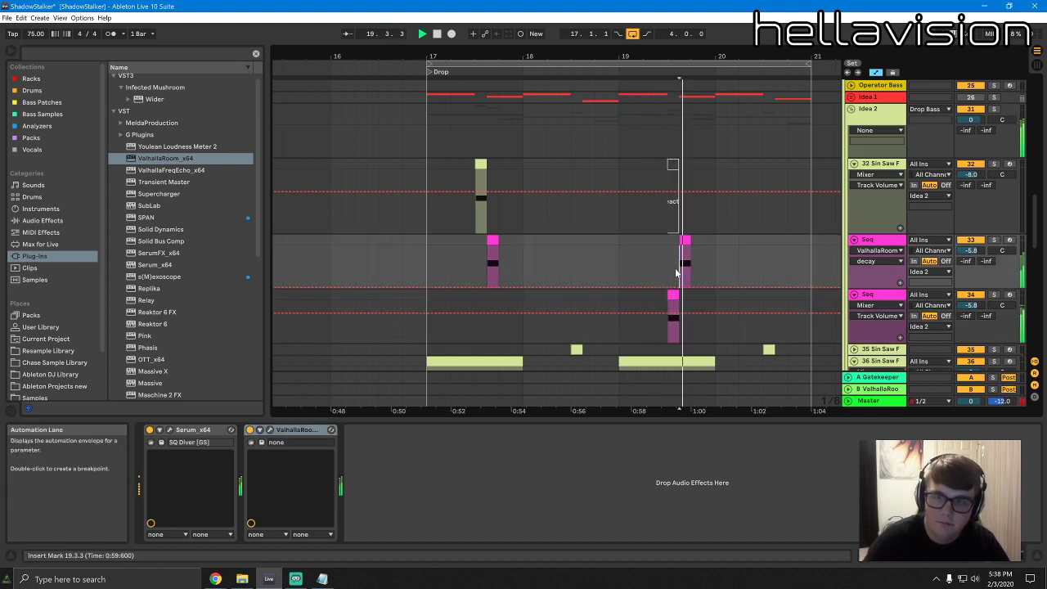
{"action": "left_click", "coordinate": [688, 236]}
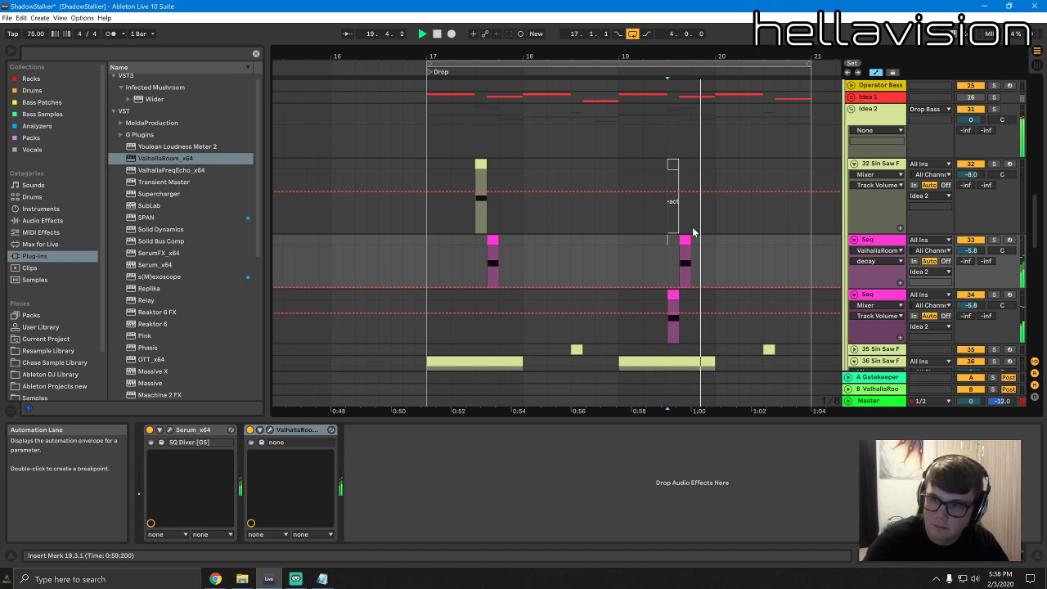
Hide the automation lanes and audition the alternating Seq clips from 19.3.1
{"action": "left_click", "coordinate": [671, 304]}
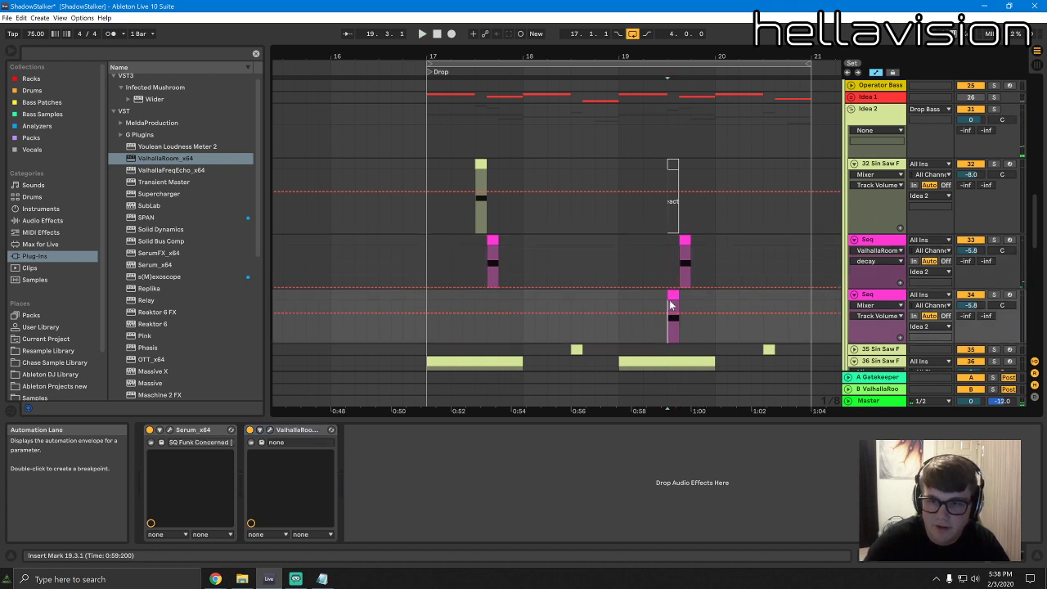
{"action": "left_click", "coordinate": [673, 244]}
{"action": "key", "text": "a"}
{"action": "key", "text": "space"}
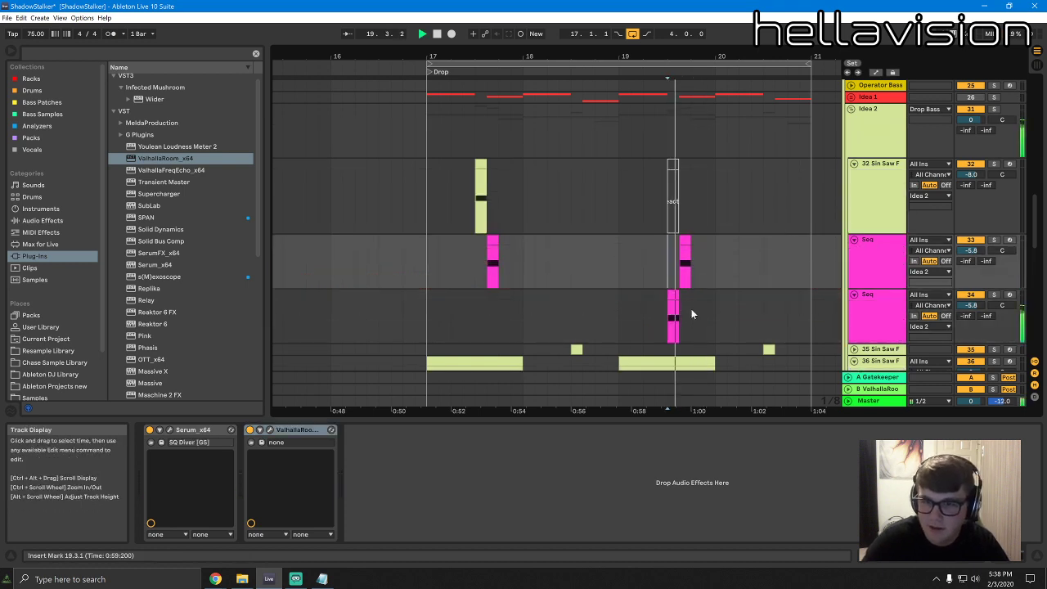
Bring the drum tracks into view and play the drop with them
{"action": "left_click", "coordinate": [857, 262]}
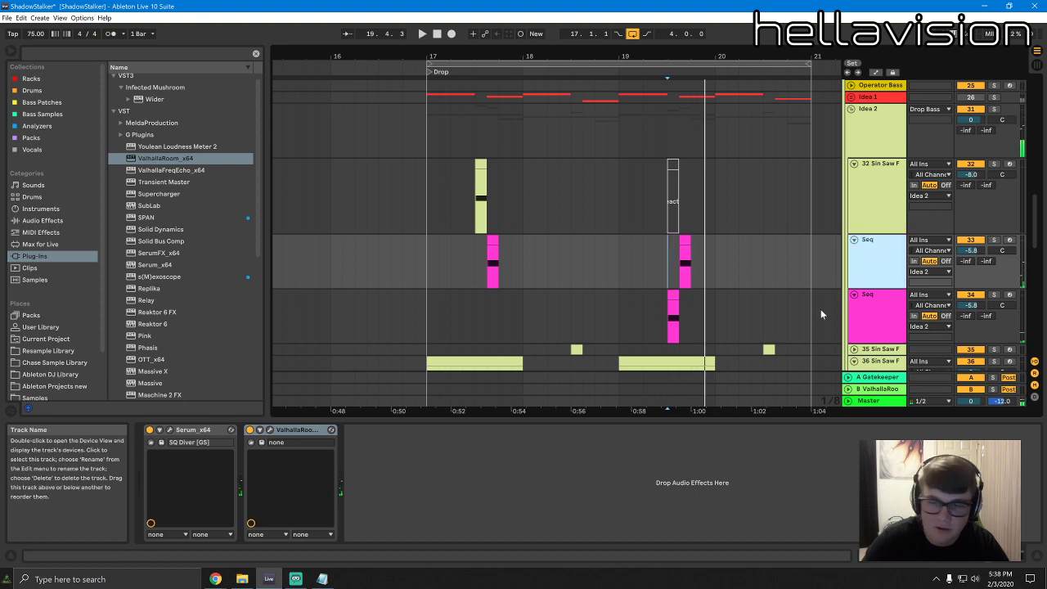
{"action": "scroll", "coordinate": [821, 309], "scroll_direction": "down", "scroll_amount": 10}
{"action": "left_click_drag", "start_coordinate": [1038, 277], "coordinate": [1046, 96]}
{"action": "key", "text": "space"}
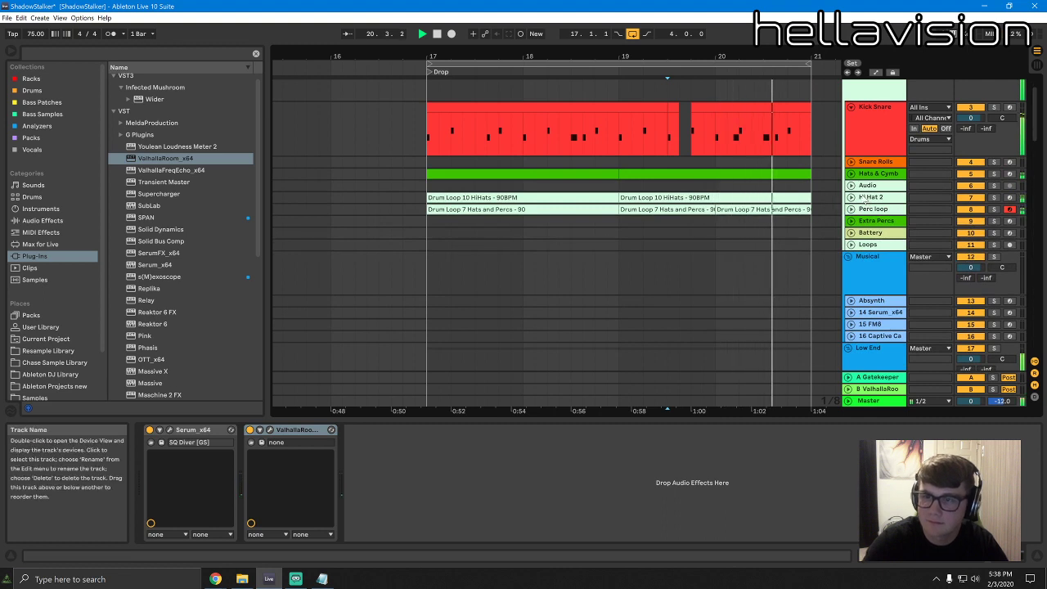
Set the Snare macro in the Kick Snare track's Drum Rack to 81
{"action": "left_click", "coordinate": [777, 152]}
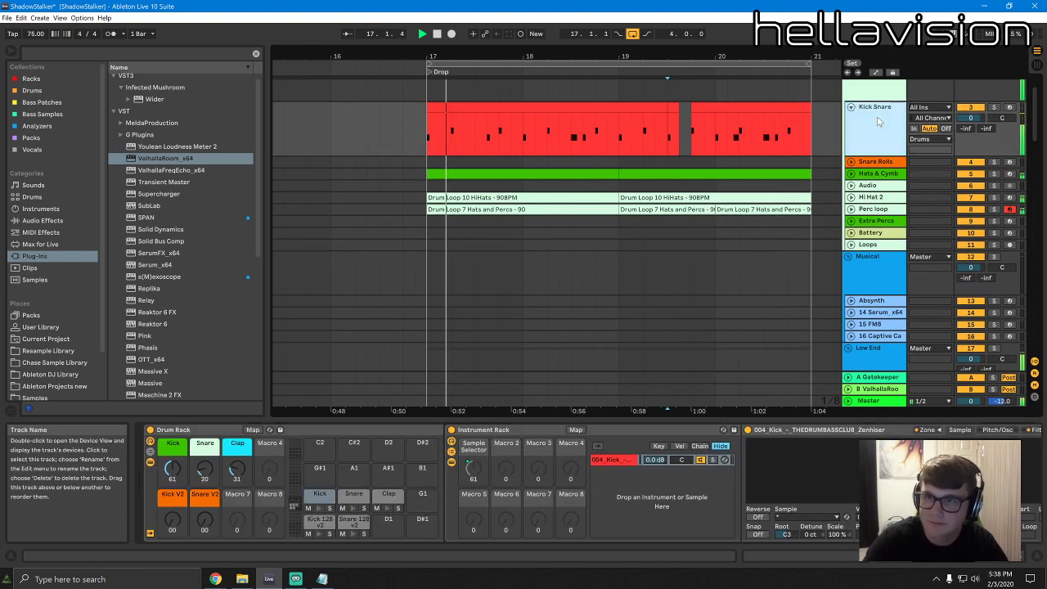
{"action": "left_click_drag", "start_coordinate": [211, 477], "coordinate": [205, 465]}
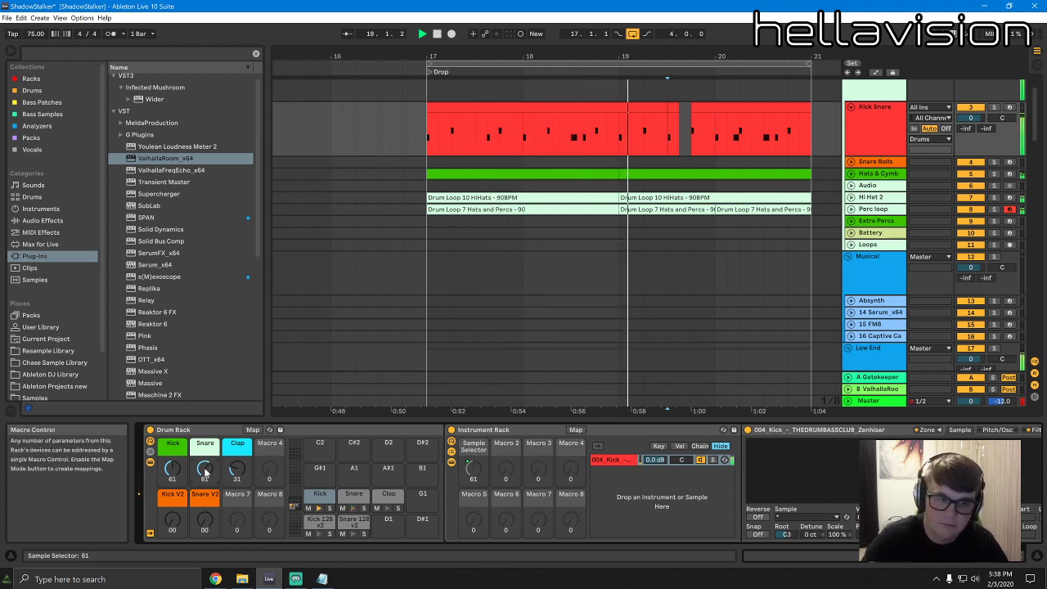
{"action": "left_click_drag", "start_coordinate": [208, 471], "coordinate": [208, 468]}
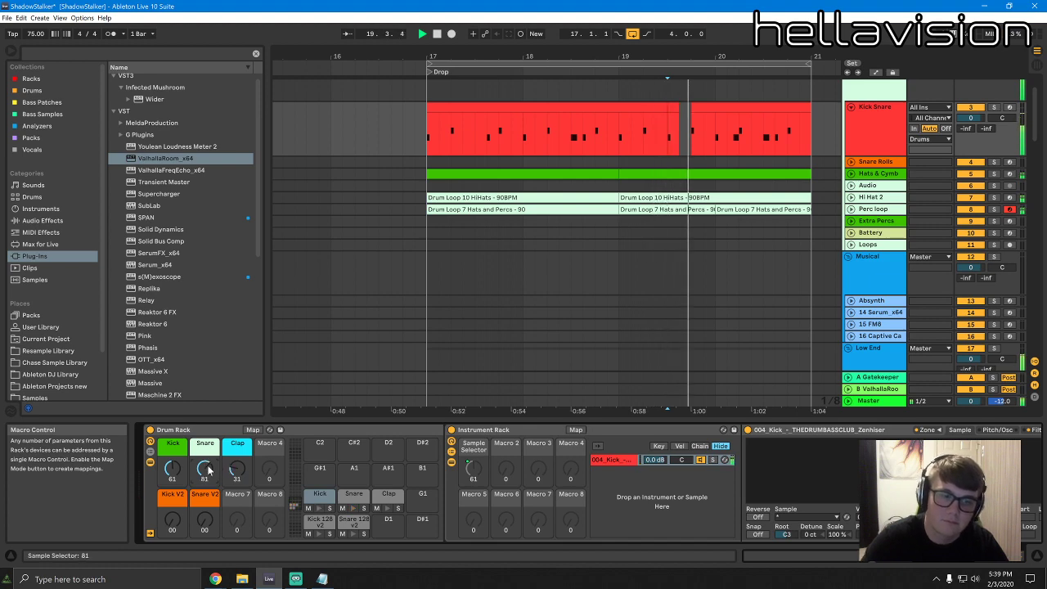
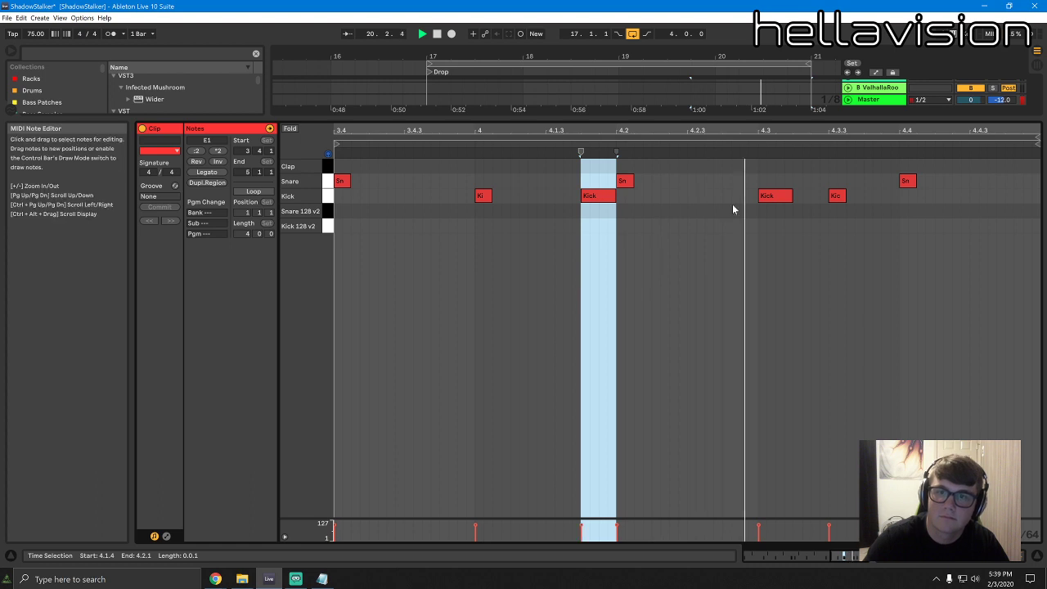
Try replacing the kicks at 4.3 and 4.3.3 with snares, shifting the second snare earlier and later while auditioning
{"action": "left_click", "coordinate": [765, 197]}
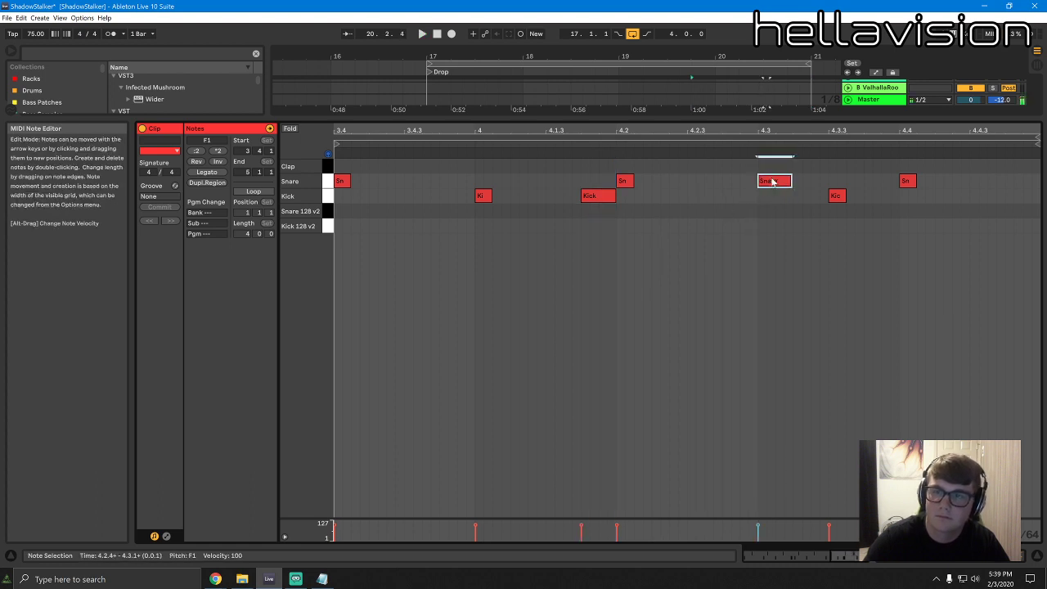
{"action": "left_click_drag", "start_coordinate": [838, 196], "coordinate": [840, 181]}
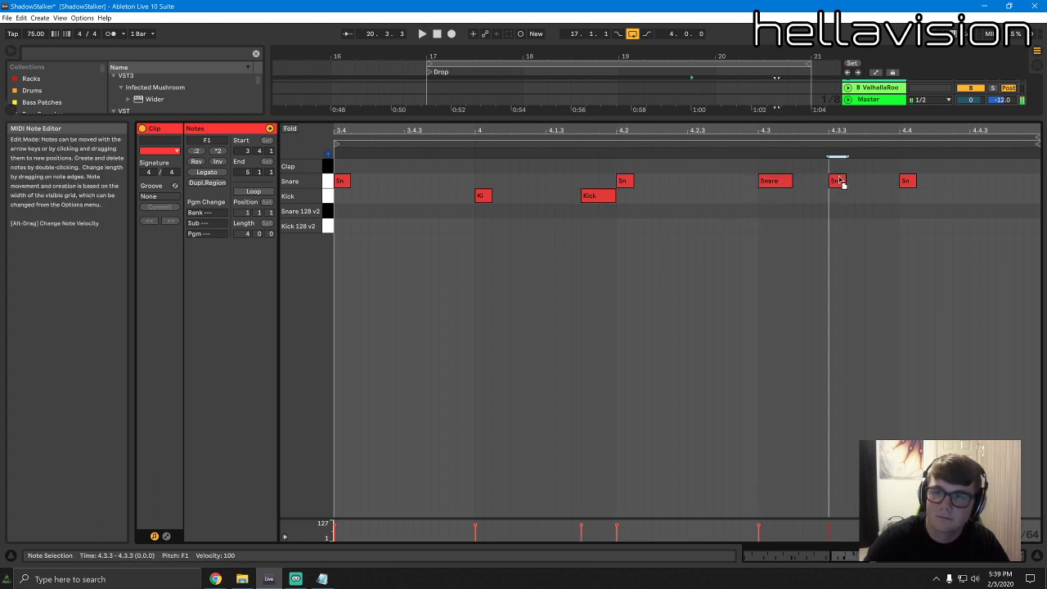
{"action": "left_click", "coordinate": [730, 143]}
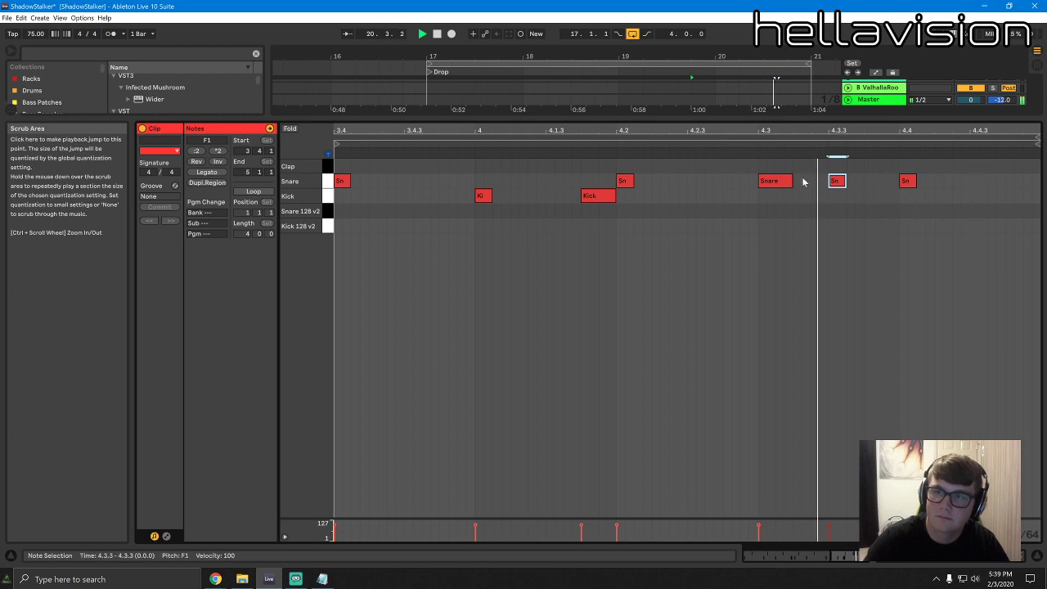
{"action": "key", "text": "space"}
{"action": "left_click_drag", "start_coordinate": [830, 181], "coordinate": [797, 187]}
{"action": "key", "text": "space"}
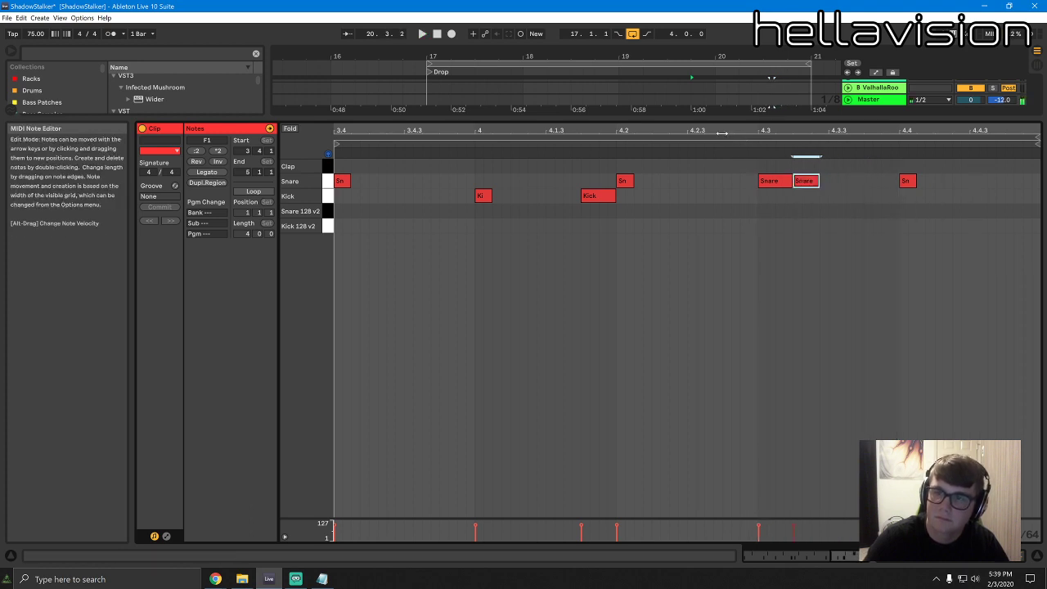
{"action": "left_click", "coordinate": [736, 143]}
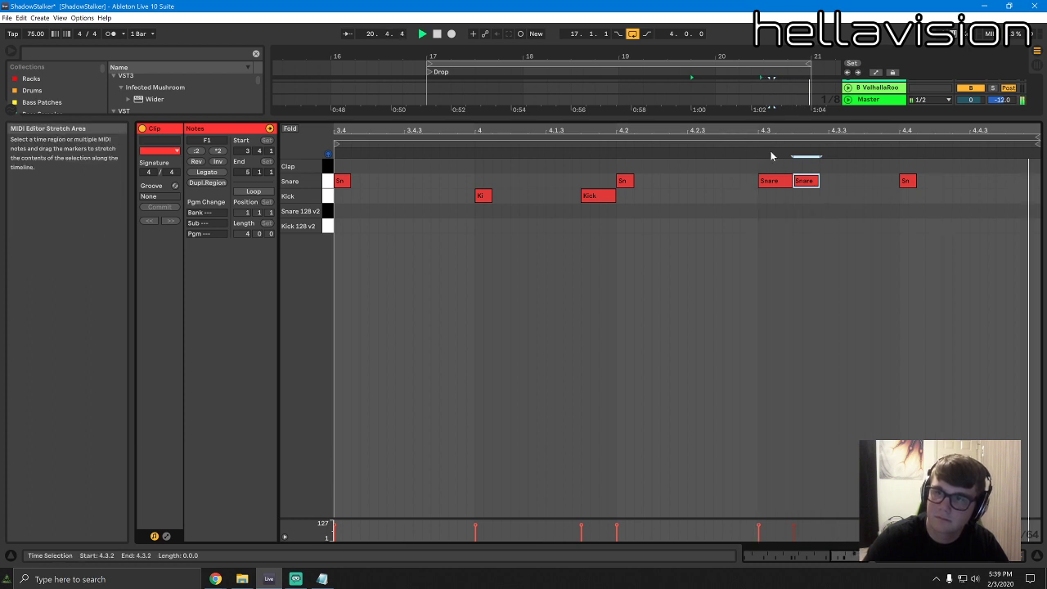
{"action": "left_click_drag", "start_coordinate": [813, 188], "coordinate": [865, 190]}
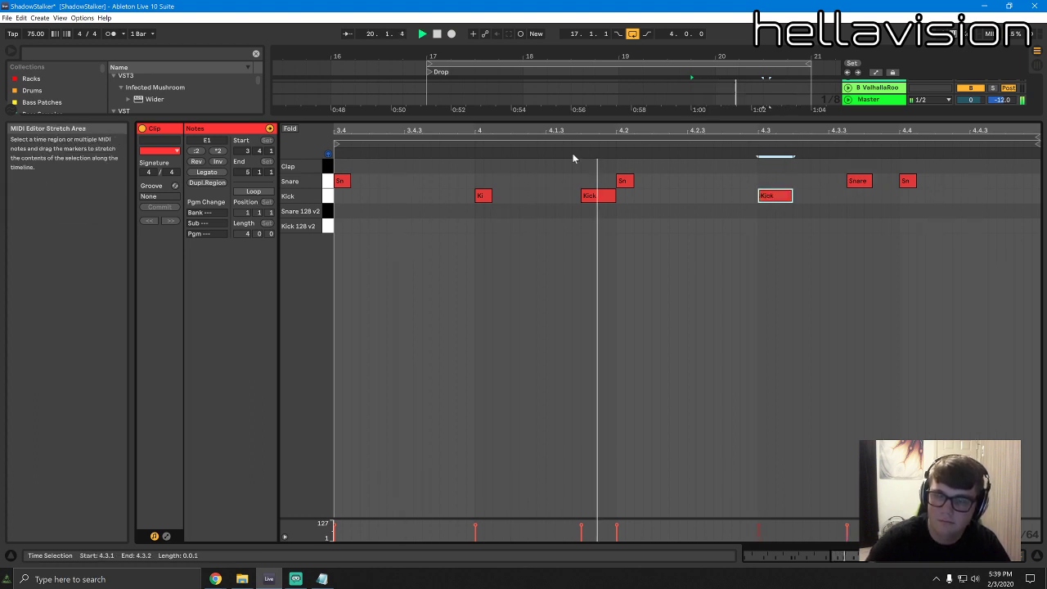
Delete the extra snare note between 4.3.3 and 4.4, replay the ending and close the clip's note editor
{"action": "double_click", "coordinate": [860, 182]}
{"action": "left_click", "coordinate": [755, 145]}
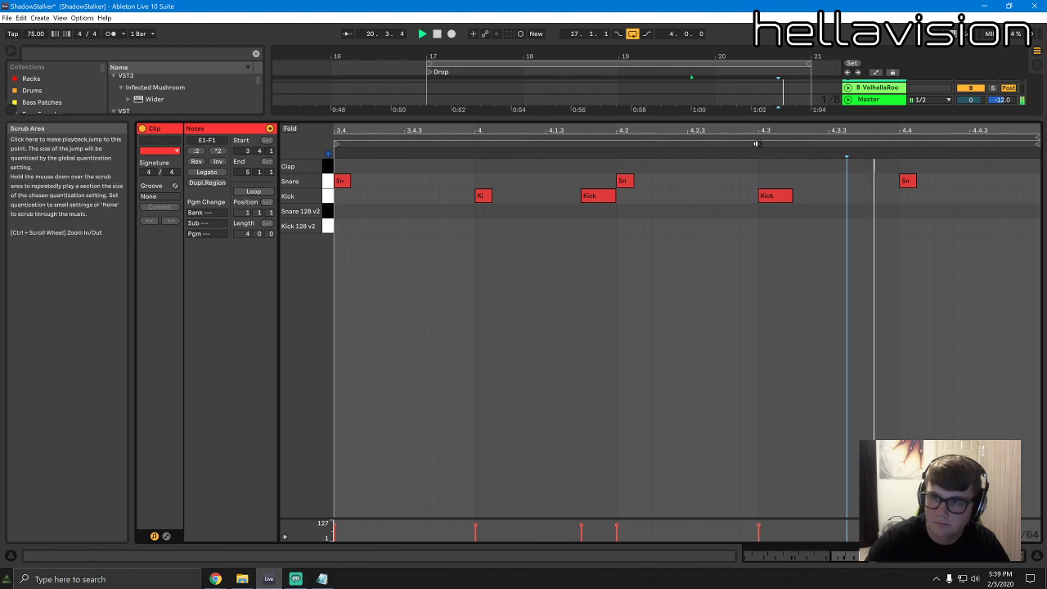
{"action": "key", "text": "ctrl+alt+l"}
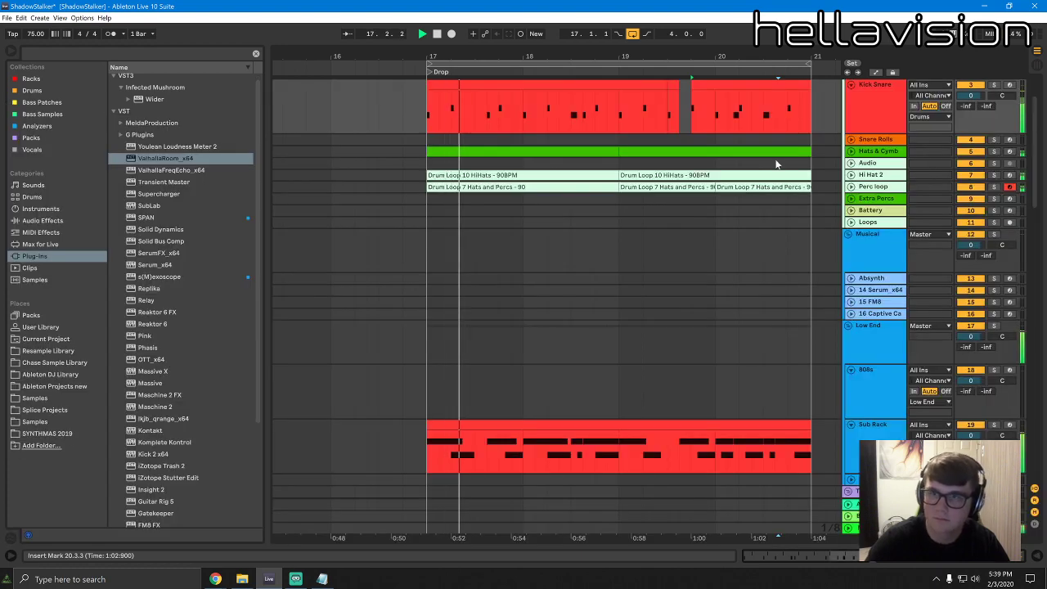
Show more of the timeline around the drop and fold the Kick Snare track
{"action": "scroll", "coordinate": [779, 162], "scroll_direction": "up", "scroll_amount": 2}
{"action": "scroll", "coordinate": [783, 150], "scroll_direction": "up", "scroll_amount": 1}
{"action": "left_click_drag", "start_coordinate": [742, 58], "coordinate": [675, 26]}
{"action": "left_click", "coordinate": [850, 152]}
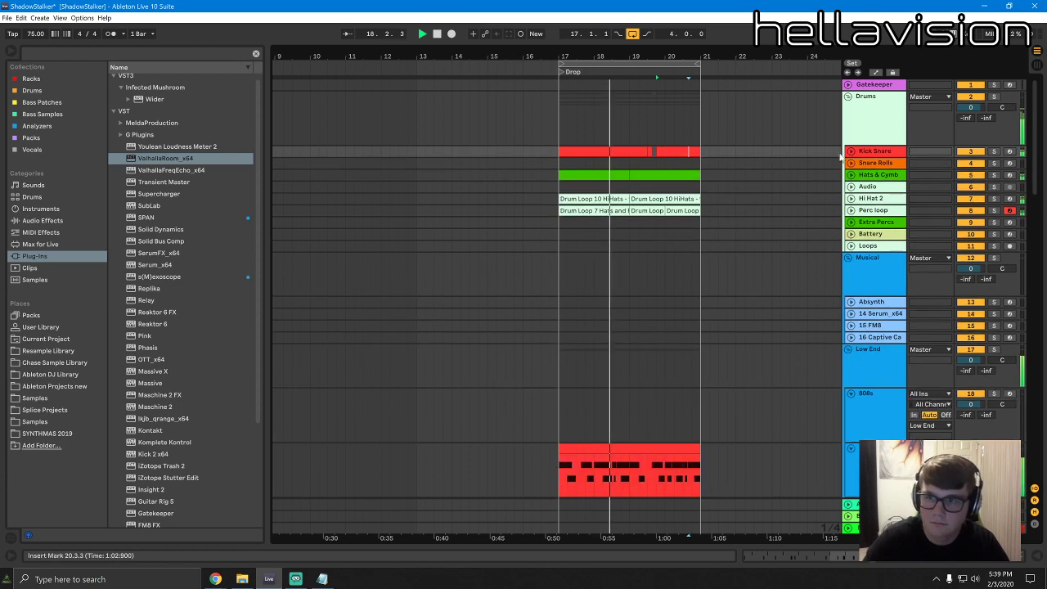
Duplicate Sin Saw track 36, clear the copy's clips, and move the 19.1.1 clip onto it, shortened to end at 19.3.1
{"action": "scroll", "coordinate": [941, 149], "scroll_direction": "down", "scroll_amount": 2}
{"action": "left_click_drag", "start_coordinate": [1036, 147], "coordinate": [1018, 334]}
{"action": "left_click", "coordinate": [894, 224]}
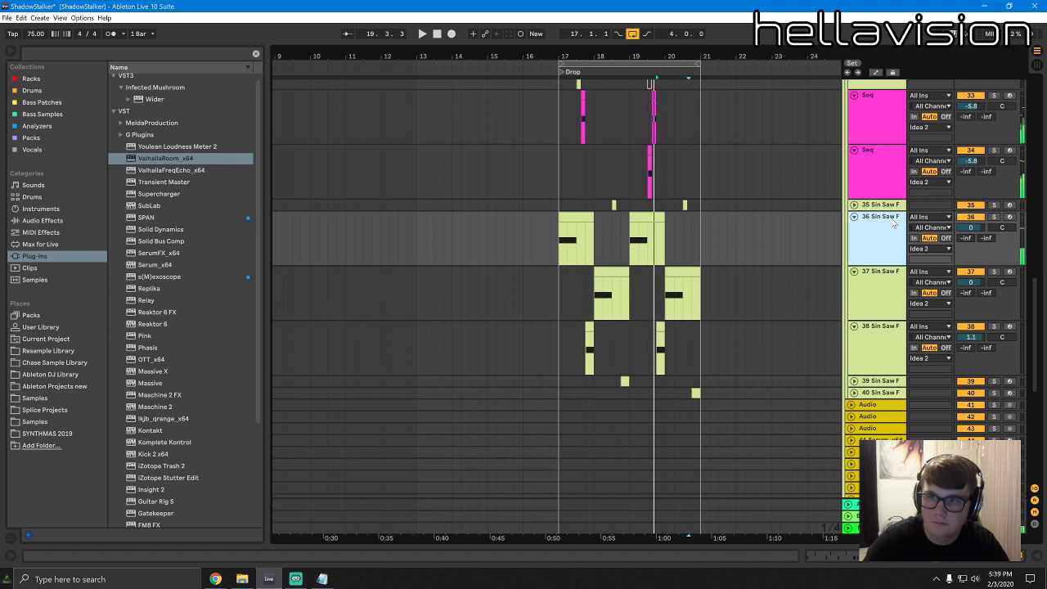
{"action": "key", "text": "ctrl+d"}
{"action": "right_click", "coordinate": [867, 292]}
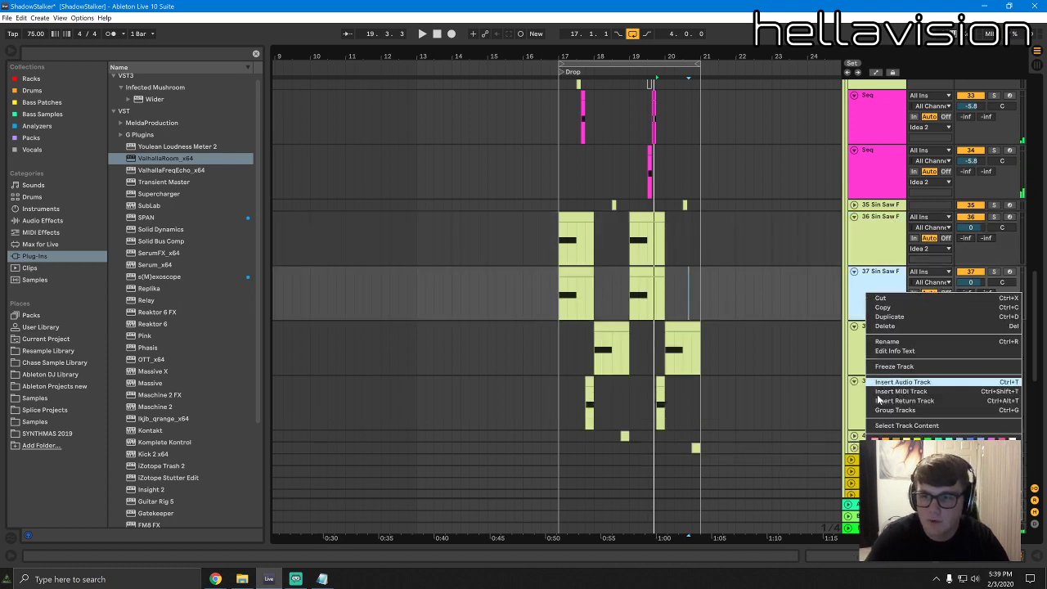
{"action": "left_click", "coordinate": [891, 426]}
{"action": "key", "text": "Delete"}
{"action": "left_click_drag", "start_coordinate": [643, 217], "coordinate": [646, 292]}
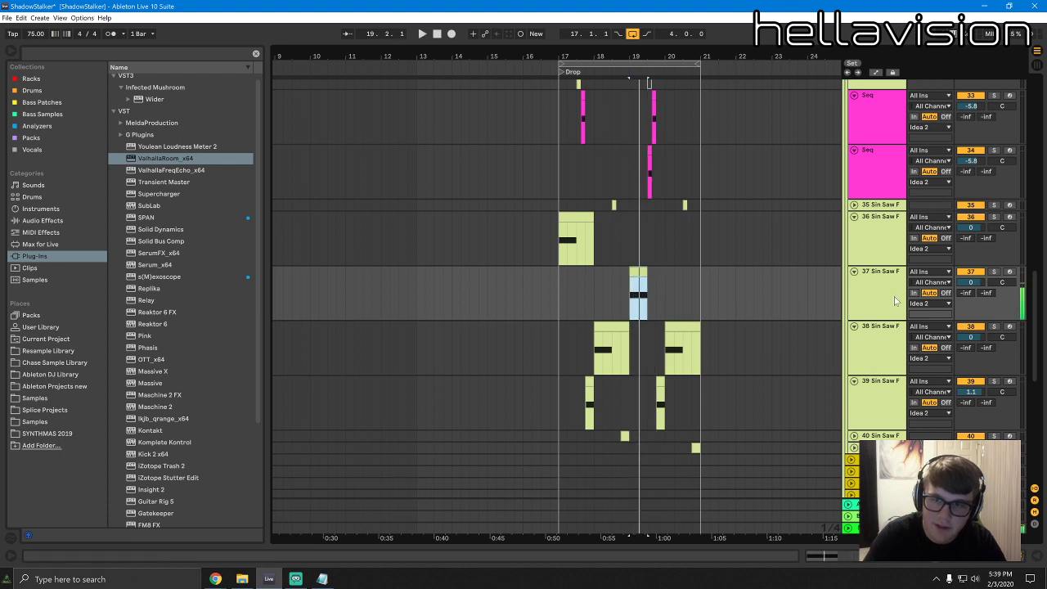
Set the sample start of Sin Saw F 4 on track 37 to 189476 during playback
{"action": "double_click", "coordinate": [895, 301]}
{"action": "key", "text": "space"}
{"action": "mouse_move", "coordinate": [189, 449]}
{"action": "left_mouse_down"}
{"action": "mouse_move", "coordinate": [479, 450]}
{"action": "mouse_move", "coordinate": [441, 450]}
{"action": "left_mouse_up"}
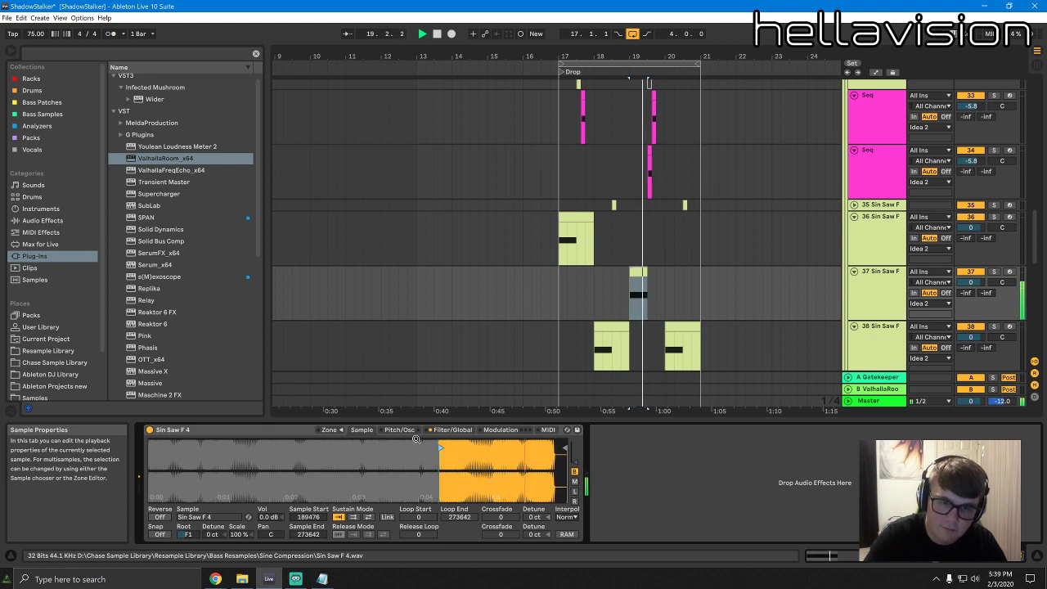
Replace track 37's sample with Sin Saw F 1.wav from the Resample Library and set its sample start to 135445
{"action": "left_click", "coordinate": [51, 351]}
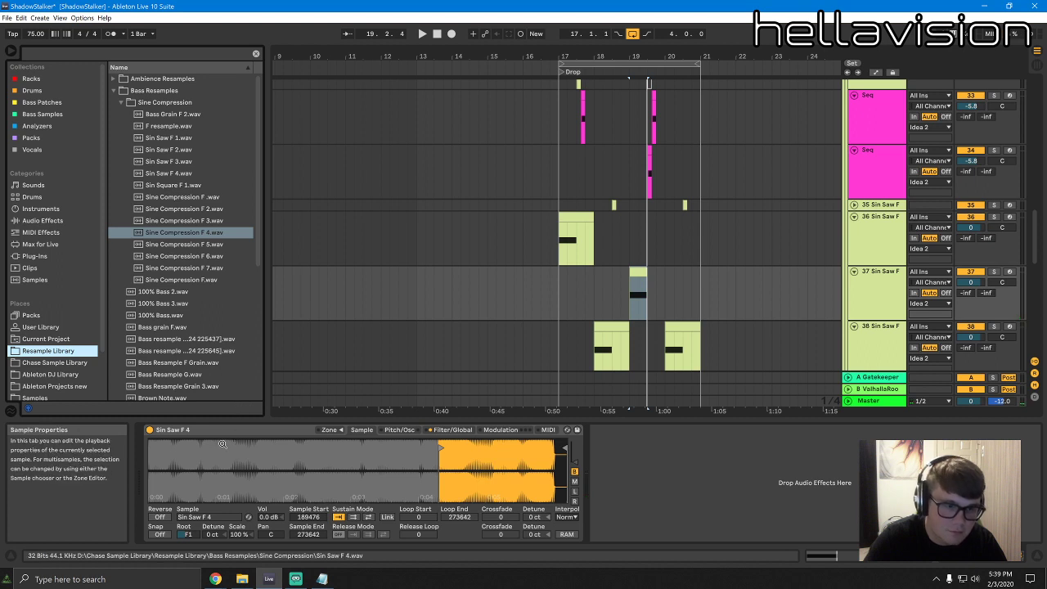
{"action": "left_click", "coordinate": [175, 174]}
{"action": "left_click", "coordinate": [175, 141]}
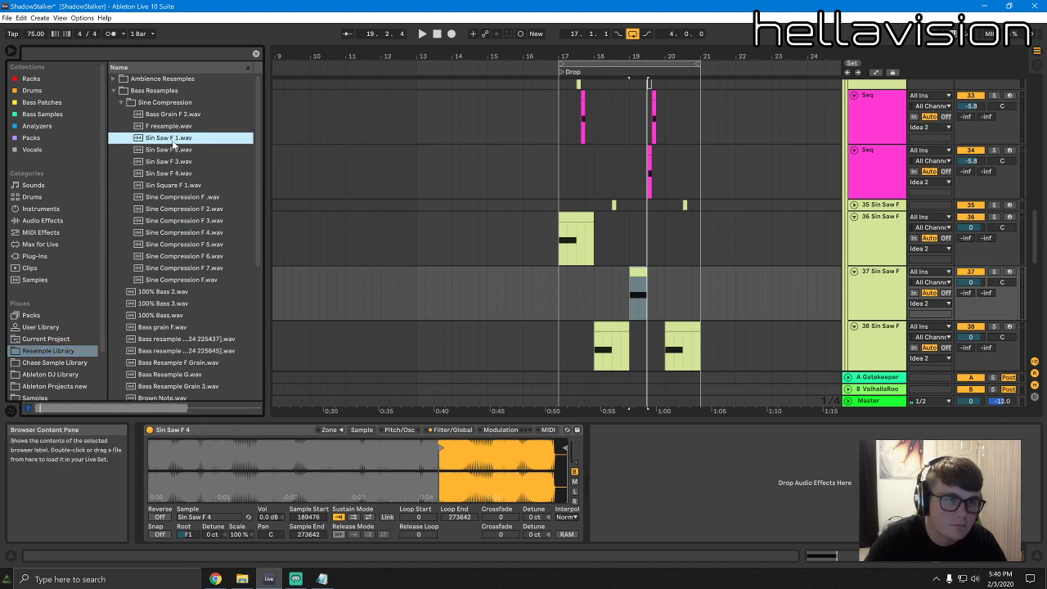
{"action": "left_click_drag", "start_coordinate": [171, 145], "coordinate": [312, 463]}
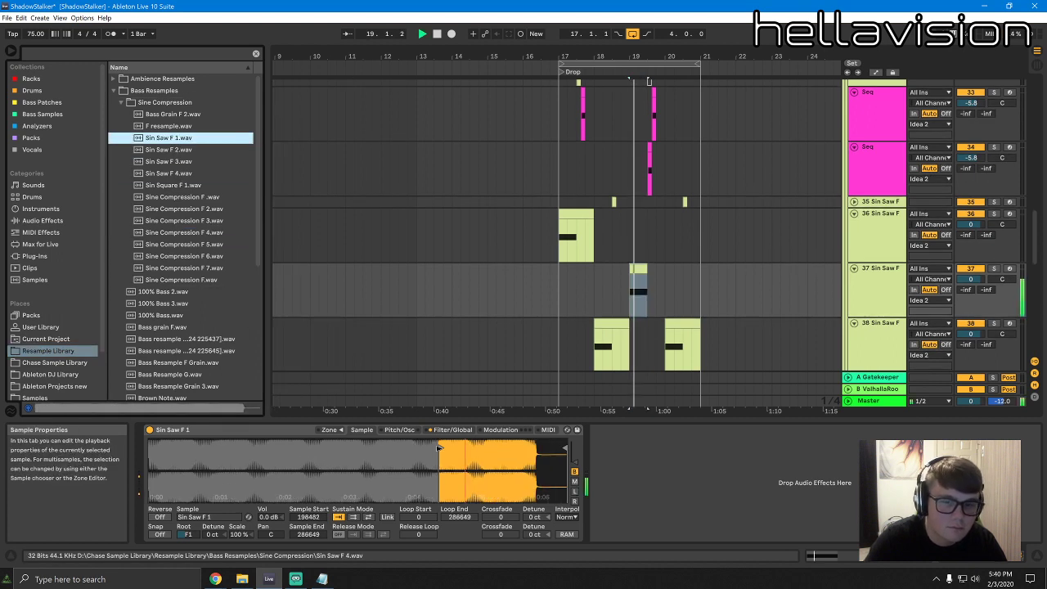
{"action": "left_click_drag", "start_coordinate": [443, 448], "coordinate": [349, 447]}
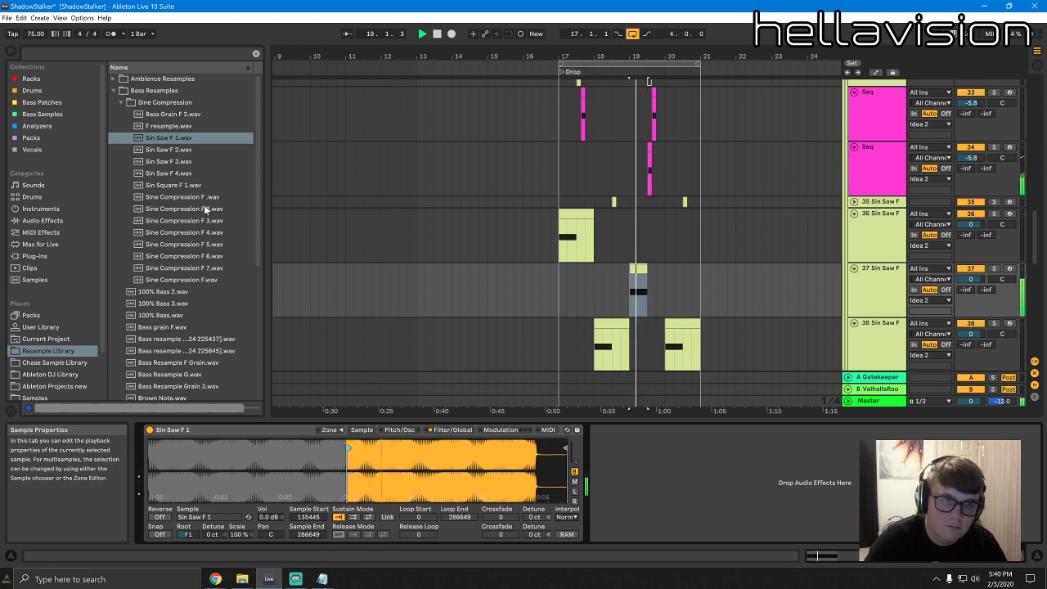
Replace track 37's sample with F resample.wav and set the track volume to 2.0
{"action": "left_click", "coordinate": [162, 125]}
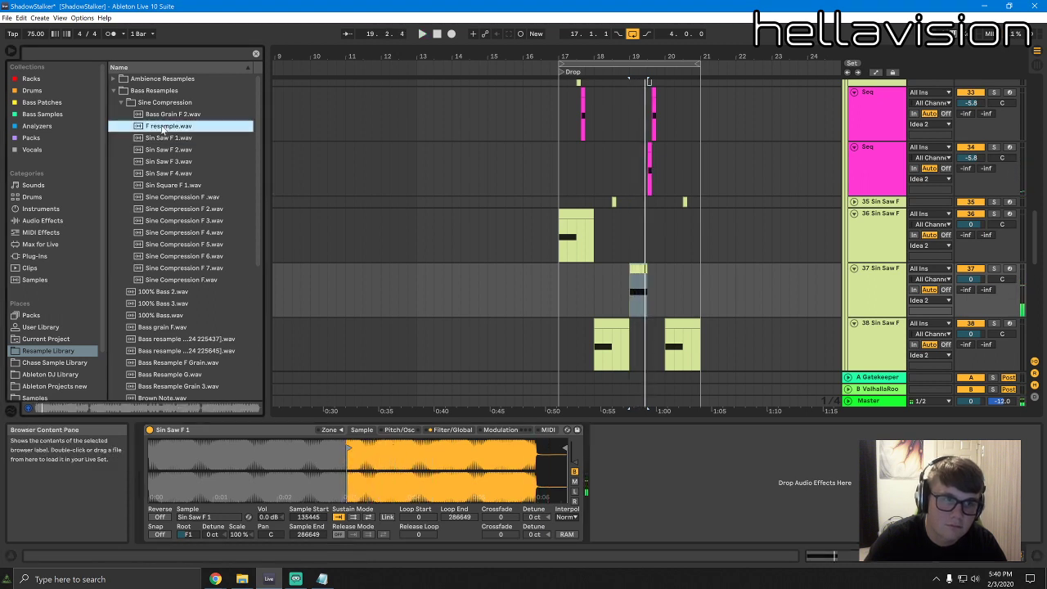
{"action": "left_click_drag", "start_coordinate": [314, 464], "coordinate": [324, 460]}
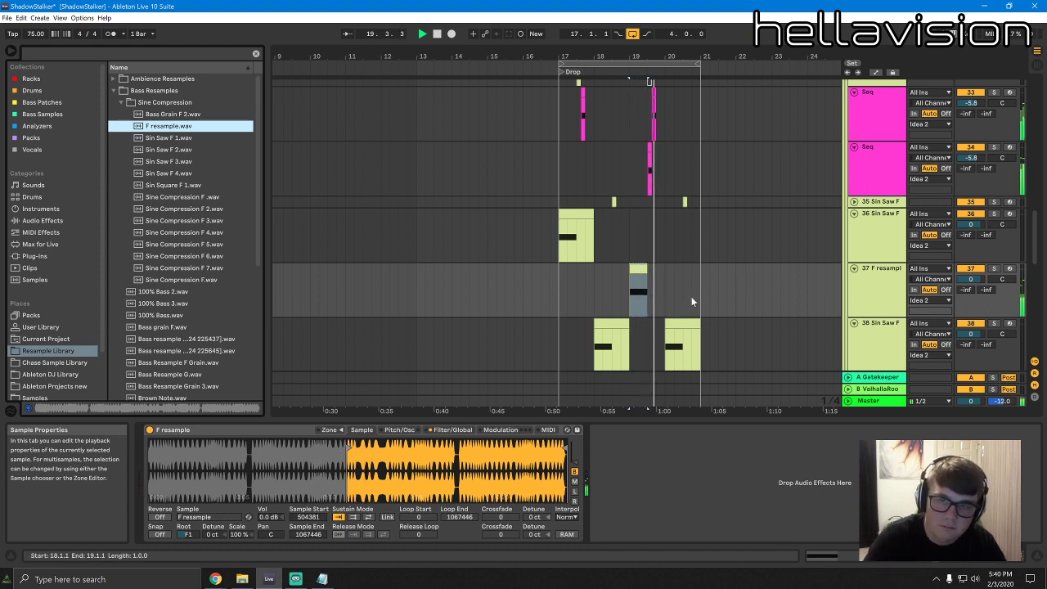
{"action": "mouse_move", "coordinate": [972, 279]}
{"action": "left_mouse_down"}
{"action": "mouse_move", "coordinate": [971, 264]}
{"action": "mouse_move", "coordinate": [972, 285]}
{"action": "left_mouse_up"}
{"action": "key", "text": "space"}
{"action": "key", "text": "space"}
Rename track 37 to Wook Wub and color it green
{"action": "left_click", "coordinate": [895, 286]}
{"action": "left_click", "coordinate": [872, 279]}
{"action": "key", "text": "space"}
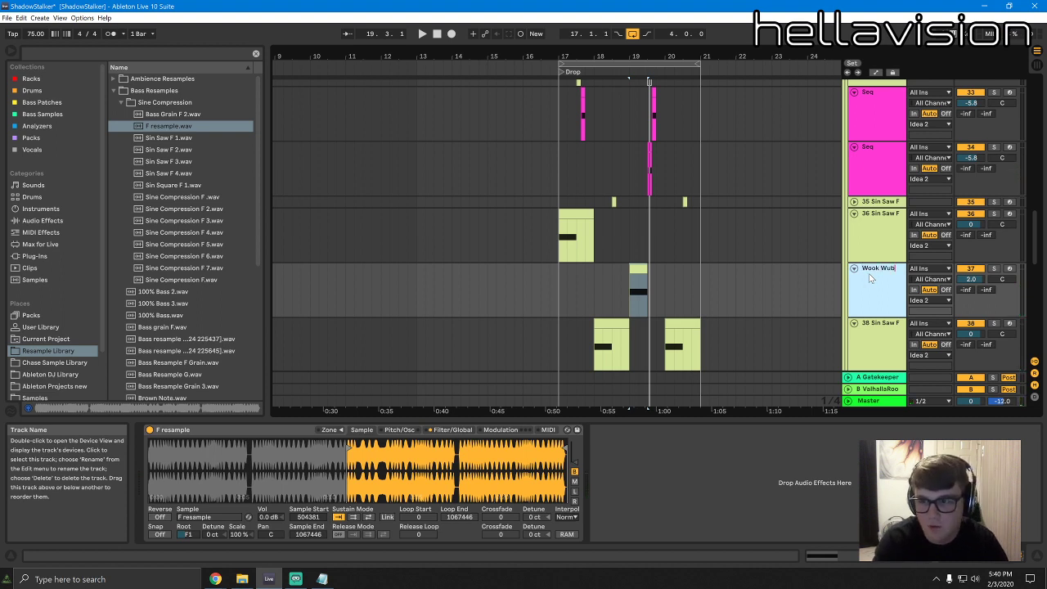
{"action": "right_click", "coordinate": [871, 279]}
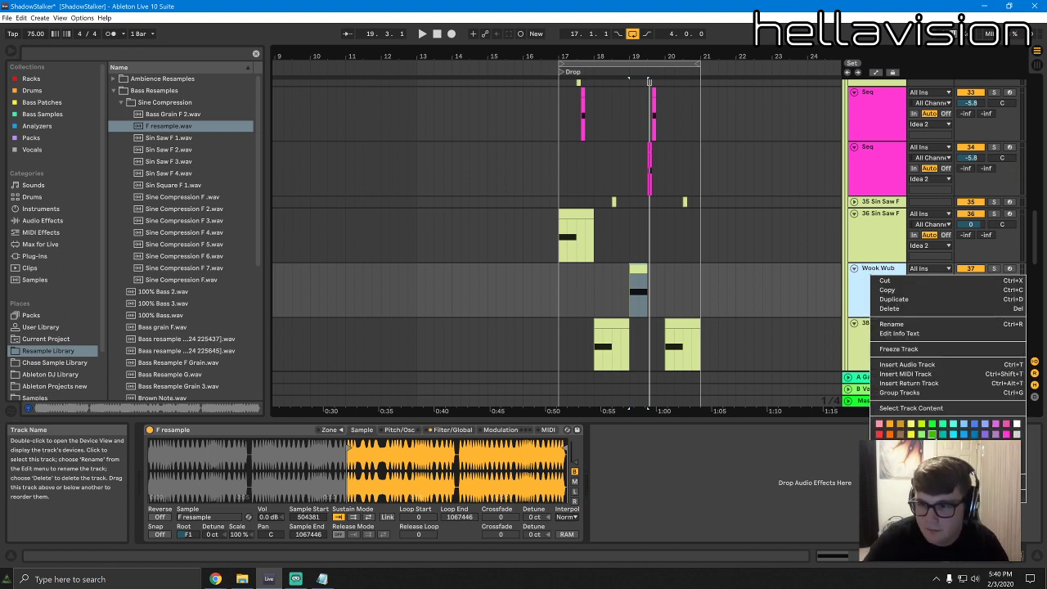
{"action": "left_click", "coordinate": [932, 433]}
{"action": "right_click", "coordinate": [892, 283]}
{"action": "key", "text": "Escape"}
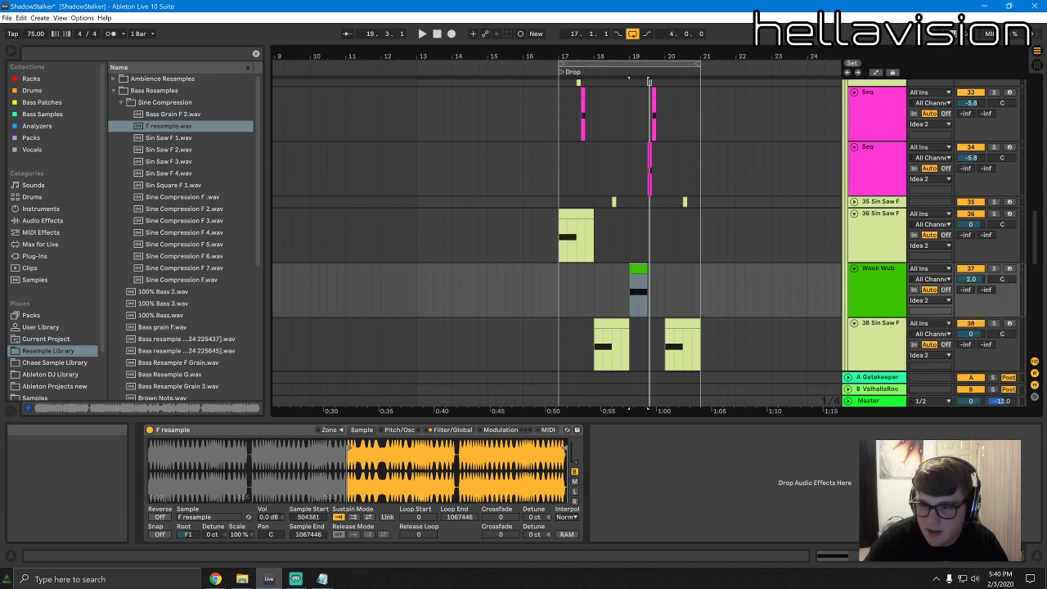
Audition the Wook Wub clip and the Sin Saw clip at bar 17
{"action": "key", "text": "space"}
{"action": "left_click", "coordinate": [620, 221]}
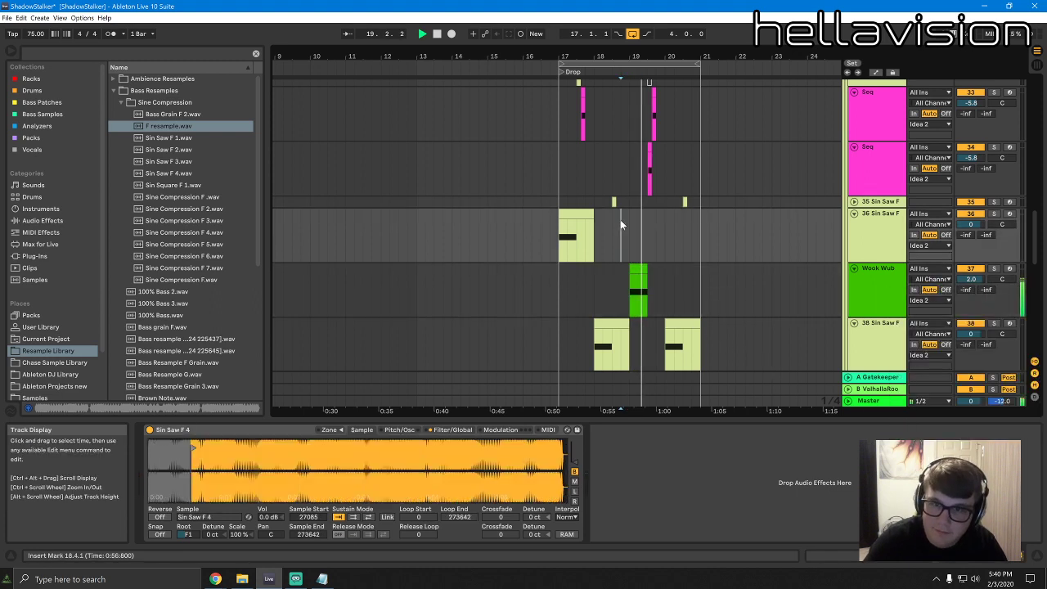
{"action": "left_click", "coordinate": [581, 214]}
{"action": "key", "text": "space"}
{"action": "key", "text": "space"}
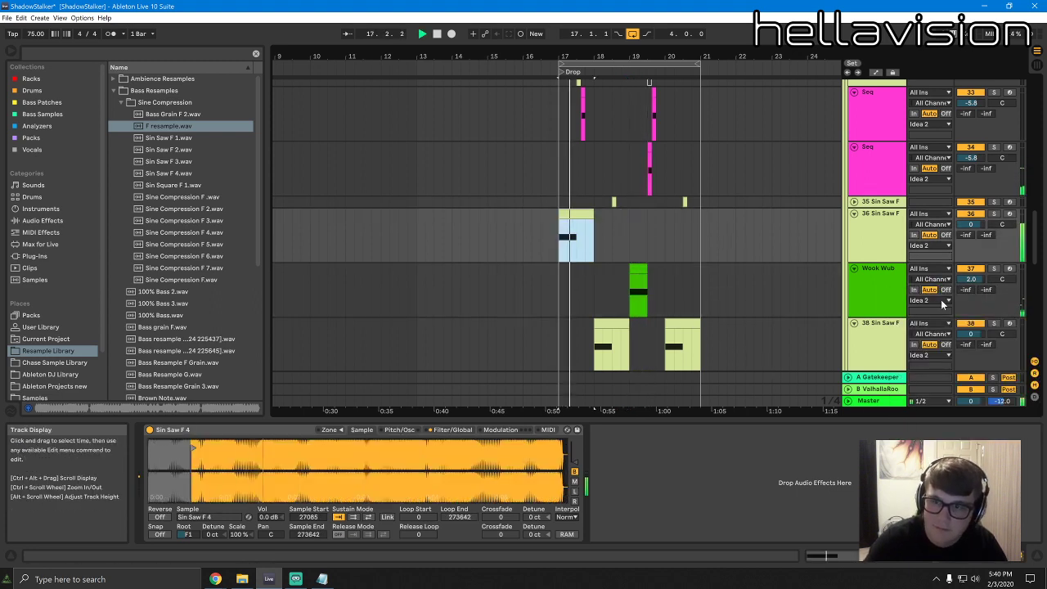
Duplicate Sin Saw track 38, clear the copy's clips, and move the 20.1.1 clip onto it, shortened to end at 20.3.1
{"action": "left_click", "coordinate": [682, 274]}
{"action": "scroll", "coordinate": [691, 247], "scroll_direction": "down", "scroll_amount": 2}
{"action": "left_click", "coordinate": [692, 246]}
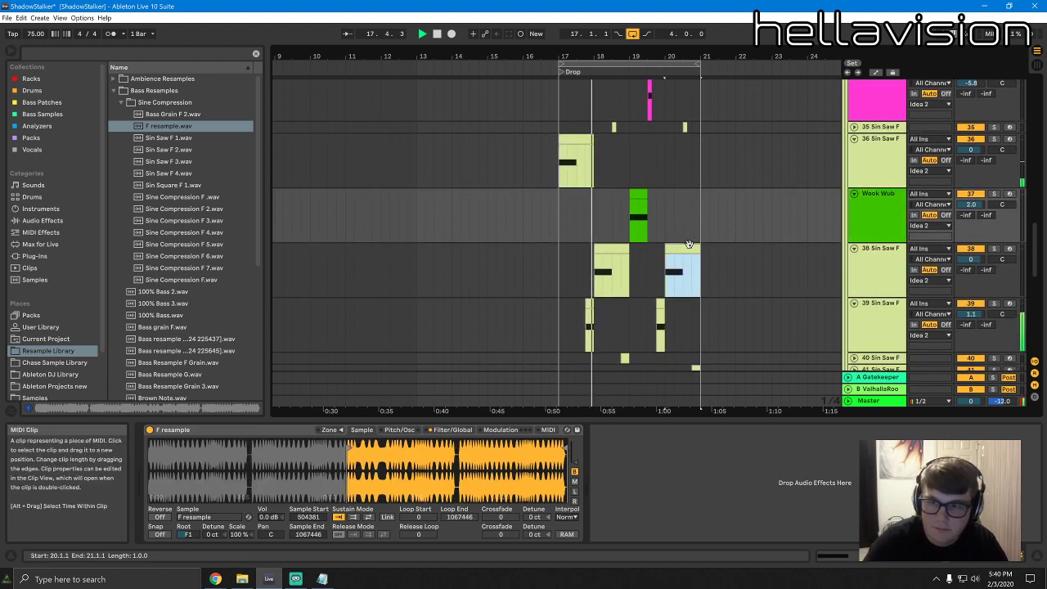
{"action": "left_click", "coordinate": [901, 263]}
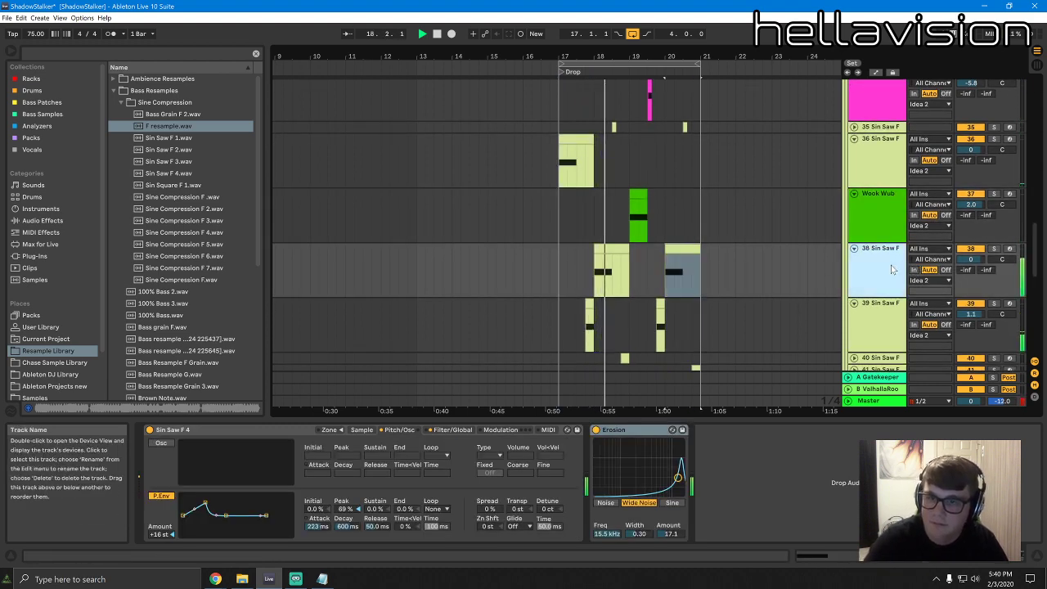
{"action": "key", "text": "ctrl+d"}
{"action": "key", "text": "space"}
{"action": "right_click", "coordinate": [883, 306]}
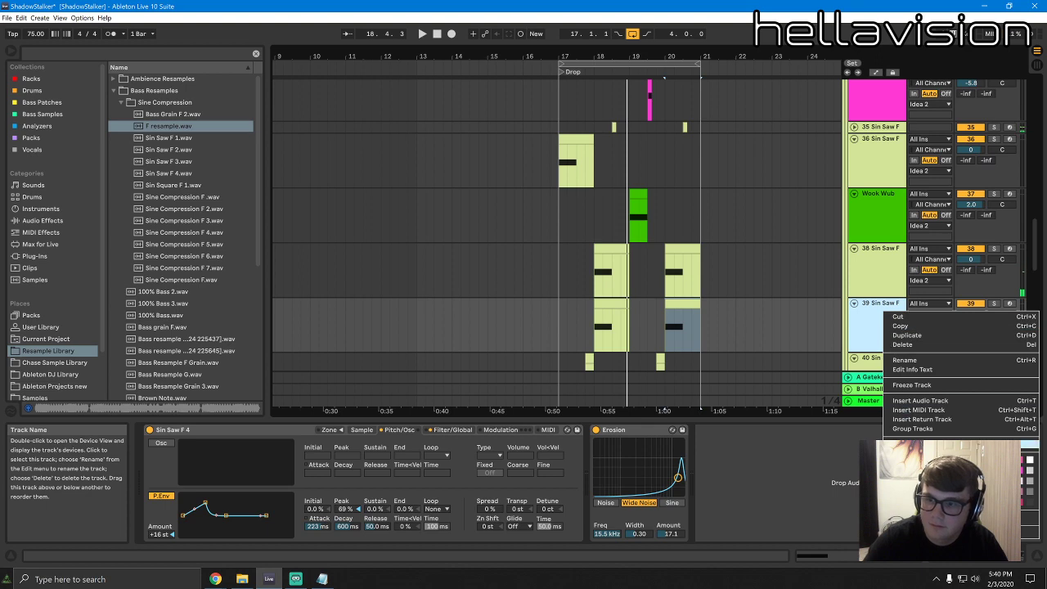
{"action": "left_click", "coordinate": [915, 456]}
{"action": "key", "text": "Delete"}
{"action": "left_click_drag", "start_coordinate": [674, 248], "coordinate": [683, 306]}
Reshape track 39's pitch envelope to a 4.47 s attack, 100% peak and 80% sustain during playback, then hide the device view
{"action": "left_click", "coordinate": [870, 306]}
{"action": "key", "text": "space"}
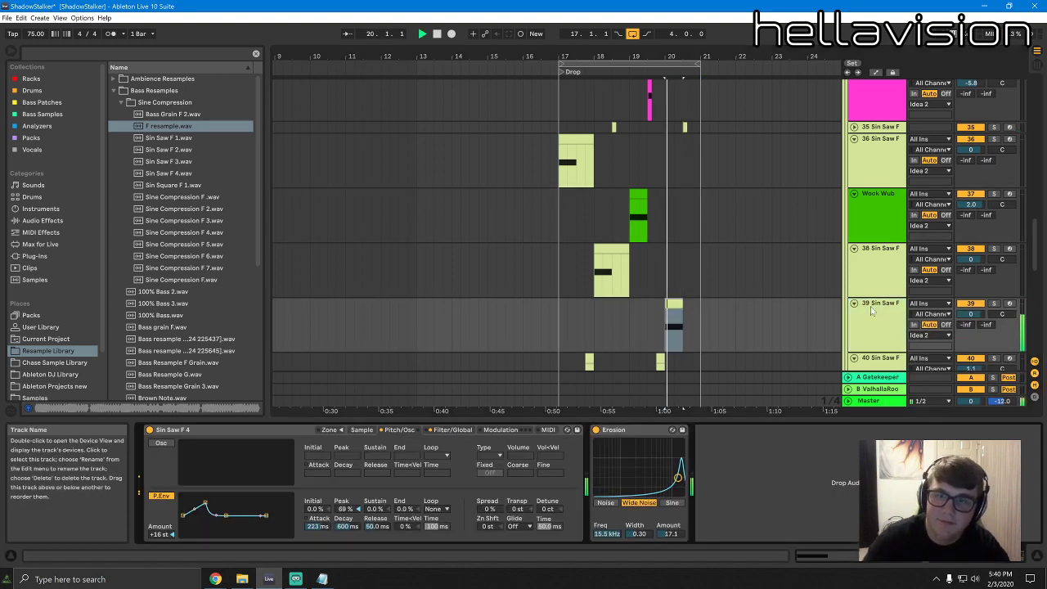
{"action": "left_click_drag", "start_coordinate": [206, 502], "coordinate": [247, 497]}
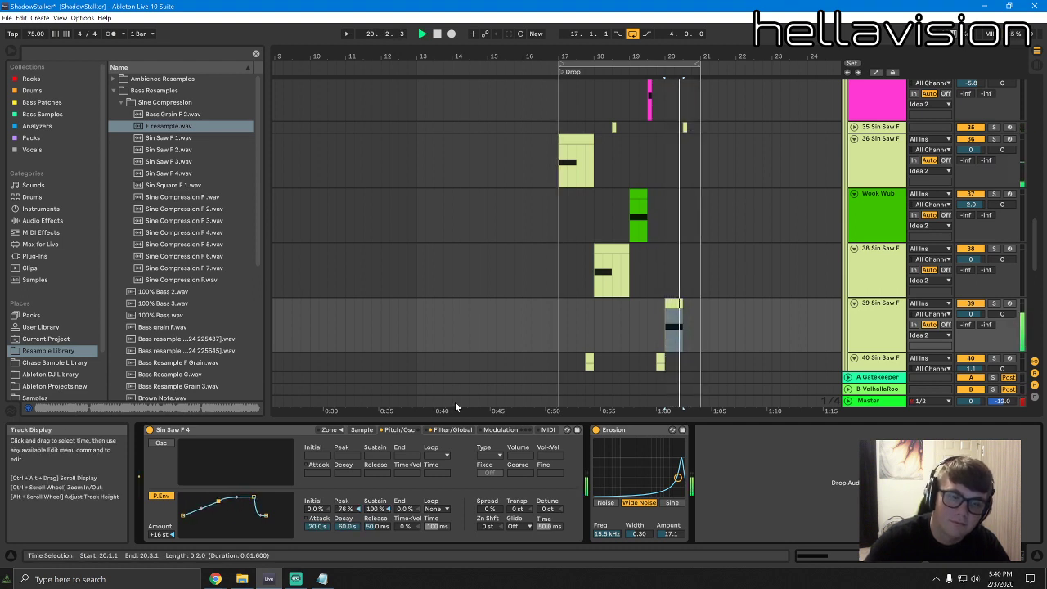
{"action": "mouse_move", "coordinate": [252, 497]}
{"action": "left_mouse_down"}
{"action": "mouse_move", "coordinate": [214, 497]}
{"action": "mouse_move", "coordinate": [235, 500]}
{"action": "left_mouse_up"}
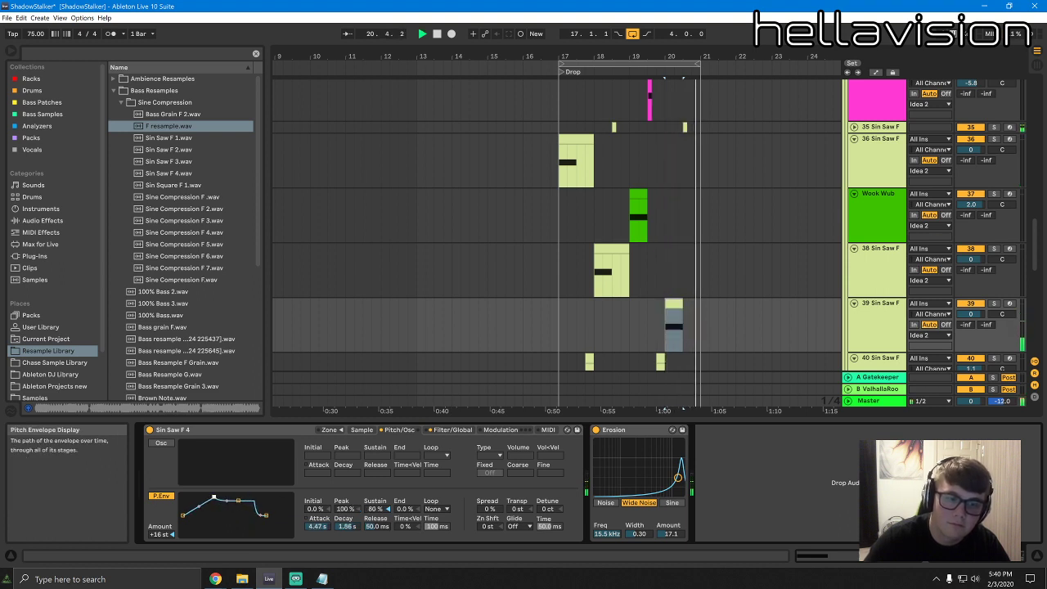
{"action": "key", "text": "ctrl+alt+l"}
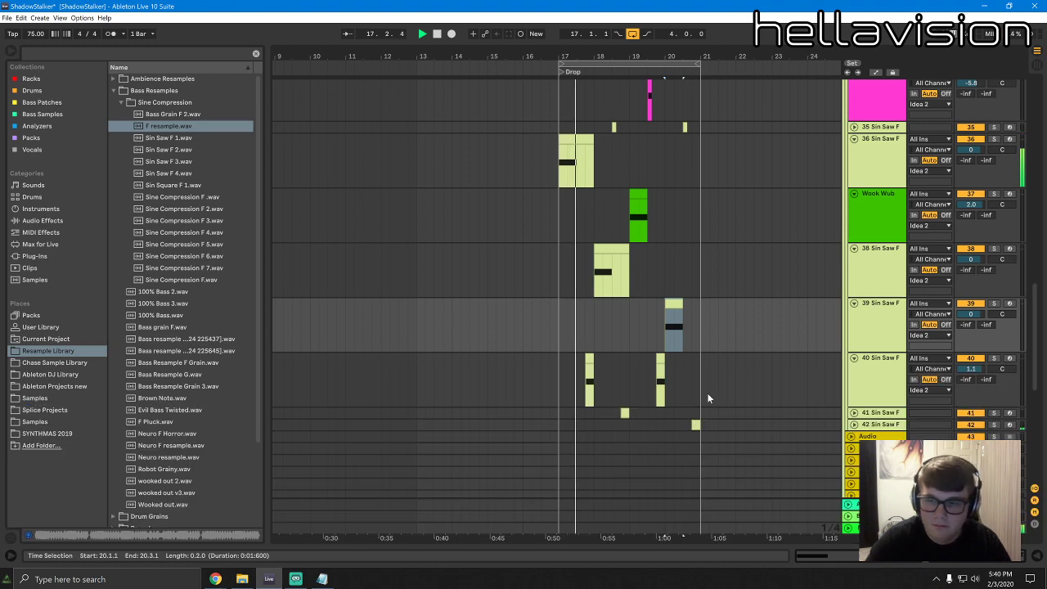
Copy the Wook Wub clip from 19.1.1 to 20.1.1 and deactivate the Sin Saw clip at 20.1.1 on track 39
{"action": "left_click_drag", "start_coordinate": [1034, 351], "coordinate": [945, 413]}
{"action": "left_click", "coordinate": [648, 402]}
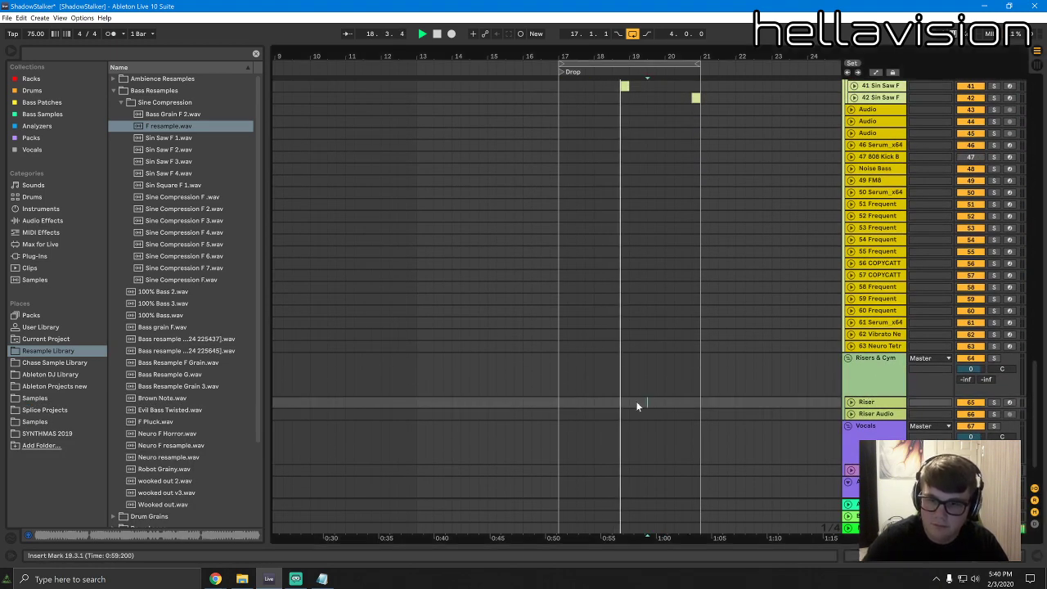
{"action": "scroll", "coordinate": [658, 371], "scroll_direction": "up", "scroll_amount": 4}
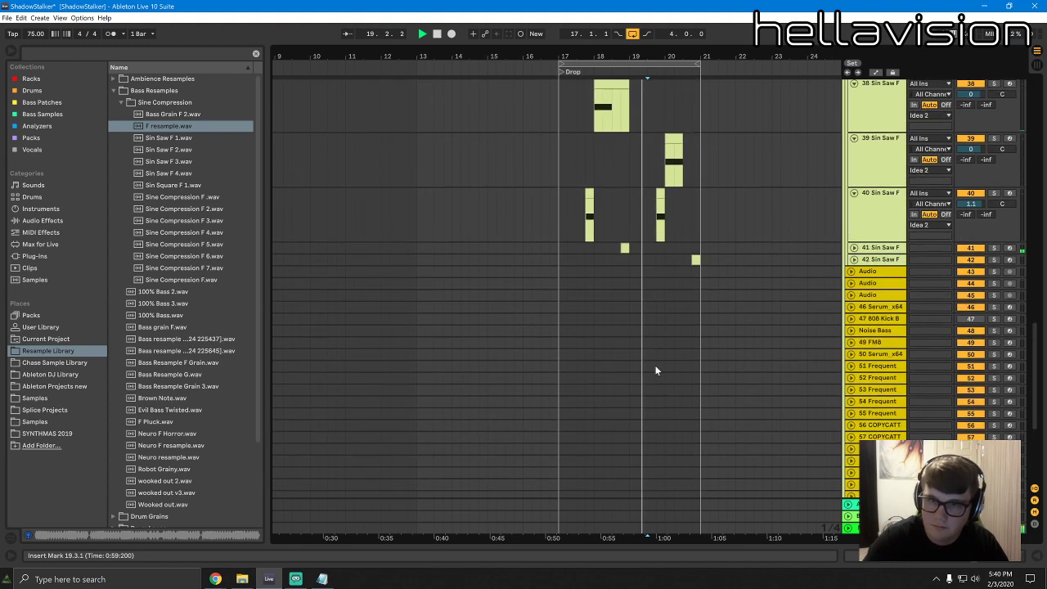
{"action": "scroll", "coordinate": [654, 369], "scroll_direction": "up", "scroll_amount": 5}
{"action": "left_click", "coordinate": [638, 296]}
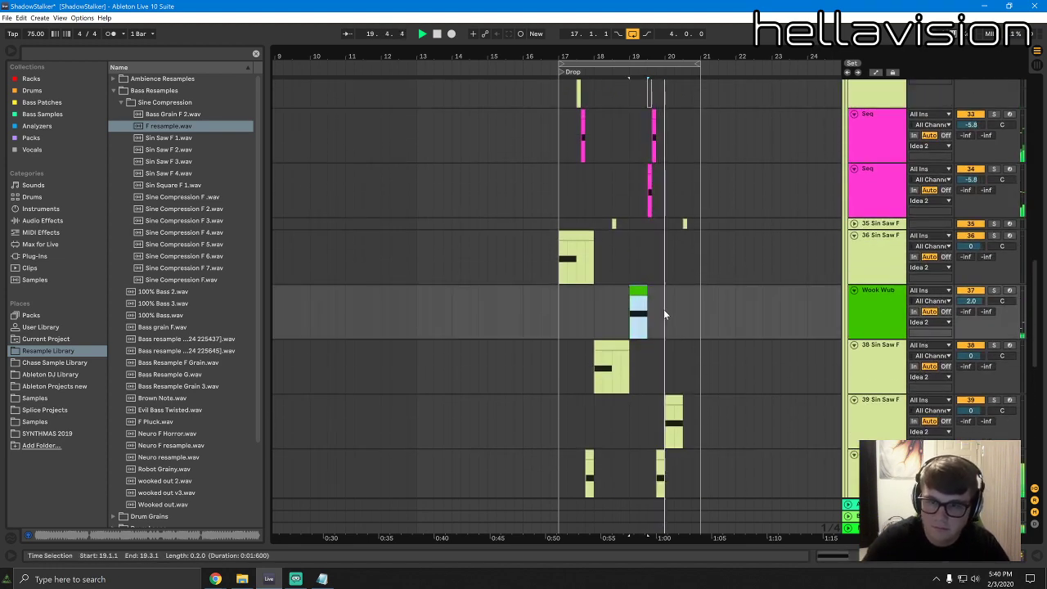
{"action": "key", "text": "ctrl+d"}
{"action": "left_click", "coordinate": [672, 399]}
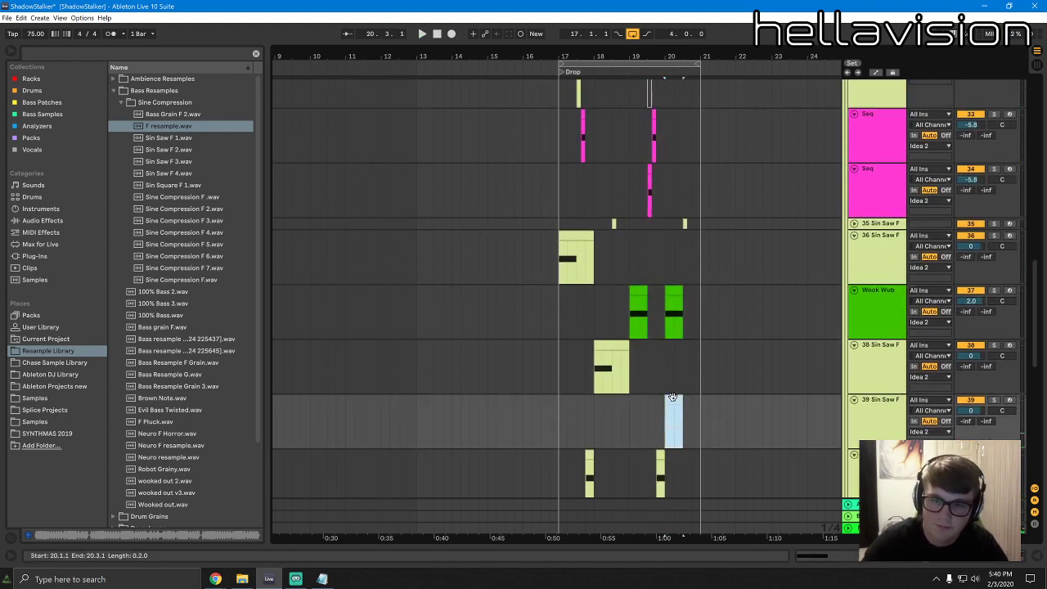
Duplicate the Wook Wub track, clear all clips from the copy, and move the 20.1.1 Wook Wub clip onto it
{"action": "left_click", "coordinate": [880, 321]}
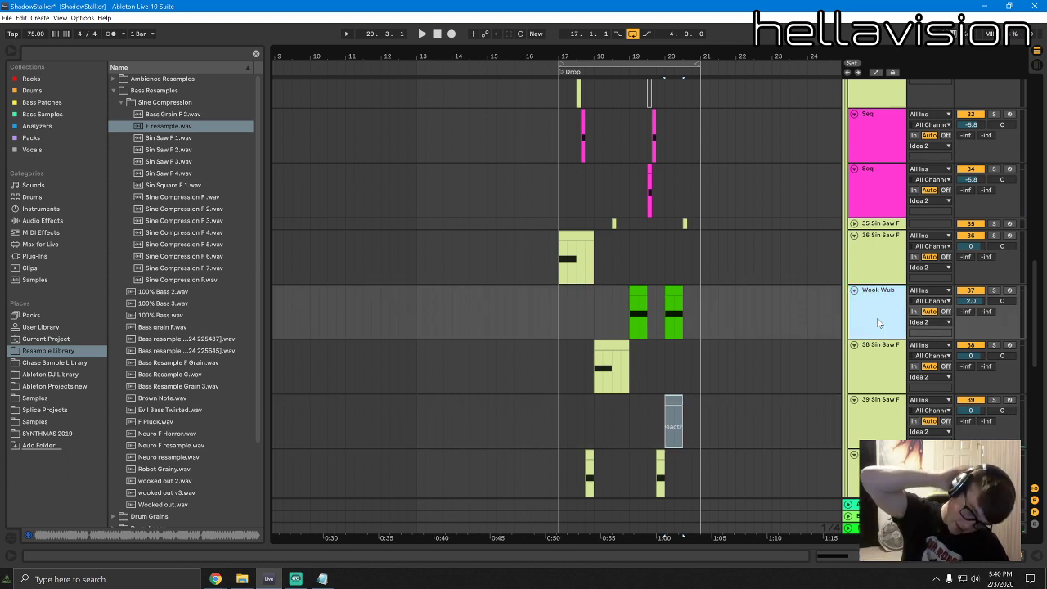
{"action": "key", "text": "ctrl+d"}
{"action": "right_click", "coordinate": [867, 381]}
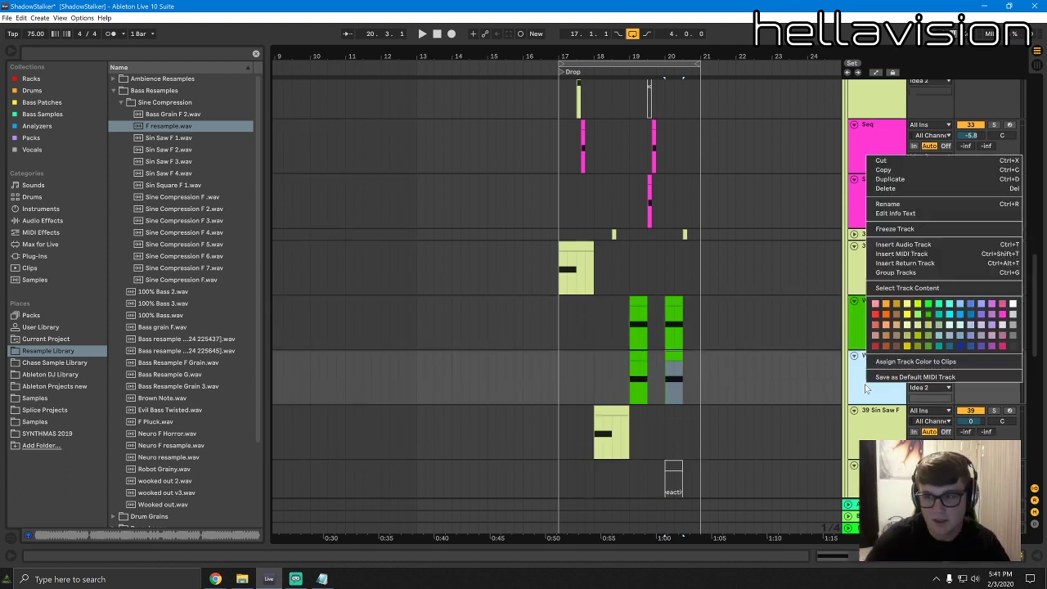
{"action": "left_click", "coordinate": [945, 361]}
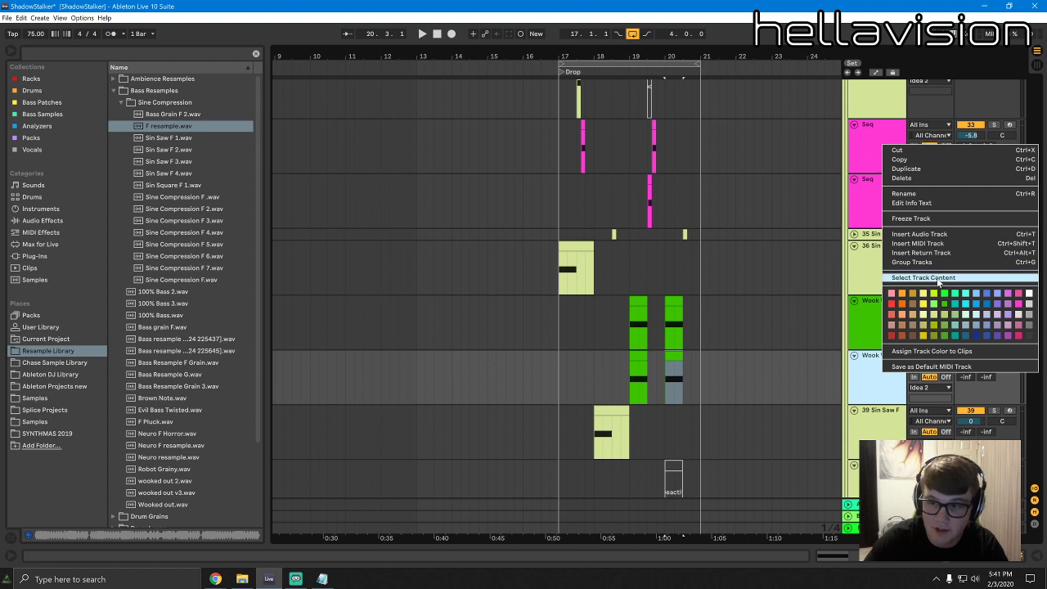
{"action": "left_click", "coordinate": [937, 278]}
{"action": "key", "text": "Delete"}
{"action": "left_click", "coordinate": [673, 343]}
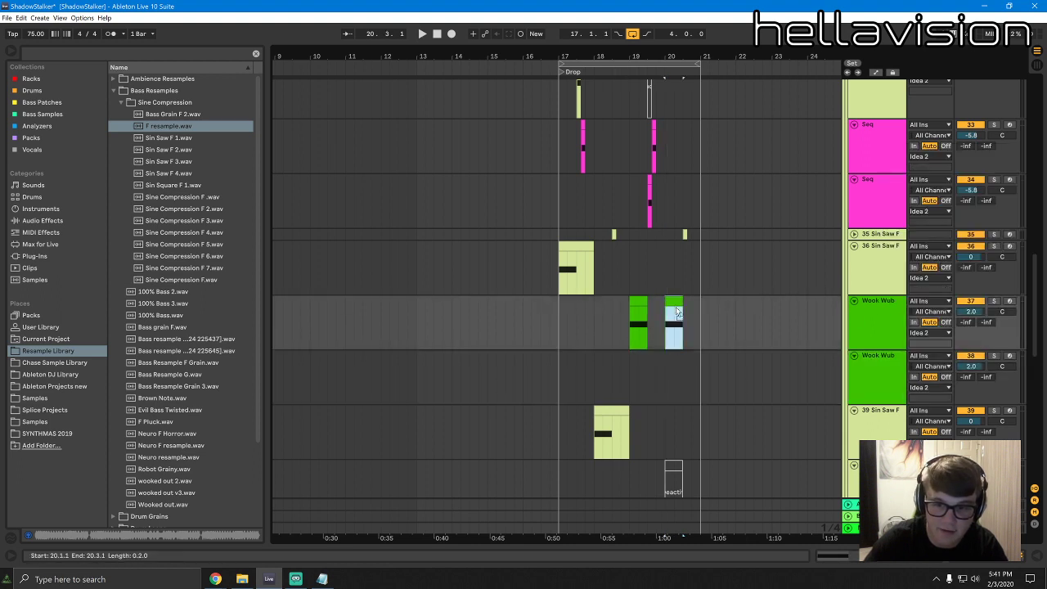
{"action": "scroll", "coordinate": [735, 378], "scroll_direction": "down", "scroll_amount": 5}
Delete Sin Saw track 40 holding the deactivated clip and audition the Wook Wub clip at 20.1.1
{"action": "left_click", "coordinate": [885, 368]}
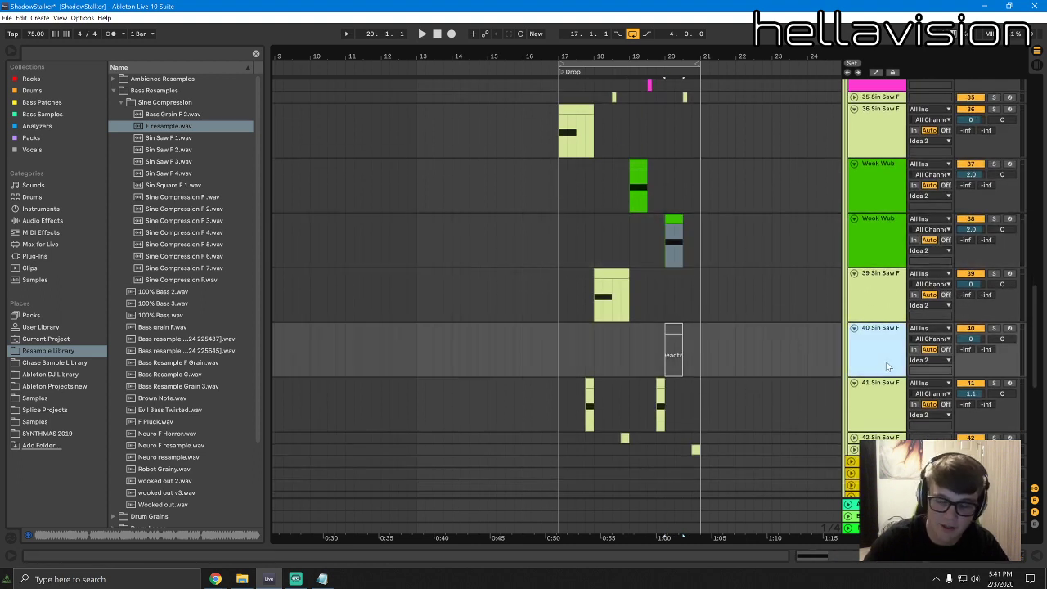
{"action": "key", "text": "Delete"}
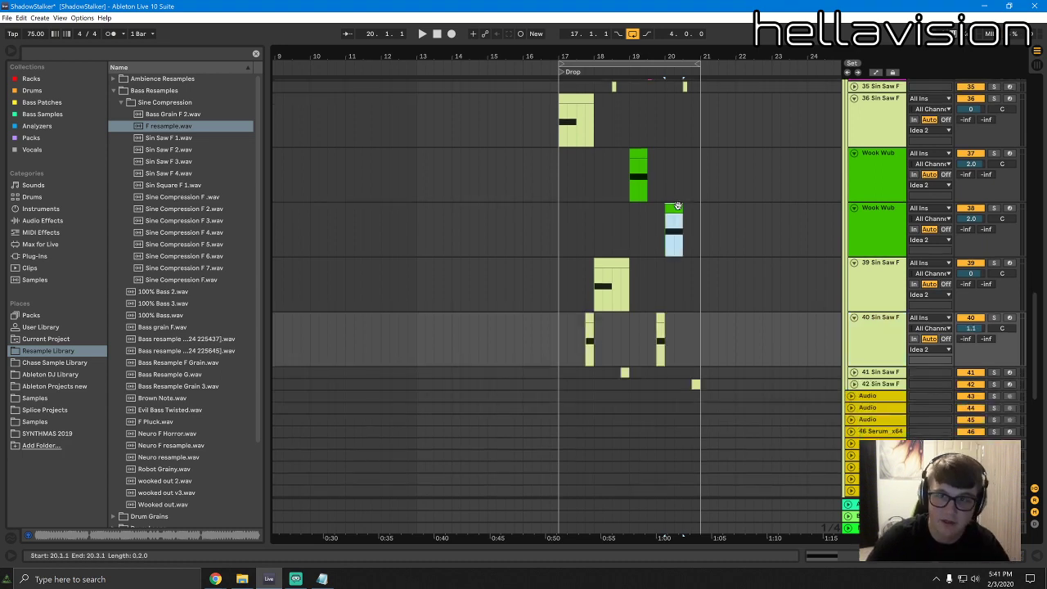
{"action": "left_click", "coordinate": [677, 206]}
{"action": "key", "text": "space"}
Set the F resample start point on Wook Wub track 38 to 693127 and play it back
{"action": "double_click", "coordinate": [857, 228]}
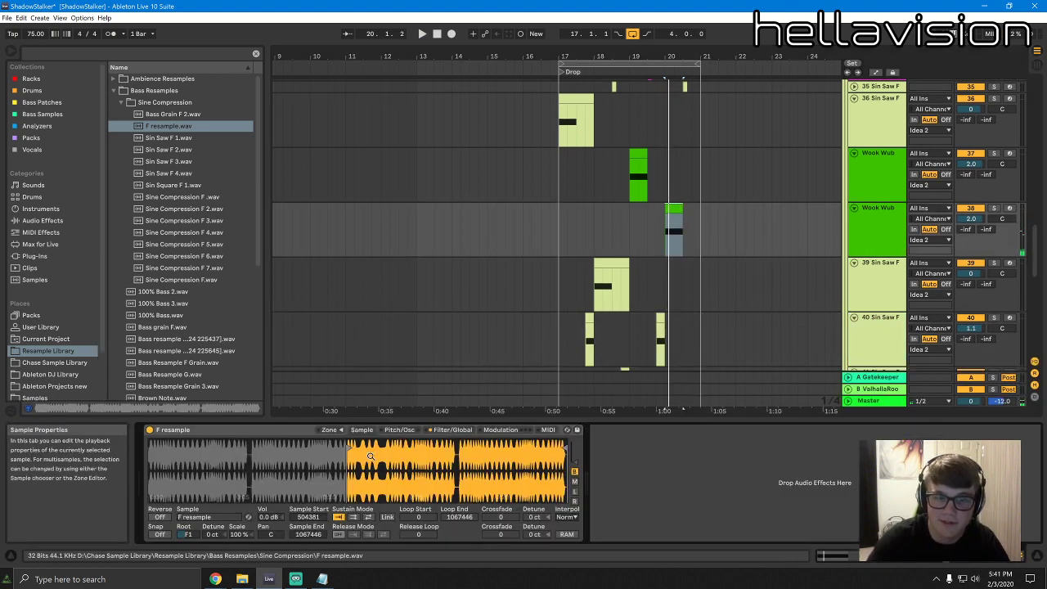
{"action": "left_click_drag", "start_coordinate": [347, 446], "coordinate": [421, 445]}
{"action": "key", "text": "space"}
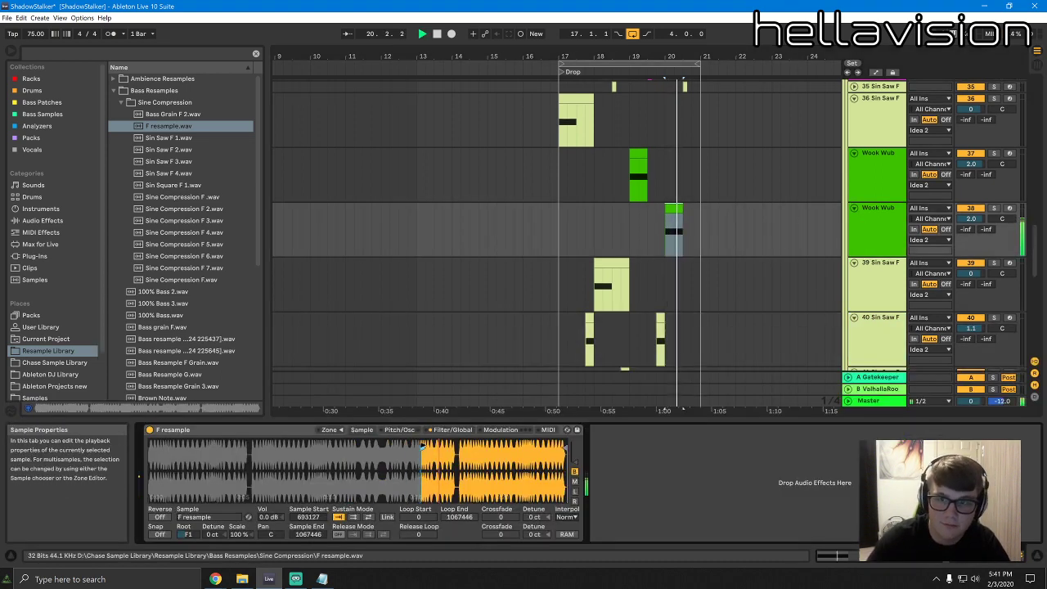
Enable track 38's pitch envelope with a +16 st amount, 805 ms attack and 59% peak, and play it back
{"action": "left_click", "coordinate": [450, 429]}
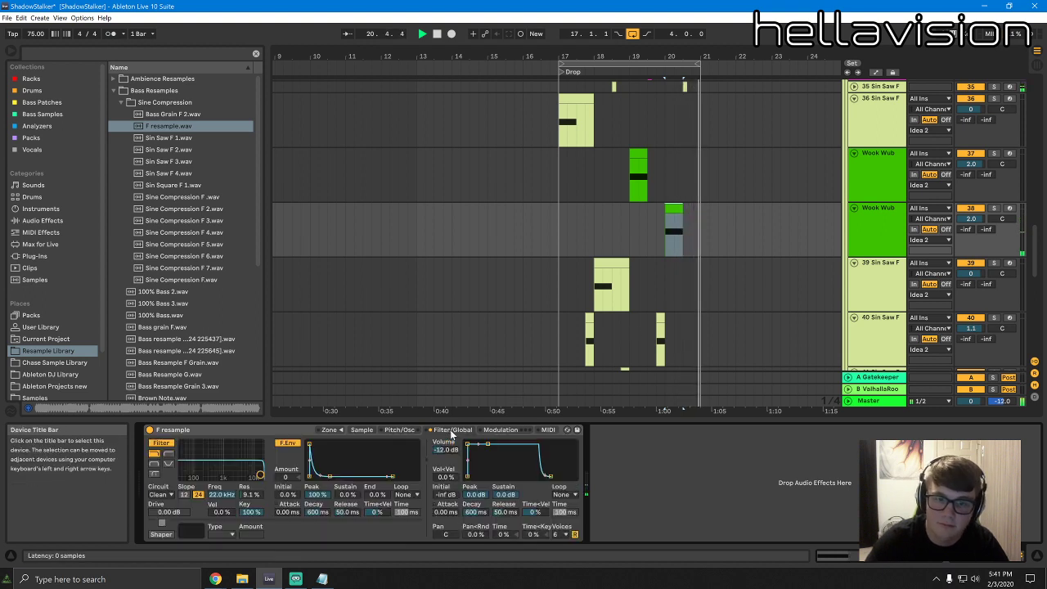
{"action": "left_click", "coordinate": [399, 430]}
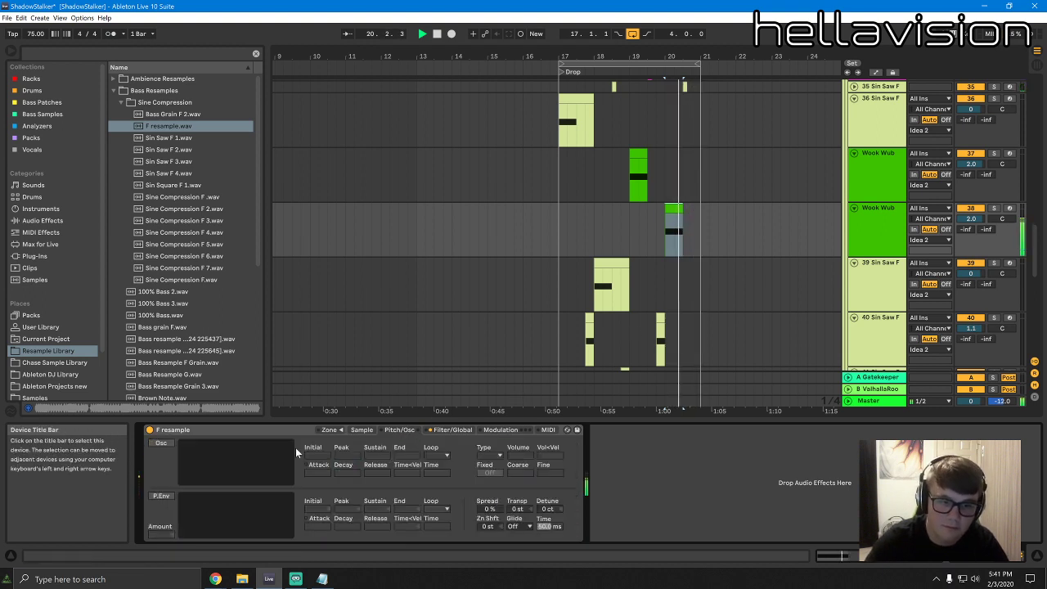
{"action": "left_click", "coordinate": [162, 496]}
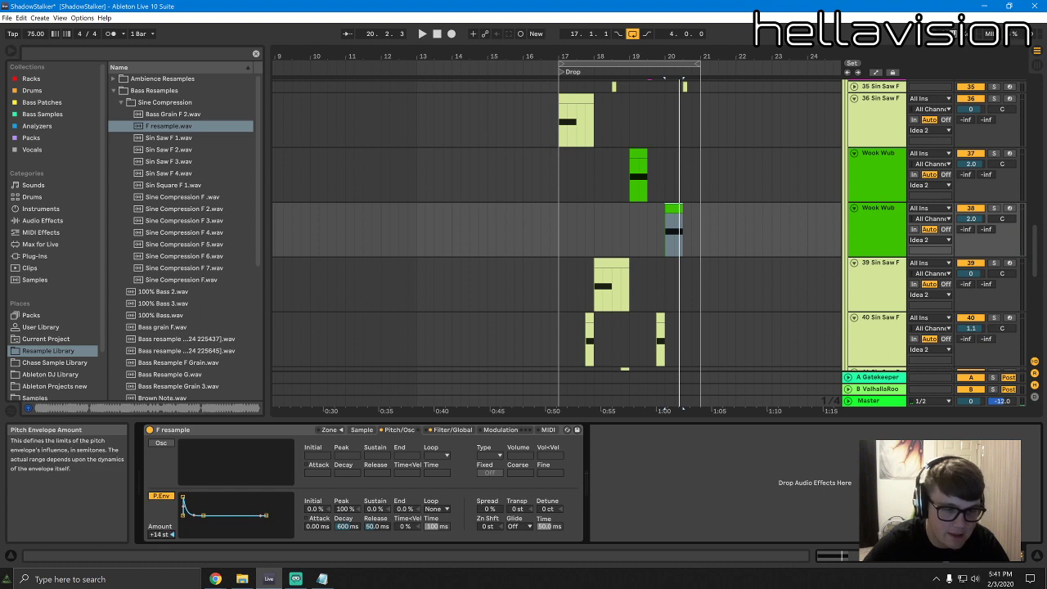
{"action": "left_click_drag", "start_coordinate": [183, 505], "coordinate": [198, 498]}
{"action": "key", "text": "space"}
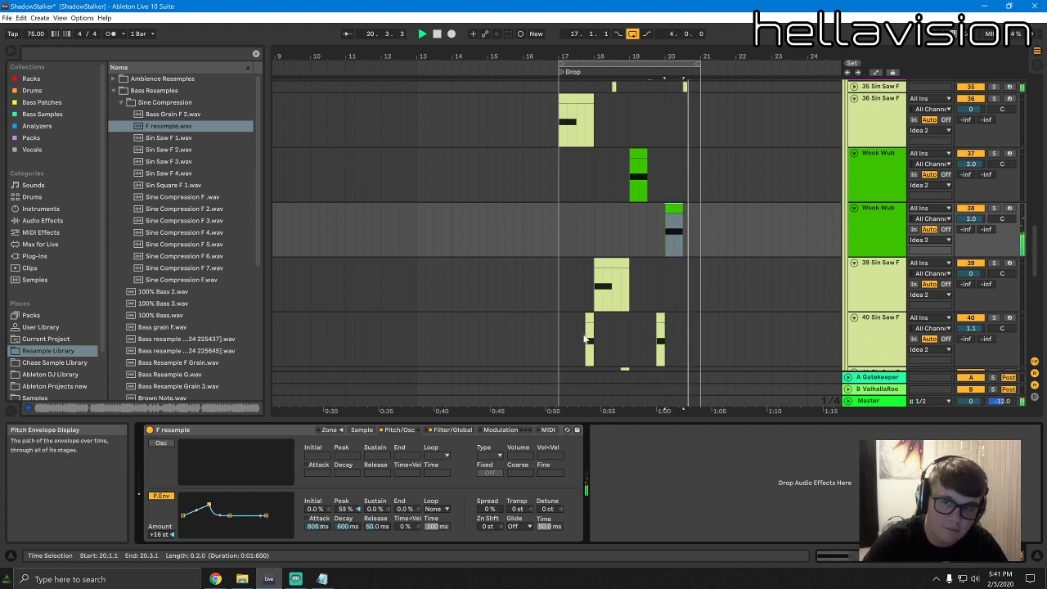
Extend the 20.1.1 Wook Wub clip to end at 20.3.3 and lengthen its F#1 note to 1.3.2
{"action": "key", "text": "space"}
{"action": "key", "text": "space"}
{"action": "left_click_drag", "start_coordinate": [694, 64], "coordinate": [690, 208]}
{"action": "key", "text": "space"}
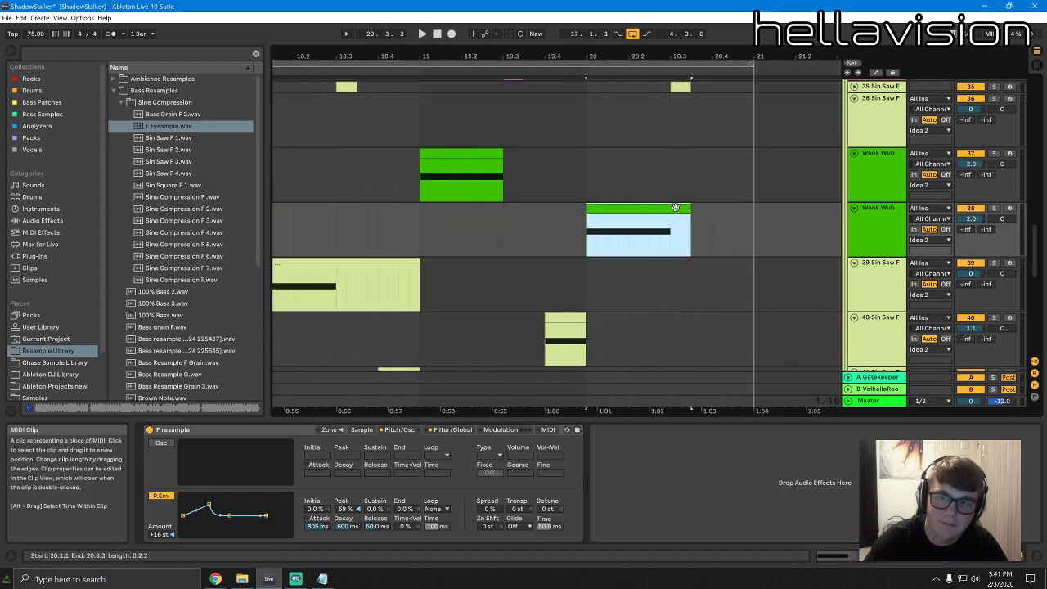
{"action": "left_click", "coordinate": [652, 224]}
{"action": "left_click", "coordinate": [656, 197]}
{"action": "double_click", "coordinate": [657, 209]}
{"action": "left_click_drag", "start_coordinate": [581, 480], "coordinate": [975, 326]}
{"action": "key", "text": "space"}
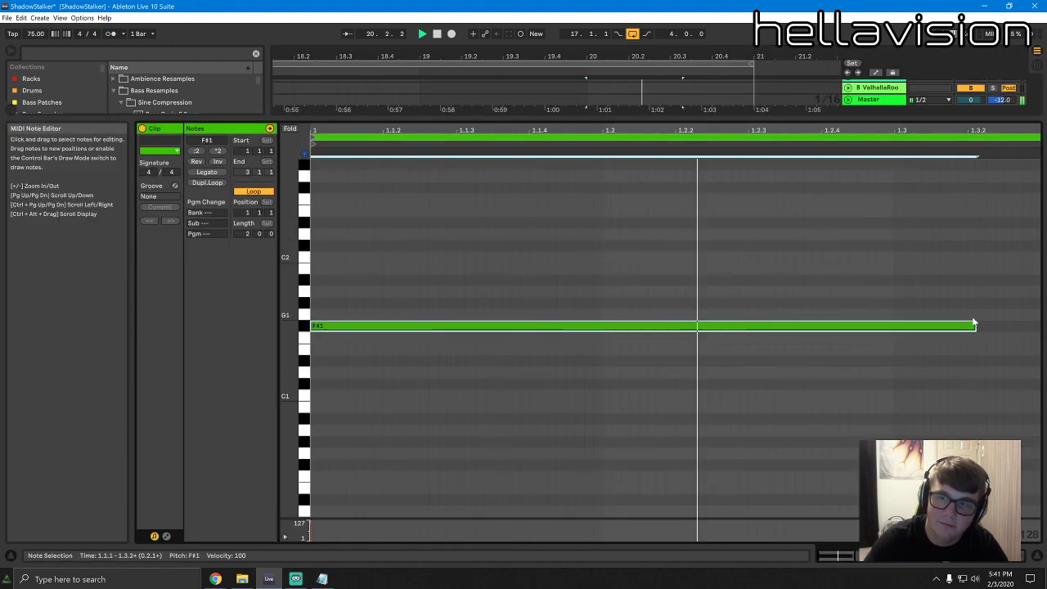
{"action": "left_click", "coordinate": [980, 558]}
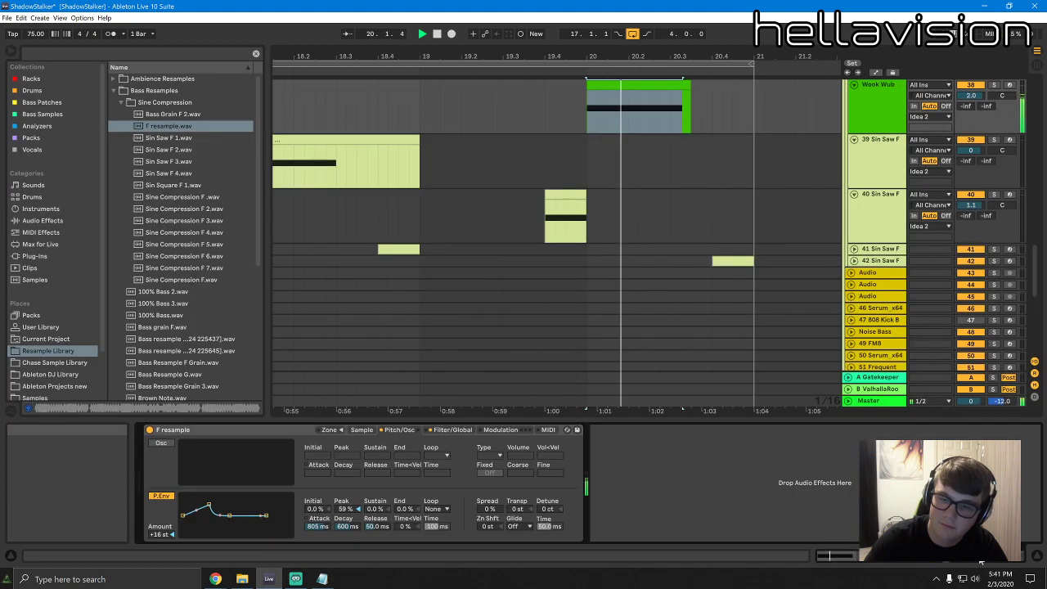
Audition the Wook Wub clip on track 38 while reviewing its filter, pitch and sample settings
{"action": "key", "text": "space"}
{"action": "left_click", "coordinate": [436, 429]}
{"action": "key", "text": "space"}
{"action": "left_click", "coordinate": [417, 430]}
{"action": "key", "text": "space"}
{"action": "left_click", "coordinate": [366, 431]}
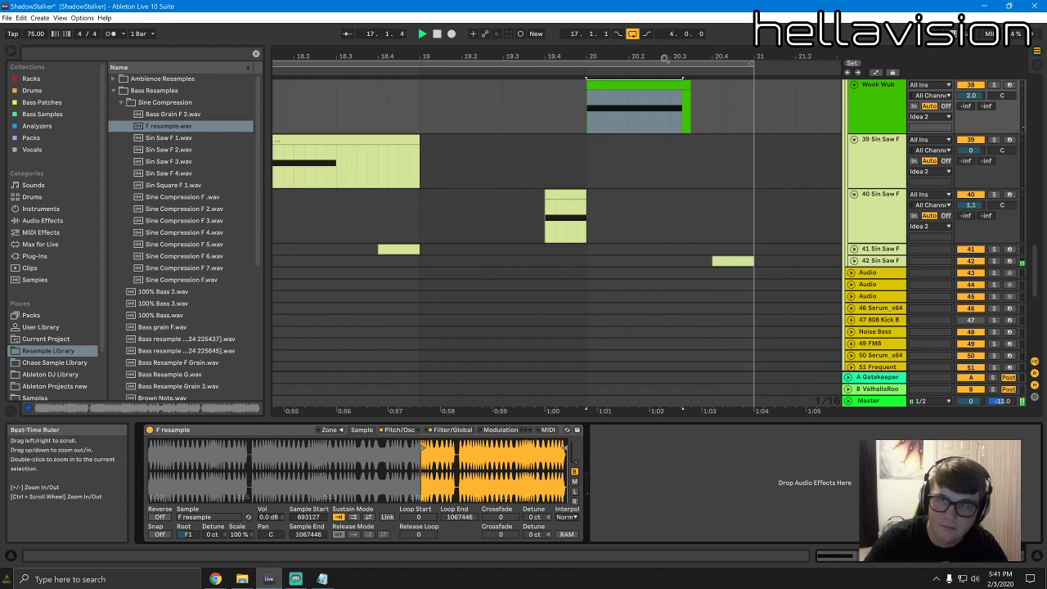
Listen to the looped drop while inspecting the Sin Saw and Seq clips in bar 17 on tracks 32 and 33
{"action": "left_click_drag", "start_coordinate": [664, 57], "coordinate": [668, 16]}
{"action": "scroll", "coordinate": [774, 173], "scroll_direction": "up", "scroll_amount": 4}
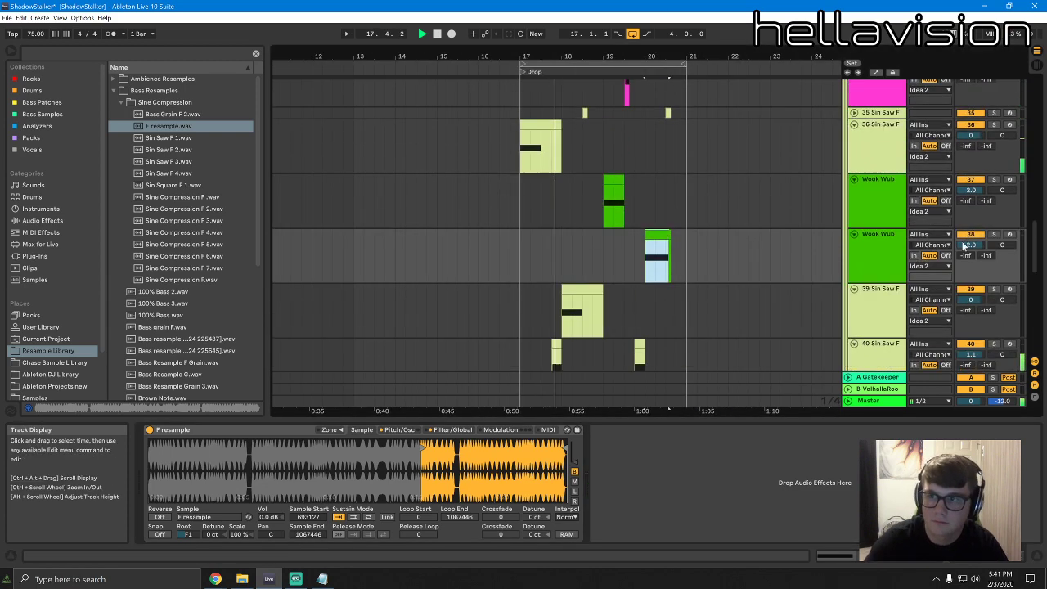
{"action": "left_click_drag", "start_coordinate": [1036, 234], "coordinate": [1024, 213]}
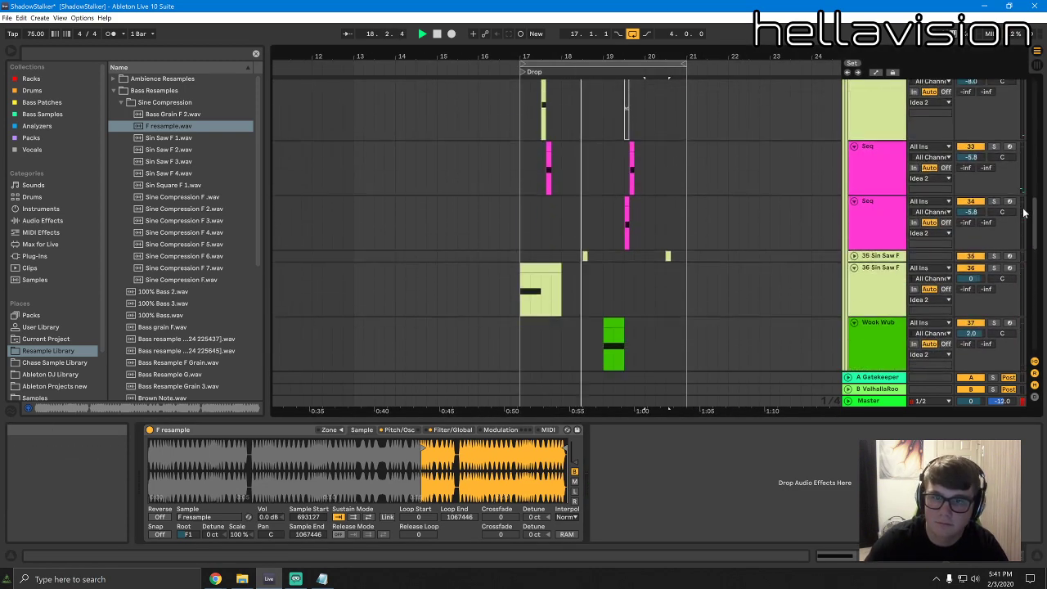
{"action": "scroll", "coordinate": [773, 214], "scroll_direction": "up", "scroll_amount": 2}
{"action": "left_click_drag", "start_coordinate": [686, 228], "coordinate": [564, 216]}
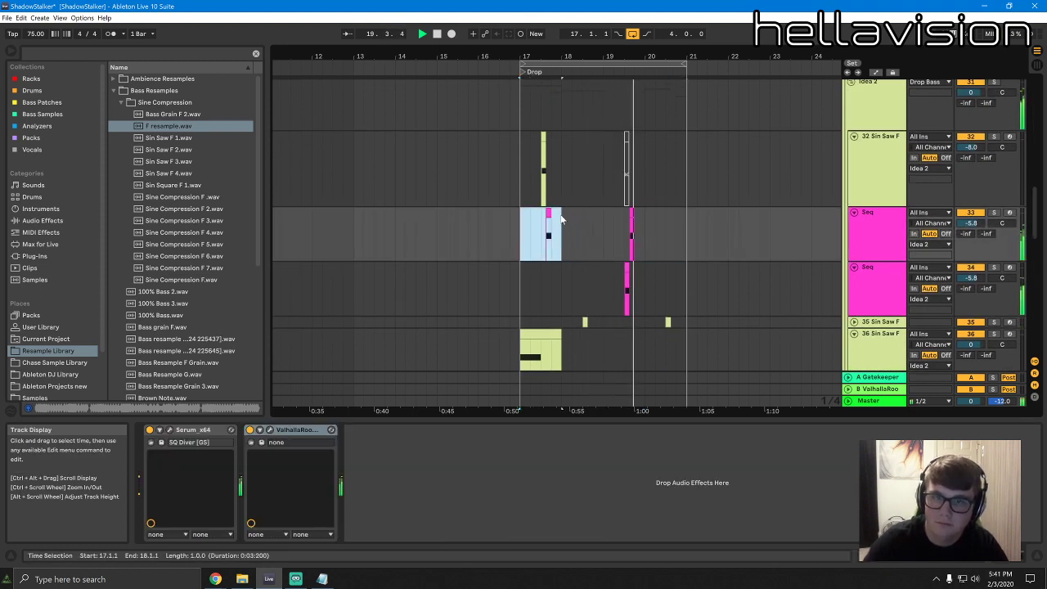
{"action": "left_click", "coordinate": [547, 227]}
{"action": "left_click", "coordinate": [545, 189]}
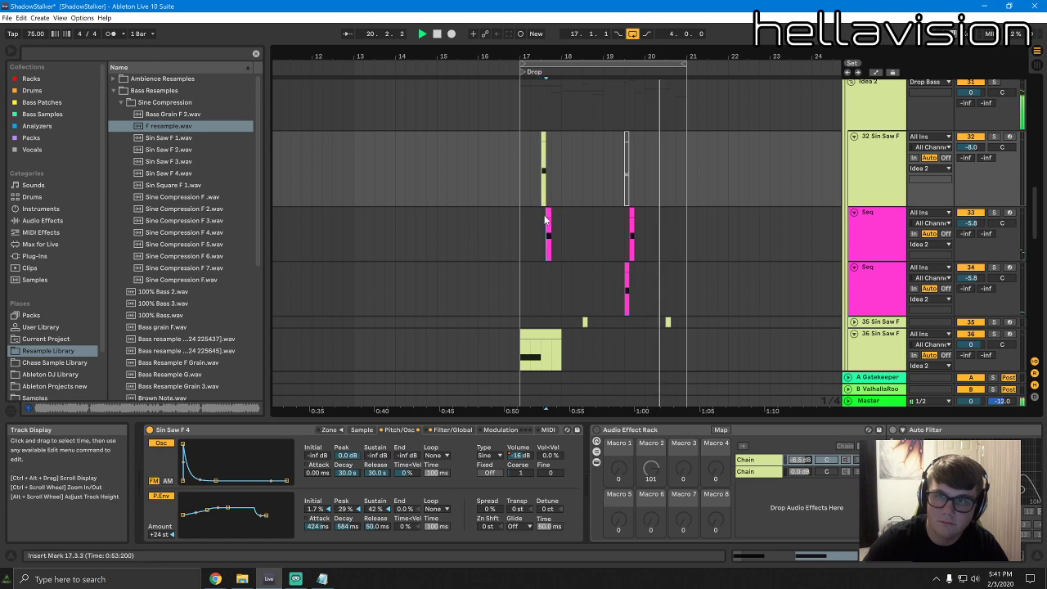
{"action": "left_click", "coordinate": [549, 214]}
{"action": "scroll", "coordinate": [592, 236], "scroll_direction": "up", "scroll_amount": 13}
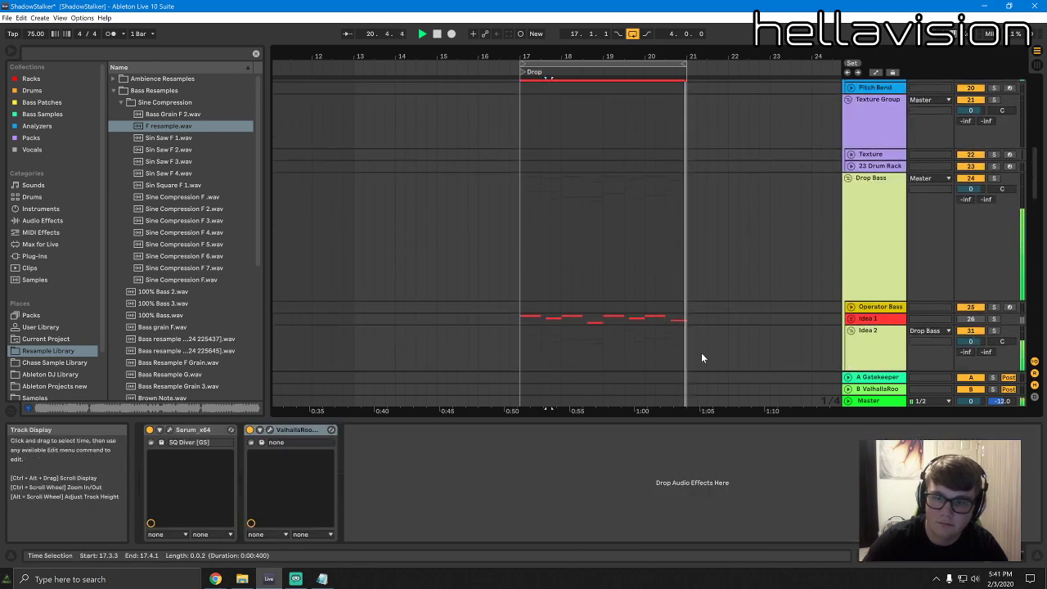
{"action": "key", "text": "space"}
Play the drop from 19.2.1 and check it against the drum tracks
{"action": "left_click_drag", "start_coordinate": [684, 362], "coordinate": [624, 239]}
{"action": "scroll", "coordinate": [622, 240], "scroll_direction": "up", "scroll_amount": 5}
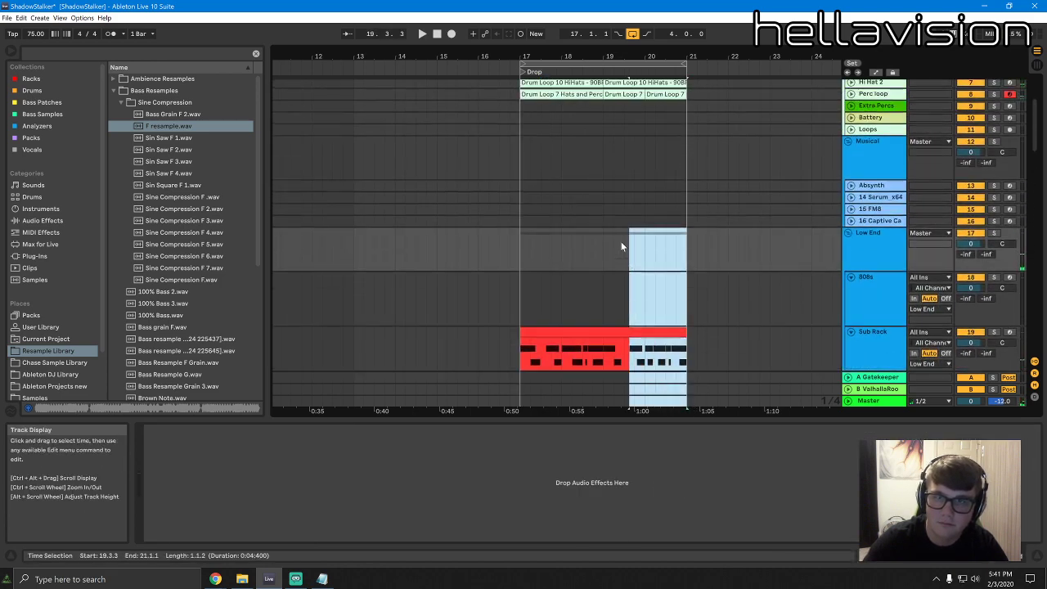
{"action": "left_click", "coordinate": [624, 187]}
{"action": "left_click", "coordinate": [613, 163]}
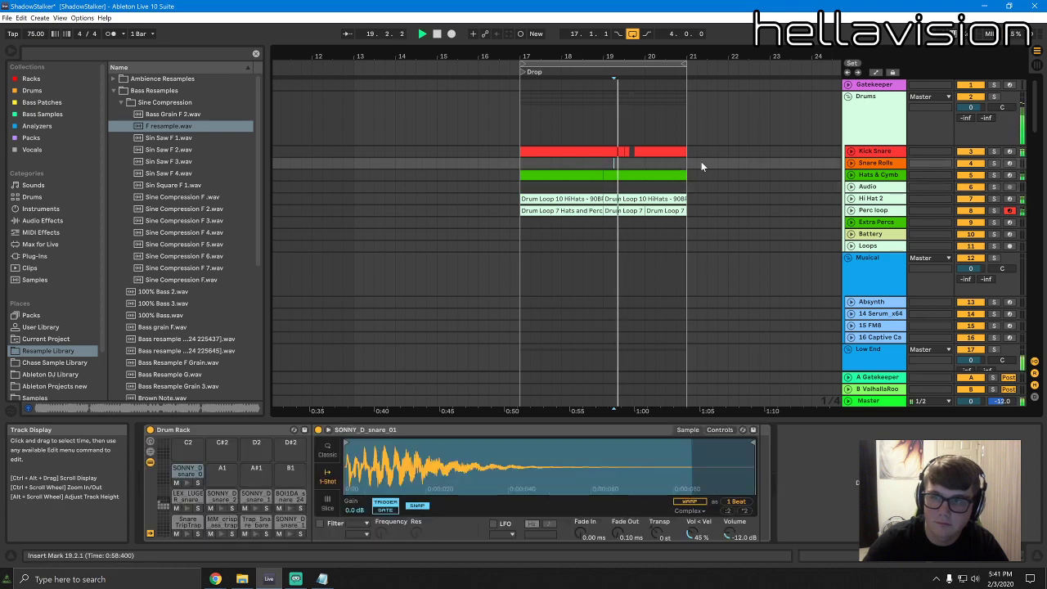
Insert a new audio track below Riser in the Risers & Cym group
{"action": "scroll", "coordinate": [895, 245], "scroll_direction": "down", "scroll_amount": 15}
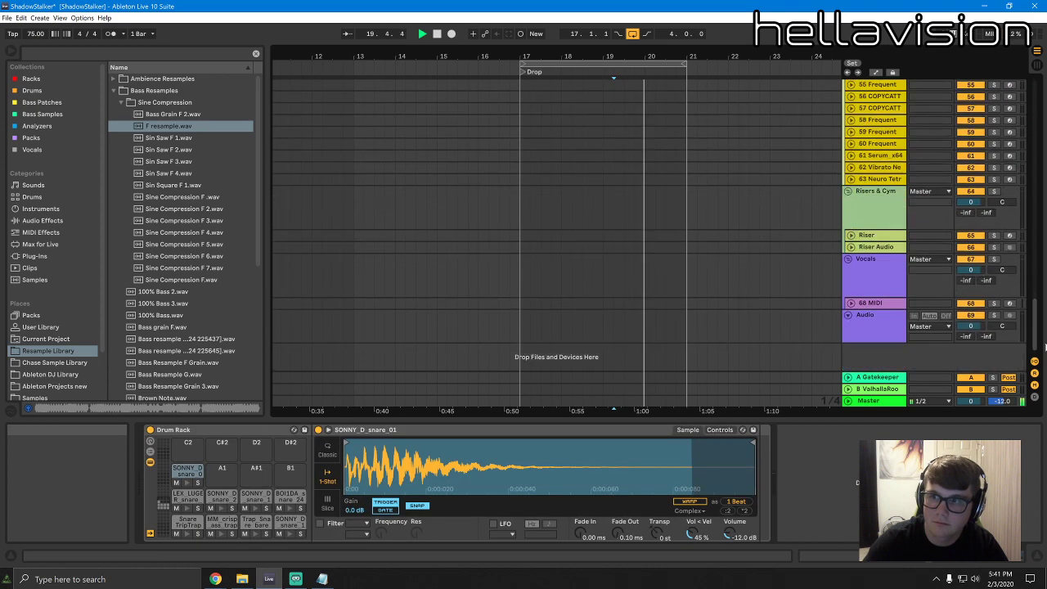
{"action": "left_click", "coordinate": [872, 235]}
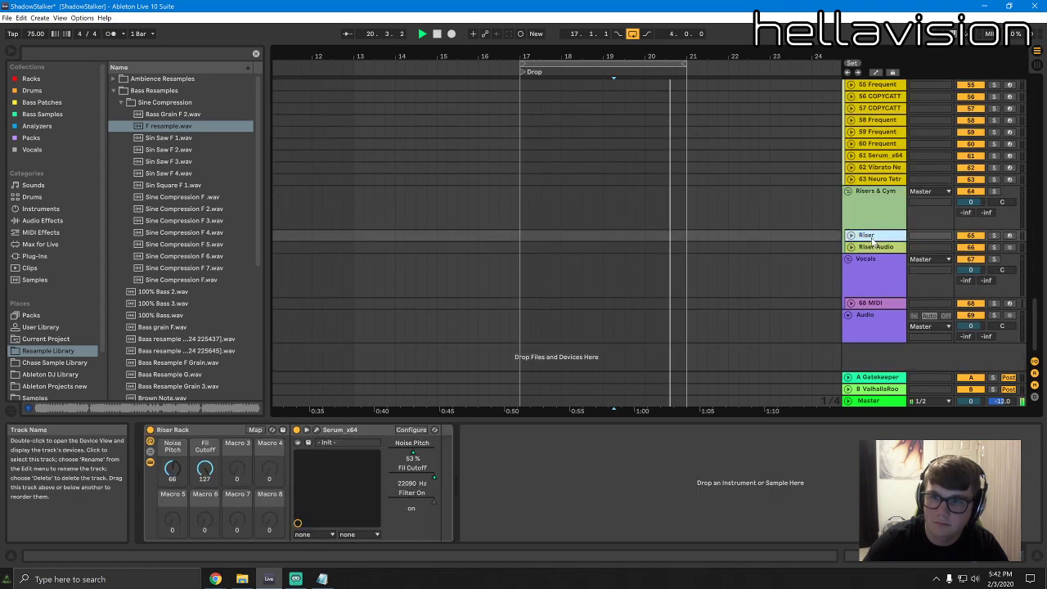
{"action": "right_click", "coordinate": [880, 237]}
{"action": "key", "text": "Escape"}
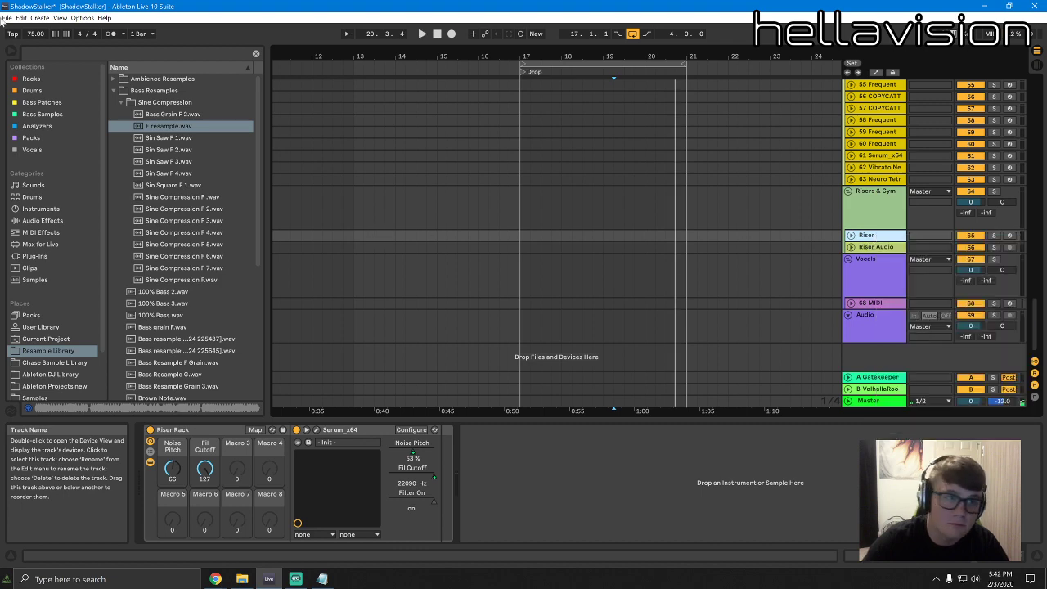
{"action": "key", "text": "ctrl+t"}
Search the browser for "cymbal" across all results
{"action": "key", "text": "ctrl+f"}
{"action": "type", "text": "cymbal"}
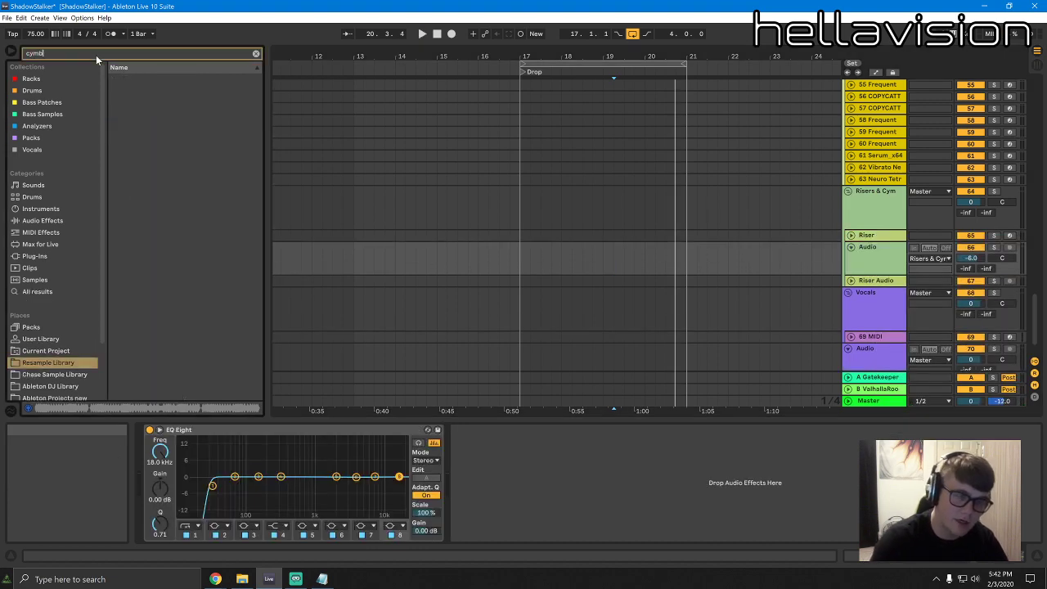
{"action": "left_click", "coordinate": [49, 291]}
Audition the cymbal samples and place Cymbal Layered R R.wav at 17.1.1 on the new Risers & Cym audio track
{"action": "left_click", "coordinate": [307, 280]}
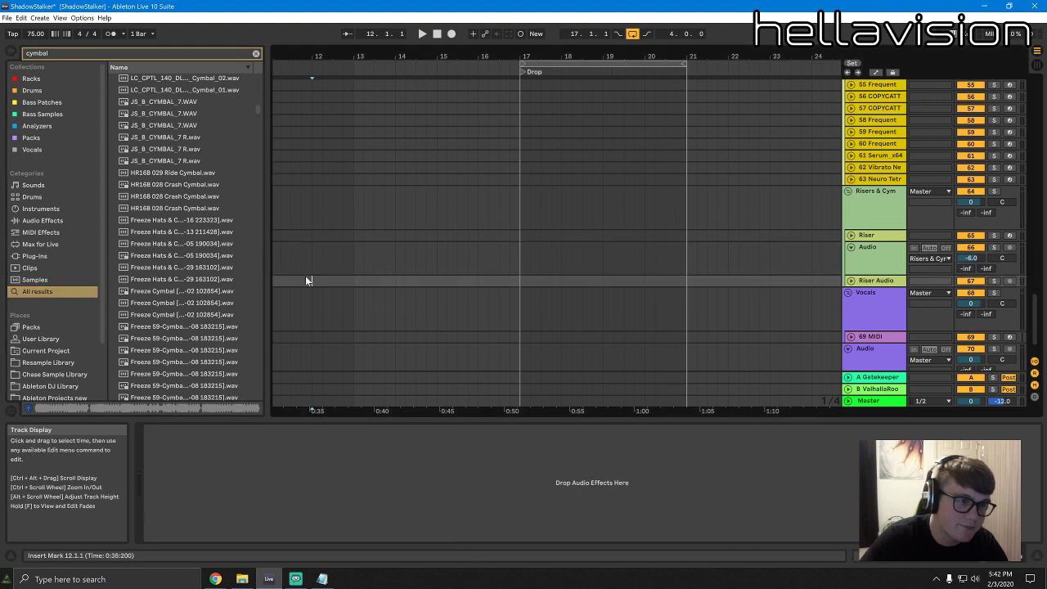
{"action": "left_click", "coordinate": [195, 185]}
{"action": "left_click", "coordinate": [192, 163]}
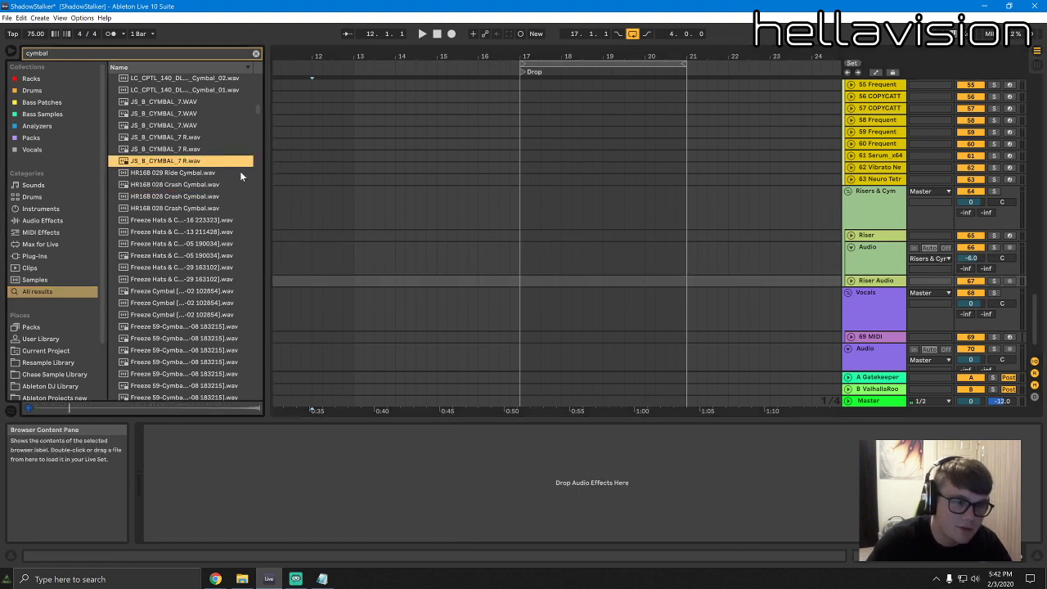
{"action": "left_click_drag", "start_coordinate": [162, 166], "coordinate": [256, 244]}
{"action": "left_click", "coordinate": [202, 205]}
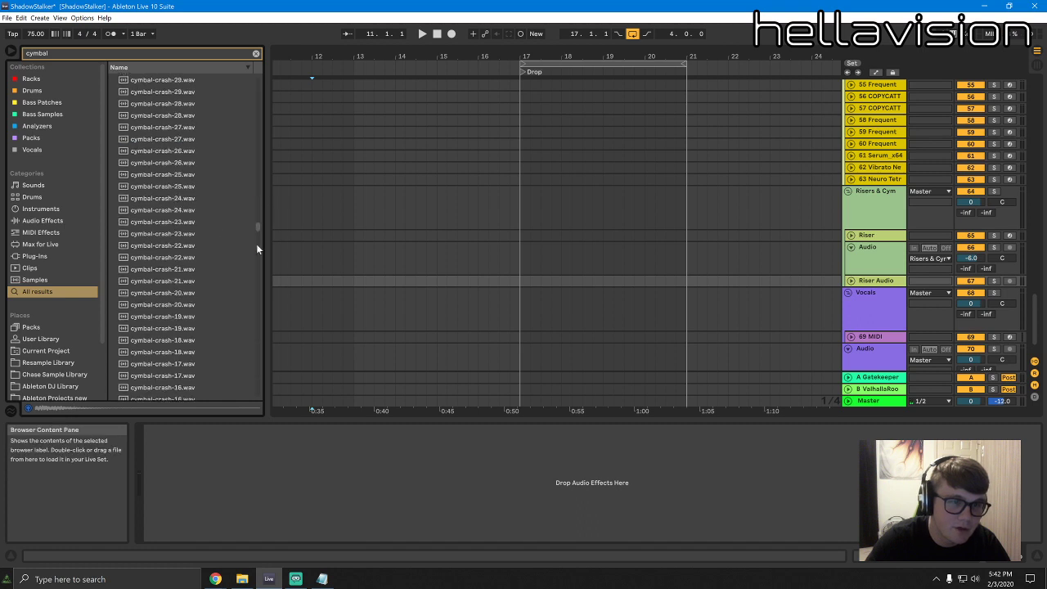
{"action": "left_click", "coordinate": [237, 283]}
{"action": "left_click", "coordinate": [172, 378]}
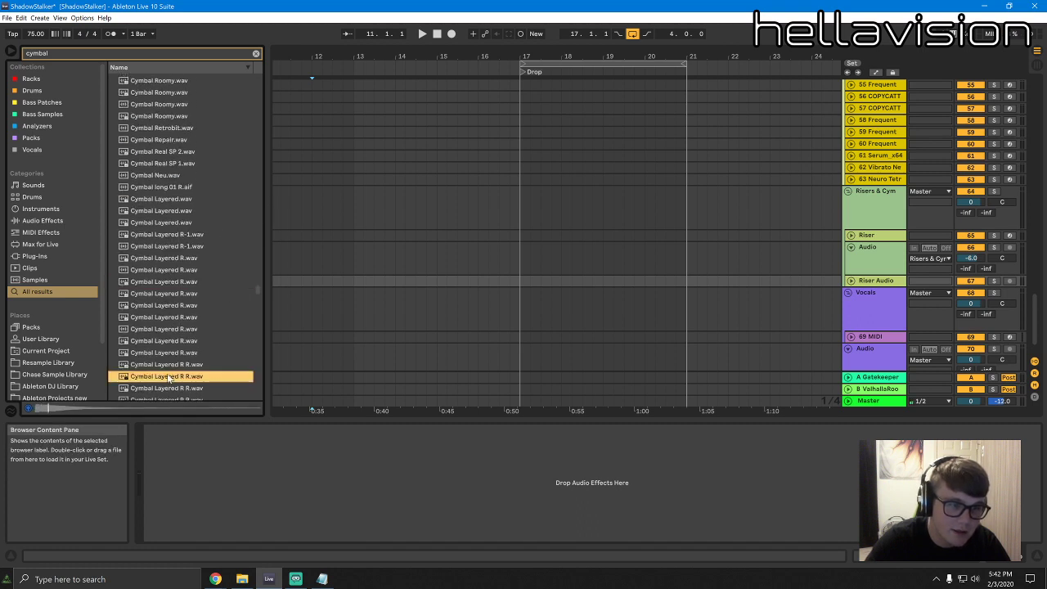
{"action": "left_click_drag", "start_coordinate": [537, 280], "coordinate": [522, 262]}
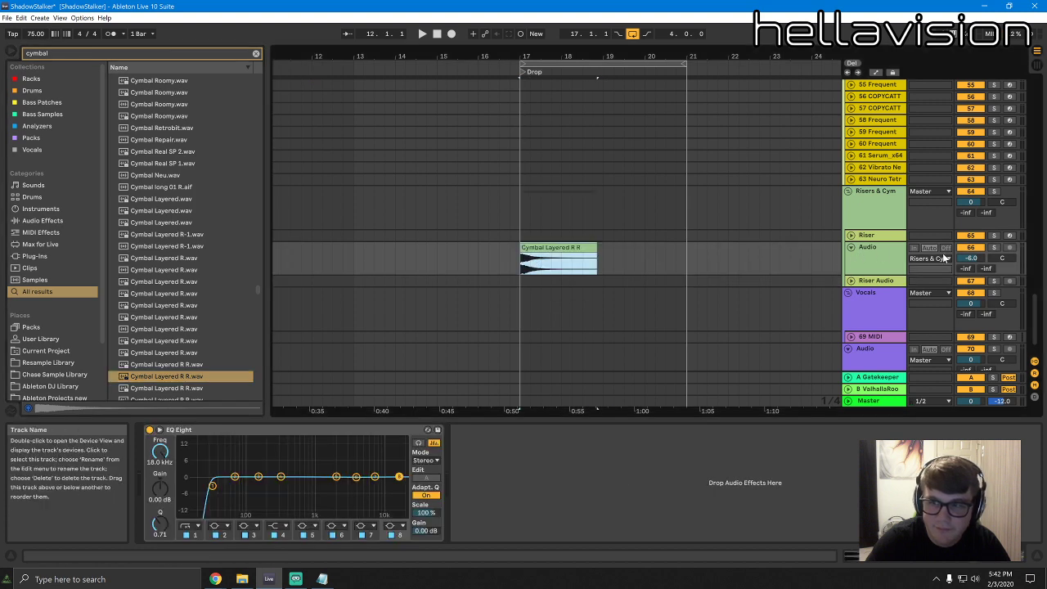
Lower the cymbal track's volume to -26.6 dB and listen to the start of the drop
{"action": "left_click_drag", "start_coordinate": [971, 258], "coordinate": [971, 293]}
{"action": "key", "text": "space"}
{"action": "key", "text": "space"}
{"action": "key", "text": "space"}
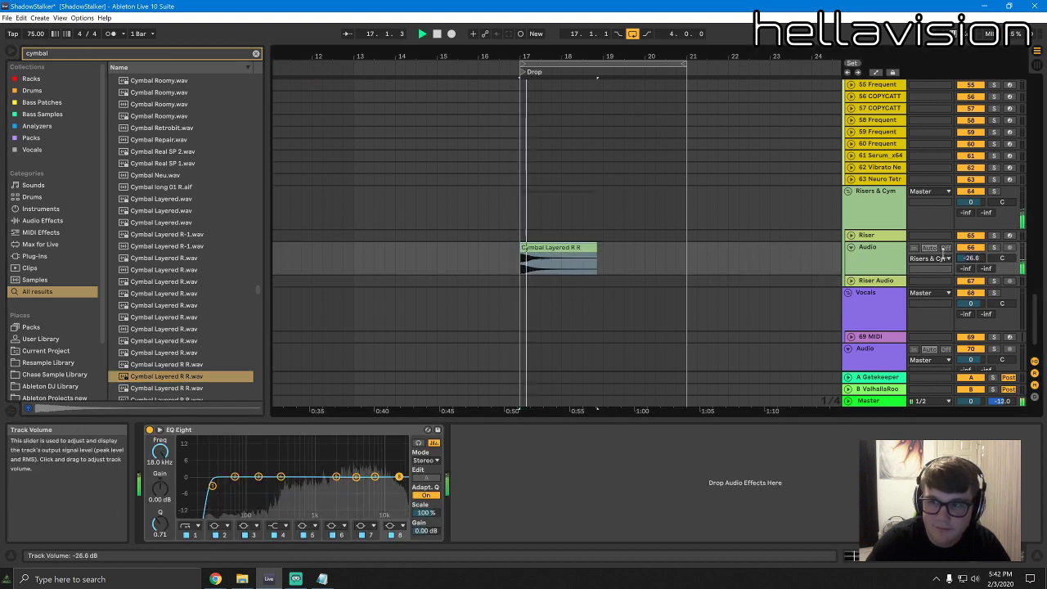
{"action": "key", "text": "space"}
Time-stretch the cymbal clip down to two beats so it ends at 17.3.1, checking the sound in solo
{"action": "left_click", "coordinate": [579, 248]}
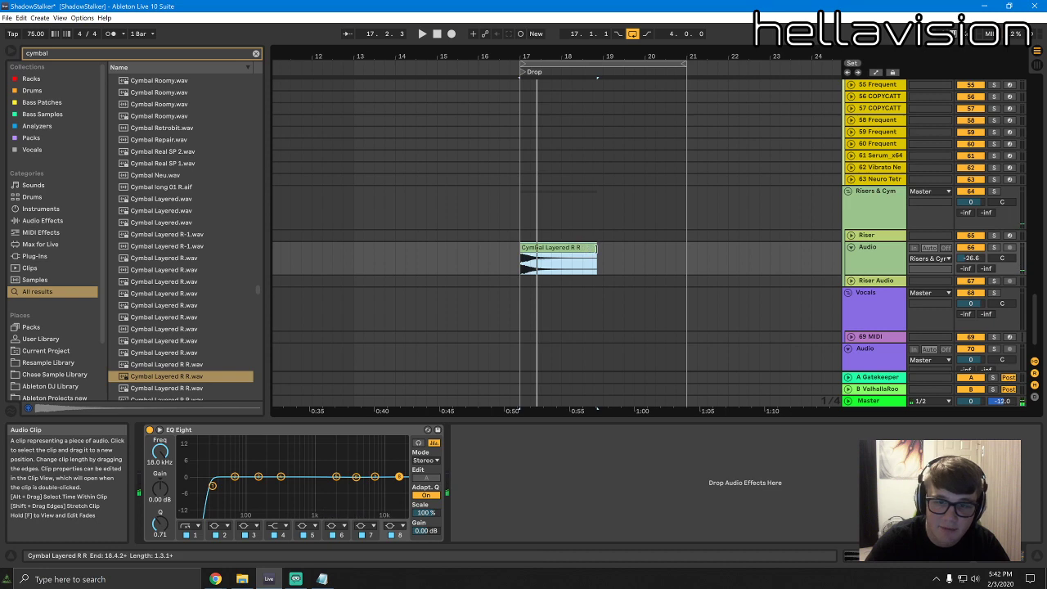
{"action": "double_click", "coordinate": [579, 248]}
{"action": "left_click", "coordinate": [267, 141]}
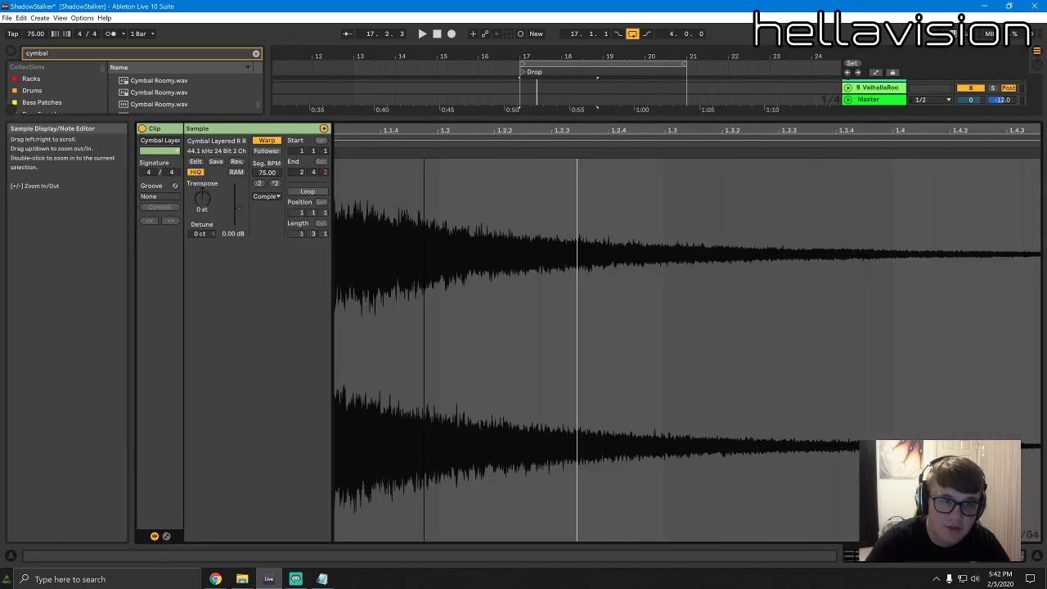
{"action": "left_click_drag", "start_coordinate": [444, 130], "coordinate": [430, 70]}
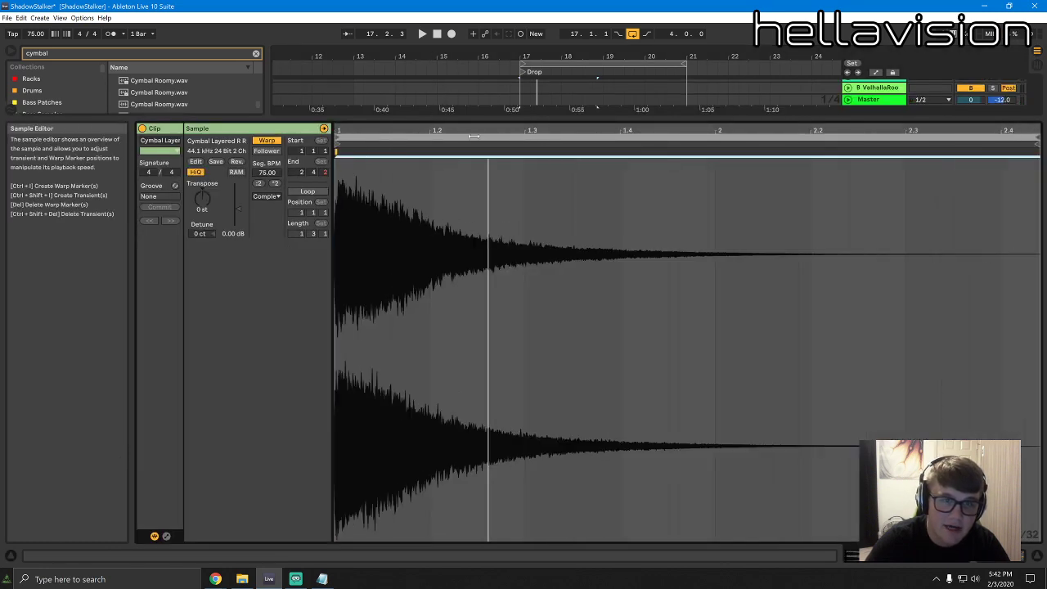
{"action": "left_click_drag", "start_coordinate": [550, 118], "coordinate": [550, 354]}
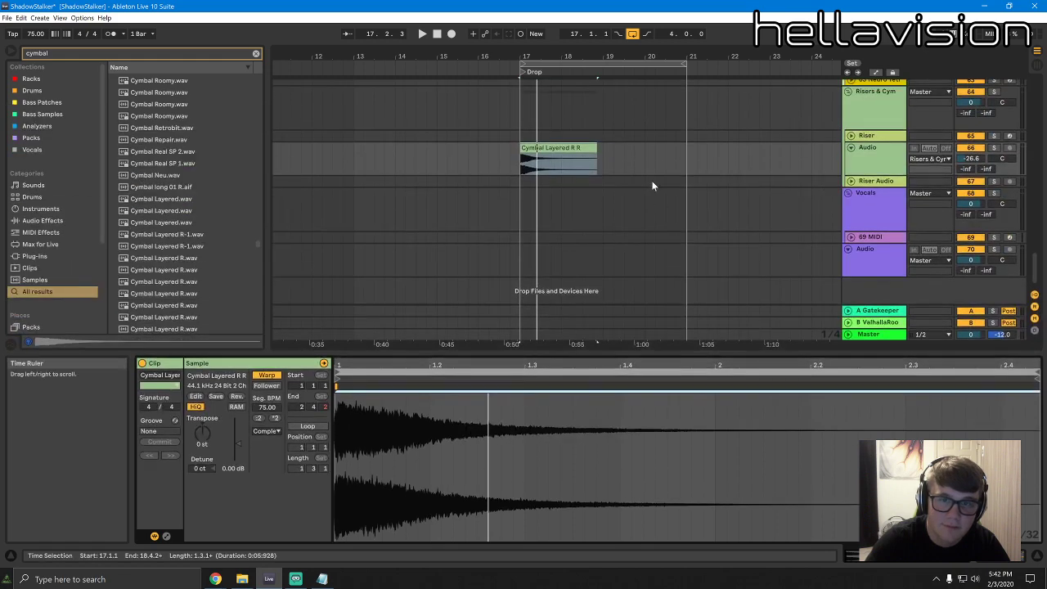
{"action": "left_click_drag", "start_coordinate": [596, 148], "coordinate": [528, 159]}
{"action": "key", "text": "space"}
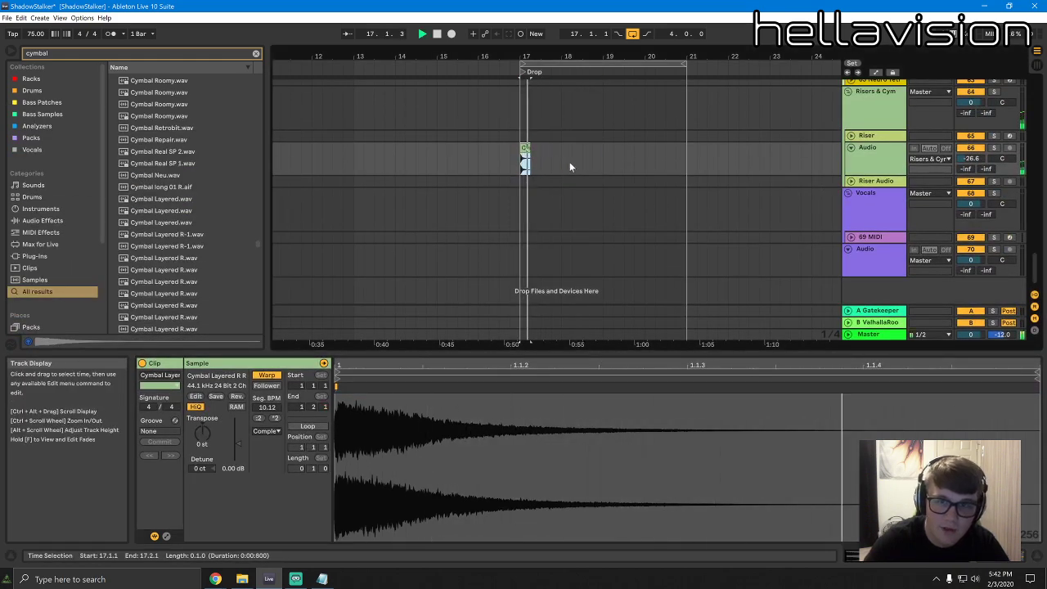
{"action": "left_click", "coordinate": [994, 148]}
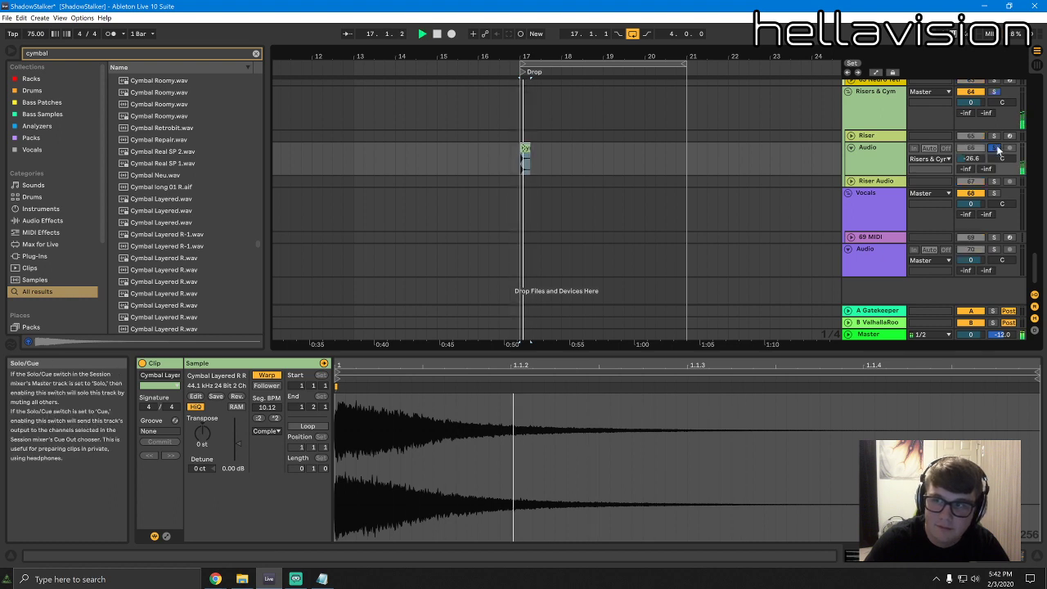
{"action": "left_click", "coordinate": [995, 148]}
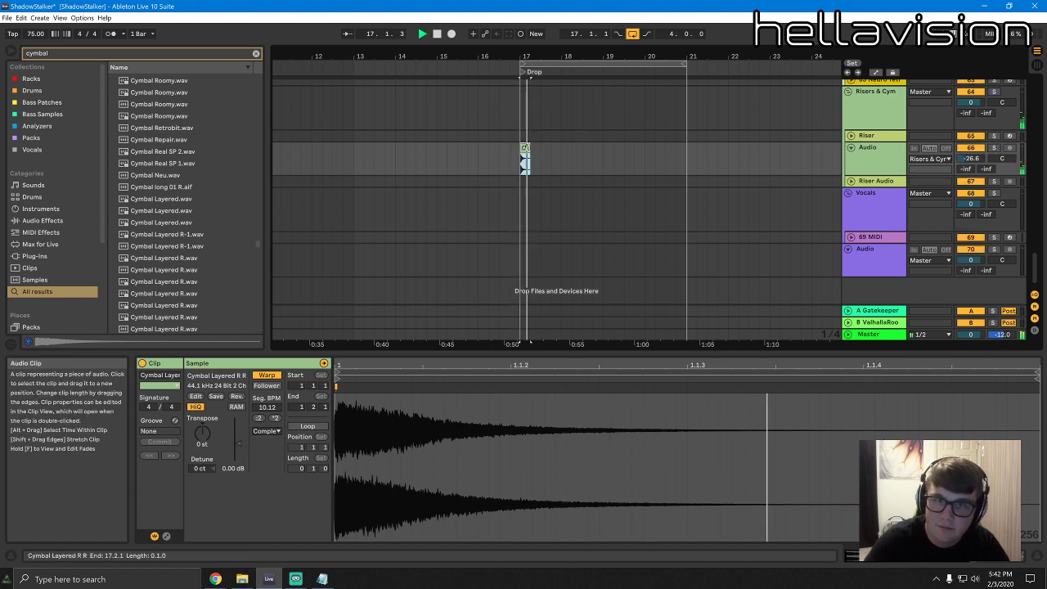
{"action": "left_click_drag", "start_coordinate": [530, 155], "coordinate": [540, 147]}
Raise the cymbal track's volume to -20.0 dB and transpose the cymbal clip to 14 st
{"action": "key", "text": "space"}
{"action": "key", "text": "space"}
{"action": "left_click_drag", "start_coordinate": [962, 160], "coordinate": [962, 148]}
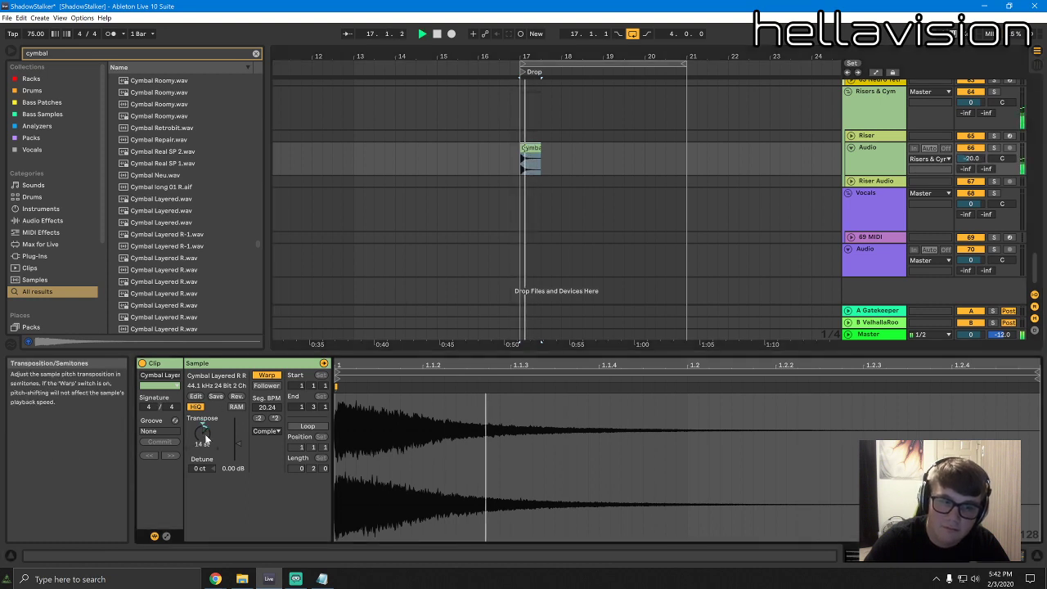
{"action": "left_click_drag", "start_coordinate": [201, 433], "coordinate": [205, 439]}
Place a reversed copy of the cymbal clip from 20.3.1 to 21.1.1 and set the track's volume to -22.8 dB
{"action": "left_click_drag", "start_coordinate": [603, 158], "coordinate": [594, 158]}
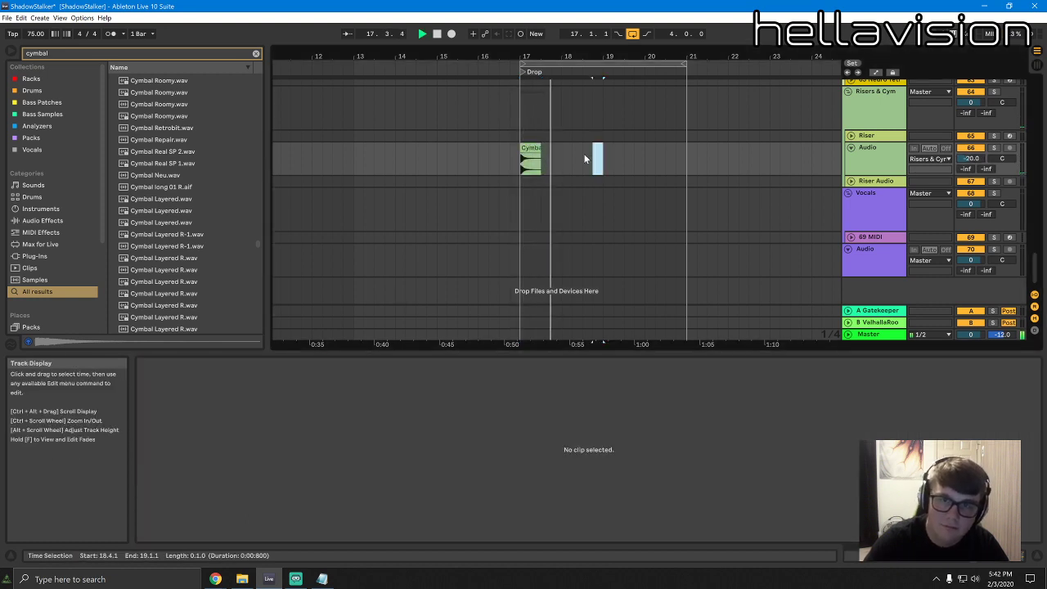
{"action": "key", "text": "ctrl+d"}
{"action": "key", "text": "r"}
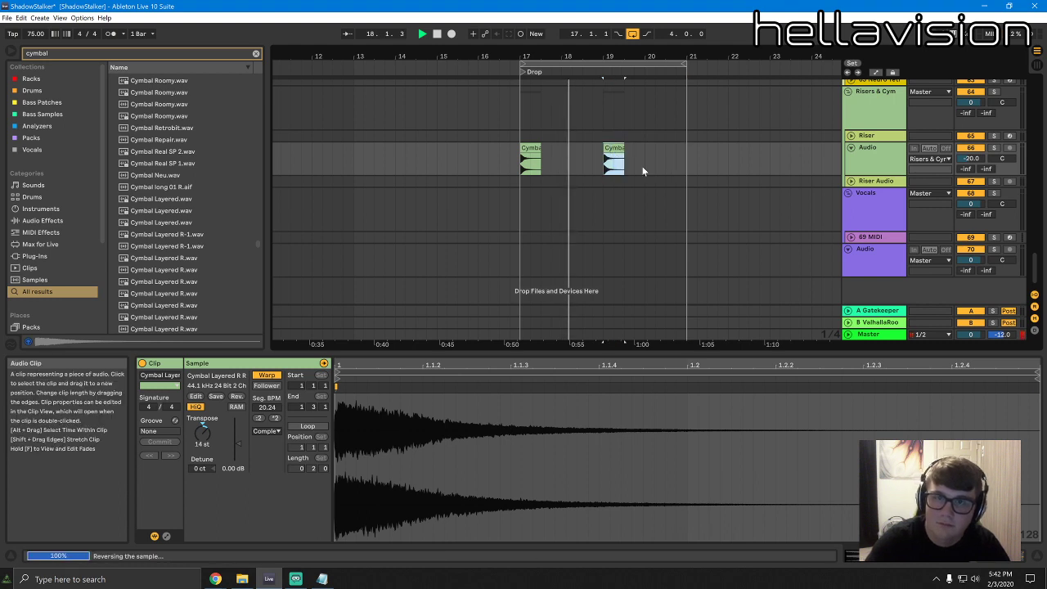
{"action": "left_click_drag", "start_coordinate": [620, 148], "coordinate": [682, 146]}
{"action": "key", "text": "space"}
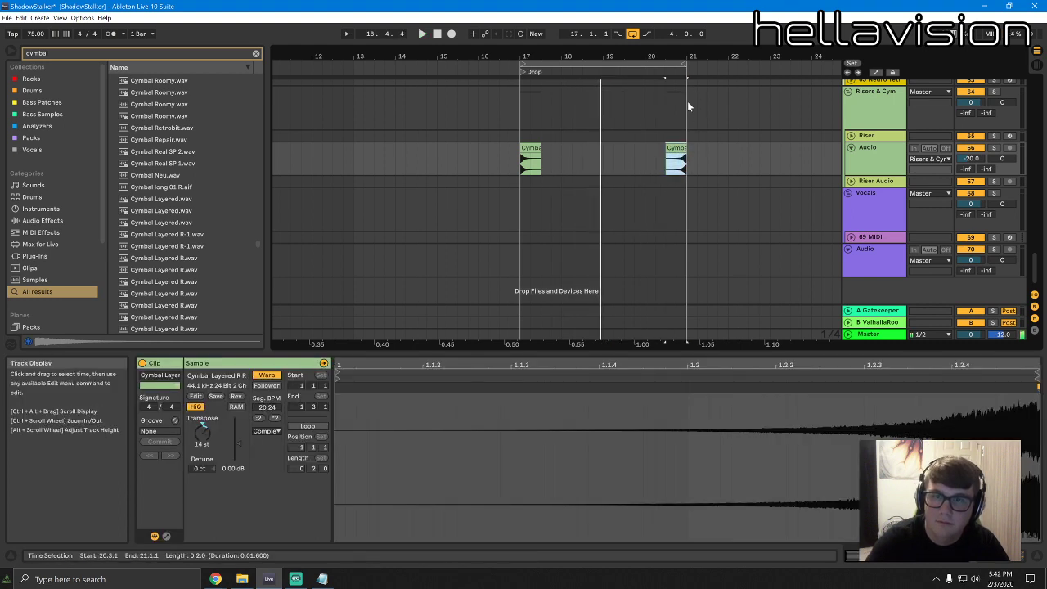
{"action": "left_click_drag", "start_coordinate": [971, 157], "coordinate": [971, 164]}
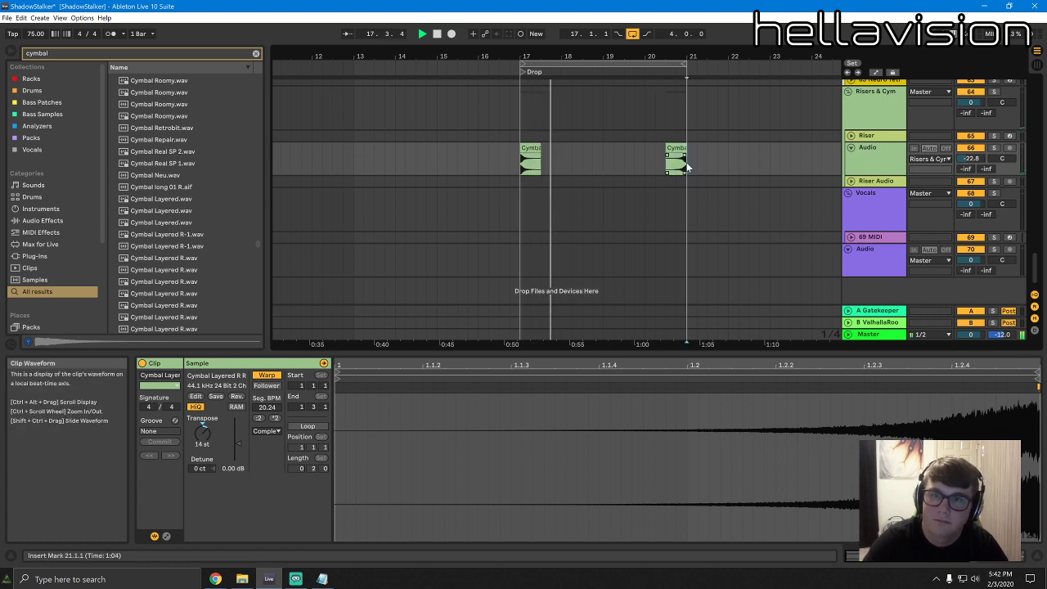
Duplicate the cymbal track's bars 17 to 21 into bars 21 to 25 and listen to the drop across the tracks
{"action": "left_click_drag", "start_coordinate": [679, 157], "coordinate": [540, 153]}
{"action": "key", "text": "ctrl+d"}
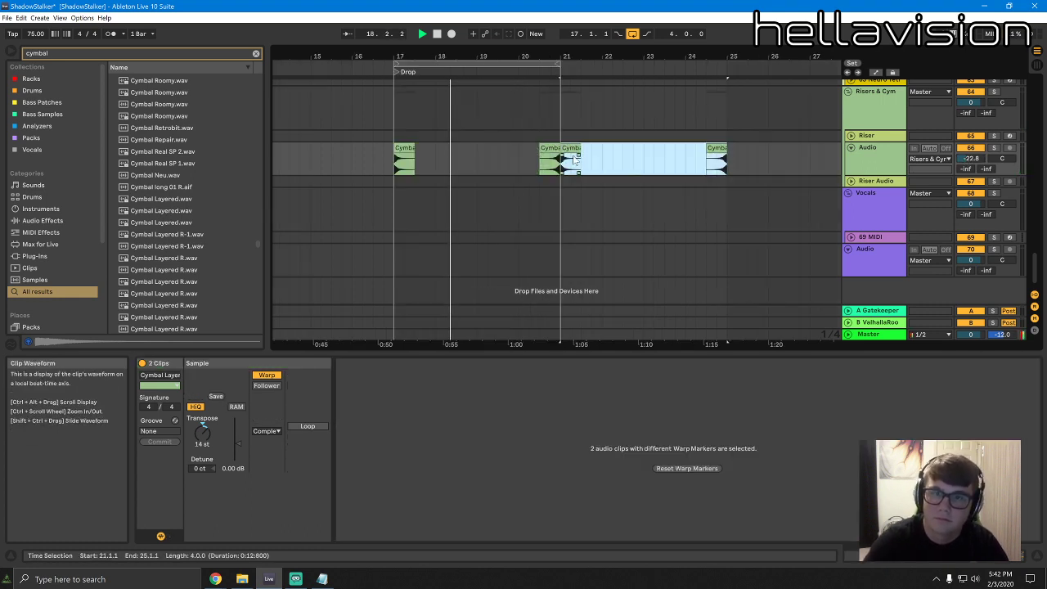
{"action": "scroll", "coordinate": [559, 184], "scroll_direction": "up", "scroll_amount": 3}
{"action": "scroll", "coordinate": [705, 156], "scroll_direction": "up", "scroll_amount": 15}
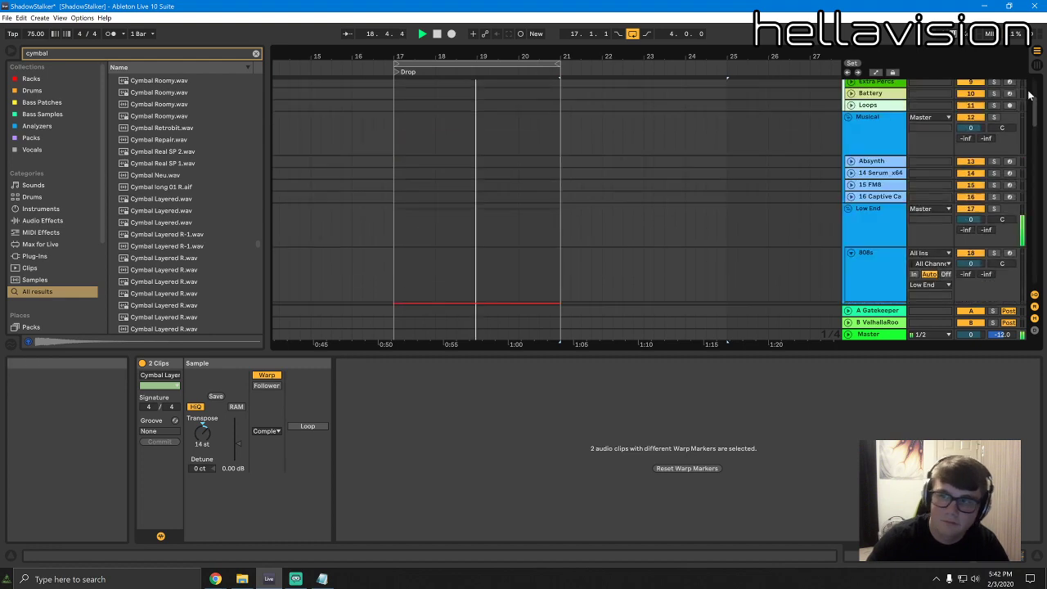
{"action": "left_click_drag", "start_coordinate": [493, 57], "coordinate": [568, 59]}
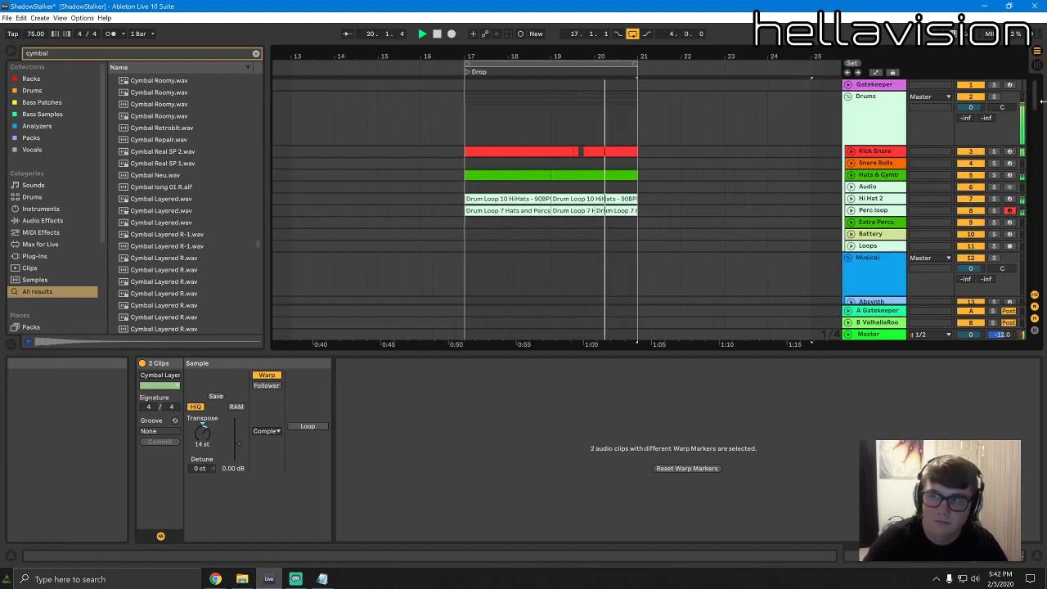
{"action": "scroll", "coordinate": [1020, 236], "scroll_direction": "down", "scroll_amount": 15}
{"action": "scroll", "coordinate": [1020, 235], "scroll_direction": "up", "scroll_amount": 12}
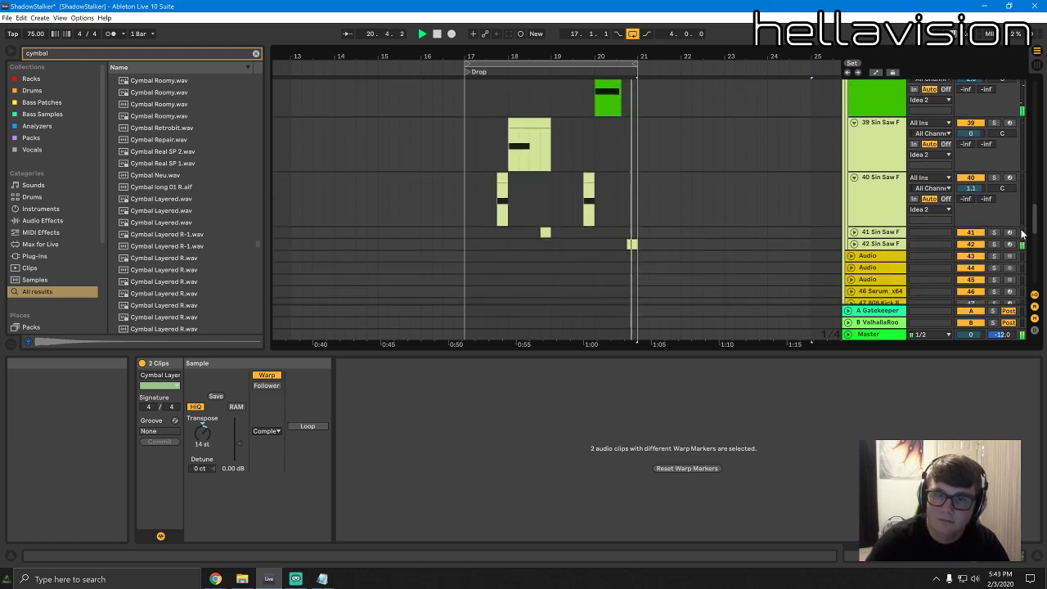
{"action": "key", "text": "space"}
{"action": "scroll", "coordinate": [1015, 118], "scroll_direction": "up", "scroll_amount": 4}
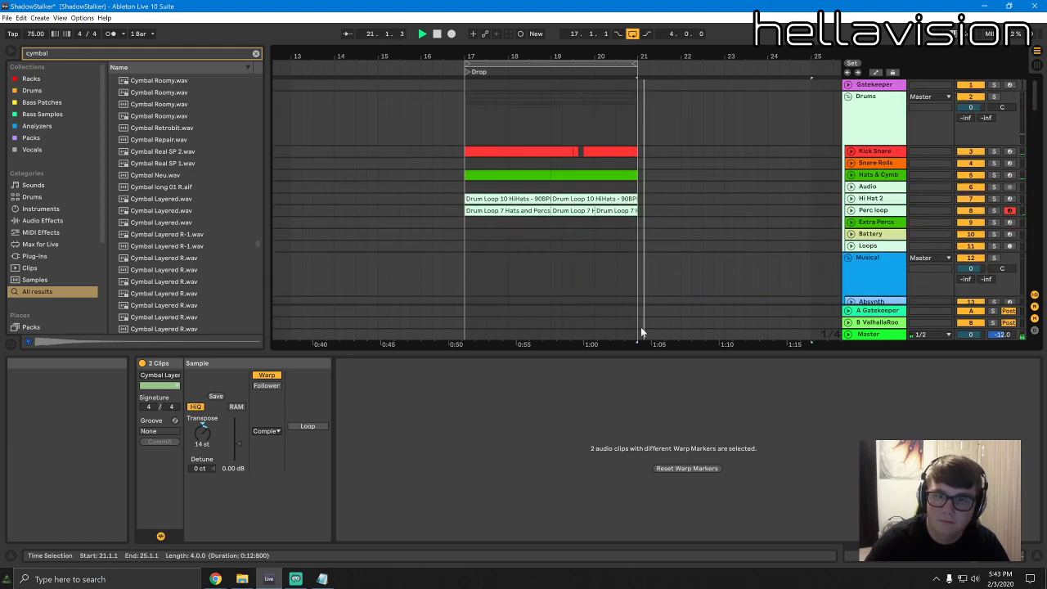
Duplicate the four-bar drop across all tracks into bars 21 to 25 and loop the copied section
{"action": "left_click_drag", "start_coordinate": [630, 330], "coordinate": [463, 150]}
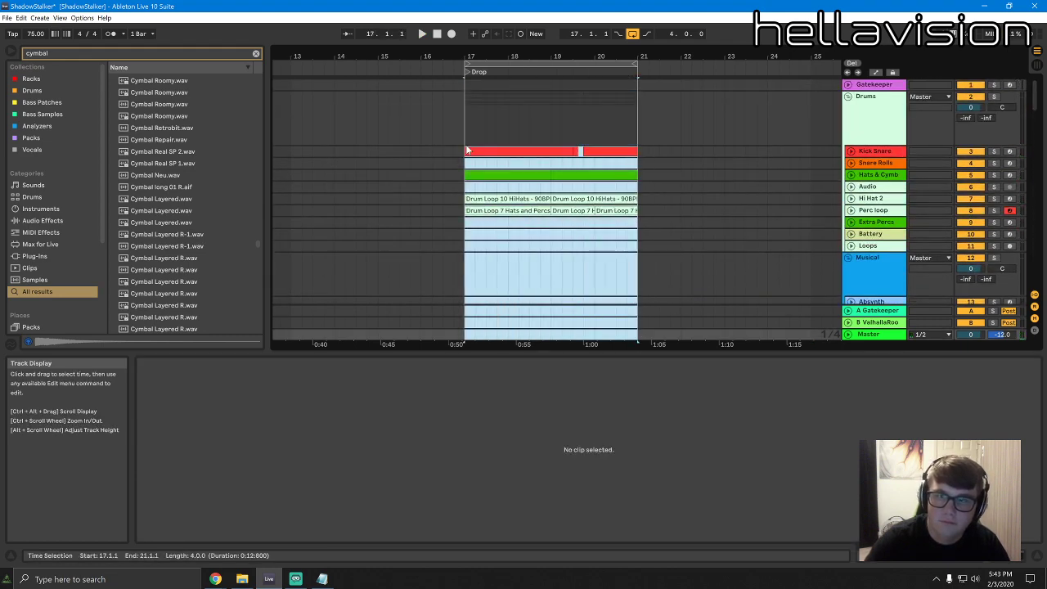
{"action": "key", "text": "ctrl+d"}
{"action": "key", "text": "ctrl+l"}
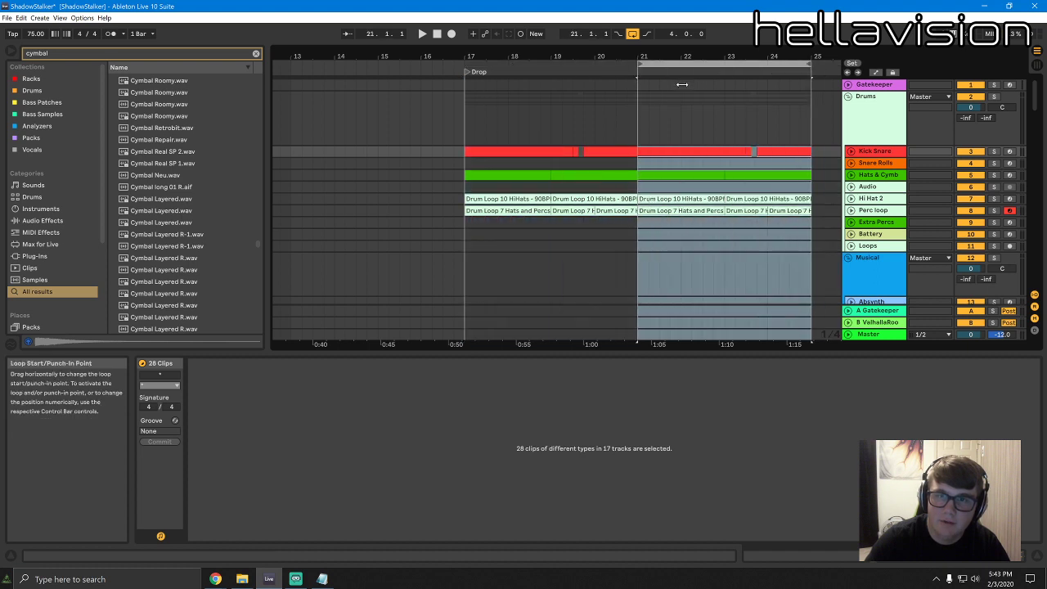
Add a locator named "Drop 1.2" at bar 21
{"action": "right_click", "coordinate": [637, 75]}
{"action": "left_click", "coordinate": [653, 105]}
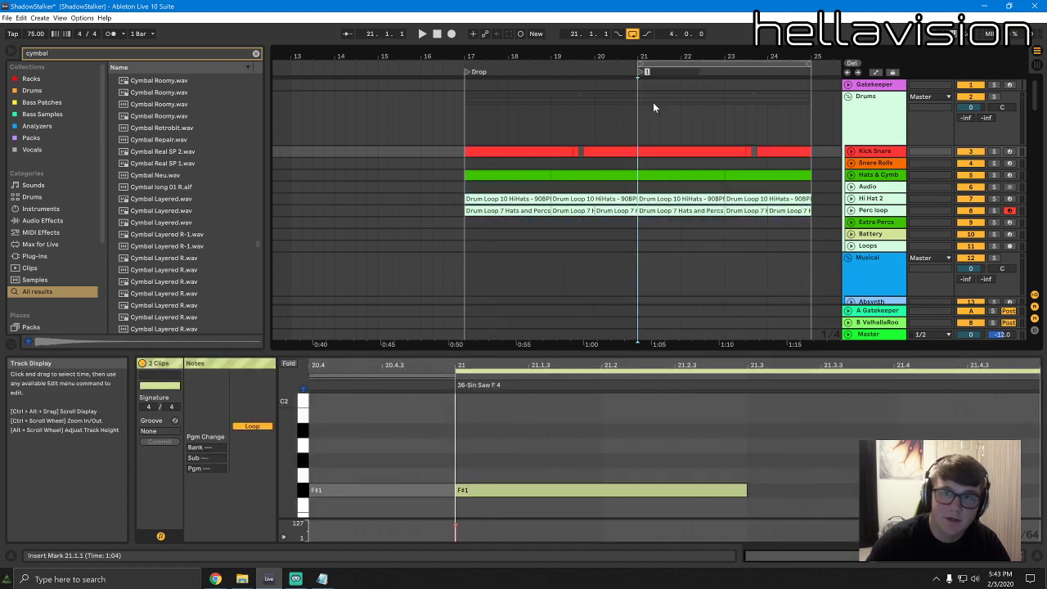
{"action": "type", "text": "Dorp 1."}
{"action": "key", "text": "BackSpace"}
{"action": "key", "text": "BackSpace"}
{"action": "key", "text": "BackSpace"}
{"action": "key", "text": "BackSpace"}
{"action": "key", "text": "BackSpace"}
{"action": "key", "text": "BackSpace"}
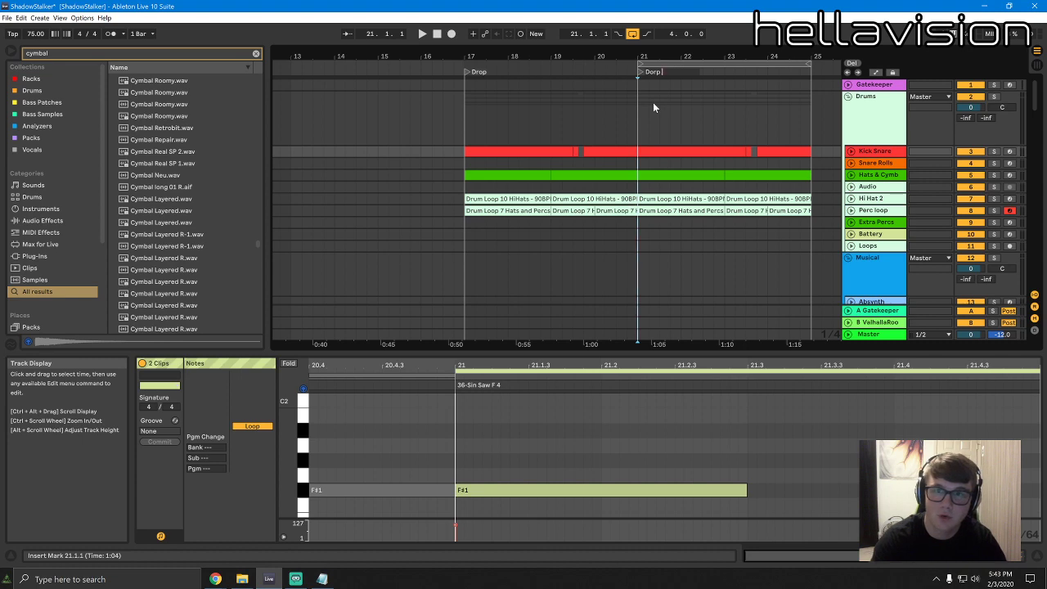
{"action": "type", "text": "rop 1.2"}
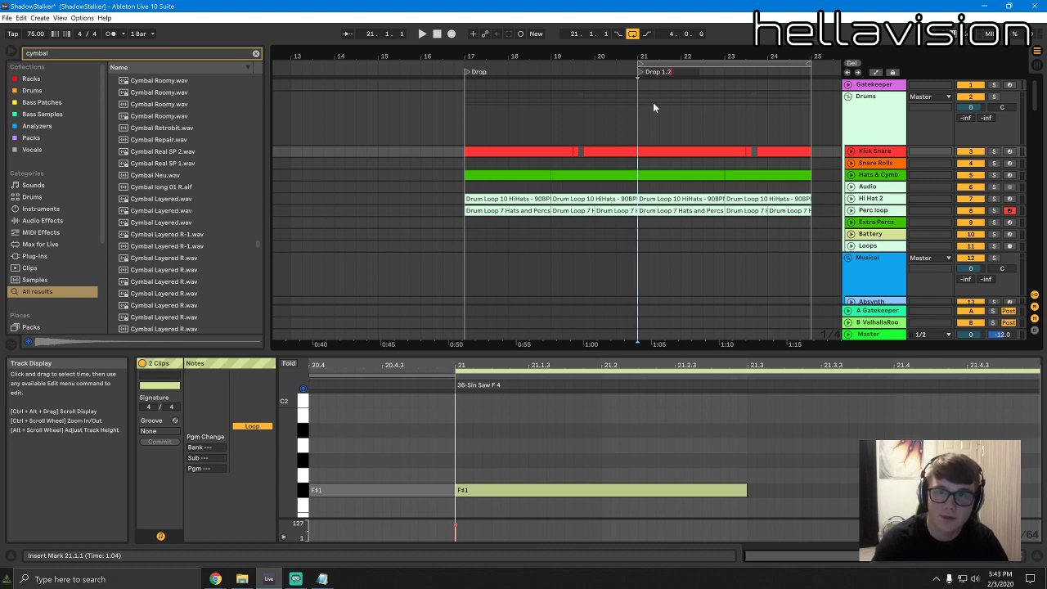
{"action": "key", "text": "Return"}
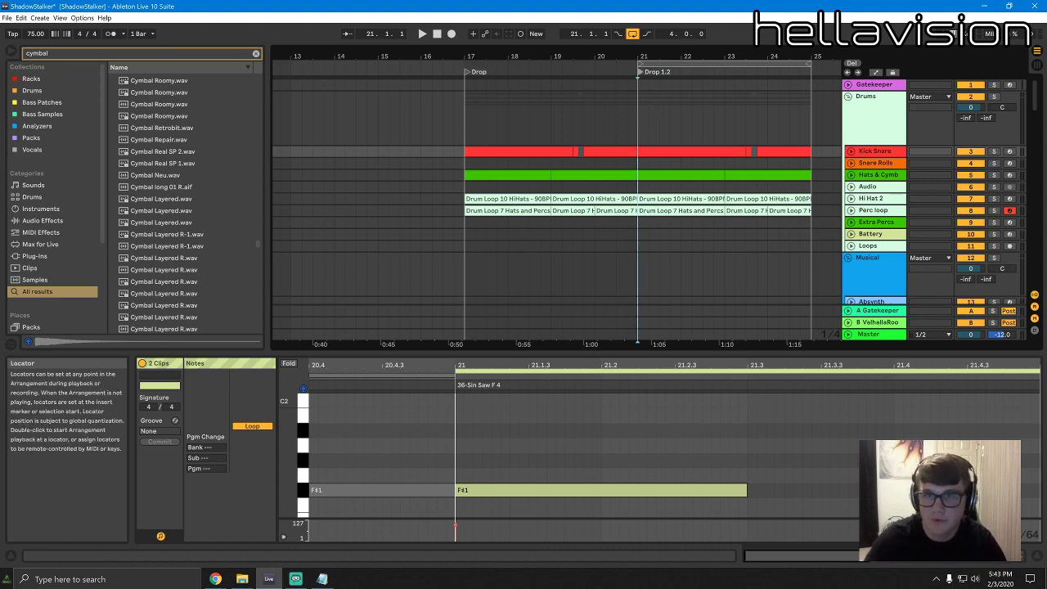
Play the copied section, duplicate track 36 Sin Saw F in the Idea 2 group and delete the clips on the duplicate
{"action": "left_click_drag", "start_coordinate": [684, 55], "coordinate": [584, 59]}
{"action": "key", "text": "space"}
{"action": "scroll", "coordinate": [1017, 136], "scroll_direction": "down", "scroll_amount": 1}
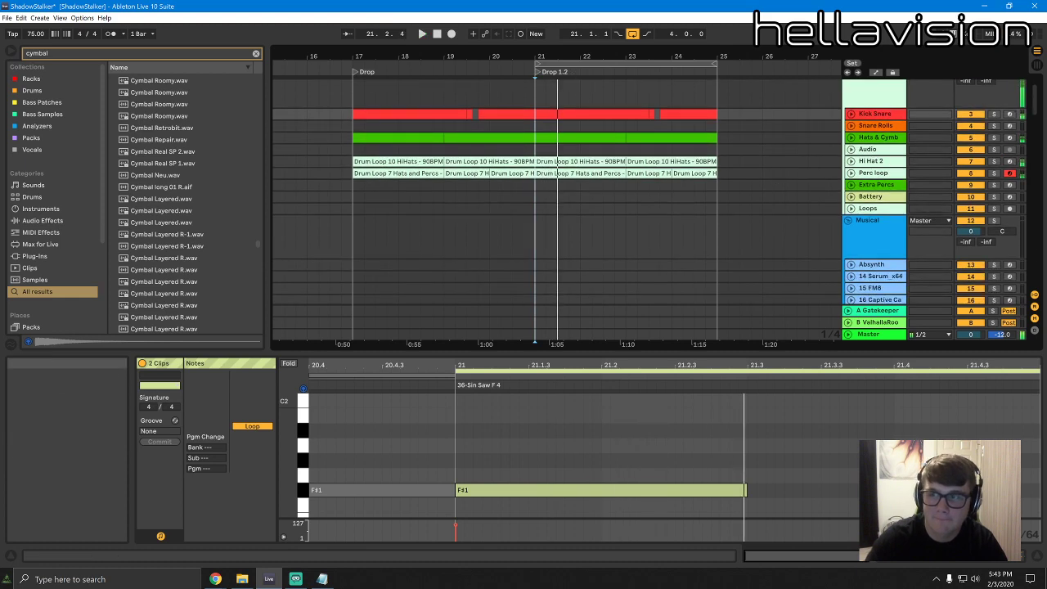
{"action": "scroll", "coordinate": [1029, 191], "scroll_direction": "down", "scroll_amount": 10}
{"action": "right_click", "coordinate": [881, 240]}
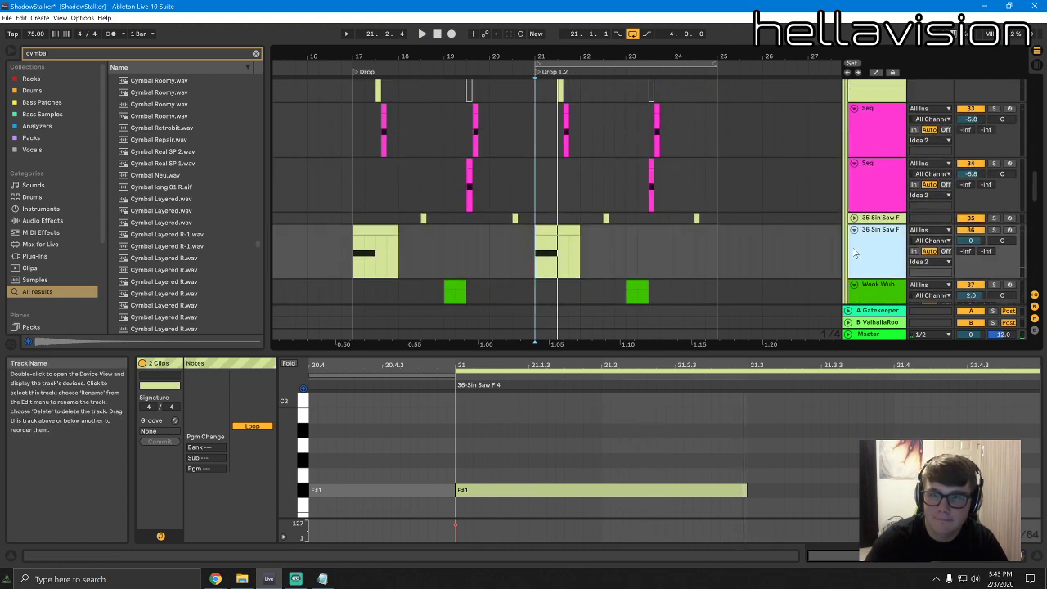
{"action": "left_click", "coordinate": [894, 267]}
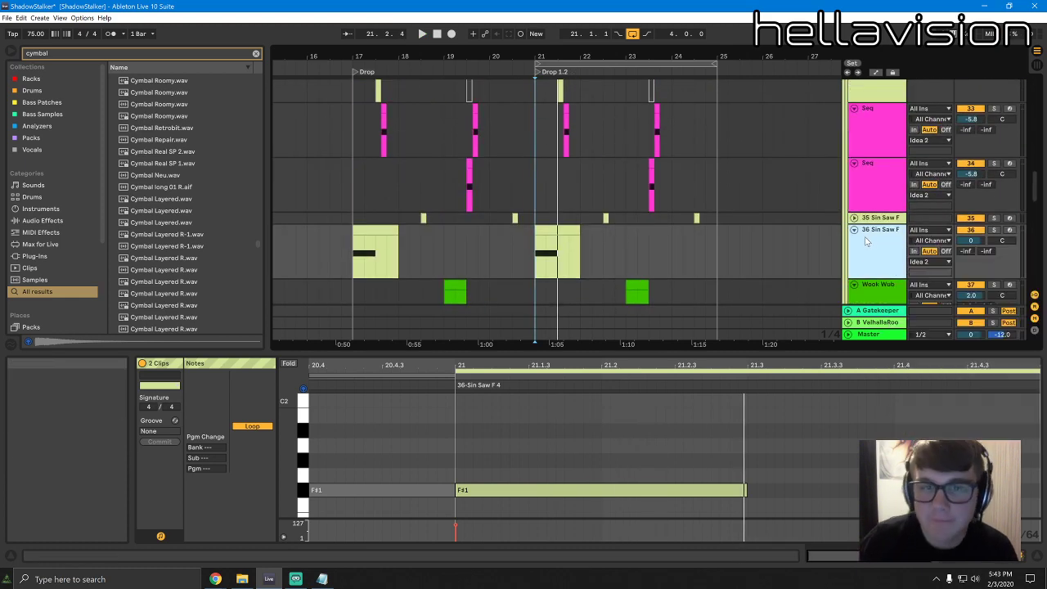
{"action": "right_click", "coordinate": [879, 274]}
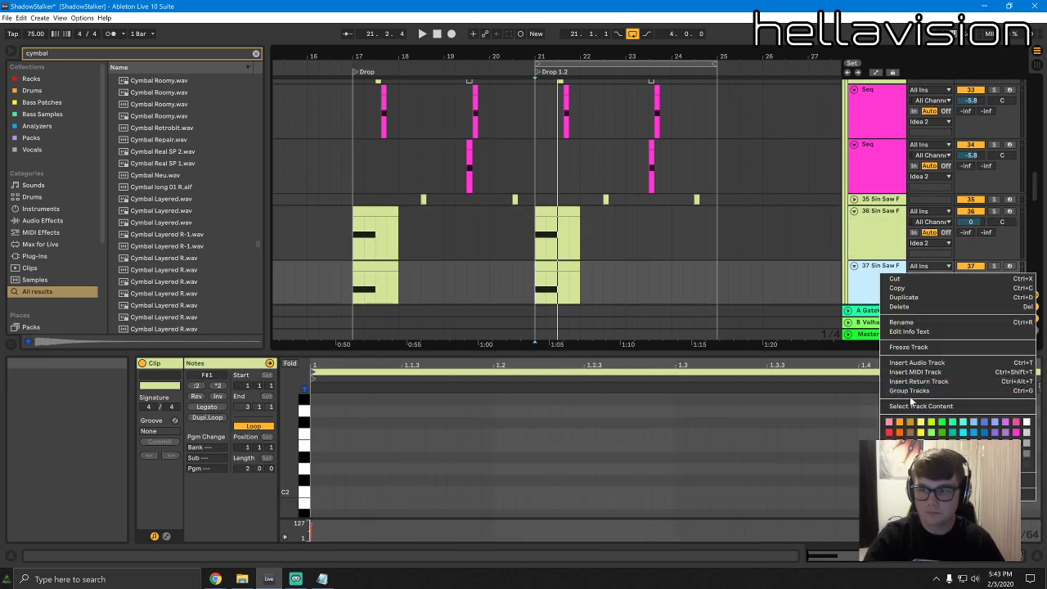
{"action": "left_click", "coordinate": [912, 405]}
{"action": "key", "text": "Delete"}
Move the bar 21 clip from track 36 to the new track 37, shortened to two beats, and play it
{"action": "left_click", "coordinate": [636, 271]}
{"action": "left_click_drag", "start_coordinate": [562, 211], "coordinate": [558, 266]}
{"action": "key", "text": "space"}
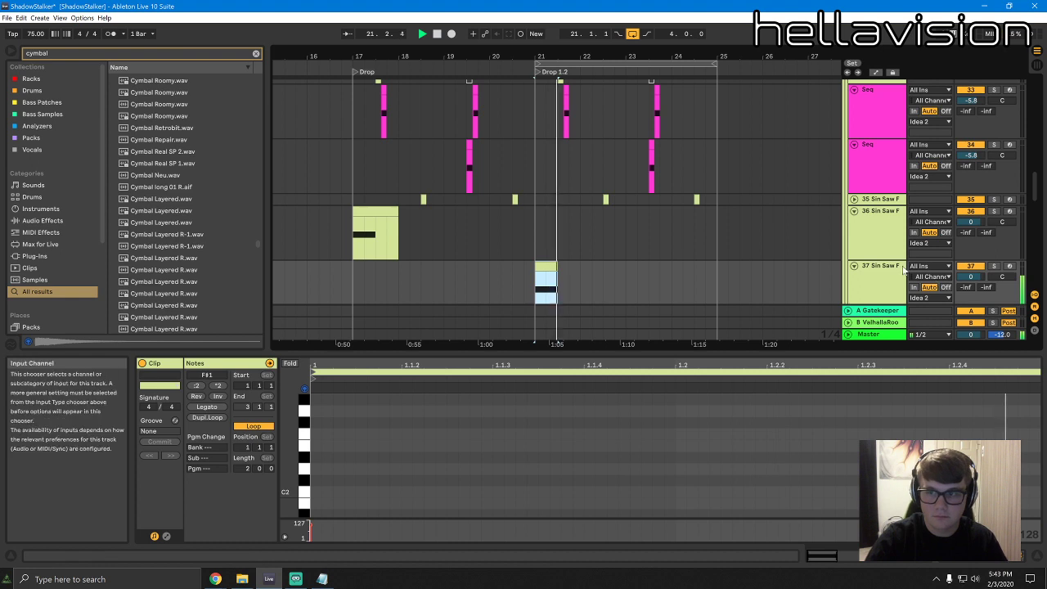
Open track 37's Sin Saw F 4 instrument and set its sample start to 108156
{"action": "left_click", "coordinate": [879, 274]}
{"action": "left_click_drag", "start_coordinate": [187, 448], "coordinate": [315, 448]}
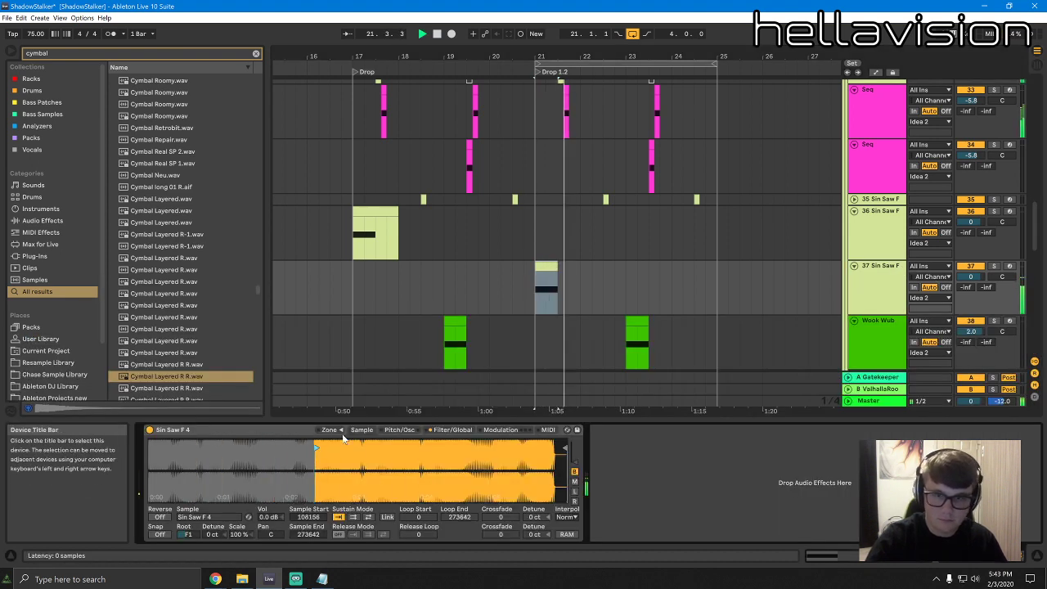
Duplicate track 40 Sin Saw F in the Idea 2 group
{"action": "left_click_drag", "start_coordinate": [606, 419], "coordinate": [603, 491]}
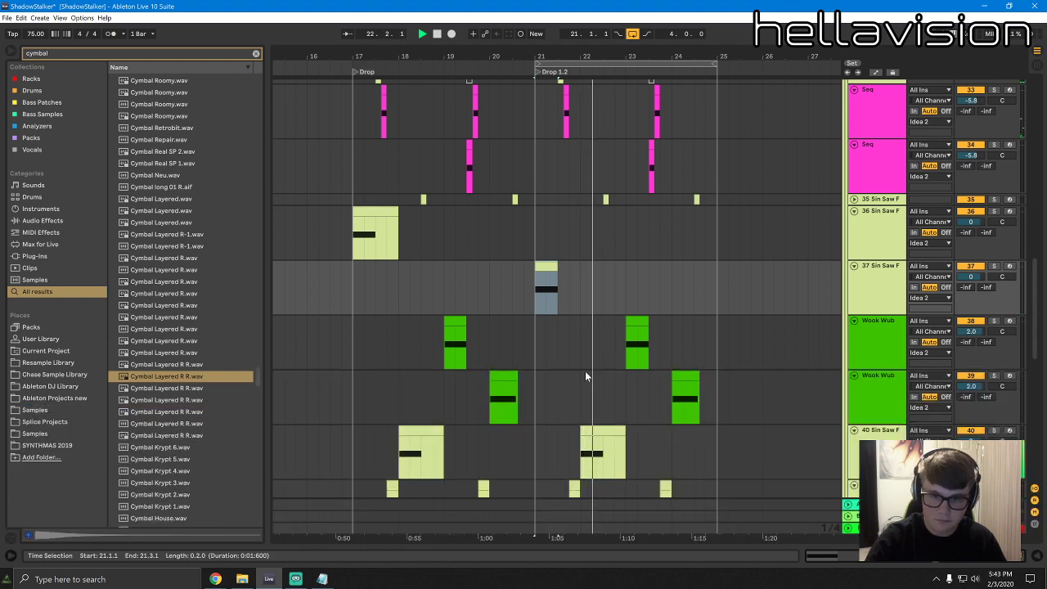
{"action": "scroll", "coordinate": [585, 374], "scroll_direction": "down", "scroll_amount": 2}
{"action": "left_click", "coordinate": [876, 392]}
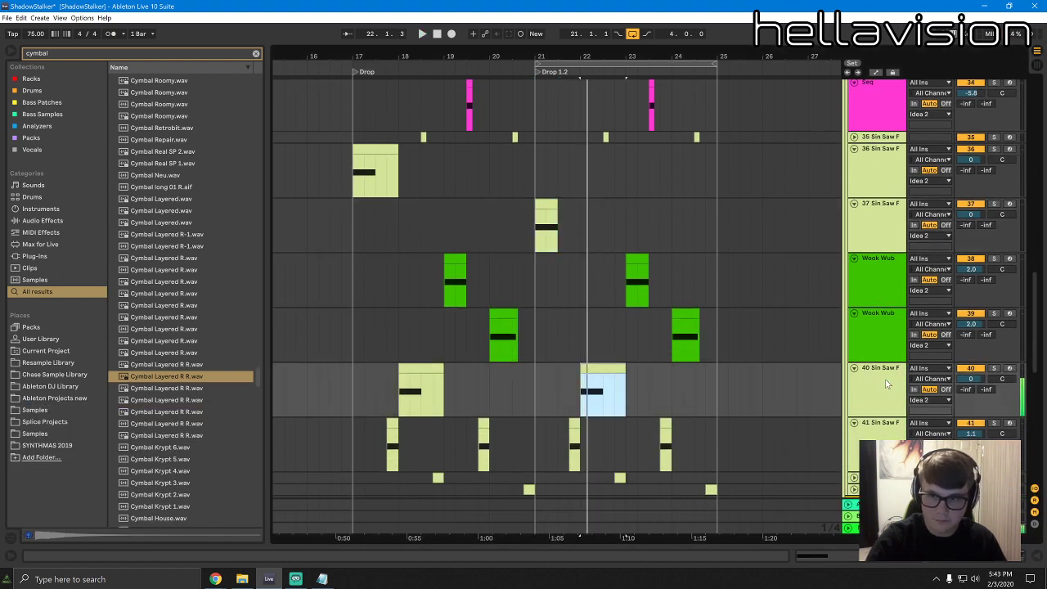
{"action": "left_click", "coordinate": [881, 386]}
{"action": "key", "text": "ctrl+d"}
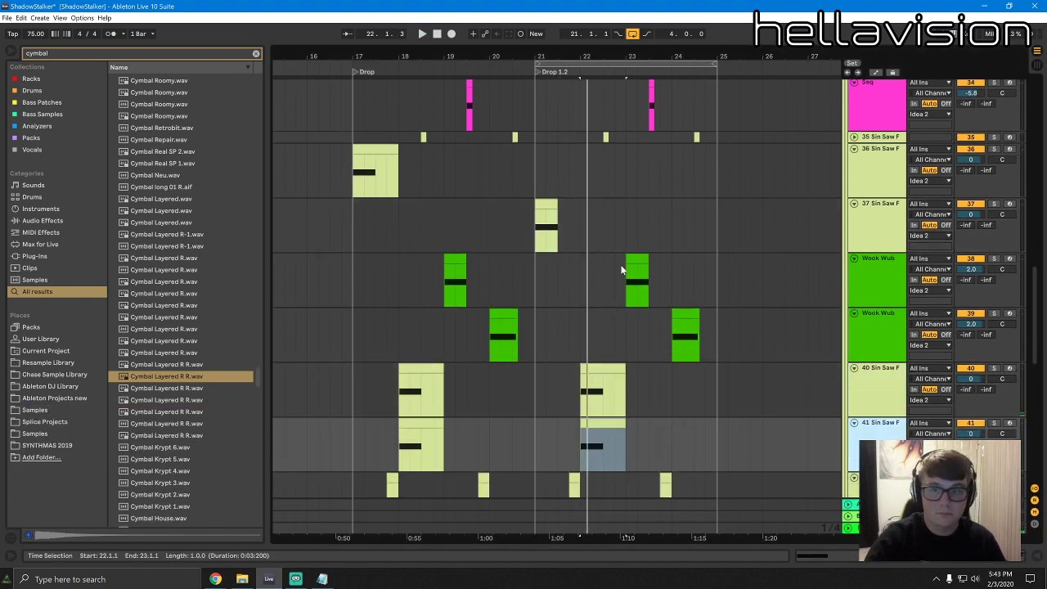
{"action": "left_click", "coordinate": [726, 325]}
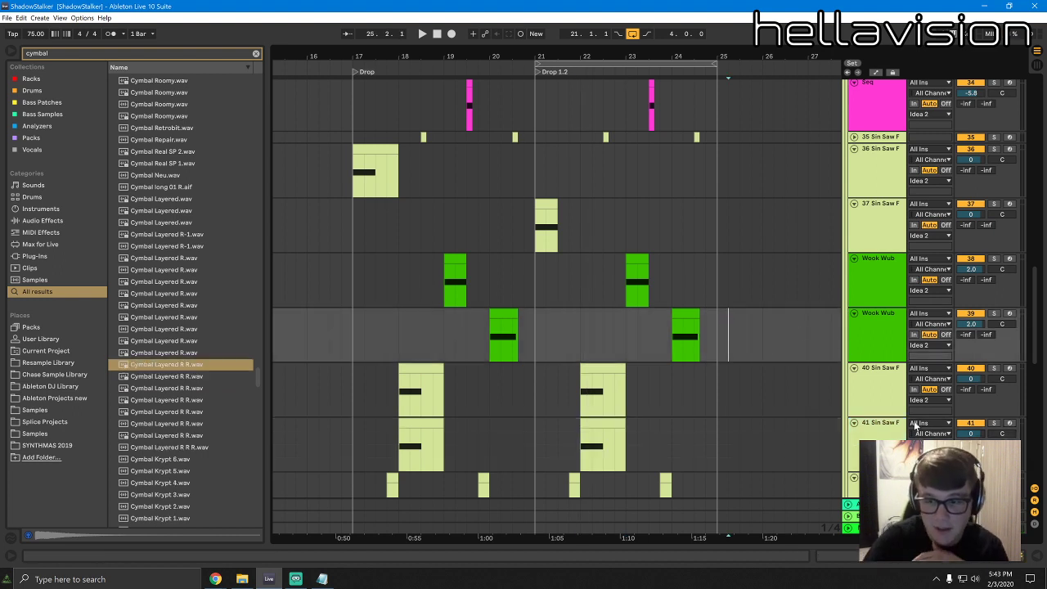
Select all the content of the duplicated track 41 Sin Saw F and delete its clips
{"action": "right_click", "coordinate": [895, 445]}
{"action": "left_click", "coordinate": [803, 425]}
{"action": "right_click", "coordinate": [859, 439]}
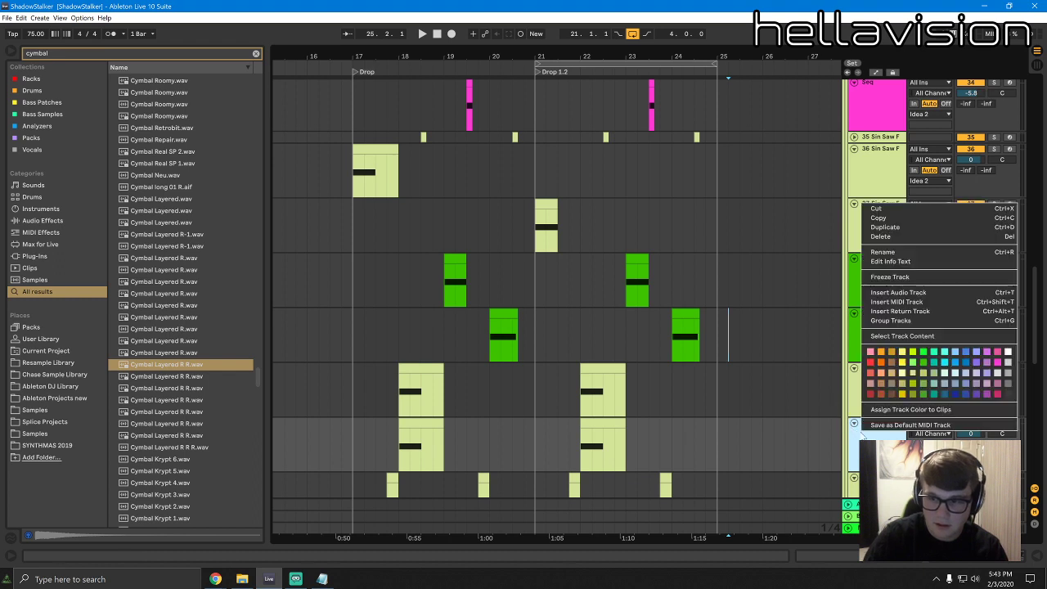
{"action": "left_click", "coordinate": [895, 336]}
{"action": "key", "text": "Delete"}
Shorten track 40's bar 22 clip to two beats and move it down to track 41
{"action": "left_click", "coordinate": [612, 367]}
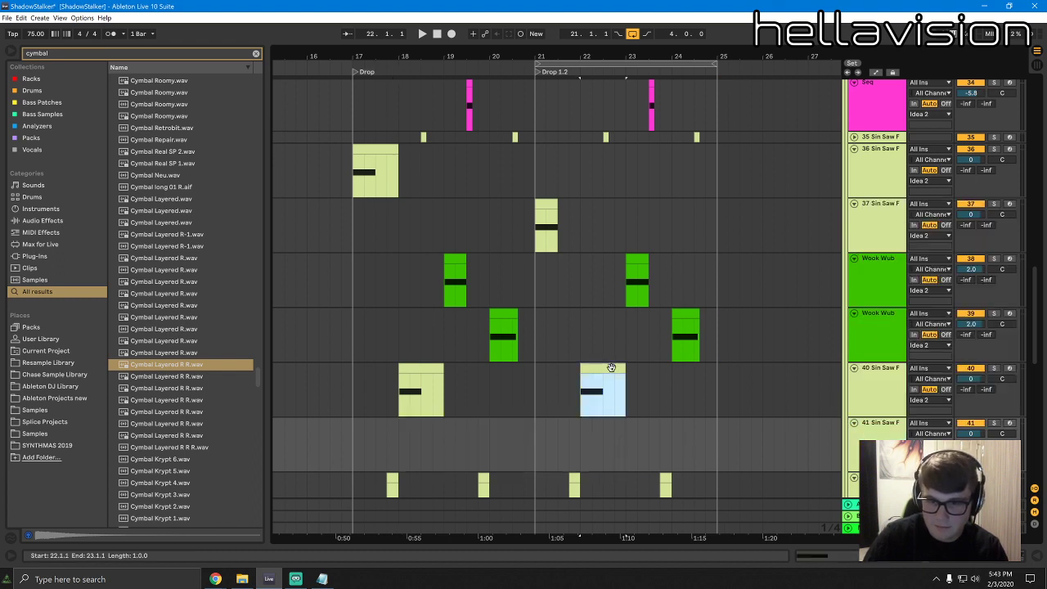
{"action": "left_click_drag", "start_coordinate": [623, 372], "coordinate": [602, 382]}
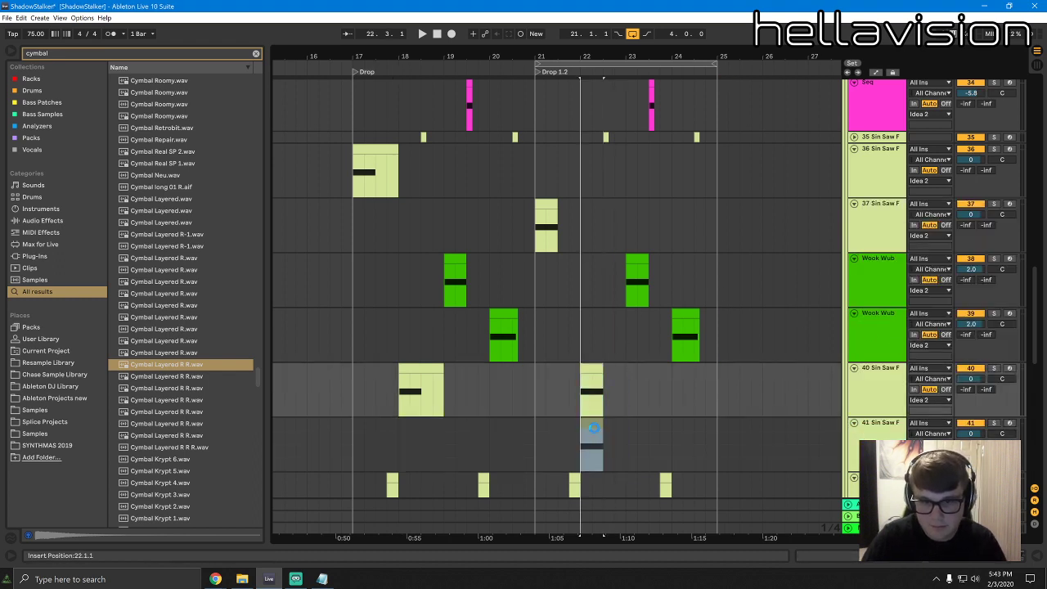
{"action": "left_click_drag", "start_coordinate": [594, 428], "coordinate": [593, 428]}
Play the bar 22 clip and examine the pitch envelope of track 41's Sin Saw F 4 instrument
{"action": "key", "text": "space"}
{"action": "double_click", "coordinate": [877, 424]}
{"action": "key", "text": "space"}
{"action": "key", "text": "space"}
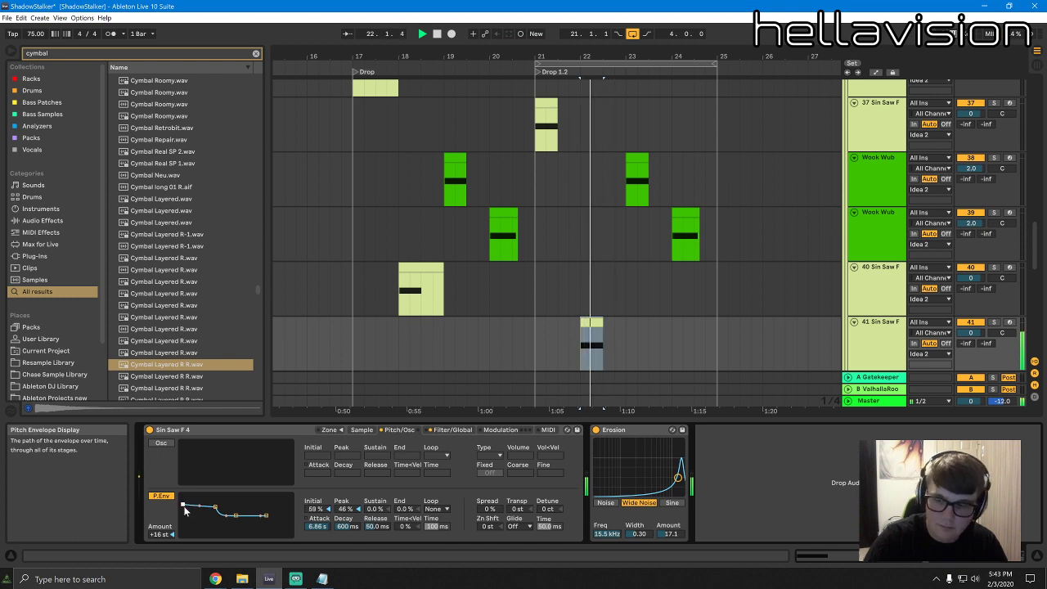
{"action": "key", "text": "space"}
{"action": "key", "text": "space"}
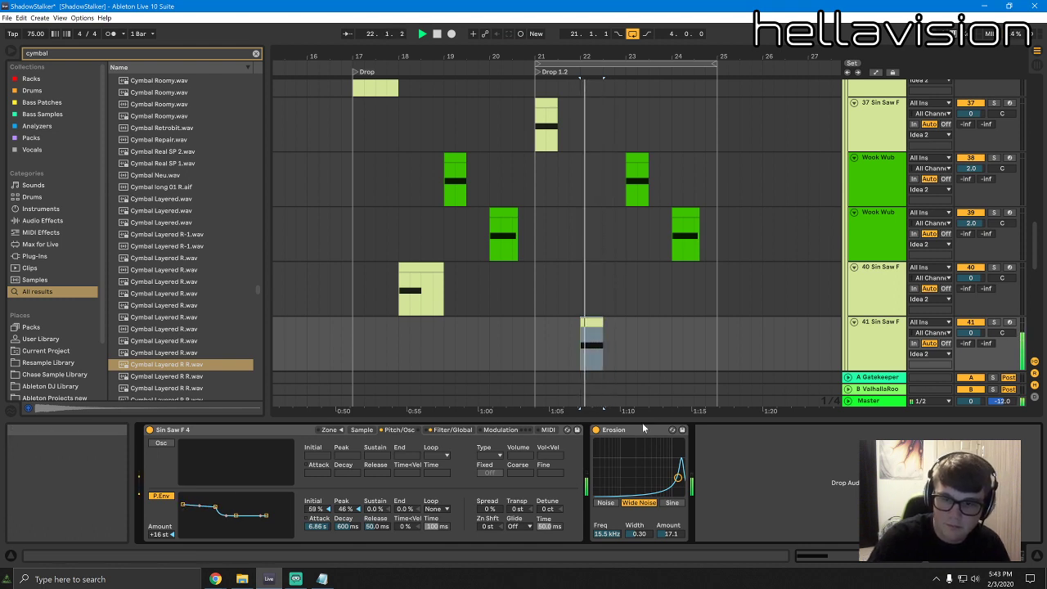
{"action": "left_click", "coordinate": [641, 420]}
{"action": "left_click", "coordinate": [640, 420]}
{"action": "key", "text": "space"}
Insert a new MIDI track directly below track 35 Sin Saw F
{"action": "scroll", "coordinate": [628, 328], "scroll_direction": "up", "scroll_amount": 6}
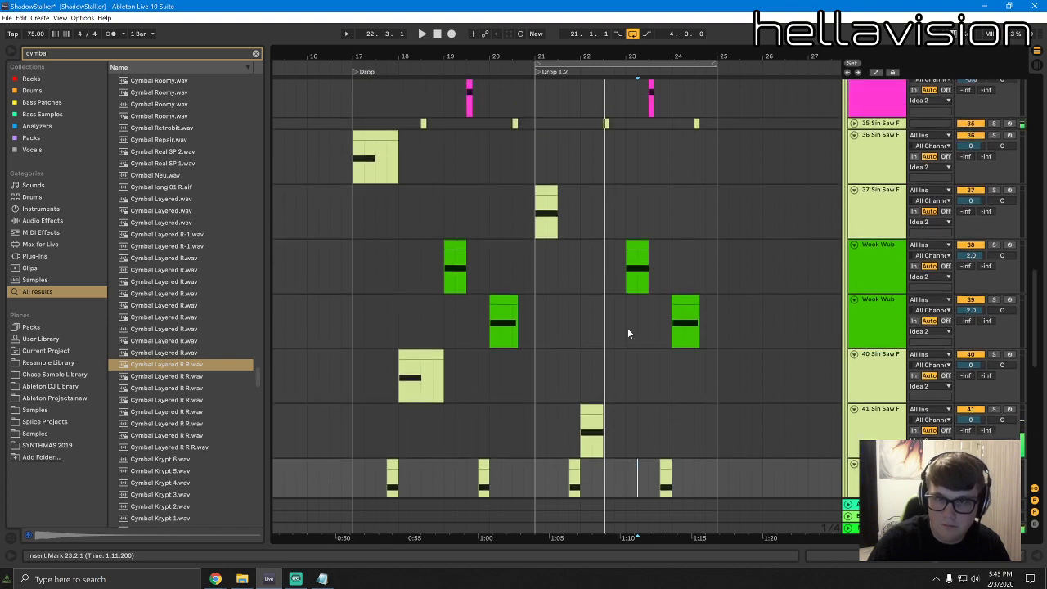
{"action": "left_click", "coordinate": [609, 288]}
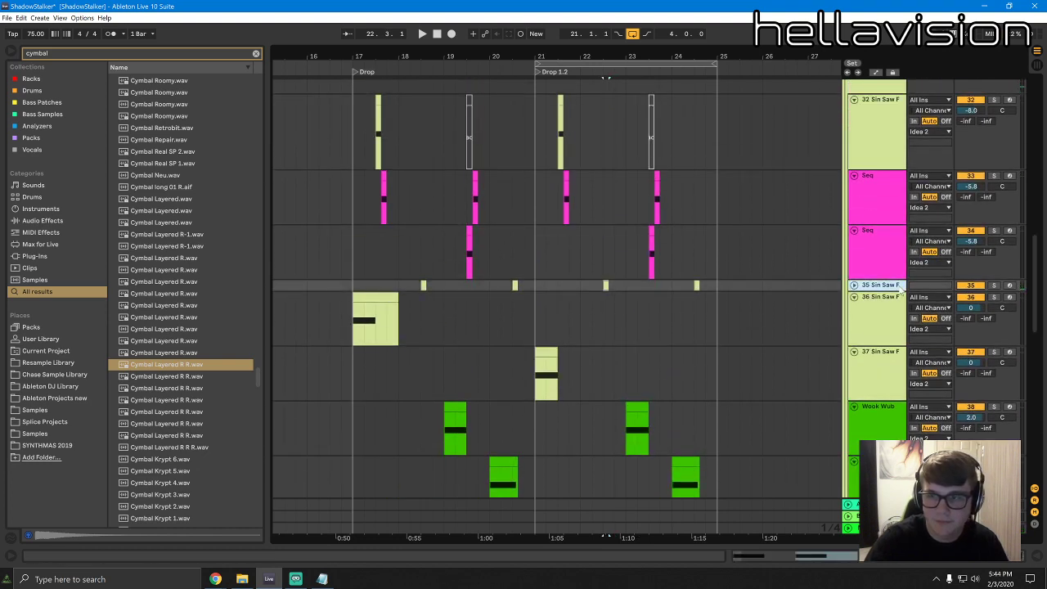
{"action": "right_click", "coordinate": [897, 288]}
{"action": "left_click", "coordinate": [812, 382]}
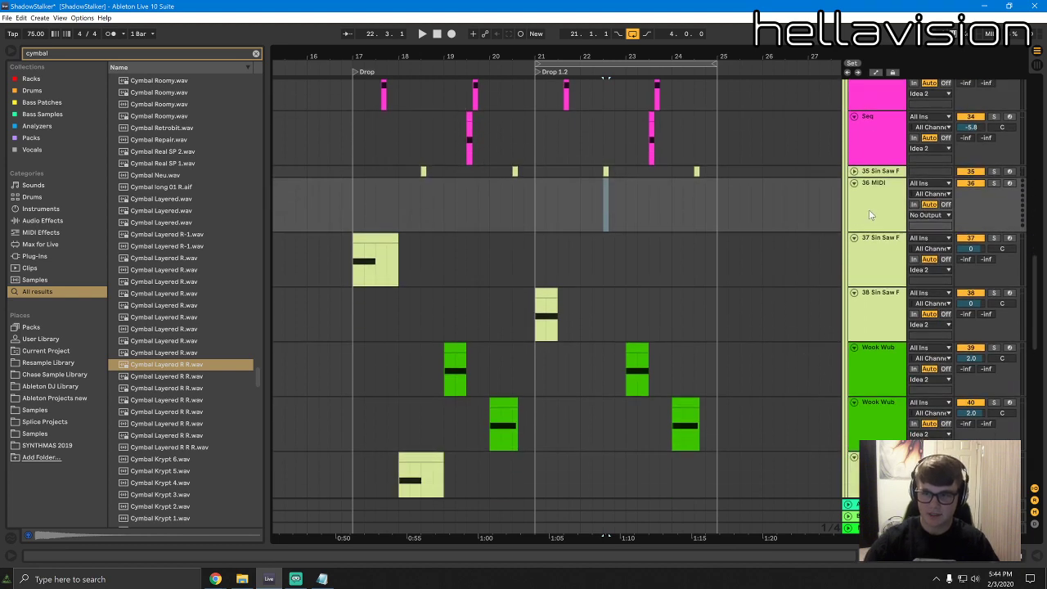
Move the COPYCAT track up into the Idea 2 group, directly below track 35 Sin Saw F
{"action": "left_click_drag", "start_coordinate": [1037, 309], "coordinate": [1037, 400]}
{"action": "scroll", "coordinate": [869, 347], "scroll_direction": "up", "scroll_amount": 1}
{"action": "left_click", "coordinate": [877, 430]}
{"action": "left_click_drag", "start_coordinate": [877, 419], "coordinate": [887, 138]}
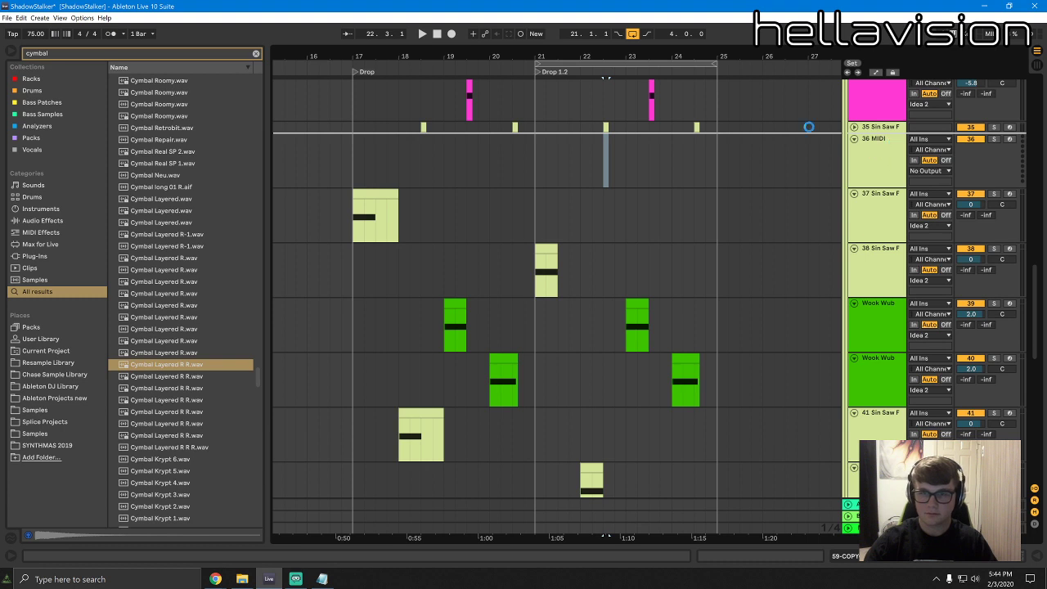
Move the clip at 22.3 from track 35 to the COPYCAT track and unfold that track
{"action": "left_click_drag", "start_coordinate": [607, 59], "coordinate": [609, 114]}
{"action": "scroll", "coordinate": [617, 169], "scroll_direction": "up", "scroll_amount": 3}
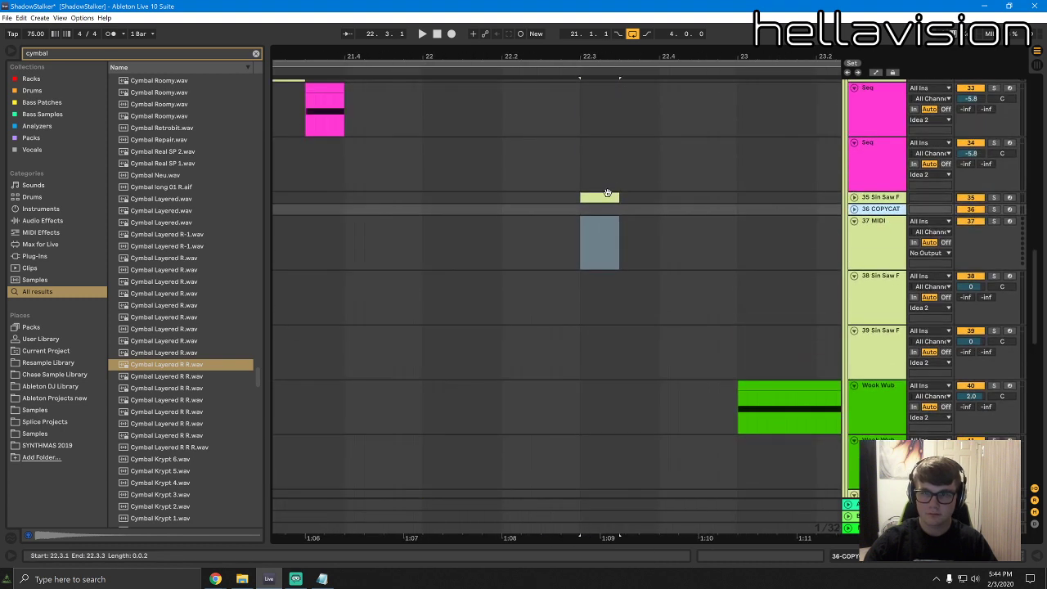
{"action": "mouse_move", "coordinate": [608, 195]}
{"action": "left_mouse_down"}
{"action": "mouse_move", "coordinate": [603, 240]}
{"action": "mouse_move", "coordinate": [606, 212]}
{"action": "left_mouse_up"}
{"action": "left_click", "coordinate": [854, 210]}
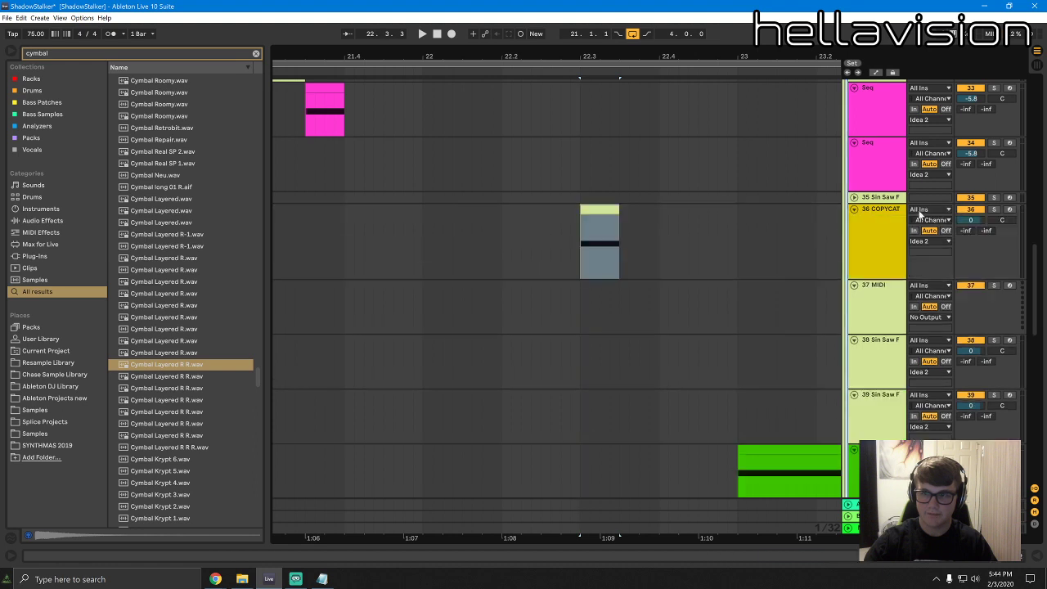
Play the COPYCAT track in solo and transpose its clip's note by octaves to F#-1
{"action": "key", "text": "space"}
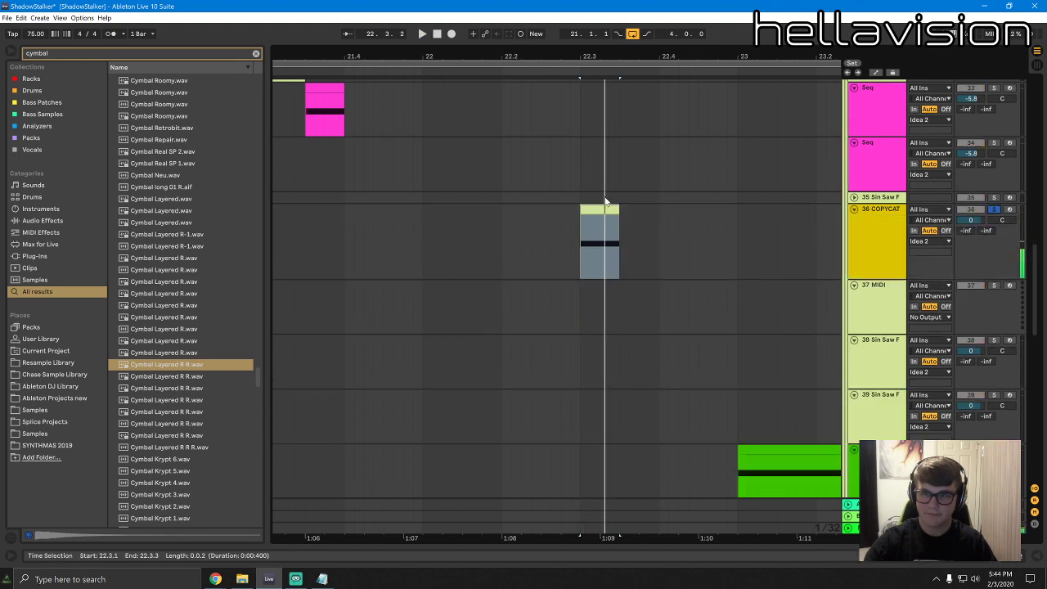
{"action": "double_click", "coordinate": [593, 253]}
{"action": "key", "text": "space"}
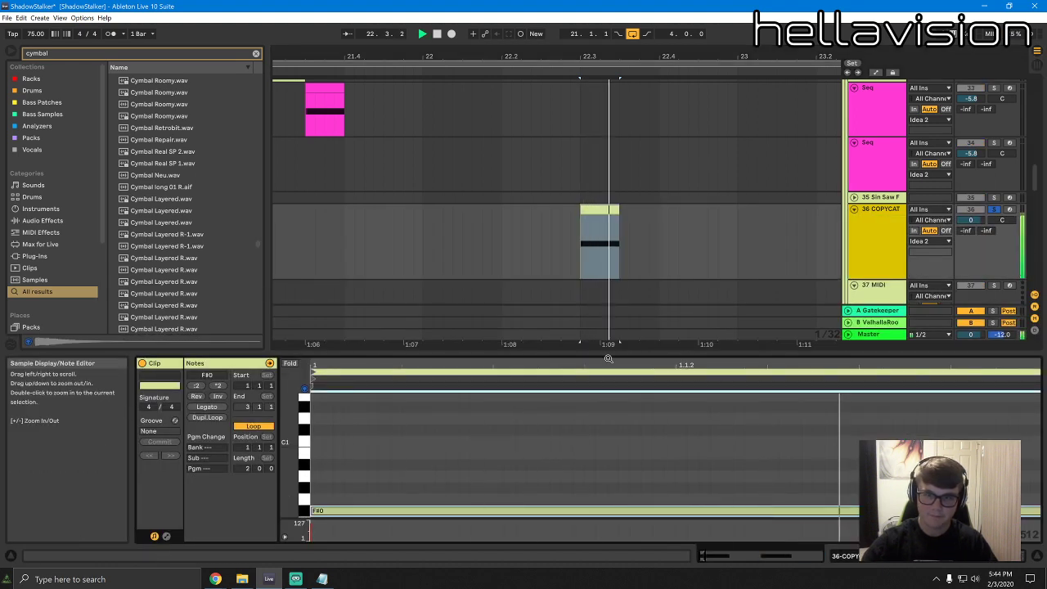
{"action": "key", "text": "space"}
{"action": "key", "text": "shift+Down"}
{"action": "key", "text": "shift+Down"}
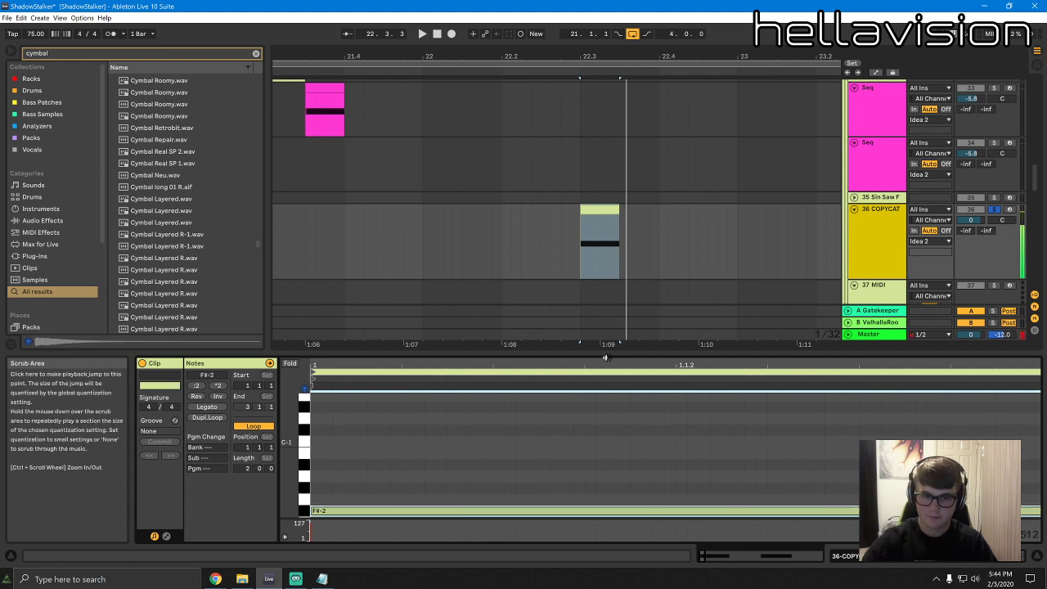
{"action": "key", "text": "shift+Up"}
{"action": "key", "text": "shift+Up"}
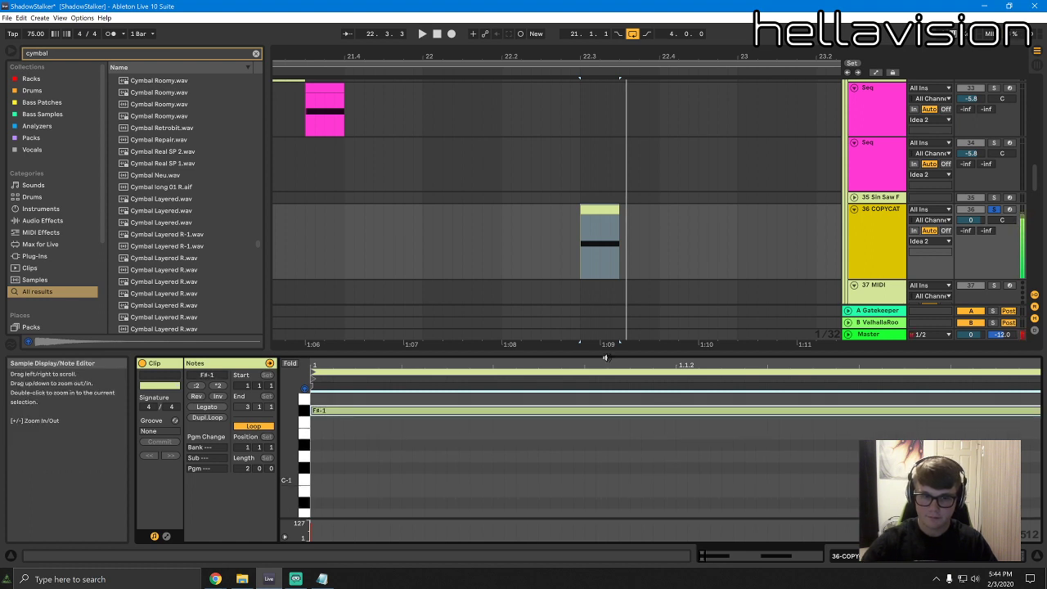
Consolidate the Sub Rack clips of Drop and Drop 1.2 into one clip from bar 17 to bar 25
{"action": "double_click", "coordinate": [709, 354]}
{"action": "scroll", "coordinate": [736, 344], "scroll_direction": "up", "scroll_amount": 3}
{"action": "scroll", "coordinate": [816, 327], "scroll_direction": "up", "scroll_amount": 2}
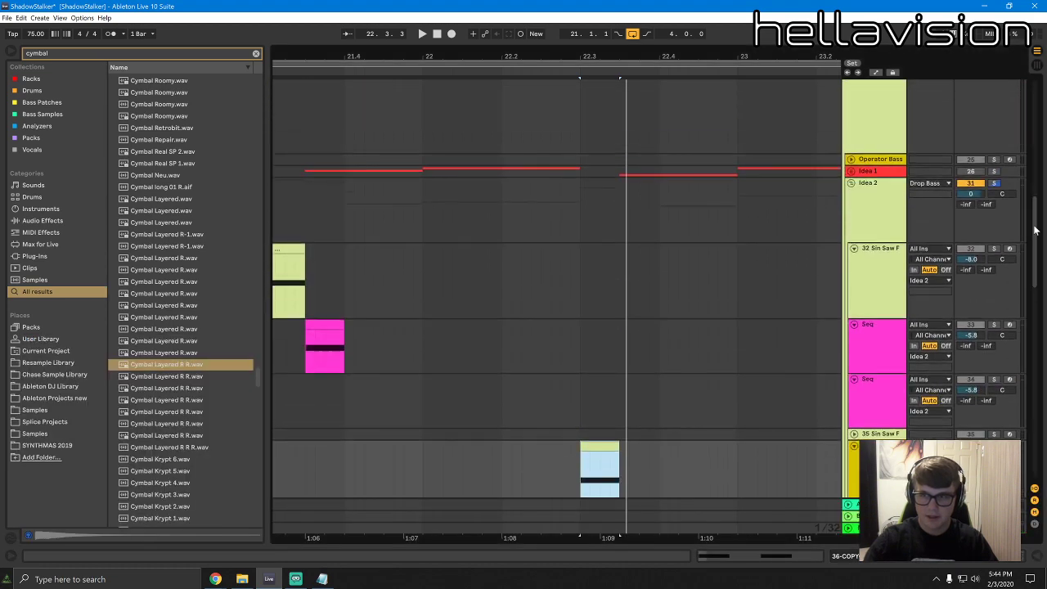
{"action": "left_click_drag", "start_coordinate": [1035, 231], "coordinate": [1032, 108]}
{"action": "left_click_drag", "start_coordinate": [571, 56], "coordinate": [571, 20]}
{"action": "scroll", "coordinate": [627, 412], "scroll_direction": "down", "scroll_amount": 2}
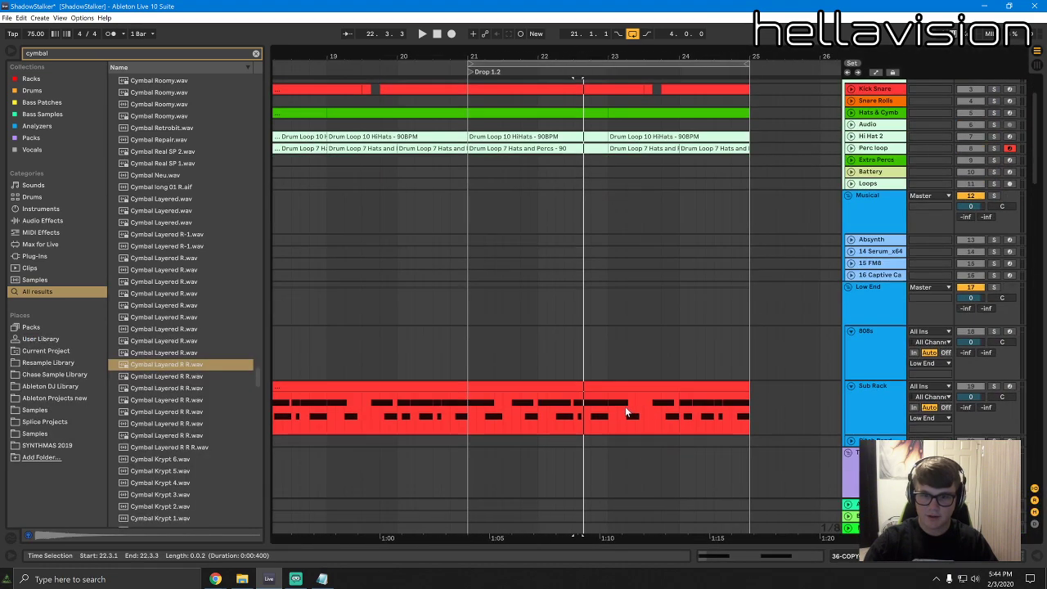
{"action": "double_click", "coordinate": [627, 413]}
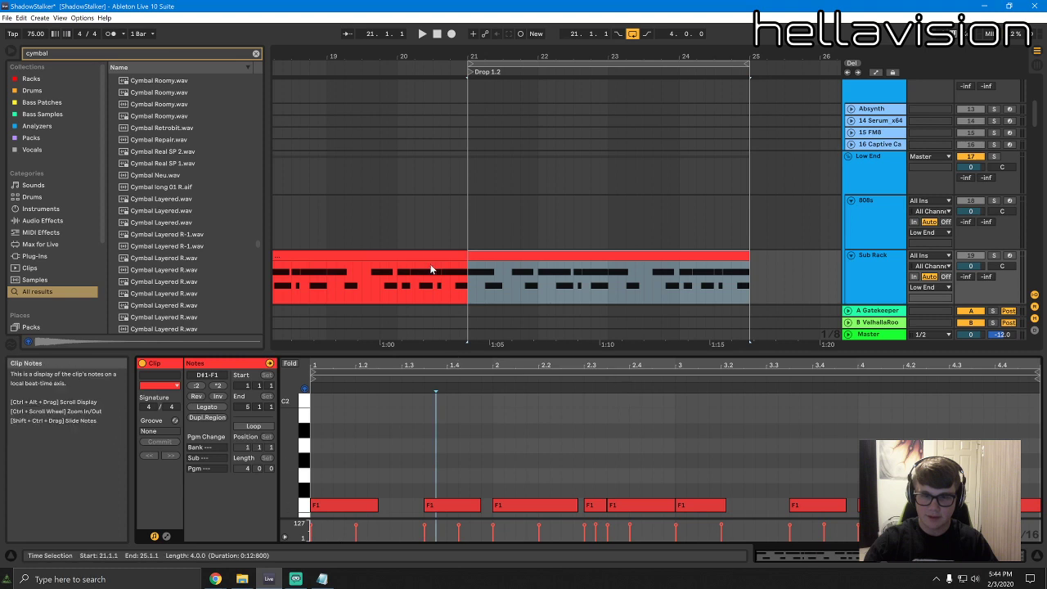
{"action": "left_click_drag", "start_coordinate": [599, 56], "coordinate": [600, 24]}
{"action": "left_click_drag", "start_coordinate": [658, 278], "coordinate": [415, 274]}
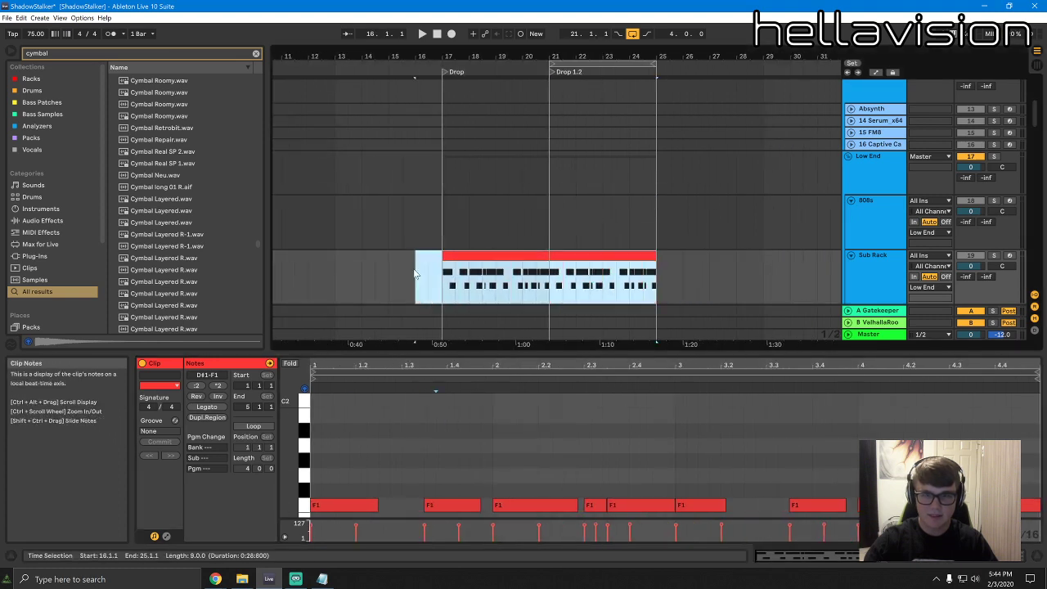
{"action": "key", "text": "ctrl+j"}
Transpose all F1 notes in the Sub Rack clip up to F#1 and all D#1 notes up to E1
{"action": "left_click", "coordinate": [309, 401]}
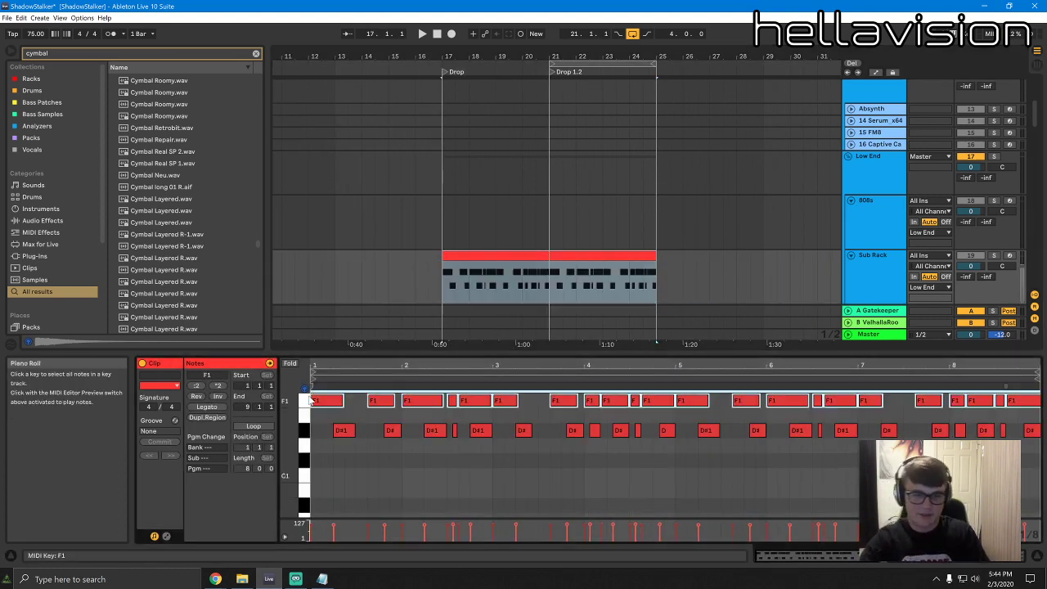
{"action": "key", "text": "Up"}
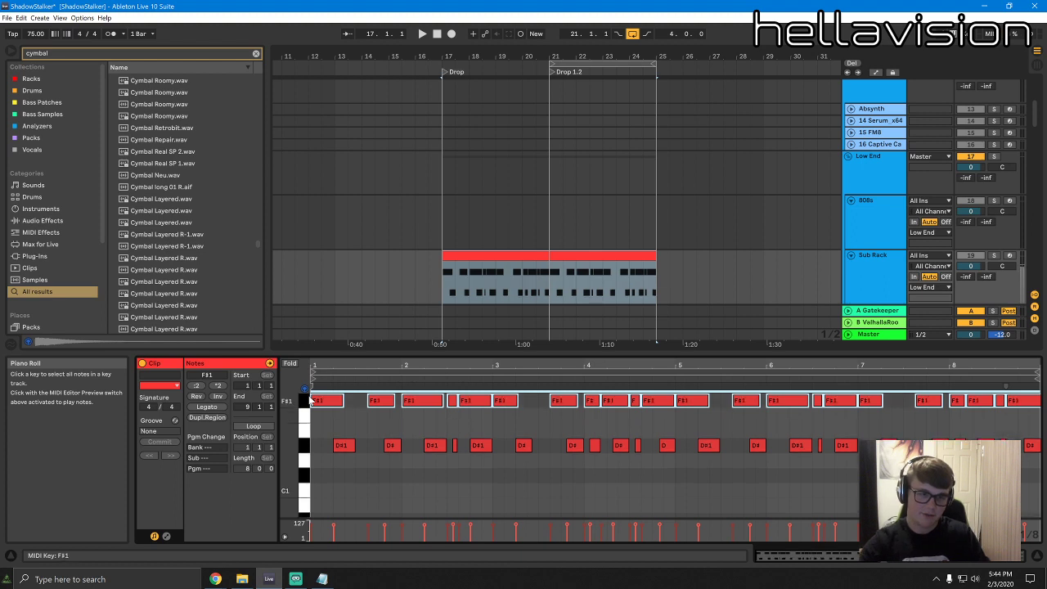
{"action": "left_click", "coordinate": [307, 447]}
{"action": "key", "text": "Up"}
Play the transposed Sub Rack part in solo, unsolo it and hide the clip's note editor
{"action": "key", "text": "space"}
{"action": "key", "text": "space"}
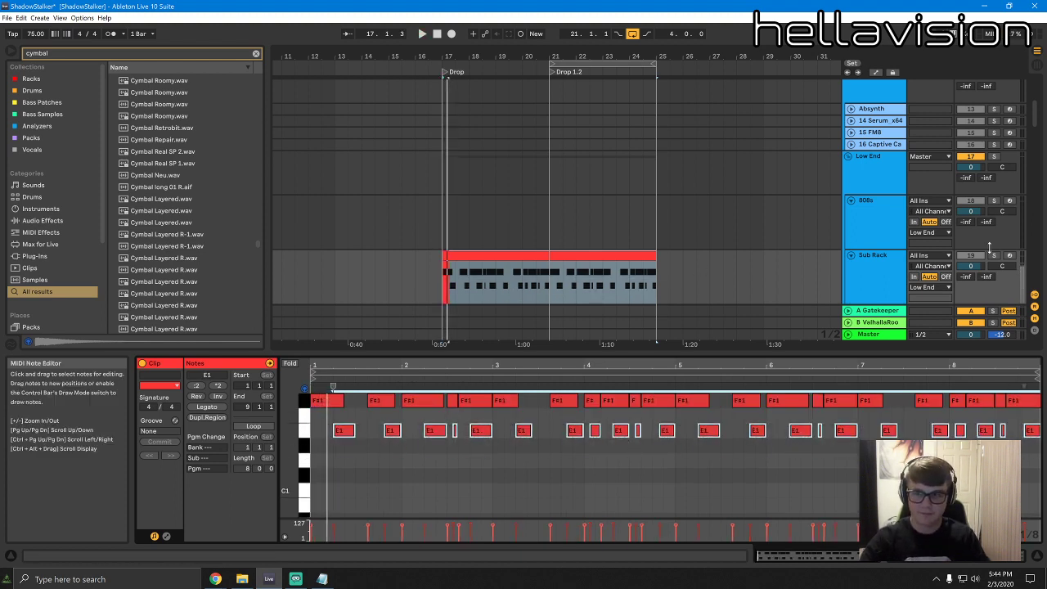
{"action": "key", "text": "space"}
{"action": "left_click", "coordinate": [997, 256]}
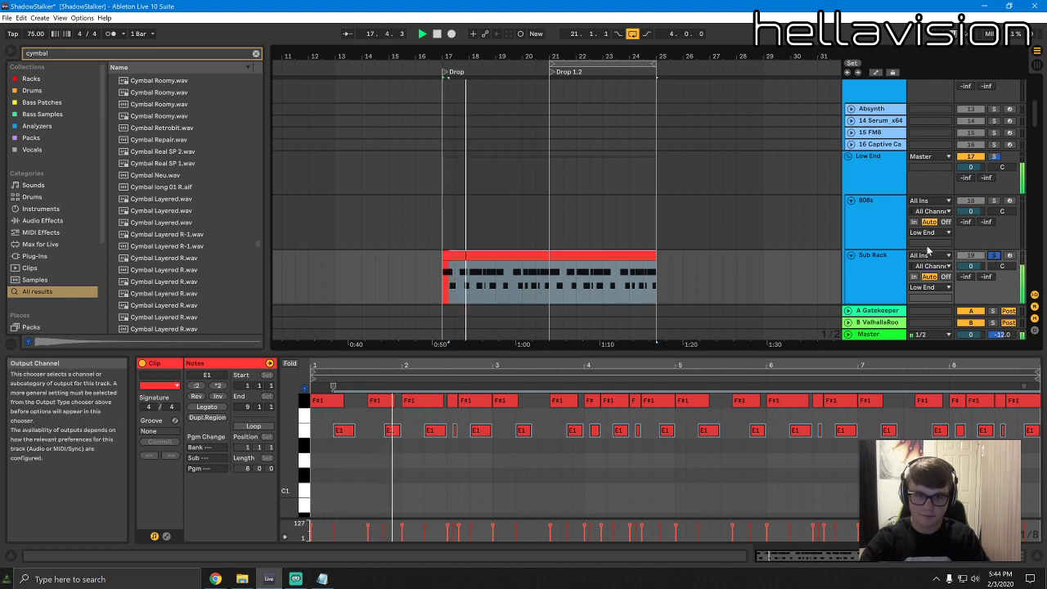
{"action": "left_click", "coordinate": [996, 257]}
{"action": "left_click", "coordinate": [855, 357]}
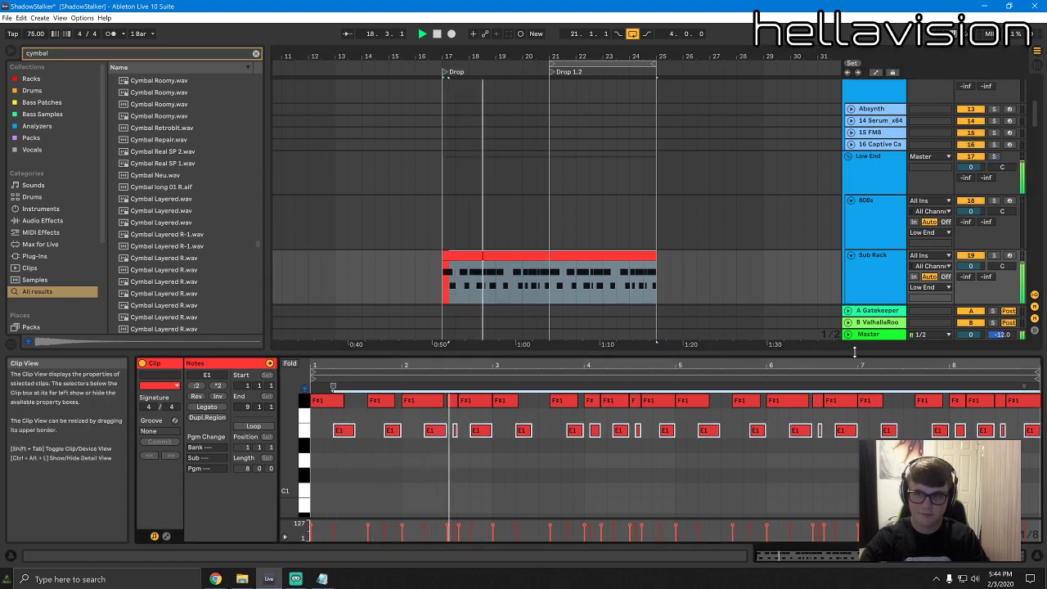
{"action": "key", "text": "ctrl+alt+l"}
Play Drop 1.2 from bar 21 and bring the Sin Saw F tracks of Idea 2 into view
{"action": "scroll", "coordinate": [650, 324], "scroll_direction": "down", "scroll_amount": 4}
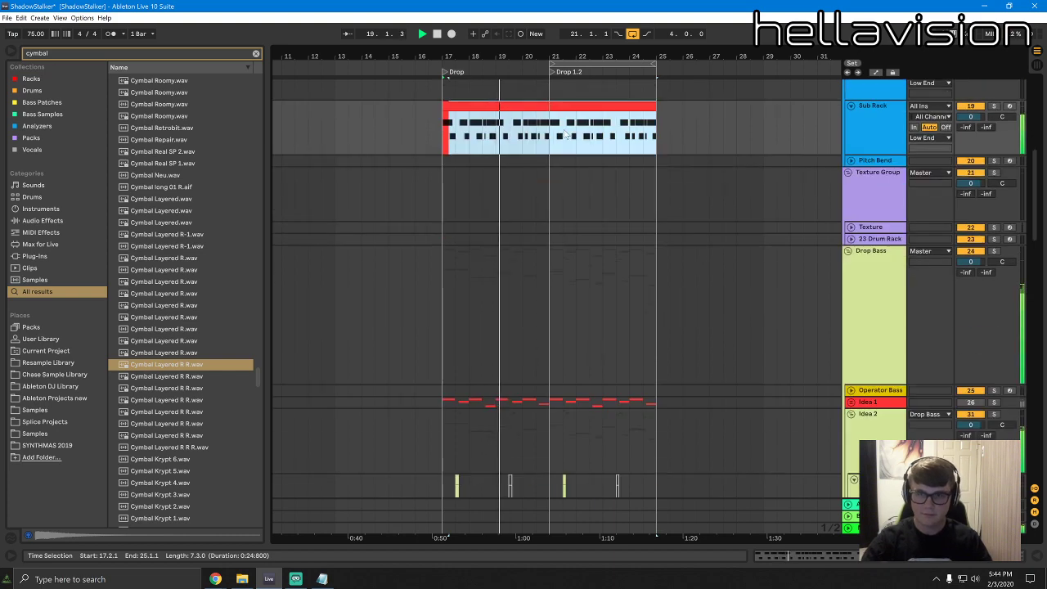
{"action": "left_click", "coordinate": [601, 145]}
{"action": "scroll", "coordinate": [600, 146], "scroll_direction": "down", "scroll_amount": 2}
{"action": "left_click_drag", "start_coordinate": [1040, 222], "coordinate": [1042, 382]}
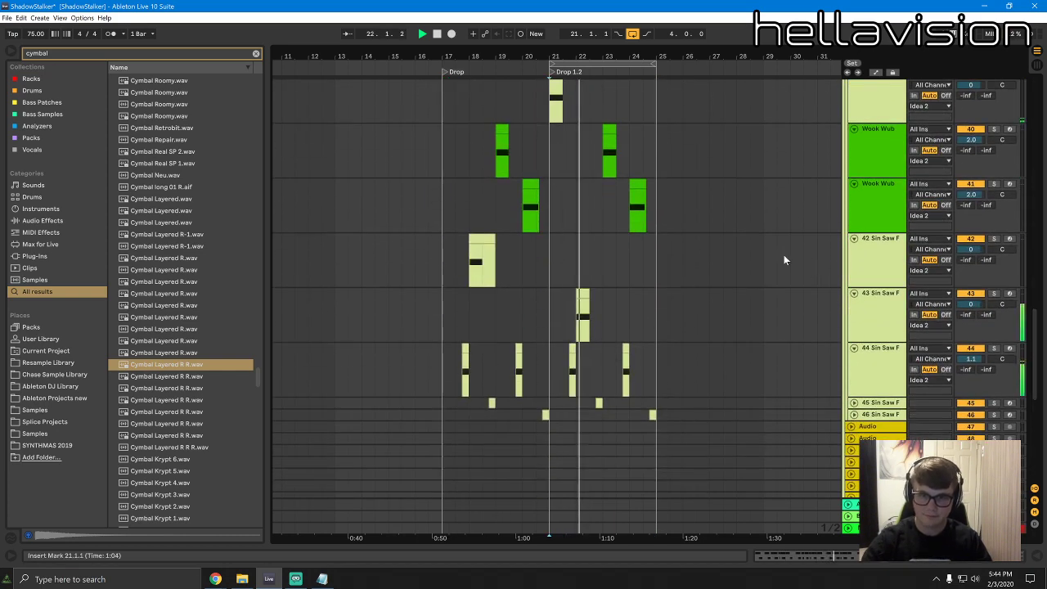
Reshape the pitch envelope of track 43's Sin Saw F 4 instrument to Initial 0.0%, Peak 69% and Attack 223 ms while playing its clip
{"action": "double_click", "coordinate": [893, 316]}
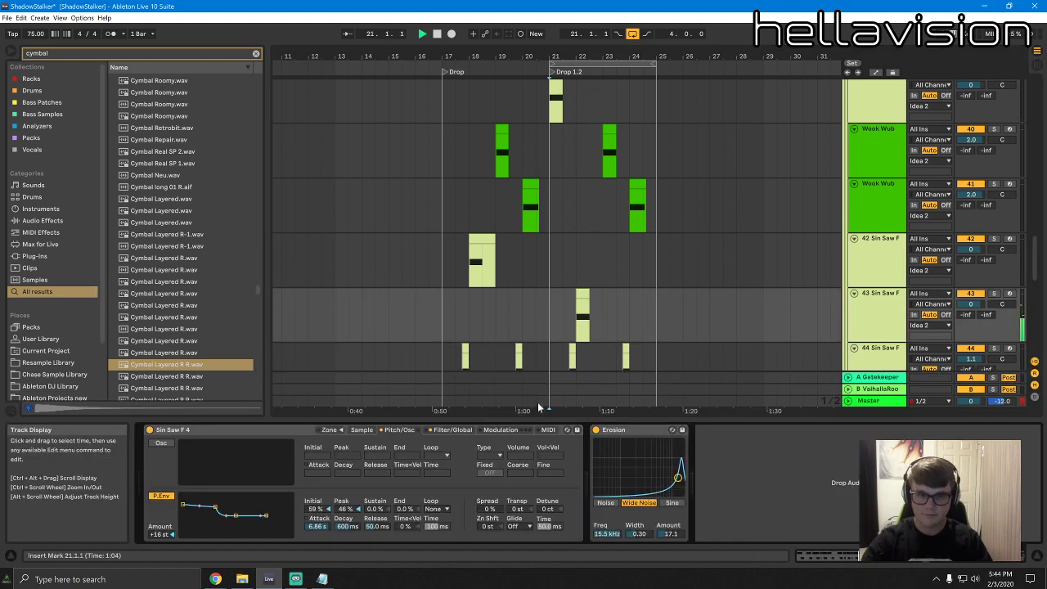
{"action": "left_click", "coordinate": [581, 325]}
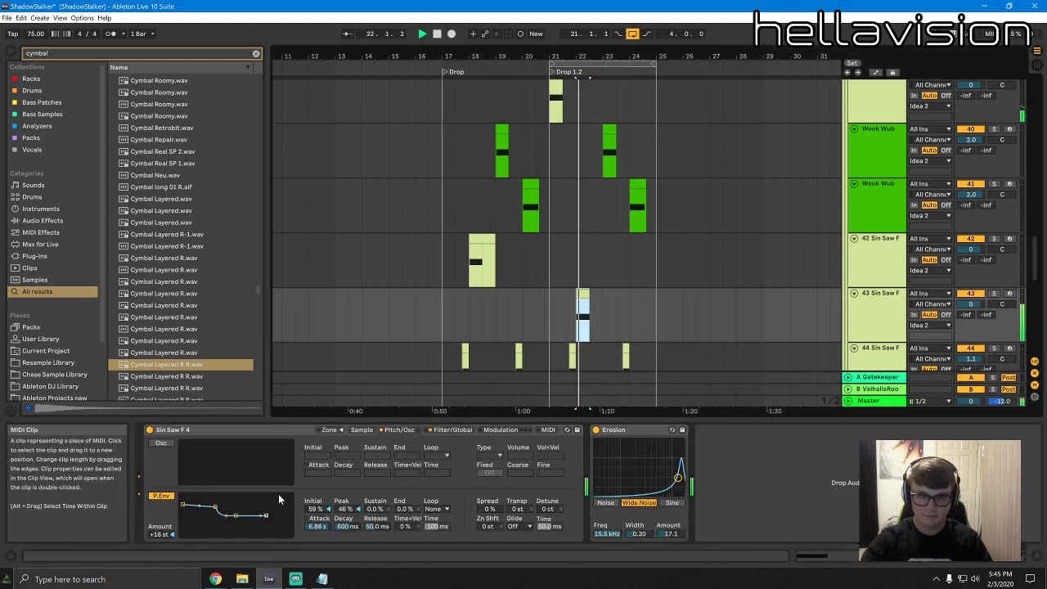
{"action": "key", "text": "space"}
{"action": "mouse_move", "coordinate": [187, 509]}
{"action": "left_mouse_down"}
{"action": "mouse_move", "coordinate": [199, 514]}
{"action": "mouse_move", "coordinate": [185, 498]}
{"action": "mouse_move", "coordinate": [221, 510]}
{"action": "mouse_move", "coordinate": [207, 500]}
{"action": "left_mouse_up"}
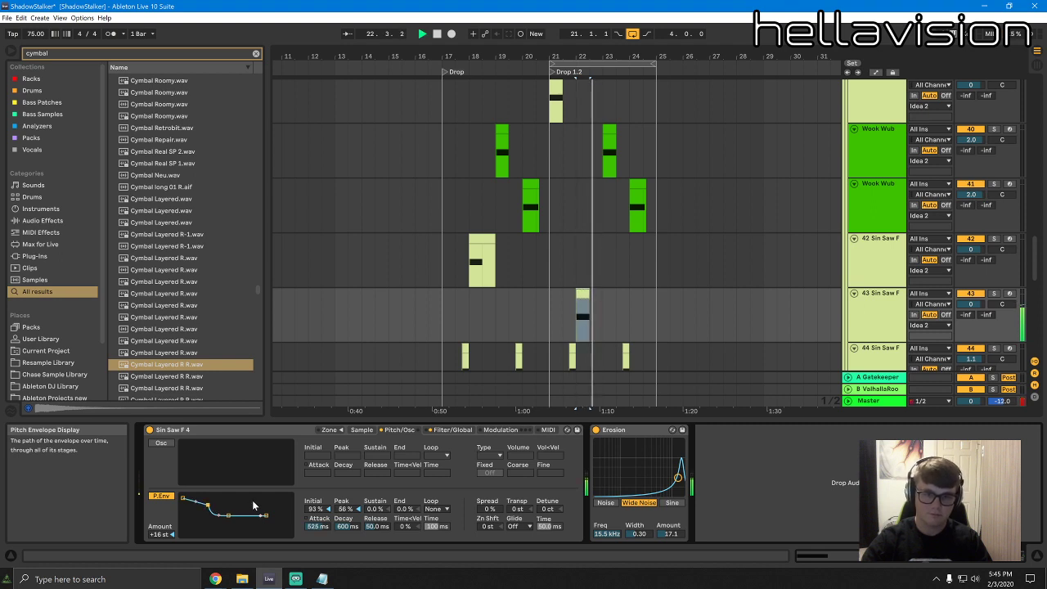
{"action": "key", "text": "space"}
Play Drop 1.2 from 22.3 and examine the COPYCAT clip there
{"action": "left_click_drag", "start_coordinate": [577, 249], "coordinate": [594, 248]}
{"action": "left_click", "coordinate": [593, 249]}
{"action": "key", "text": "space"}
{"action": "scroll", "coordinate": [655, 261], "scroll_direction": "up", "scroll_amount": 3}
{"action": "key", "text": "space"}
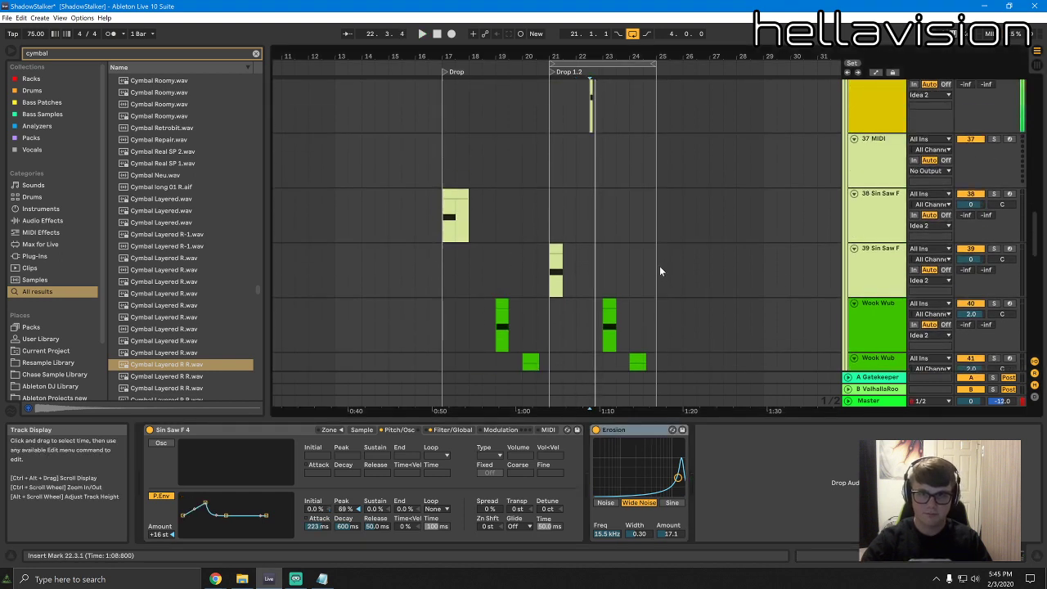
{"action": "scroll", "coordinate": [661, 271], "scroll_direction": "up", "scroll_amount": 3}
{"action": "key", "text": "space"}
{"action": "key", "text": "space"}
{"action": "left_click_drag", "start_coordinate": [590, 56], "coordinate": [600, 96]}
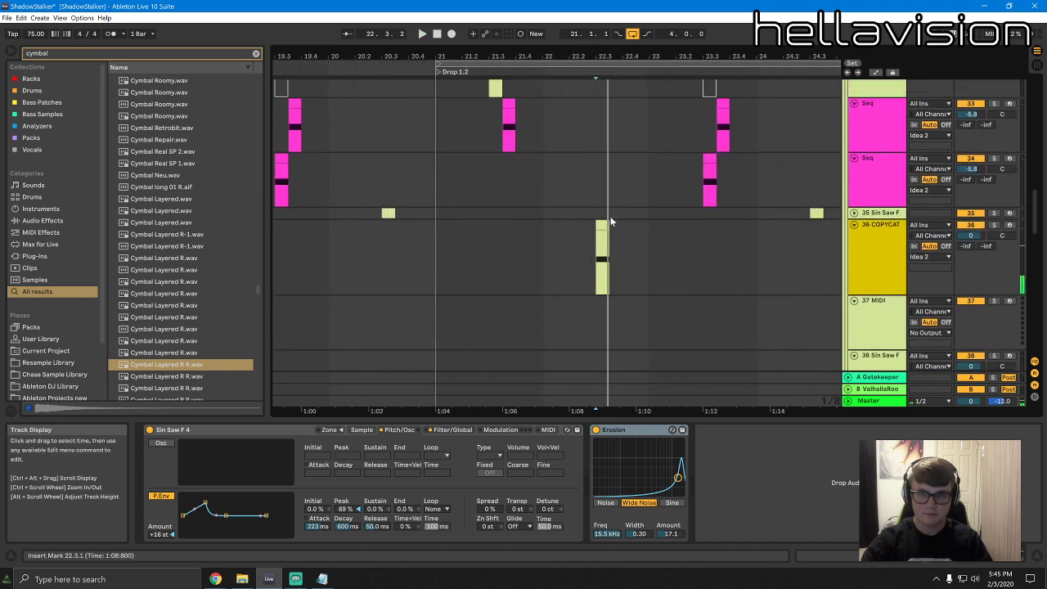
Extend track 36's COPYCAT clip so it ends at 22.4.1 and listen to it
{"action": "left_click_drag", "start_coordinate": [607, 224], "coordinate": [622, 226]}
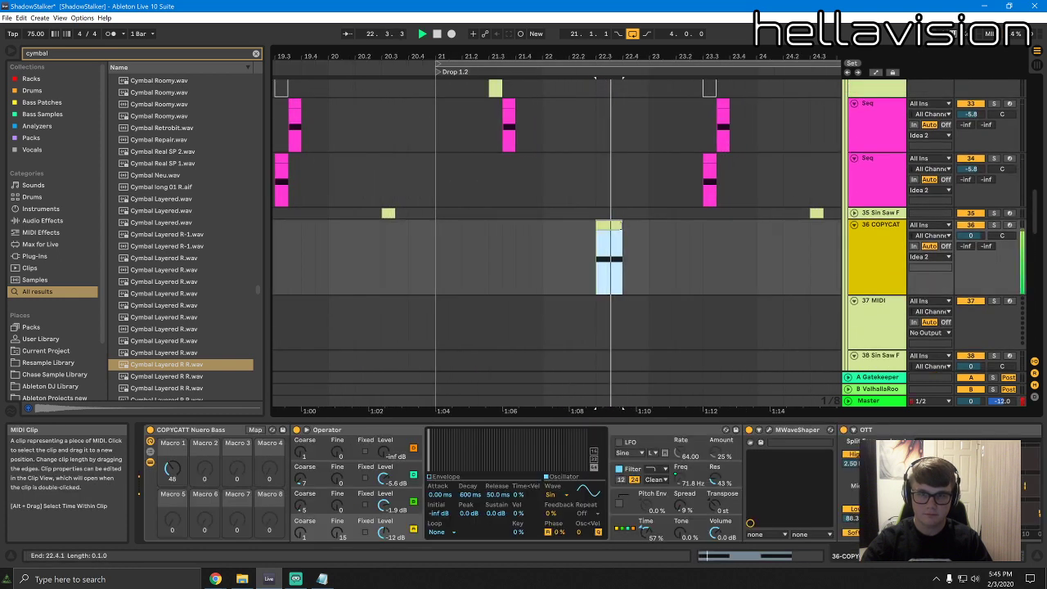
{"action": "key", "text": "space"}
{"action": "scroll", "coordinate": [822, 197], "scroll_direction": "up", "scroll_amount": 10}
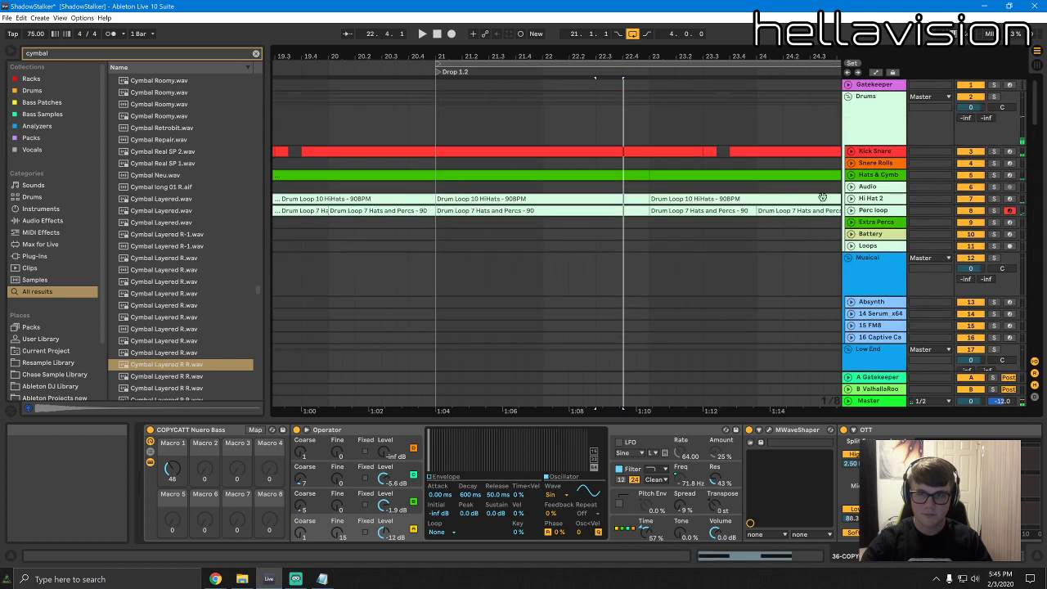
Clear the Kick Snare part from 22.3.3 to 22.4.1 and the hat and percussion parts from 22.3.1 to 22.4.1
{"action": "left_click", "coordinate": [850, 151]}
{"action": "left_click", "coordinate": [610, 177]}
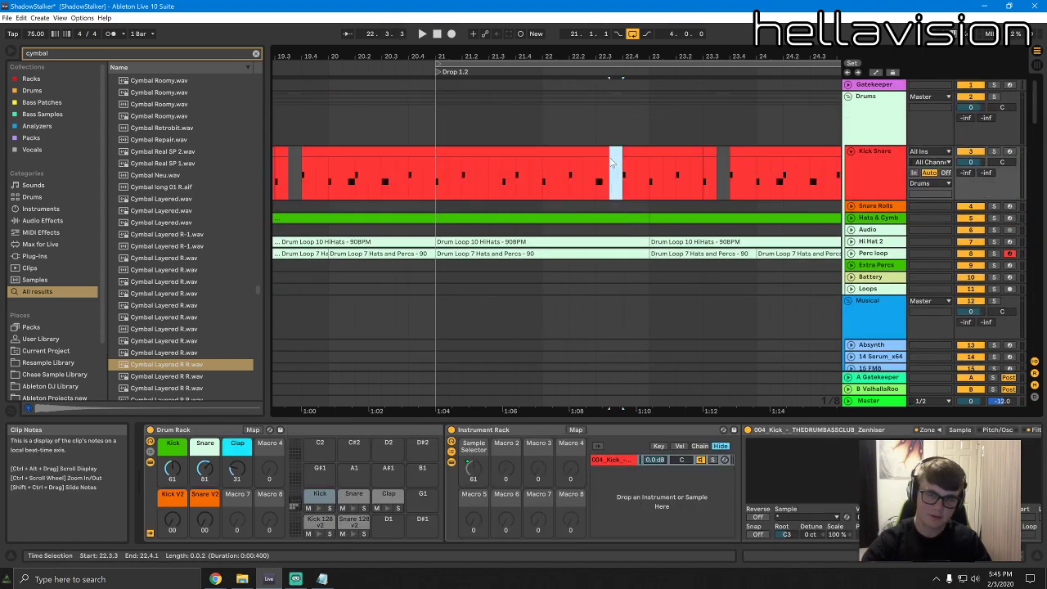
{"action": "left_click", "coordinate": [586, 175]}
{"action": "key", "text": "space"}
{"action": "scroll", "coordinate": [795, 175], "scroll_direction": "down", "scroll_amount": 1}
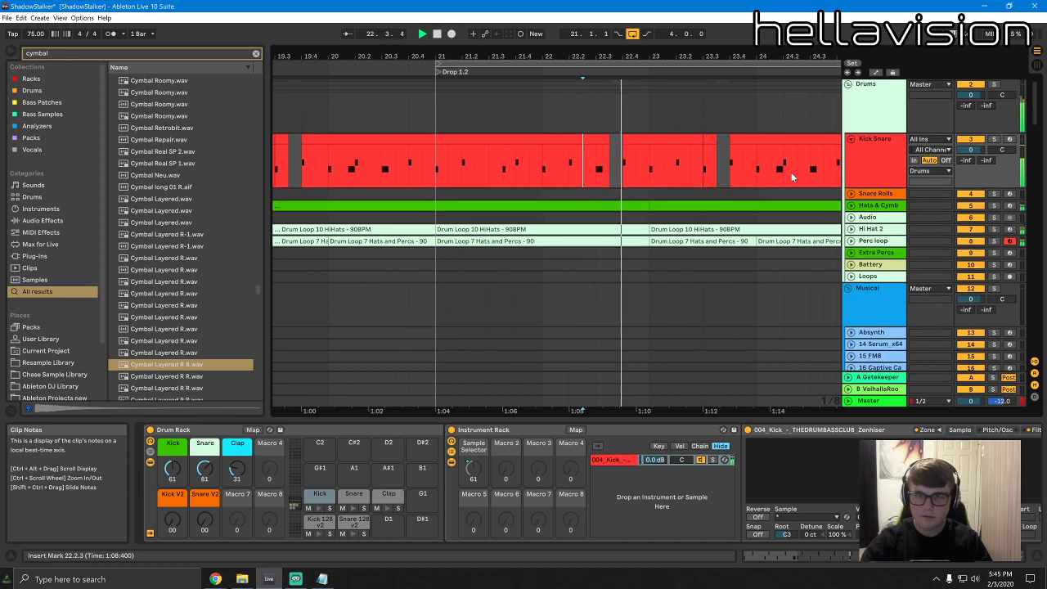
{"action": "key", "text": "space"}
{"action": "left_click_drag", "start_coordinate": [619, 255], "coordinate": [595, 198]}
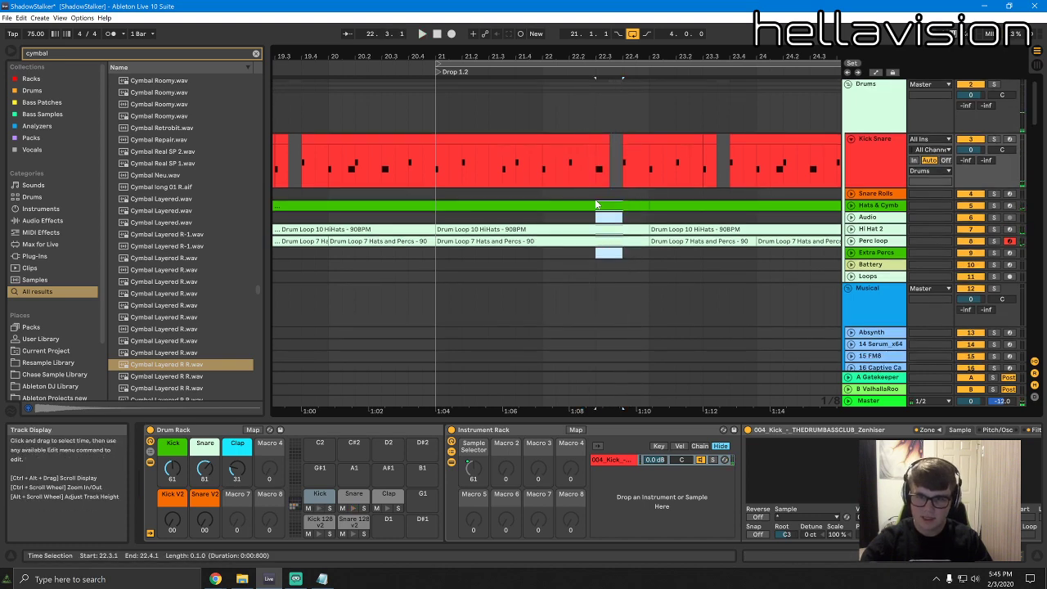
{"action": "key", "text": "ctrl+e"}
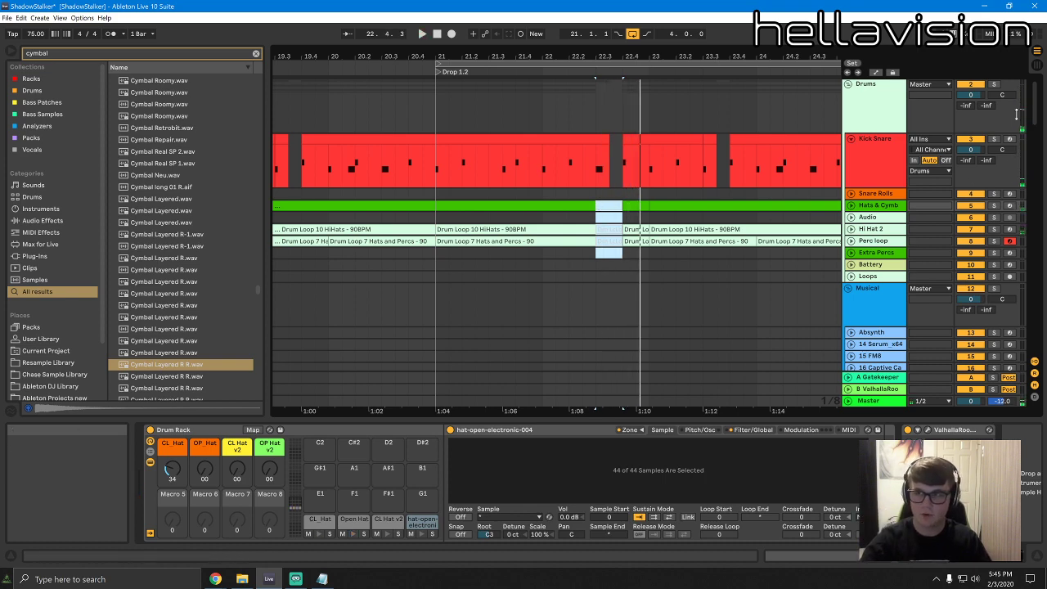
Show track 36's Macro 1 automation, draw a single peak across the COPYCAT clip at 22.3.1 and play it
{"action": "scroll", "coordinate": [1017, 114], "scroll_direction": "down", "scroll_amount": 15}
{"action": "left_click", "coordinate": [885, 303]}
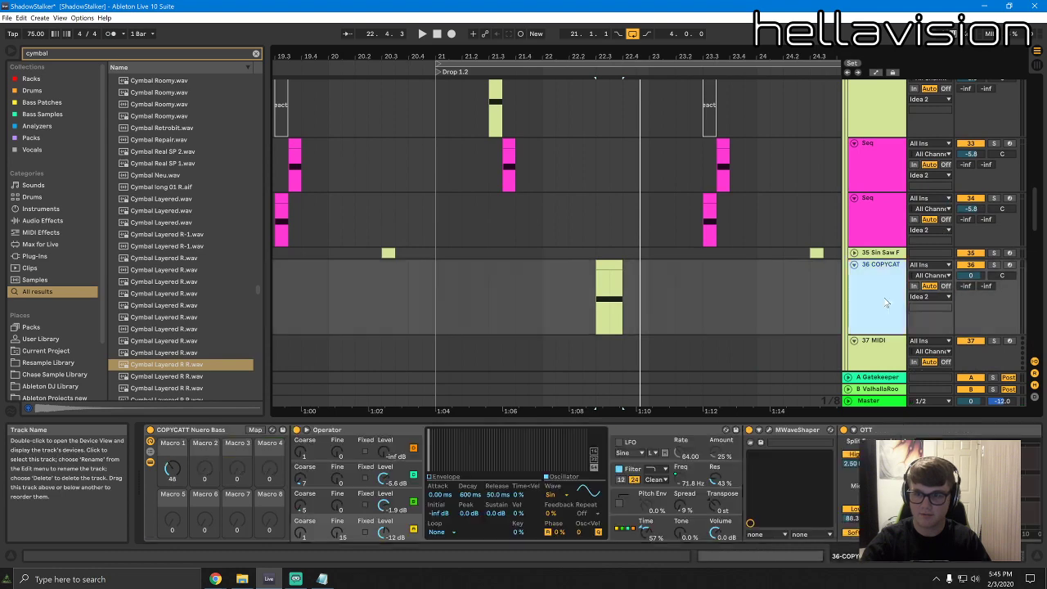
{"action": "right_click", "coordinate": [173, 471]}
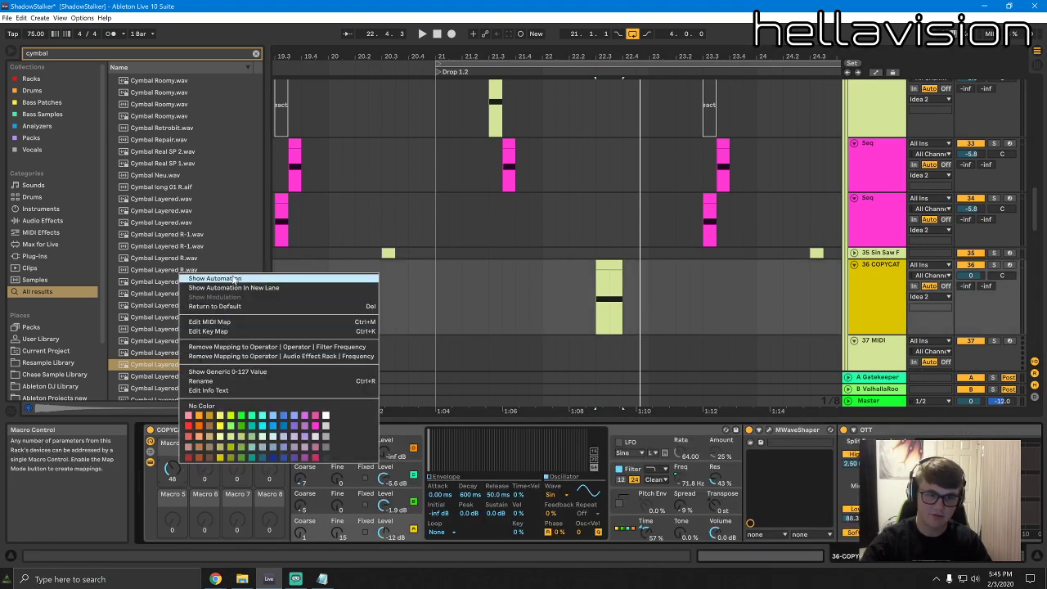
{"action": "left_click", "coordinate": [234, 279]}
{"action": "mouse_move", "coordinate": [596, 309]}
{"action": "left_mouse_down"}
{"action": "mouse_move", "coordinate": [596, 334]}
{"action": "mouse_move", "coordinate": [615, 306]}
{"action": "mouse_move", "coordinate": [613, 333]}
{"action": "mouse_move", "coordinate": [623, 333]}
{"action": "mouse_move", "coordinate": [612, 322]}
{"action": "left_mouse_up"}
{"action": "key", "text": "space"}
{"action": "key", "text": "space"}
{"action": "key", "text": "space"}
{"action": "key", "text": "space"}
{"action": "key", "text": "space"}
{"action": "key", "text": "space"}
Play Drop 1.2 from 22.4.1 and inspect the Sin Saw F 4 instrument behind track 45's clip there
{"action": "left_click", "coordinate": [626, 230]}
{"action": "key", "text": "space"}
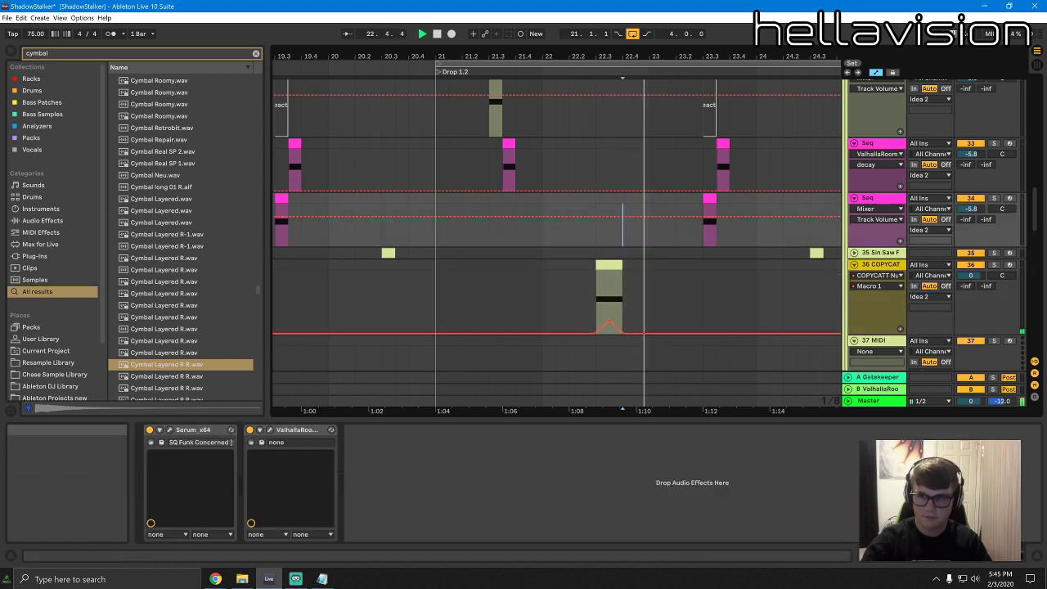
{"action": "key", "text": "space"}
{"action": "left_click_drag", "start_coordinate": [1037, 200], "coordinate": [1040, 287]}
{"action": "key", "text": "space"}
{"action": "key", "text": "space"}
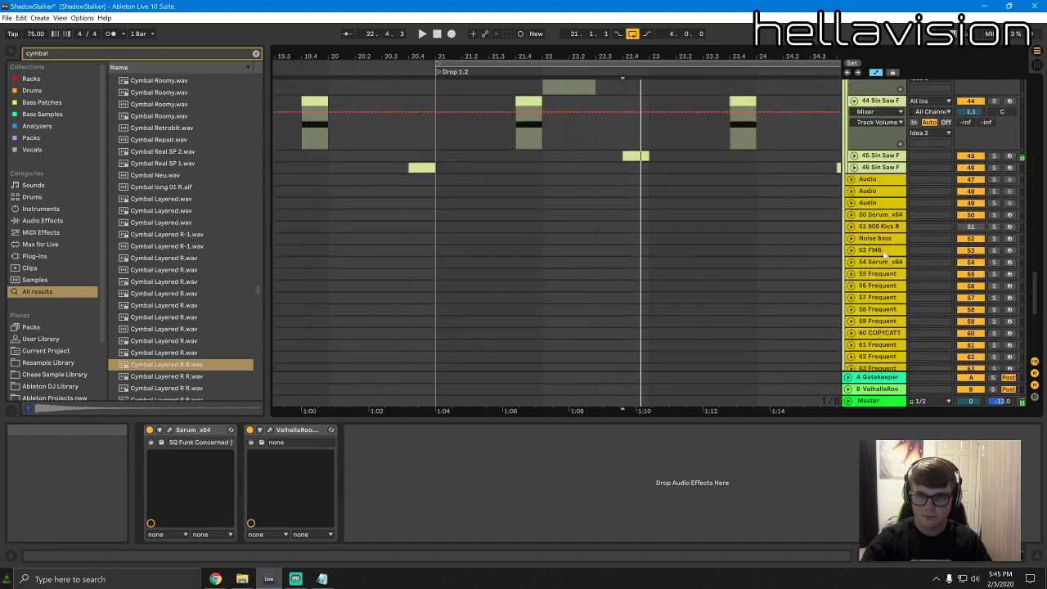
{"action": "left_click", "coordinate": [627, 154]}
{"action": "left_click_drag", "start_coordinate": [631, 57], "coordinate": [573, 31]}
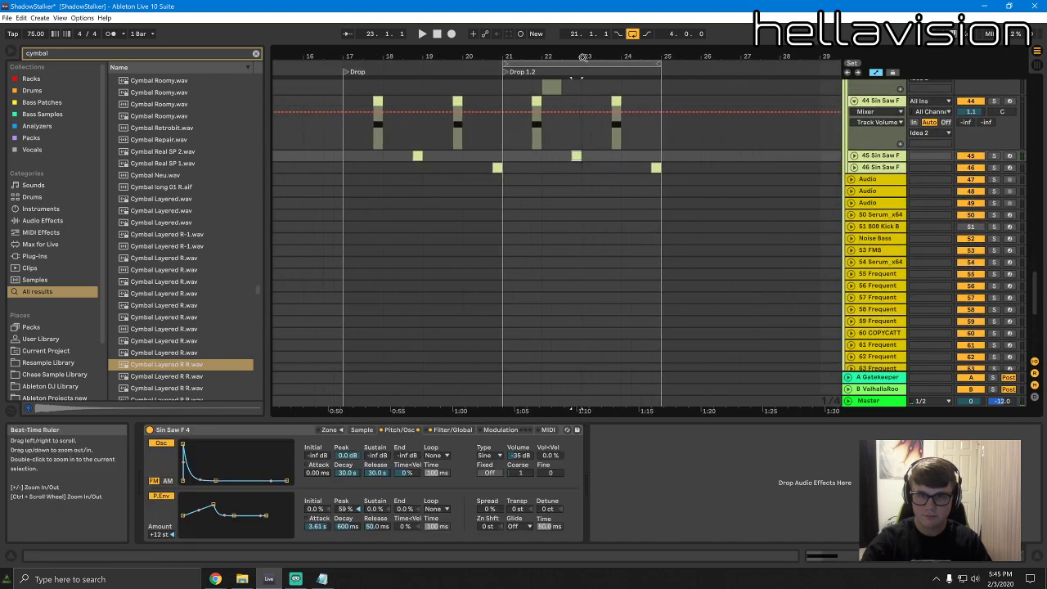
Examine the unused Serum, FM8, Noise Bass and COPYCATT tracks below Idea 2 for another bass sound
{"action": "scroll", "coordinate": [861, 182], "scroll_direction": "up", "scroll_amount": 1}
{"action": "left_click", "coordinate": [881, 336]}
{"action": "left_click", "coordinate": [880, 312]}
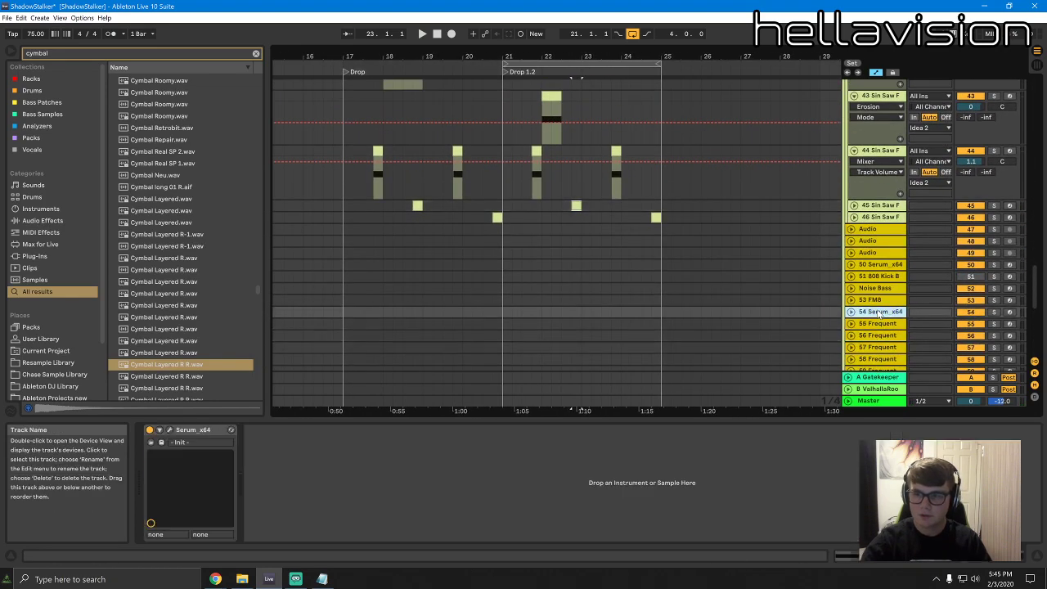
{"action": "left_click", "coordinate": [878, 302]}
{"action": "left_click", "coordinate": [887, 290]}
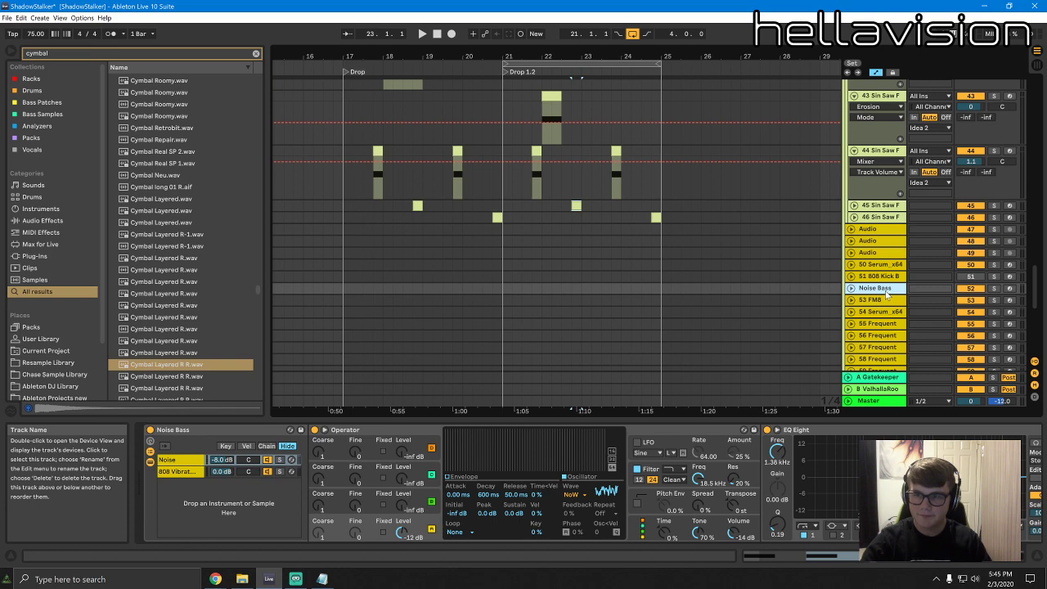
{"action": "scroll", "coordinate": [886, 296], "scroll_direction": "down", "scroll_amount": 3}
{"action": "left_click", "coordinate": [880, 270]}
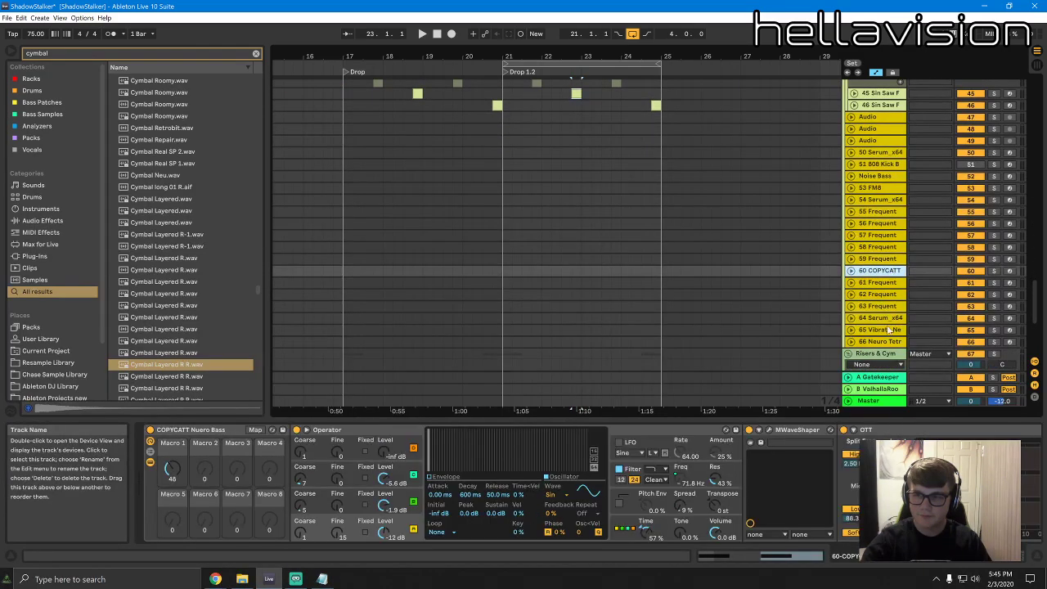
{"action": "scroll", "coordinate": [772, 255], "scroll_direction": "up", "scroll_amount": 8}
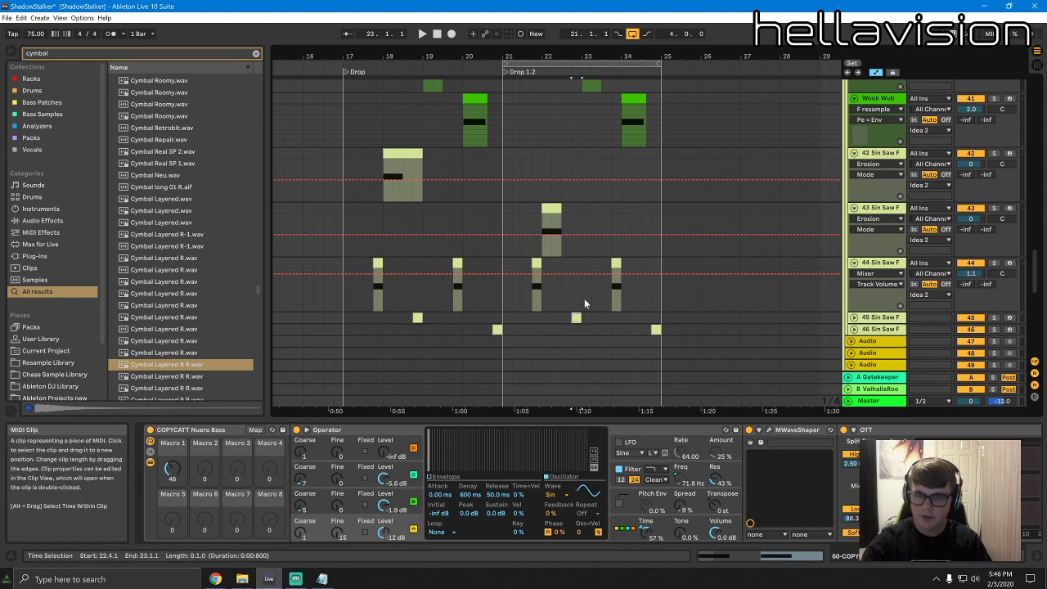
{"action": "scroll", "coordinate": [603, 168], "scroll_direction": "up", "scroll_amount": 5}
{"action": "scroll", "coordinate": [606, 166], "scroll_direction": "up", "scroll_amount": 3}
{"action": "scroll", "coordinate": [606, 168], "scroll_direction": "down", "scroll_amount": 8}
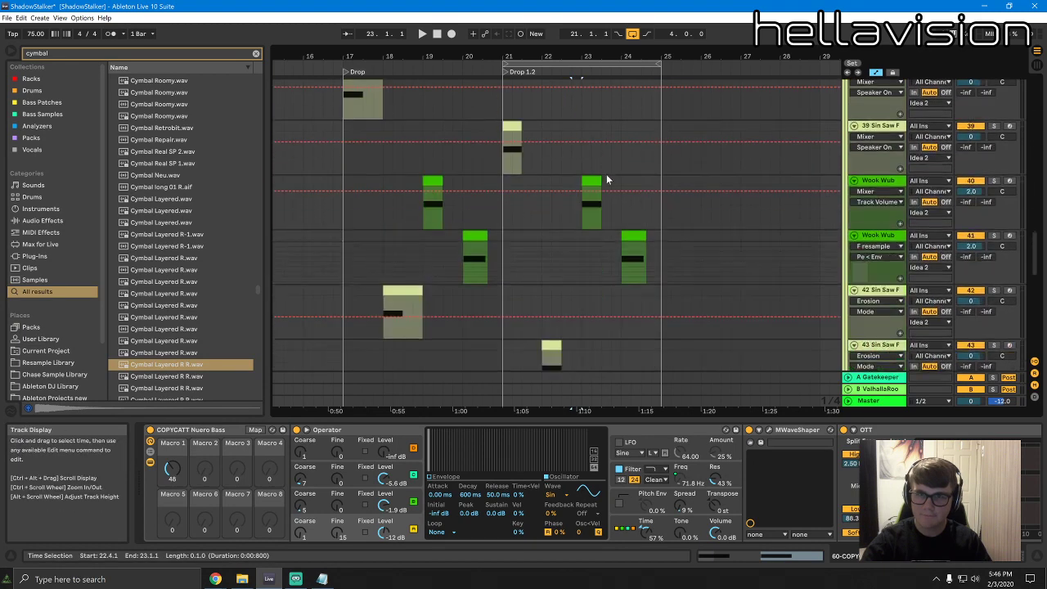
Add a second COPYCAT clip from 22.4.1 to 23.1.1 on track 36 and shape its Macro 1 automation into two peaks
{"action": "left_click_drag", "start_coordinate": [606, 96], "coordinate": [577, 111]}
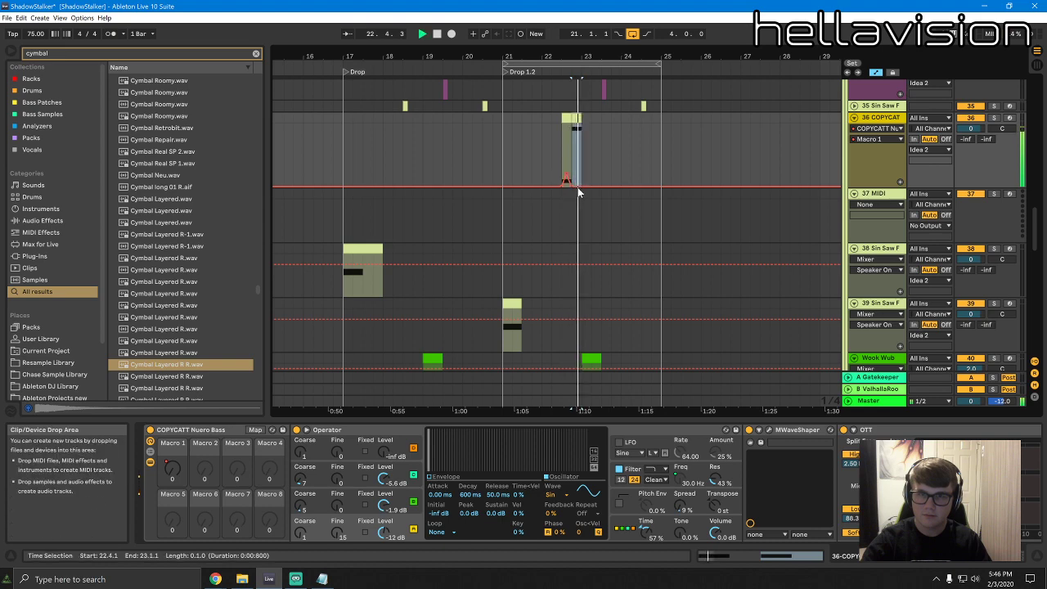
{"action": "left_click", "coordinate": [581, 190]}
{"action": "left_click_drag", "start_coordinate": [581, 186], "coordinate": [580, 164]}
{"action": "left_click", "coordinate": [571, 169]}
{"action": "key", "text": "space"}
{"action": "scroll", "coordinate": [573, 170], "scroll_direction": "up", "scroll_amount": 5}
{"action": "left_click_drag", "start_coordinate": [592, 164], "coordinate": [622, 187]}
{"action": "key", "text": "space"}
{"action": "key", "text": "space"}
{"action": "key", "text": "space"}
{"action": "key", "text": "space"}
{"action": "key", "text": "space"}
{"action": "key", "text": "space"}
{"action": "key", "text": "space"}
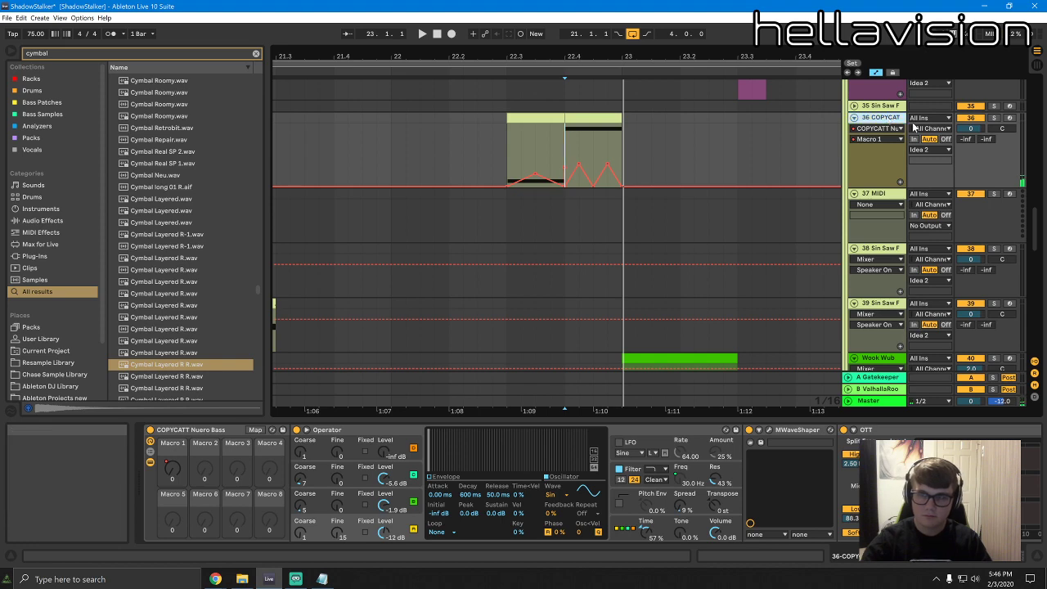
Duplicate the COPYCAT track 36 and delete all clips from the copy
{"action": "key", "text": "ctrl+d"}
{"action": "right_click", "coordinate": [875, 196]}
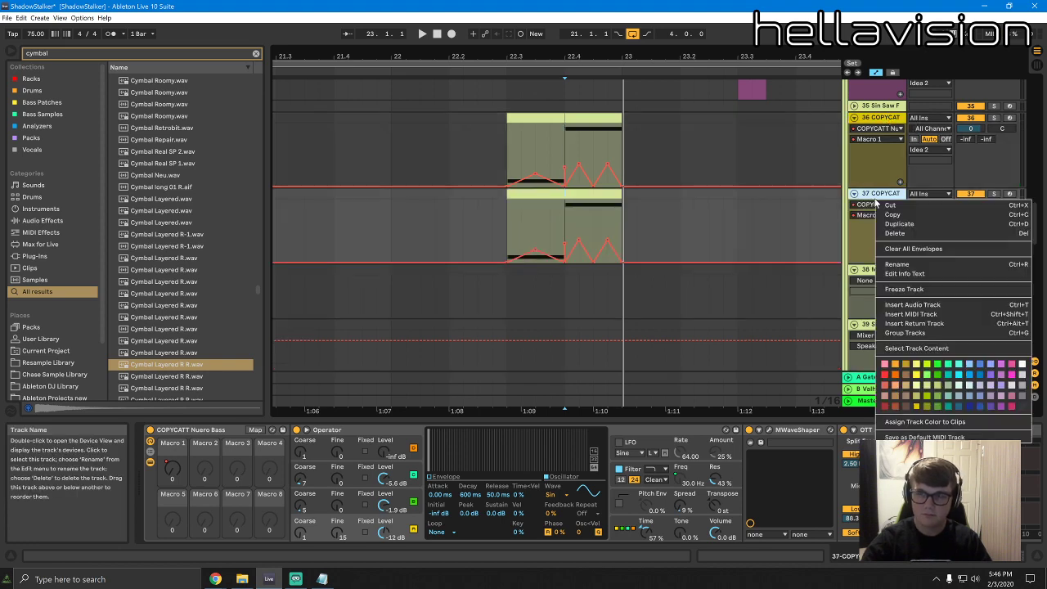
{"action": "left_click", "coordinate": [906, 352]}
{"action": "key", "text": "Delete"}
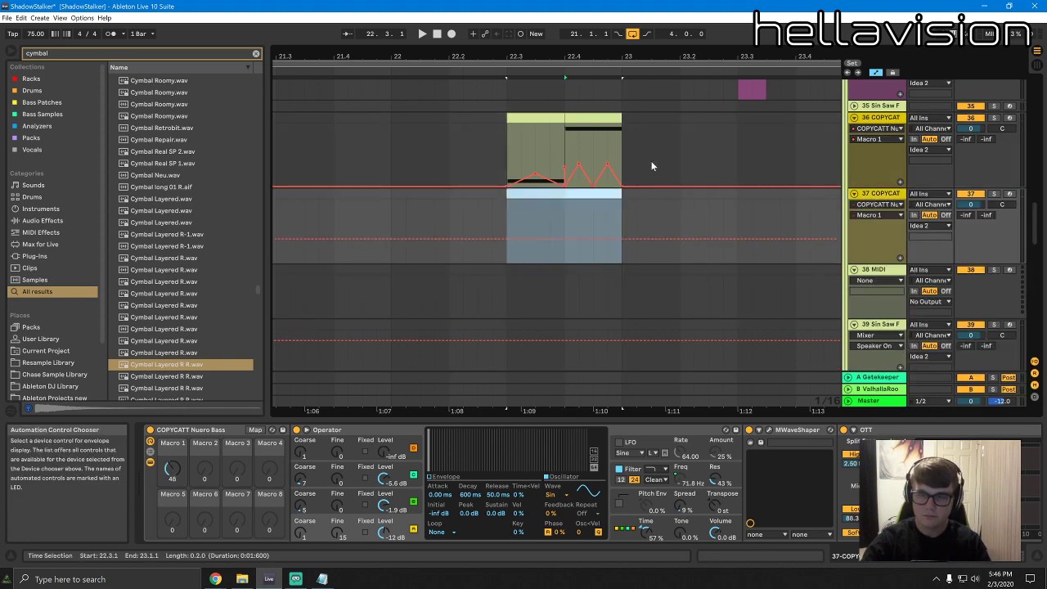
Move the COPYCAT clip at 22.4.1 onto track 37 and lower that track's volume to -5.9 dB during playback
{"action": "left_click_drag", "start_coordinate": [592, 118], "coordinate": [595, 209]}
{"action": "key", "text": "space"}
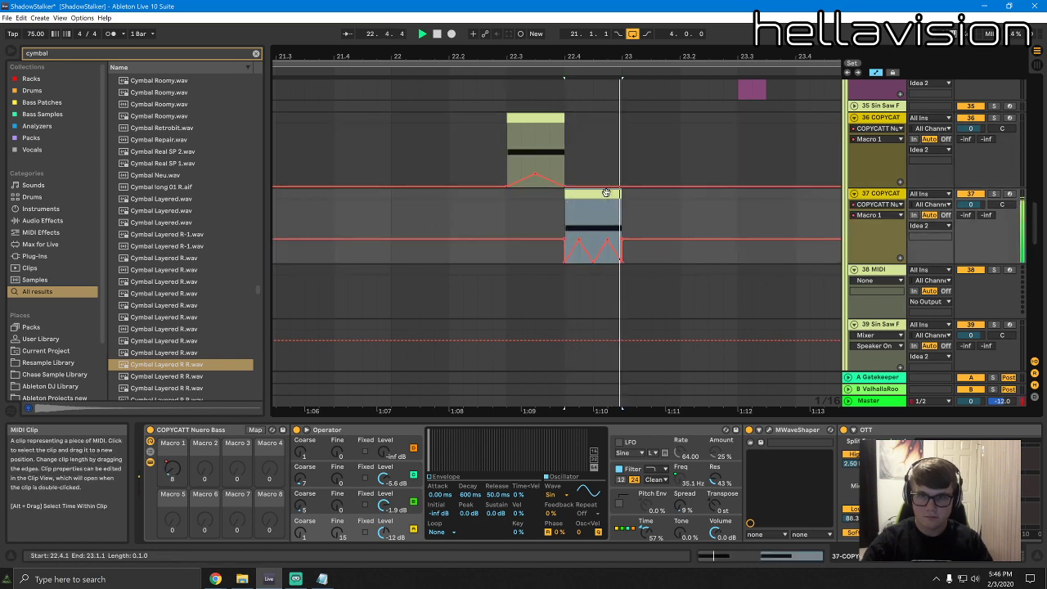
{"action": "left_click_drag", "start_coordinate": [971, 204], "coordinate": [971, 209]}
{"action": "key", "text": "space"}
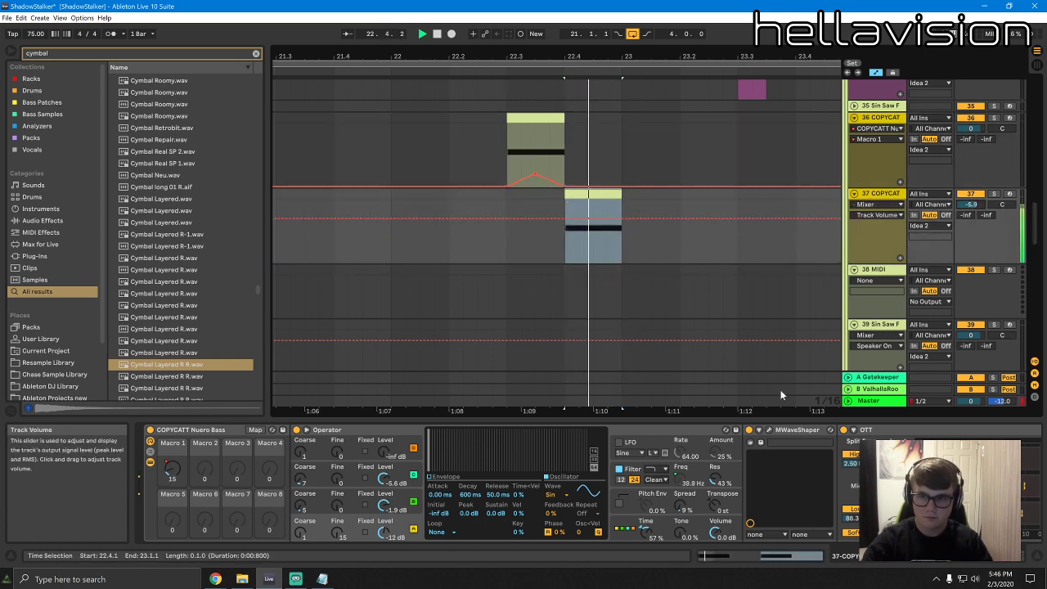
{"action": "left_click_drag", "start_coordinate": [701, 420], "coordinate": [700, 474]}
{"action": "left_click_drag", "start_coordinate": [656, 56], "coordinate": [656, 10]}
{"action": "key", "text": "space"}
{"action": "scroll", "coordinate": [759, 377], "scroll_direction": "down", "scroll_amount": 3}
{"action": "left_click", "coordinate": [882, 301]}
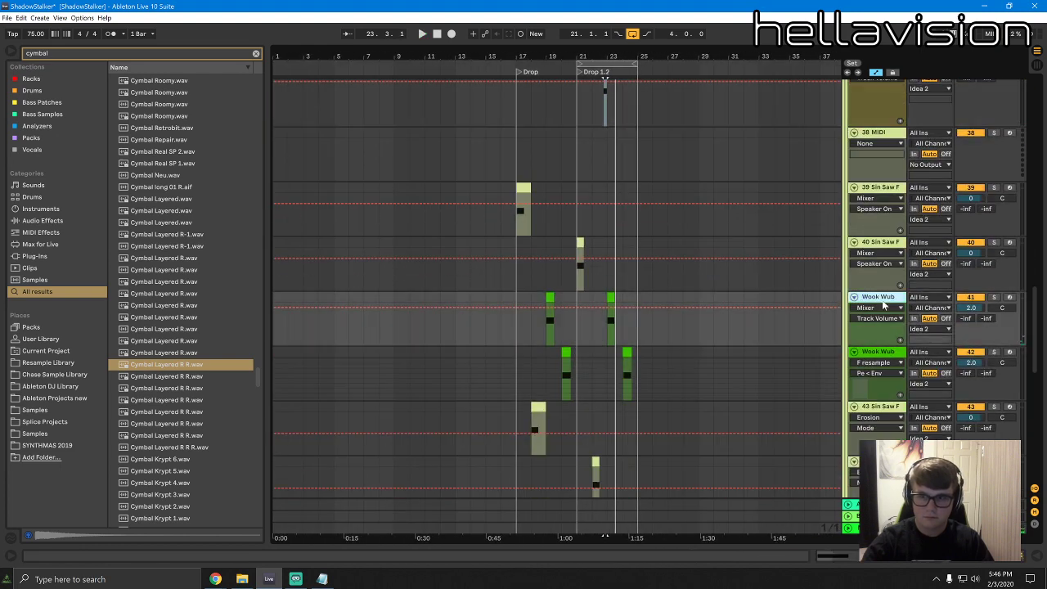
{"action": "key", "text": "ctrl+d"}
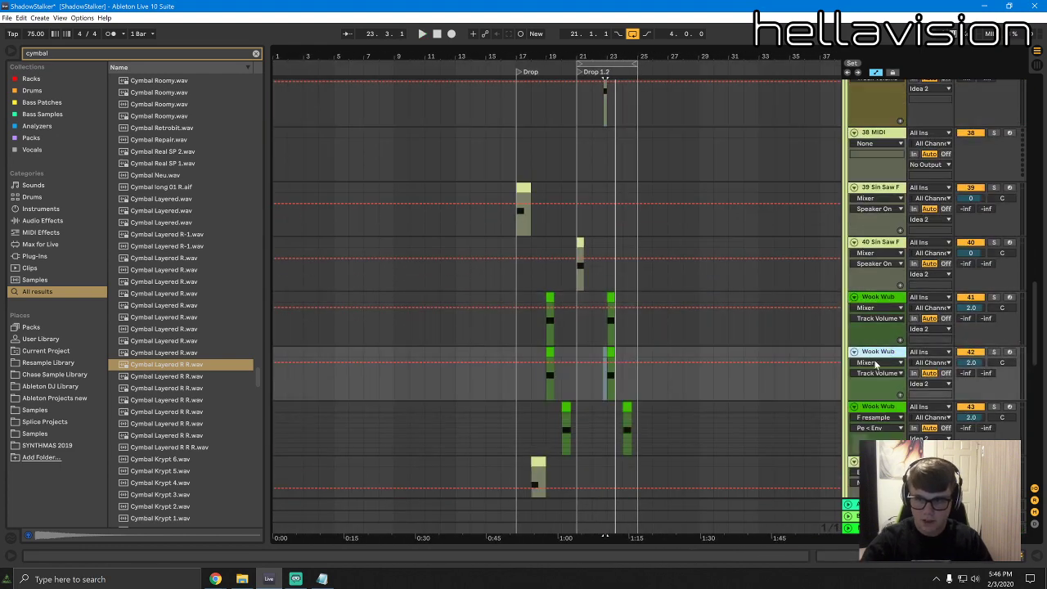
{"action": "right_click", "coordinate": [876, 349]}
{"action": "left_click", "coordinate": [920, 326]}
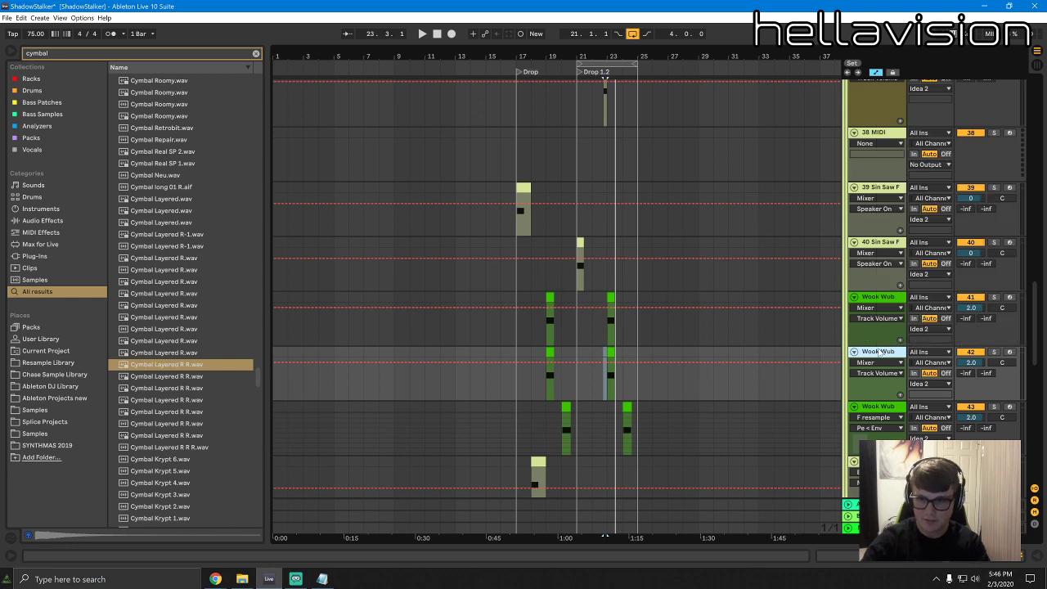
{"action": "key", "text": "Delete"}
{"action": "right_click", "coordinate": [910, 395]}
{"action": "left_click", "coordinate": [800, 337]}
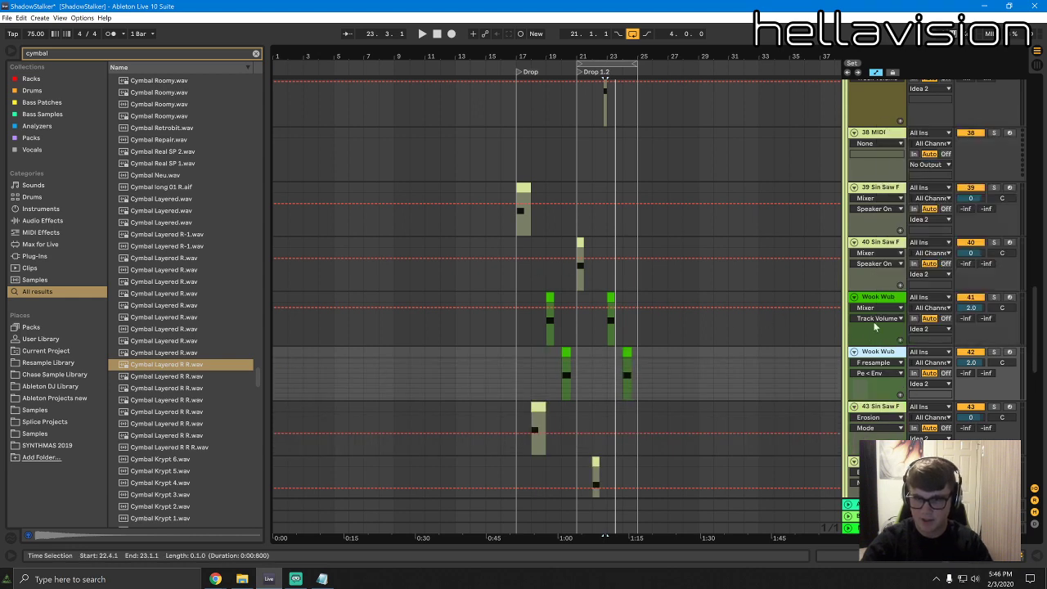
{"action": "left_click", "coordinate": [883, 244]}
Duplicate the Wook Wub track 41 and delete all clips from the copy
{"action": "left_click", "coordinate": [885, 297]}
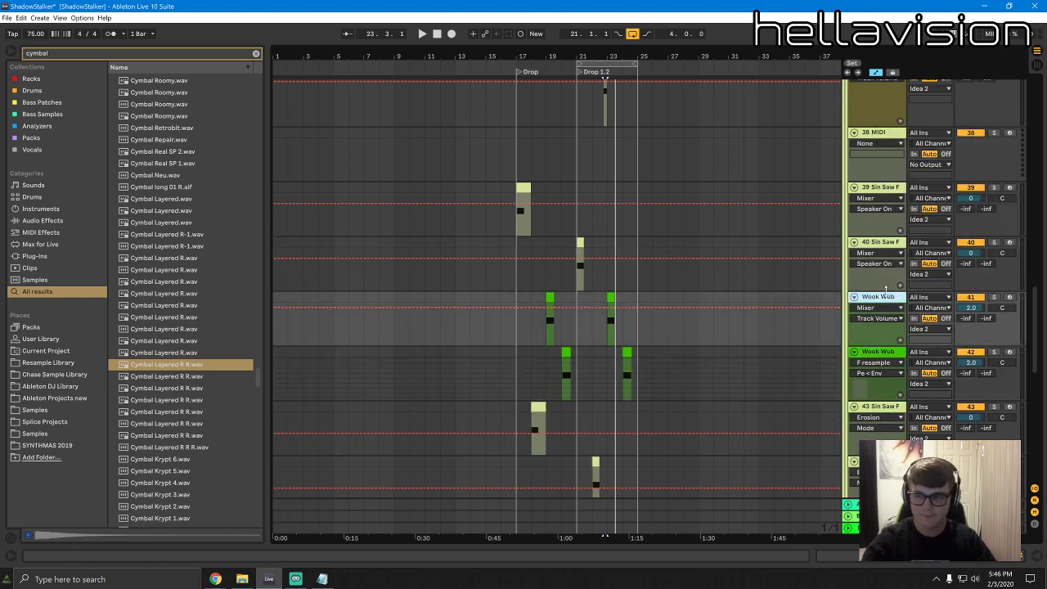
{"action": "key", "text": "ctrl+d"}
{"action": "right_click", "coordinate": [886, 352]}
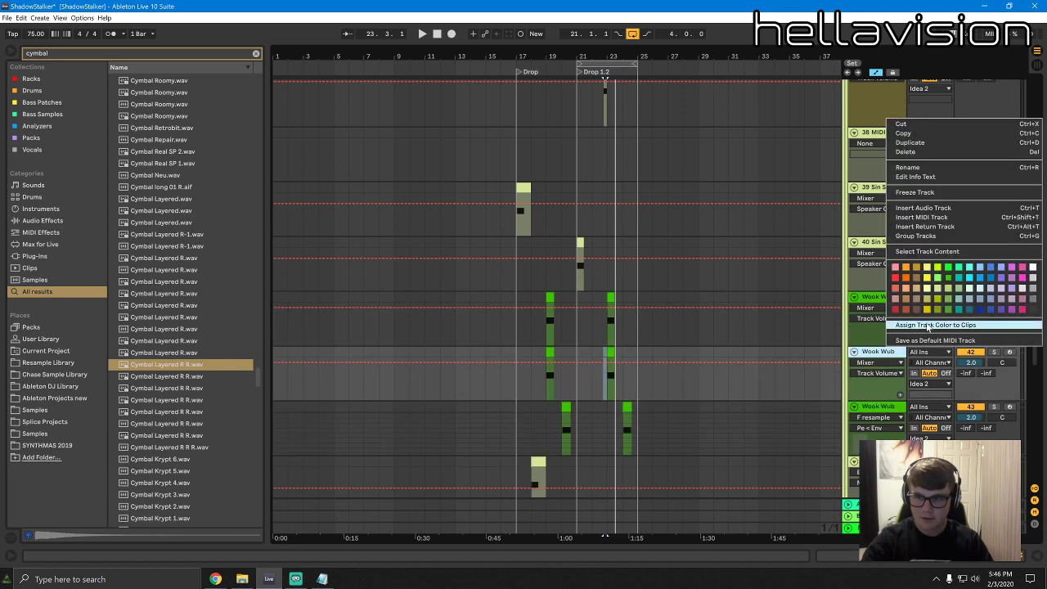
{"action": "left_click", "coordinate": [927, 251]}
{"action": "key", "text": "Delete"}
Move the Wook Wub clip at 23.1.1 from track 41 onto the empty track 42 and play it
{"action": "left_click", "coordinate": [683, 323]}
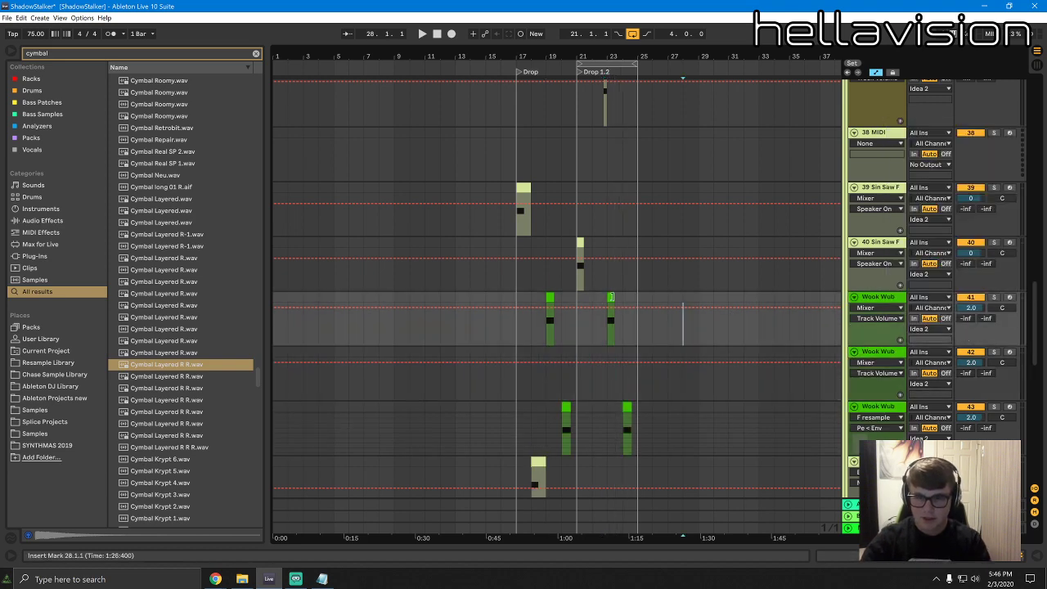
{"action": "left_click_drag", "start_coordinate": [612, 297], "coordinate": [611, 354]}
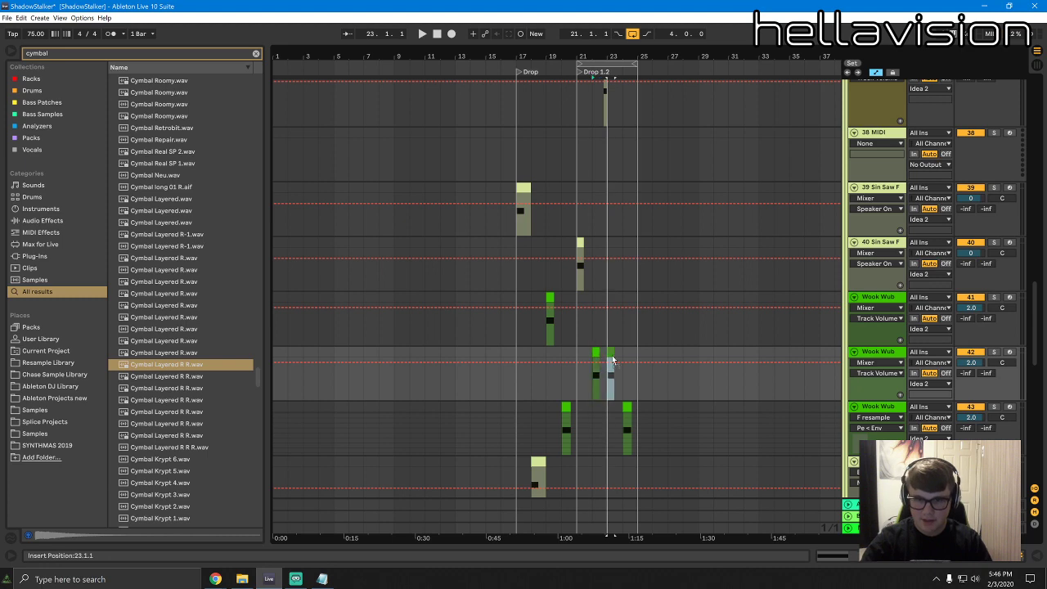
{"action": "key", "text": "space"}
Set the Sample Start of track 42's F resample instrument to 962764 while playing and check its filter and pitch settings
{"action": "left_click", "coordinate": [886, 338]}
{"action": "double_click", "coordinate": [886, 352]}
{"action": "key", "text": "space"}
{"action": "key", "text": "space"}
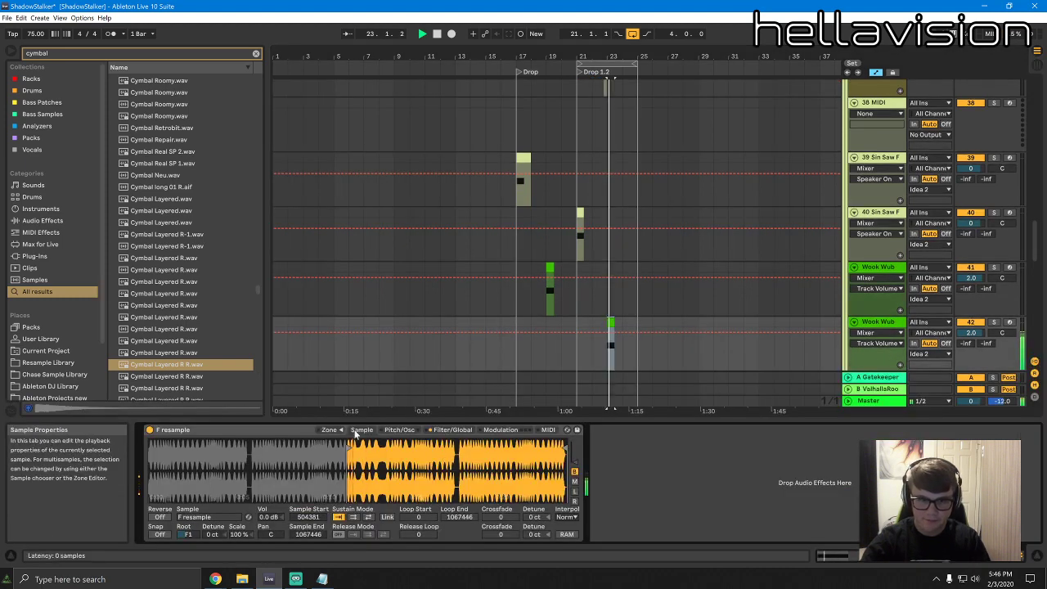
{"action": "left_click_drag", "start_coordinate": [347, 446], "coordinate": [528, 448]}
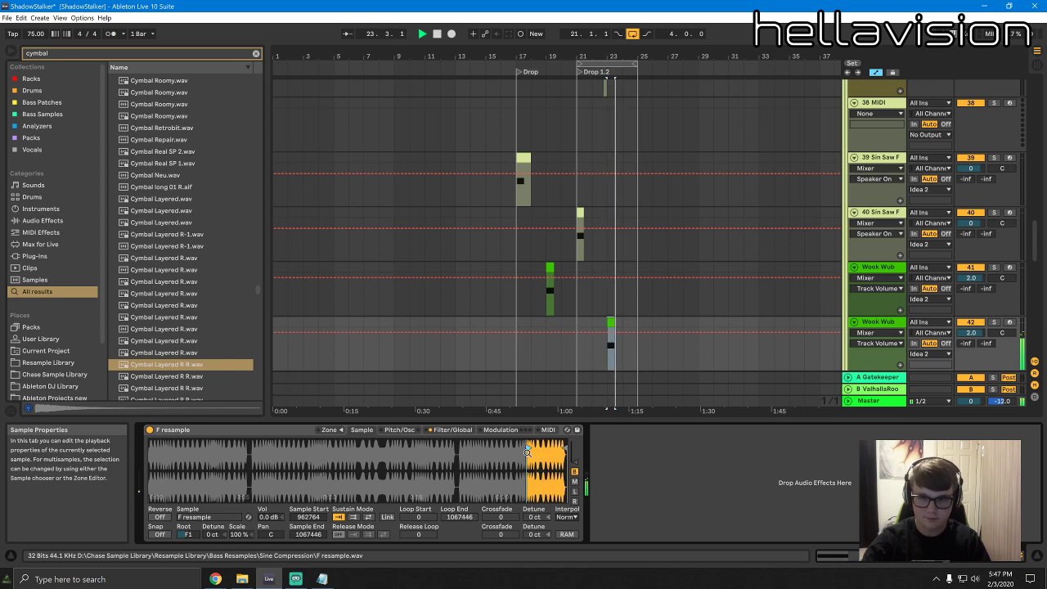
{"action": "left_click", "coordinate": [452, 429]}
{"action": "left_click", "coordinate": [404, 429]}
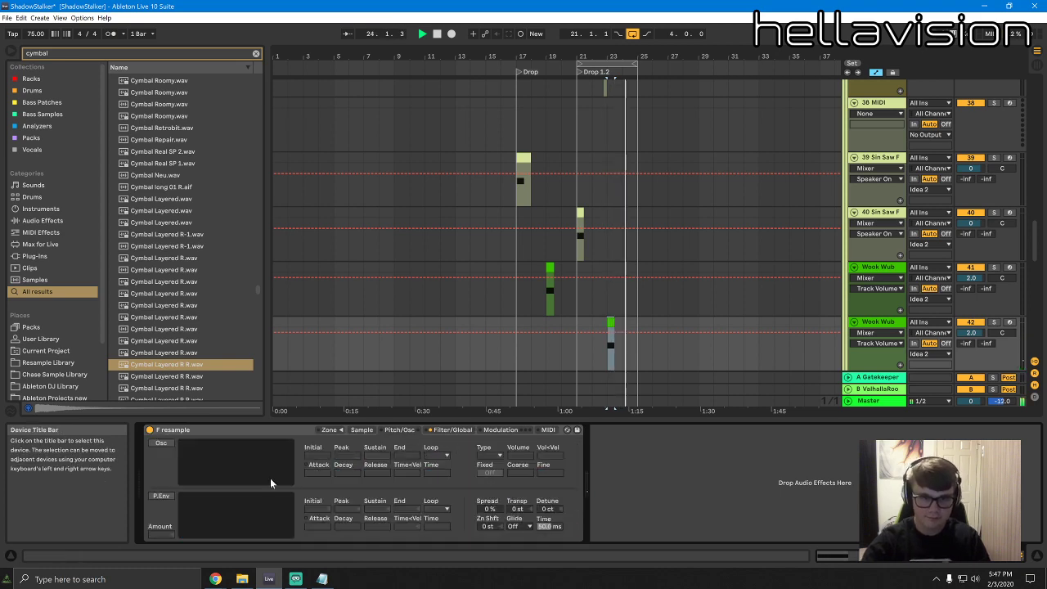
{"action": "double_click", "coordinate": [606, 416]}
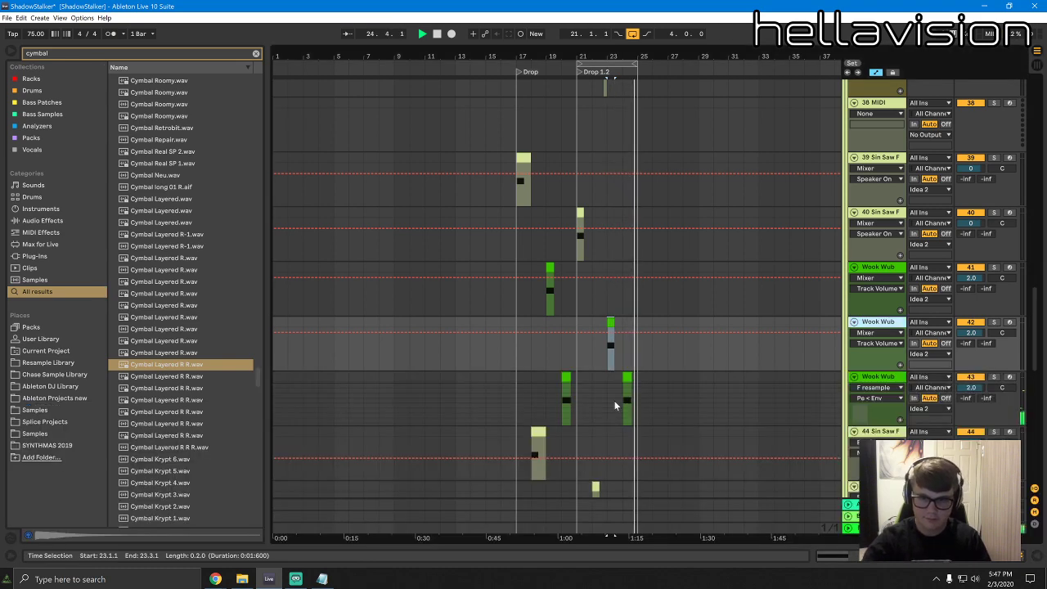
{"action": "scroll", "coordinate": [599, 227], "scroll_direction": "up", "scroll_amount": 10}
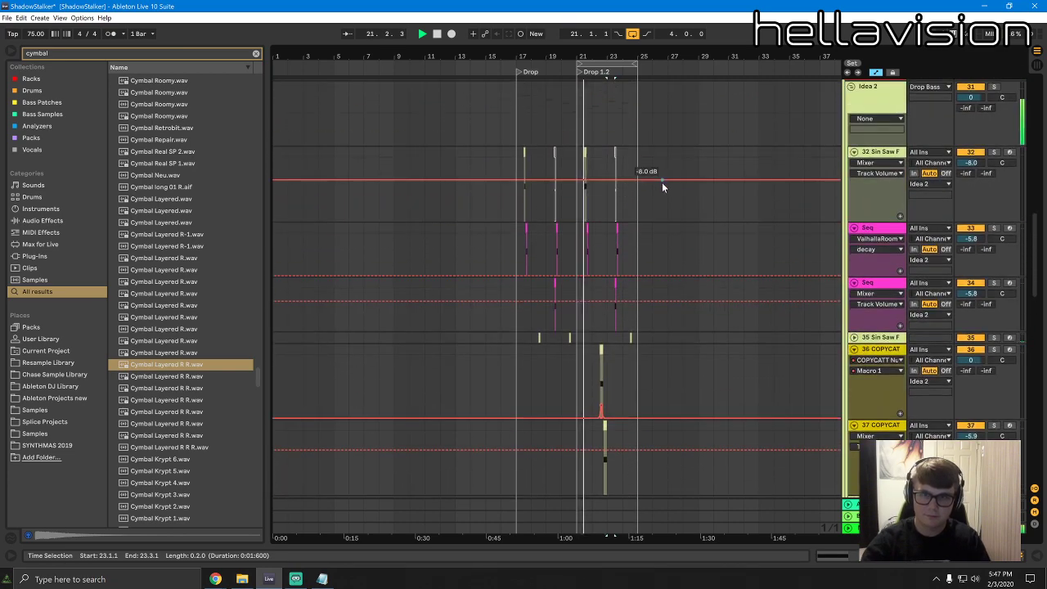
Fold all the Idea 2 bass tracks, zoom the timeline to bars 16–27 and play through the end of Drop 1.2
{"action": "scroll", "coordinate": [760, 210], "scroll_direction": "down", "scroll_amount": 15}
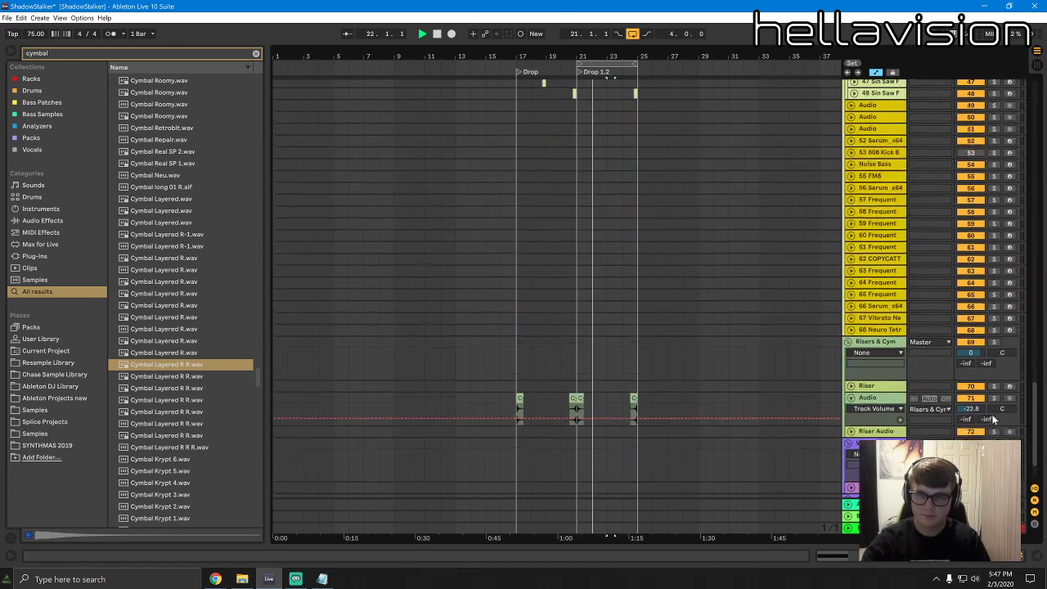
{"action": "scroll", "coordinate": [993, 419], "scroll_direction": "up", "scroll_amount": 15}
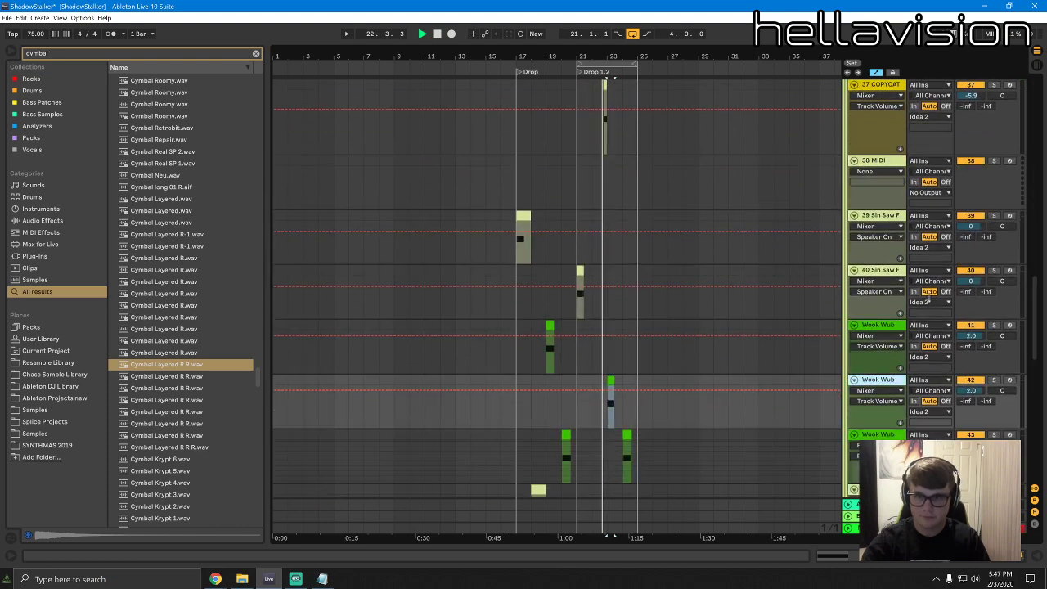
{"action": "left_click", "coordinate": [854, 270], "text": "alt"}
{"action": "scroll", "coordinate": [654, 152], "scroll_direction": "up", "scroll_amount": 1}
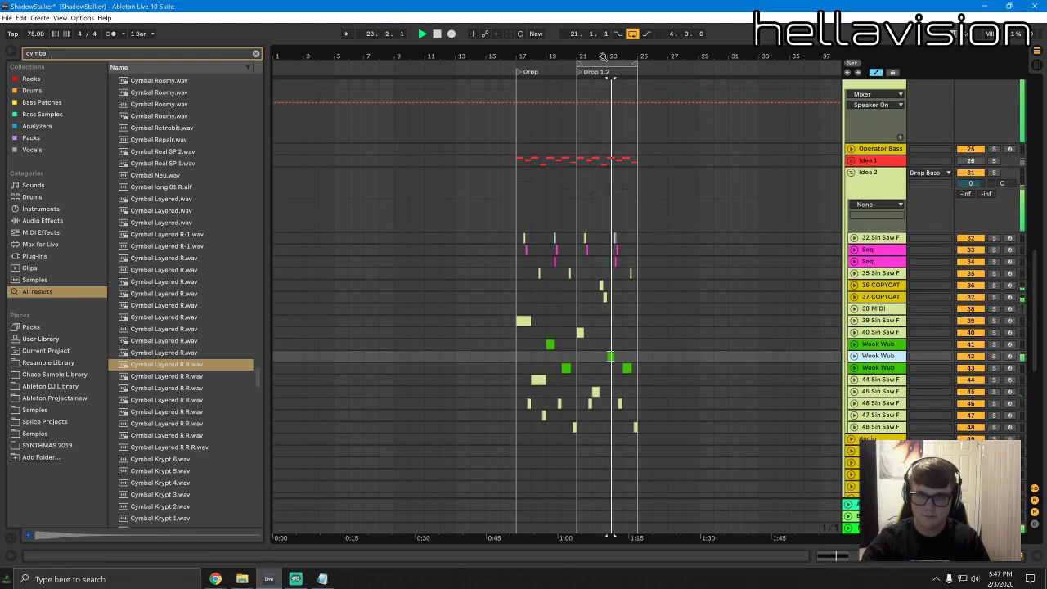
{"action": "left_click_drag", "start_coordinate": [603, 57], "coordinate": [605, 117]}
{"action": "scroll", "coordinate": [659, 193], "scroll_direction": "down", "scroll_amount": 1}
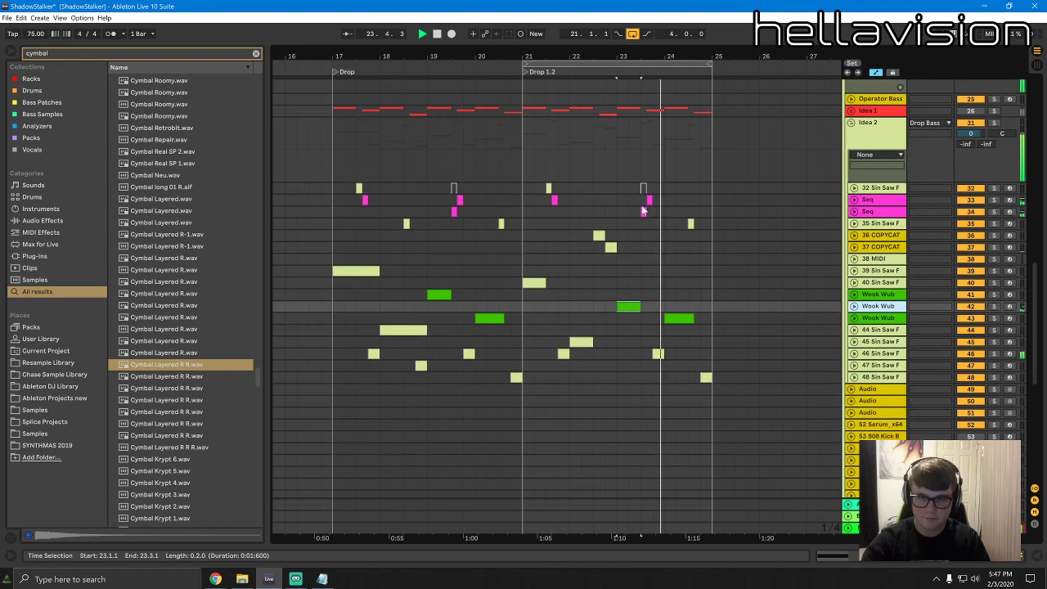
{"action": "left_click", "coordinate": [652, 200]}
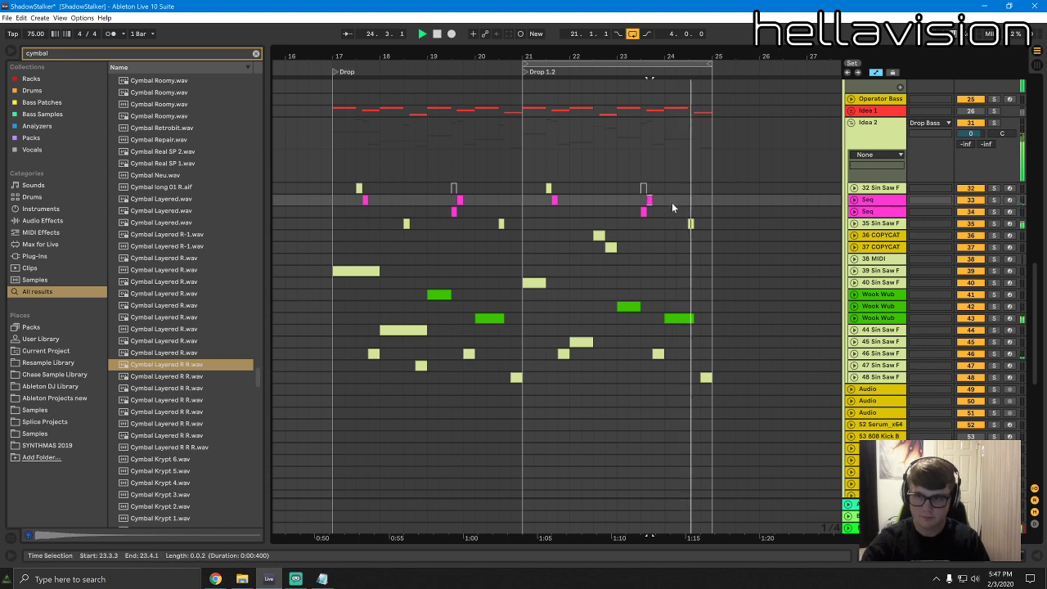
{"action": "left_click", "coordinate": [694, 224]}
{"action": "key", "text": "space"}
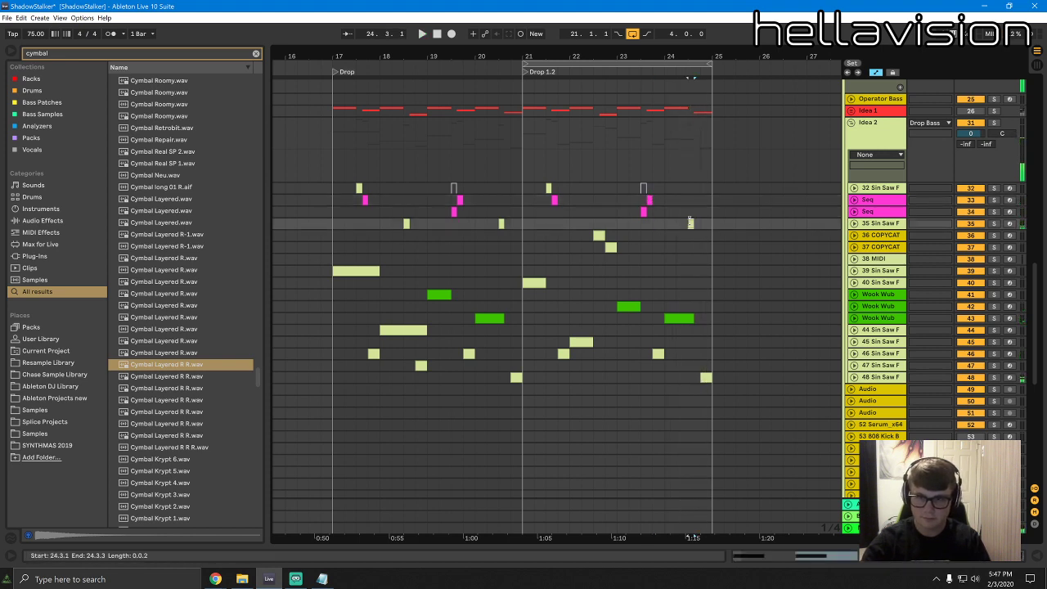
Duplicate the Seq track 34 and delete the copy's clip at 19.3.1
{"action": "left_click", "coordinate": [643, 212]}
{"action": "left_click", "coordinate": [886, 201]}
{"action": "left_click", "coordinate": [888, 212]}
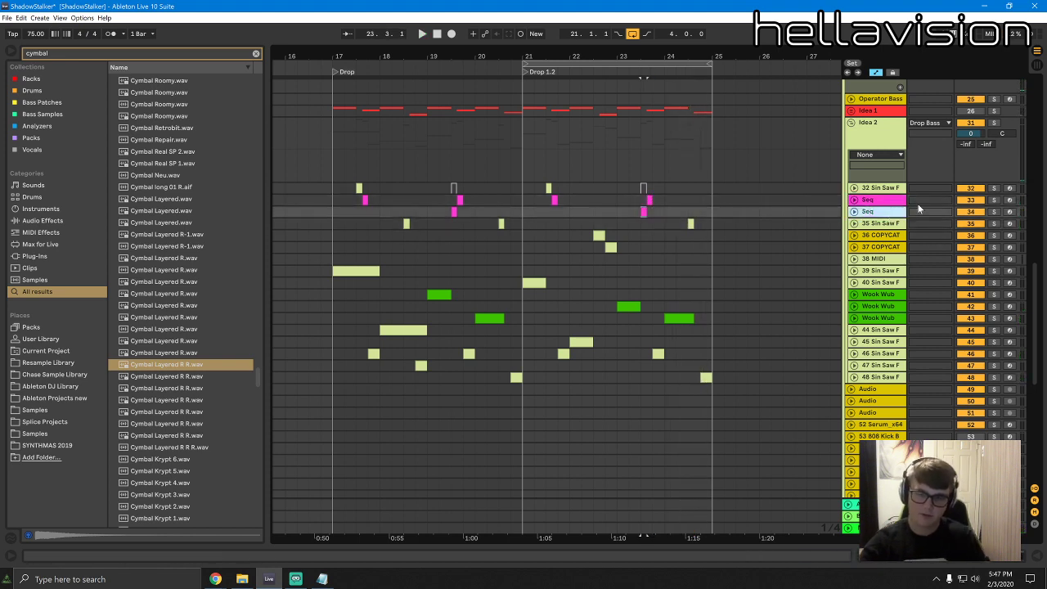
{"action": "key", "text": "ctrl+d"}
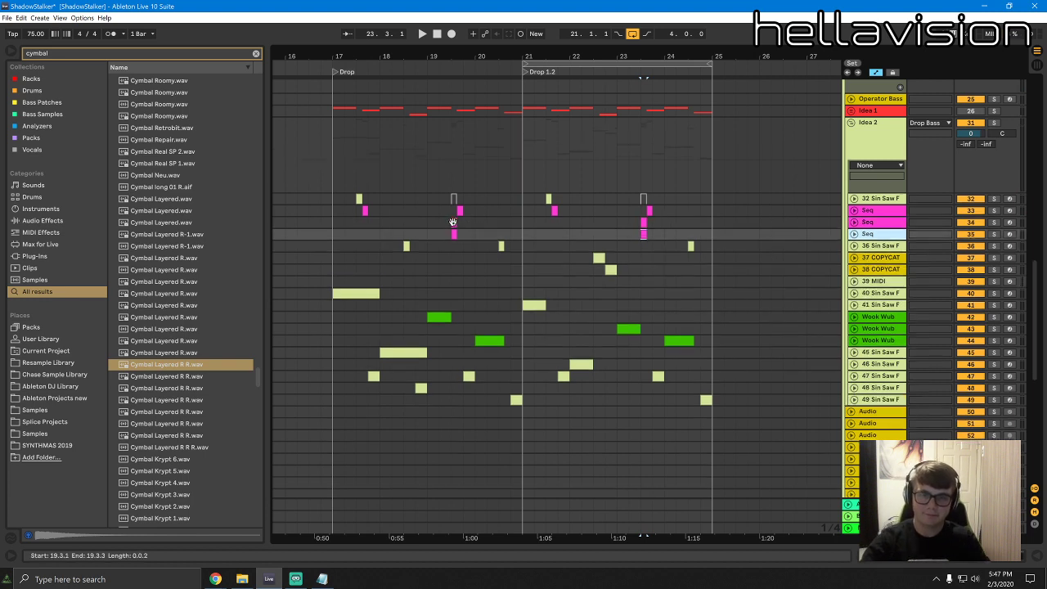
{"action": "left_click", "coordinate": [643, 222]}
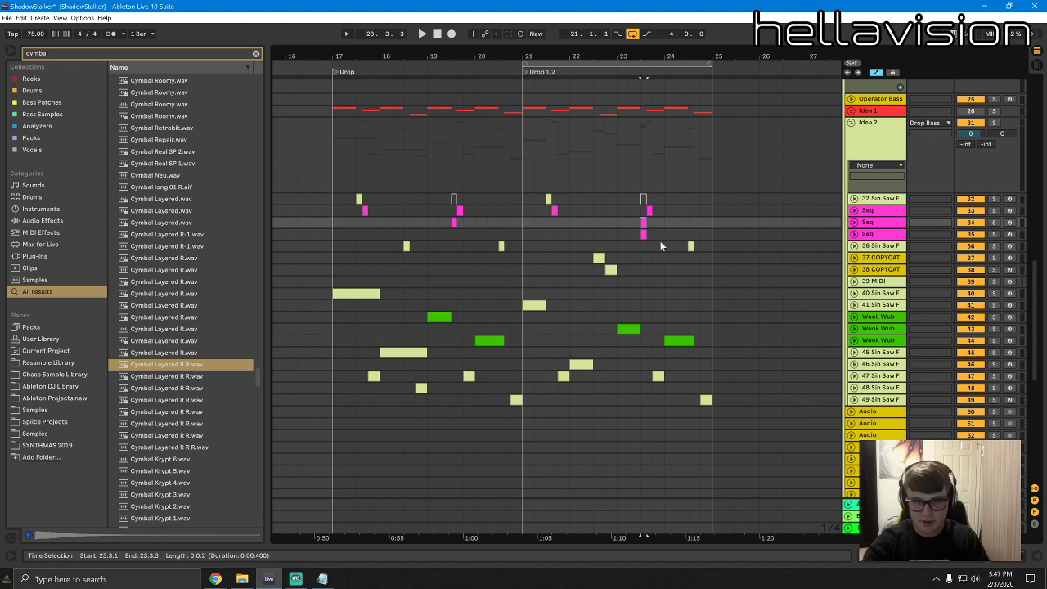
Move track 35's Seq clip to 24.3.1, extend it to 24.4.1 and delete the Sin Saw F clip at 24.3.1 on track 36
{"action": "left_click", "coordinate": [643, 235]}
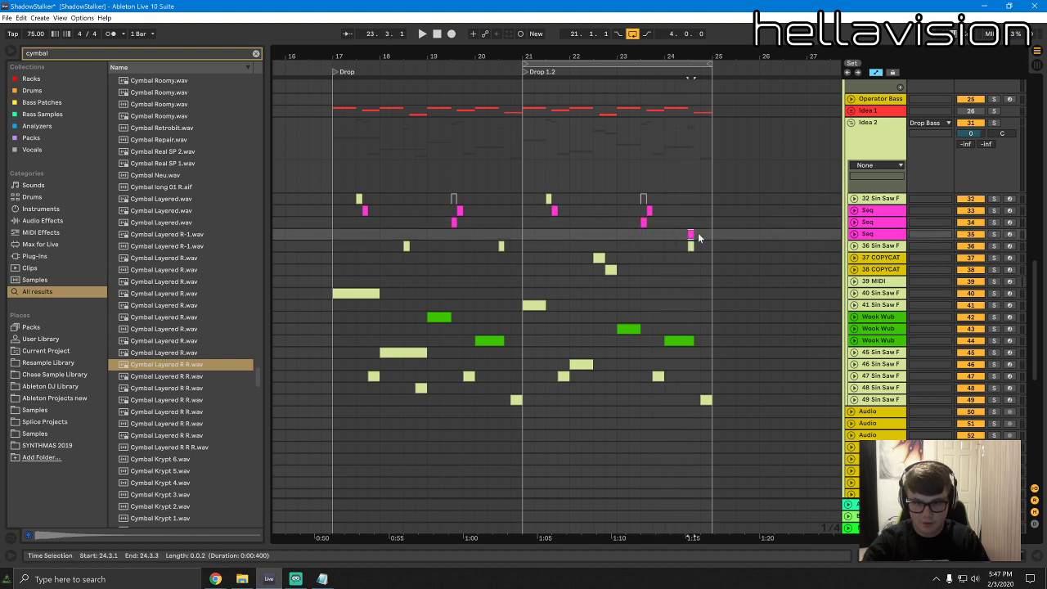
{"action": "left_click", "coordinate": [691, 248]}
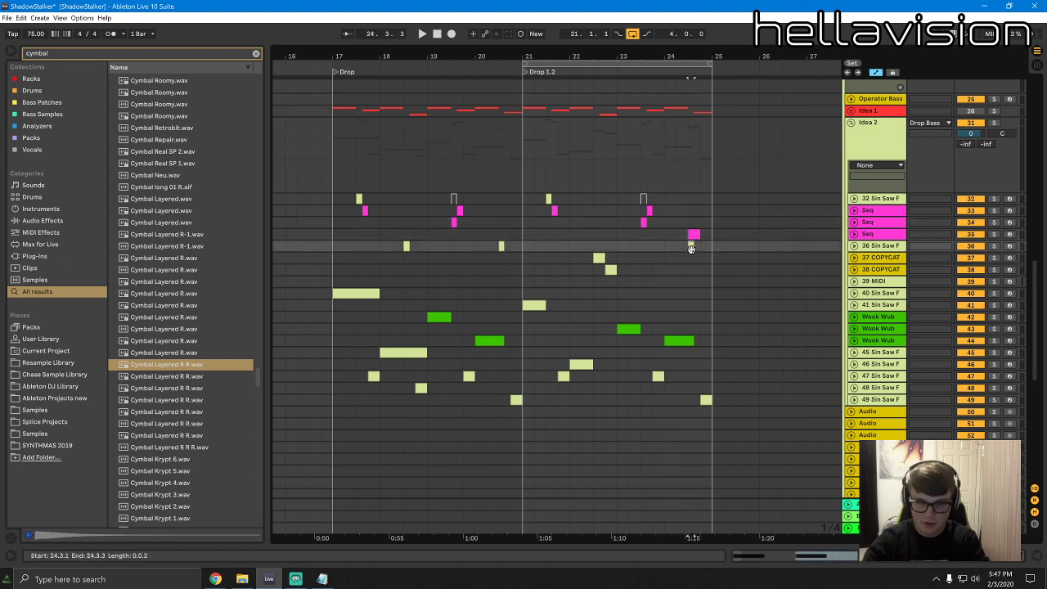
{"action": "key", "text": "Delete"}
Open Serum on the Seq track 35 and load the user preset BASS_Hollow dawn
{"action": "double_click", "coordinate": [693, 235]}
{"action": "double_click", "coordinate": [898, 234]}
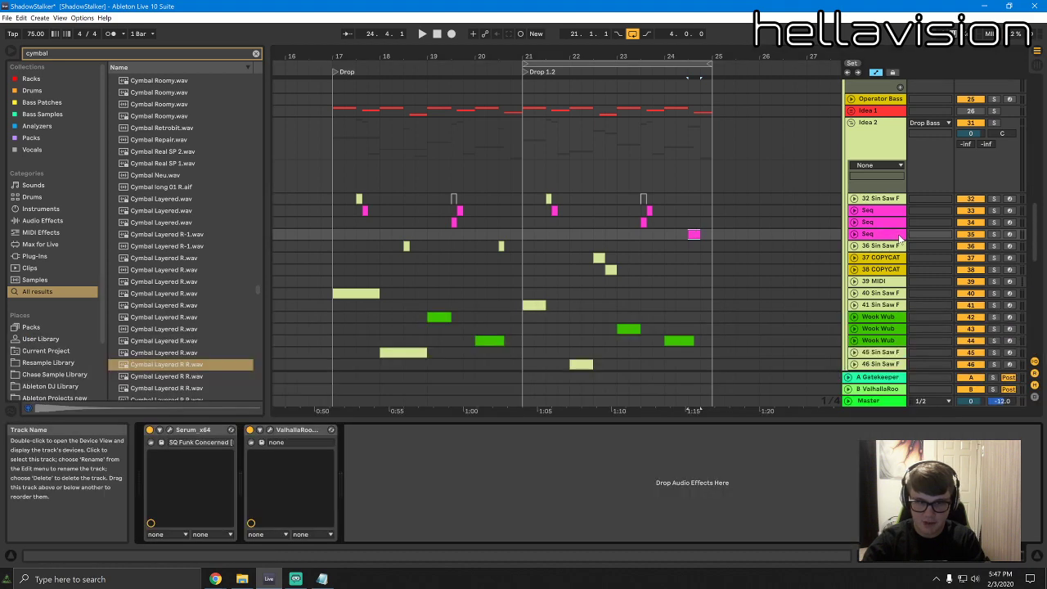
{"action": "left_click", "coordinate": [170, 430]}
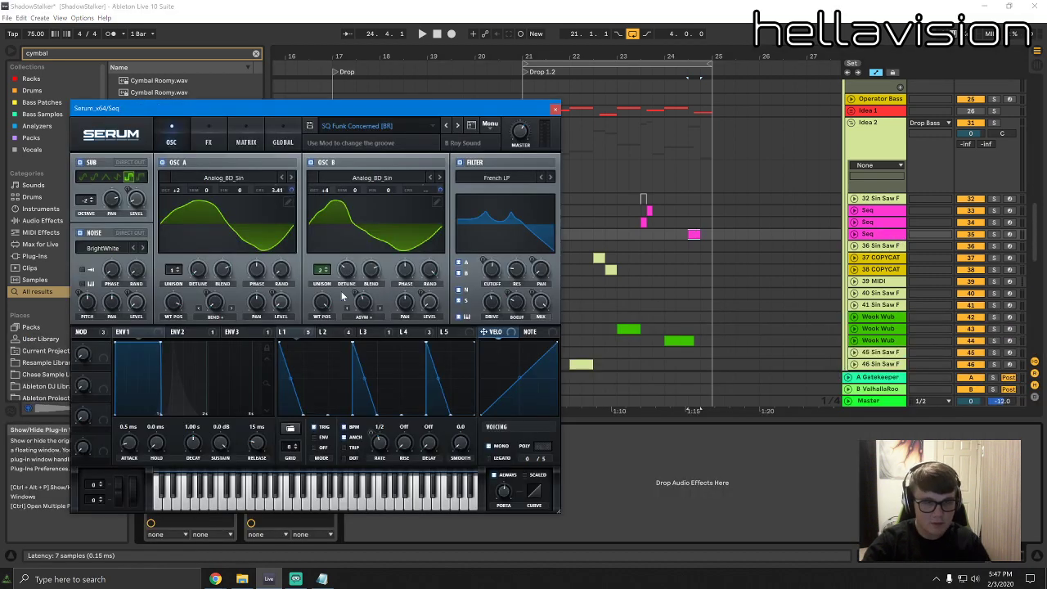
{"action": "left_click", "coordinate": [394, 132]}
{"action": "mouse_move", "coordinate": [387, 284]}
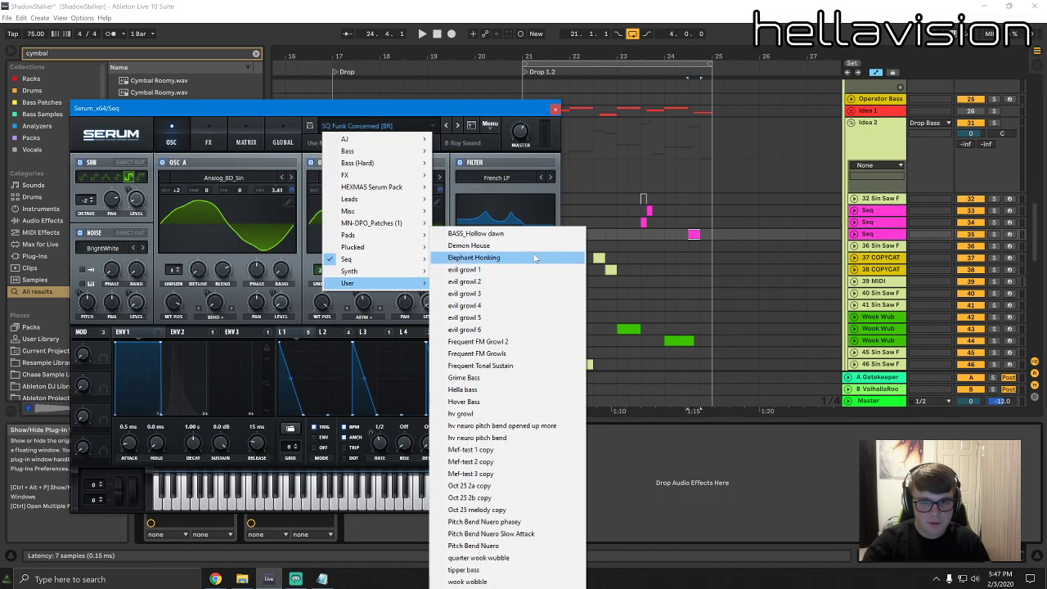
{"action": "left_click", "coordinate": [491, 234]}
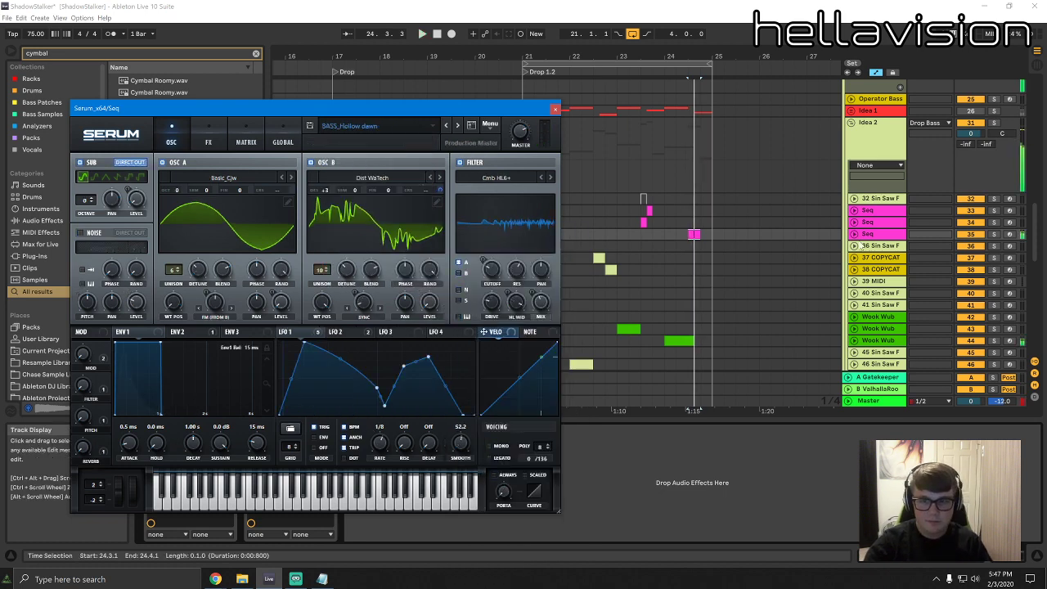
Unfold track 35, lower its volume to -17.5 dB and adjust Serum's filter cutoff during playback
{"action": "left_click", "coordinate": [854, 234]}
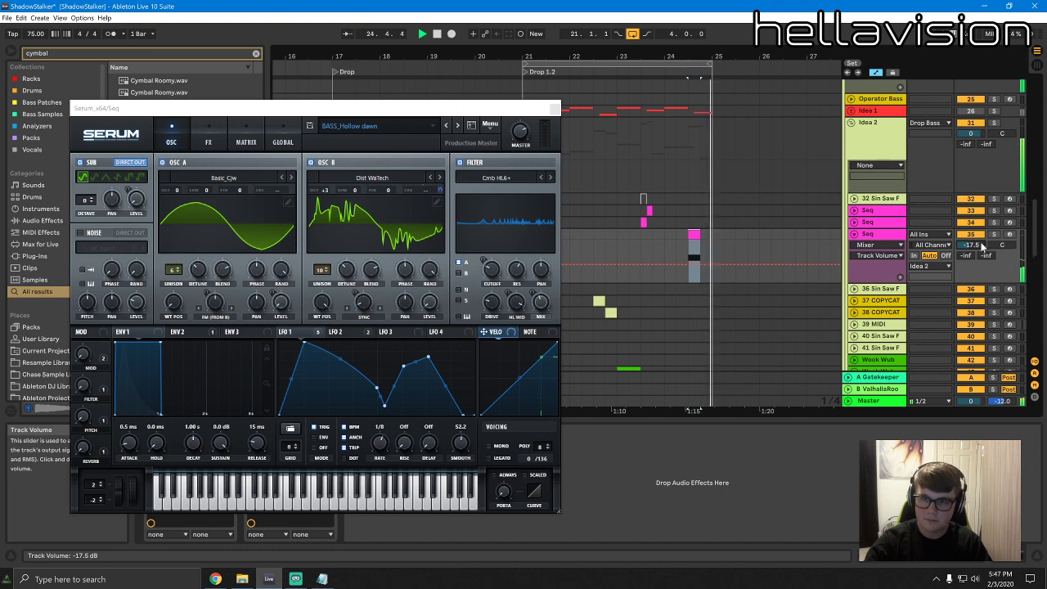
{"action": "left_click_drag", "start_coordinate": [494, 271], "coordinate": [499, 283]}
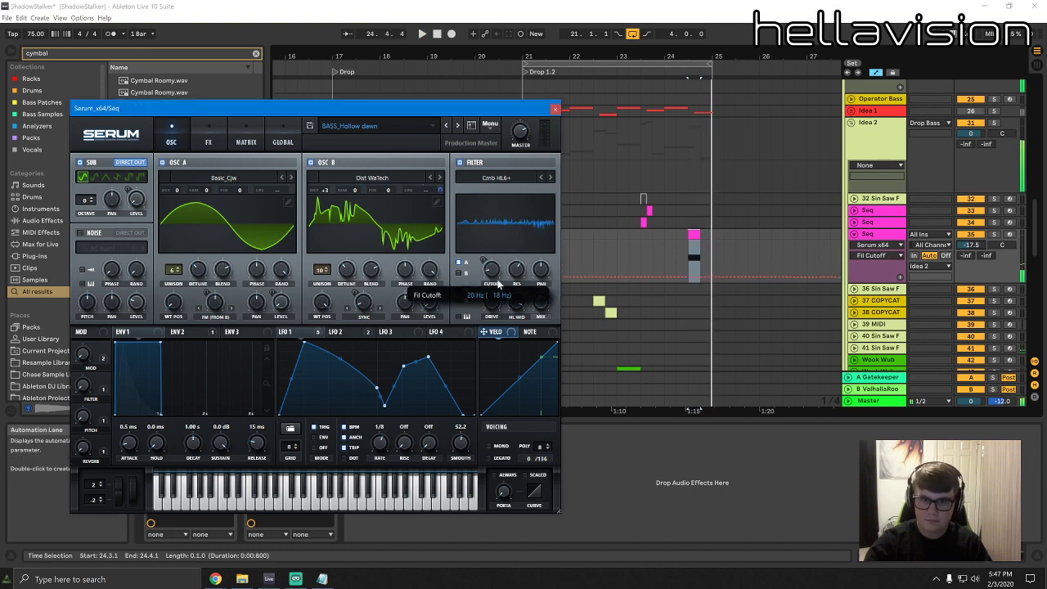
{"action": "key", "text": "space"}
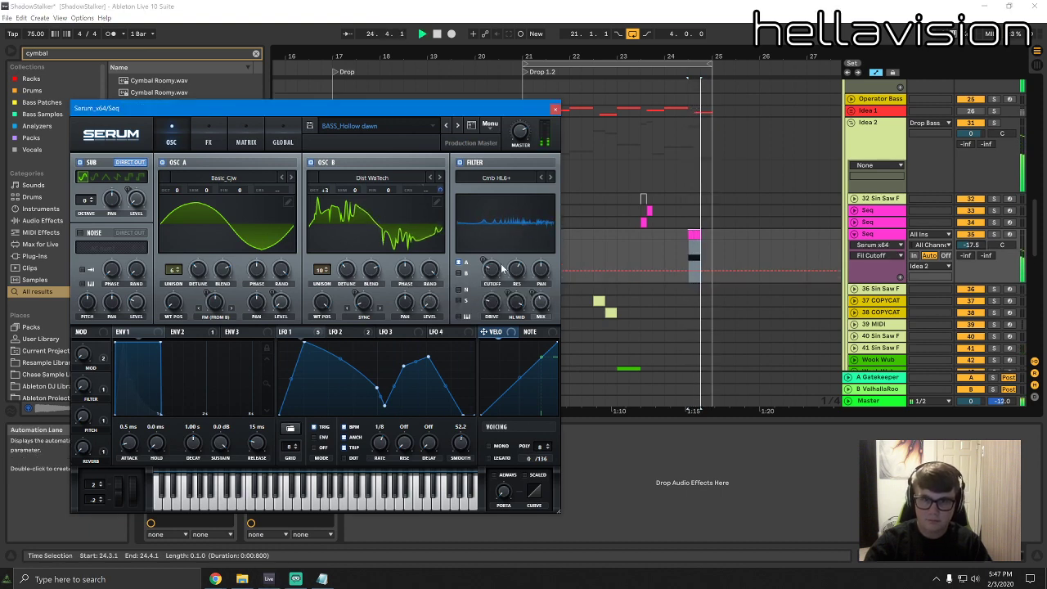
Switch off Serum's Flanger and compare the sound with Hyper/Dimension off and on during playback
{"action": "left_click", "coordinate": [208, 137]}
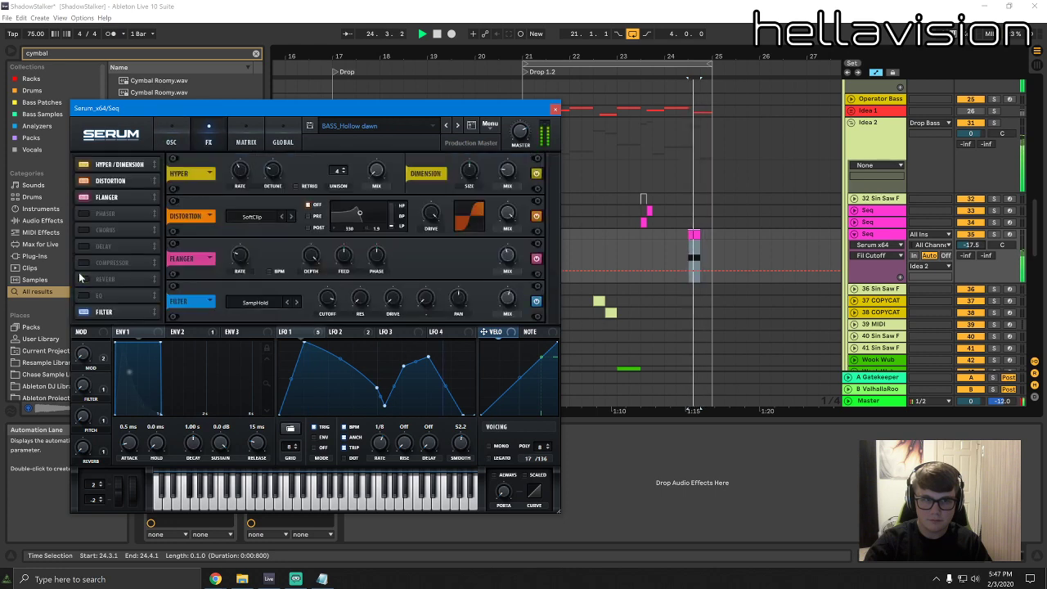
{"action": "left_click", "coordinate": [84, 197]}
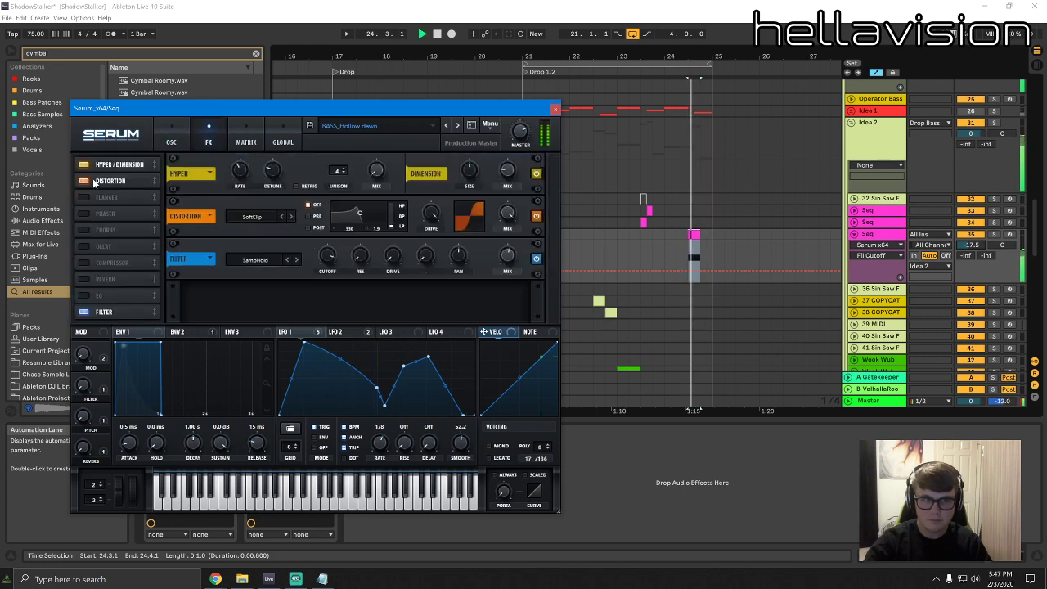
{"action": "left_click", "coordinate": [84, 165]}
{"action": "key", "text": "space"}
{"action": "left_click", "coordinate": [85, 165]}
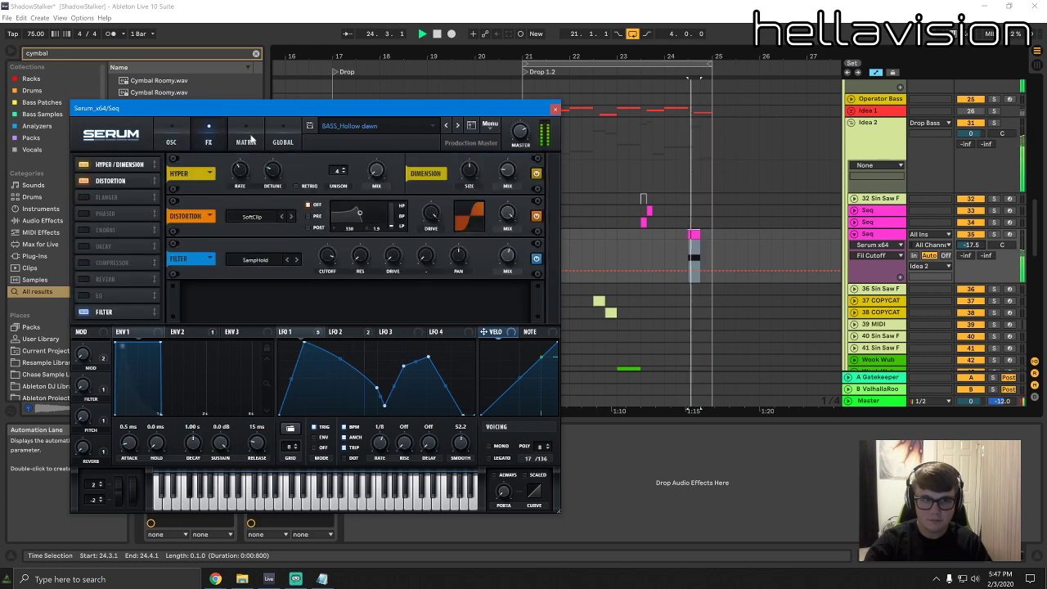
Load the Demon House preset in track 35's Serum, solo the track and set its volume to -11.5 dB
{"action": "left_click", "coordinate": [457, 126]}
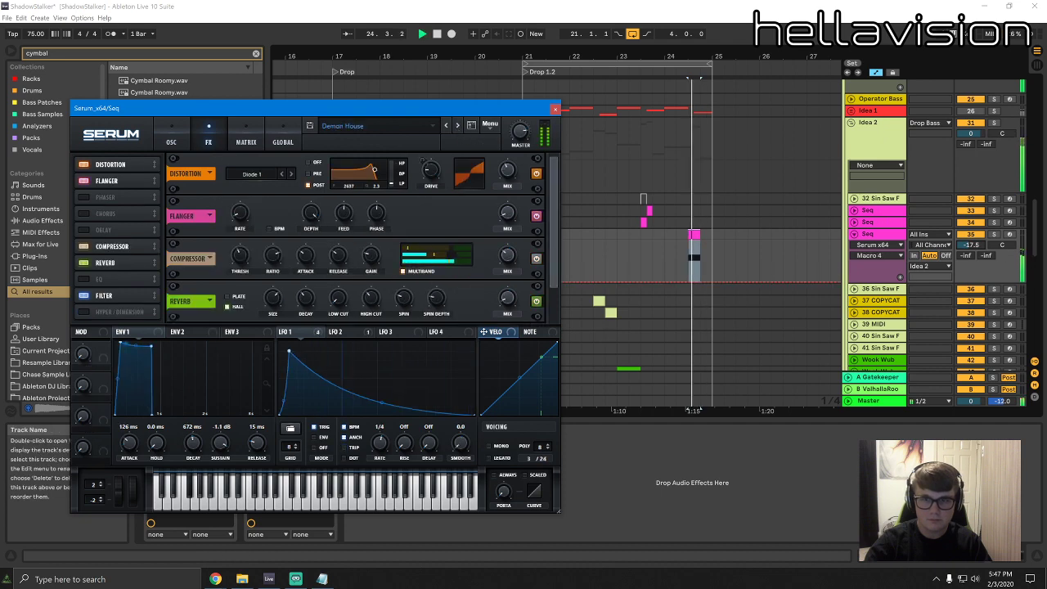
{"action": "left_click", "coordinate": [995, 235]}
{"action": "key", "text": "space"}
{"action": "left_click_drag", "start_coordinate": [972, 246], "coordinate": [972, 238]}
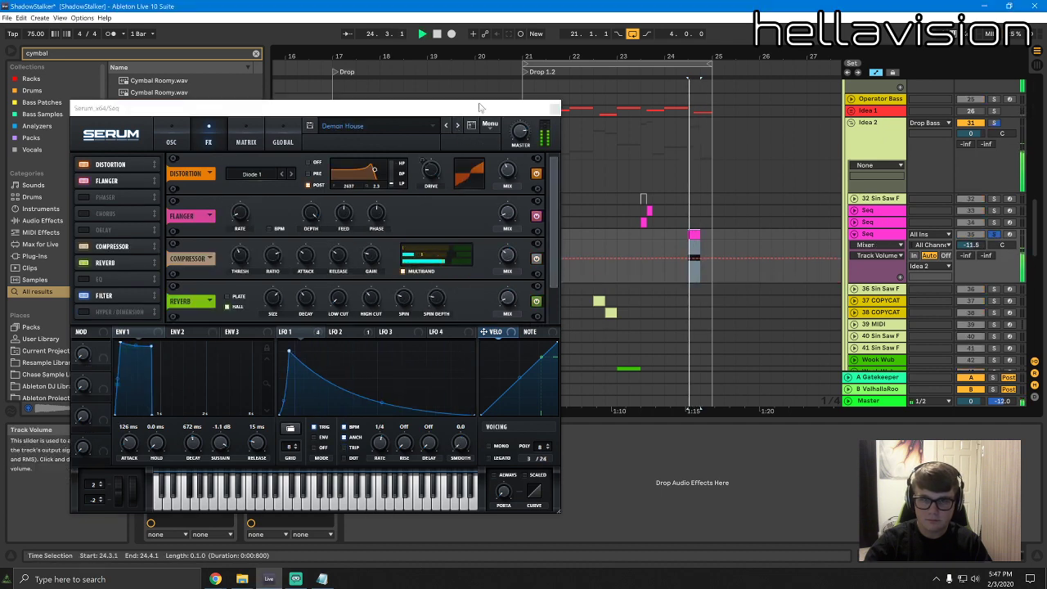
{"action": "left_click", "coordinate": [177, 134]}
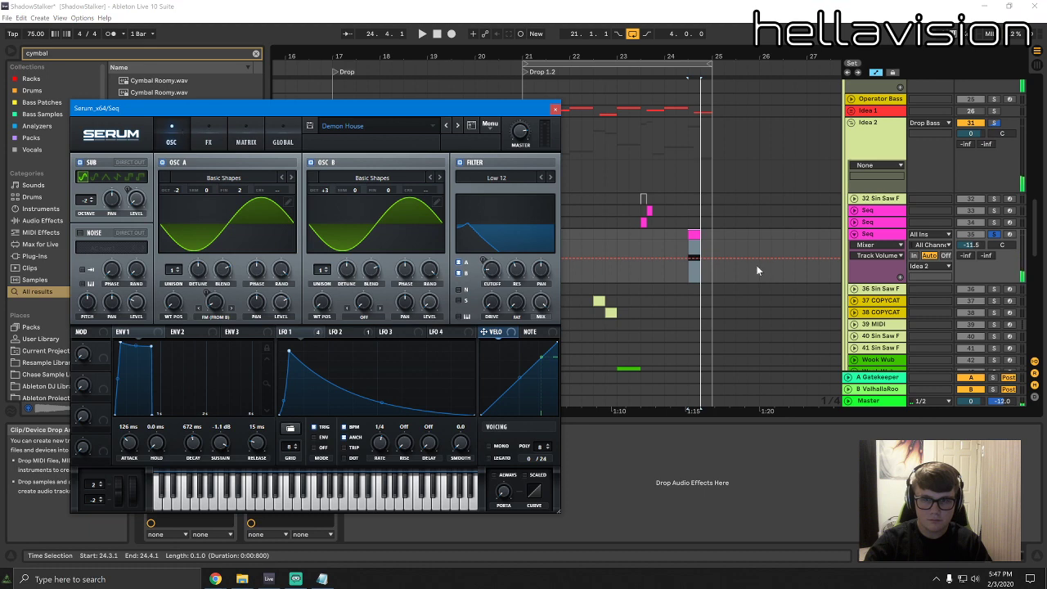
{"action": "left_click", "coordinate": [695, 234]}
{"action": "left_click", "coordinate": [556, 110]}
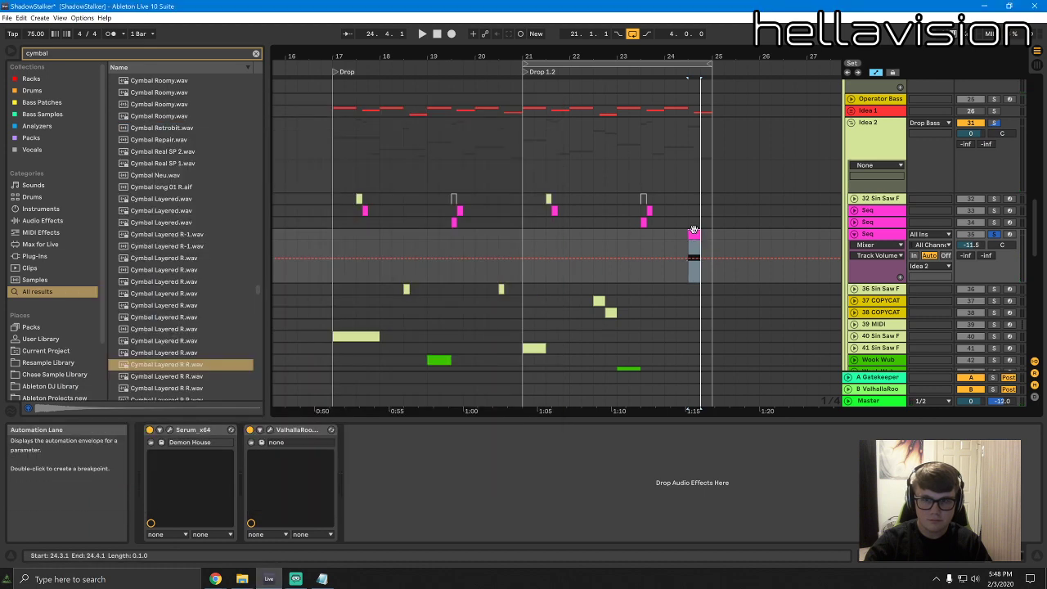
Open the notes of track 35's clip at 24.3.1, play it soloed and raise the track's volume to -3.1 dB
{"action": "double_click", "coordinate": [694, 232]}
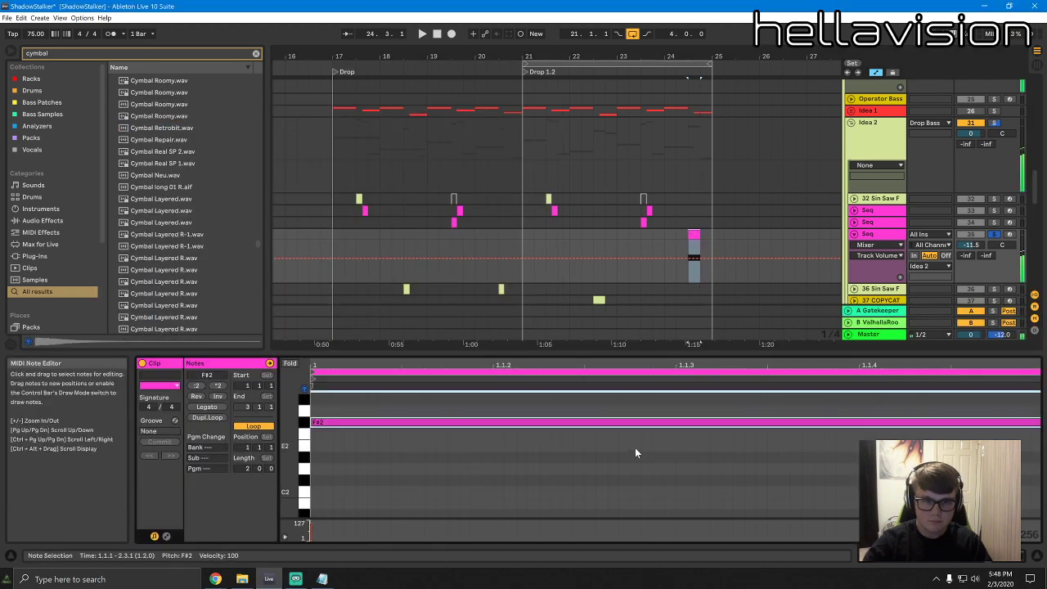
{"action": "key", "text": "space"}
{"action": "key", "text": "space"}
{"action": "key", "text": "space"}
{"action": "left_click_drag", "start_coordinate": [972, 246], "coordinate": [971, 234]}
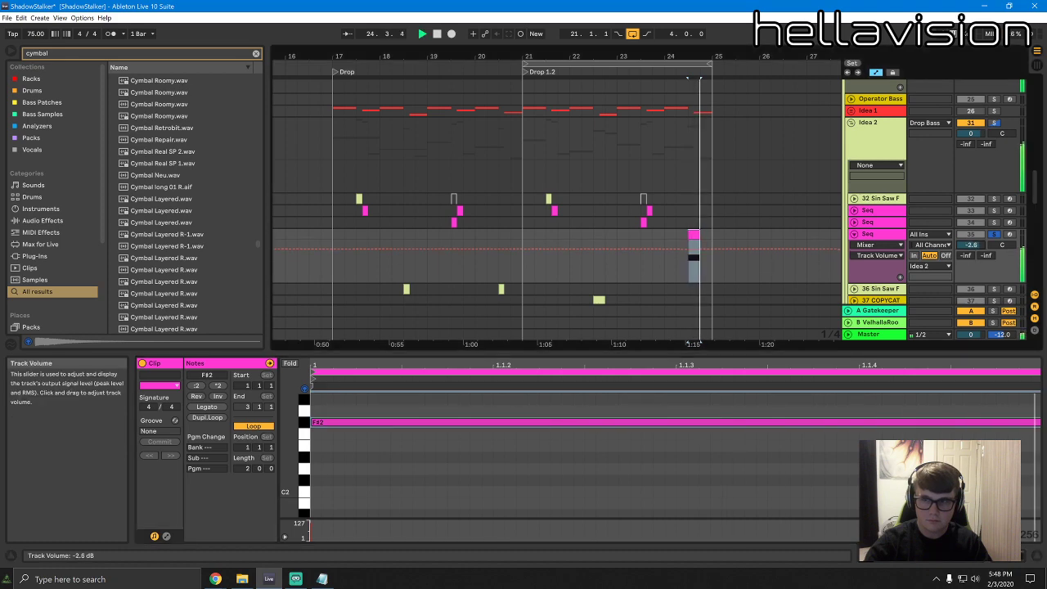
{"action": "double_click", "coordinate": [884, 235]}
{"action": "key", "text": "space"}
{"action": "key", "text": "space"}
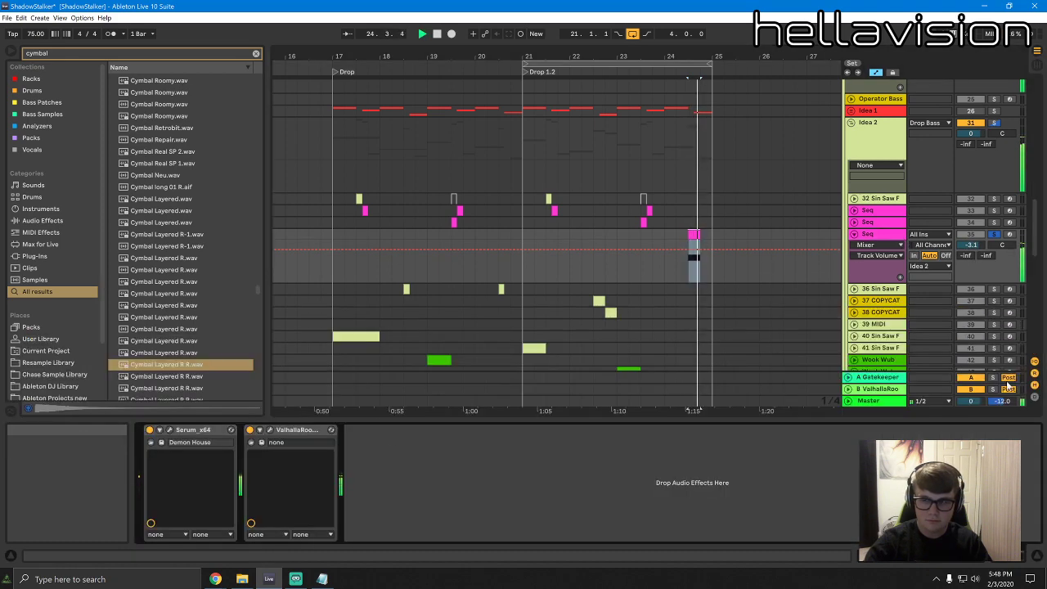
Unsolo track 35 and play its 24.3.1 clip together with the full mix
{"action": "left_click", "coordinate": [997, 236]}
{"action": "key", "text": "space"}
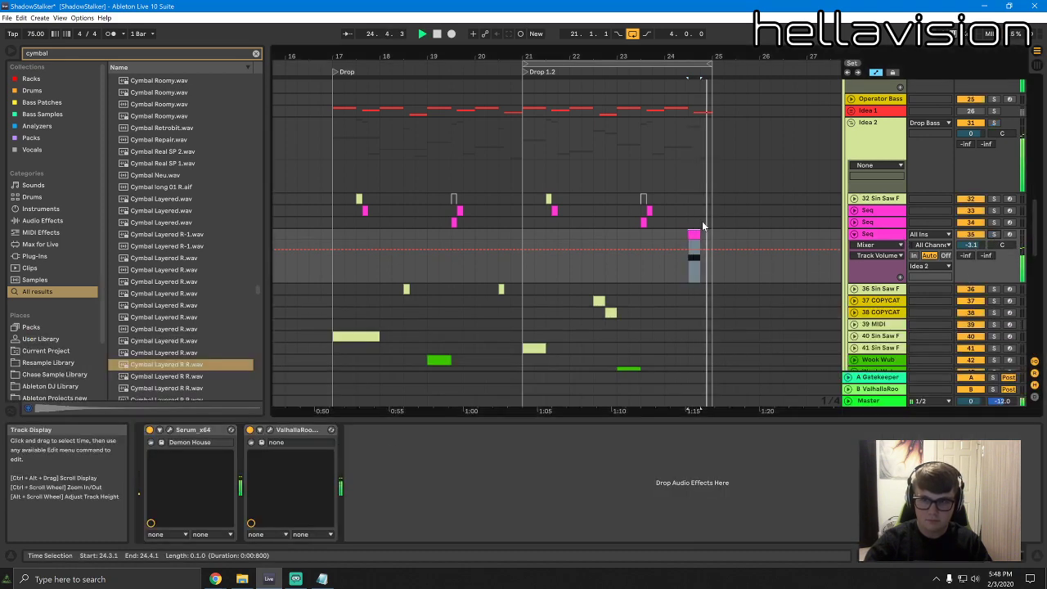
{"action": "key", "text": "space"}
{"action": "key", "text": "space"}
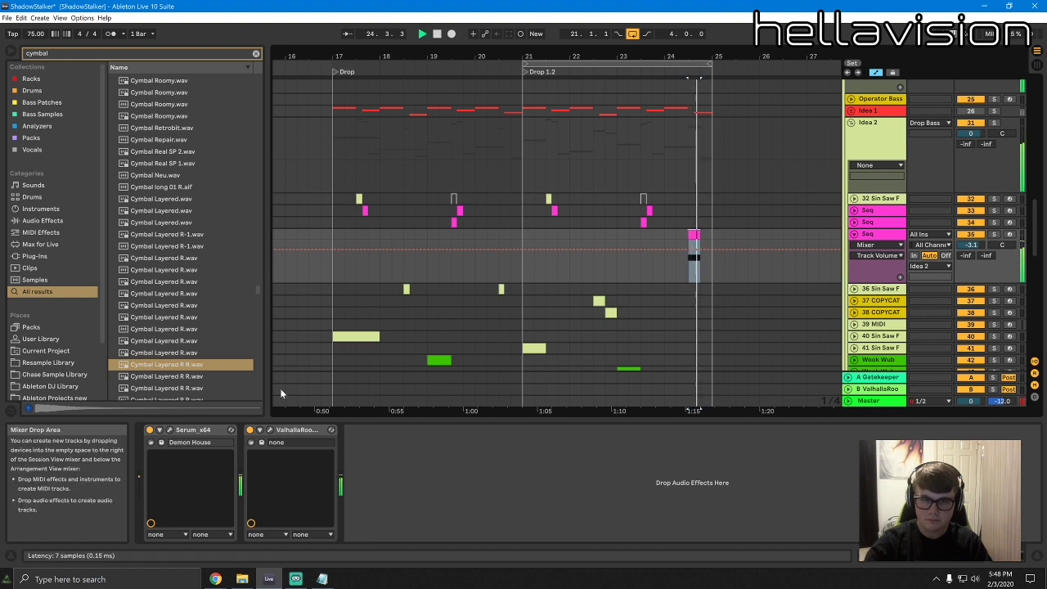
Duplicate track 35's Seq clip to 25.1.1
{"action": "scroll", "coordinate": [720, 270], "scroll_direction": "up", "scroll_amount": 3}
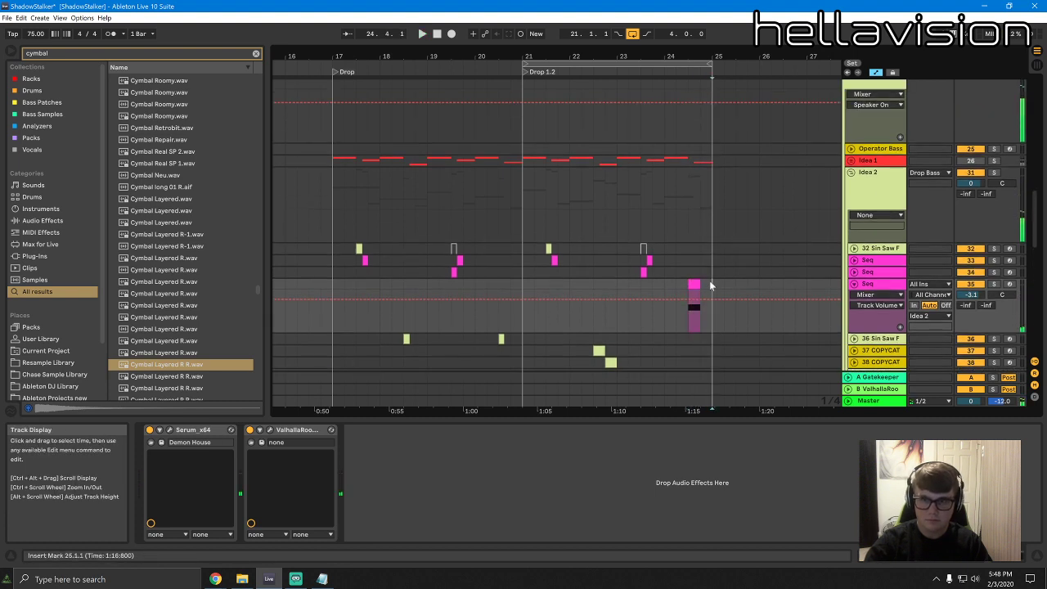
{"action": "left_click_drag", "start_coordinate": [711, 285], "coordinate": [690, 290]}
{"action": "key", "text": "ctrl+d"}
Duplicate bars 21 to 25 of the Idea 1 and Idea 2 bass tracks to start at bar 25
{"action": "scroll", "coordinate": [689, 320], "scroll_direction": "up", "scroll_amount": 3}
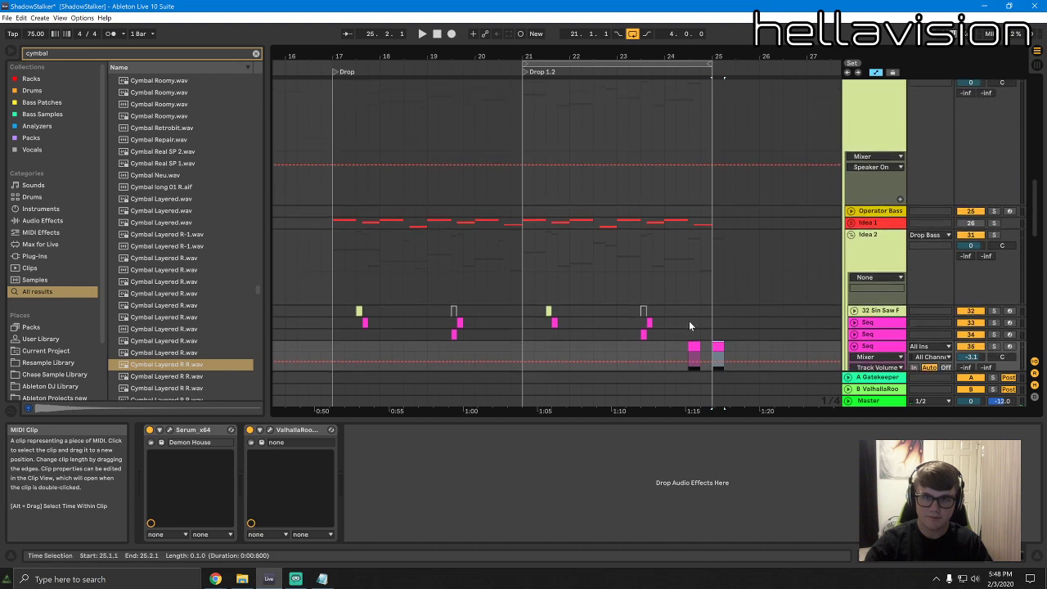
{"action": "left_click_drag", "start_coordinate": [711, 399], "coordinate": [527, 228]}
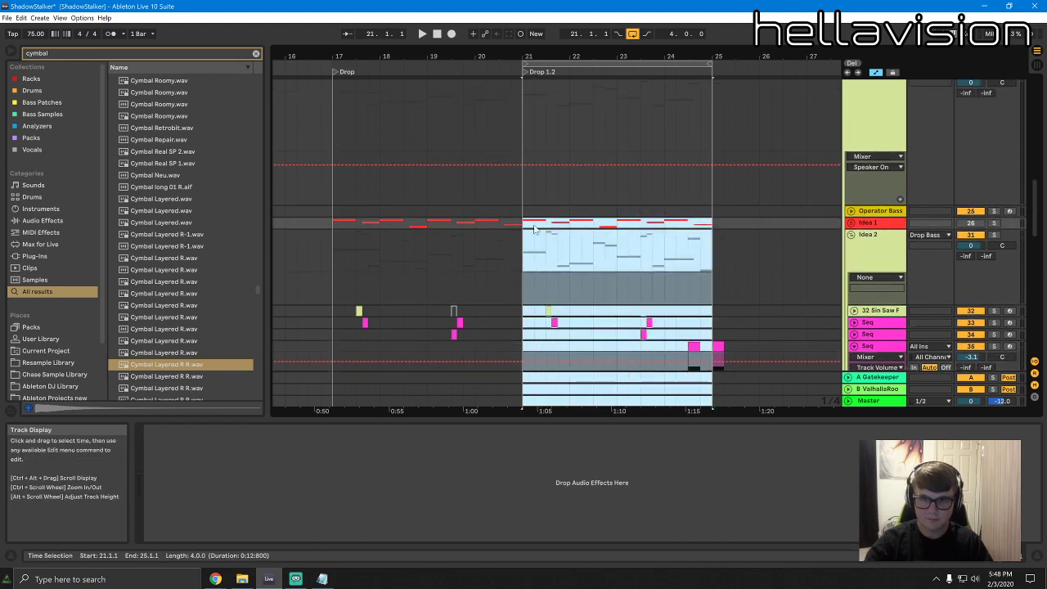
{"action": "key", "text": "ctrl+d"}
Delete the duplicated Sin Saw F clip at 25.1.1 on track 41
{"action": "scroll", "coordinate": [535, 231], "scroll_direction": "down", "scroll_amount": 5}
{"action": "left_click", "coordinate": [544, 233]}
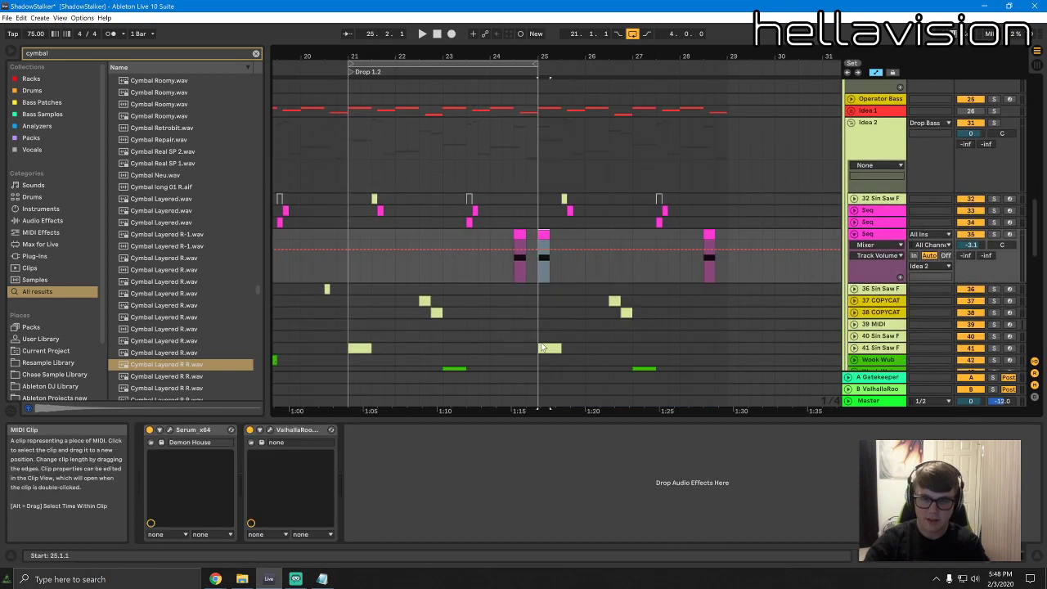
{"action": "scroll", "coordinate": [544, 245], "scroll_direction": "down", "scroll_amount": 3}
{"action": "left_click", "coordinate": [549, 286]}
{"action": "scroll", "coordinate": [584, 309], "scroll_direction": "up", "scroll_amount": 2}
{"action": "scroll", "coordinate": [589, 299], "scroll_direction": "down", "scroll_amount": 8}
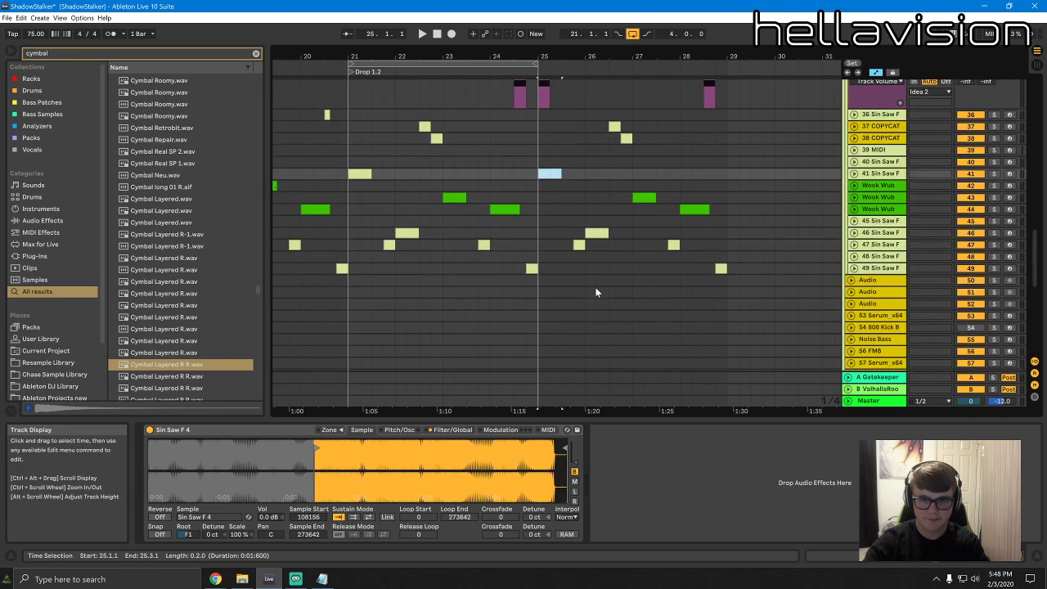
Copy bars 17 to 21 of the drum tracks, from Kick Snare to Perc loop, and paste them at 25.1.1
{"action": "scroll", "coordinate": [592, 295], "scroll_direction": "up", "scroll_amount": 12}
{"action": "scroll", "coordinate": [581, 284], "scroll_direction": "up", "scroll_amount": 5}
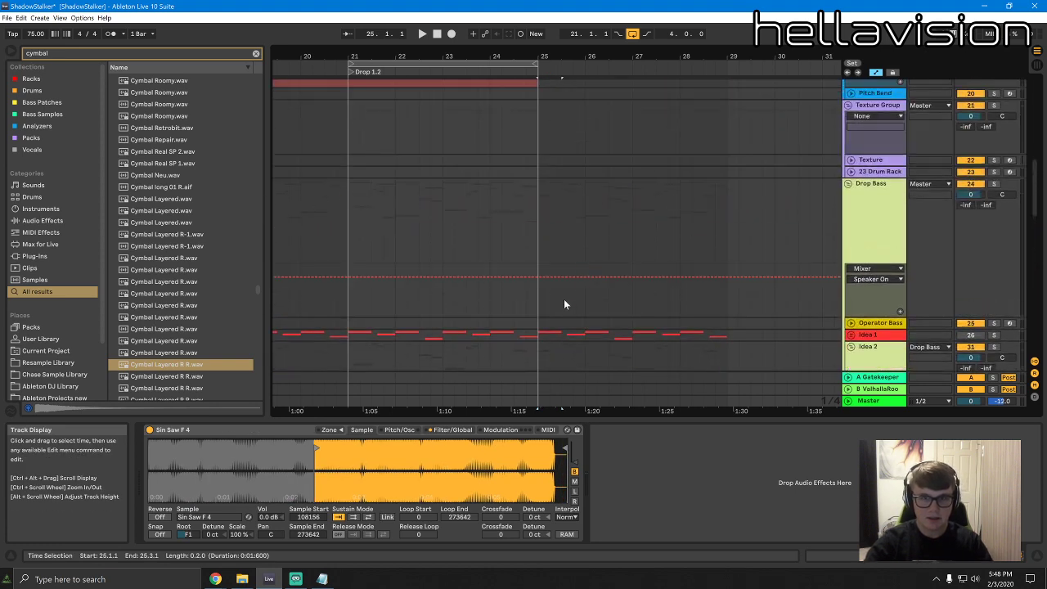
{"action": "left_click_drag", "start_coordinate": [526, 57], "coordinate": [523, 23]}
{"action": "scroll", "coordinate": [524, 315], "scroll_direction": "up", "scroll_amount": 6}
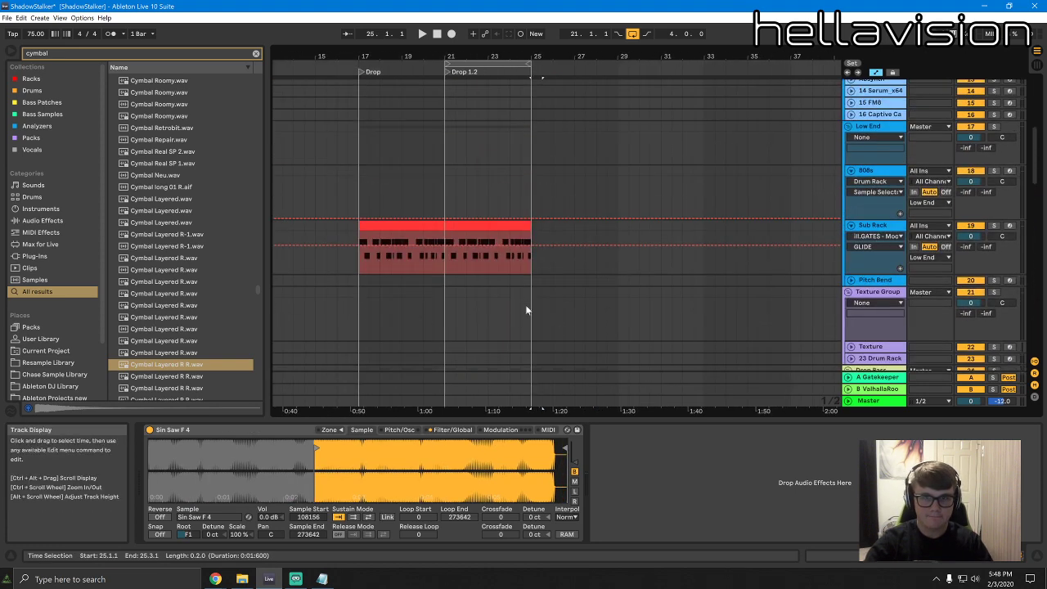
{"action": "scroll", "coordinate": [507, 274], "scroll_direction": "down", "scroll_amount": 8}
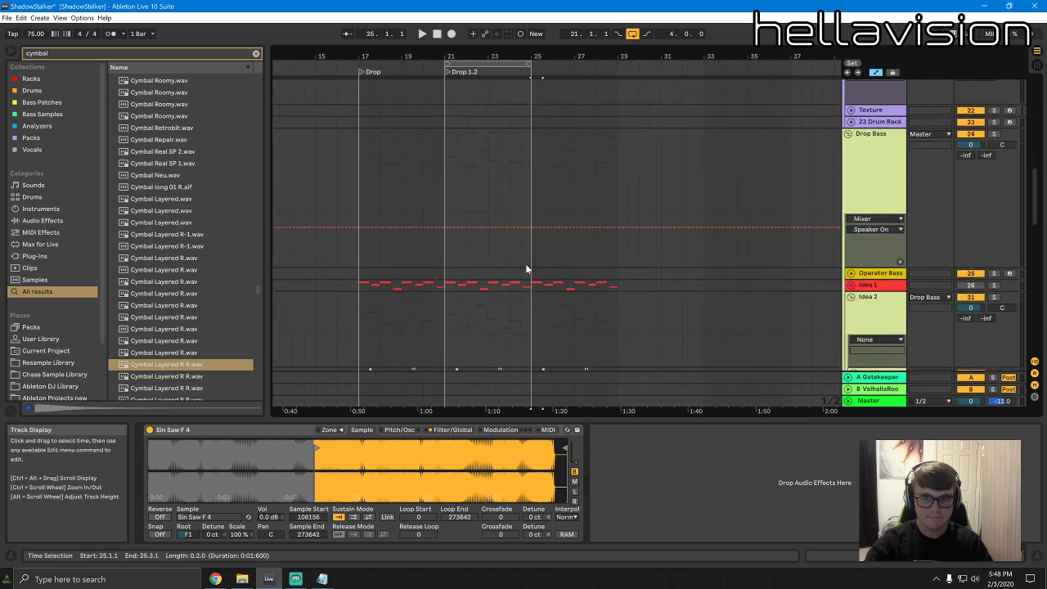
{"action": "scroll", "coordinate": [532, 279], "scroll_direction": "up", "scroll_amount": 8}
{"action": "left_click", "coordinate": [527, 314]}
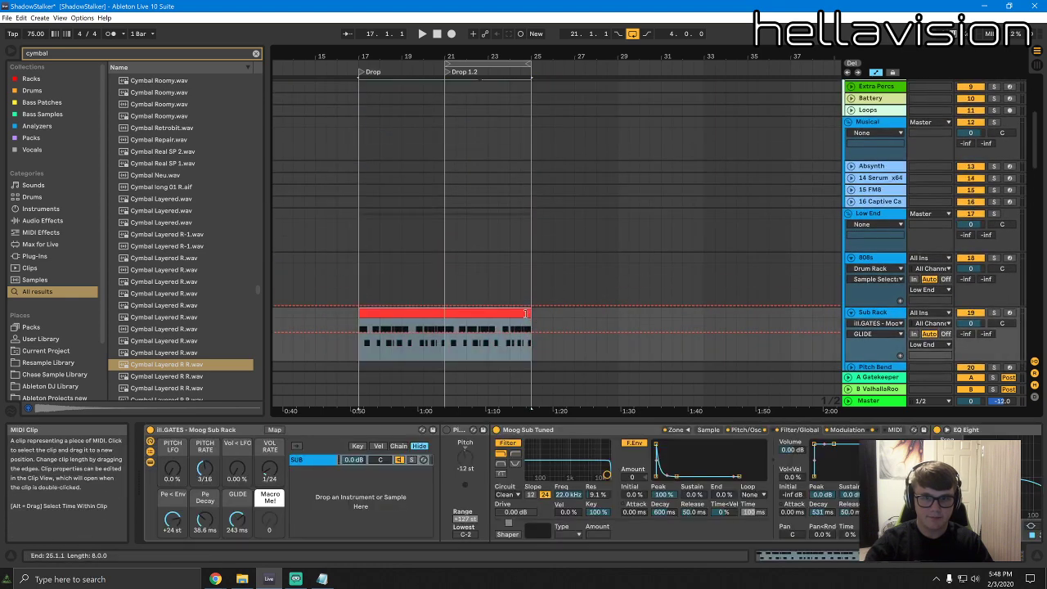
{"action": "scroll", "coordinate": [536, 250], "scroll_direction": "up", "scroll_amount": 5}
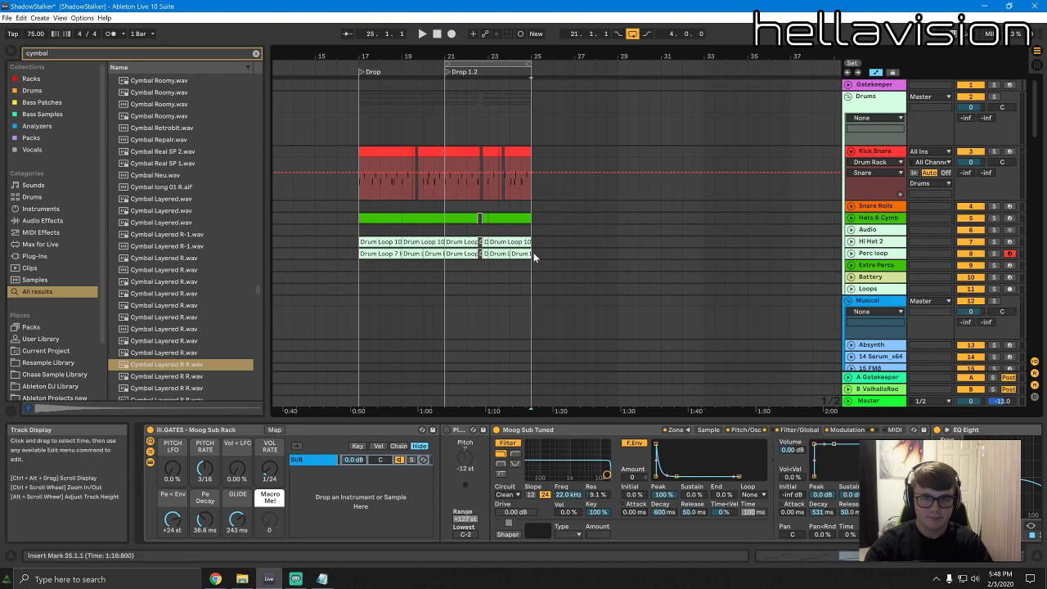
{"action": "left_click_drag", "start_coordinate": [531, 253], "coordinate": [414, 156]}
{"action": "left_click_drag", "start_coordinate": [442, 264], "coordinate": [359, 157]}
{"action": "key", "text": "ctrl+c"}
{"action": "left_click", "coordinate": [535, 152]}
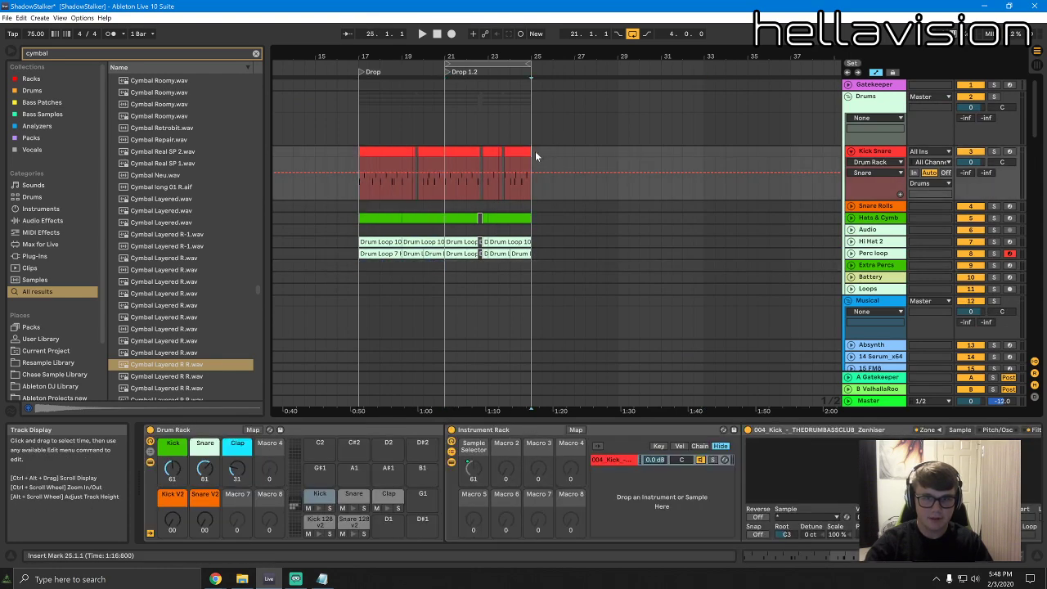
{"action": "key", "text": "ctrl+v"}
Shorten the Kick Snare clip before bar 25 so it ends at 24.4.1
{"action": "left_click_drag", "start_coordinate": [523, 57], "coordinate": [568, 110]}
{"action": "left_click_drag", "start_coordinate": [627, 153], "coordinate": [595, 152]}
{"action": "left_click", "coordinate": [593, 195]}
{"action": "left_click", "coordinate": [589, 205]}
{"action": "left_click", "coordinate": [562, 192]}
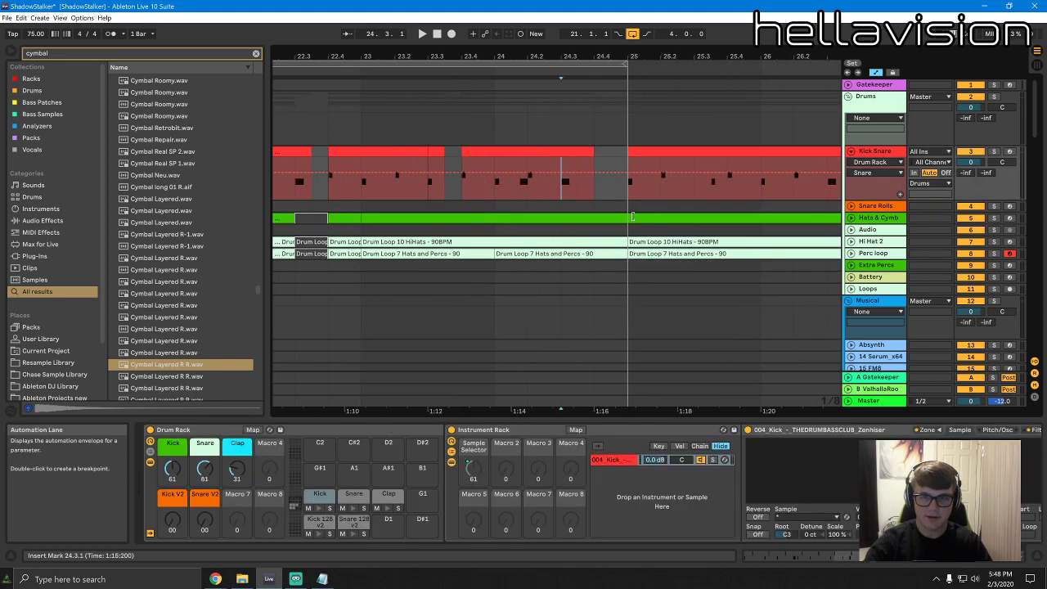
Trim the Hats & Cymb, Hi Hat 2 and Perc loop clips before bar 25 to end at 24.3.1
{"action": "left_click_drag", "start_coordinate": [627, 218], "coordinate": [561, 215]}
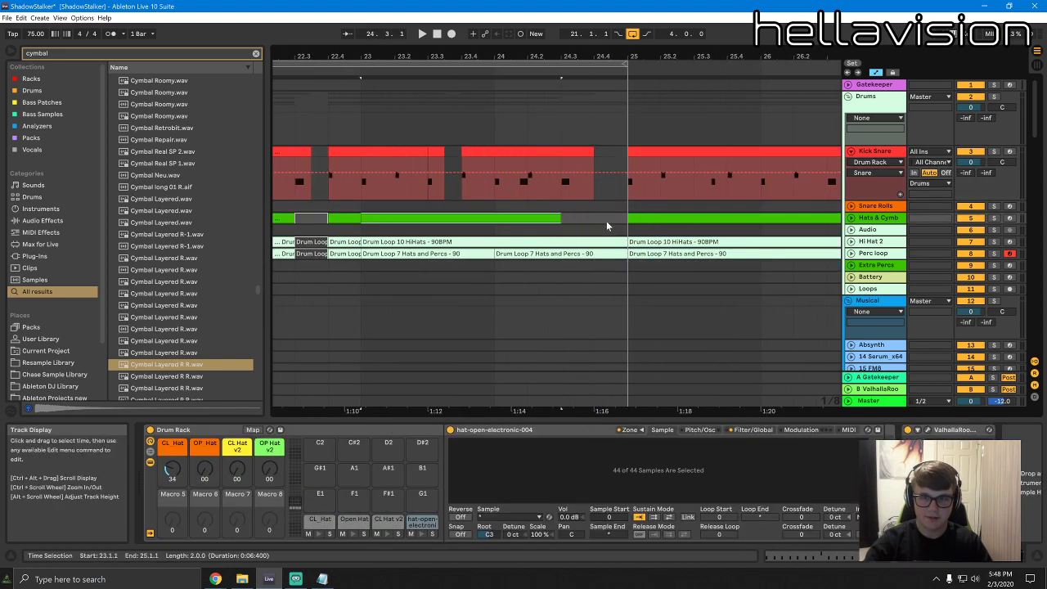
{"action": "left_click_drag", "start_coordinate": [627, 241], "coordinate": [562, 242]}
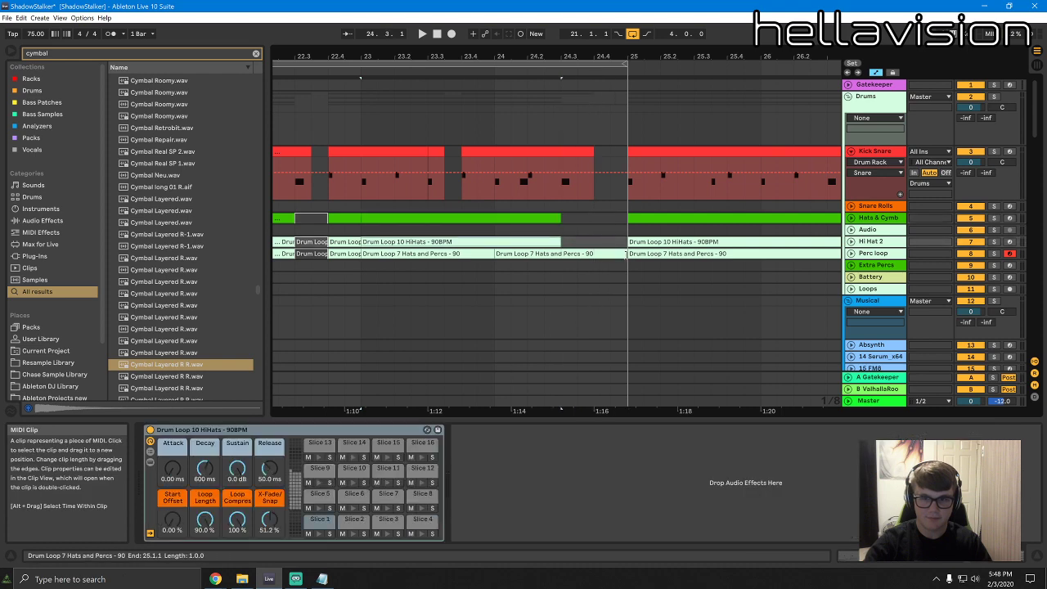
{"action": "left_click_drag", "start_coordinate": [627, 253], "coordinate": [562, 254]}
Play the arrangement from 24.2.3 and extend the loop end to 25.3.1
{"action": "left_click", "coordinate": [538, 199]}
{"action": "key", "text": "space"}
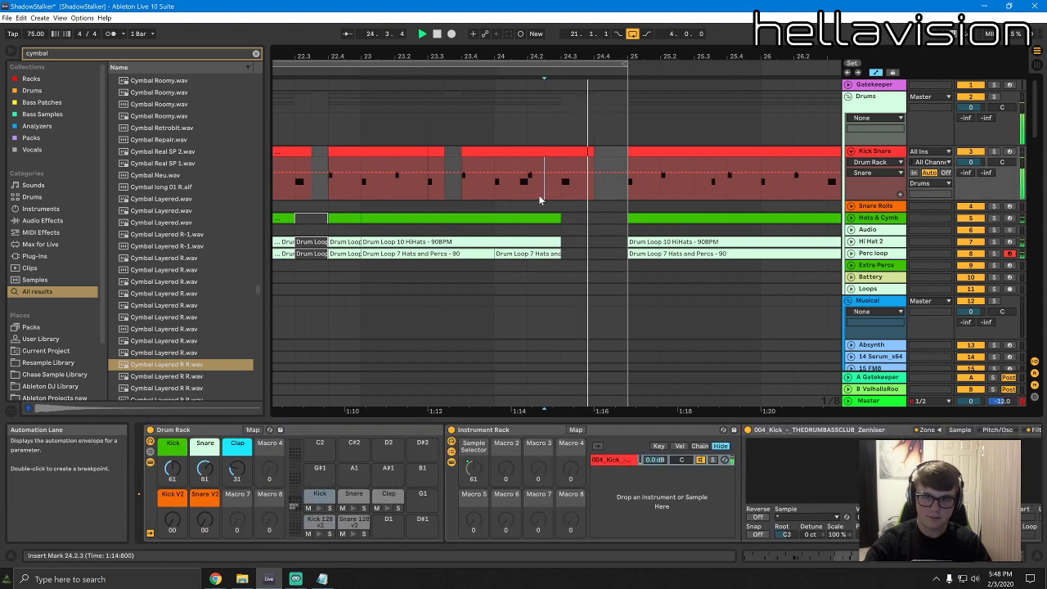
{"action": "left_click_drag", "start_coordinate": [627, 64], "coordinate": [694, 64]}
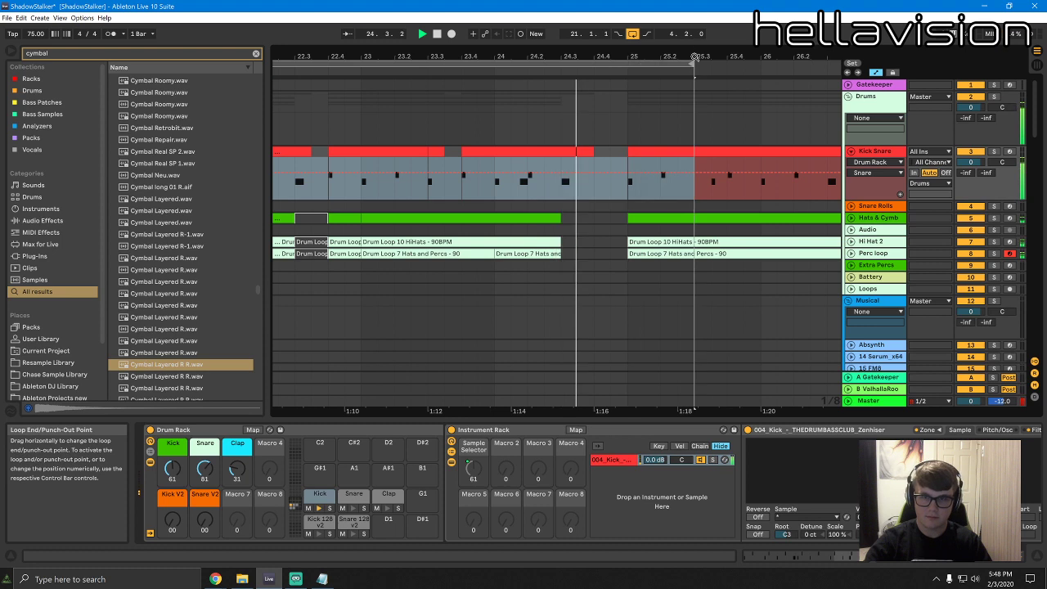
Stop playback and add a locator named "Drop 2" at 25.1.1
{"action": "right_click", "coordinate": [628, 68]}
{"action": "key", "text": "space"}
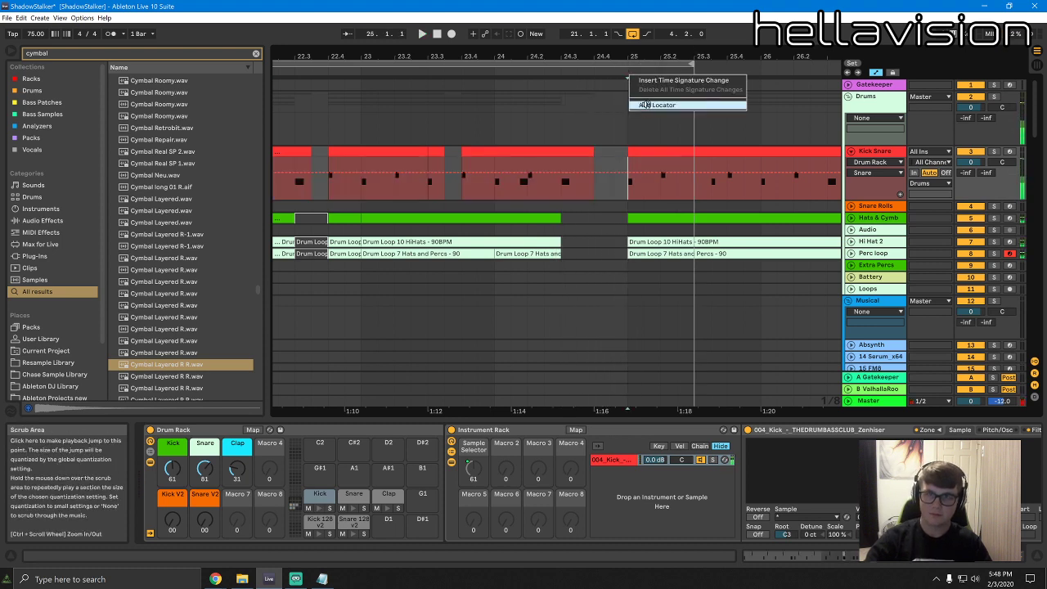
{"action": "left_click", "coordinate": [646, 103]}
{"action": "type", "text": "Drop"}
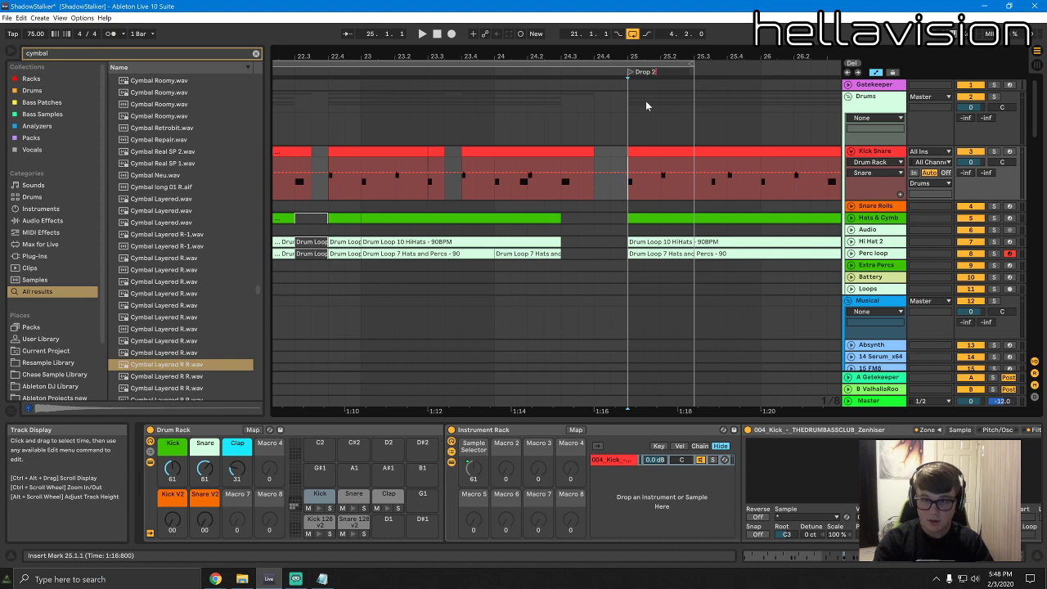
{"action": "type", "text": " 2"}
{"action": "key", "text": "Return"}
Move the loop region to start at 25.1.1 and play the Drop 2 section
{"action": "left_click_drag", "start_coordinate": [642, 56], "coordinate": [635, 15]}
{"action": "left_click_drag", "start_coordinate": [587, 63], "coordinate": [649, 92]}
{"action": "key", "text": "space"}
Select track 35, the Seq track in the Idea 2 bass group
{"action": "left_click_drag", "start_coordinate": [1037, 126], "coordinate": [1039, 258]}
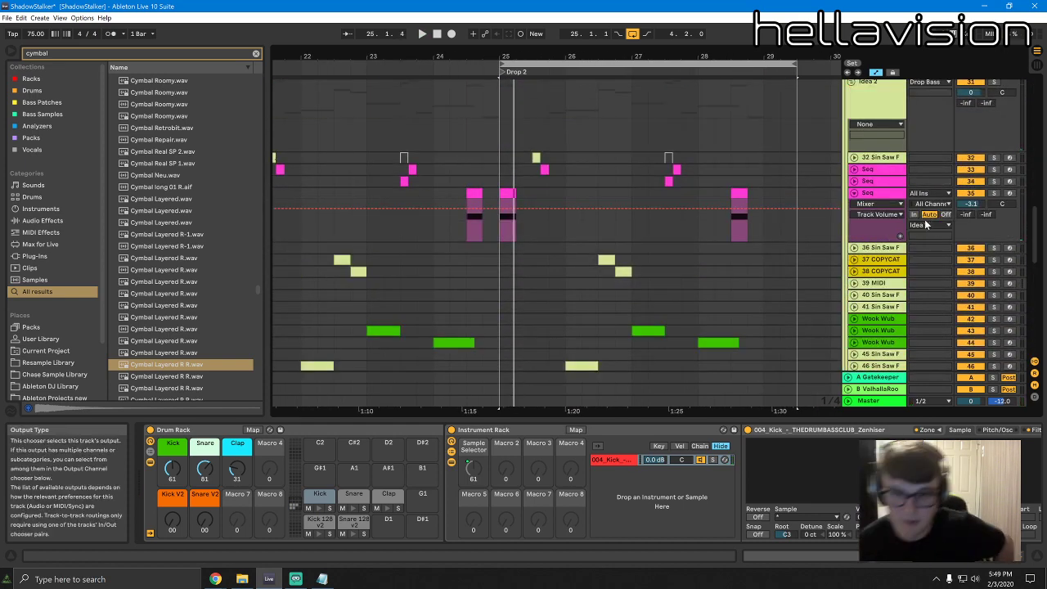
{"action": "left_click", "coordinate": [891, 199]}
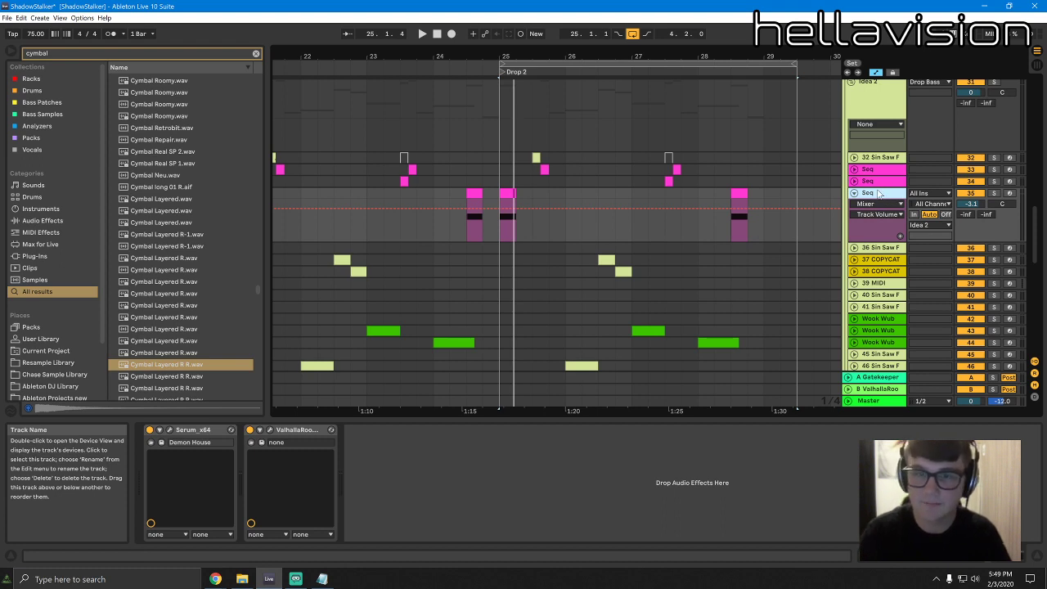
Duplicate the expanded Seq track 35 and delete all the clips on the copy around Drop 2
{"action": "key", "text": "ctrl+d"}
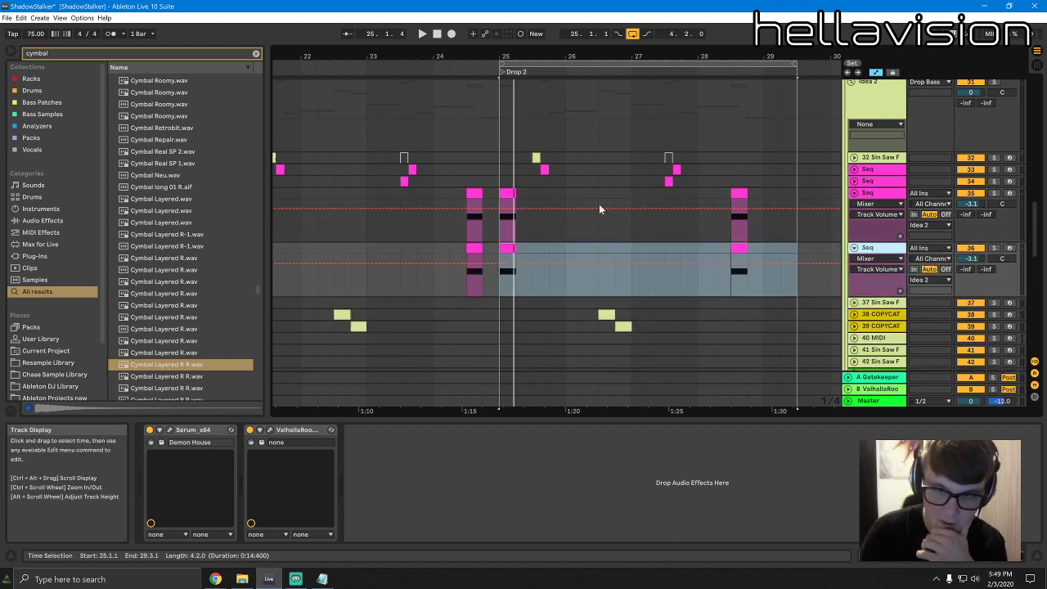
{"action": "scroll", "coordinate": [576, 221], "scroll_direction": "up", "scroll_amount": 2}
{"action": "left_click", "coordinate": [477, 273]}
{"action": "key", "text": "0"}
{"action": "left_click", "coordinate": [506, 273]}
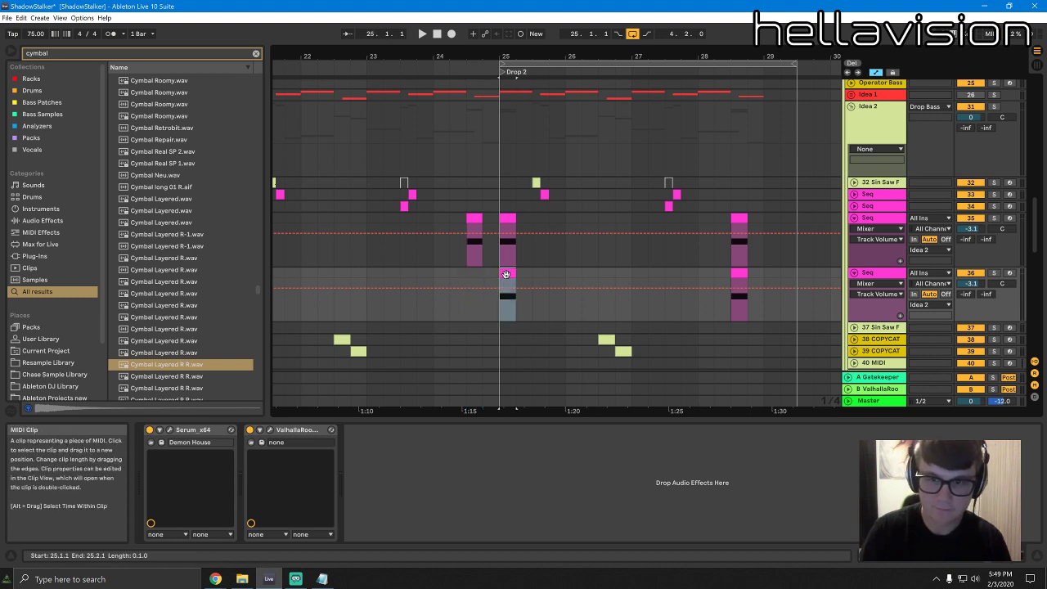
{"action": "key", "text": "Delete"}
{"action": "left_click", "coordinate": [739, 272]}
{"action": "key", "text": "Delete"}
{"action": "mouse_move", "coordinate": [582, 56]}
{"action": "left_mouse_down"}
{"action": "mouse_move", "coordinate": [583, 29]}
{"action": "mouse_move", "coordinate": [583, 59]}
{"action": "left_mouse_up"}
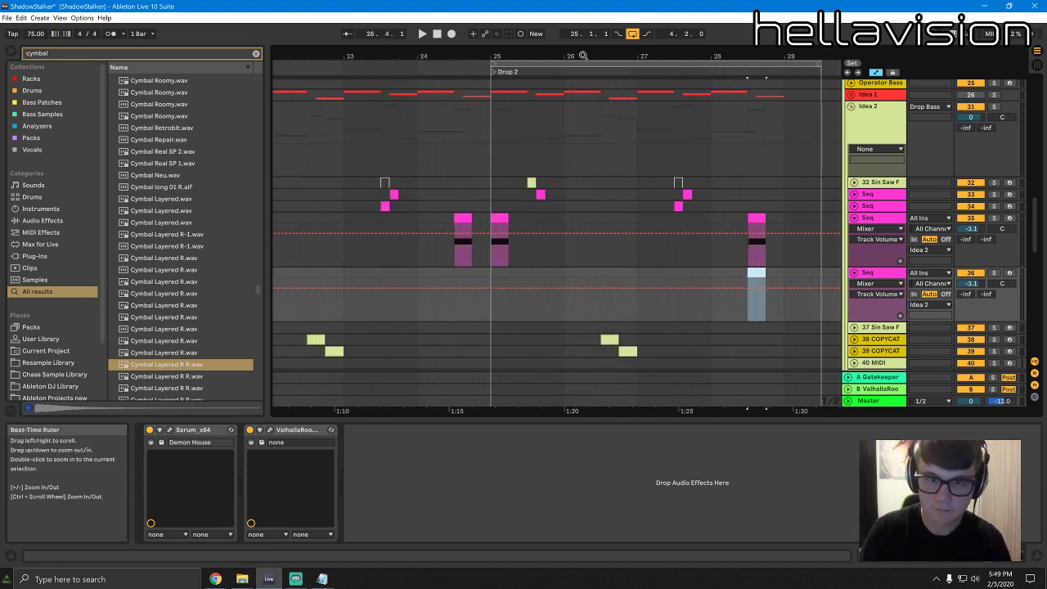
{"action": "key", "text": "Delete"}
Copy the Seq clip at 25.1.1 and paste it at 25.2.1 on the duplicated Seq track
{"action": "left_click", "coordinate": [501, 219]}
{"action": "key", "text": "space"}
{"action": "key", "text": "space"}
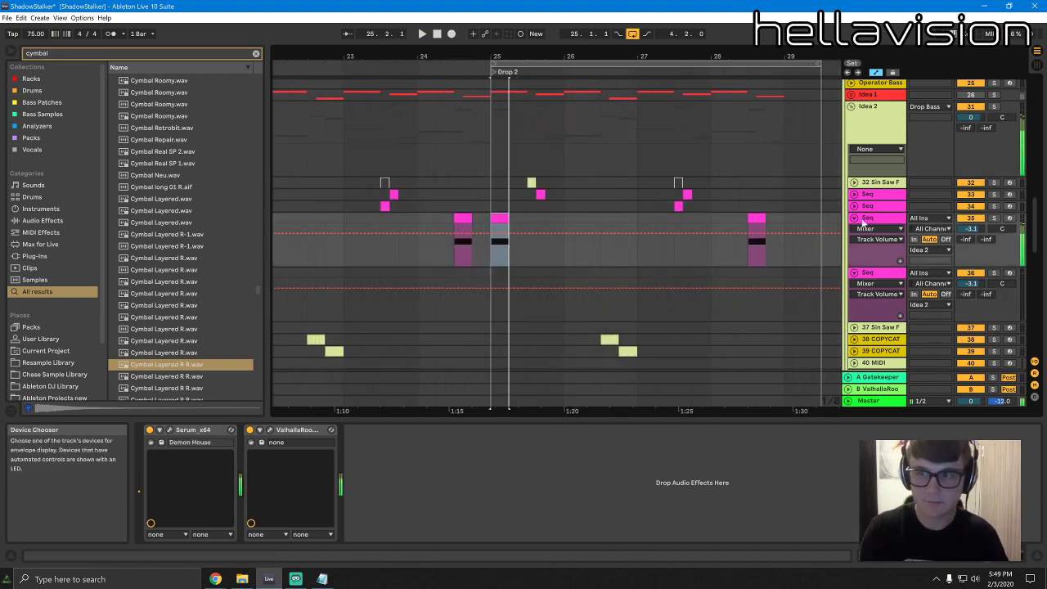
{"action": "key", "text": "space"}
{"action": "left_click", "coordinate": [854, 219]}
{"action": "key", "text": "space"}
{"action": "left_click", "coordinate": [854, 219]}
{"action": "key", "text": "ctrl+c"}
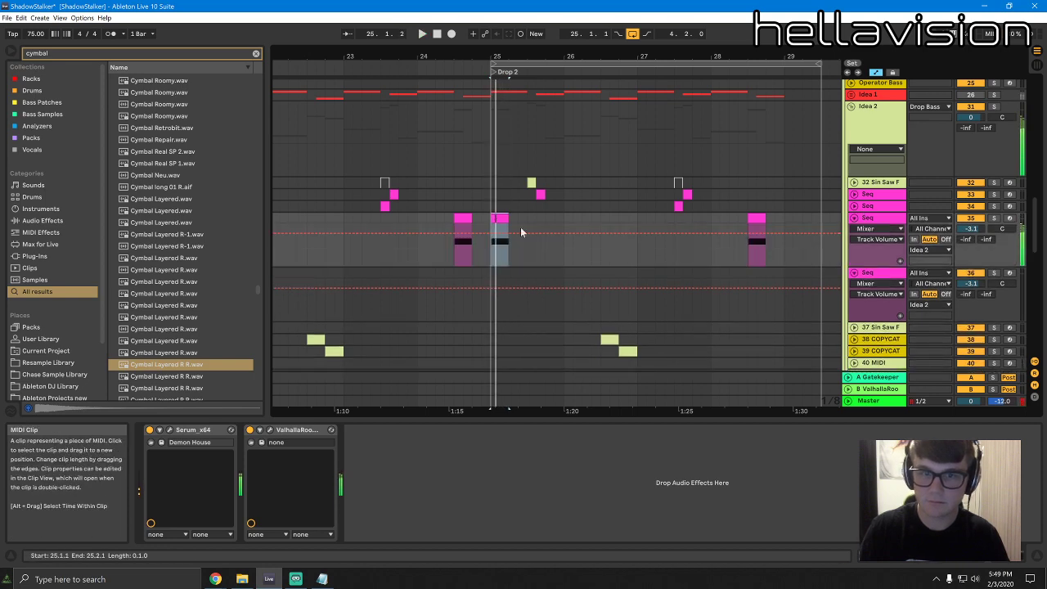
{"action": "left_click", "coordinate": [512, 271]}
{"action": "key", "text": "ctrl+v"}
{"action": "key", "text": "space"}
Open Serum on the duplicated Seq track and reshape LFO 1 with an early peak and a long falling curve
{"action": "double_click", "coordinate": [520, 271]}
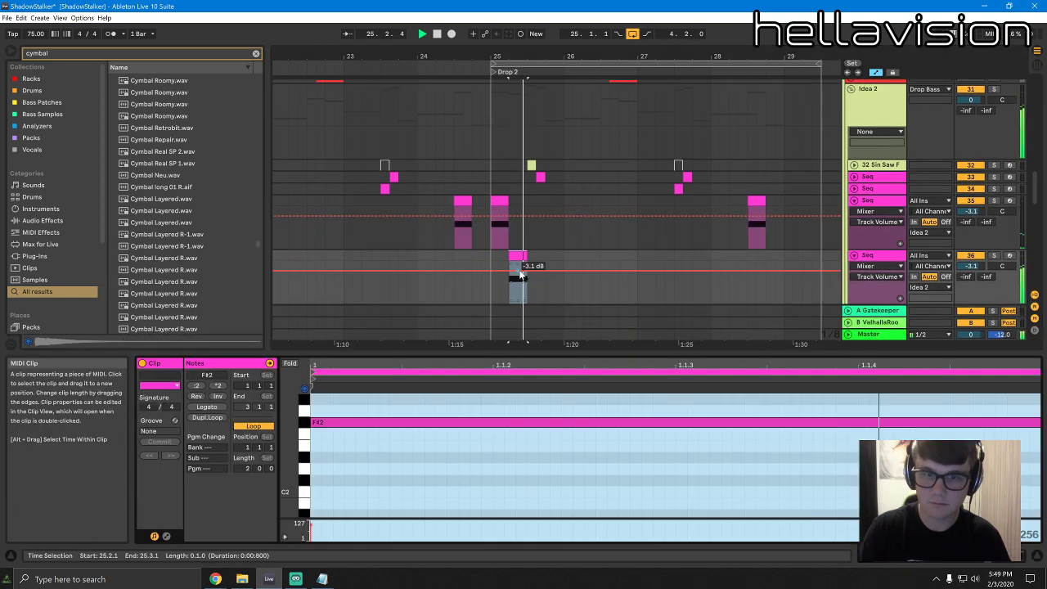
{"action": "key", "text": "space"}
{"action": "double_click", "coordinate": [882, 255]}
{"action": "left_click", "coordinate": [160, 429]}
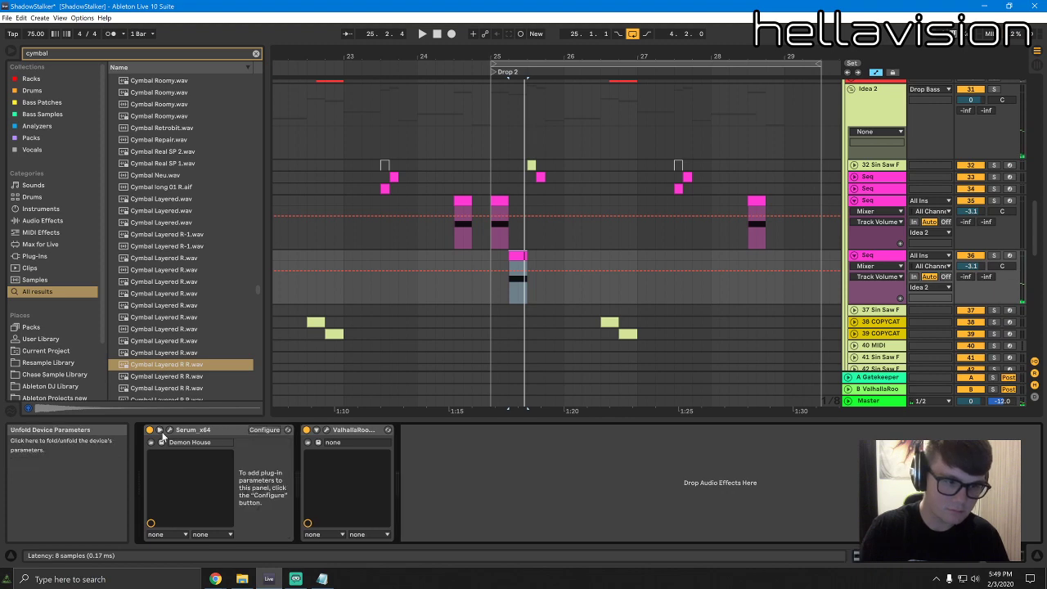
{"action": "left_click", "coordinate": [170, 430]}
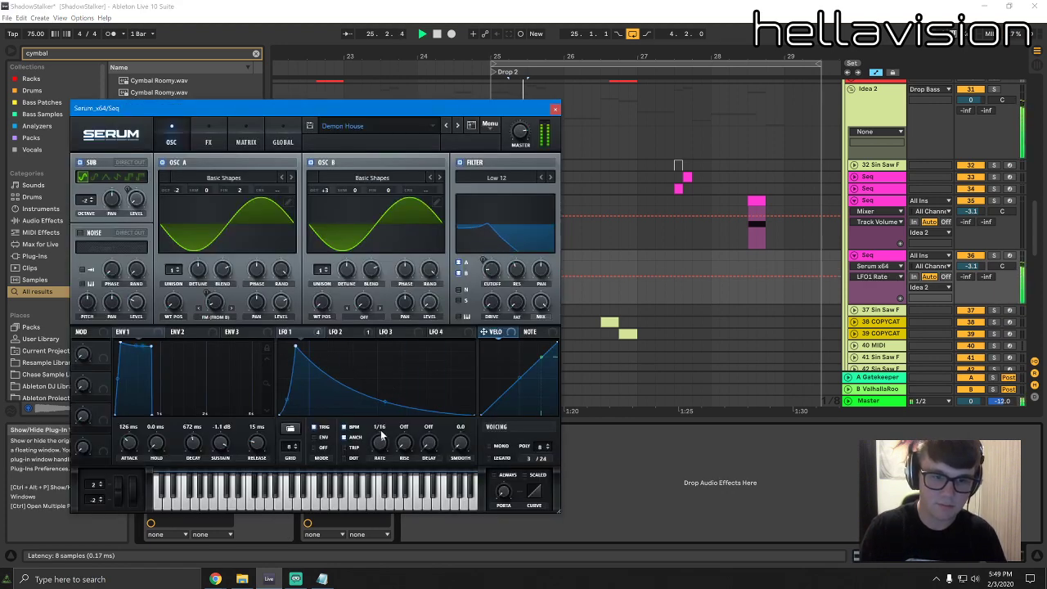
{"action": "left_click_drag", "start_coordinate": [296, 346], "coordinate": [375, 343]}
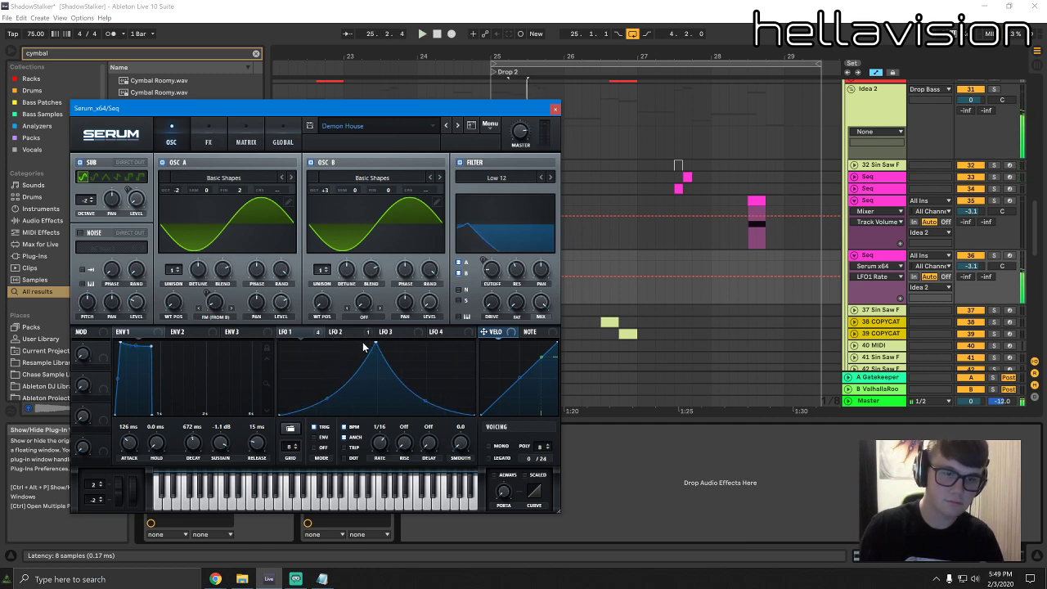
{"action": "left_click_drag", "start_coordinate": [327, 399], "coordinate": [309, 356]}
{"action": "key", "text": "space"}
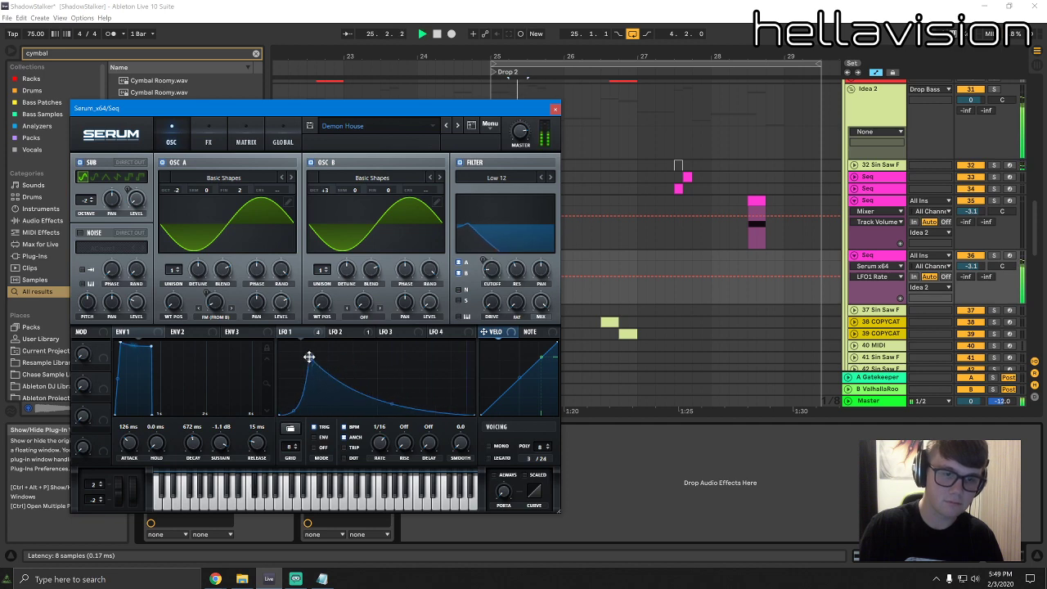
Switch off Serum's Reverb and Flanger effects and adjust the Distortion drive while auditioning the sound
{"action": "left_click", "coordinate": [207, 133]}
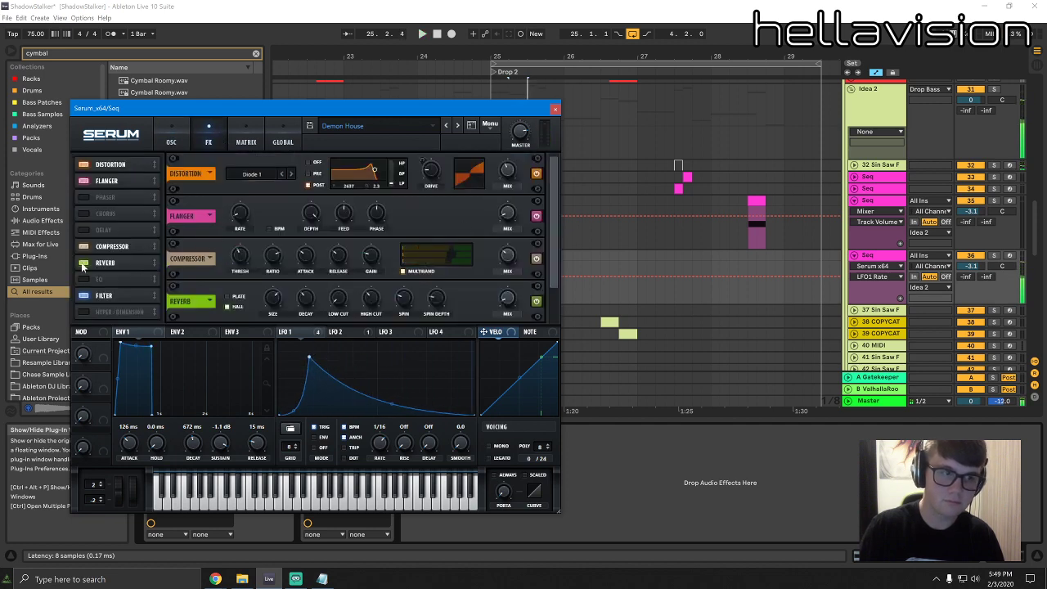
{"action": "left_click", "coordinate": [83, 262]}
{"action": "key", "text": "space"}
{"action": "left_click", "coordinate": [83, 180]}
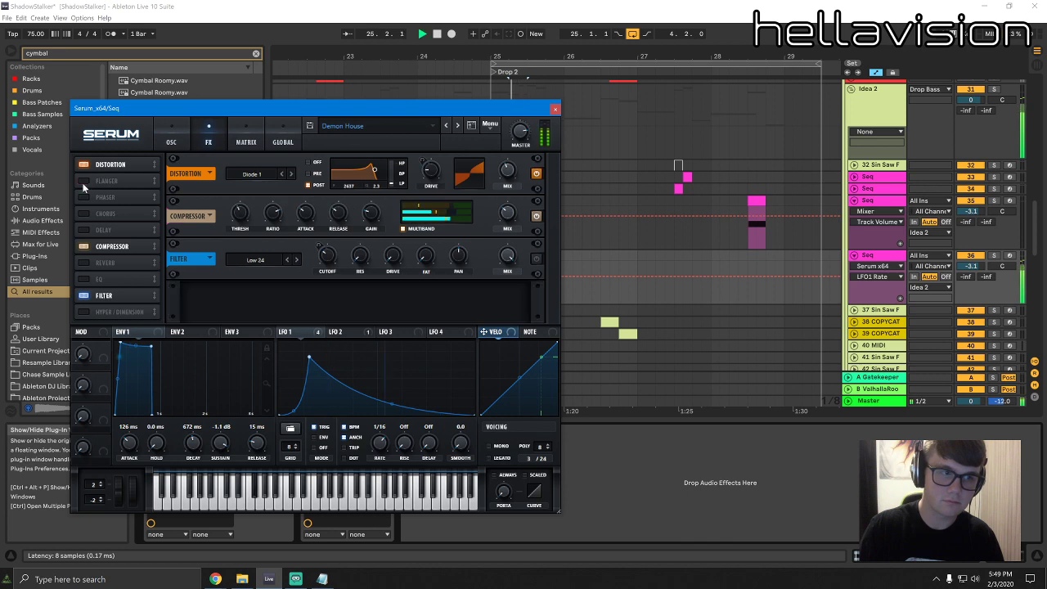
{"action": "left_click_drag", "start_coordinate": [434, 211], "coordinate": [434, 207]}
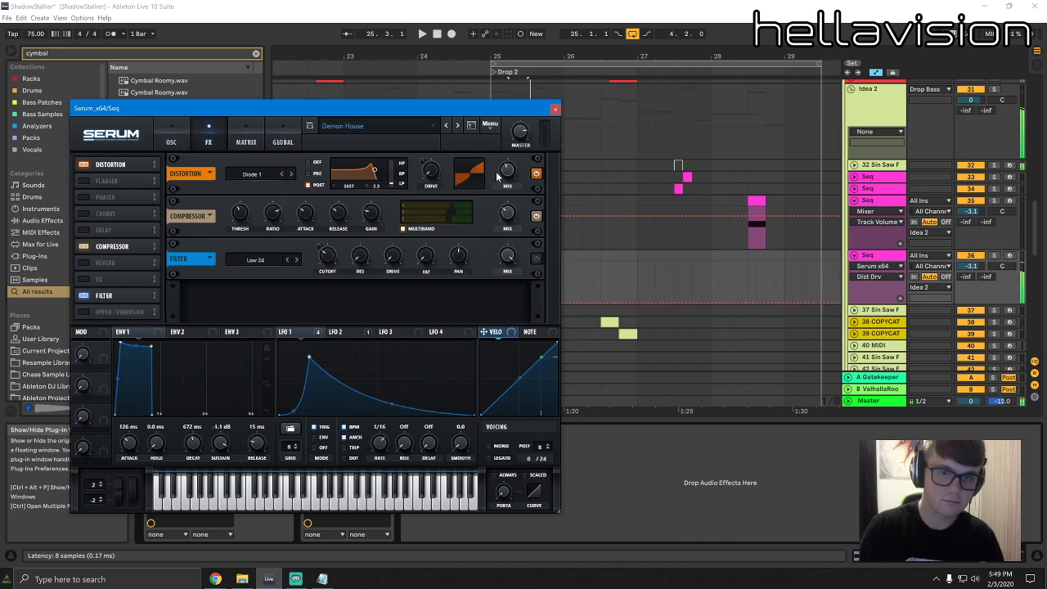
{"action": "left_click_drag", "start_coordinate": [520, 131], "coordinate": [501, 159]}
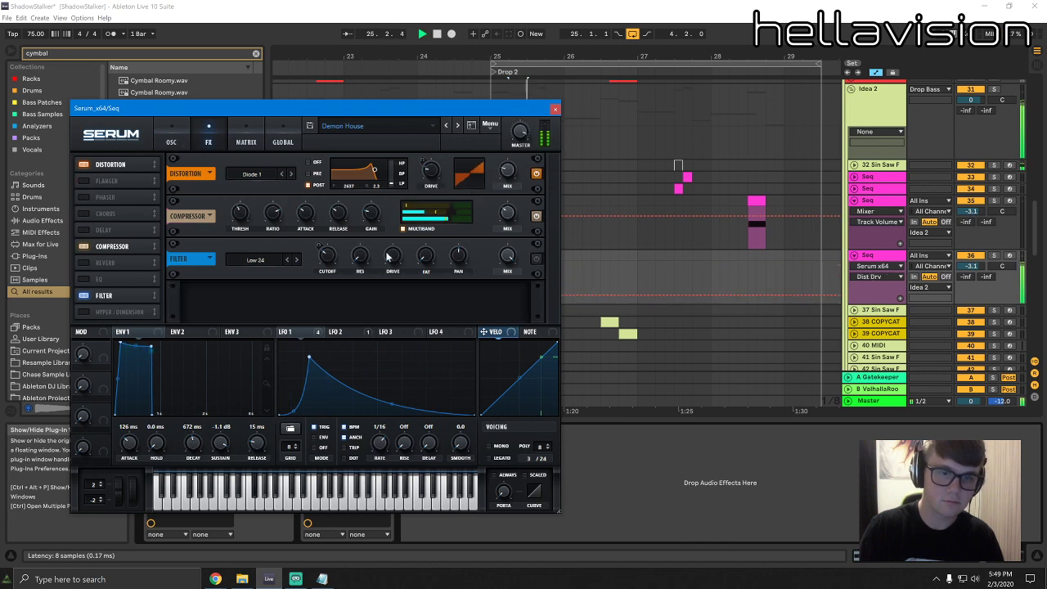
Reshape LFO 1 with a lower peak closer to mid-cycle and a gentler rising curve
{"action": "left_click_drag", "start_coordinate": [311, 355], "coordinate": [332, 328]}
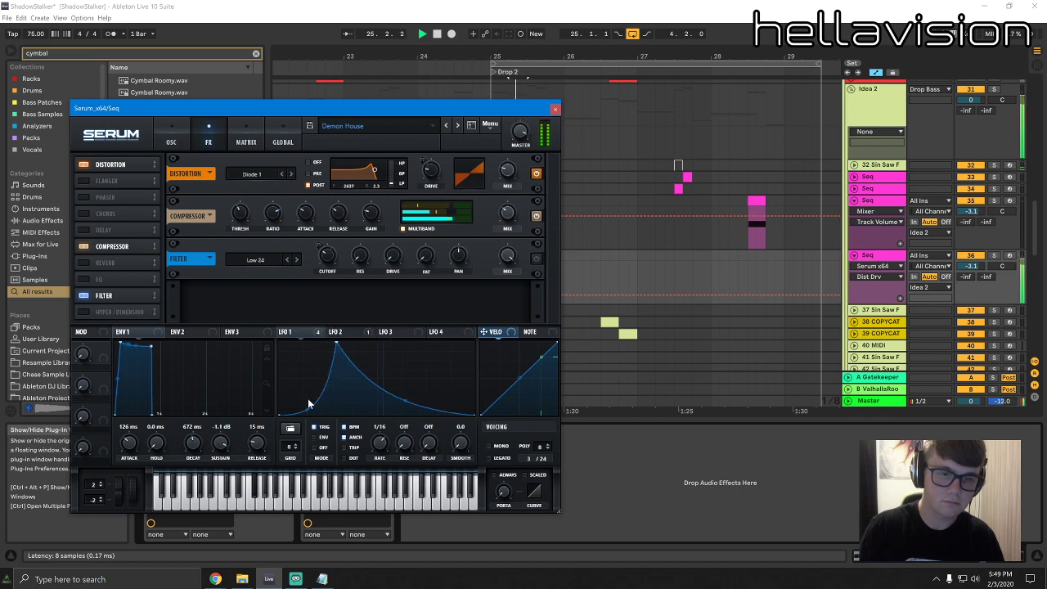
{"action": "left_click_drag", "start_coordinate": [307, 409], "coordinate": [311, 387]}
{"action": "left_click_drag", "start_coordinate": [339, 346], "coordinate": [354, 368]}
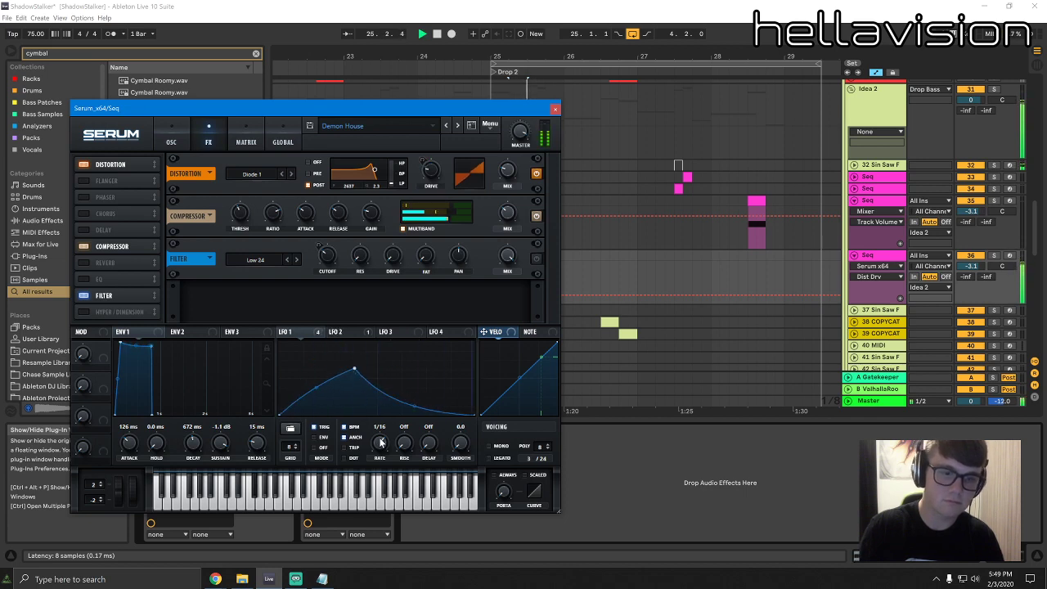
Raise Serum's filter cutoff, audition the patch and close the plug-in window
{"action": "left_click", "coordinate": [188, 156]}
{"action": "left_click_drag", "start_coordinate": [491, 271], "coordinate": [493, 244]}
{"action": "key", "text": "space"}
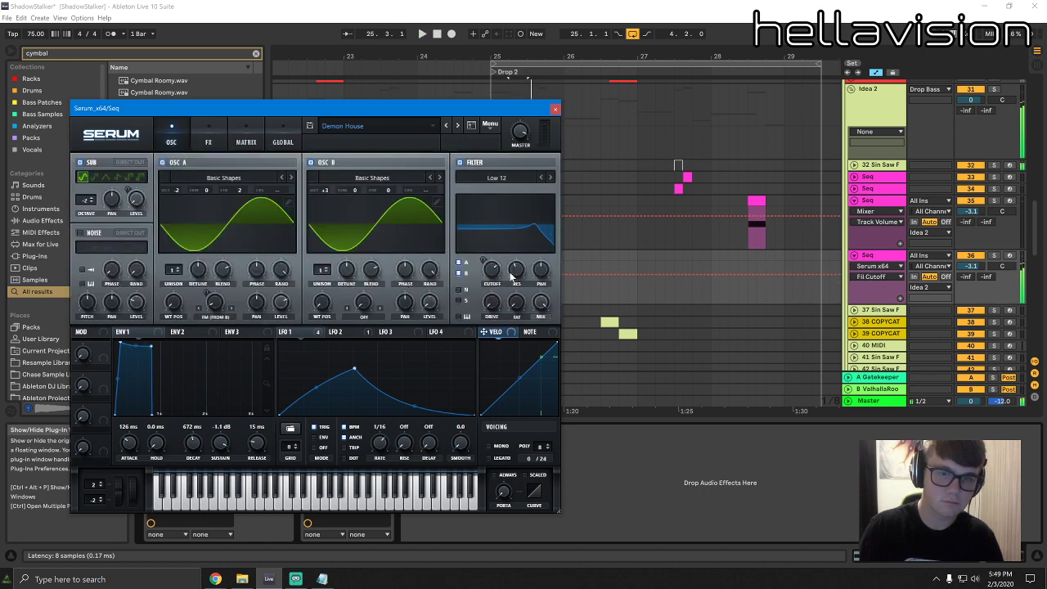
{"action": "key", "text": "space"}
{"action": "key", "text": "space"}
{"action": "left_click", "coordinate": [556, 109]}
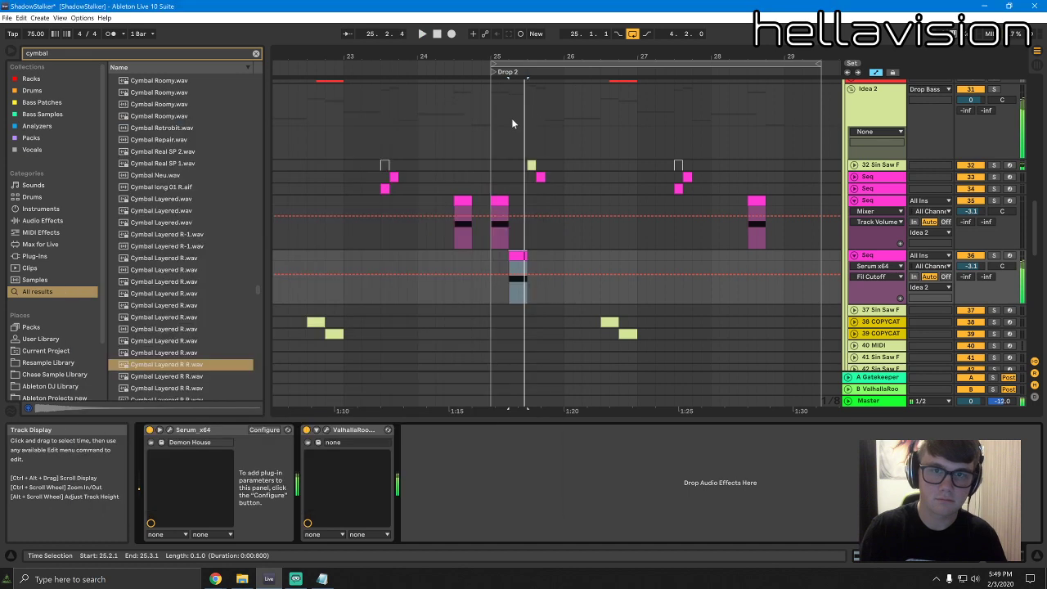
Audition Drop 2 from 25.1.1 and duplicate the duplicated Seq track's 25.2.1 clip twice to fill up to bar 26
{"action": "left_click", "coordinate": [491, 124]}
{"action": "key", "text": "space"}
{"action": "key", "text": "space"}
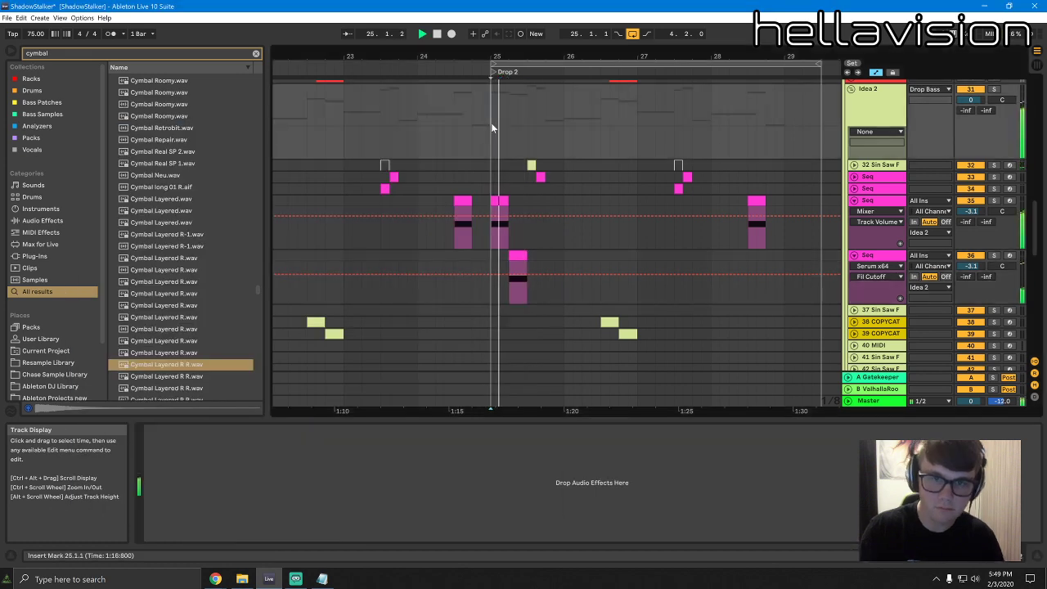
{"action": "left_click", "coordinate": [518, 260]}
{"action": "key", "text": "space"}
{"action": "key", "text": "ctrl+d"}
{"action": "key", "text": "ctrl+d"}
Deactivate the clips between 25.3.1 and 26.1.1 on the 32 Sin Saw, Seq 33 and 48 Sin Saw tracks
{"action": "left_click", "coordinate": [532, 167]}
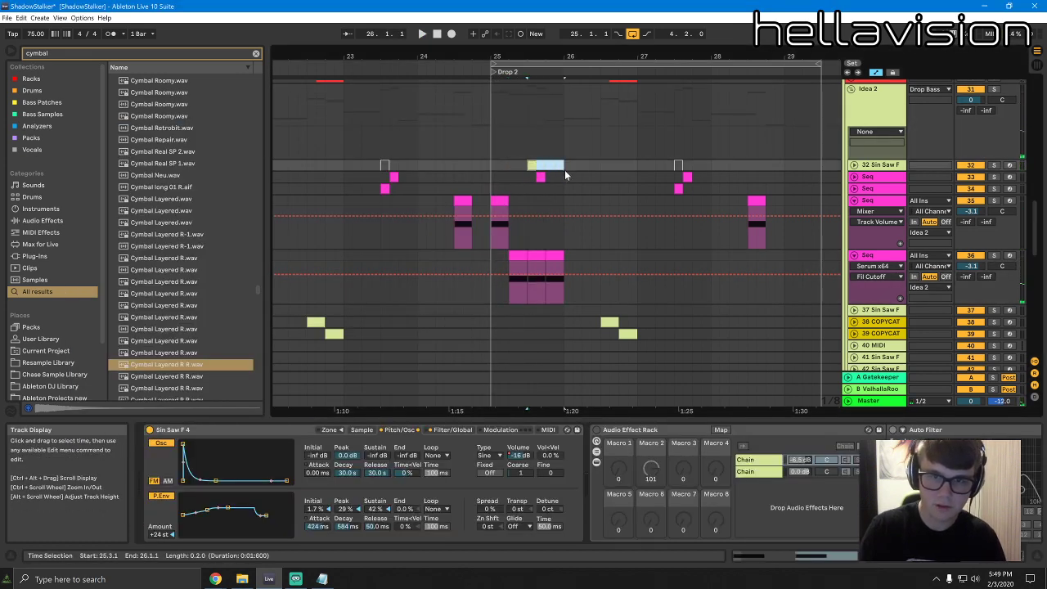
{"action": "left_click", "coordinate": [564, 175], "text": "shift"}
{"action": "scroll", "coordinate": [567, 223], "scroll_direction": "down", "scroll_amount": 6}
{"action": "left_click", "coordinate": [546, 192]}
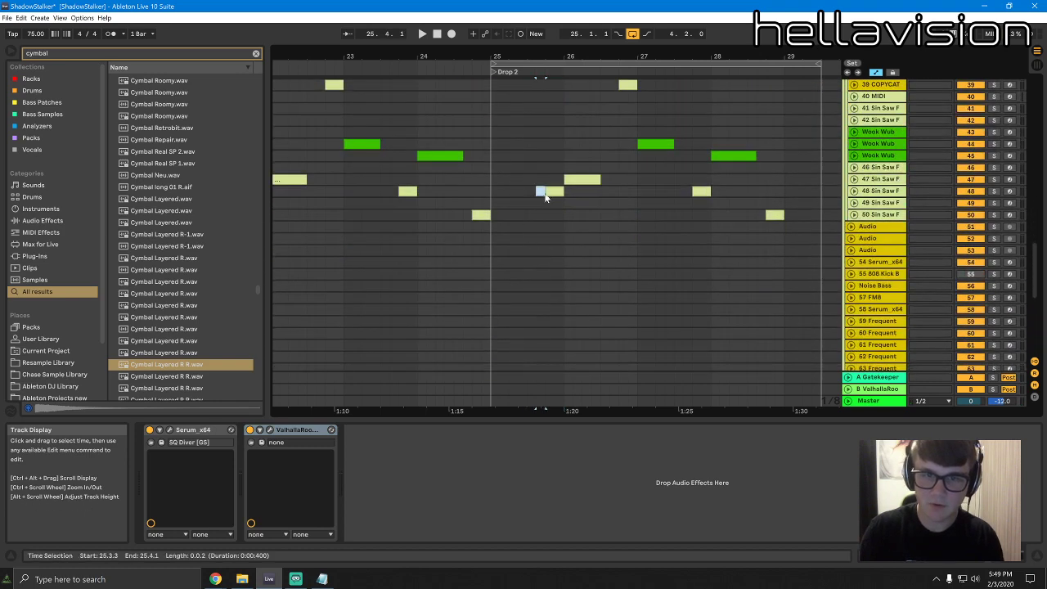
{"action": "scroll", "coordinate": [546, 275], "scroll_direction": "up", "scroll_amount": 2}
{"action": "scroll", "coordinate": [546, 275], "scroll_direction": "up", "scroll_amount": 7}
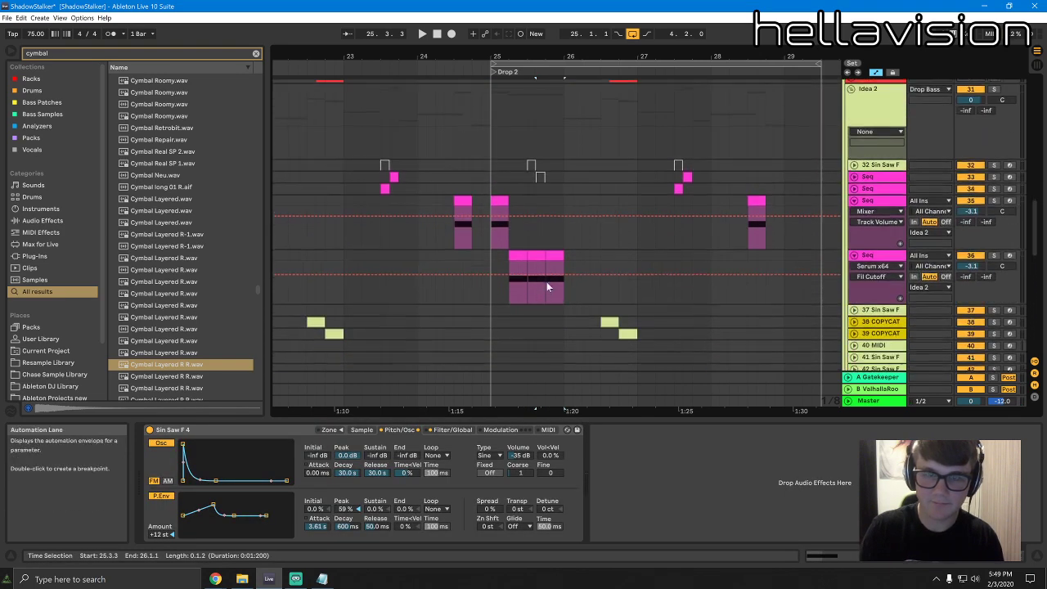
Deactivate the 47 Sin Saw clip that starts at 26.1.1
{"action": "scroll", "coordinate": [546, 281], "scroll_direction": "down", "scroll_amount": 6}
{"action": "left_click", "coordinate": [568, 279]}
{"action": "scroll", "coordinate": [625, 284], "scroll_direction": "up", "scroll_amount": 5}
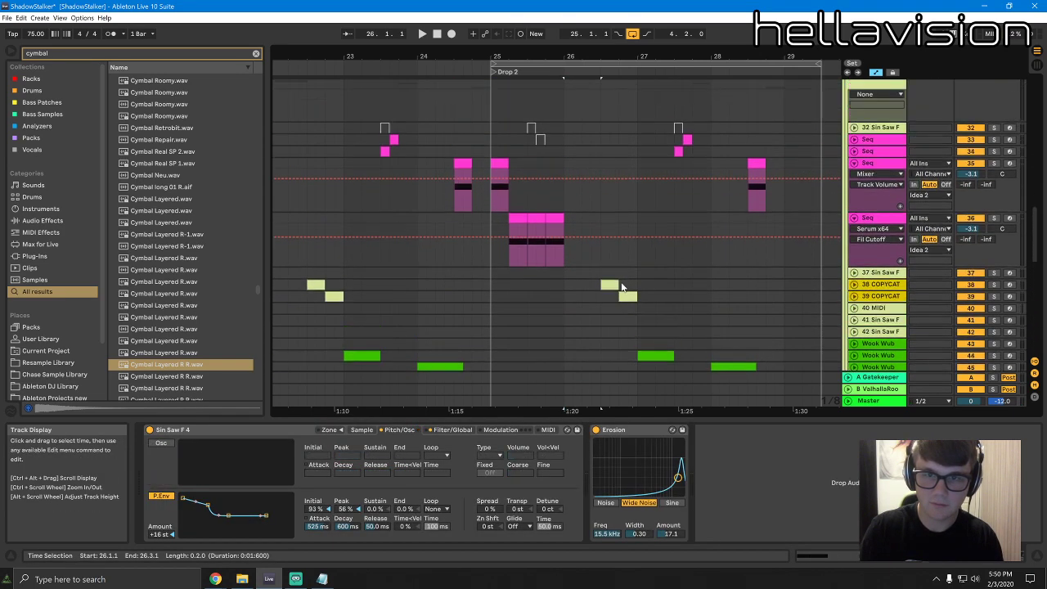
{"action": "scroll", "coordinate": [627, 279], "scroll_direction": "down", "scroll_amount": 4}
{"action": "key", "text": "Delete"}
Audition the COPYCAT clips from 26.3.1 and deactivate the one on track 38
{"action": "left_click", "coordinate": [612, 185]}
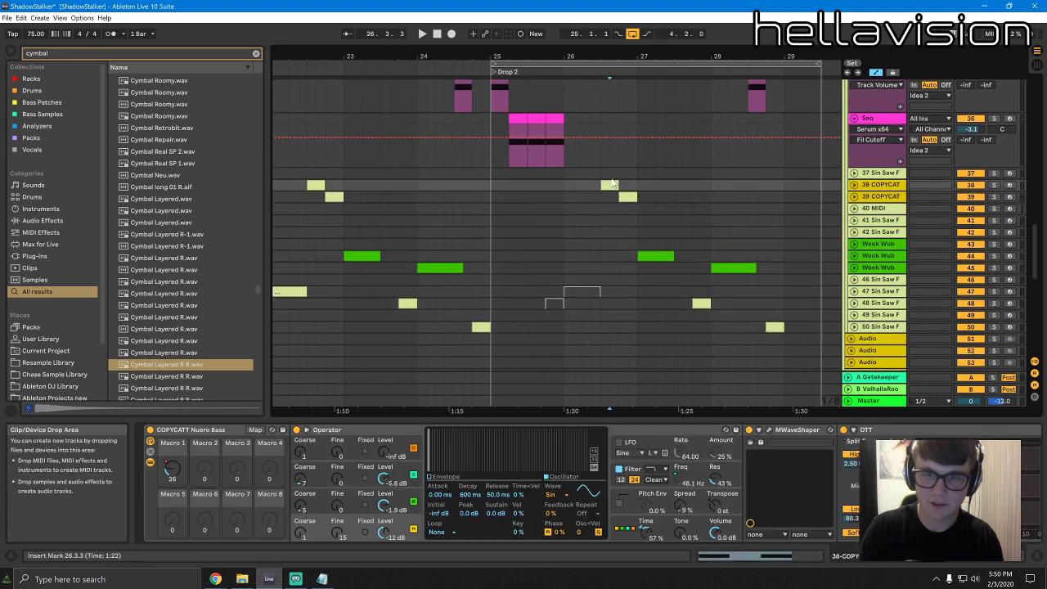
{"action": "key", "text": "space"}
{"action": "key", "text": "space"}
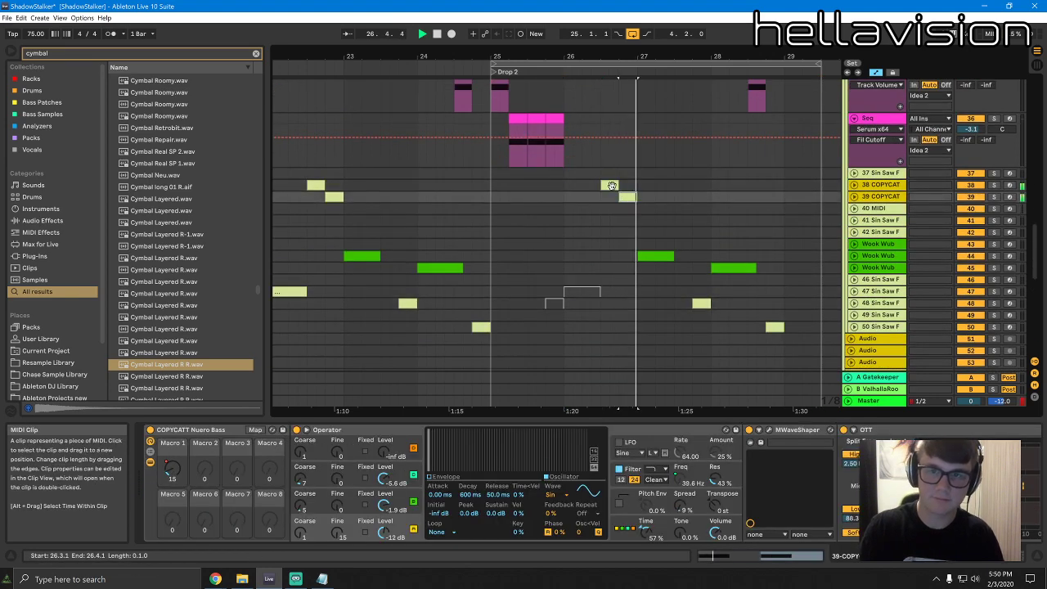
{"action": "left_click", "coordinate": [609, 186]}
{"action": "key", "text": "space"}
{"action": "scroll", "coordinate": [601, 182], "scroll_direction": "up", "scroll_amount": 3}
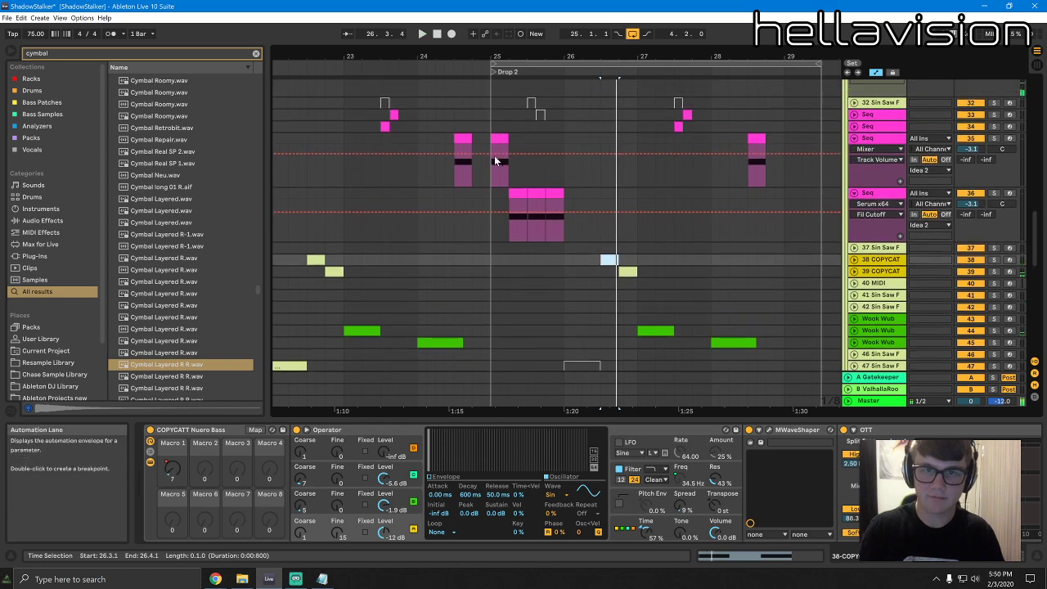
{"action": "key", "text": "0"}
{"action": "key", "text": "space"}
Play from bar 25 and duplicate that bar's clips on both expanded Seq tracks into bar 26
{"action": "left_click", "coordinate": [490, 170]}
{"action": "key", "text": "space"}
{"action": "left_click_drag", "start_coordinate": [564, 220], "coordinate": [490, 143]}
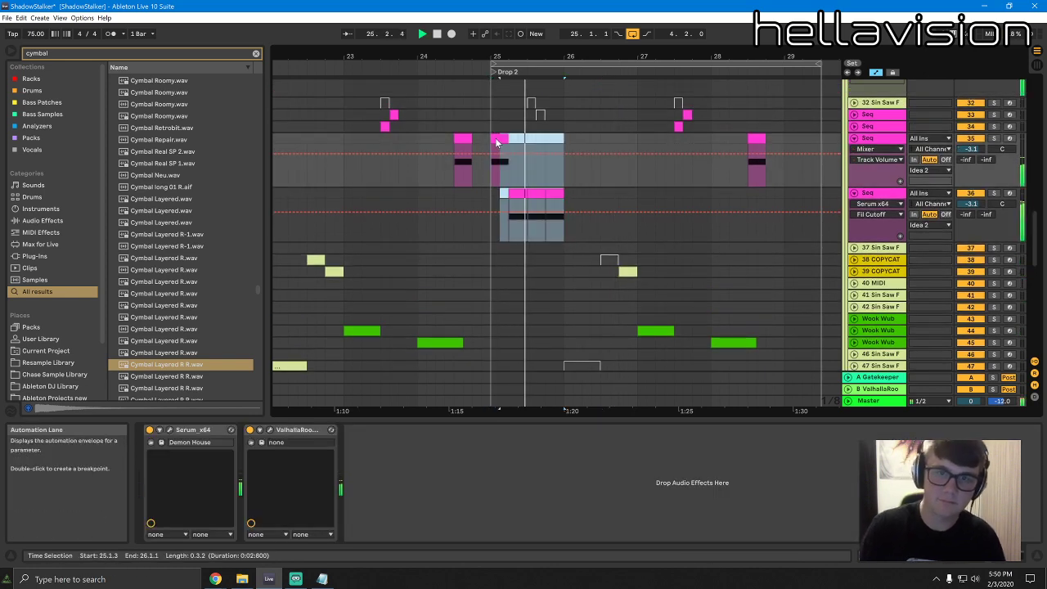
{"action": "key", "text": "ctrl+d"}
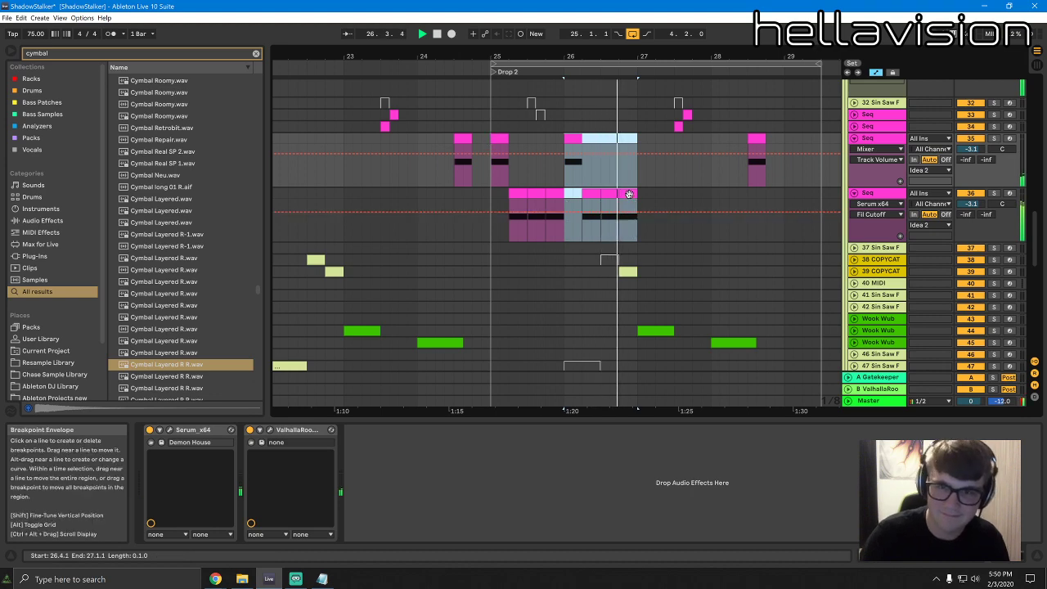
Undo the removal of the lower Seq track's 26.4.1 clip and delete the 39 COPYCAT clip at the same position
{"action": "left_click", "coordinate": [628, 194]}
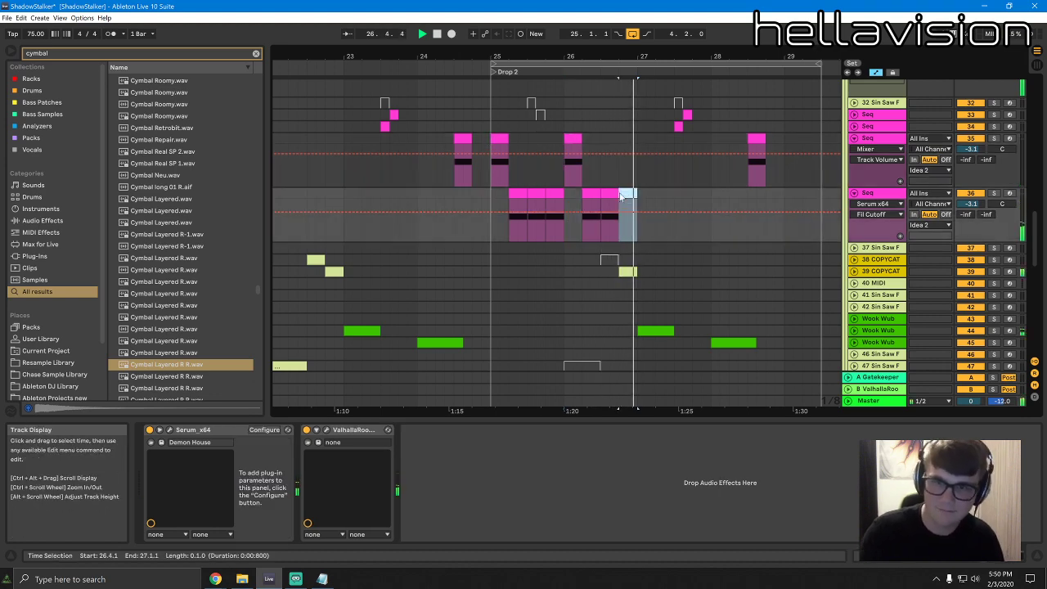
{"action": "key", "text": "space"}
{"action": "key", "text": "ctrl+z"}
{"action": "left_click", "coordinate": [621, 273]}
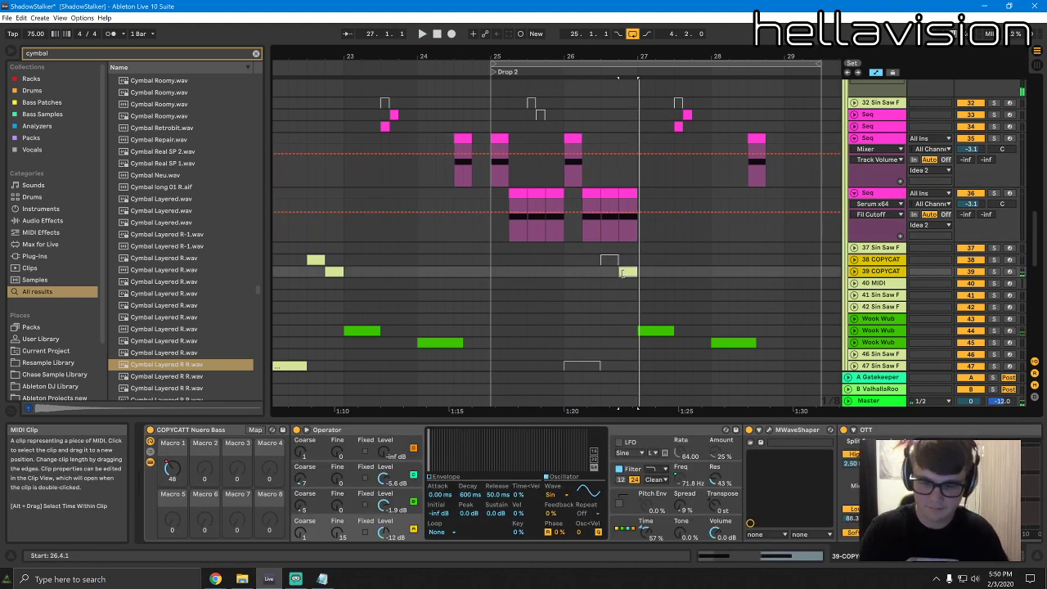
{"action": "key", "text": "Delete"}
Try the note of the lower Seq track's 26.4.1 clip an octave up at F#3, and return it to F#2
{"action": "double_click", "coordinate": [628, 194]}
{"action": "key", "text": "shift+Up"}
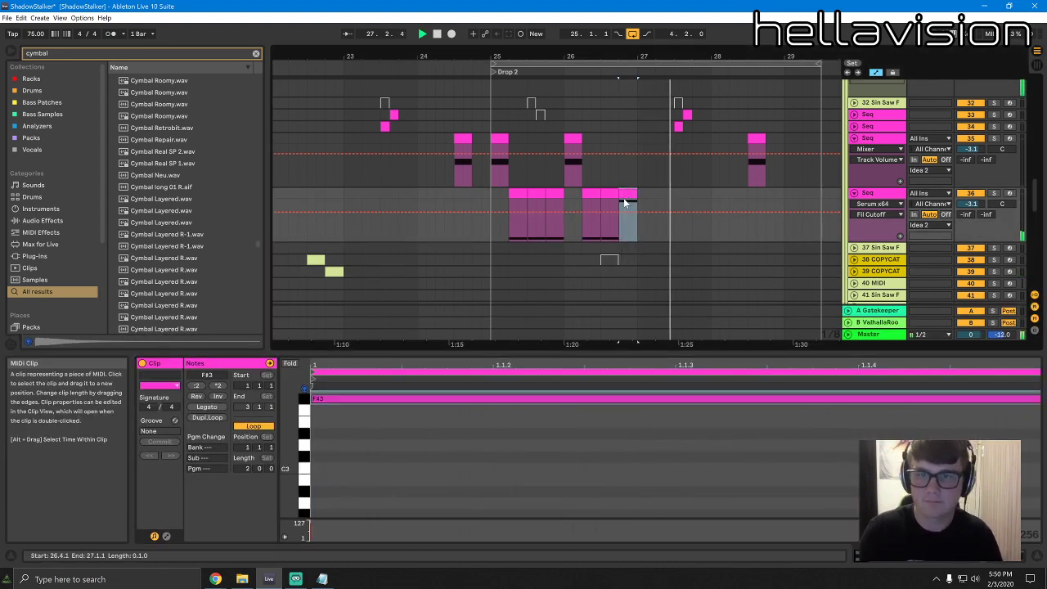
{"action": "left_click", "coordinate": [644, 446]}
{"action": "key", "text": "ctrl+a"}
{"action": "key", "text": "shift+Down"}
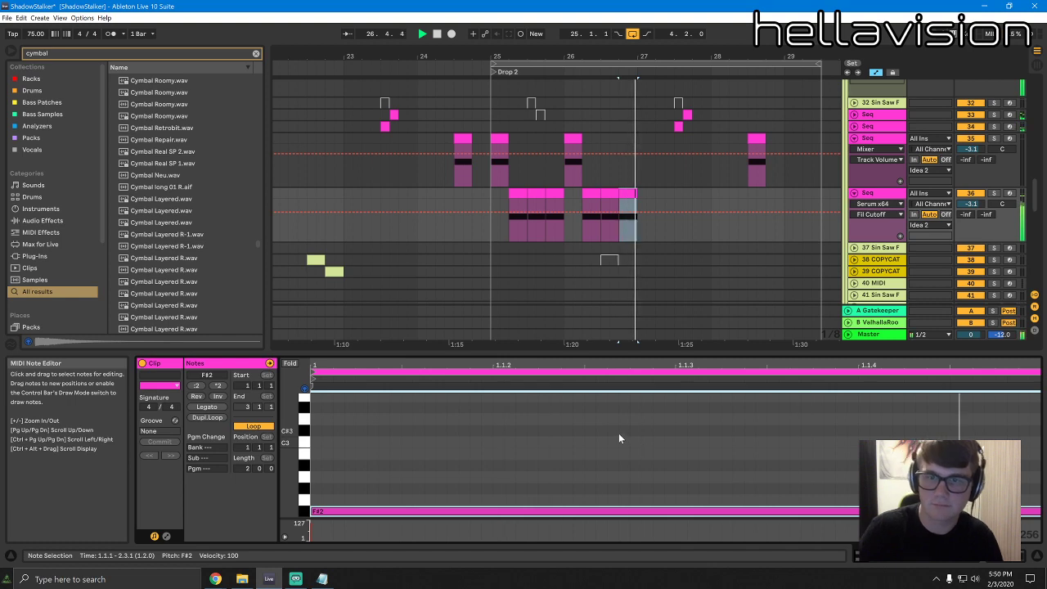
{"action": "double_click", "coordinate": [650, 355]}
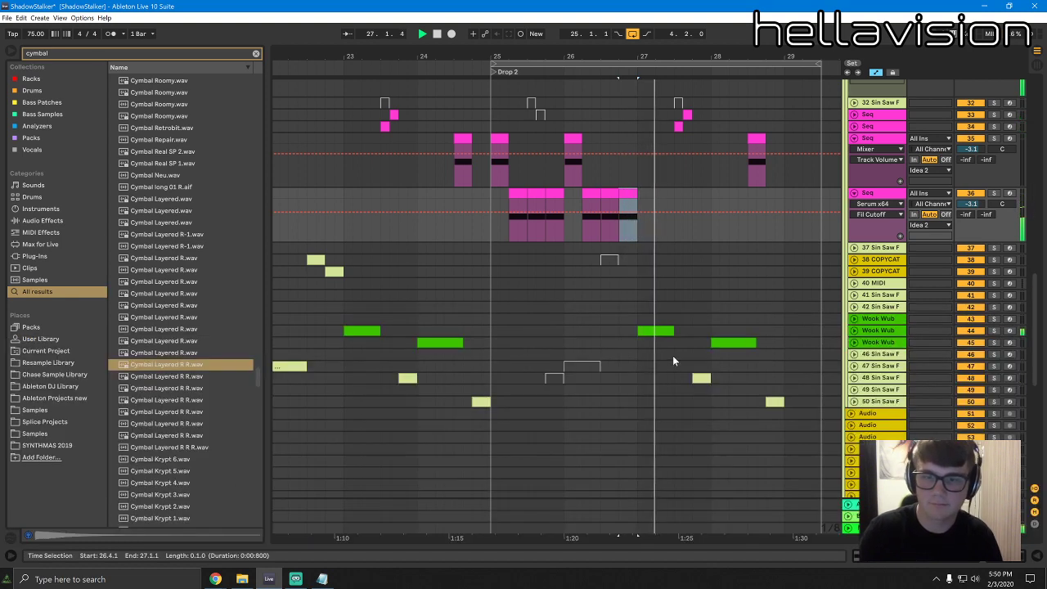
Copy the Seq 35 clip at 25.1.1 and paste it at 27.1.1 on the same track
{"action": "scroll", "coordinate": [665, 350], "scroll_direction": "up", "scroll_amount": 1}
{"action": "scroll", "coordinate": [664, 349], "scroll_direction": "up", "scroll_amount": 1}
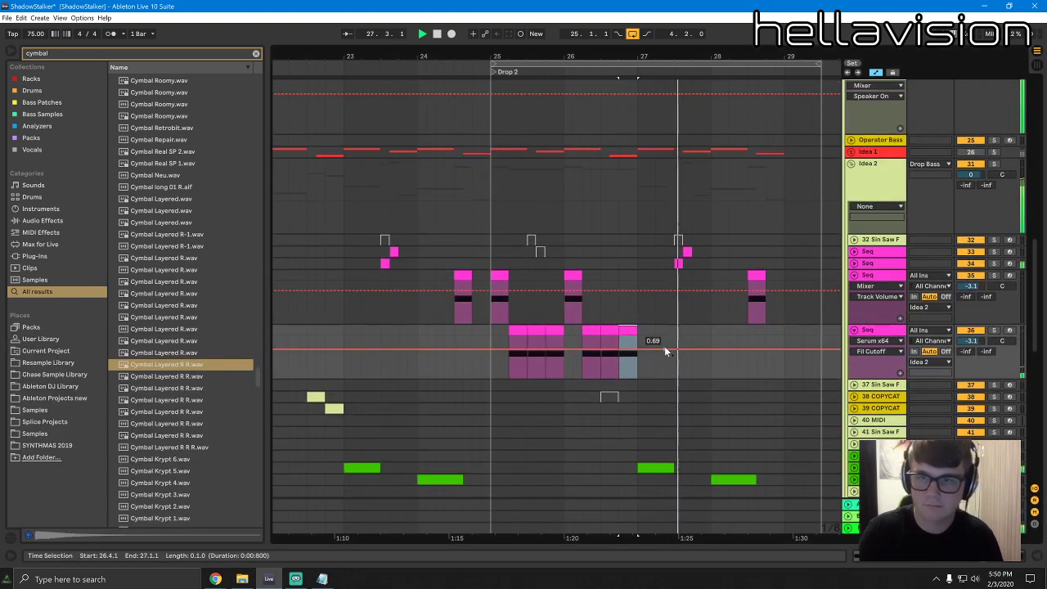
{"action": "left_click", "coordinate": [494, 251]}
{"action": "left_click_drag", "start_coordinate": [639, 330], "coordinate": [494, 275]}
{"action": "left_click", "coordinate": [494, 275]}
{"action": "left_click", "coordinate": [636, 278]}
{"action": "key", "text": "ctrl+v"}
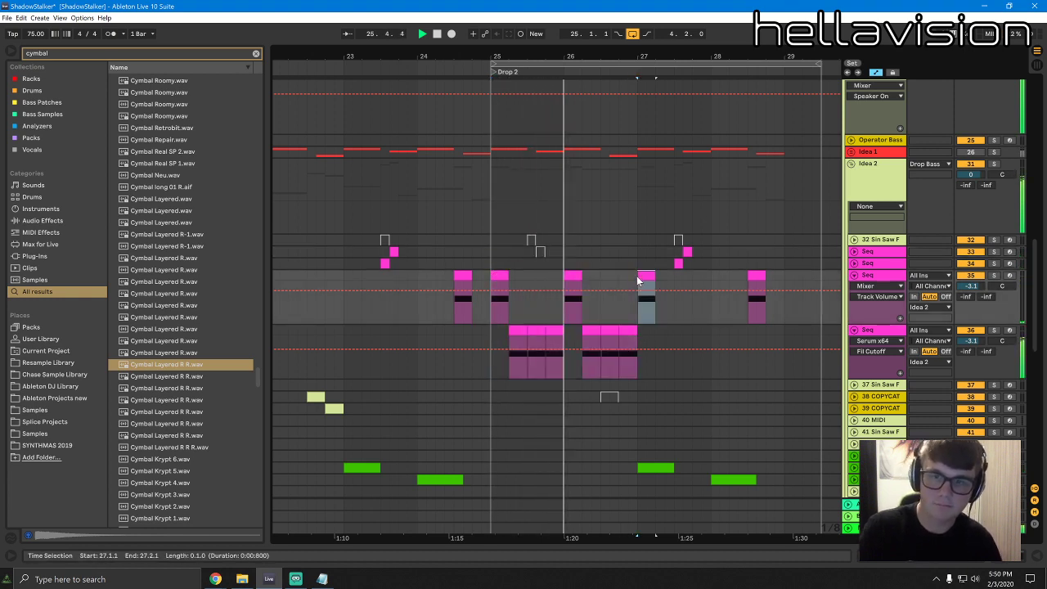
Paste the Seq 35 clip at 28.1.1 and deactivate the same track's clip at 28.3.1
{"action": "left_click", "coordinate": [712, 276]}
{"action": "key", "text": "ctrl+v"}
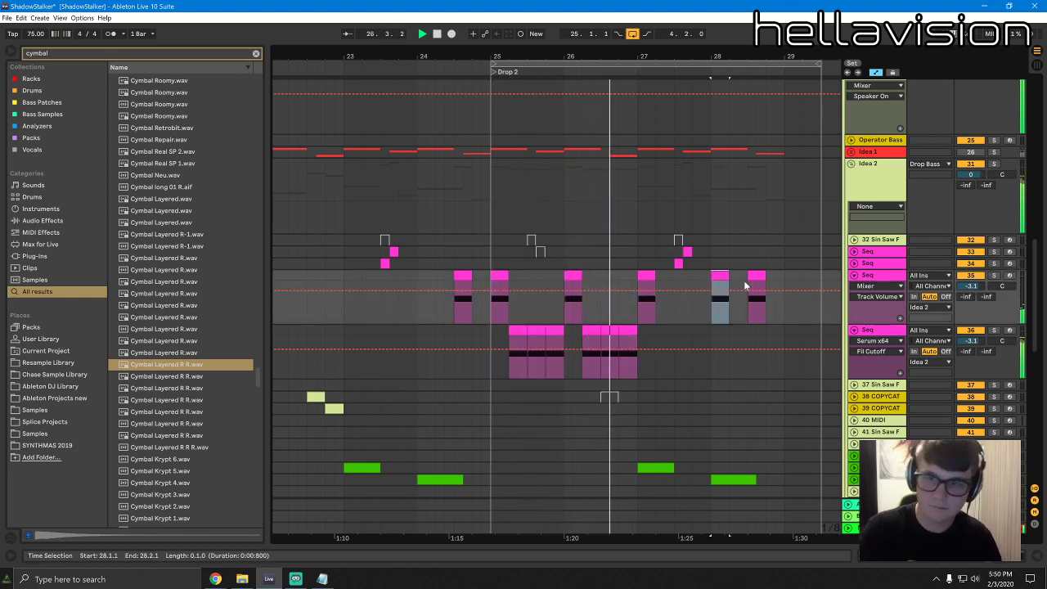
{"action": "left_click", "coordinate": [756, 276]}
{"action": "key", "text": "0"}
{"action": "scroll", "coordinate": [777, 283], "scroll_direction": "down", "scroll_amount": 3}
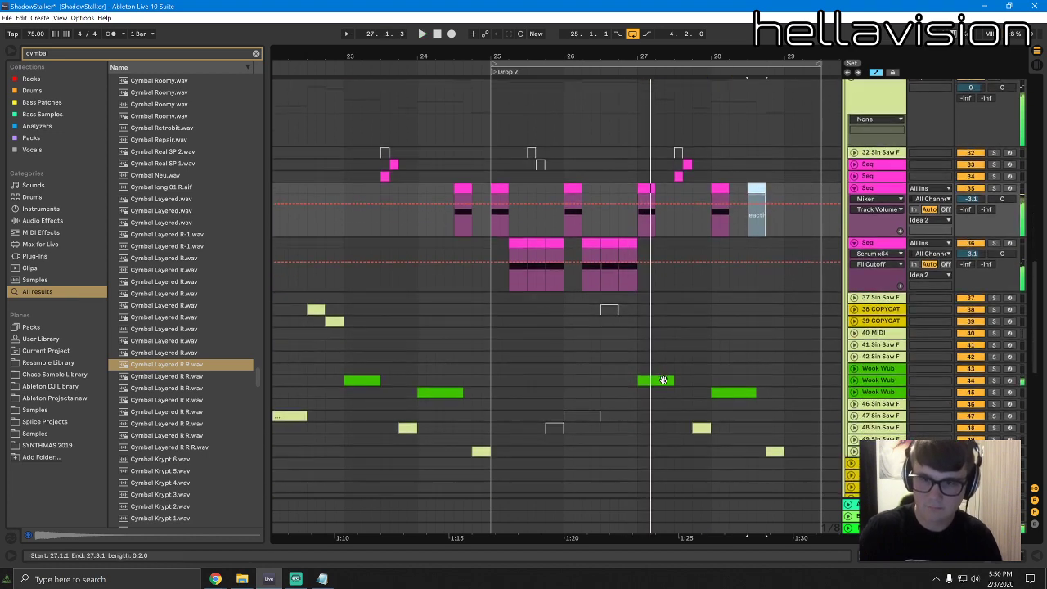
Trim the Wook Wub 44 clip in bar 27 to one beat at 27.2.1 and duplicate it twice to fill the bar
{"action": "left_click", "coordinate": [656, 381]}
{"action": "left_click_drag", "start_coordinate": [680, 383], "coordinate": [669, 379]}
{"action": "key", "text": "space"}
{"action": "key", "text": "space"}
{"action": "key", "text": "space"}
{"action": "key", "text": "ctrl+d"}
{"action": "key", "text": "ctrl+d"}
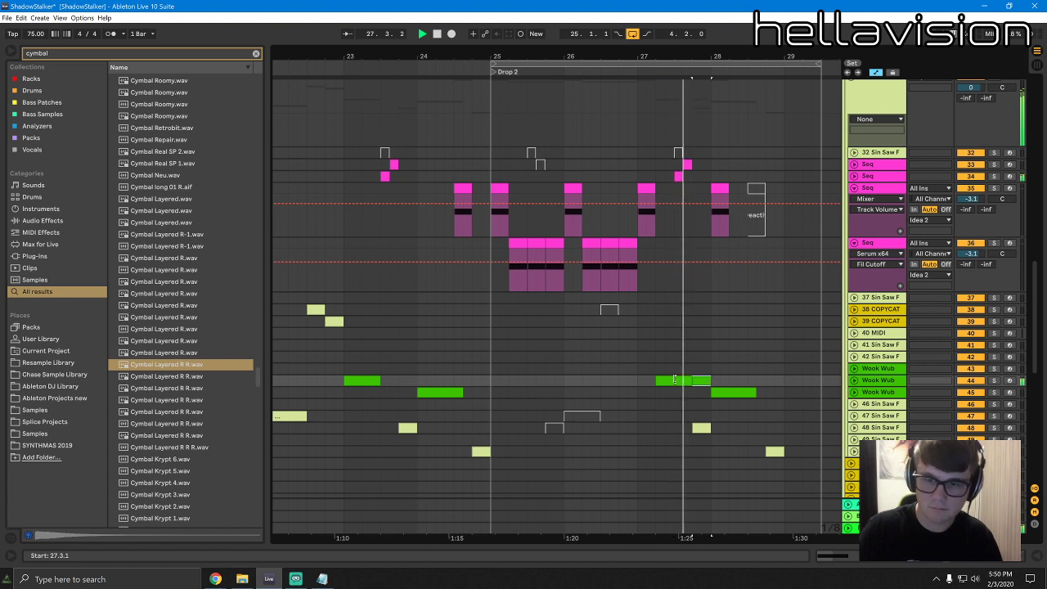
Deactivate the Seq 33 and 34 clips in bar 27 and the 48 Sin Saw clip at 27.4.1
{"action": "left_click", "coordinate": [653, 160]}
{"action": "key", "text": "space"}
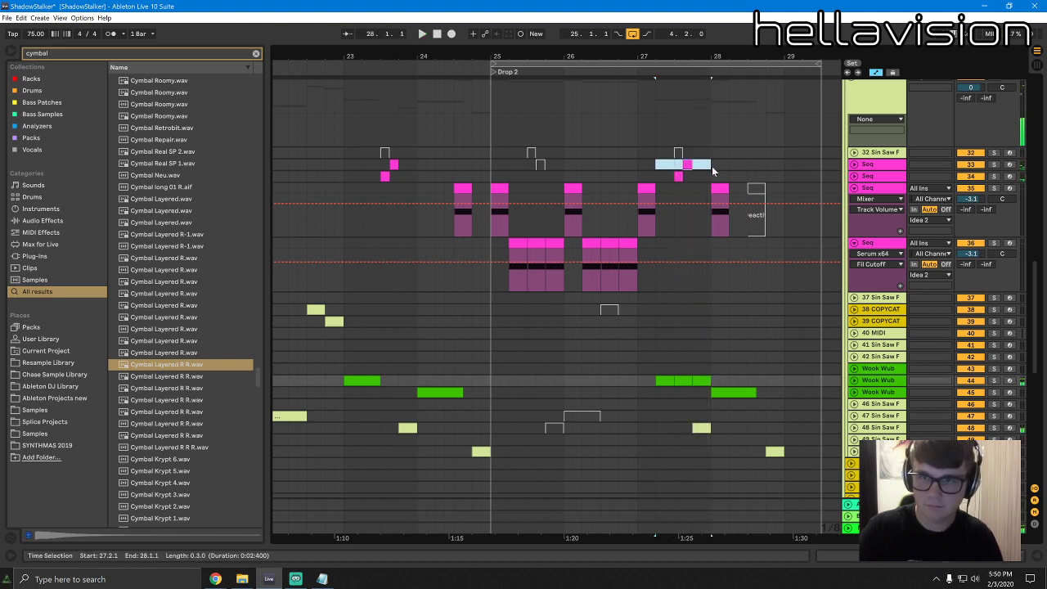
{"action": "left_click_drag", "start_coordinate": [713, 170], "coordinate": [710, 184]}
{"action": "left_click", "coordinate": [700, 427]}
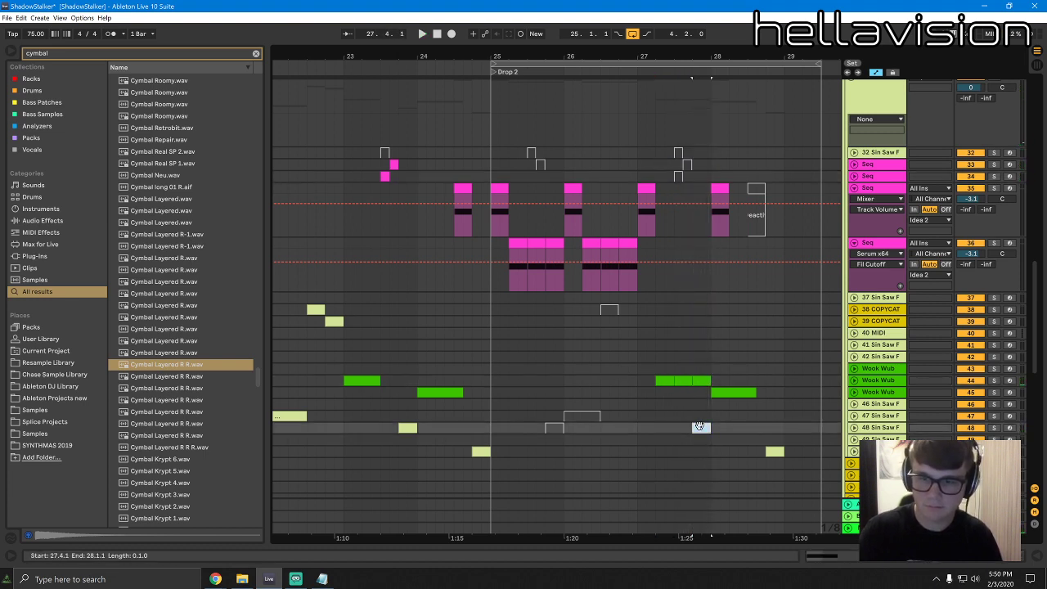
Duplicate the Wook Wub 44 track and delete all clips on the duplicate
{"action": "double_click", "coordinate": [879, 379]}
{"action": "left_click", "coordinate": [880, 378]}
{"action": "scroll", "coordinate": [884, 267], "scroll_direction": "down", "scroll_amount": 5}
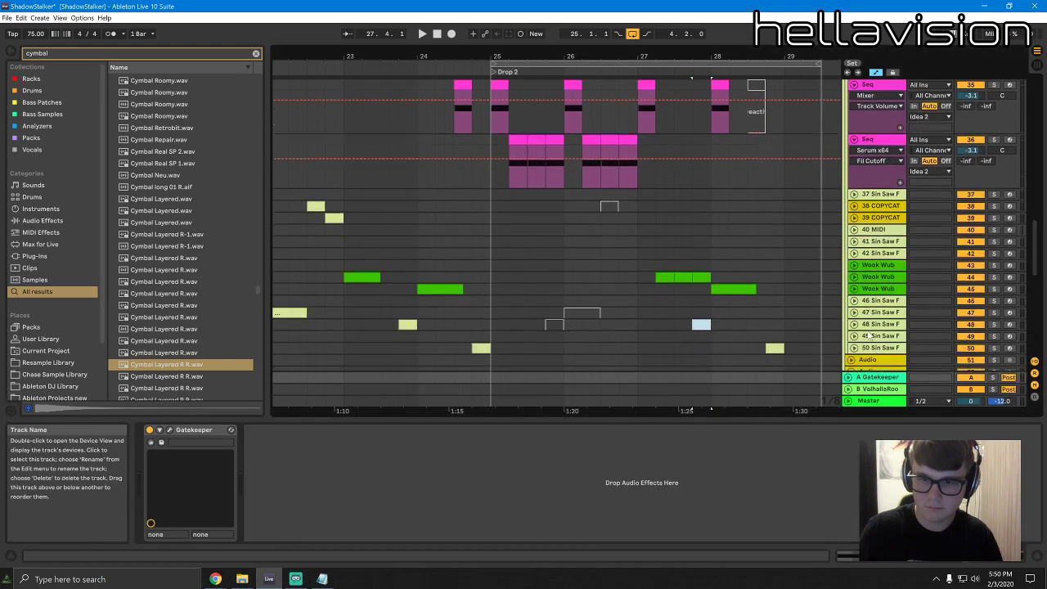
{"action": "left_click", "coordinate": [891, 252]}
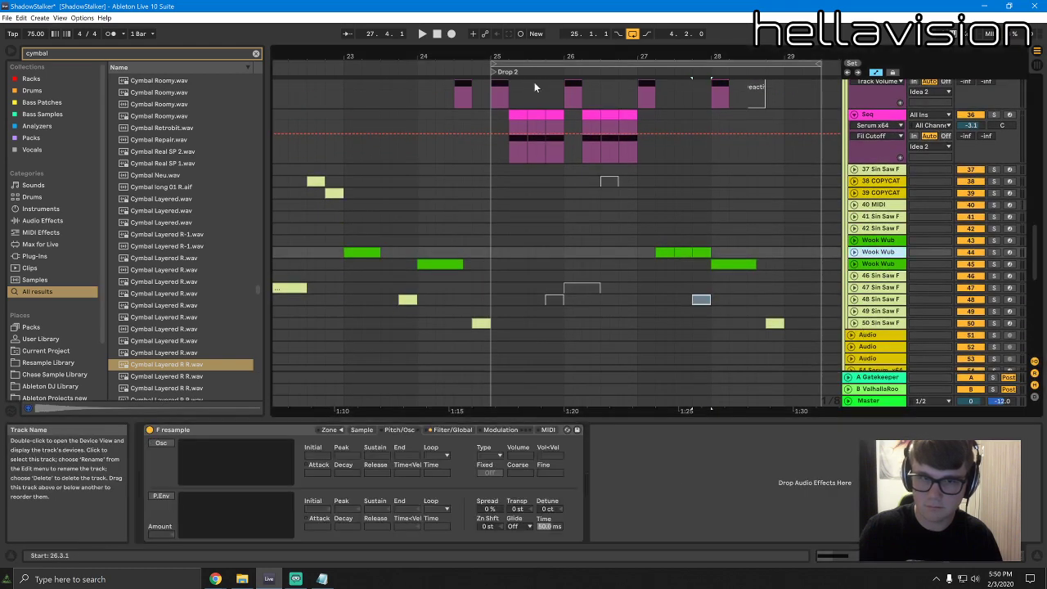
{"action": "left_click_drag", "start_coordinate": [518, 55], "coordinate": [515, 55]}
{"action": "left_click", "coordinate": [877, 242]}
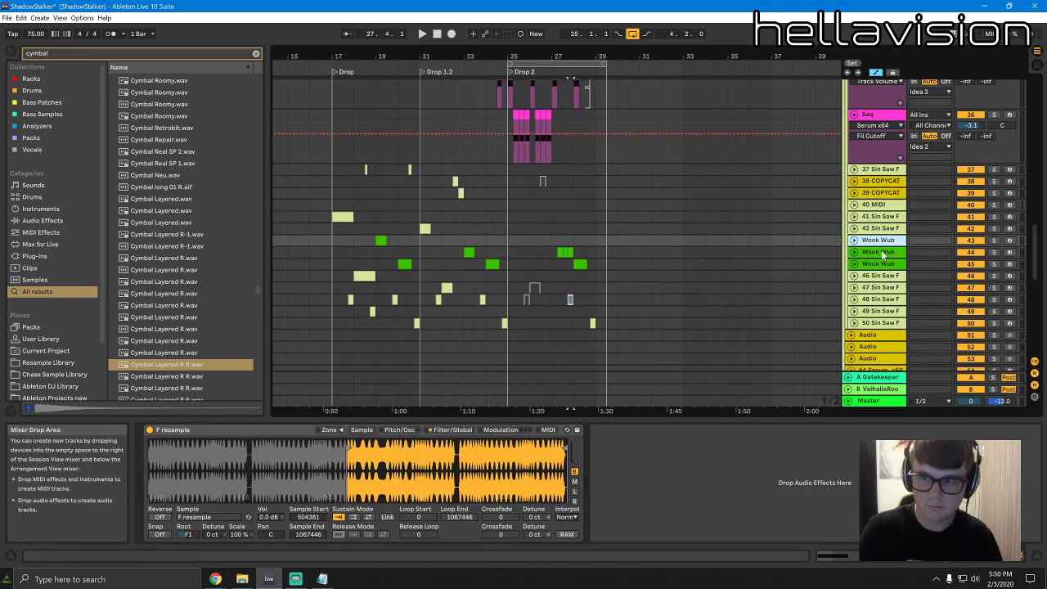
{"action": "right_click", "coordinate": [882, 252]}
{"action": "left_click", "coordinate": [897, 285]}
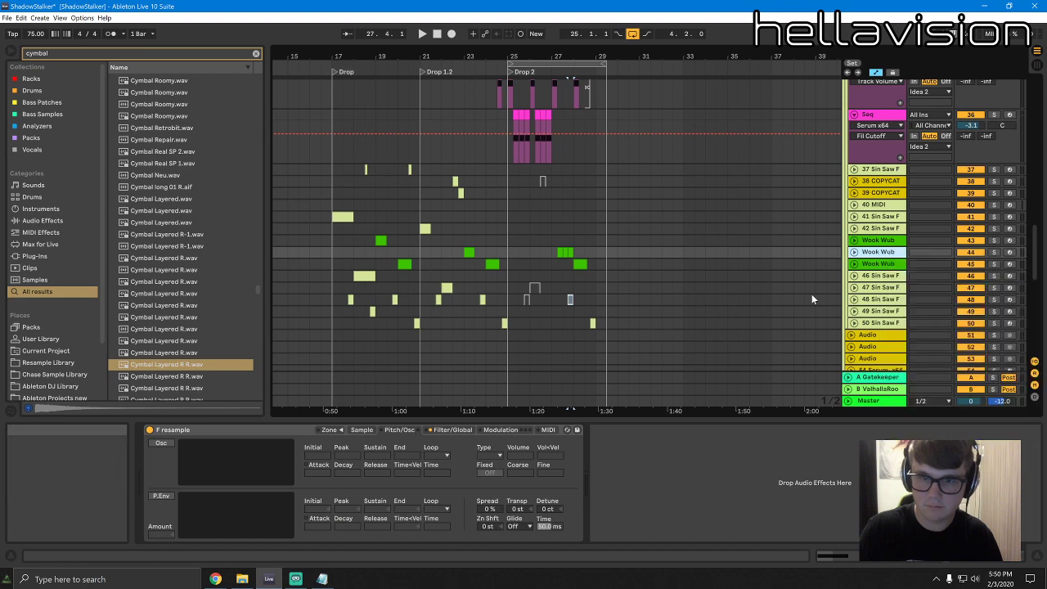
{"action": "right_click", "coordinate": [871, 263]}
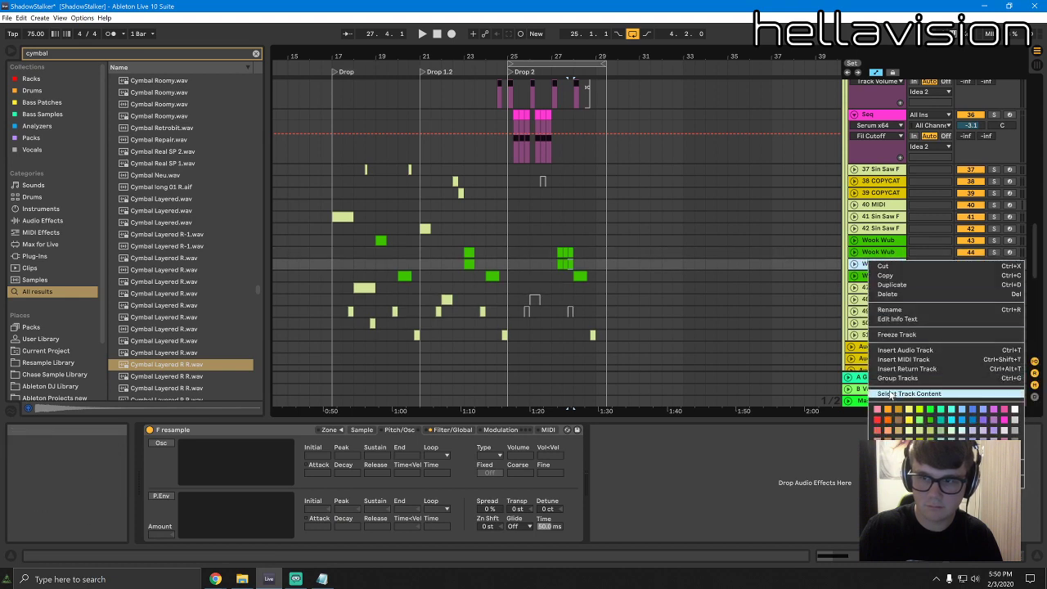
{"action": "left_click", "coordinate": [891, 395]}
{"action": "key", "text": "Delete"}
Move the three one-beat Wook Wub clips in bar 27 from track 44 onto the empty duplicate track 45 and play them
{"action": "left_click", "coordinate": [552, 241]}
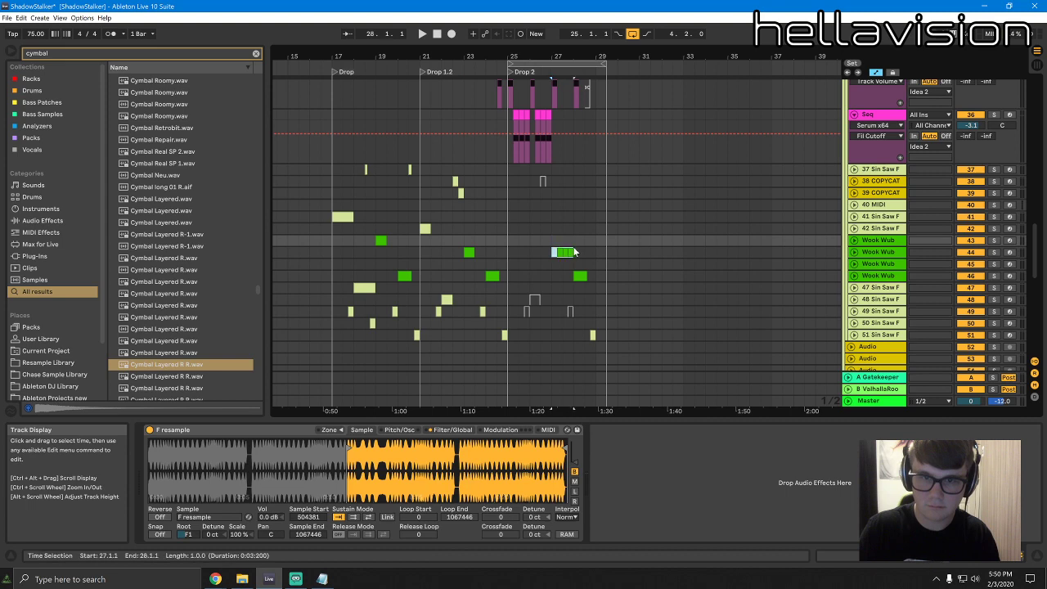
{"action": "left_click", "coordinate": [572, 252]}
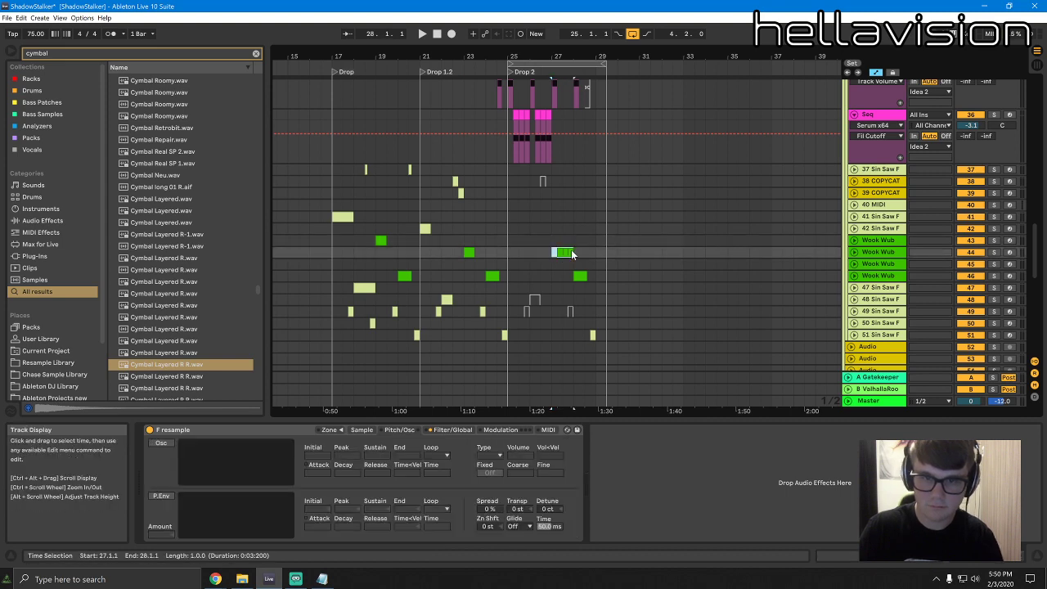
{"action": "left_click_drag", "start_coordinate": [562, 253], "coordinate": [564, 264]}
{"action": "key", "text": "space"}
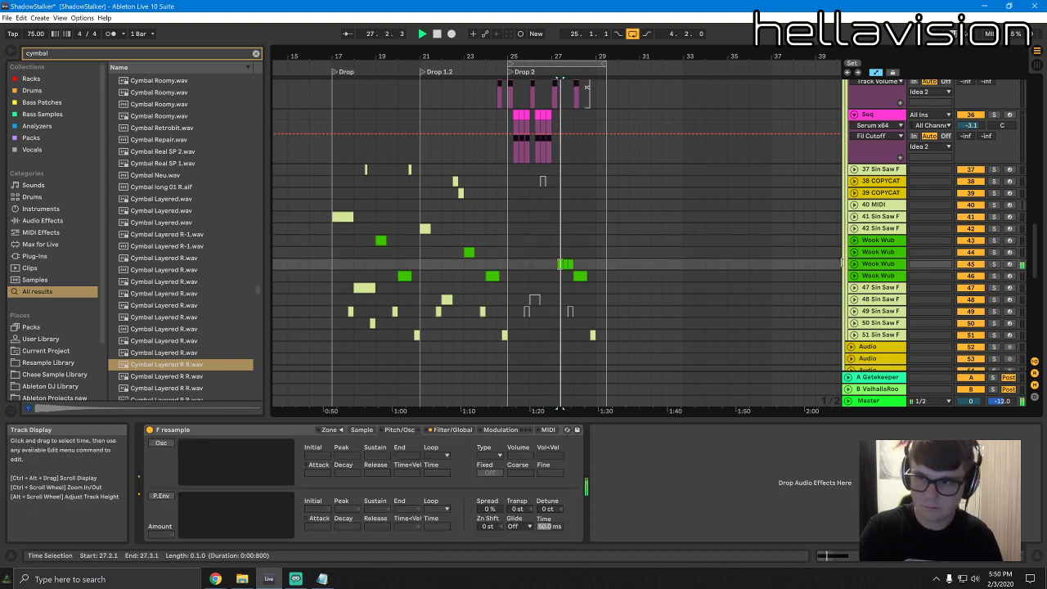
{"action": "key", "text": "space"}
Enable the Sampler oscillator on Wook Wub 45, set its volume to -39 dB and show that volume's automation lane
{"action": "left_click", "coordinate": [854, 264]}
{"action": "key", "text": "space"}
{"action": "key", "text": "space"}
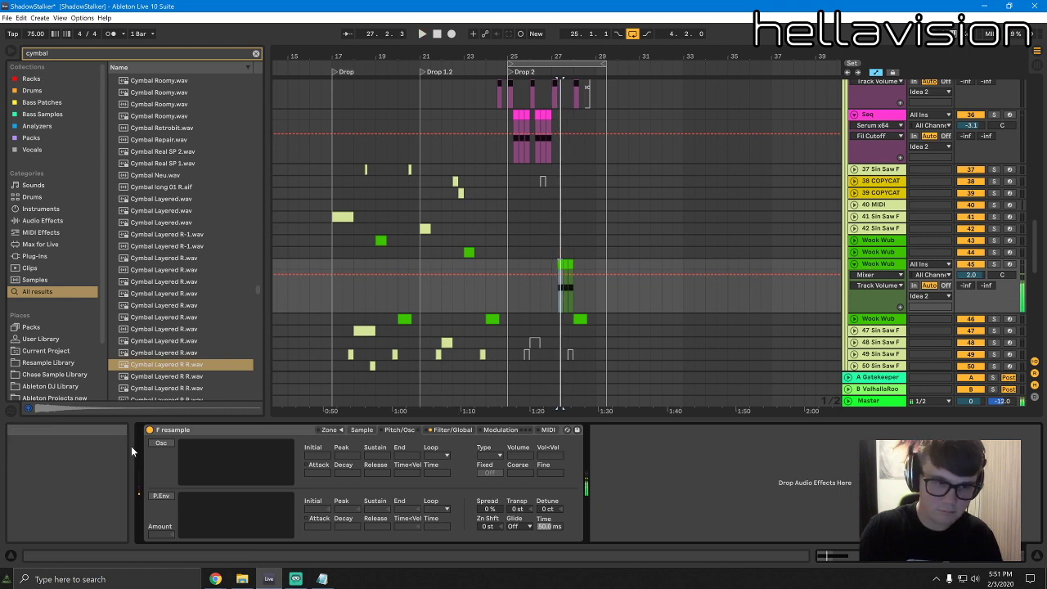
{"action": "left_click", "coordinate": [160, 442]}
{"action": "left_click", "coordinate": [516, 458]}
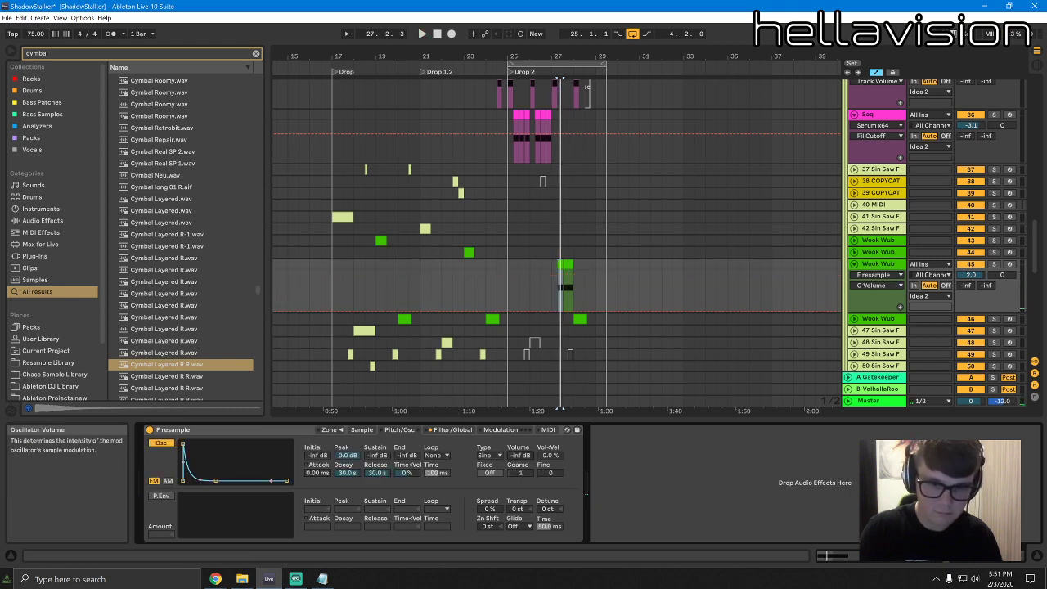
{"action": "left_click_drag", "start_coordinate": [518, 454], "coordinate": [518, 459]}
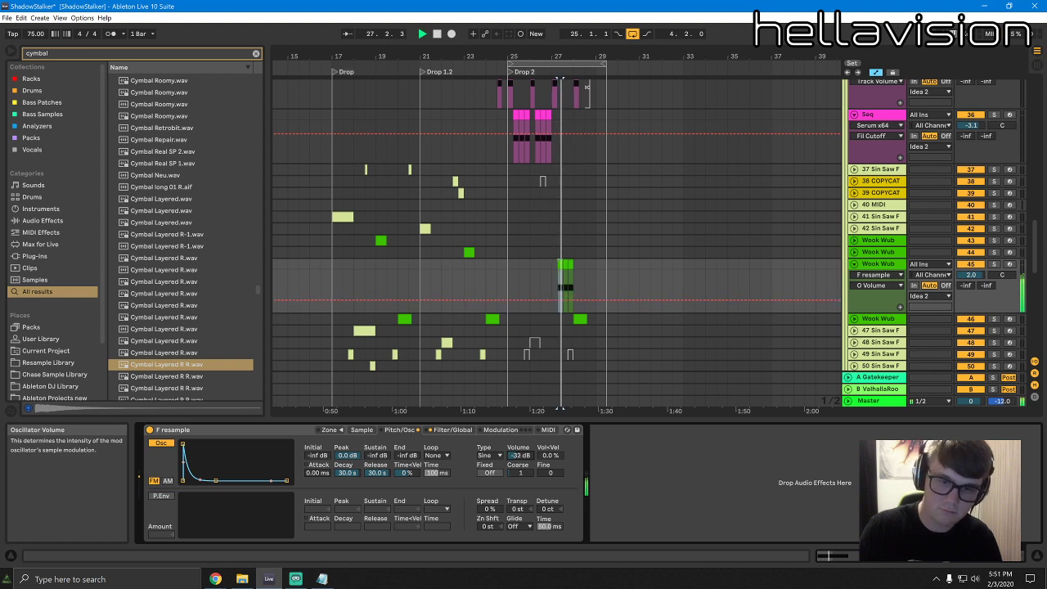
{"action": "right_click", "coordinate": [518, 455]}
{"action": "left_click", "coordinate": [532, 461]}
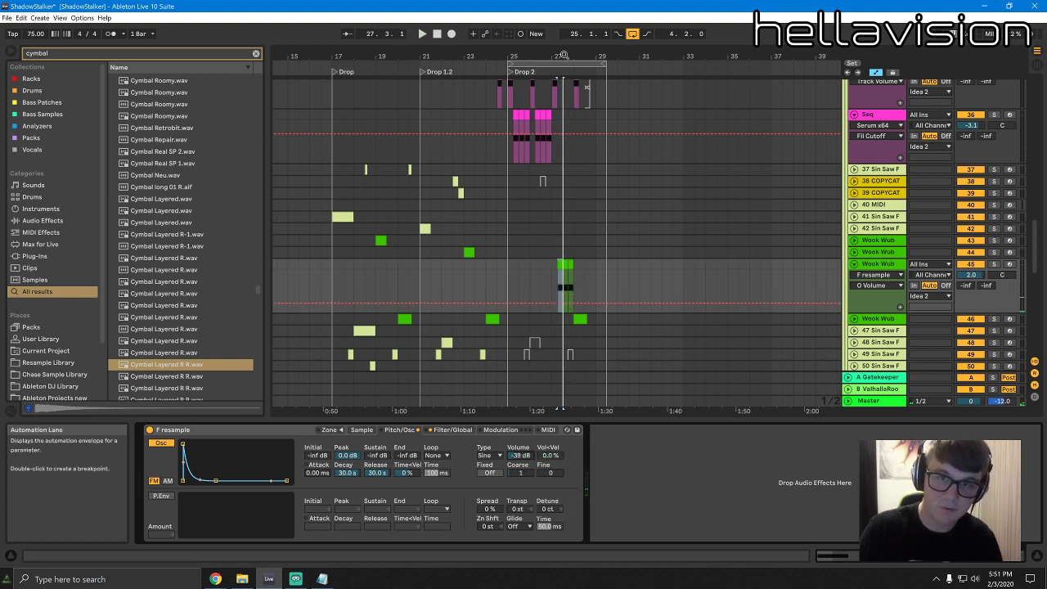
Automate the oscillator volume over the 27.2.1 clip, rising to -23 dB mid-beat and falling back by 27.3.1
{"action": "left_click_drag", "start_coordinate": [561, 57], "coordinate": [529, 177]}
{"action": "left_click", "coordinate": [491, 302]}
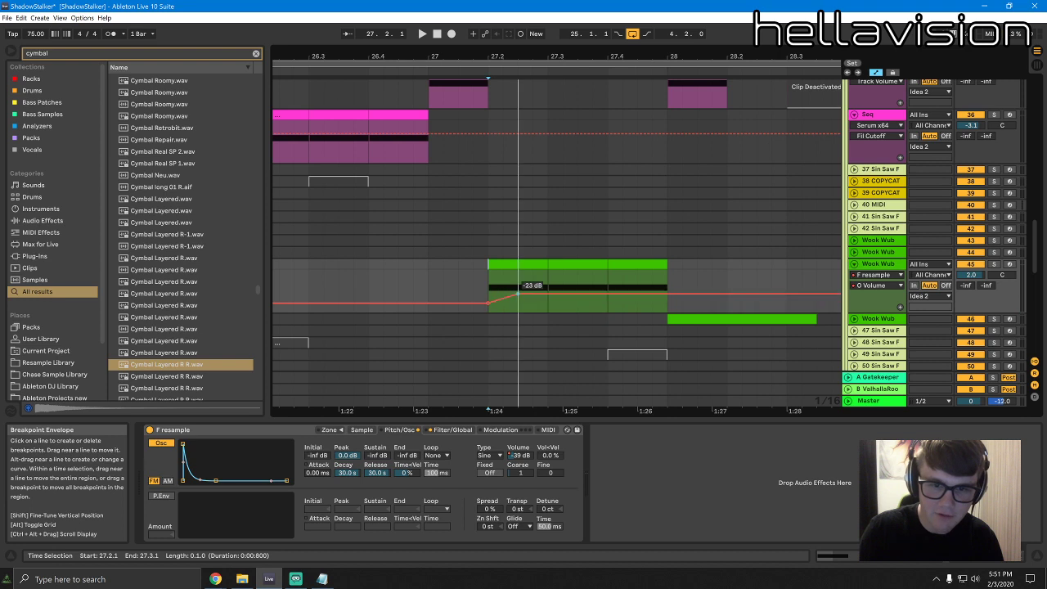
{"action": "left_click_drag", "start_coordinate": [550, 293], "coordinate": [547, 303]}
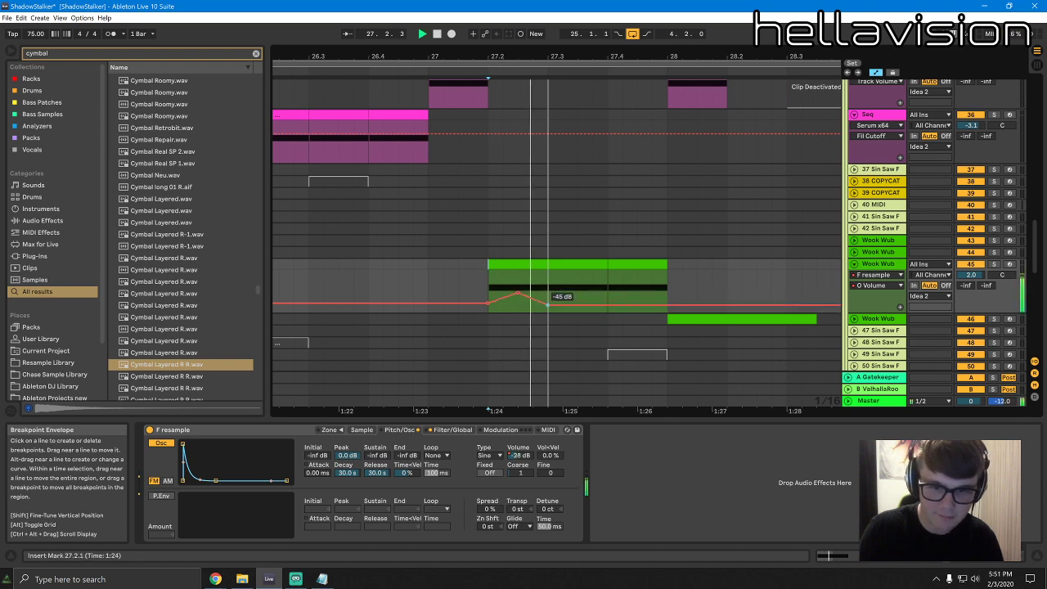
{"action": "key", "text": "space"}
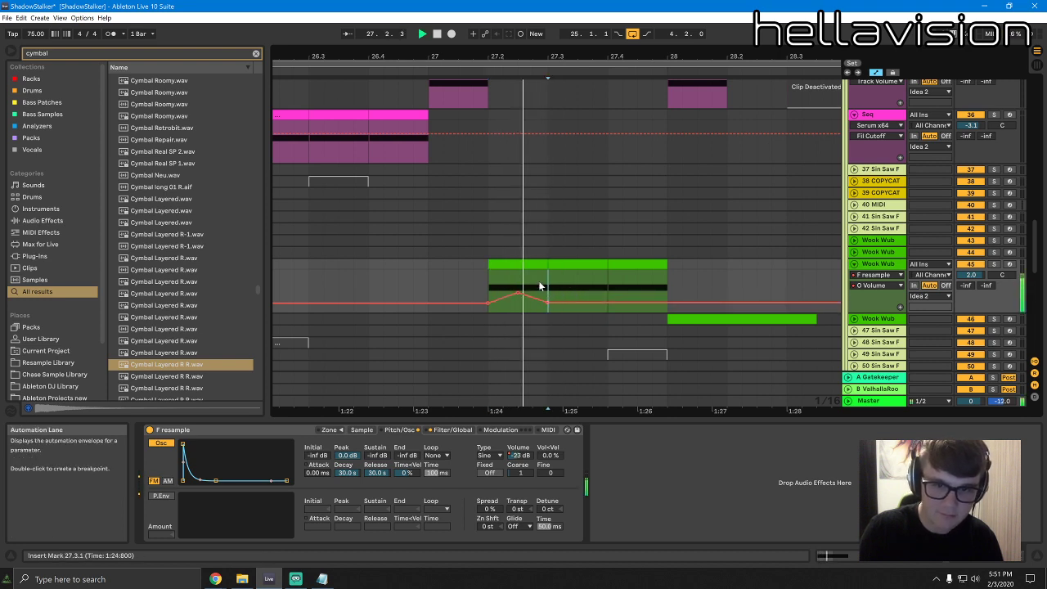
Duplicate the first Wook Wub clip's beat with its volume automation over the remaining two beats of bar 27 and play it
{"action": "left_click_drag", "start_coordinate": [544, 286], "coordinate": [477, 279]}
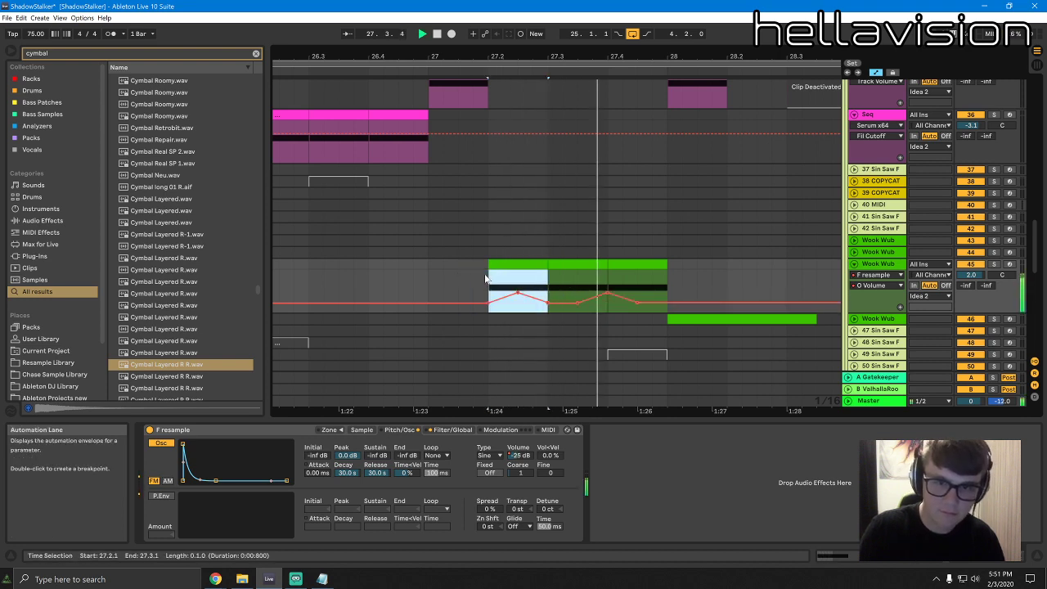
{"action": "key", "text": "ctrl+d"}
{"action": "key", "text": "ctrl+d"}
{"action": "left_click", "coordinate": [474, 278]}
{"action": "key", "text": "space"}
{"action": "key", "text": "space"}
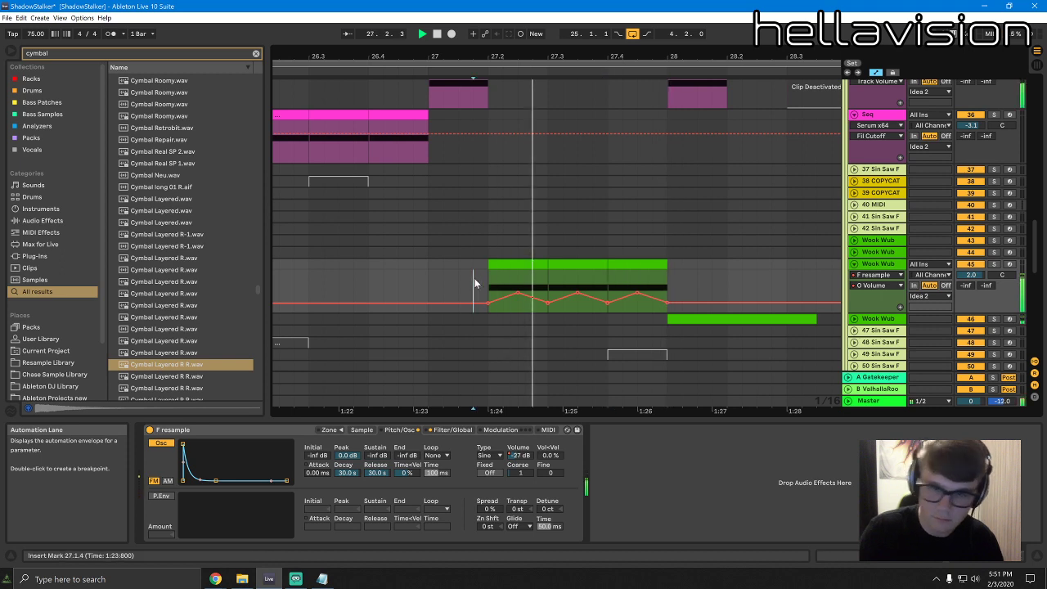
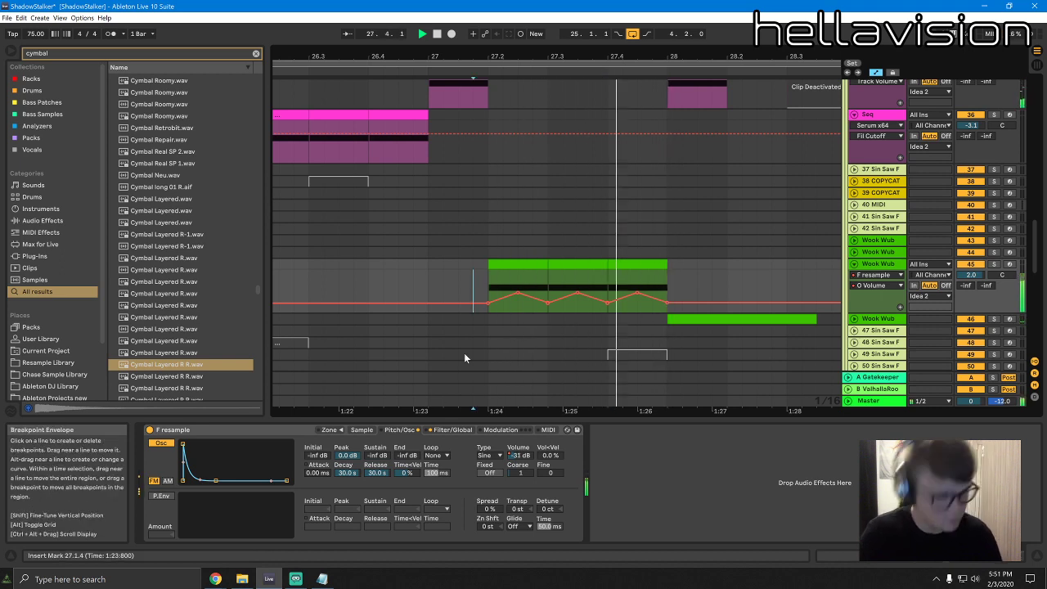
Add Erosion to Wook Wub 45 in Wide Noise mode with frequency 16.4 kHz and amount 96.6
{"action": "left_click_drag", "start_coordinate": [601, 57], "coordinate": [519, 29]}
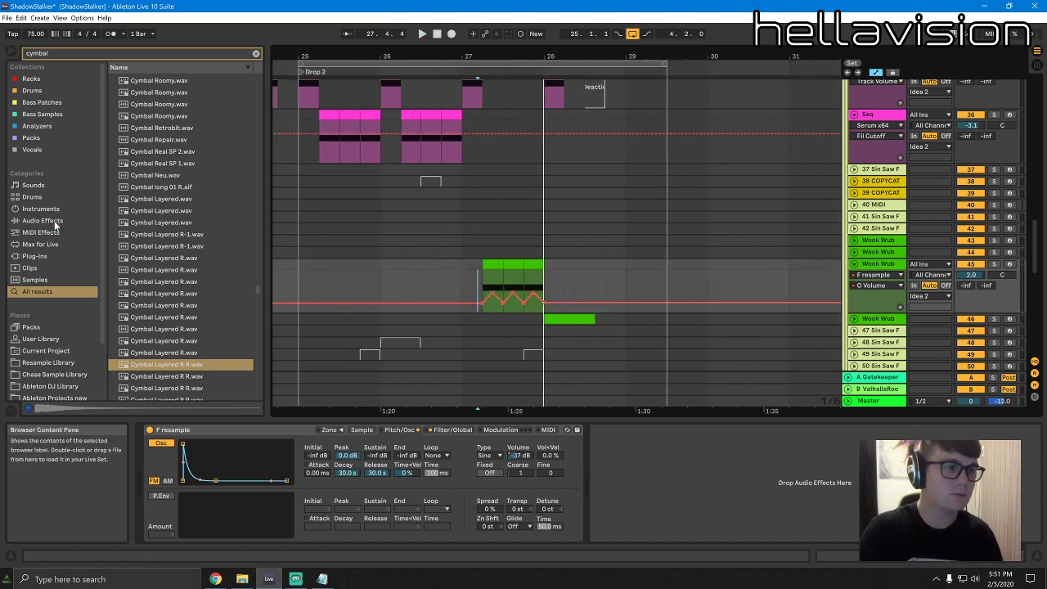
{"action": "left_click", "coordinate": [43, 221]}
{"action": "left_click", "coordinate": [256, 53]}
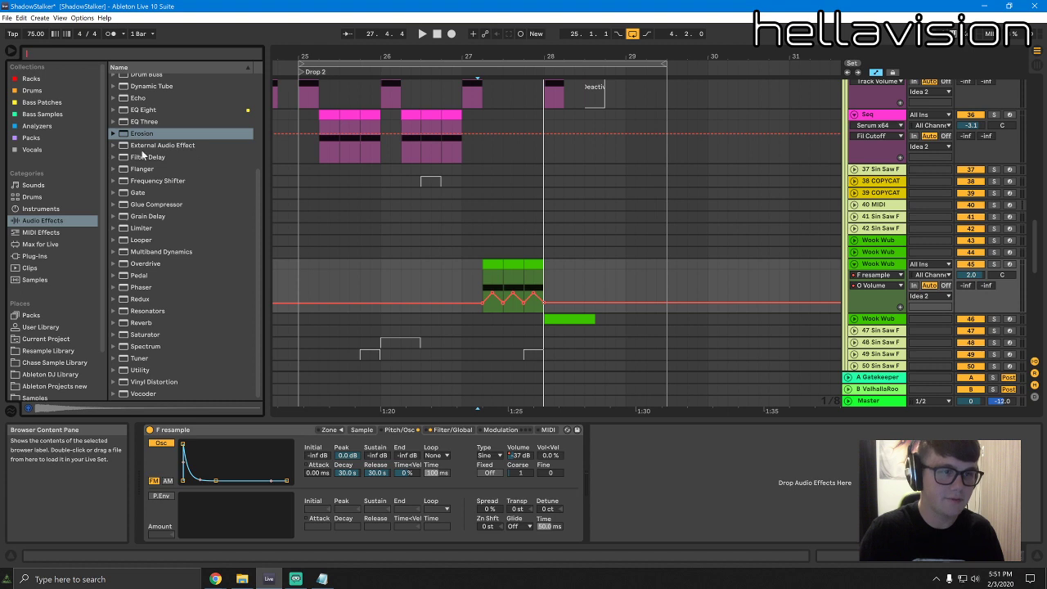
{"action": "left_click_drag", "start_coordinate": [142, 135], "coordinate": [520, 299]}
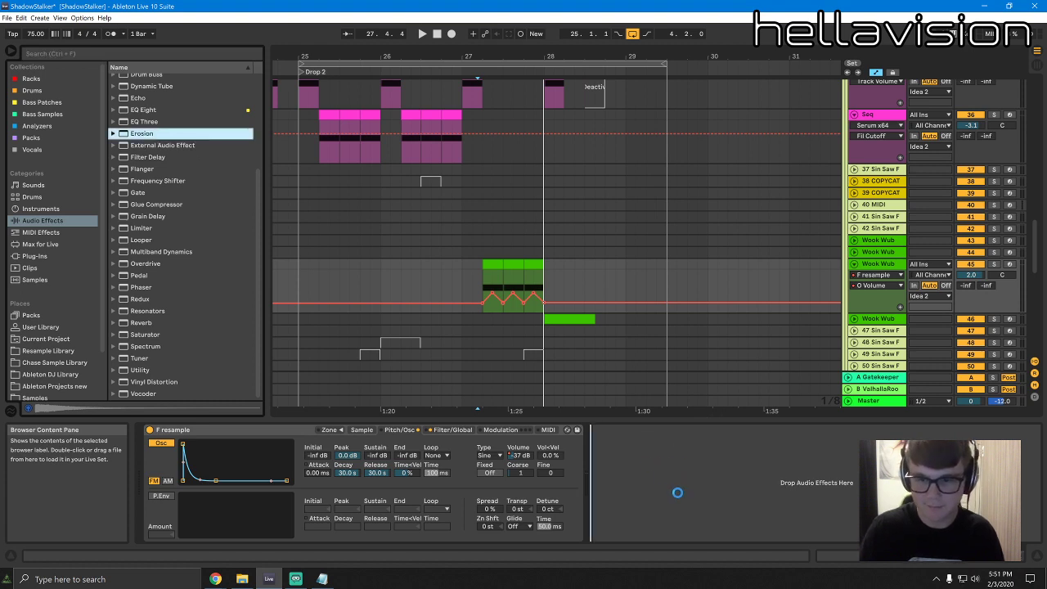
{"action": "key", "text": "space"}
{"action": "left_click", "coordinate": [642, 503]}
{"action": "left_click_drag", "start_coordinate": [657, 493], "coordinate": [681, 458]}
{"action": "key", "text": "space"}
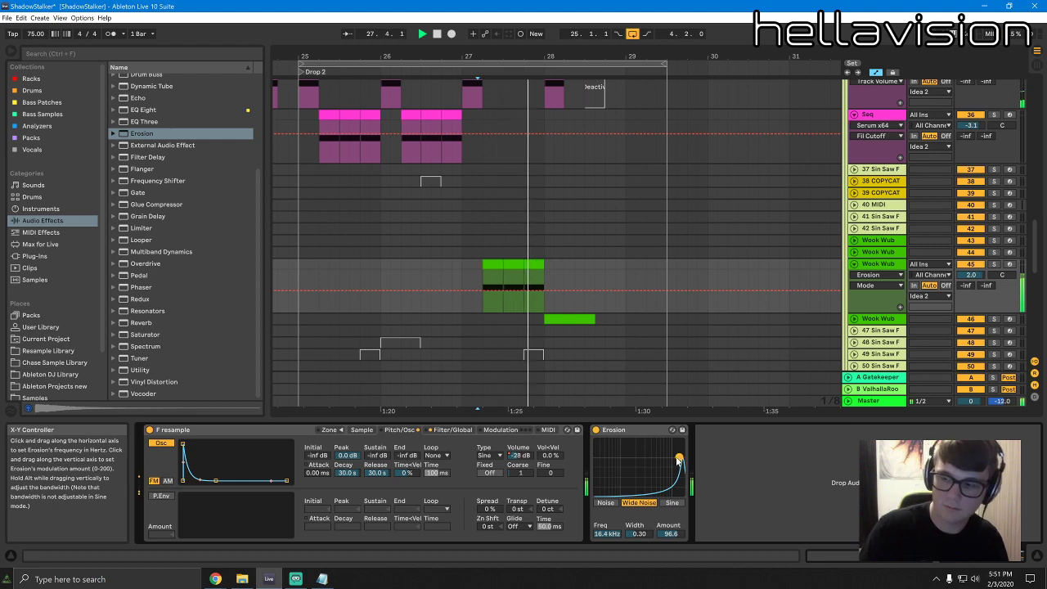
Delete the Wook Wub 46 clip at 28.1.1, duplicate Wook Wub 45's bar 27 into bar 28 and play from 27.4.3
{"action": "left_click", "coordinate": [566, 319]}
{"action": "key", "text": "space"}
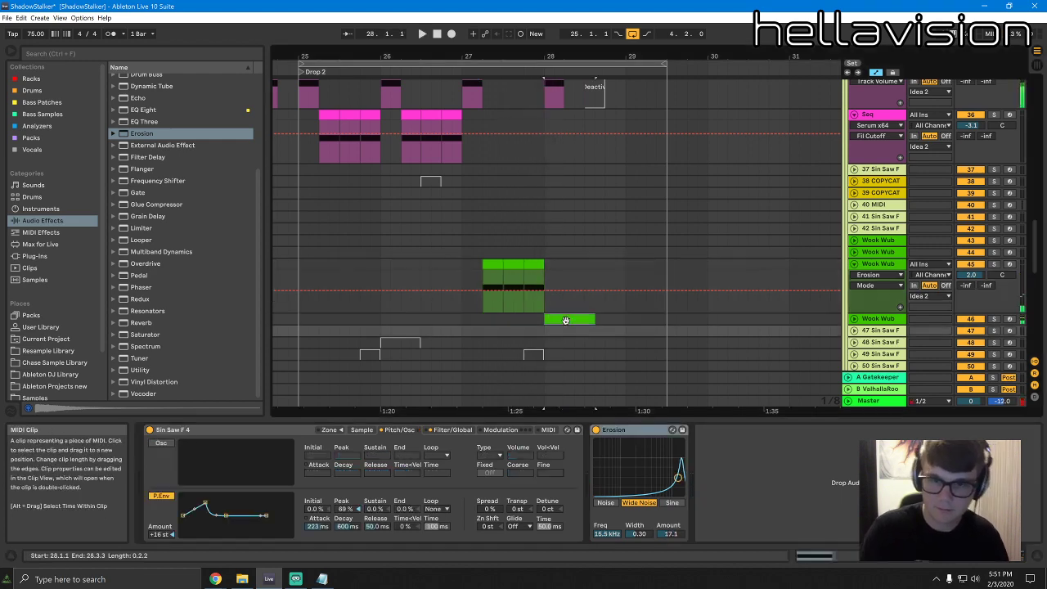
{"action": "left_click_drag", "start_coordinate": [548, 265], "coordinate": [461, 265]}
{"action": "key", "text": "ctrl+d"}
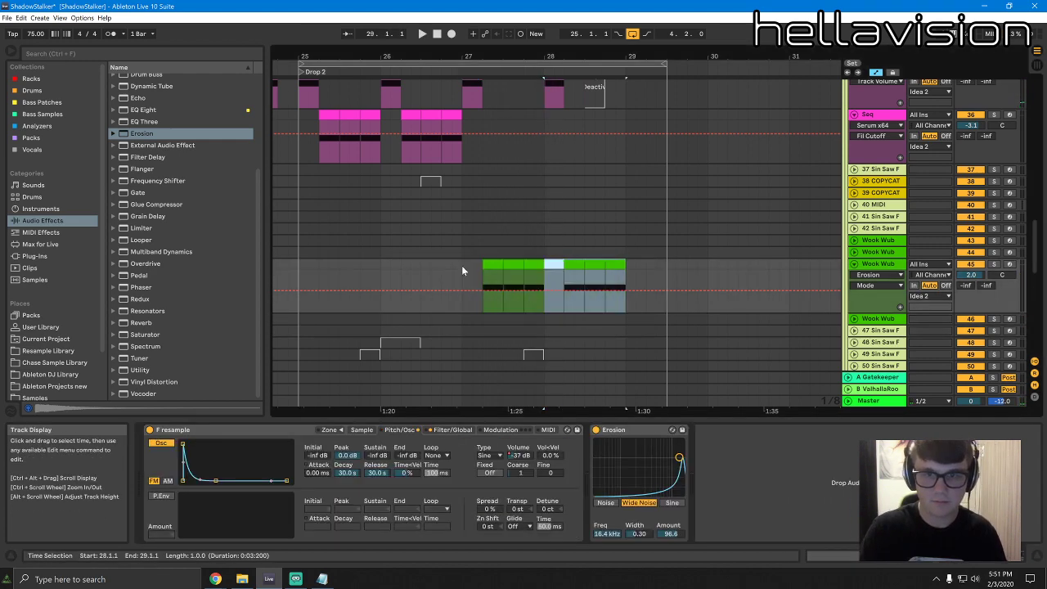
{"action": "scroll", "coordinate": [543, 205], "scroll_direction": "up", "scroll_amount": 3}
{"action": "left_click", "coordinate": [533, 137]}
{"action": "key", "text": "space"}
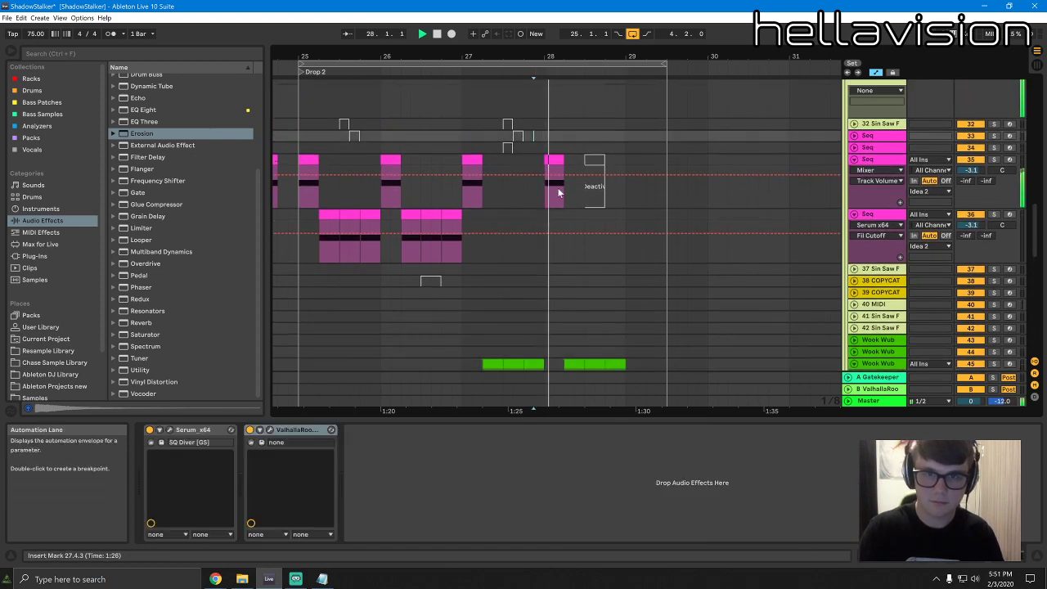
{"action": "scroll", "coordinate": [564, 215], "scroll_direction": "up", "scroll_amount": 3}
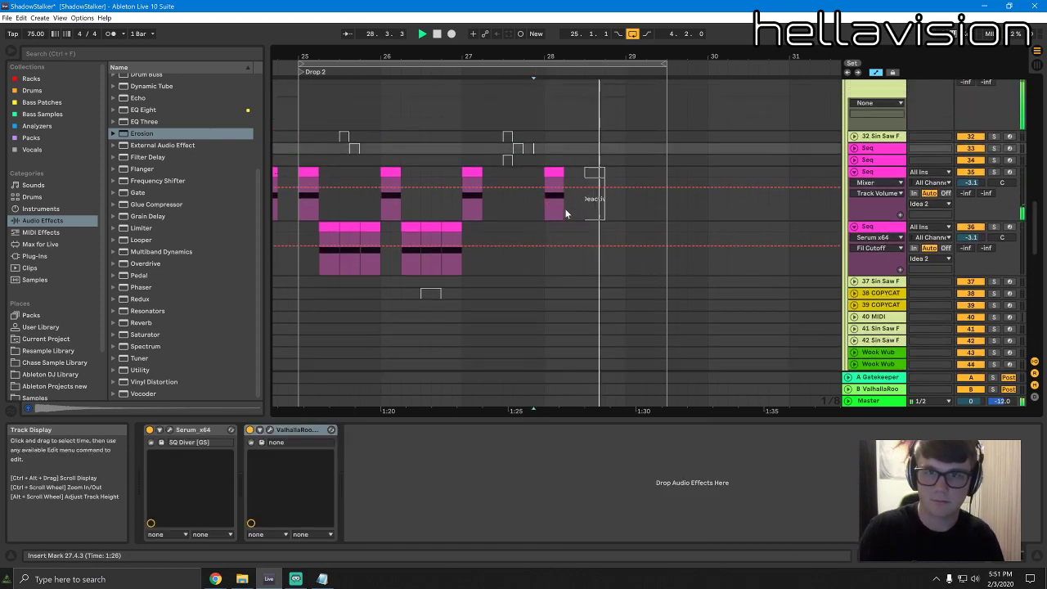
Shorten the loop to four bars from 25.1.1 to 29.1.1 and review the Drop 2 tracks during playback
{"action": "left_click_drag", "start_coordinate": [665, 64], "coordinate": [636, 53]}
{"action": "key", "text": "space"}
{"action": "scroll", "coordinate": [654, 123], "scroll_direction": "down", "scroll_amount": 4}
{"action": "scroll", "coordinate": [1021, 232], "scroll_direction": "down", "scroll_amount": 5}
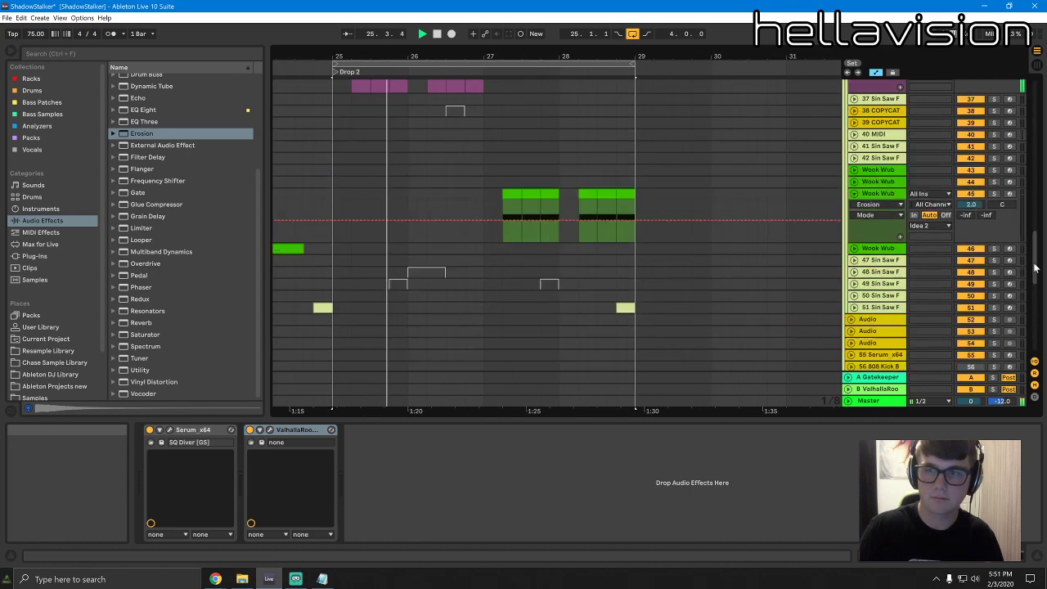
{"action": "scroll", "coordinate": [666, 295], "scroll_direction": "up", "scroll_amount": 2}
{"action": "left_click", "coordinate": [626, 270]}
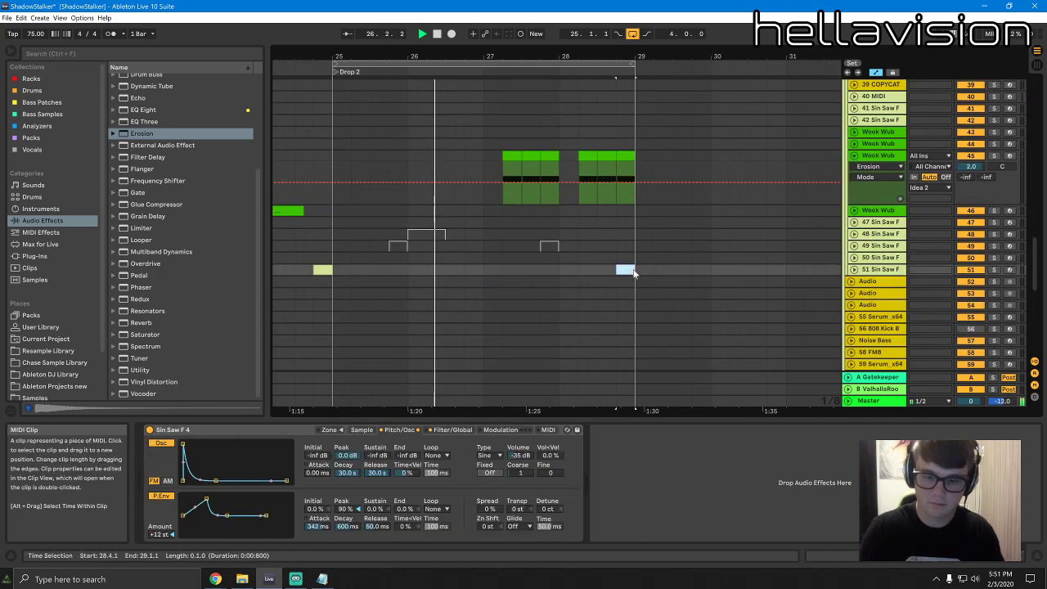
{"action": "left_click_drag", "start_coordinate": [1034, 261], "coordinate": [1034, 100]}
{"action": "left_click_drag", "start_coordinate": [496, 58], "coordinate": [623, 46]}
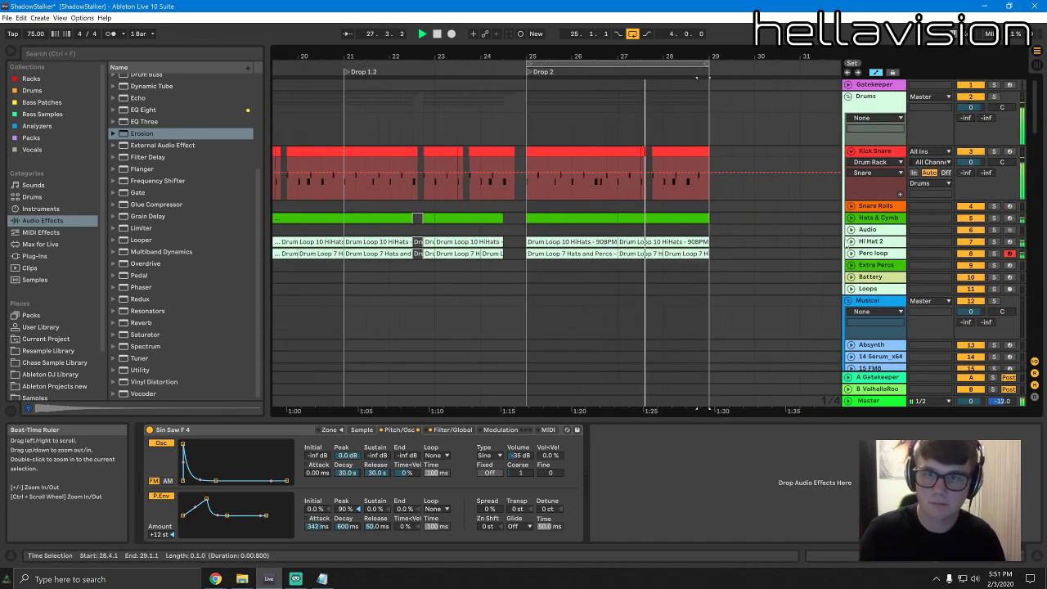
{"action": "left_click_drag", "start_coordinate": [1034, 96], "coordinate": [1029, 251]}
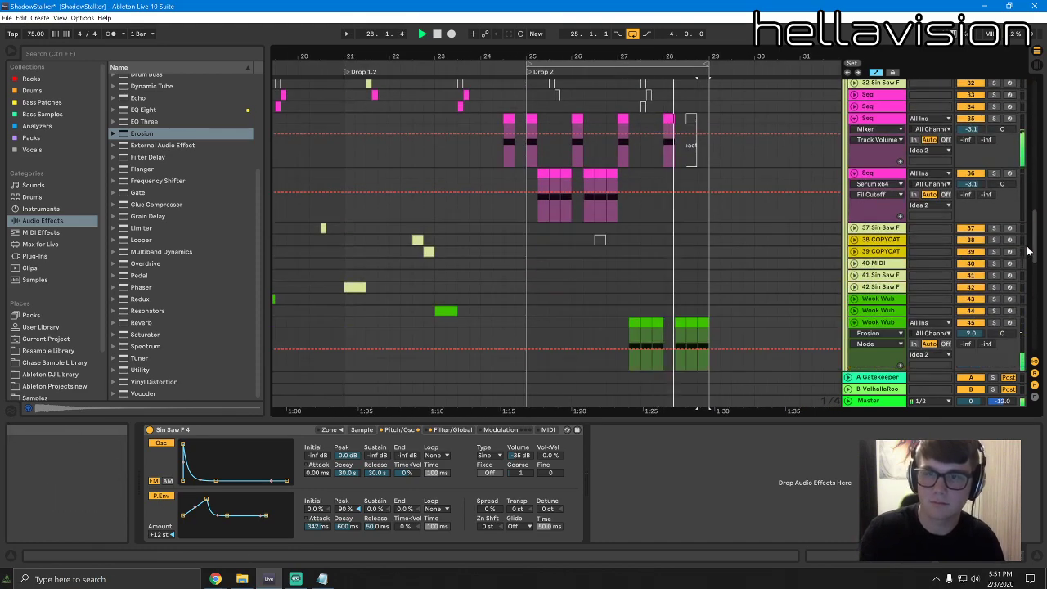
Fold the Wook Wub 45 track's automation lane and restart the Drop 2 loop playback
{"action": "scroll", "coordinate": [859, 246], "scroll_direction": "down", "scroll_amount": 5}
{"action": "left_click", "coordinate": [854, 223]}
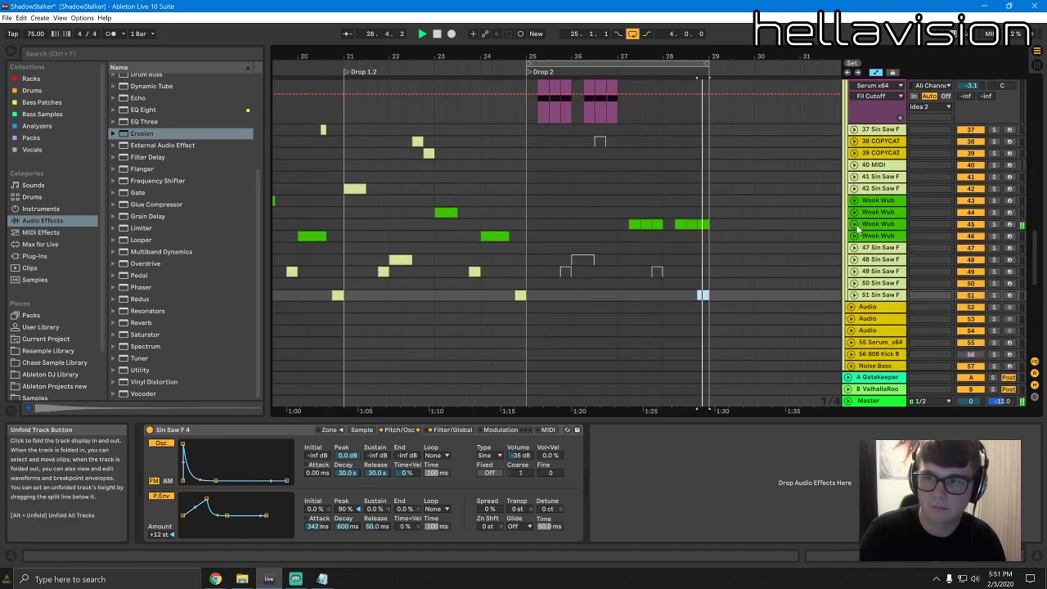
{"action": "key", "text": "space"}
{"action": "key", "text": "space"}
Duplicate all tracks' content from 25.1.1 to 29.1.1 into the following four bars
{"action": "left_click_drag", "start_coordinate": [613, 58], "coordinate": [607, 44]}
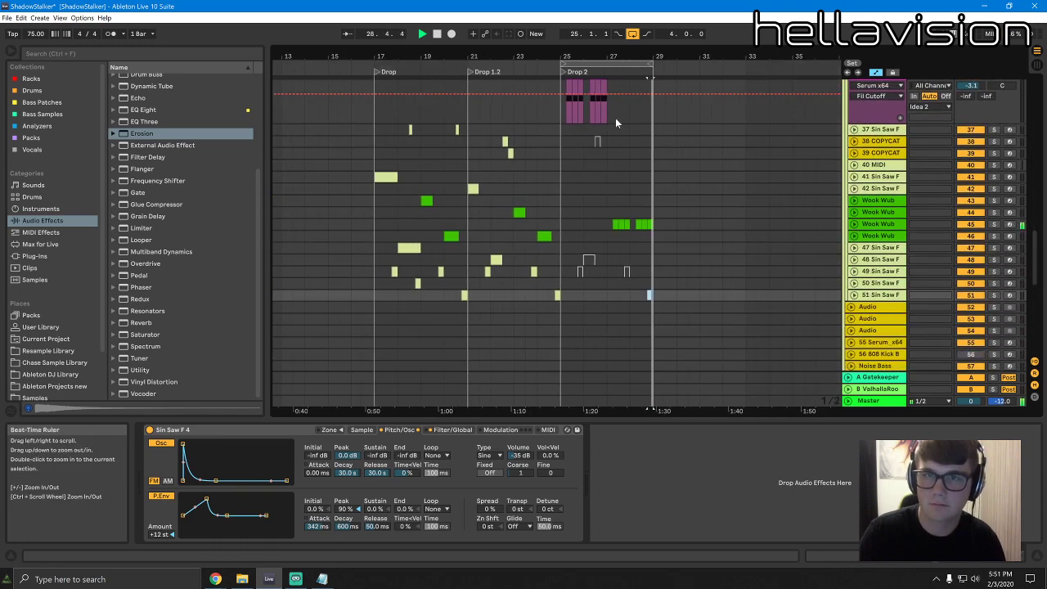
{"action": "scroll", "coordinate": [639, 311], "scroll_direction": "up", "scroll_amount": 3}
{"action": "key", "text": "space"}
{"action": "scroll", "coordinate": [643, 362], "scroll_direction": "up", "scroll_amount": 10}
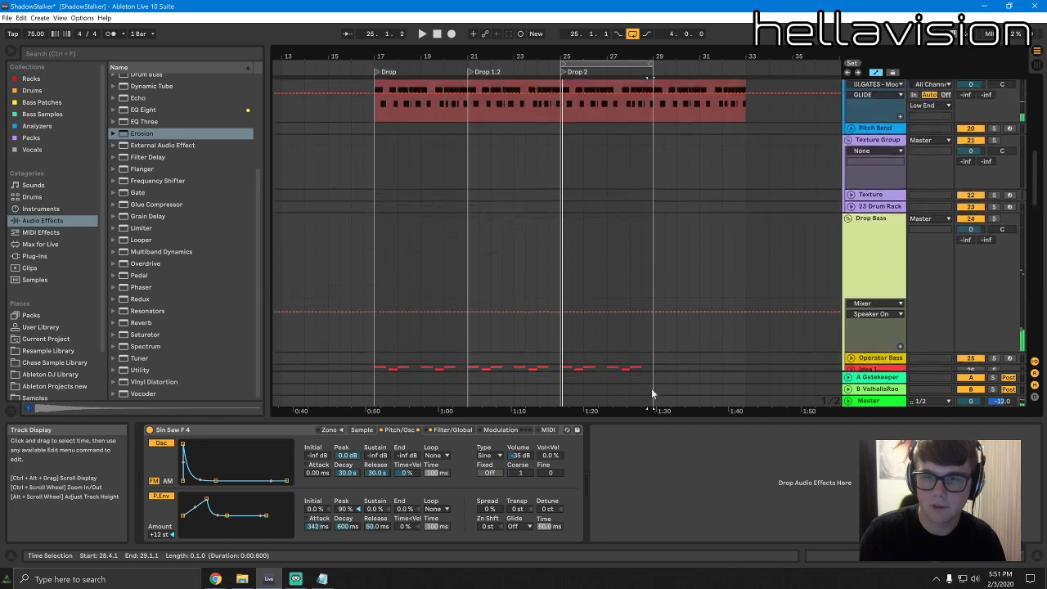
{"action": "scroll", "coordinate": [651, 376], "scroll_direction": "up", "scroll_amount": 6}
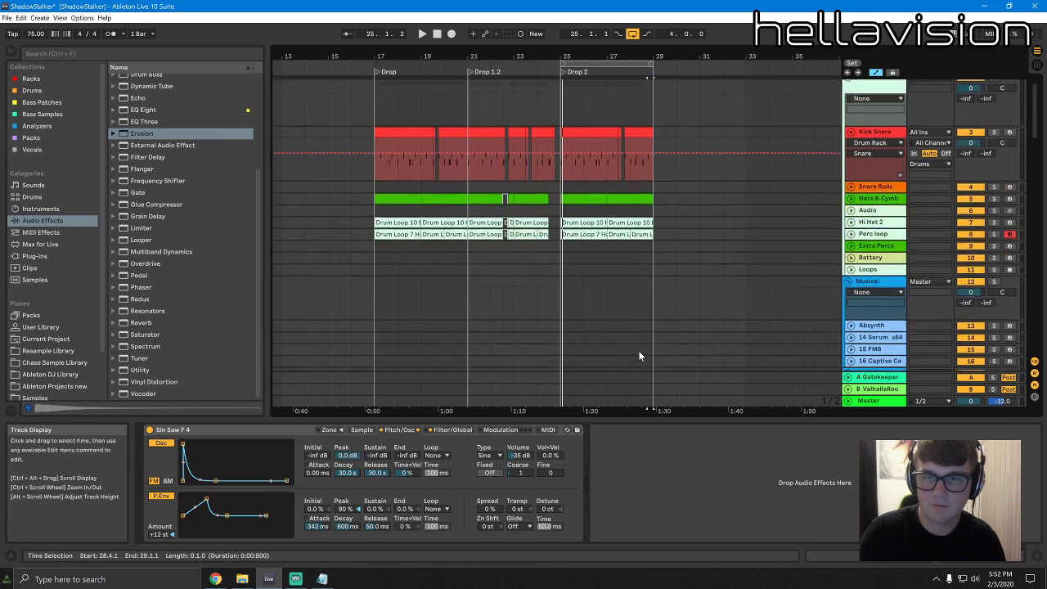
{"action": "left_click_drag", "start_coordinate": [656, 390], "coordinate": [562, 144]}
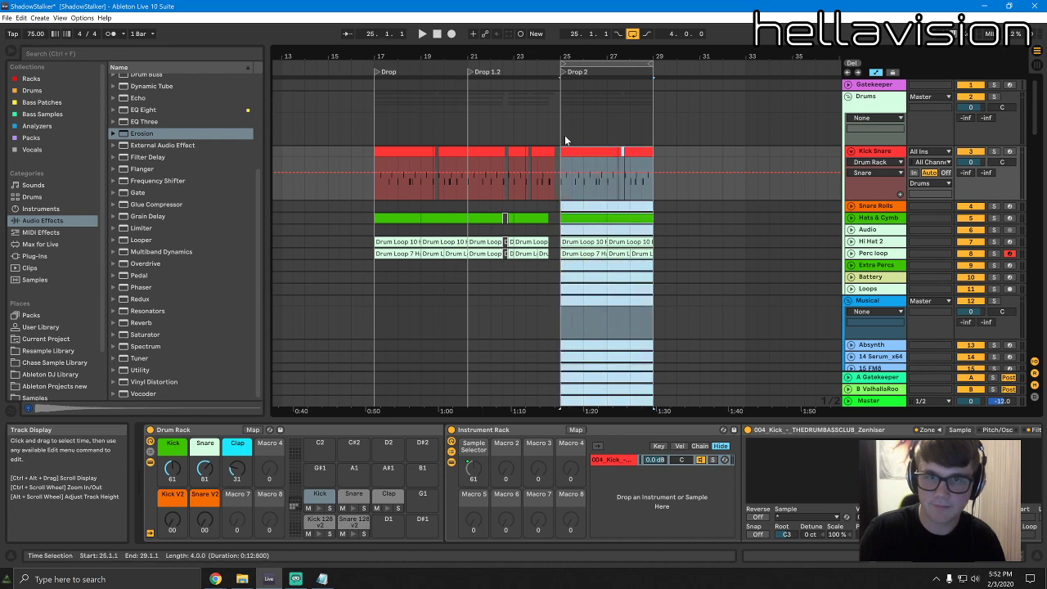
{"action": "key", "text": "ctrl+d"}
Add a locator named 2.1 at 29.1.1 and play the duplicated section
{"action": "right_click", "coordinate": [652, 79]}
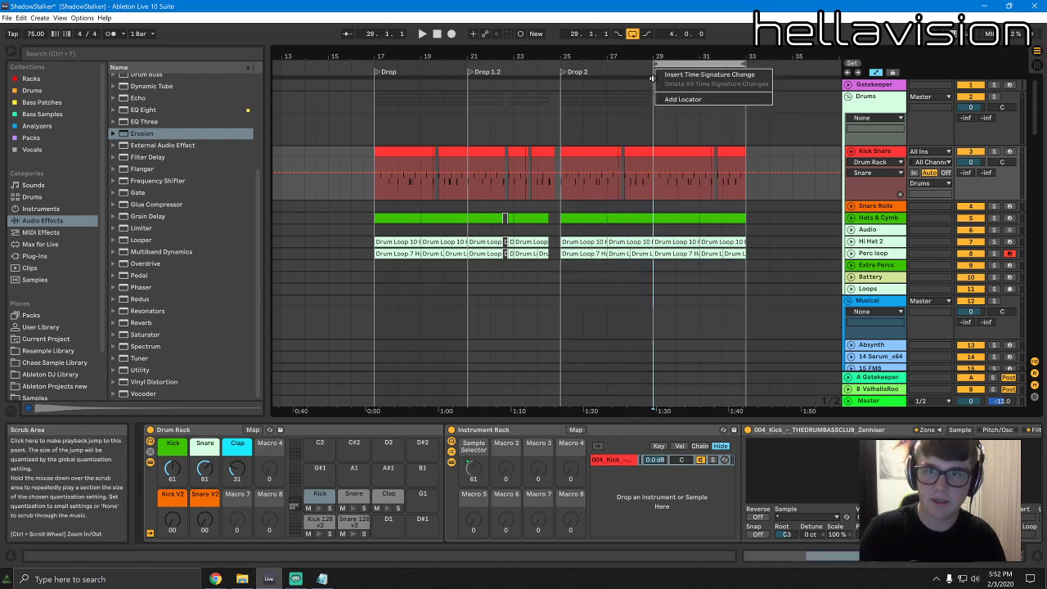
{"action": "left_click", "coordinate": [672, 99]}
{"action": "key", "text": "space"}
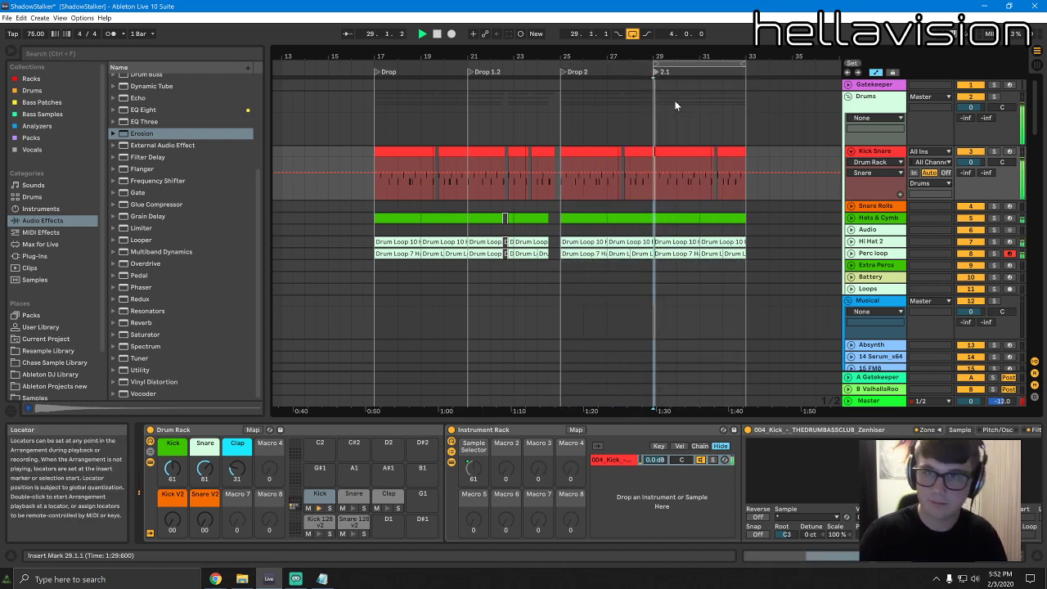
Duplicate the Seq 36 track
{"action": "scroll", "coordinate": [874, 288], "scroll_direction": "down", "scroll_amount": 15}
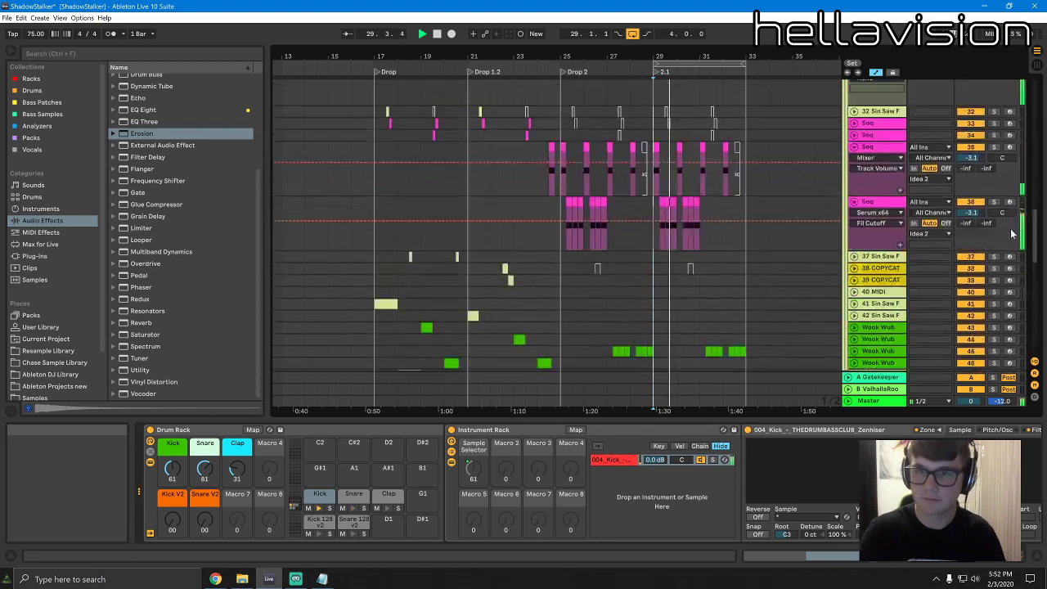
{"action": "left_click", "coordinate": [874, 288]}
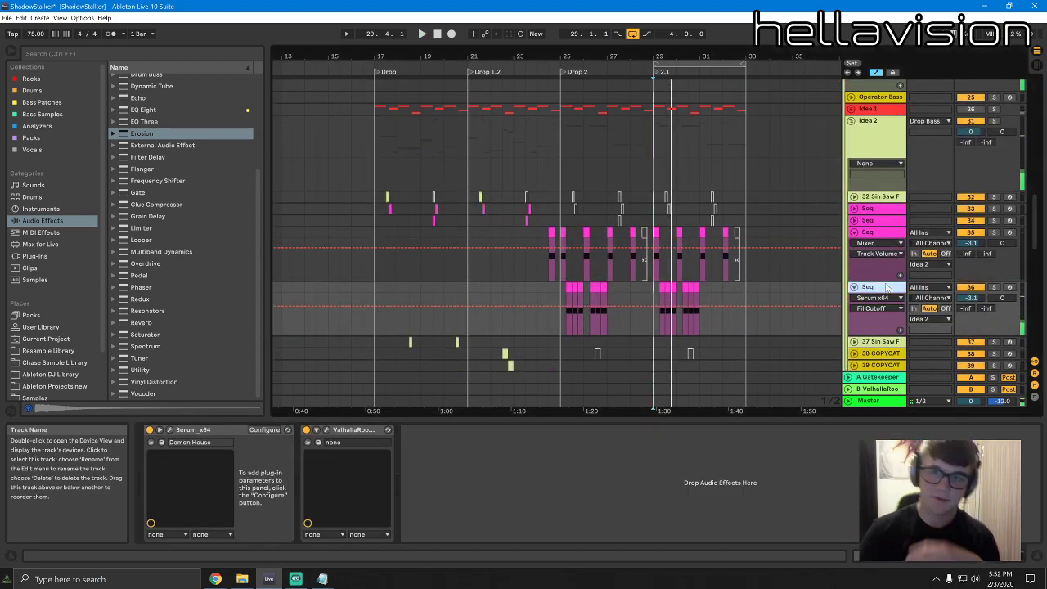
{"action": "key", "text": "ctrl+d"}
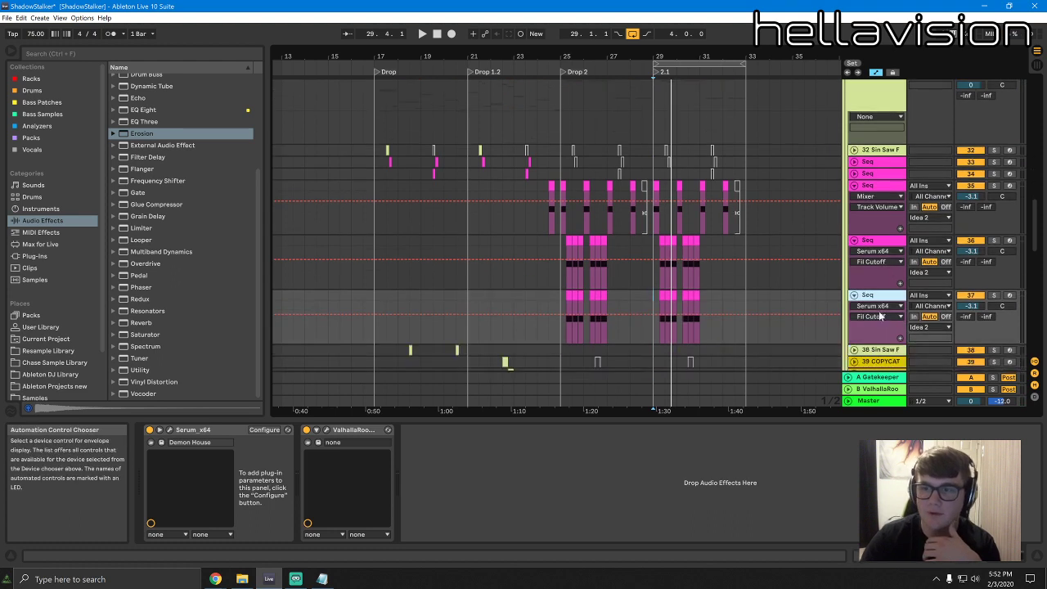
Clear all clips from the duplicated Seq 37 track and move Seq 36's clips between 29.1.1 and 31.1.1 onto it
{"action": "right_click", "coordinate": [889, 300]}
{"action": "left_click", "coordinate": [911, 434]}
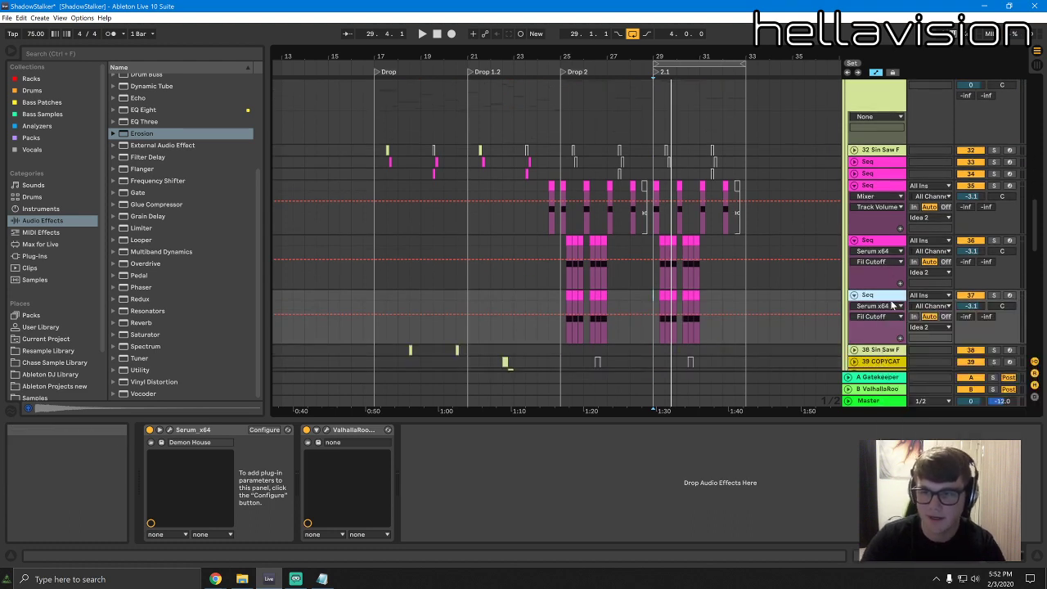
{"action": "right_click", "coordinate": [892, 305]}
{"action": "left_click", "coordinate": [913, 433]}
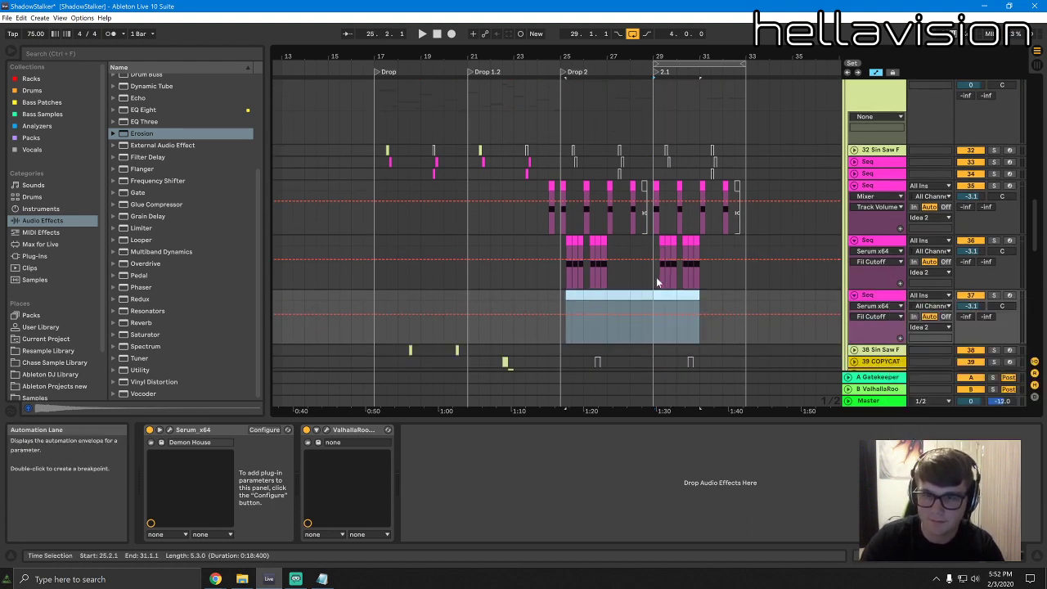
{"action": "left_click_drag", "start_coordinate": [657, 279], "coordinate": [695, 298]}
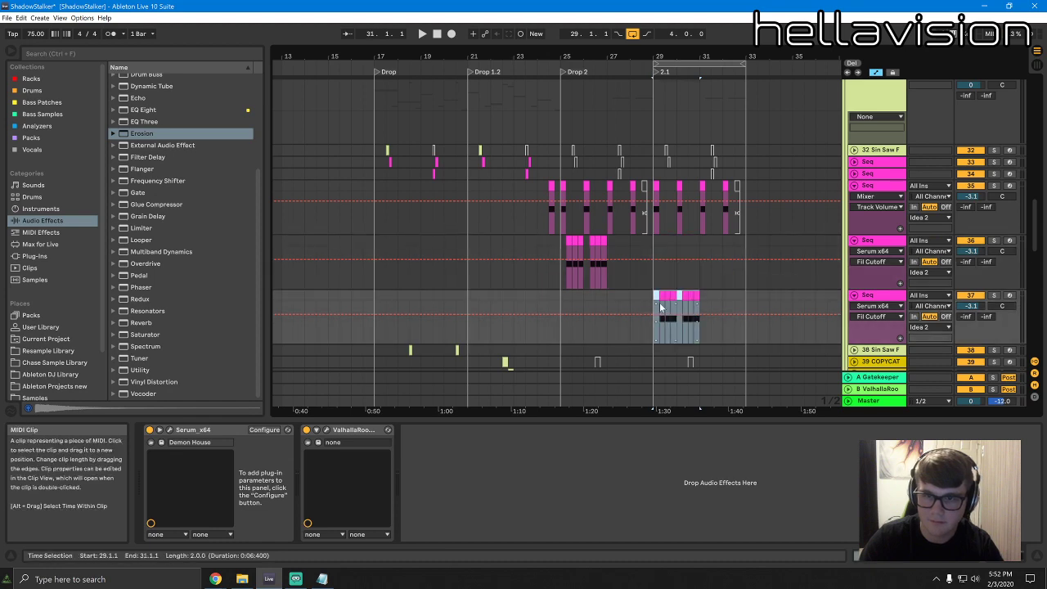
In Seq 37's Serum, set the Osc A octave to -2 and the Osc B octave to +2 during playback
{"action": "key", "text": "space"}
{"action": "left_click", "coordinate": [661, 308]}
{"action": "left_click", "coordinate": [873, 242]}
{"action": "left_click", "coordinate": [879, 296]}
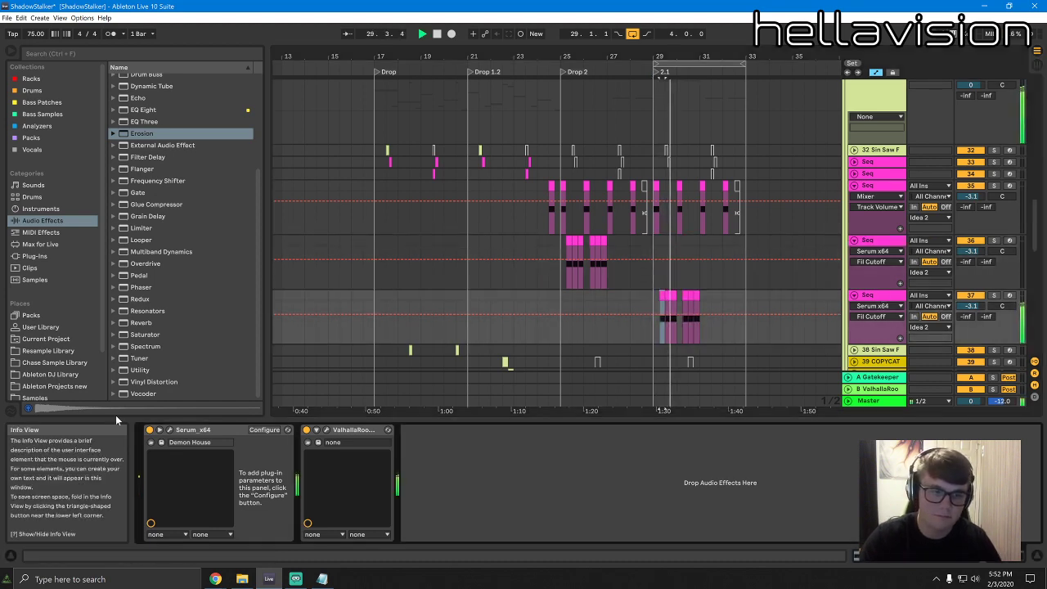
{"action": "left_click", "coordinate": [169, 430]}
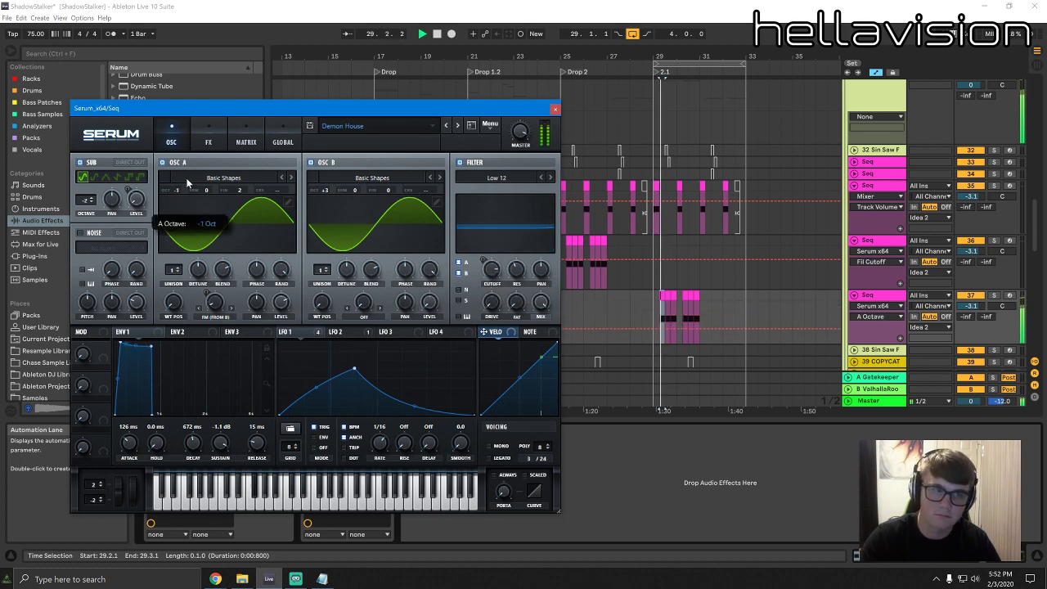
{"action": "left_click", "coordinate": [330, 190]}
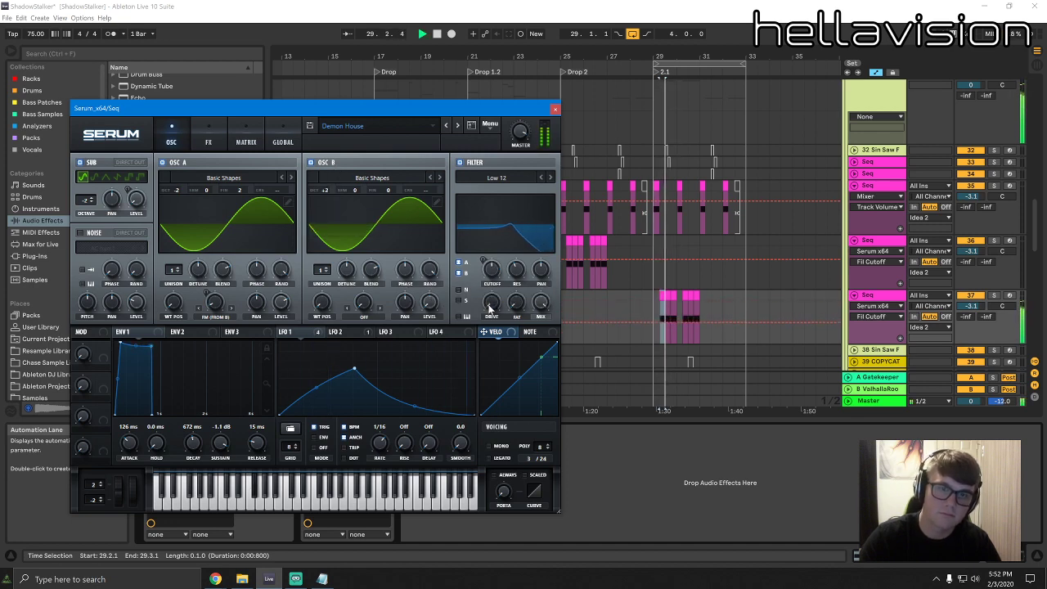
Raise the filter cutoff in Seq 37's Serum while playing section 2.1, and close the plug-in
{"action": "scroll", "coordinate": [733, 338], "scroll_direction": "down", "scroll_amount": 5}
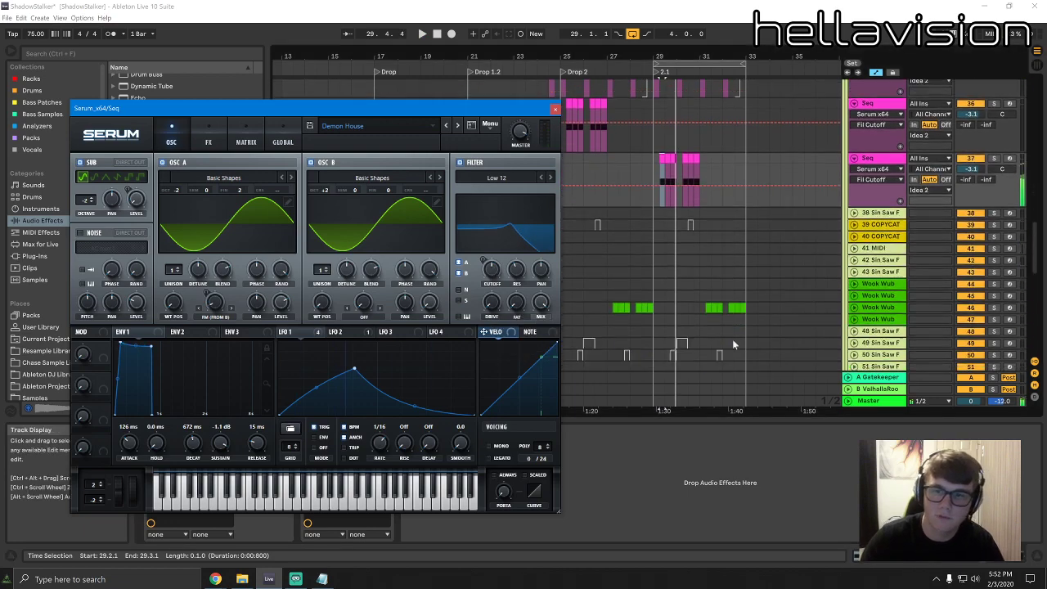
{"action": "left_click", "coordinate": [687, 420]}
{"action": "key", "text": "ctrl+alt+l"}
{"action": "scroll", "coordinate": [689, 356], "scroll_direction": "down", "scroll_amount": 5}
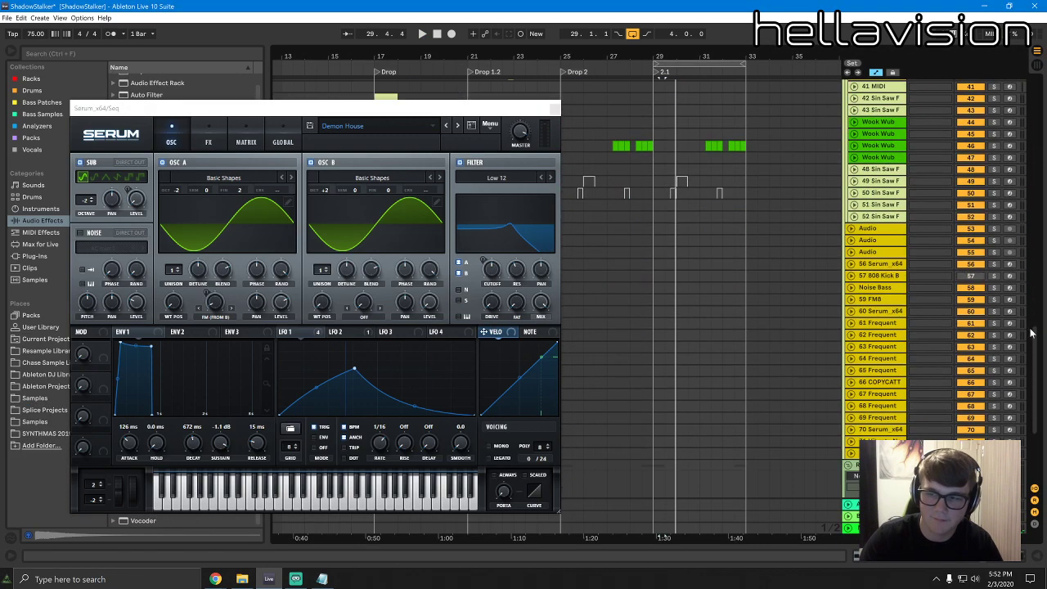
{"action": "left_click_drag", "start_coordinate": [1035, 352], "coordinate": [1033, 294]}
{"action": "key", "text": "space"}
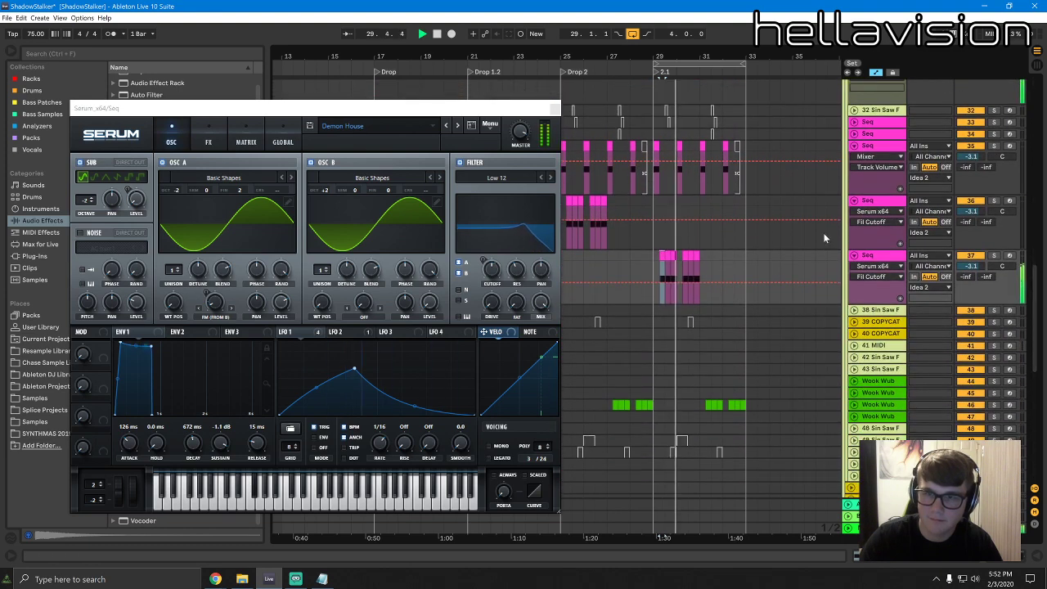
{"action": "left_click", "coordinate": [556, 110]}
{"action": "left_click", "coordinate": [557, 110]}
Duplicate the Seq 35 track and keep only the clips from 29.1.1 onward on the copy, removing them from the original
{"action": "left_click", "coordinate": [885, 150]}
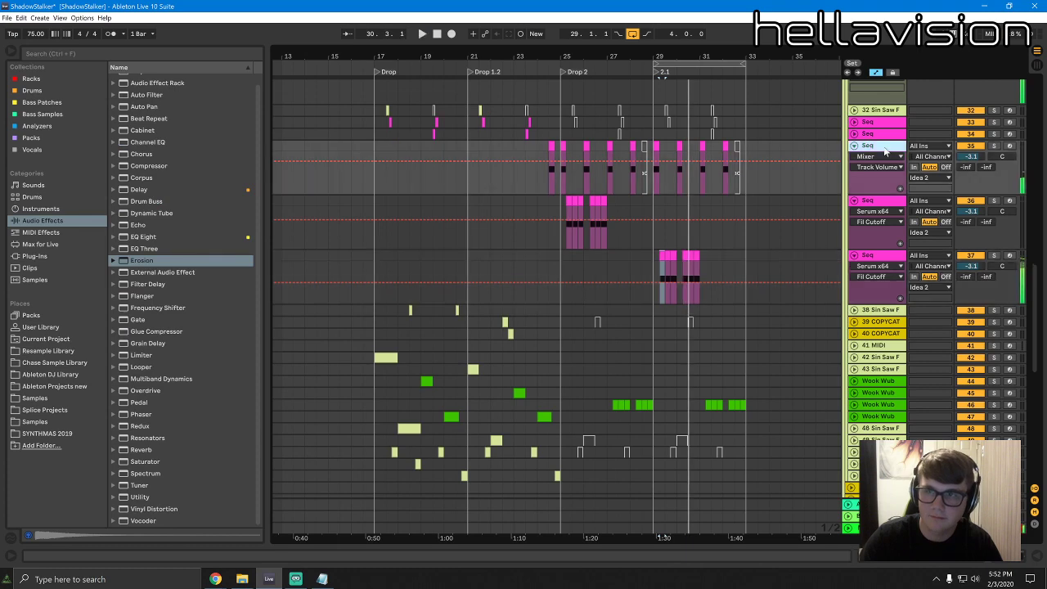
{"action": "key", "text": "ctrl+d"}
{"action": "right_click", "coordinate": [879, 202]}
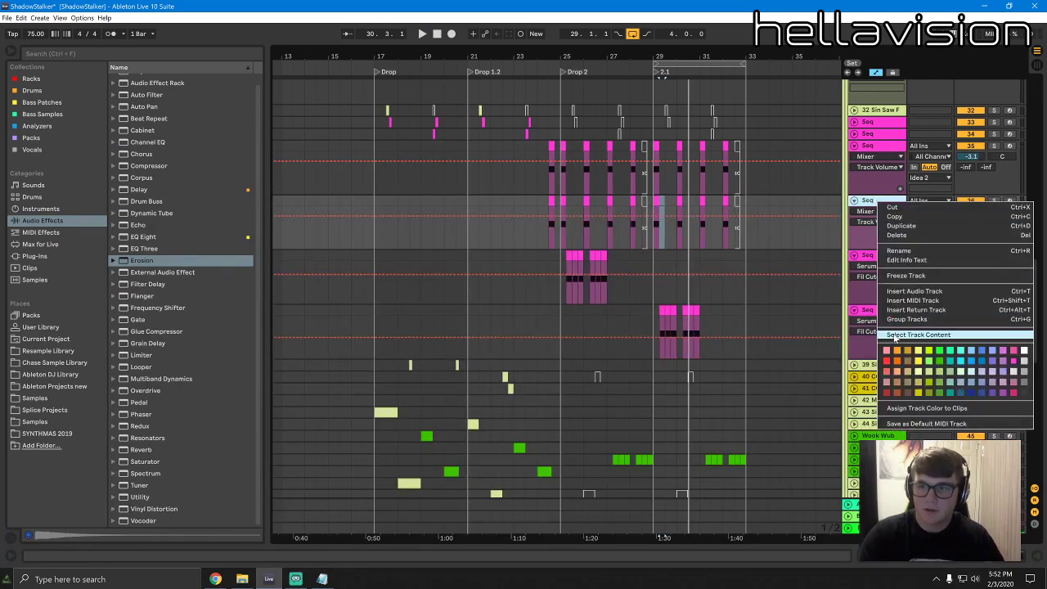
{"action": "left_click", "coordinate": [917, 335]}
{"action": "left_click_drag", "start_coordinate": [743, 147], "coordinate": [657, 204]}
{"action": "double_click", "coordinate": [656, 202]}
{"action": "key", "text": "space"}
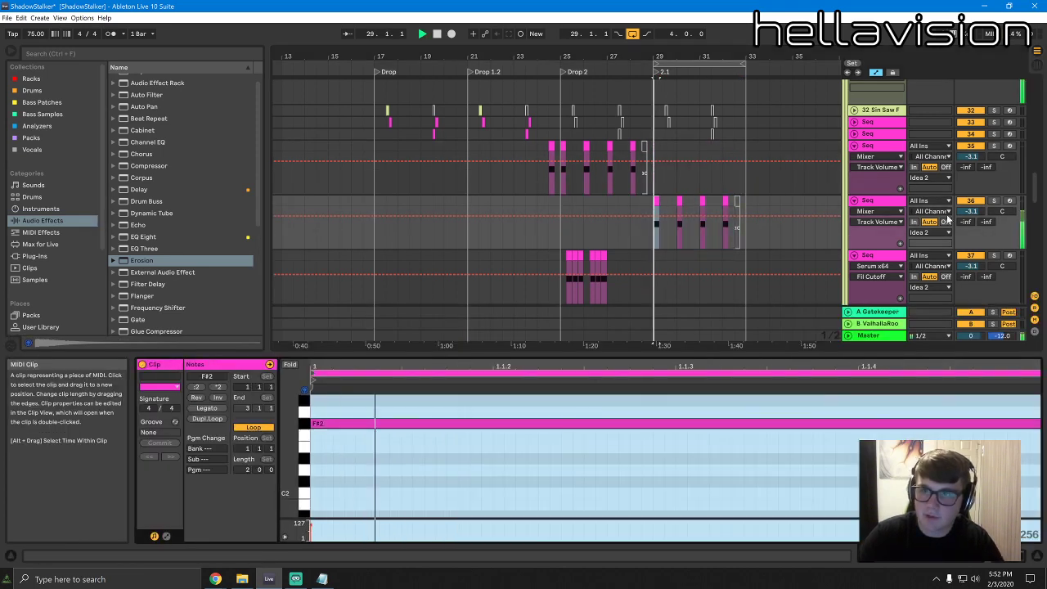
Reshape LFO 1 in Seq 36's Serum into a steep convex rise to a higher peak followed by a curved fall
{"action": "double_click", "coordinate": [889, 201]}
{"action": "key", "text": "space"}
{"action": "key", "text": "space"}
{"action": "key", "text": "space"}
{"action": "left_click", "coordinate": [169, 431]}
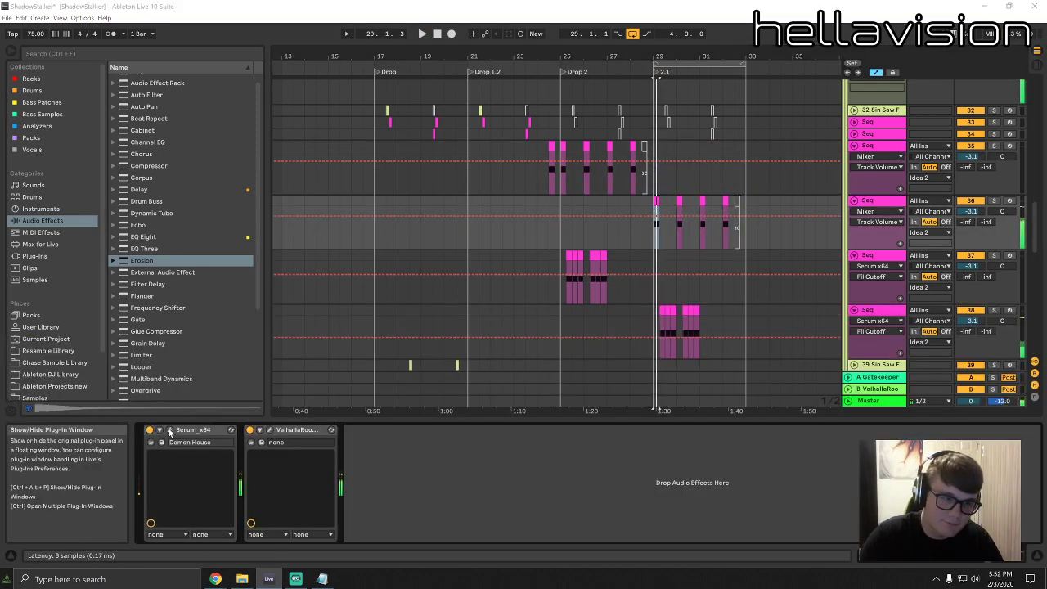
{"action": "left_click_drag", "start_coordinate": [290, 351], "coordinate": [364, 364]}
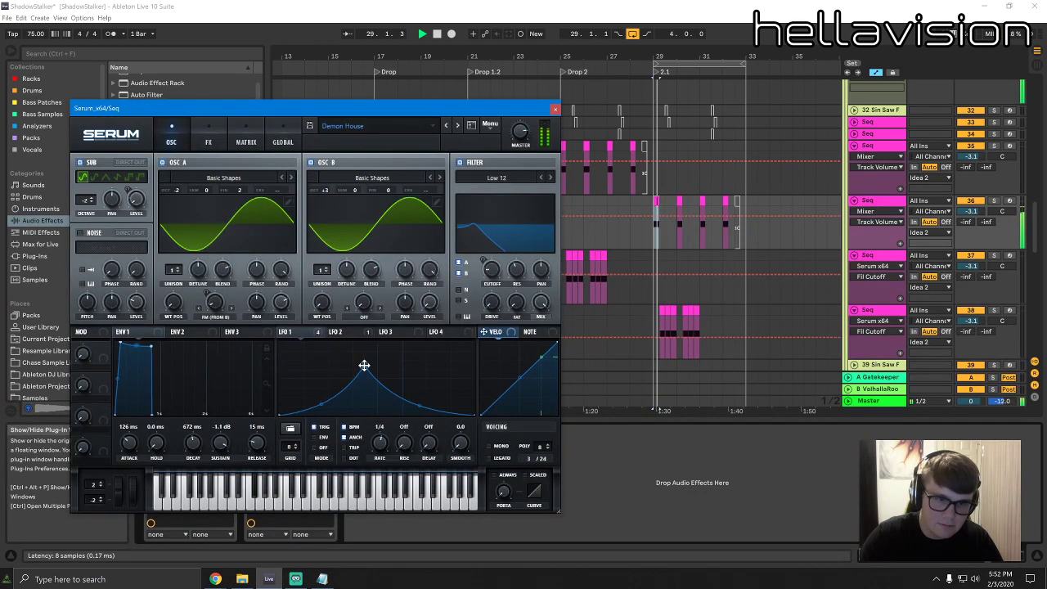
{"action": "left_click_drag", "start_coordinate": [314, 410], "coordinate": [352, 343]}
{"action": "key", "text": "space"}
Lower the filter cutoff in Seq 36's Serum, close the plug-in and raise the track's volume to -2.5 dB
{"action": "left_click_drag", "start_coordinate": [489, 271], "coordinate": [495, 242]}
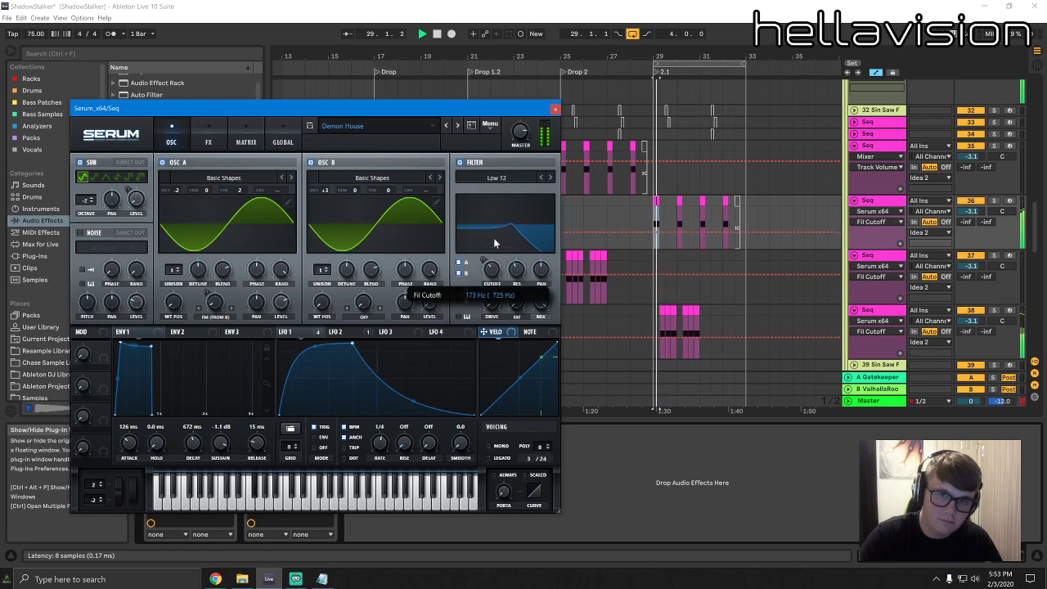
{"action": "key", "text": "space"}
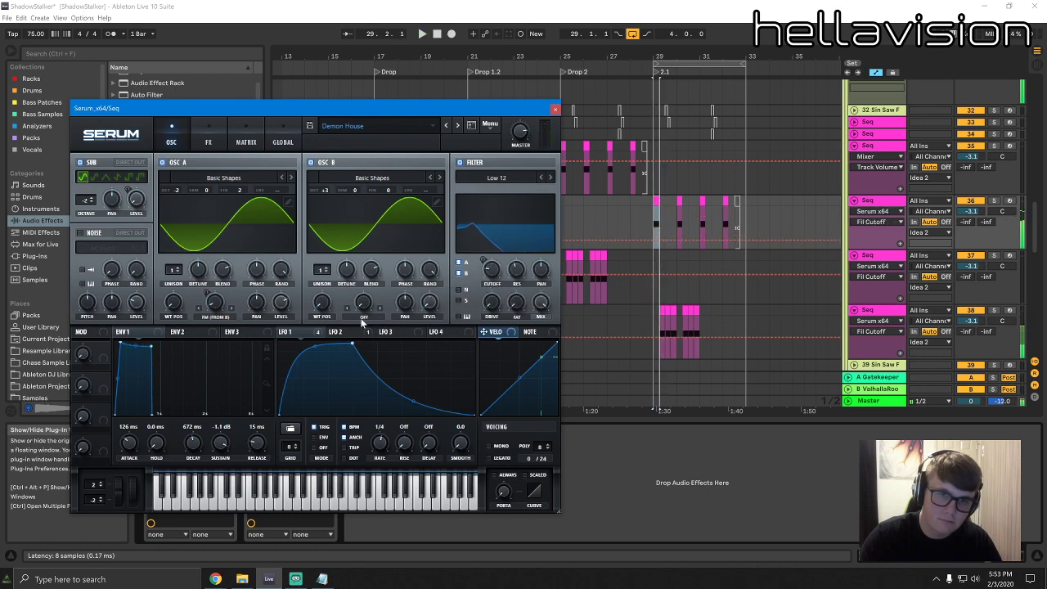
{"action": "key", "text": "space"}
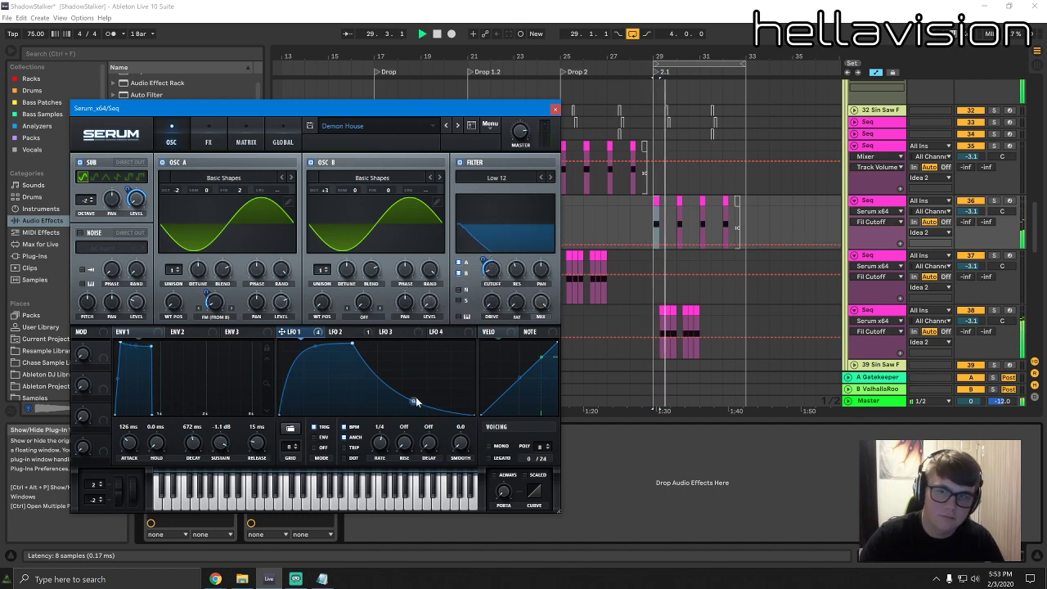
{"action": "left_click", "coordinate": [556, 108]}
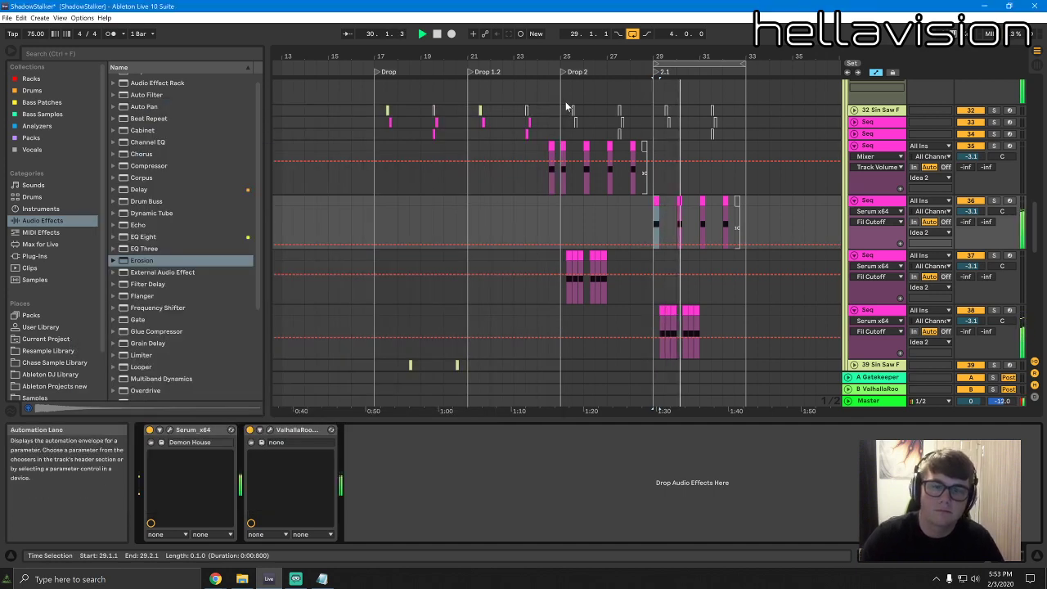
{"action": "left_click_drag", "start_coordinate": [970, 211], "coordinate": [970, 205]}
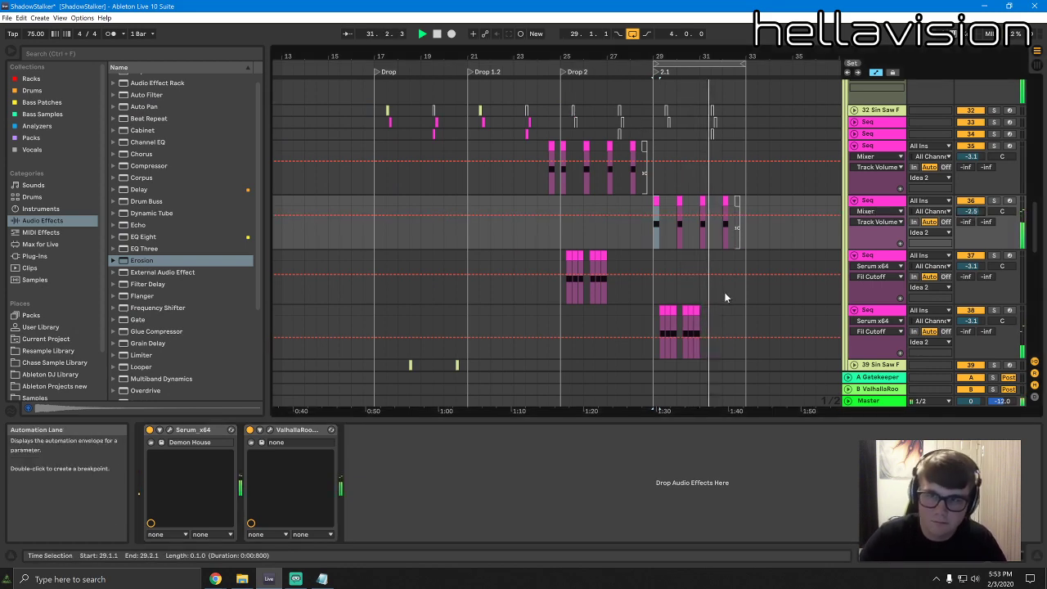
Consolidate the Wook Wub 47 clips from 31.1.1 to 33.1.1 into one clip and play it with its notes displayed
{"action": "scroll", "coordinate": [724, 287], "scroll_direction": "down", "scroll_amount": 10}
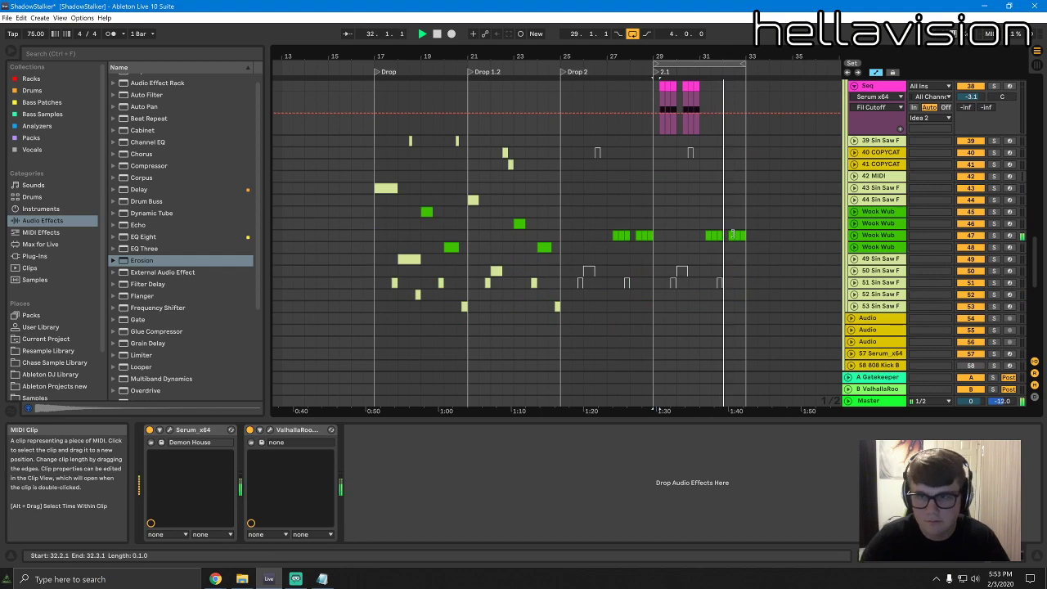
{"action": "key", "text": "space"}
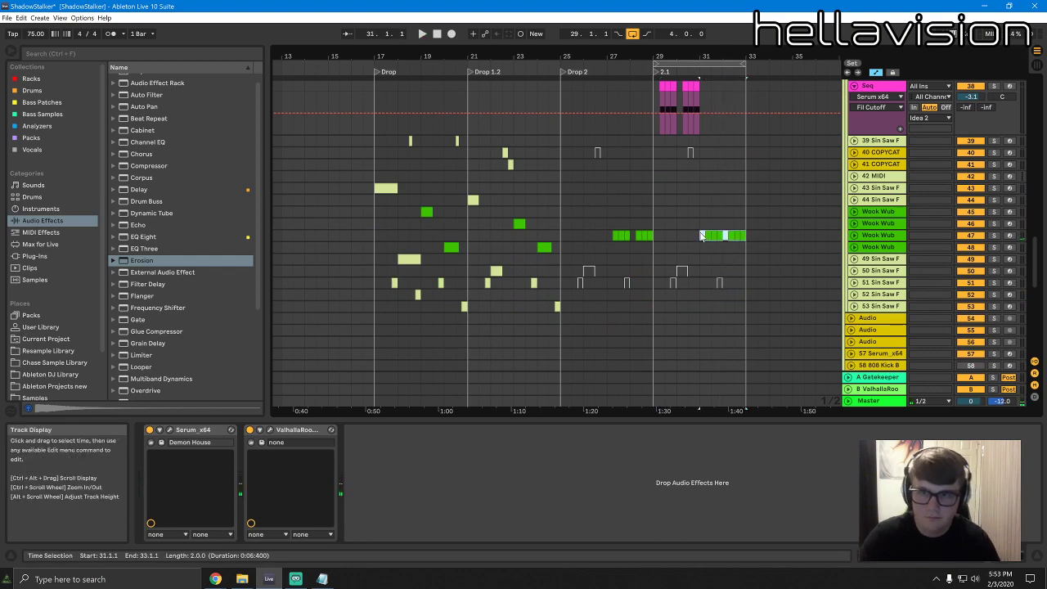
{"action": "left_click", "coordinate": [701, 237]}
{"action": "key", "text": "shift+Tab"}
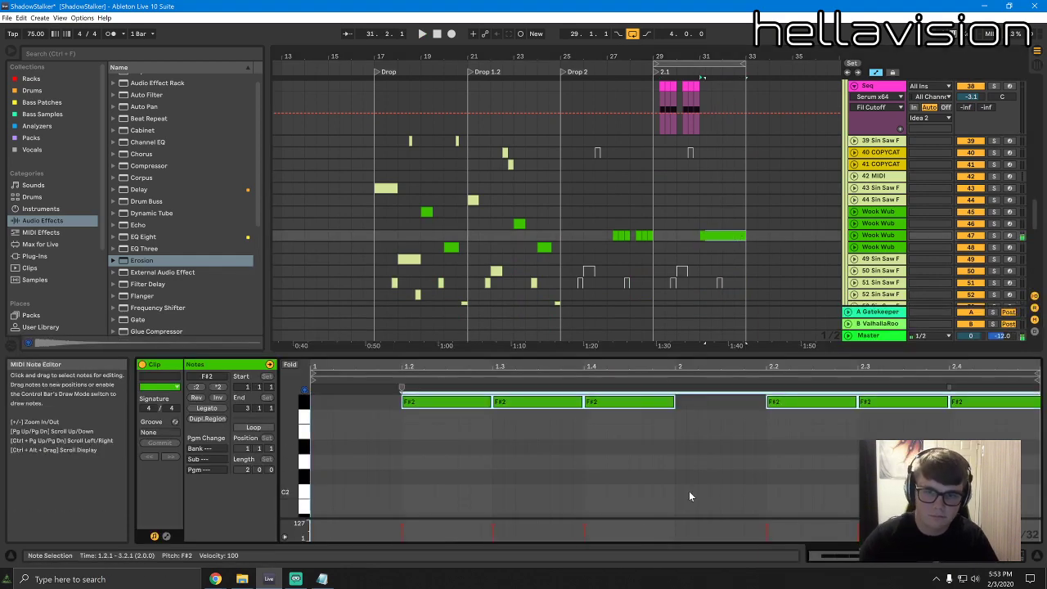
{"action": "key", "text": "space"}
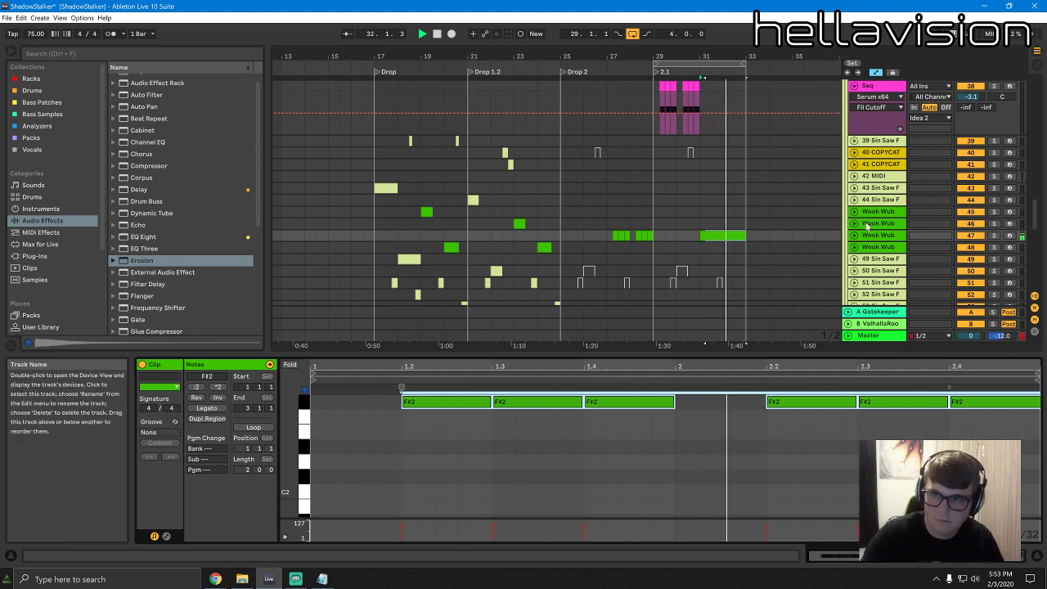
Duplicate the Wook Wub 47 track, clear all clips from the copy and move the consolidated clip at 31.1.1 onto it
{"action": "left_click", "coordinate": [770, 235]}
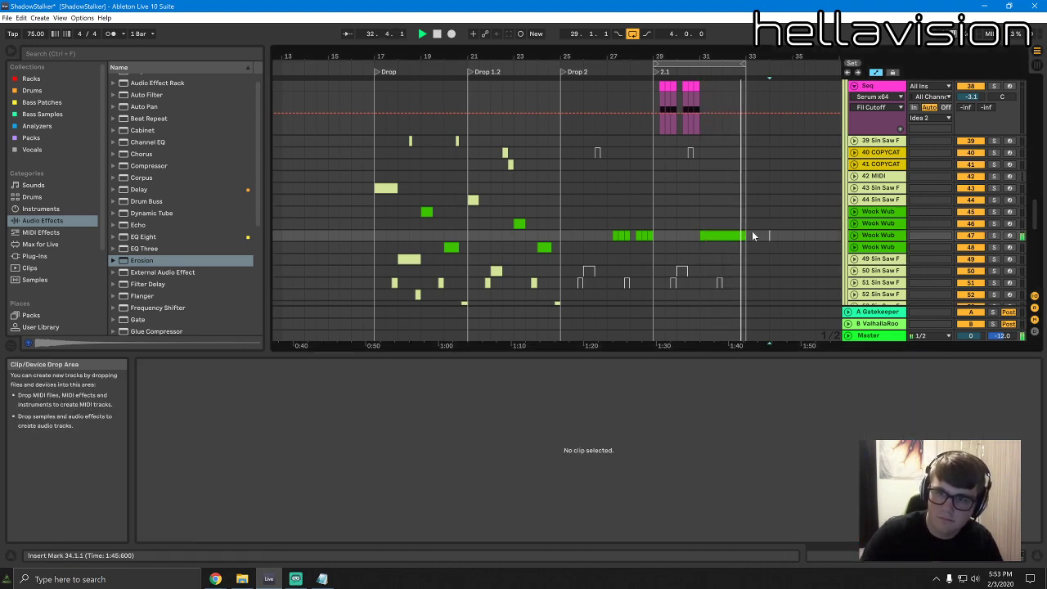
{"action": "key", "text": "space"}
{"action": "right_click", "coordinate": [876, 236]}
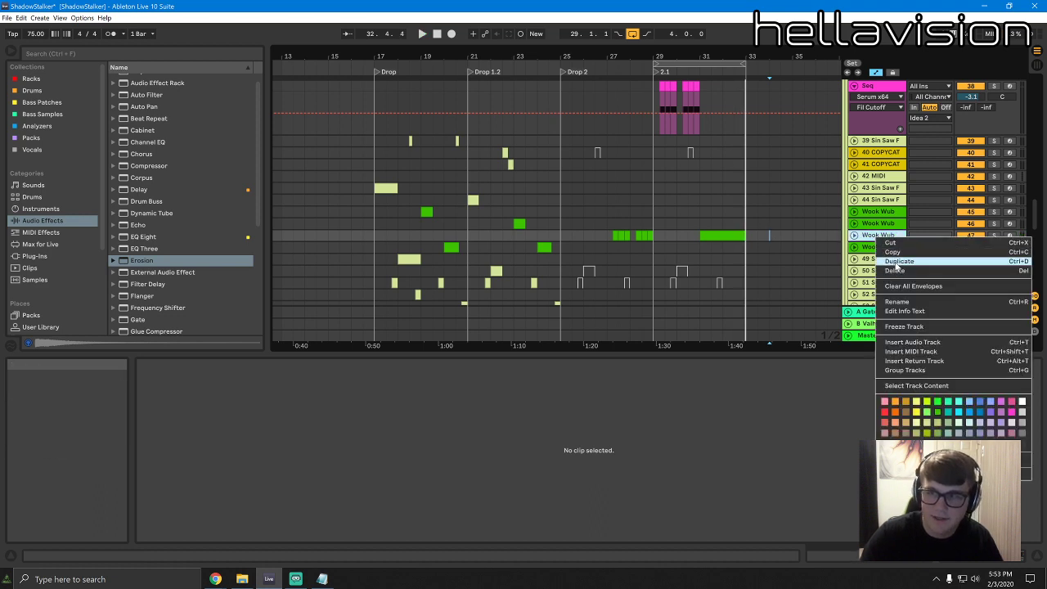
{"action": "left_click", "coordinate": [895, 262]}
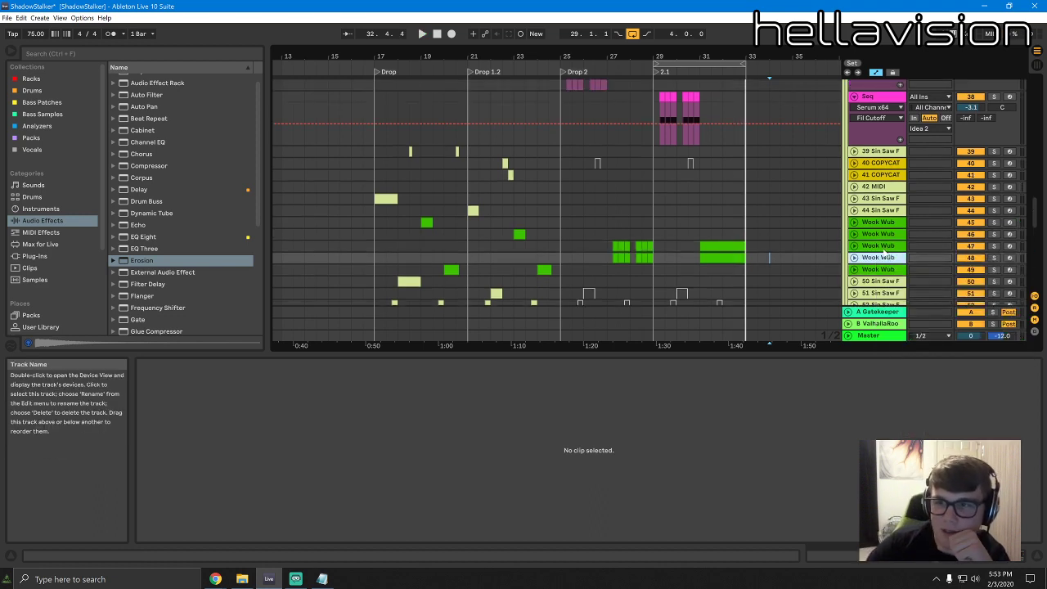
{"action": "right_click", "coordinate": [888, 260]}
{"action": "left_click", "coordinate": [905, 407]}
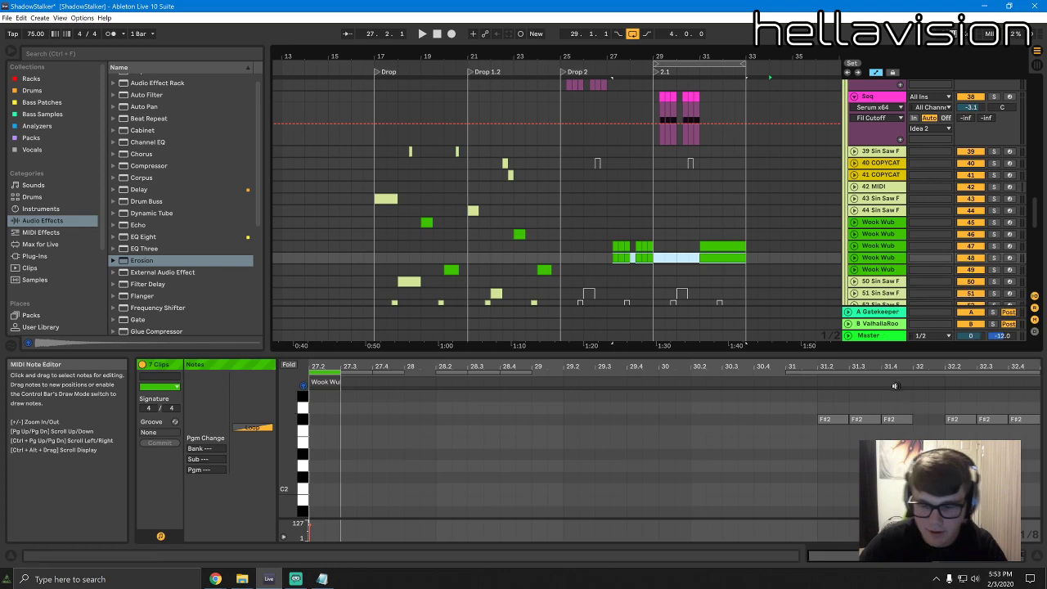
{"action": "key", "text": "Delete"}
{"action": "left_click_drag", "start_coordinate": [721, 246], "coordinate": [721, 259]}
Unfold the Wook Wub 48 track and set its volume to -2.4 dB during playback
{"action": "left_click", "coordinate": [870, 261]}
{"action": "double_click", "coordinate": [870, 262]}
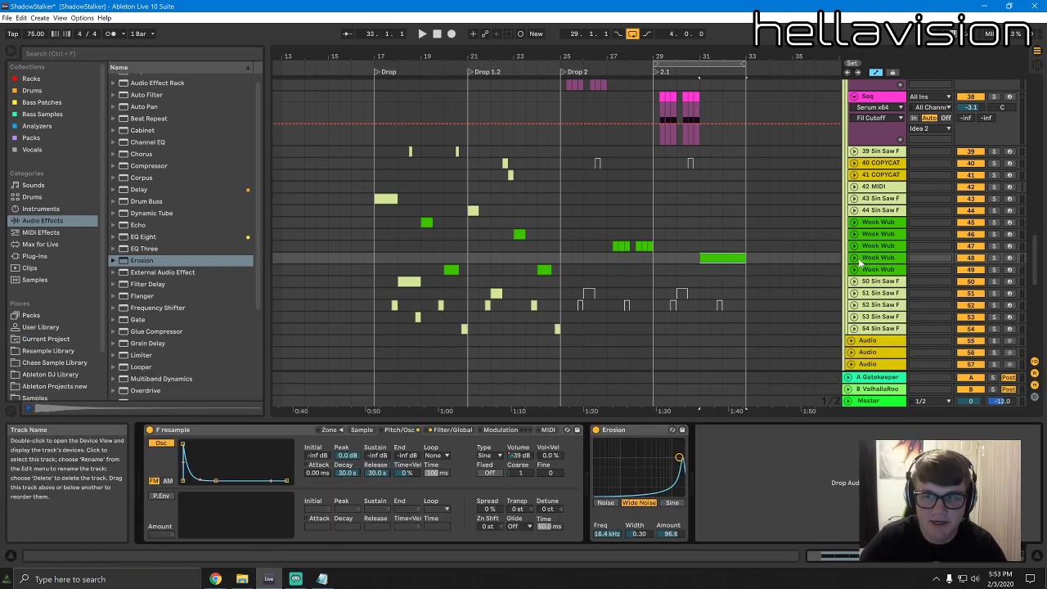
{"action": "left_click", "coordinate": [854, 258]}
{"action": "left_click_drag", "start_coordinate": [971, 269], "coordinate": [971, 262]}
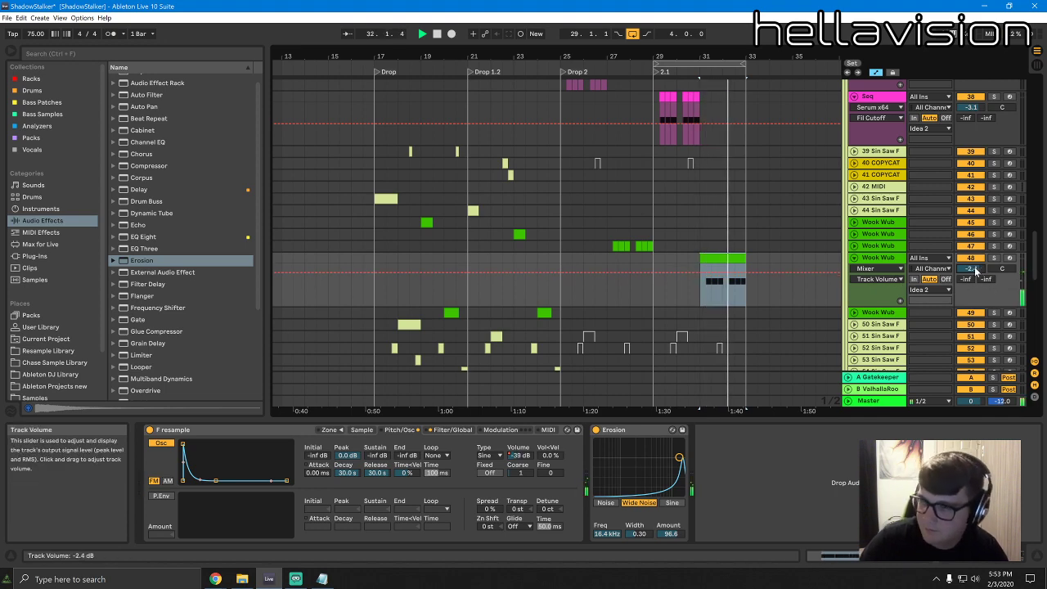
{"action": "scroll", "coordinate": [814, 217], "scroll_direction": "up", "scroll_amount": 5}
{"action": "scroll", "coordinate": [736, 131], "scroll_direction": "up", "scroll_amount": 8}
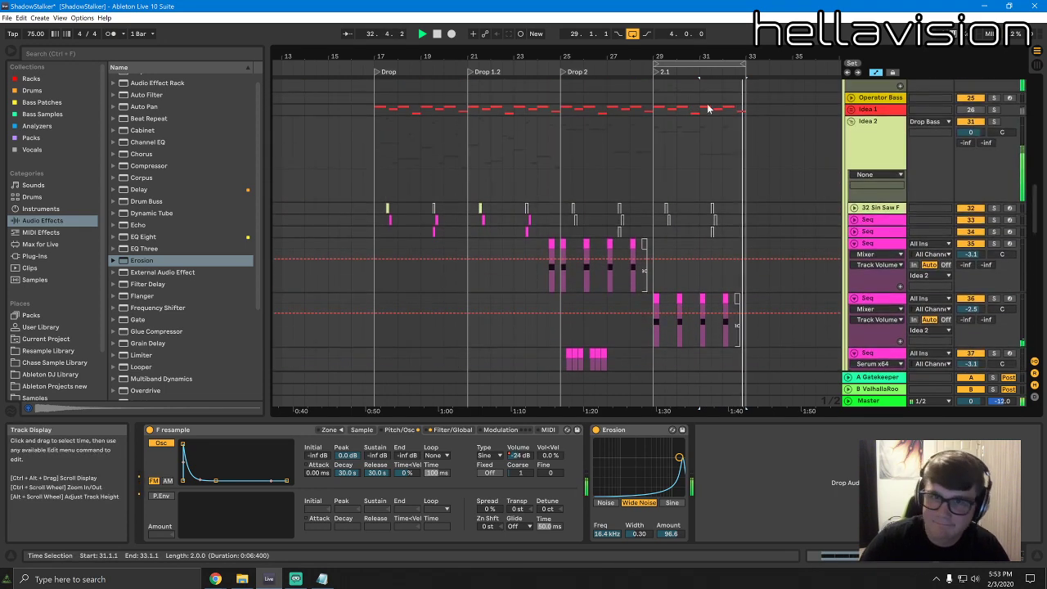
{"action": "key", "text": "space"}
Consolidate the Kick Snare clips from 17.1.1 to 33.1.1 into one clip
{"action": "left_click_drag", "start_coordinate": [686, 56], "coordinate": [561, 52]}
{"action": "scroll", "coordinate": [543, 199], "scroll_direction": "up", "scroll_amount": 3}
{"action": "scroll", "coordinate": [541, 199], "scroll_direction": "up", "scroll_amount": 15}
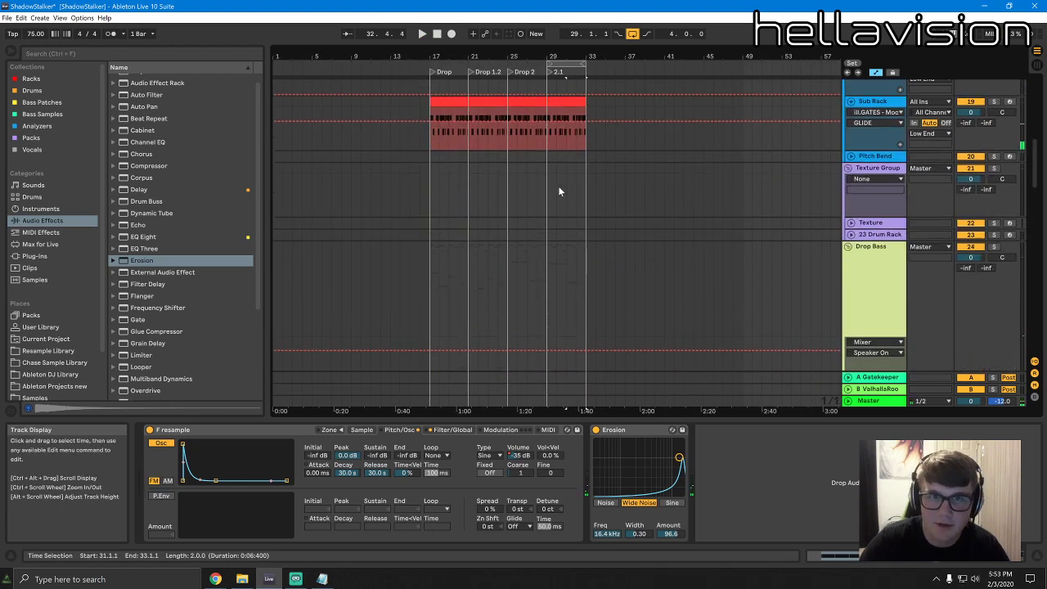
{"action": "left_click_drag", "start_coordinate": [572, 63], "coordinate": [448, 61]}
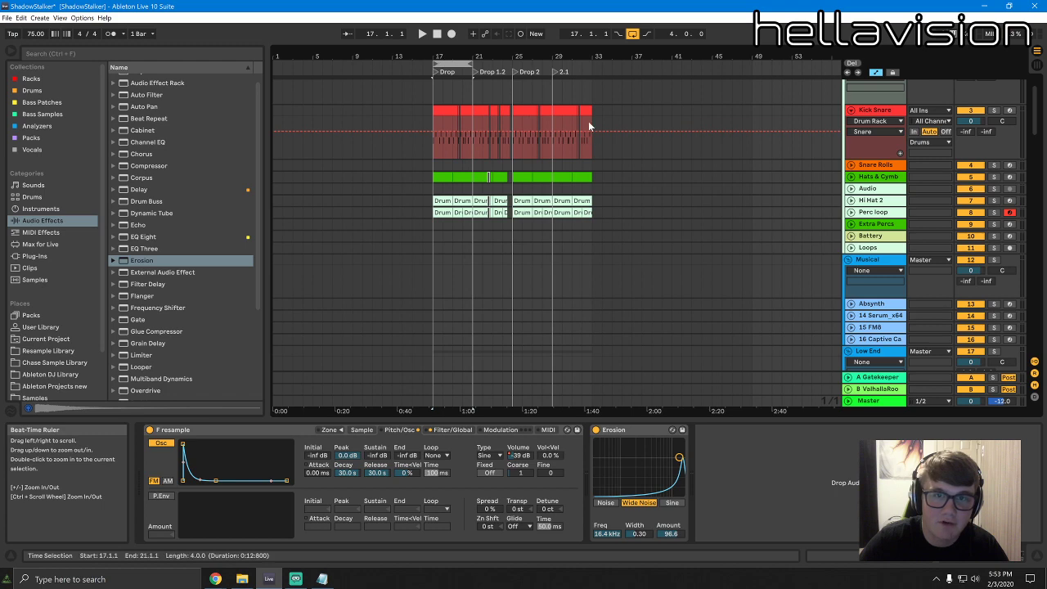
{"action": "left_click_drag", "start_coordinate": [589, 126], "coordinate": [433, 135]}
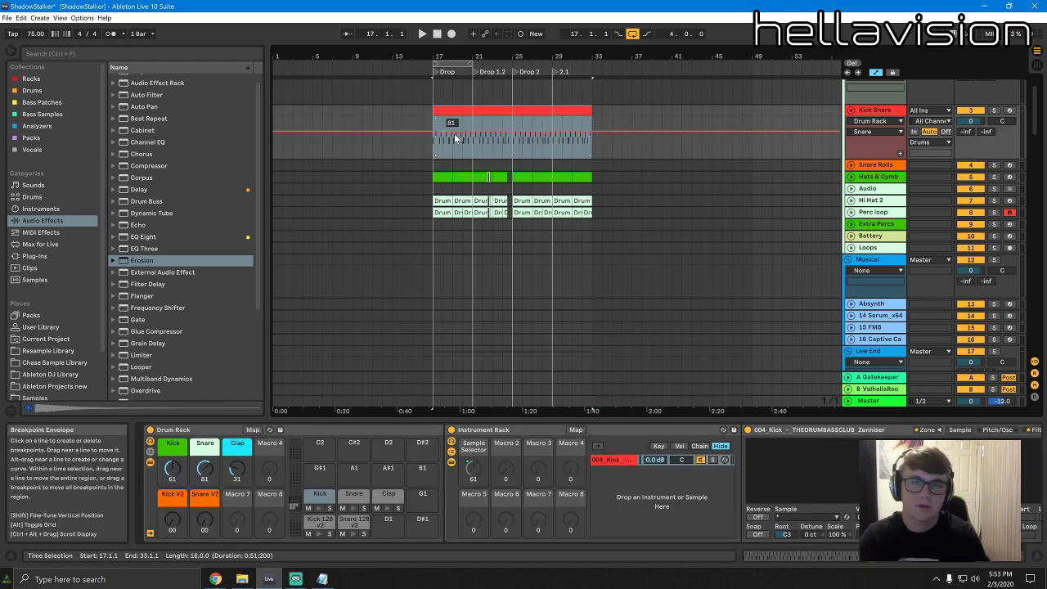
Copy the consolidated Kick Snare clip to 1.1.1 and play it with the loop set from 9.1.1 to 17.1.1
{"action": "scroll", "coordinate": [498, 149], "scroll_direction": "up", "scroll_amount": 2}
{"action": "left_click_drag", "start_coordinate": [413, 56], "coordinate": [409, 63]}
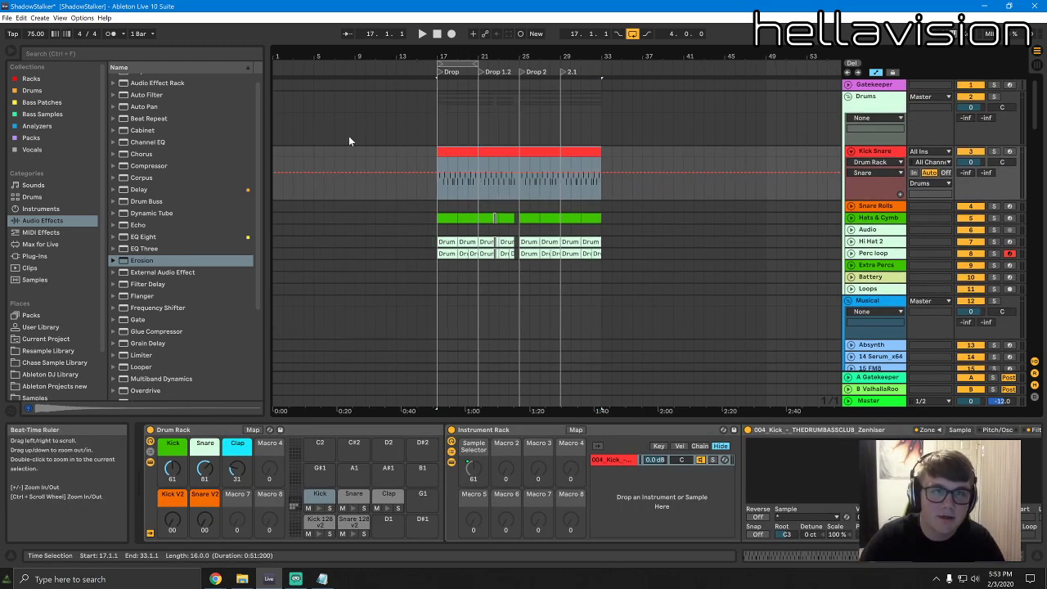
{"action": "left_click", "coordinate": [304, 153]}
{"action": "key", "text": "ctrl+v"}
{"action": "left_click_drag", "start_coordinate": [473, 69], "coordinate": [440, 63]}
{"action": "key", "text": "space"}
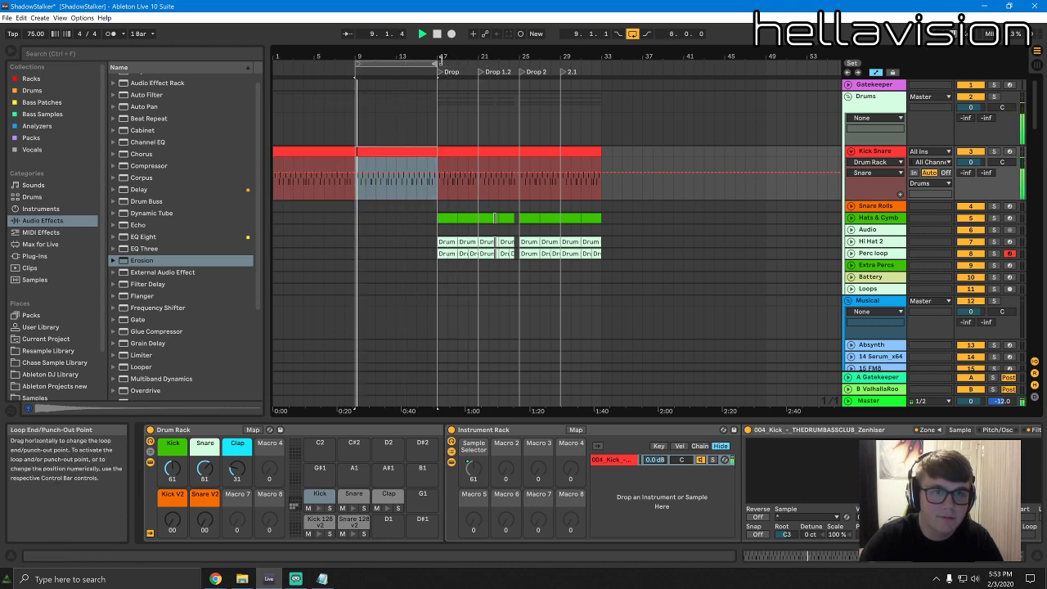
{"action": "left_click", "coordinate": [560, 130]}
{"action": "key", "text": "space"}
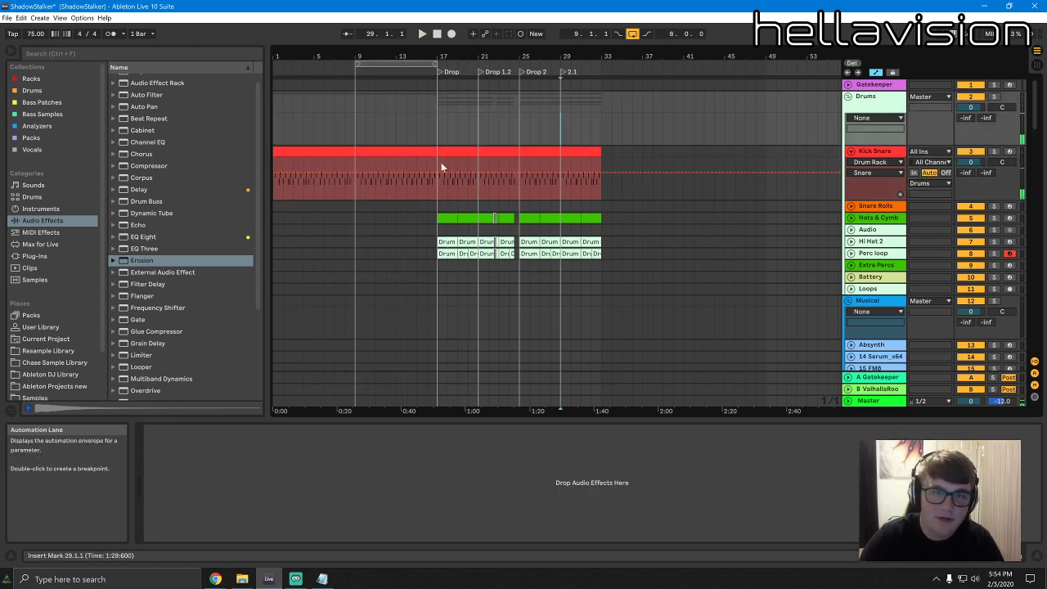
Transpose all Snare and Kick notes in the Kick Snare clip at 1.1.1 down to Snare 128 v2 and Kick 128 v2
{"action": "left_click_drag", "start_coordinate": [441, 162], "coordinate": [274, 152]}
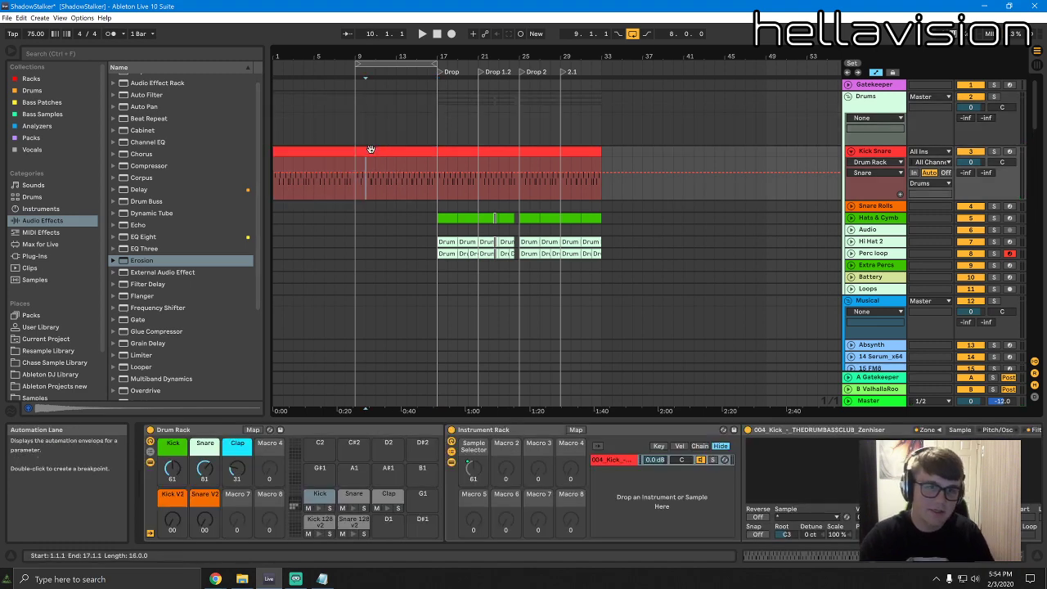
{"action": "left_click", "coordinate": [340, 421]}
{"action": "left_click", "coordinate": [329, 422]}
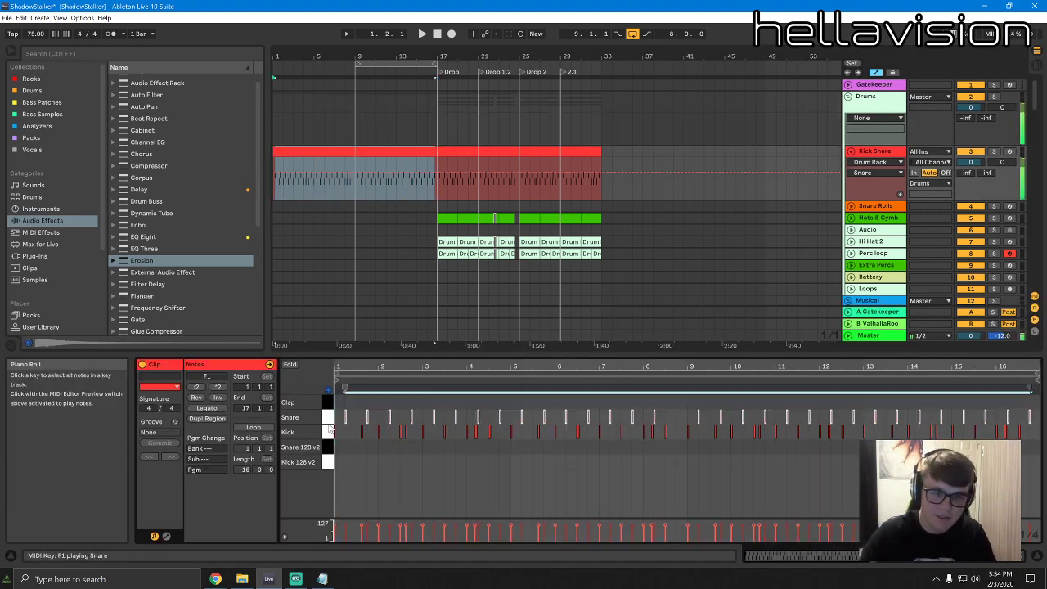
{"action": "left_click", "coordinate": [328, 433]}
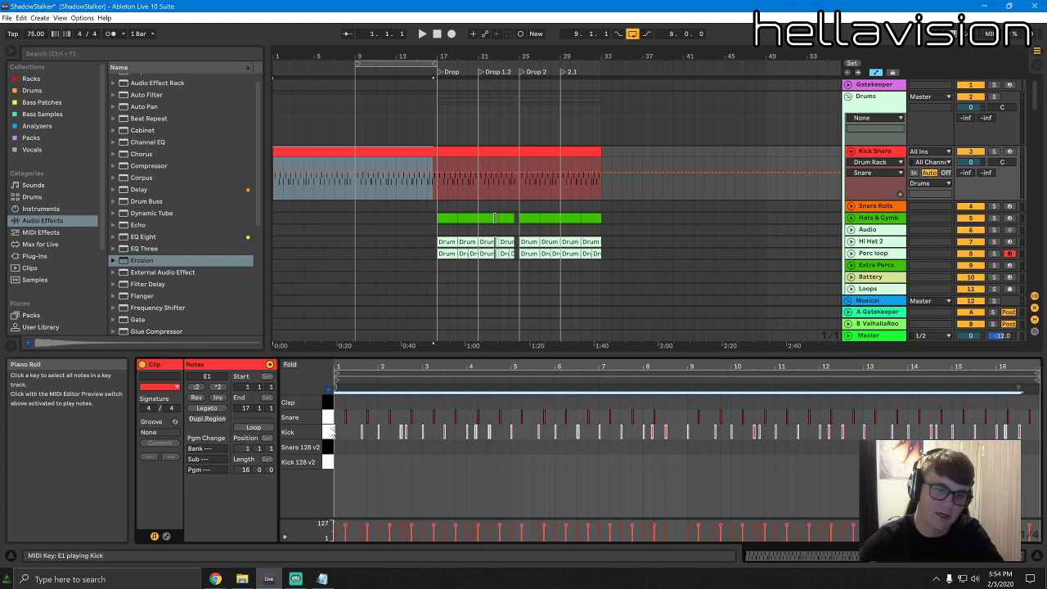
{"action": "left_click", "coordinate": [336, 428]}
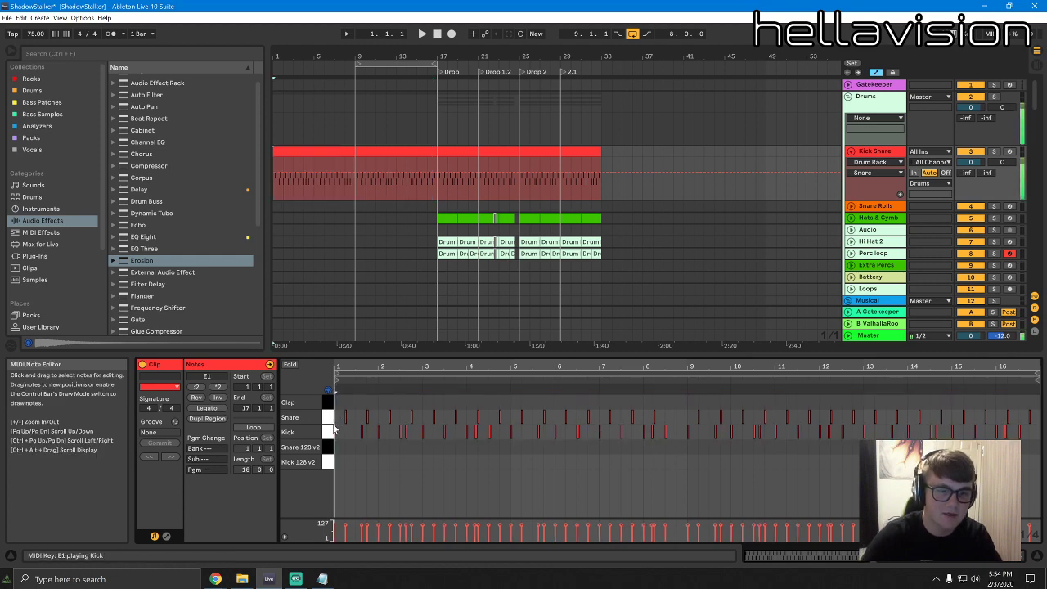
{"action": "left_click", "coordinate": [330, 431]}
{"action": "left_click", "coordinate": [329, 423]}
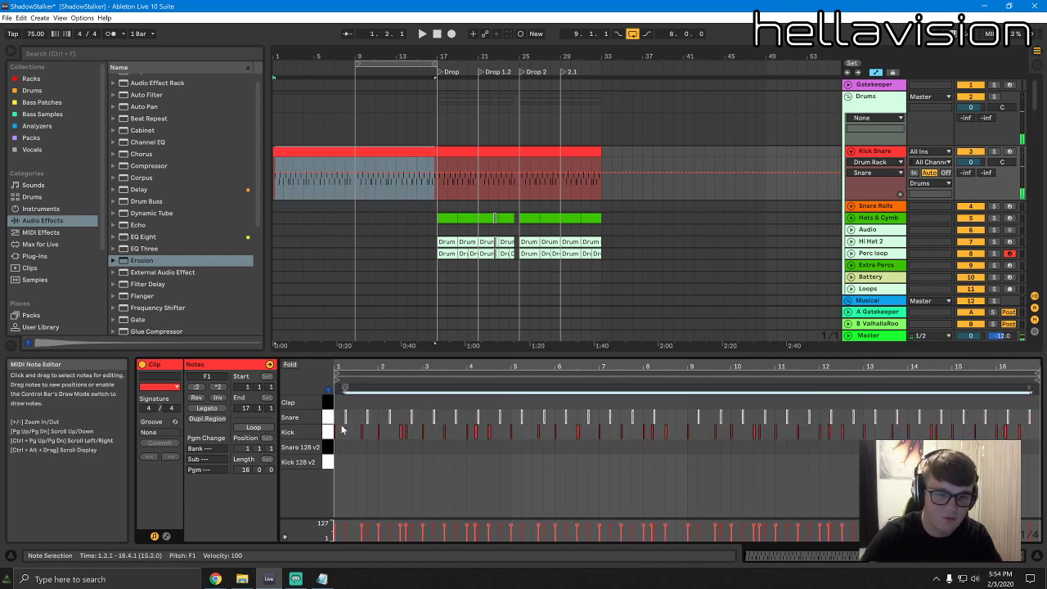
{"action": "left_click", "coordinate": [322, 431], "text": "shift"}
{"action": "key", "text": "Down"}
{"action": "key", "text": "Down"}
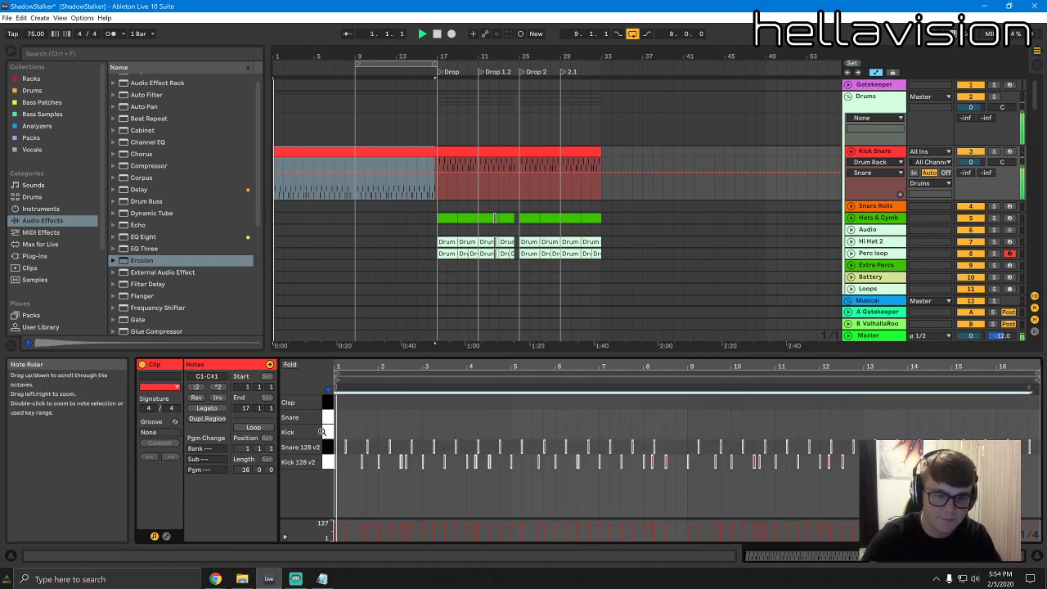
Play the Kick Snare track from 9.1.1 and set its Drum Rack's Kick V2 macro to 91
{"action": "left_click", "coordinate": [353, 189]}
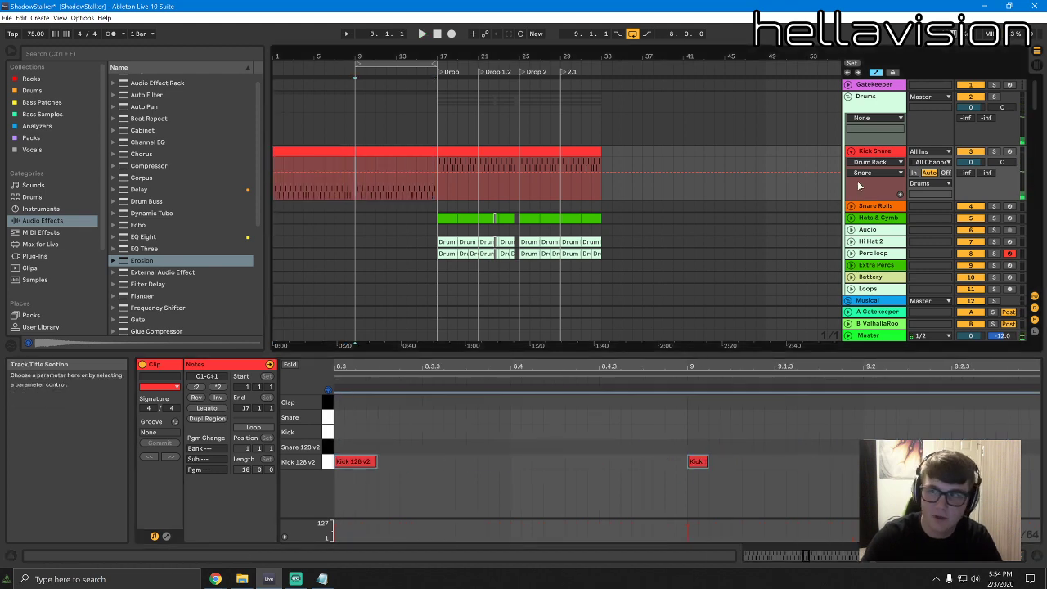
{"action": "left_click", "coordinate": [874, 152]}
{"action": "key", "text": "space"}
{"action": "left_click_drag", "start_coordinate": [180, 522], "coordinate": [180, 500]}
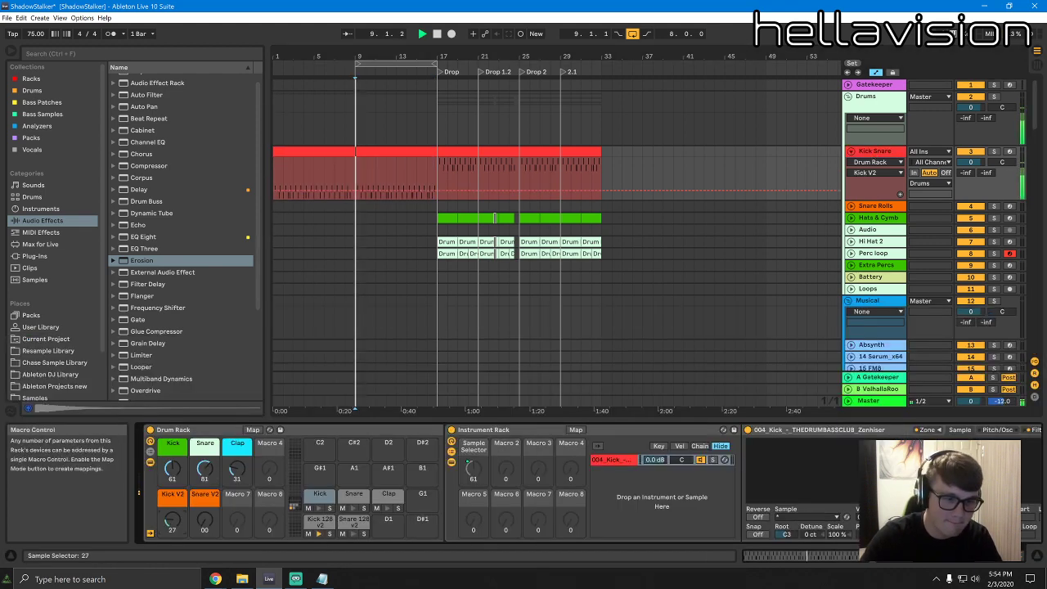
{"action": "left_click_drag", "start_coordinate": [172, 519], "coordinate": [172, 479]}
{"action": "mouse_move", "coordinate": [932, 556]}
{"action": "left_mouse_down"}
{"action": "mouse_move", "coordinate": [965, 556]}
{"action": "mouse_move", "coordinate": [931, 556]}
{"action": "left_mouse_up"}
Add a Glue Compressor to the Kick 128 v2 pad of the Drum Rack
{"action": "left_click", "coordinate": [321, 521]}
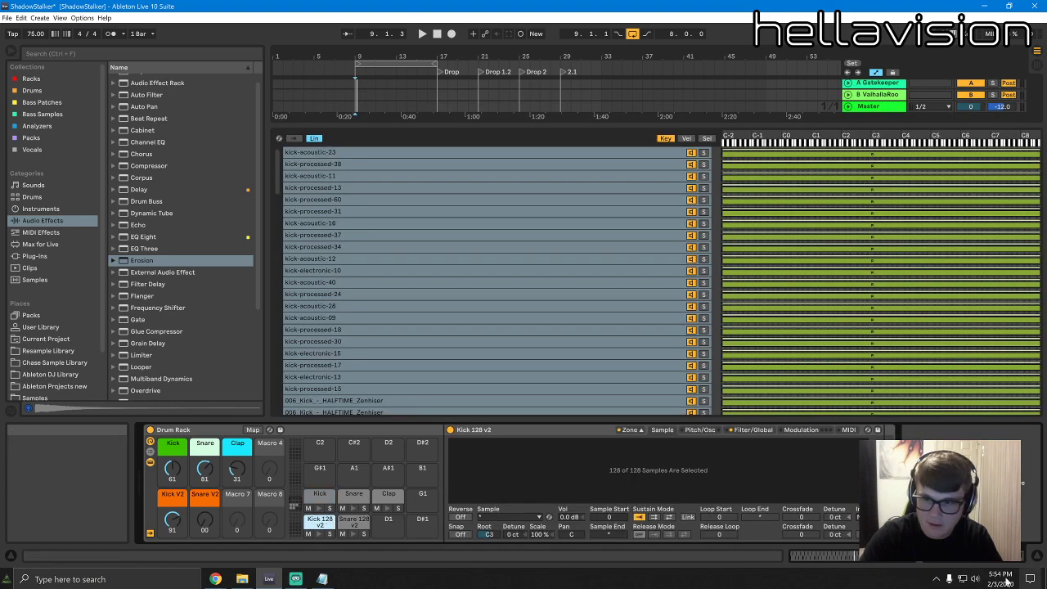
{"action": "left_click", "coordinate": [156, 259]}
{"action": "scroll", "coordinate": [166, 298], "scroll_direction": "down", "scroll_amount": 1}
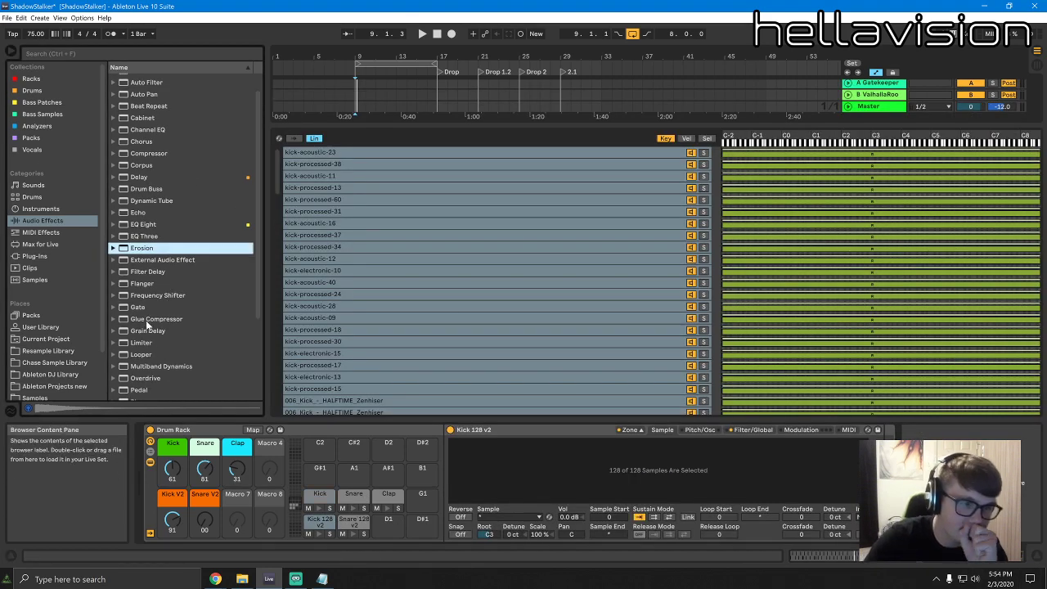
{"action": "left_click", "coordinate": [147, 321]}
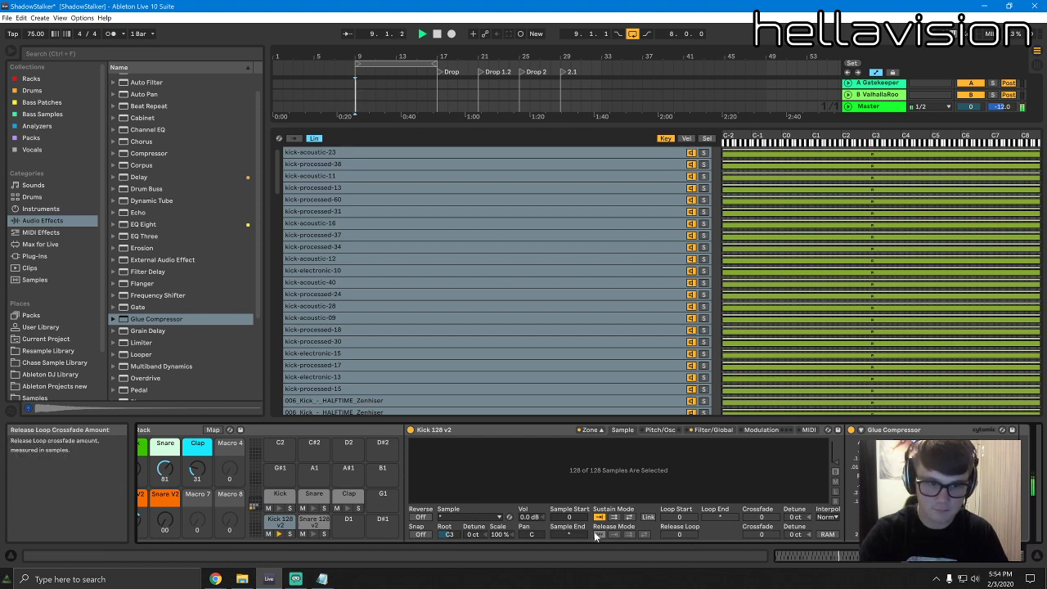
Audition samples during playback and set the Kick V2 macro to 23 and the Snare V2 macro to 57
{"action": "key", "text": "space"}
{"action": "left_click_drag", "start_coordinate": [963, 556], "coordinate": [956, 555]}
{"action": "left_click_drag", "start_coordinate": [171, 517], "coordinate": [171, 512]}
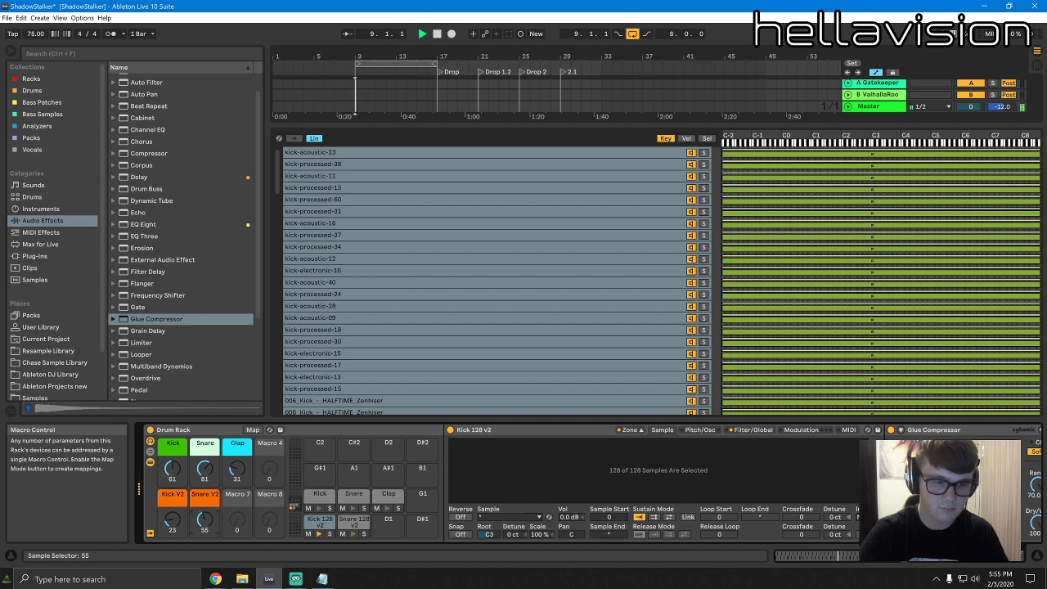
{"action": "key", "text": "space"}
Move all Snare 128 v2 notes in the Kick Snare clip at 1.1.1 up to the Clap row at F#1
{"action": "left_click", "coordinate": [450, 125]}
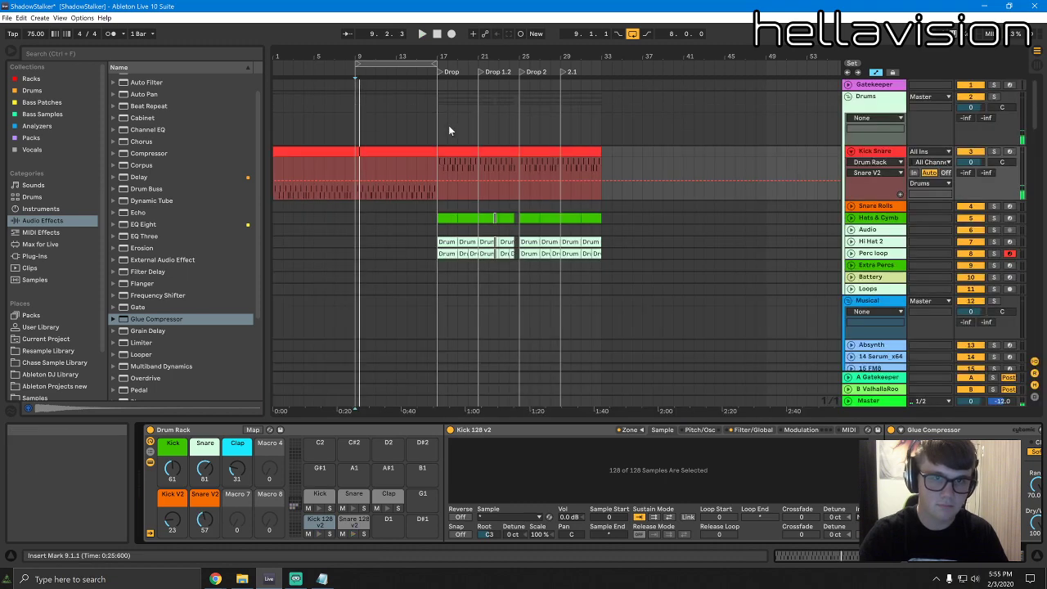
{"action": "double_click", "coordinate": [427, 171]}
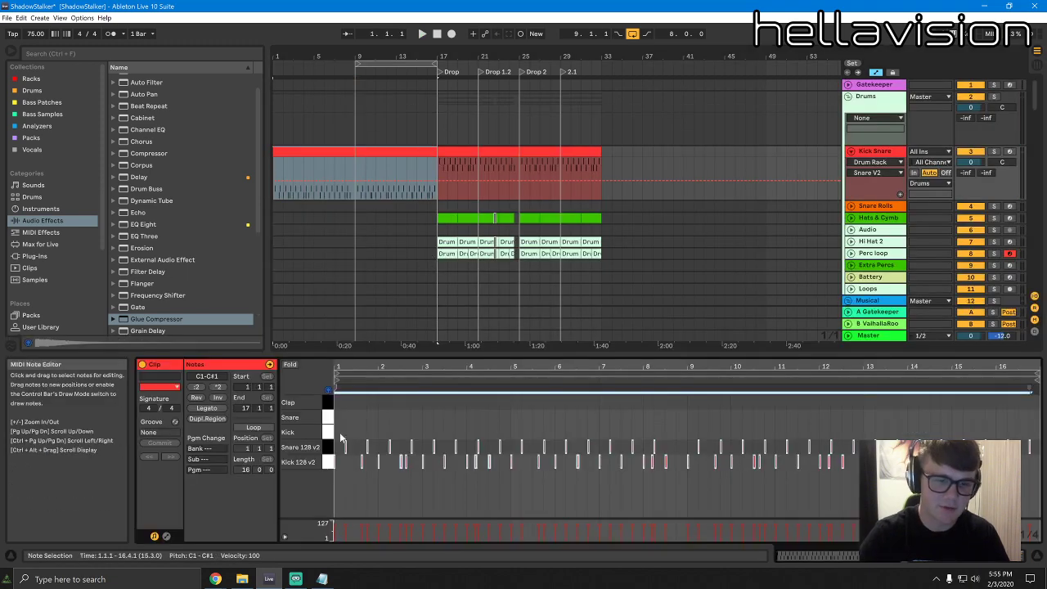
{"action": "left_click", "coordinate": [327, 447]}
{"action": "key", "text": "Up"}
{"action": "key", "text": "Up"}
{"action": "key", "text": "Up"}
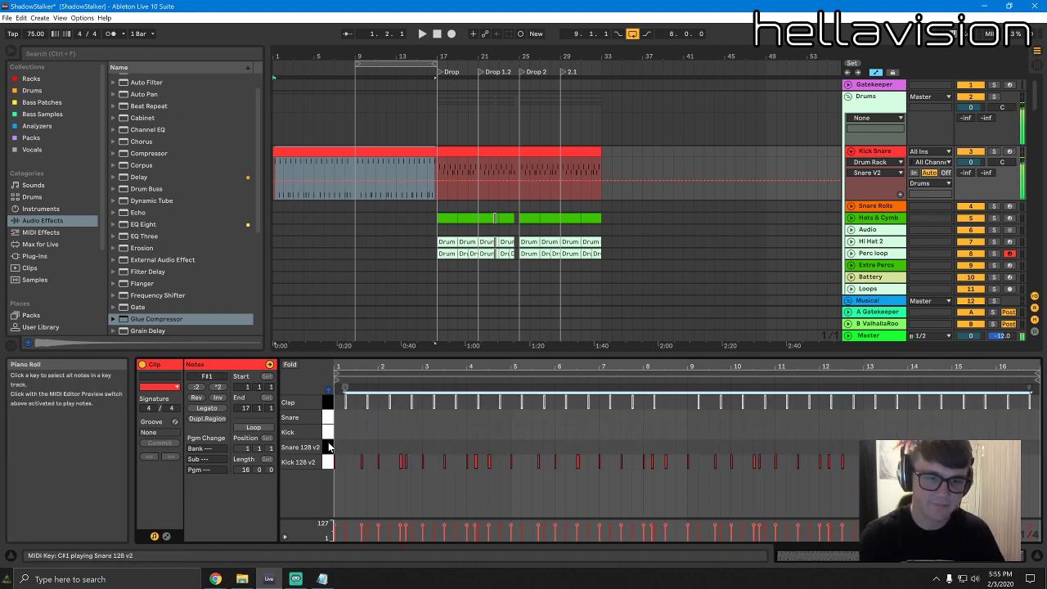
Audition clap samples while playing from 9.1.1 and set the Drum Rack's Clap macro to 82
{"action": "key", "text": "space"}
{"action": "left_click", "coordinate": [954, 563]}
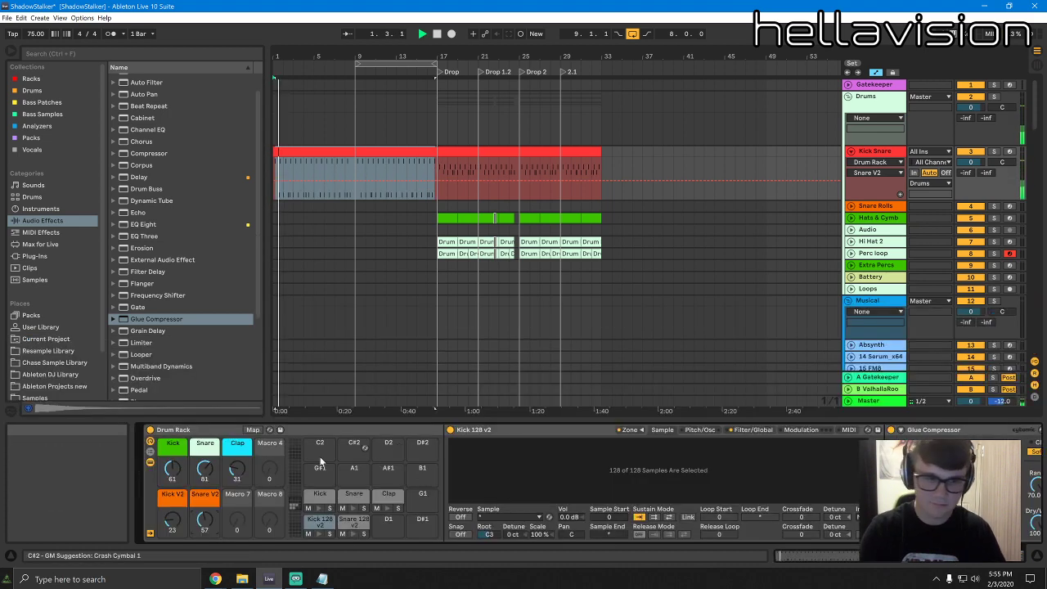
{"action": "left_click_drag", "start_coordinate": [242, 468], "coordinate": [243, 458]}
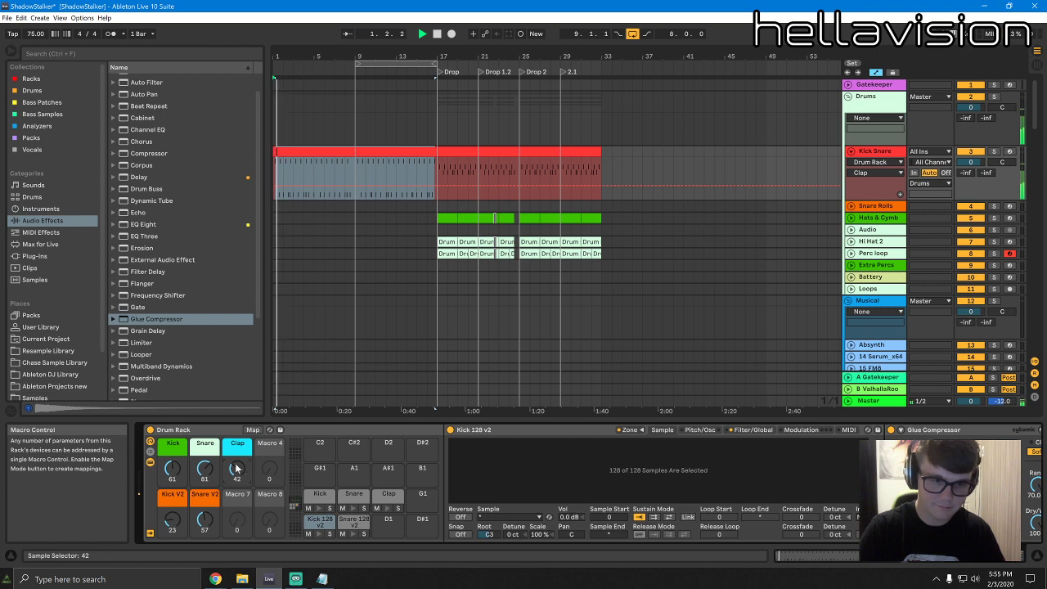
{"action": "left_click", "coordinate": [353, 160]}
{"action": "mouse_move", "coordinate": [241, 468]}
{"action": "left_mouse_down"}
{"action": "mouse_move", "coordinate": [241, 459]}
{"action": "mouse_move", "coordinate": [242, 469]}
{"action": "left_mouse_up"}
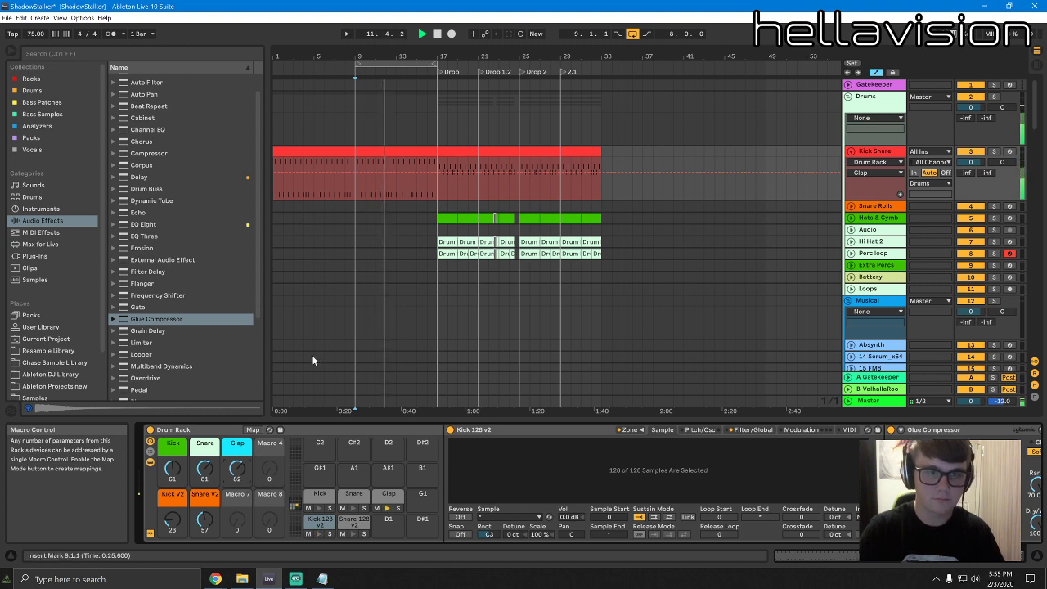
Add a locator named Intro at 9.1.1
{"action": "right_click", "coordinate": [355, 71]}
{"action": "left_click", "coordinate": [369, 100]}
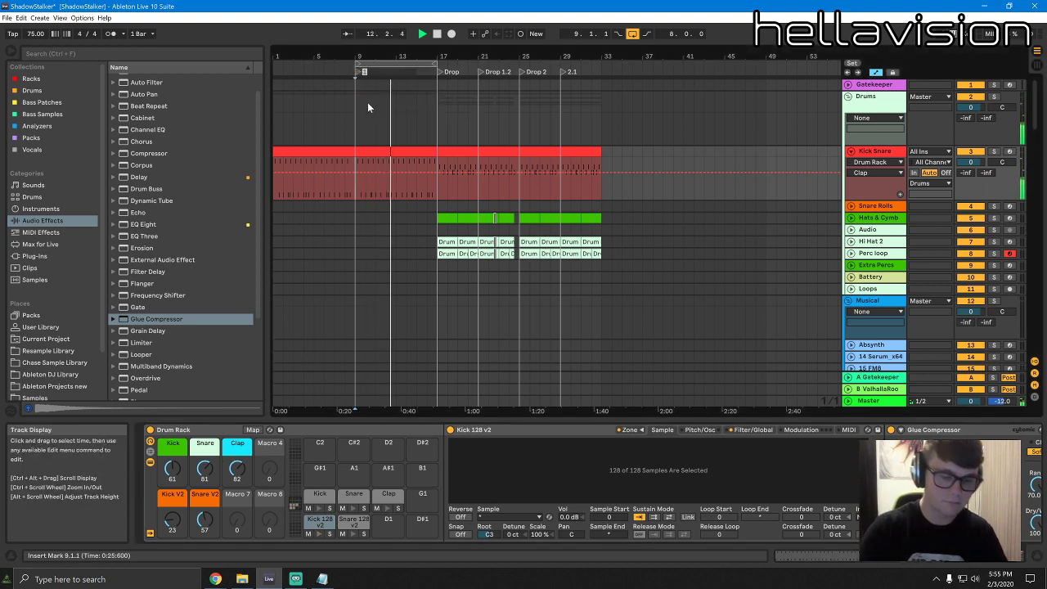
{"action": "type", "text": "Intro"}
{"action": "key", "text": "Return"}
Create a four-bar MIDI clip on the Riser track from 13.1.1 to 17.1.1 and fill it with one sustained note
{"action": "scroll", "coordinate": [946, 167], "scroll_direction": "down", "scroll_amount": 2}
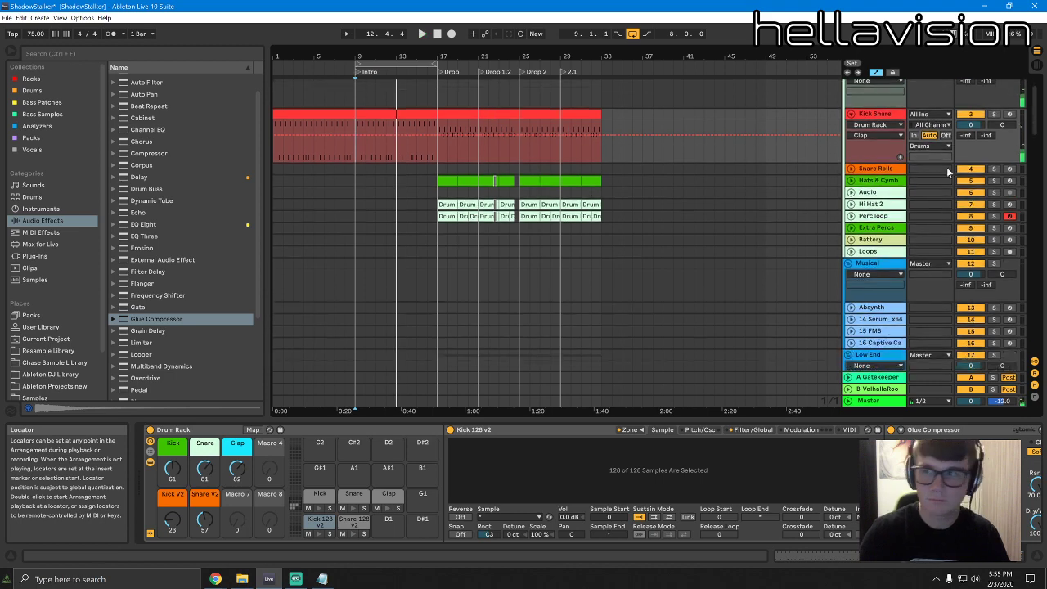
{"action": "left_click_drag", "start_coordinate": [1034, 115], "coordinate": [1028, 348]}
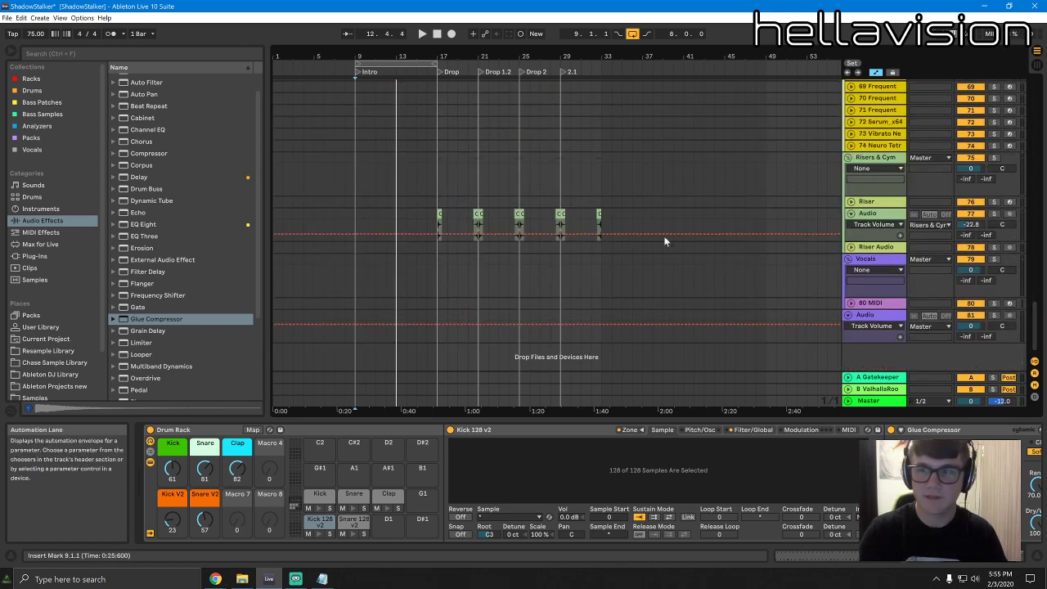
{"action": "left_click", "coordinate": [879, 202]}
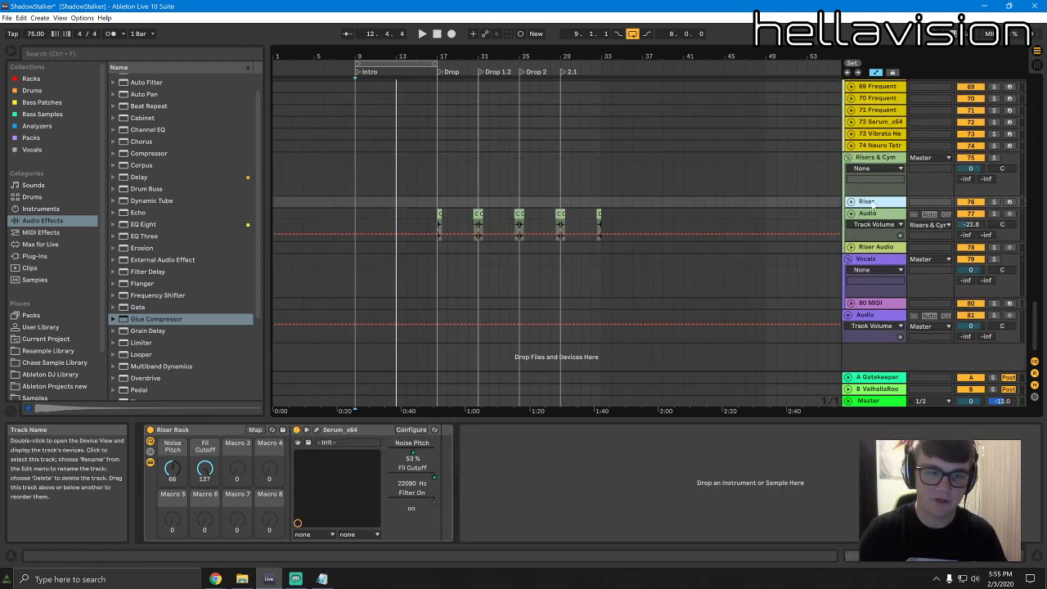
{"action": "left_click", "coordinate": [454, 212]}
{"action": "left_click_drag", "start_coordinate": [398, 204], "coordinate": [406, 204]}
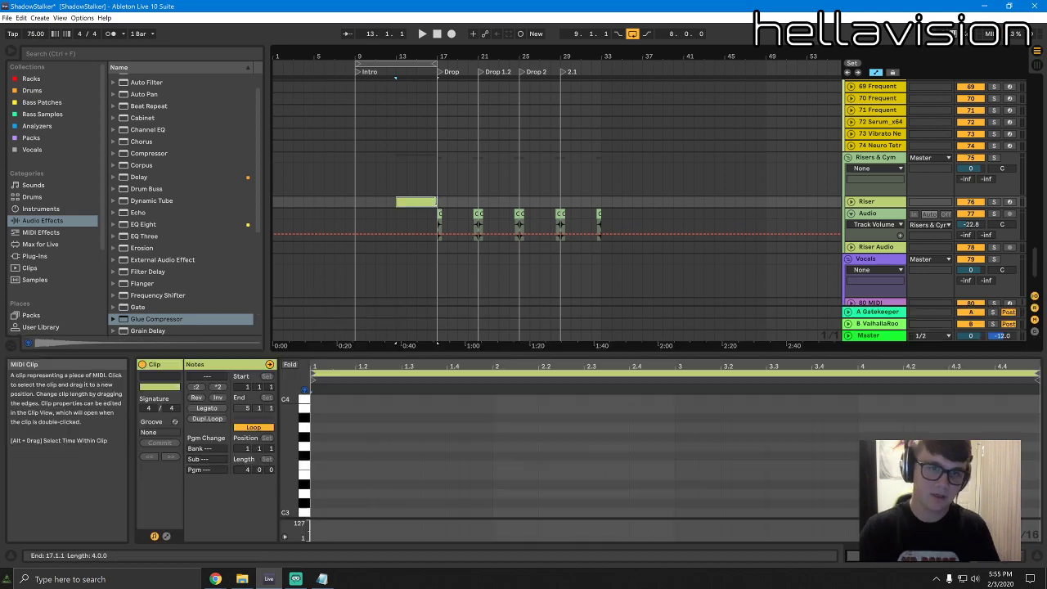
{"action": "key", "text": "ctrl+shift+m"}
{"action": "double_click", "coordinate": [317, 512]}
{"action": "left_click_drag", "start_coordinate": [316, 512], "coordinate": [990, 512]}
{"action": "key", "text": "shift+Tab"}
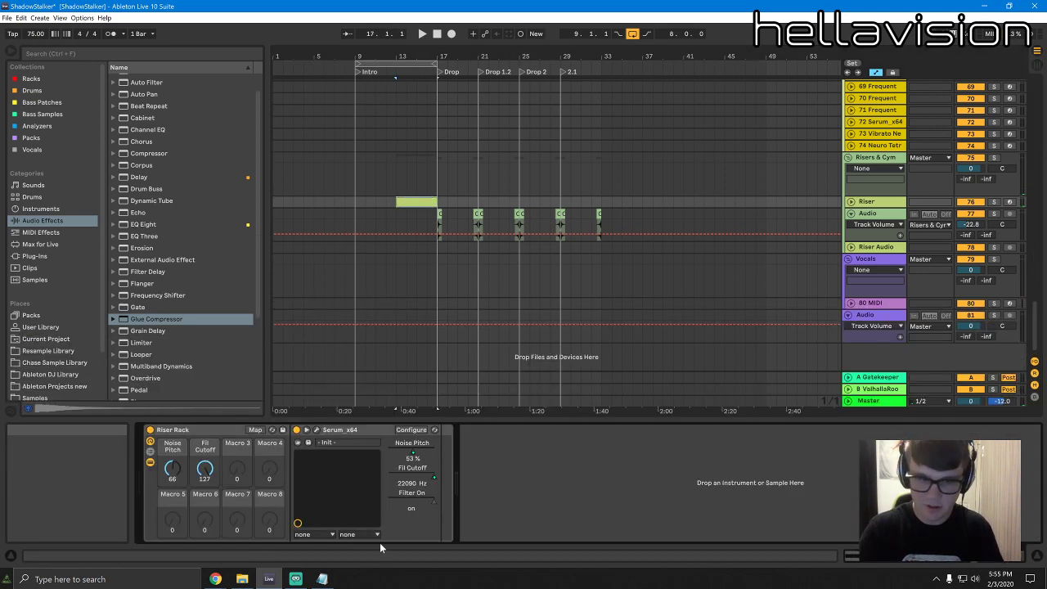
Open Serum on the Riser track, try the Inharmx 4 noise and set the noise oscillator to Elysium
{"action": "left_click", "coordinate": [317, 430]}
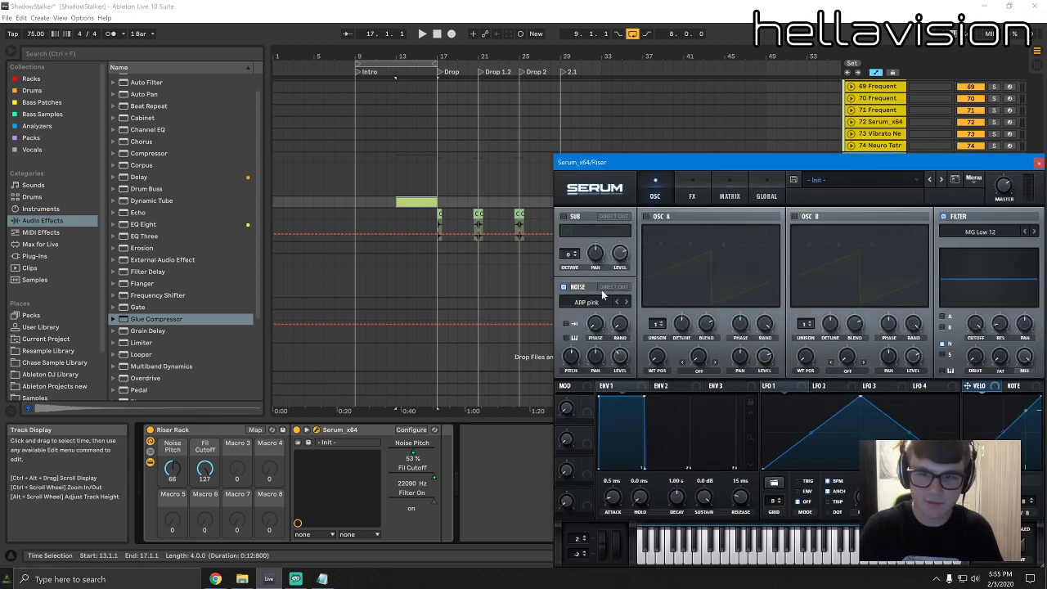
{"action": "left_click", "coordinate": [604, 311]}
{"action": "mouse_move", "coordinate": [622, 350]}
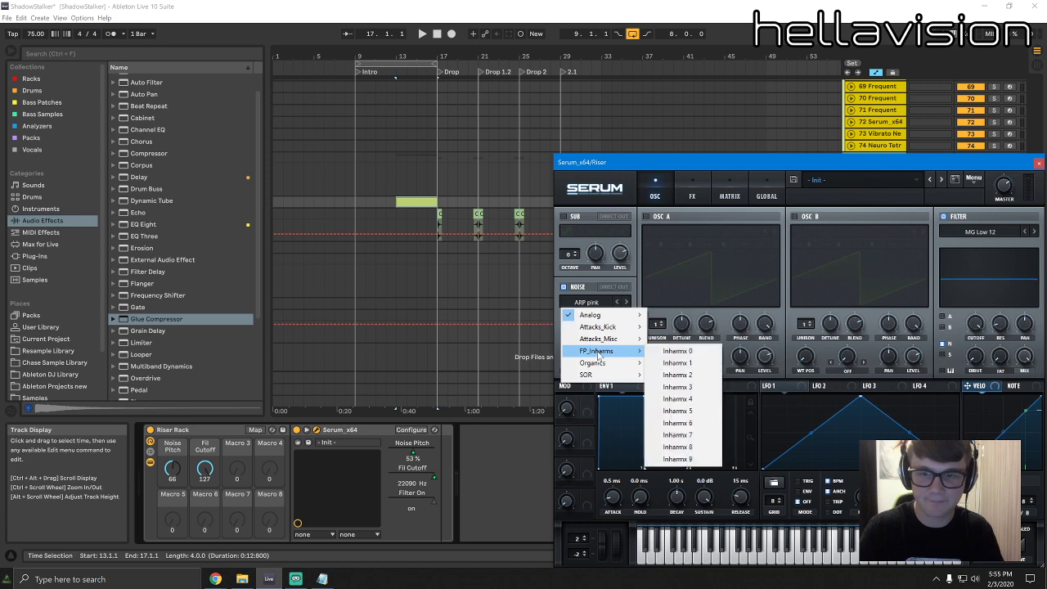
{"action": "left_click", "coordinate": [685, 400]}
{"action": "left_click", "coordinate": [589, 302]}
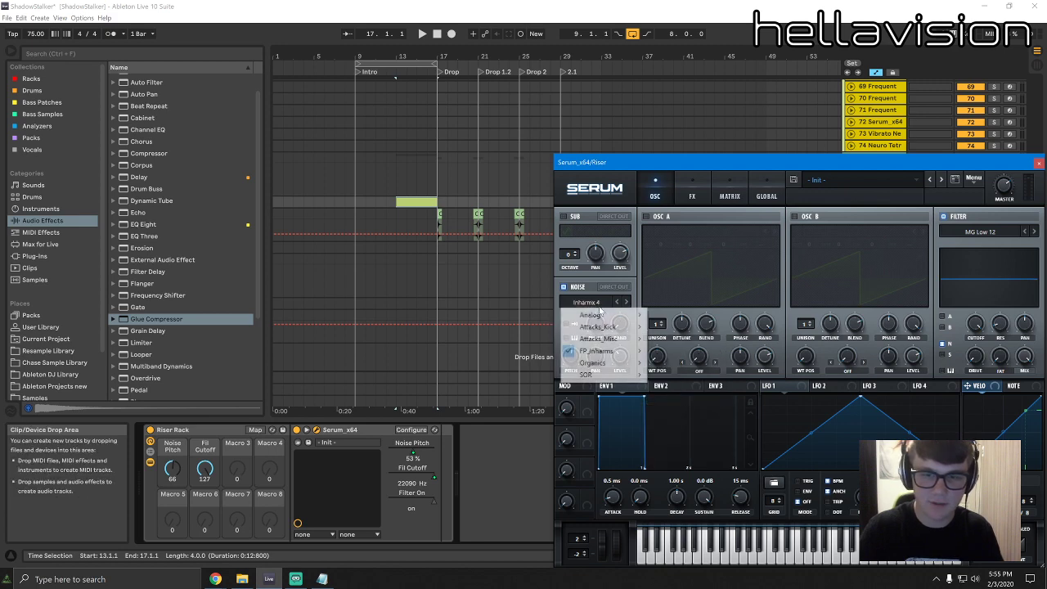
{"action": "mouse_move", "coordinate": [614, 374]}
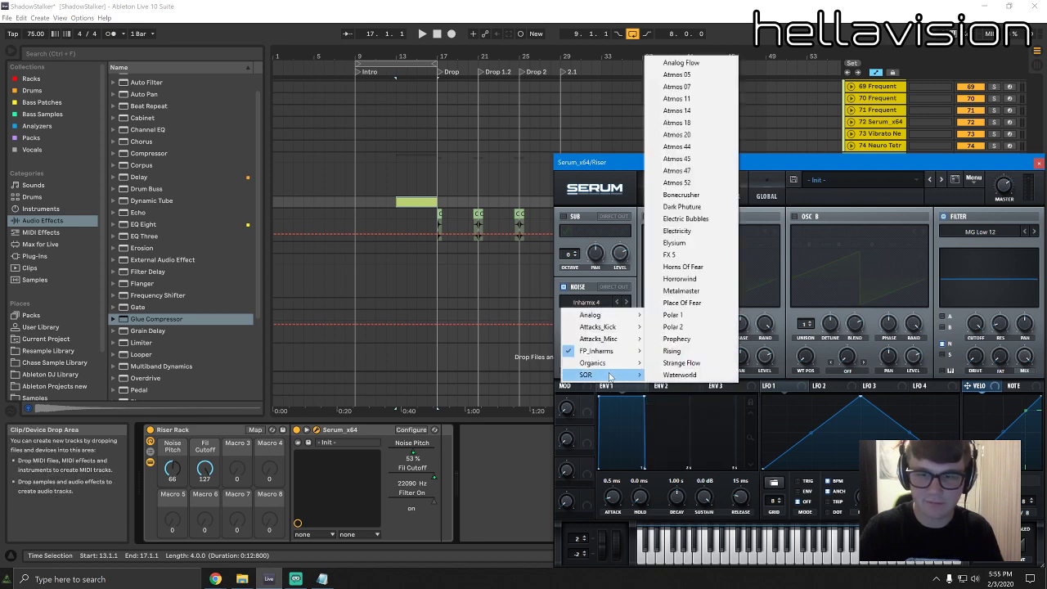
{"action": "left_click", "coordinate": [675, 243]}
Automate the Riser Rack's Noise Pitch macro with a rising ramp from 51 at 13.1.1 up to 17.1.1 and play it
{"action": "right_click", "coordinate": [174, 448]}
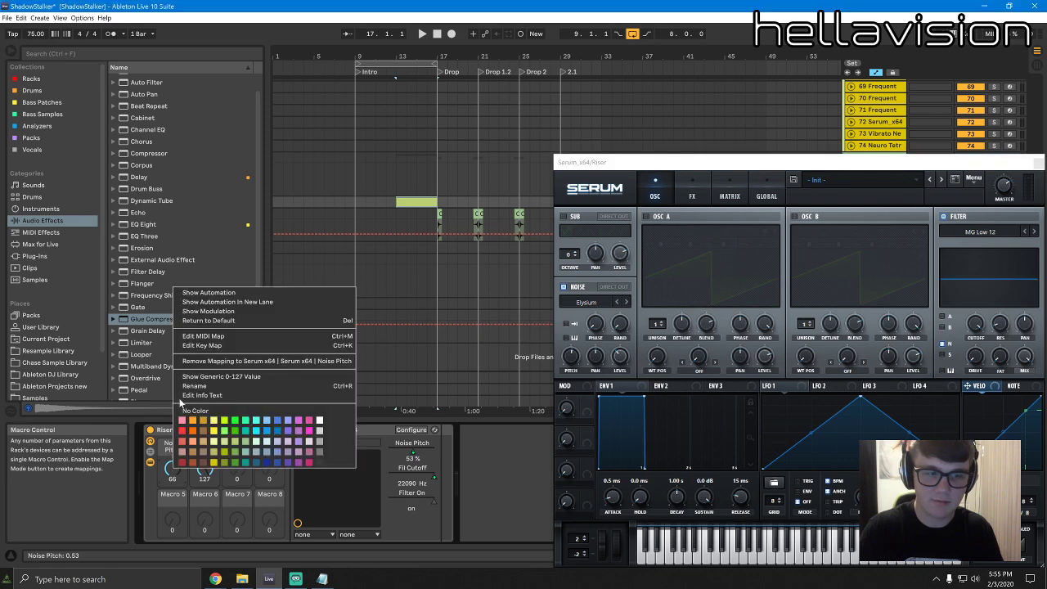
{"action": "left_click", "coordinate": [208, 292]}
{"action": "left_click", "coordinate": [396, 227]}
{"action": "left_click_drag", "start_coordinate": [401, 227], "coordinate": [403, 233]}
{"action": "key", "text": "space"}
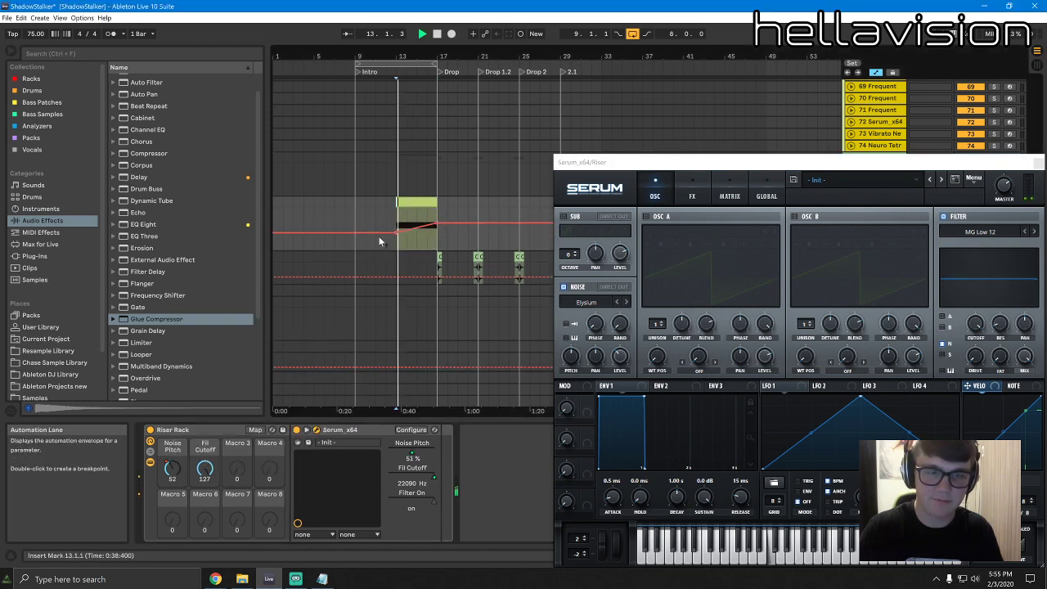
Check the Fil Cutoff automation on the Riser track, select the riser clip and show the Noise Pitch automation again
{"action": "right_click", "coordinate": [204, 468]}
{"action": "left_click", "coordinate": [252, 297]}
{"action": "left_click", "coordinate": [416, 192]}
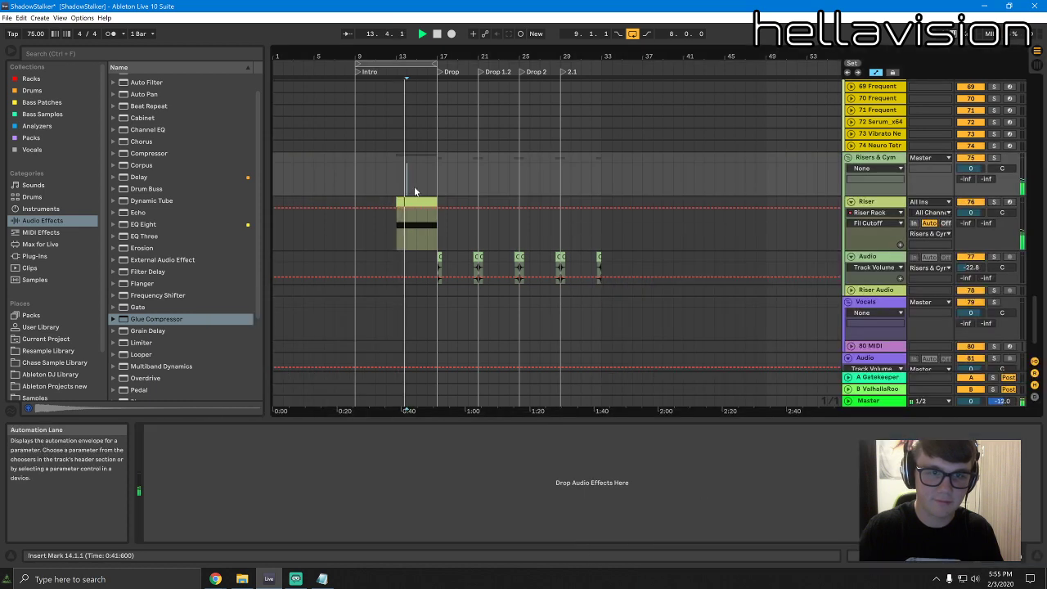
{"action": "left_click", "coordinate": [421, 199]}
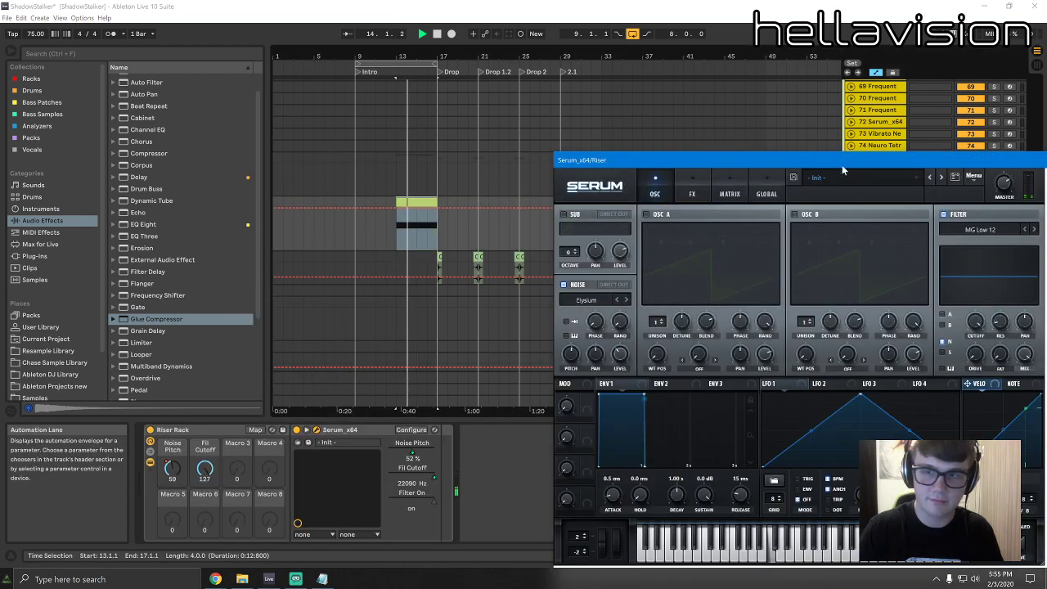
{"action": "right_click", "coordinate": [172, 468]}
{"action": "left_click", "coordinate": [207, 287]}
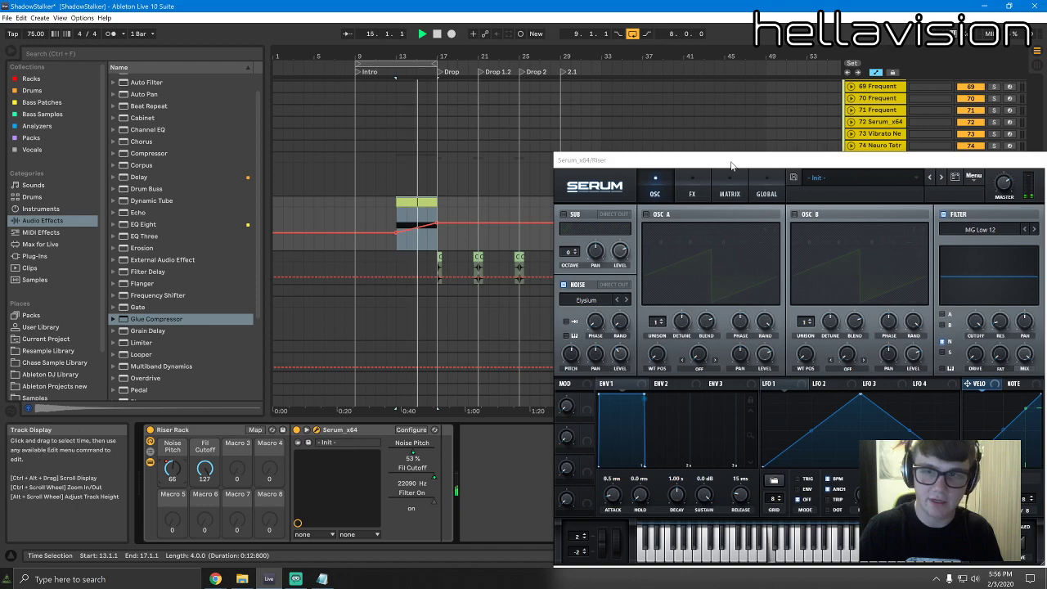
Move the Serum window clear of the arrangement while listening, close it, stop playback and select the riser clip
{"action": "left_click_drag", "start_coordinate": [723, 161], "coordinate": [522, 148]}
{"action": "left_click_drag", "start_coordinate": [921, 147], "coordinate": [756, 136]}
{"action": "left_click_drag", "start_coordinate": [467, 138], "coordinate": [687, 151]}
{"action": "left_click", "coordinate": [664, 122]}
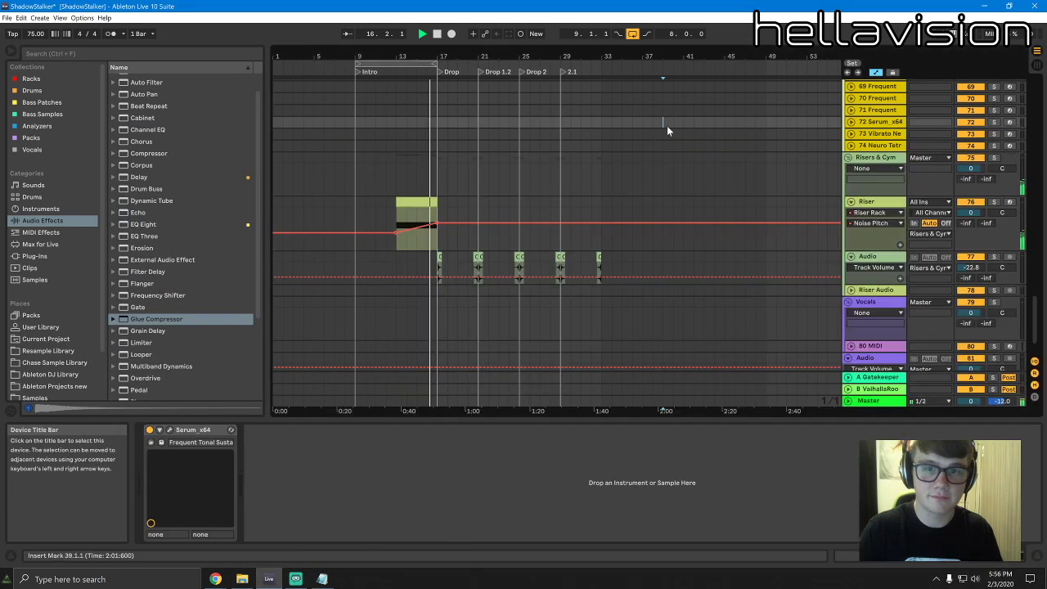
{"action": "left_click", "coordinate": [760, 203]}
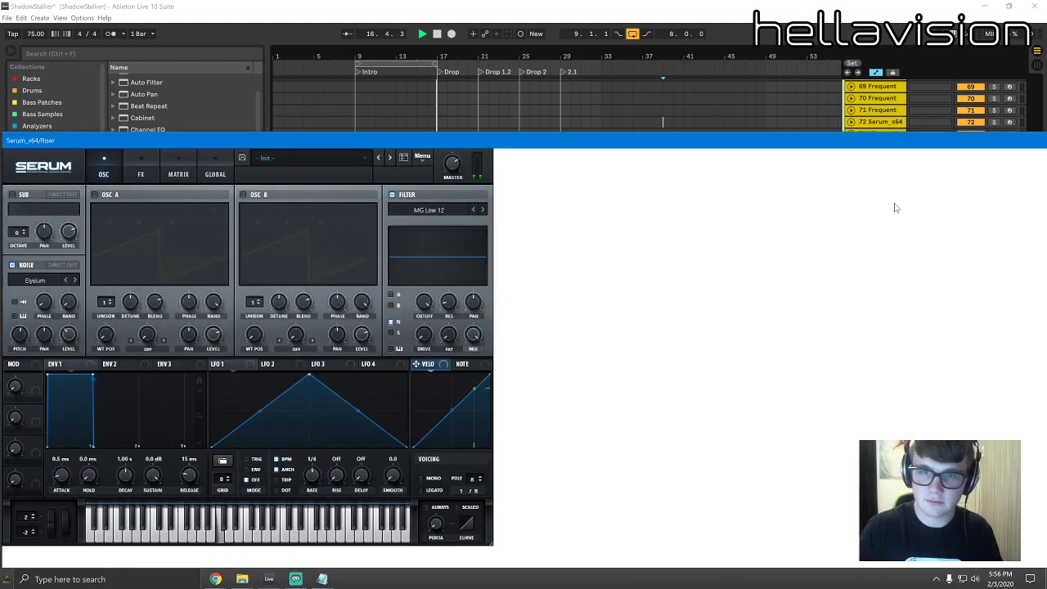
{"action": "left_click_drag", "start_coordinate": [812, 145], "coordinate": [777, 459]}
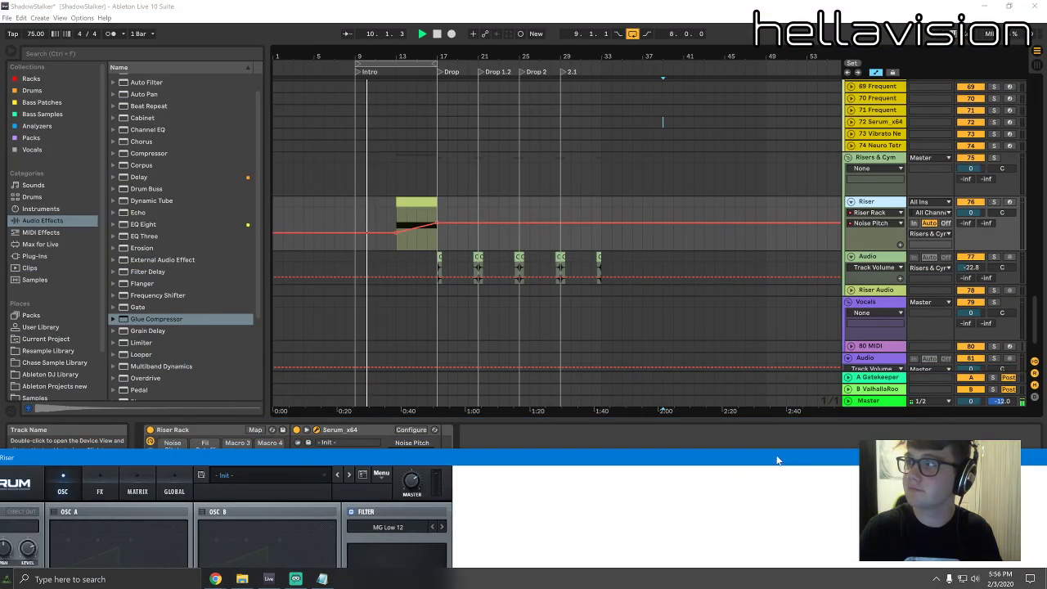
{"action": "left_click", "coordinate": [317, 430]}
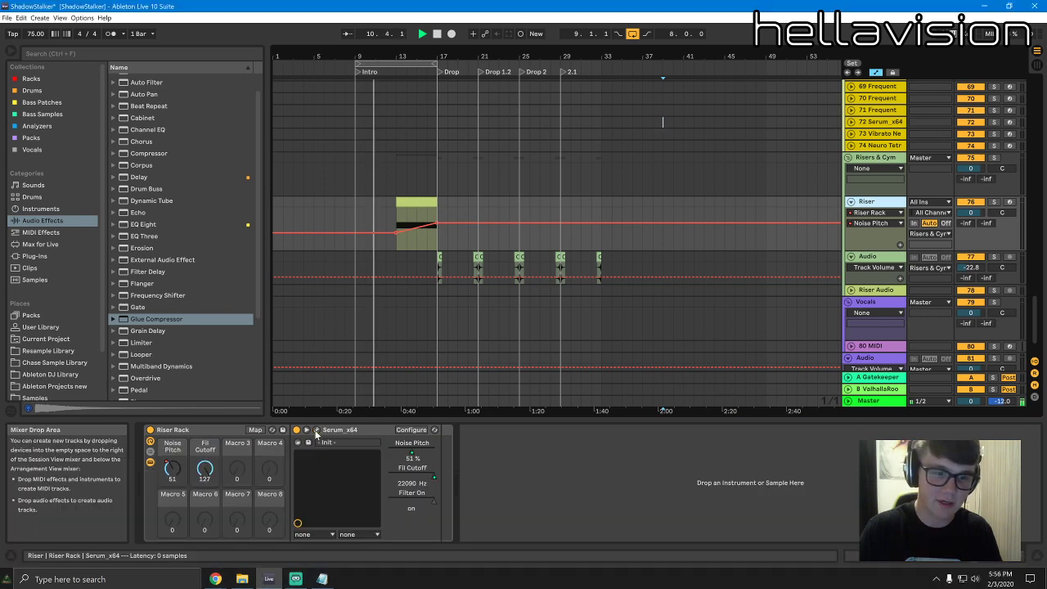
{"action": "key", "text": "space"}
{"action": "left_click", "coordinate": [414, 202]}
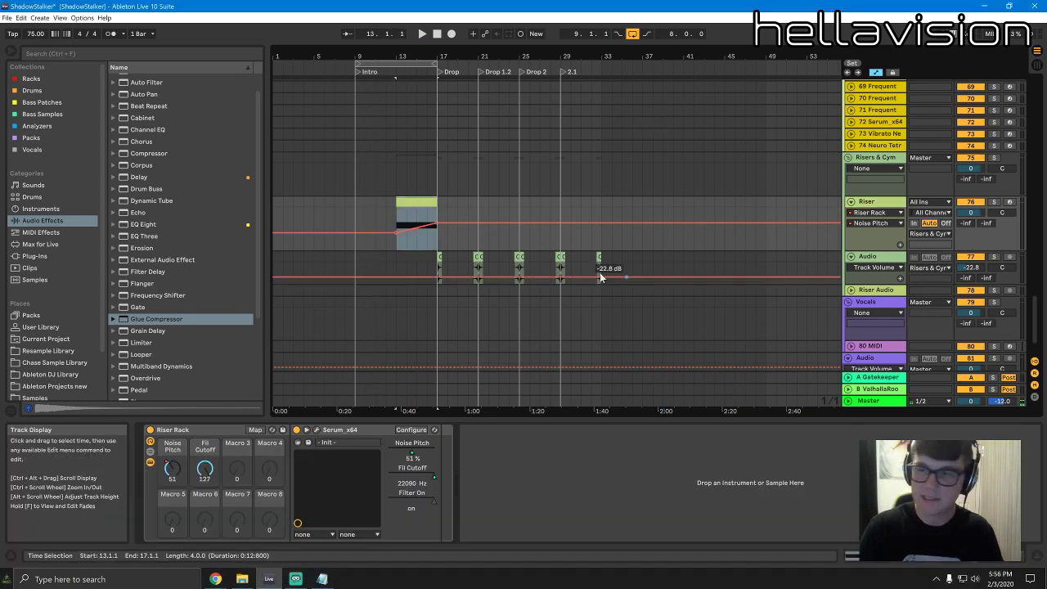
Search the browser for massive and show the matching instrument racks in the Racks collection
{"action": "left_click", "coordinate": [34, 256]}
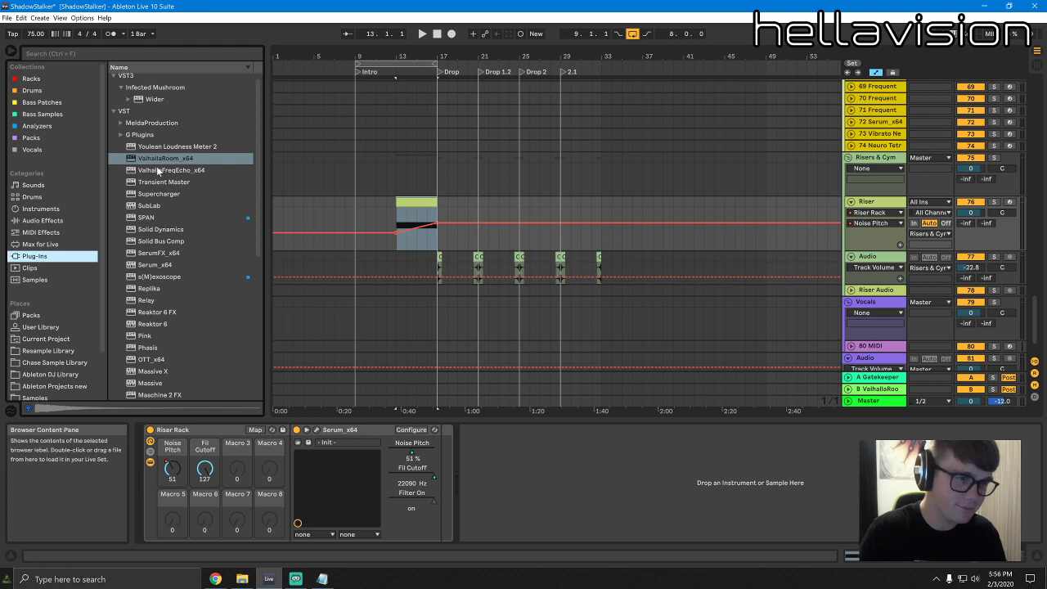
{"action": "left_click", "coordinate": [112, 56]}
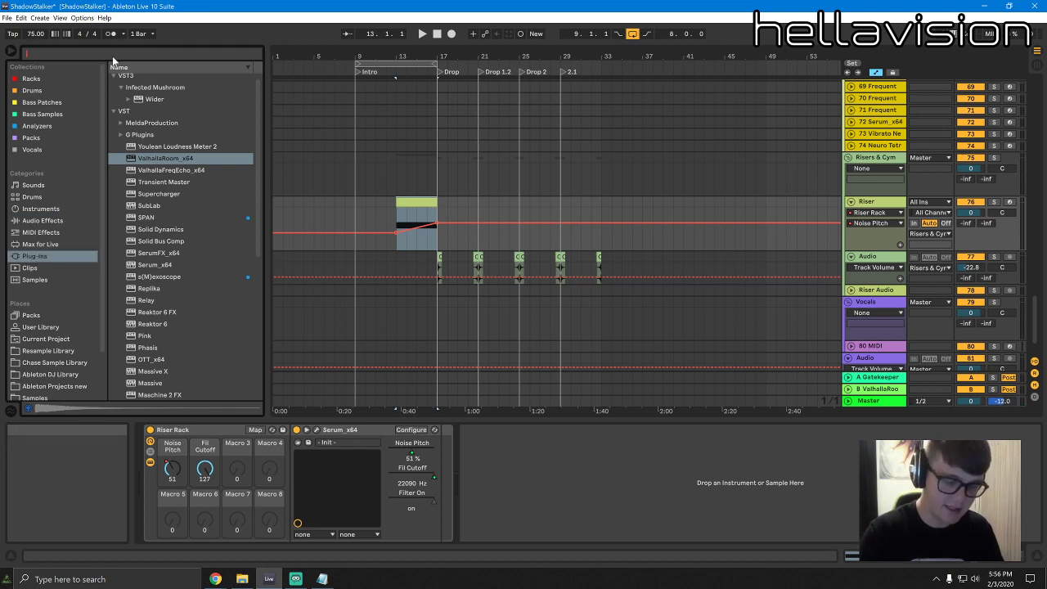
{"action": "type", "text": "massive"}
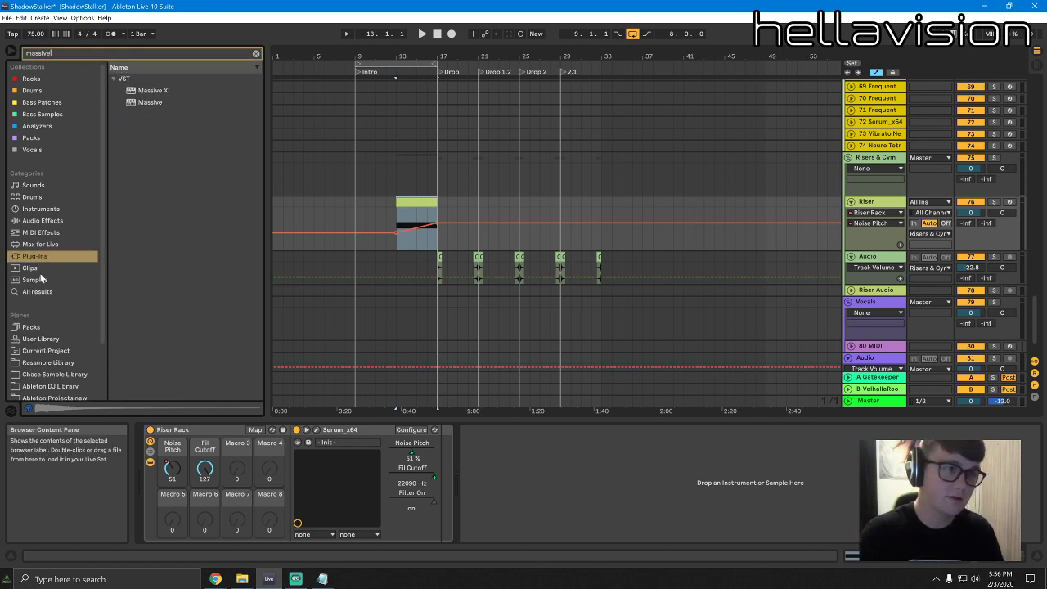
{"action": "left_click", "coordinate": [45, 209]}
{"action": "left_click", "coordinate": [31, 78]}
{"action": "left_click", "coordinate": [113, 78]}
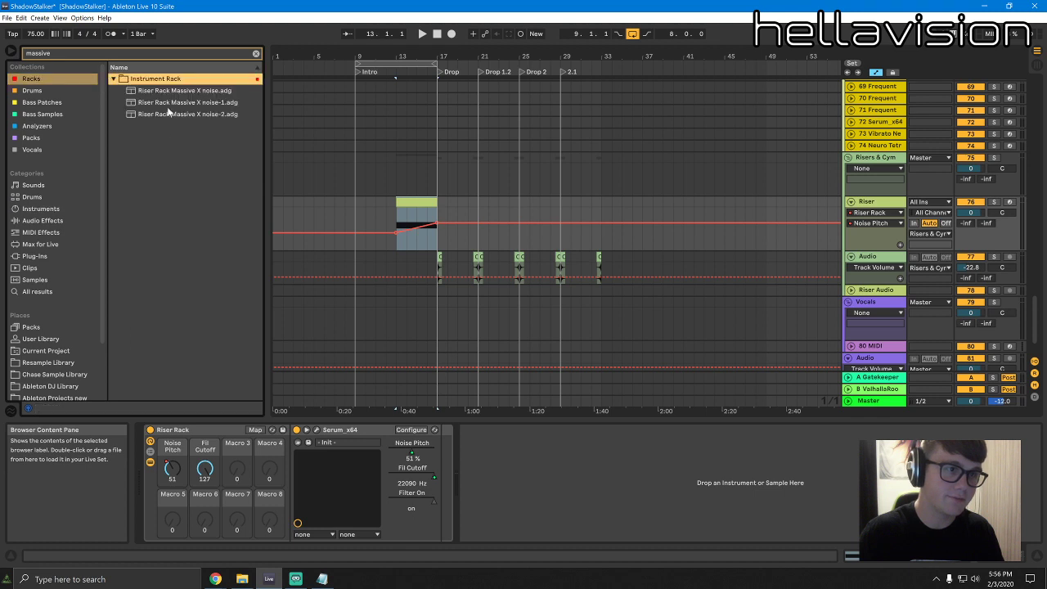
Add Riser Rack Massive X noise.adg as a second chain inside the Riser Rack and close the Massive X window
{"action": "left_click_drag", "start_coordinate": [182, 91], "coordinate": [188, 94]}
{"action": "left_click_drag", "start_coordinate": [340, 481], "coordinate": [221, 147]}
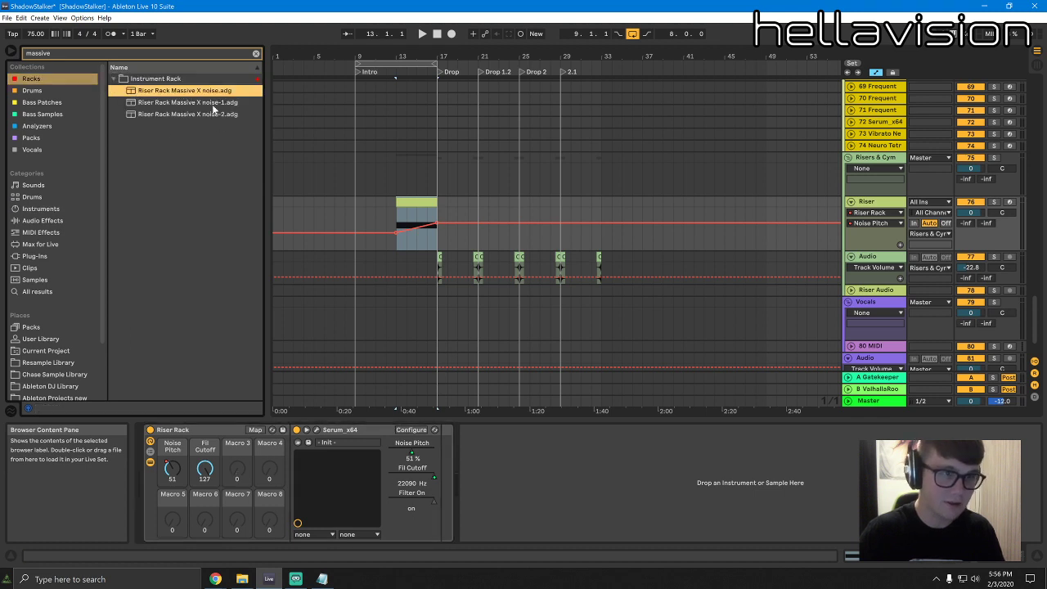
{"action": "left_click", "coordinate": [149, 452]}
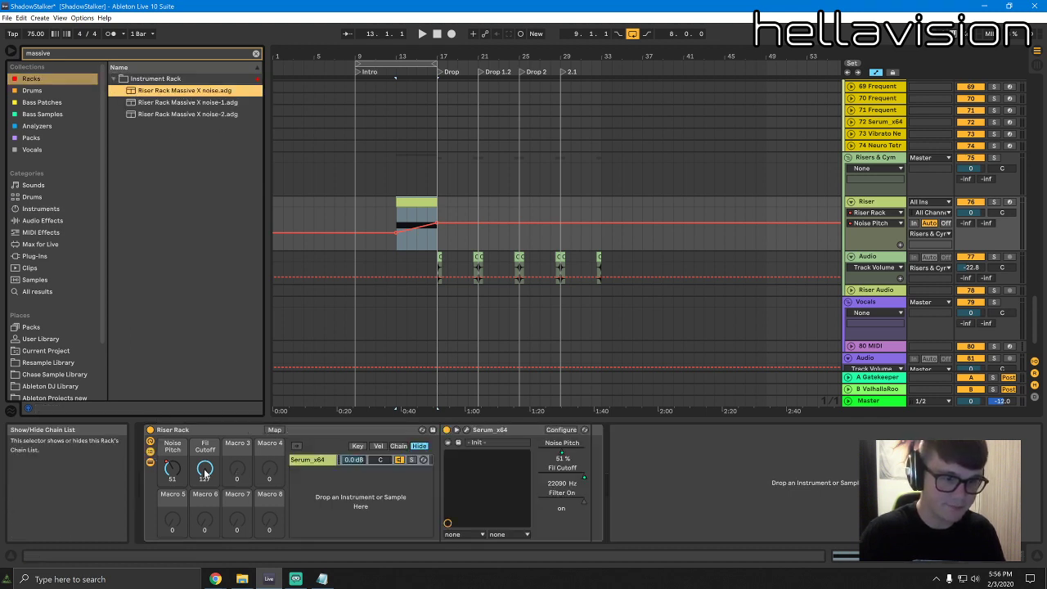
{"action": "left_click_drag", "start_coordinate": [188, 91], "coordinate": [369, 511]}
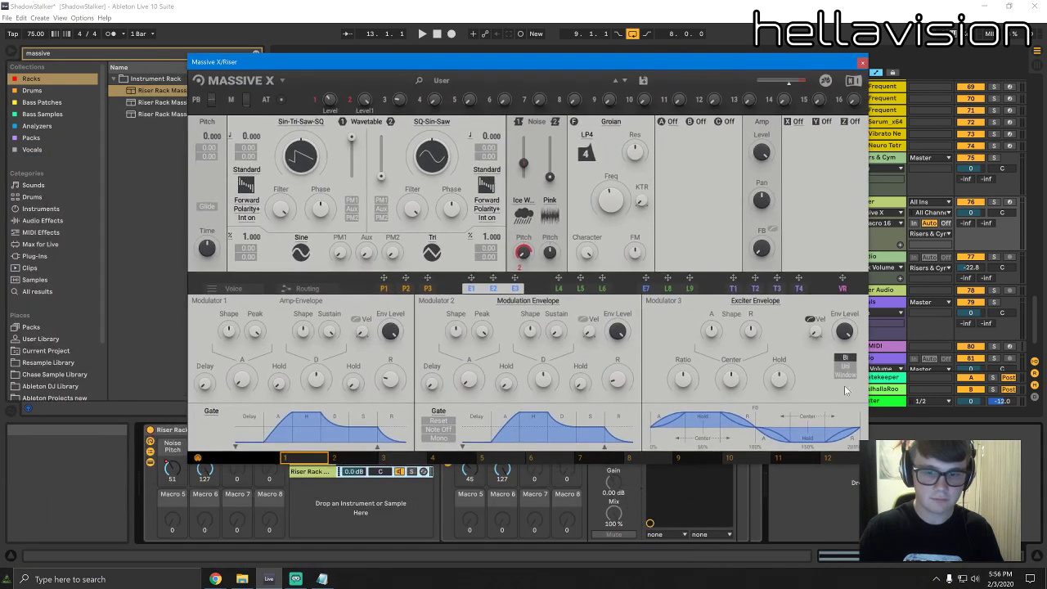
{"action": "left_click", "coordinate": [986, 556]}
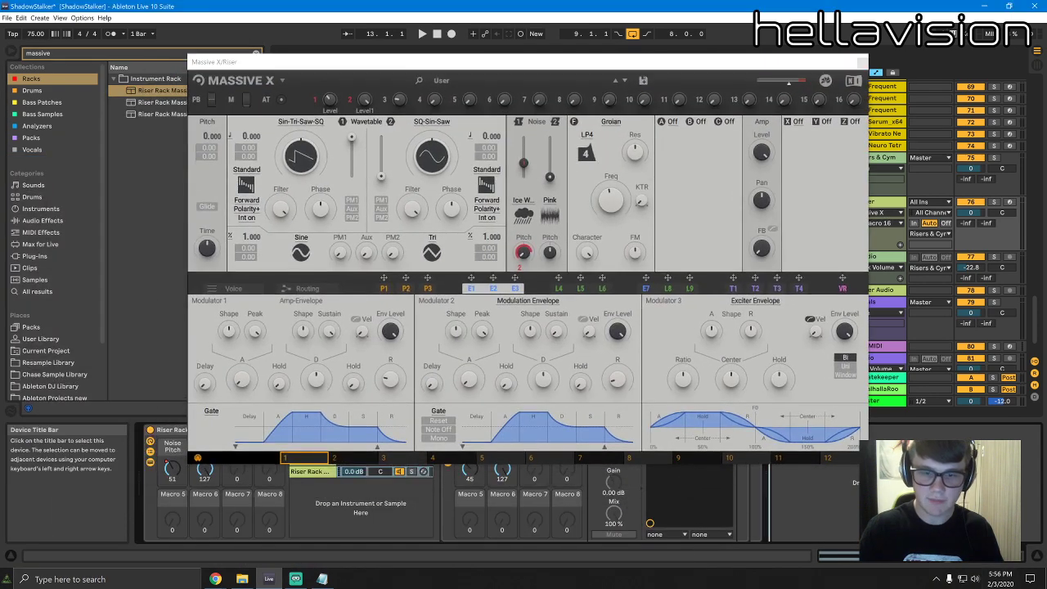
{"action": "left_click", "coordinate": [661, 296]}
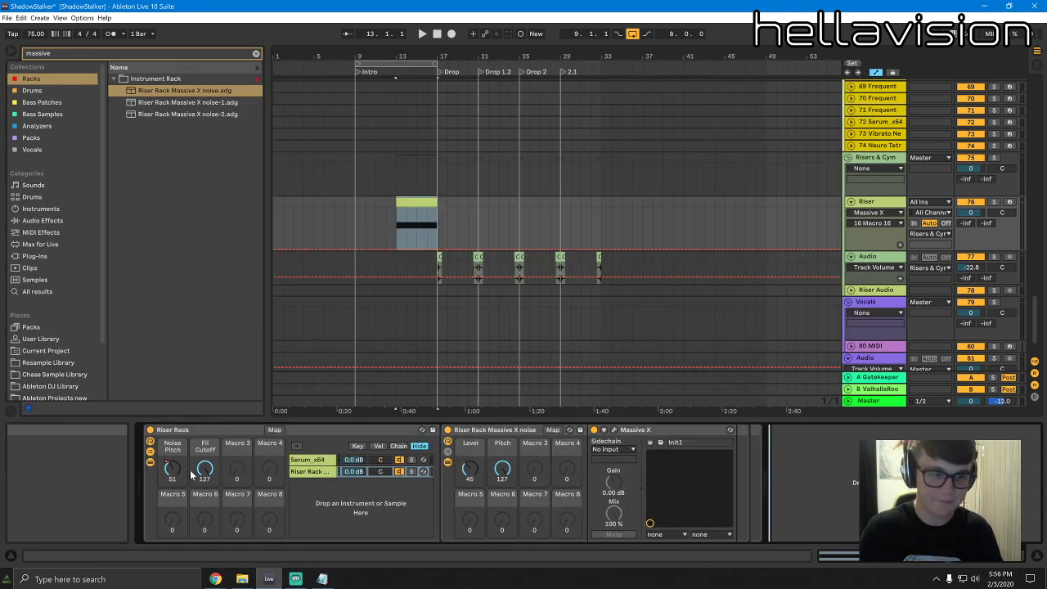
Automate the Massive X rack's Pitch macro with a rising ramp from 44 at 13.1.1 up to 17.1.1 and play it
{"action": "right_click", "coordinate": [470, 469]}
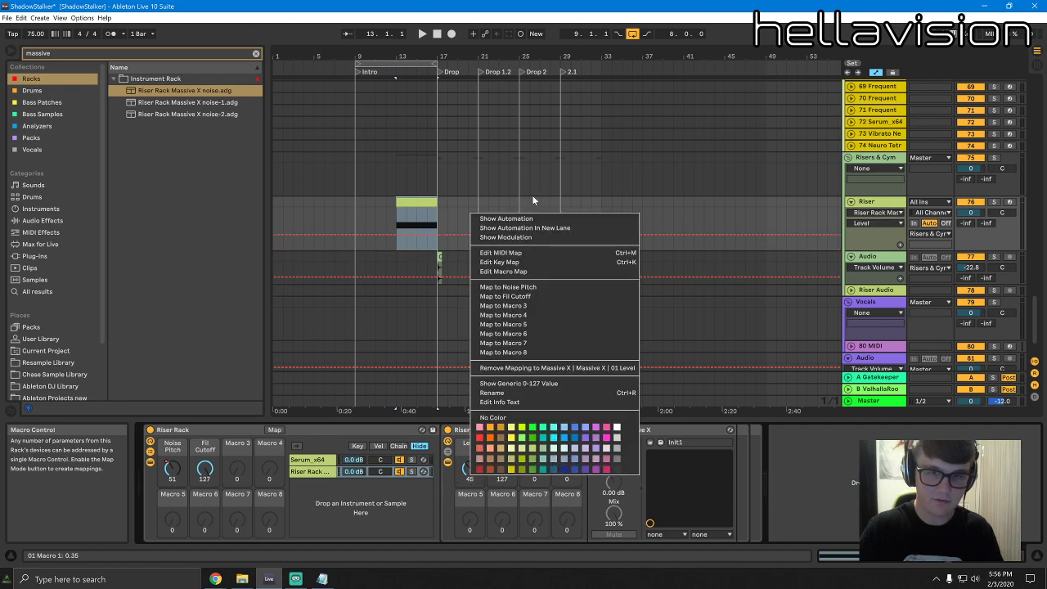
{"action": "left_click", "coordinate": [529, 495]}
{"action": "right_click", "coordinate": [507, 464]}
{"action": "left_click", "coordinate": [528, 213]}
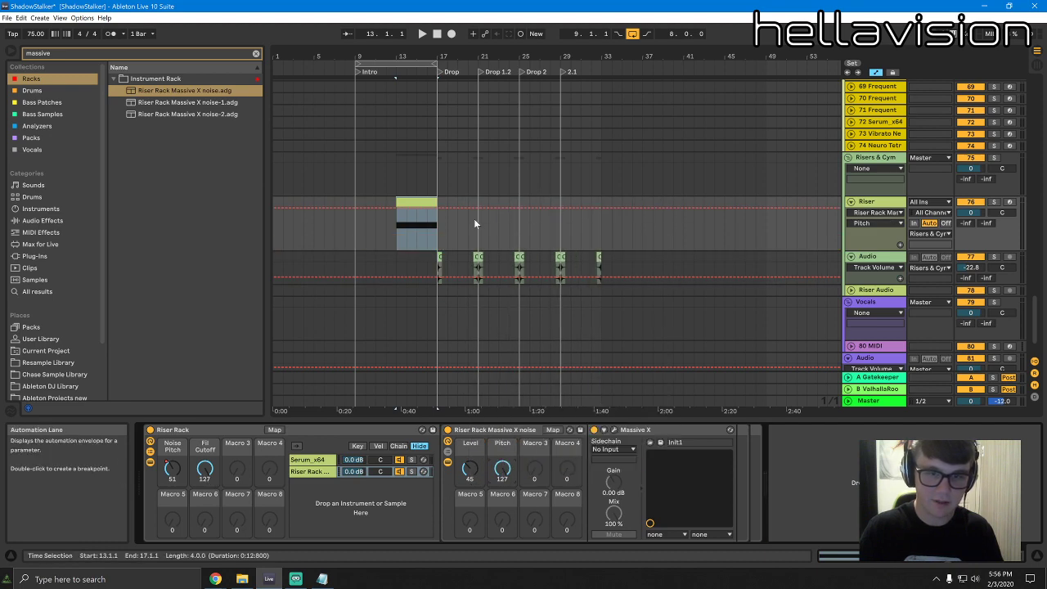
{"action": "left_click_drag", "start_coordinate": [396, 208], "coordinate": [437, 218]}
{"action": "key", "text": "space"}
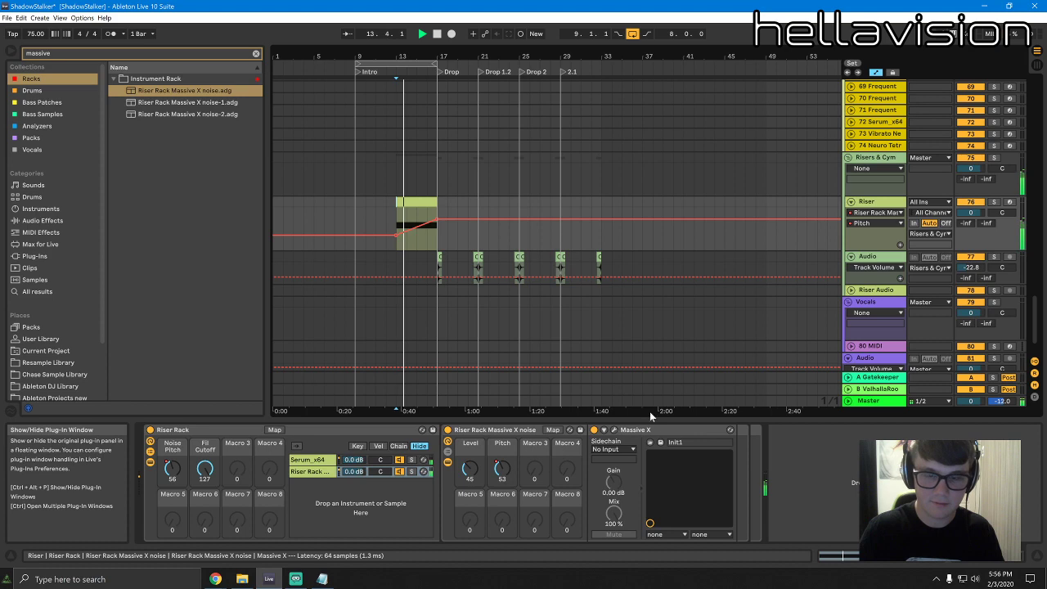
Switch Massive X's first noise source during playback, set its chain volume to -7.4 dB and replay the riser
{"action": "left_click", "coordinate": [612, 430]}
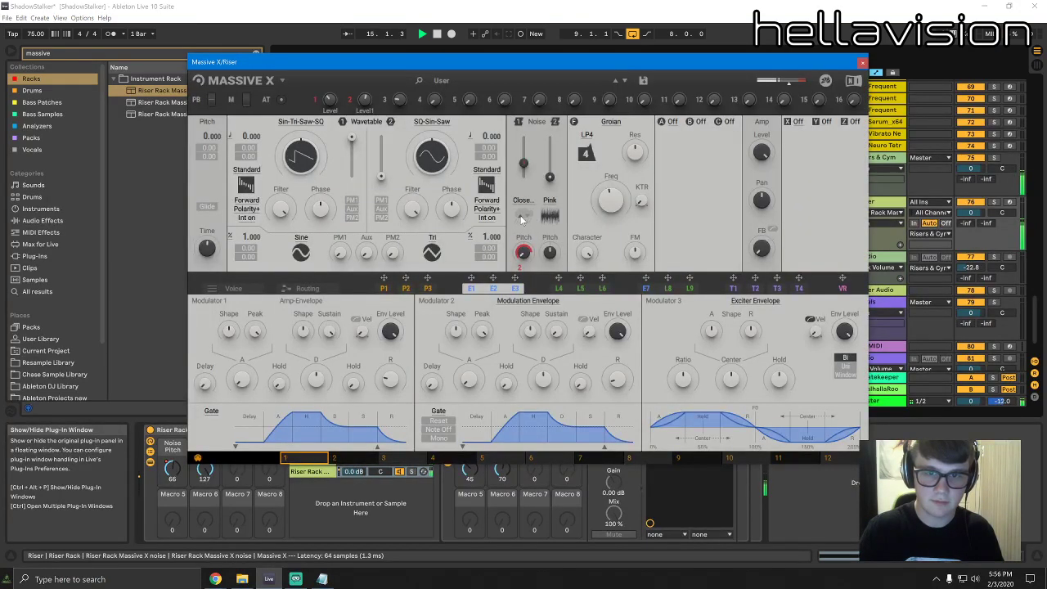
{"action": "left_click", "coordinate": [862, 62]}
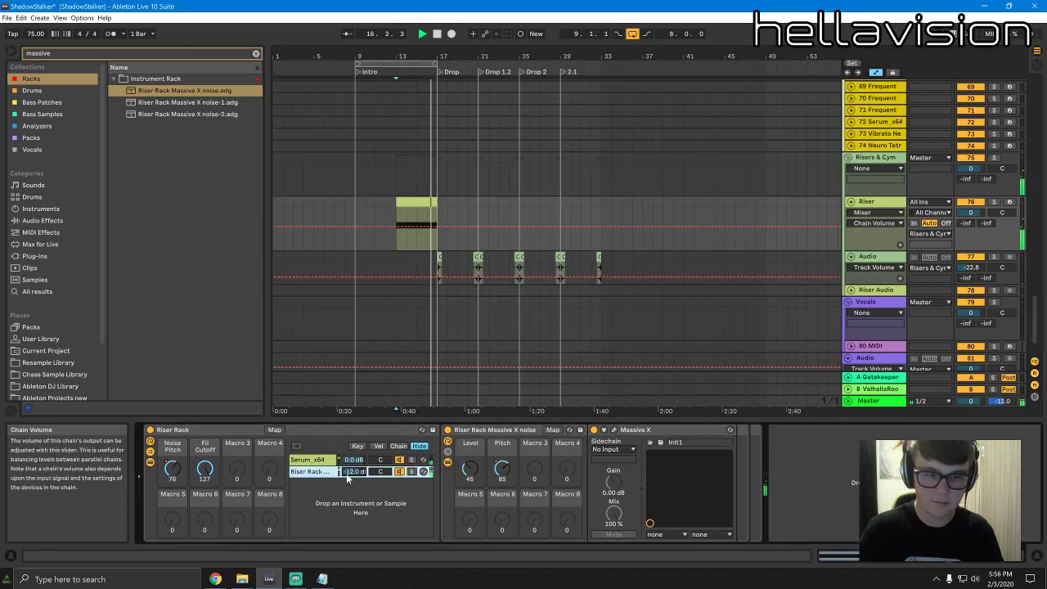
{"action": "mouse_move", "coordinate": [355, 478]}
{"action": "left_mouse_down"}
{"action": "mouse_move", "coordinate": [355, 504]}
{"action": "mouse_move", "coordinate": [355, 472]}
{"action": "left_mouse_up"}
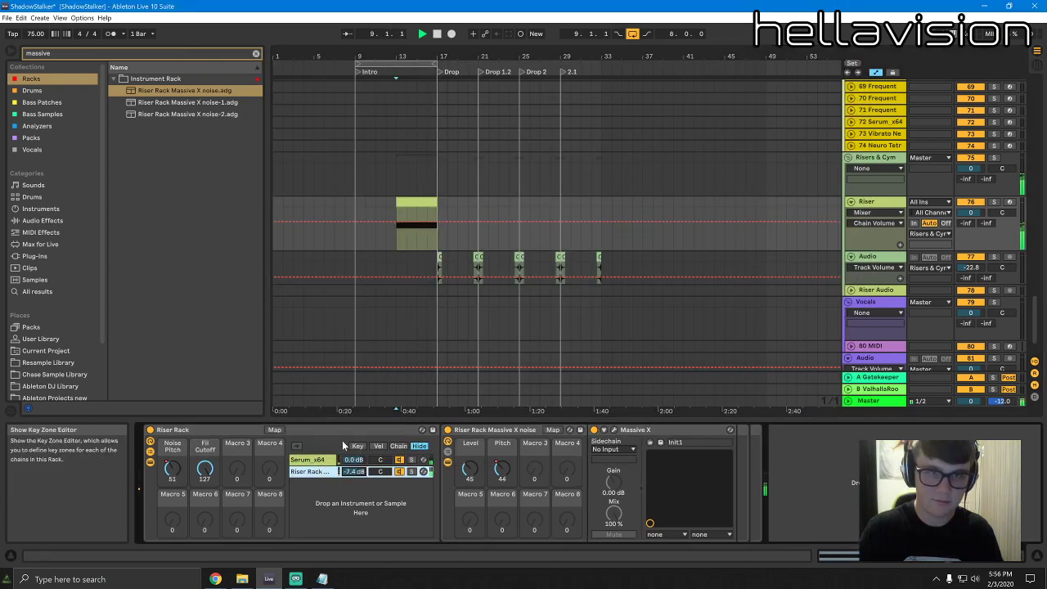
{"action": "key", "text": "space"}
{"action": "key", "text": "space"}
Rename the Massive X chain in the Riser Rack as Riser MAssive
{"action": "left_click", "coordinate": [314, 475]}
{"action": "key", "text": "ctrl+r"}
{"action": "type", "text": "Riser Massive"}
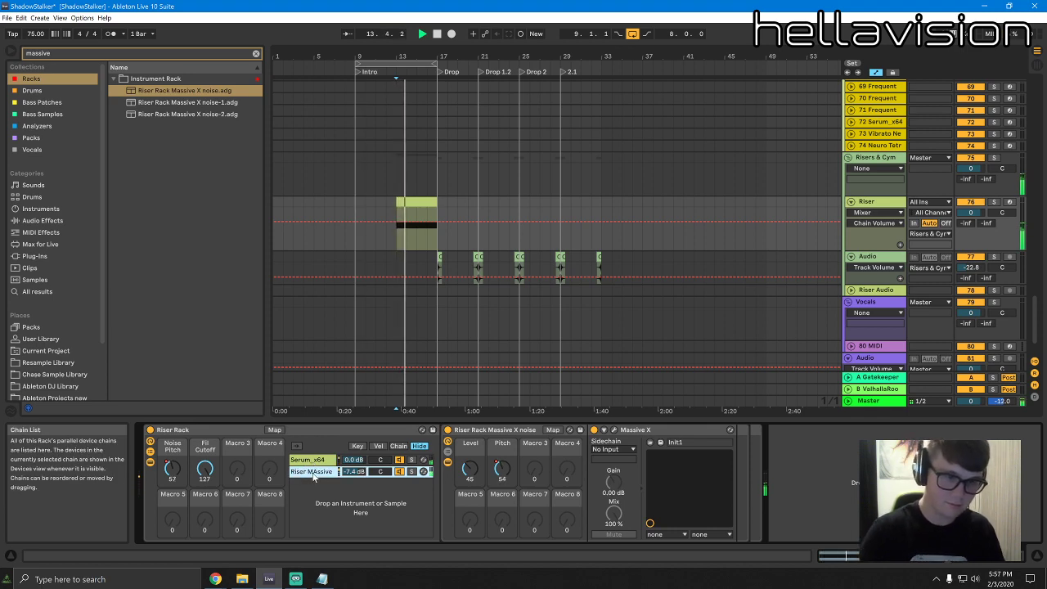
Confirm the chain name and play the layered riser from 13.1.1 to hear both chains together
{"action": "key", "text": "Return"}
{"action": "scroll", "coordinate": [502, 197], "scroll_direction": "up", "scroll_amount": 15}
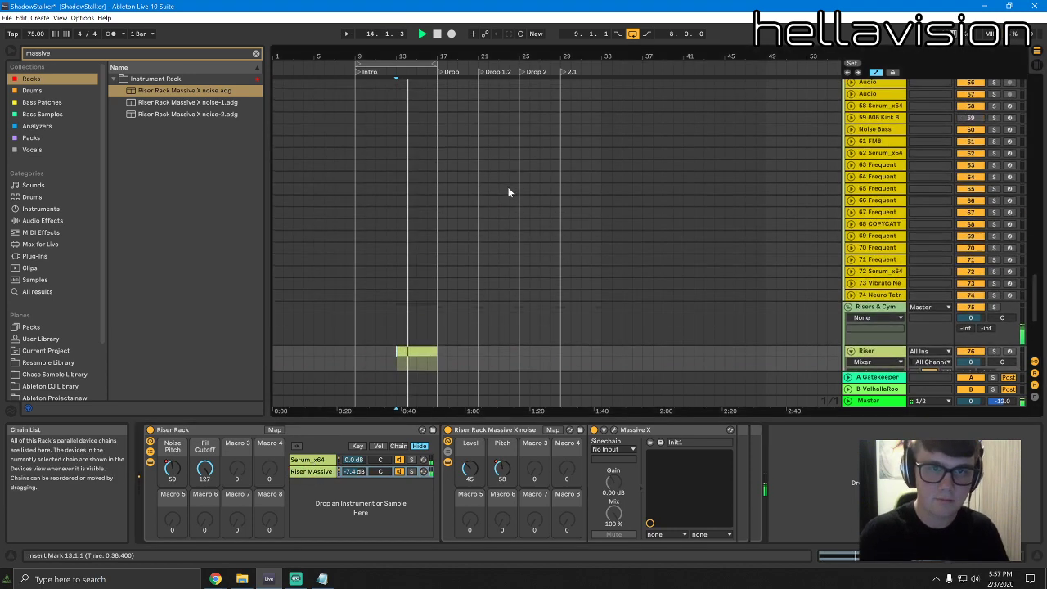
{"action": "scroll", "coordinate": [491, 169], "scroll_direction": "up", "scroll_amount": 5}
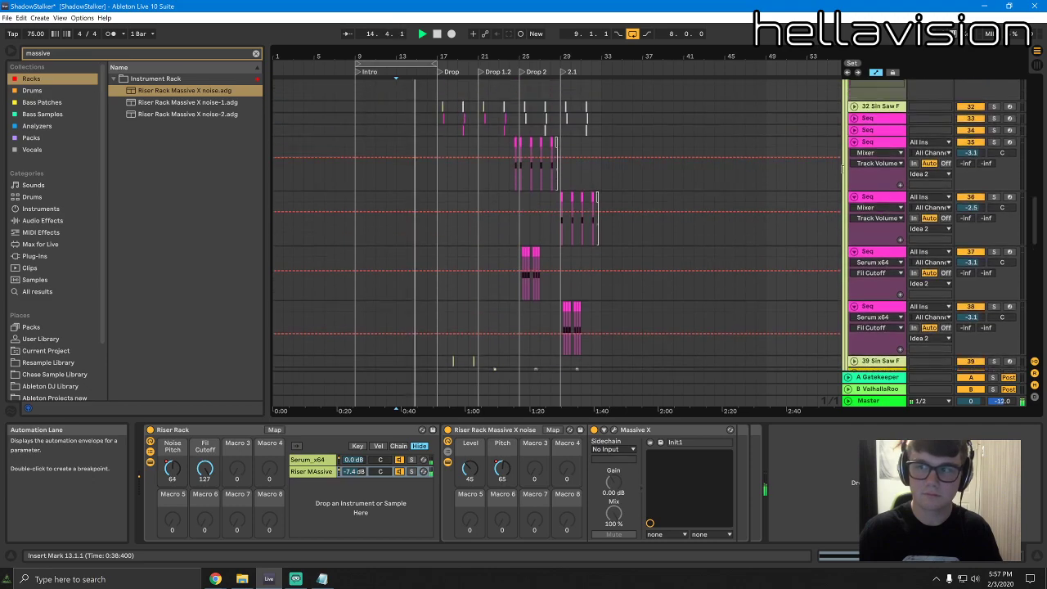
{"action": "left_click_drag", "start_coordinate": [1034, 221], "coordinate": [1037, 335]}
{"action": "key", "text": "space"}
{"action": "key", "text": "space"}
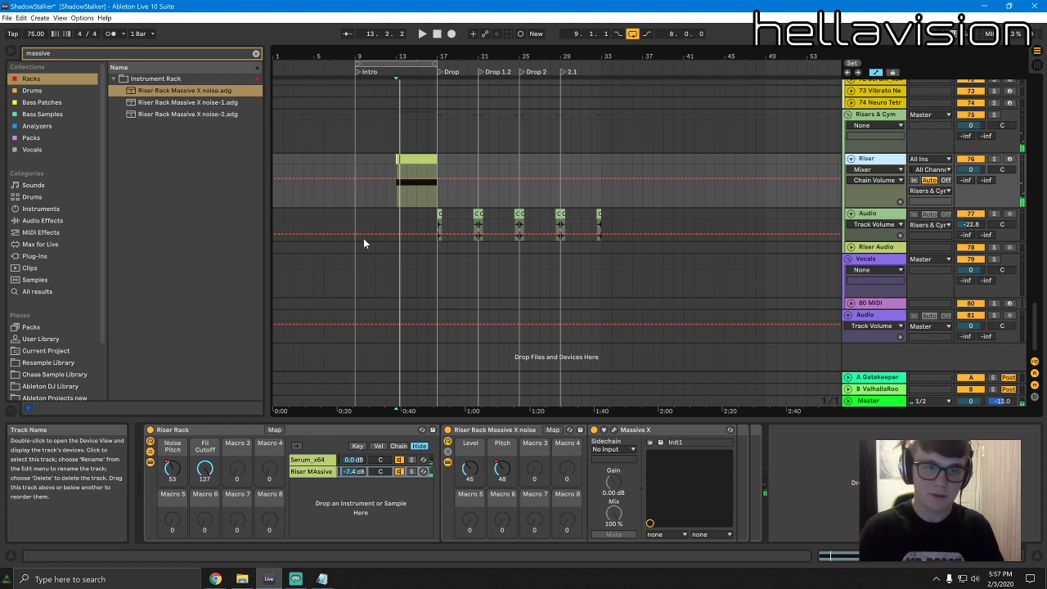
Duplicate the Riser track with its MIDI clip and delete the Riser Rack from the copy
{"action": "key", "text": "ctrl+d"}
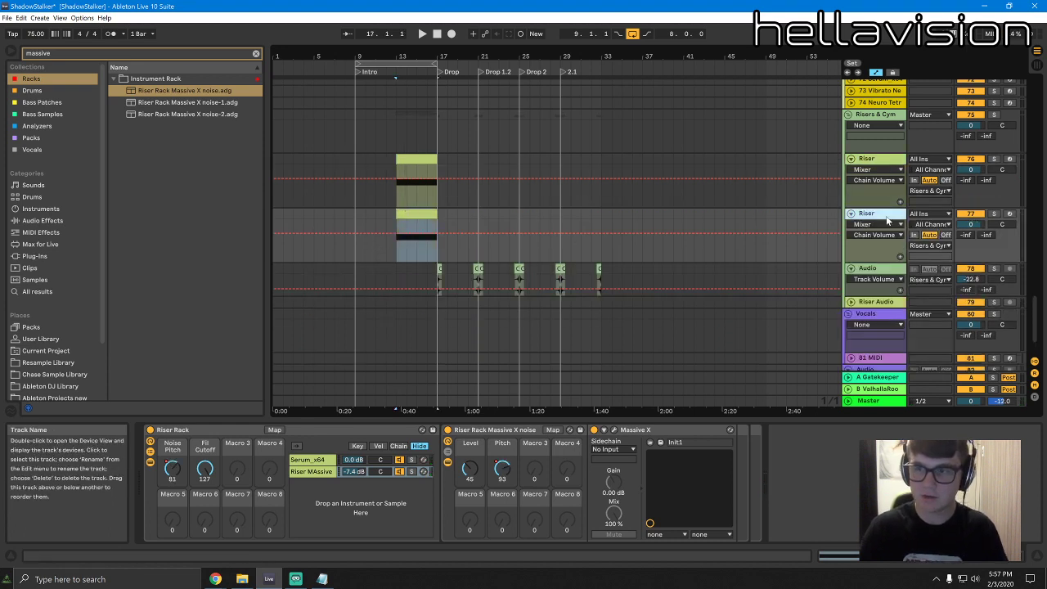
{"action": "left_click", "coordinate": [216, 432]}
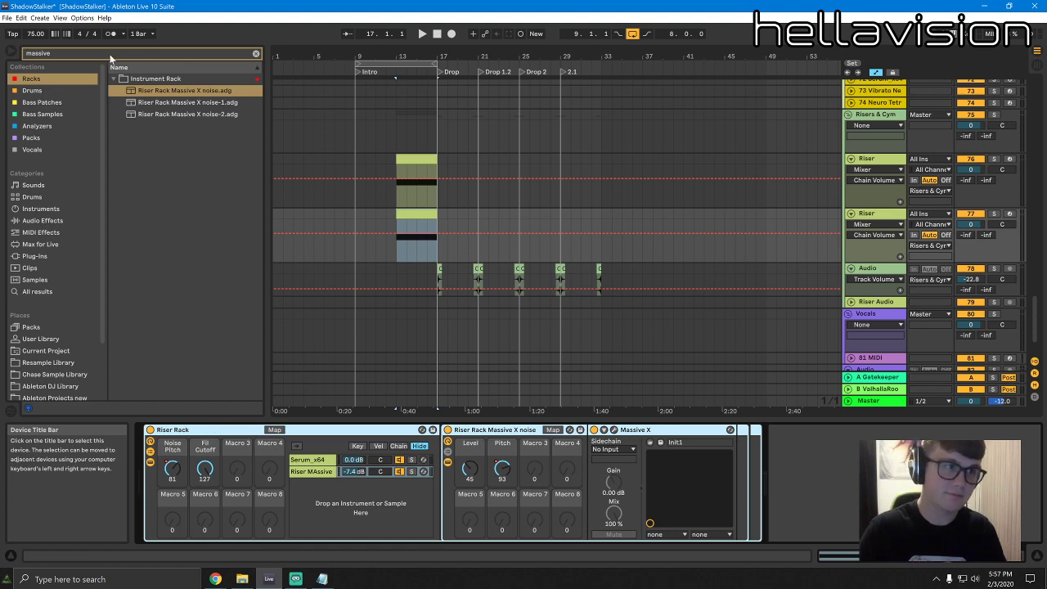
{"action": "key", "text": "Delete"}
Search the racks for riser, try Riser Rack moonsplatta.adg on the duplicated Riser track and play it soloed
{"action": "key", "text": "ctrl+f"}
{"action": "type", "text": "riser"}
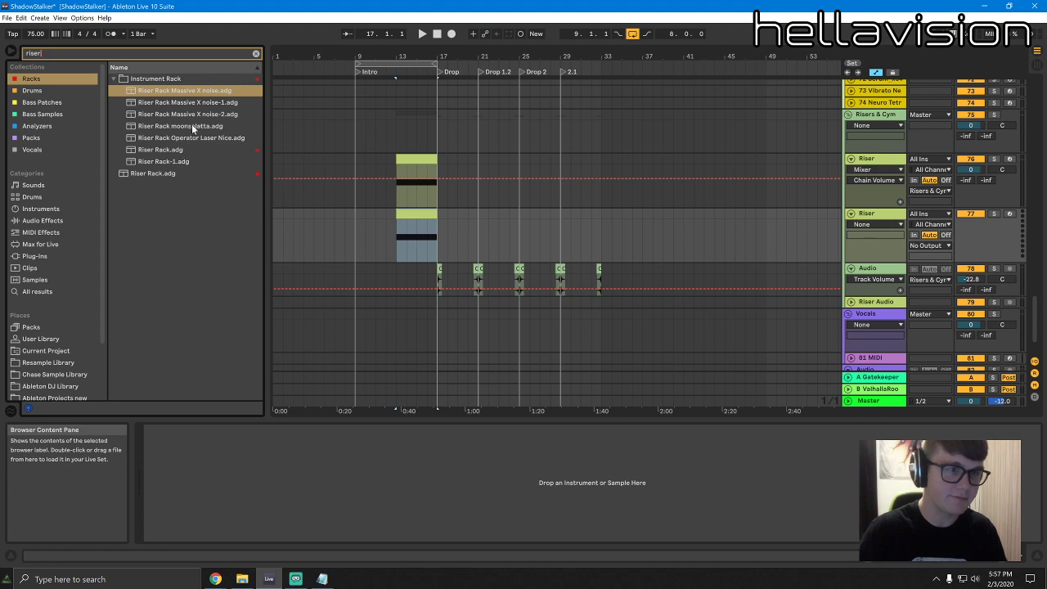
{"action": "left_click", "coordinate": [193, 128]}
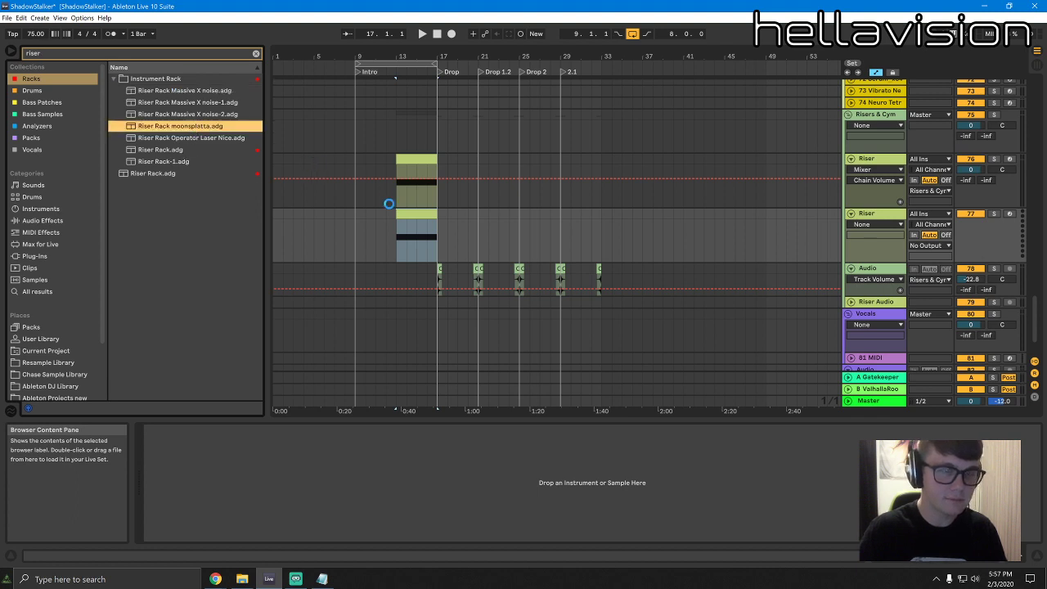
{"action": "left_click", "coordinate": [421, 216]}
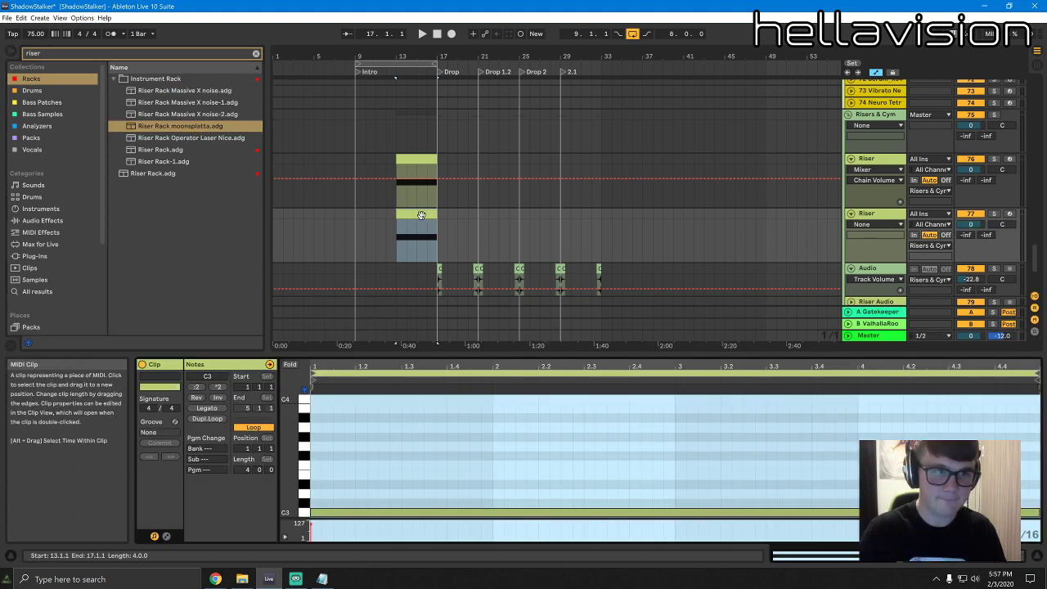
{"action": "left_click", "coordinate": [995, 215]}
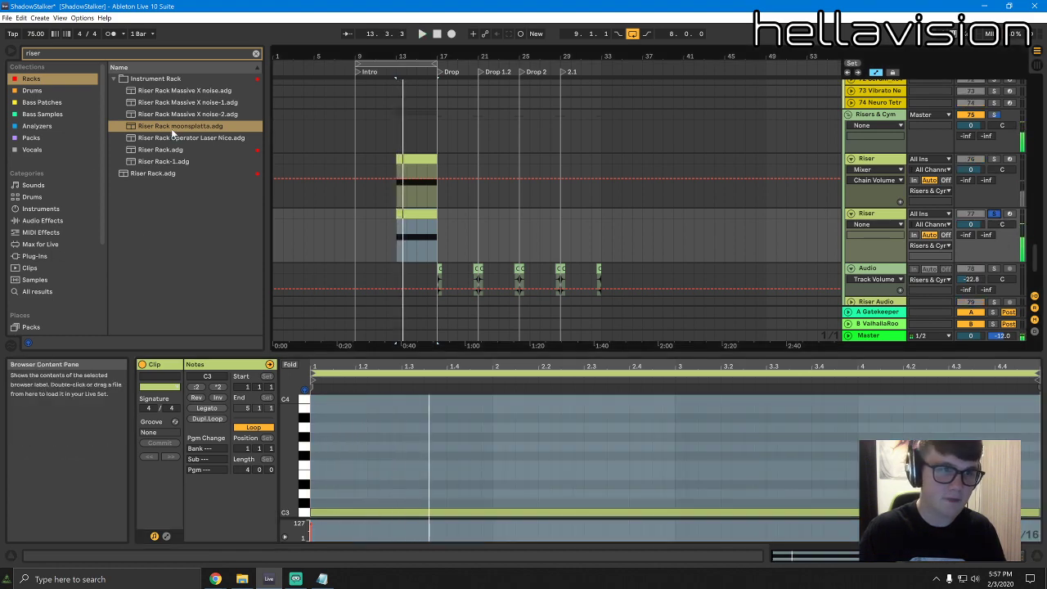
Clear the browser search and remove the moonsplatta rack from the duplicated Riser track
{"action": "left_click", "coordinate": [180, 150]}
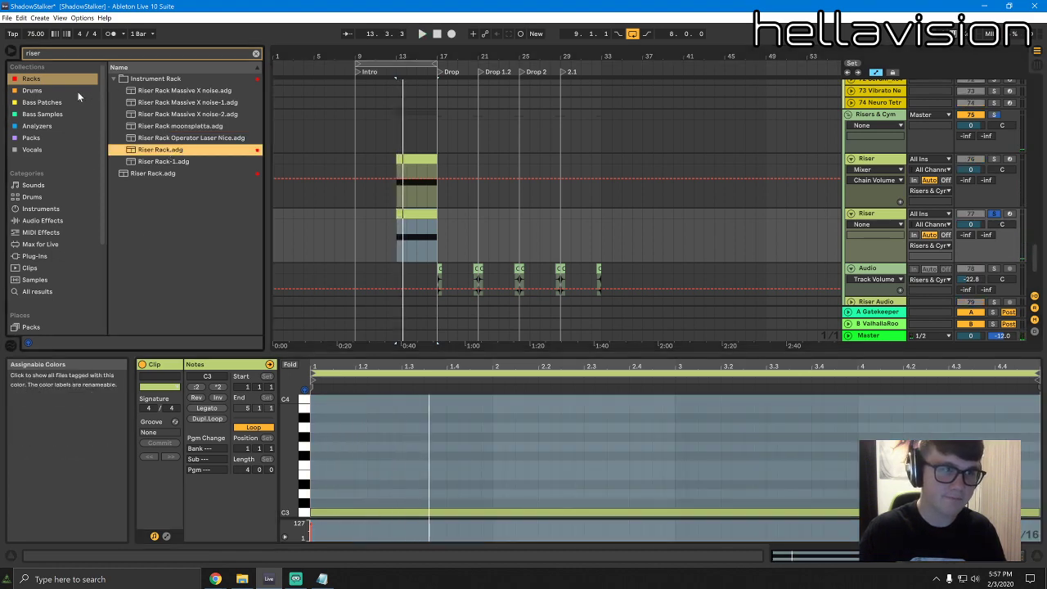
{"action": "left_click", "coordinate": [256, 54]}
{"action": "left_click", "coordinate": [418, 211]}
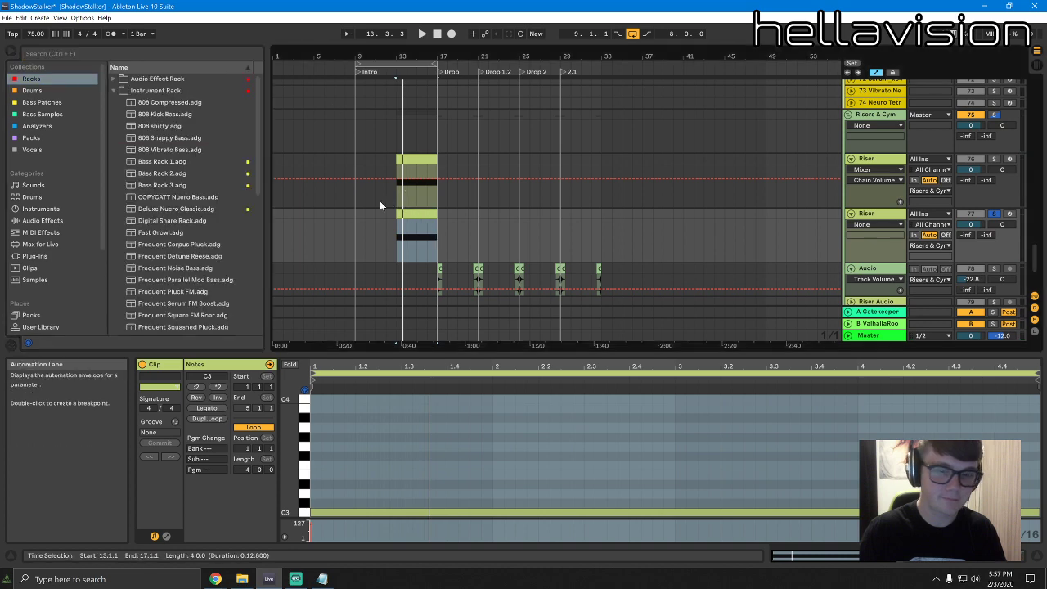
{"action": "left_click", "coordinate": [962, 579]}
{"action": "left_click", "coordinate": [834, 556]}
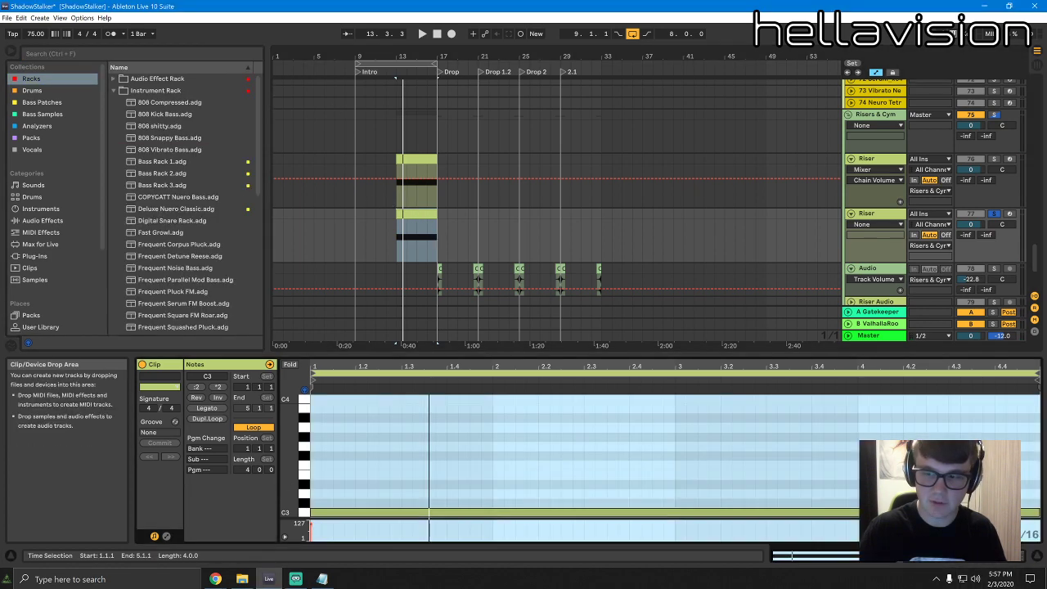
{"action": "left_click", "coordinate": [956, 556]}
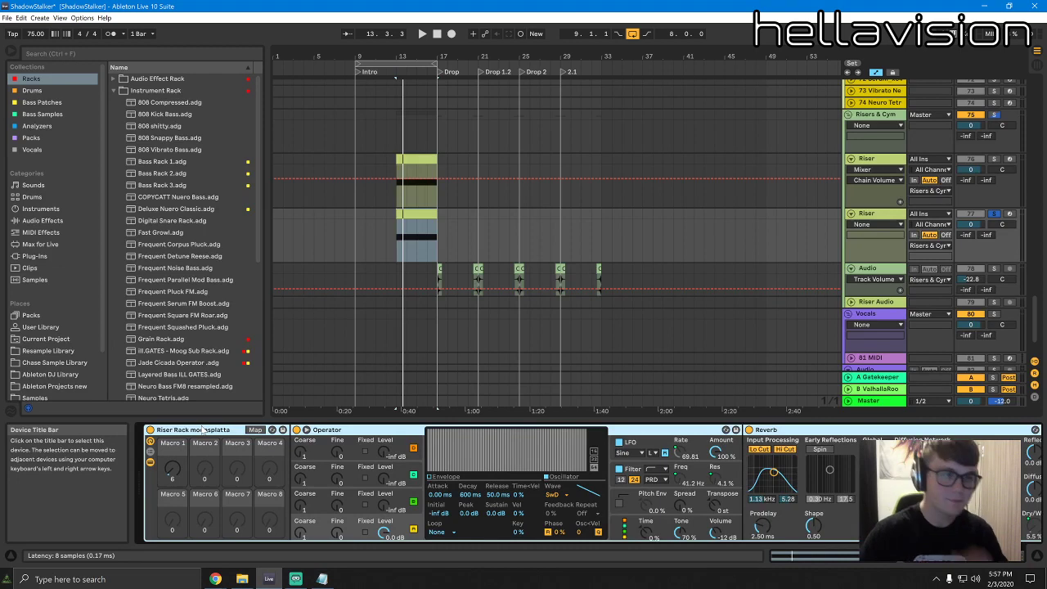
Load Sampler onto the duplicated Riser track, route its Mod Wheel destination A to Loop Length and return to the sample view
{"action": "left_click", "coordinate": [45, 210]}
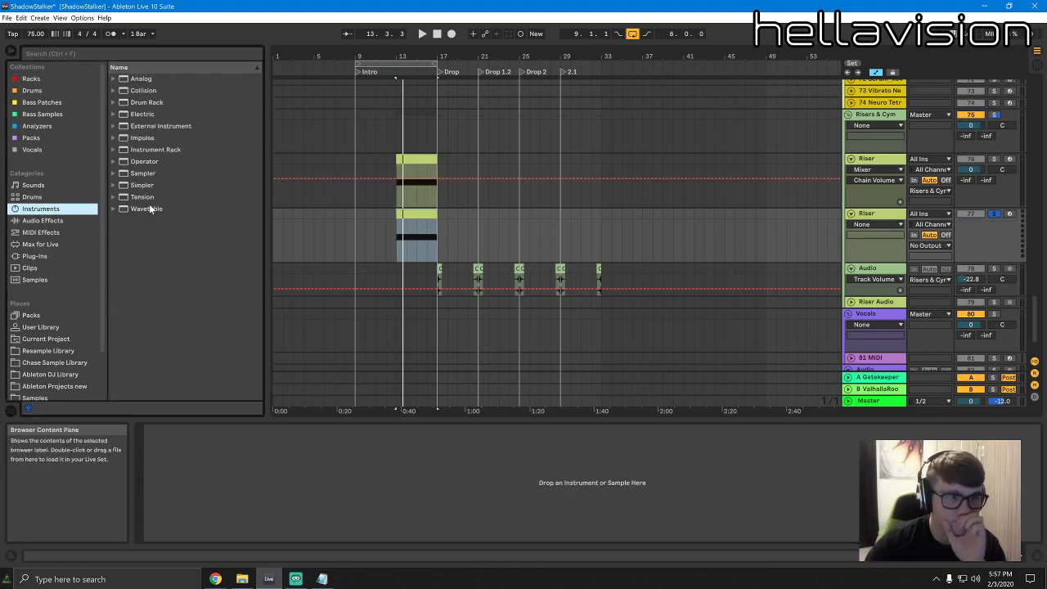
{"action": "left_click", "coordinate": [143, 174]}
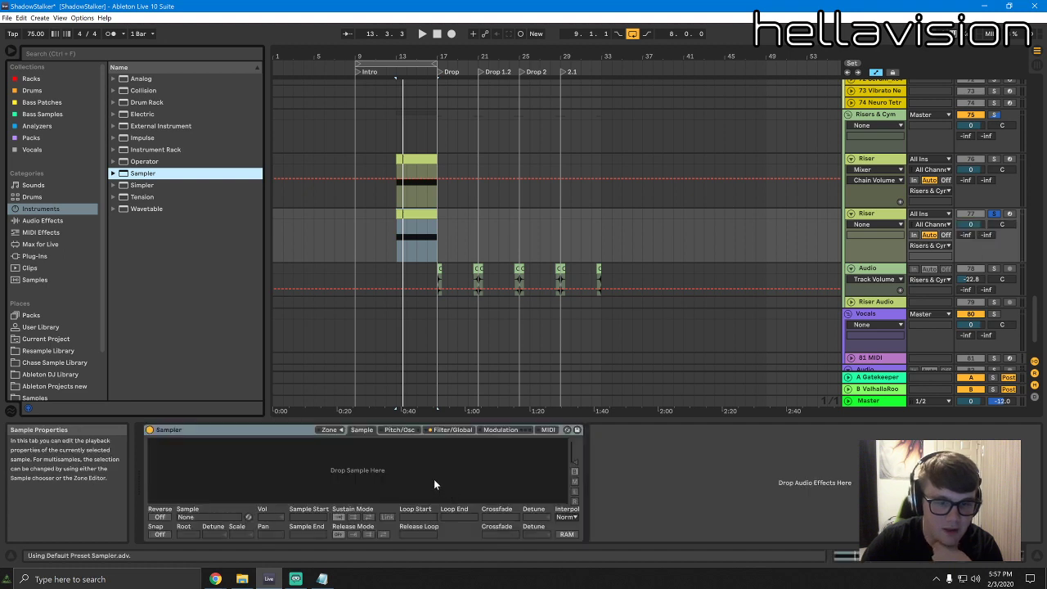
{"action": "left_click", "coordinate": [506, 430]}
{"action": "left_click", "coordinate": [547, 429]}
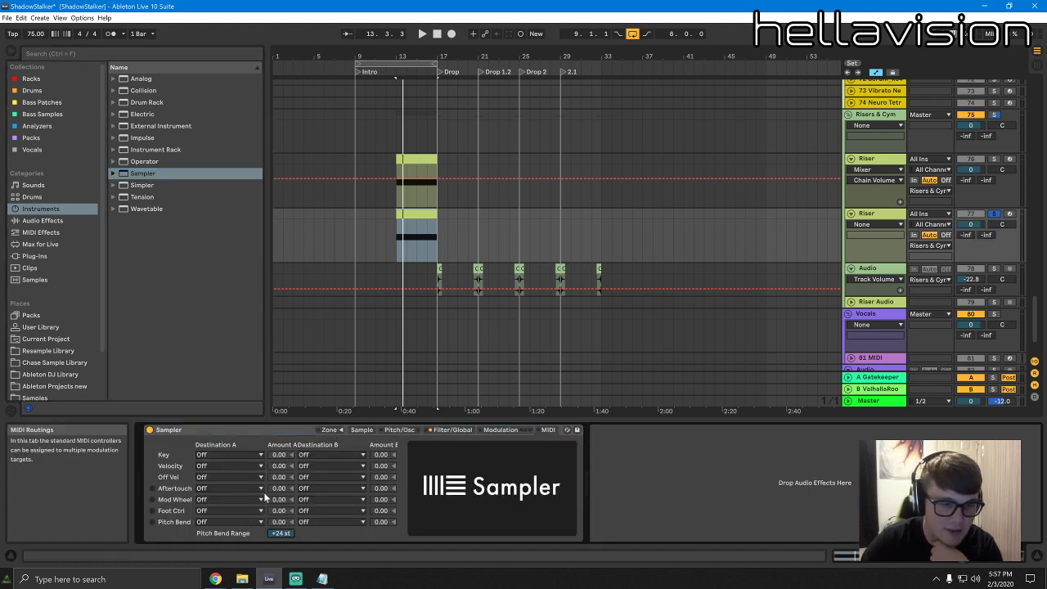
{"action": "left_click", "coordinate": [261, 499]}
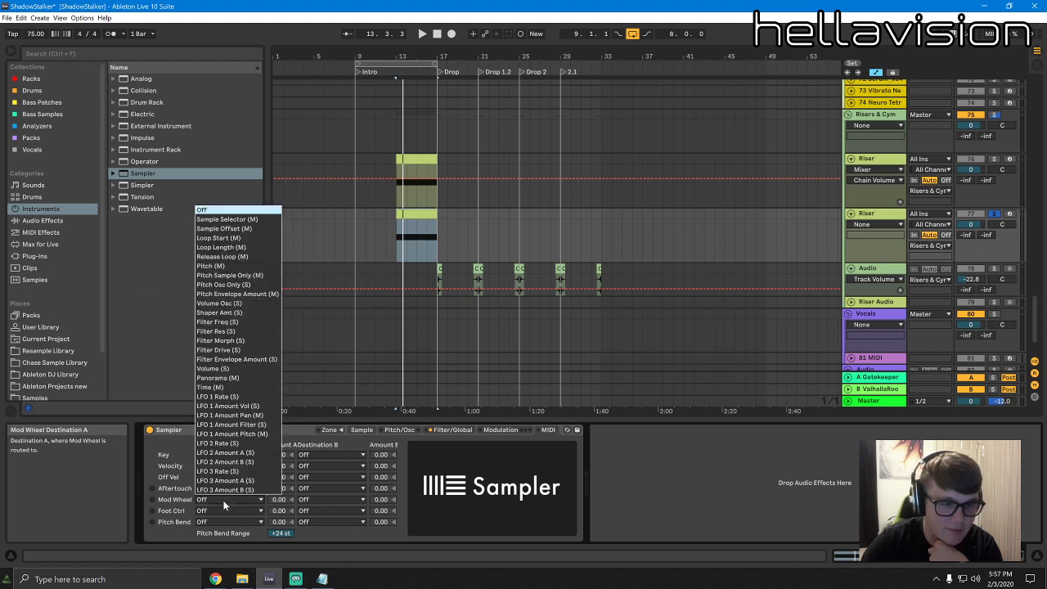
{"action": "left_click", "coordinate": [235, 247]}
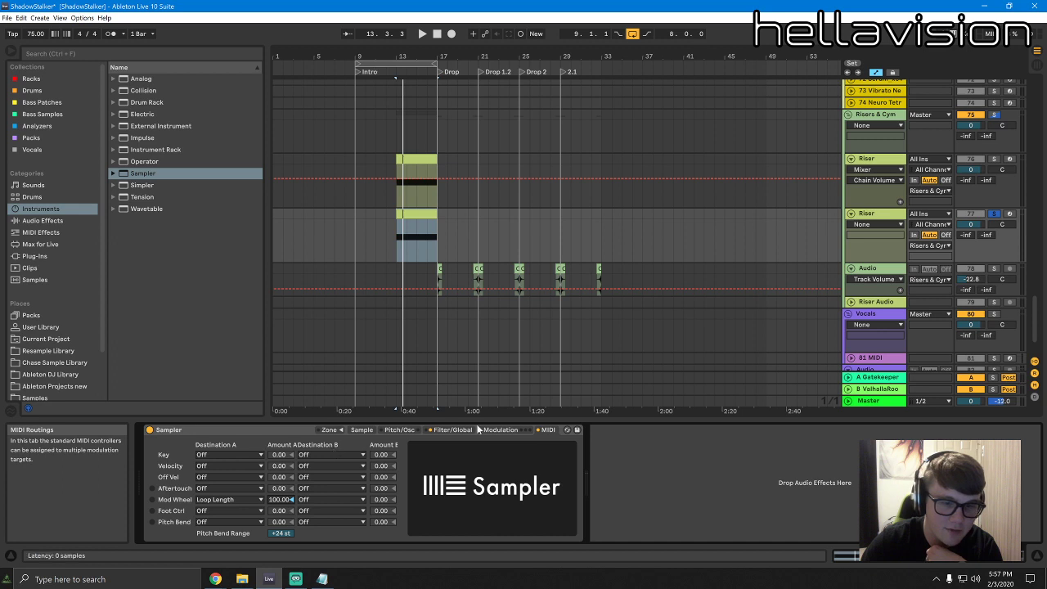
{"action": "left_click", "coordinate": [453, 431]}
{"action": "left_click", "coordinate": [362, 430]}
Search the browser for vocal and list the matches from all results
{"action": "left_click", "coordinate": [24, 282]}
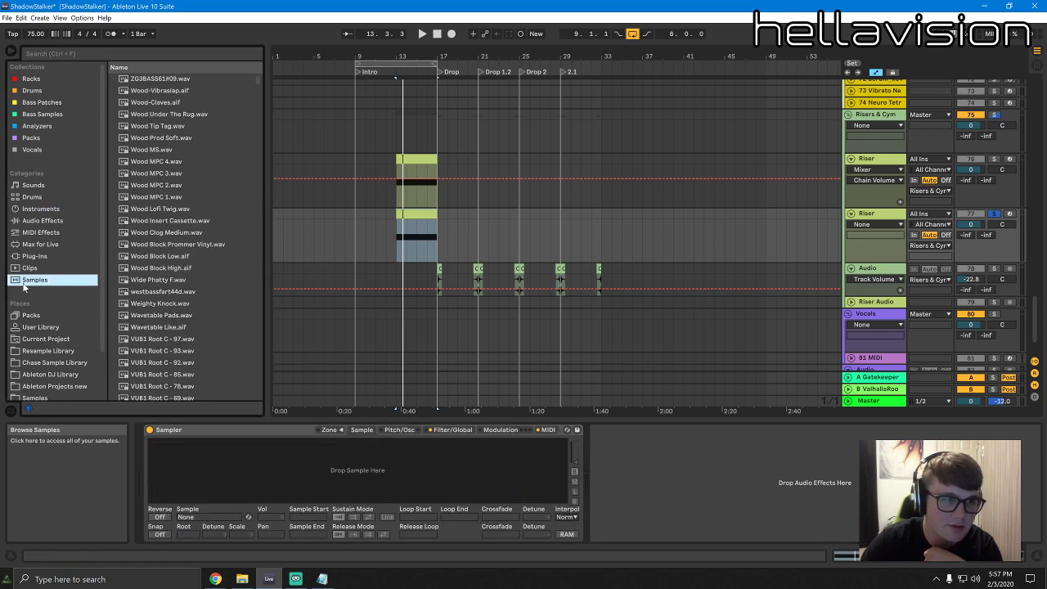
{"action": "left_click", "coordinate": [106, 53]}
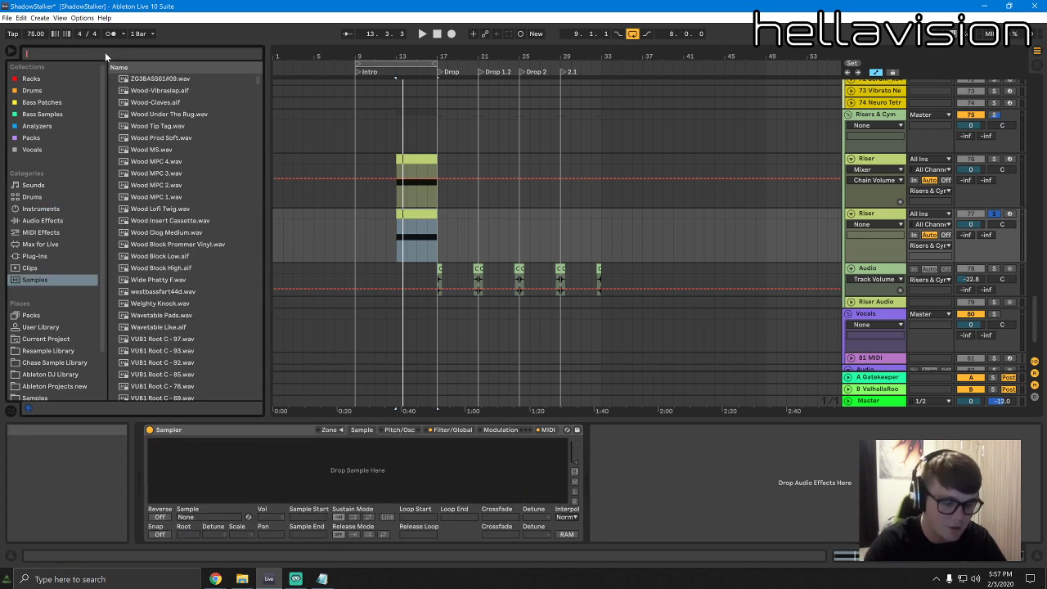
{"action": "type", "text": "vocal"}
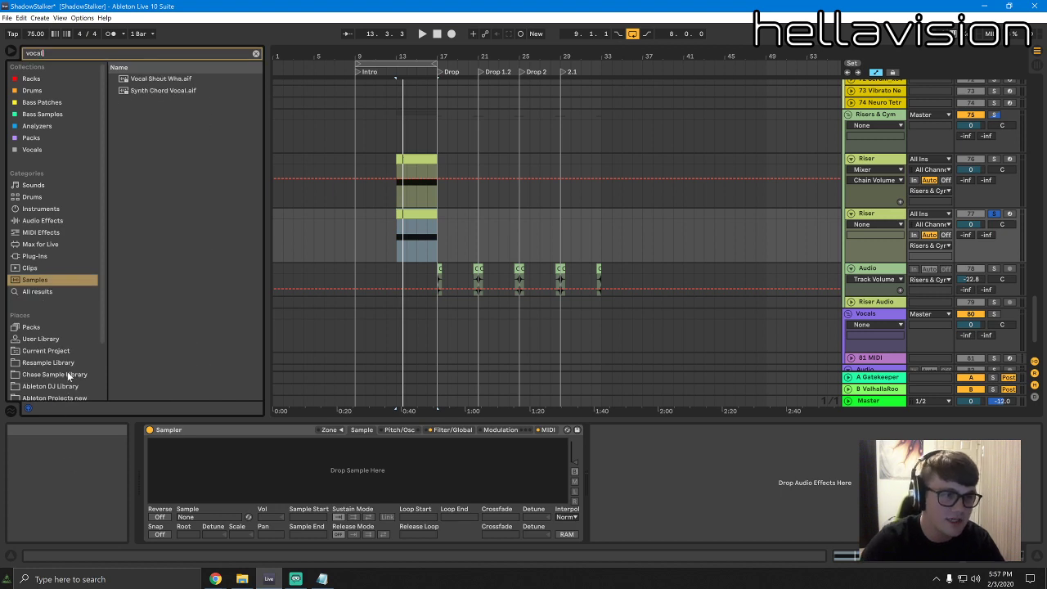
{"action": "left_click", "coordinate": [56, 292]}
Audition several vocal chops and load vocal-chop-45.wav into Sampler
{"action": "left_click", "coordinate": [178, 281]}
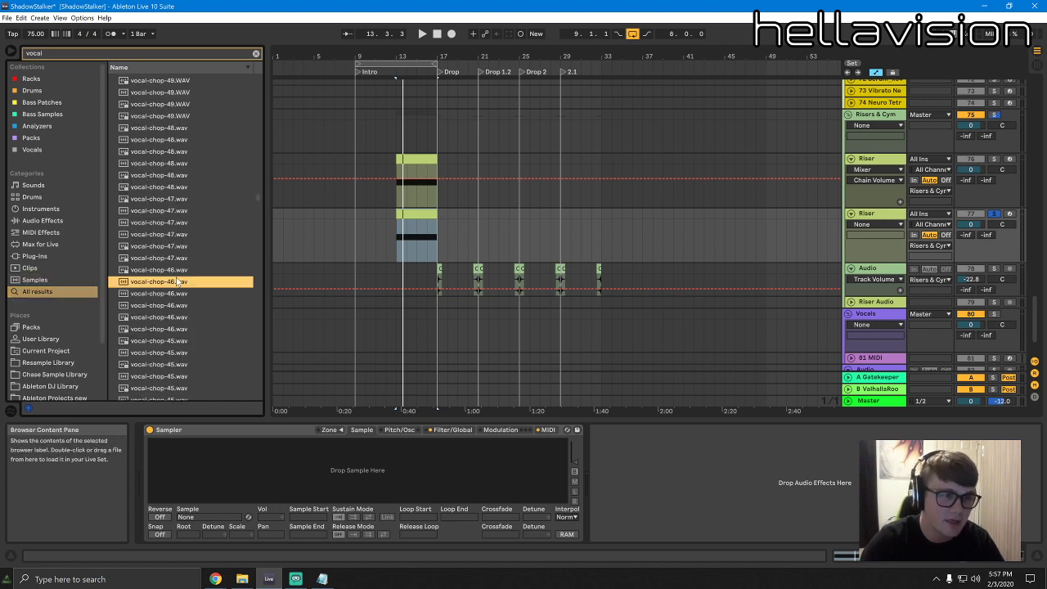
{"action": "left_click", "coordinate": [153, 308]}
{"action": "left_click", "coordinate": [171, 389]}
{"action": "scroll", "coordinate": [169, 328], "scroll_direction": "down", "scroll_amount": 5}
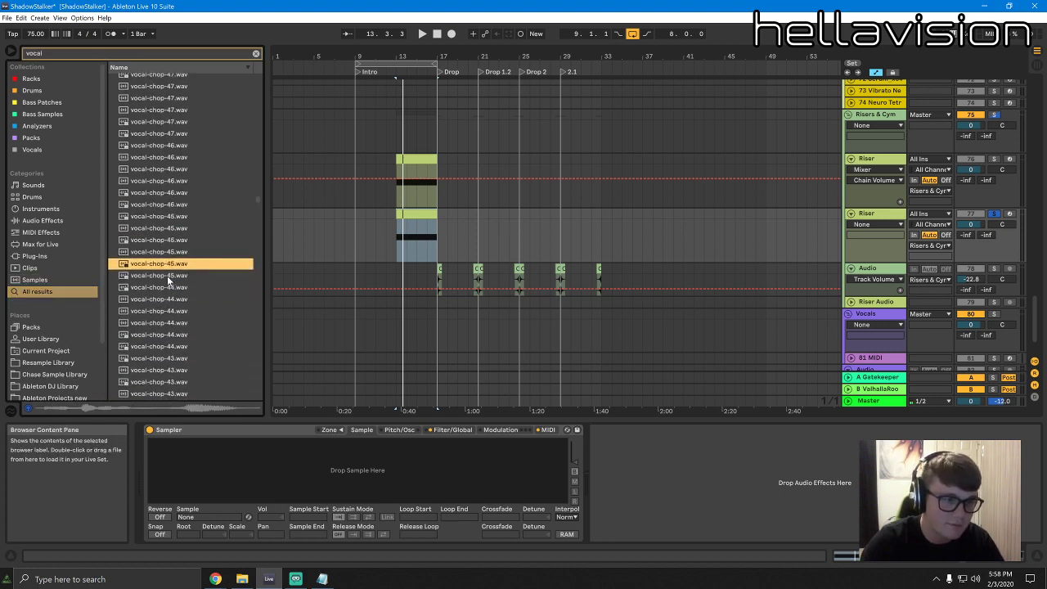
{"action": "left_click_drag", "start_coordinate": [252, 474], "coordinate": [253, 474]}
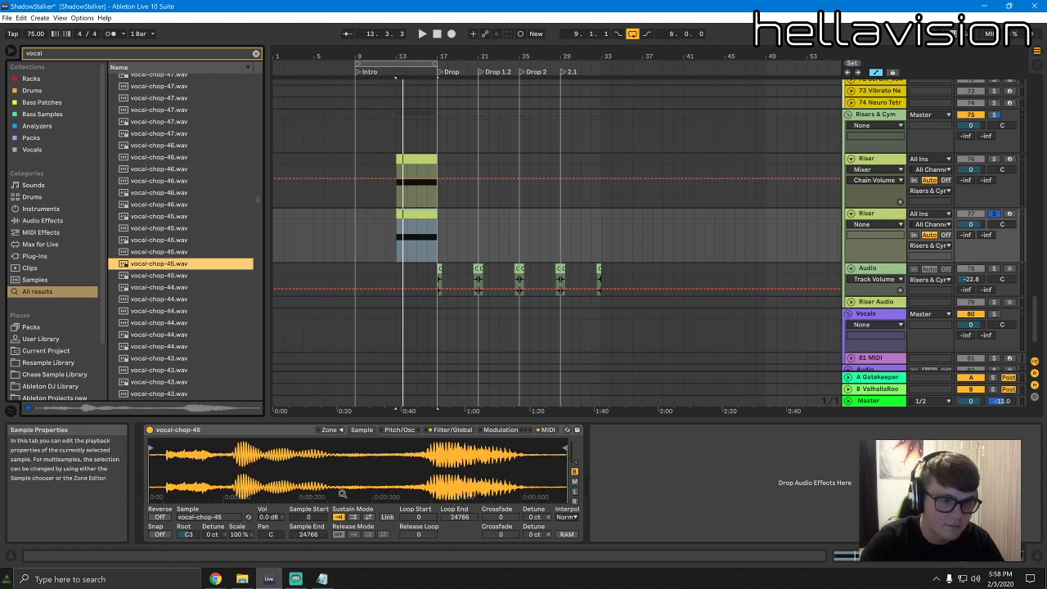
Try shortening vocal-chop-45's sample end to 16597 during playback, then undo the change
{"action": "key", "text": "space"}
{"action": "left_click_drag", "start_coordinate": [563, 449], "coordinate": [429, 448]}
{"action": "key", "text": "space"}
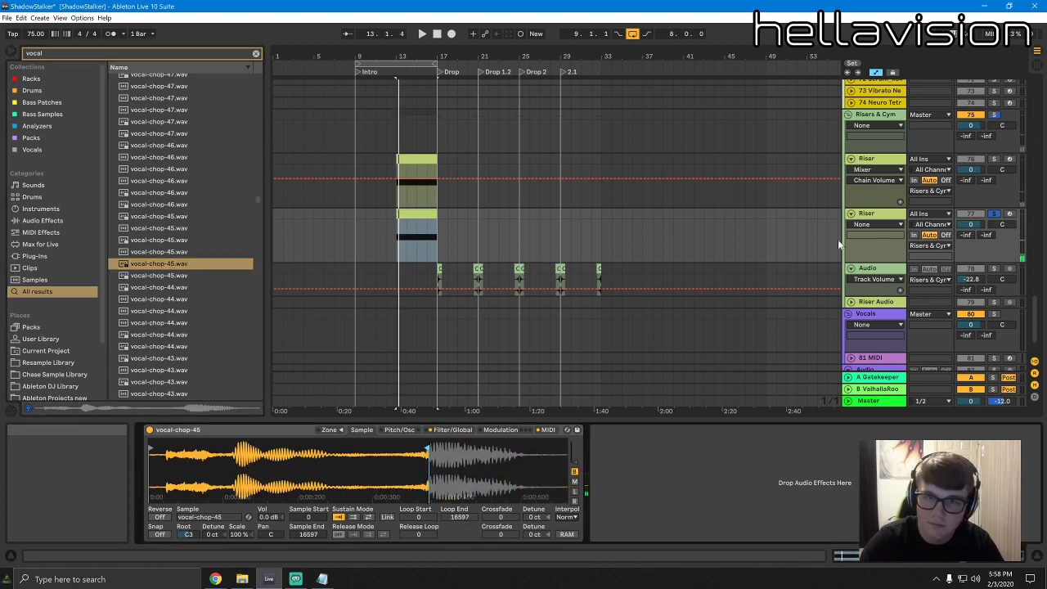
{"action": "key", "text": "space"}
{"action": "key", "text": "space"}
{"action": "key", "text": "ctrl+z"}
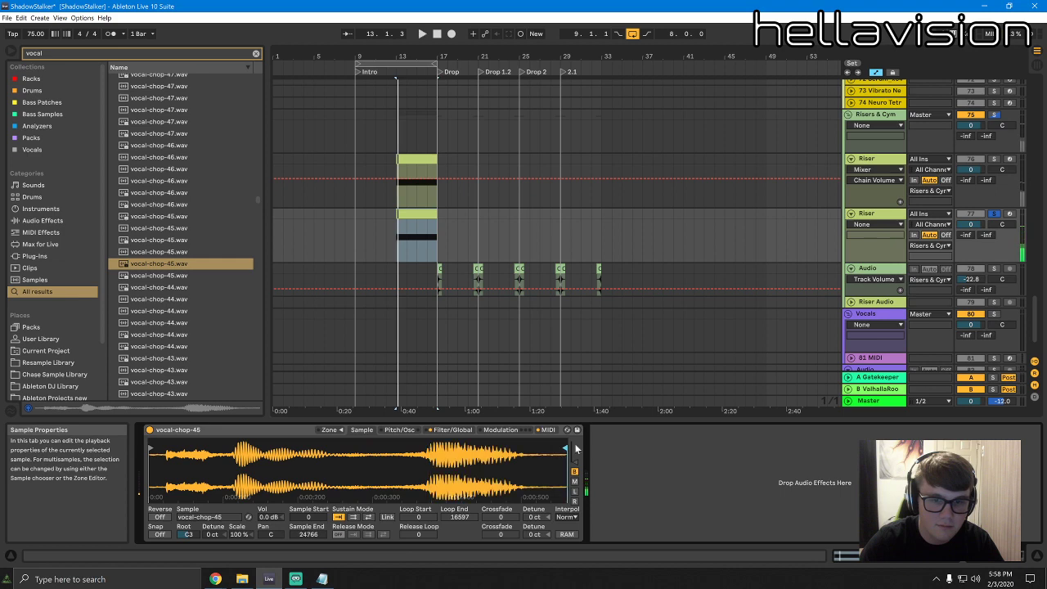
Check the duplicated riser's MIDI clip, unsolo its track and bring its Sampler back into view
{"action": "double_click", "coordinate": [409, 217]}
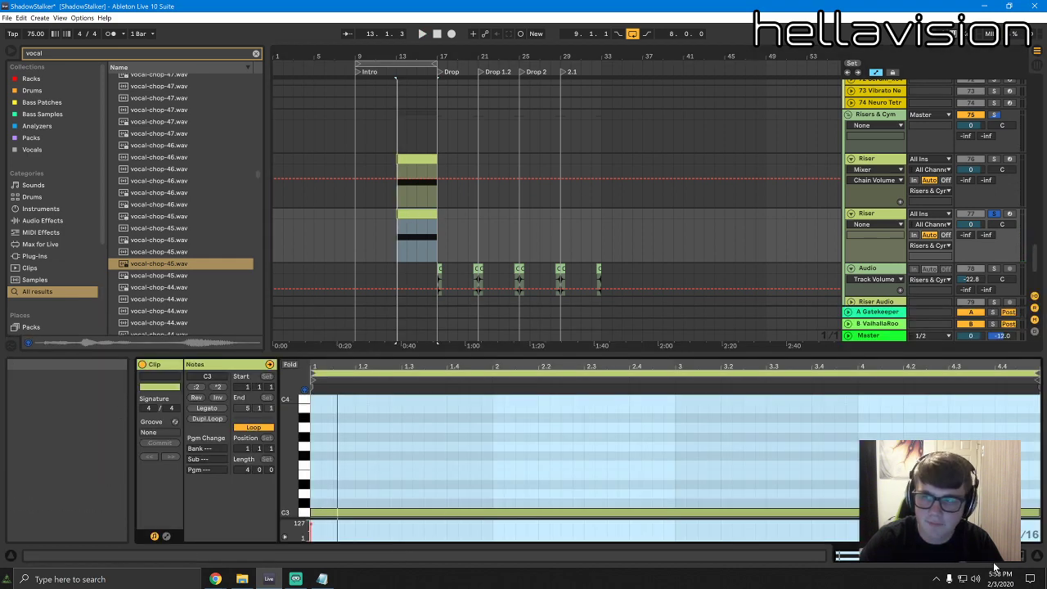
{"action": "left_click", "coordinate": [996, 214]}
{"action": "double_click", "coordinate": [869, 215]}
Audition more vocal chops, replace Sampler's sample with vocal-chop-43.wav and play it
{"action": "left_click", "coordinate": [160, 288]}
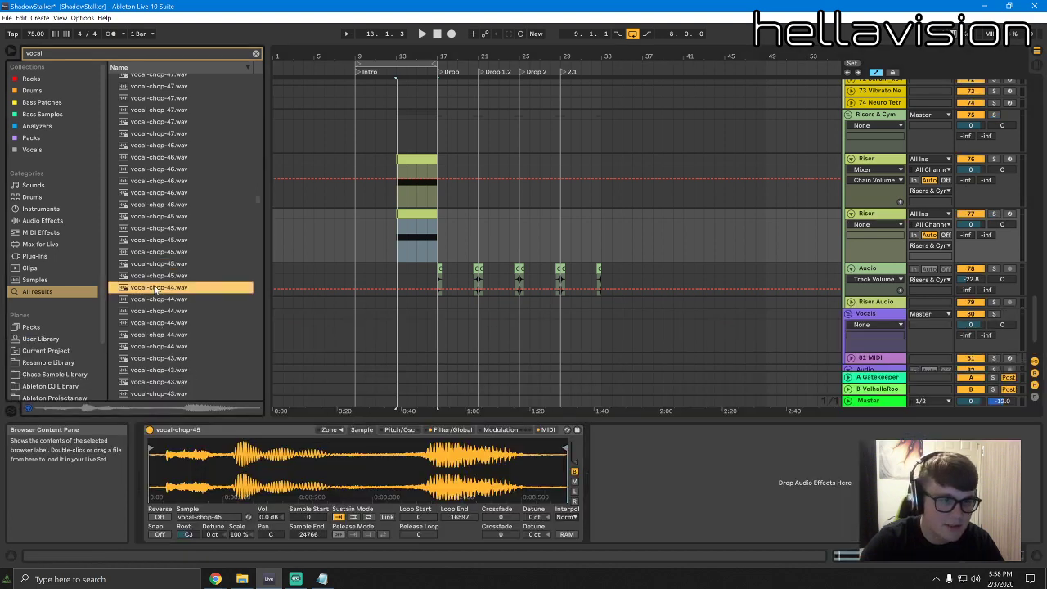
{"action": "left_click", "coordinate": [174, 381]}
{"action": "scroll", "coordinate": [176, 380], "scroll_direction": "down", "scroll_amount": 2}
{"action": "left_click", "coordinate": [160, 370]}
{"action": "left_click", "coordinate": [167, 334]}
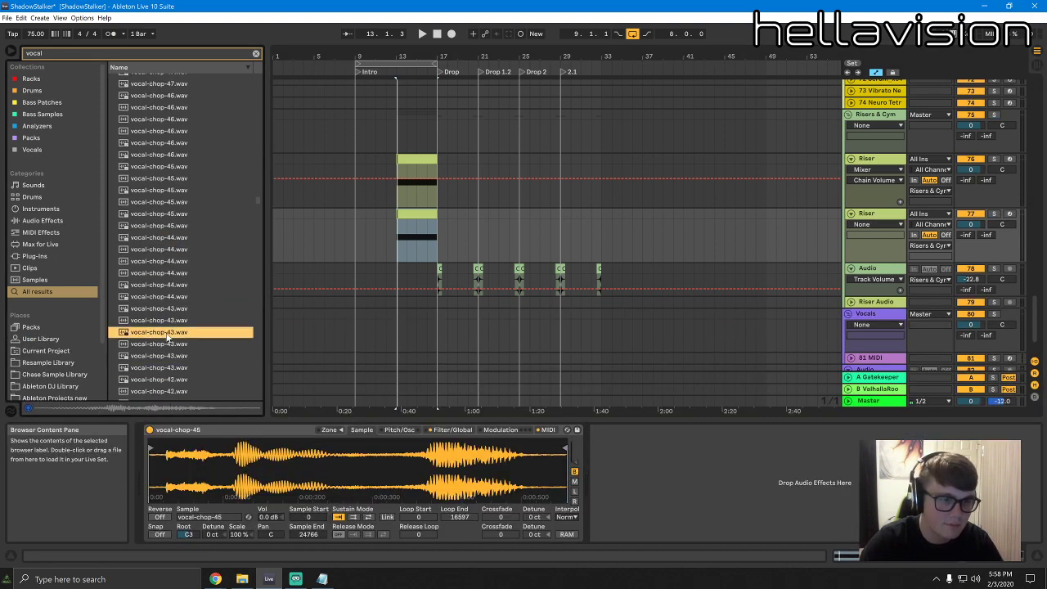
{"action": "left_click_drag", "start_coordinate": [208, 387], "coordinate": [279, 477]}
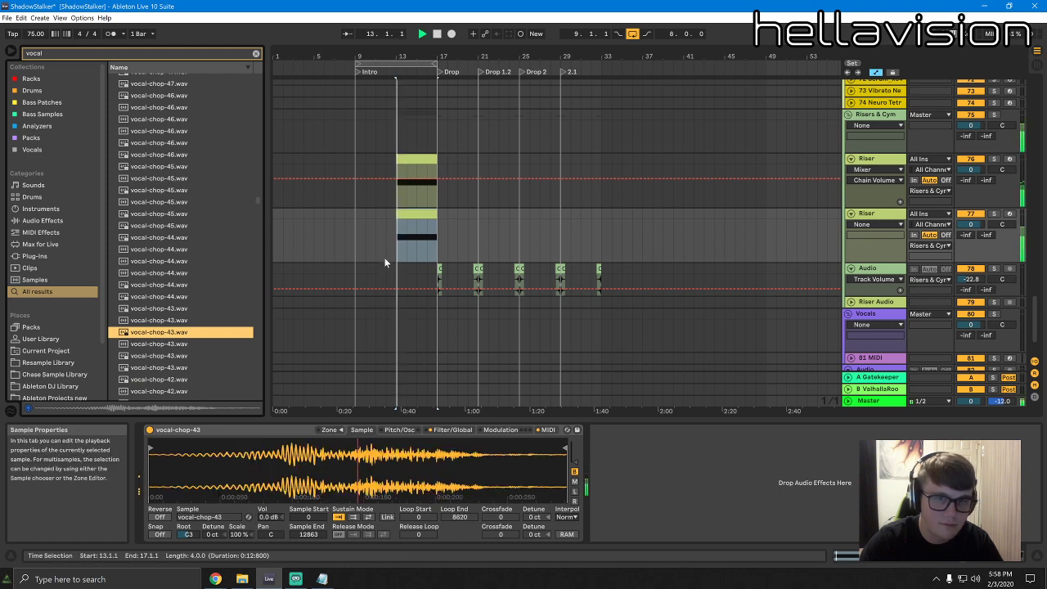
Loop vocal-chop-43 in both sustain and release modes, extending the loop end to 12863
{"action": "left_click", "coordinate": [408, 430]}
{"action": "left_click", "coordinate": [362, 430]}
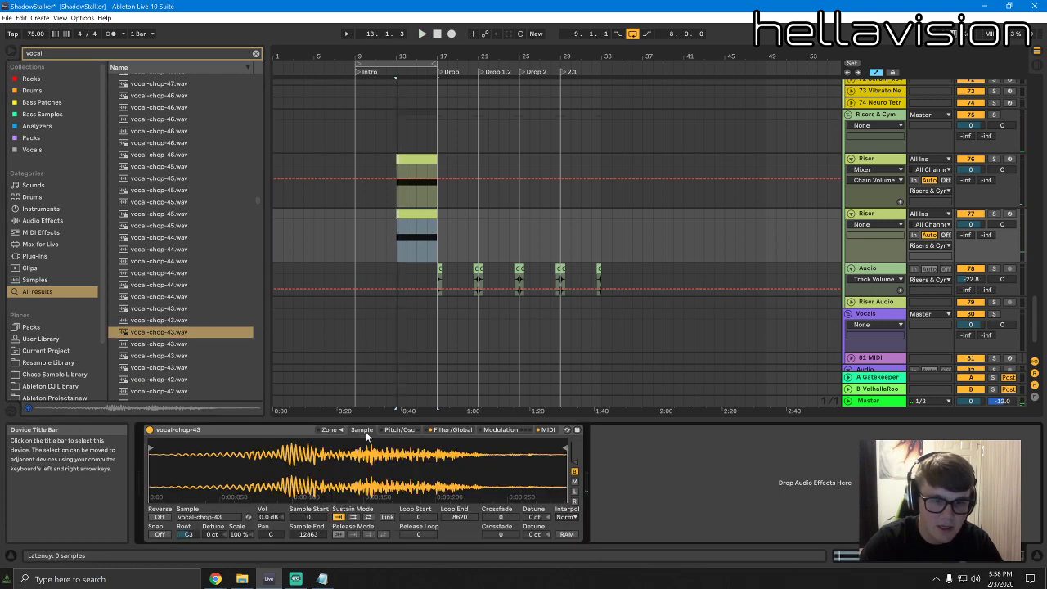
{"action": "left_click_drag", "start_coordinate": [427, 442], "coordinate": [624, 441]}
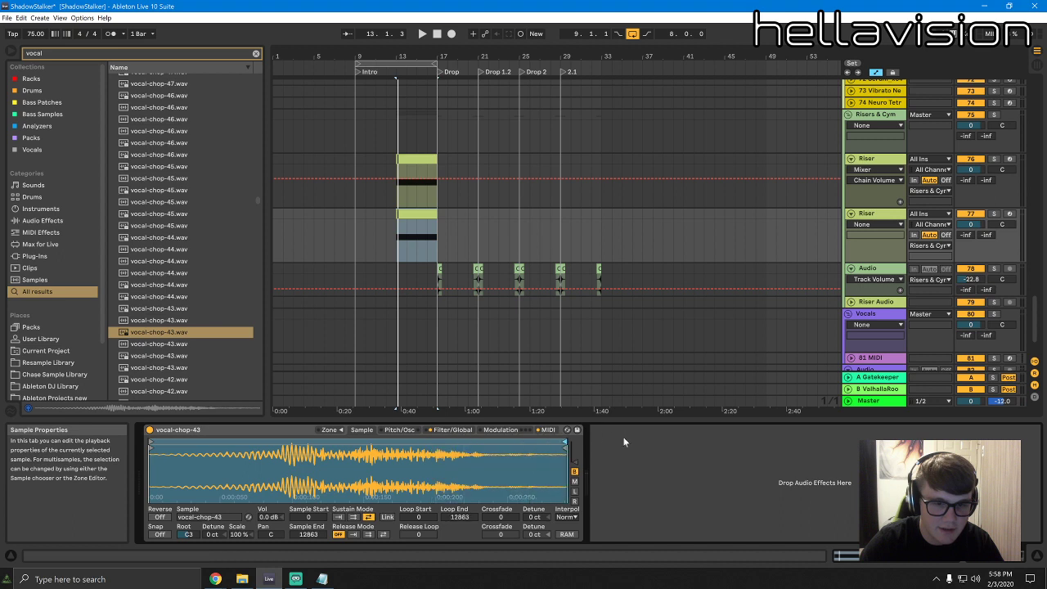
{"action": "left_click", "coordinate": [382, 535]}
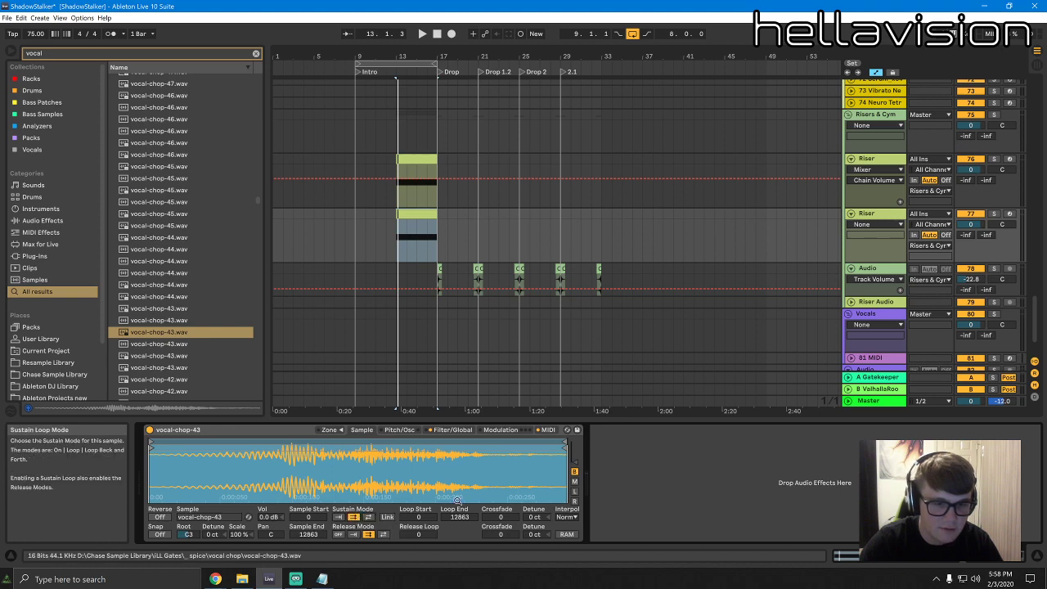
Play the looped vocal chop and check the C3 note in the duplicated riser's MIDI clip
{"action": "key", "text": "space"}
{"action": "key", "text": "space"}
{"action": "double_click", "coordinate": [416, 214]}
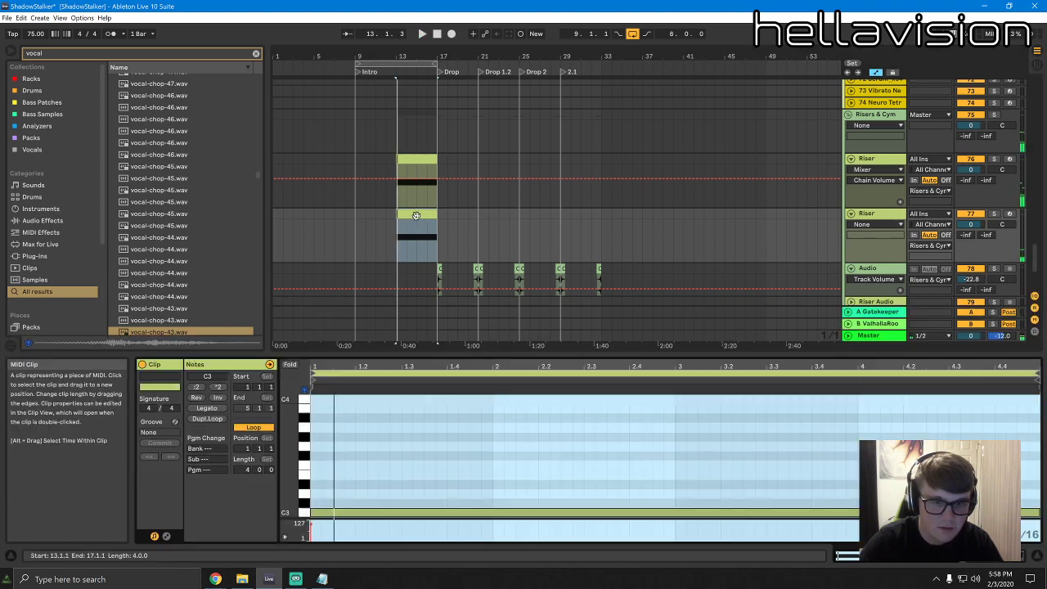
{"action": "key", "text": "space"}
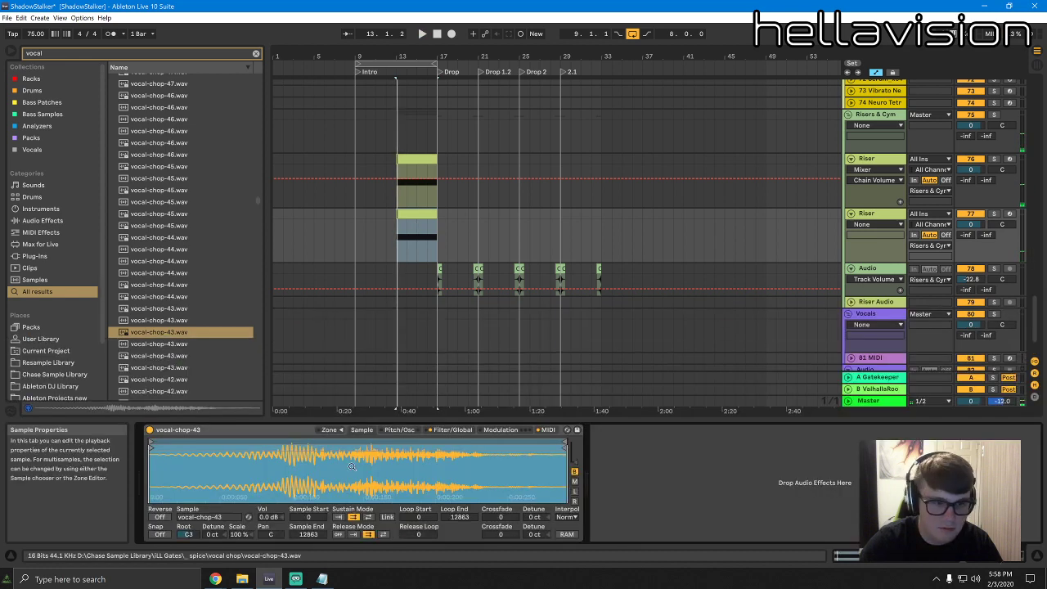
Try starting vocal-chop-43 at sample 1357 and listen to the duplicated riser with its track soloed
{"action": "left_click_drag", "start_coordinate": [242, 449], "coordinate": [193, 448]}
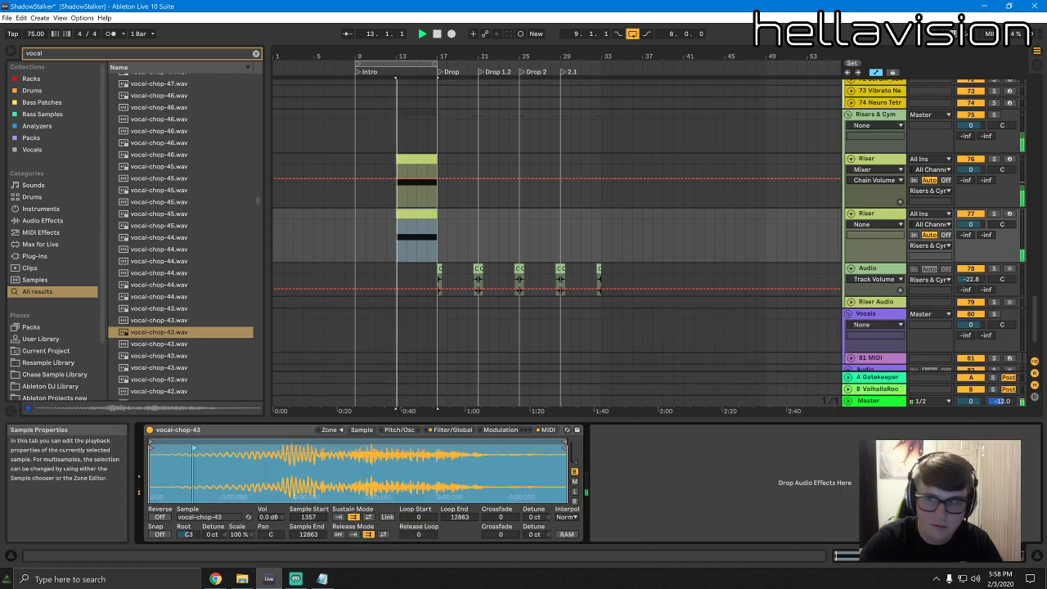
{"action": "left_click", "coordinate": [995, 214]}
{"action": "key", "text": "space"}
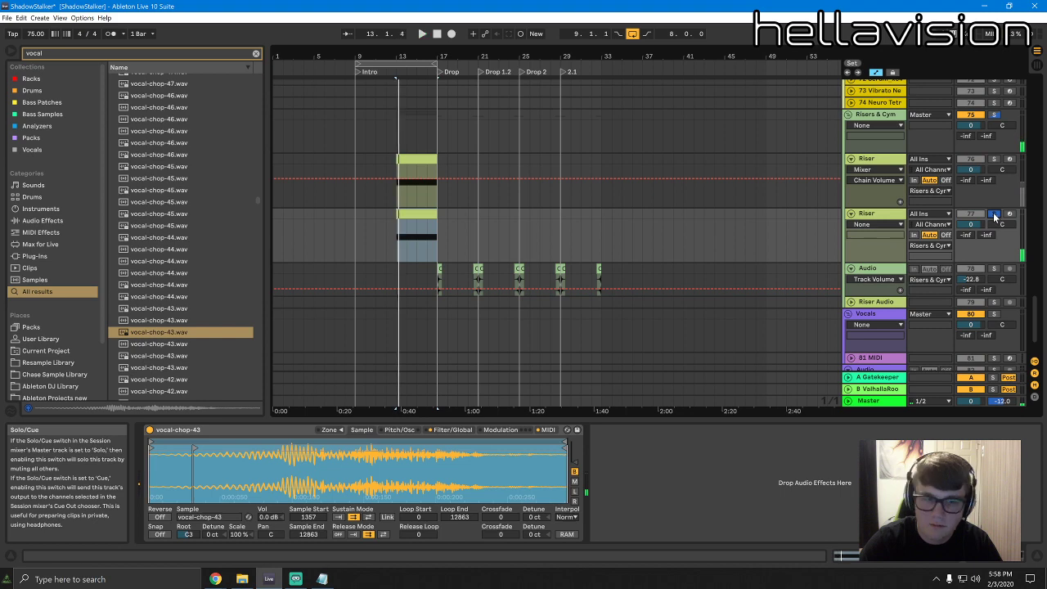
{"action": "right_click", "coordinate": [219, 431]}
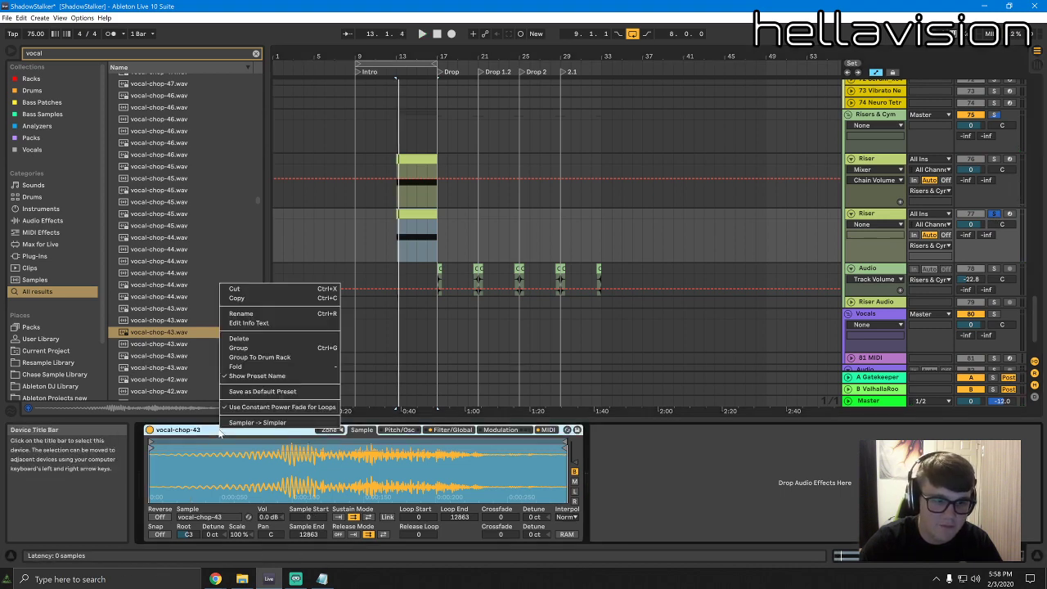
{"action": "left_click", "coordinate": [218, 431]}
Open the duplicated riser's MIDI clip and play it briefly on its own
{"action": "double_click", "coordinate": [420, 213]}
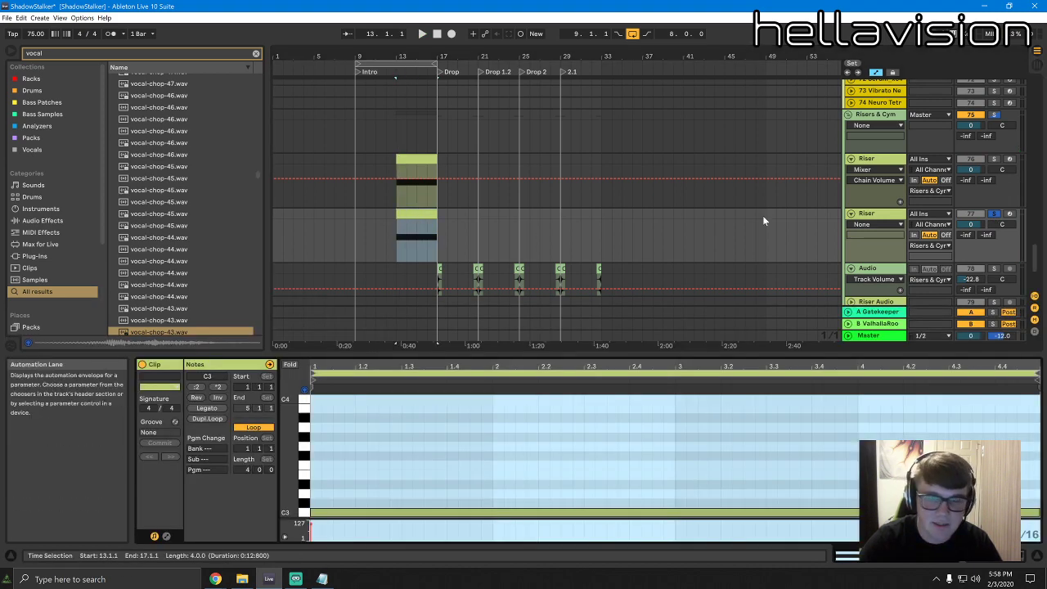
{"action": "key", "text": "space"}
{"action": "key", "text": "space"}
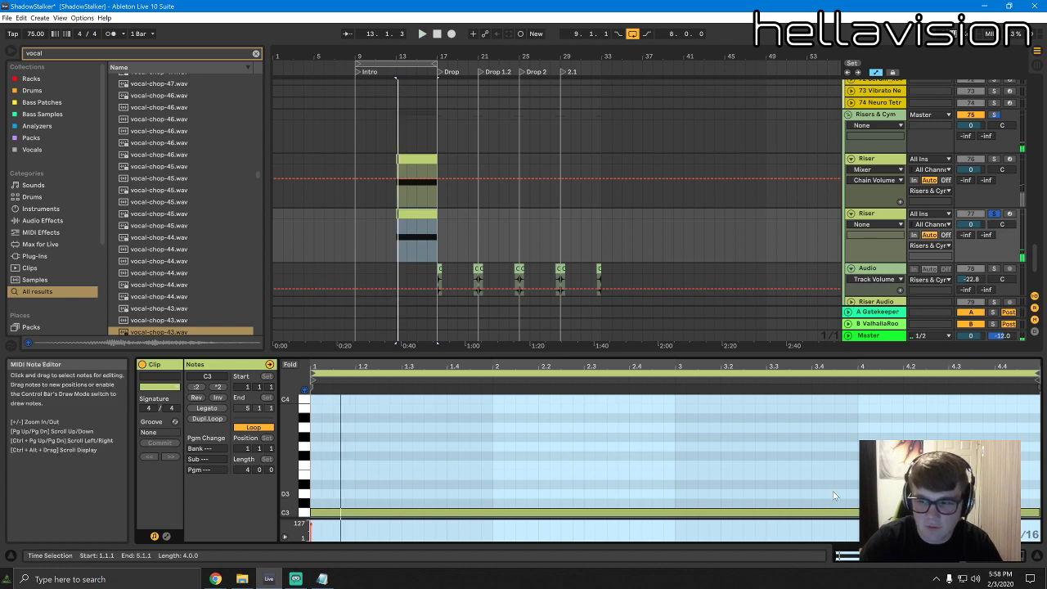
Show the duplicated riser clip's envelopes and choose MIDI Ctrl with 1 - Modulation as the envelope to edit
{"action": "left_click", "coordinate": [166, 536]}
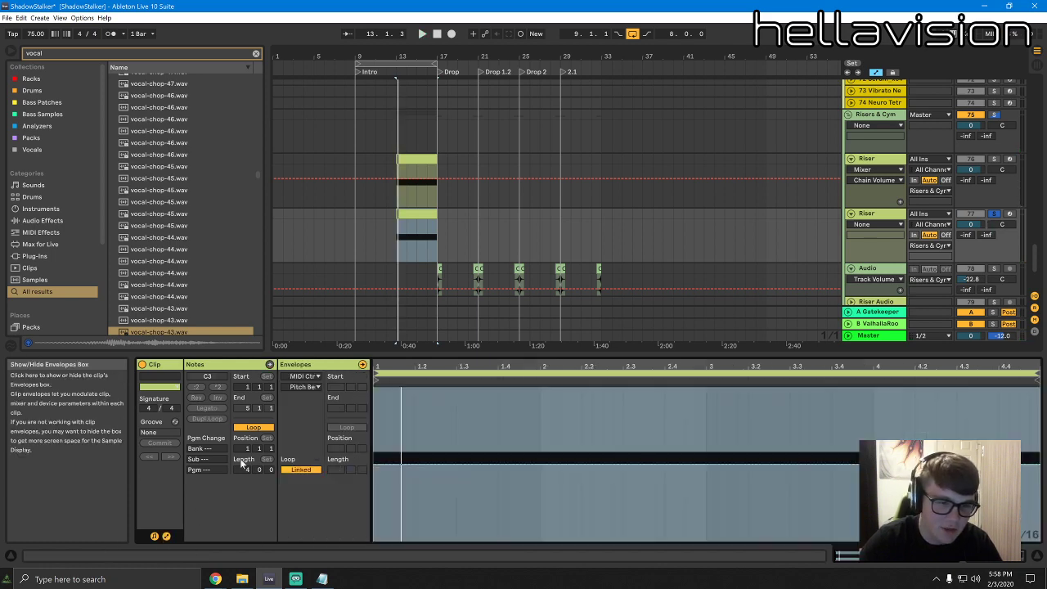
{"action": "left_click", "coordinate": [305, 376]}
{"action": "left_click", "coordinate": [309, 397]}
{"action": "left_click", "coordinate": [305, 387]}
{"action": "left_click", "coordinate": [314, 393]}
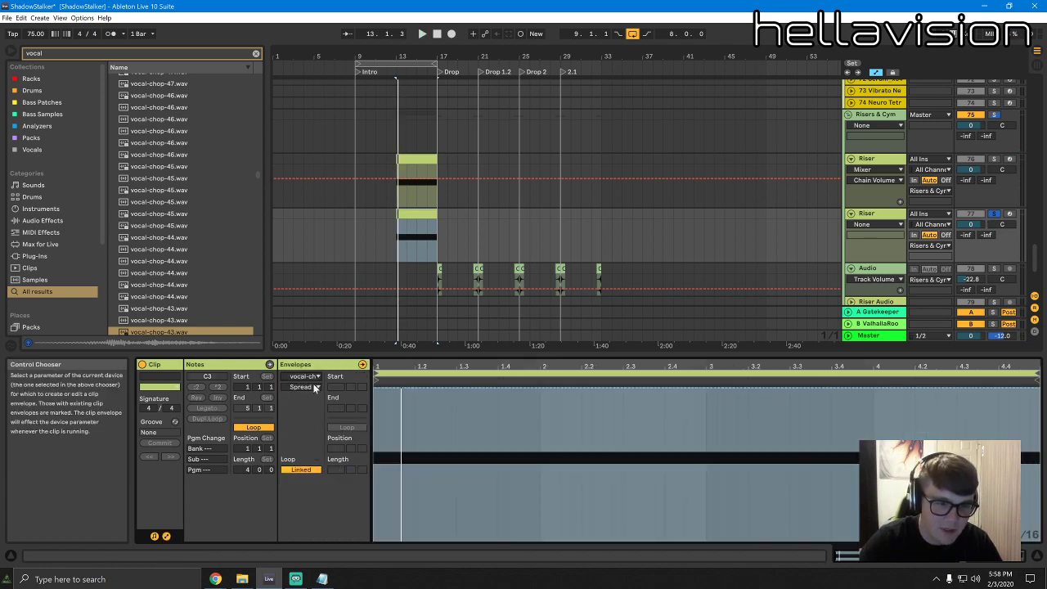
{"action": "left_click", "coordinate": [309, 376]}
{"action": "left_click", "coordinate": [309, 397]}
{"action": "left_click", "coordinate": [302, 387]}
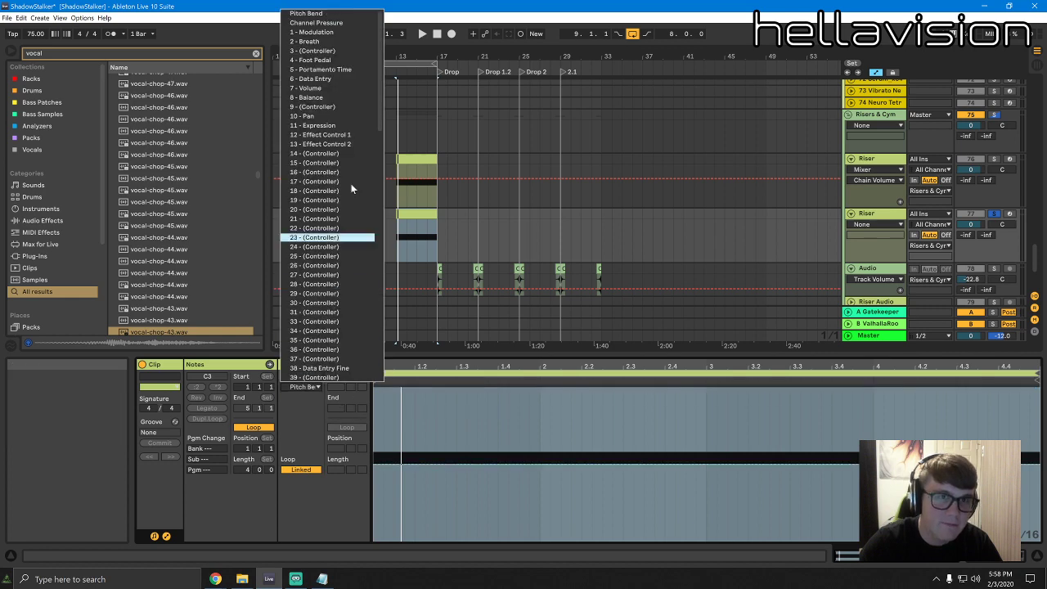
{"action": "left_click", "coordinate": [335, 33]}
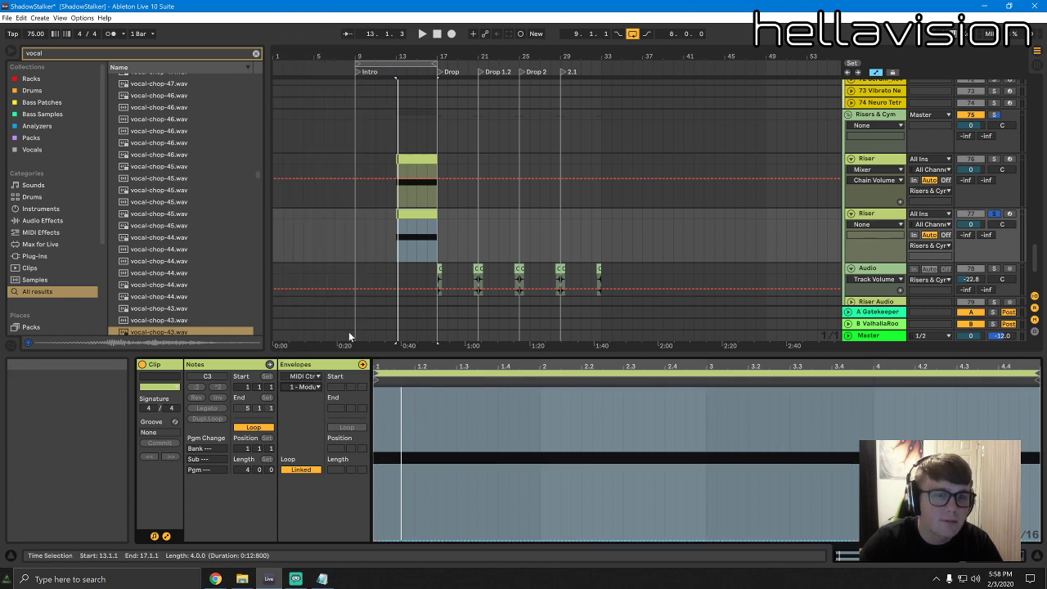
{"action": "left_click", "coordinate": [305, 376]}
{"action": "left_click", "coordinate": [304, 397]}
{"action": "left_click", "coordinate": [304, 388]}
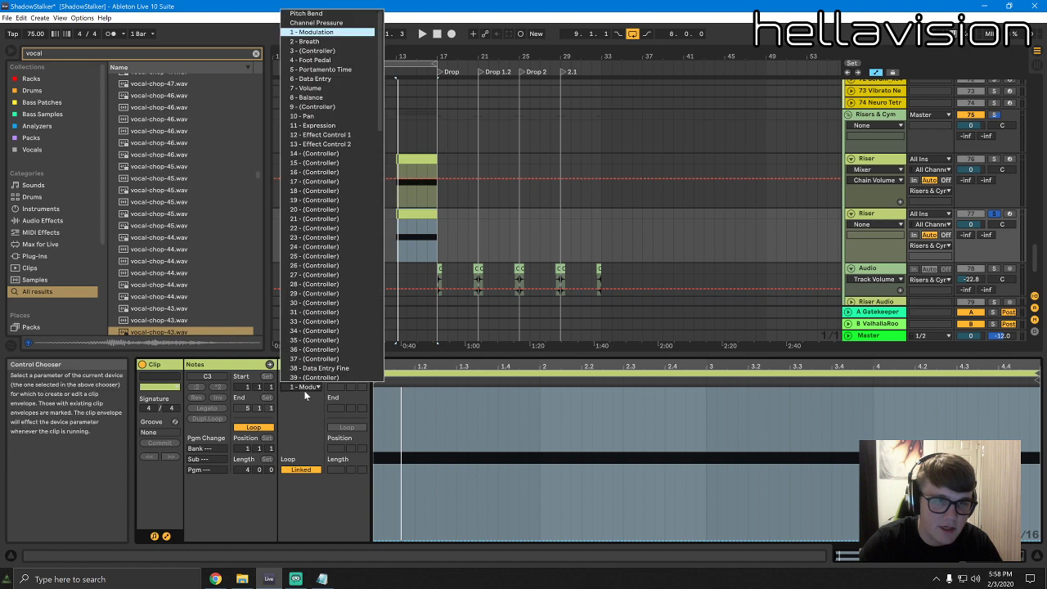
{"action": "left_click", "coordinate": [305, 391]}
Draw the clip's modulation envelope falling from near maximum at the start to about 23 at bar 3, listening to the result
{"action": "left_click", "coordinate": [376, 540]}
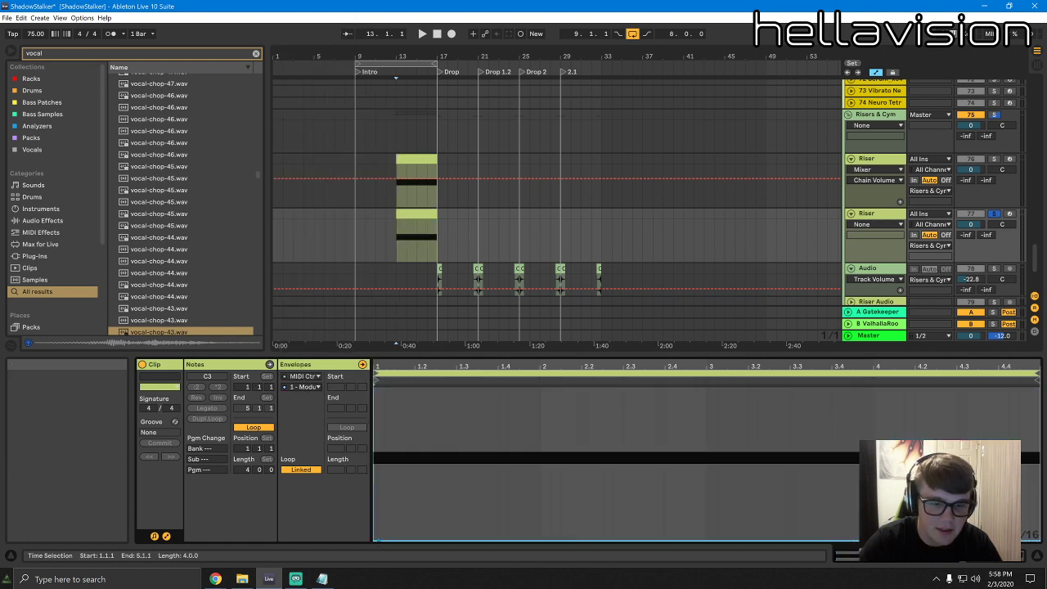
{"action": "left_click_drag", "start_coordinate": [377, 540], "coordinate": [387, 391]}
{"action": "key", "text": "space"}
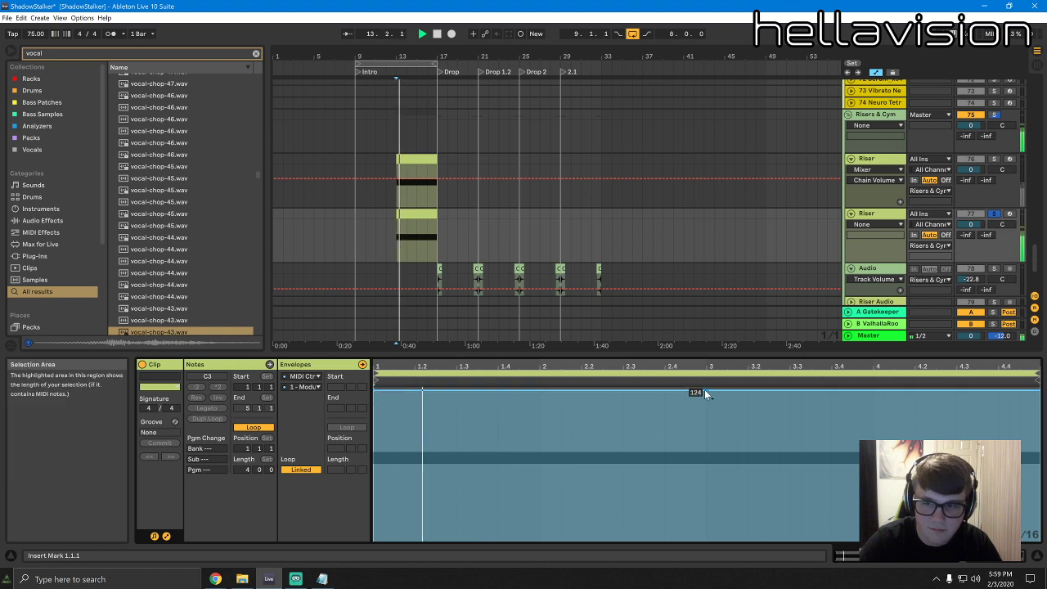
{"action": "left_click_drag", "start_coordinate": [706, 393], "coordinate": [706, 508]}
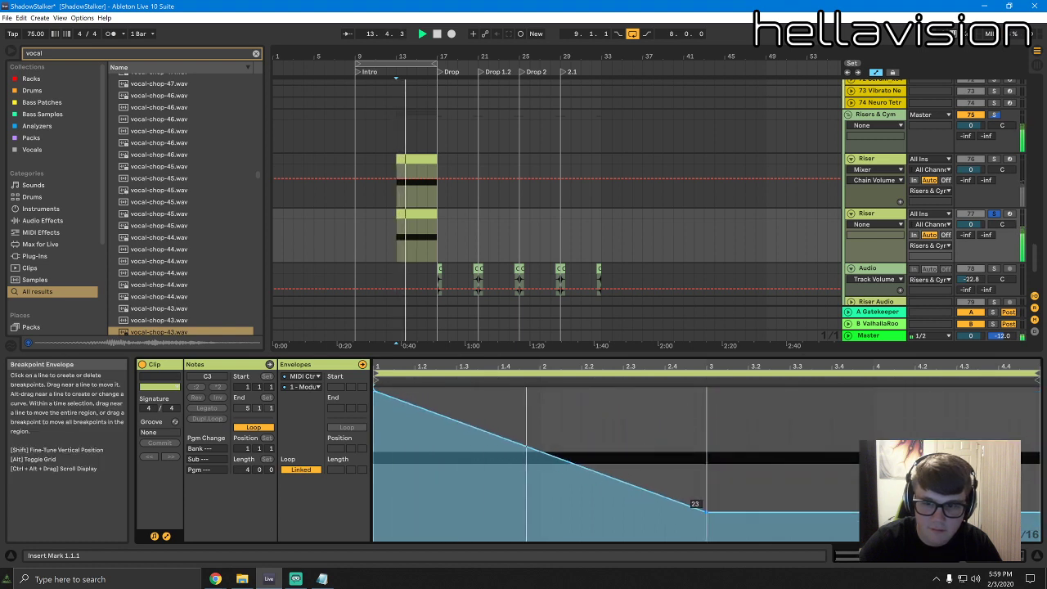
{"action": "key", "text": "space"}
Shorten the duplicated riser's clip to arrangement bars 15 to 17 and bend its modulation envelope downward just before 2.2 during playback
{"action": "left_click_drag", "start_coordinate": [412, 214], "coordinate": [438, 213]}
{"action": "key", "text": "space"}
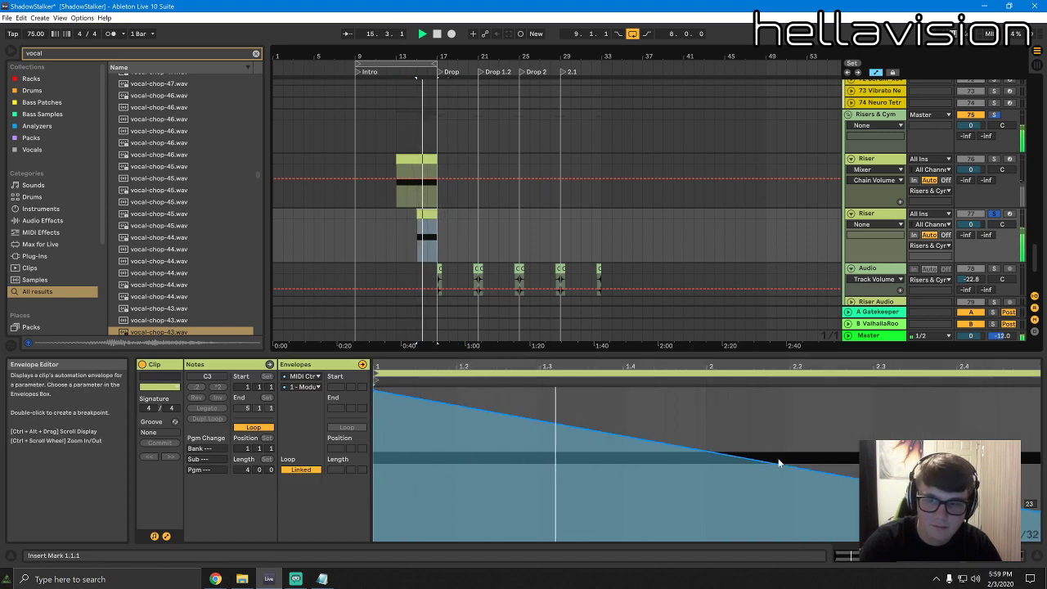
{"action": "left_click_drag", "start_coordinate": [776, 463], "coordinate": [776, 482]}
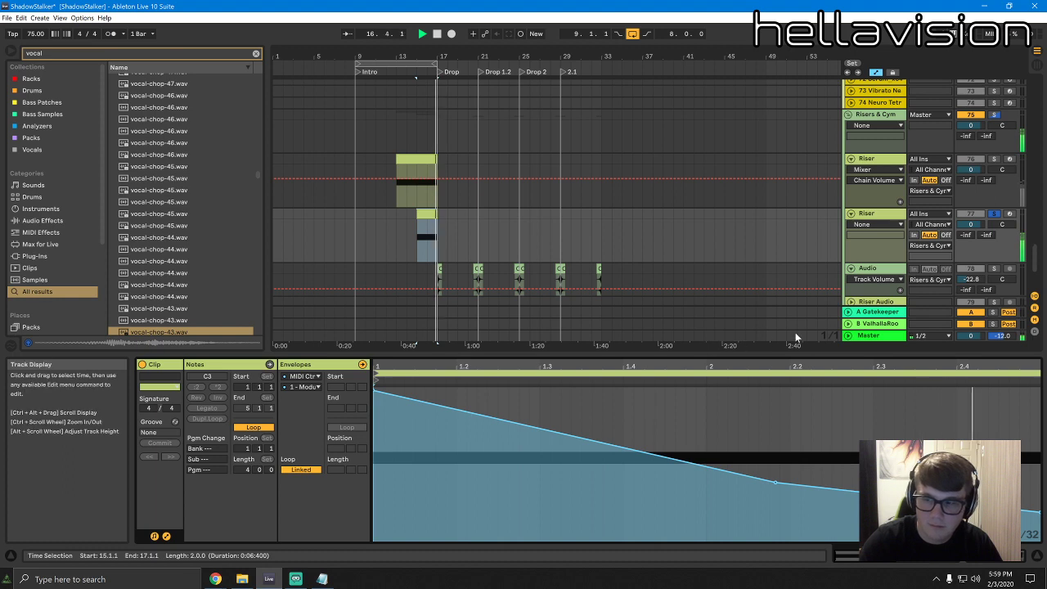
{"action": "key", "text": "space"}
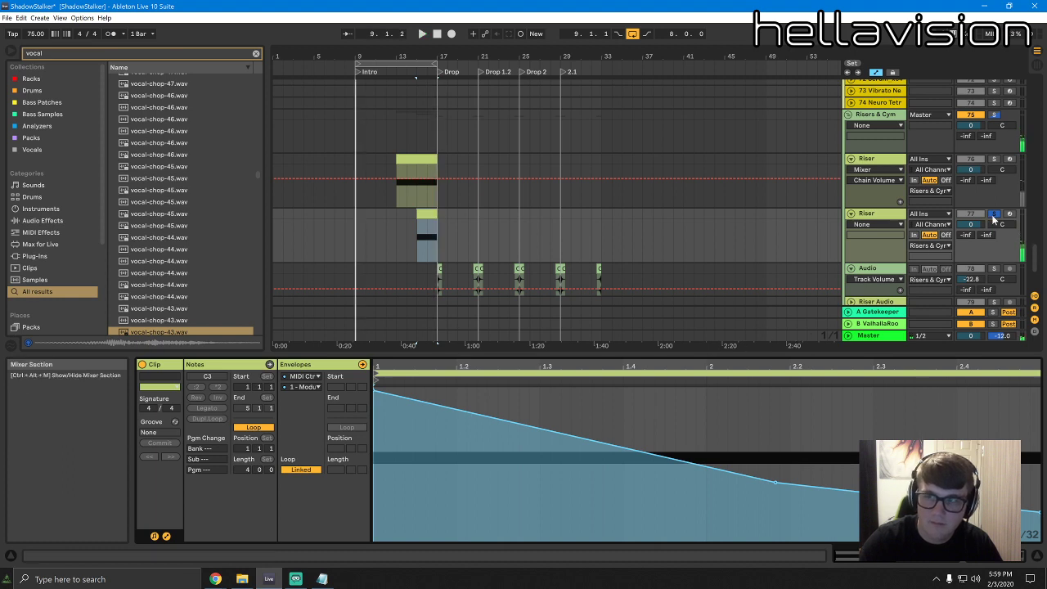
Rename the duplicated riser track to What, bring its Sampler into view and unsolo the track
{"action": "left_click", "coordinate": [890, 217]}
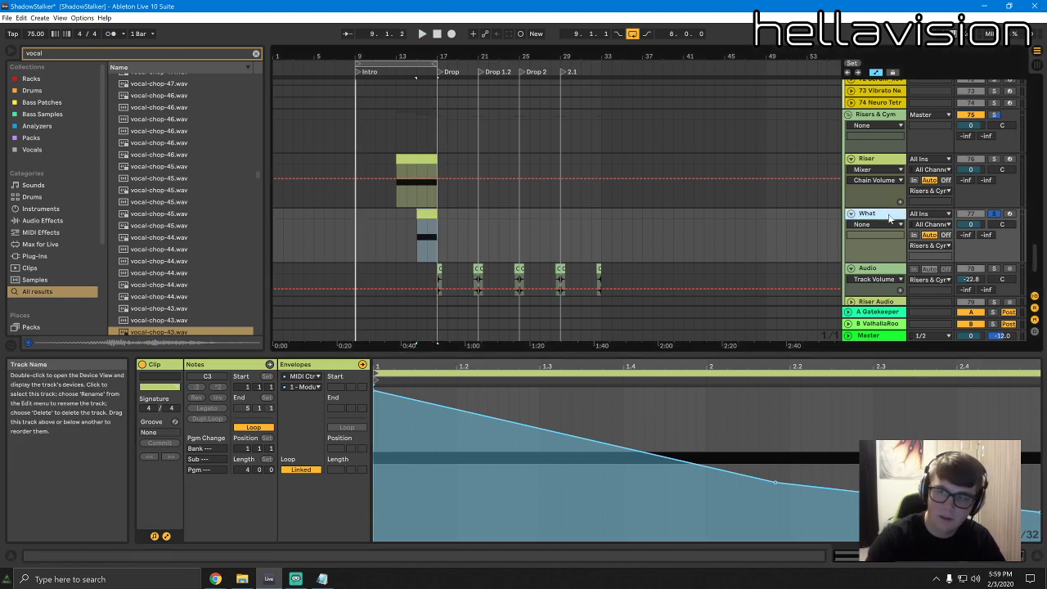
{"action": "left_click", "coordinate": [892, 556]}
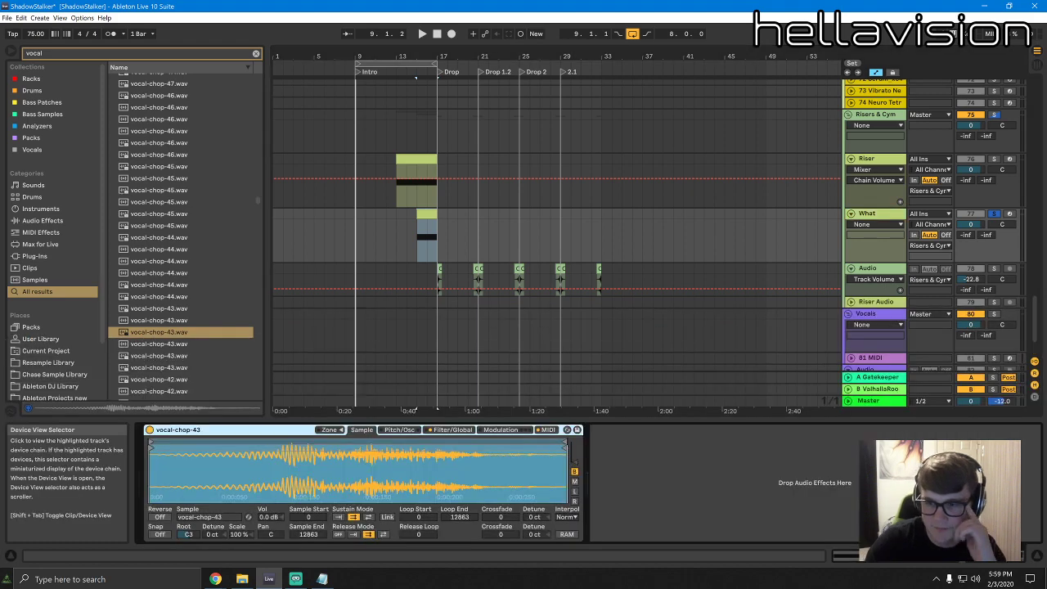
{"action": "left_click", "coordinate": [716, 452]}
{"action": "left_click", "coordinate": [994, 214]}
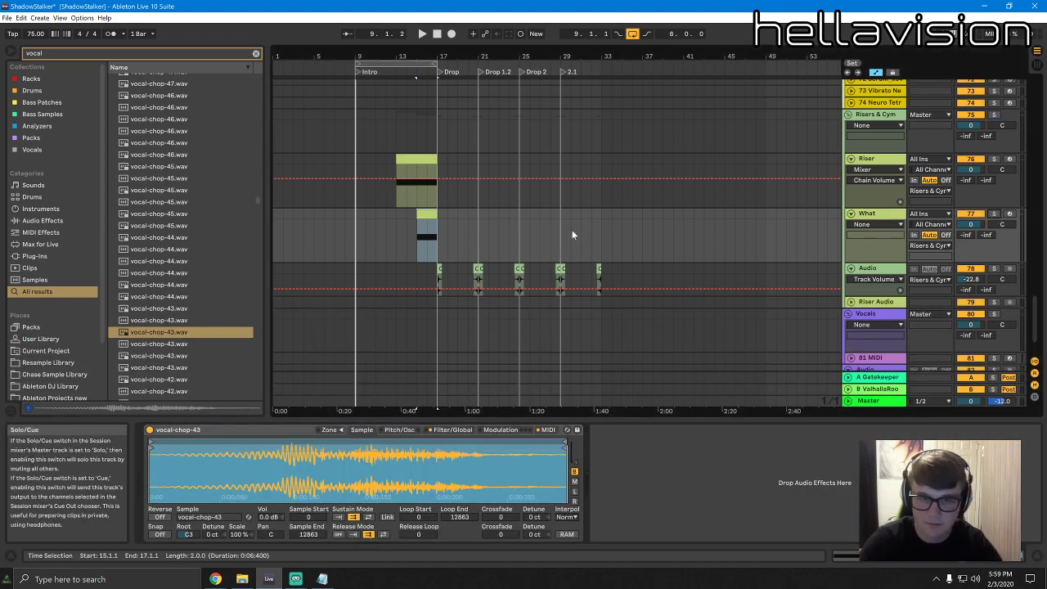
Play both risers together and lower the What track's volume to -2.4 dB
{"action": "key", "text": "space"}
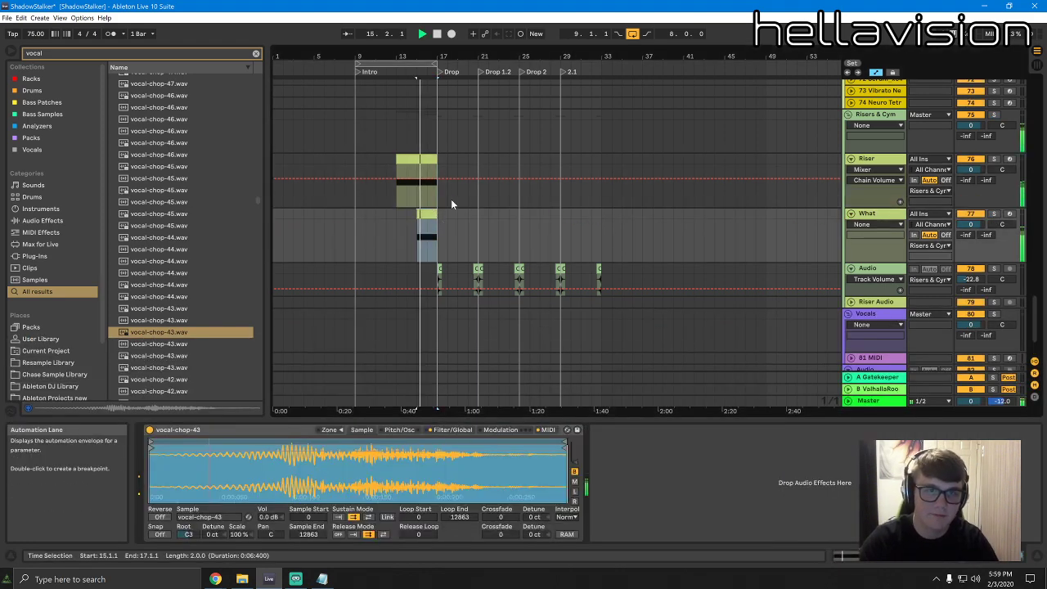
{"action": "scroll", "coordinate": [597, 220], "scroll_direction": "up", "scroll_amount": 1}
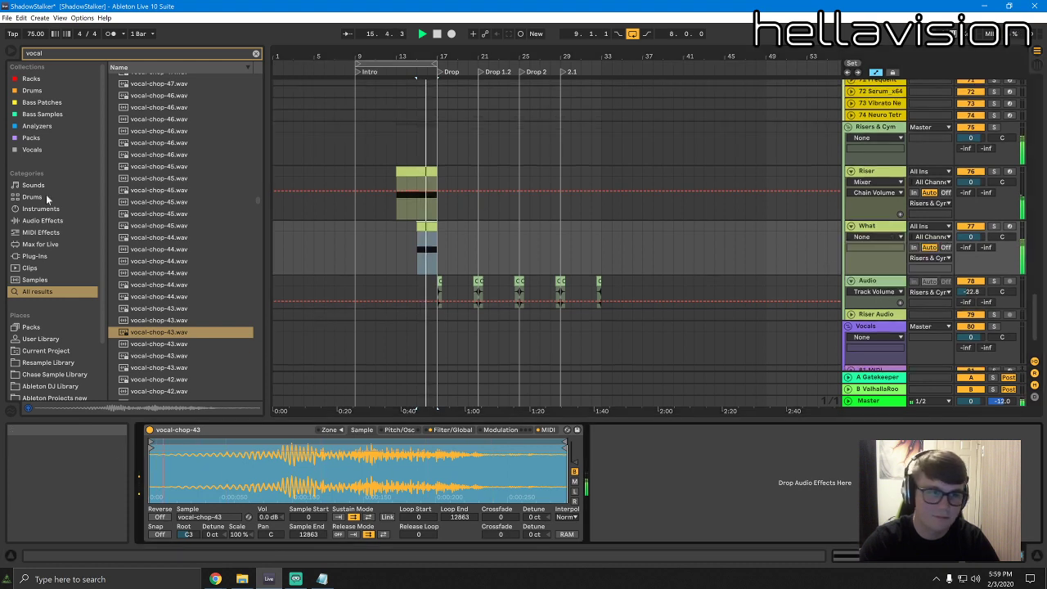
{"action": "left_click", "coordinate": [42, 220]}
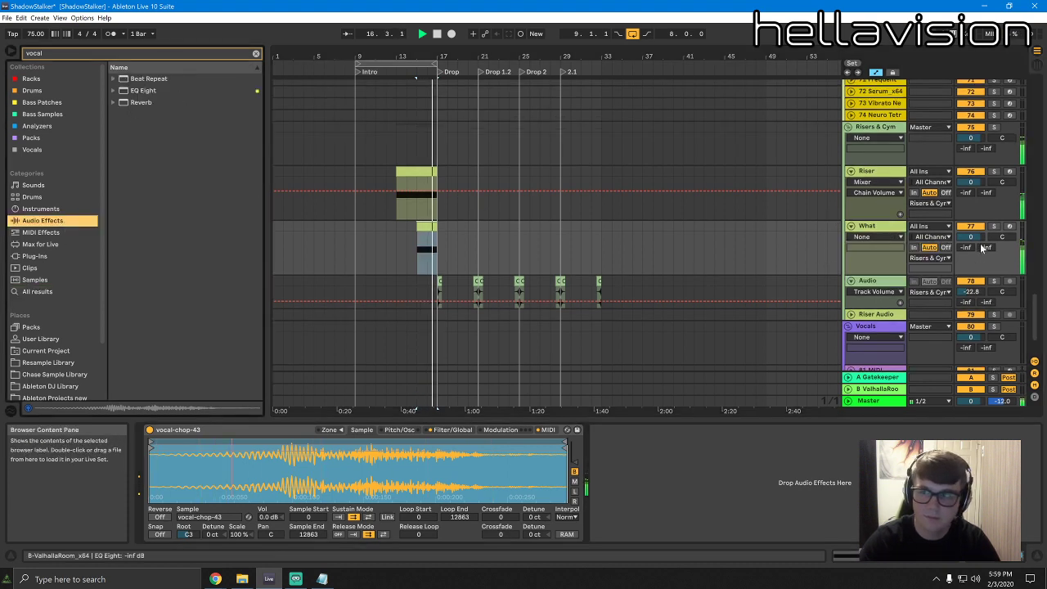
{"action": "left_click_drag", "start_coordinate": [971, 237], "coordinate": [971, 239]}
{"action": "key", "text": "space"}
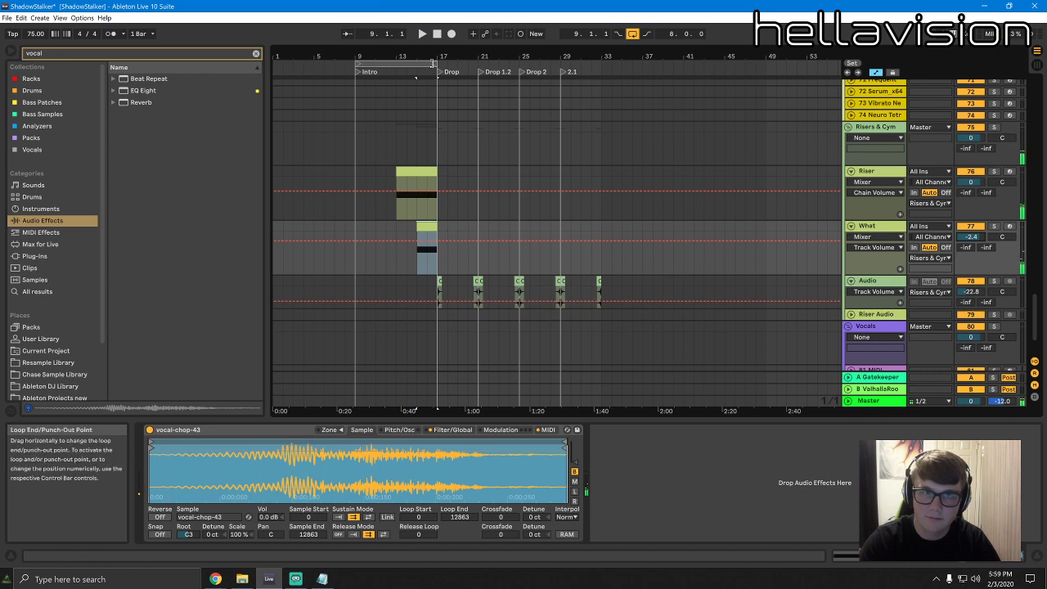
Extend the What clip to cover bars 13 to 17 and make its modulation envelope climb to the top at the clip's end
{"action": "left_click", "coordinate": [416, 239]}
{"action": "mouse_move", "coordinate": [425, 227]}
{"action": "left_mouse_down"}
{"action": "mouse_move", "coordinate": [407, 227]}
{"action": "mouse_move", "coordinate": [438, 225]}
{"action": "left_mouse_up"}
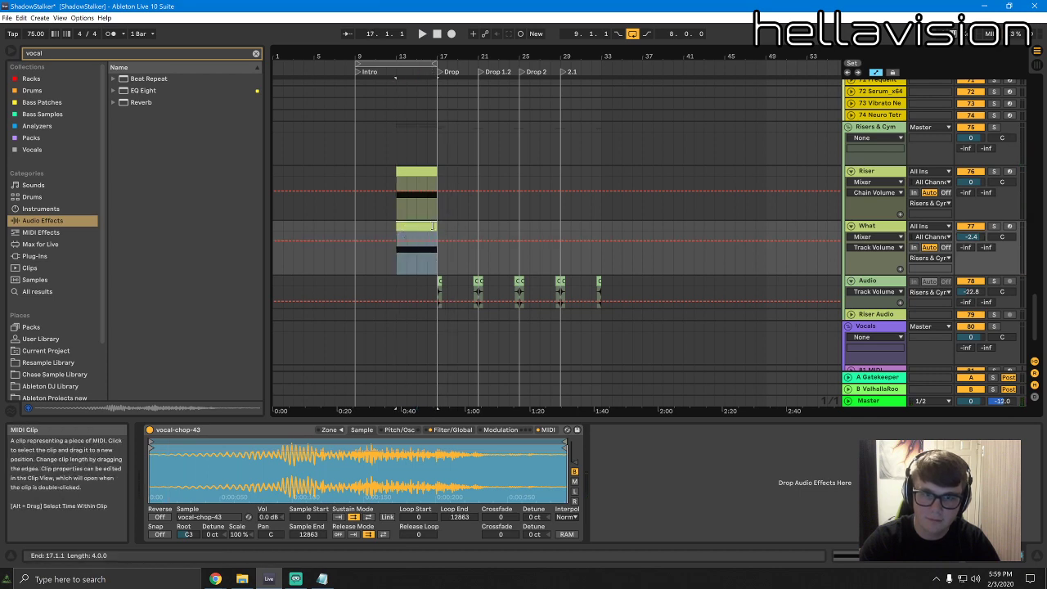
{"action": "double_click", "coordinate": [433, 226]}
{"action": "left_click", "coordinate": [302, 386]}
{"action": "left_click", "coordinate": [298, 393]}
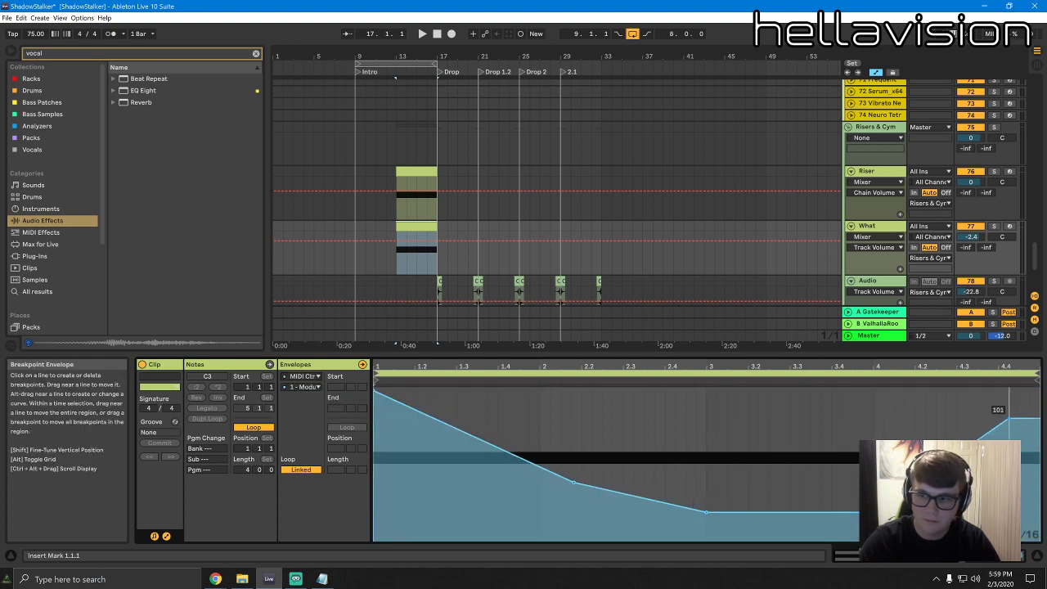
{"action": "left_click", "coordinate": [859, 382]}
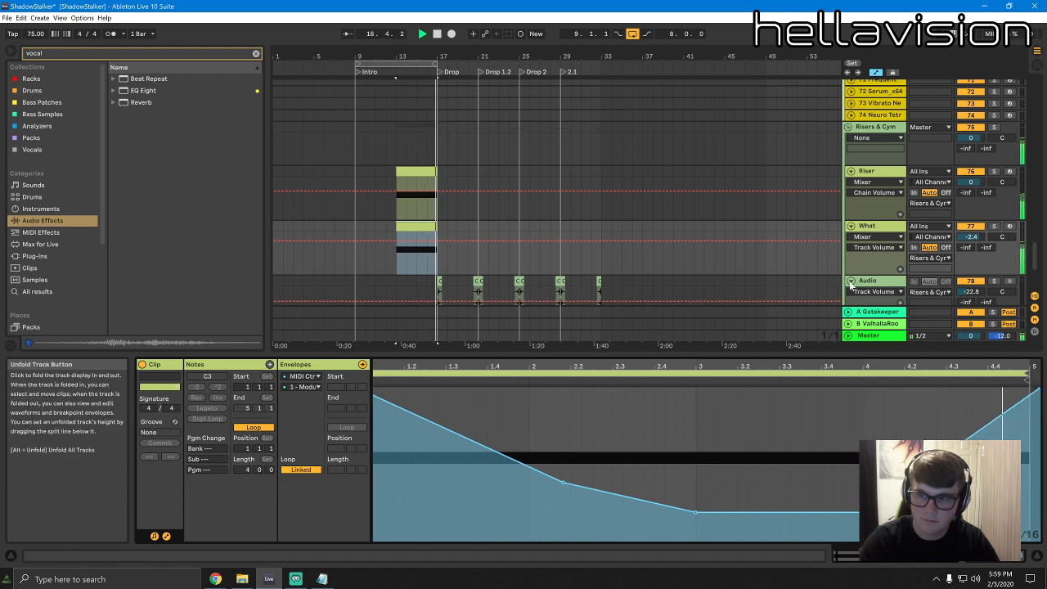
{"action": "key", "text": "space"}
{"action": "key", "text": "space"}
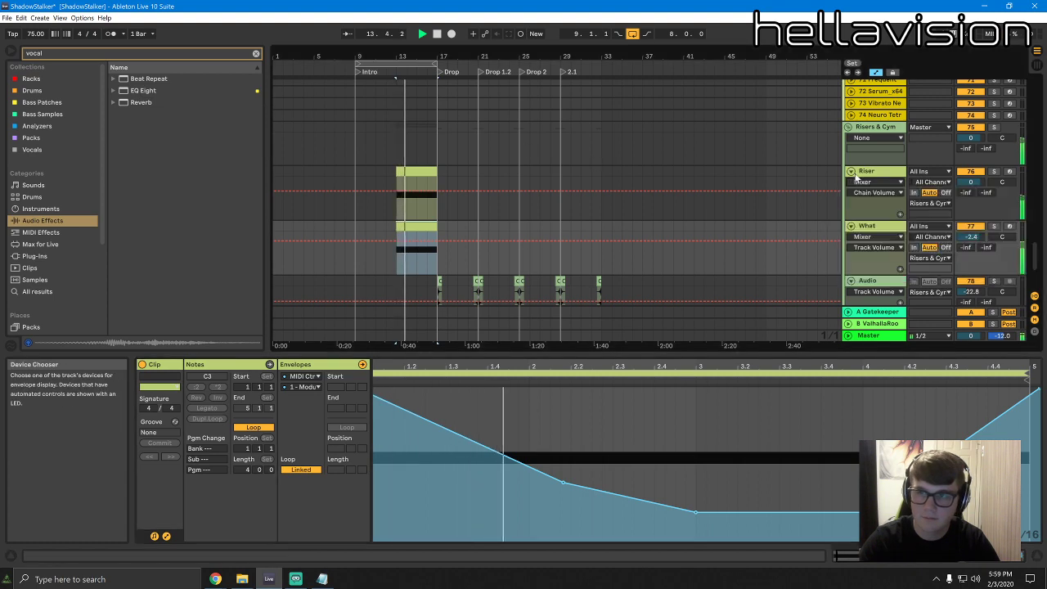
Fold the Riser and What tracks and insert a new audio track below Riser
{"action": "left_click", "coordinate": [850, 171]}
{"action": "left_click", "coordinate": [852, 183]}
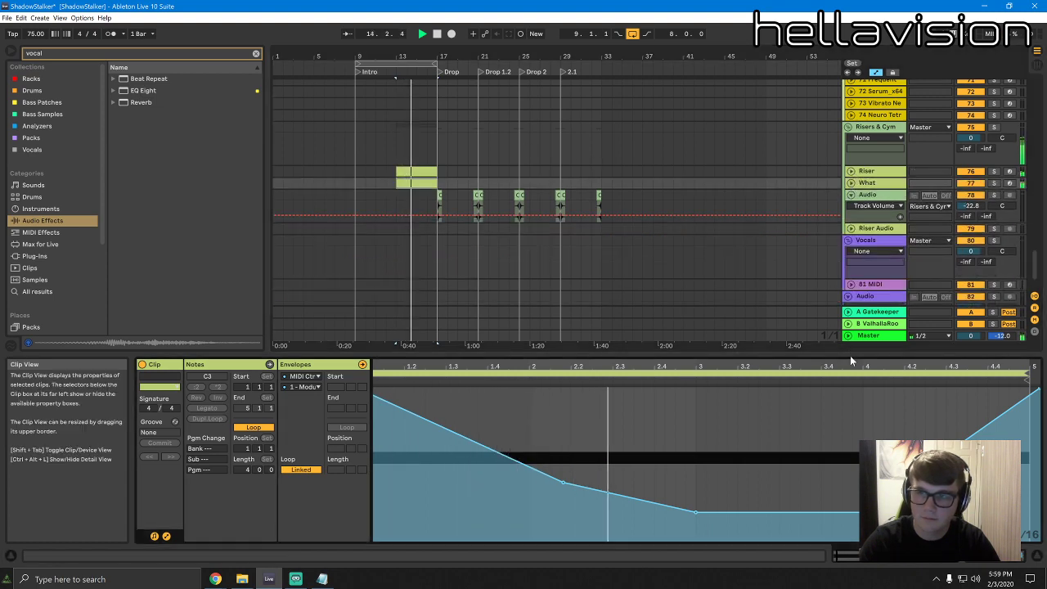
{"action": "right_click", "coordinate": [868, 171]}
{"action": "left_click", "coordinate": [905, 280]}
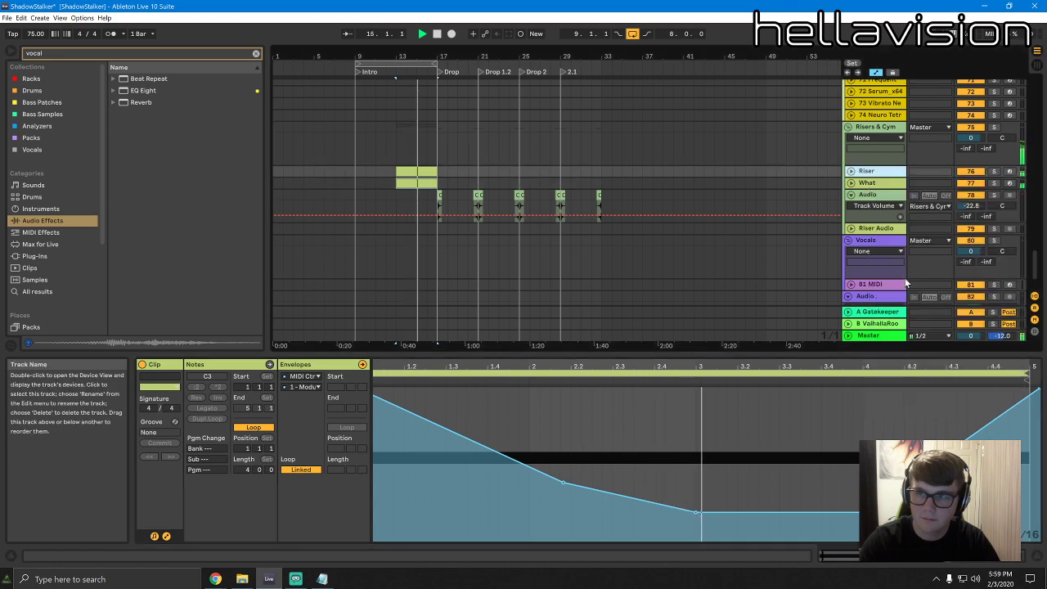
Search all browser results for "impact" and audition several of the impact samples
{"action": "left_click", "coordinate": [53, 54]}
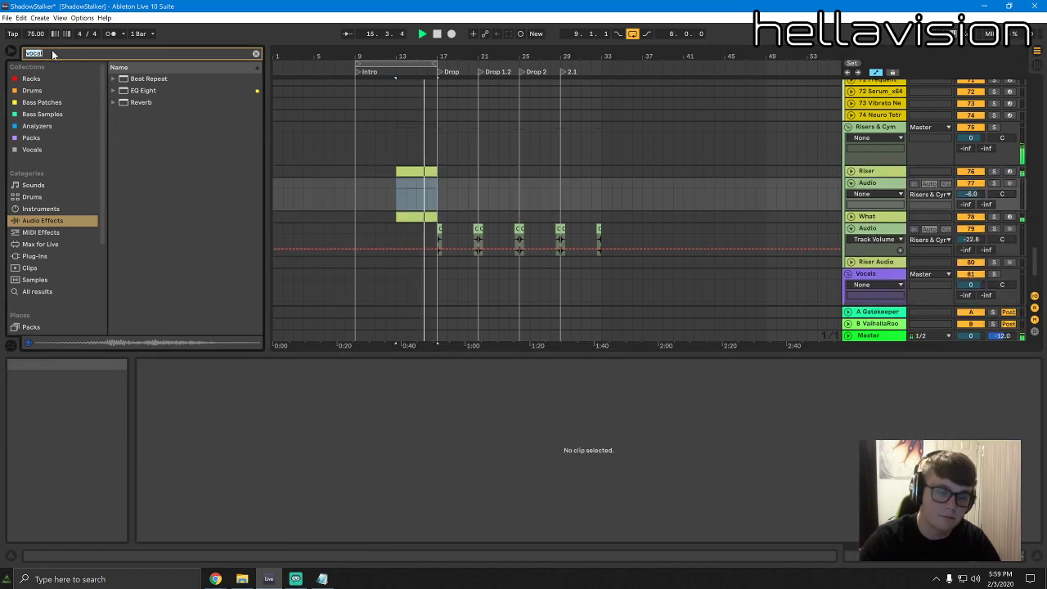
{"action": "type", "text": "impact"}
{"action": "left_click", "coordinate": [28, 291]}
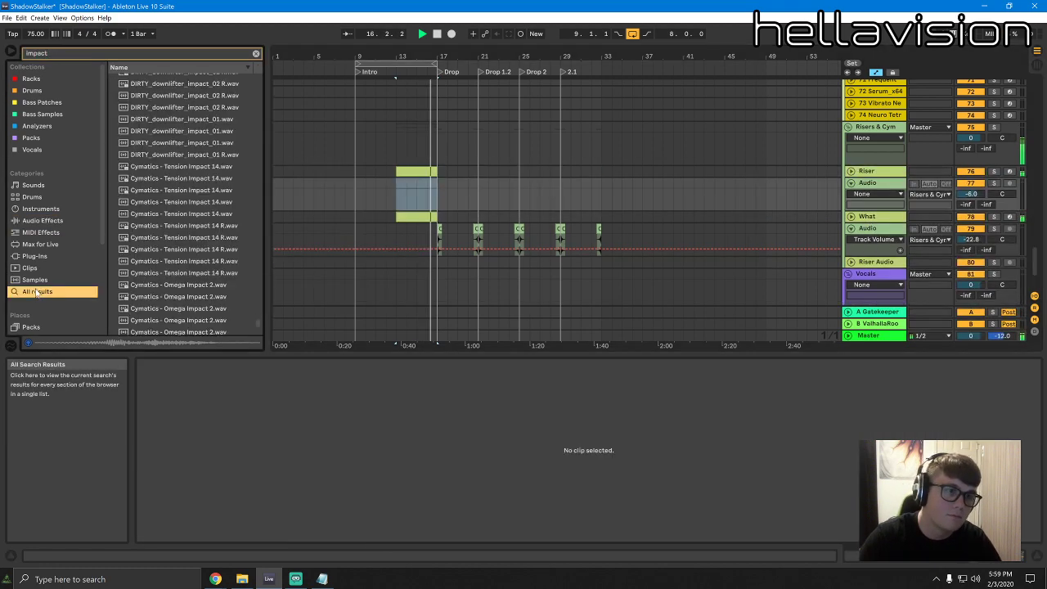
{"action": "left_click", "coordinate": [231, 192]}
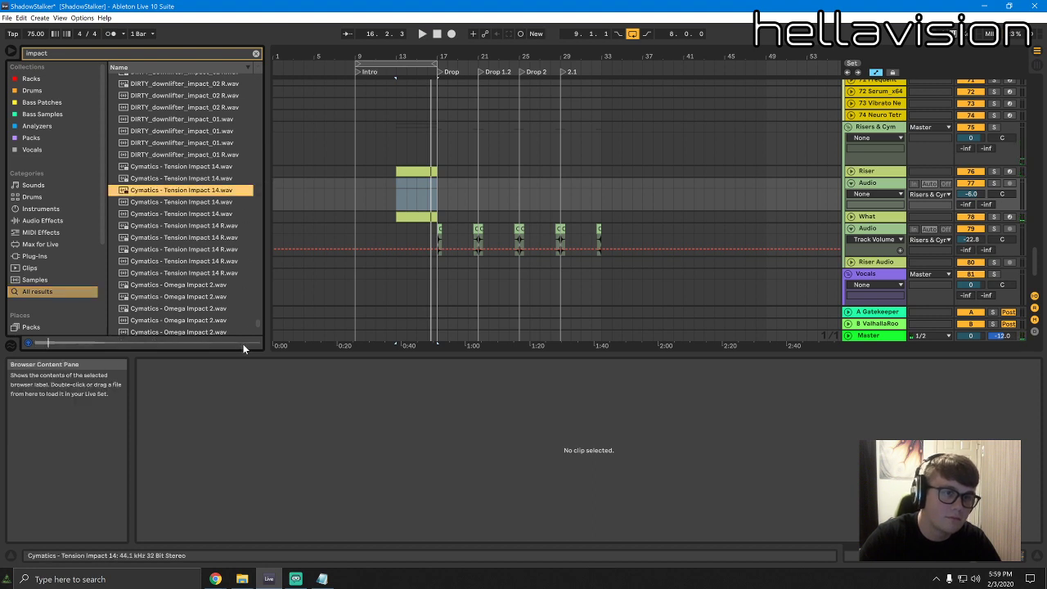
{"action": "scroll", "coordinate": [258, 309], "scroll_direction": "up", "scroll_amount": 10}
{"action": "left_click", "coordinate": [213, 191]}
{"action": "left_click", "coordinate": [203, 156]}
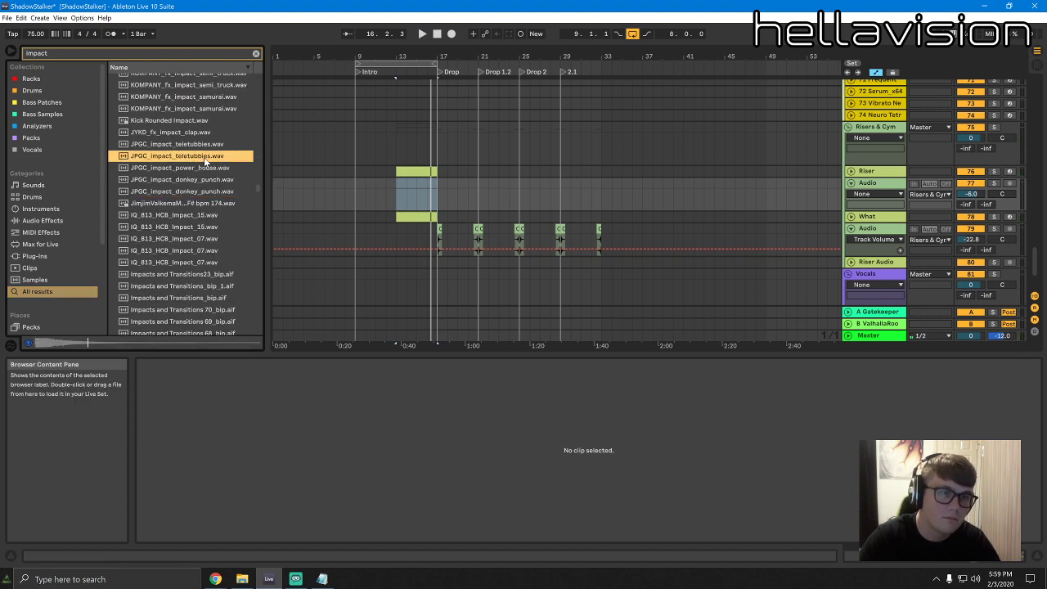
Place JPGC_impact_teletubbies.wav at bar 9 on the new audio track, rename the track Main and make its lane taller
{"action": "left_click_drag", "start_coordinate": [363, 57], "coordinate": [385, 53]}
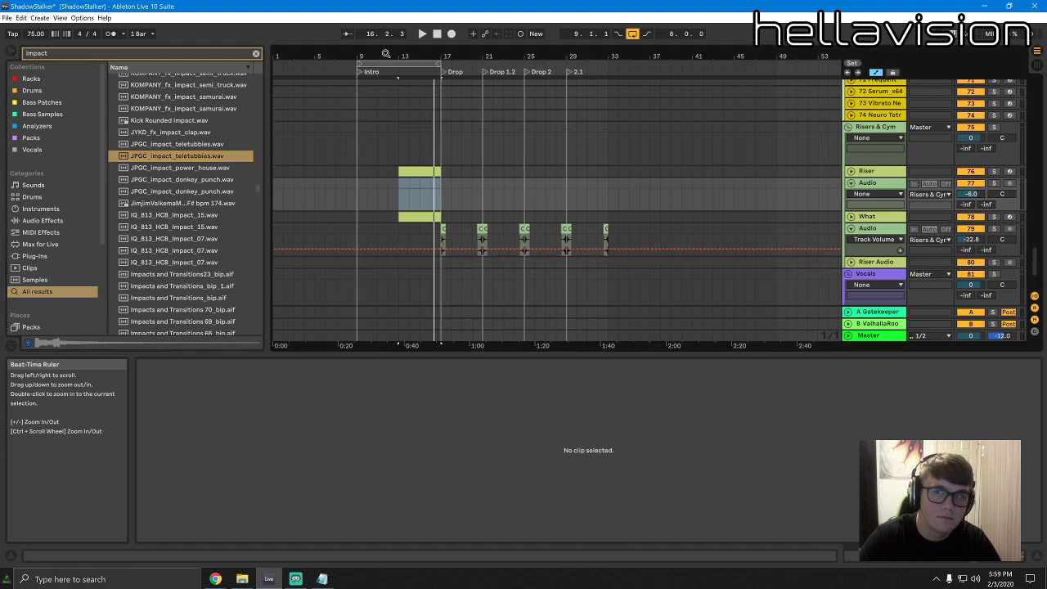
{"action": "left_click", "coordinate": [161, 156]}
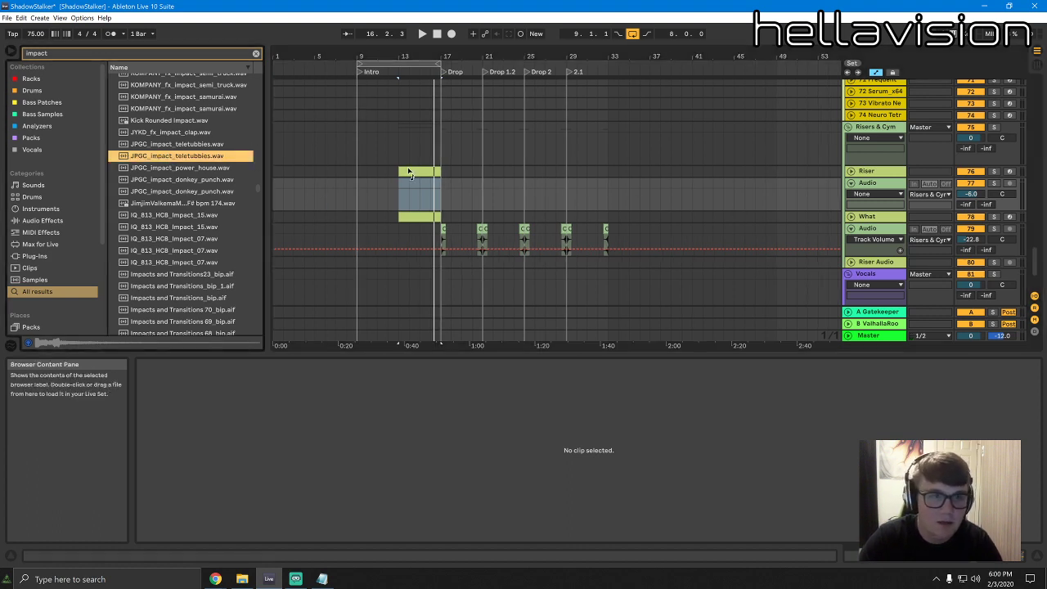
{"action": "left_click_drag", "start_coordinate": [360, 184], "coordinate": [360, 184]}
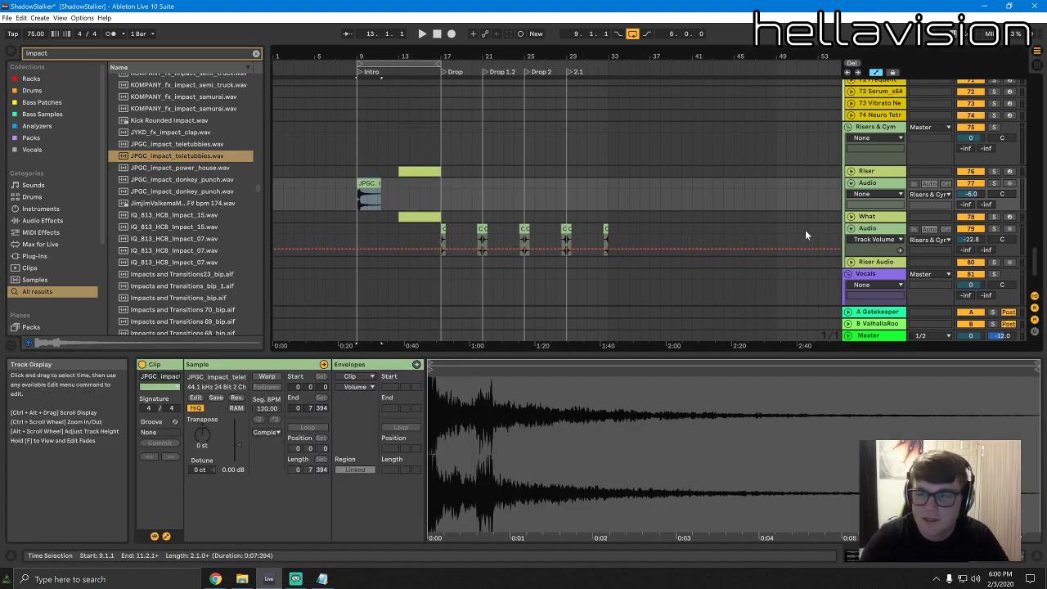
{"action": "left_click", "coordinate": [867, 185]}
{"action": "left_click_drag", "start_coordinate": [880, 210], "coordinate": [881, 263]}
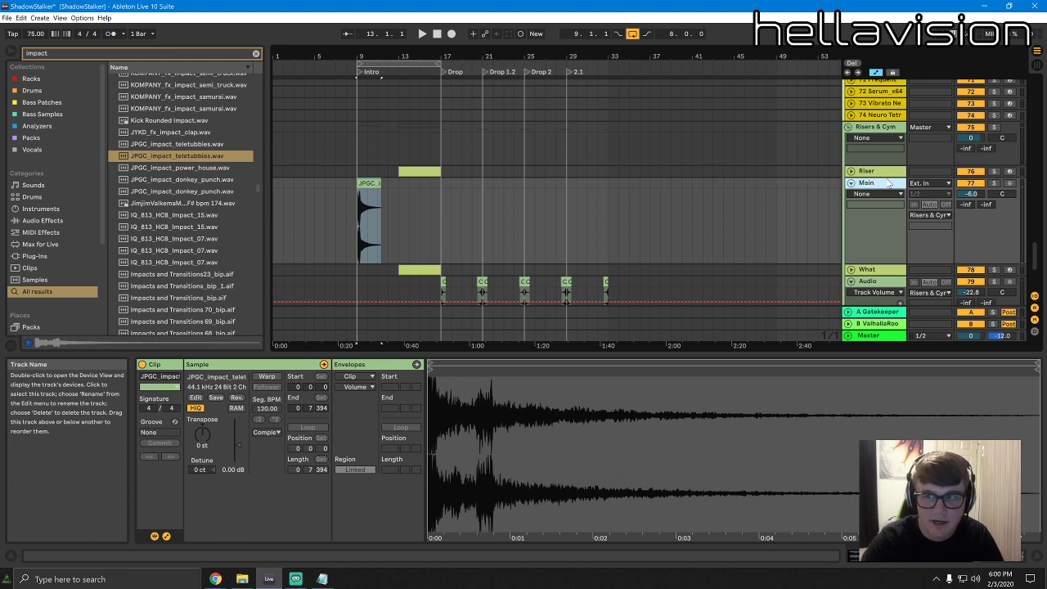
Play the intro from bar 9 and lower the Main track's volume to -23.0 dB
{"action": "left_click_drag", "start_coordinate": [972, 194], "coordinate": [971, 206]}
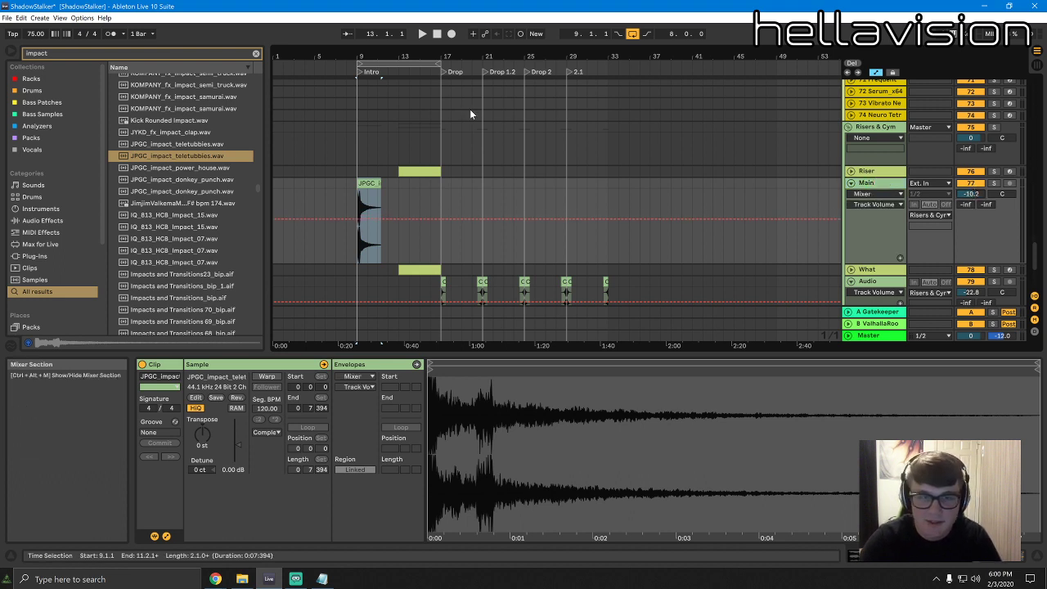
{"action": "left_click_drag", "start_coordinate": [359, 64], "coordinate": [363, 73]}
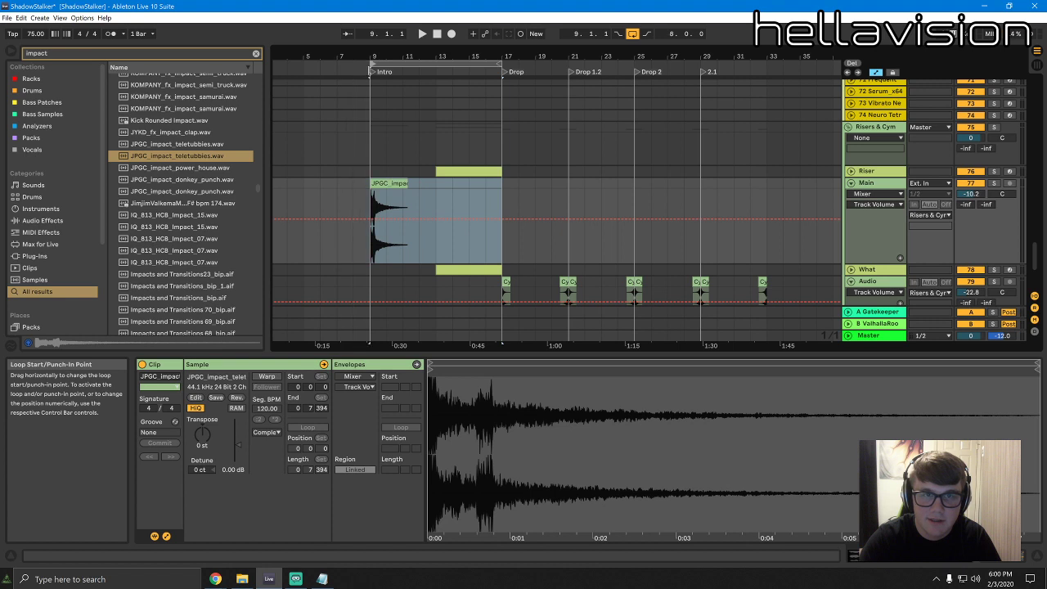
{"action": "key", "text": "space"}
{"action": "left_click_drag", "start_coordinate": [971, 193], "coordinate": [972, 225]}
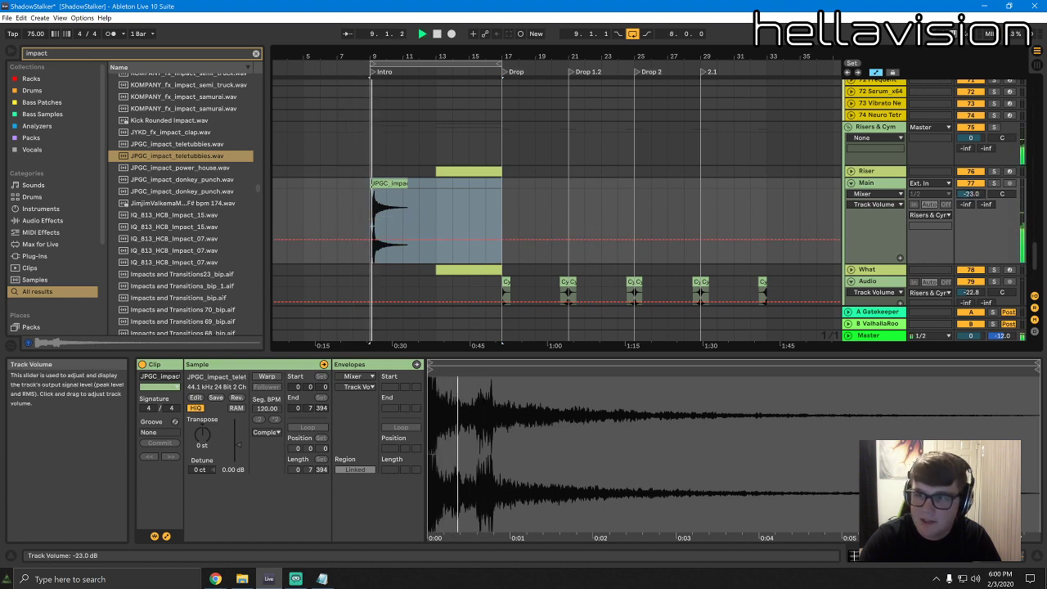
Duplicate the teletubbies impact clip to bar 13 on the Main track and reverse the copy
{"action": "left_click_drag", "start_coordinate": [439, 186], "coordinate": [376, 187]}
{"action": "key", "text": "ctrl+d"}
{"action": "left_click", "coordinate": [442, 183]}
{"action": "key", "text": "r"}
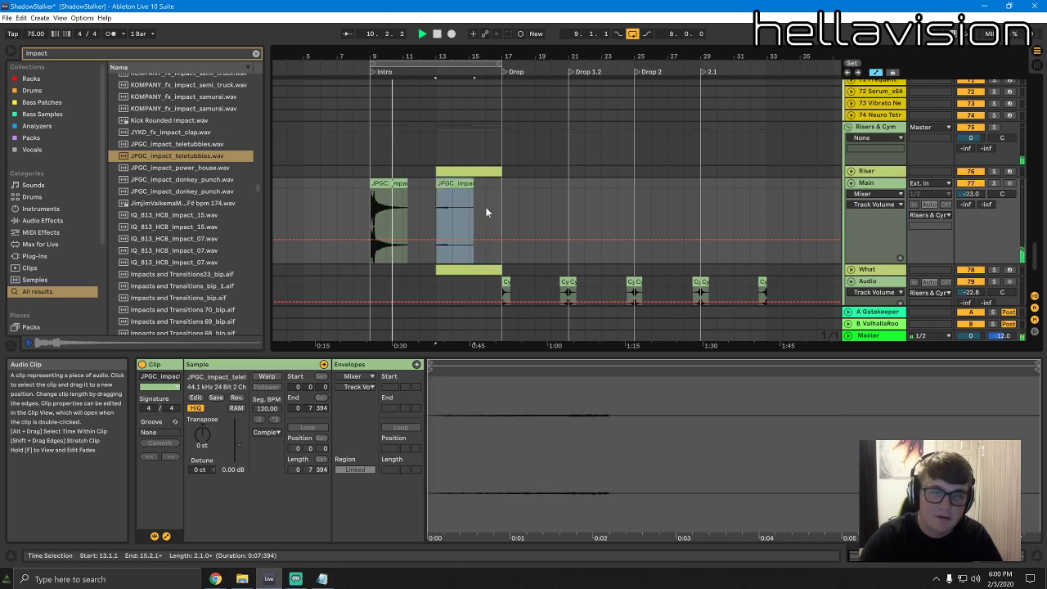
Move the reversed impact clip so that it ends exactly at the Drop marker on bar 17
{"action": "left_click_drag", "start_coordinate": [455, 183], "coordinate": [488, 183]}
{"action": "left_click_drag", "start_coordinate": [493, 57], "coordinate": [495, 99]}
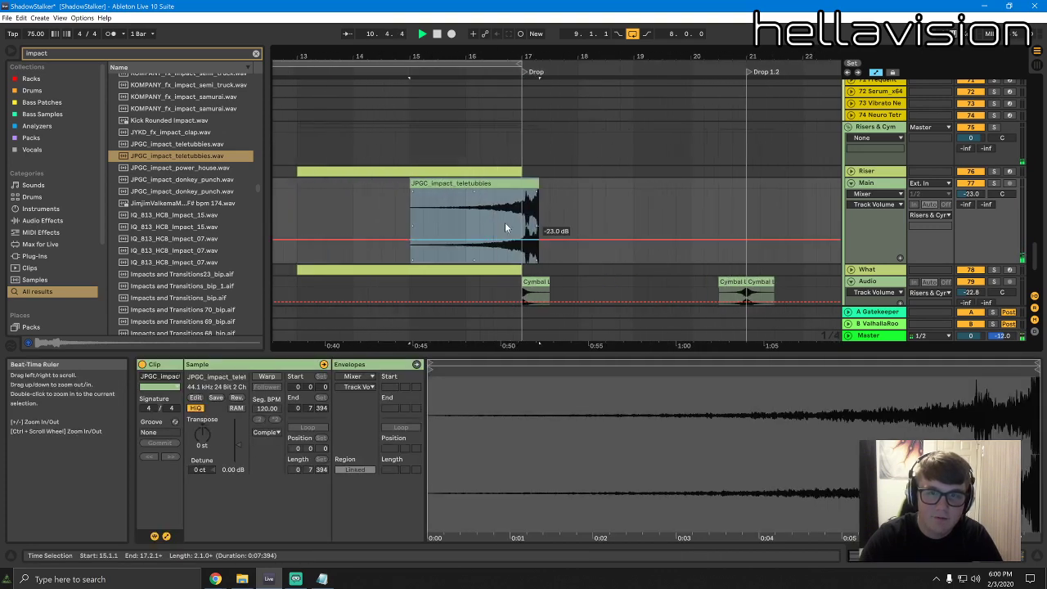
{"action": "left_click_drag", "start_coordinate": [508, 183], "coordinate": [494, 184]}
{"action": "left_click_drag", "start_coordinate": [515, 56], "coordinate": [520, 119]}
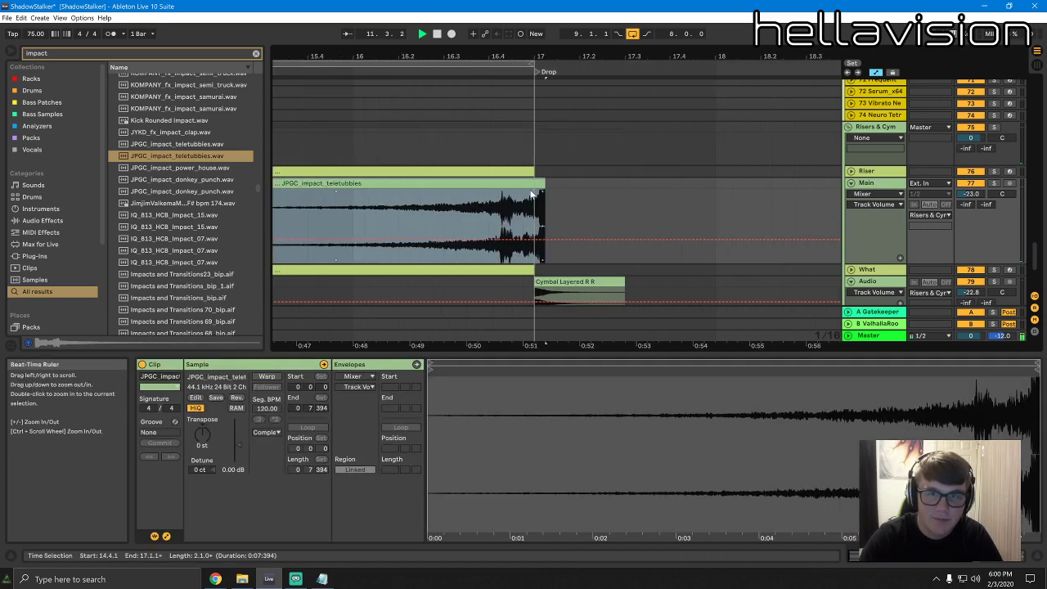
{"action": "left_click_drag", "start_coordinate": [533, 184], "coordinate": [522, 182]}
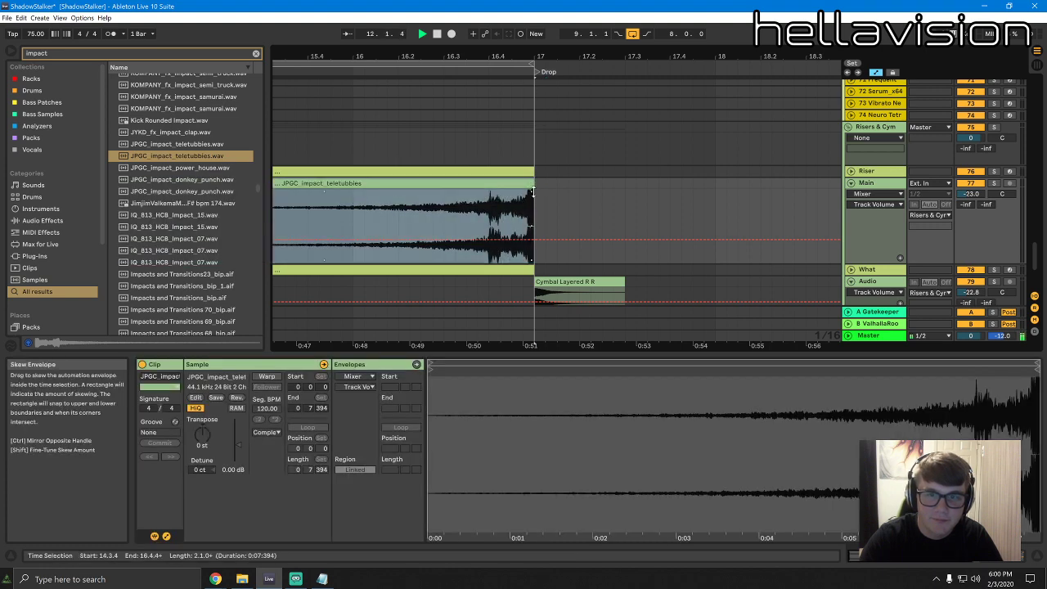
Add a short fade-out to the reversed impact clip's end and play the lead-in to the drop
{"action": "key", "text": "f"}
{"action": "left_click", "coordinate": [531, 192]}
{"action": "left_click", "coordinate": [466, 208]}
{"action": "key", "text": "space"}
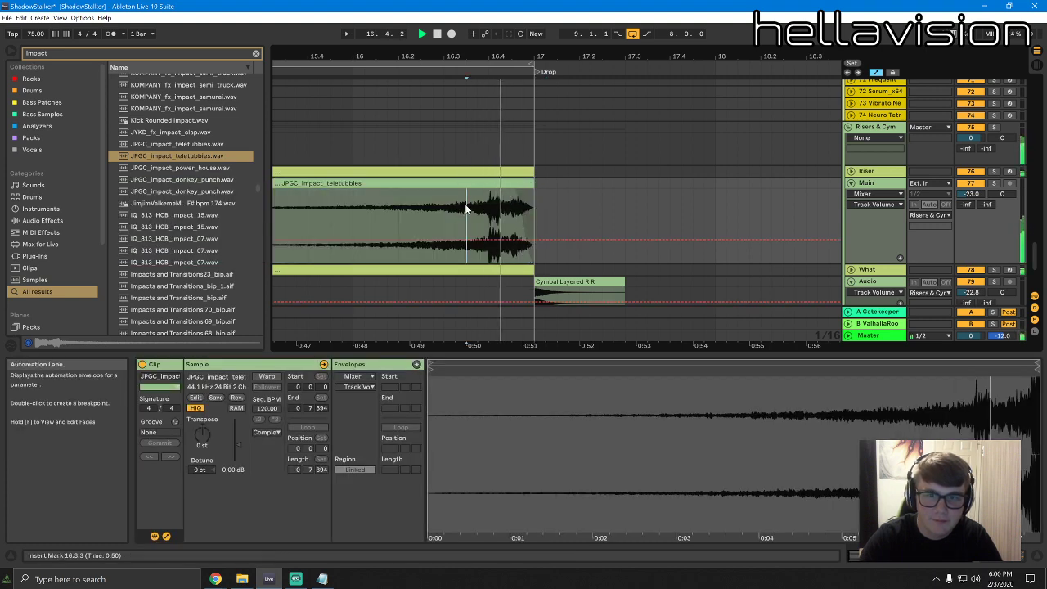
Lower the Main track's volume to -33.0 dB and insert a new audio track below it
{"action": "left_click_drag", "start_coordinate": [505, 55], "coordinate": [516, 7]}
{"action": "left_click_drag", "start_coordinate": [970, 194], "coordinate": [971, 203]}
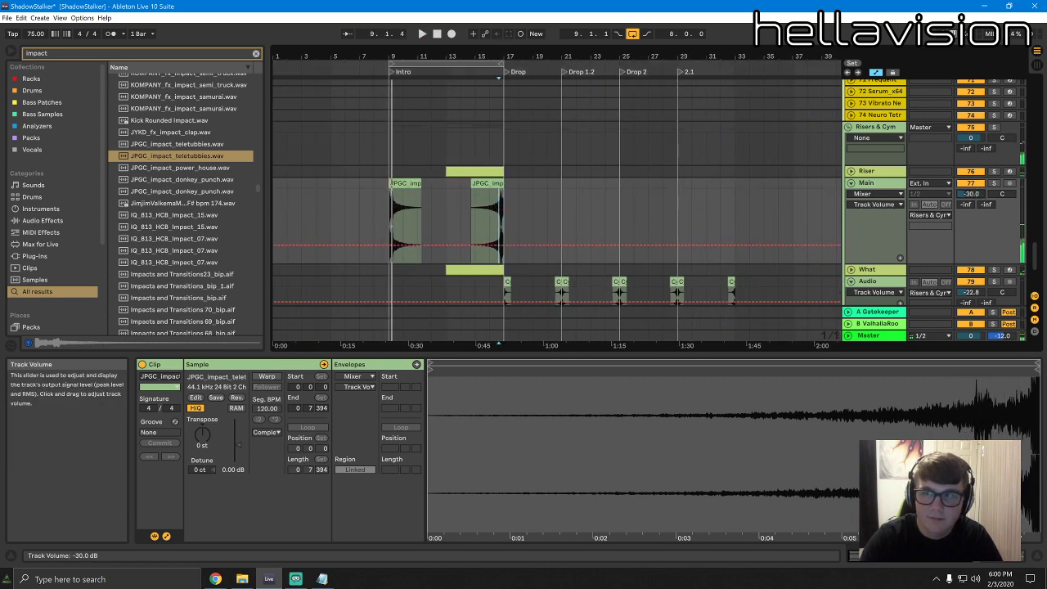
{"action": "right_click", "coordinate": [894, 191]}
{"action": "left_click", "coordinate": [814, 284]}
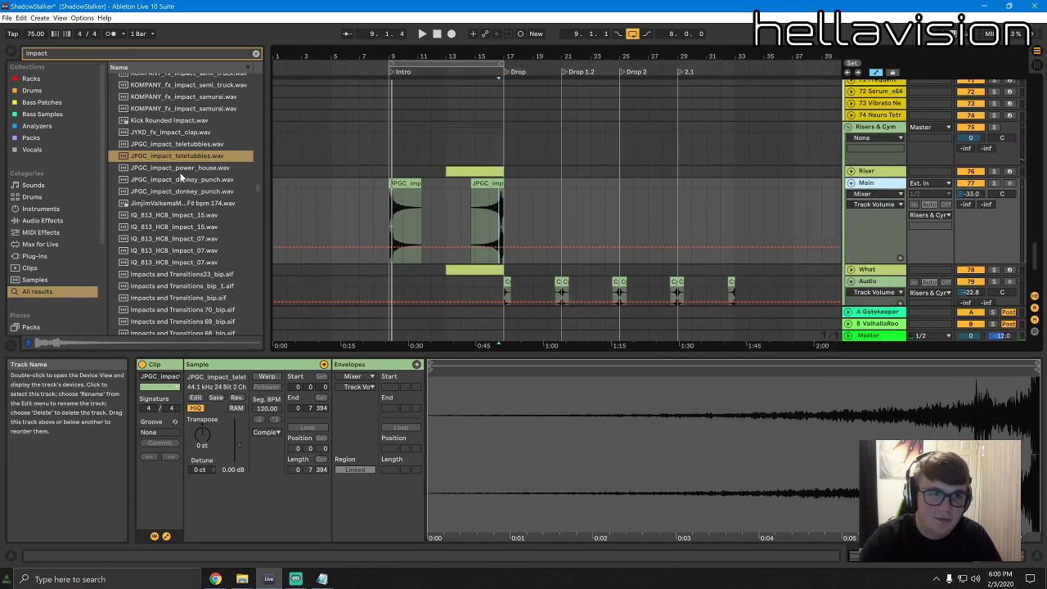
Audition further impact samples in the search results, including the KRANE and LC_VRTX ones
{"action": "left_click", "coordinate": [171, 119]}
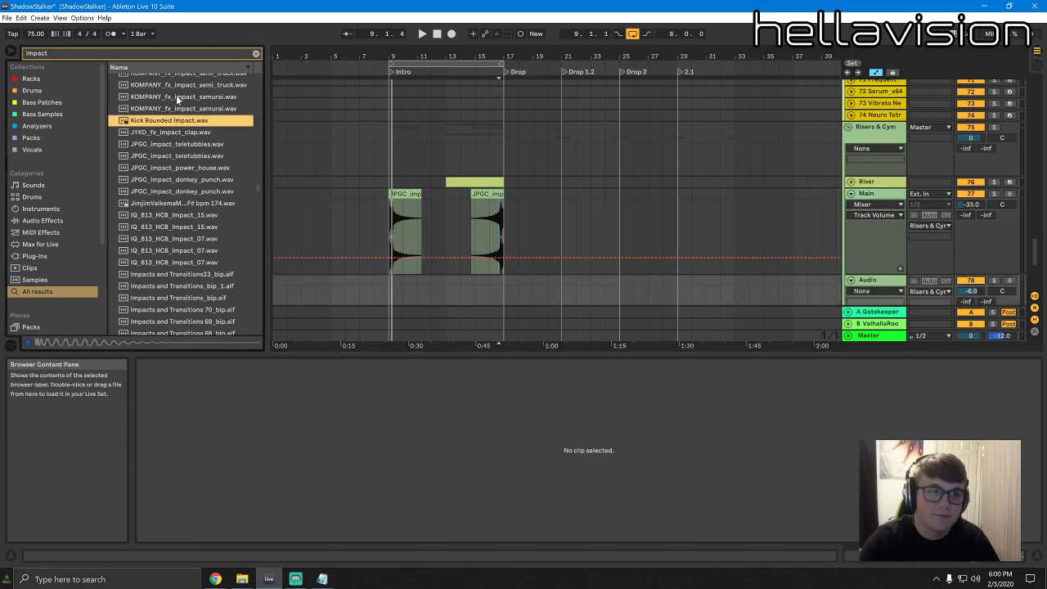
{"action": "scroll", "coordinate": [180, 102], "scroll_direction": "up", "scroll_amount": 2}
{"action": "left_click", "coordinate": [189, 113]}
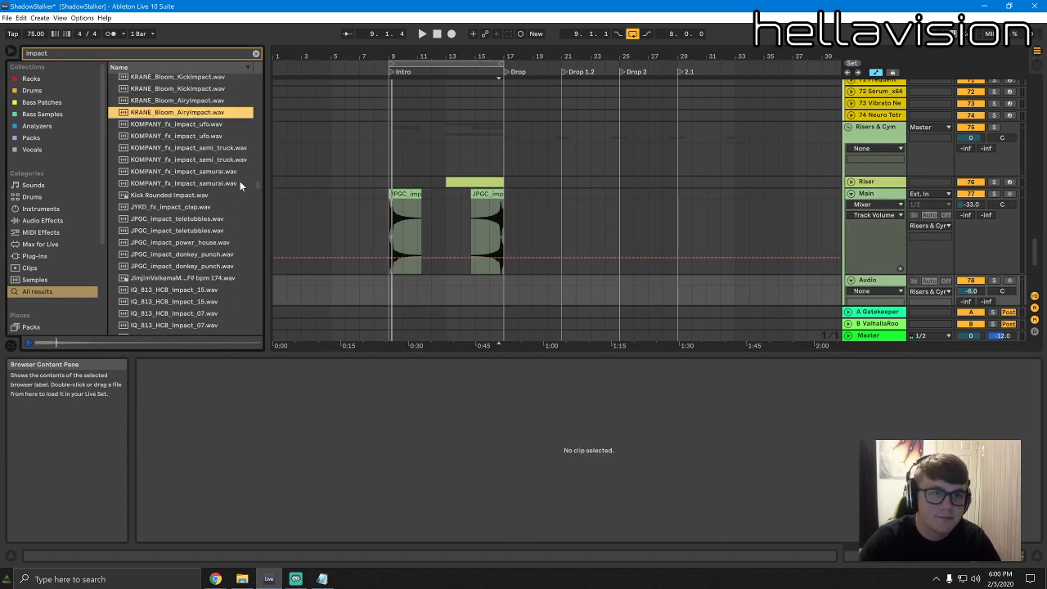
{"action": "scroll", "coordinate": [213, 163], "scroll_direction": "up", "scroll_amount": 4}
{"action": "left_click", "coordinate": [191, 121]}
{"action": "scroll", "coordinate": [196, 147], "scroll_direction": "up", "scroll_amount": 3}
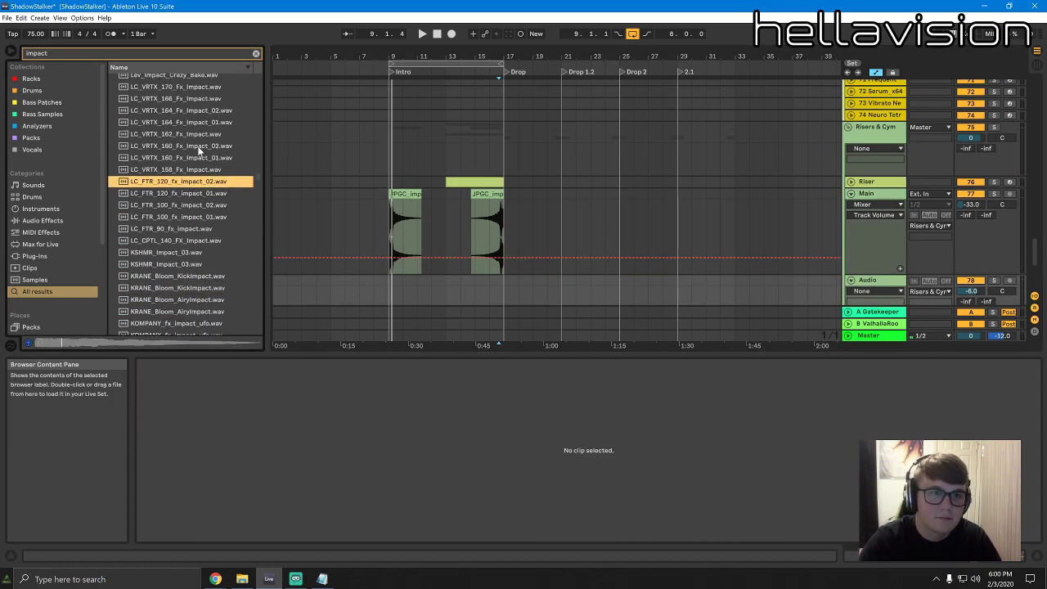
{"action": "left_click", "coordinate": [205, 150]}
{"action": "scroll", "coordinate": [204, 193], "scroll_direction": "up", "scroll_amount": 3}
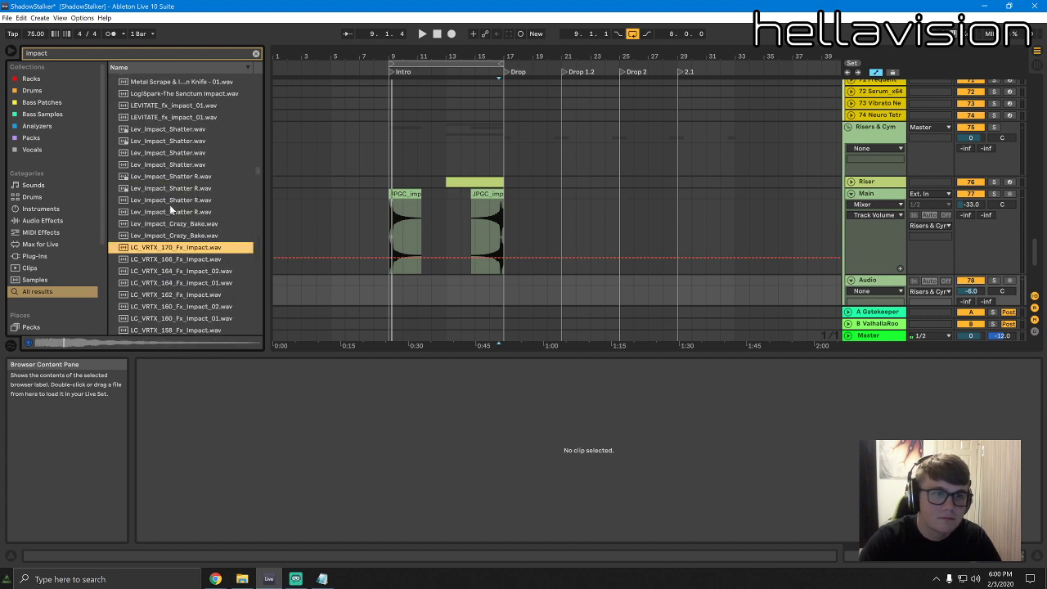
Place LC_VRTX_170_Fx_Impact.wav at bar 9 on the new audio track and lower its volume to -22.8 dB during playback
{"action": "left_click_drag", "start_coordinate": [393, 288], "coordinate": [393, 288]}
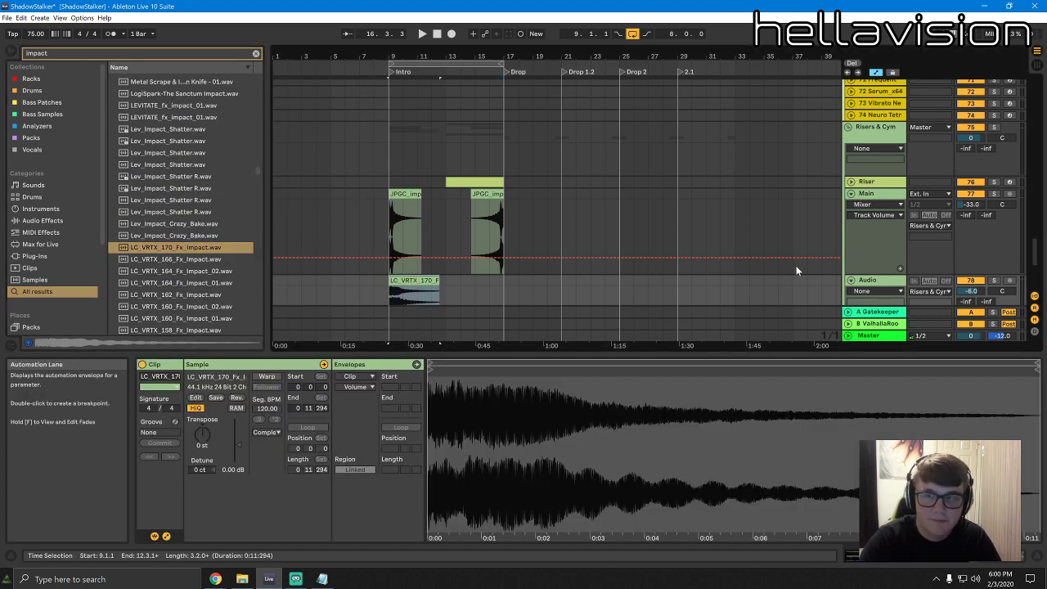
{"action": "scroll", "coordinate": [985, 235], "scroll_direction": "down", "scroll_amount": 2}
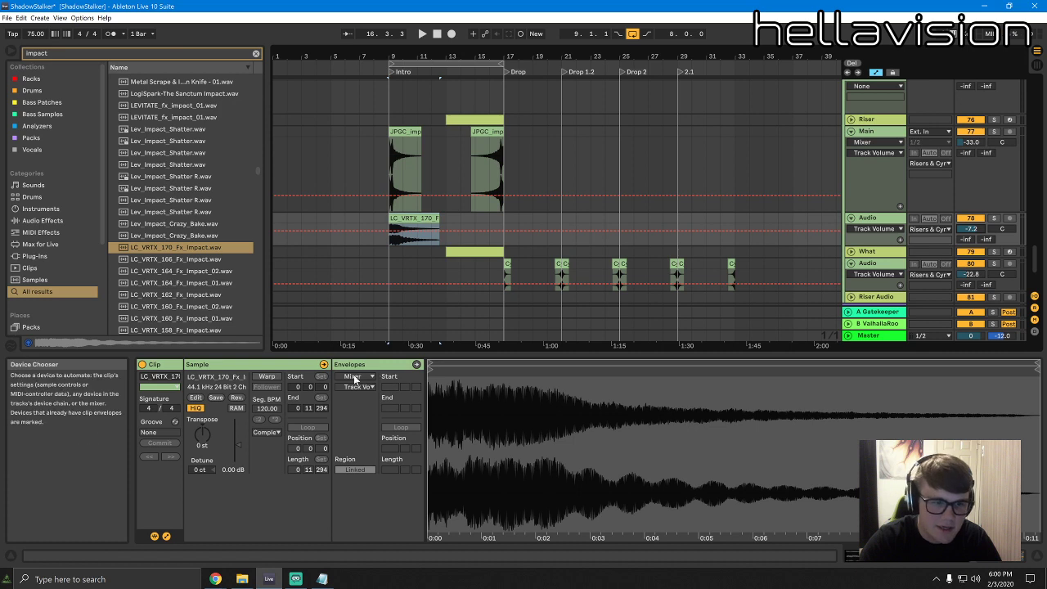
{"action": "key", "text": "space"}
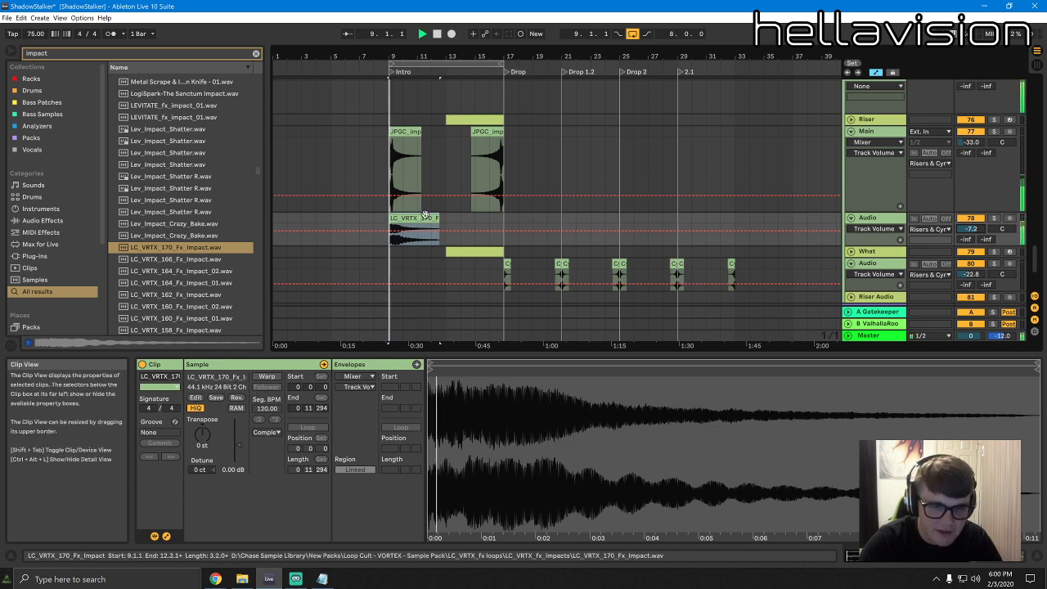
{"action": "key", "text": "space"}
{"action": "key", "text": "space"}
{"action": "left_click_drag", "start_coordinate": [971, 229], "coordinate": [971, 266]}
{"action": "key", "text": "space"}
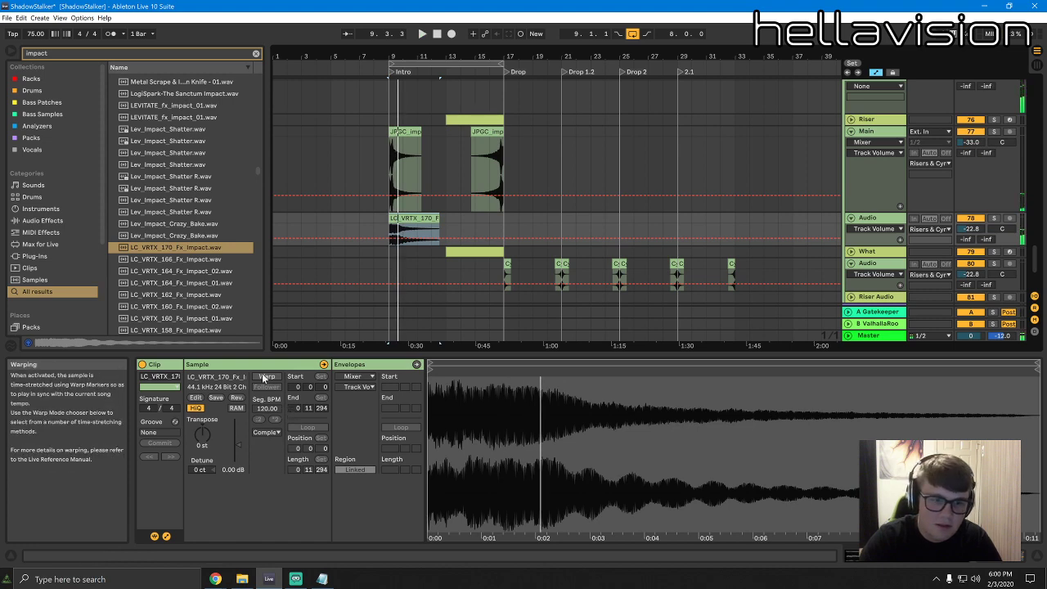
Turn on Warp for the LC_VRTX_170 impact clip and transpose it up 2 semitones while listening
{"action": "left_click", "coordinate": [267, 376]}
{"action": "left_click_drag", "start_coordinate": [205, 427], "coordinate": [205, 393]}
{"action": "key", "text": "space"}
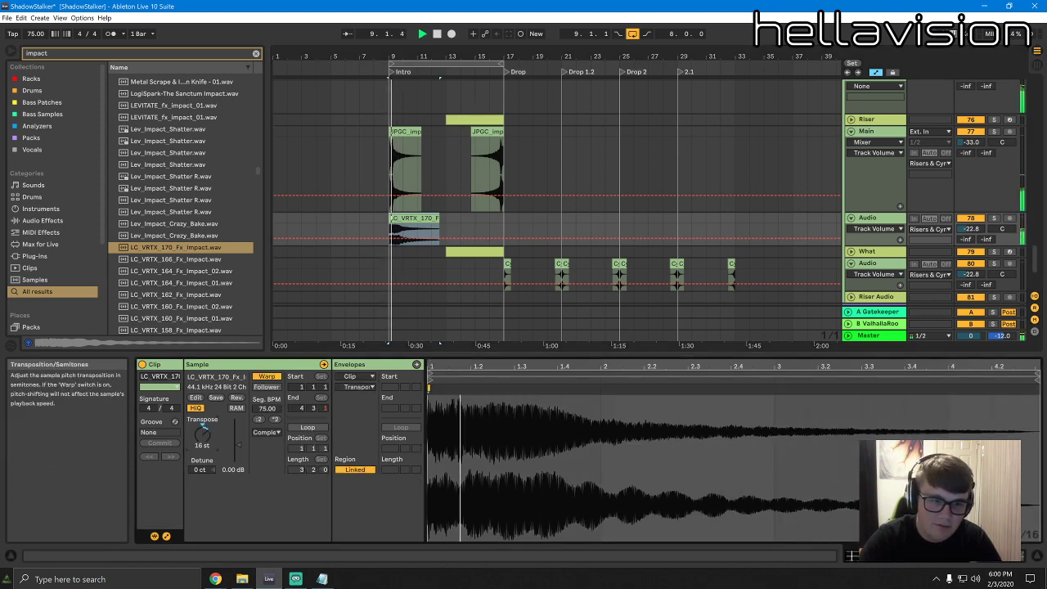
{"action": "left_click_drag", "start_coordinate": [203, 430], "coordinate": [203, 442]}
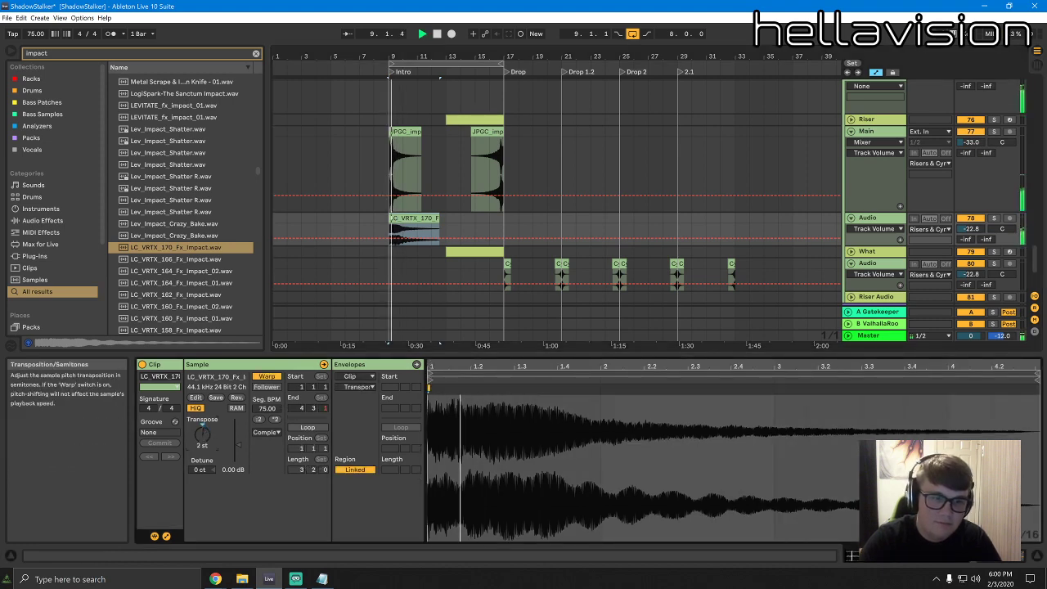
Duplicate the four-bar span holding the LC_VRTX_170 impact clip so that a copy starts at bar 13
{"action": "left_click_drag", "start_coordinate": [447, 218], "coordinate": [386, 217]}
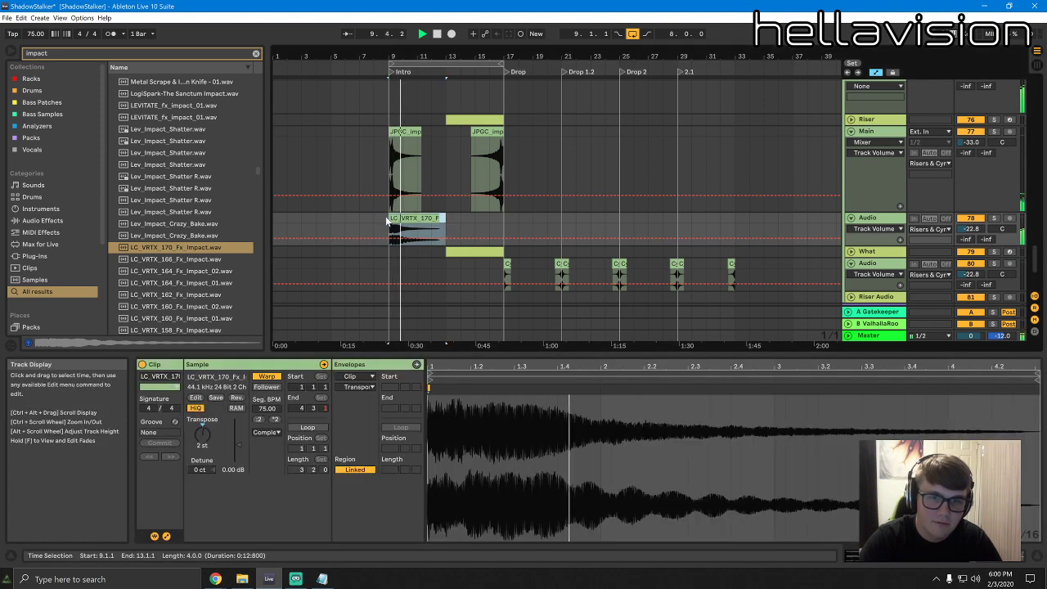
{"action": "key", "text": "ctrl+d"}
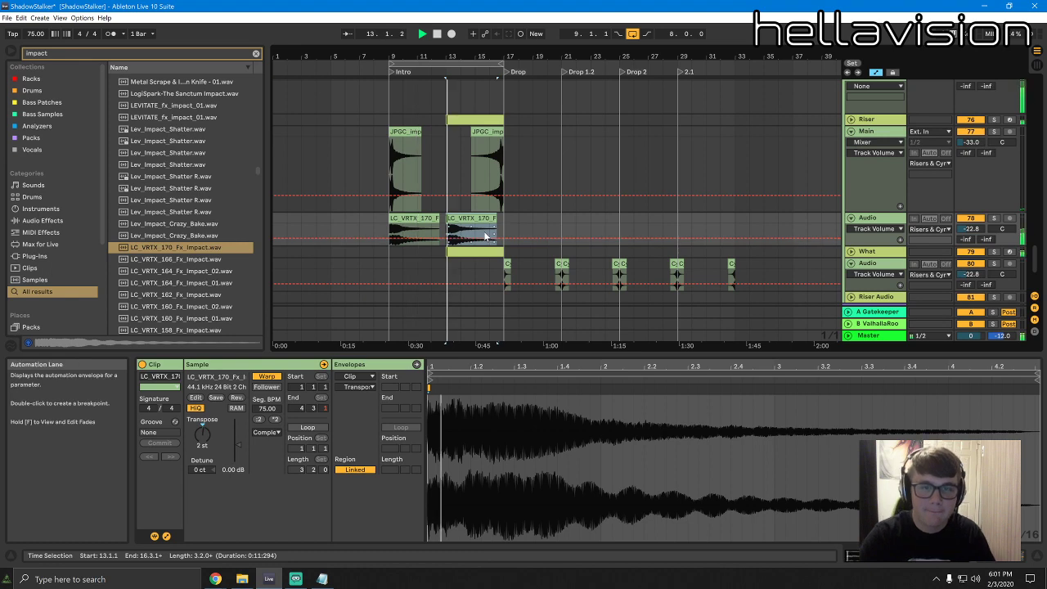
{"action": "right_click", "coordinate": [880, 218]}
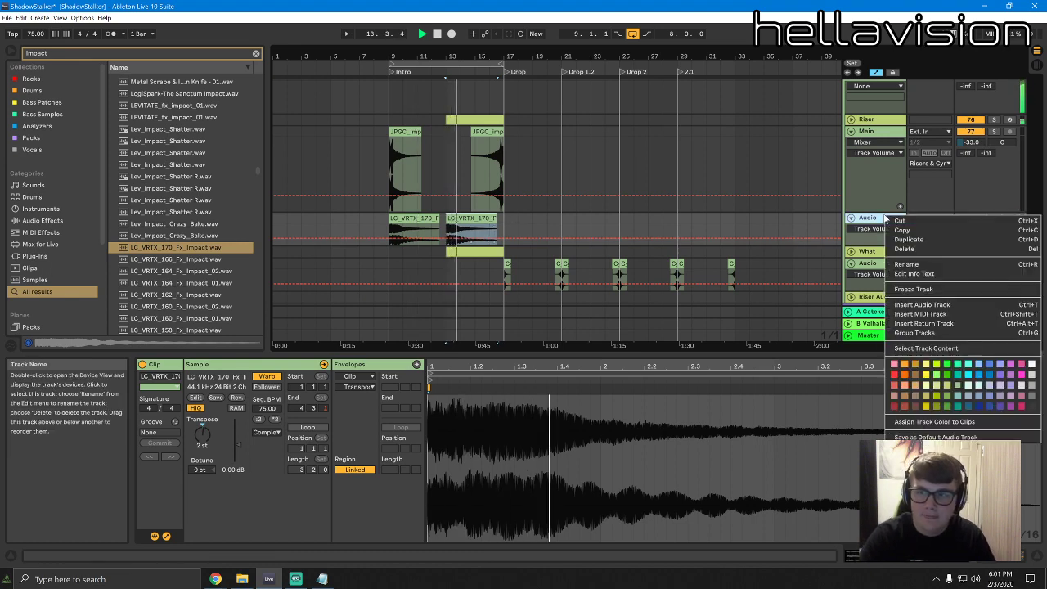
{"action": "left_click", "coordinate": [799, 242]}
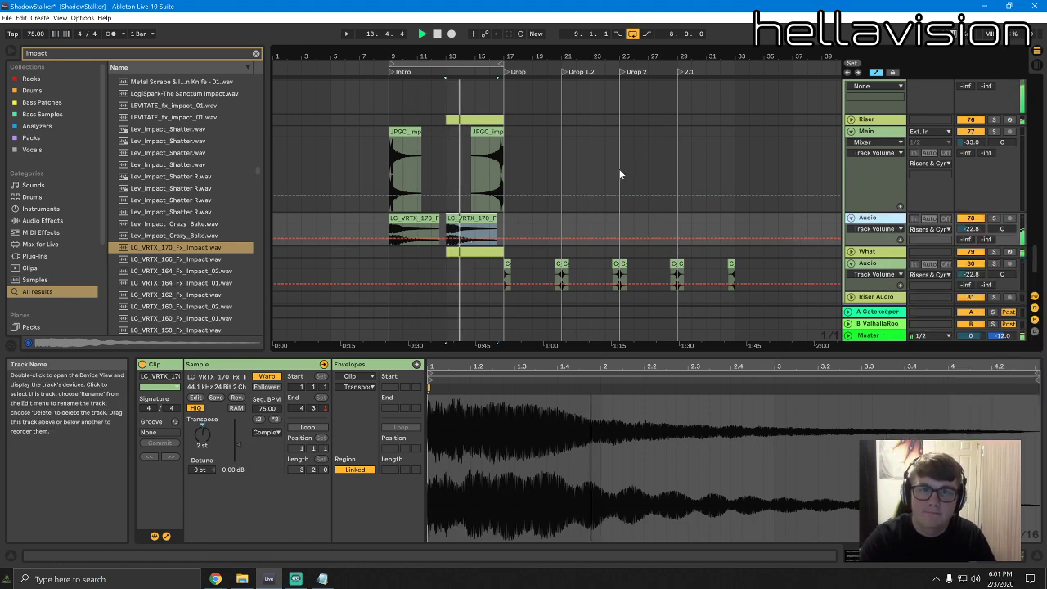
Split off bars 15 to 17 of the Kick Snare clip, bring up their notes and play from bar 15
{"action": "scroll", "coordinate": [619, 173], "scroll_direction": "down", "scroll_amount": 15}
{"action": "scroll", "coordinate": [558, 158], "scroll_direction": "up", "scroll_amount": 15}
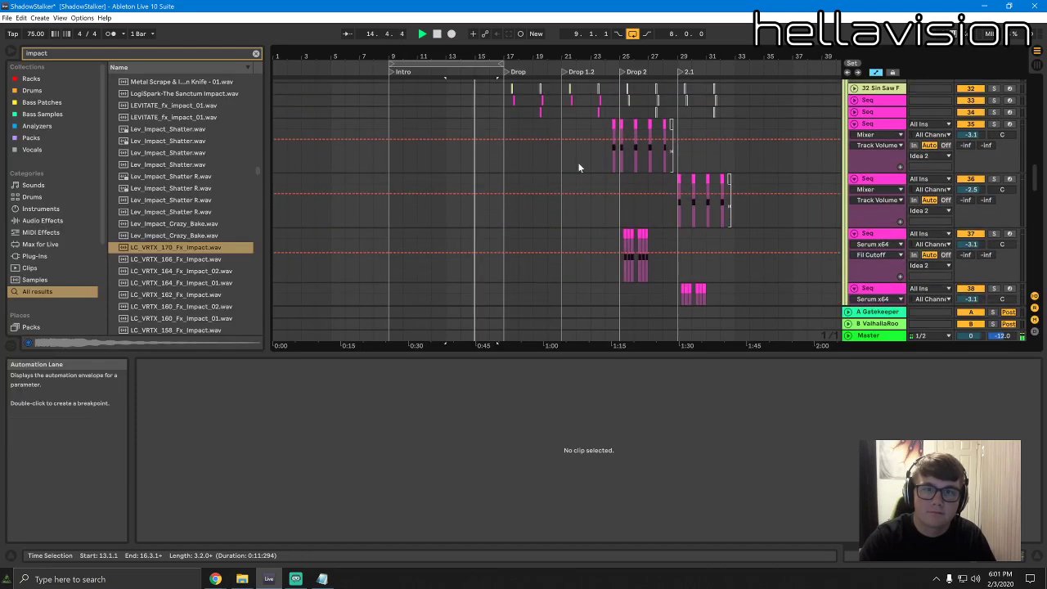
{"action": "left_click", "coordinate": [473, 190]}
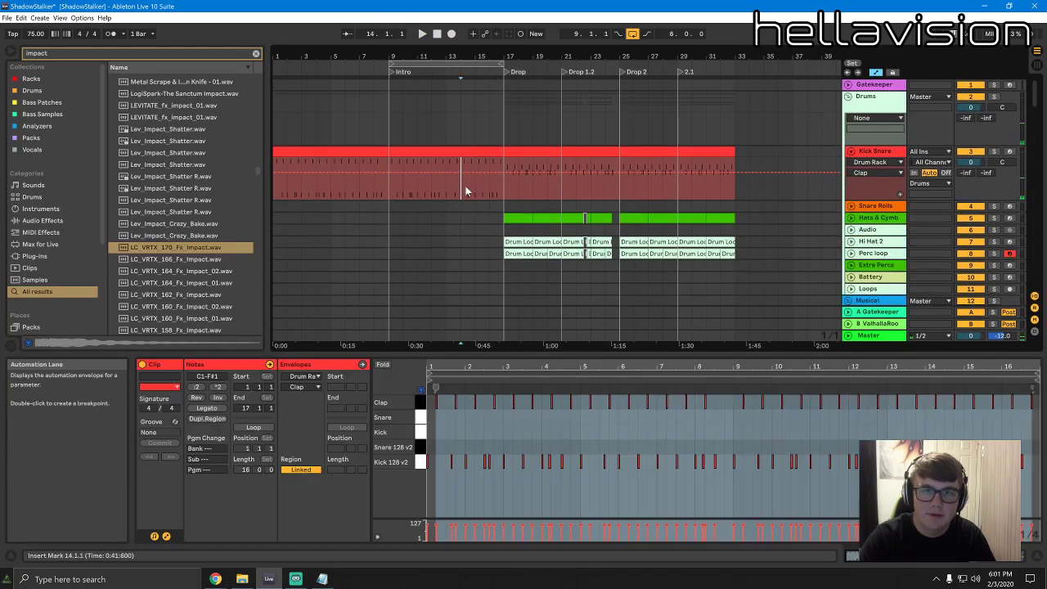
{"action": "left_click", "coordinate": [495, 153]}
{"action": "key", "text": "space"}
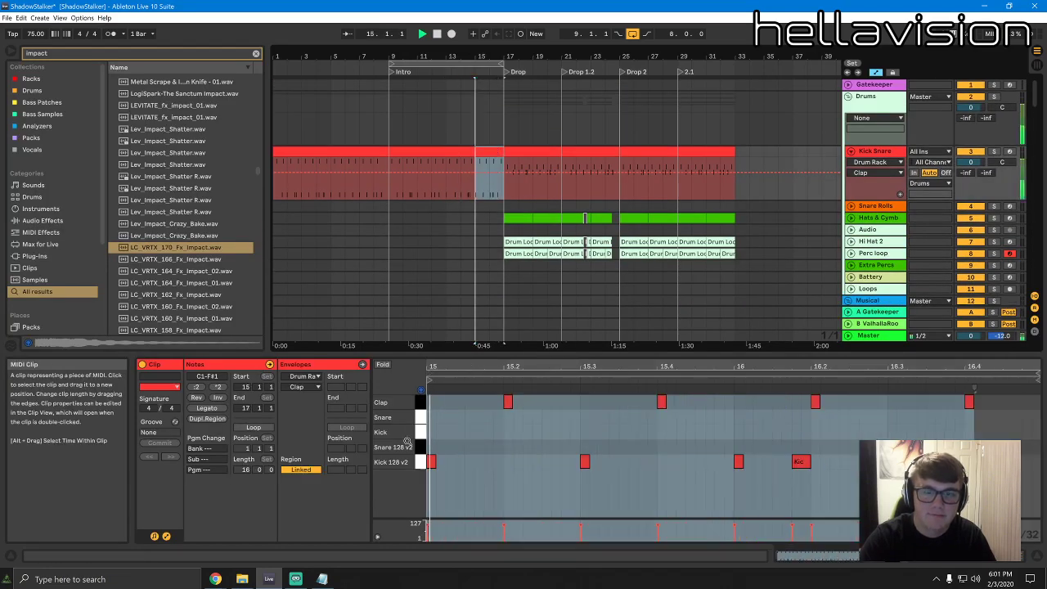
Replace the 15.2 clap in the split-off clip with a Kick 128 v2 note and add kicks at 15.1.3, 15.2.3 and 15.3.3
{"action": "key", "text": "b"}
{"action": "left_click", "coordinate": [468, 462]}
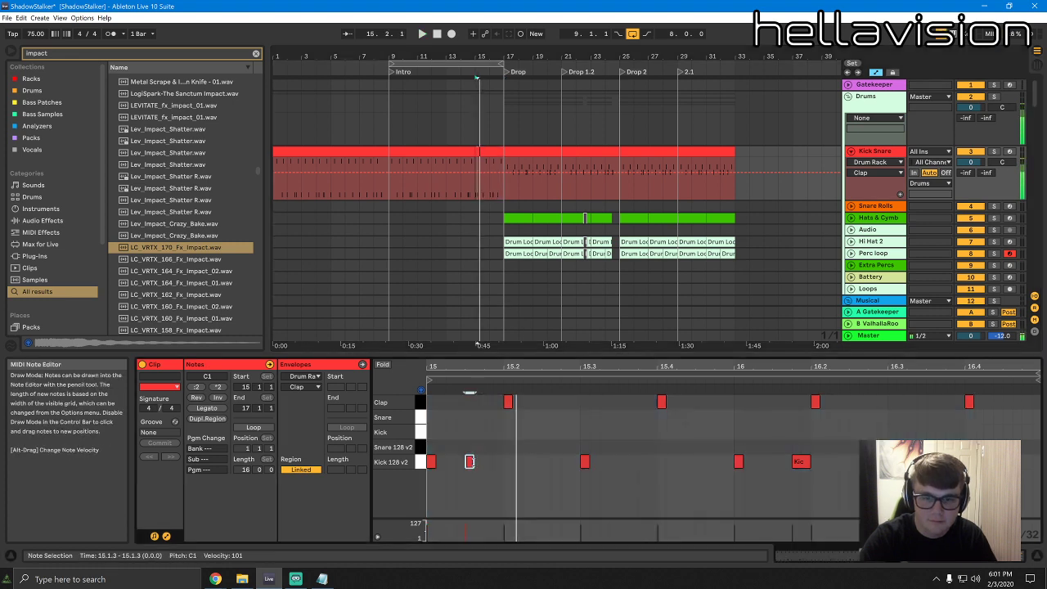
{"action": "left_click", "coordinate": [507, 403]}
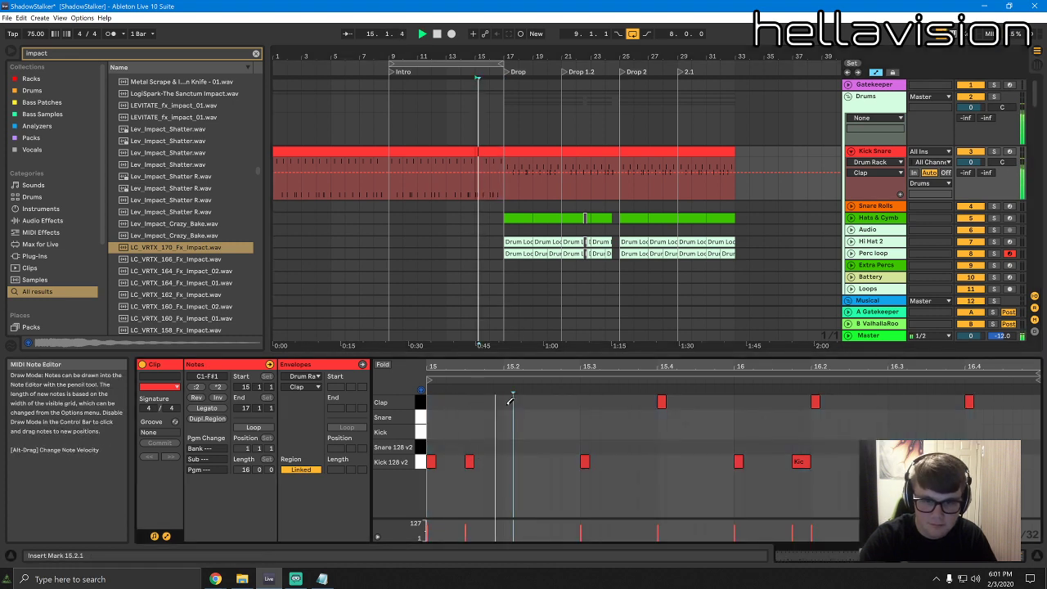
{"action": "left_click", "coordinate": [507, 461]}
{"action": "key", "text": "space"}
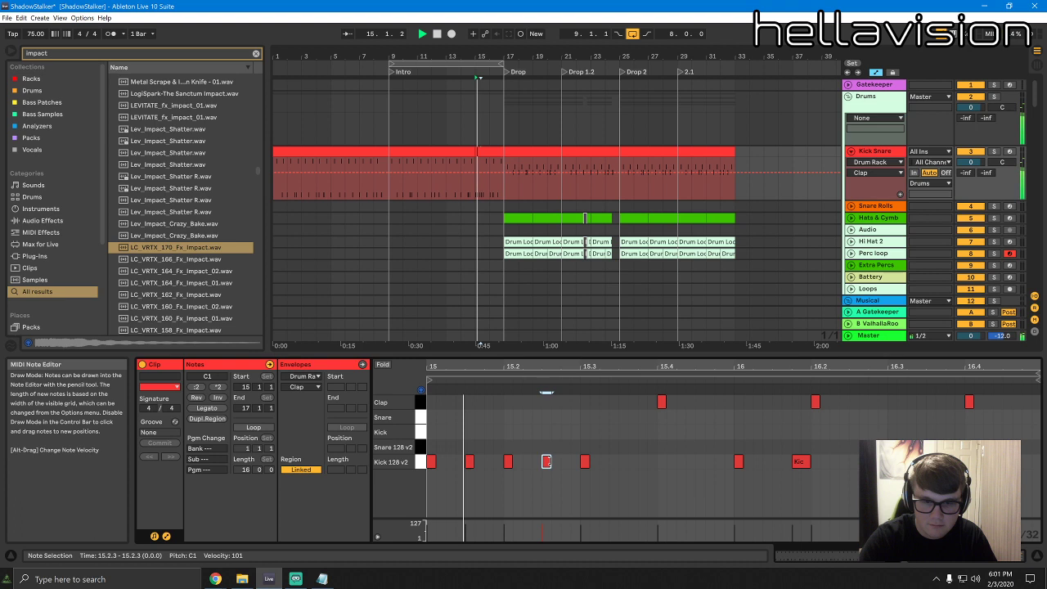
{"action": "left_click", "coordinate": [623, 461]}
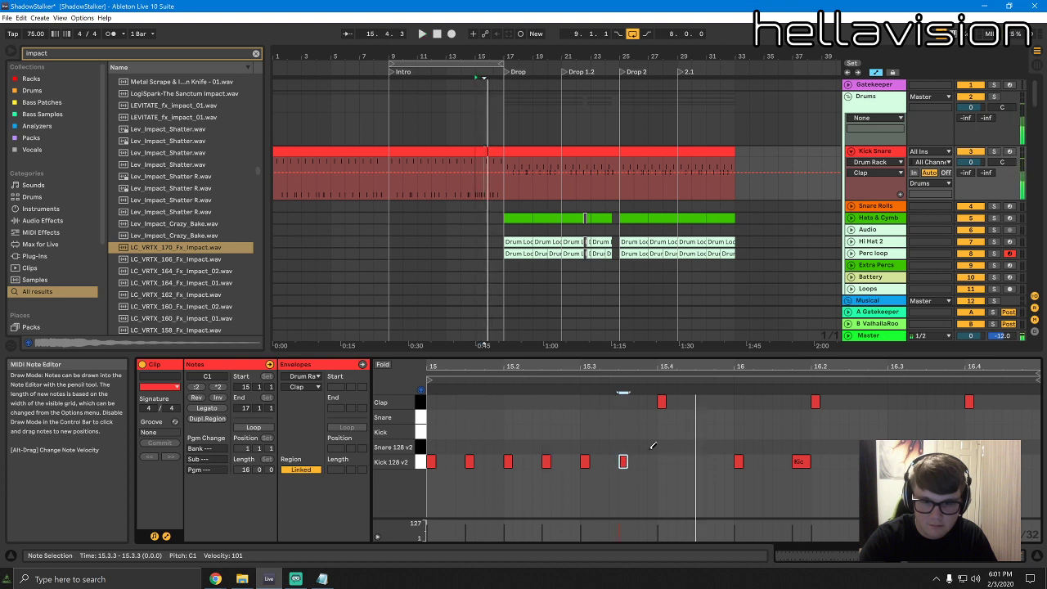
Replace the claps at 15.4 and 16.2 with kicks, filling in eighth-note kicks up to bar 16 and sixteenth-note kicks up to 16.2.2
{"action": "left_click", "coordinate": [662, 401]}
{"action": "key", "text": "space"}
{"action": "left_click", "coordinate": [662, 461]}
{"action": "left_click", "coordinate": [698, 459]}
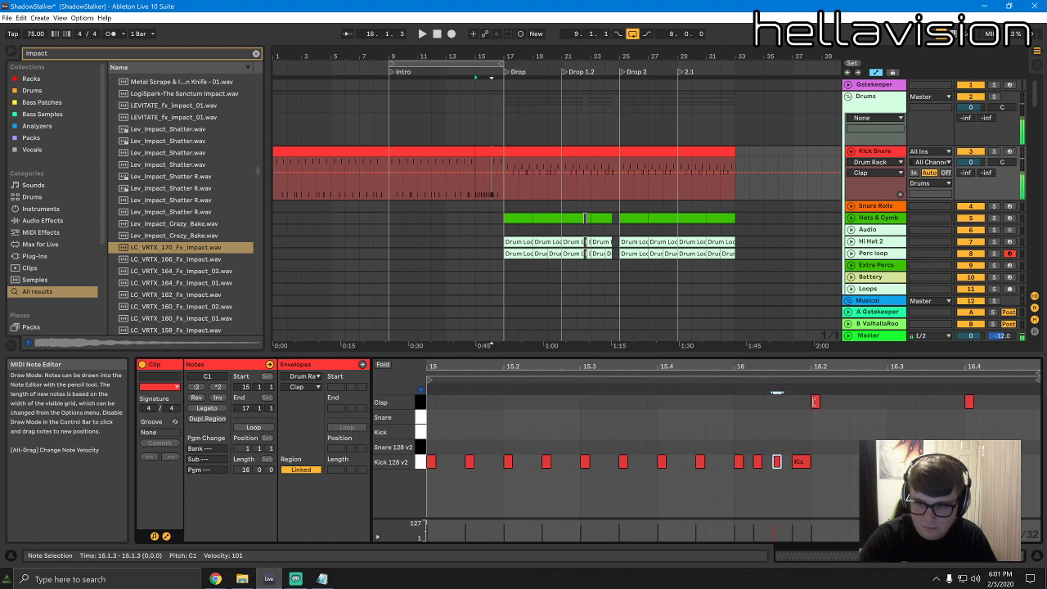
{"action": "left_click", "coordinate": [816, 401]}
{"action": "left_click", "coordinate": [816, 462]}
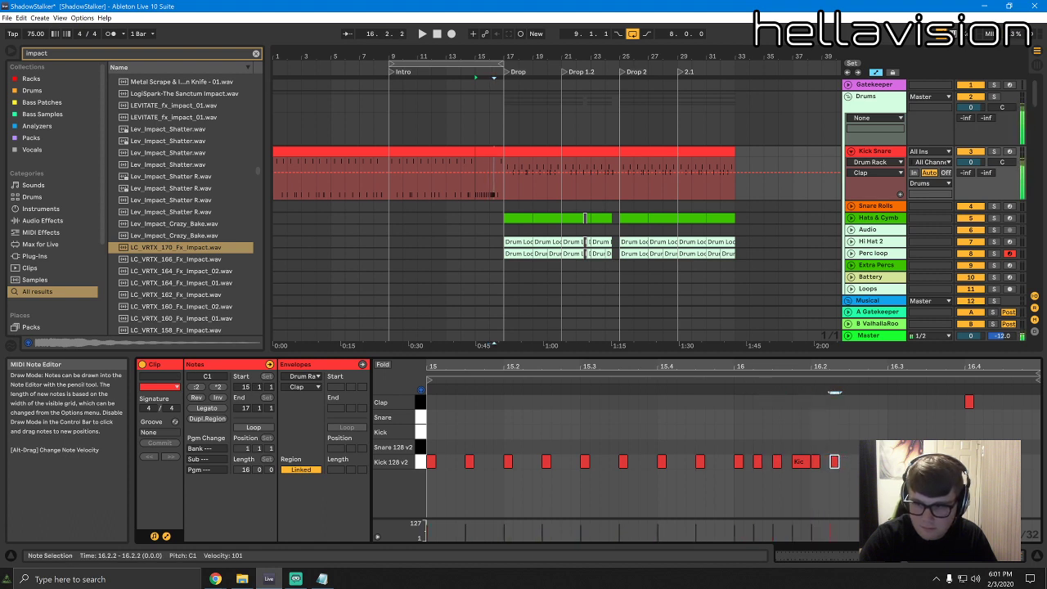
Extend the sixteenth-note kicks through bar 16 in place of the 16.4 clap, and delete the last kicks before the drop
{"action": "left_click", "coordinate": [898, 394]}
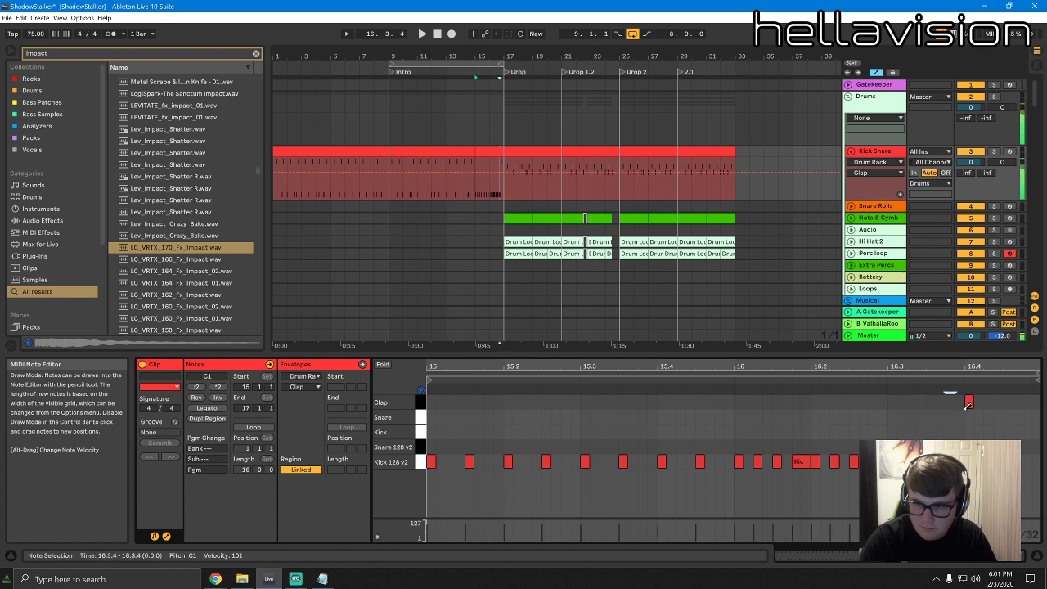
{"action": "left_click", "coordinate": [966, 396]}
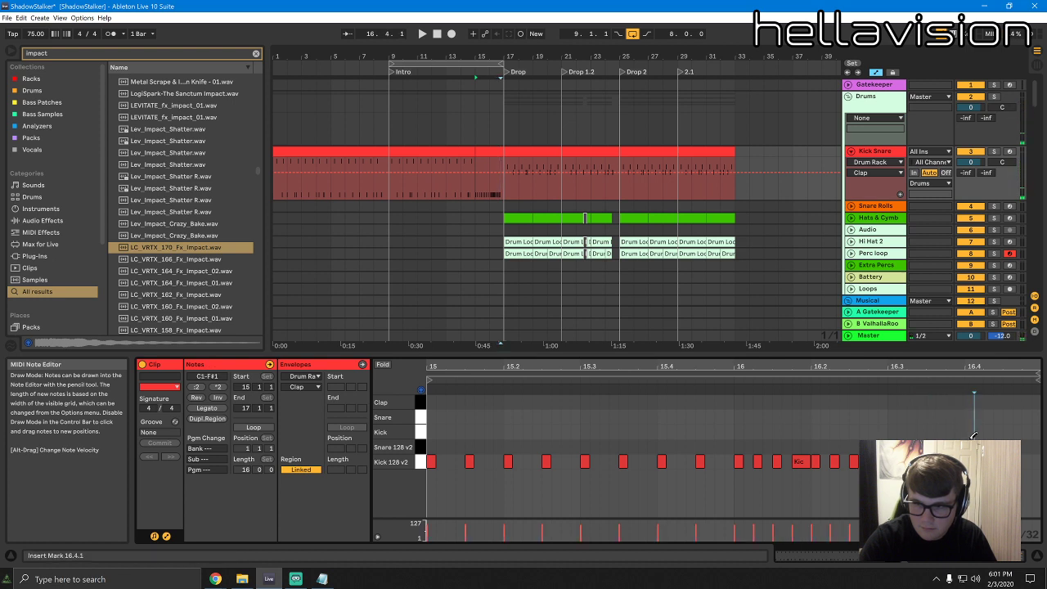
{"action": "left_click", "coordinate": [971, 462]}
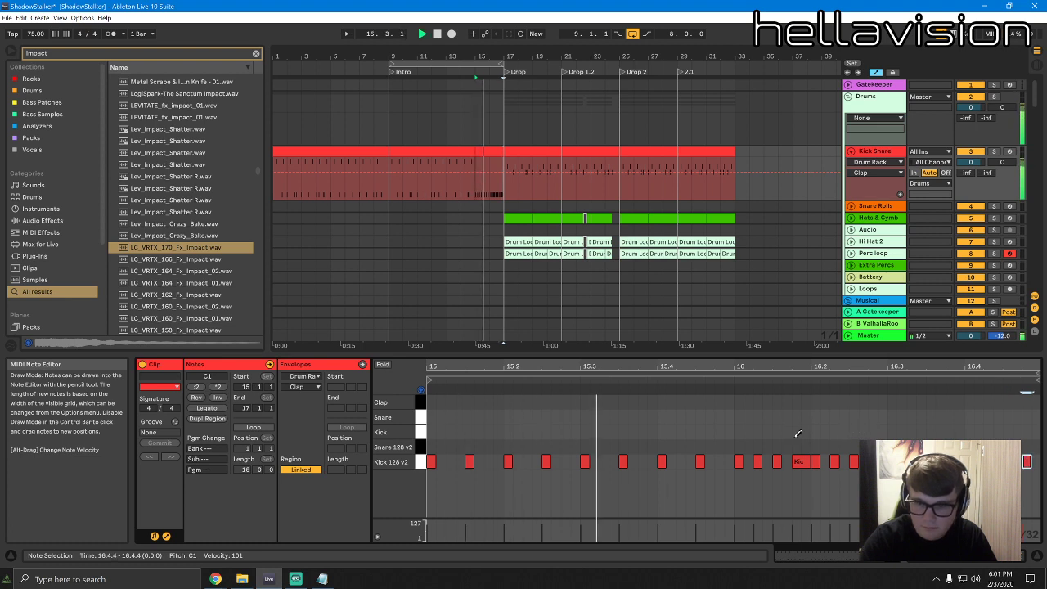
{"action": "key", "text": "Delete"}
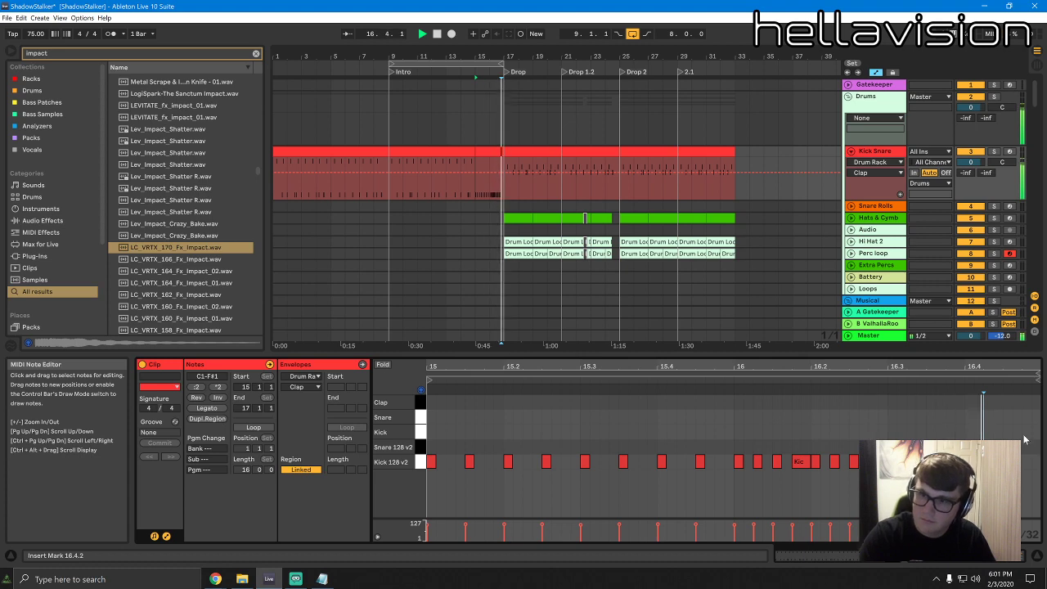
{"action": "key", "text": "space"}
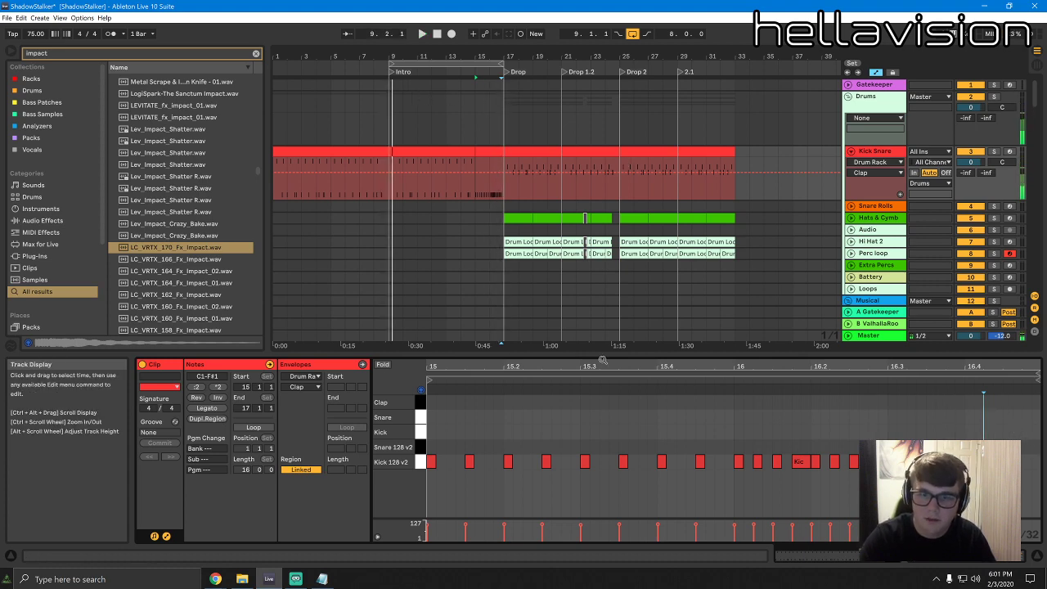
Copy the one-bar Seq phrase at bar 17 on track 33 and repeat it every bar across the intro from bar 9 to bar 17
{"action": "left_click_drag", "start_coordinate": [597, 355], "coordinate": [605, 491]}
{"action": "scroll", "coordinate": [585, 217], "scroll_direction": "down", "scroll_amount": 15}
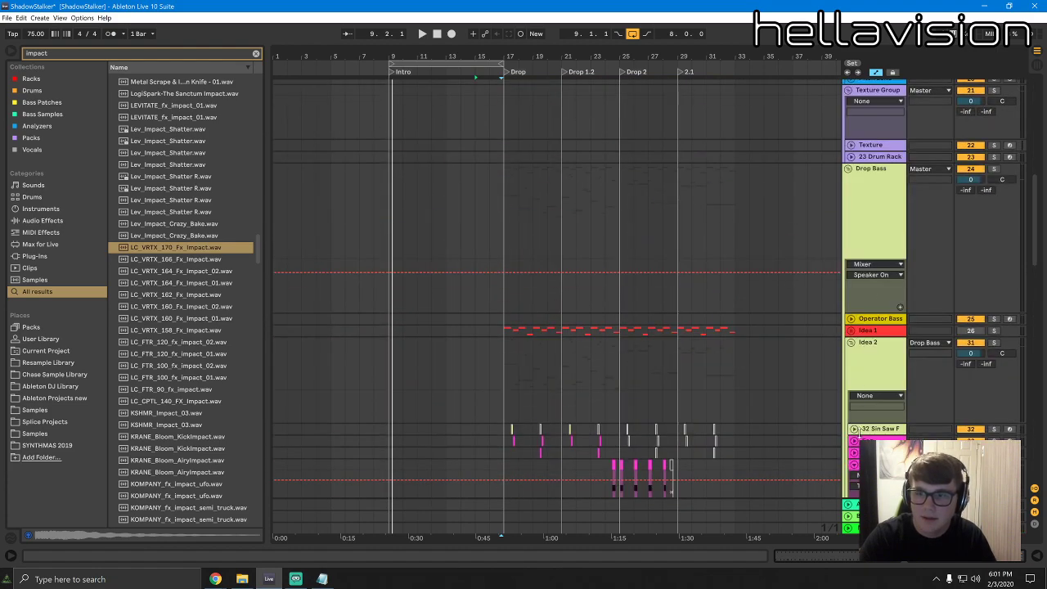
{"action": "scroll", "coordinate": [805, 362], "scroll_direction": "down", "scroll_amount": 20}
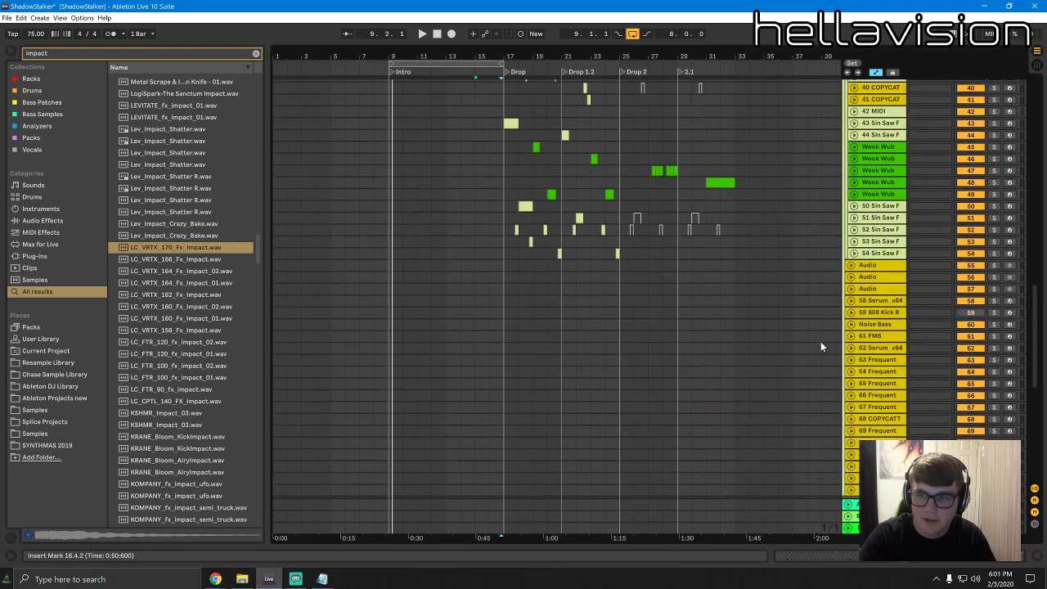
{"action": "scroll", "coordinate": [825, 338], "scroll_direction": "up", "scroll_amount": 12}
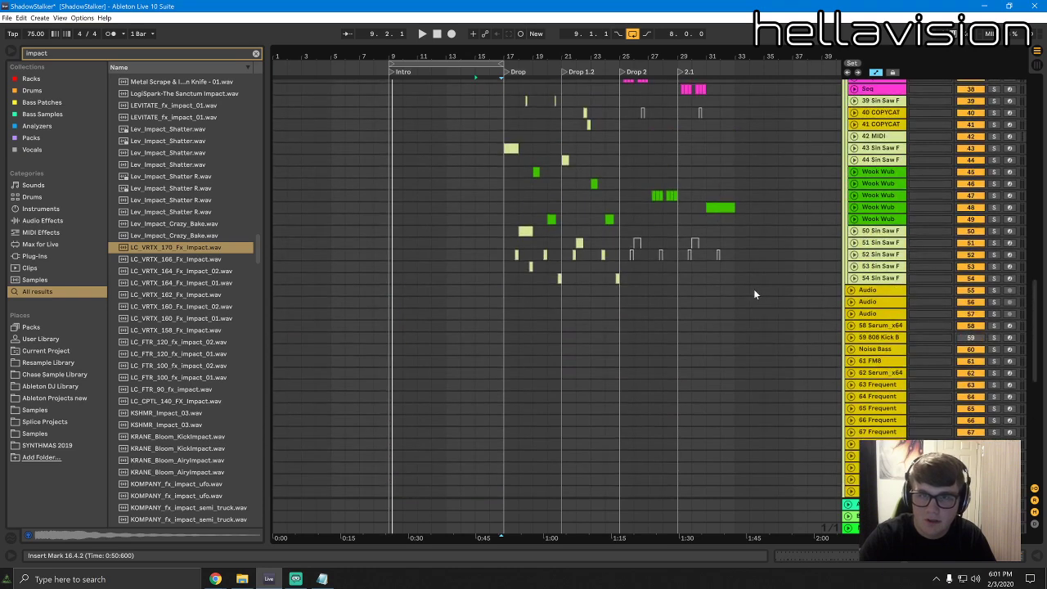
{"action": "left_click", "coordinate": [503, 188]}
{"action": "left_click", "coordinate": [514, 189]}
{"action": "key", "text": "space"}
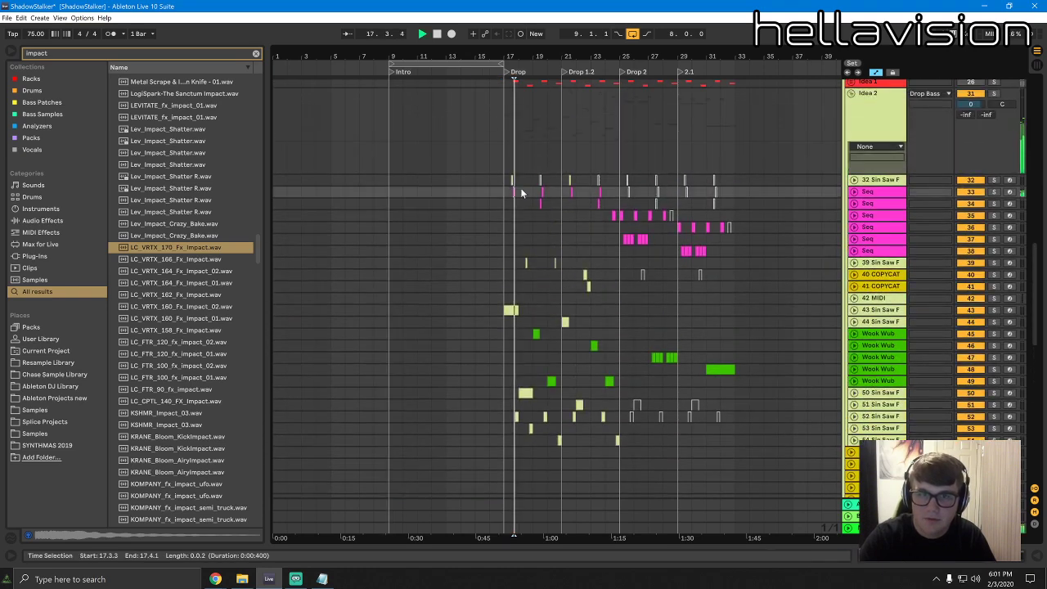
{"action": "key", "text": "space"}
{"action": "left_click", "coordinate": [402, 189]}
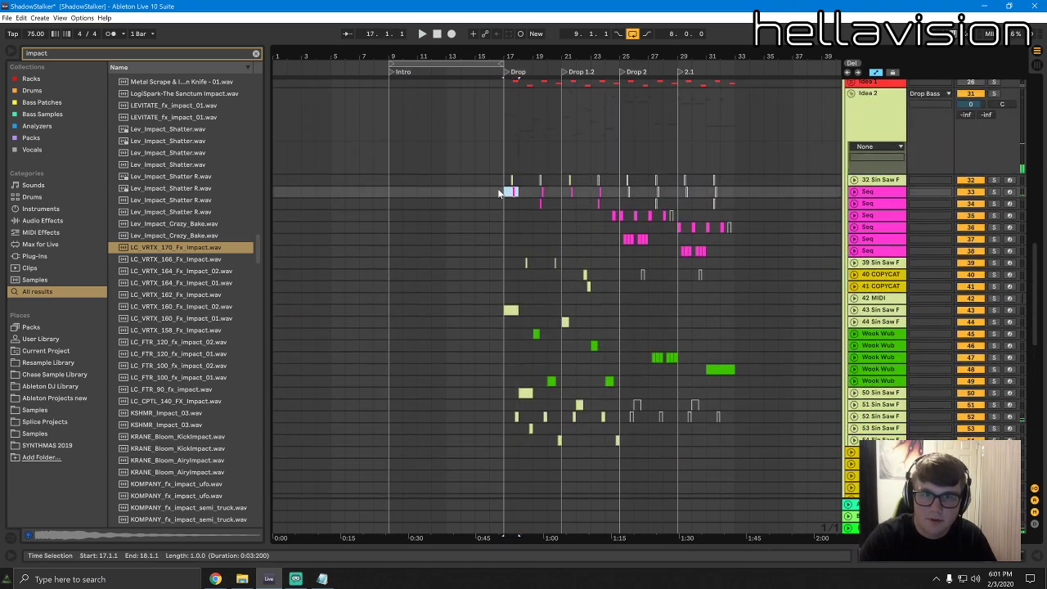
{"action": "left_click", "coordinate": [396, 191]}
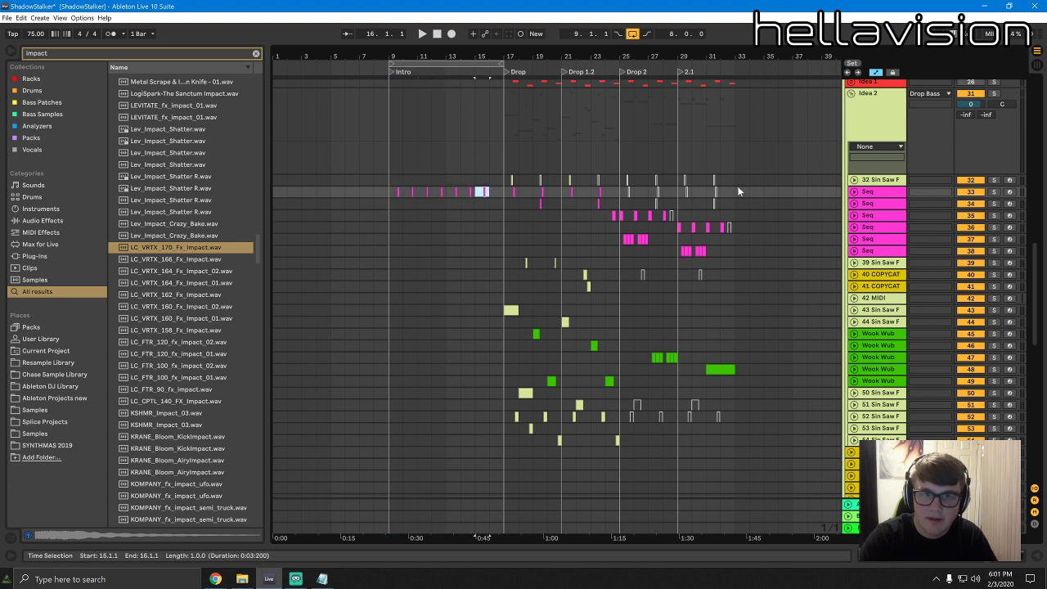
Duplicate Seq track 33, clear the clips on the copy, and move the intro Seq clips of bars 9 to 17 onto it
{"action": "right_click", "coordinate": [899, 192]}
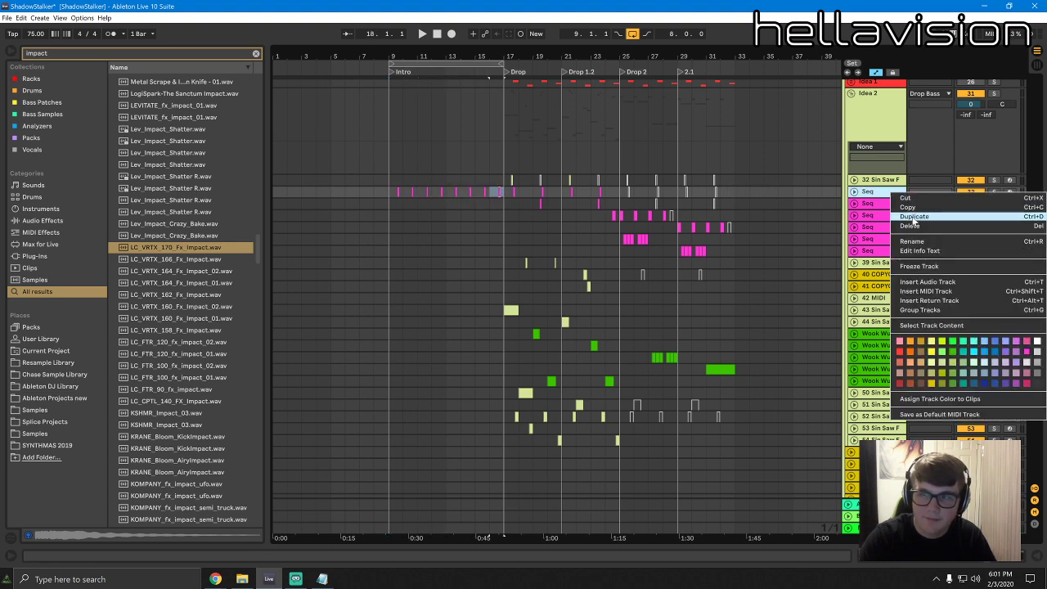
{"action": "left_click", "coordinate": [908, 215]}
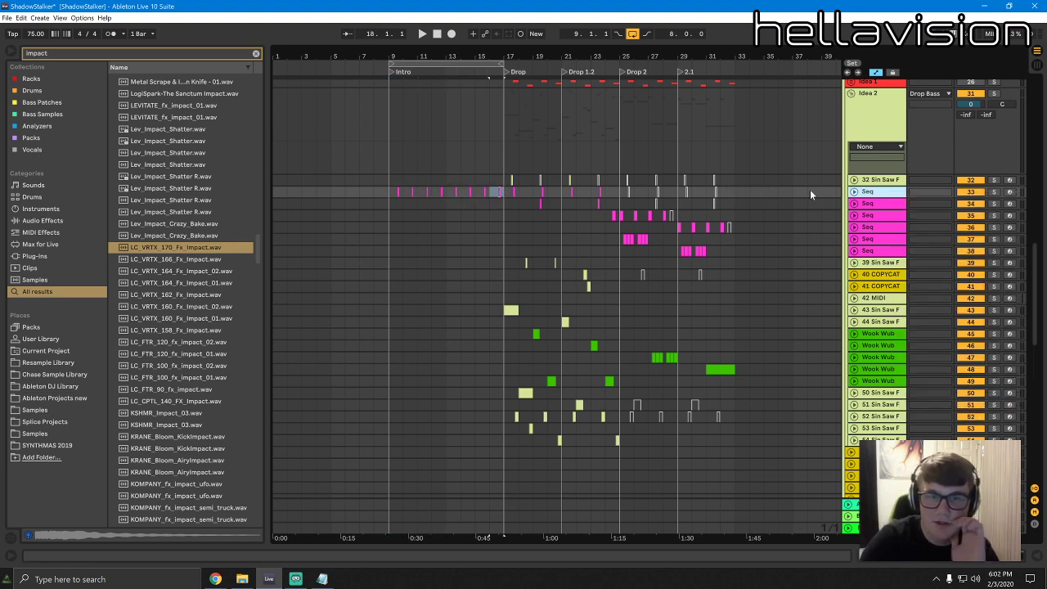
{"action": "right_click", "coordinate": [874, 206]}
{"action": "left_click", "coordinate": [913, 341]}
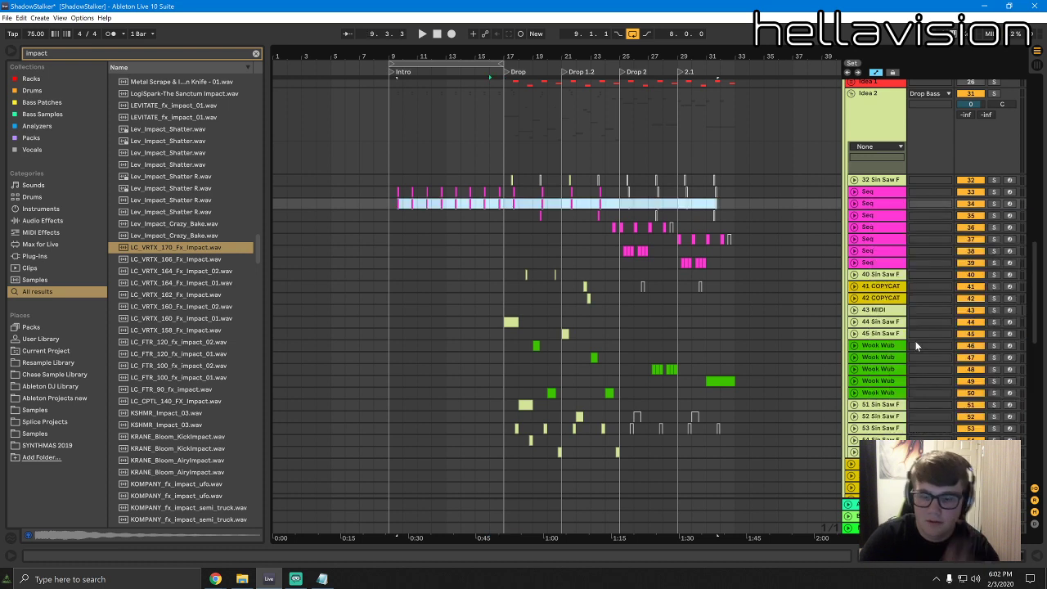
{"action": "key", "text": "Delete"}
{"action": "left_click_drag", "start_coordinate": [502, 190], "coordinate": [397, 203]}
{"action": "key", "text": "space"}
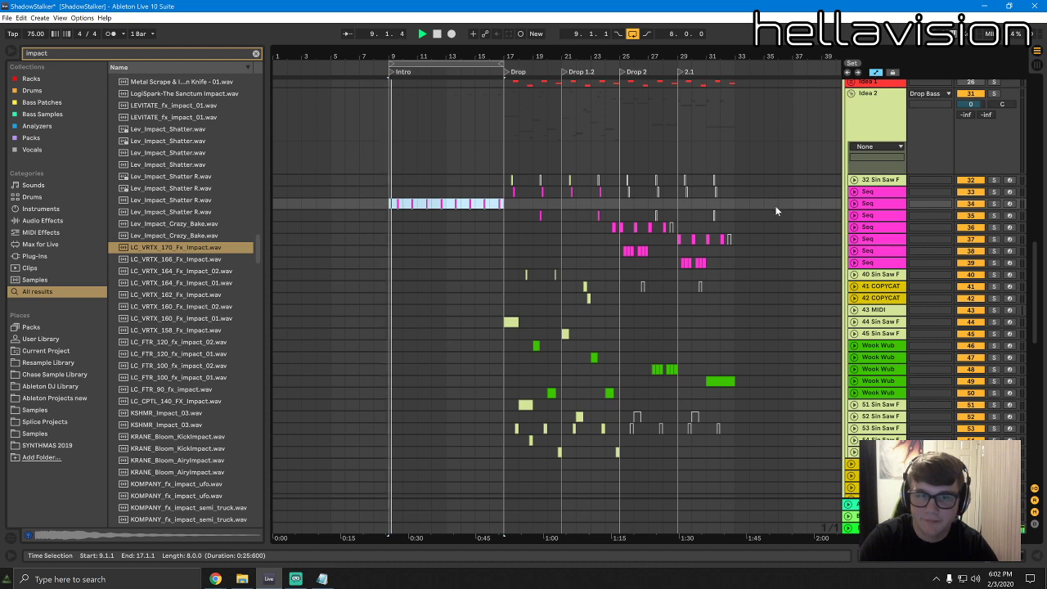
Show the devices of the duplicated Seq track and listen to its intro clips from bar 9 with the track soloed
{"action": "left_click", "coordinate": [872, 203]}
{"action": "double_click", "coordinate": [870, 204]}
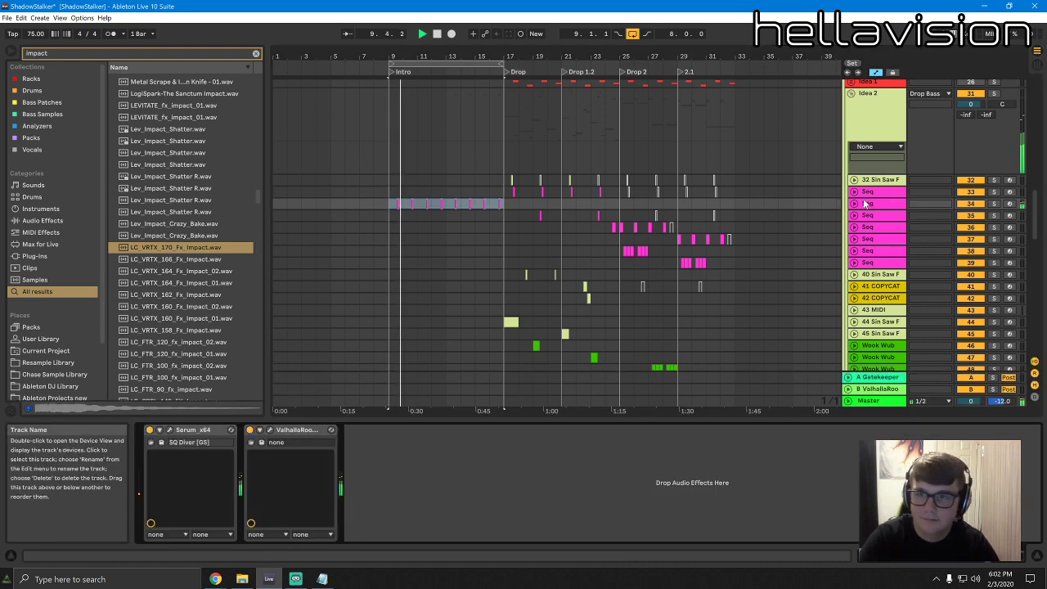
{"action": "key", "text": "space"}
{"action": "left_click", "coordinate": [522, 205]}
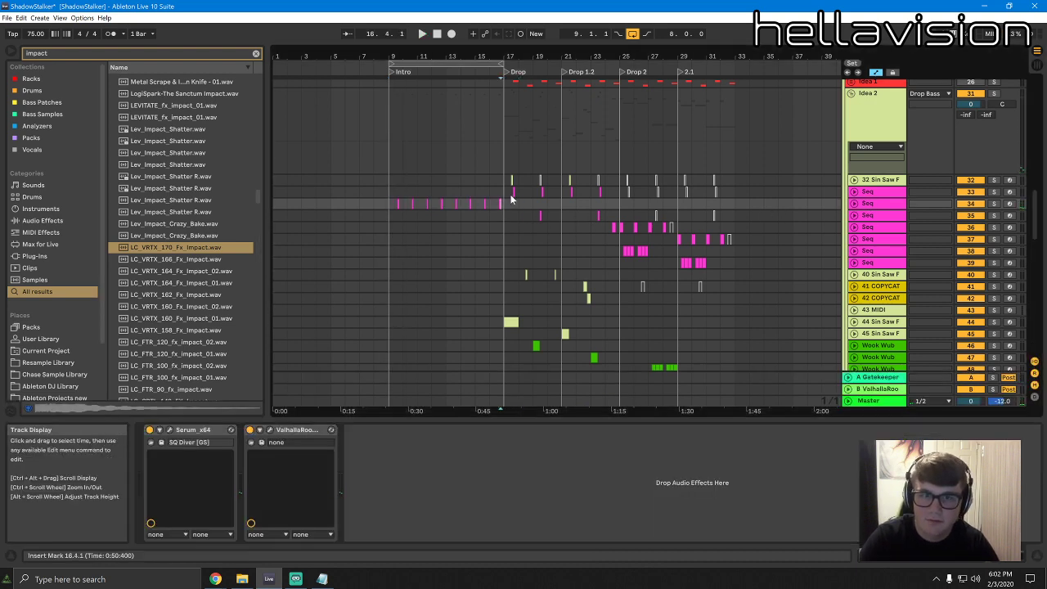
{"action": "key", "text": "space"}
{"action": "key", "text": "space"}
{"action": "left_click", "coordinate": [395, 204]}
{"action": "key", "text": "space"}
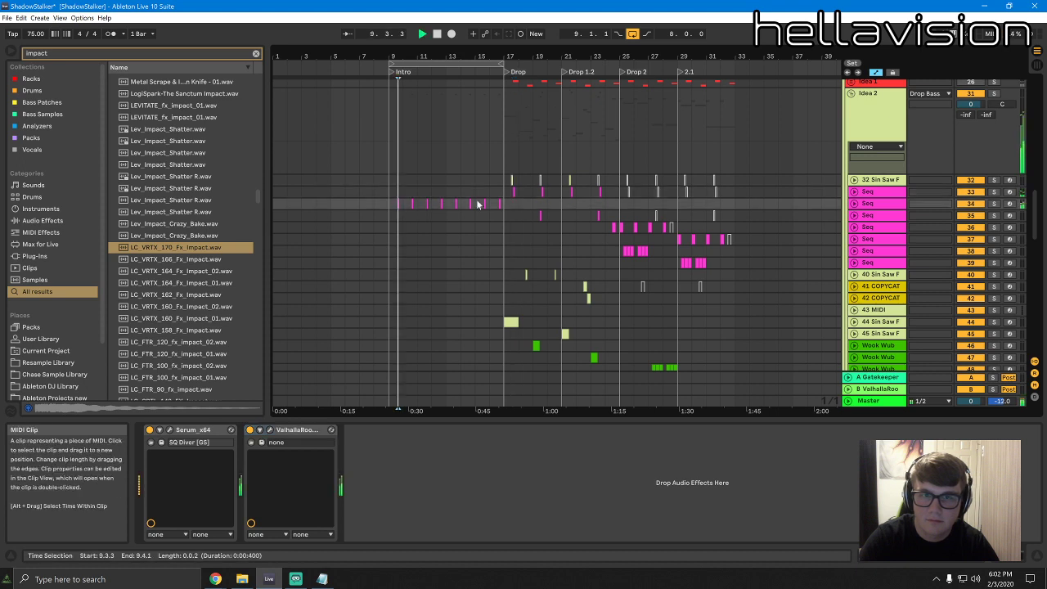
{"action": "key", "text": "space"}
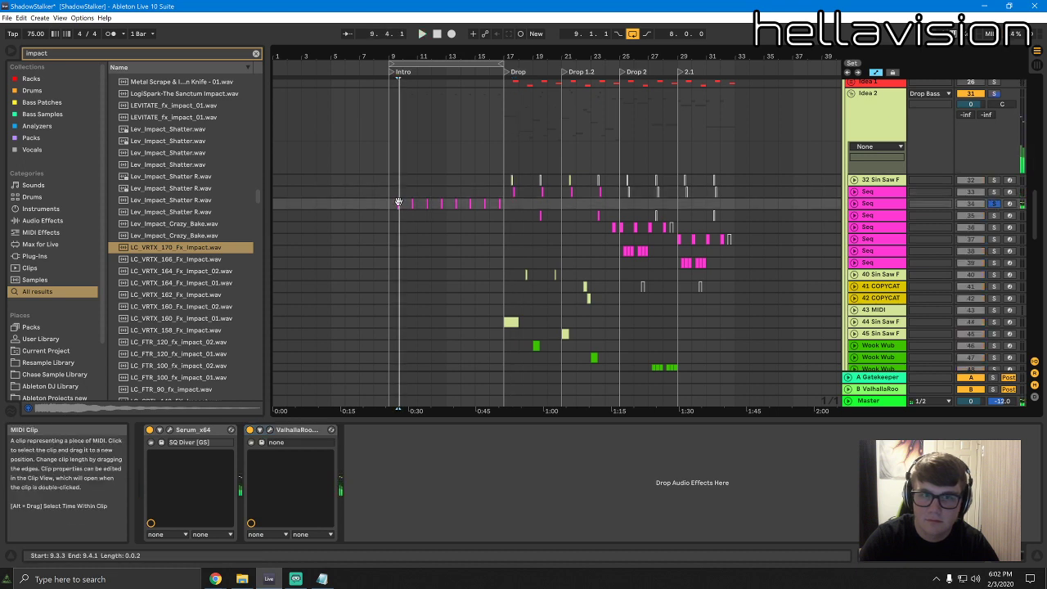
Open the first intro Seq clip on the duplicated track and try its note at F#2 during playback
{"action": "double_click", "coordinate": [398, 202]}
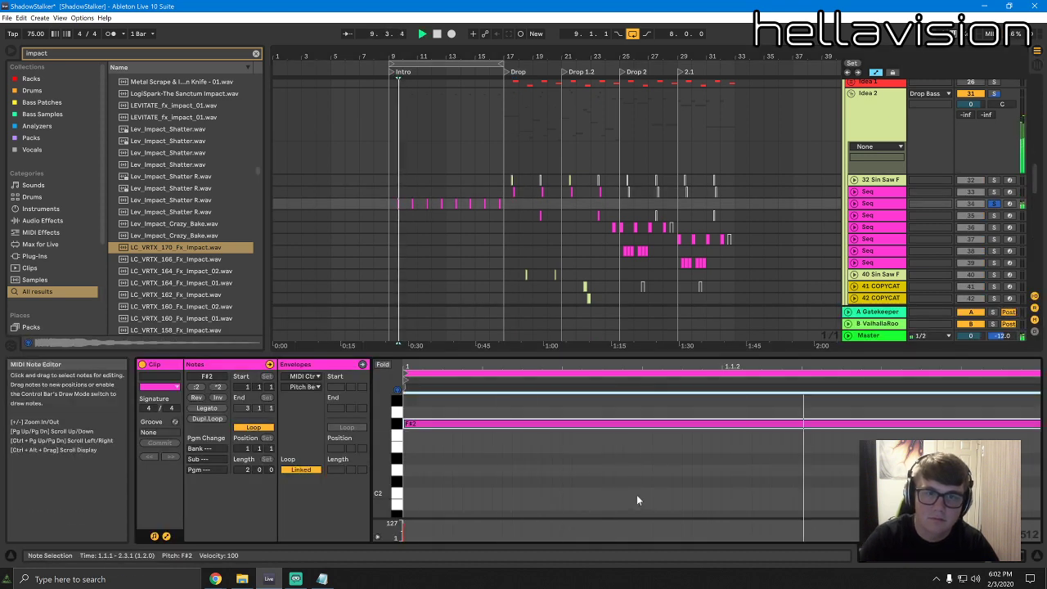
{"action": "key", "text": "space"}
{"action": "key", "text": "space"}
Undo the note change, the clip move and the duplication of the Seq track
{"action": "key", "text": "ctrl+z"}
{"action": "key", "text": "ctrl+z"}
{"action": "key", "text": "ctrl+z"}
{"action": "key", "text": "space"}
{"action": "key", "text": "space"}
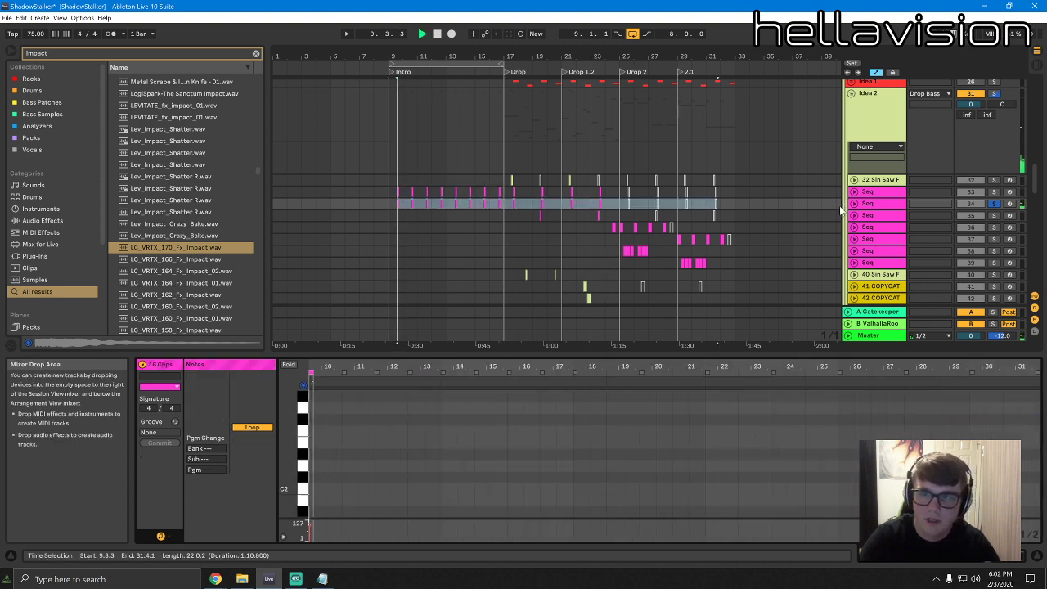
{"action": "key", "text": "space"}
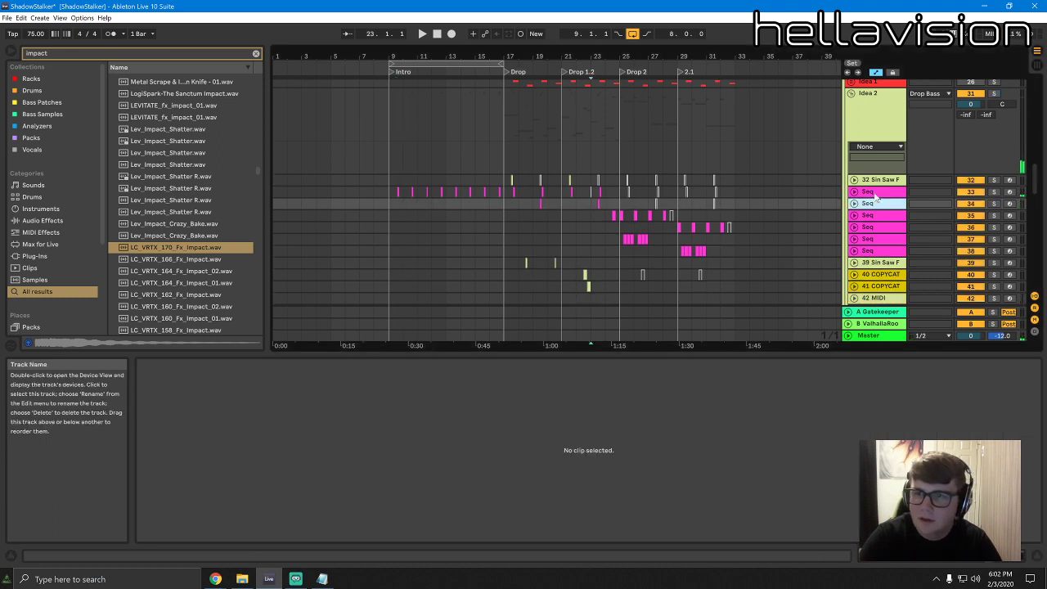
Duplicate Seq track 33 with its clips and undo the extra second copy
{"action": "left_click", "coordinate": [874, 193]}
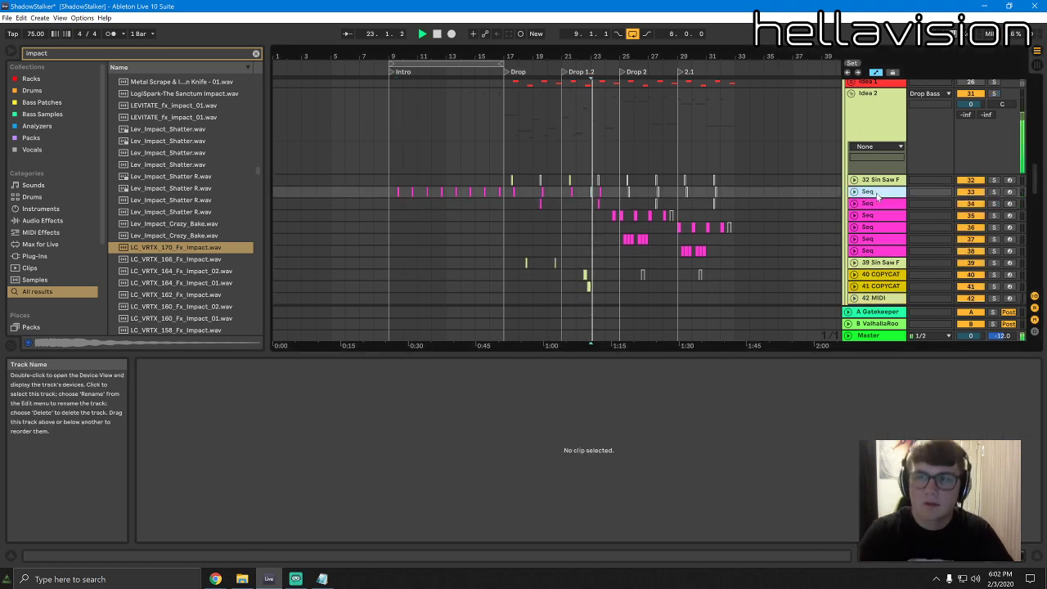
{"action": "key", "text": "ctrl+d"}
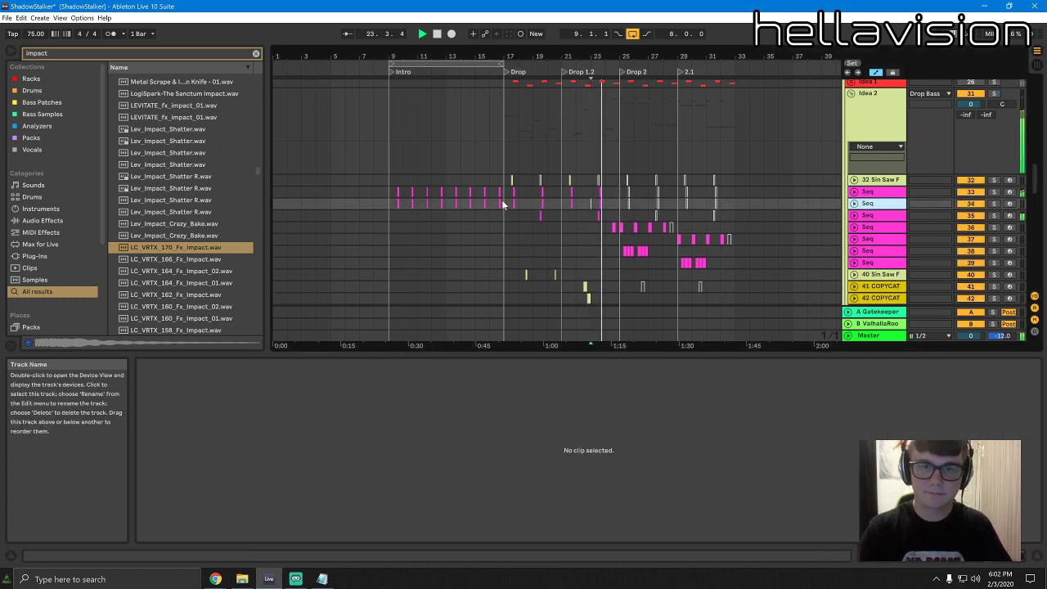
{"action": "key", "text": "ctrl+d"}
{"action": "key", "text": "space"}
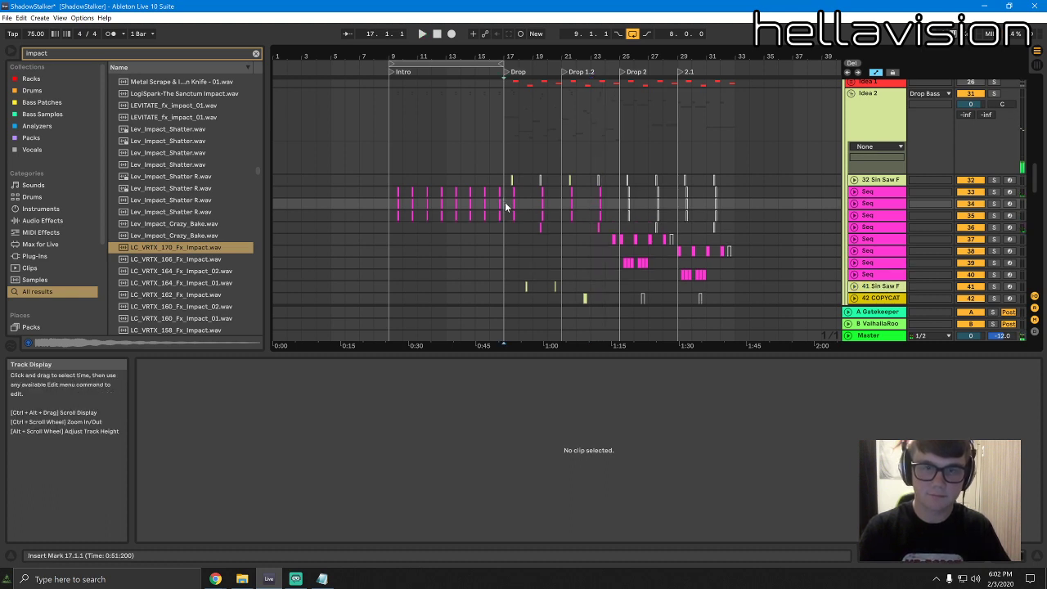
{"action": "key", "text": "ctrl+z"}
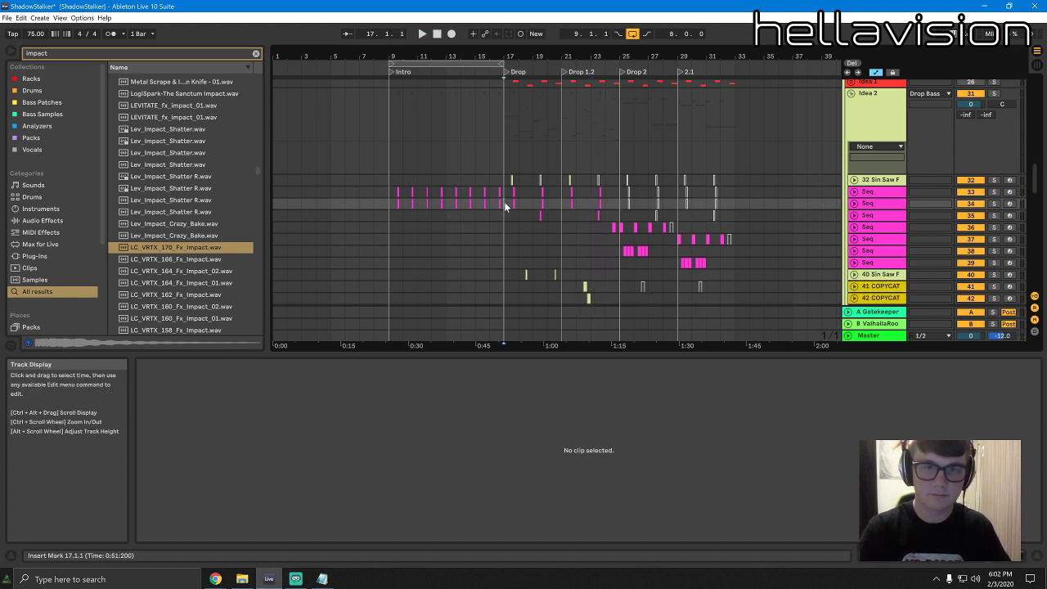
Clear the intro clips from the original Seq track and the drop clips from its copy, and play the copy's first intro clip
{"action": "left_click_drag", "start_coordinate": [504, 204], "coordinate": [475, 197]}
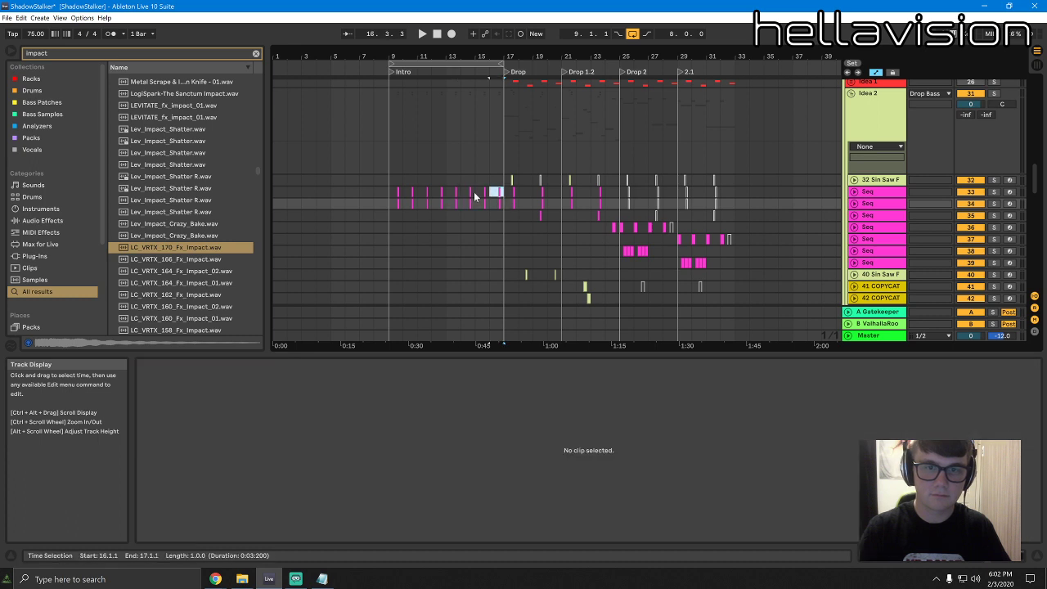
{"action": "left_click_drag", "start_coordinate": [620, 203], "coordinate": [503, 203]}
{"action": "left_click", "coordinate": [395, 203]}
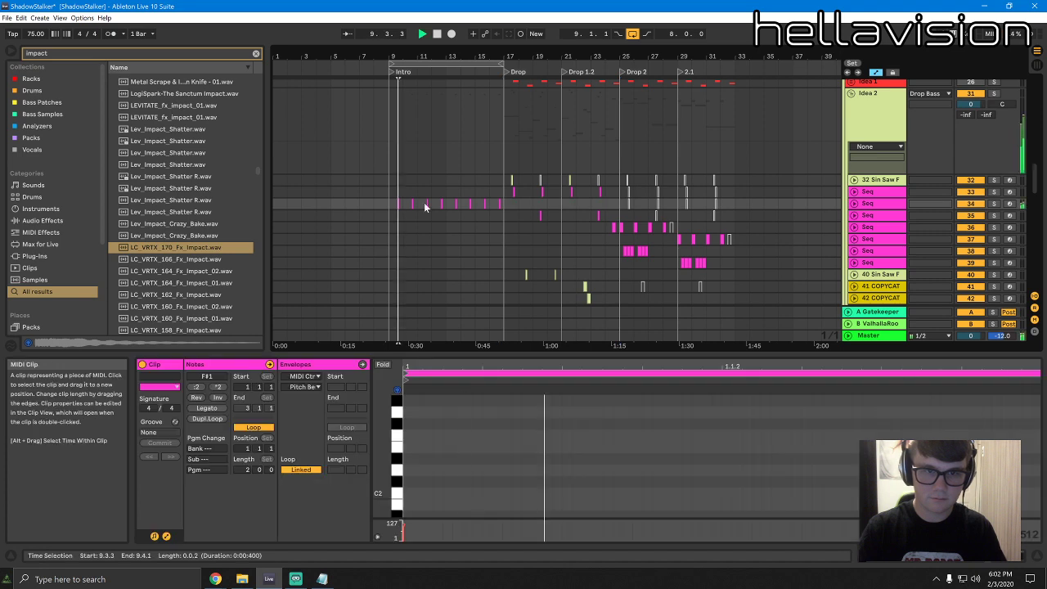
{"action": "key", "text": "space"}
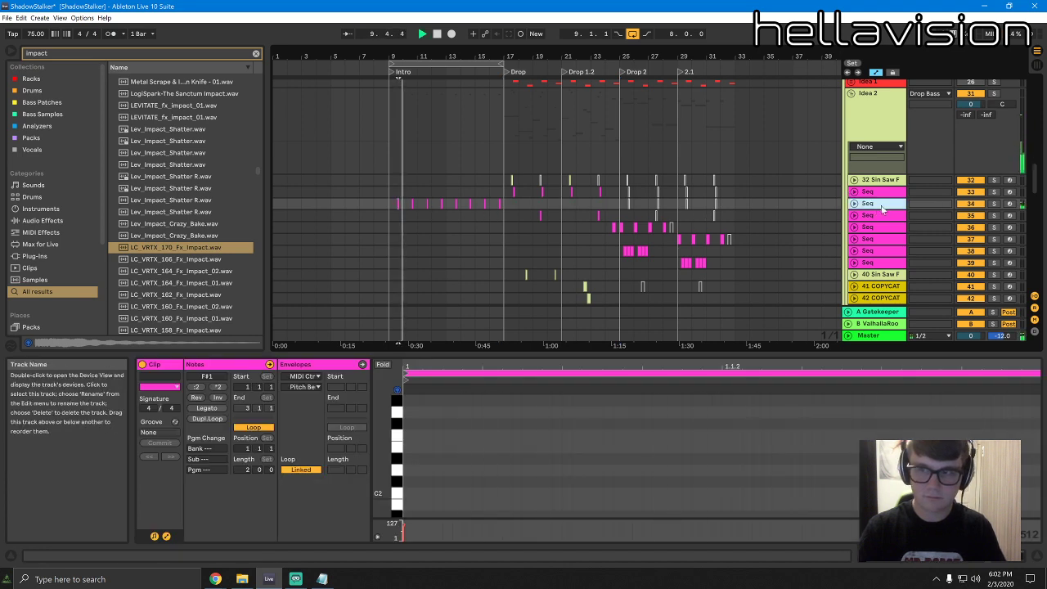
Add an Echo to the end of Seq track 34's device chain and raise its reverb amount during playback of the intro
{"action": "double_click", "coordinate": [883, 205]}
{"action": "key", "text": "space"}
{"action": "left_click", "coordinate": [58, 222]}
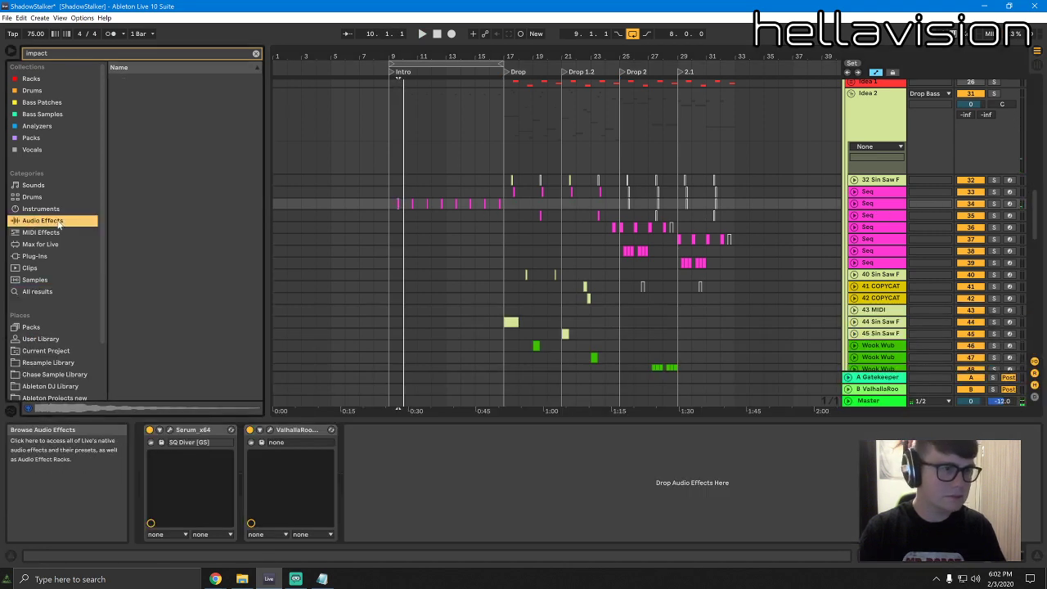
{"action": "left_click", "coordinate": [257, 54]}
{"action": "left_click", "coordinate": [148, 54]}
{"action": "type", "text": "ech"}
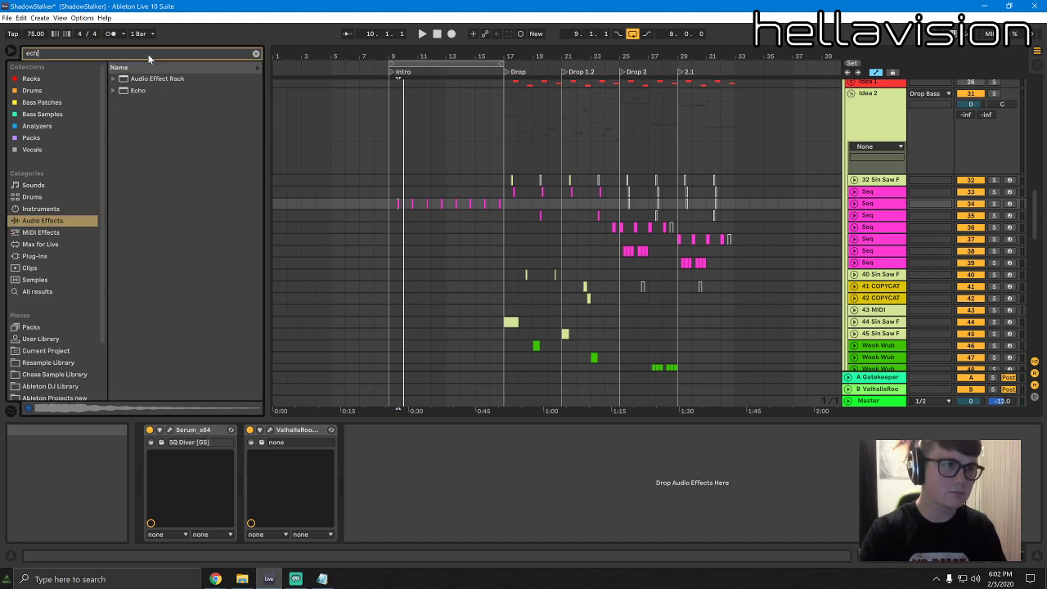
{"action": "type", "text": "o"}
{"action": "left_click_drag", "start_coordinate": [137, 90], "coordinate": [403, 454]}
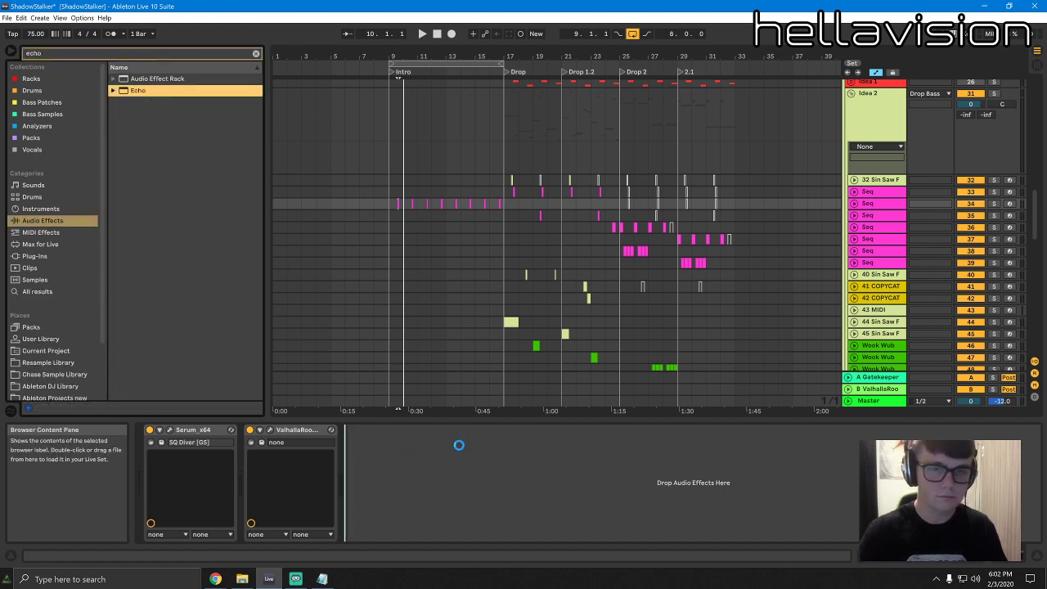
{"action": "key", "text": "space"}
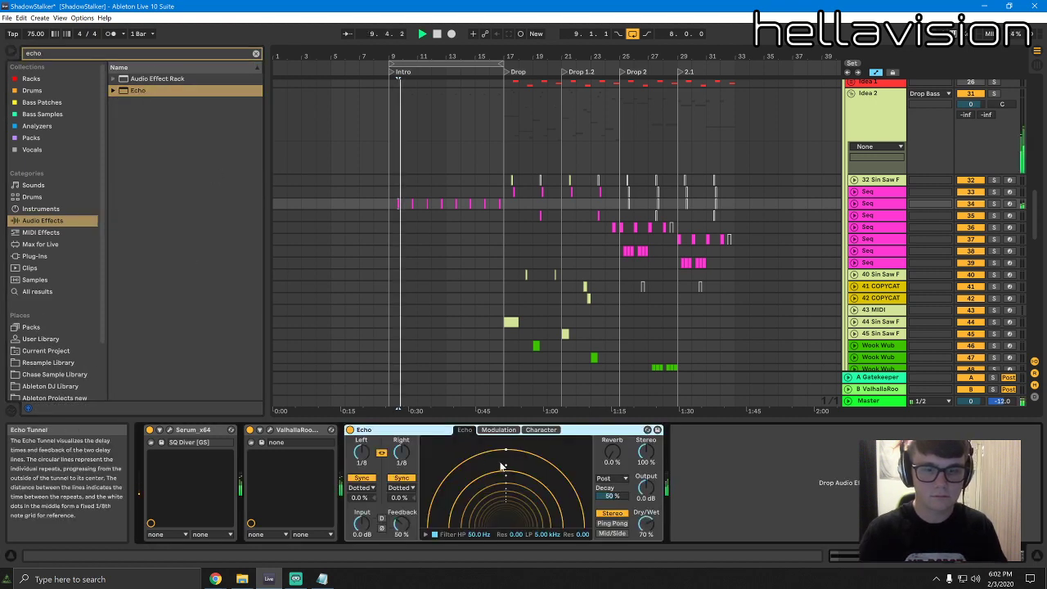
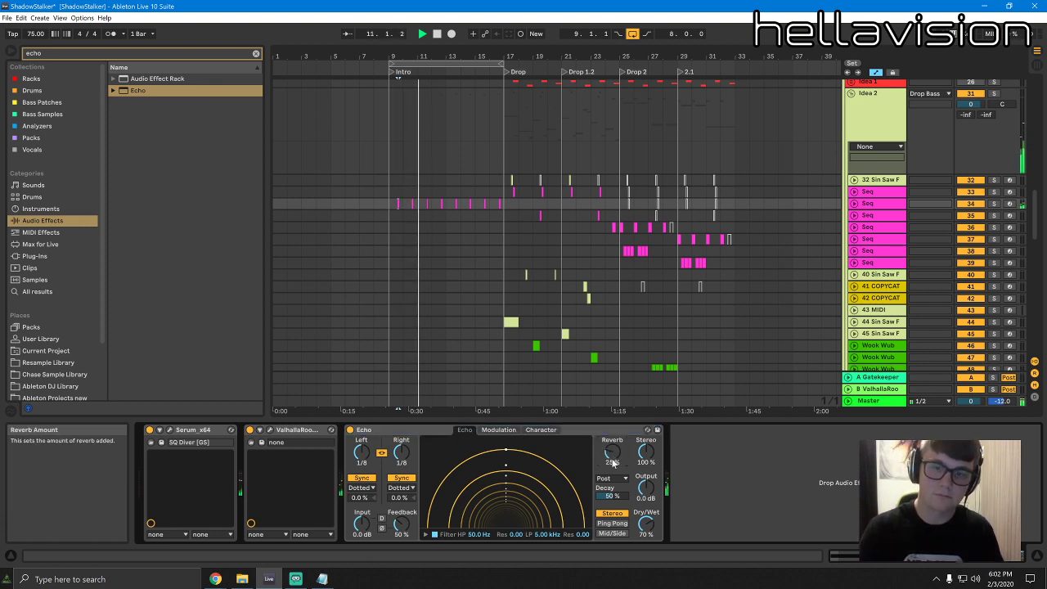
{"action": "key", "text": "ctrl+alt+l"}
Duplicate the Sub Rack track and delete all the clips from the copy
{"action": "scroll", "coordinate": [634, 360], "scroll_direction": "down", "scroll_amount": 1}
{"action": "scroll", "coordinate": [648, 337], "scroll_direction": "up", "scroll_amount": 4}
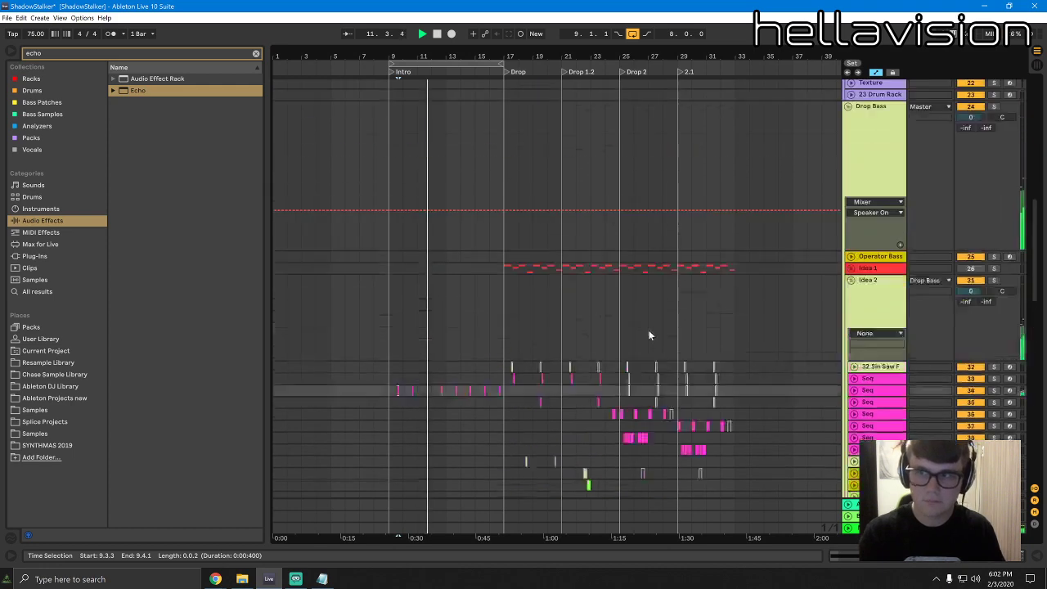
{"action": "scroll", "coordinate": [651, 332], "scroll_direction": "up", "scroll_amount": 9}
{"action": "left_click", "coordinate": [583, 348]}
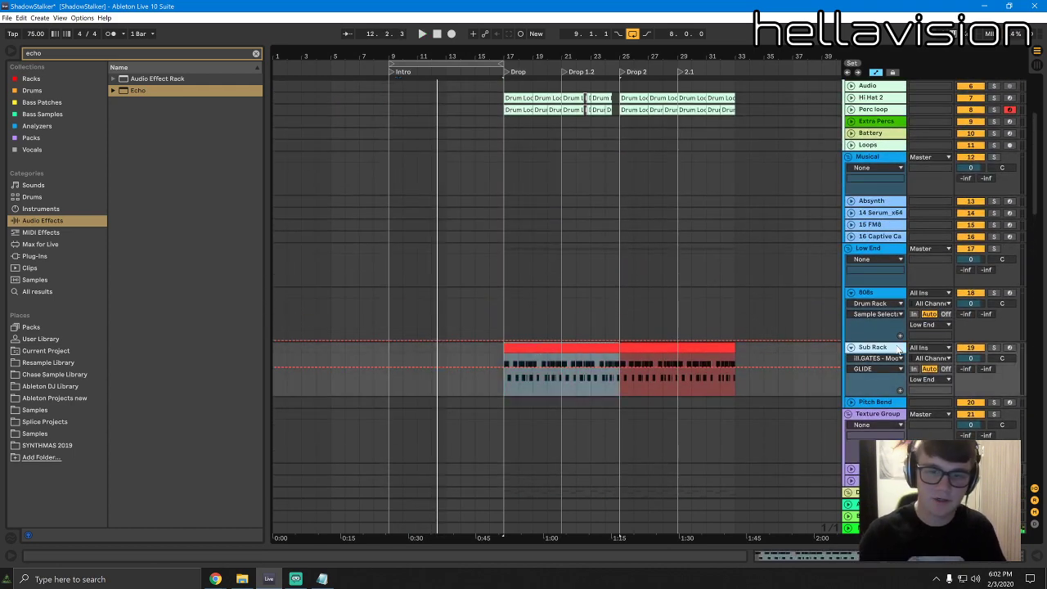
{"action": "key", "text": "ctrl+d"}
{"action": "scroll", "coordinate": [765, 302], "scroll_direction": "down", "scroll_amount": 3}
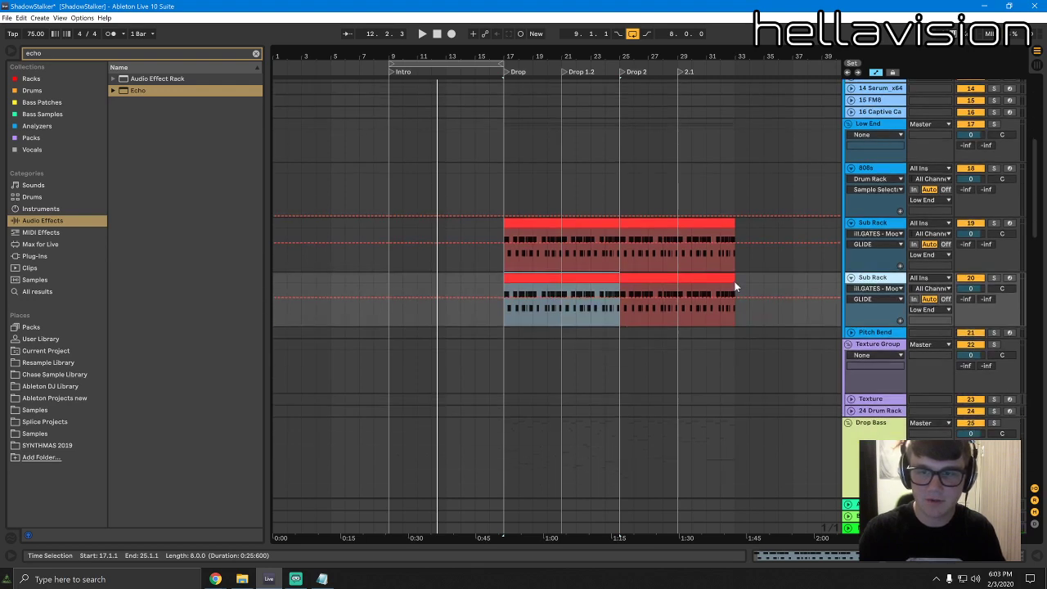
{"action": "left_click_drag", "start_coordinate": [735, 286], "coordinate": [505, 281]}
{"action": "key", "text": "Delete"}
Copy the first drop clip of the original Sub Rack onto the copied track at bar 15 and trim it to end at bar 17
{"action": "left_click", "coordinate": [533, 223]}
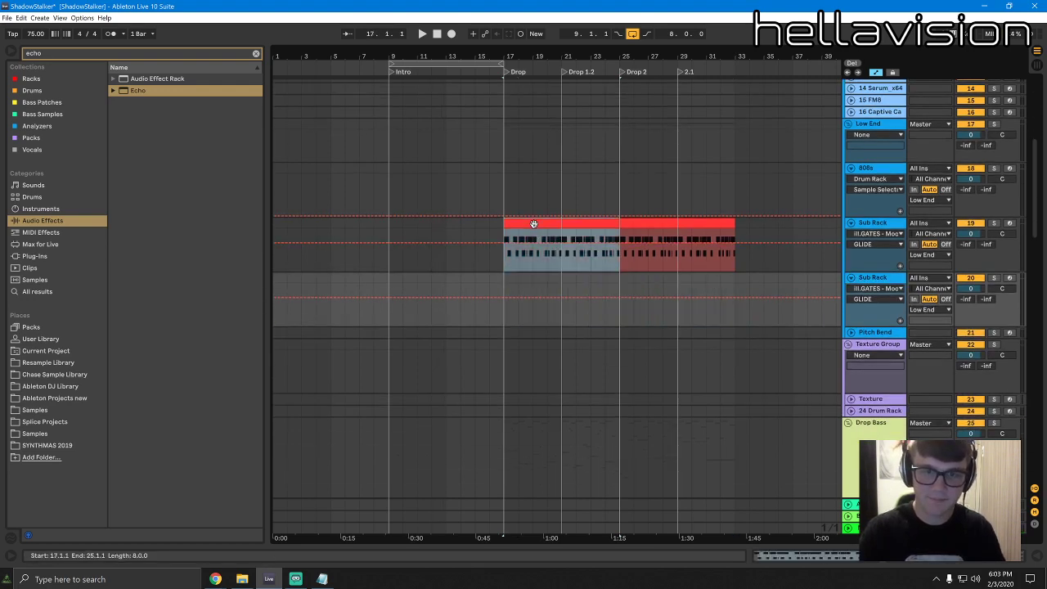
{"action": "key", "text": "ctrl+c"}
{"action": "left_click", "coordinate": [446, 279]}
{"action": "key", "text": "ctrl+v"}
{"action": "left_click_drag", "start_coordinate": [482, 281], "coordinate": [520, 282]}
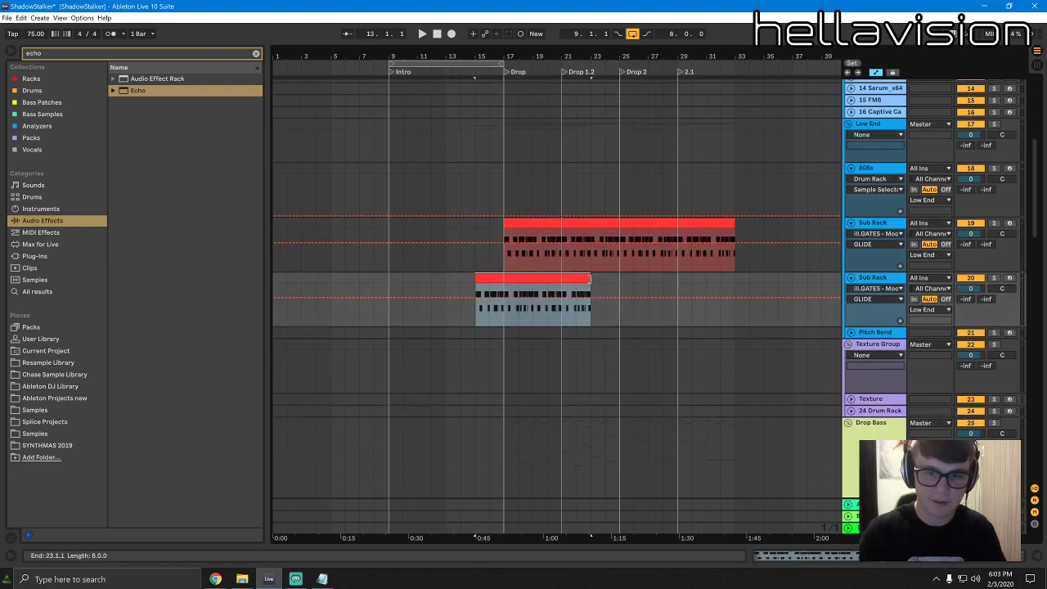
{"action": "left_click_drag", "start_coordinate": [591, 279], "coordinate": [496, 273]}
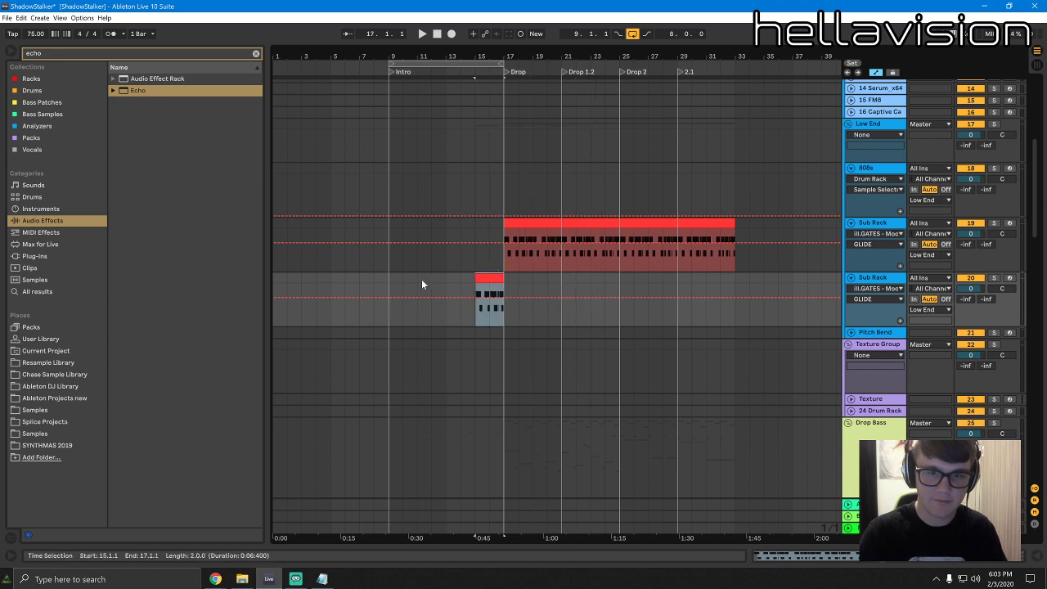
Copy the two-bar Sub Rack clip to the start of the intro at bar 9 and open its notes
{"action": "key", "text": "ctrl+c"}
{"action": "left_click", "coordinate": [388, 278]}
{"action": "key", "text": "ctrl+v"}
{"action": "double_click", "coordinate": [397, 281]}
Stretch the first F#1 note across the clip's full two bars and delete its E1 notes
{"action": "left_click", "coordinate": [481, 436]}
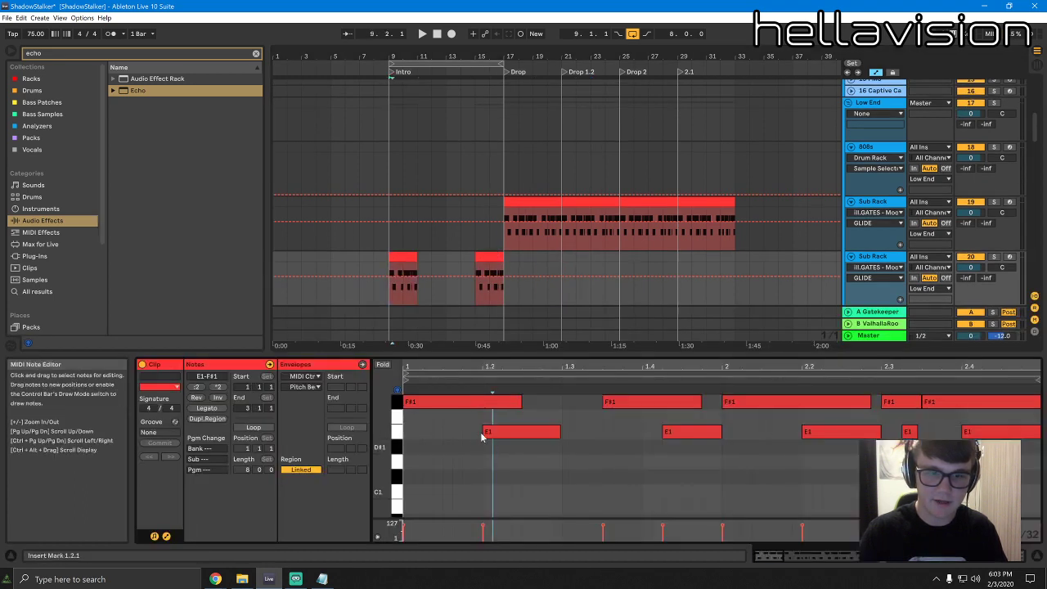
{"action": "key", "text": "ctrl+a"}
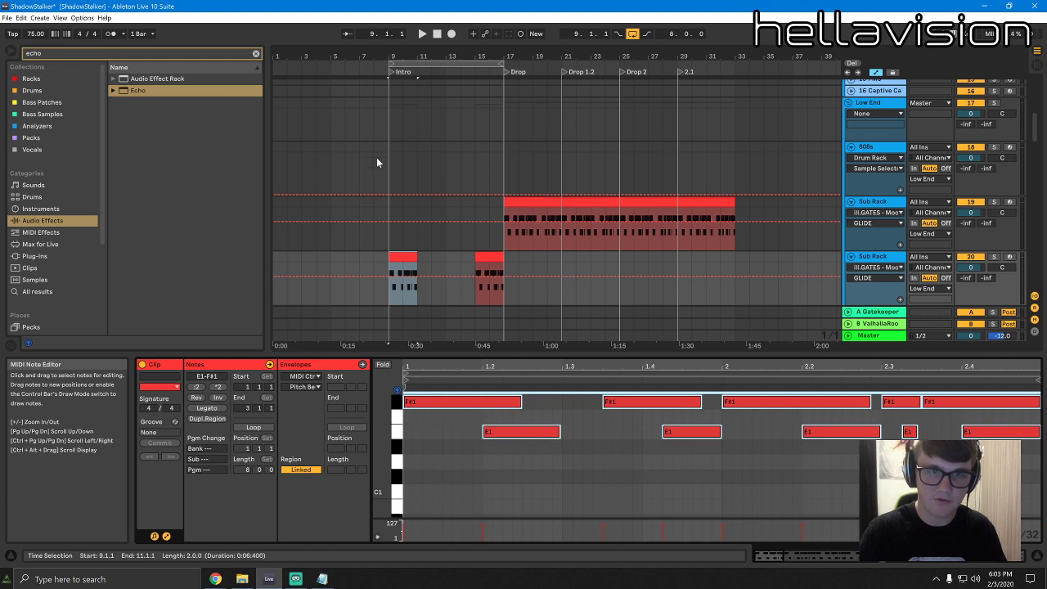
{"action": "left_click", "coordinate": [589, 421]}
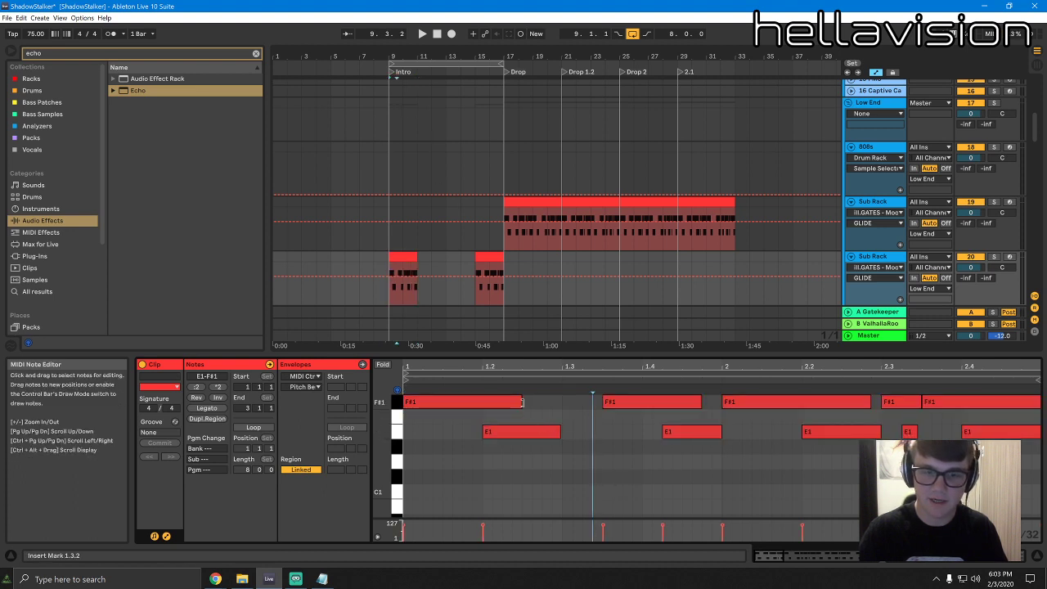
{"action": "left_click_drag", "start_coordinate": [522, 402], "coordinate": [982, 410]}
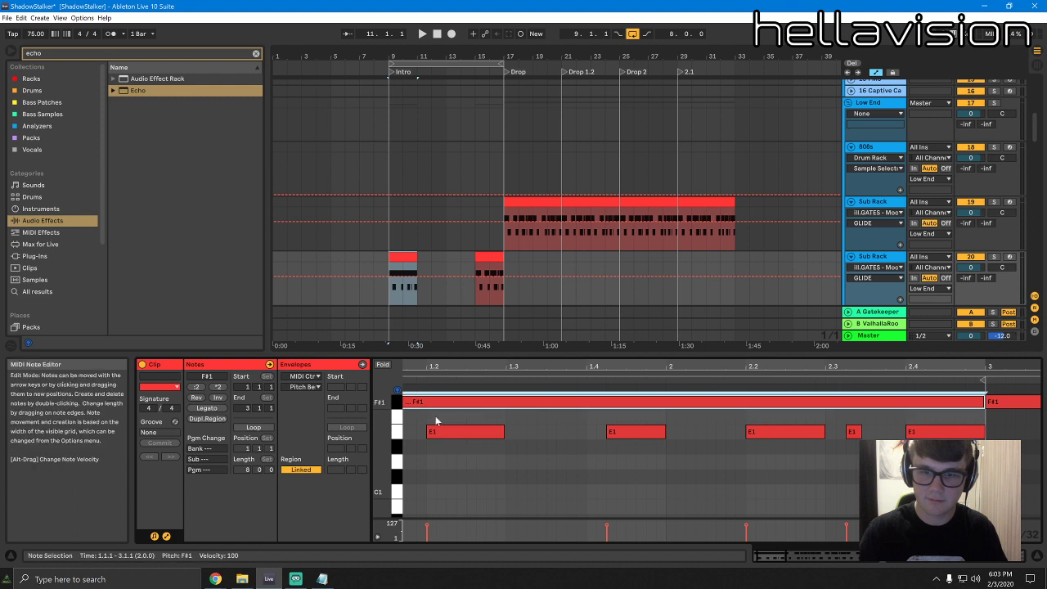
{"action": "scroll", "coordinate": [419, 428], "scroll_direction": "up", "scroll_amount": 5}
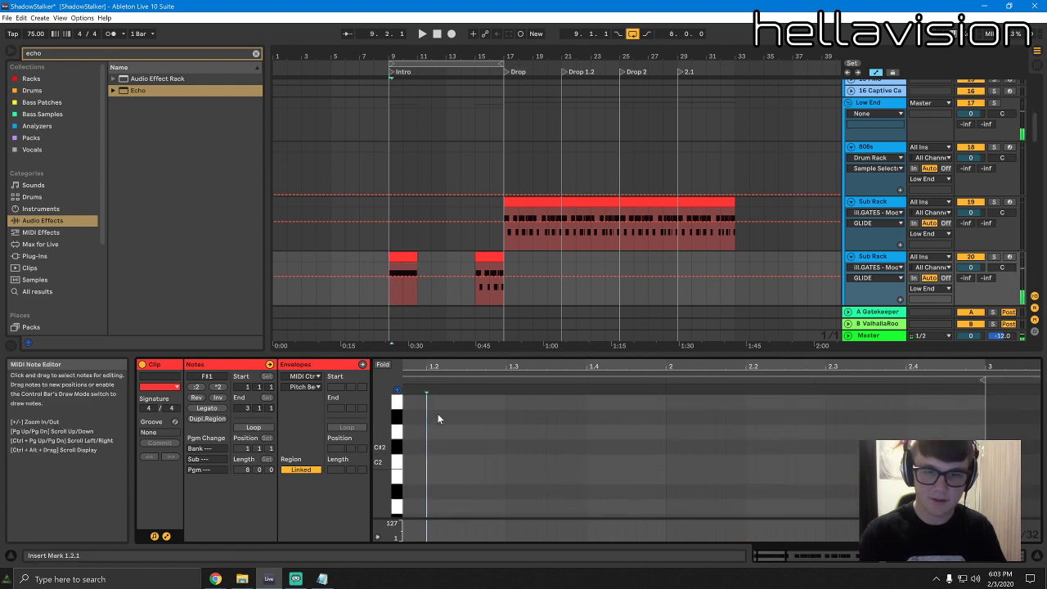
Add an F#2 note at the start of the clip, lengthen it to three sixteenths and play the intro
{"action": "left_click_drag", "start_coordinate": [436, 360], "coordinate": [495, 365]}
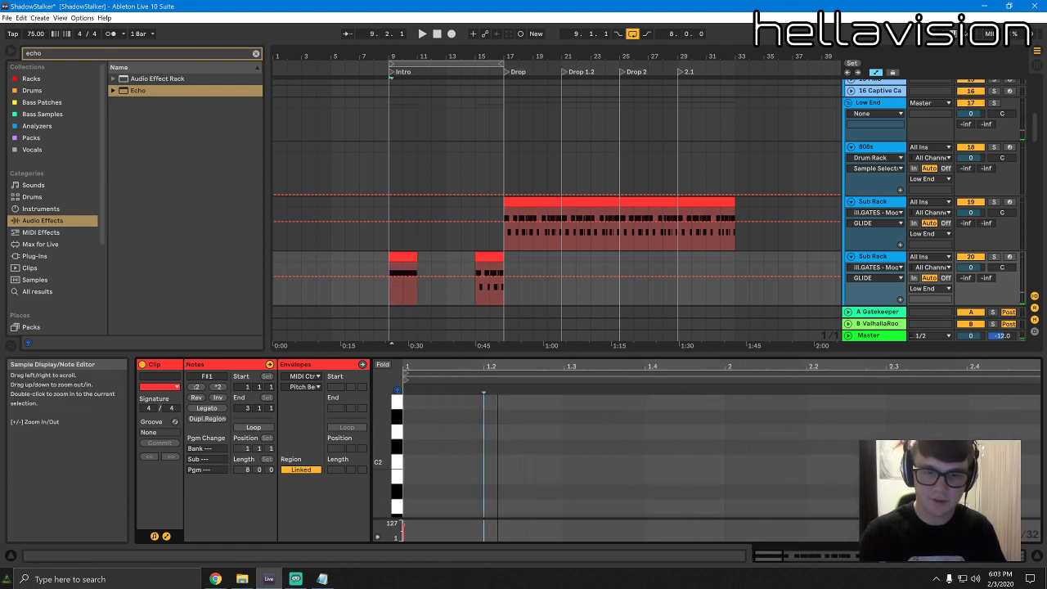
{"action": "scroll", "coordinate": [407, 402], "scroll_direction": "up", "scroll_amount": 1}
{"action": "double_click", "coordinate": [406, 398]}
{"action": "left_click_drag", "start_coordinate": [413, 399], "coordinate": [465, 398]}
{"action": "key", "text": "space"}
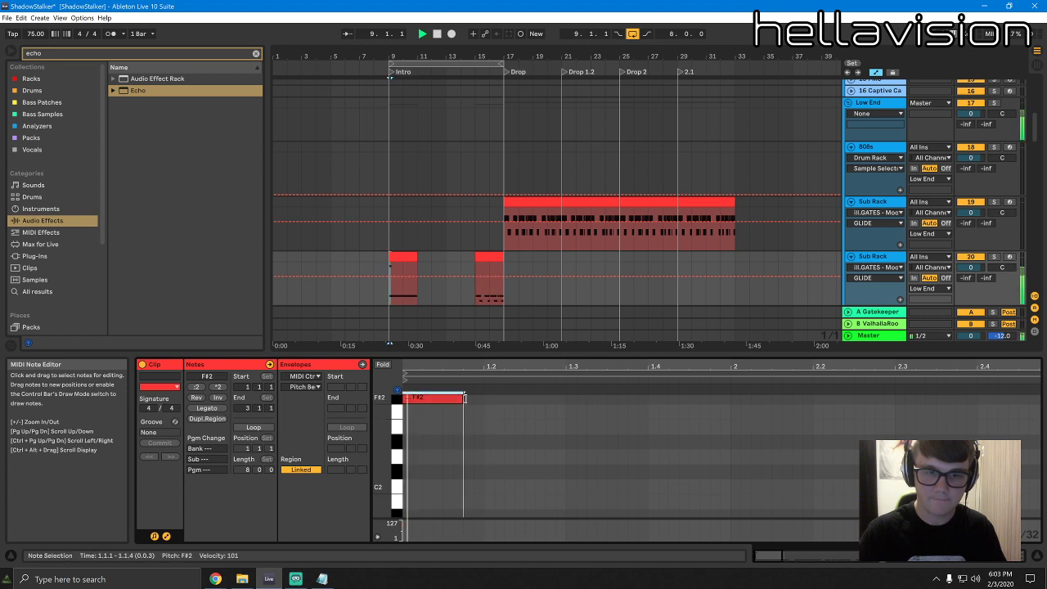
Trim the start of the long F#1 note to slightly after the clip's beginning and play the intro
{"action": "scroll", "coordinate": [446, 452], "scroll_direction": "down", "scroll_amount": 4}
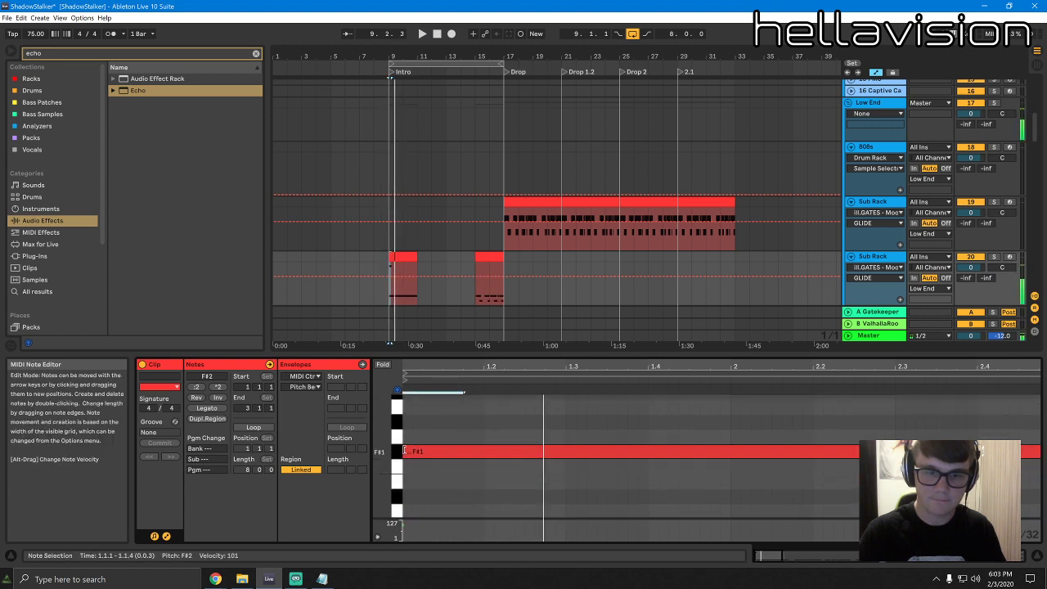
{"action": "left_click_drag", "start_coordinate": [403, 451], "coordinate": [426, 457]}
{"action": "key", "text": "space"}
Raise the Glide macro of the copied Sub Rack to 6.36 s and play the intro
{"action": "double_click", "coordinate": [873, 257]}
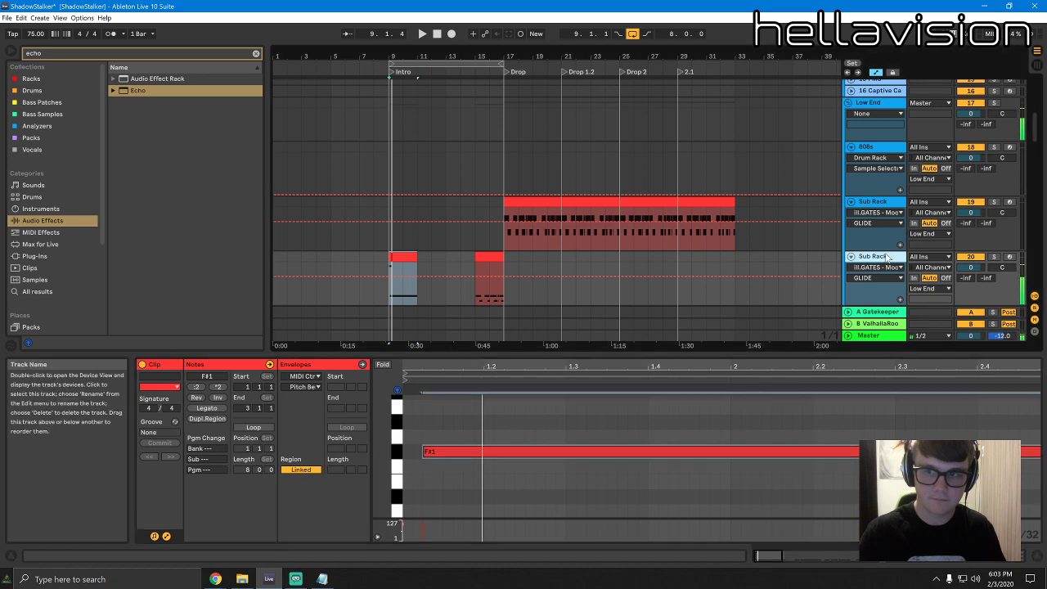
{"action": "left_click_drag", "start_coordinate": [237, 520], "coordinate": [238, 511]}
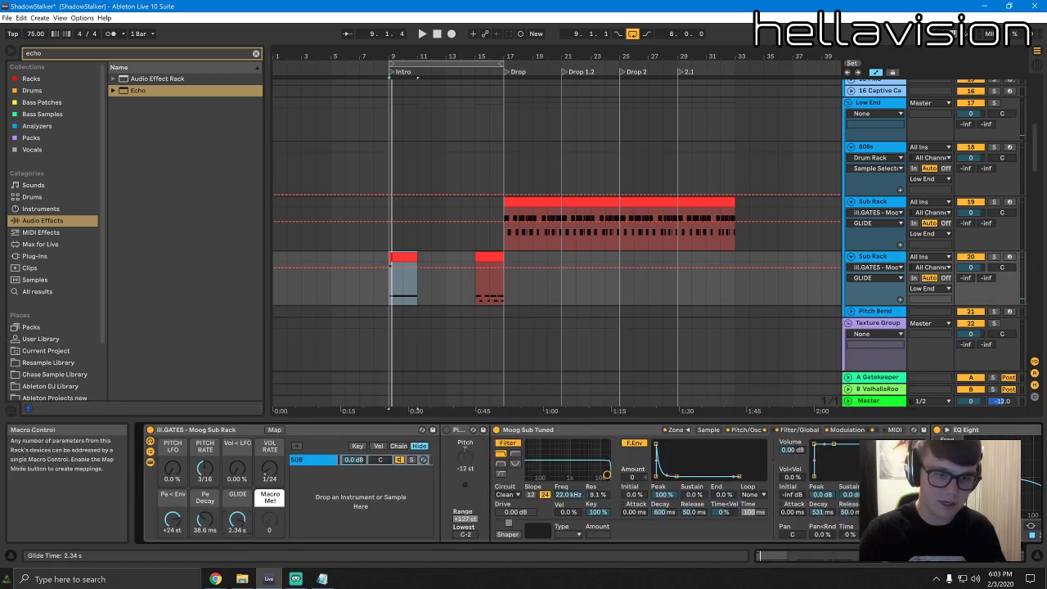
{"action": "key", "text": "space"}
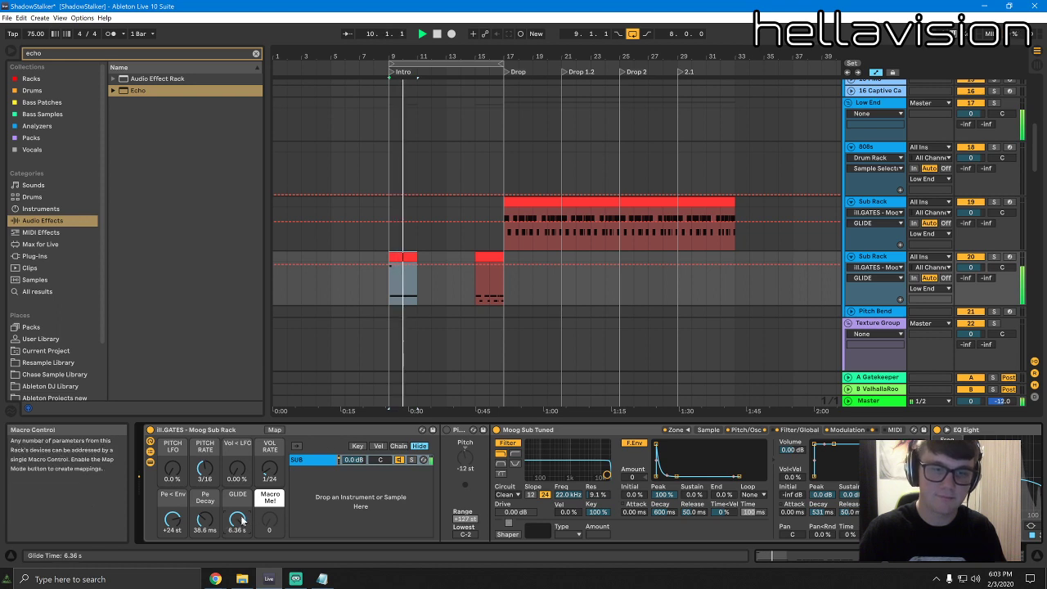
Extend the intro clip on the lower Sub Rack track to four bars, ending at 13.1.1, and restart playback
{"action": "left_click", "coordinate": [423, 258]}
{"action": "left_click", "coordinate": [416, 258]}
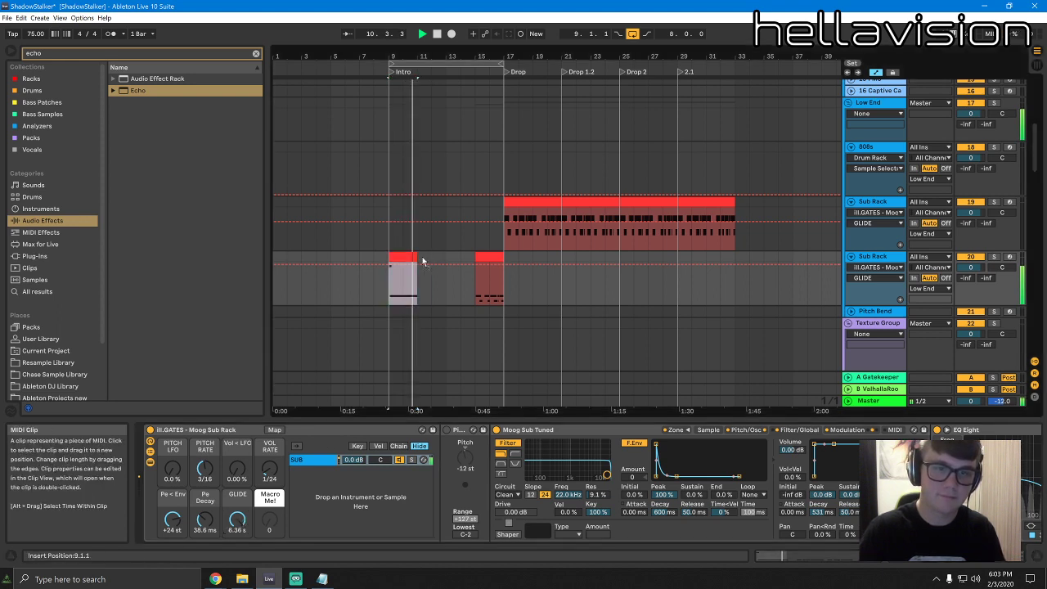
{"action": "left_click_drag", "start_coordinate": [423, 262], "coordinate": [445, 256]}
{"action": "key", "text": "space"}
{"action": "key", "text": "space"}
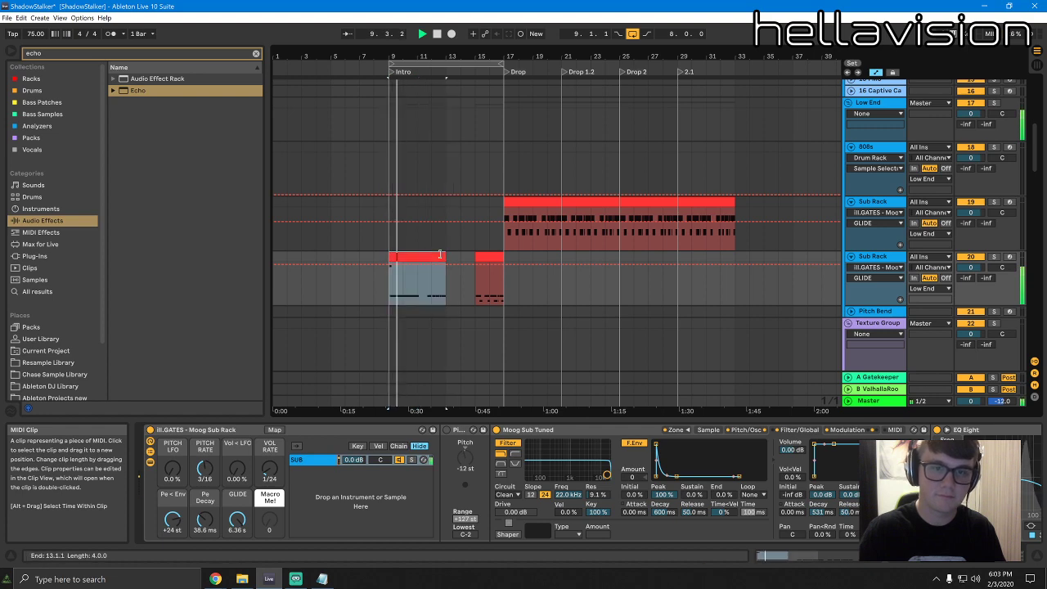
Lengthen the low F#1 note in the intro clip so that it ends at 4.4.3, and audition it
{"action": "double_click", "coordinate": [440, 255]}
{"action": "left_click_drag", "start_coordinate": [731, 450], "coordinate": [899, 451]}
{"action": "left_click", "coordinate": [819, 462]}
{"action": "left_click", "coordinate": [818, 452]}
{"action": "key", "text": "space"}
{"action": "key", "text": "space"}
{"action": "key", "text": "ctrl+z"}
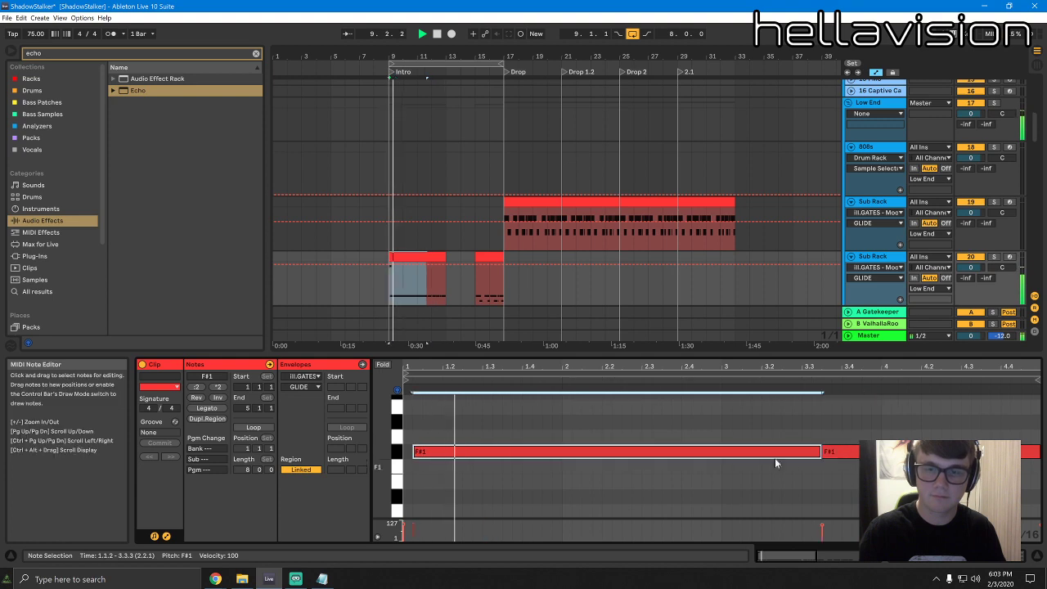
{"action": "left_click", "coordinate": [790, 463]}
{"action": "key", "text": "space"}
{"action": "key", "text": "space"}
{"action": "left_click_drag", "start_coordinate": [820, 451], "coordinate": [1022, 449]}
{"action": "key", "text": "space"}
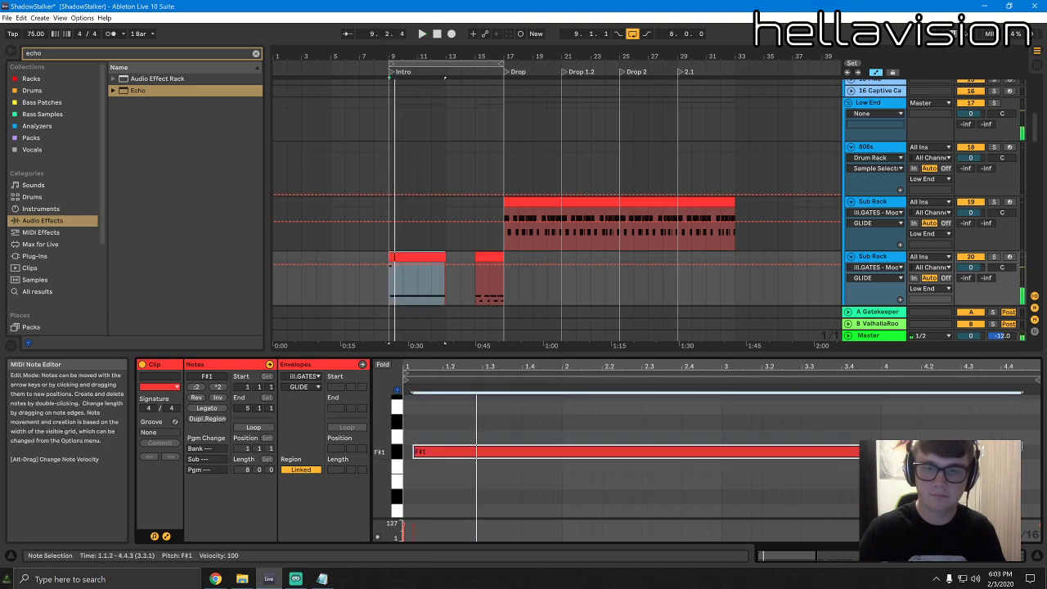
{"action": "key", "text": "space"}
Adjust the GLIDE macro of the Moog Sub Rack on track 20 to 3.08 s while auditioning the intro clip
{"action": "left_click", "coordinate": [891, 257]}
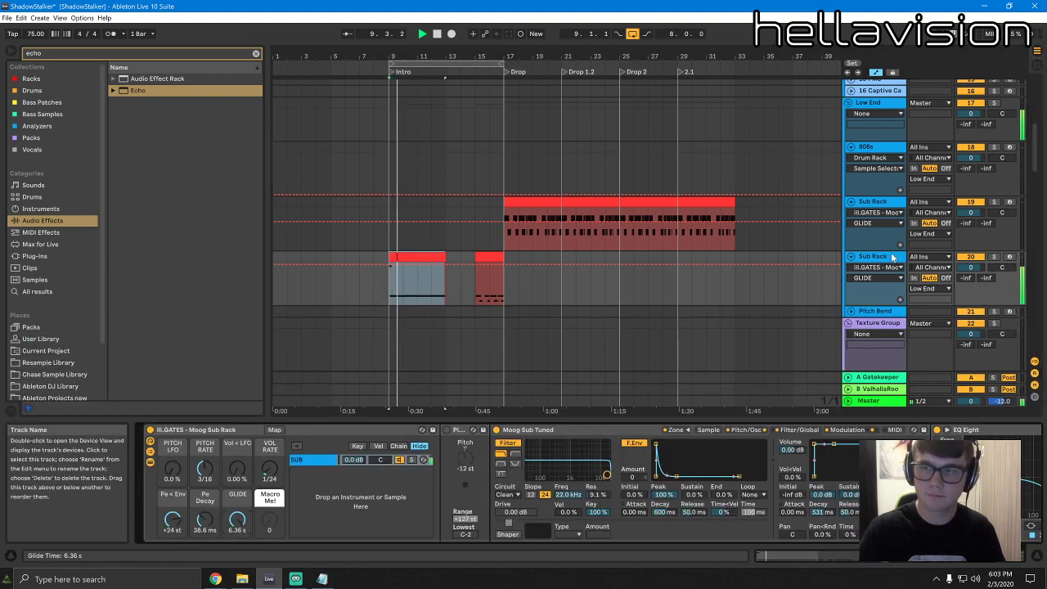
{"action": "left_click_drag", "start_coordinate": [242, 515], "coordinate": [243, 520]}
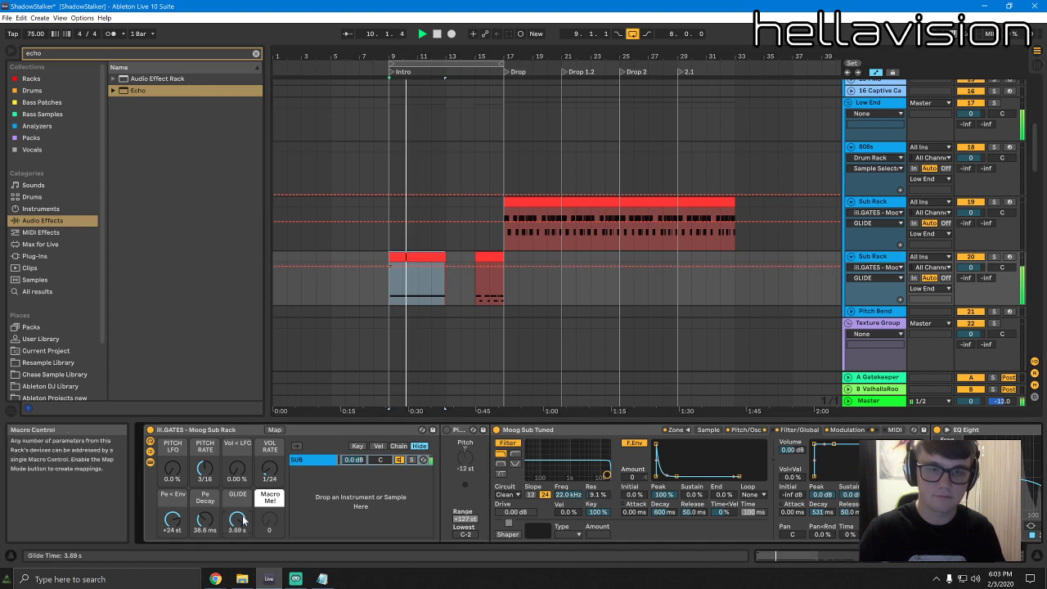
{"action": "left_click", "coordinate": [437, 257]}
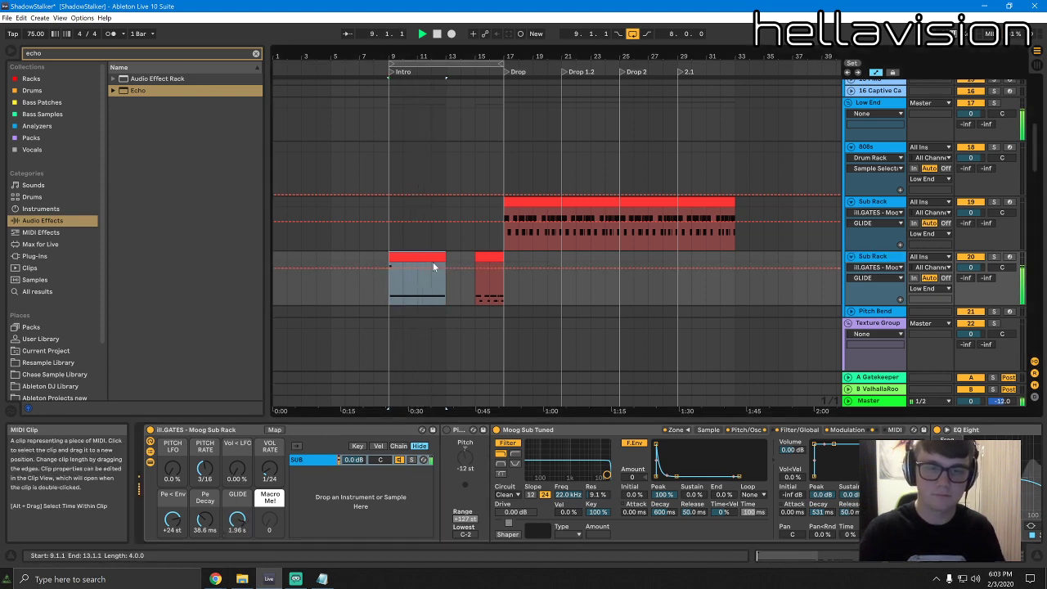
{"action": "key", "text": "space"}
{"action": "key", "text": "space"}
{"action": "left_click_drag", "start_coordinate": [241, 524], "coordinate": [241, 531]}
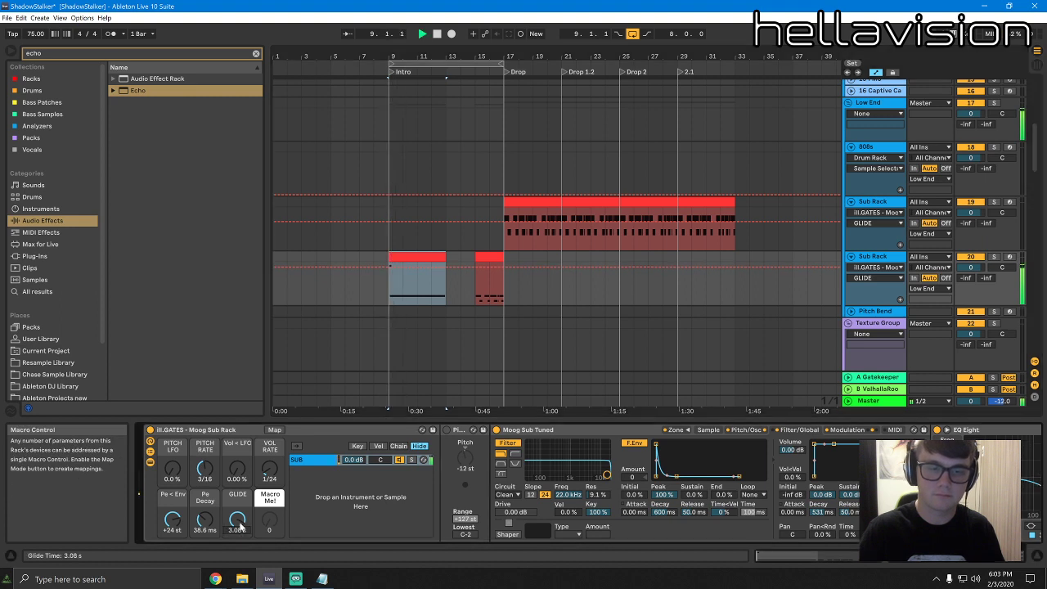
{"action": "key", "text": "space"}
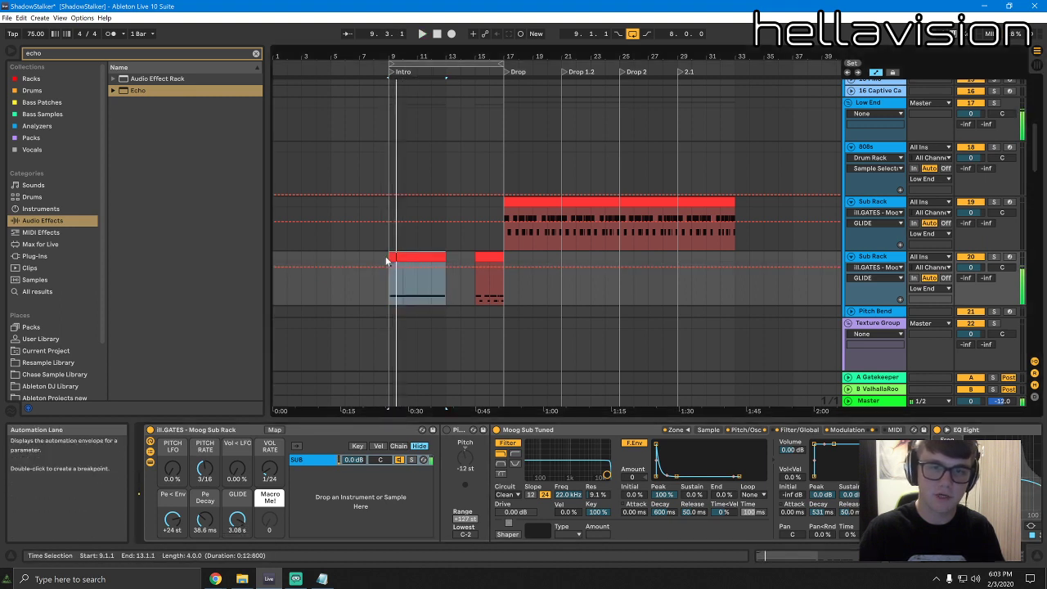
{"action": "key", "text": "space"}
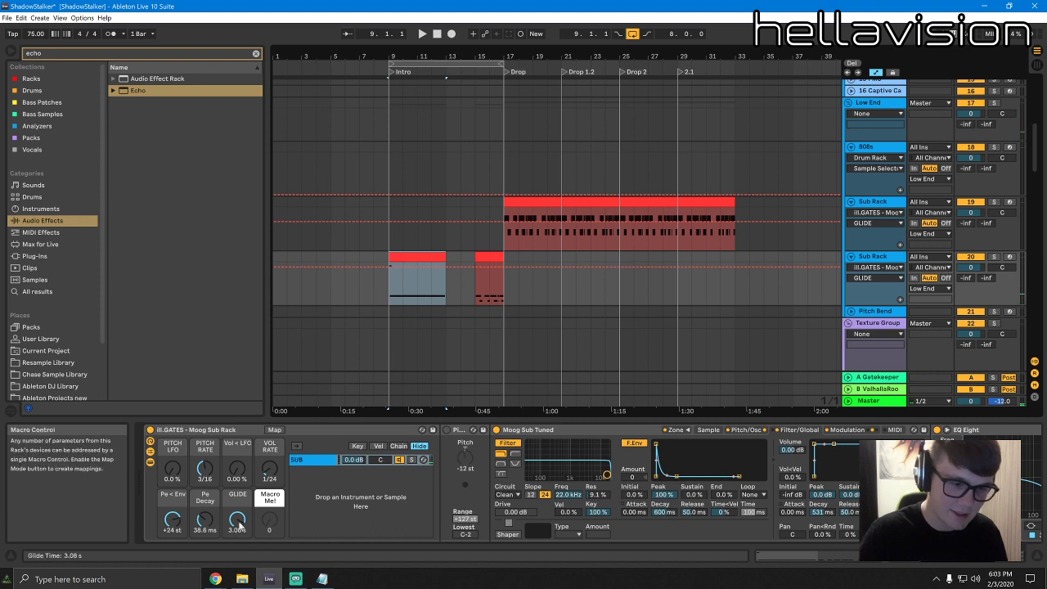
Shorten the intro sub clip to three bars, set the GLIDE macro to 8.34 s, and audition the slide
{"action": "left_click", "coordinate": [437, 282]}
{"action": "left_click_drag", "start_coordinate": [445, 257], "coordinate": [388, 260]}
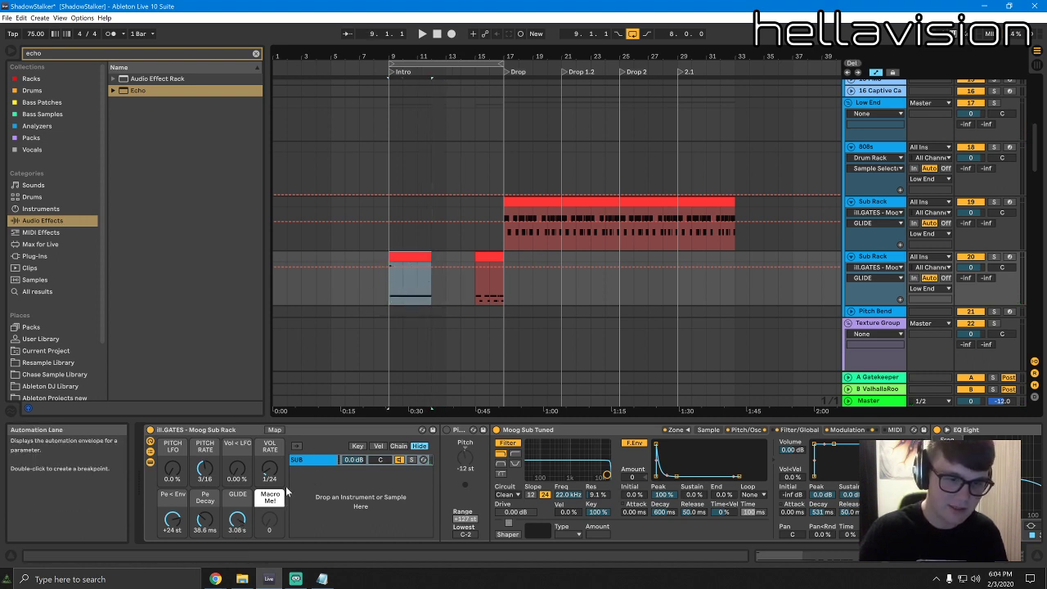
{"action": "left_click_drag", "start_coordinate": [242, 522], "coordinate": [242, 510]}
{"action": "key", "text": "space"}
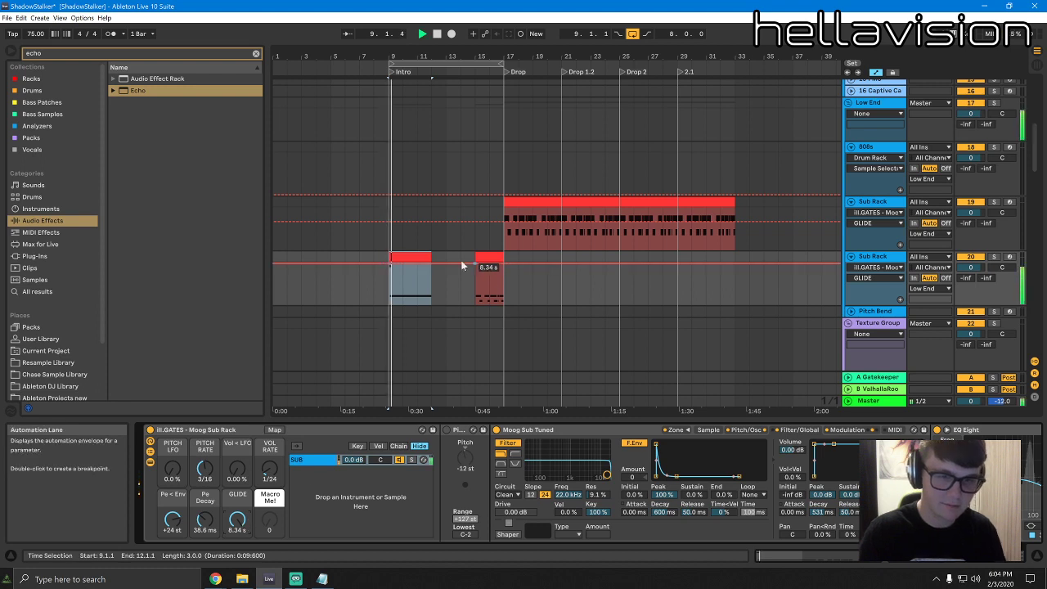
{"action": "key", "text": "space"}
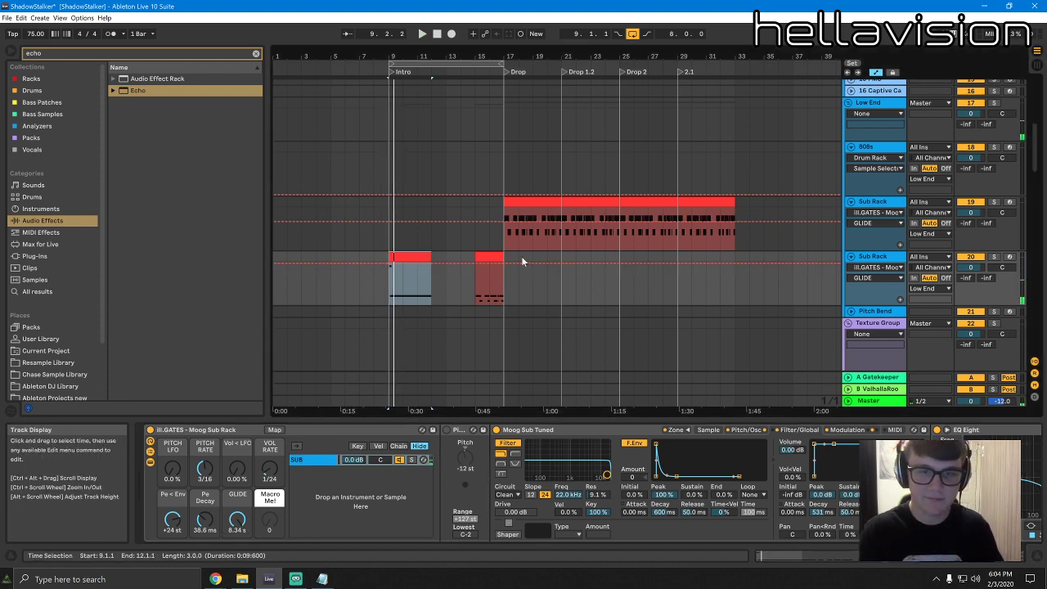
Replace the Sub Rack clip at bar 15 with a copy of the intro sub clip
{"action": "left_click", "coordinate": [491, 256]}
{"action": "key", "text": "ctrl+d"}
{"action": "key", "text": "ctrl+z"}
{"action": "key", "text": "ctrl+v"}
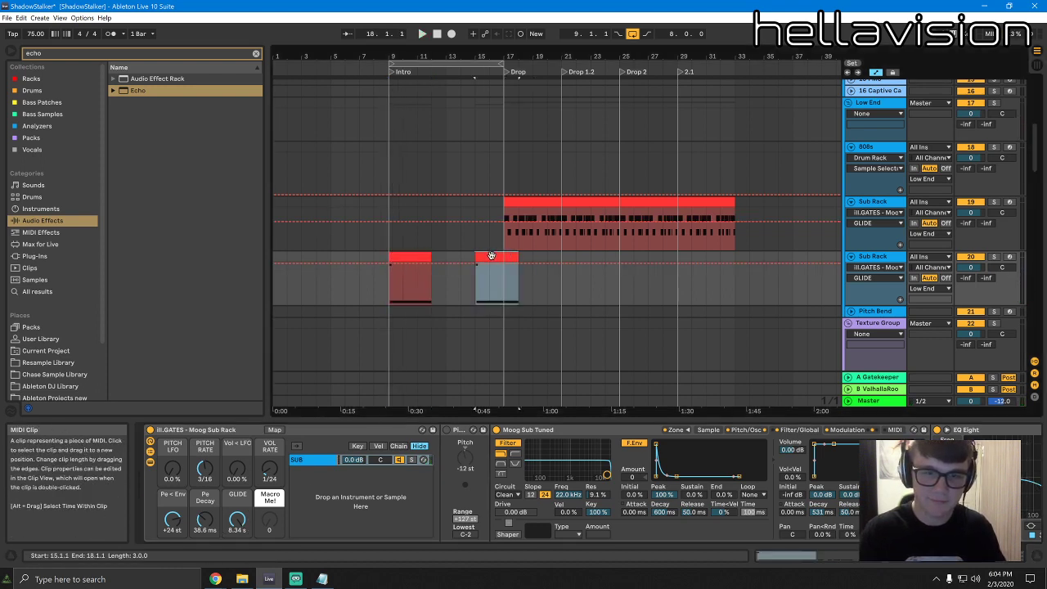
Trim the pasted clip at bar 15 to end at bar 17 and invert its notes
{"action": "double_click", "coordinate": [495, 256]}
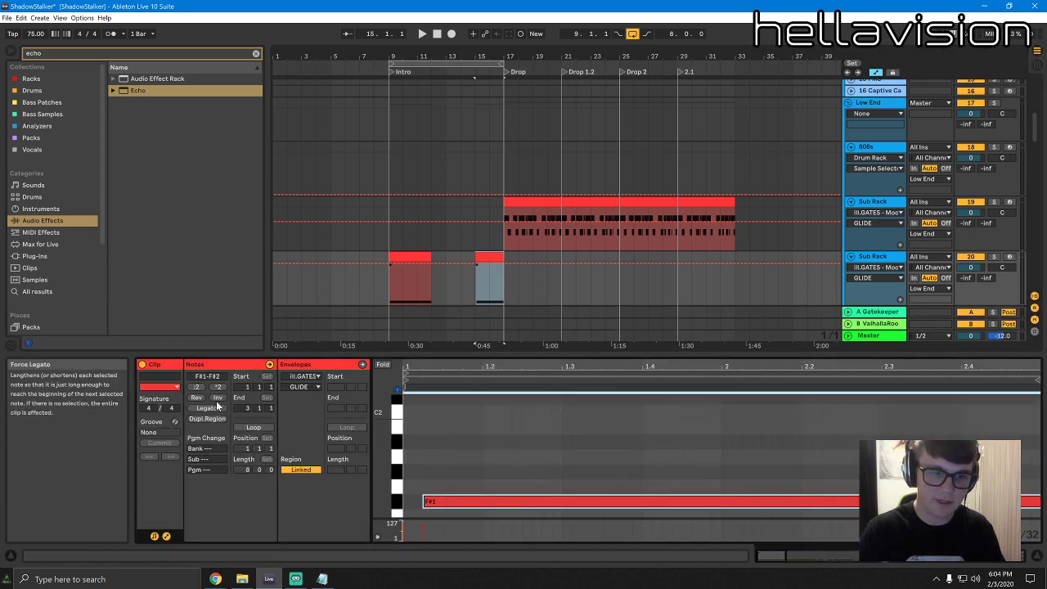
{"action": "left_click", "coordinate": [223, 398]}
Audition the inverted clip into the drop with the loop extended to bar 21, and restore the loop end to bar 17
{"action": "key", "text": "space"}
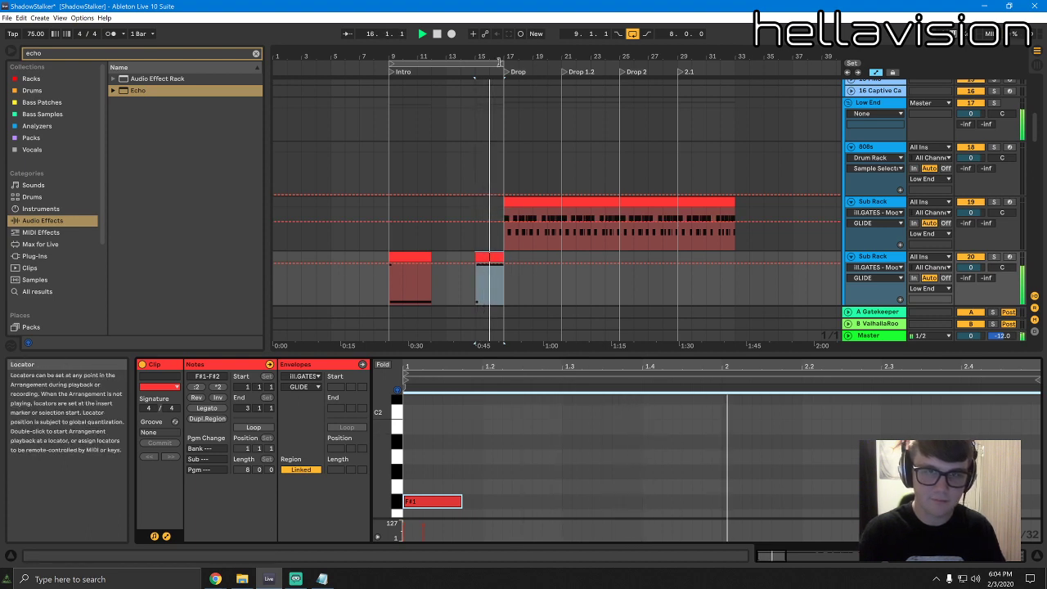
{"action": "left_click_drag", "start_coordinate": [503, 64], "coordinate": [565, 78]}
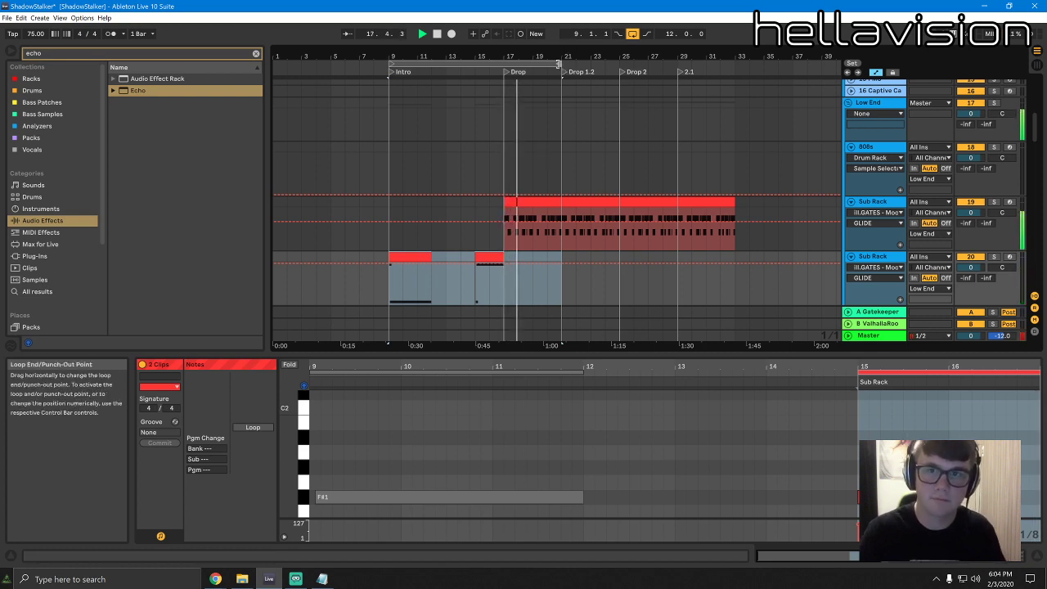
{"action": "left_click_drag", "start_coordinate": [559, 65], "coordinate": [503, 67]}
{"action": "key", "text": "space"}
{"action": "left_click", "coordinate": [477, 173]}
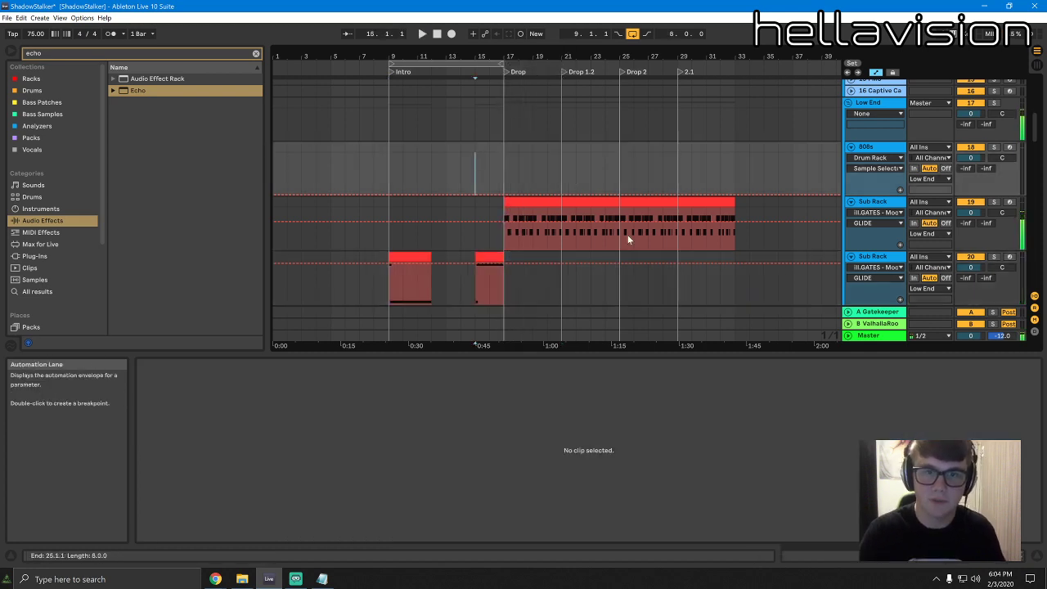
Rename the lower Sub Rack track as Riser Sub and apply a purple color to the track and its clips
{"action": "left_click", "coordinate": [857, 258]}
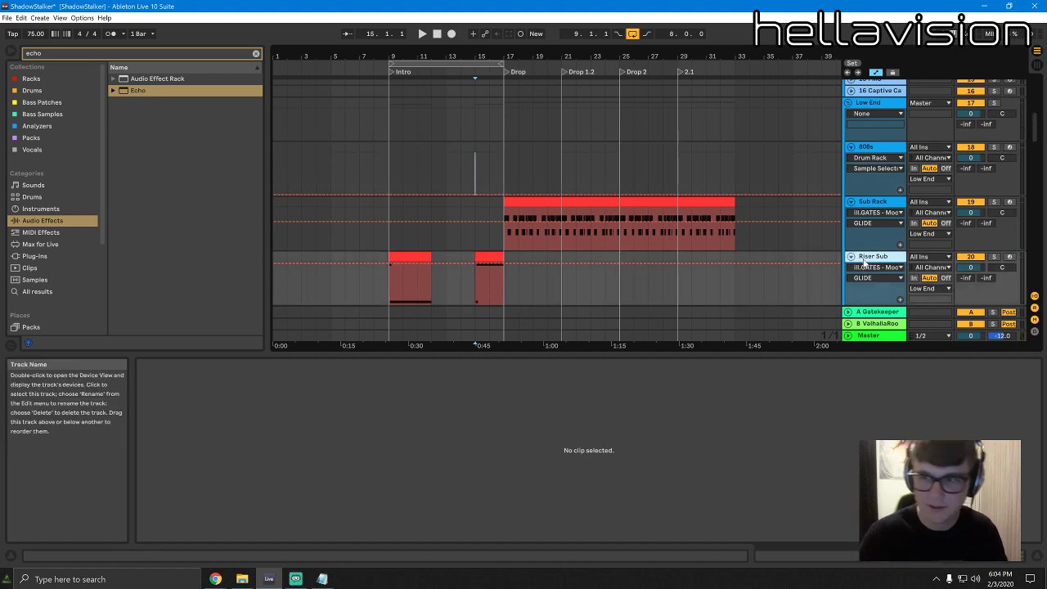
{"action": "right_click", "coordinate": [864, 261]}
{"action": "left_click", "coordinate": [991, 420]}
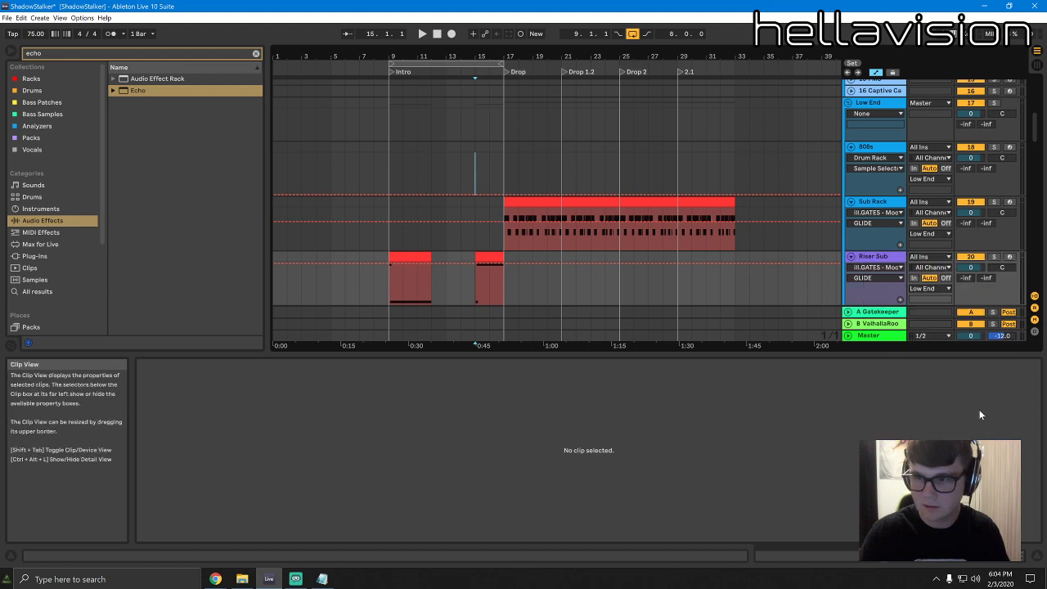
{"action": "right_click", "coordinate": [891, 268]}
{"action": "left_click", "coordinate": [769, 463]}
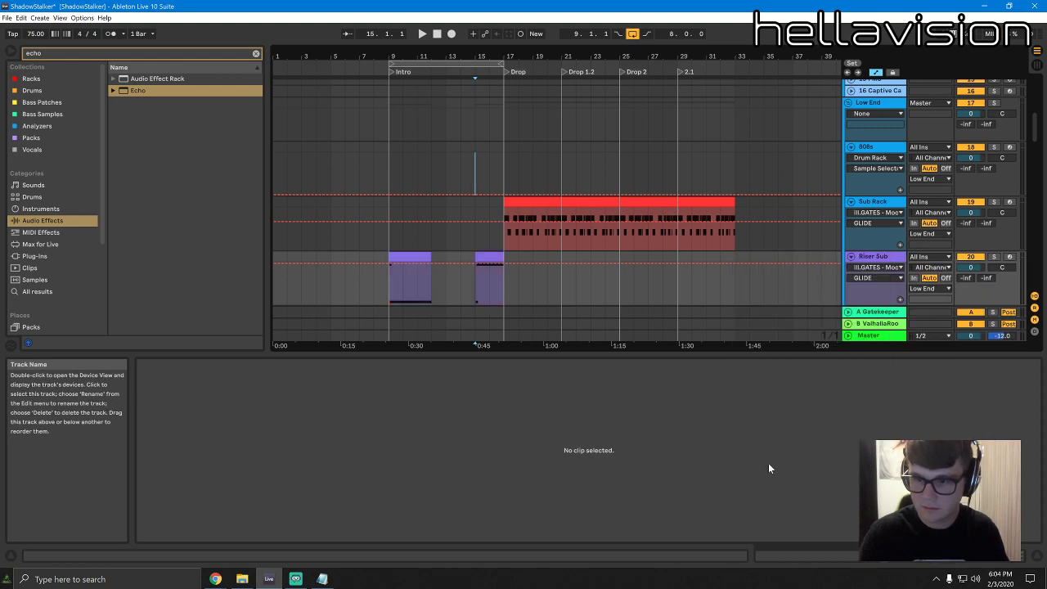
Duplicate Seq track 35, which holds the repeating intro clips
{"action": "left_click", "coordinate": [673, 357]}
{"action": "scroll", "coordinate": [612, 388], "scroll_direction": "up", "scroll_amount": 1}
{"action": "scroll", "coordinate": [610, 392], "scroll_direction": "down", "scroll_amount": 1}
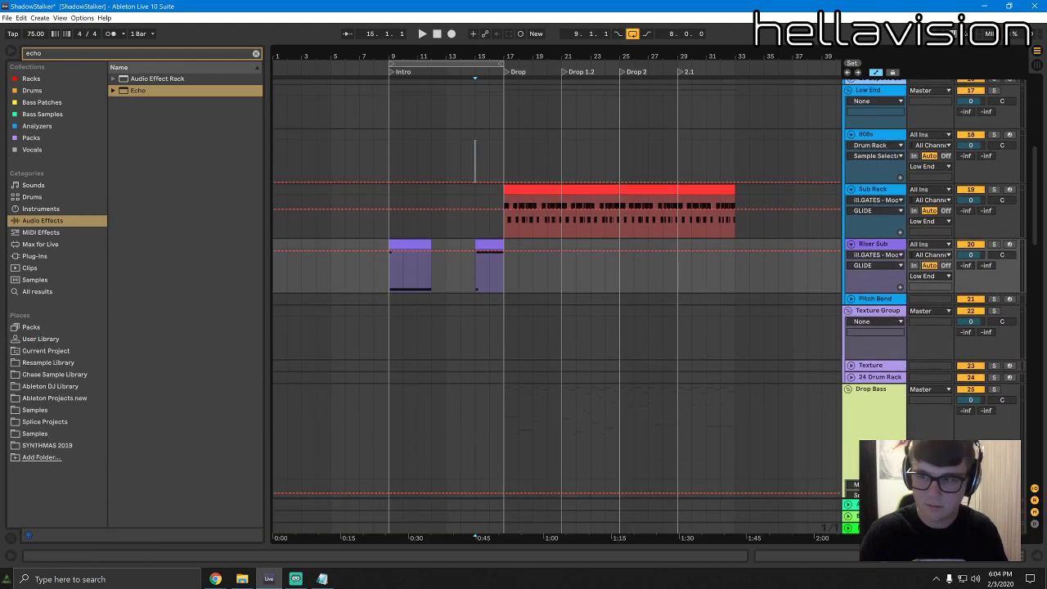
{"action": "scroll", "coordinate": [351, 330], "scroll_direction": "down", "scroll_amount": 8}
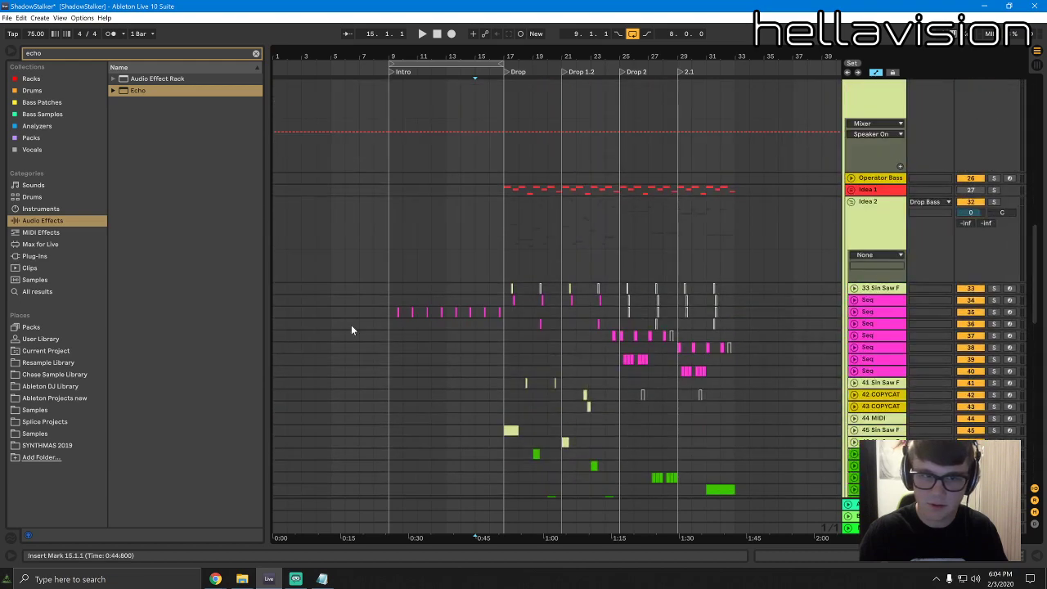
{"action": "left_click", "coordinate": [394, 314]}
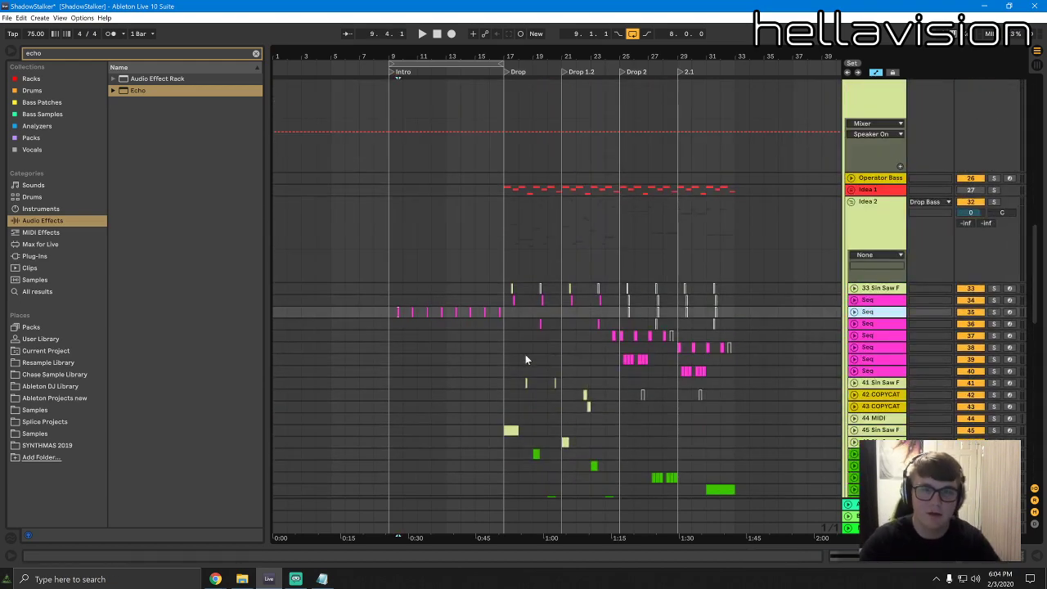
{"action": "key", "text": "ctrl+d"}
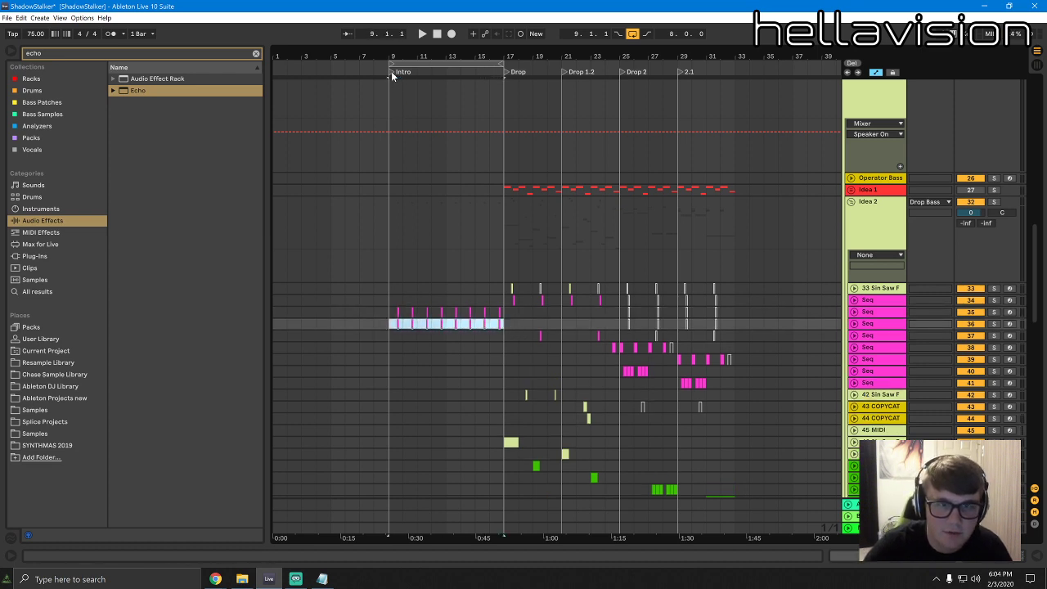
Try shifting the duplicated Seq clips earlier so the first one starts at 9.2.1, and audition them
{"action": "left_click_drag", "start_coordinate": [385, 58], "coordinate": [385, 139]}
{"action": "left_click_drag", "start_coordinate": [524, 324], "coordinate": [466, 324]}
{"action": "left_click", "coordinate": [462, 312]}
{"action": "key", "text": "space"}
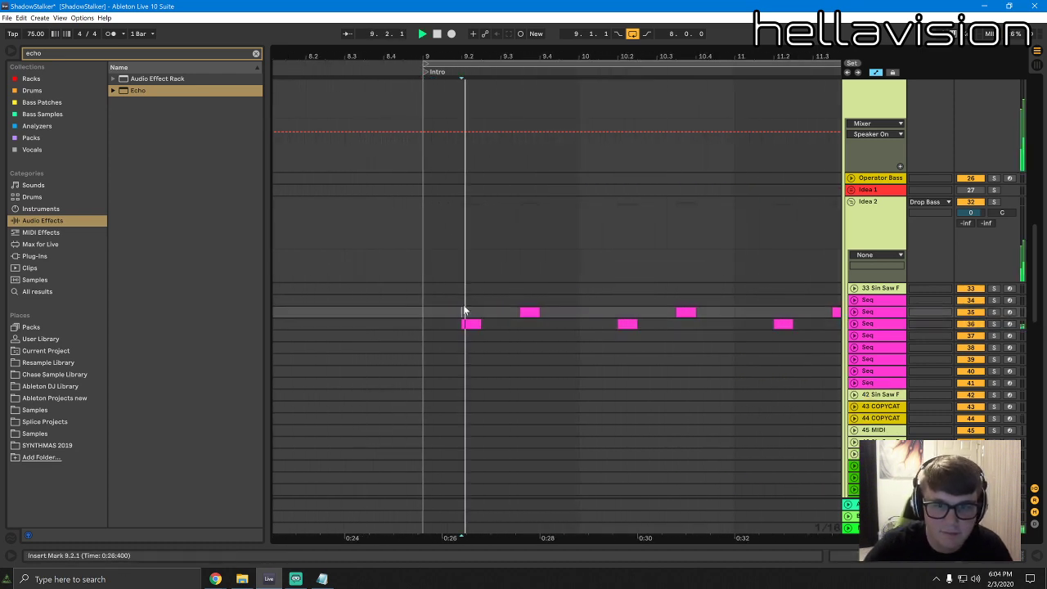
{"action": "key", "text": "space"}
{"action": "double_click", "coordinate": [869, 328]}
{"action": "key", "text": "ctrl+z"}
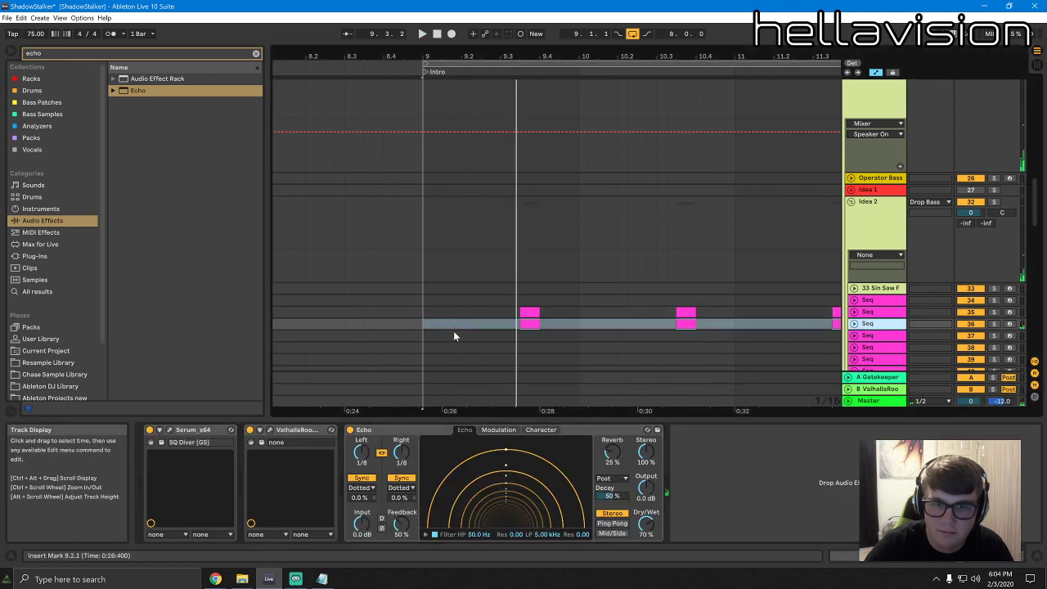
Shift the duplicated Seq clips earlier so the first one starts at 9.1.3, and audition them from the intro
{"action": "left_click_drag", "start_coordinate": [527, 324], "coordinate": [452, 326]}
{"action": "left_click", "coordinate": [422, 307]}
{"action": "key", "text": "space"}
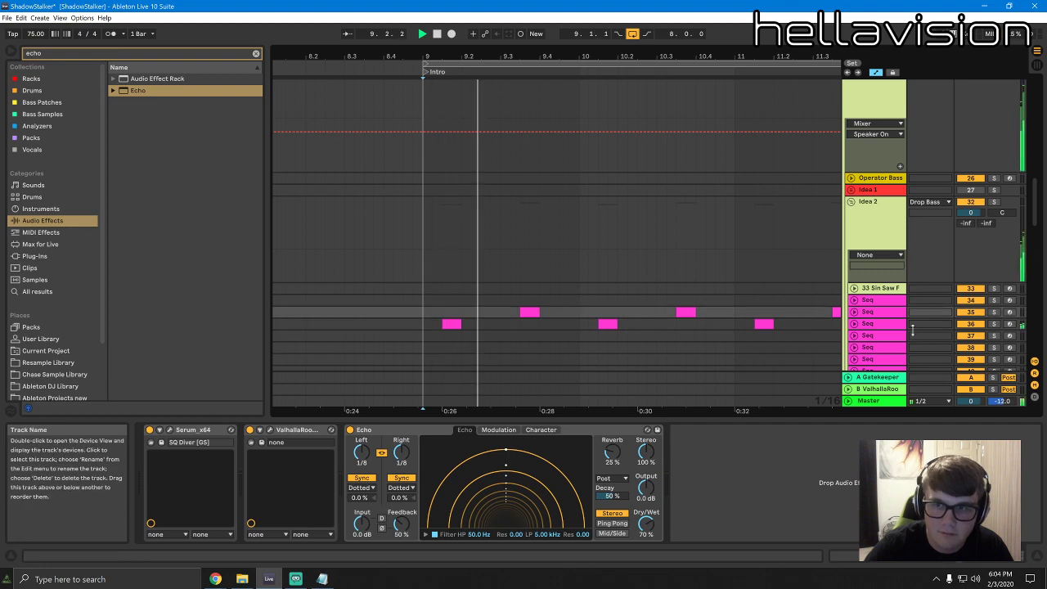
{"action": "key", "text": "space"}
Open the Serum instrument on the duplicated Seq track and move its window clear of the intro clips
{"action": "left_click", "coordinate": [912, 329]}
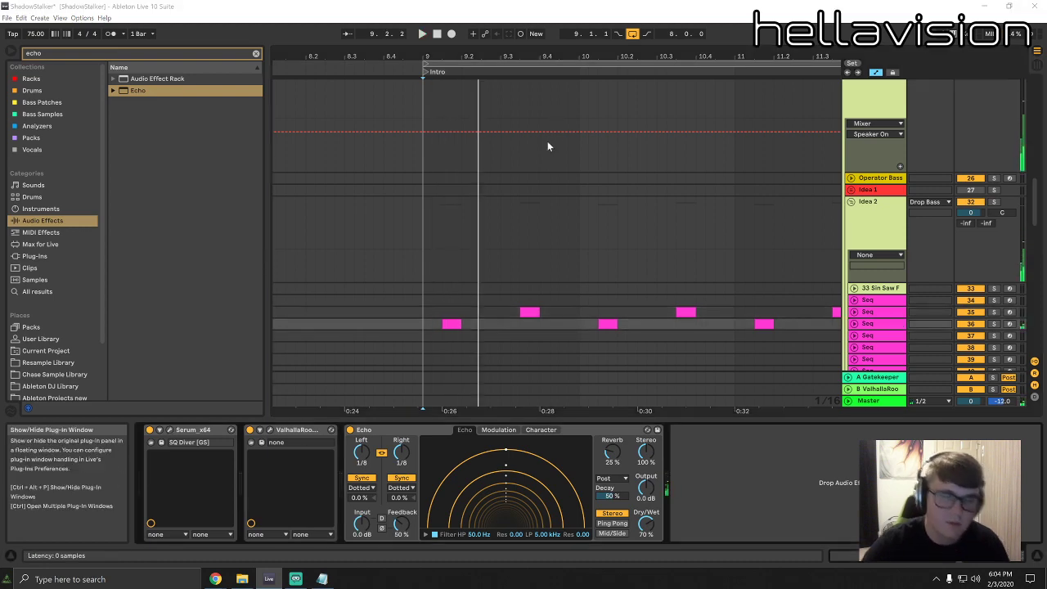
{"action": "key", "text": "ctrl+alt+p"}
{"action": "left_click", "coordinate": [583, 138]}
{"action": "left_click", "coordinate": [582, 138]}
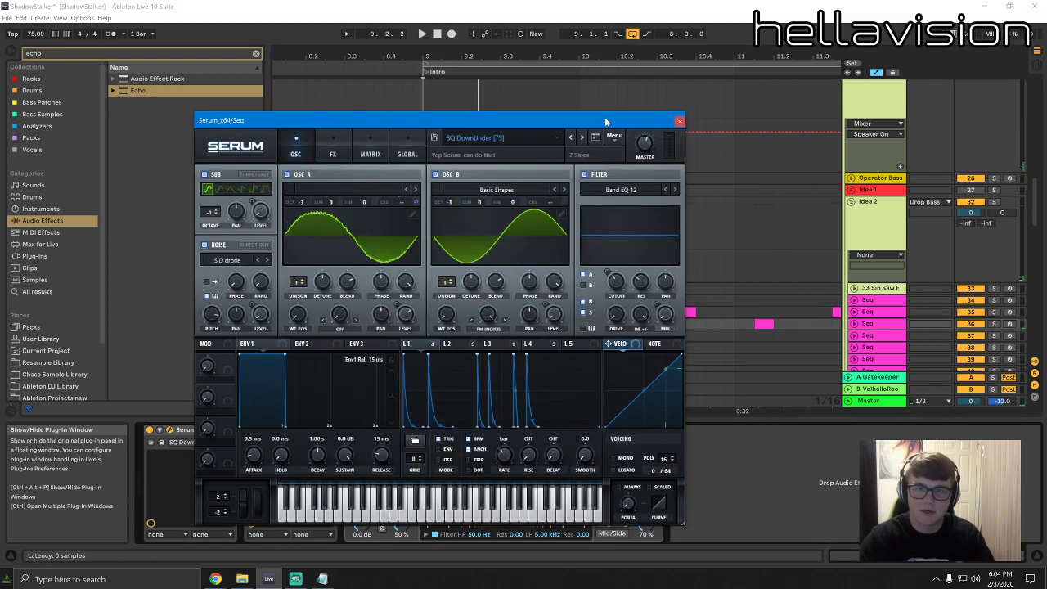
{"action": "left_click_drag", "start_coordinate": [605, 118], "coordinate": [339, 71]}
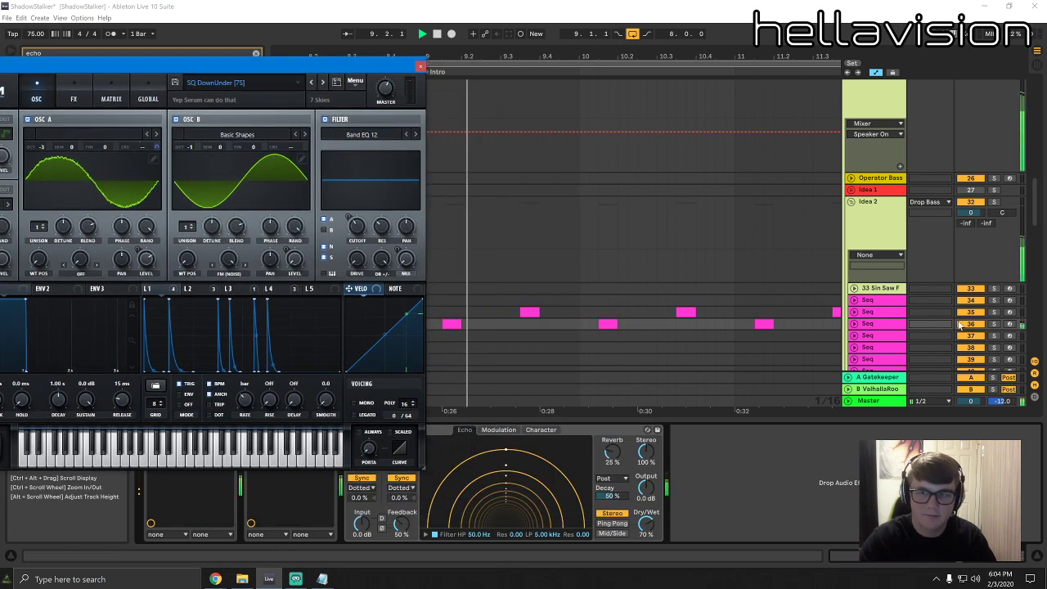
Solo the duplicated Seq track and lower its Echo Feedback to 14% and Reverb to 13% during playback
{"action": "left_click", "coordinate": [854, 324]}
{"action": "left_click", "coordinate": [994, 324]}
{"action": "key", "text": "space"}
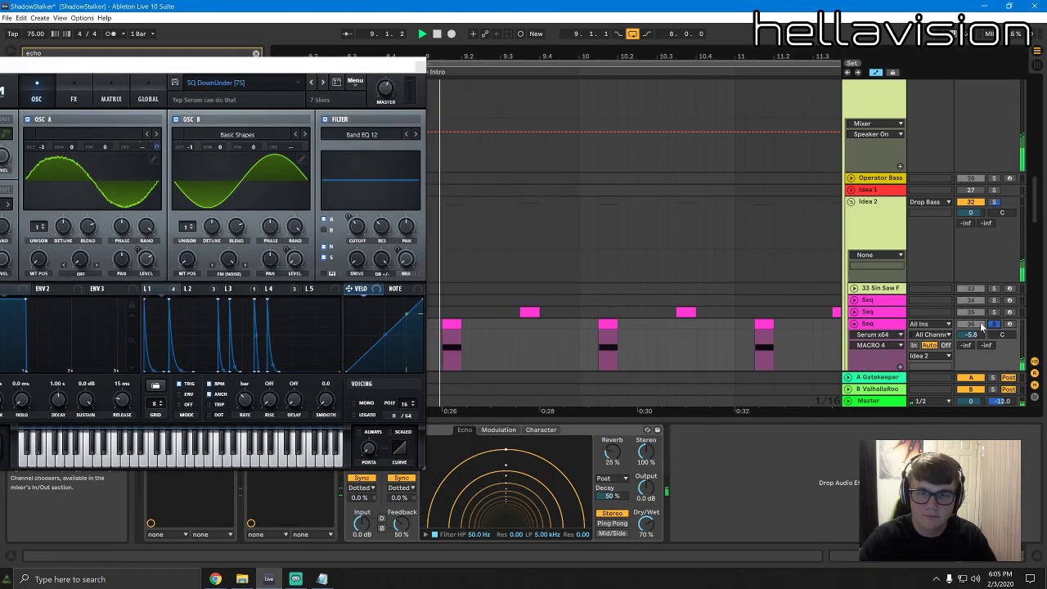
{"action": "left_click_drag", "start_coordinate": [401, 524], "coordinate": [401, 548]}
{"action": "left_click_drag", "start_coordinate": [612, 454], "coordinate": [612, 467]}
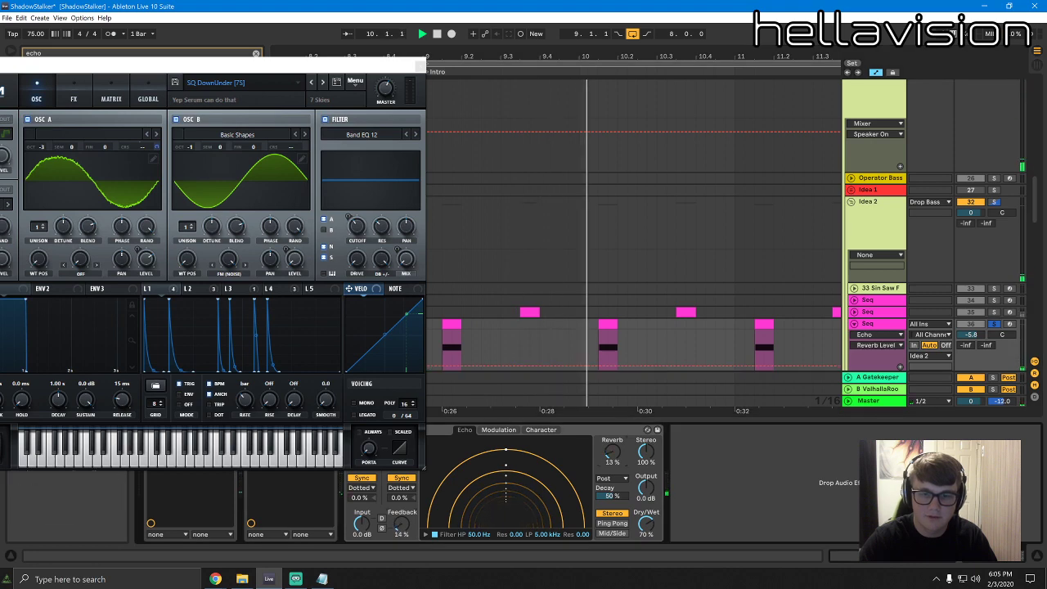
Audition the next Seq presets in the duplicated Seq track's Serum, up to SQ Ebony [AF]
{"action": "left_click", "coordinate": [322, 82]}
{"action": "left_click", "coordinate": [322, 82]}
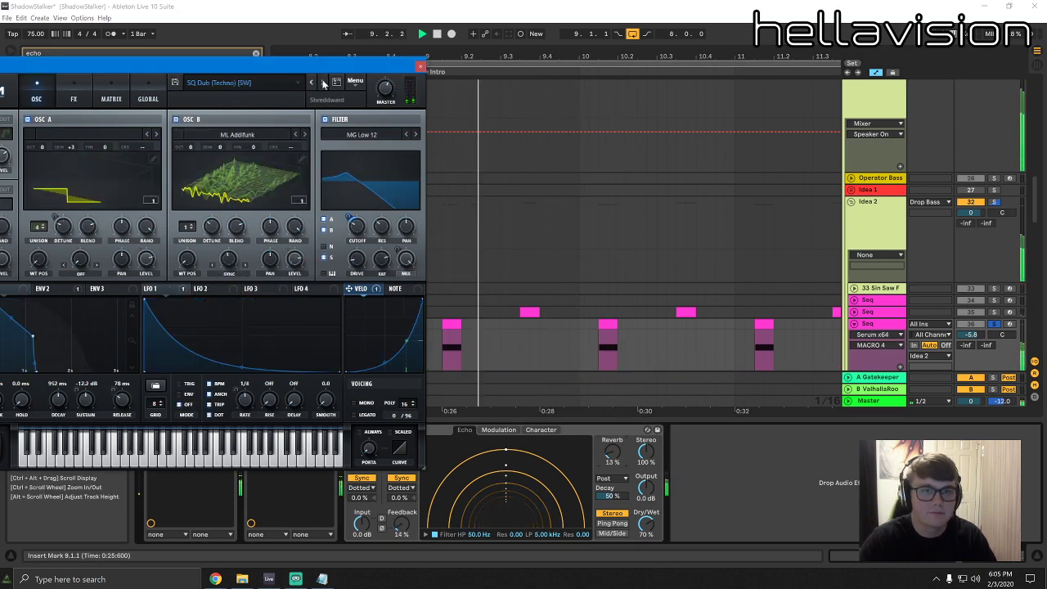
{"action": "left_click", "coordinate": [322, 82]}
{"action": "left_click", "coordinate": [322, 82]}
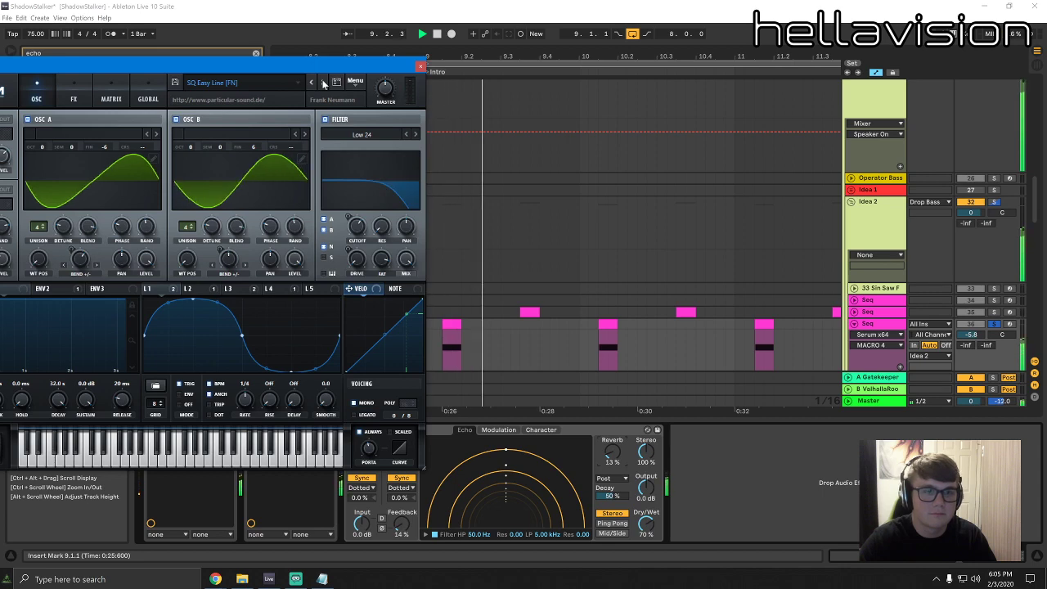
{"action": "left_click", "coordinate": [323, 81]}
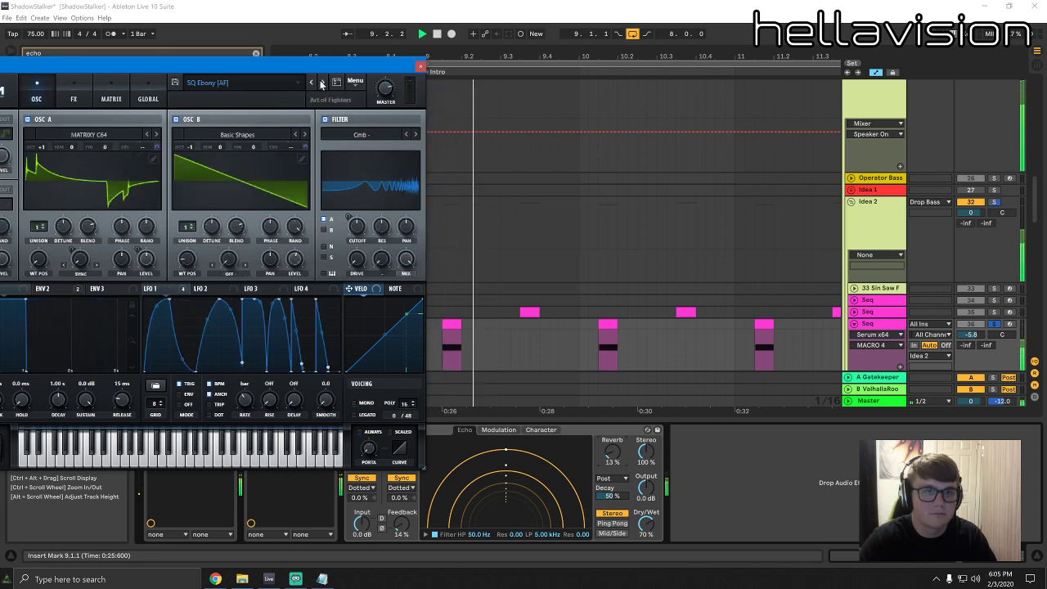
Load the plucked preset PL Dreamy NuDisco [SW] in Serum, and advance through the following presets to PL D_Pluck [DU]
{"action": "left_click", "coordinate": [249, 83]}
{"action": "mouse_move", "coordinate": [217, 204]}
{"action": "left_click", "coordinate": [360, 289]}
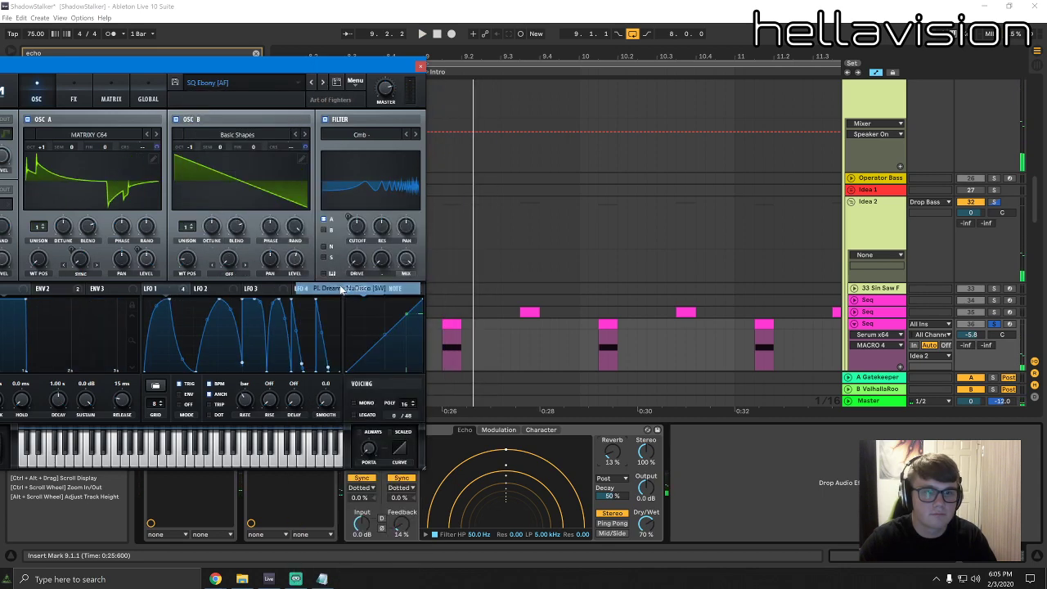
{"action": "left_click", "coordinate": [324, 83]}
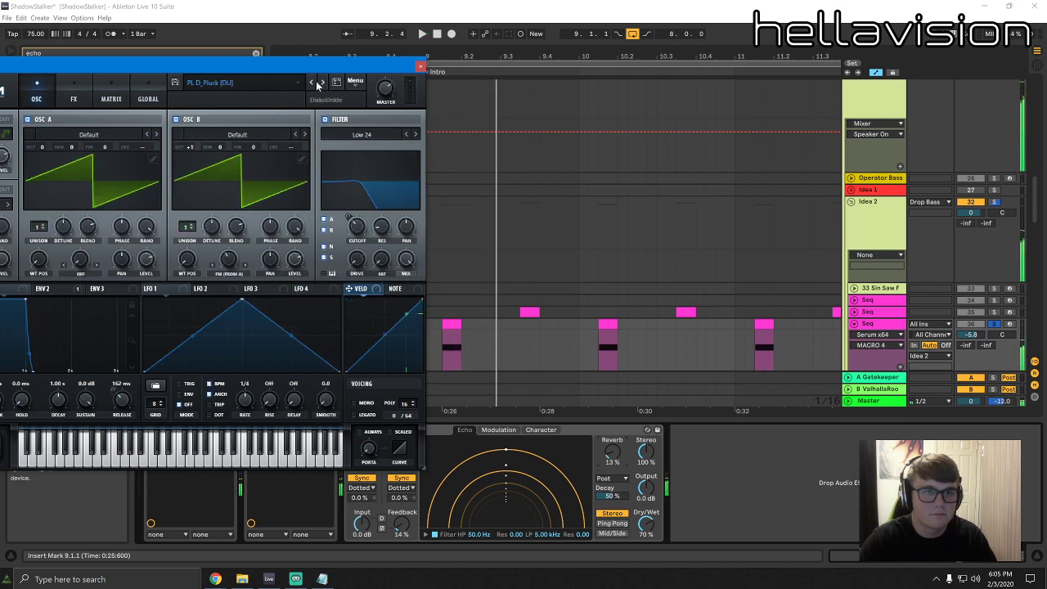
Load PL Pluto [DRK] in Serum and audition it in the full mix with the master volume at 59%
{"action": "left_click", "coordinate": [302, 82]}
{"action": "mouse_move", "coordinate": [245, 204]}
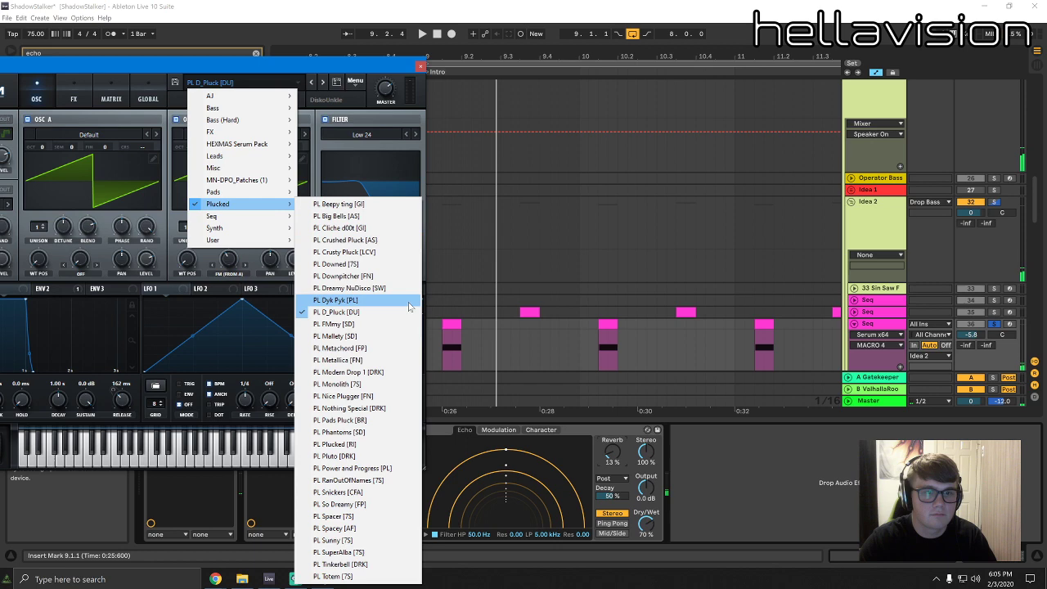
{"action": "left_click", "coordinate": [368, 456]}
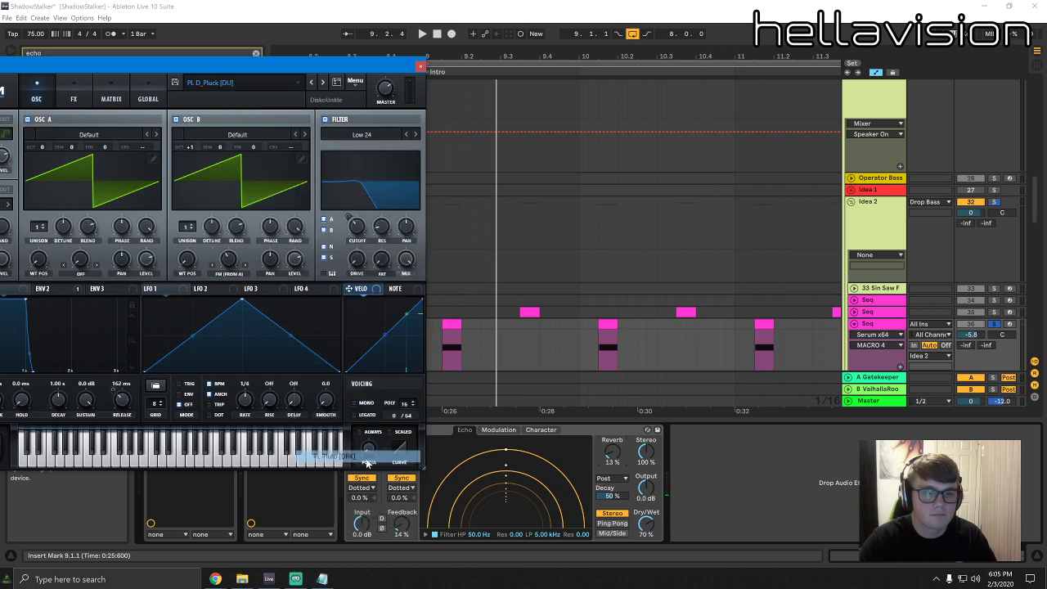
{"action": "left_click", "coordinate": [386, 88]}
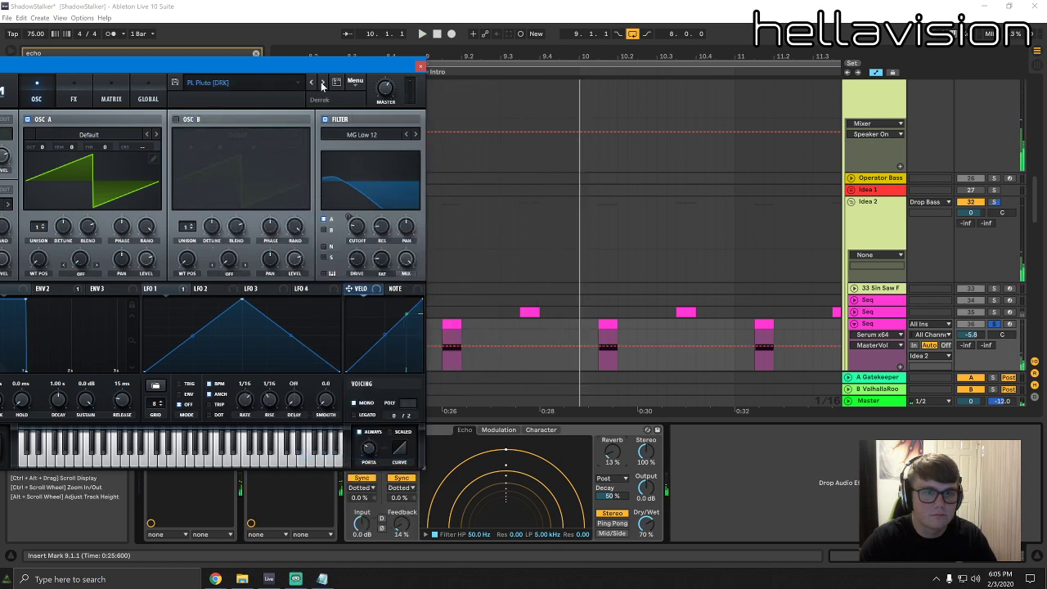
{"action": "left_click", "coordinate": [994, 325]}
{"action": "key", "text": "space"}
{"action": "key", "text": "space"}
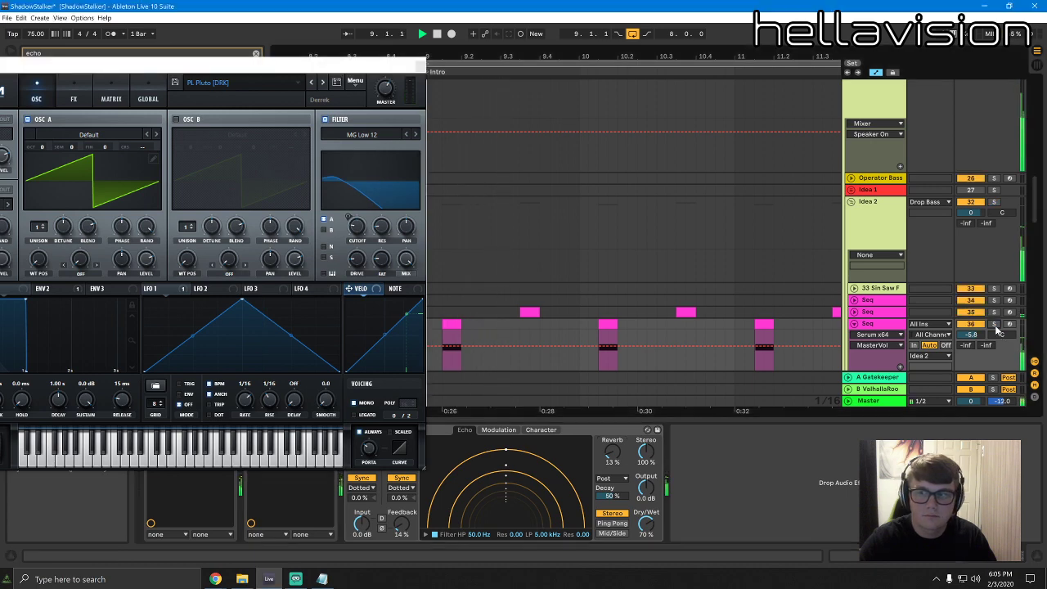
{"action": "left_click", "coordinate": [374, 96]}
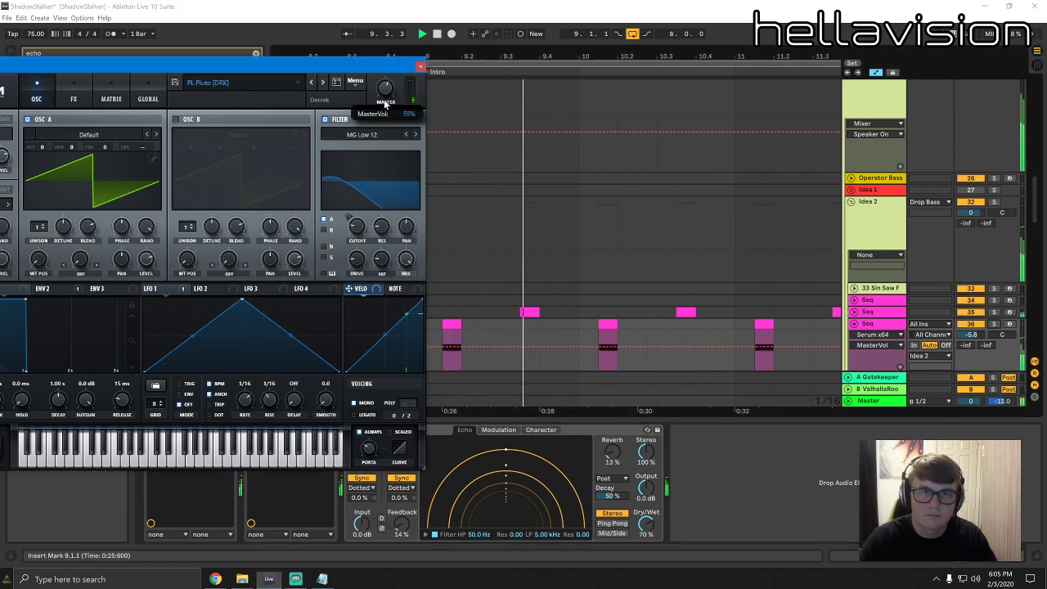
Solo the duplicated Seq track and audition the plucked presets from PL Power and Progress [PL] to PL Spacer [7S]
{"action": "left_click", "coordinate": [323, 83]}
{"action": "left_click", "coordinate": [994, 324]}
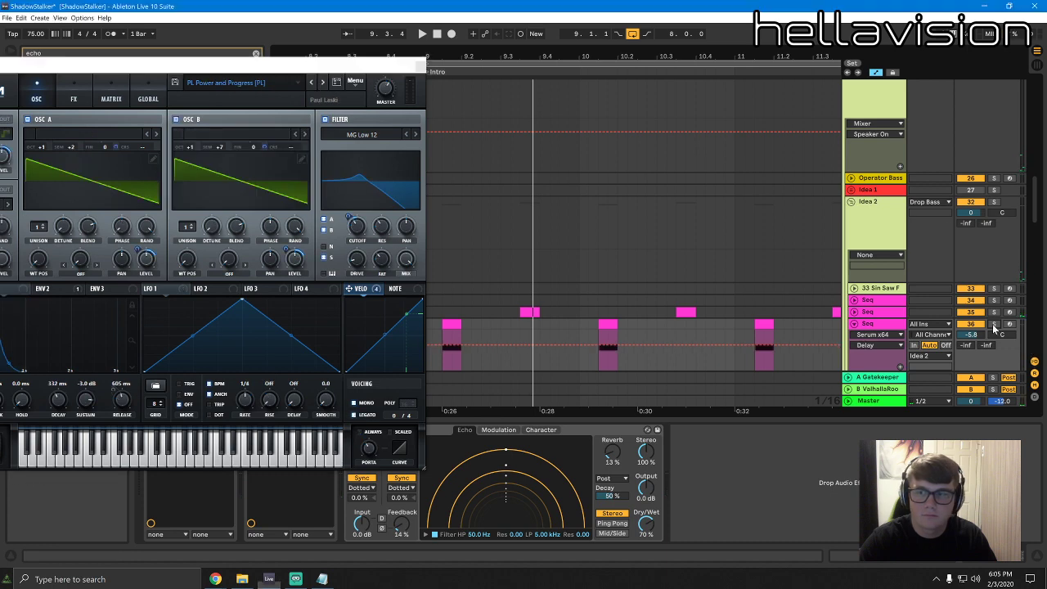
{"action": "key", "text": "space"}
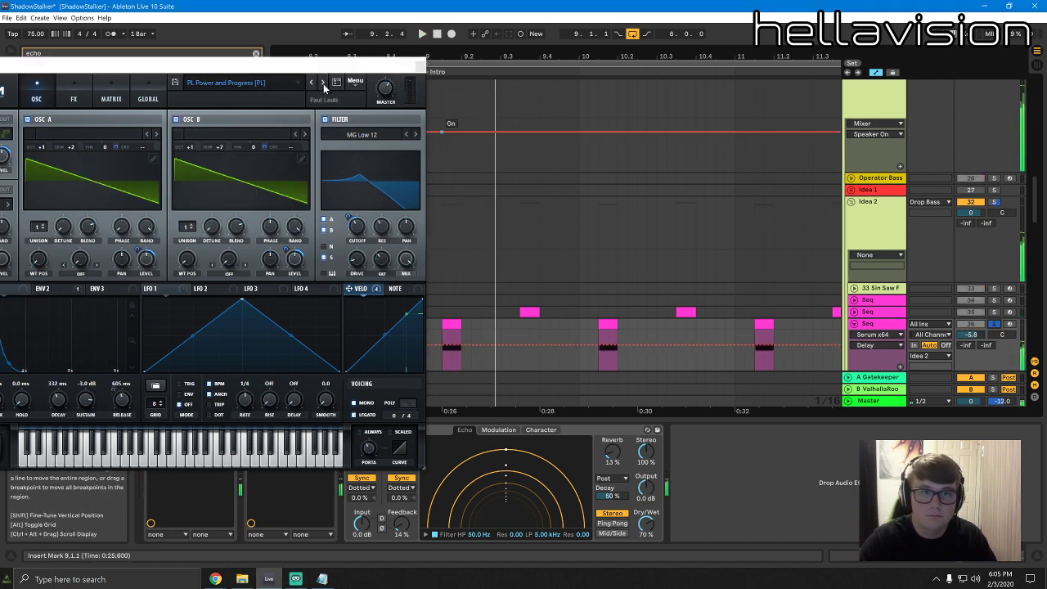
{"action": "left_click", "coordinate": [322, 82]}
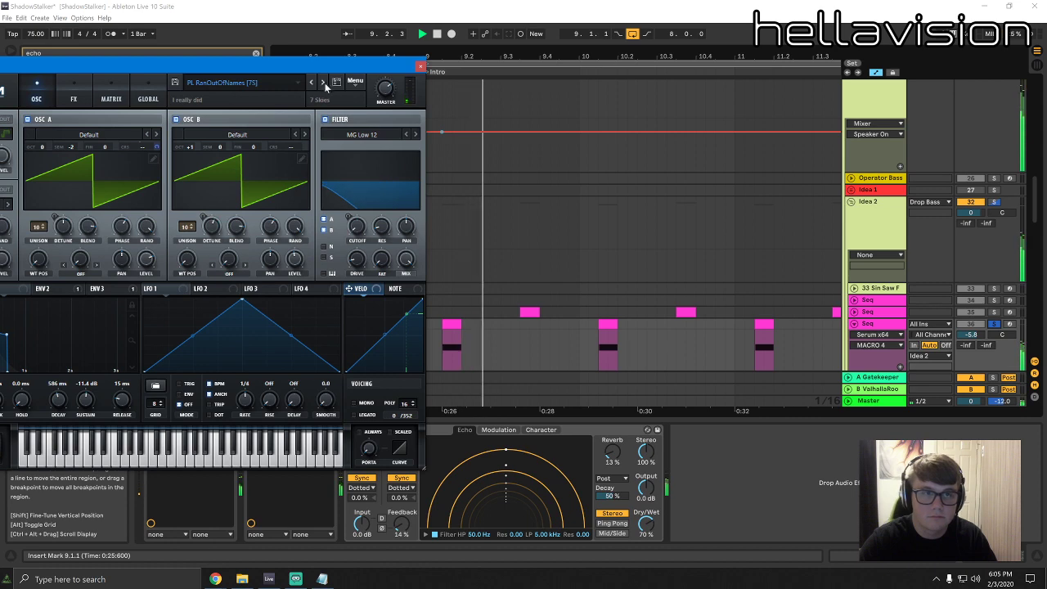
{"action": "left_click", "coordinate": [324, 82]}
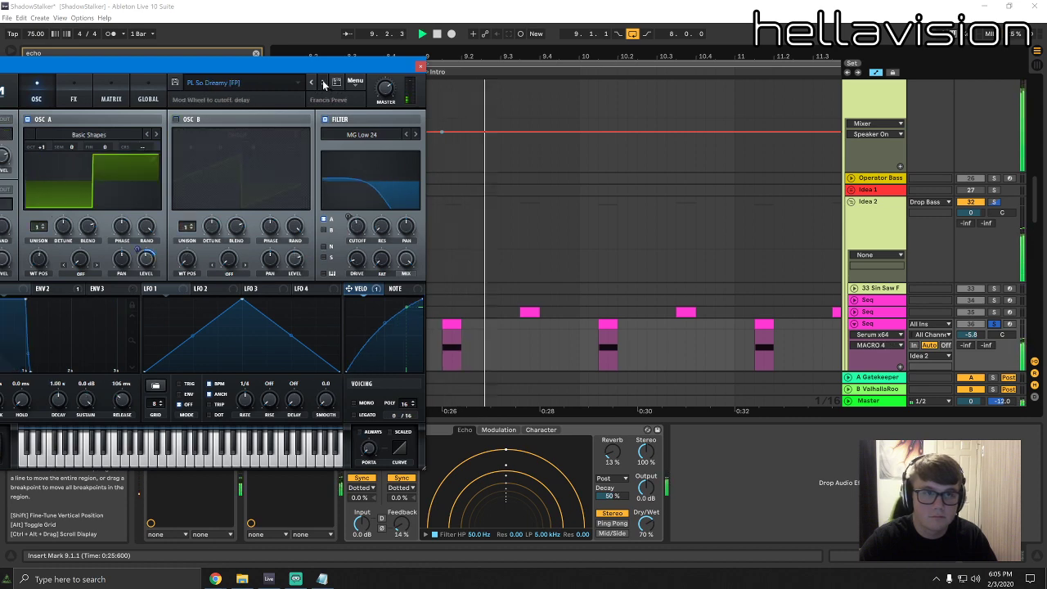
{"action": "left_click", "coordinate": [322, 83]}
Load the PL Nothing Special [DRK] preset and raise oscillator A's octave to +1
{"action": "left_click", "coordinate": [234, 83]}
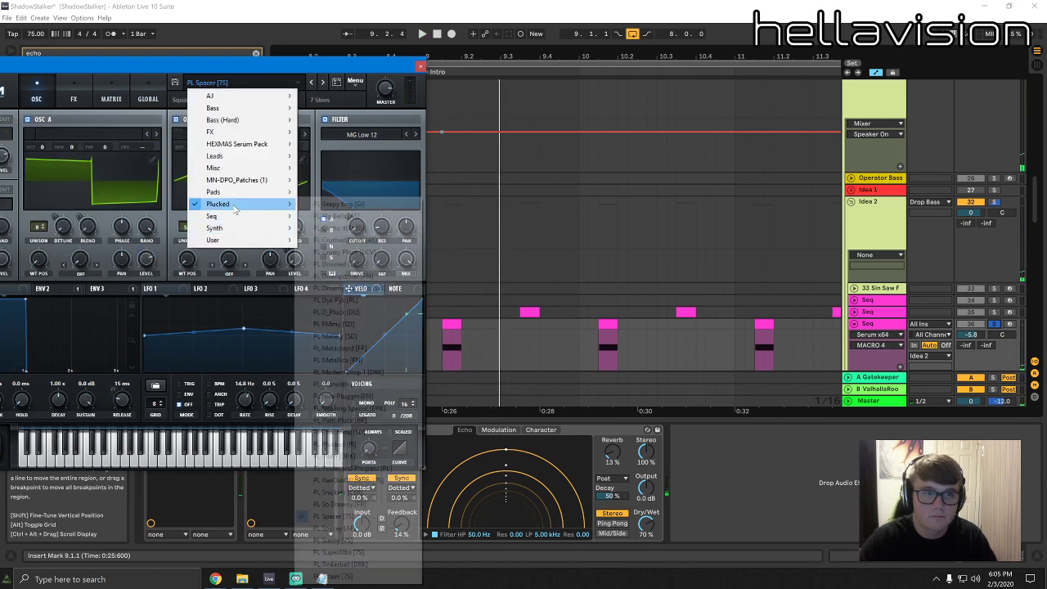
{"action": "mouse_move", "coordinate": [238, 207]}
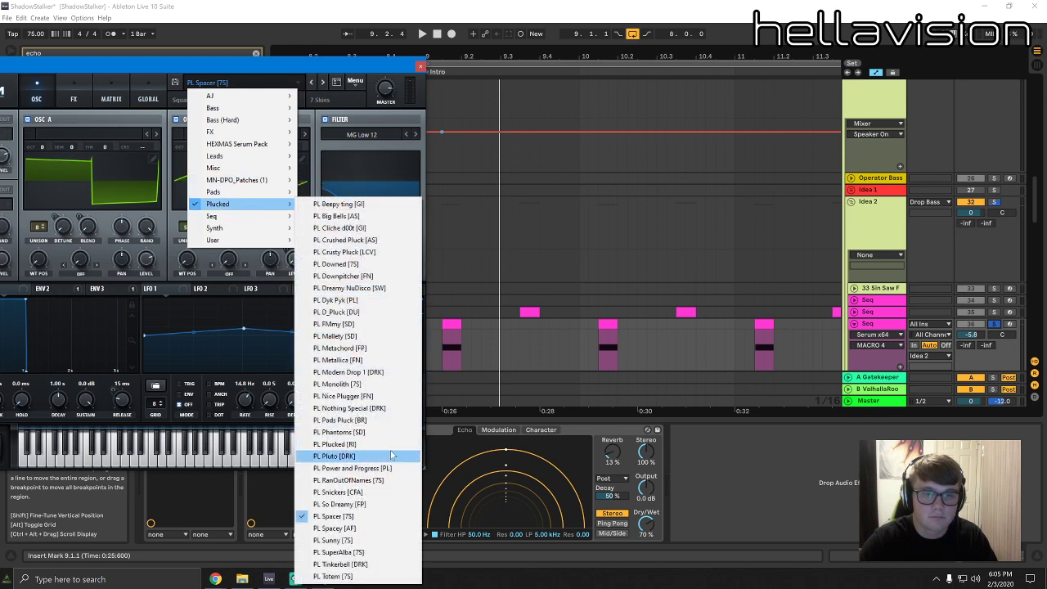
{"action": "left_click", "coordinate": [381, 409]}
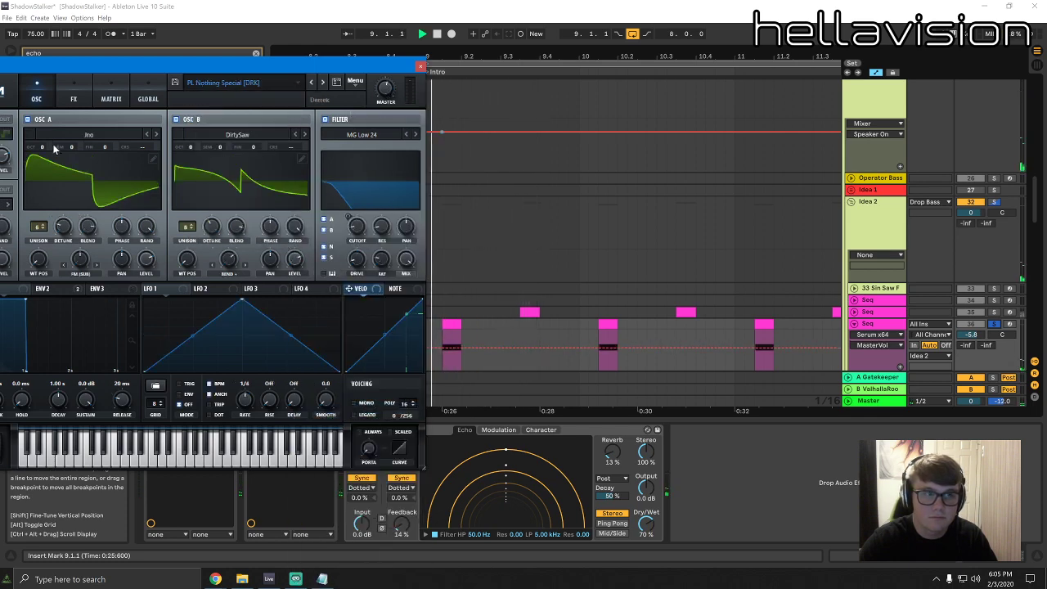
{"action": "left_click_drag", "start_coordinate": [42, 147], "coordinate": [47, 139]}
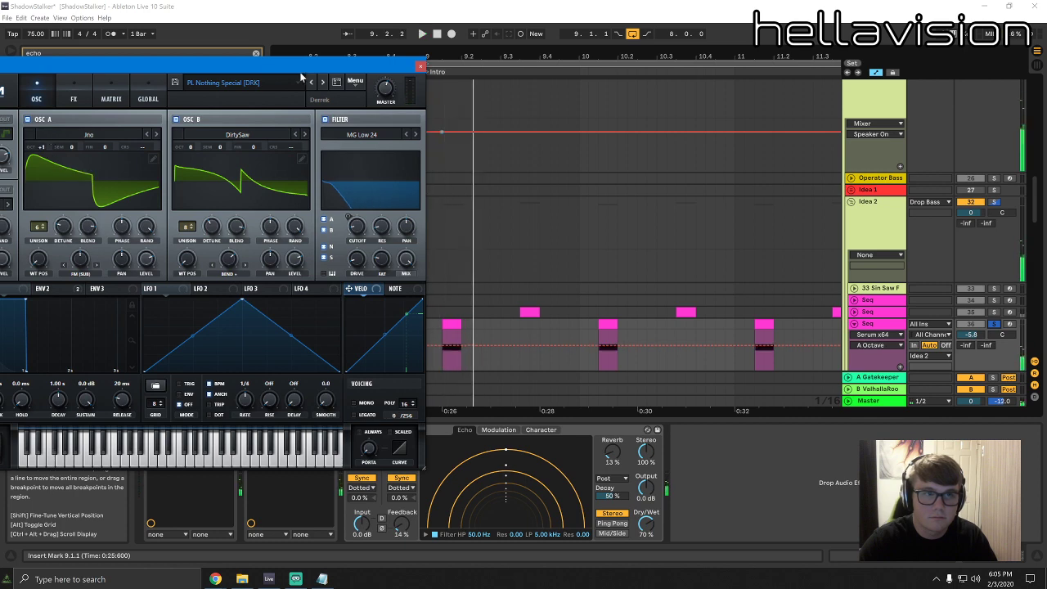
Advance through the plucked presets to PL Plucked [RI] and audition it
{"action": "left_click", "coordinate": [324, 82]}
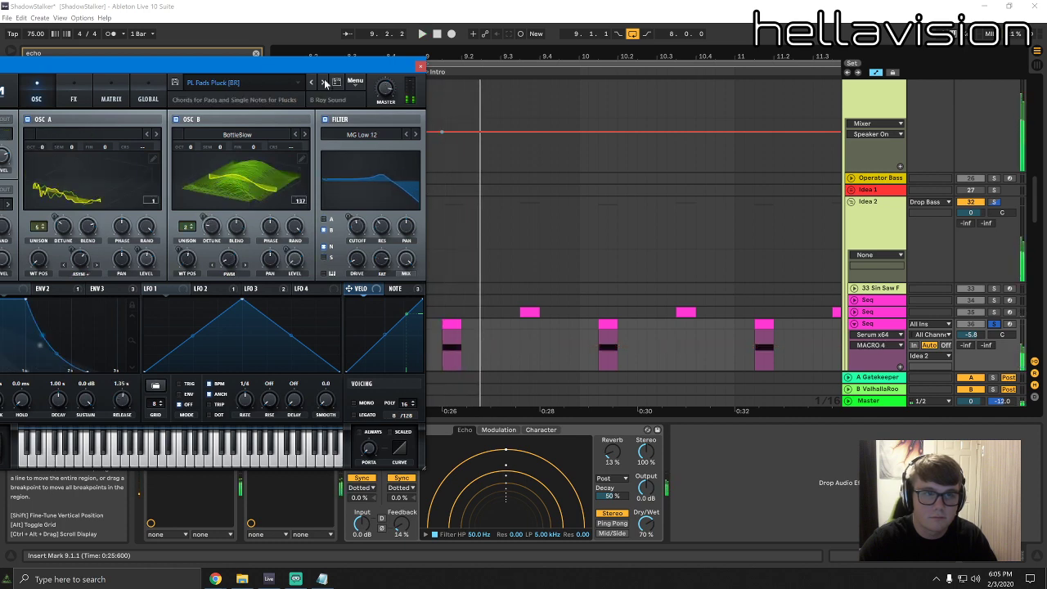
{"action": "left_click", "coordinate": [325, 83]}
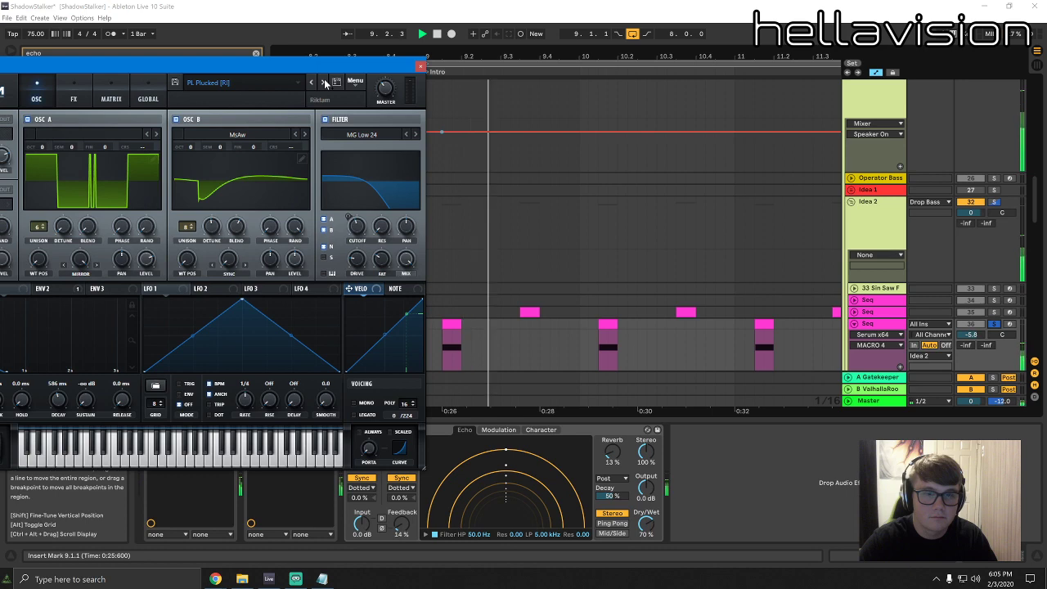
{"action": "key", "text": "space"}
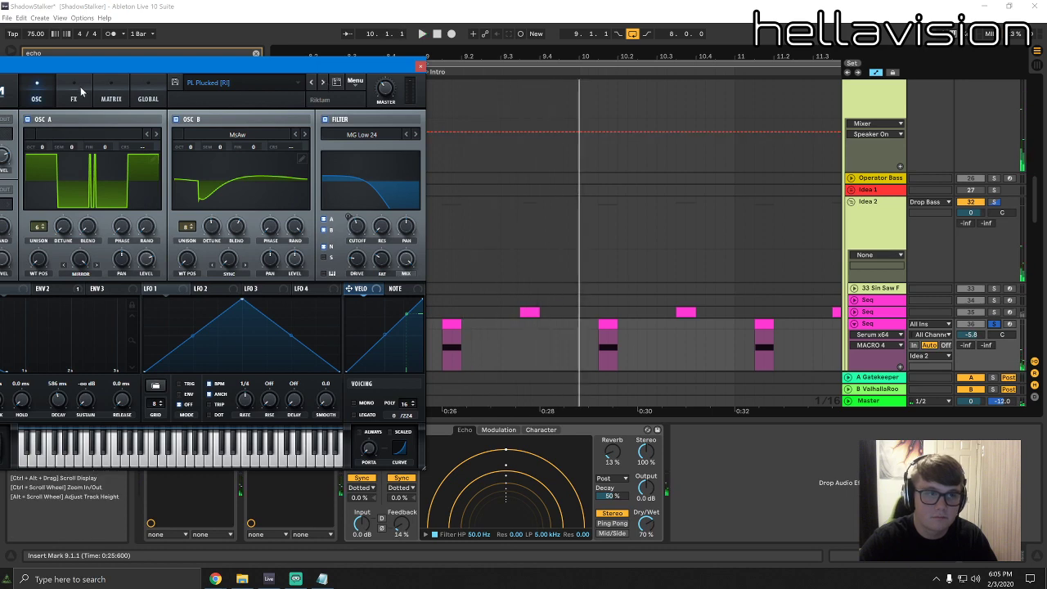
Turn off the Delay and Reverb effects in Serum, resume playback and close the Serum window
{"action": "left_click", "coordinate": [77, 94]}
{"action": "left_click_drag", "start_coordinate": [109, 67], "coordinate": [333, 106]}
{"action": "left_click", "coordinate": [173, 242]}
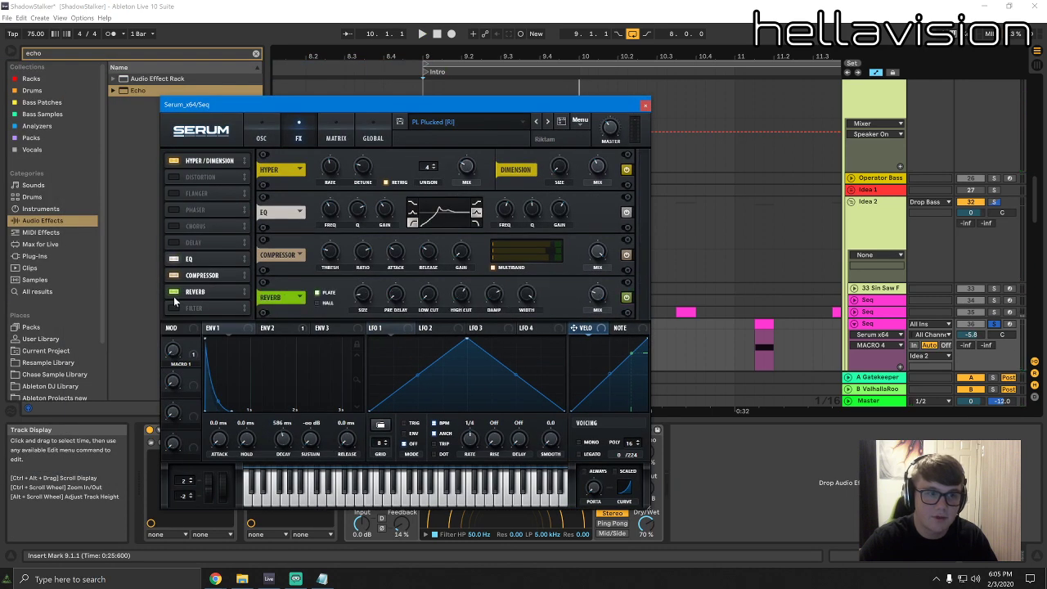
{"action": "left_click", "coordinate": [173, 292]}
{"action": "key", "text": "space"}
{"action": "left_click", "coordinate": [645, 105]}
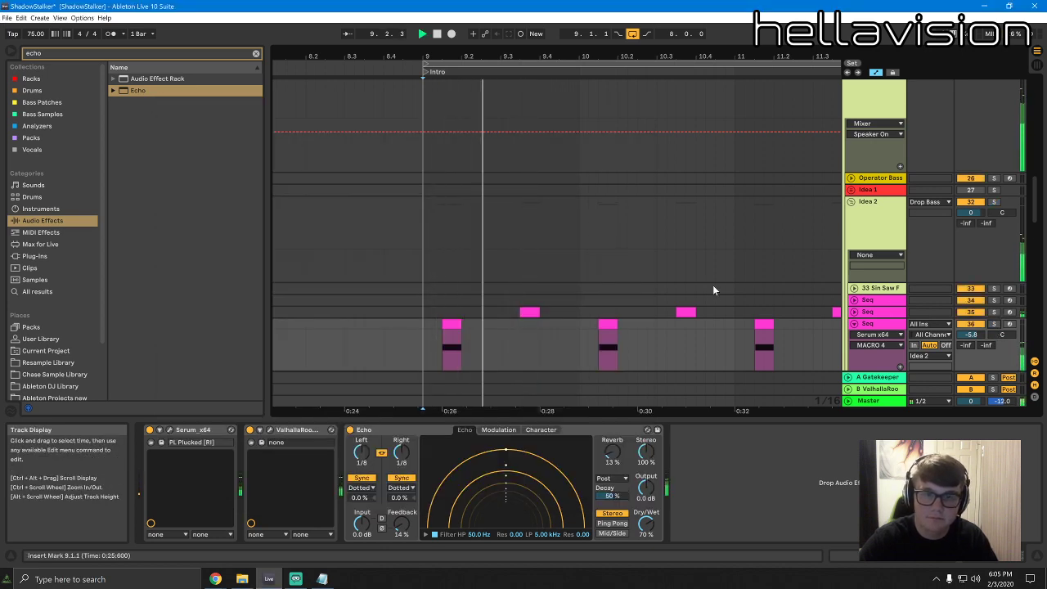
Set the duplicated Seq track's volume to -2.9 dB while the intro plays
{"action": "left_click_drag", "start_coordinate": [564, 56], "coordinate": [482, 2]}
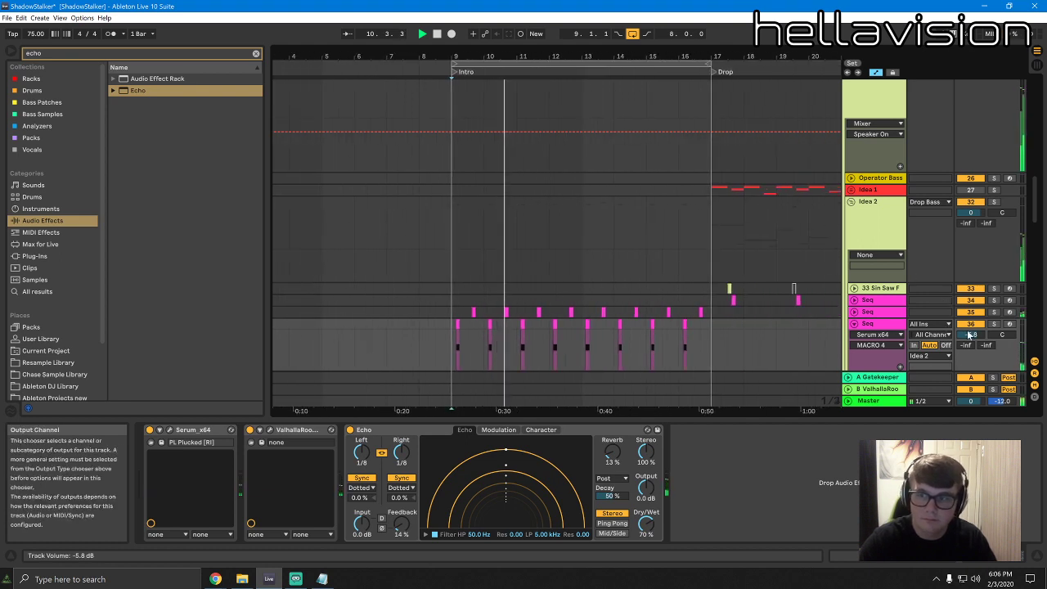
{"action": "left_click_drag", "start_coordinate": [971, 334], "coordinate": [971, 329]}
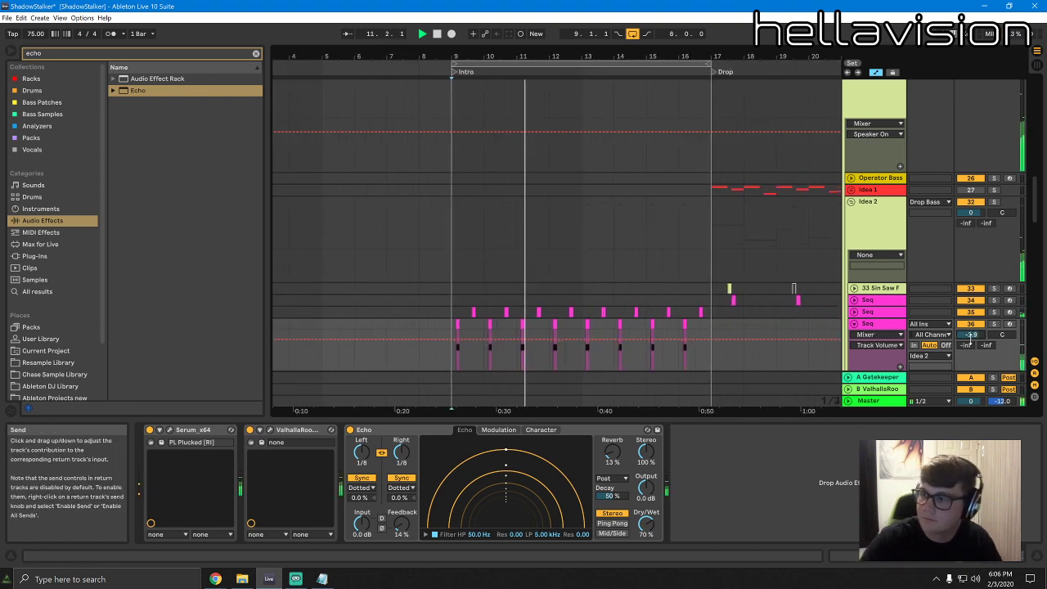
Insert a new empty MIDI track between the two Seq tracks that hold the intro clips
{"action": "scroll", "coordinate": [773, 322], "scroll_direction": "down", "scroll_amount": 2}
{"action": "scroll", "coordinate": [773, 321], "scroll_direction": "down", "scroll_amount": 3}
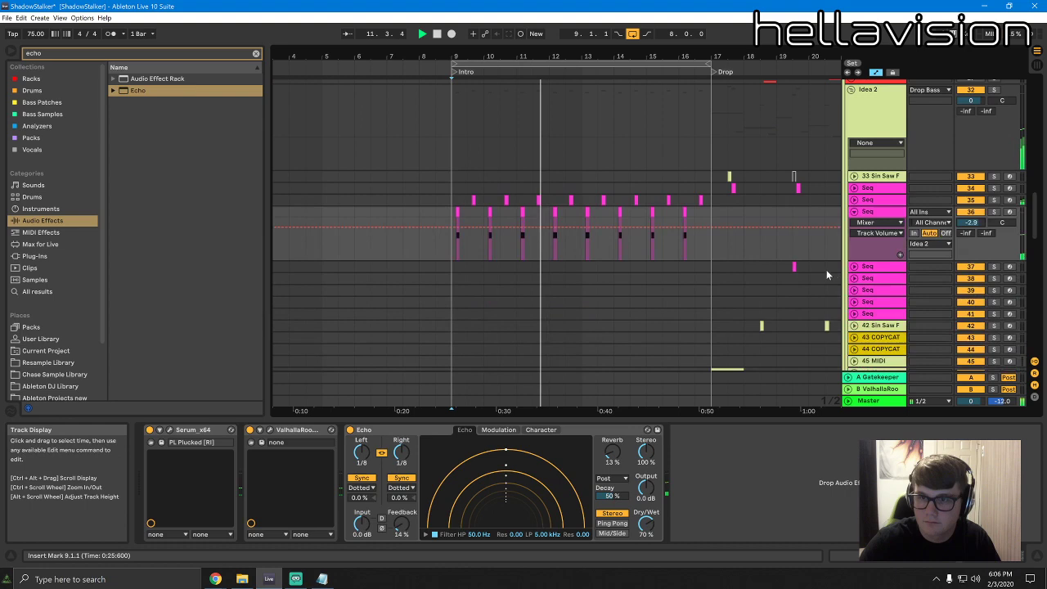
{"action": "right_click", "coordinate": [876, 201]}
{"action": "left_click", "coordinate": [912, 296]}
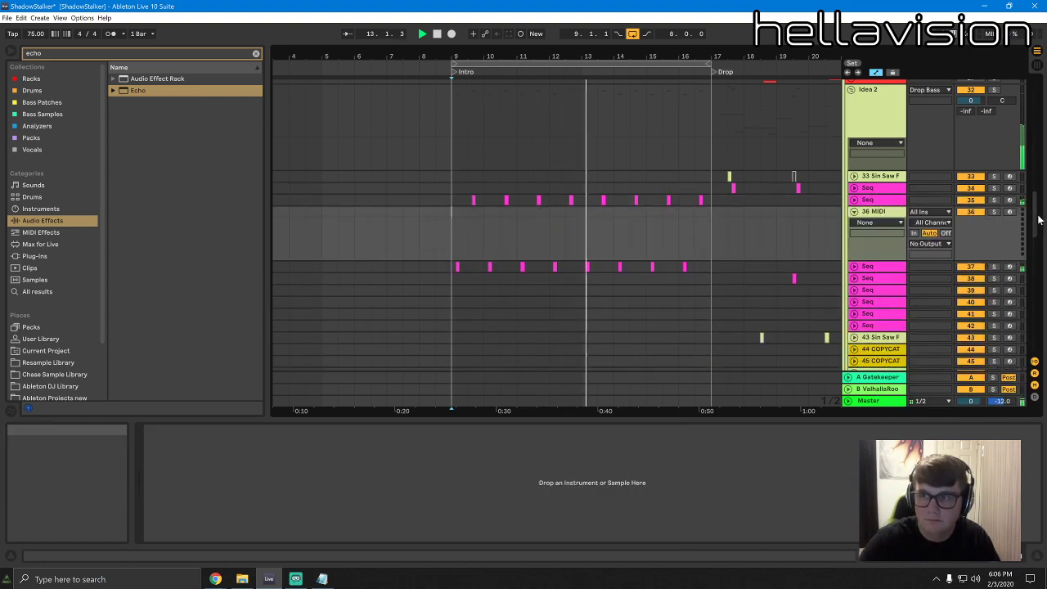
Split the first Riser Sub clip at bar 11 and copy its first two bars to 13.1.1
{"action": "left_click_drag", "start_coordinate": [1036, 202], "coordinate": [1021, 149]}
{"action": "left_click", "coordinate": [541, 274]}
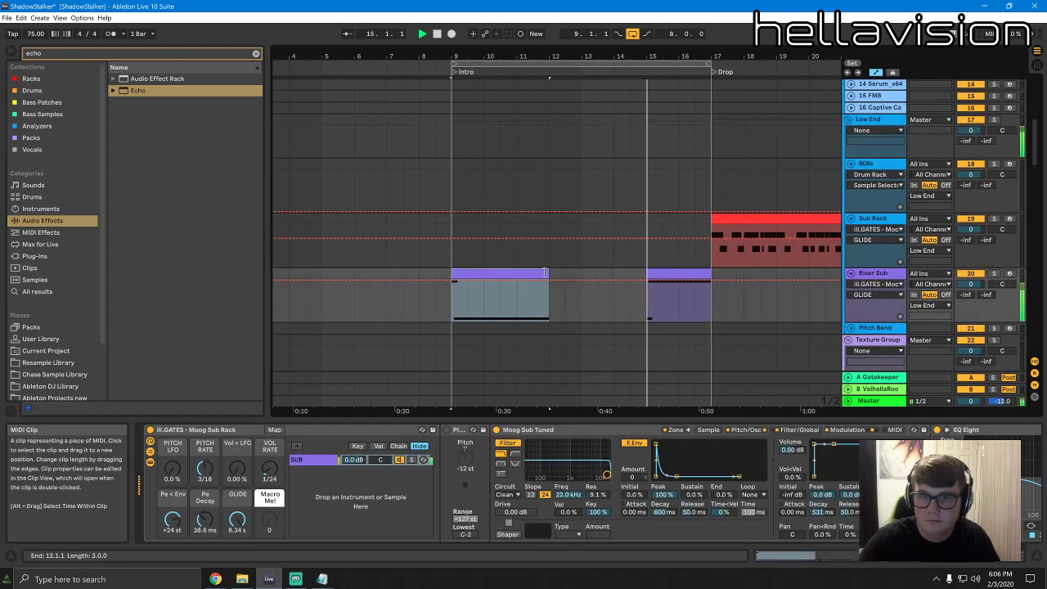
{"action": "left_click", "coordinate": [514, 309]}
{"action": "key", "text": "ctrl+e"}
{"action": "left_click", "coordinate": [502, 275]}
{"action": "key", "text": "ctrl+c"}
{"action": "left_click", "coordinate": [584, 278]}
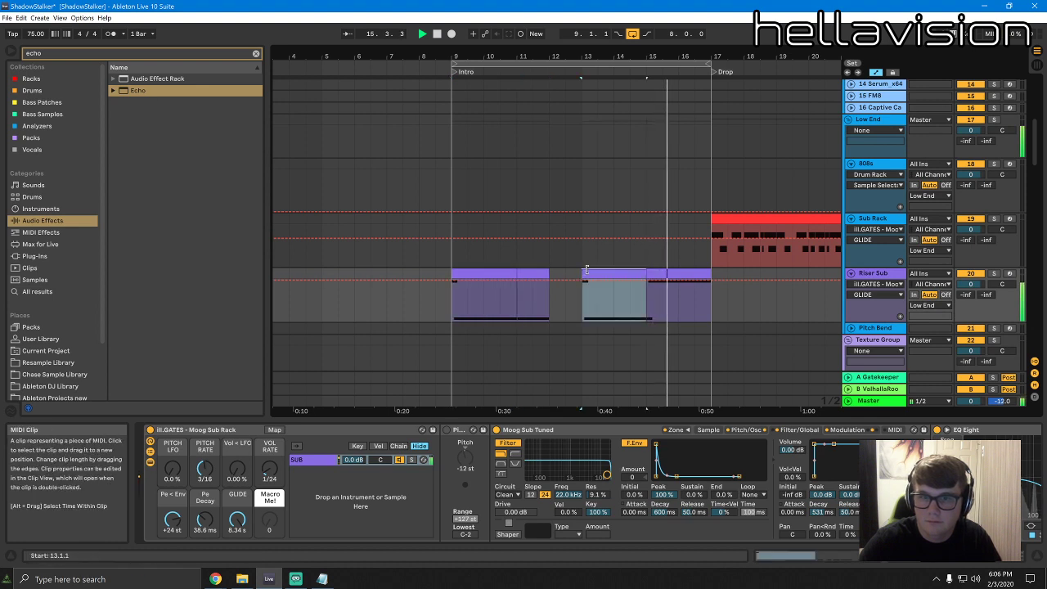
{"action": "key", "text": "ctrl+v"}
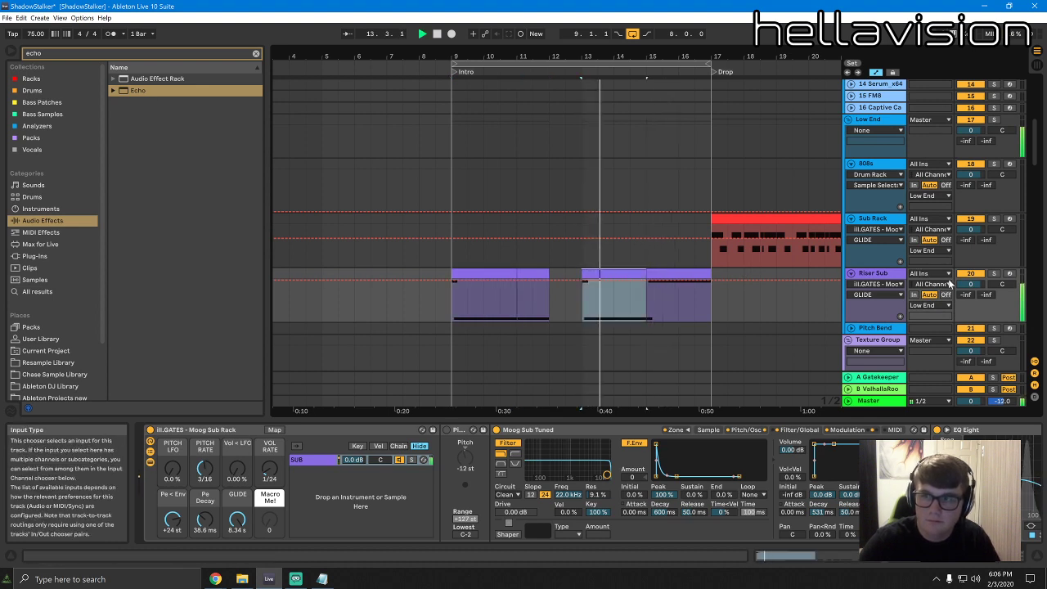
Set the Riser Sub track's volume to -7.7 dB and restart playback from the start of the intro
{"action": "left_click_drag", "start_coordinate": [970, 284], "coordinate": [971, 293]}
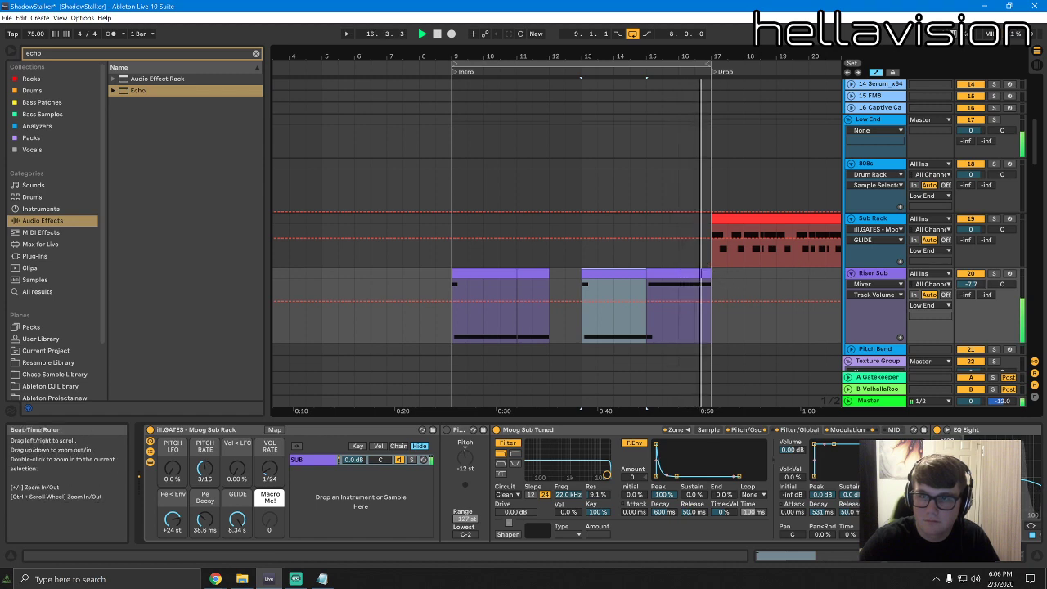
{"action": "left_click_drag", "start_coordinate": [407, 57], "coordinate": [406, 33]}
{"action": "key", "text": "space"}
{"action": "left_click", "coordinate": [416, 181]}
{"action": "left_click", "coordinate": [434, 173]}
{"action": "key", "text": "space"}
Copy the LC_VRTX_170 impact clips spanning bars 9 to 17 on the Risers & Cym audio track to bar 1
{"action": "scroll", "coordinate": [672, 343], "scroll_direction": "down", "scroll_amount": 3}
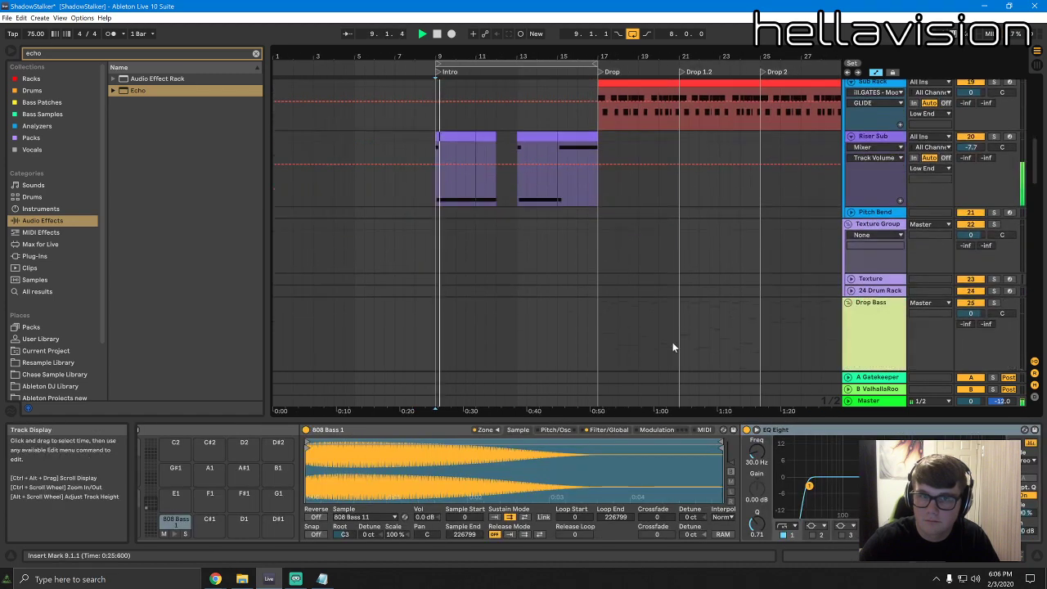
{"action": "scroll", "coordinate": [672, 347], "scroll_direction": "down", "scroll_amount": 2}
{"action": "left_click_drag", "start_coordinate": [1036, 181], "coordinate": [1020, 314]}
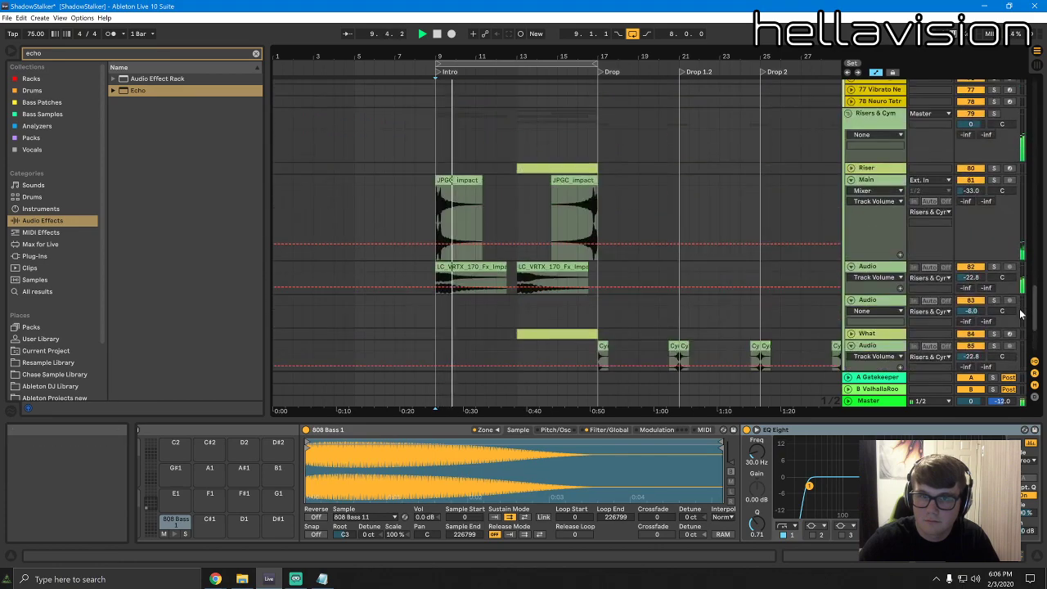
{"action": "left_click_drag", "start_coordinate": [598, 268], "coordinate": [438, 269]}
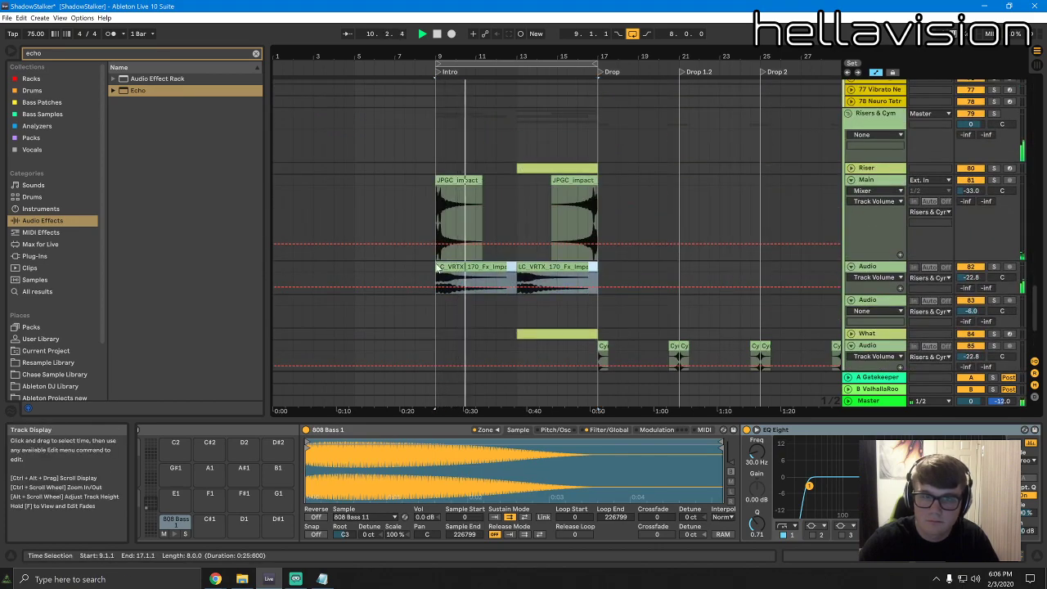
{"action": "key", "text": "ctrl+c"}
{"action": "left_click", "coordinate": [274, 271]}
{"action": "key", "text": "ctrl+v"}
{"action": "left_click", "coordinate": [578, 333]}
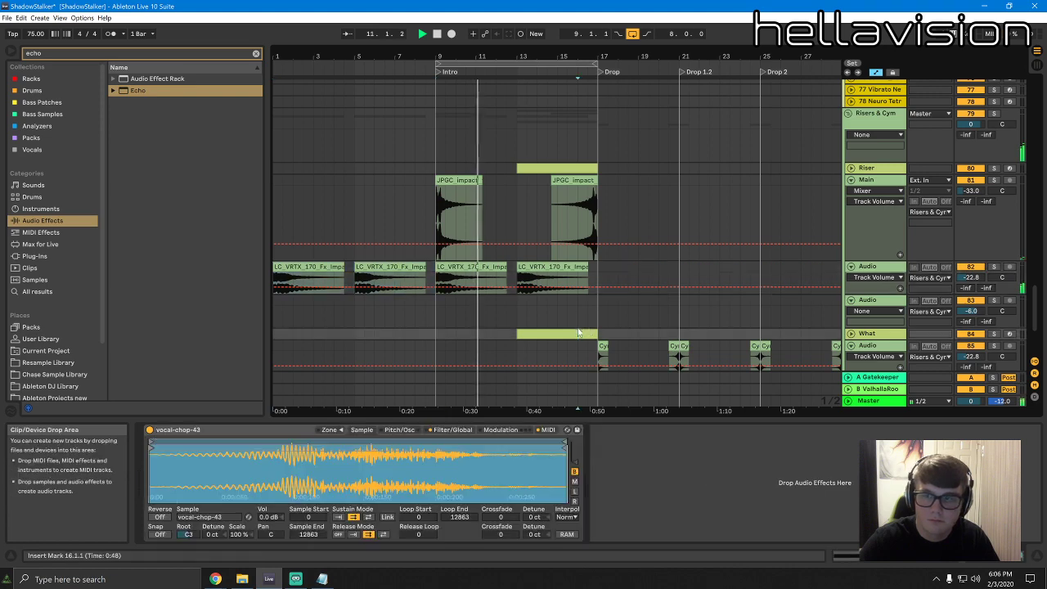
Insert a new MIDI track below the What track and stop playback
{"action": "scroll", "coordinate": [539, 301], "scroll_direction": "up", "scroll_amount": 2}
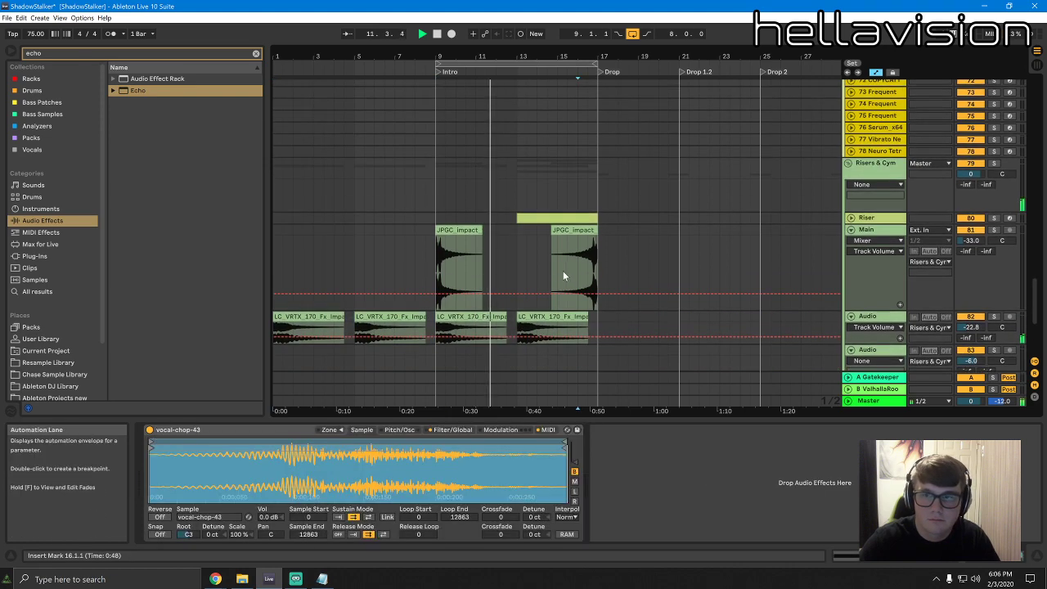
{"action": "scroll", "coordinate": [563, 271], "scroll_direction": "down", "scroll_amount": 4}
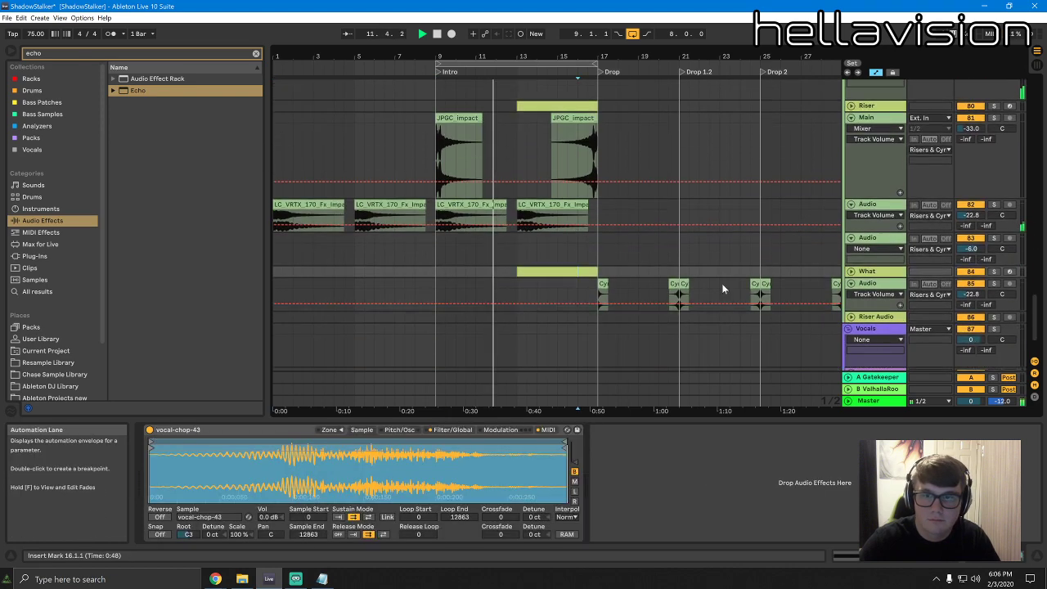
{"action": "right_click", "coordinate": [880, 274]}
{"action": "left_click", "coordinate": [909, 377]}
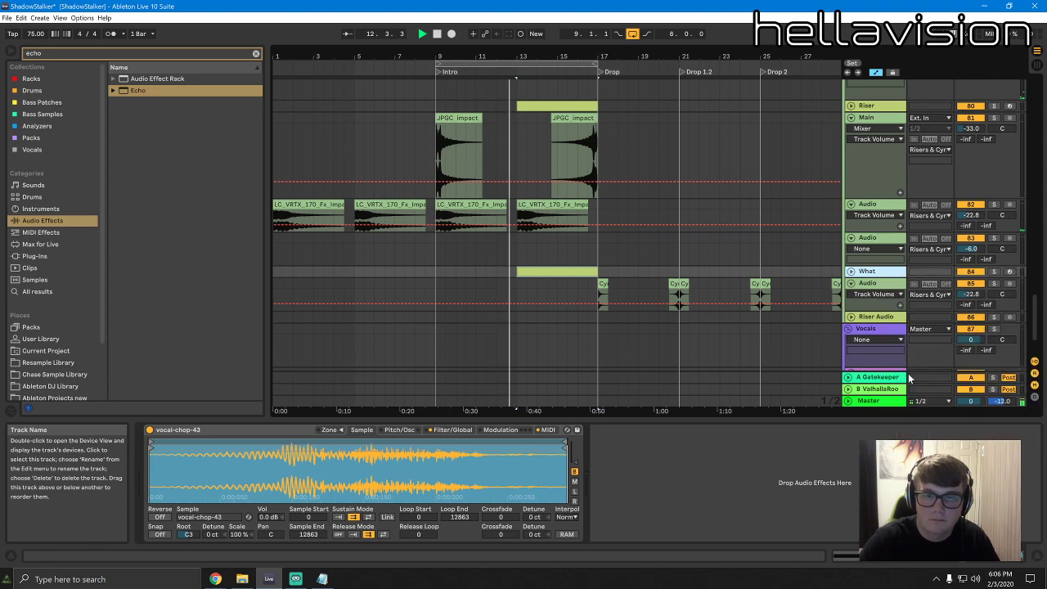
{"action": "key", "text": "space"}
Open the What track's MIDI clip and locate its vocal-chop-43 sample in the browser
{"action": "double_click", "coordinate": [558, 268]}
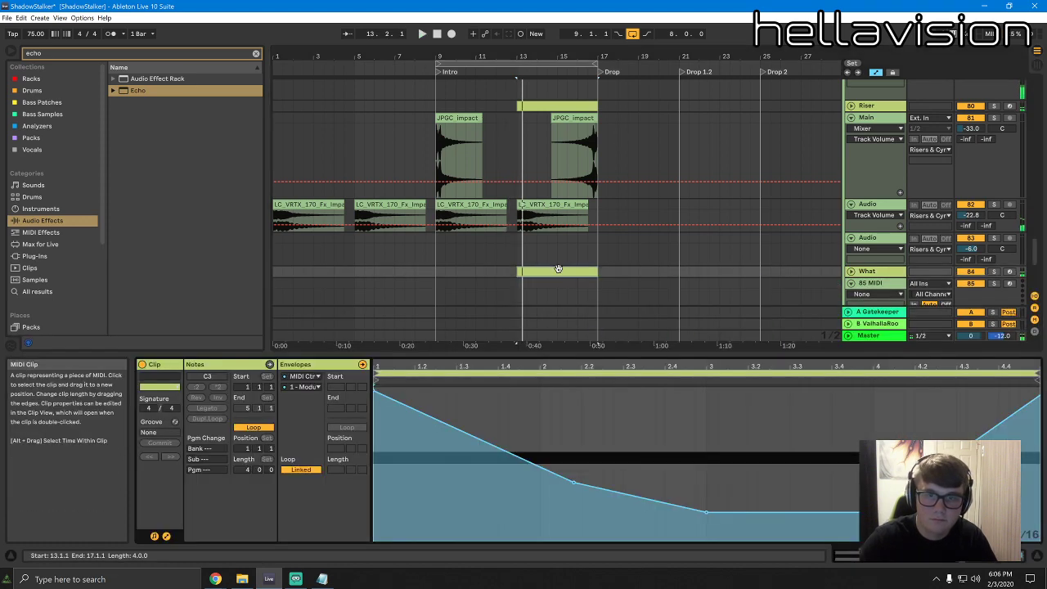
{"action": "left_click", "coordinate": [978, 555]}
{"action": "right_click", "coordinate": [453, 467]}
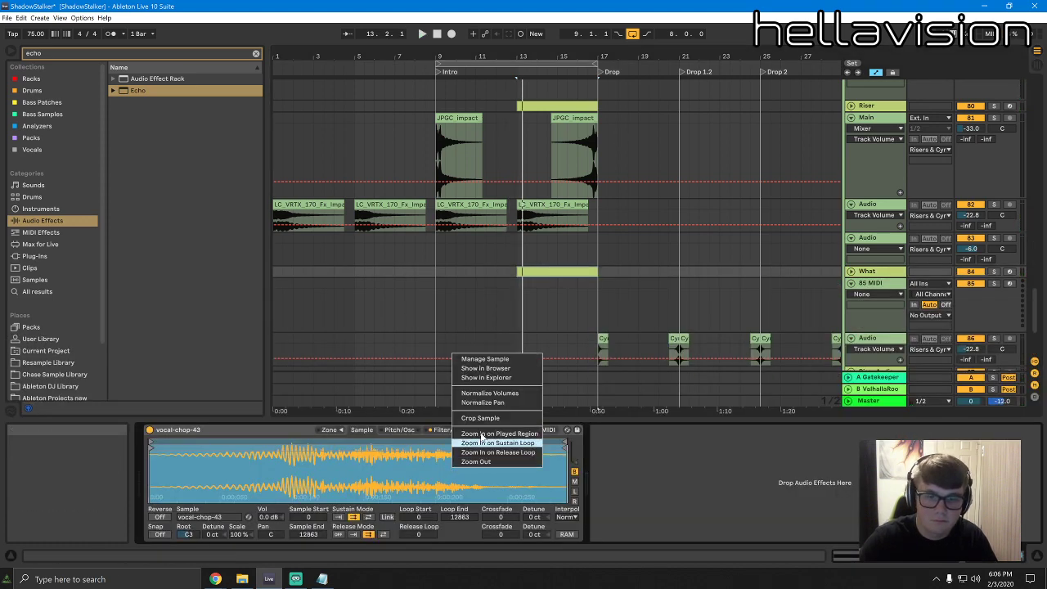
{"action": "left_click", "coordinate": [483, 369]}
{"action": "scroll", "coordinate": [526, 270], "scroll_direction": "down", "scroll_amount": 2}
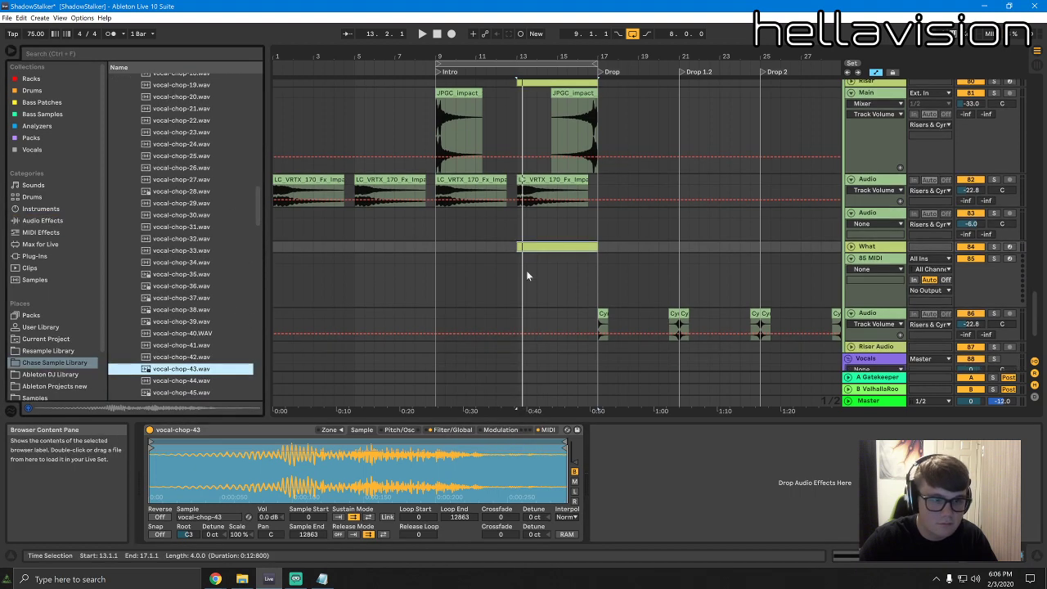
Search the instruments for "gran" and load Grain Rack.adg onto the new MIDI track
{"action": "left_click", "coordinate": [666, 249]}
{"action": "left_click", "coordinate": [94, 208]}
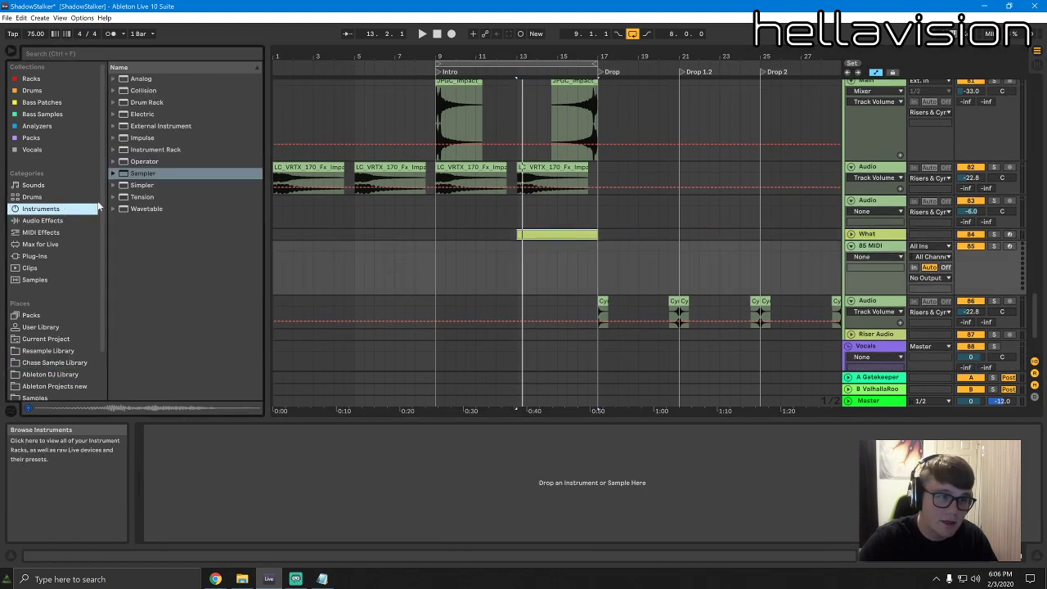
{"action": "left_click", "coordinate": [49, 256]}
{"action": "left_click", "coordinate": [66, 54]}
{"action": "type", "text": "gran"}
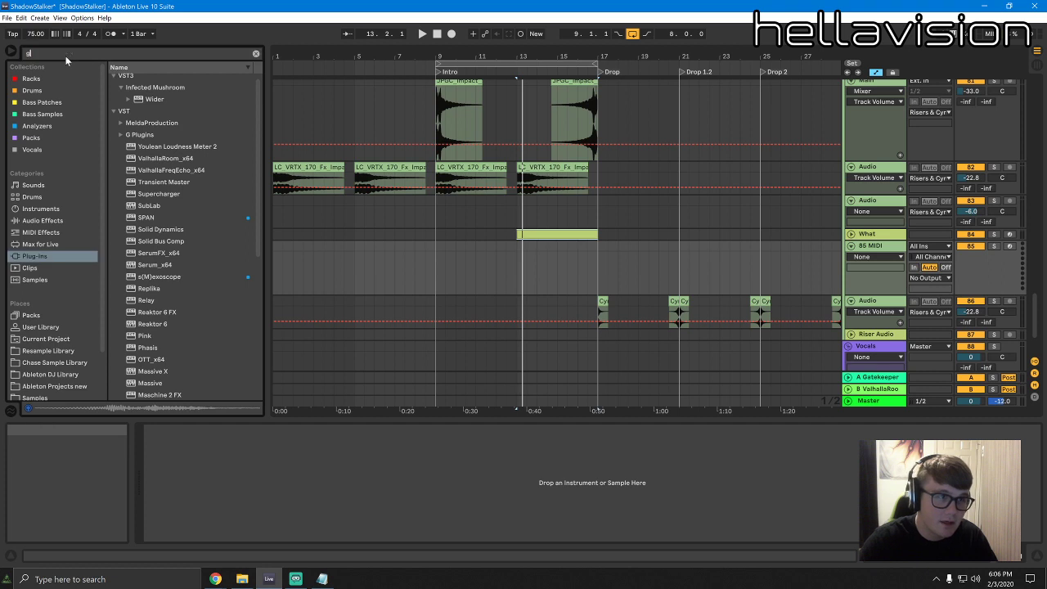
{"action": "left_click", "coordinate": [63, 209]}
{"action": "left_click", "coordinate": [113, 80]}
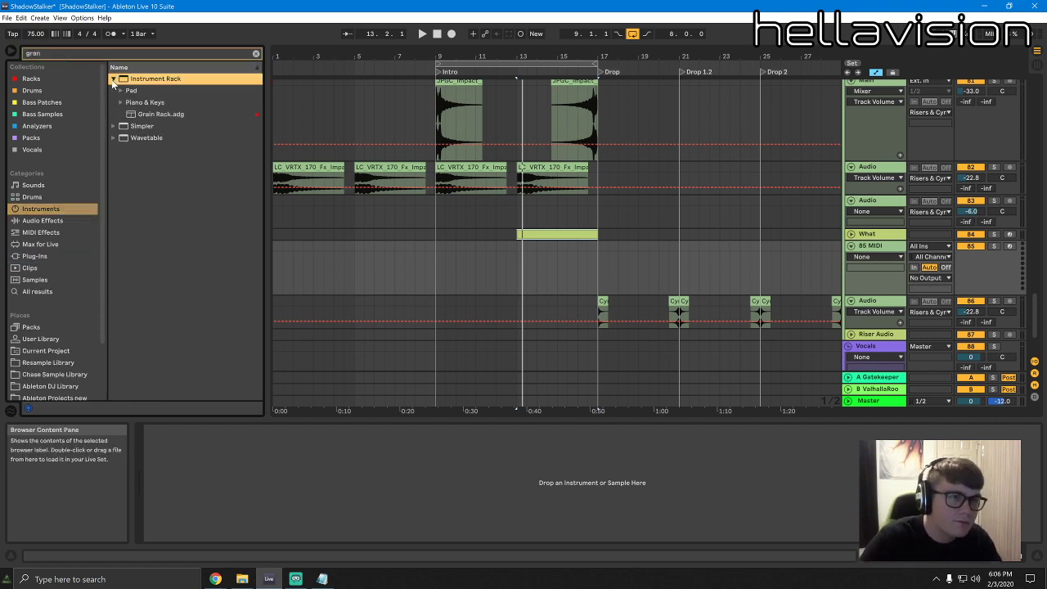
{"action": "left_click", "coordinate": [148, 115]}
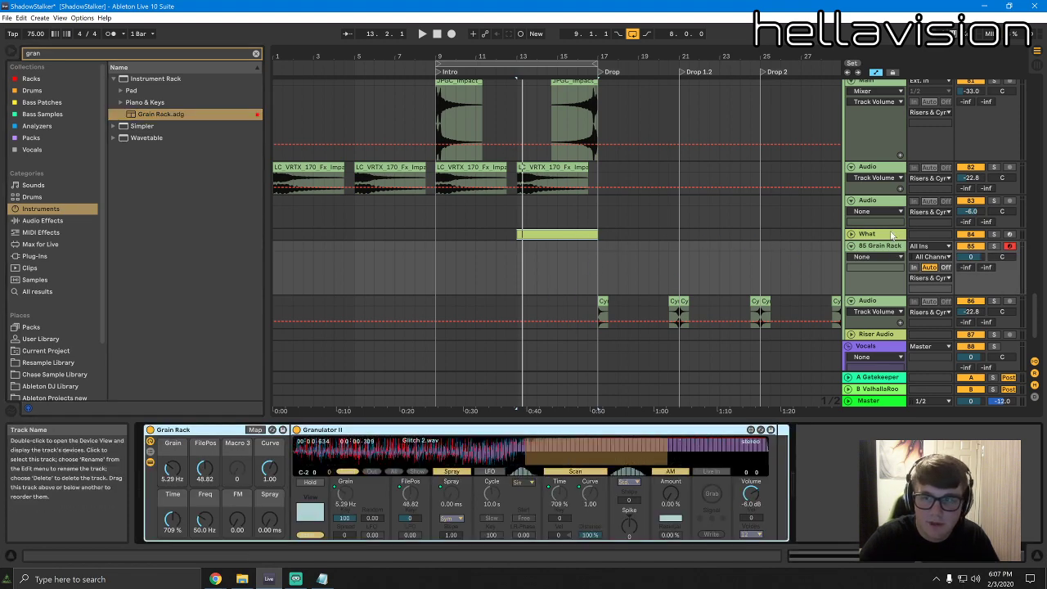
Locate the What track's vocal-chop-43.wav in the browser, load it into the Grain Rack's Granulator II and briefly run playback
{"action": "left_click", "coordinate": [556, 235]}
{"action": "right_click", "coordinate": [309, 473]}
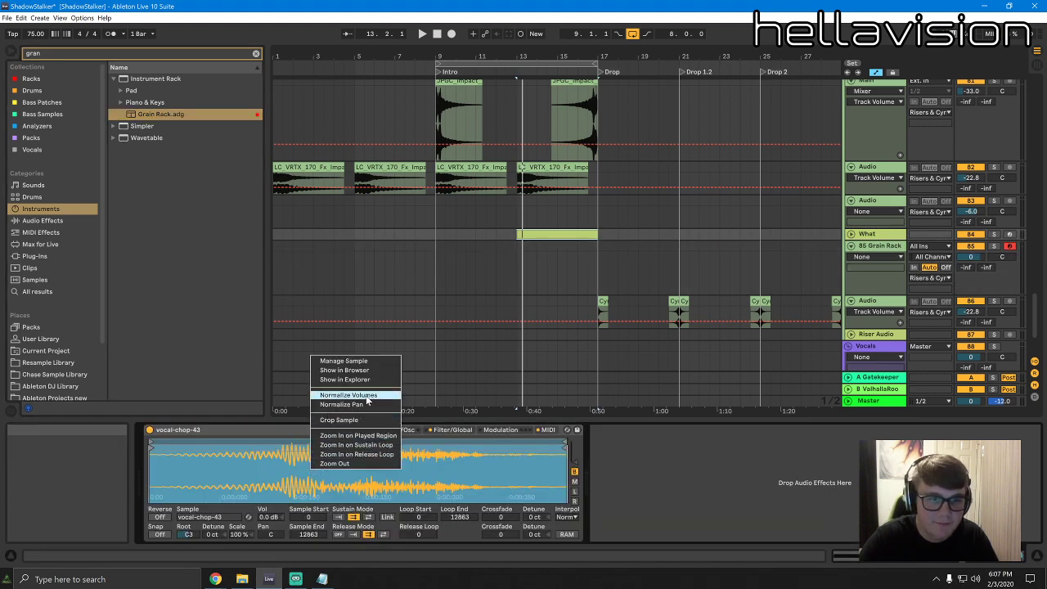
{"action": "left_click", "coordinate": [352, 368]}
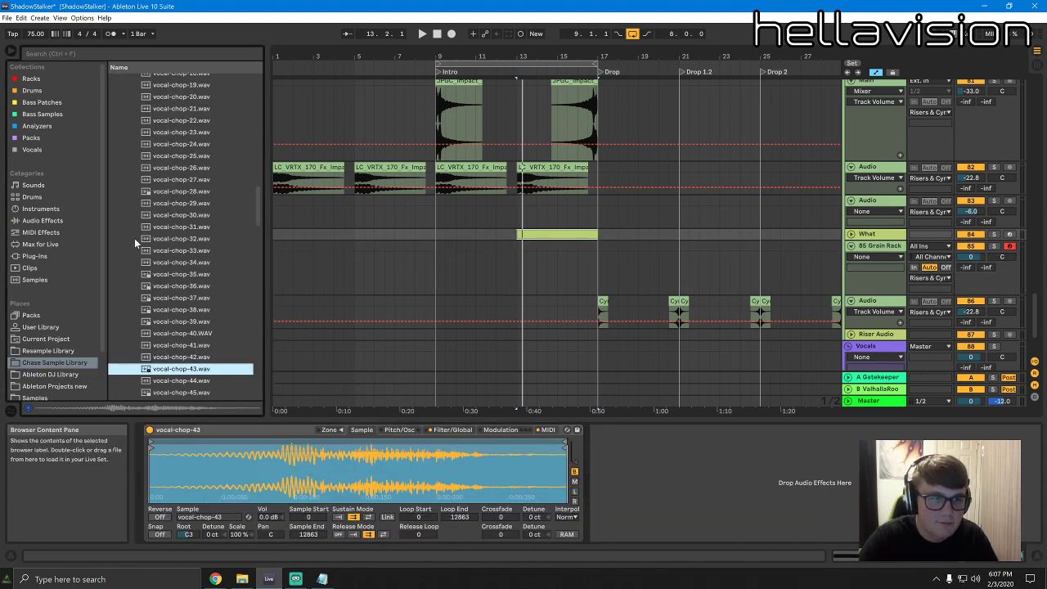
{"action": "left_click", "coordinate": [882, 246]}
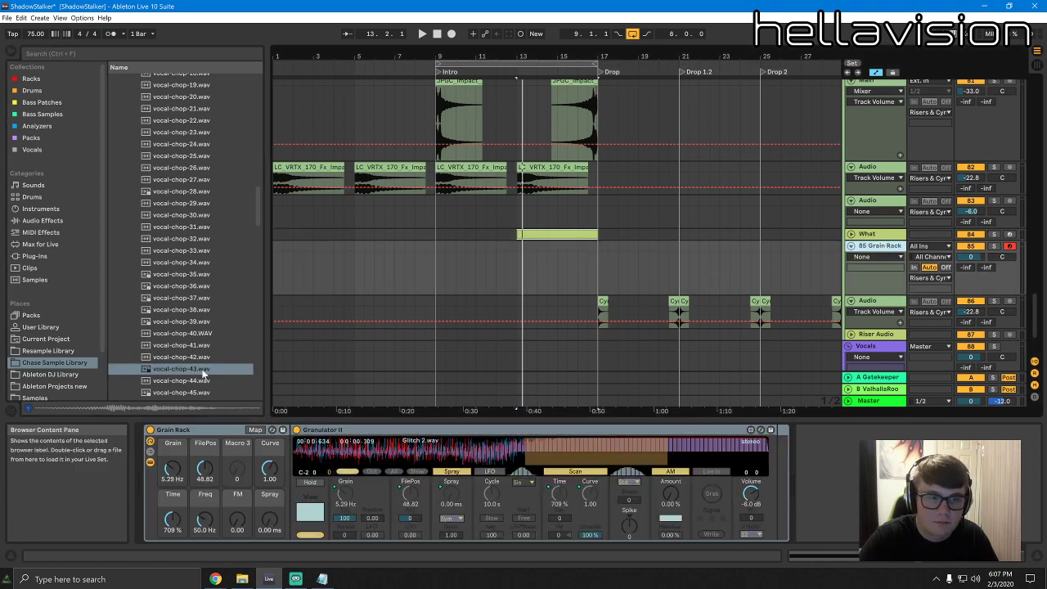
{"action": "left_click_drag", "start_coordinate": [204, 375], "coordinate": [409, 455]}
{"action": "key", "text": "space"}
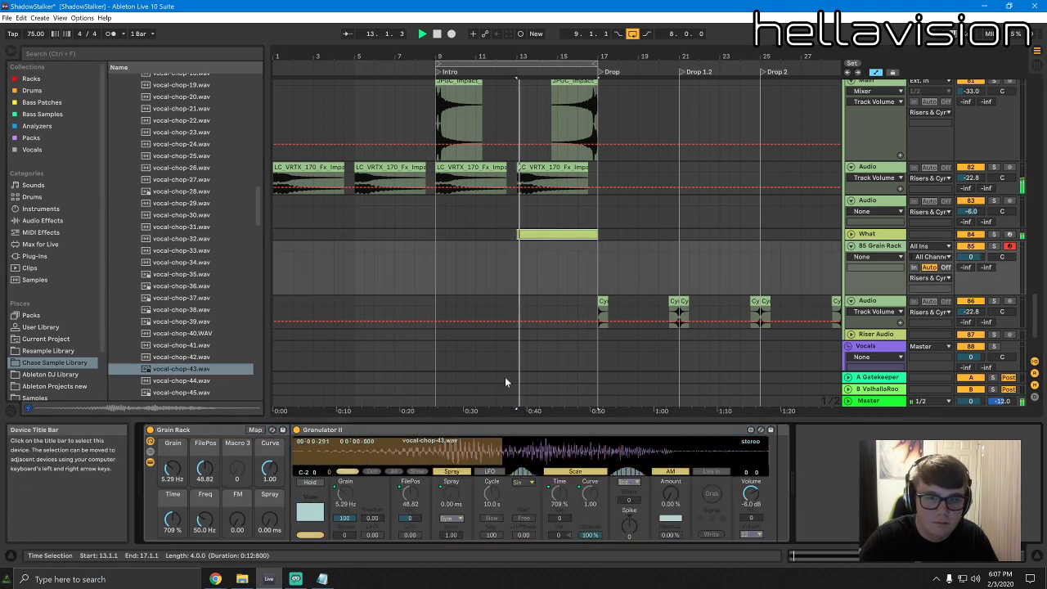
{"action": "key", "text": "space"}
Create a MIDI clip from bar 7 to bar 9 on the Grain Rack track, filled with one long C3 note, and audition it
{"action": "left_click_drag", "start_coordinate": [396, 248], "coordinate": [414, 246]}
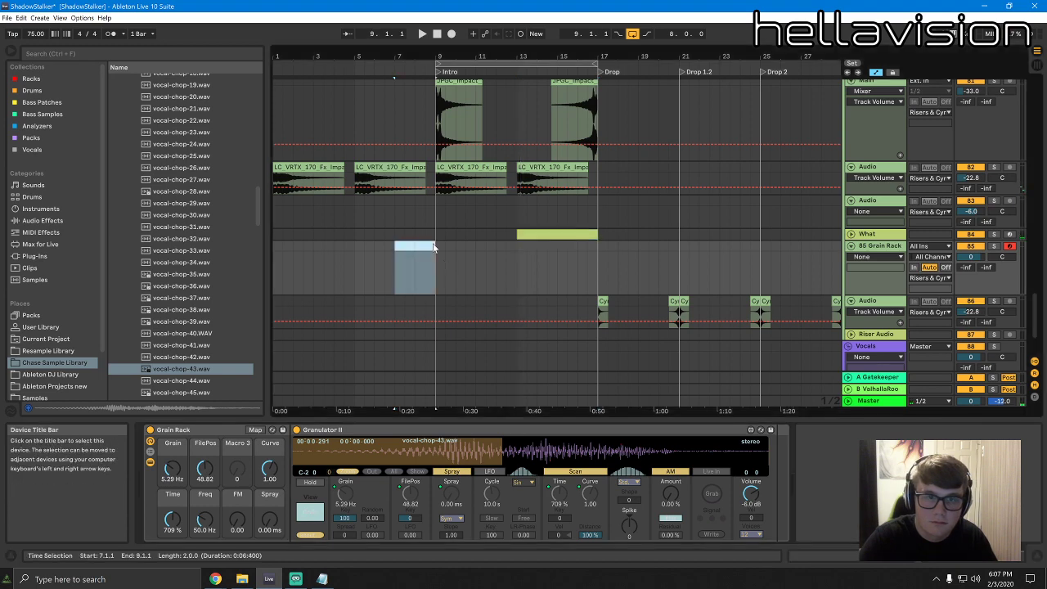
{"action": "key", "text": "ctrl+shift+m"}
{"action": "left_click", "coordinate": [406, 515]}
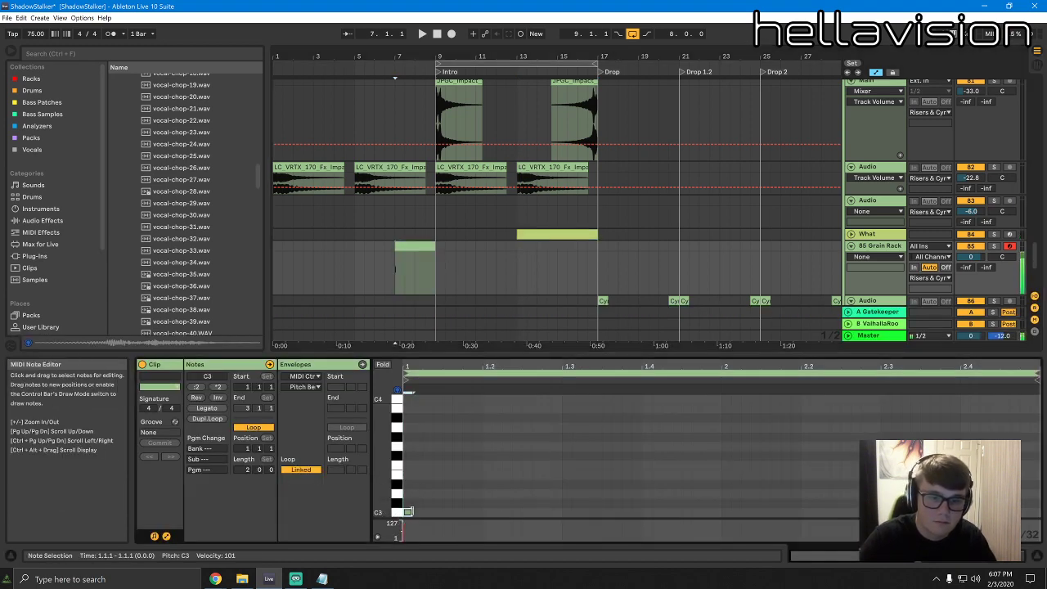
{"action": "left_click_drag", "start_coordinate": [408, 512], "coordinate": [892, 512]}
{"action": "left_click_drag", "start_coordinate": [1023, 497], "coordinate": [1038, 497]}
{"action": "key", "text": "space"}
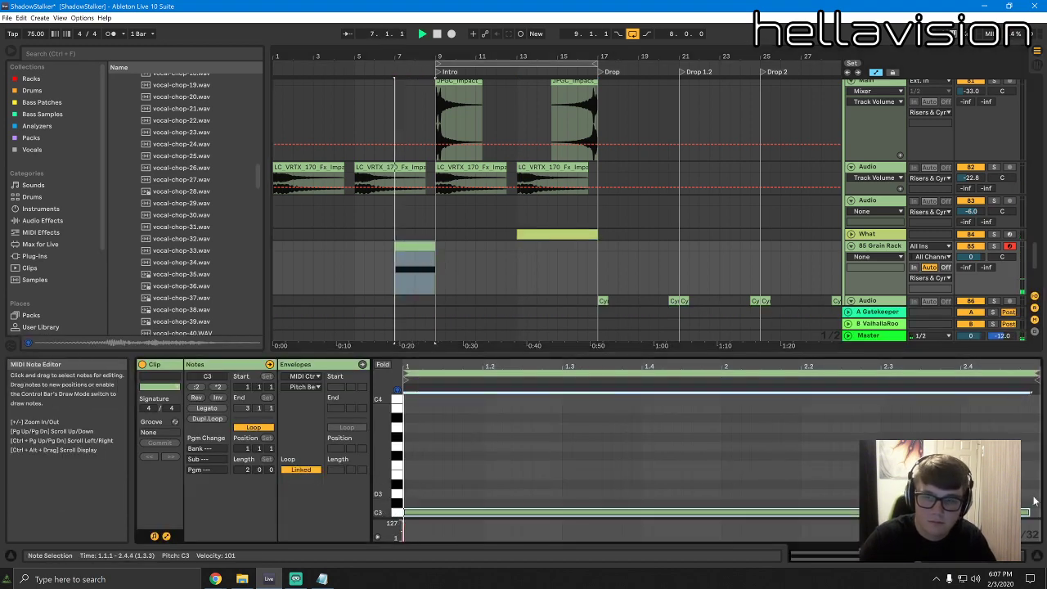
{"action": "left_click", "coordinate": [970, 557]}
{"action": "key", "text": "space"}
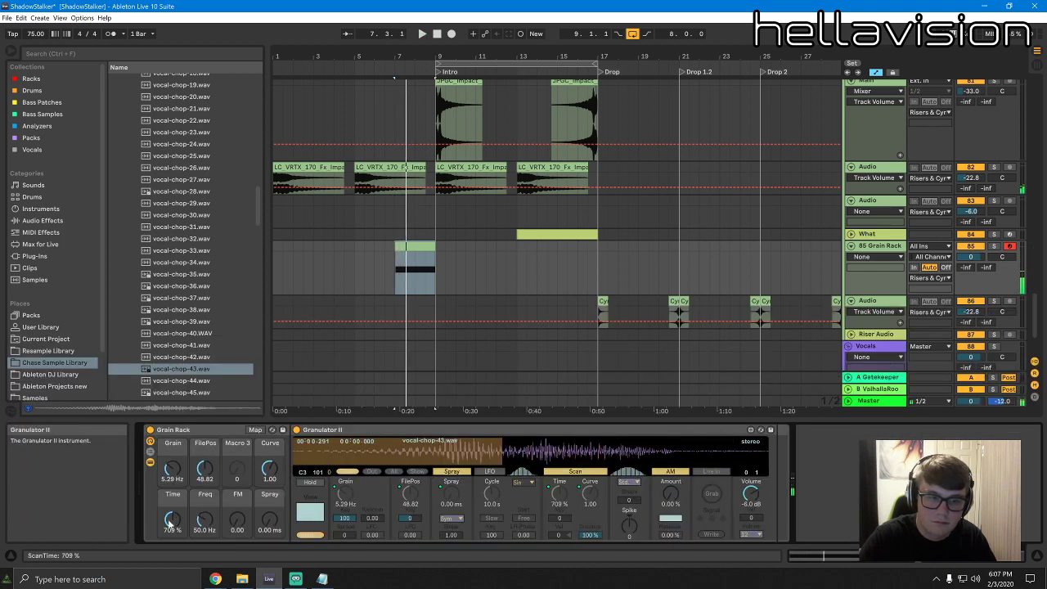
Lower the Grain Rack's Time macro to 45.4 % while auditioning the clip and show its automation on the track
{"action": "mouse_move", "coordinate": [172, 520]}
{"action": "left_mouse_down"}
{"action": "mouse_move", "coordinate": [172, 544]}
{"action": "mouse_move", "coordinate": [172, 526]}
{"action": "left_mouse_up"}
{"action": "key", "text": "space"}
{"action": "key", "text": "space"}
{"action": "key", "text": "space"}
{"action": "key", "text": "space"}
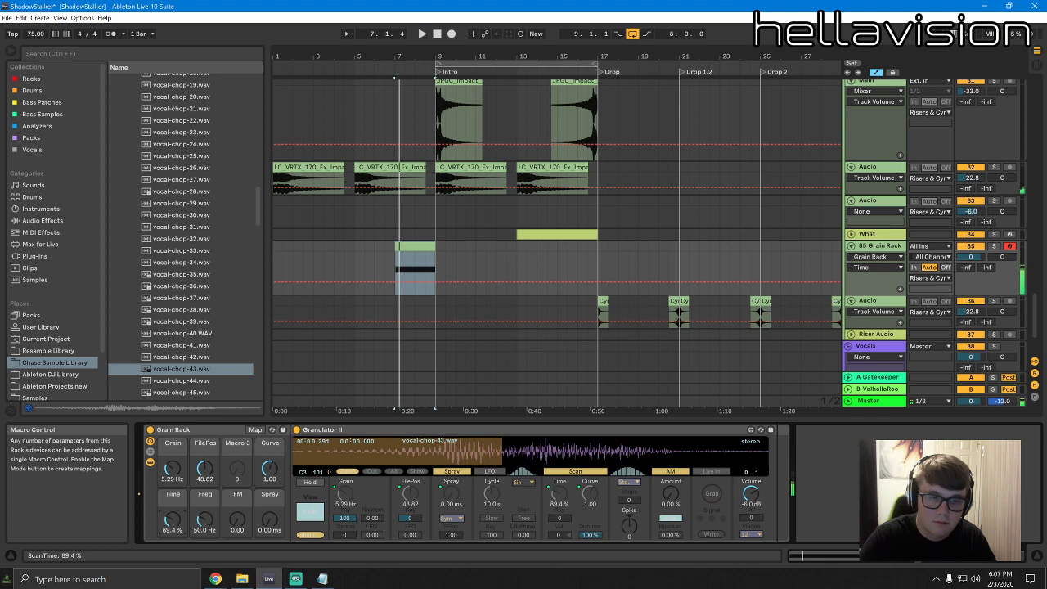
{"action": "right_click", "coordinate": [171, 521]}
{"action": "left_click", "coordinate": [201, 341]}
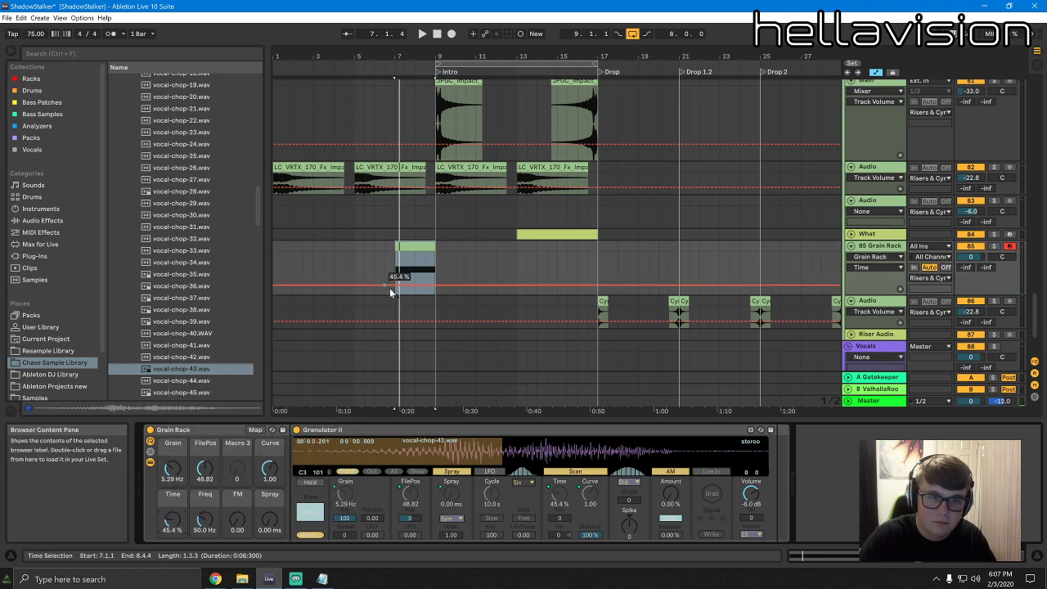
Draw Time automation that rises from the start of the grain clip at bar 7 and play it back
{"action": "left_click", "coordinate": [395, 286]}
{"action": "left_click_drag", "start_coordinate": [395, 286], "coordinate": [416, 276]}
{"action": "key", "text": "space"}
{"action": "left_click_drag", "start_coordinate": [399, 58], "coordinate": [399, 147]}
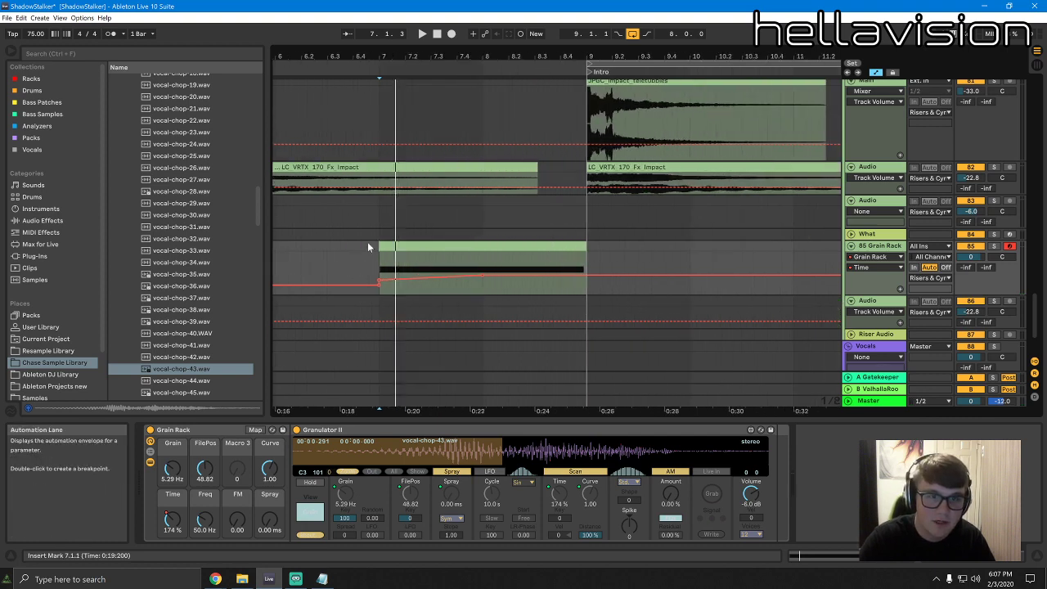
{"action": "left_click", "coordinate": [382, 218]}
{"action": "key", "text": "space"}
{"action": "key", "text": "space"}
{"action": "key", "text": "space"}
{"action": "key", "text": "space"}
Reshape the grain clip's Time automation to start at about 1444 % and fall across the clip
{"action": "left_click_drag", "start_coordinate": [419, 277], "coordinate": [390, 281]}
{"action": "key", "text": "space"}
{"action": "key", "text": "space"}
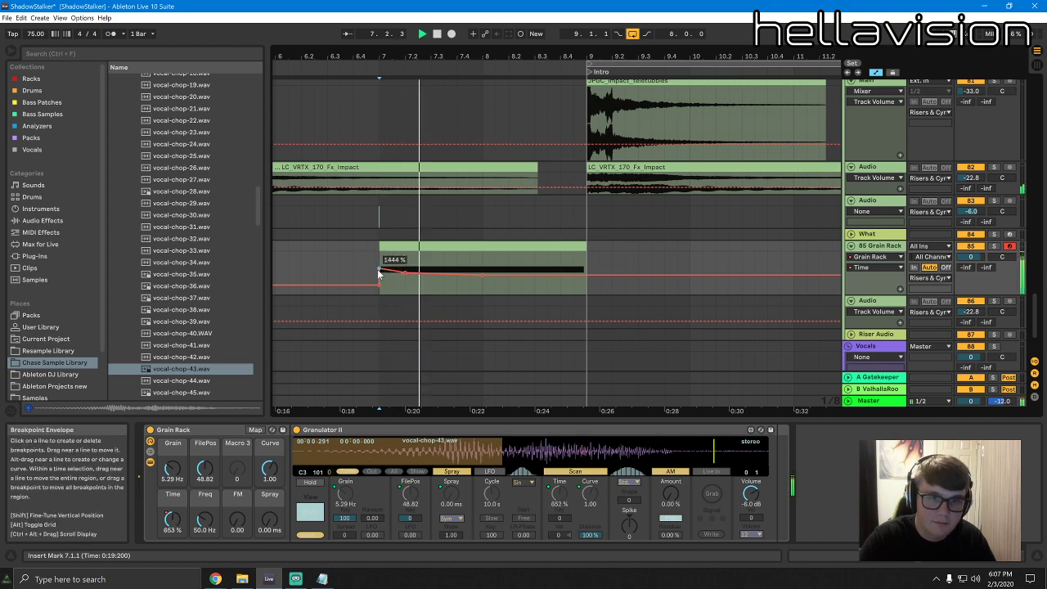
{"action": "key", "text": "space"}
Move the grain clip to 9.1.1 and shorten it to one bar
{"action": "left_click_drag", "start_coordinate": [456, 246], "coordinate": [666, 243]}
{"action": "key", "text": "space"}
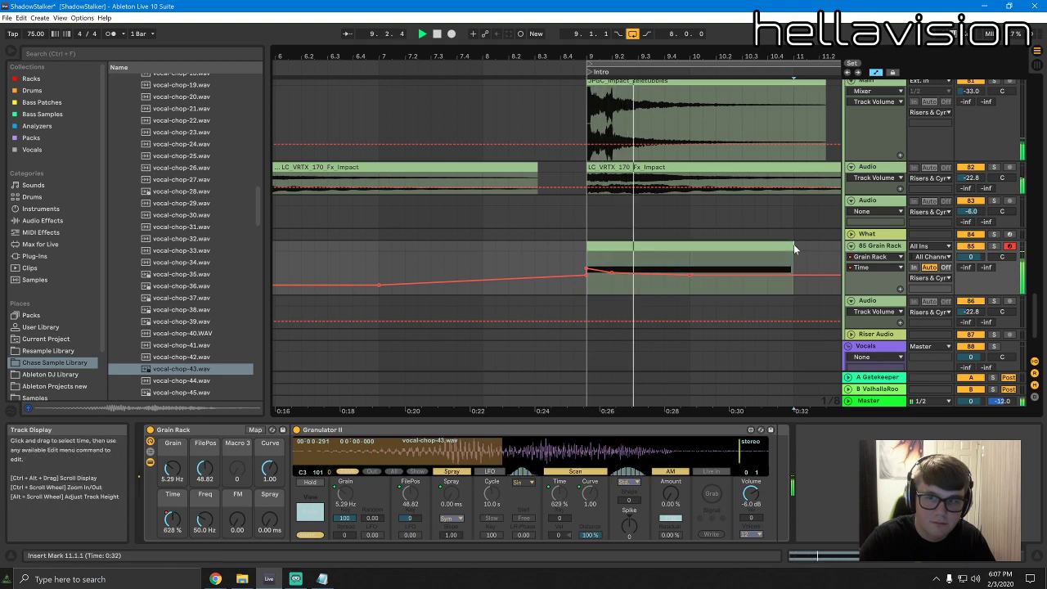
{"action": "left_click_drag", "start_coordinate": [791, 246], "coordinate": [689, 246]}
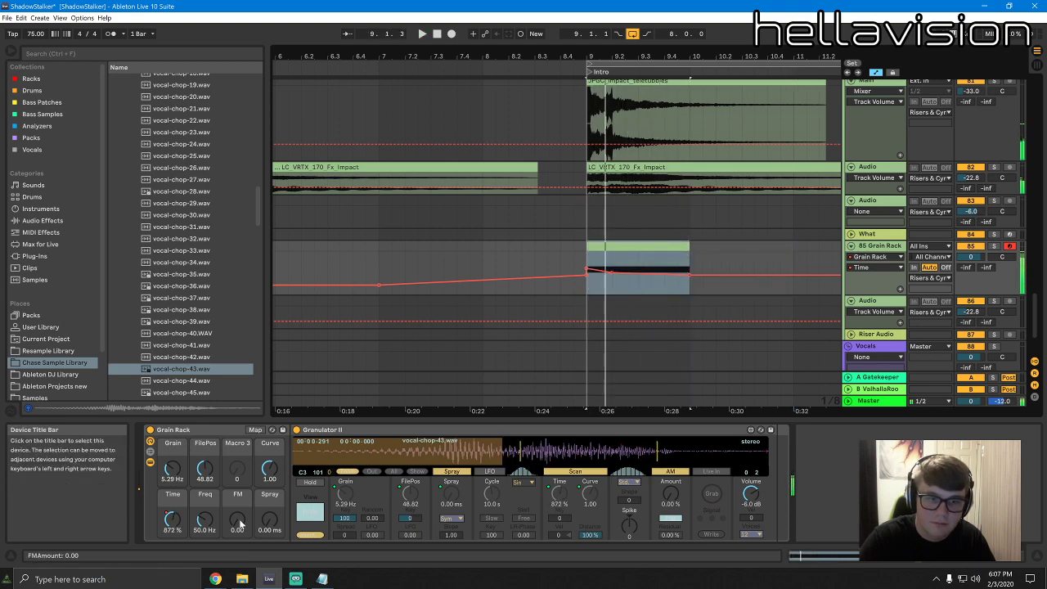
Set the FM macro to 5.23 and lower the Time automation across the one-bar grain clip to about 25 %
{"action": "left_click_drag", "start_coordinate": [237, 519], "coordinate": [237, 487]}
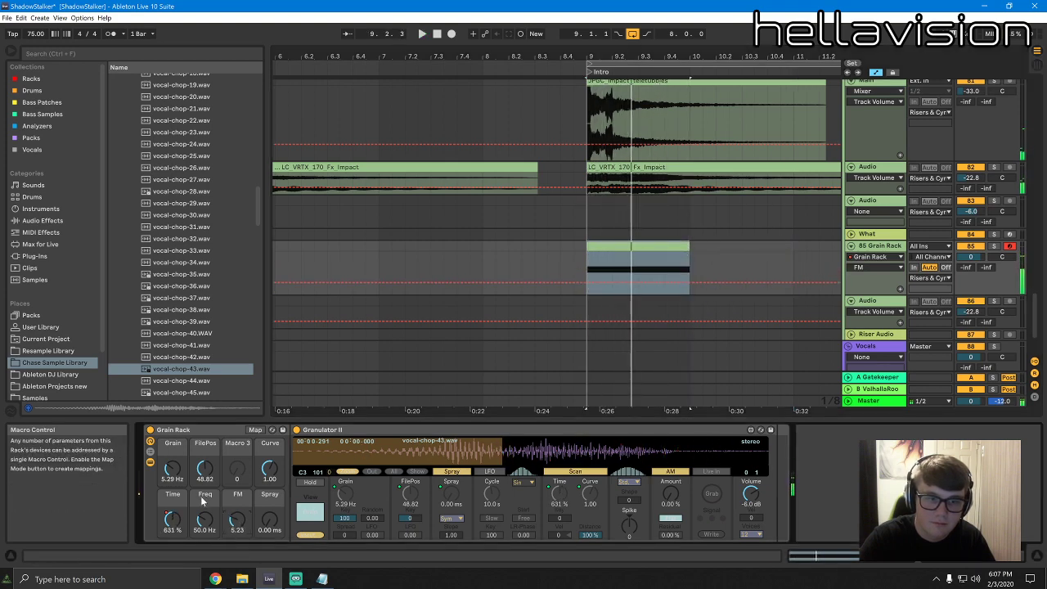
{"action": "left_click_drag", "start_coordinate": [176, 517], "coordinate": [176, 527]}
{"action": "right_click", "coordinate": [176, 516]}
{"action": "left_click", "coordinate": [214, 321]}
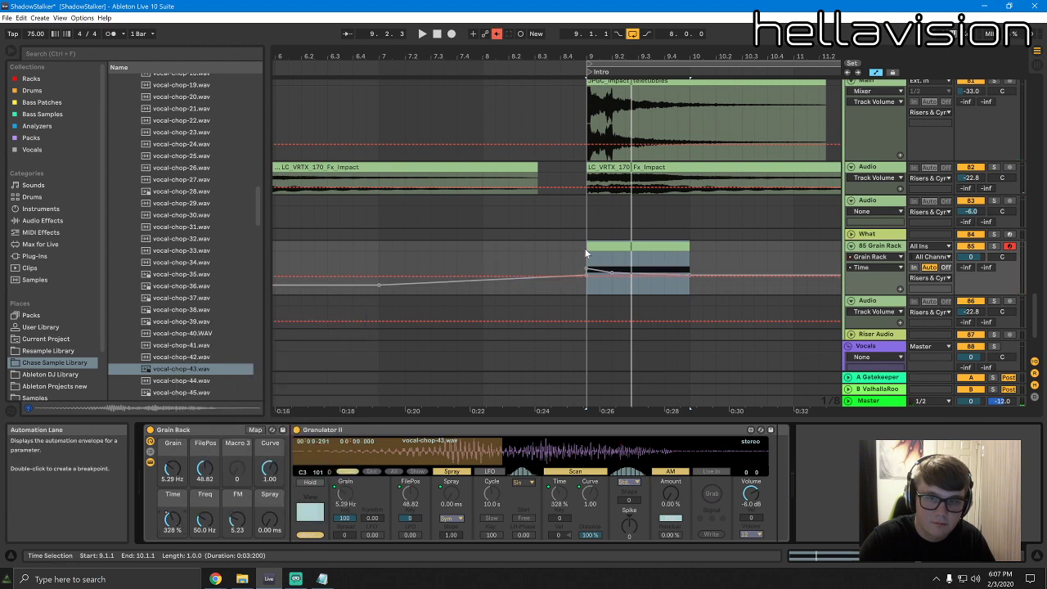
{"action": "left_click_drag", "start_coordinate": [586, 274], "coordinate": [587, 293]}
{"action": "key", "text": "space"}
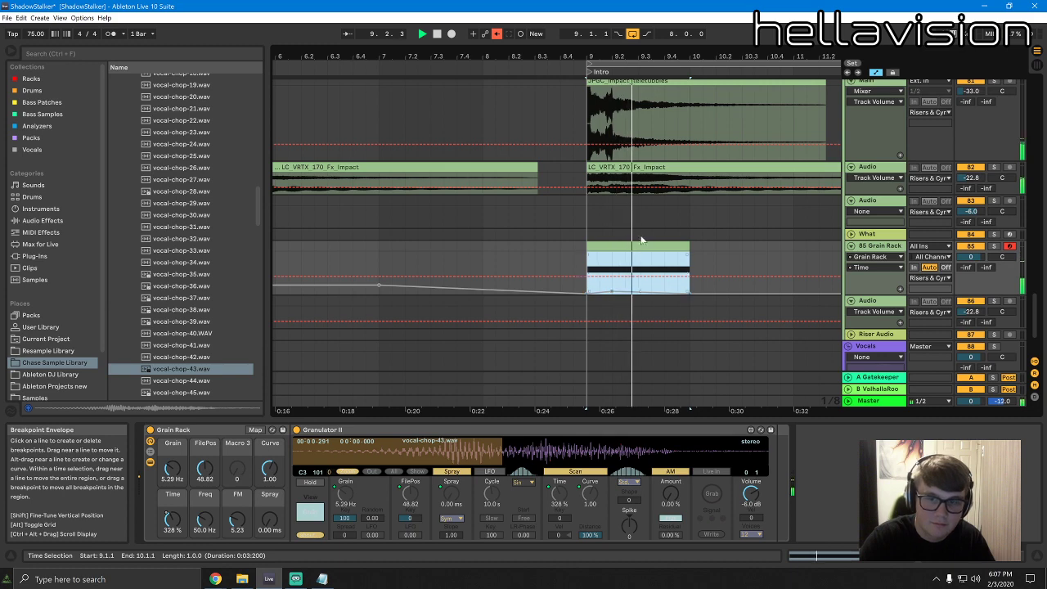
Re-enable the overridden automation and play the grain clip from 9.1.1
{"action": "left_click", "coordinate": [639, 244]}
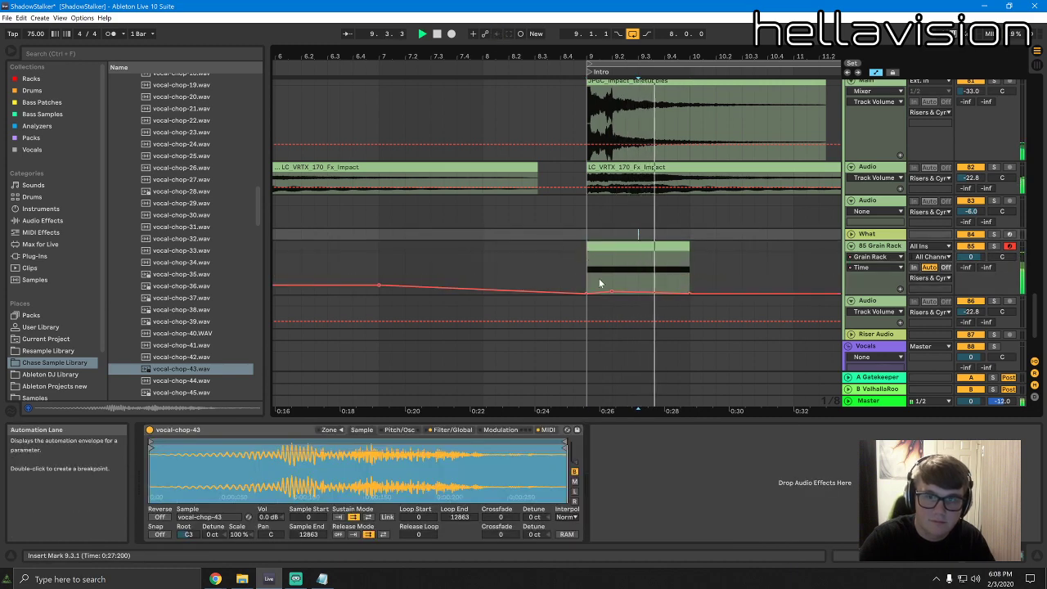
{"action": "left_click", "coordinate": [600, 284]}
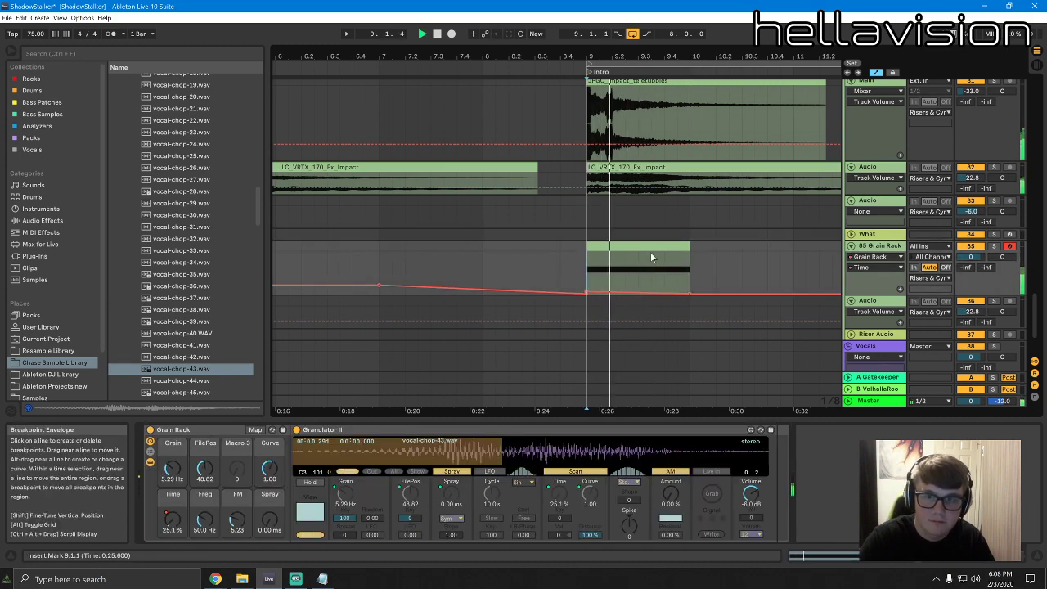
{"action": "key", "text": "space"}
{"action": "key", "text": "space"}
Shorten the grain clip to end at 9.1.3 and raise the Time automation within it to about 179 %
{"action": "left_click_drag", "start_coordinate": [689, 246], "coordinate": [600, 247]}
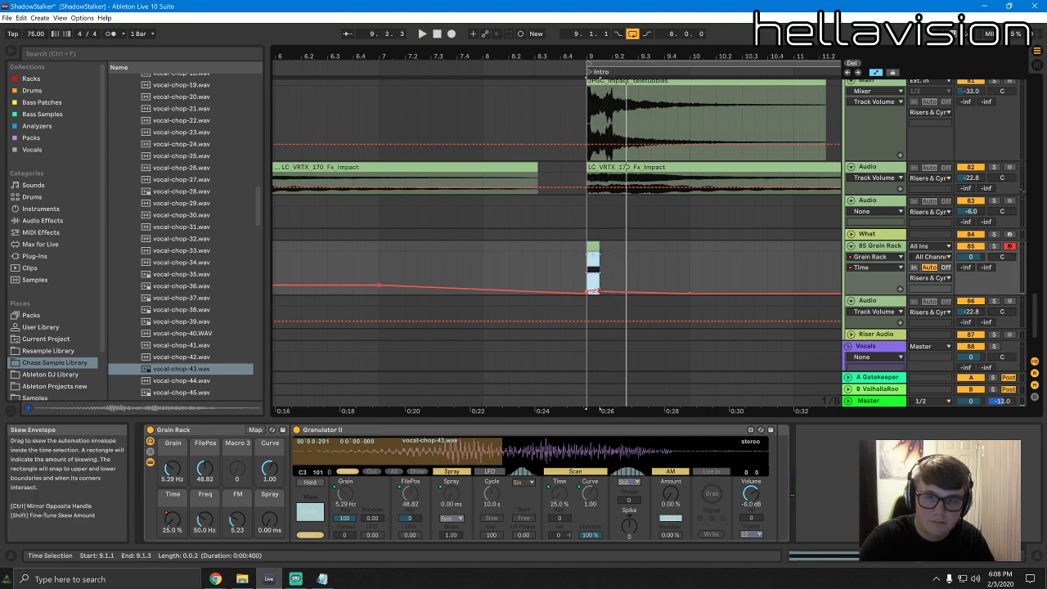
{"action": "left_click_drag", "start_coordinate": [594, 290], "coordinate": [597, 285]}
{"action": "key", "text": "space"}
{"action": "key", "text": "space"}
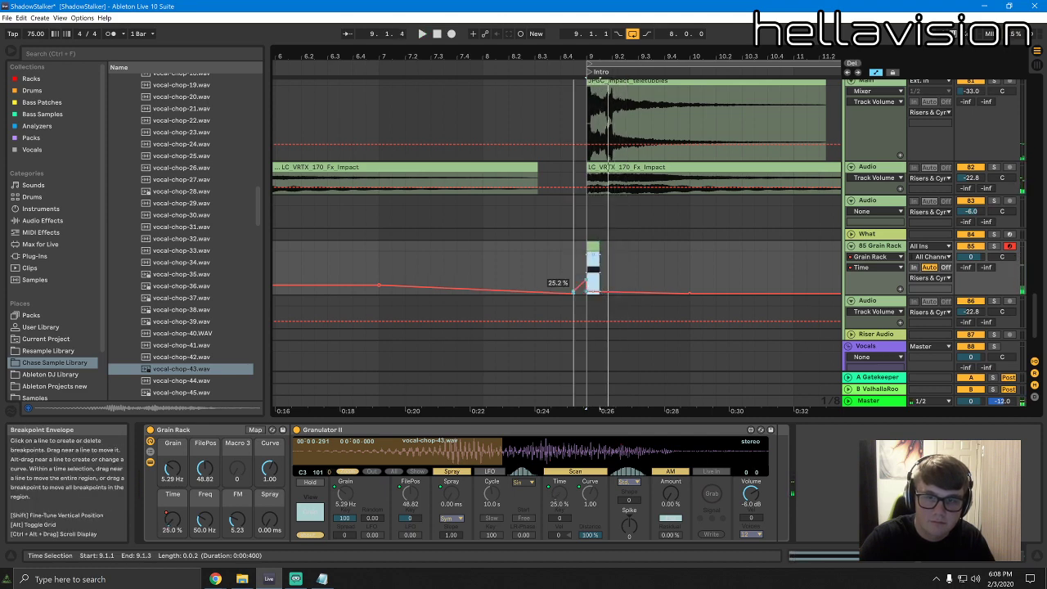
{"action": "key", "text": "space"}
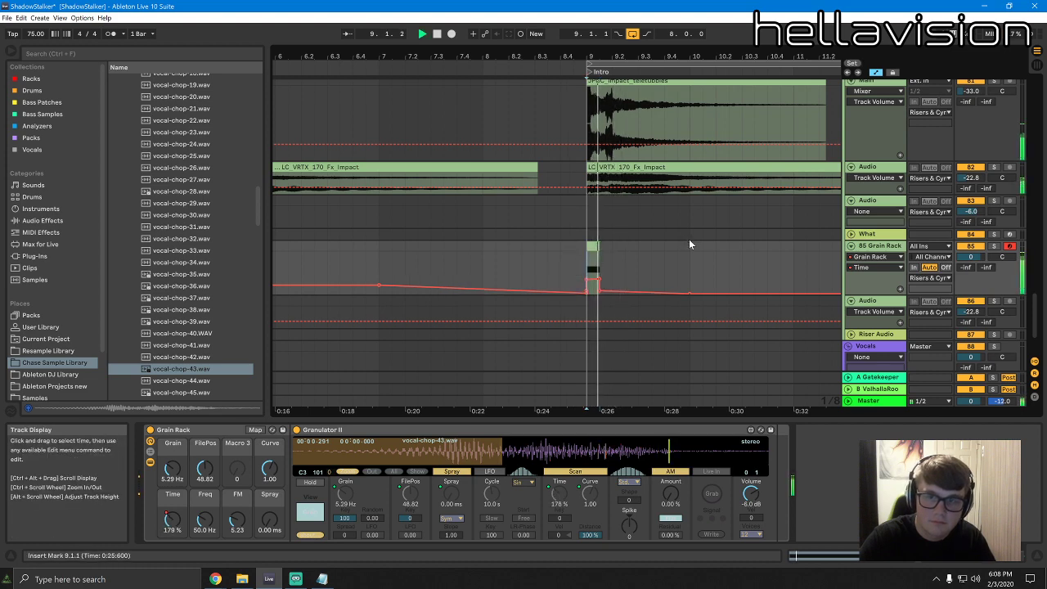
Duplicate the short grain clip's bar with its automation four times, up to bar 13, and play from 10.1.1
{"action": "left_click_drag", "start_coordinate": [689, 239], "coordinate": [591, 247]}
{"action": "key", "text": "ctrl+d"}
{"action": "key", "text": "ctrl+d"}
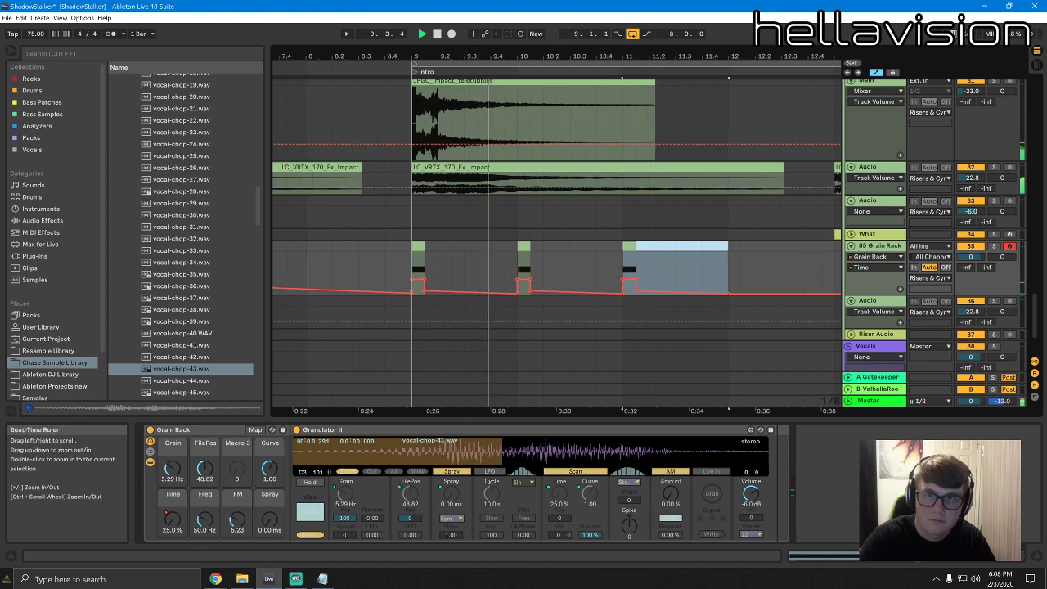
{"action": "key", "text": "ctrl+d"}
{"action": "key", "text": "ctrl+d"}
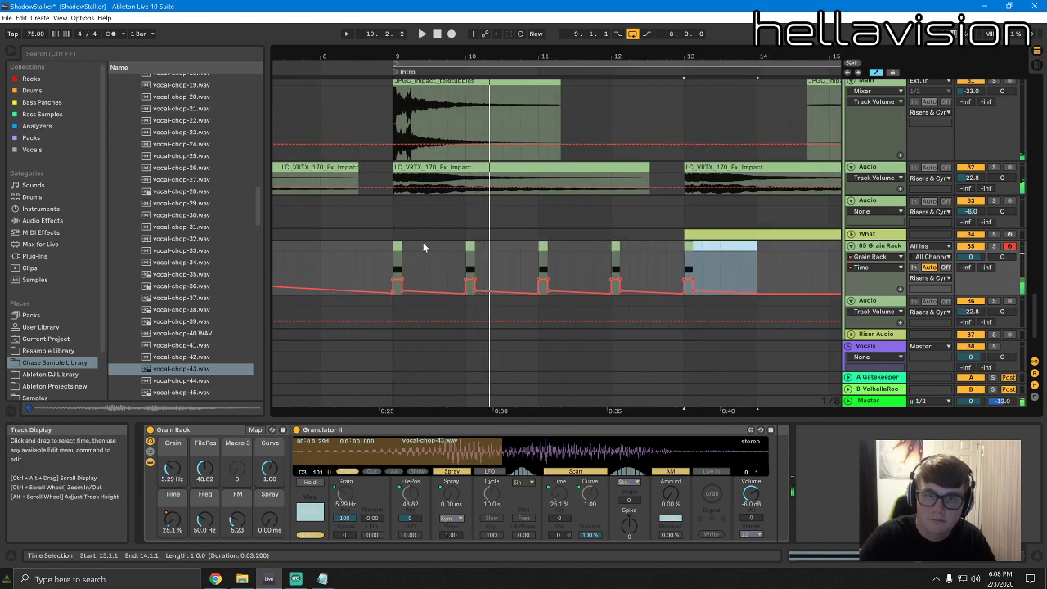
{"action": "left_click", "coordinate": [462, 245]}
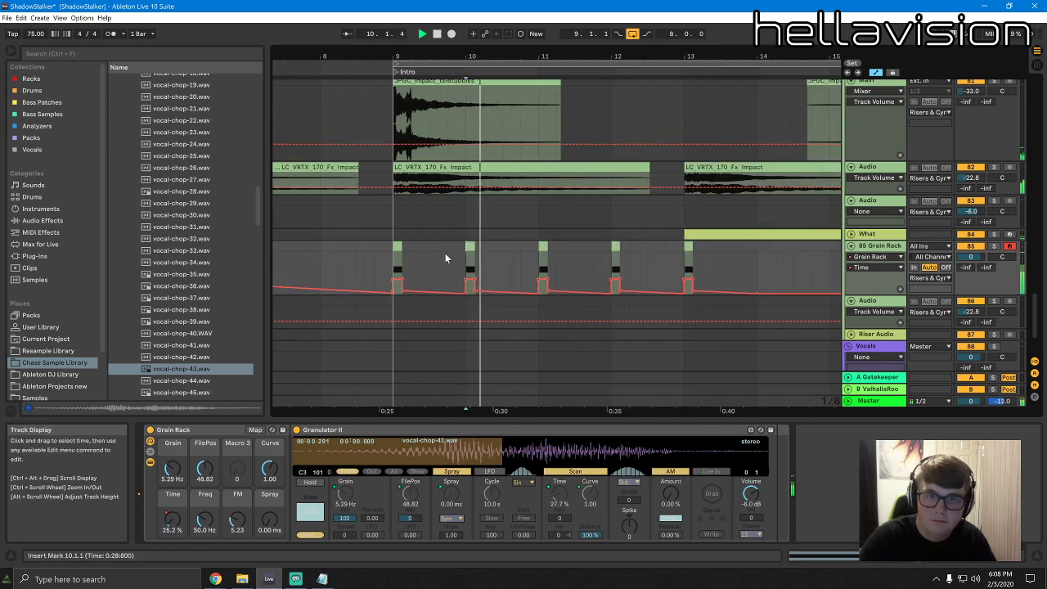
Freeze the Grain Rack track and flatten it to audio
{"action": "left_click", "coordinate": [398, 270]}
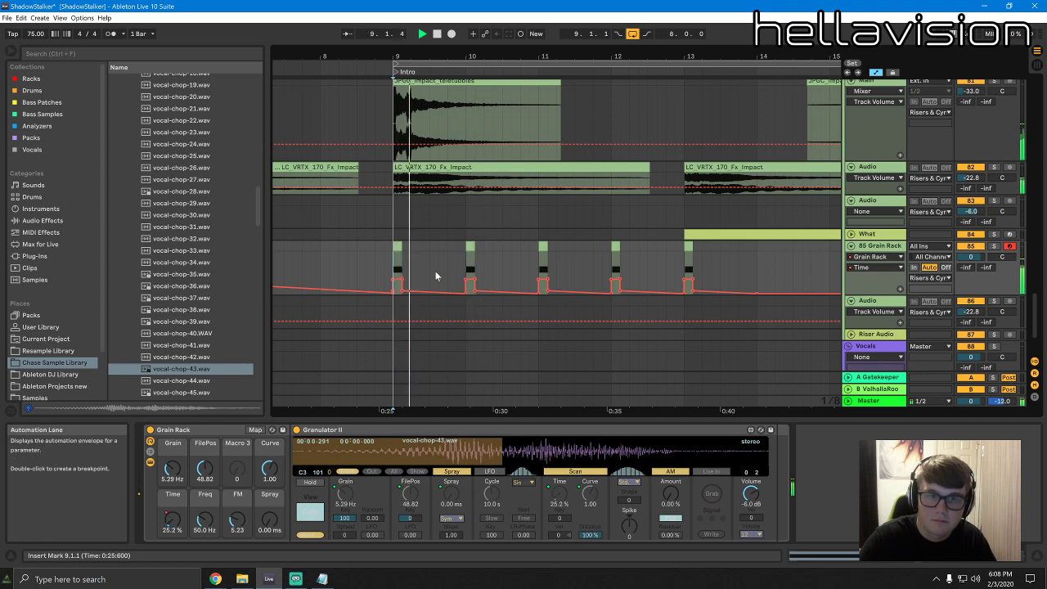
{"action": "left_click", "coordinate": [397, 247]}
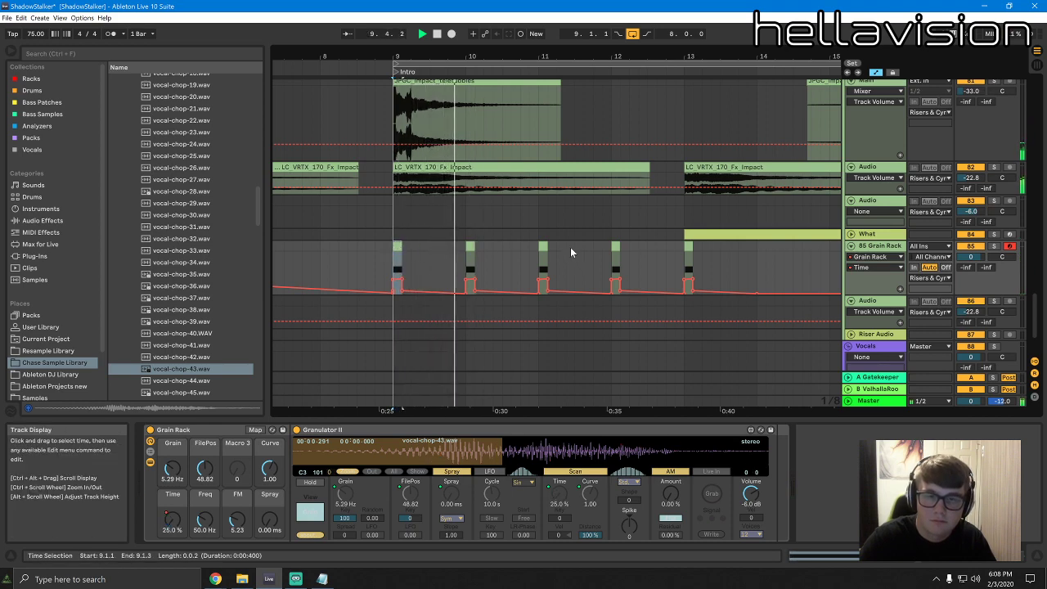
{"action": "right_click", "coordinate": [879, 245]}
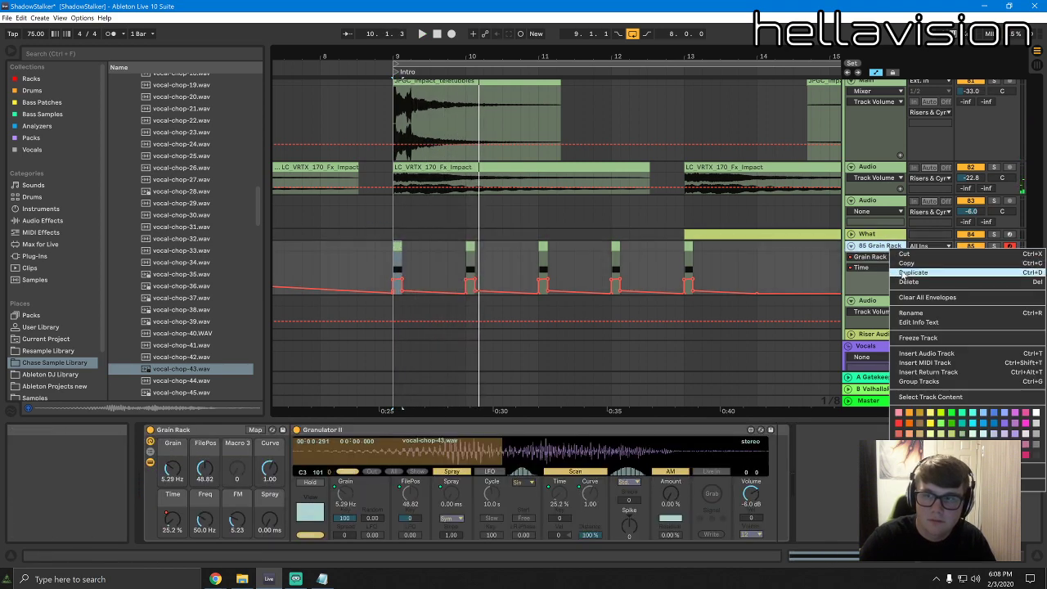
{"action": "left_click", "coordinate": [908, 339]}
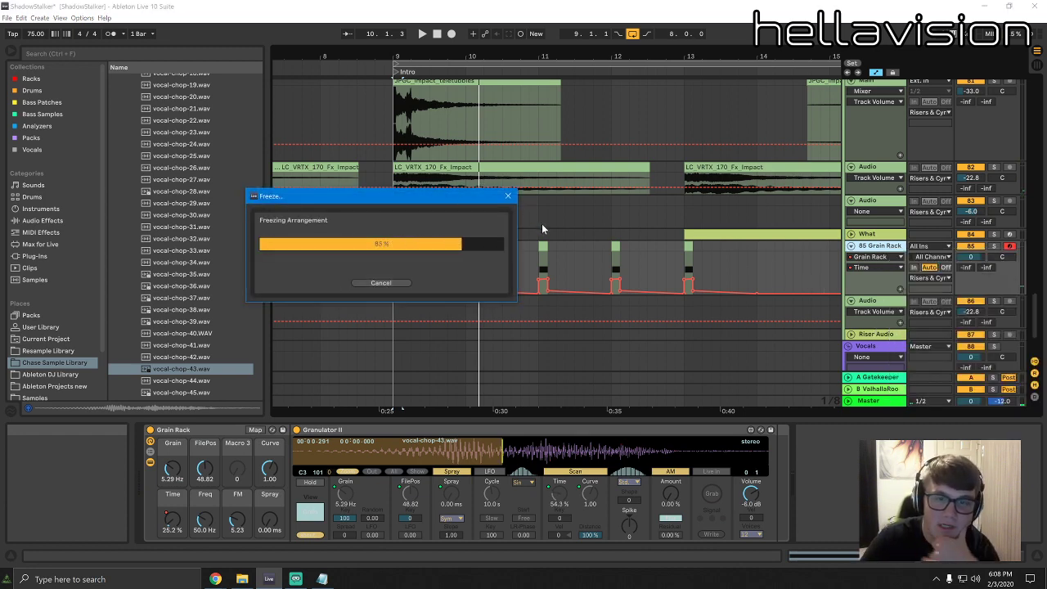
{"action": "right_click", "coordinate": [868, 246]}
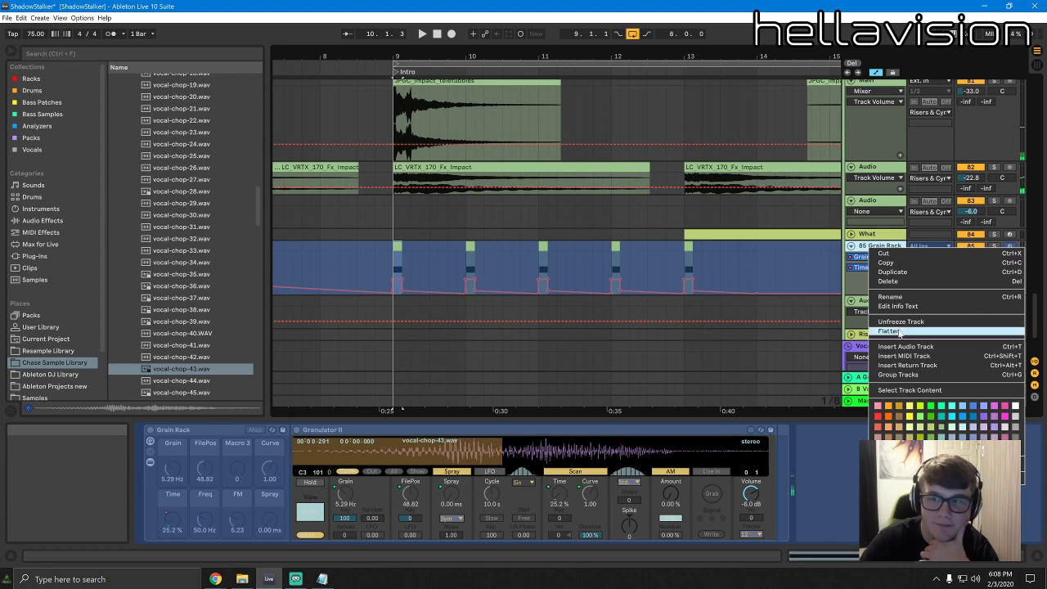
{"action": "left_click", "coordinate": [894, 333]}
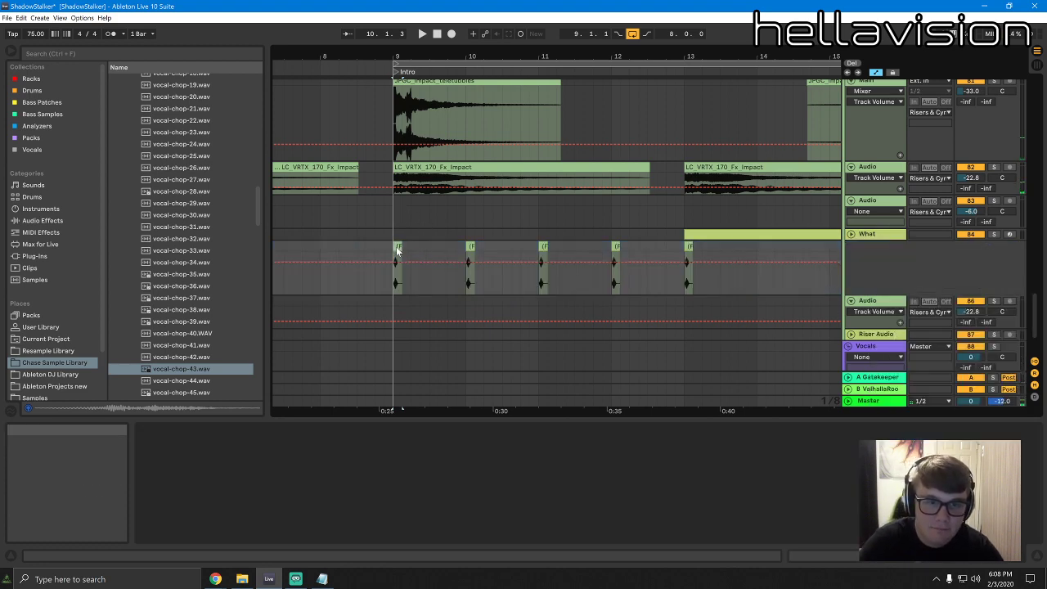
Paste a copy of the flattened grain clip late in bar 9, shift it to 9.4.4 directly before the bar 10 hit, and play
{"action": "left_click_drag", "start_coordinate": [398, 251], "coordinate": [405, 248]}
{"action": "key", "text": "space"}
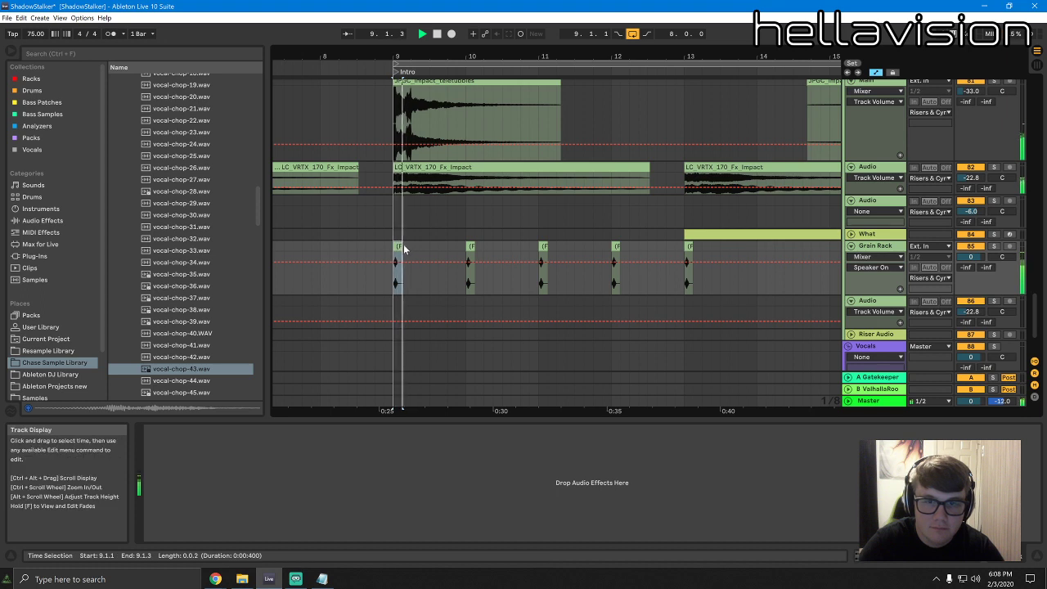
{"action": "left_click", "coordinate": [470, 250]}
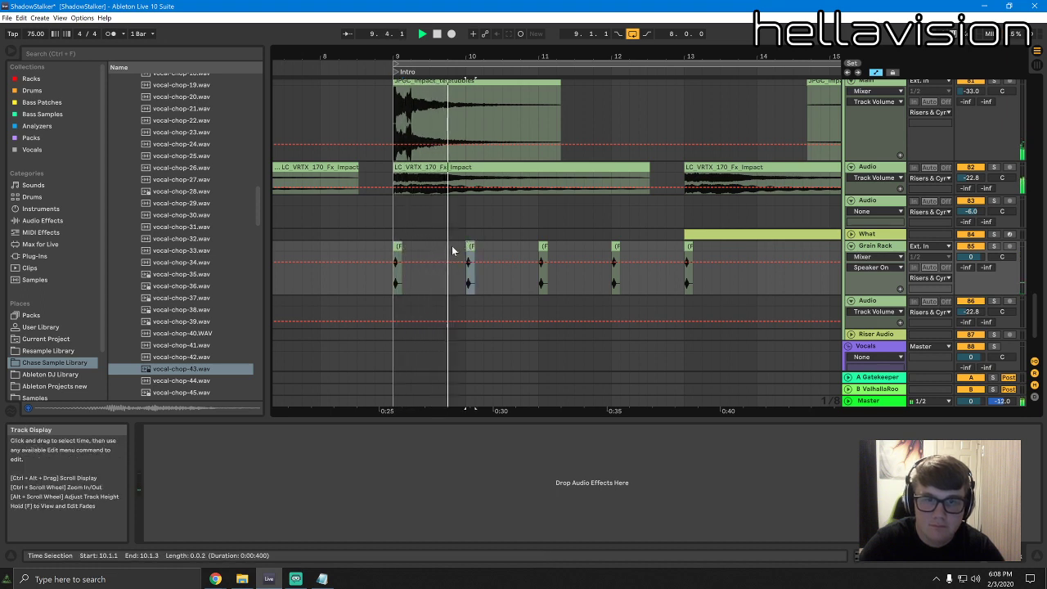
{"action": "left_click", "coordinate": [453, 251]}
{"action": "key", "text": "ctrl+v"}
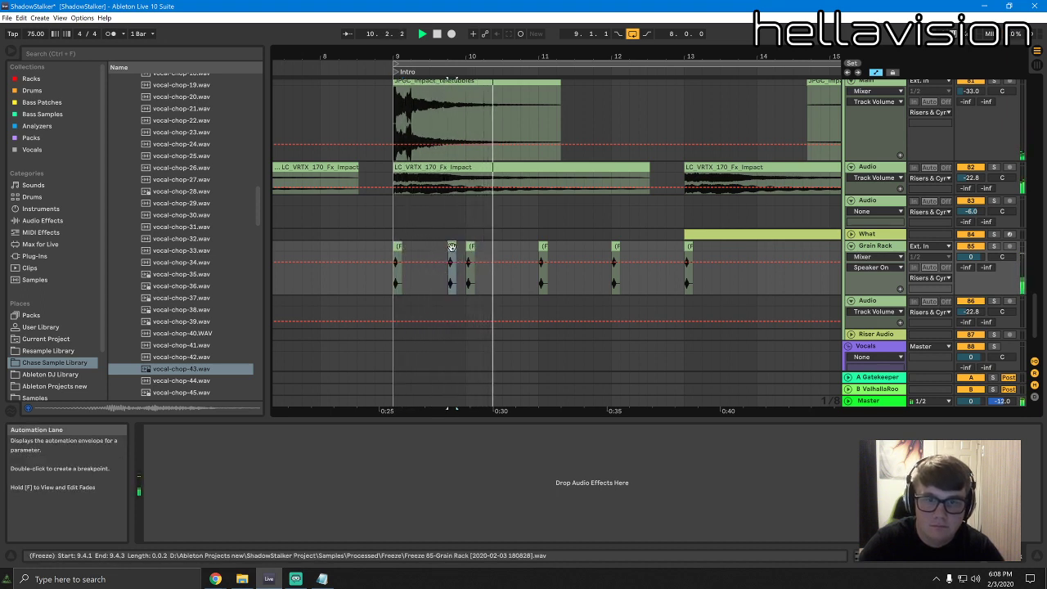
{"action": "left_click_drag", "start_coordinate": [452, 246], "coordinate": [461, 246]}
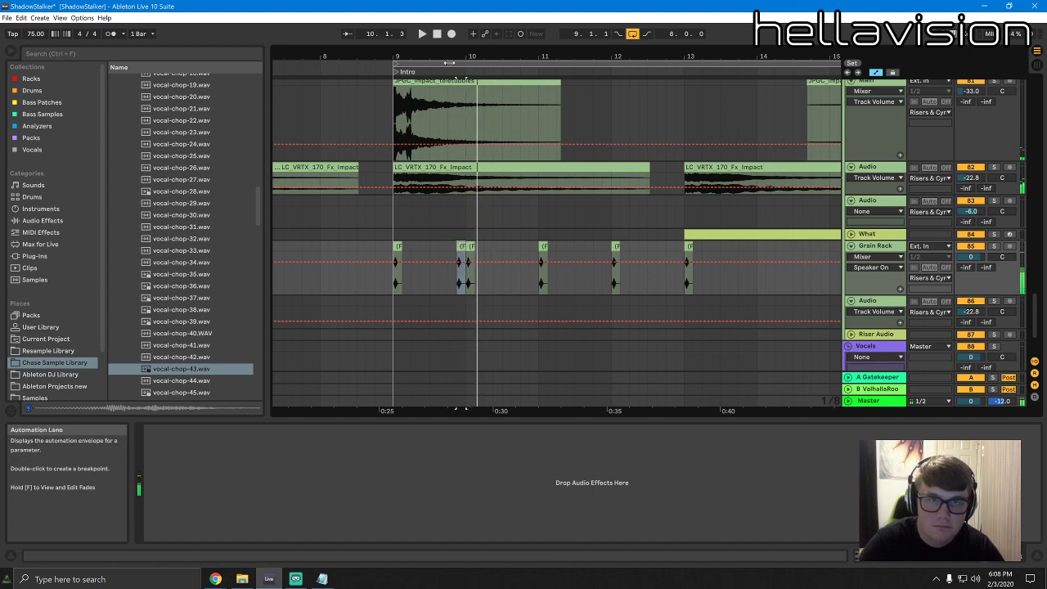
{"action": "scroll", "coordinate": [461, 245], "scroll_direction": "up", "scroll_amount": 5}
{"action": "mouse_move", "coordinate": [510, 244]}
{"action": "left_mouse_down"}
{"action": "mouse_move", "coordinate": [477, 248]}
{"action": "mouse_move", "coordinate": [508, 248]}
{"action": "left_mouse_up"}
{"action": "key", "text": "space"}
{"action": "left_click_drag", "start_coordinate": [417, 57], "coordinate": [418, 28]}
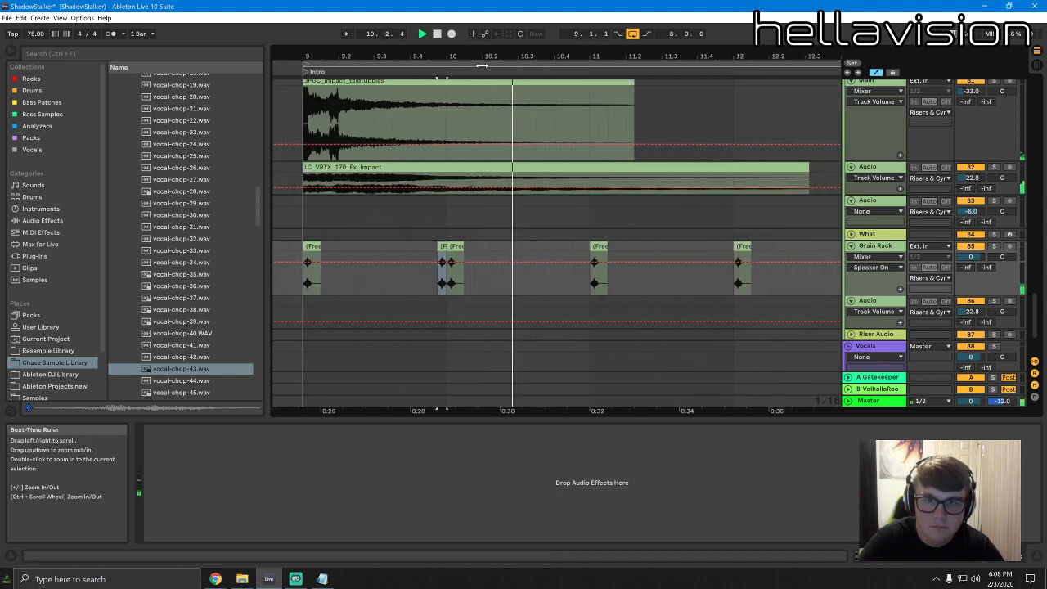
Repeat the grain pattern of bars 9 and 10 once, up to bar 13, and set the Grain Rack track volume to -2.7 dB
{"action": "left_click_drag", "start_coordinate": [547, 249], "coordinate": [301, 243]}
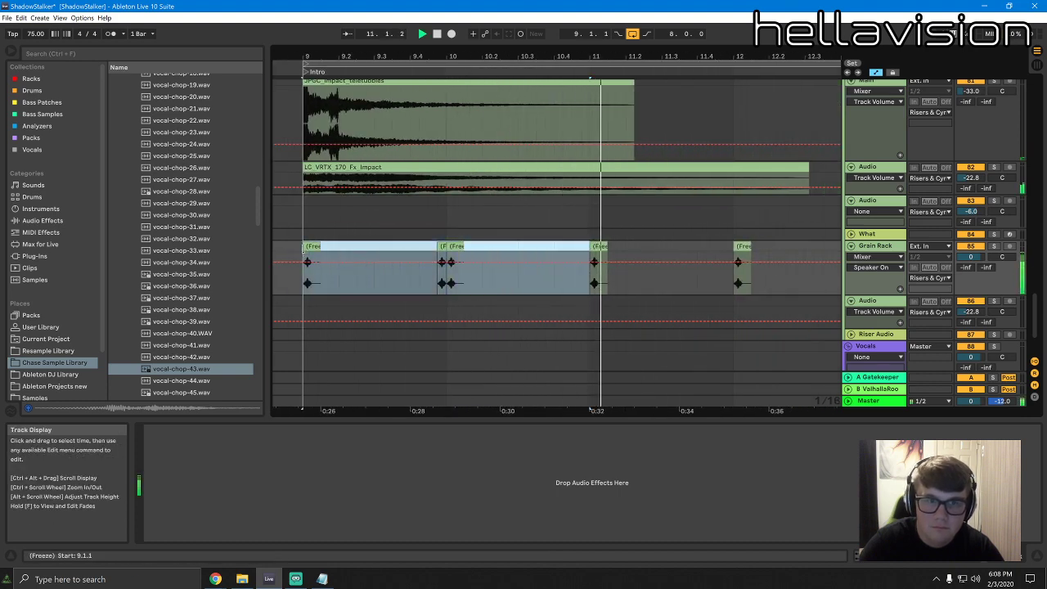
{"action": "key", "text": "ctrl+d"}
{"action": "key", "text": "ctrl+d"}
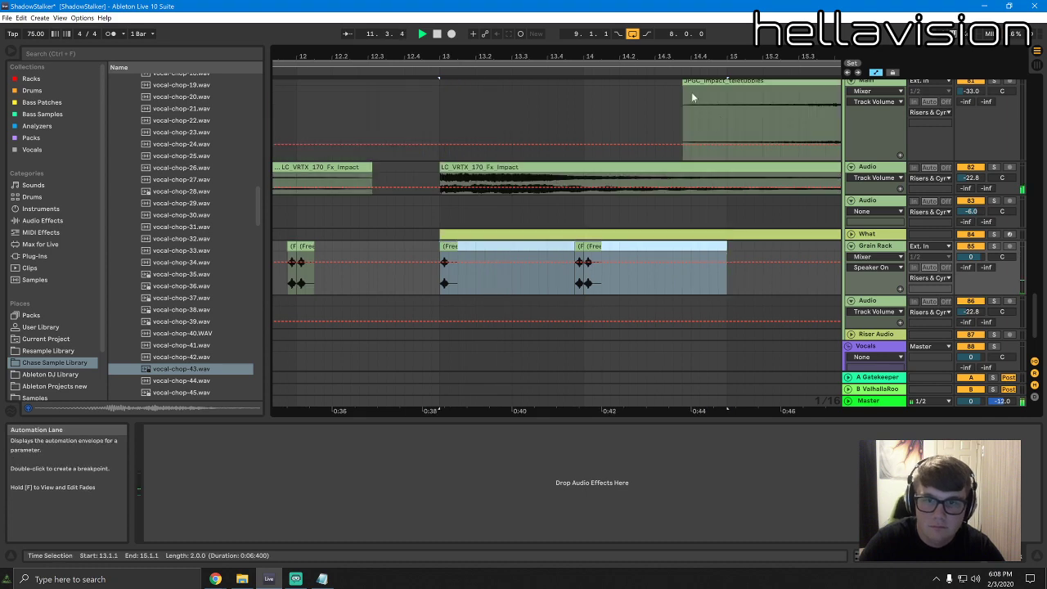
{"action": "key", "text": "ctrl+z"}
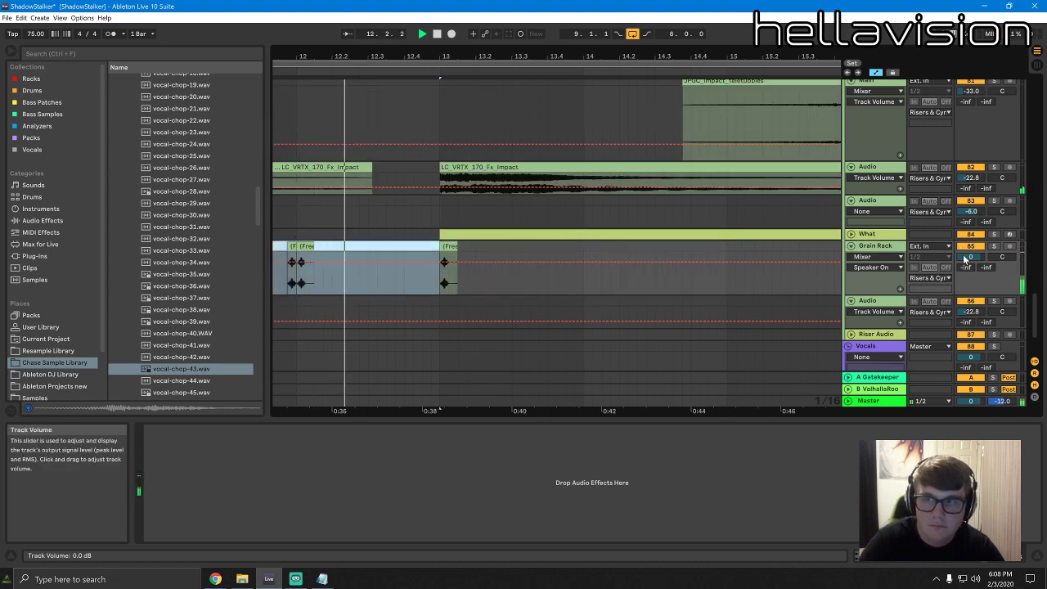
{"action": "left_click", "coordinate": [452, 260]}
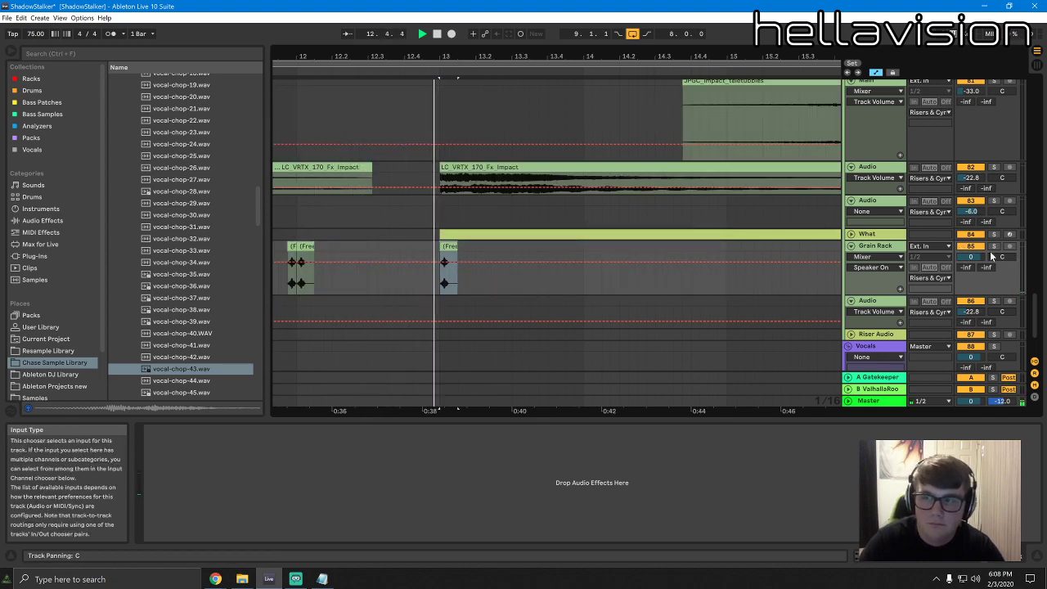
{"action": "left_click_drag", "start_coordinate": [981, 259], "coordinate": [981, 266]}
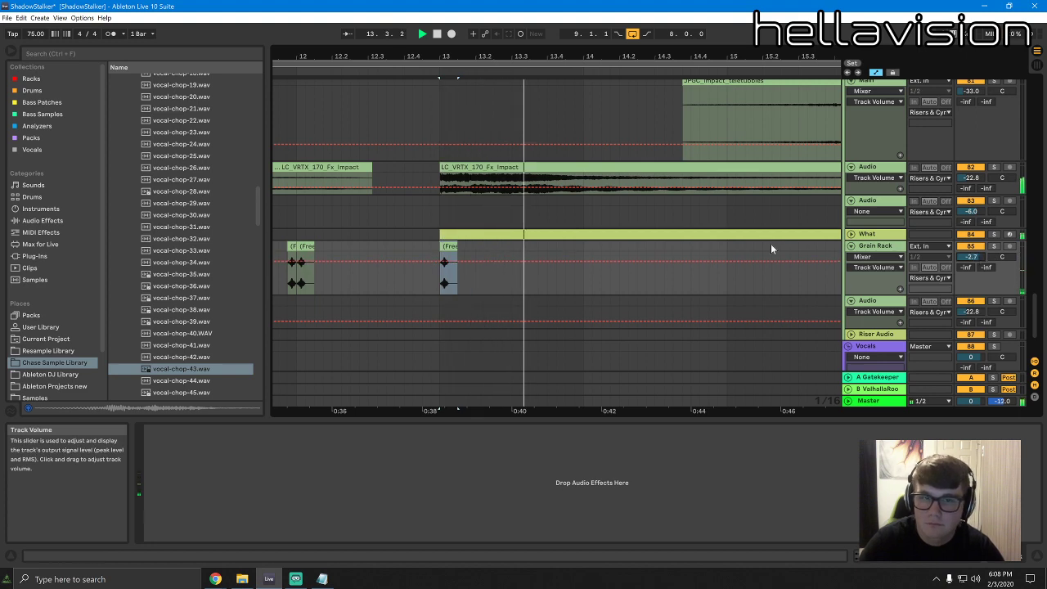
Extend the arrangement loop from the intro to the end of section 2.1, 24 bars long, and place the insert mark at 17.1.1
{"action": "left_click_drag", "start_coordinate": [490, 54], "coordinate": [490, 9]}
{"action": "scroll", "coordinate": [472, 155], "scroll_direction": "up", "scroll_amount": 2}
{"action": "scroll", "coordinate": [472, 160], "scroll_direction": "up", "scroll_amount": 7}
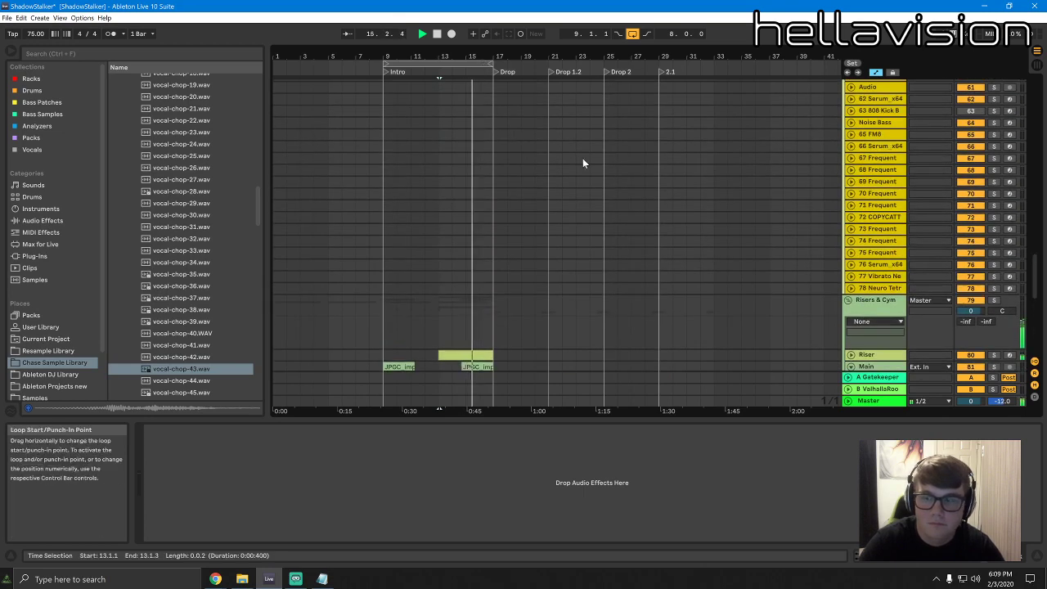
{"action": "scroll", "coordinate": [582, 161], "scroll_direction": "up", "scroll_amount": 10}
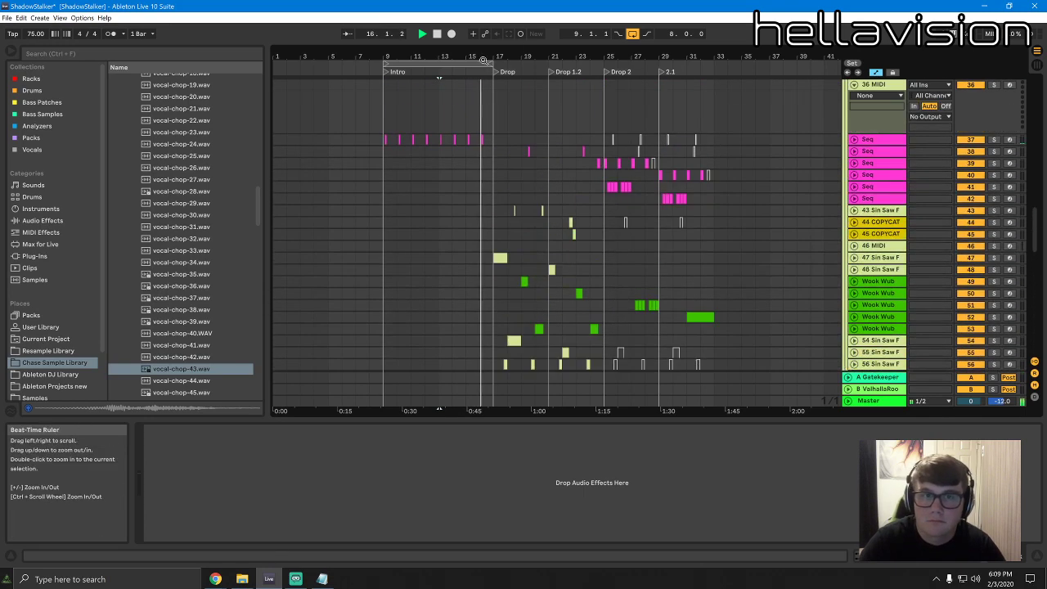
{"action": "left_click_drag", "start_coordinate": [492, 62], "coordinate": [715, 62]}
{"action": "left_click", "coordinate": [494, 121]}
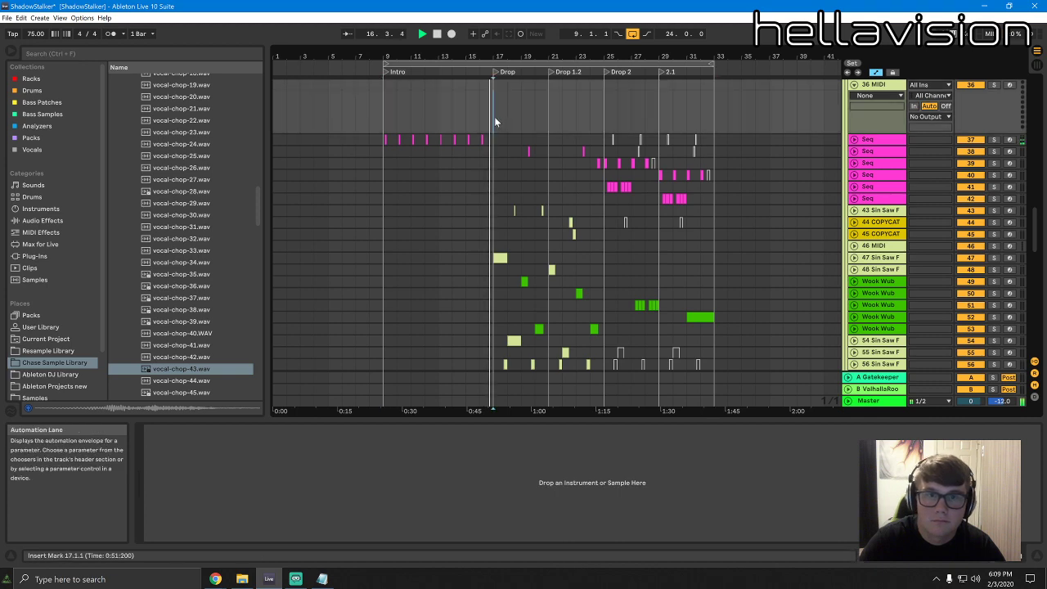
Raise the Snare chain volume in the Kick Snare drum rack to about -0.8 dB and fold the Kick Snare track
{"action": "scroll", "coordinate": [517, 174], "scroll_direction": "down", "scroll_amount": 3}
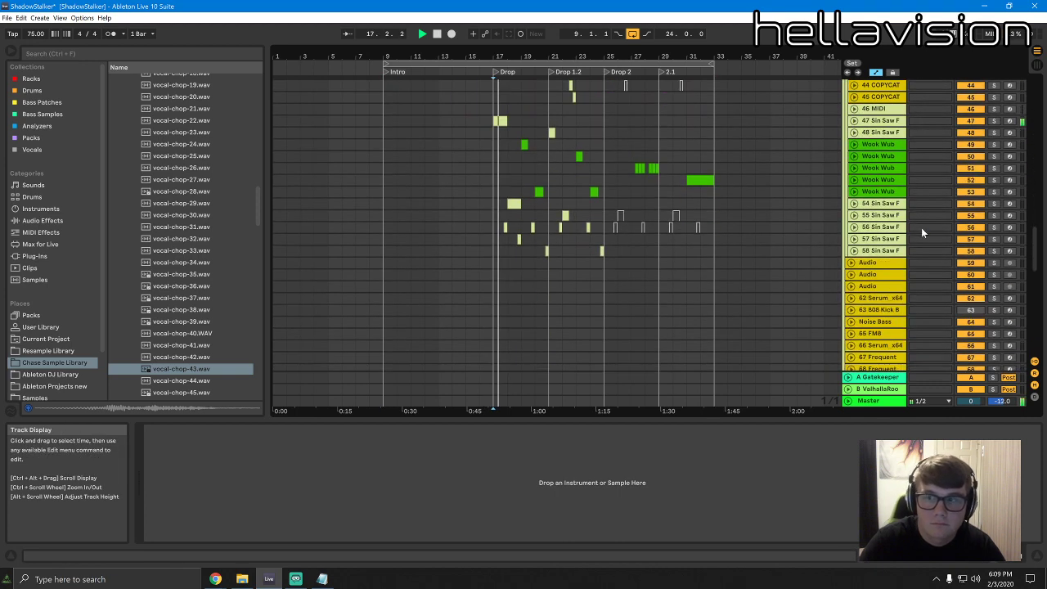
{"action": "left_click_drag", "start_coordinate": [1034, 234], "coordinate": [1022, 97]}
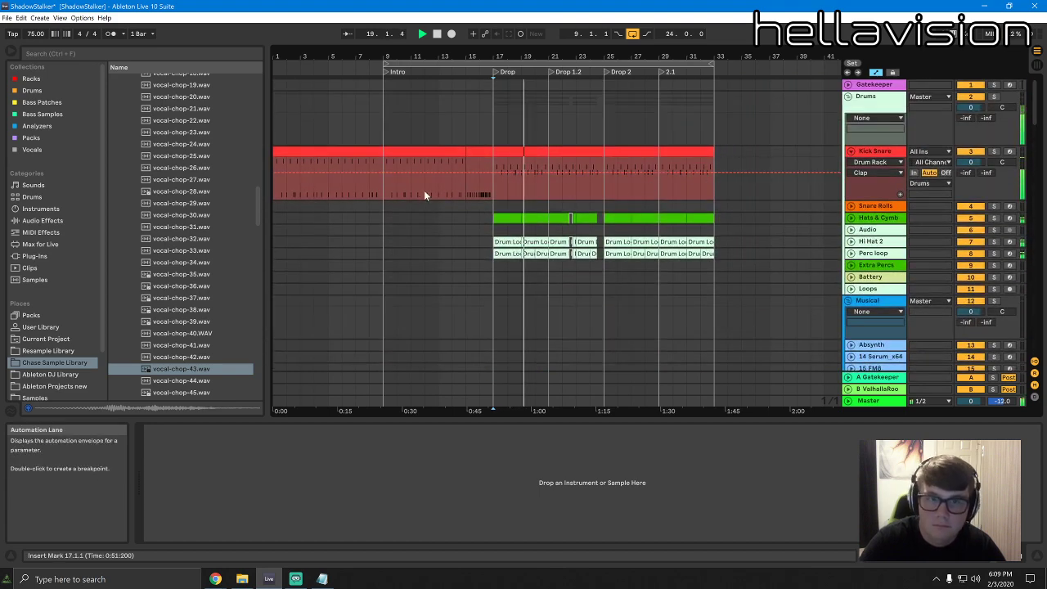
{"action": "left_click", "coordinate": [378, 194]}
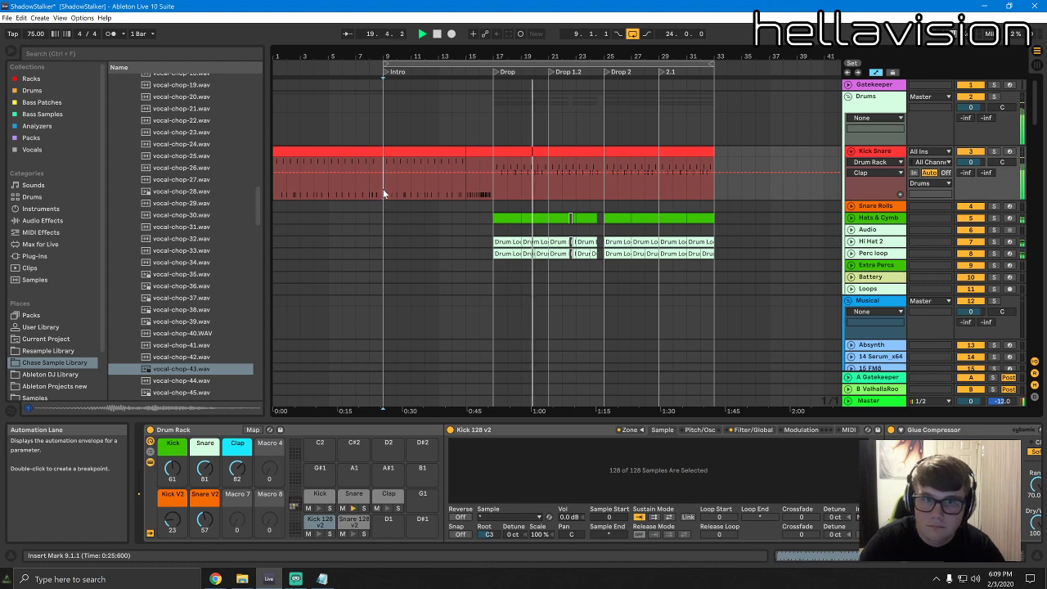
{"action": "key", "text": "Tab"}
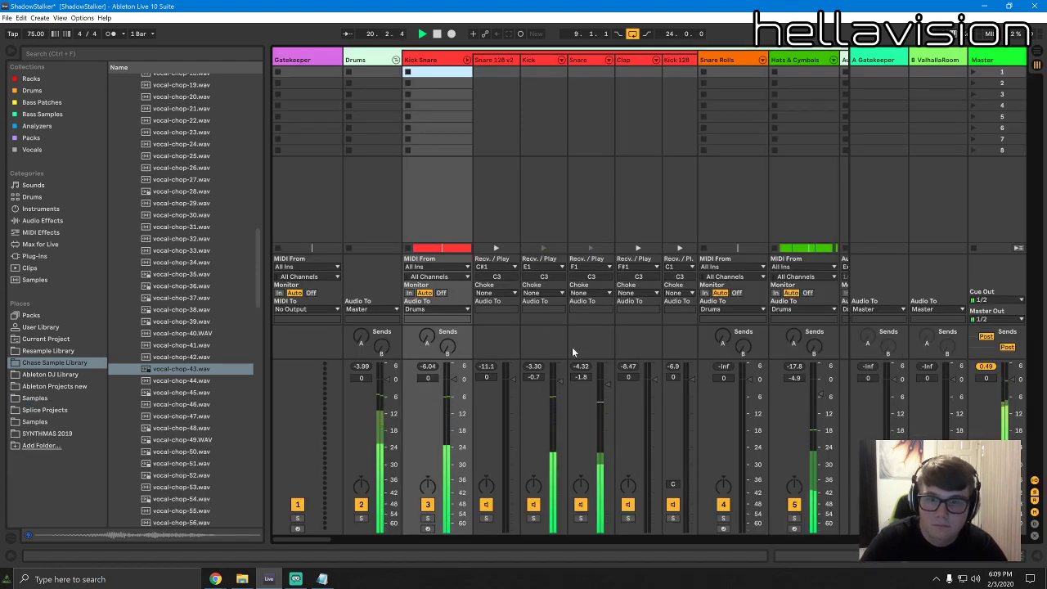
{"action": "left_click_drag", "start_coordinate": [608, 385], "coordinate": [608, 381]}
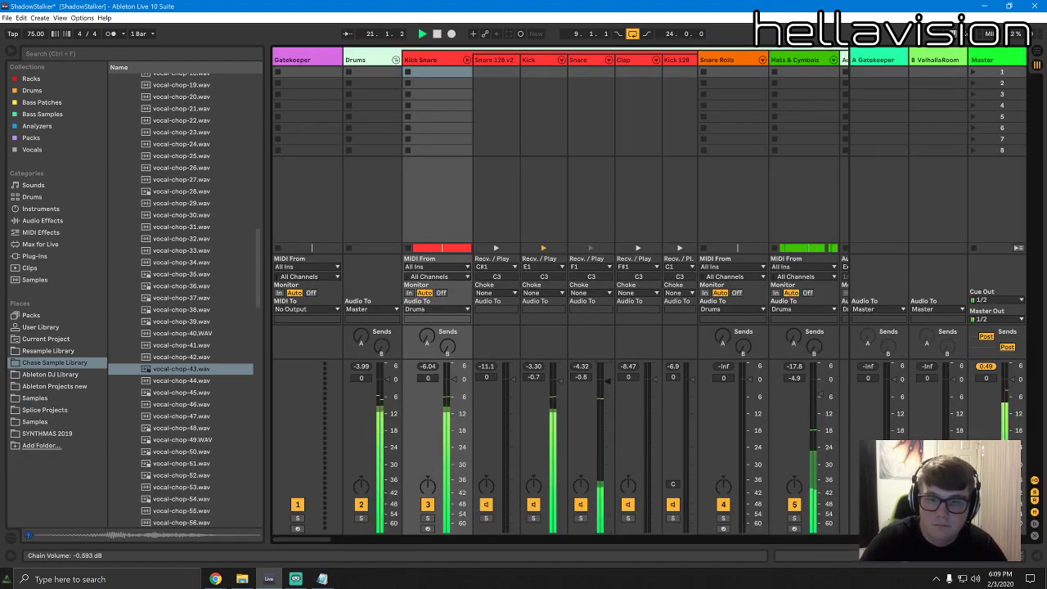
{"action": "key", "text": "Tab"}
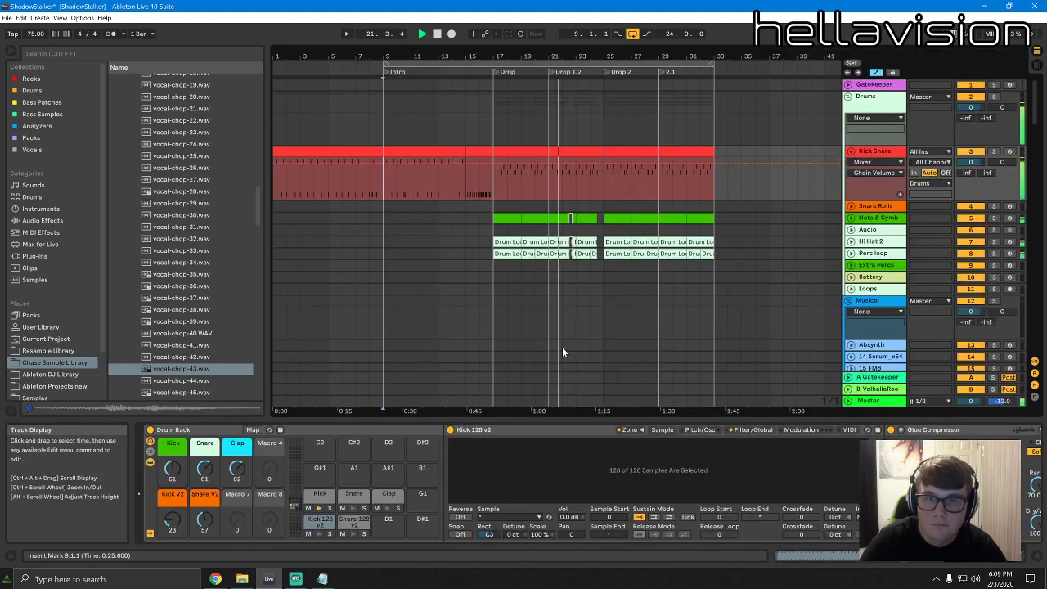
{"action": "scroll", "coordinate": [1013, 113], "scroll_direction": "down", "scroll_amount": 20}
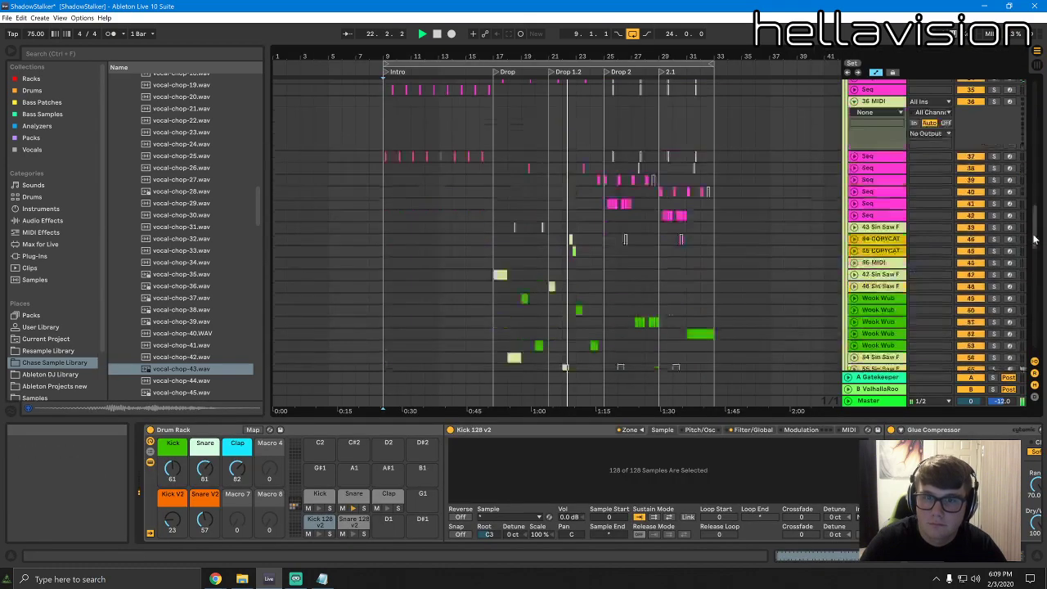
{"action": "scroll", "coordinate": [1014, 333], "scroll_direction": "up", "scroll_amount": 20}
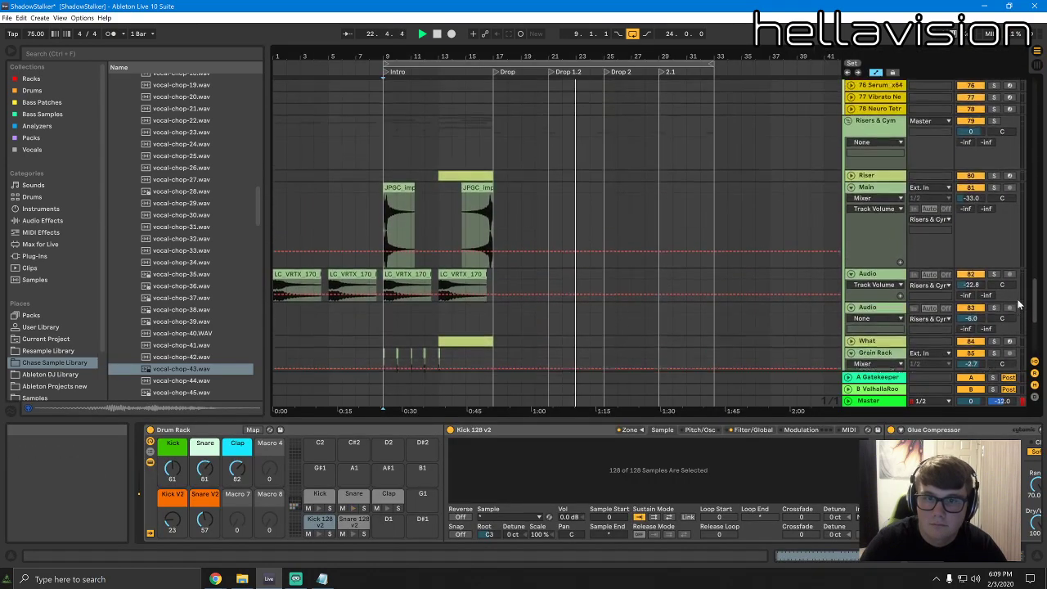
{"action": "scroll", "coordinate": [1011, 195], "scroll_direction": "up", "scroll_amount": 15}
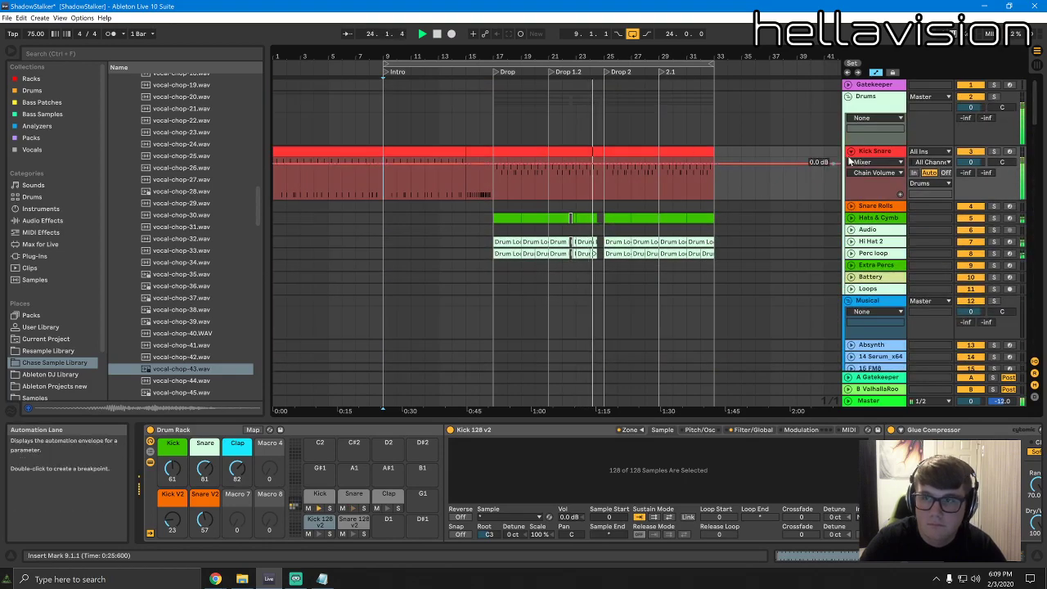
{"action": "left_click", "coordinate": [851, 152]}
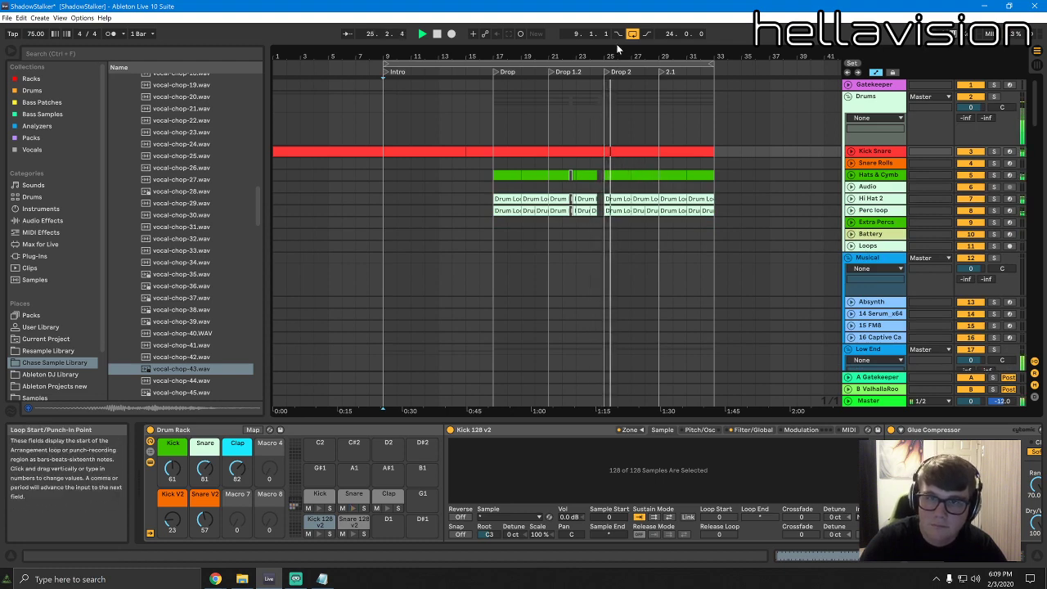
Listen to the transition just before Drop 2, starting from 24.1.1
{"action": "scroll", "coordinate": [626, 172], "scroll_direction": "up", "scroll_amount": 4}
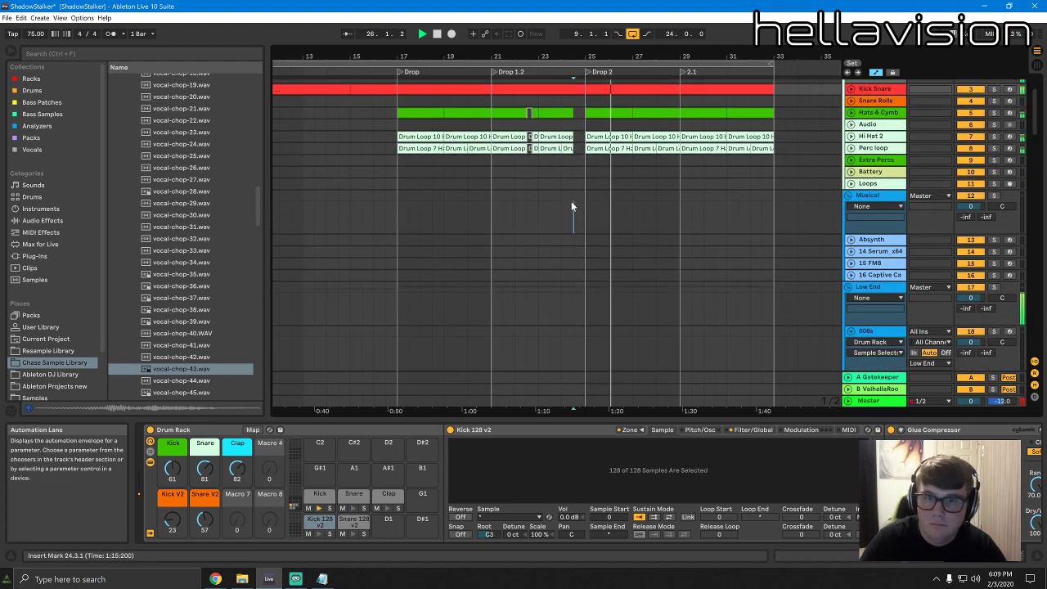
{"action": "left_click", "coordinate": [567, 201]}
{"action": "scroll", "coordinate": [581, 217], "scroll_direction": "down", "scroll_amount": 8}
{"action": "key", "text": "space"}
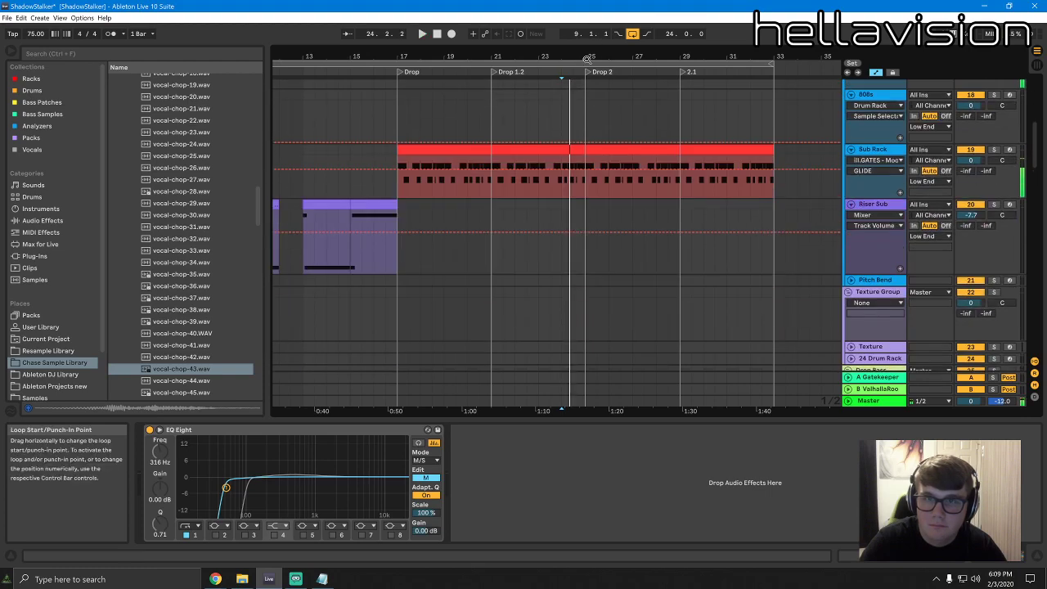
Duplicate the reversed JPGC_impact_teletubbies clip, place the copy so it ends at the Drop 2 marker, and play it from 24.2.1
{"action": "left_click_drag", "start_coordinate": [686, 56], "coordinate": [743, 65]}
{"action": "scroll", "coordinate": [742, 290], "scroll_direction": "down", "scroll_amount": 2}
{"action": "left_click_drag", "start_coordinate": [1036, 186], "coordinate": [1034, 333]}
{"action": "left_click", "coordinate": [421, 105]}
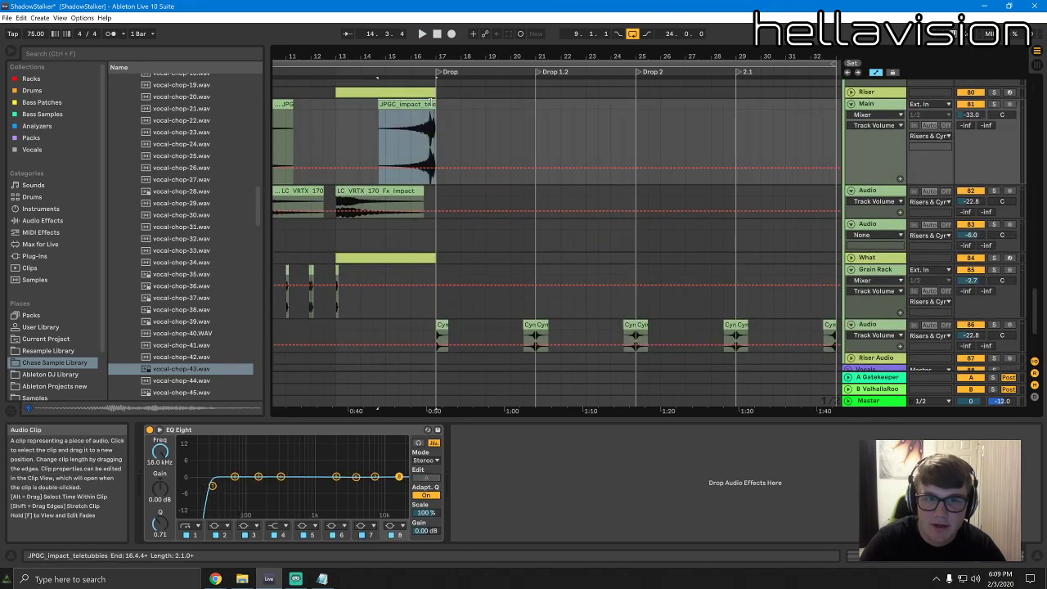
{"action": "key", "text": "ctrl+d"}
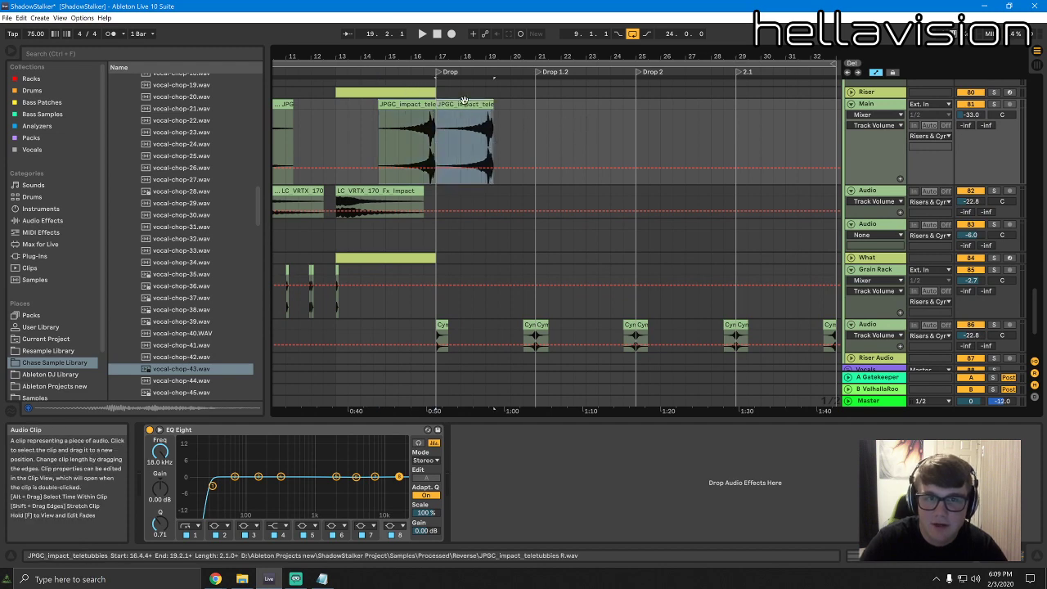
{"action": "left_click_drag", "start_coordinate": [463, 105], "coordinate": [676, 105]}
{"action": "scroll", "coordinate": [653, 102], "scroll_direction": "up", "scroll_amount": 6}
{"action": "left_click", "coordinate": [597, 137]}
{"action": "key", "text": "space"}
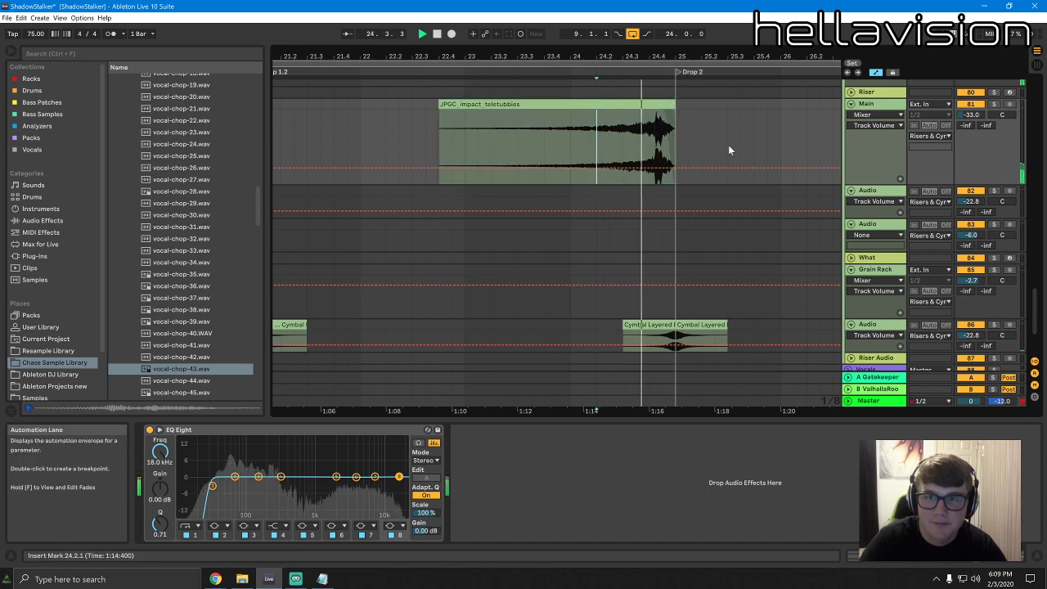
{"action": "left_click_drag", "start_coordinate": [684, 55], "coordinate": [597, 54]}
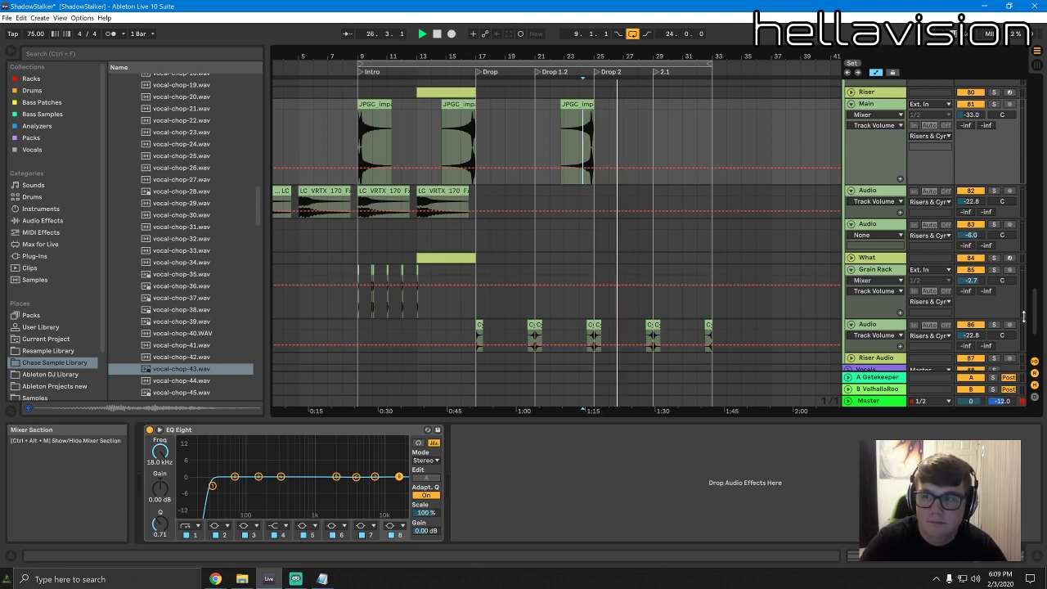
Stop playback, place the insert mark at 28.1.1 among the drum tracks, and unfold the Perc loop and Hi Hat 2 tracks
{"action": "left_click_drag", "start_coordinate": [1034, 311], "coordinate": [1009, 98]}
{"action": "key", "text": "space"}
{"action": "left_click", "coordinate": [638, 245]}
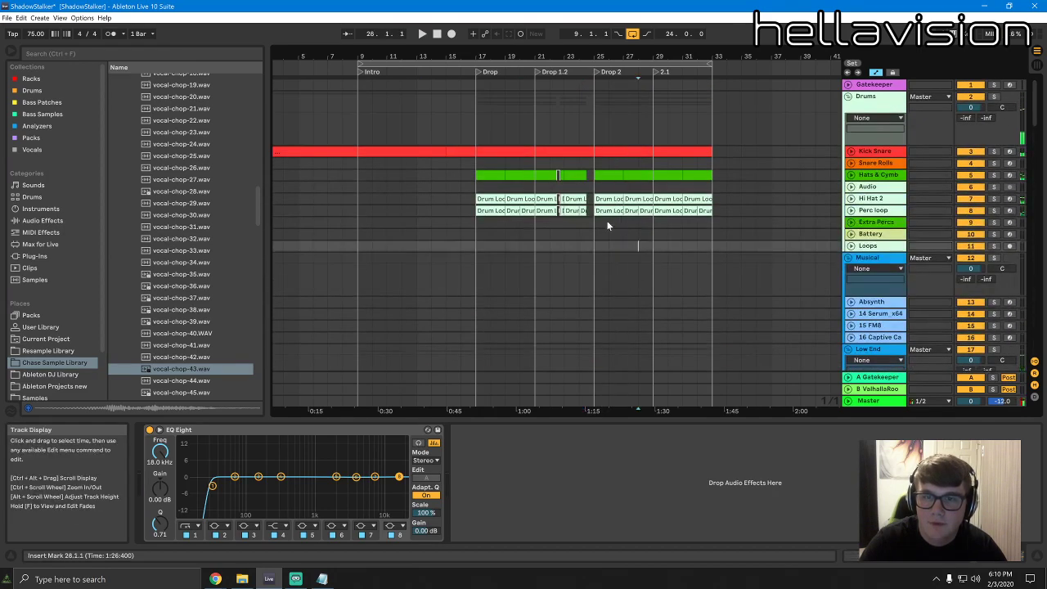
{"action": "left_click", "coordinate": [929, 125]}
{"action": "left_click", "coordinate": [851, 210]}
{"action": "left_click", "coordinate": [851, 199]}
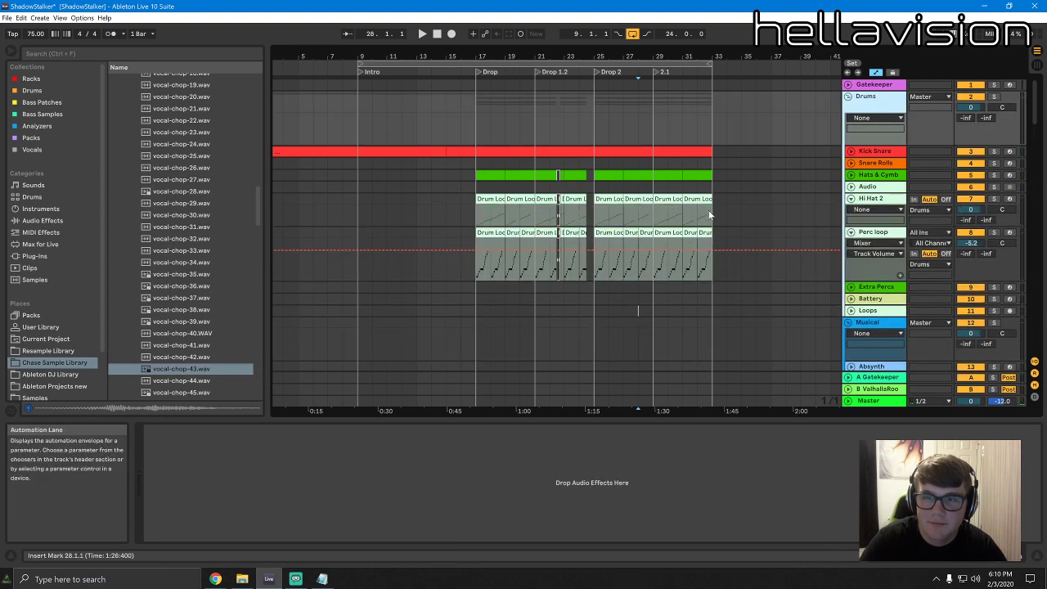
Try playing Drop 2 with the Hi Hat 2 clips deactivated from 25.1.1 to 33.1.1
{"action": "left_click_drag", "start_coordinate": [585, 199], "coordinate": [596, 199]}
{"action": "key", "text": "0"}
{"action": "key", "text": "space"}
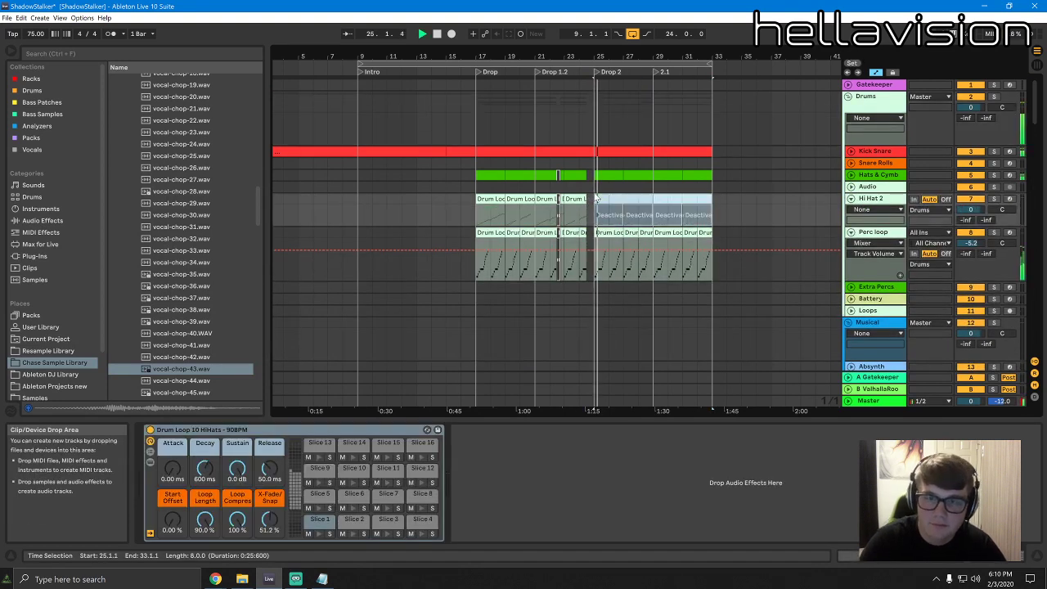
{"action": "key", "text": "0"}
In the first Drop 2 hi-hat clip, deactivate the Slice 13 and 14 notes and the Slice 27 to 29 notes
{"action": "left_click_drag", "start_coordinate": [713, 237], "coordinate": [614, 206]}
{"action": "key", "text": "space"}
{"action": "double_click", "coordinate": [610, 206]}
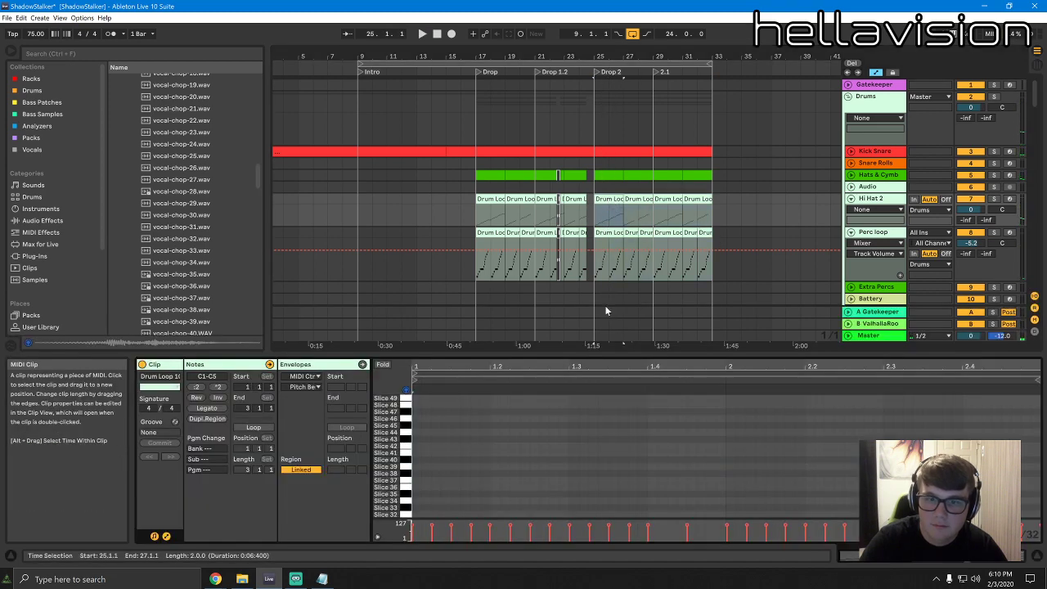
{"action": "left_click_drag", "start_coordinate": [606, 356], "coordinate": [605, 144]}
{"action": "key", "text": "space"}
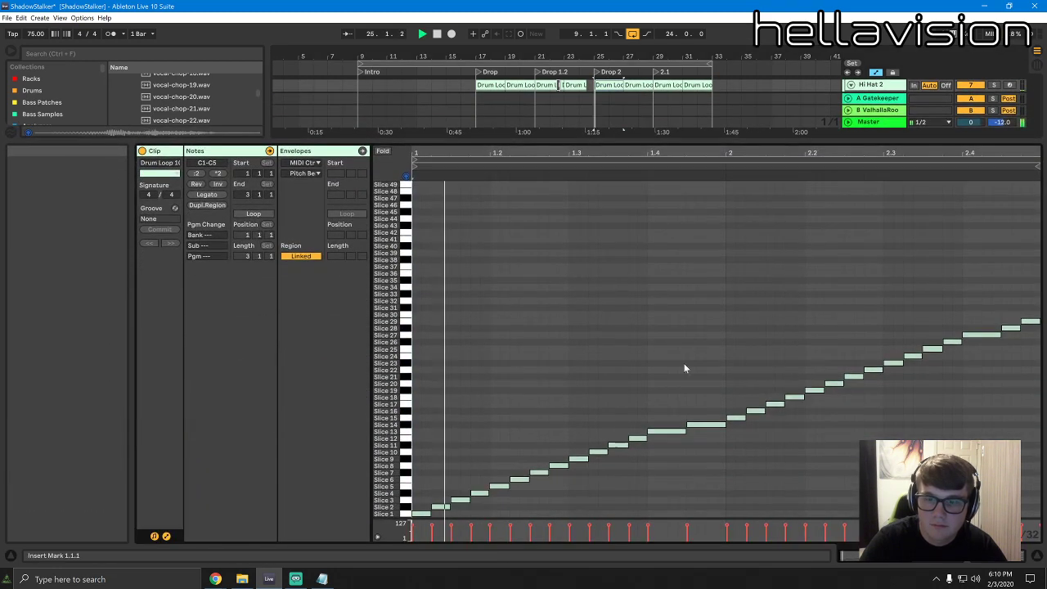
{"action": "left_click_drag", "start_coordinate": [669, 400], "coordinate": [712, 453]}
{"action": "key", "text": "0"}
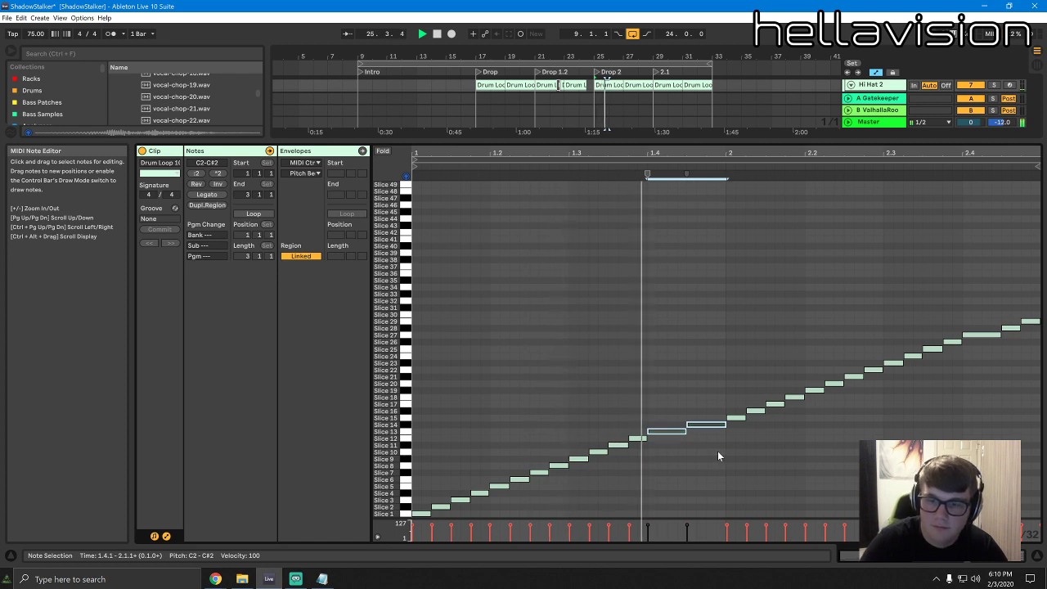
{"action": "left_click_drag", "start_coordinate": [968, 306], "coordinate": [1040, 337]}
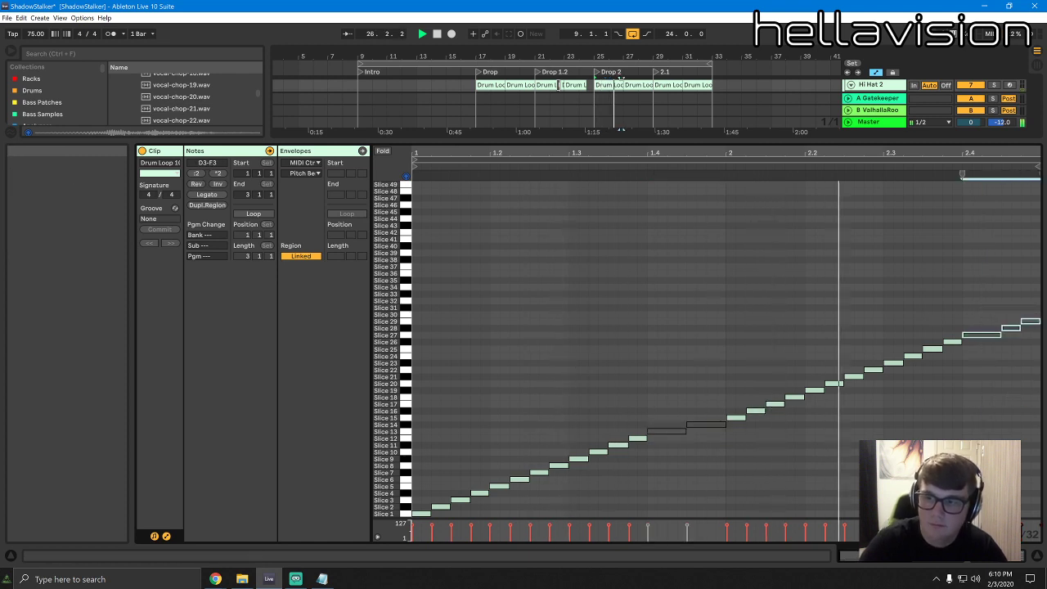
Duplicate the edited Hi Hat 2 clip across the rest of Drop 2 and 2.1, up to bar 33, and close the clip editor
{"action": "left_click", "coordinate": [610, 83]}
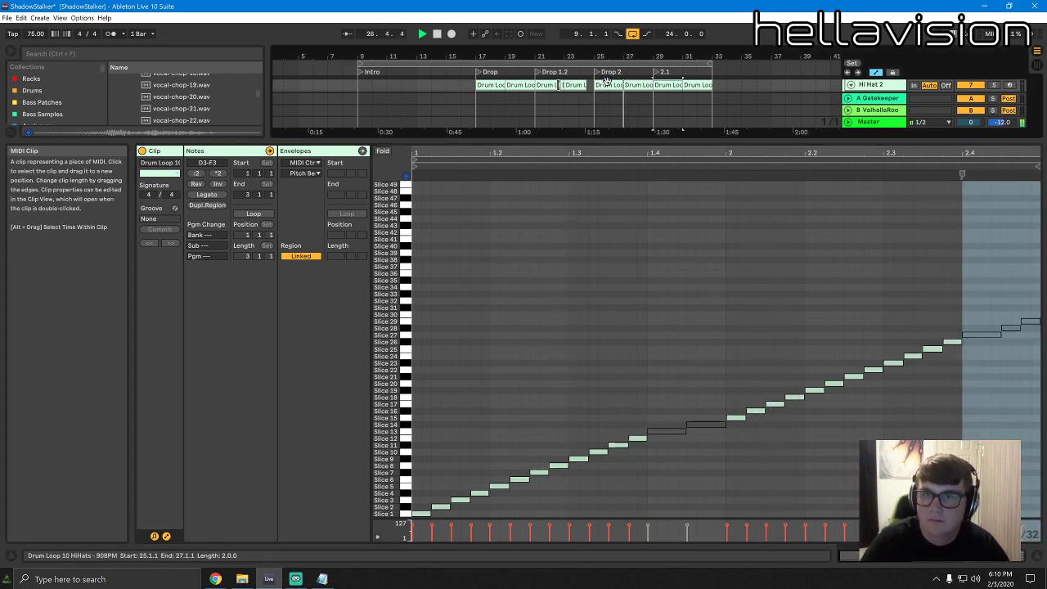
{"action": "double_click", "coordinate": [619, 142]}
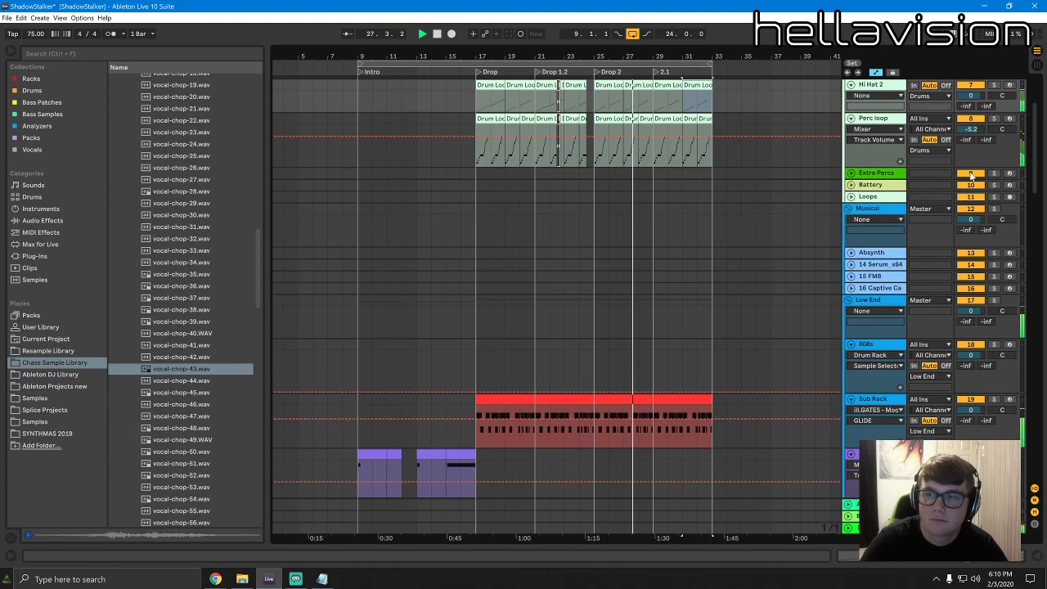
Unfold Wook Wub track 51 and lower its volume to -2.5 dB
{"action": "left_click_drag", "start_coordinate": [1037, 174], "coordinate": [953, 290]}
{"action": "left_click", "coordinate": [854, 219]}
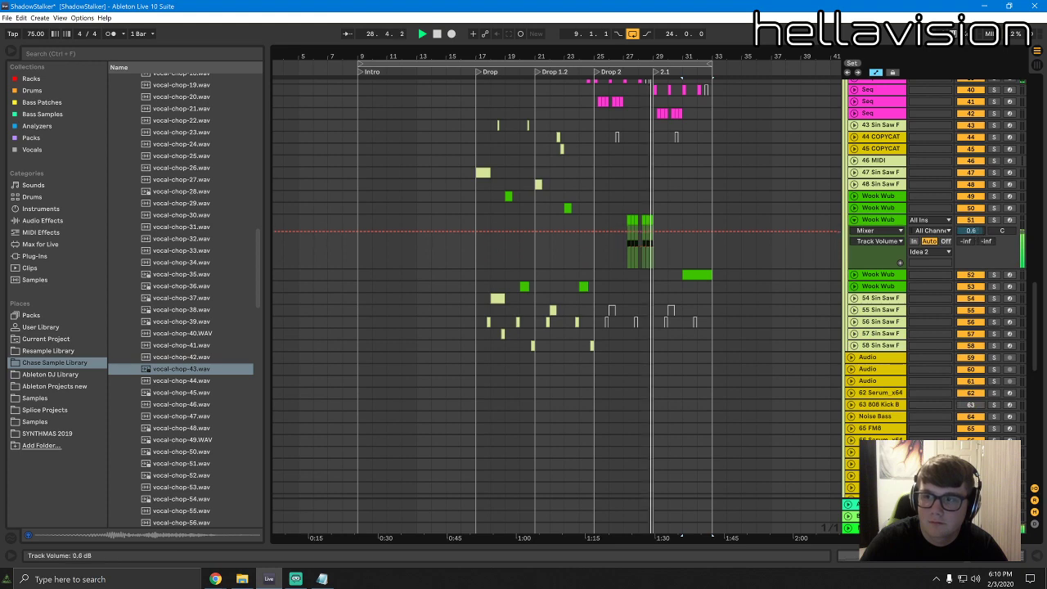
{"action": "scroll", "coordinate": [1028, 279], "scroll_direction": "up", "scroll_amount": 5}
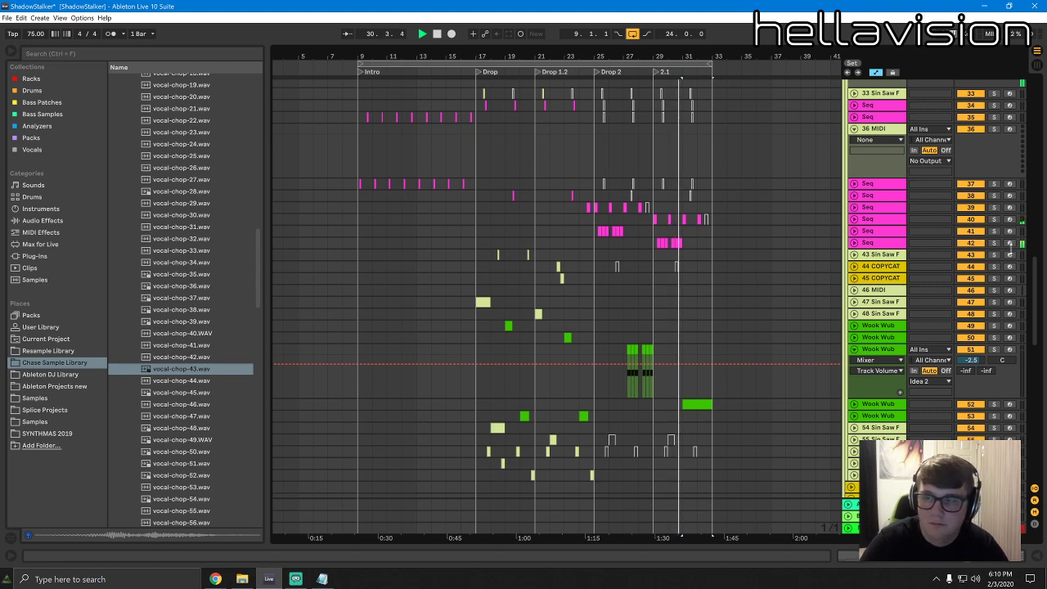
Extend the start of the arrangement loop back to 1.1.1 so the loop is 32 bars long
{"action": "scroll", "coordinate": [929, 175], "scroll_direction": "up", "scroll_amount": 15}
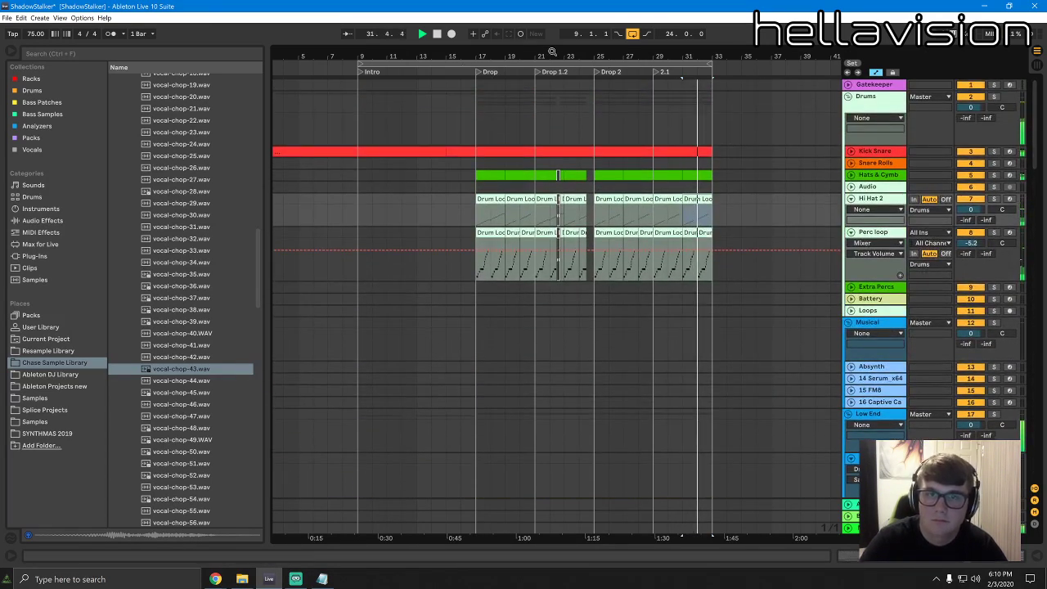
{"action": "left_click_drag", "start_coordinate": [552, 52], "coordinate": [598, 55]}
{"action": "left_click_drag", "start_coordinate": [407, 67], "coordinate": [465, 58]}
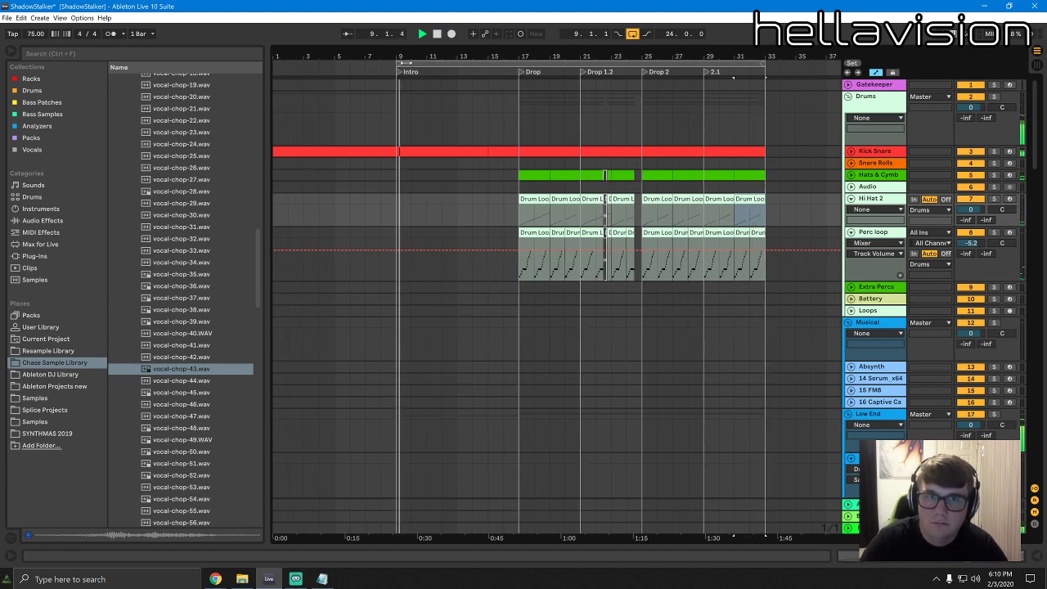
{"action": "left_click_drag", "start_coordinate": [399, 64], "coordinate": [277, 73]}
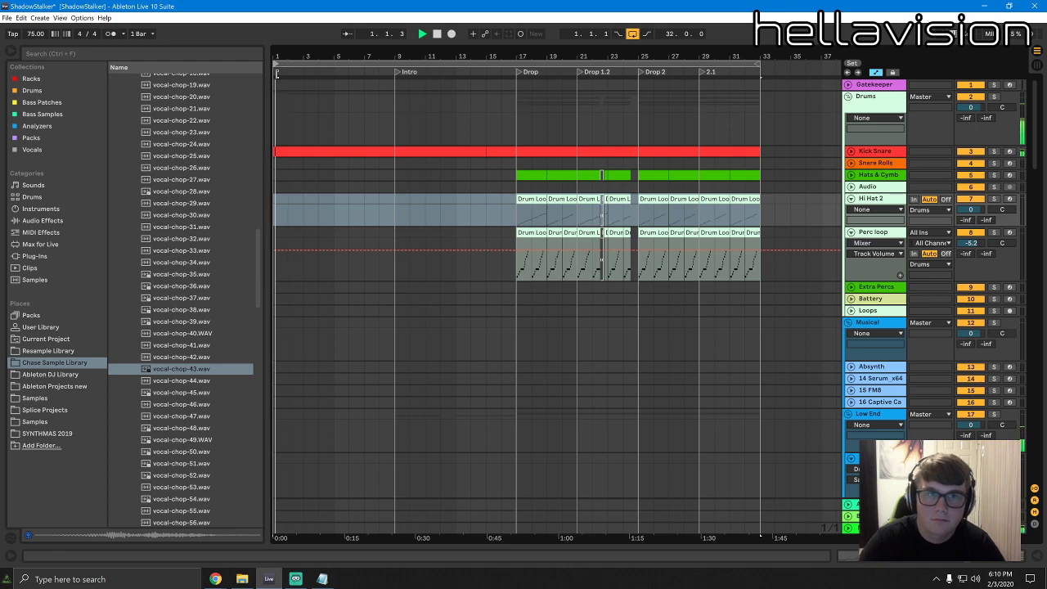
Stop playback, unfold the Extra Percs track and create an empty four-bar MIDI clip on it from 5.1.1 to 9.1.1
{"action": "left_click_drag", "start_coordinate": [1034, 157], "coordinate": [1009, 458]}
{"action": "scroll", "coordinate": [348, 214], "scroll_direction": "up", "scroll_amount": 15}
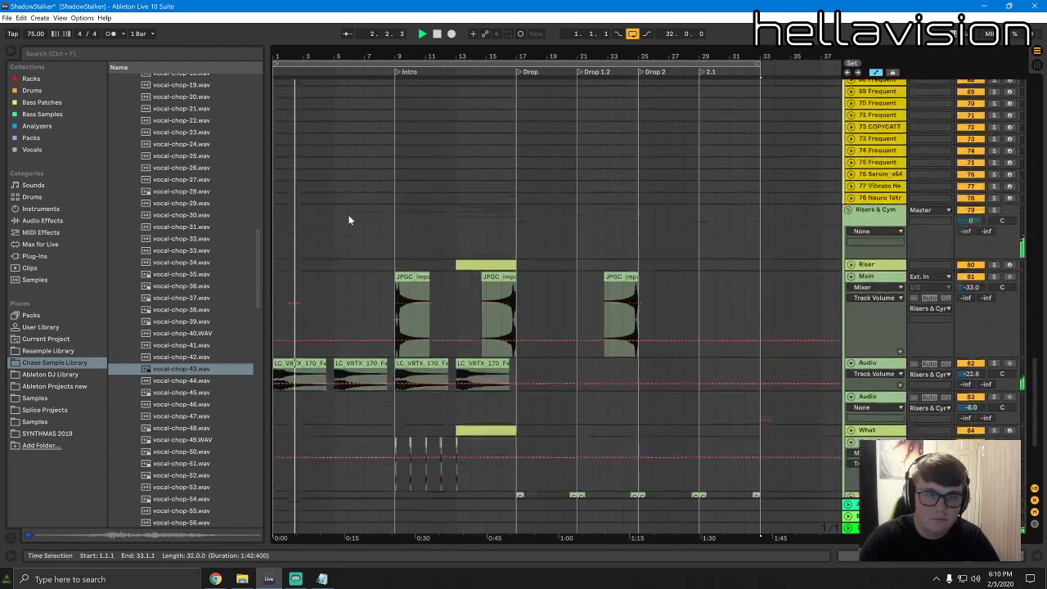
{"action": "scroll", "coordinate": [392, 286], "scroll_direction": "up", "scroll_amount": 15}
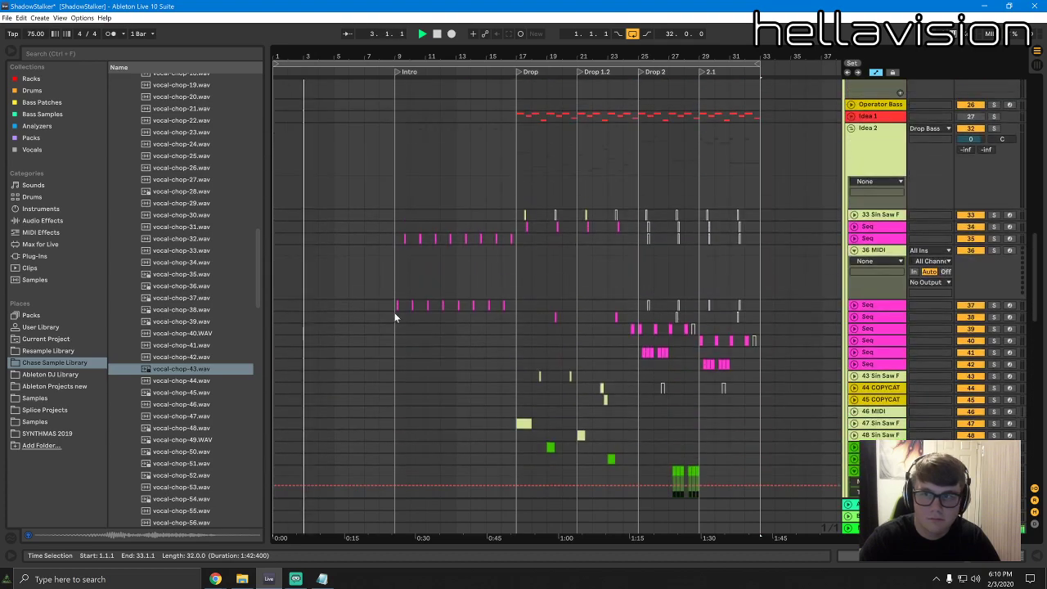
{"action": "scroll", "coordinate": [419, 312], "scroll_direction": "up", "scroll_amount": 15}
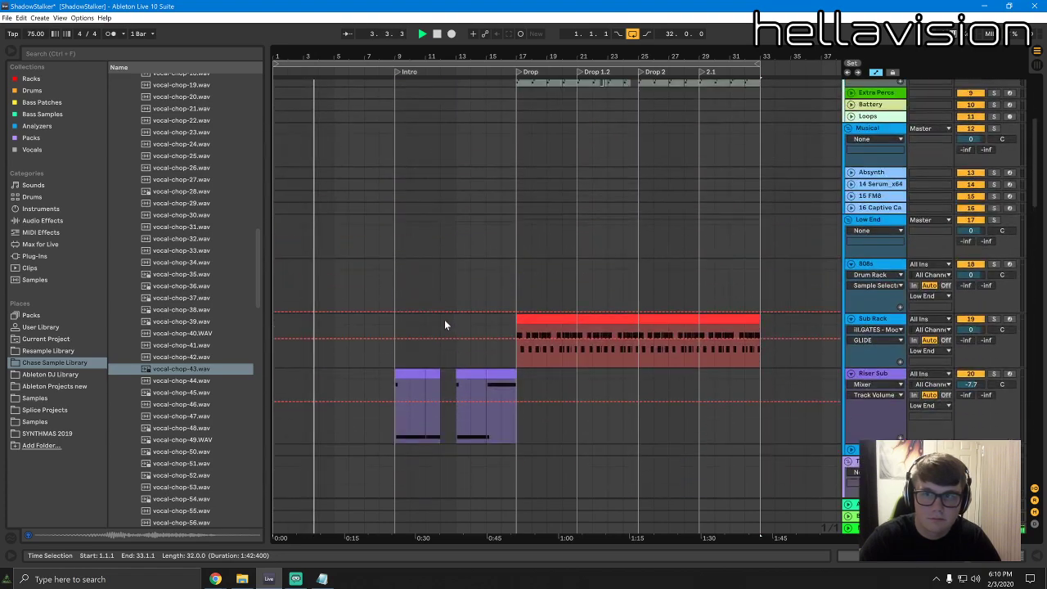
{"action": "scroll", "coordinate": [380, 200], "scroll_direction": "up", "scroll_amount": 3}
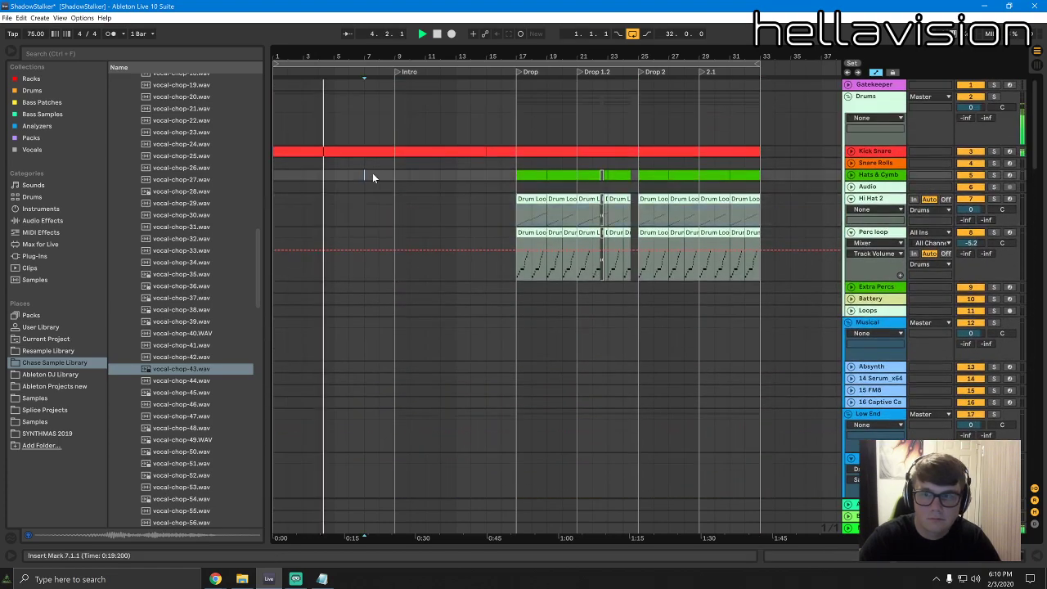
{"action": "key", "text": "space"}
{"action": "left_click", "coordinate": [364, 174]}
{"action": "left_click", "coordinate": [851, 288]}
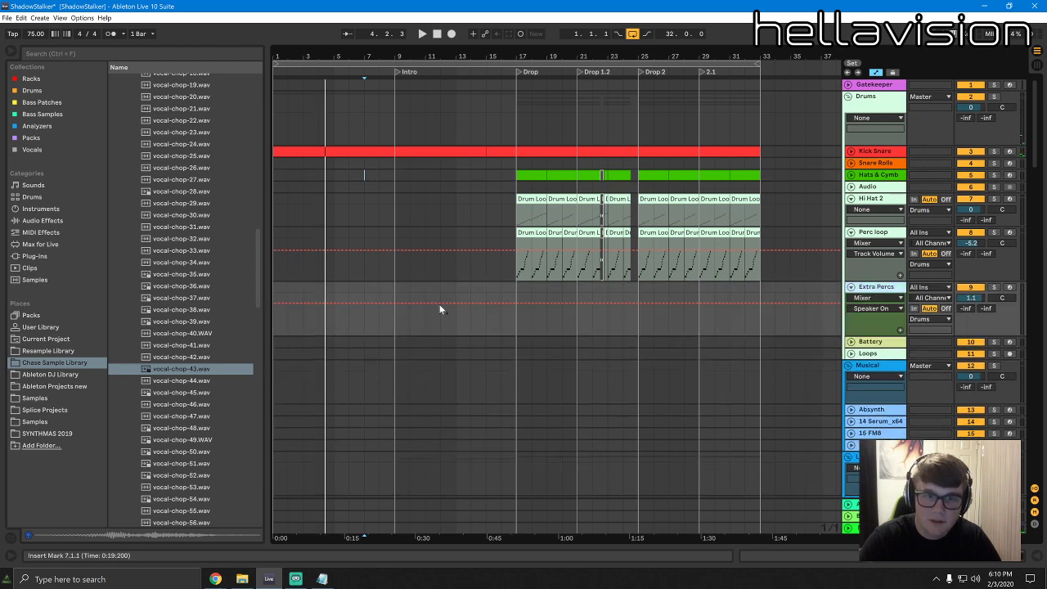
{"action": "left_click", "coordinate": [333, 290]}
{"action": "key", "text": "ctrl+shift+m"}
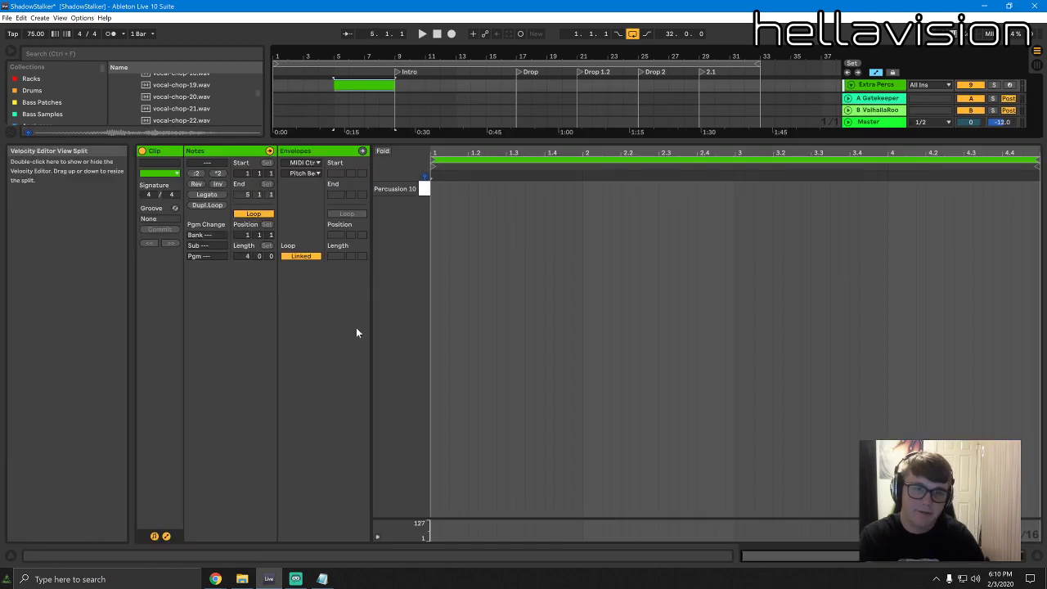
Draw a sixteenth-note Percussion 10 hit at 1.1.1 of the new clip, undoing the copy placed directly beside it
{"action": "left_click", "coordinate": [434, 188]}
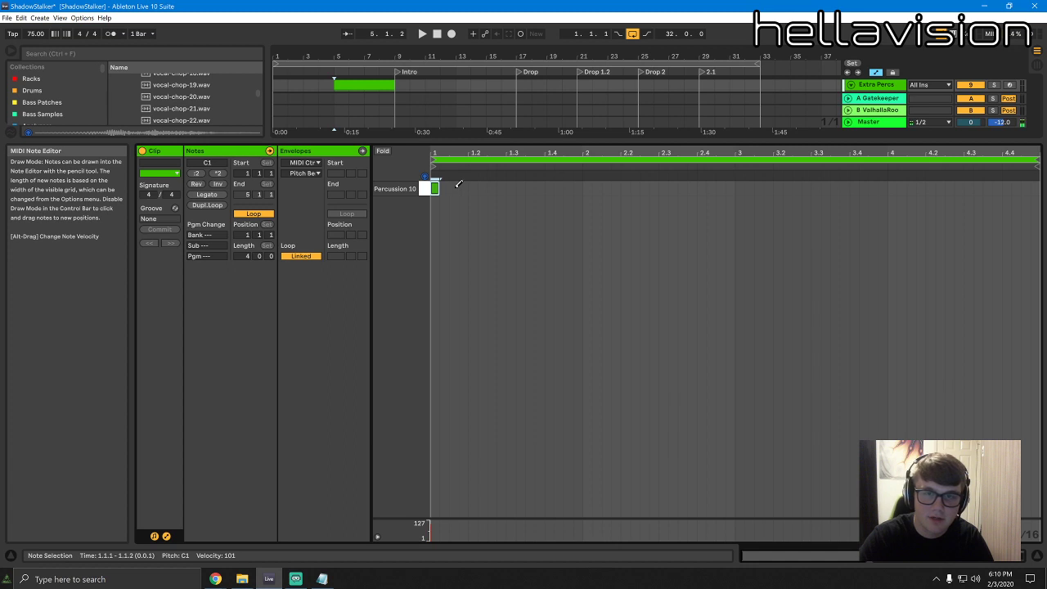
{"action": "key", "text": "b"}
{"action": "key", "text": "ctrl+d"}
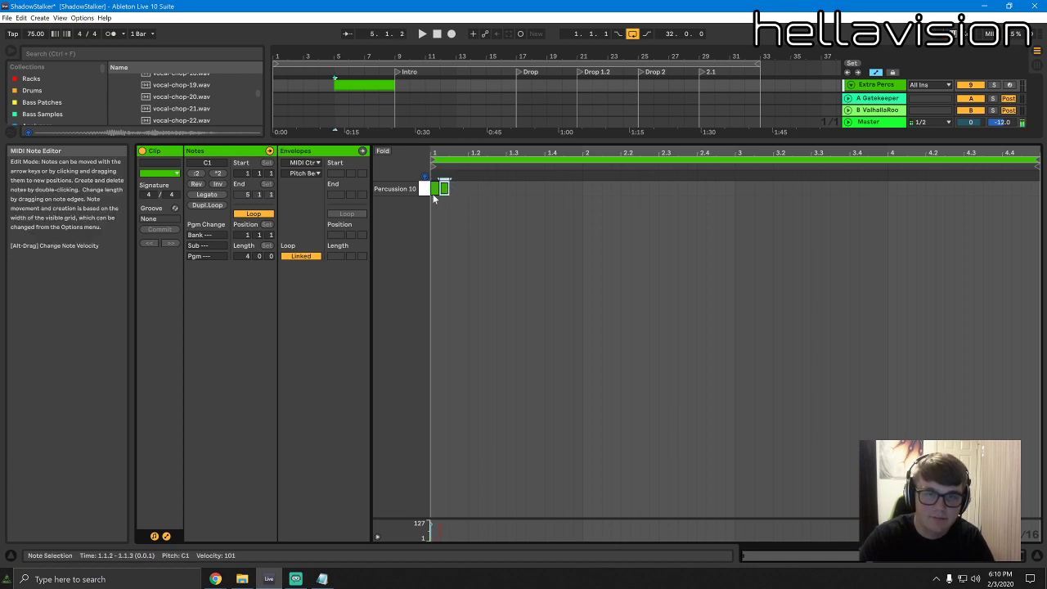
{"action": "key", "text": "ctrl+z"}
{"action": "key", "text": "ctrl+z"}
{"action": "key", "text": "ctrl+z"}
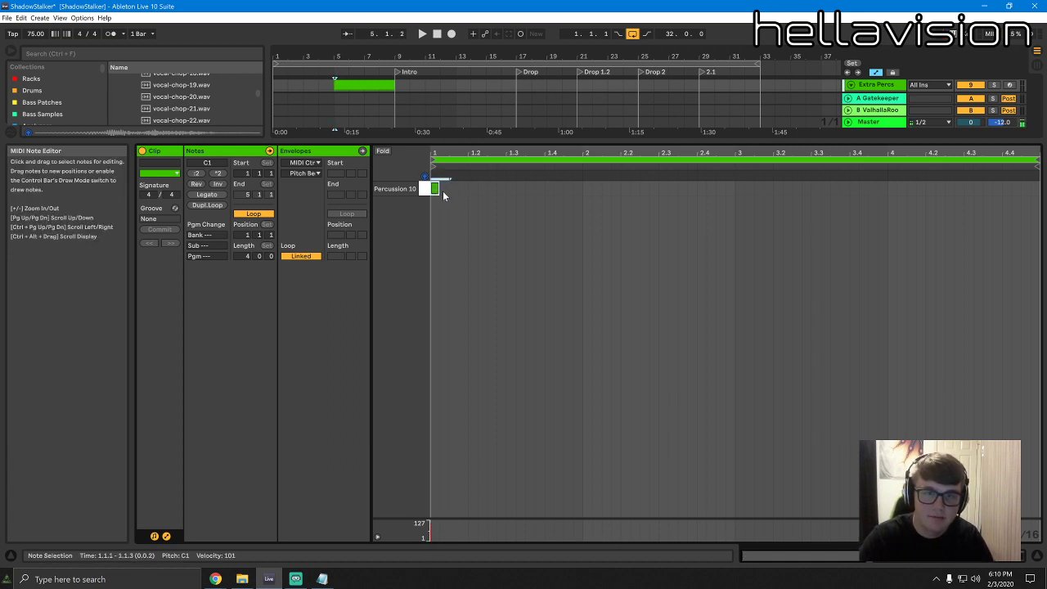
Repeat the Percussion 10 hit every eighth note to the end of the four-bar clip, undoing the extra copy at 5.1.1
{"action": "double_click", "coordinate": [448, 192]}
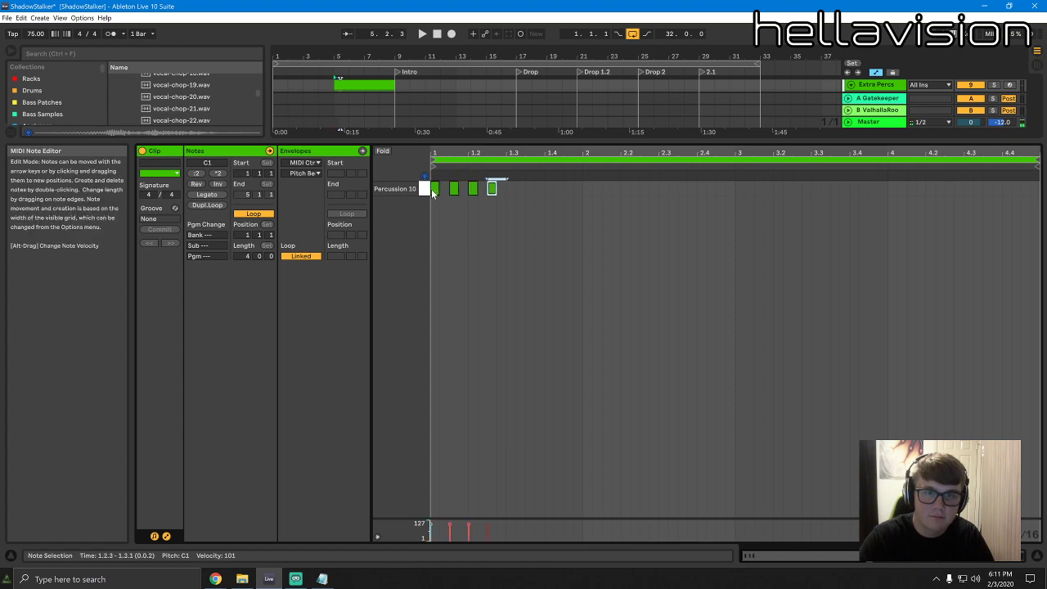
{"action": "key", "text": "ctrl+d"}
{"action": "key", "text": "ctrl+d"}
{"action": "key", "text": "ctrl+d"}
{"action": "key", "text": "ctrl+d"}
{"action": "key", "text": "ctrl+d"}
{"action": "key", "text": "ctrl+d"}
{"action": "key", "text": "ctrl+d"}
{"action": "key", "text": "ctrl+d"}
{"action": "key", "text": "ctrl+d"}
{"action": "key", "text": "ctrl+d"}
{"action": "key", "text": "ctrl+d"}
{"action": "key", "text": "ctrl+d"}
{"action": "key", "text": "ctrl+d"}
{"action": "key", "text": "ctrl+d"}
{"action": "key", "text": "ctrl+d"}
{"action": "key", "text": "ctrl+d"}
{"action": "key", "text": "ctrl+d"}
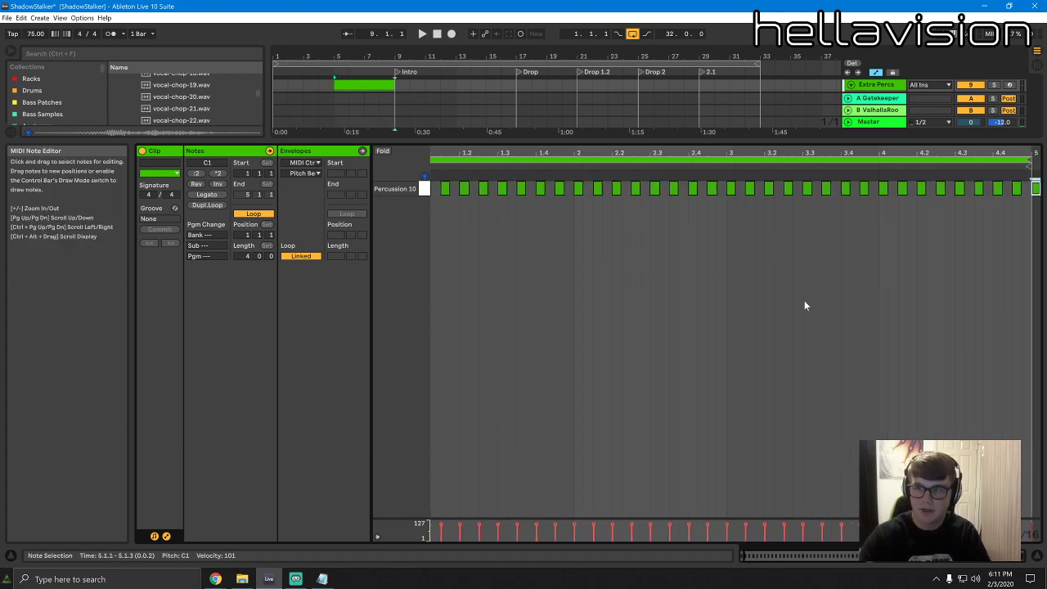
{"action": "key", "text": "ctrl+z"}
Automate the Perc macro of the Extra Percs Drum Rack over the clip, holding it nearly flat at about 12
{"action": "key", "text": "space"}
{"action": "left_click", "coordinate": [974, 556]}
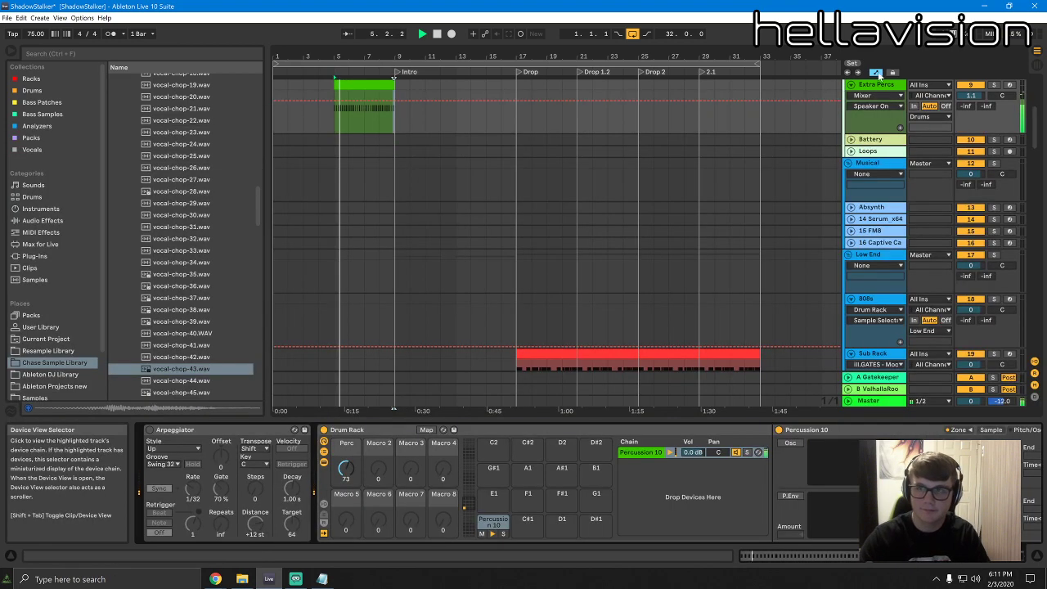
{"action": "key", "text": "space"}
{"action": "right_click", "coordinate": [347, 467]}
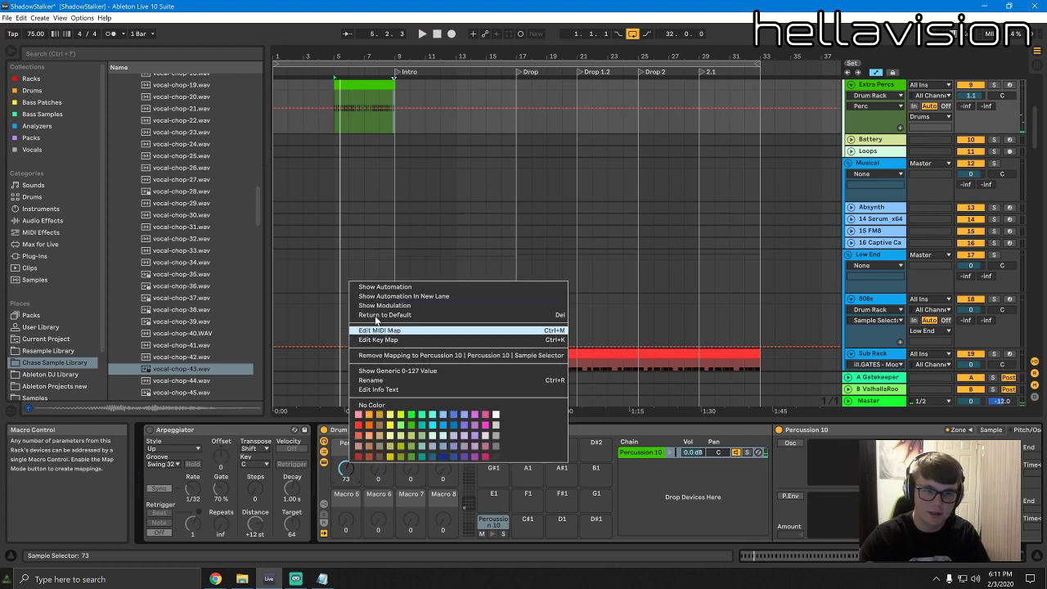
{"action": "left_click", "coordinate": [385, 291]}
{"action": "left_click_drag", "start_coordinate": [325, 111], "coordinate": [397, 105]}
{"action": "key", "text": "space"}
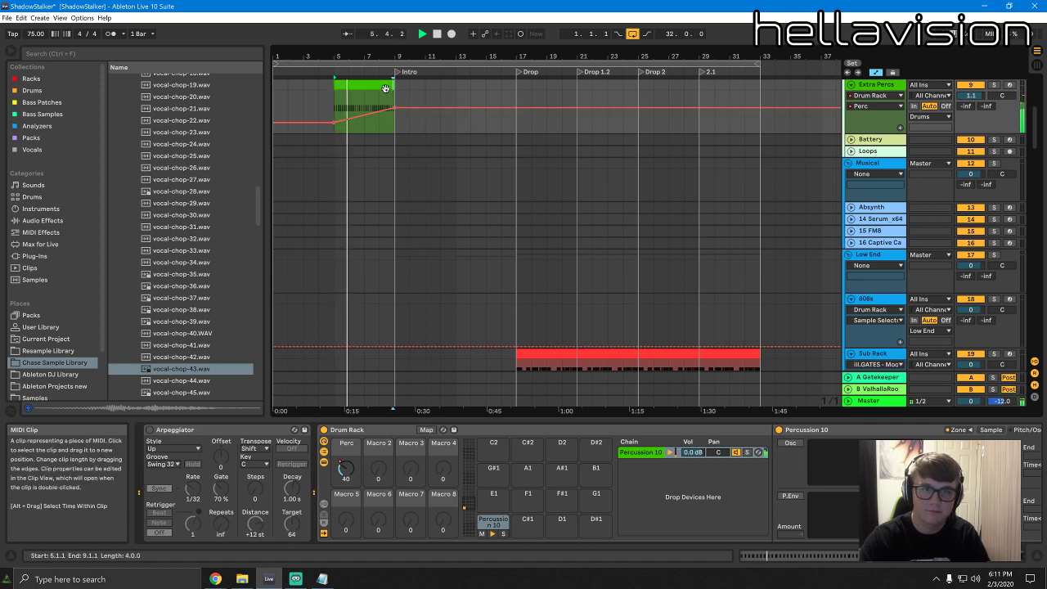
{"action": "left_click_drag", "start_coordinate": [395, 107], "coordinate": [394, 128]}
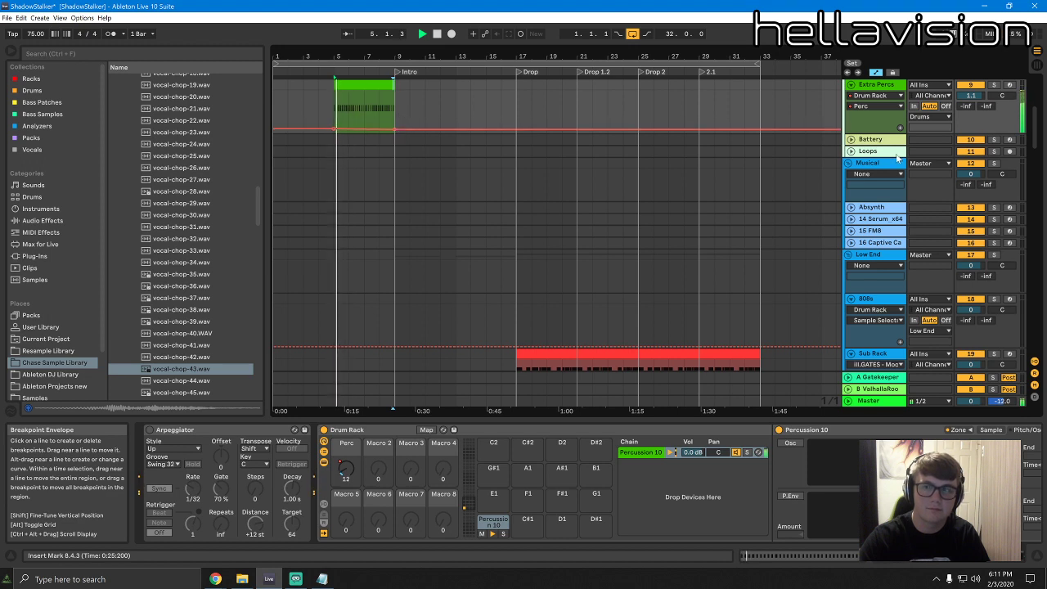
Set the Extra Percs track volume to -8.1 dB and move its clip to start at the Intro marker, 9.1.1
{"action": "left_click_drag", "start_coordinate": [971, 95], "coordinate": [971, 114]}
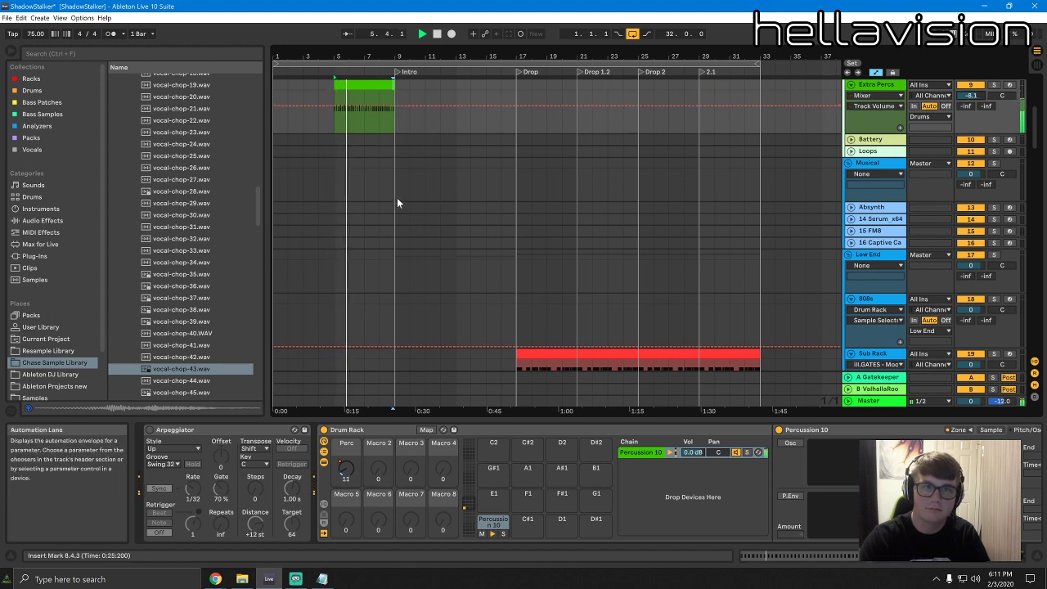
{"action": "scroll", "coordinate": [397, 197], "scroll_direction": "up", "scroll_amount": 2}
{"action": "left_click_drag", "start_coordinate": [368, 136], "coordinate": [430, 136]}
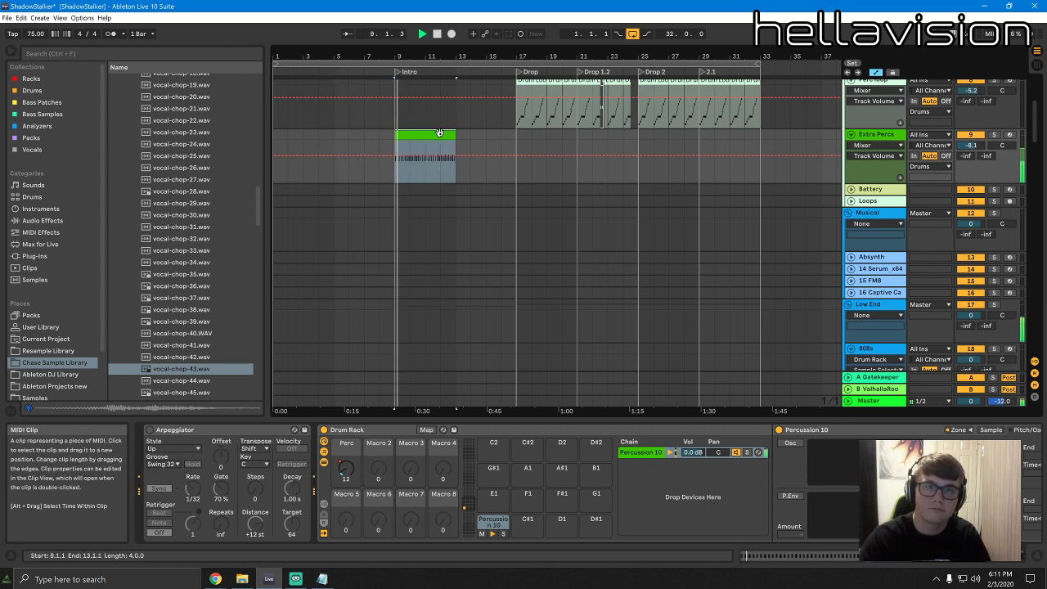
Duplicate the Extra Percs clip to 13.1.1, shorten the copy to end at 16.1.1, and stop playback
{"action": "key", "text": "ctrl+d"}
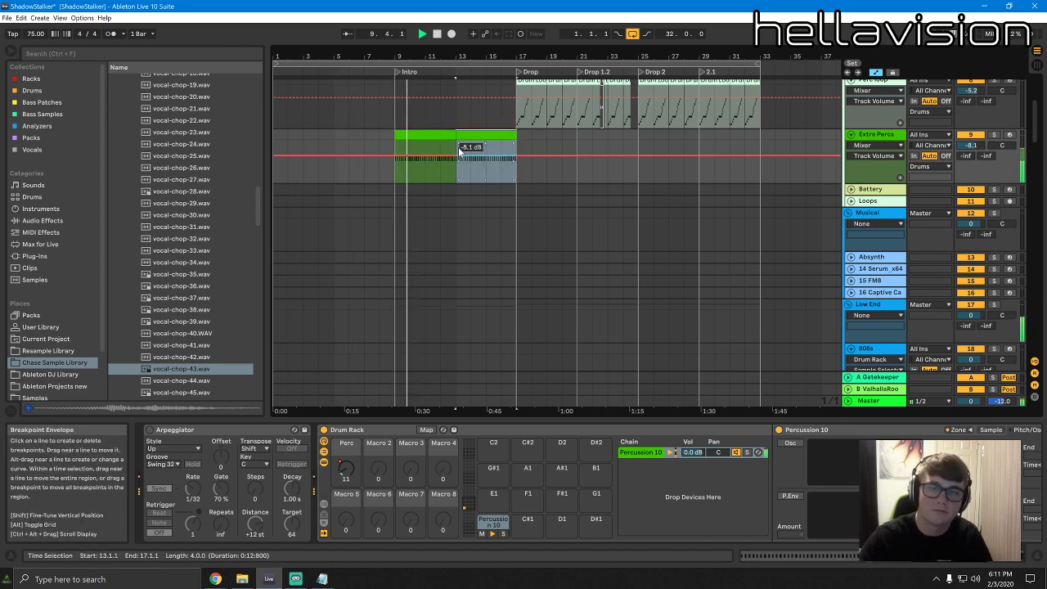
{"action": "left_click_drag", "start_coordinate": [513, 133], "coordinate": [501, 134]}
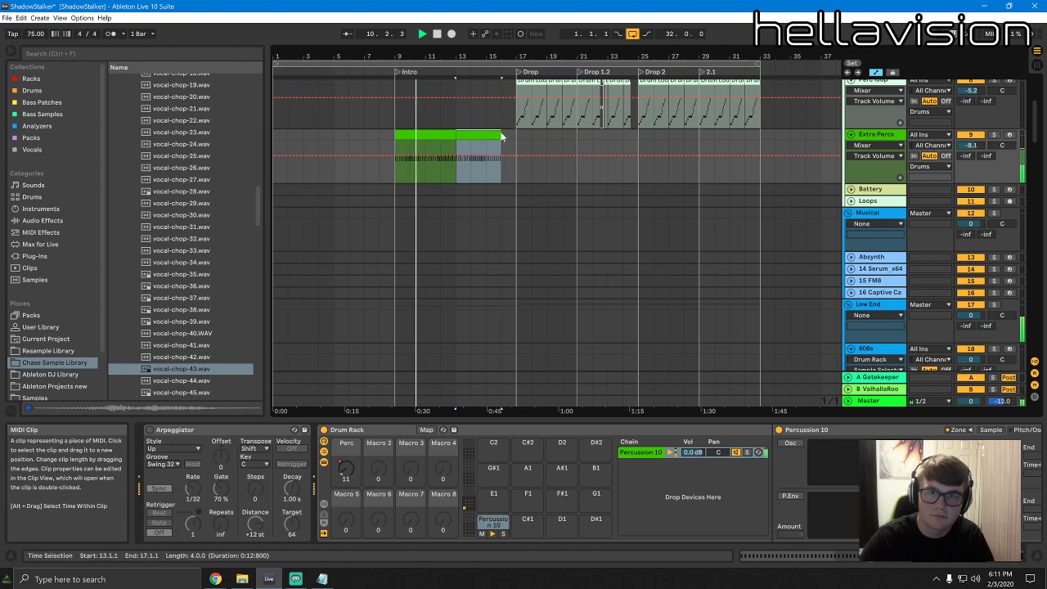
{"action": "key", "text": "space"}
In the first Extra Percs clip, double the tempo of the Percussion 10 hits at 2.4.1 and duplicate them to 2.4.3
{"action": "double_click", "coordinate": [418, 134]}
{"action": "key", "text": "space"}
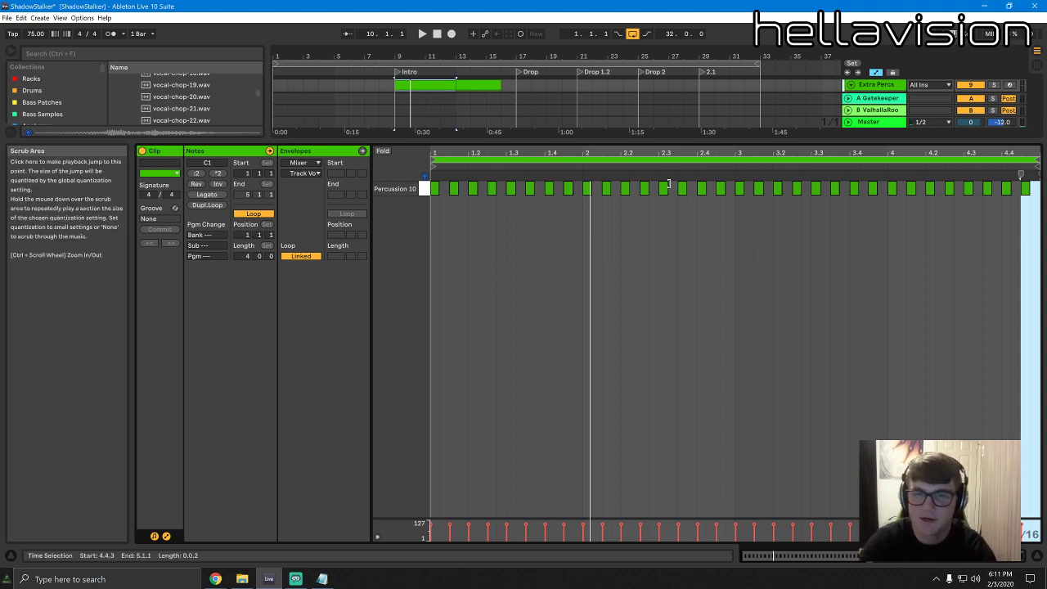
{"action": "left_click", "coordinate": [749, 212]}
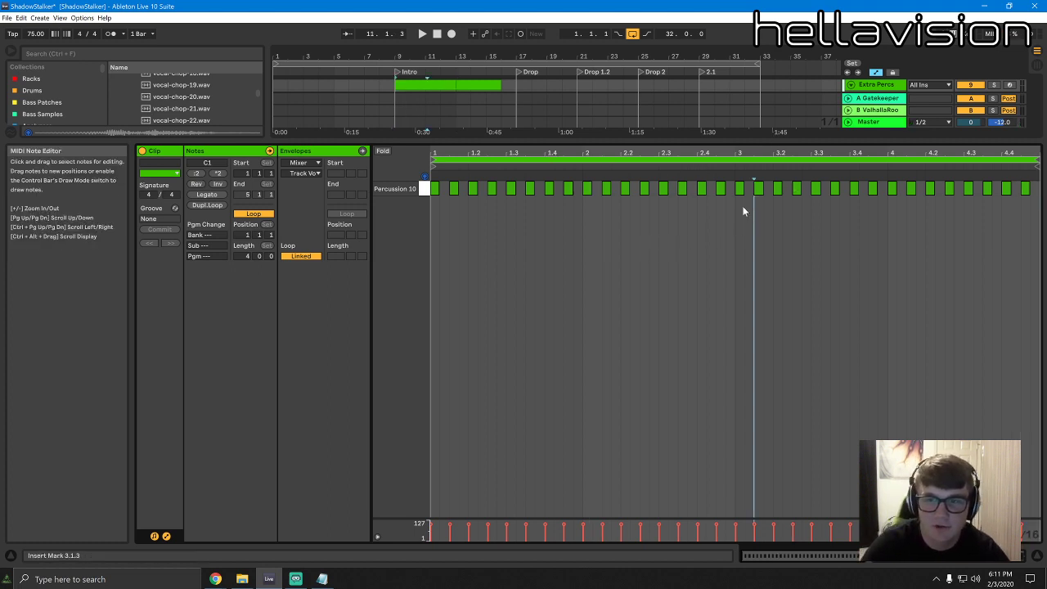
{"action": "left_click", "coordinate": [701, 189], "text": "shift"}
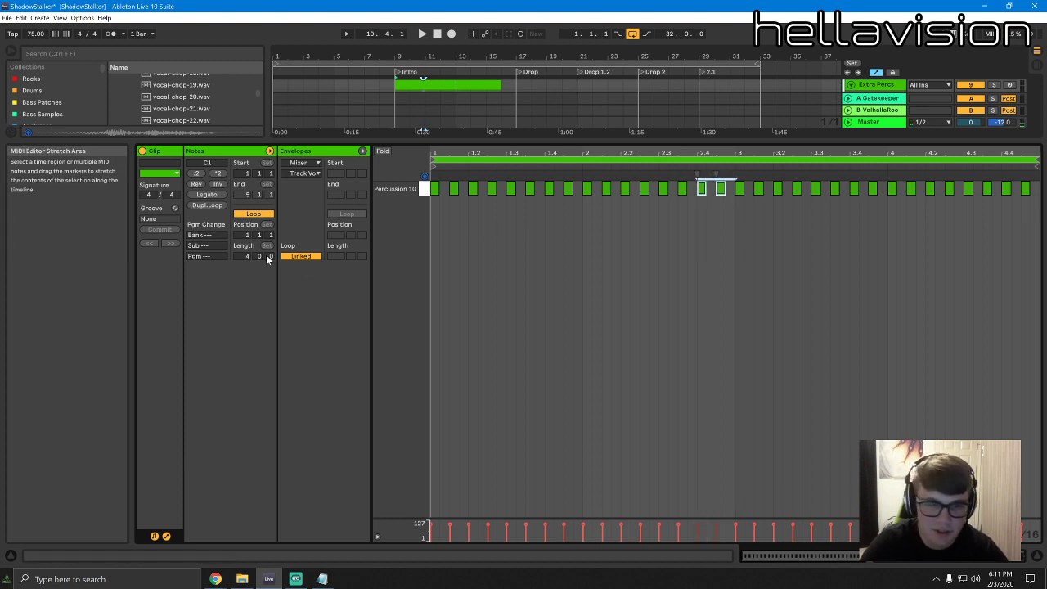
{"action": "left_click", "coordinate": [196, 173]}
{"action": "key", "text": "ctrl+d"}
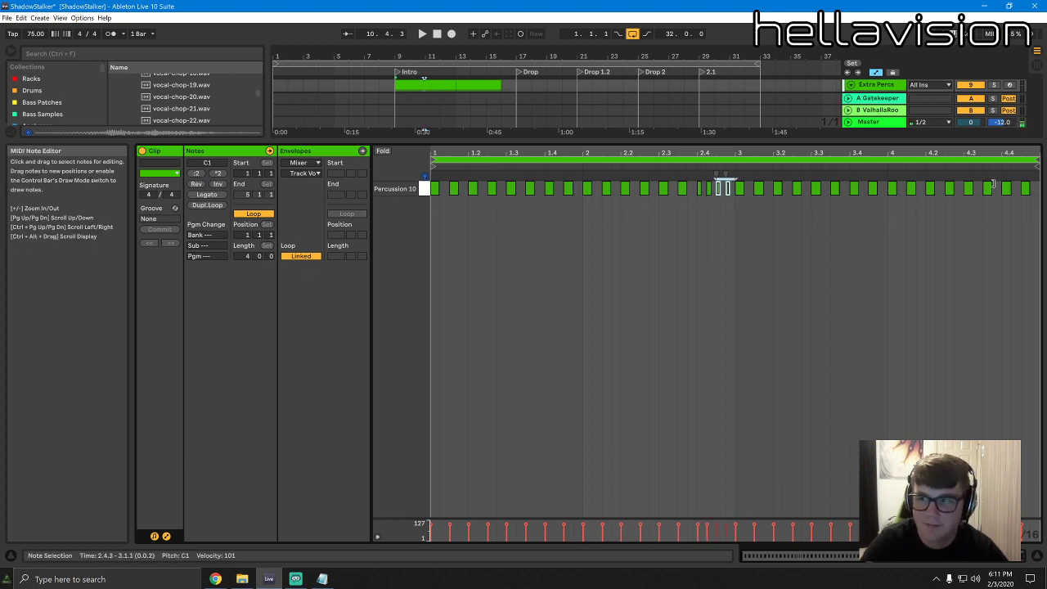
Double the tempo of the clip's last hits, repeat them to 5.1.1, and realign the first of them to 4.4.1
{"action": "left_click", "coordinate": [196, 174]}
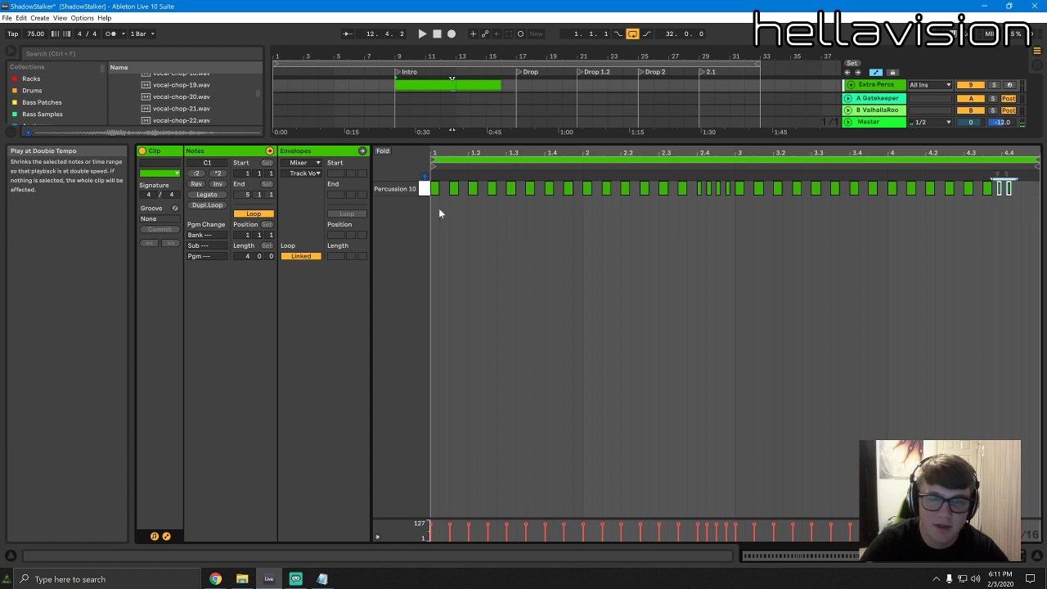
{"action": "key", "text": "ctrl+d"}
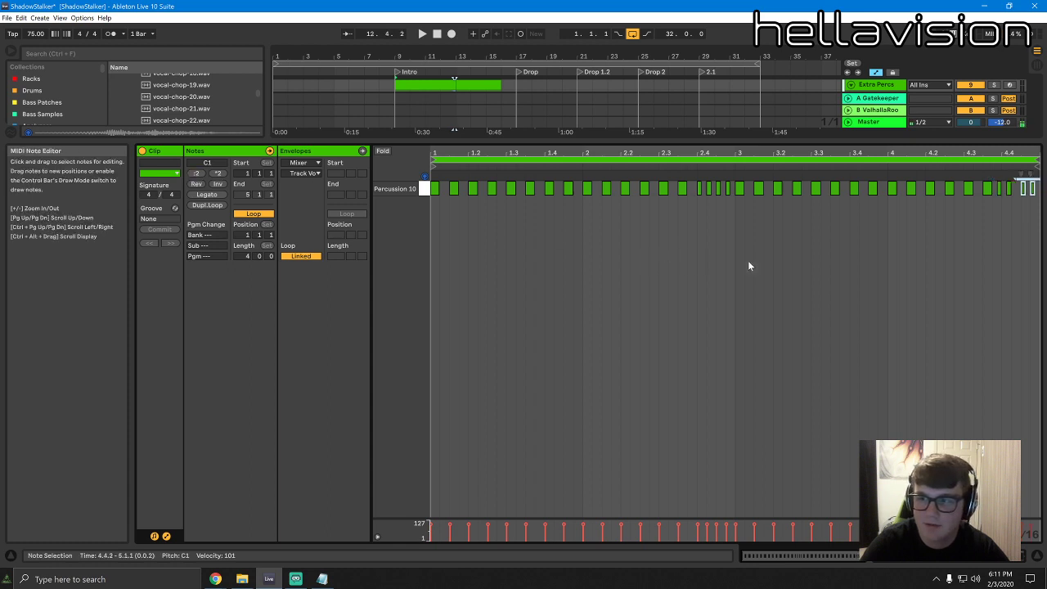
{"action": "left_click", "coordinate": [1013, 191]}
{"action": "left_click", "coordinate": [1005, 190]}
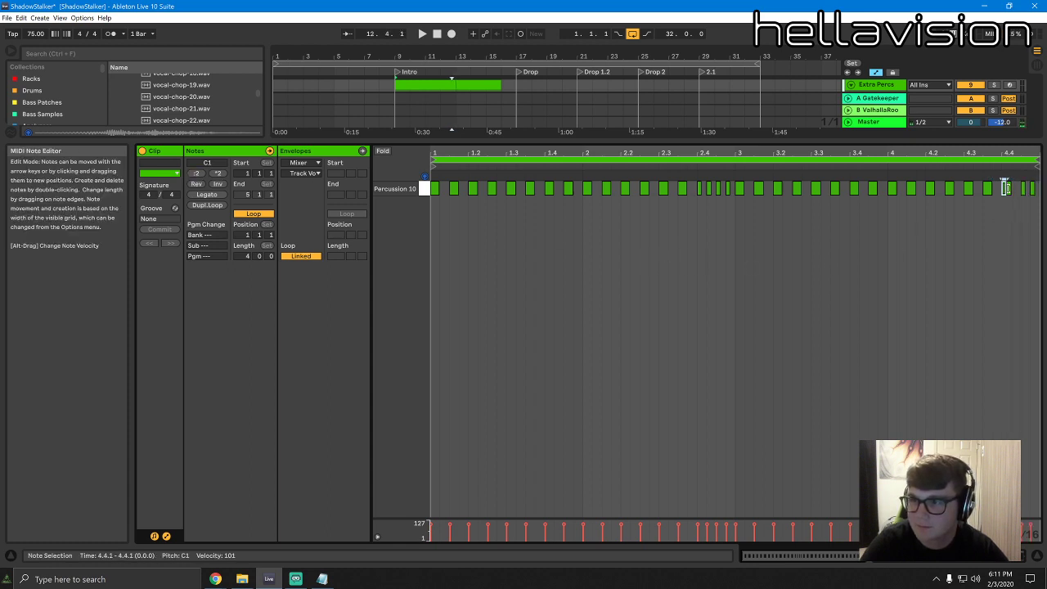
{"action": "left_click_drag", "start_coordinate": [1006, 188], "coordinate": [1012, 189]}
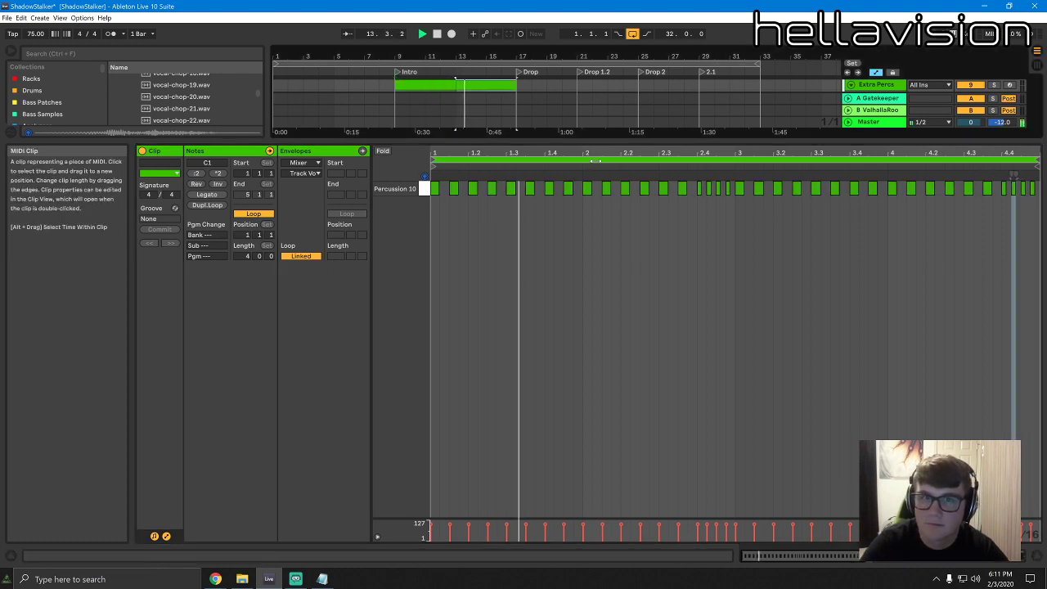
Play the arrangement from the second Extra Percs clip at 13.1.1 and solo the Extra Percs track
{"action": "key", "text": "ctrl+alt+l"}
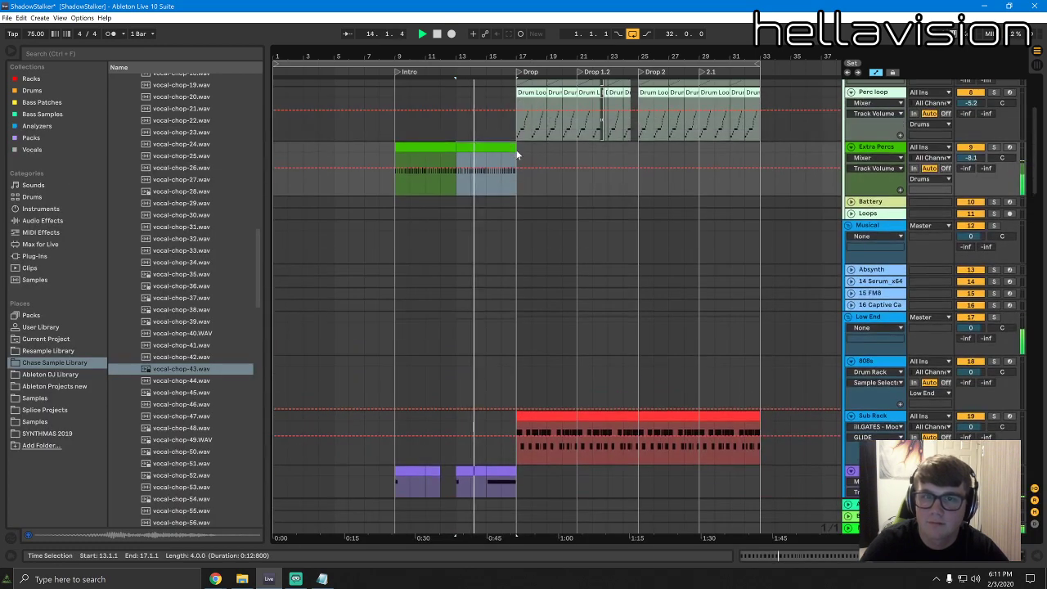
{"action": "left_click_drag", "start_coordinate": [516, 149], "coordinate": [512, 146]}
{"action": "key", "text": "space"}
{"action": "key", "text": "space"}
{"action": "double_click", "coordinate": [496, 147]}
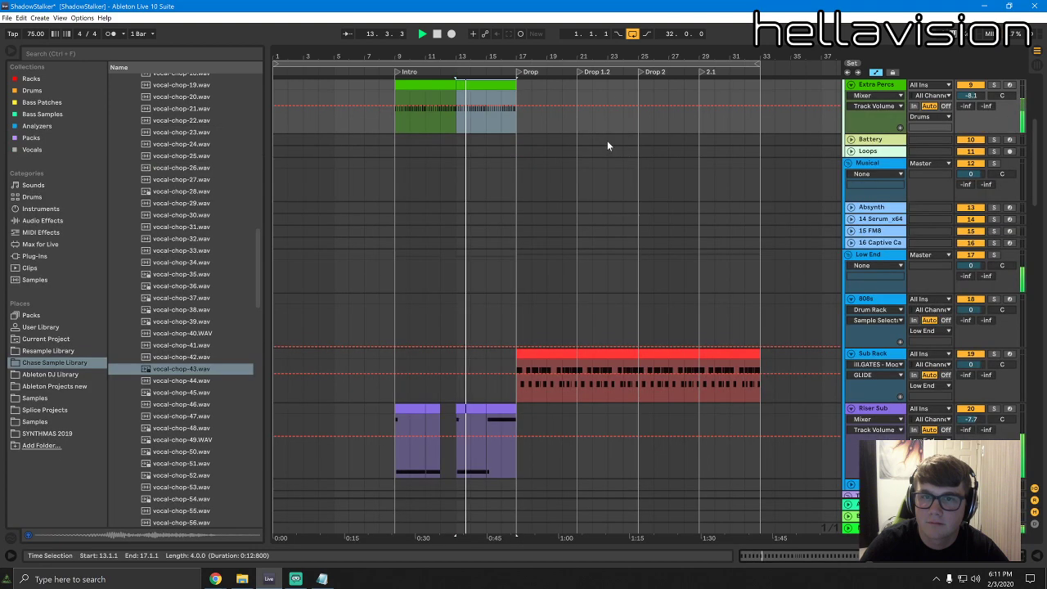
{"action": "key", "text": "ctrl+alt+l"}
{"action": "left_click", "coordinate": [975, 135]}
{"action": "left_click", "coordinate": [993, 134]}
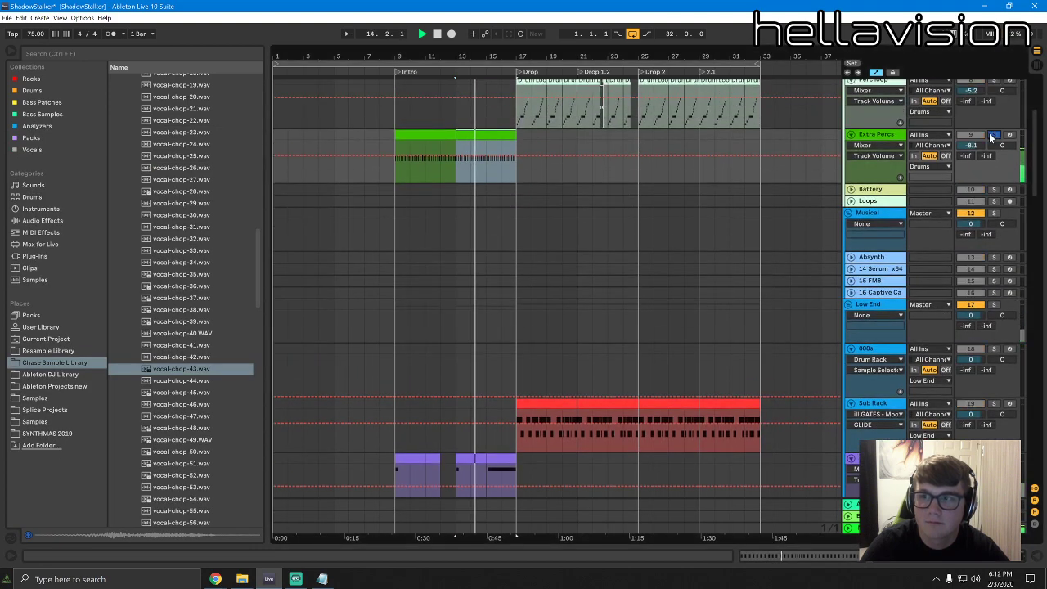
Delete the automation of the Drum Rack's Perc macro on Extra Percs and set the macro to 12 while listening
{"action": "double_click", "coordinate": [885, 137]}
{"action": "key", "text": "space"}
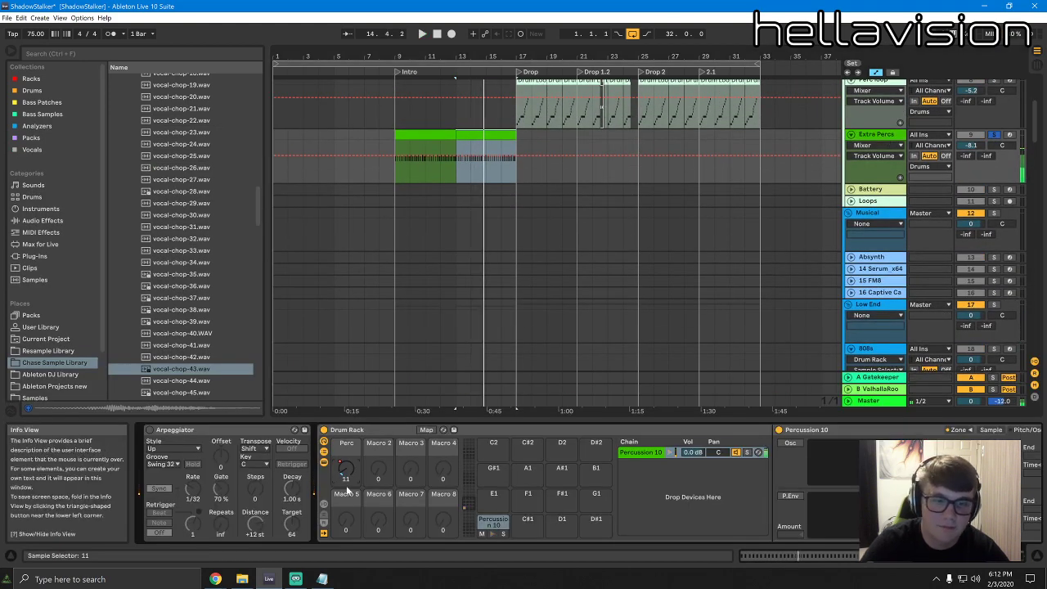
{"action": "right_click", "coordinate": [345, 473]}
{"action": "left_click", "coordinate": [378, 323]}
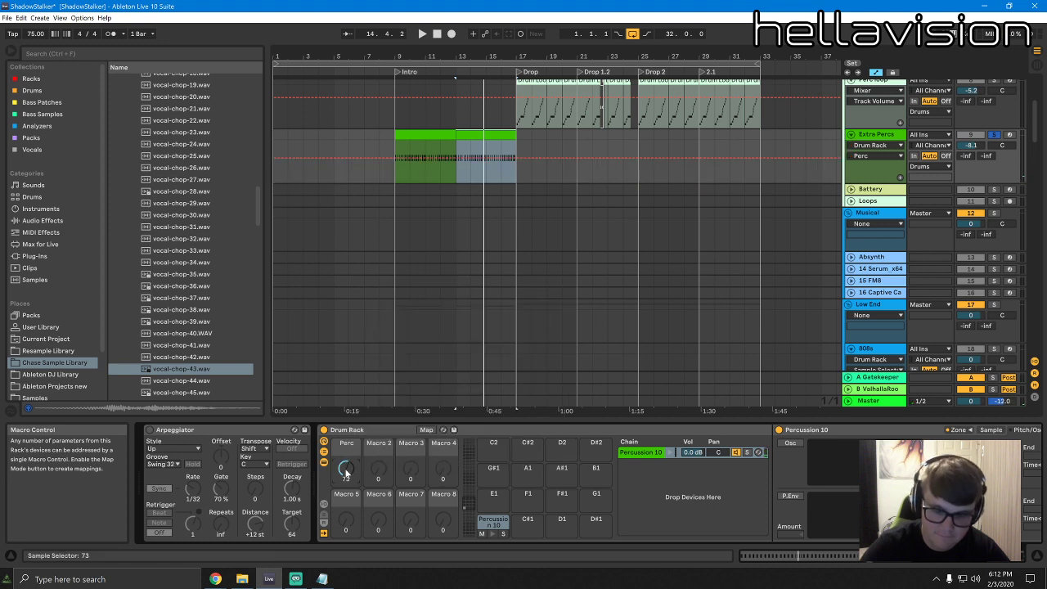
{"action": "key", "text": "space"}
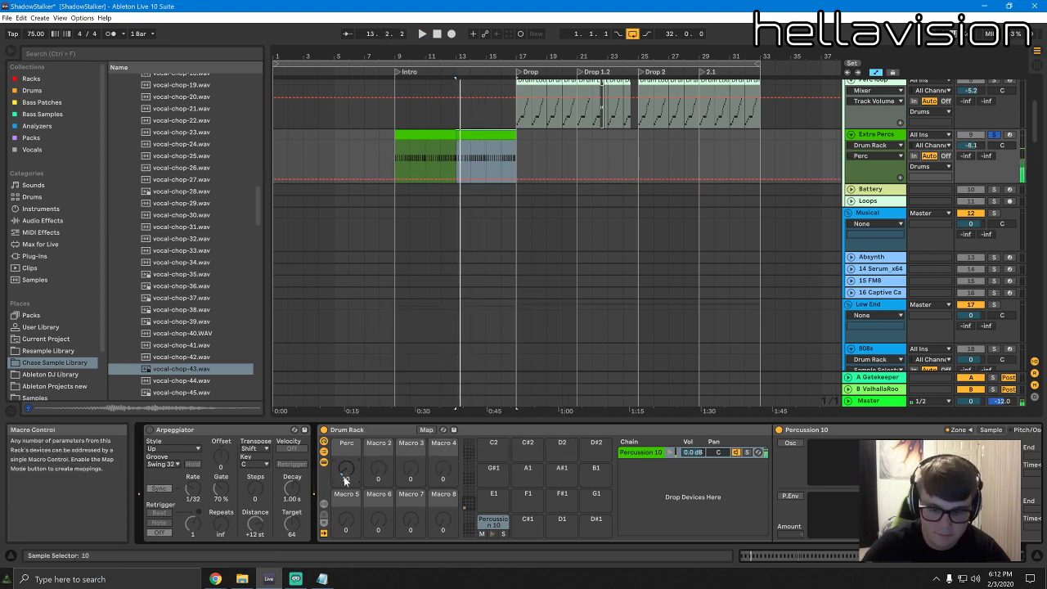
{"action": "key", "text": "Return"}
{"action": "key", "text": "space"}
{"action": "key", "text": "space"}
{"action": "key", "text": "space"}
{"action": "left_click_drag", "start_coordinate": [346, 469], "coordinate": [346, 472]}
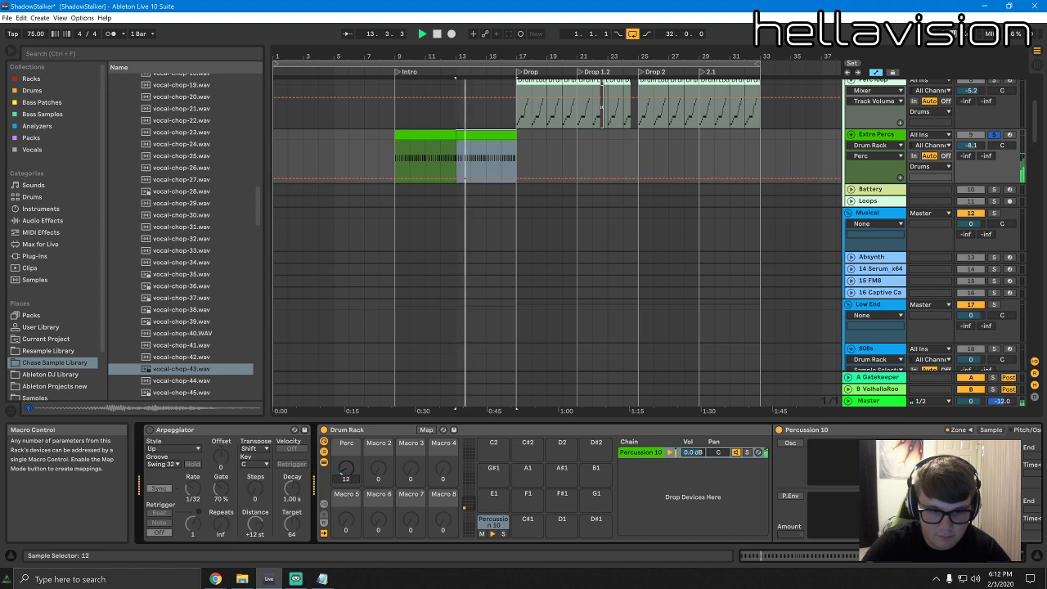
Unsolo the Extra Percs track and set its volume to -10.6 dB
{"action": "left_click", "coordinate": [994, 134]}
{"action": "left_click_drag", "start_coordinate": [970, 145], "coordinate": [971, 151]}
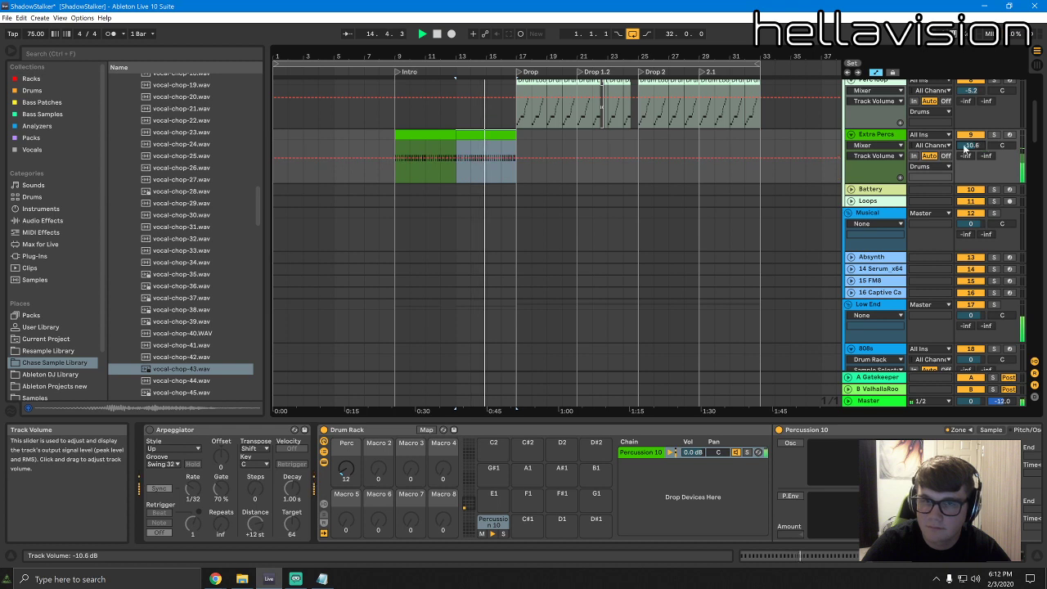
Shorten the second Extra Percs clip to end at 16.3.1, checking where it stops before the drop
{"action": "left_click", "coordinate": [516, 136]}
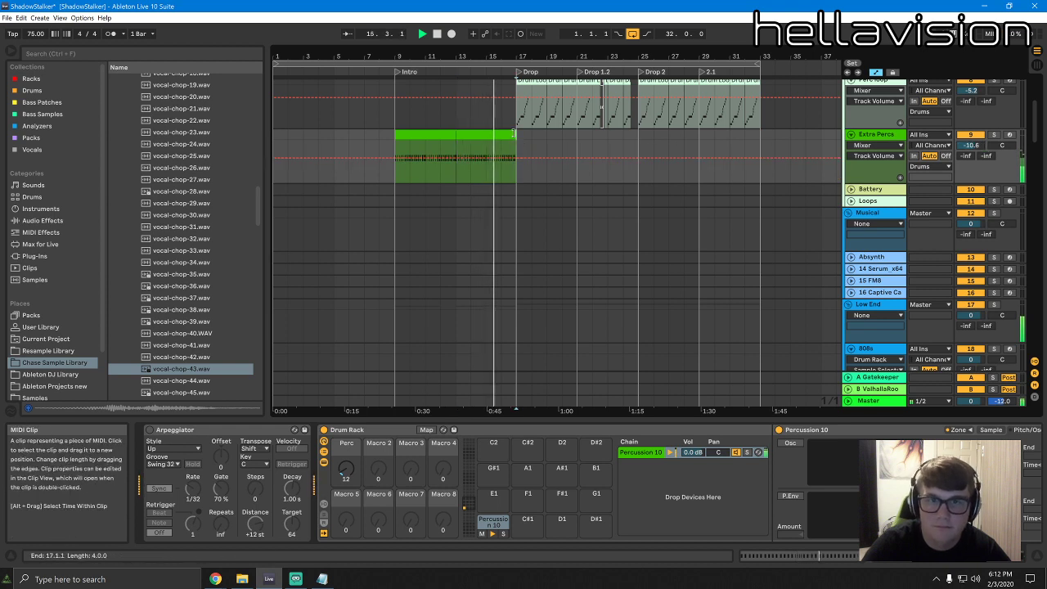
{"action": "left_click_drag", "start_coordinate": [514, 133], "coordinate": [507, 134]}
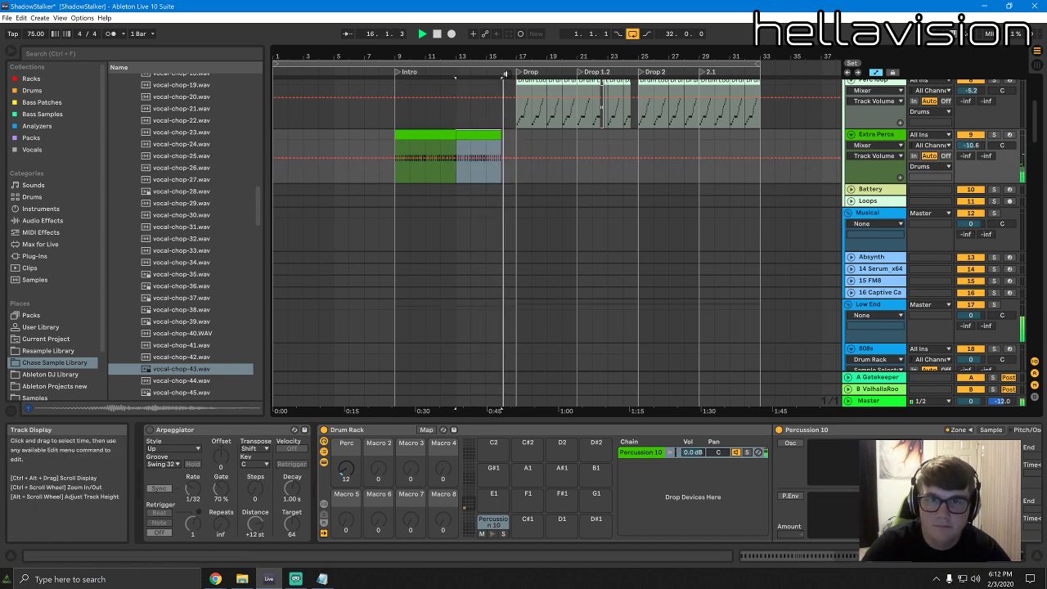
{"action": "key", "text": "space"}
{"action": "left_click", "coordinate": [507, 65]}
{"action": "key", "text": "space"}
{"action": "left_click_drag", "start_coordinate": [498, 57], "coordinate": [498, 82]}
{"action": "left_click_drag", "start_coordinate": [503, 133], "coordinate": [520, 133]}
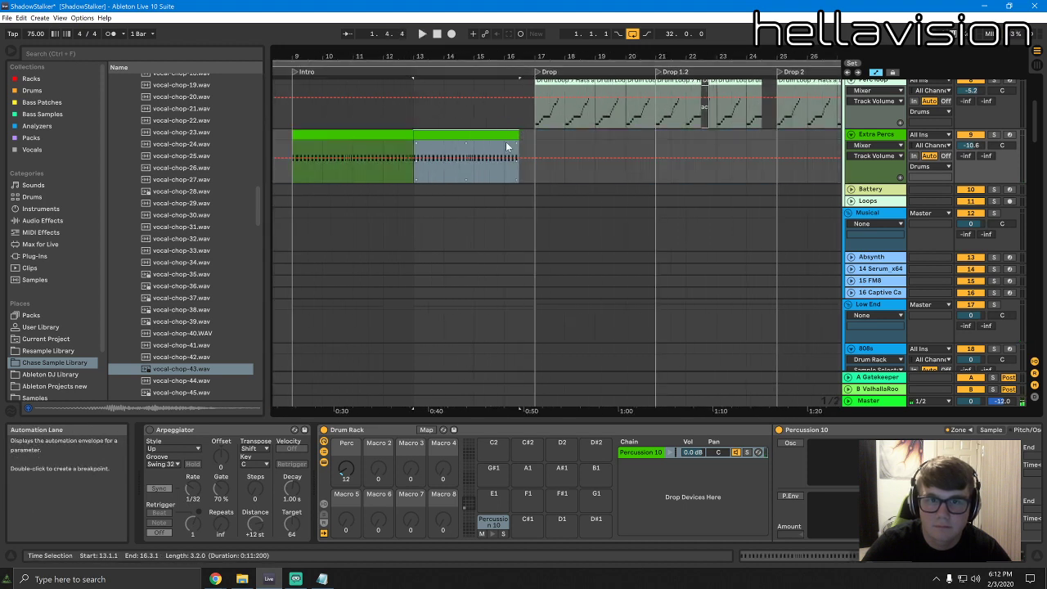
Split the second Extra Percs clip at 16.1.1 and double the tempo of the notes in the split-off end piece
{"action": "left_click", "coordinate": [506, 141]}
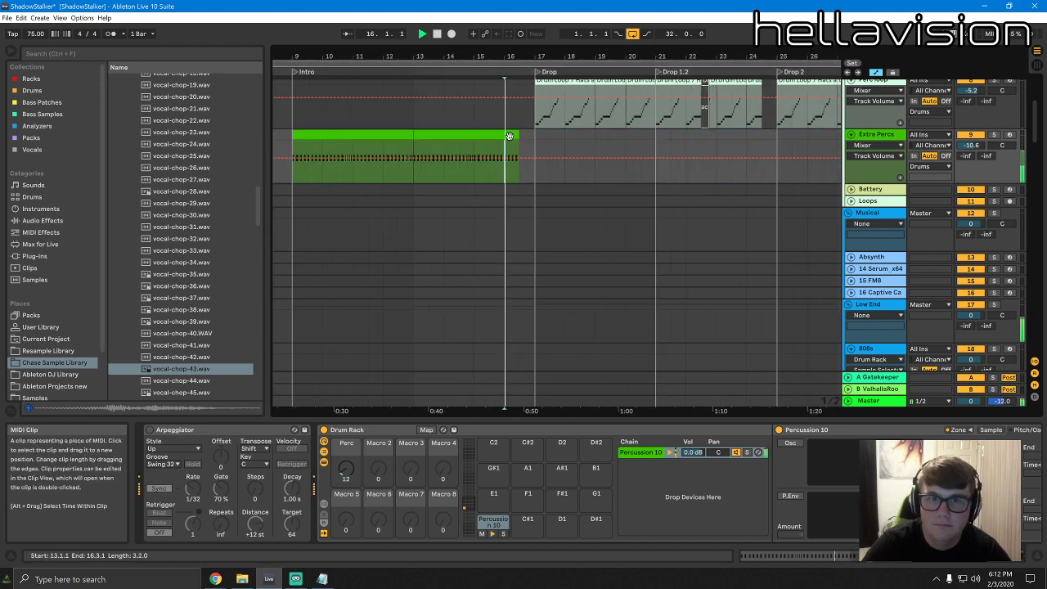
{"action": "double_click", "coordinate": [509, 138]}
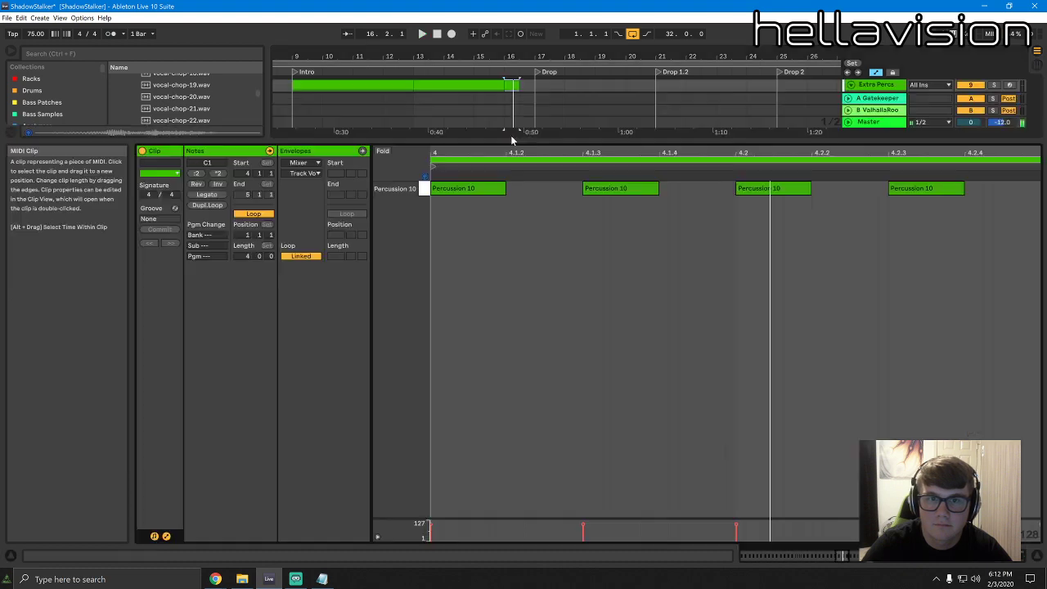
{"action": "left_click", "coordinate": [196, 184]}
{"action": "left_click", "coordinate": [199, 175]}
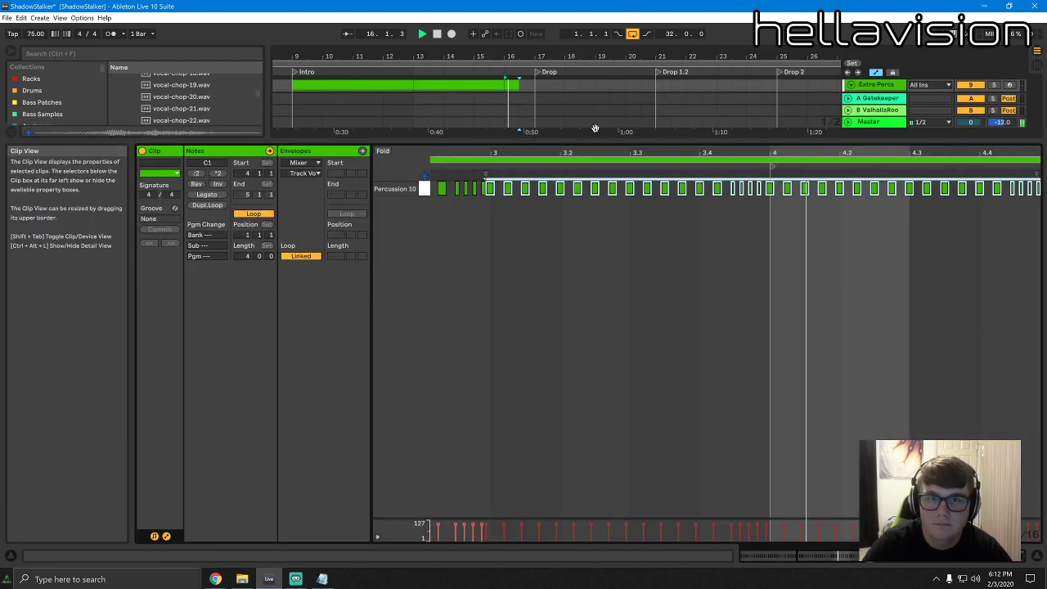
{"action": "key", "text": "ctrl+alt+l"}
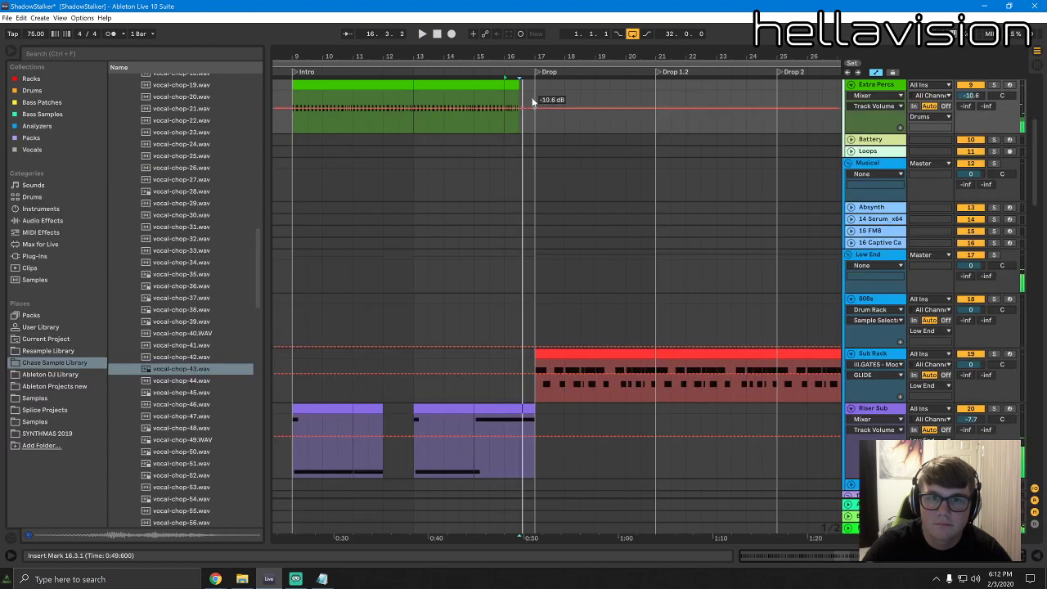
{"action": "left_click_drag", "start_coordinate": [515, 64], "coordinate": [561, 63]}
{"action": "key", "text": "space"}
Lengthen the cut-off Percussion 10 note at 4.1.1 in the end piece to match the other hits, and play it
{"action": "double_click", "coordinate": [512, 85]}
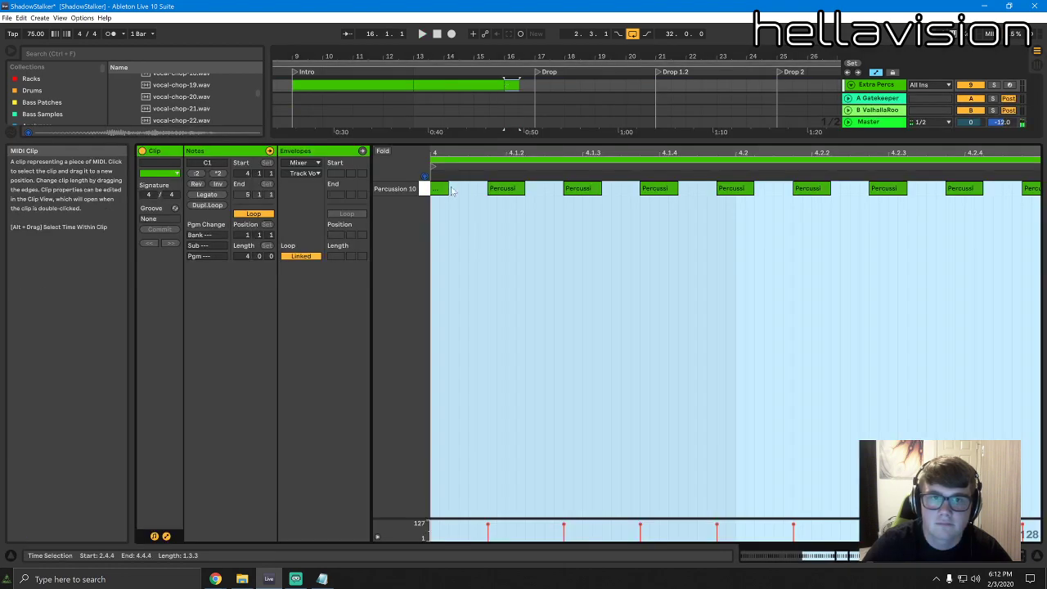
{"action": "left_click_drag", "start_coordinate": [449, 153], "coordinate": [548, 154]}
{"action": "left_click_drag", "start_coordinate": [526, 189], "coordinate": [546, 191]}
{"action": "key", "text": "space"}
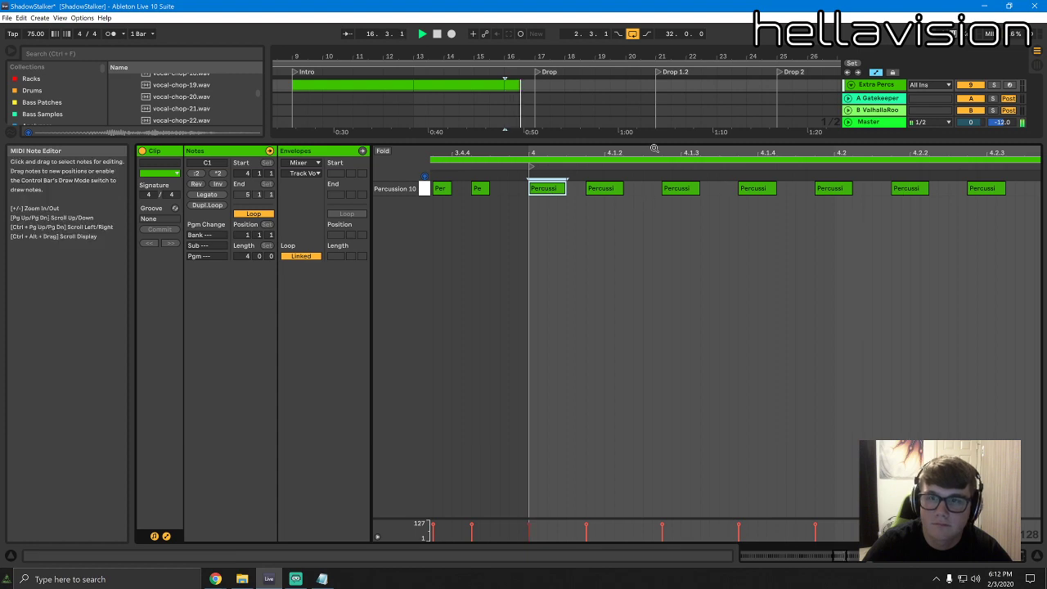
Trim the last Extra Percs clip to end at 16.2.4 and play the transition into the Drop
{"action": "key", "text": "ctrl+alt+l"}
{"action": "mouse_move", "coordinate": [544, 58]}
{"action": "left_mouse_down"}
{"action": "mouse_move", "coordinate": [572, 57]}
{"action": "mouse_move", "coordinate": [528, 59]}
{"action": "mouse_move", "coordinate": [529, 85]}
{"action": "mouse_move", "coordinate": [520, 85]}
{"action": "left_mouse_up"}
{"action": "key", "text": "space"}
{"action": "key", "text": "space"}
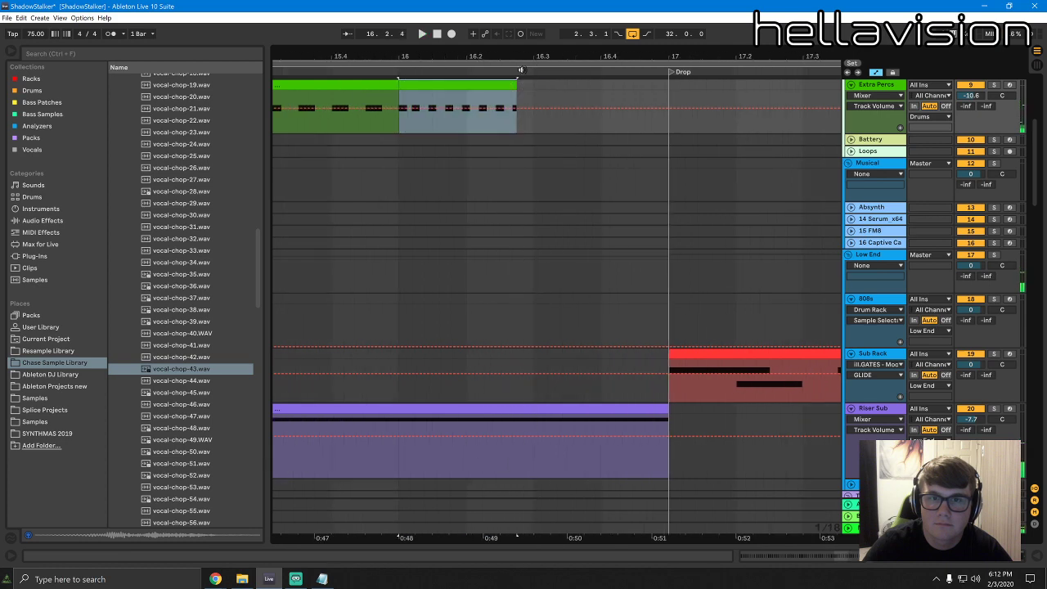
{"action": "scroll", "coordinate": [520, 86], "scroll_direction": "up", "scroll_amount": 2}
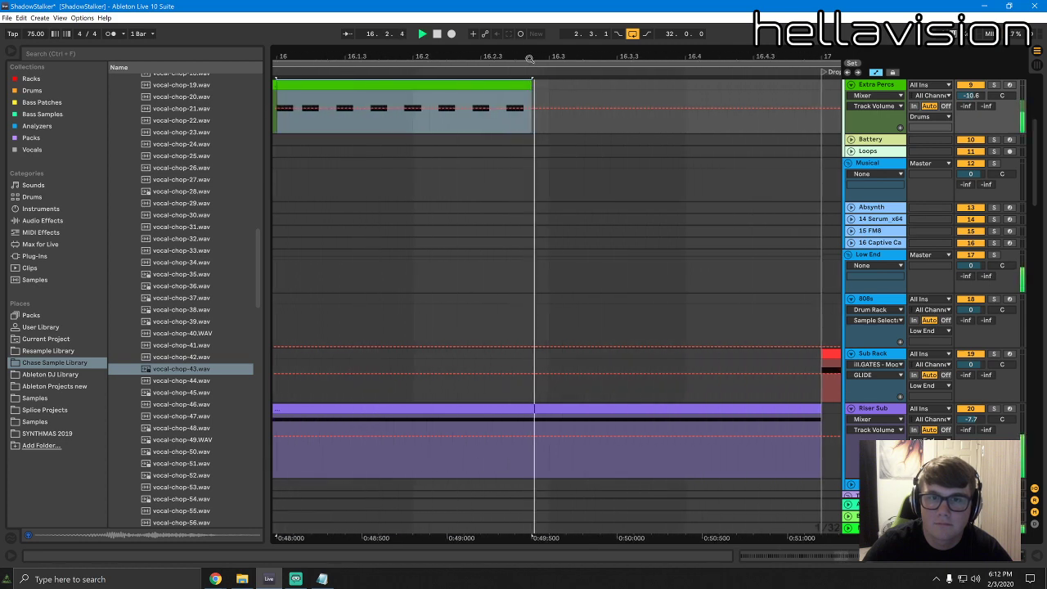
{"action": "scroll", "coordinate": [515, 88], "scroll_direction": "down", "scroll_amount": 4}
{"action": "left_click_drag", "start_coordinate": [520, 59], "coordinate": [487, 25]}
{"action": "key", "text": "space"}
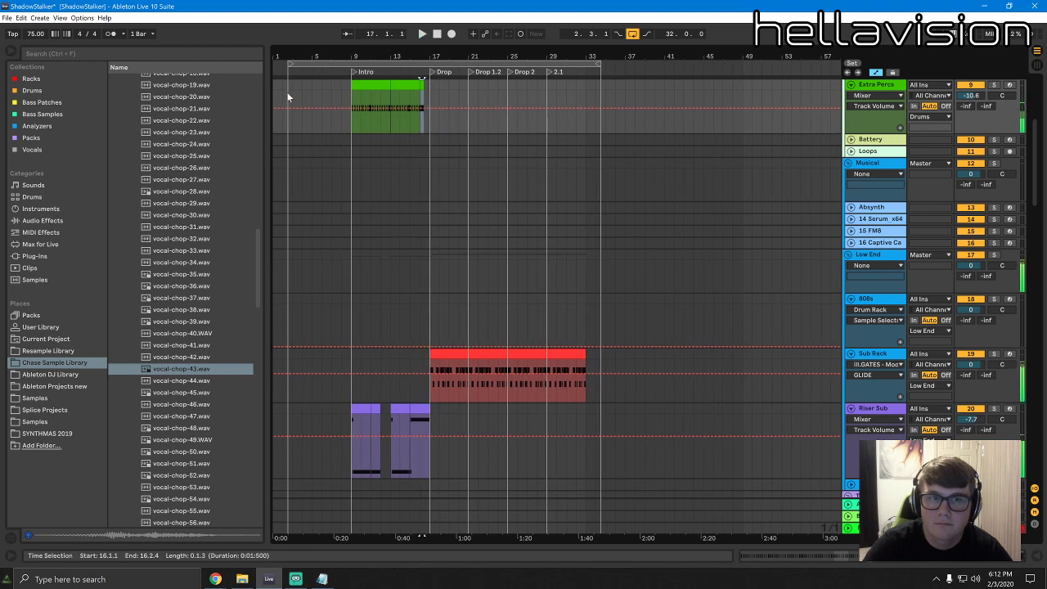
Set the arrangement loop to start at 5.1.1 and play the song from there
{"action": "left_click", "coordinate": [286, 93]}
{"action": "key", "text": "space"}
{"action": "left_click_drag", "start_coordinate": [288, 64], "coordinate": [313, 63]}
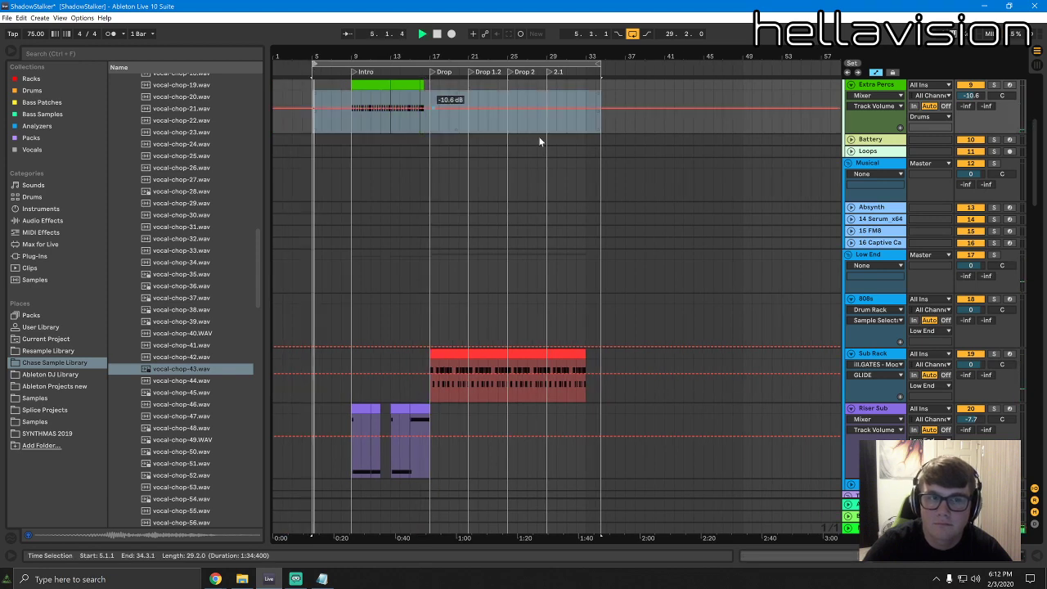
{"action": "scroll", "coordinate": [850, 243], "scroll_direction": "up", "scroll_amount": 5}
{"action": "left_click_drag", "start_coordinate": [1031, 154], "coordinate": [1031, 126]}
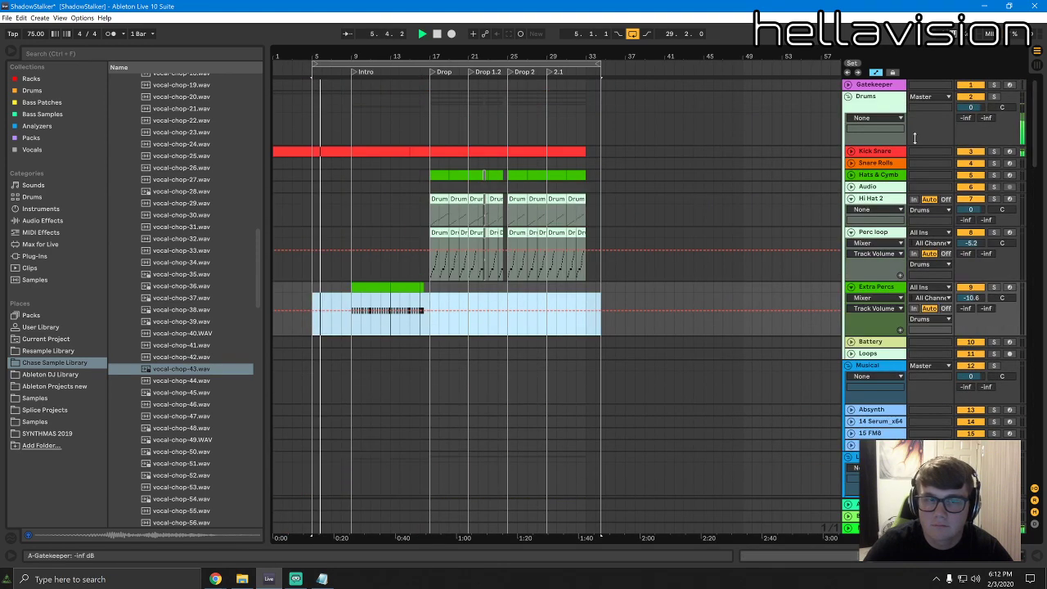
{"action": "key", "text": "space"}
{"action": "scroll", "coordinate": [928, 164], "scroll_direction": "down", "scroll_amount": 3}
{"action": "scroll", "coordinate": [872, 296], "scroll_direction": "down", "scroll_amount": 5}
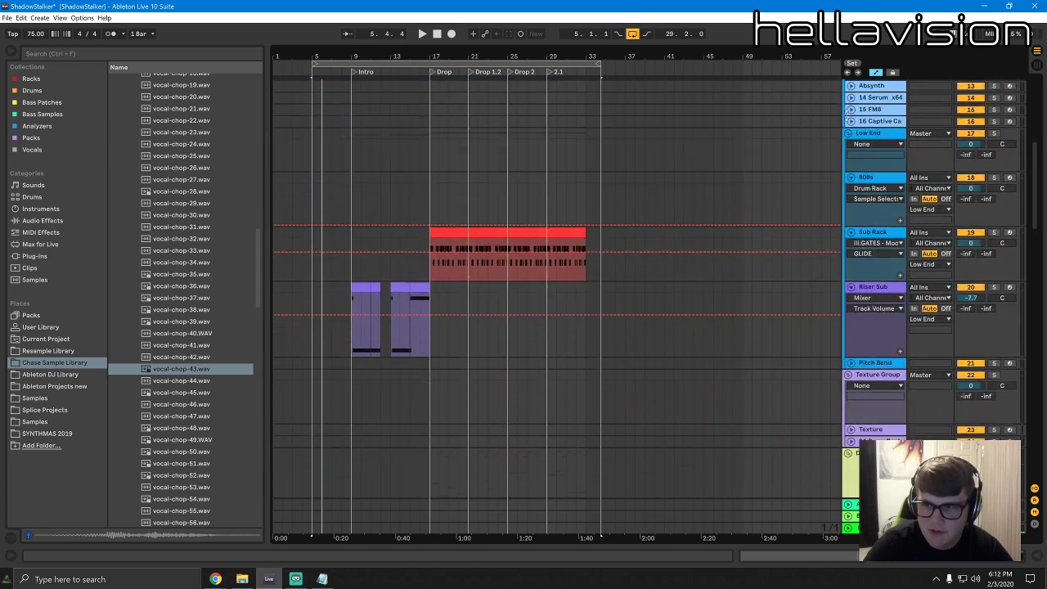
{"action": "left_click", "coordinate": [849, 135], "text": "alt"}
{"action": "left_click", "coordinate": [848, 121], "text": "alt"}
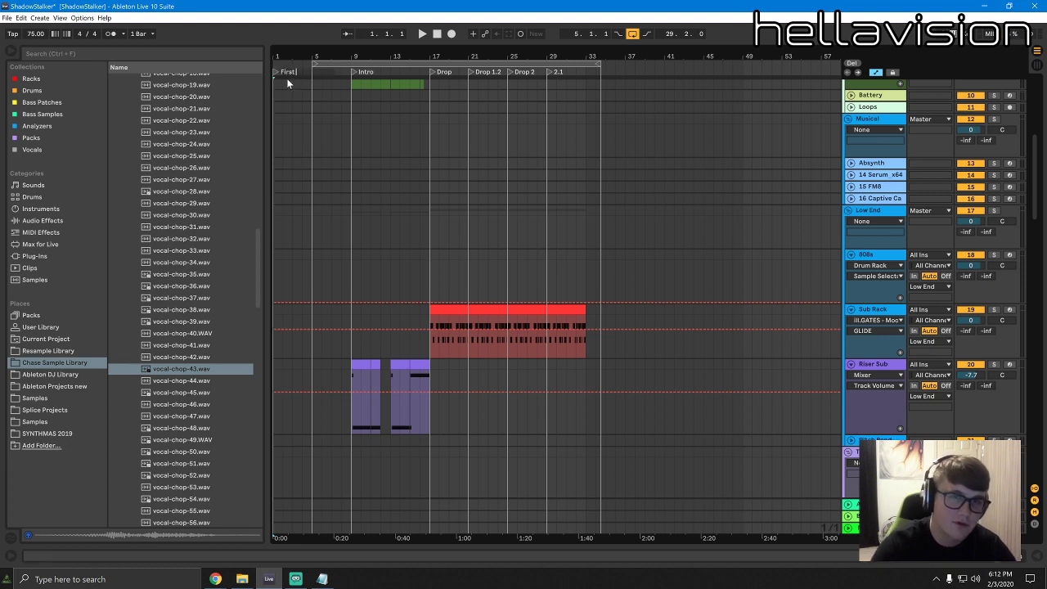
Name the locator at 1.1.1 "First intro" and rename the Intro locator "drums/builed"
{"action": "type", "text": "First intro"}
{"action": "key", "text": "Return"}
{"action": "right_click", "coordinate": [354, 72]}
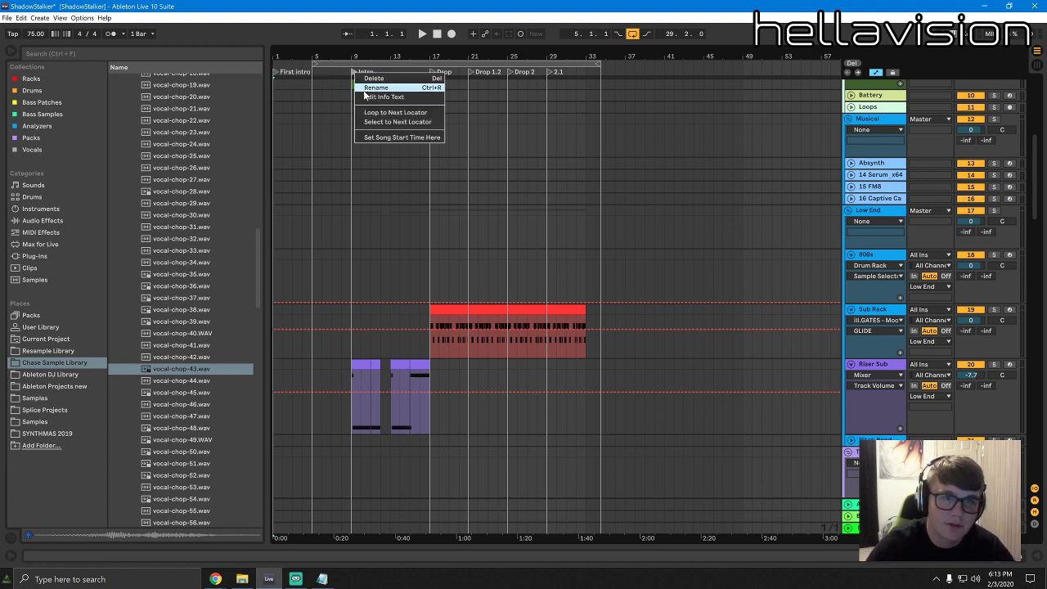
{"action": "left_click", "coordinate": [368, 87]}
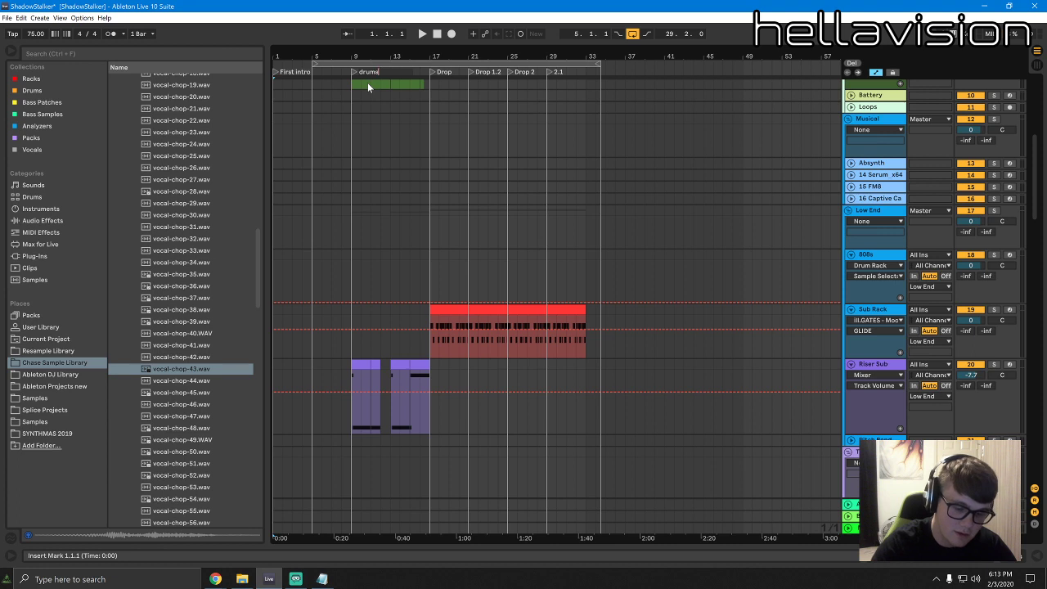
{"action": "type", "text": "drums/build"}
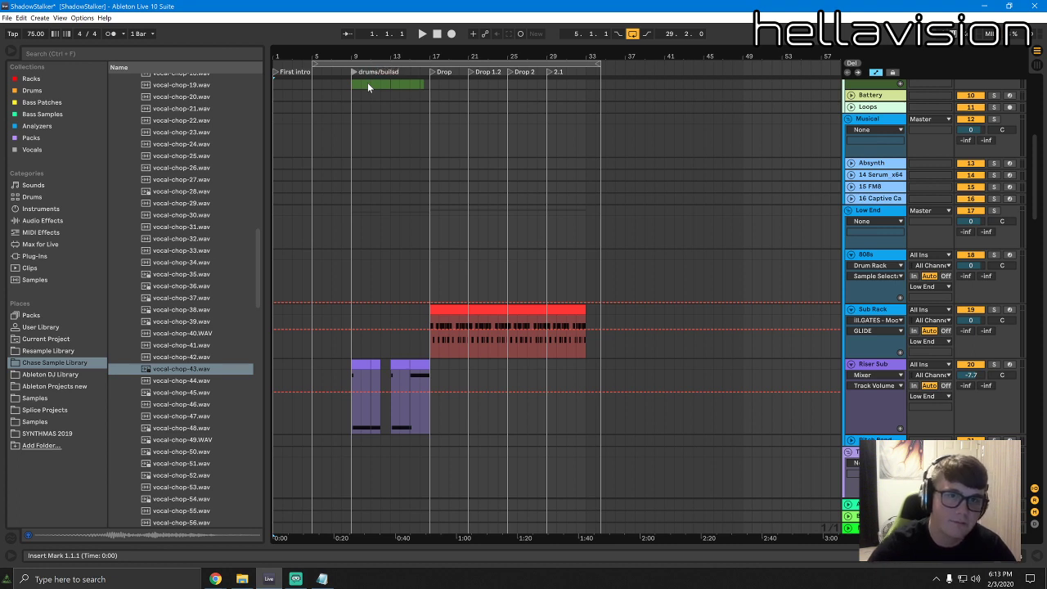
Rename the drums/builed locator "drums/build" and extend the arrangement loop back to start at 1.1.1
{"action": "right_click", "coordinate": [354, 73]}
{"action": "left_click", "coordinate": [368, 87]}
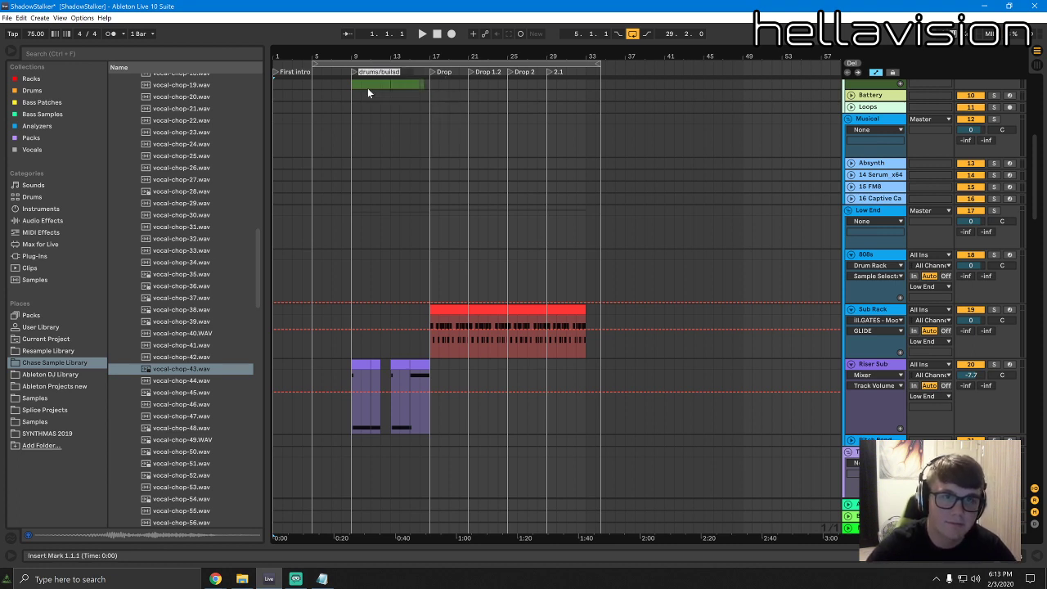
{"action": "key", "text": "Return"}
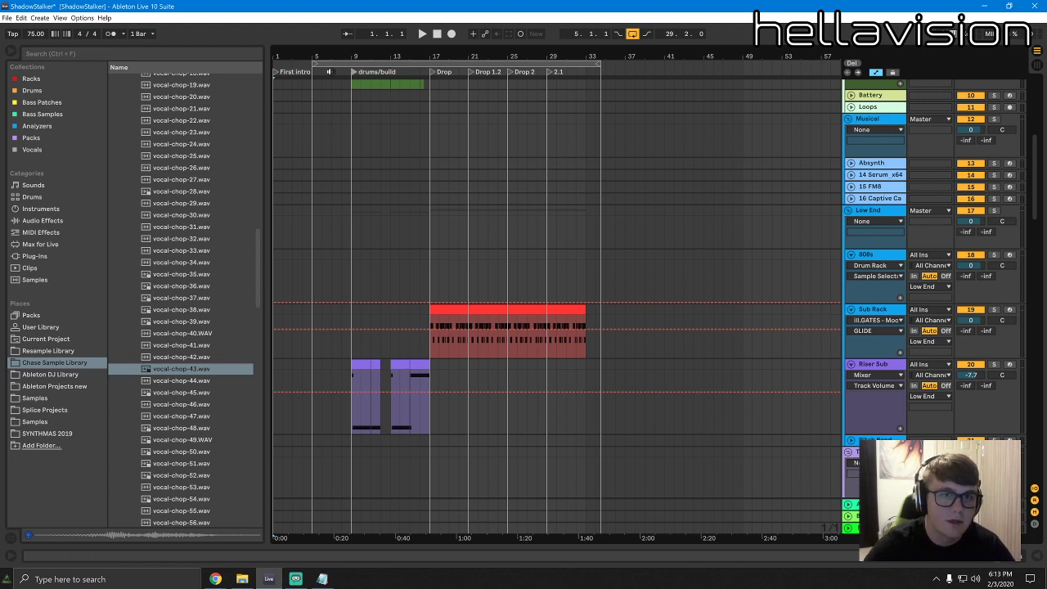
{"action": "left_click", "coordinate": [849, 139]}
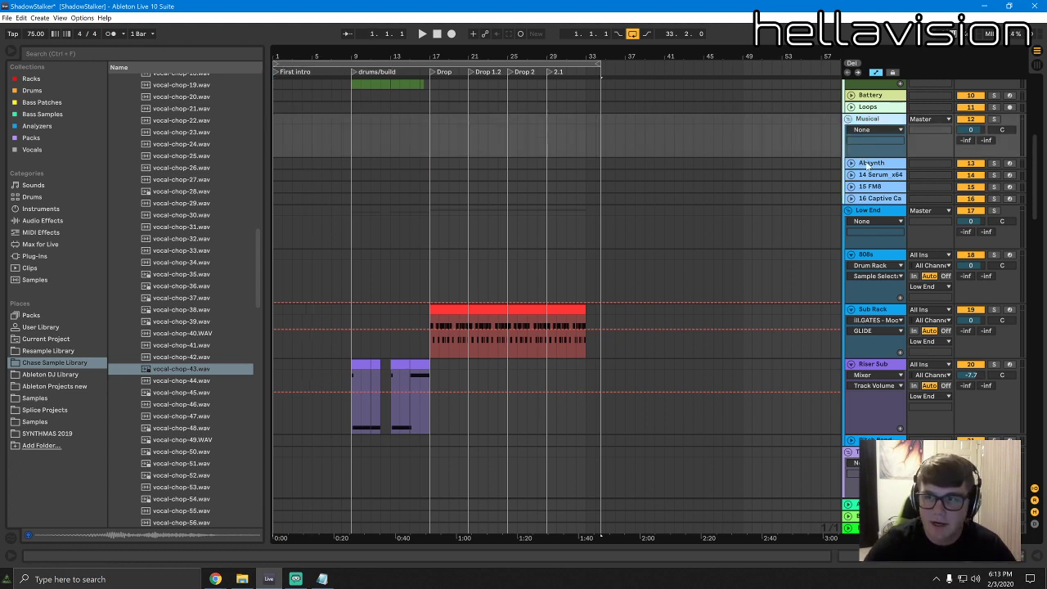
Create a four-bar MIDI clip at 1.1.1 on the 14 Serum_x64 track and draw a long F#3 note from its start
{"action": "left_click", "coordinate": [881, 175]}
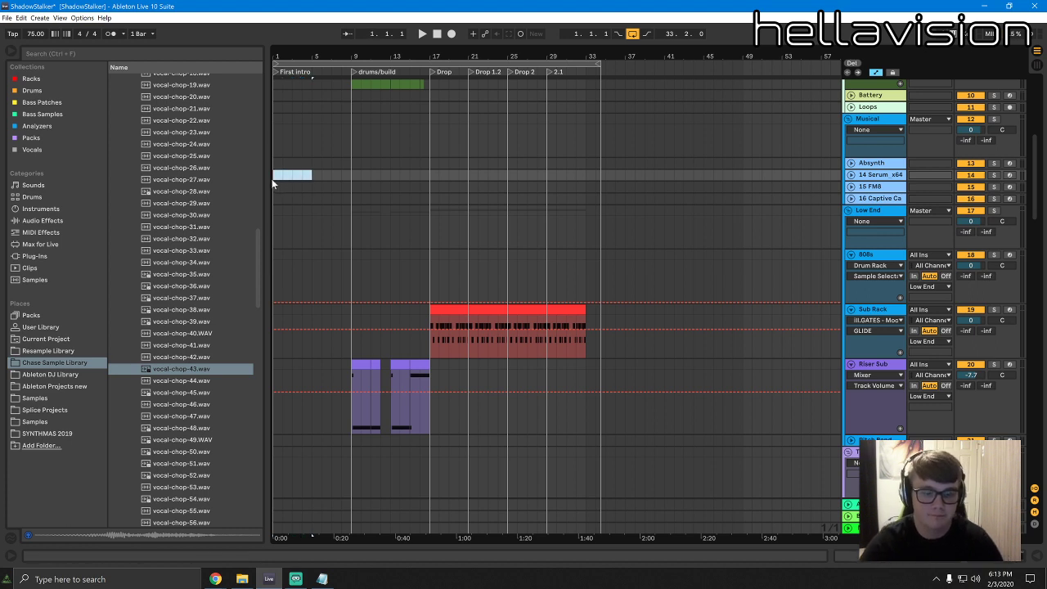
{"action": "key", "text": "ctrl+shift+m"}
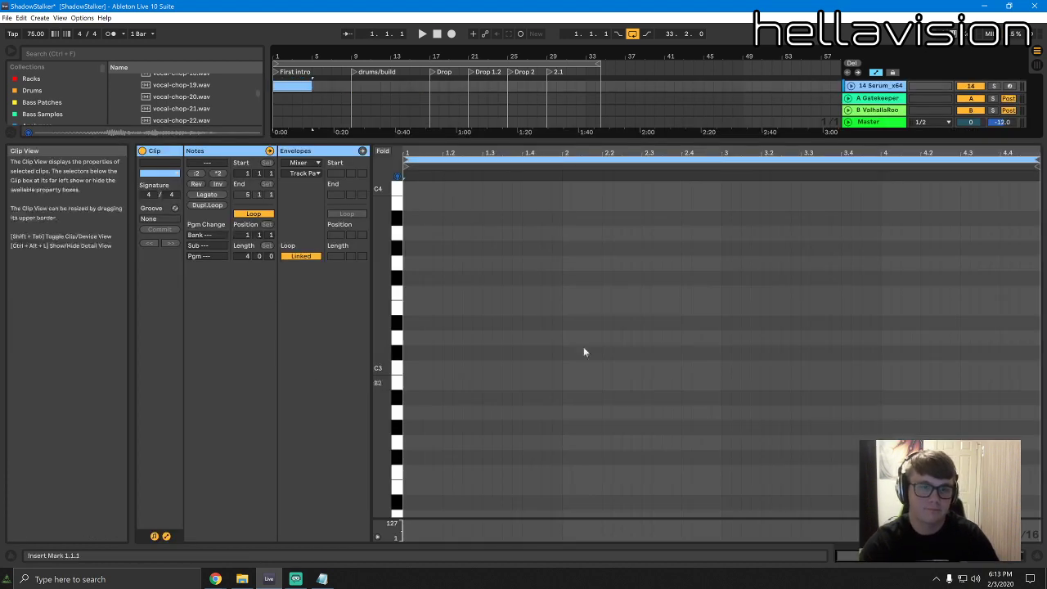
{"action": "double_click", "coordinate": [406, 278]}
{"action": "left_click_drag", "start_coordinate": [414, 278], "coordinate": [702, 272]}
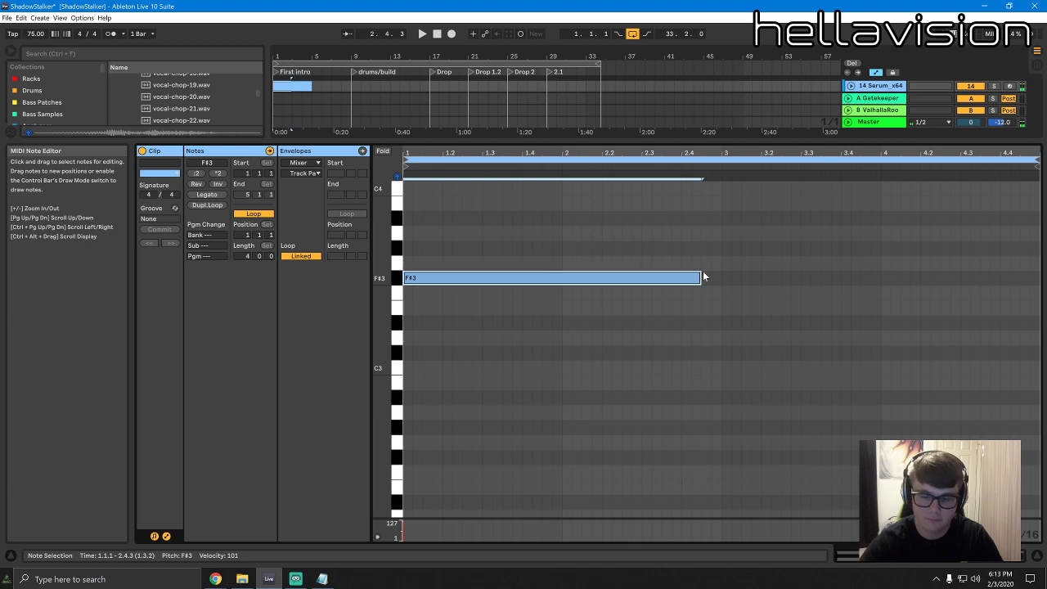
Transpose the note down two octaves to F#1, lengthen it to two bars and duplicate it at bar 3
{"action": "key", "text": "shift+Down"}
{"action": "key", "text": "shift+Down"}
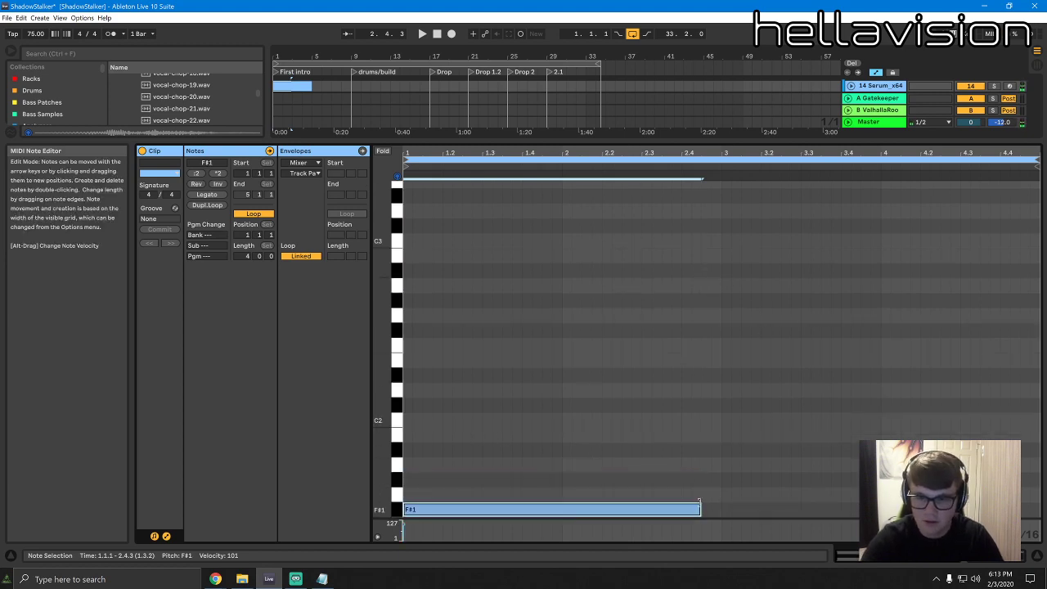
{"action": "left_click_drag", "start_coordinate": [700, 509], "coordinate": [860, 491]}
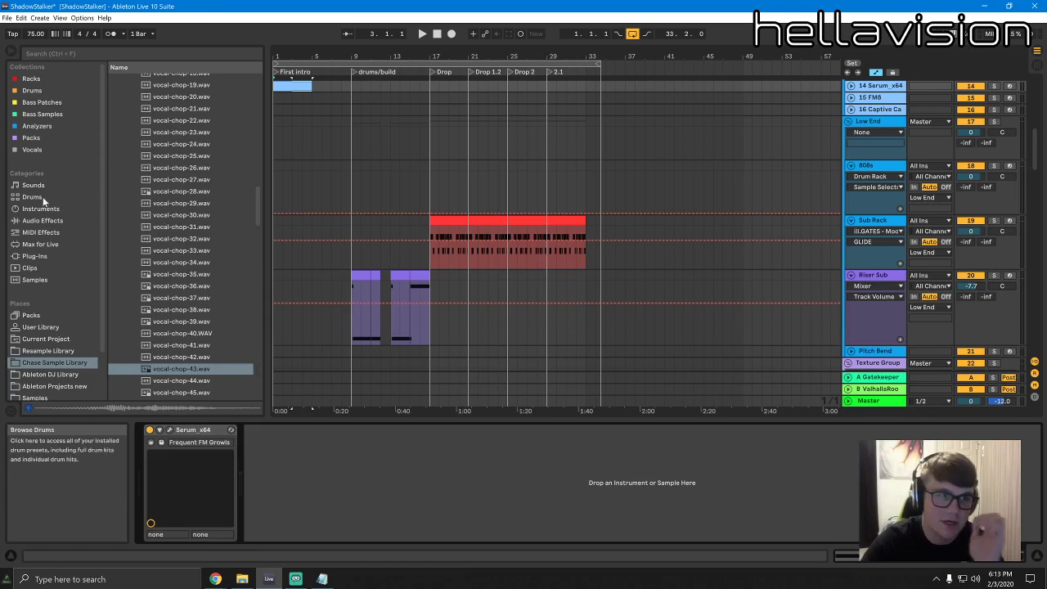
Load the C Minor preset of the Scale MIDI effect onto the 14 Serum_x64 track
{"action": "left_click", "coordinate": [45, 211]}
{"action": "left_click", "coordinate": [45, 220]}
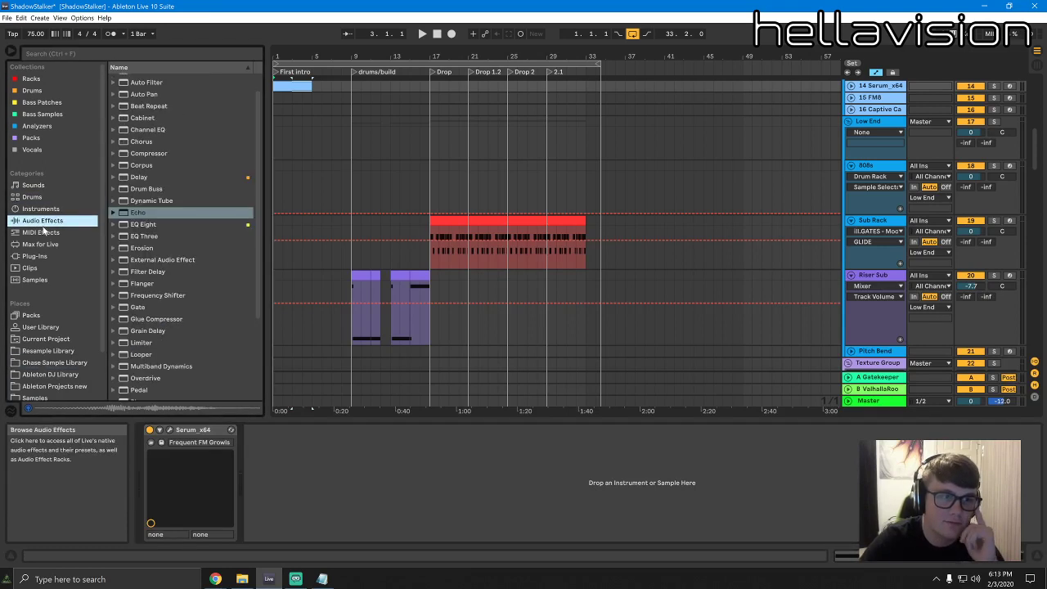
{"action": "left_click", "coordinate": [45, 233]}
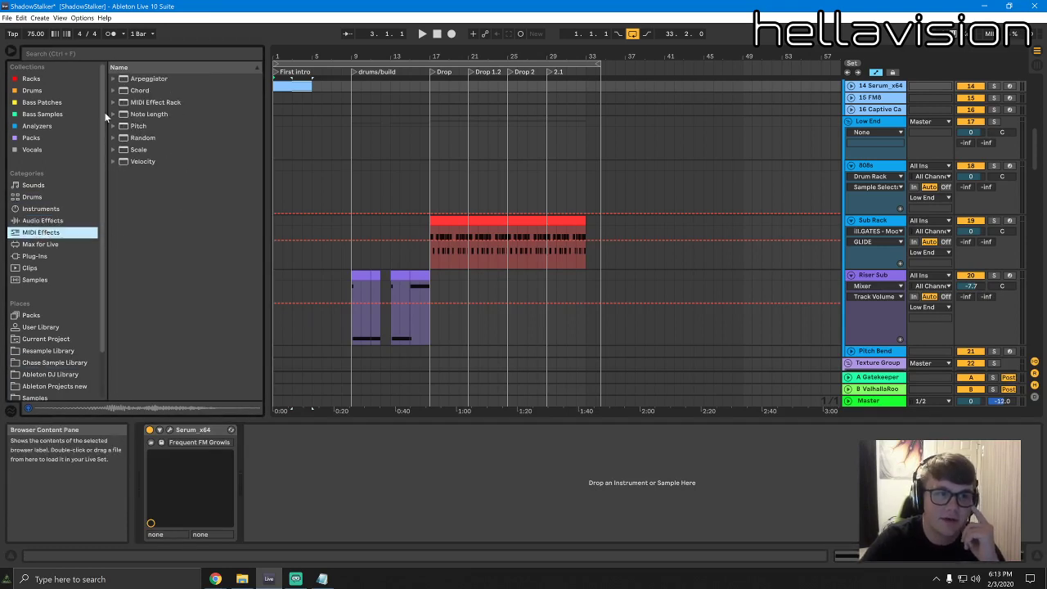
{"action": "left_click", "coordinate": [117, 92]}
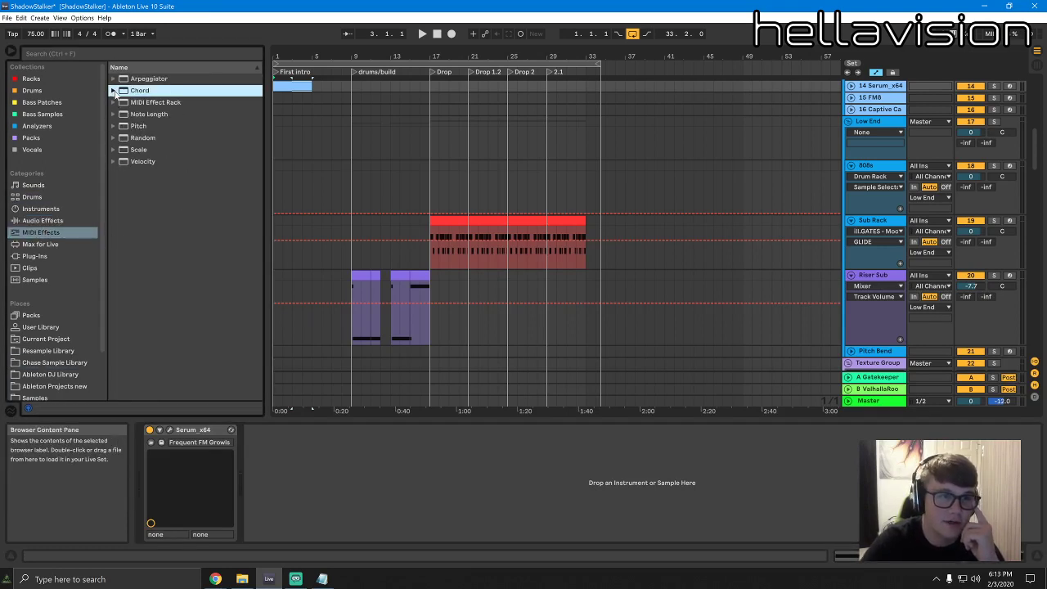
{"action": "double_click", "coordinate": [124, 149]}
{"action": "scroll", "coordinate": [162, 217], "scroll_direction": "down", "scroll_amount": 5}
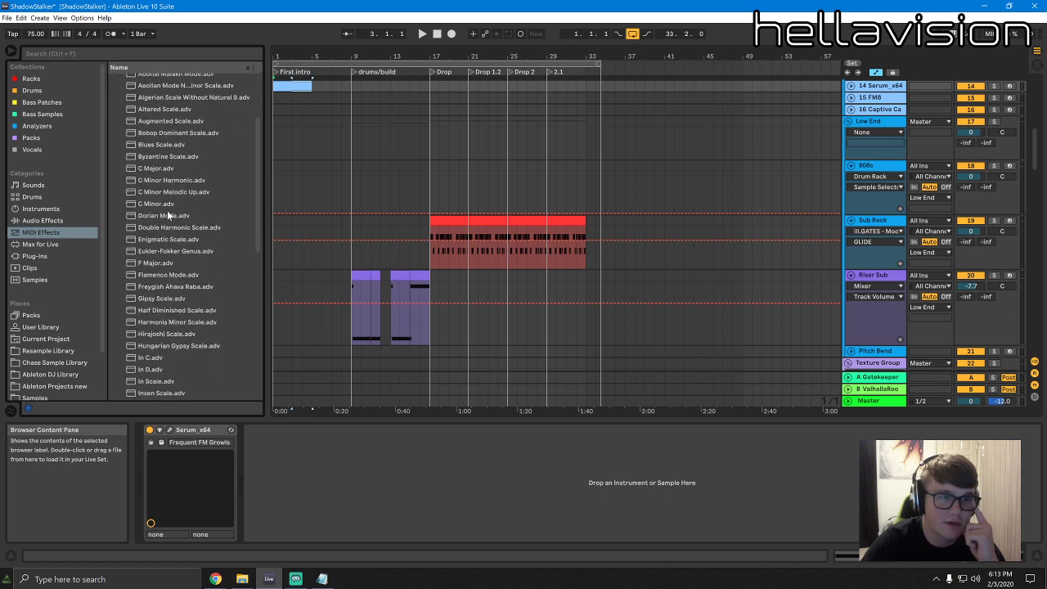
{"action": "left_click", "coordinate": [154, 167]}
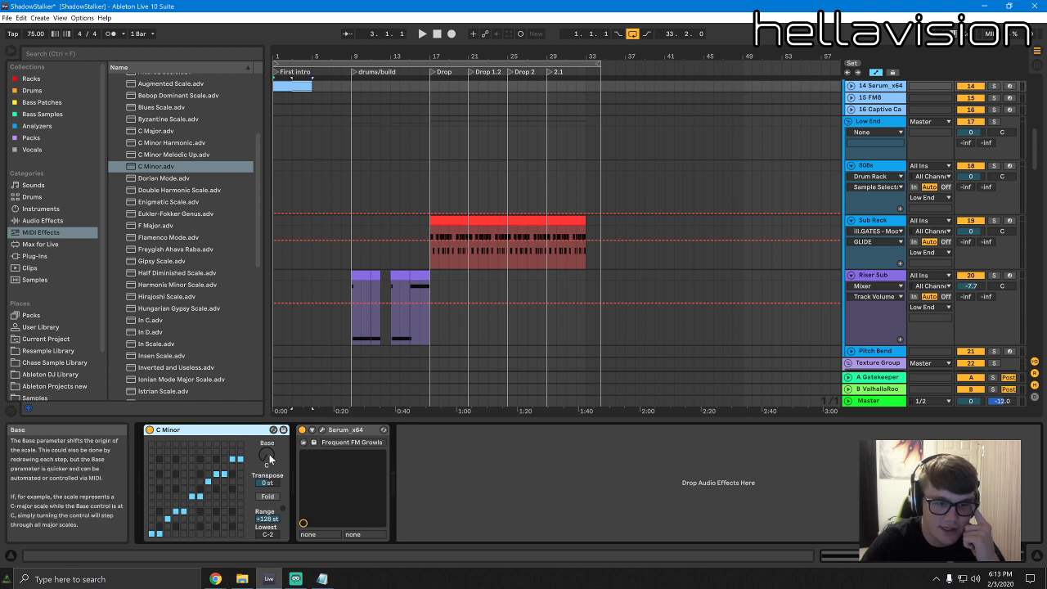
Set the base of the C Minor scale device to F#
{"action": "left_click_drag", "start_coordinate": [269, 458], "coordinate": [269, 432]}
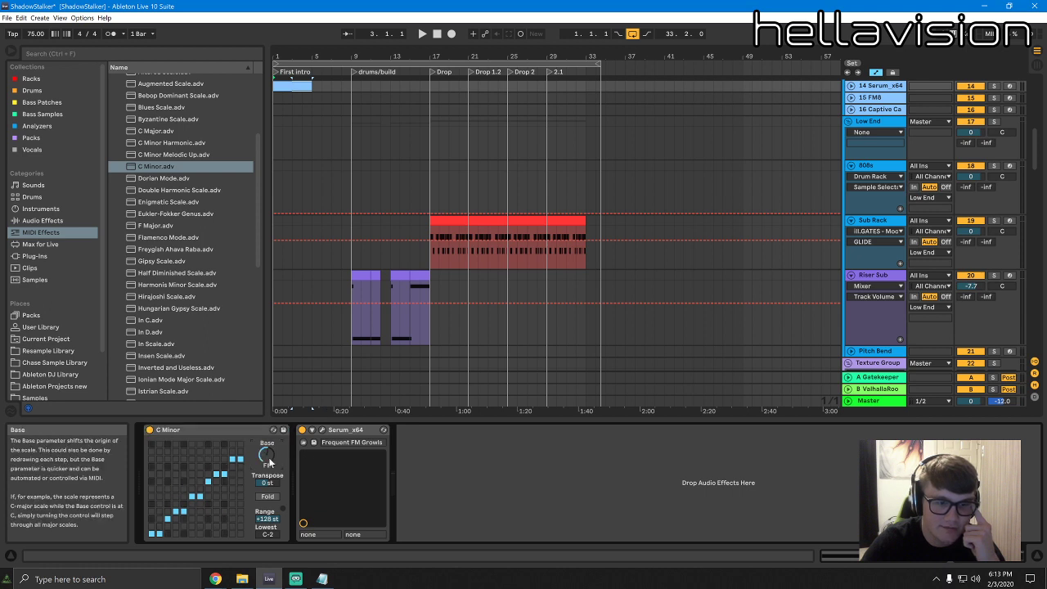
{"action": "left_click", "coordinate": [158, 168]}
{"action": "scroll", "coordinate": [159, 165], "scroll_direction": "up", "scroll_amount": 5}
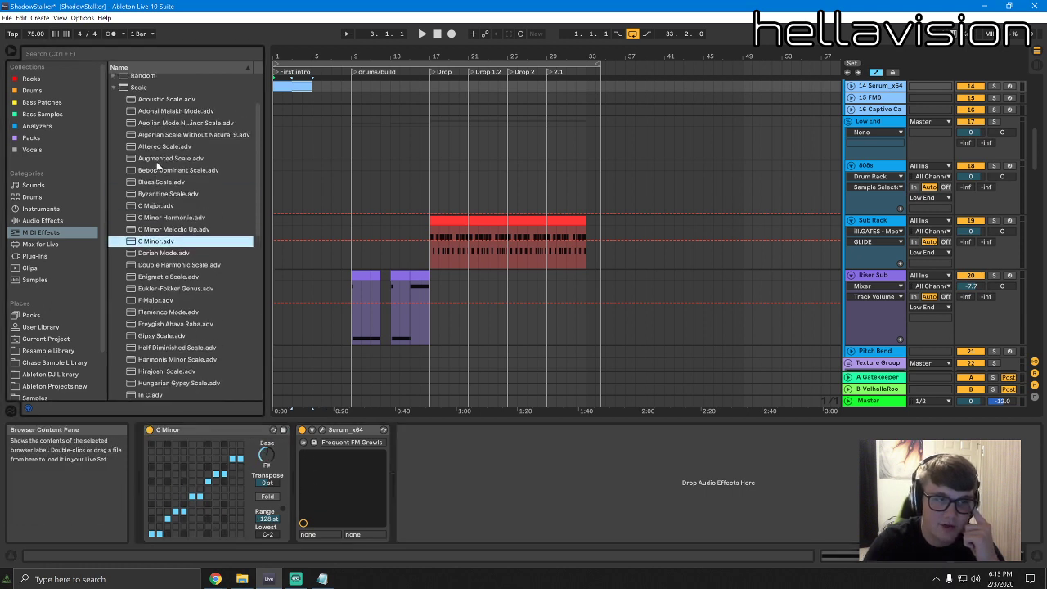
{"action": "right_click", "coordinate": [273, 455]}
{"action": "left_click", "coordinate": [264, 454]}
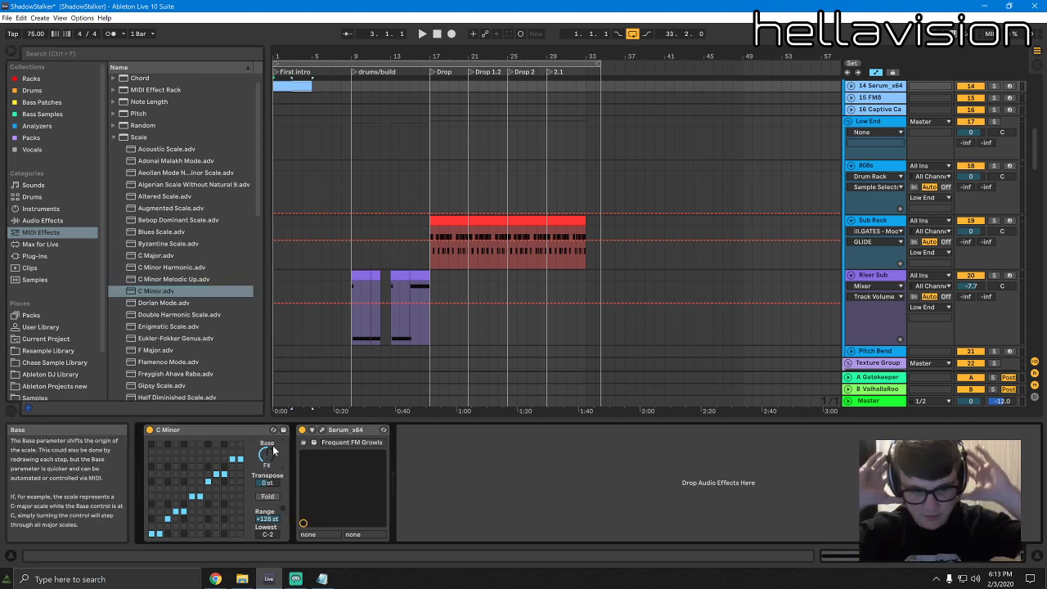
{"action": "left_click", "coordinate": [322, 430]}
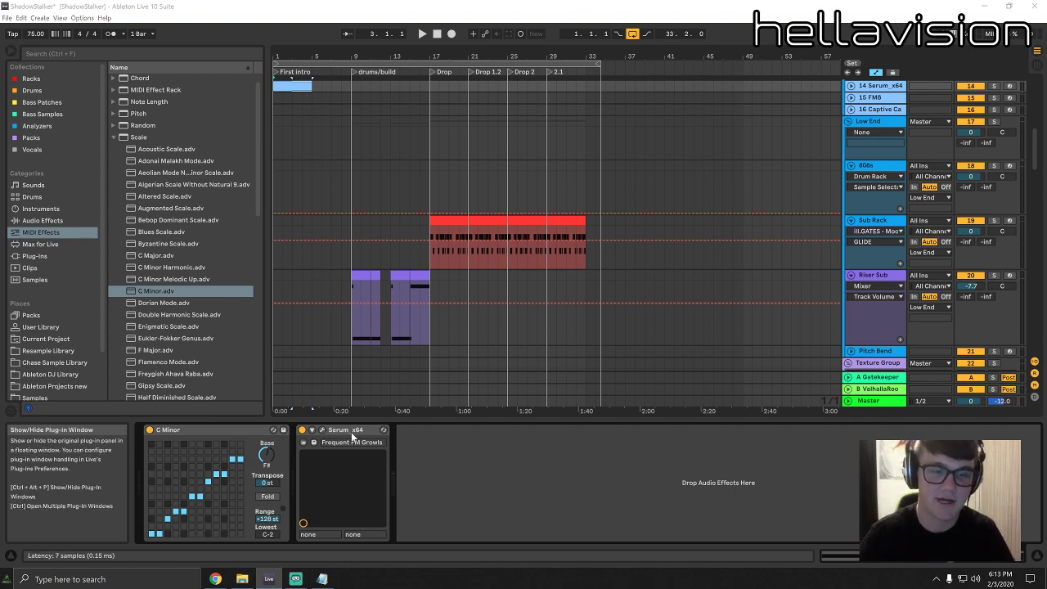
{"action": "left_click_drag", "start_coordinate": [616, 141], "coordinate": [527, 163]}
{"action": "left_click", "coordinate": [368, 108]}
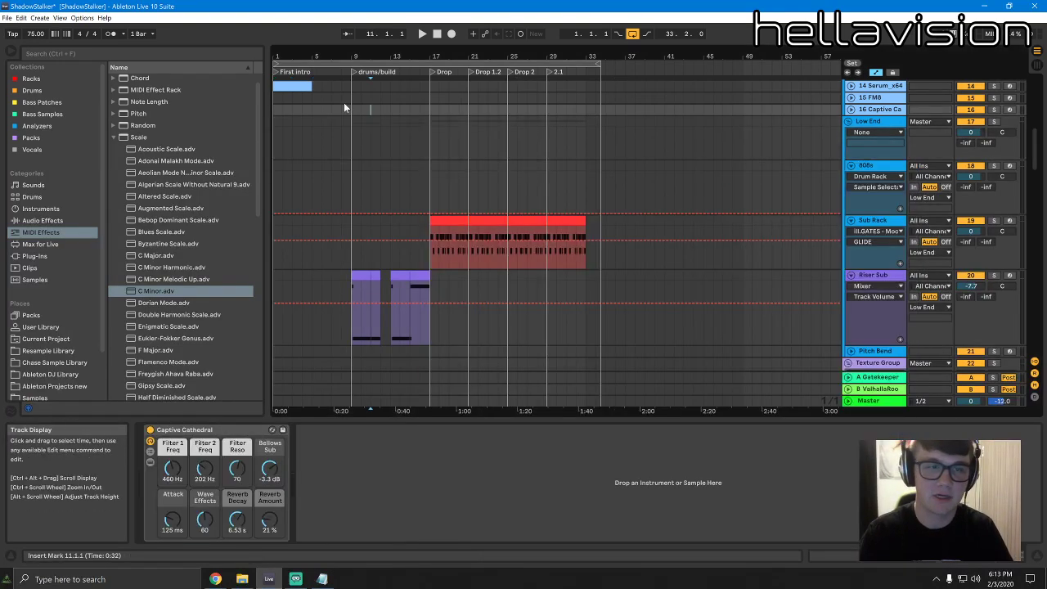
{"action": "double_click", "coordinate": [296, 86]}
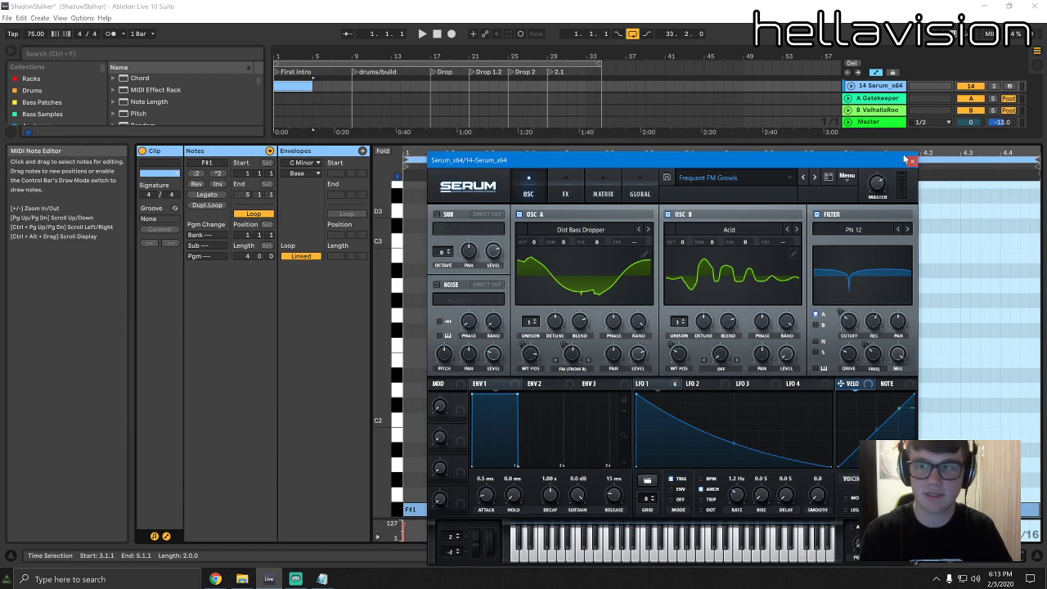
{"action": "left_click", "coordinate": [909, 160]}
{"action": "double_click", "coordinate": [517, 376]}
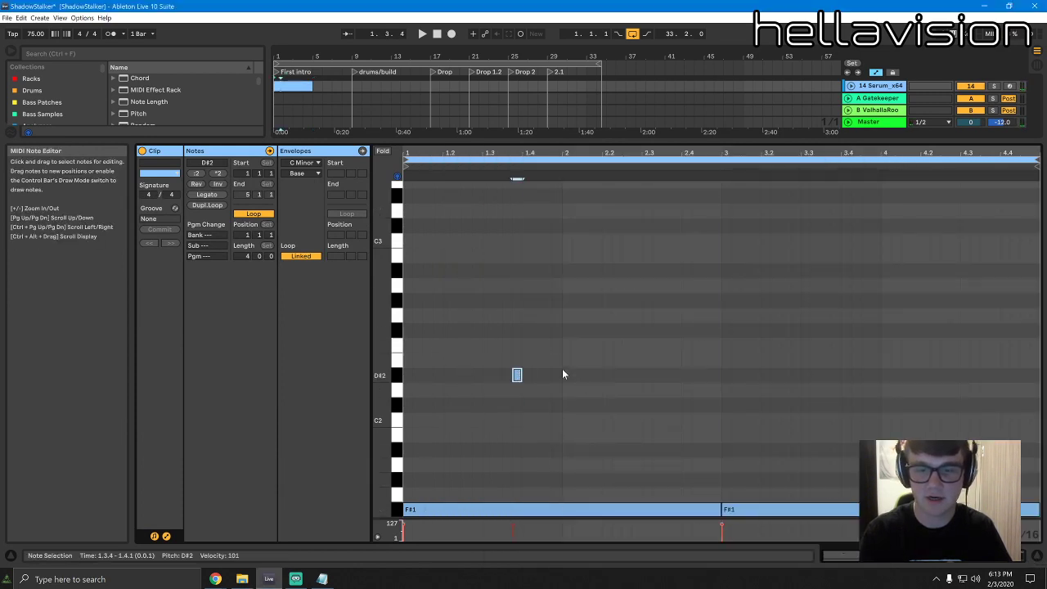
{"action": "key", "text": "Delete"}
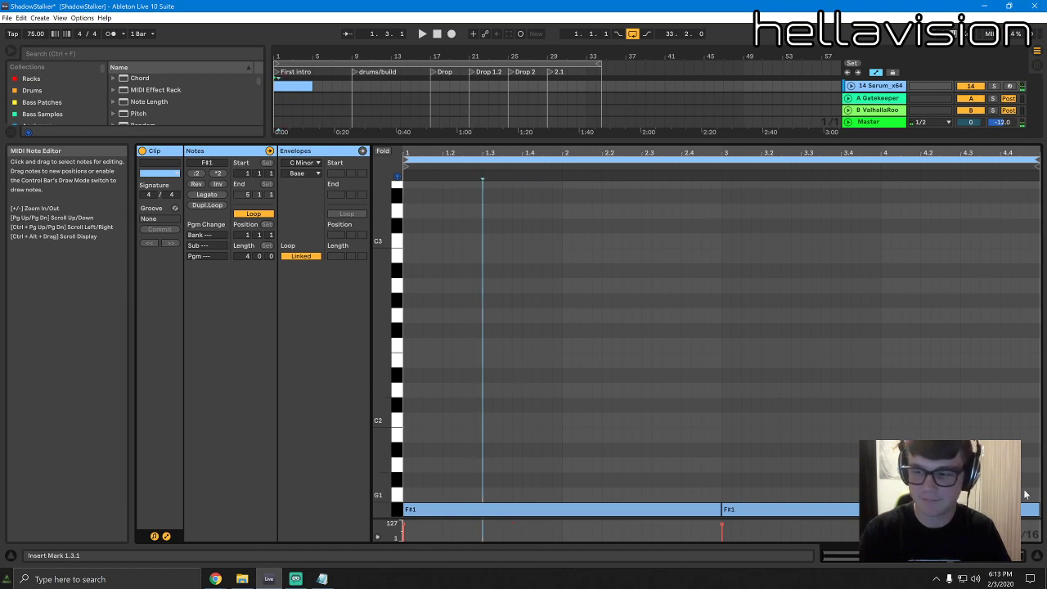
Open Serum on the 14 Serum_x64 track and load the PD Circling Orch [GS] pad preset
{"action": "left_click", "coordinate": [1005, 557]}
{"action": "left_click", "coordinate": [322, 431]}
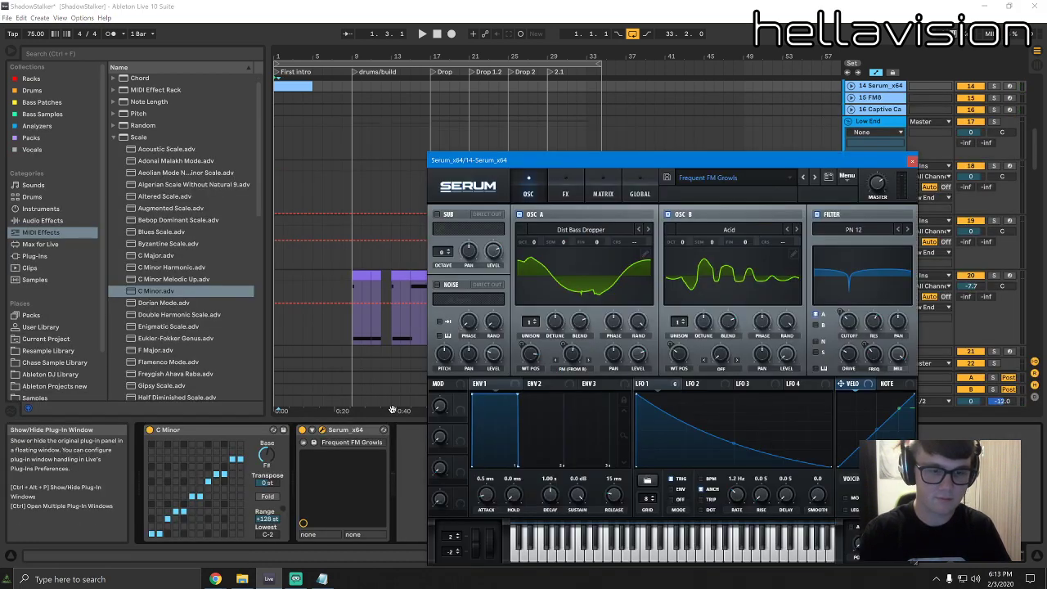
{"action": "left_click", "coordinate": [765, 176]}
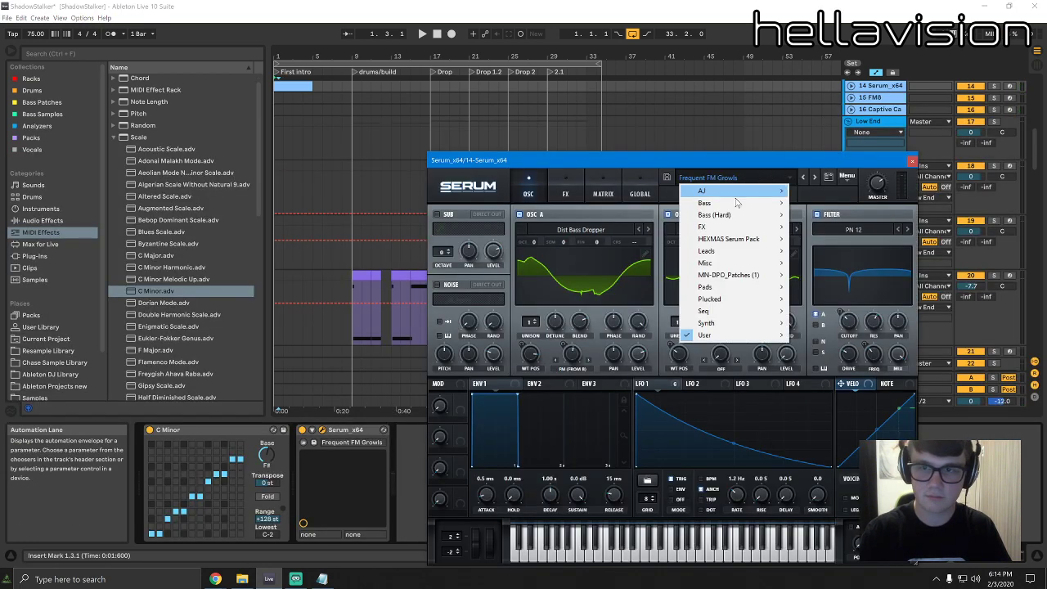
{"action": "mouse_move", "coordinate": [718, 291]}
{"action": "left_click", "coordinate": [849, 344]}
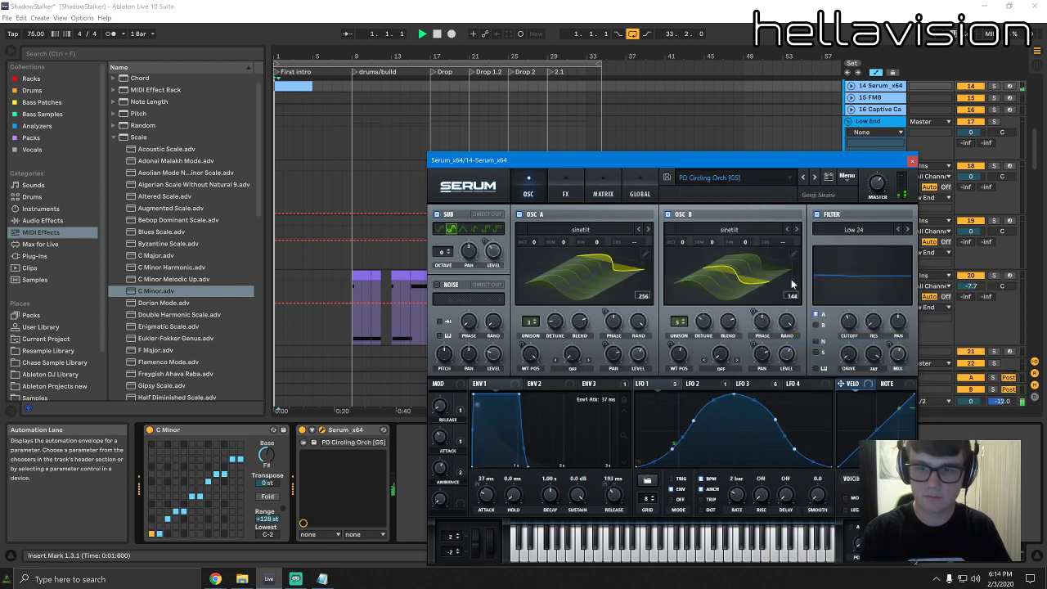
Set oscillator A to -1 octave and oscillator B to -2 octaves while auditioning the pad
{"action": "key", "text": "space"}
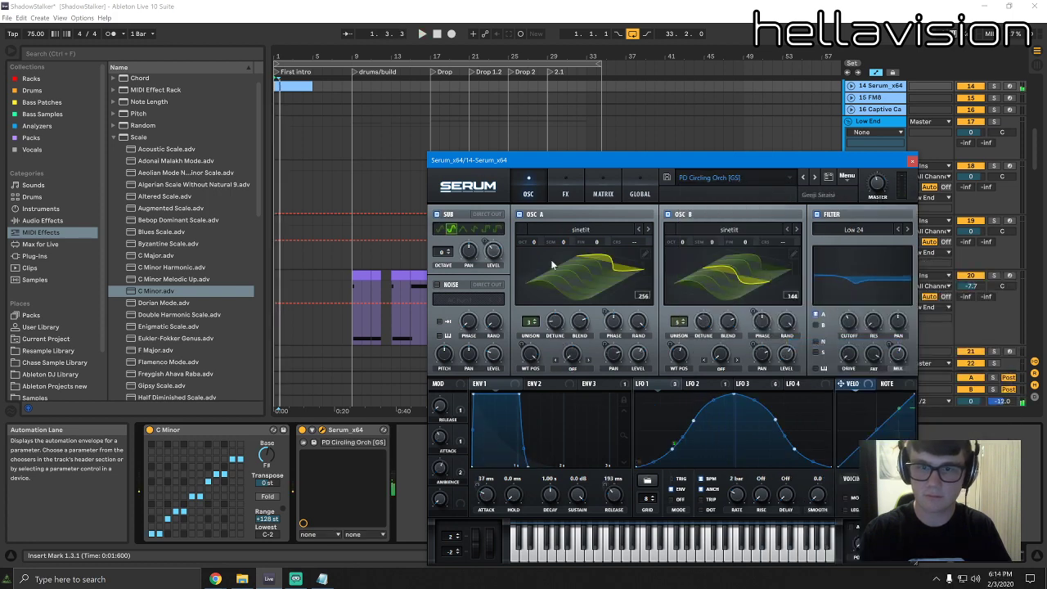
{"action": "left_click_drag", "start_coordinate": [537, 243], "coordinate": [542, 279]}
{"action": "left_click_drag", "start_coordinate": [682, 243], "coordinate": [686, 281]}
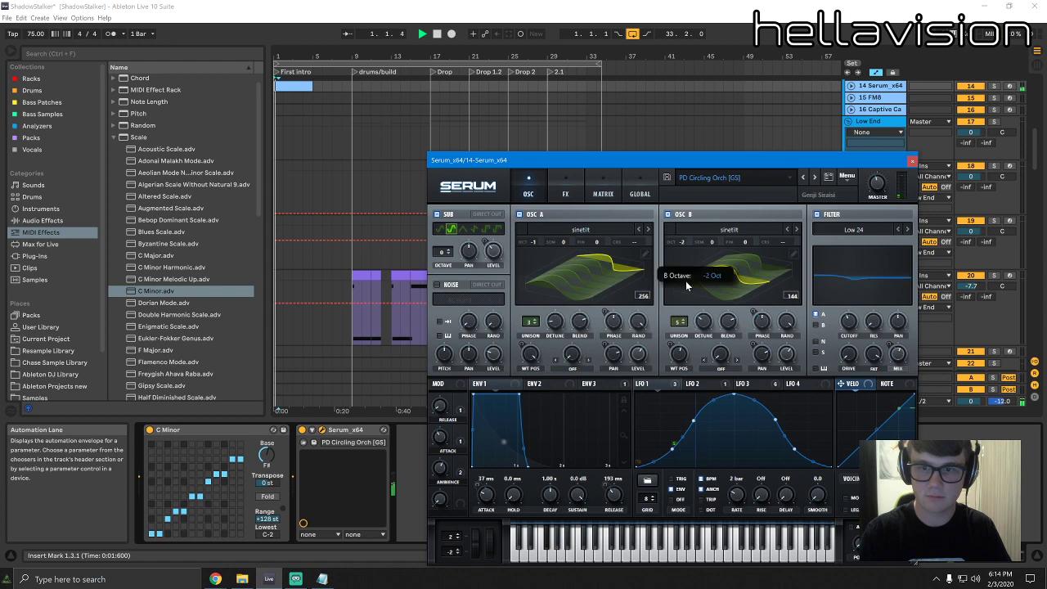
Switch Serum to the PD Defiant [BR] preset, set oscillator A to -1 octave and play it
{"action": "left_click", "coordinate": [815, 176]}
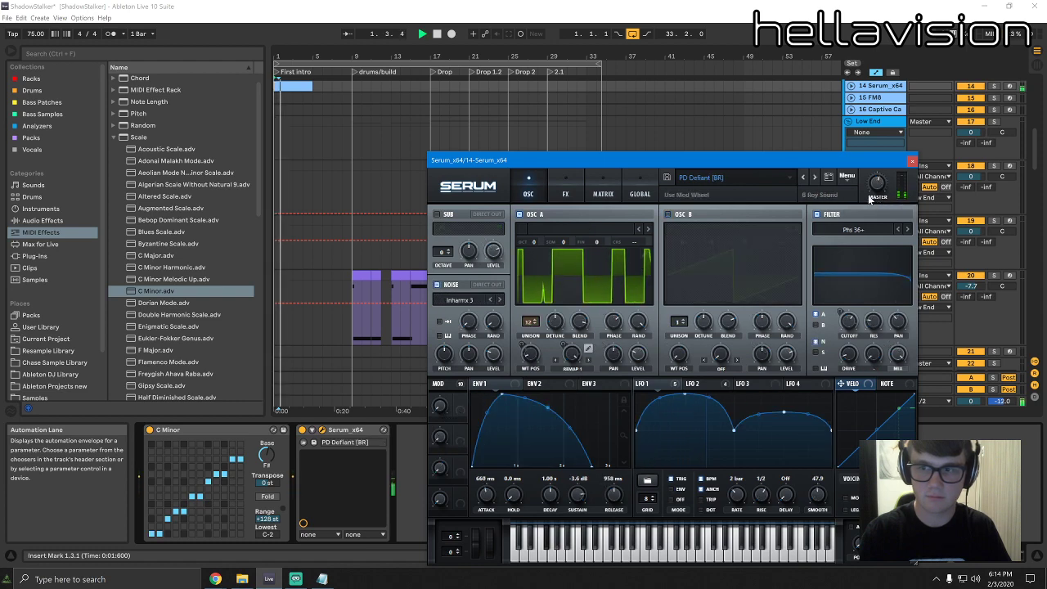
{"action": "key", "text": "space"}
{"action": "left_click_drag", "start_coordinate": [536, 243], "coordinate": [538, 263]}
{"action": "key", "text": "space"}
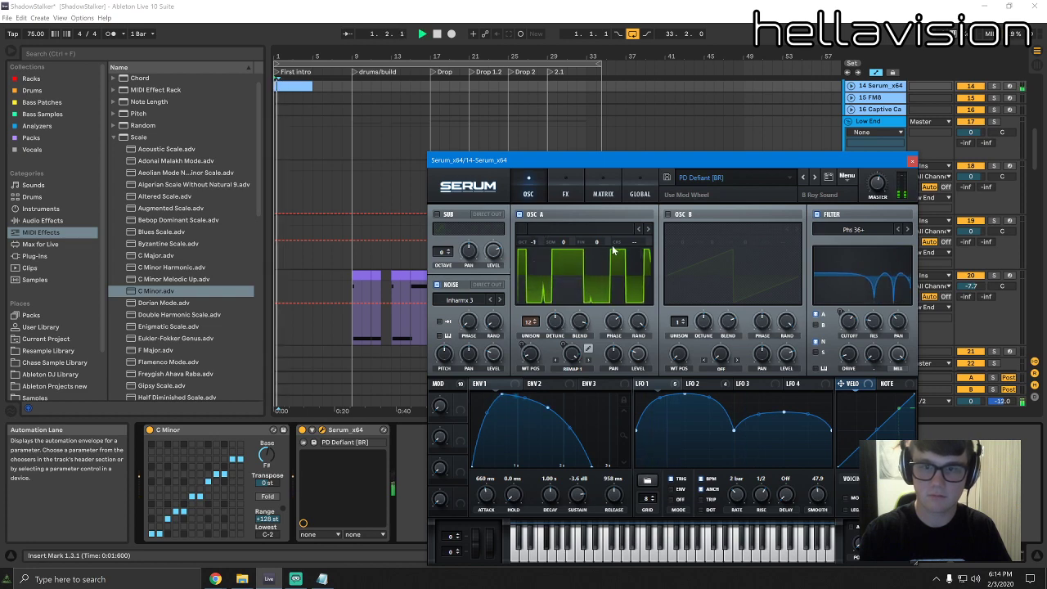
Close Serum, rename its track "Pad 1" and duplicate the four-bar clip so the pad runs to 9.1.1
{"action": "left_click", "coordinate": [912, 161]}
{"action": "scroll", "coordinate": [331, 139], "scroll_direction": "up", "scroll_amount": 3}
{"action": "left_click", "coordinate": [296, 146]}
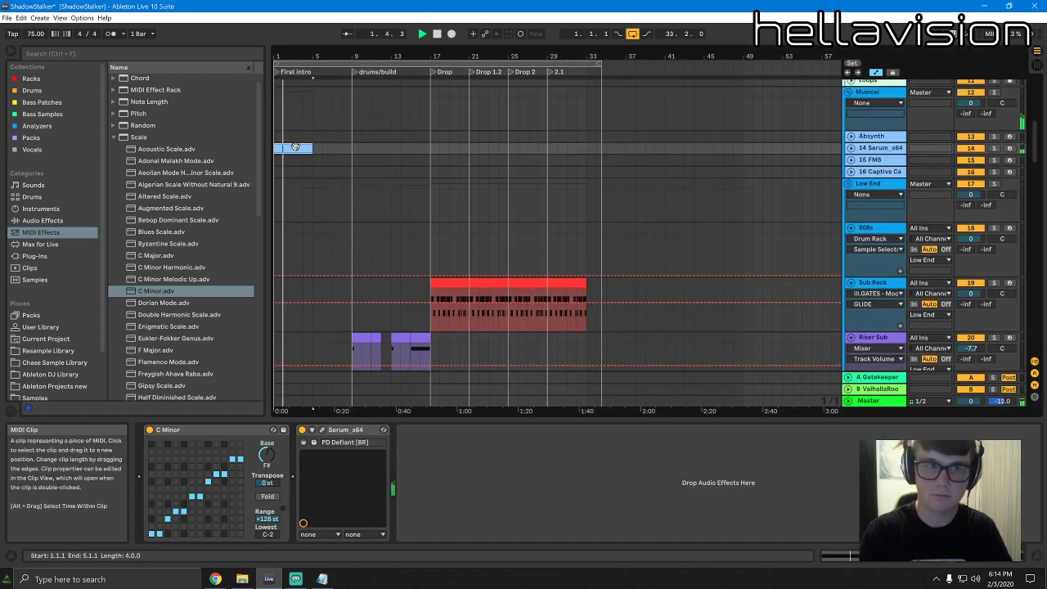
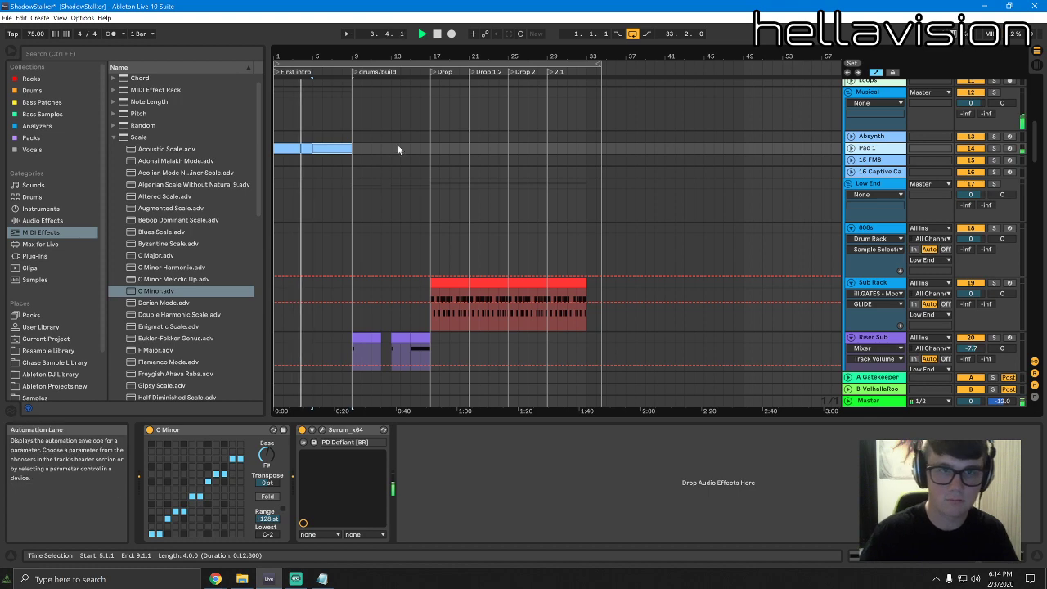
{"action": "left_click", "coordinate": [354, 150]}
{"action": "left_click_drag", "start_coordinate": [354, 150], "coordinate": [284, 147]}
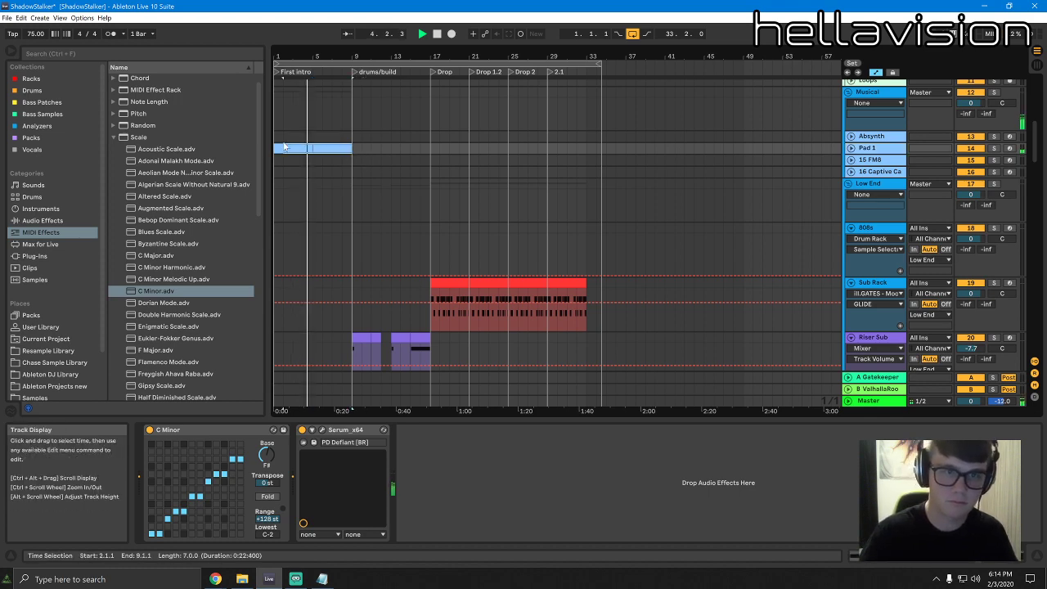
Insert a new audio track after the Audio track holding the LC_VRTX clips in the Risers & Cym group
{"action": "scroll", "coordinate": [393, 238], "scroll_direction": "down", "scroll_amount": 4}
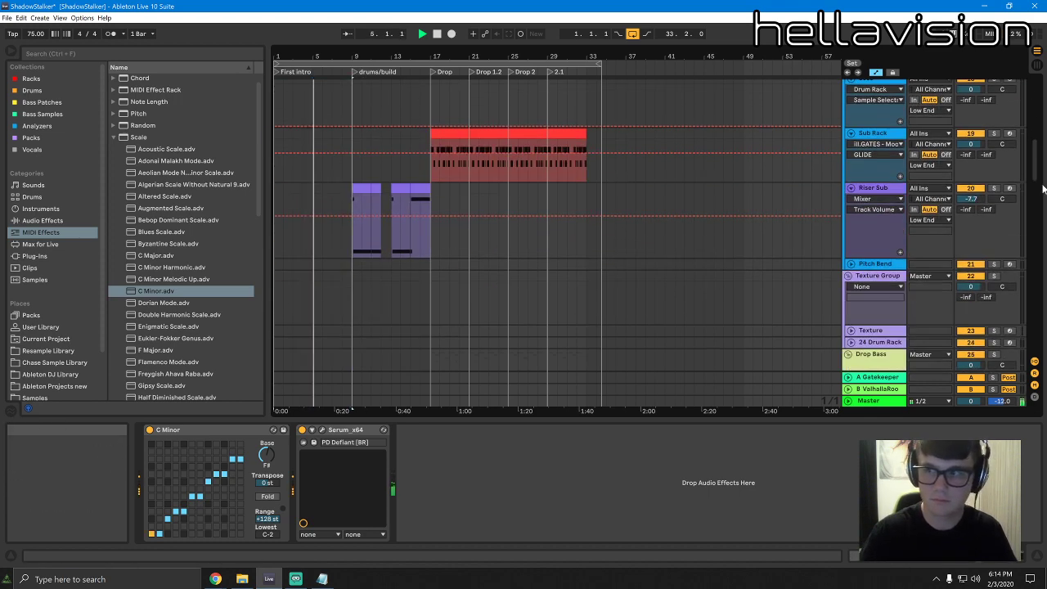
{"action": "left_click_drag", "start_coordinate": [1037, 176], "coordinate": [1011, 300]}
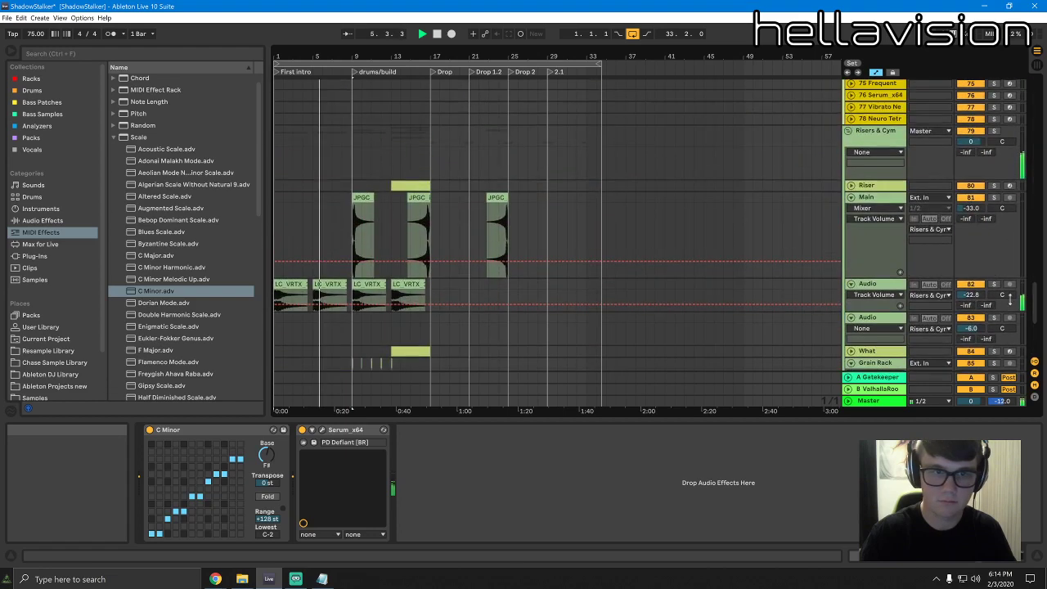
{"action": "scroll", "coordinate": [444, 221], "scroll_direction": "down", "scroll_amount": 3}
{"action": "right_click", "coordinate": [881, 185]}
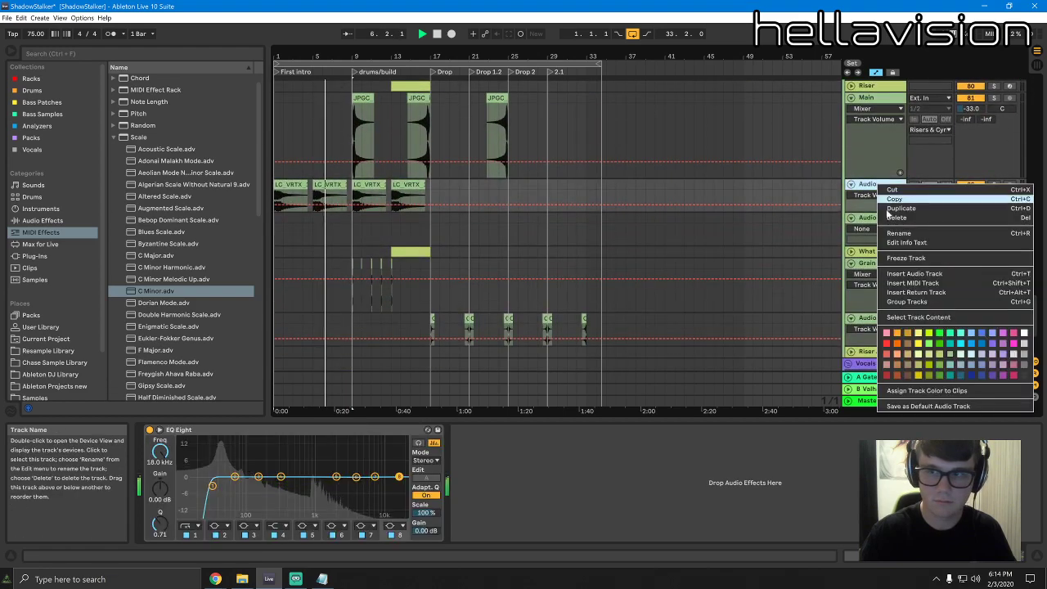
{"action": "left_click", "coordinate": [918, 275]}
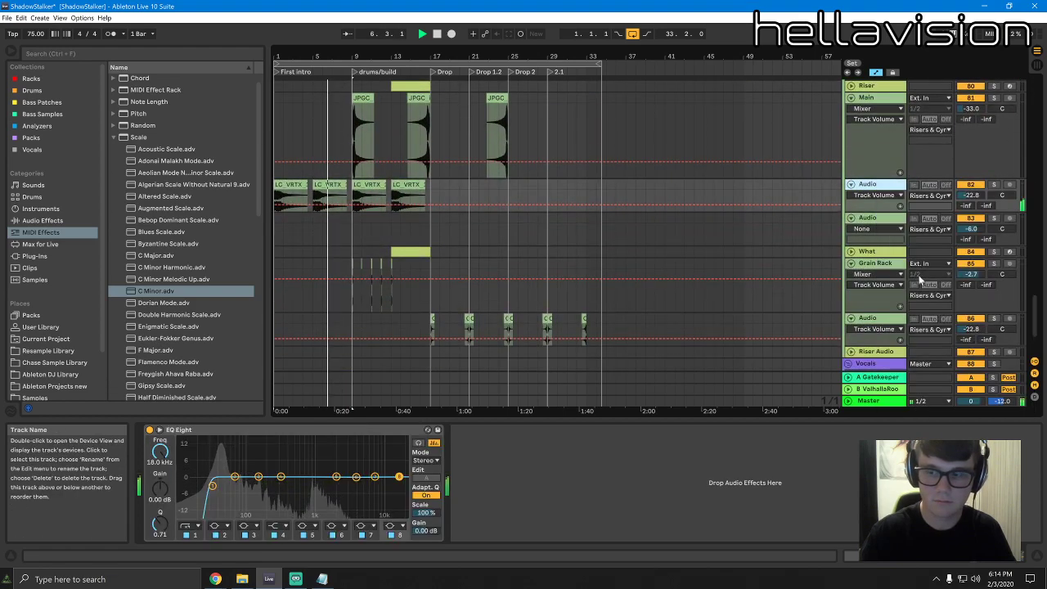
Search all browser results for "cymbal", audition several samples and place CYMBAL_046.wav on the new audio track near bar 7
{"action": "left_click", "coordinate": [81, 54]}
{"action": "type", "text": "cym"}
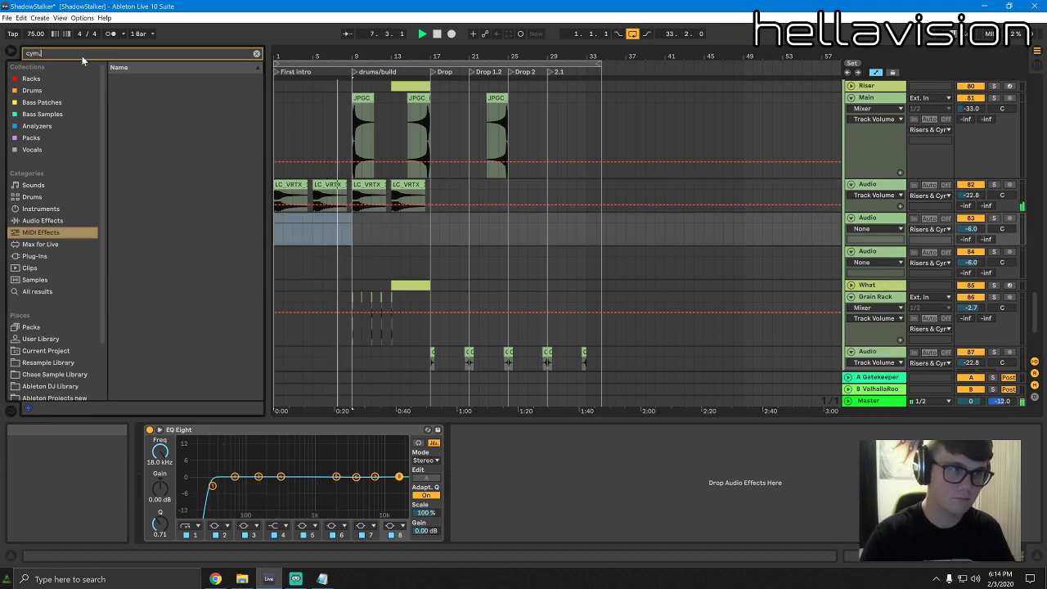
{"action": "type", "text": "bal"}
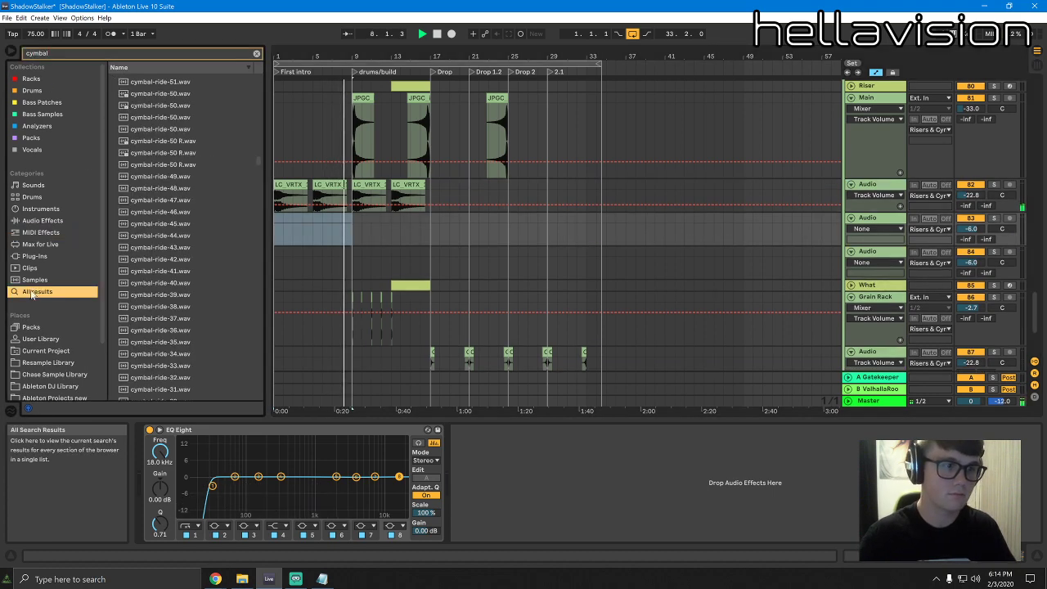
{"action": "left_click", "coordinate": [162, 201]}
{"action": "left_click", "coordinate": [180, 342]}
{"action": "left_click_drag", "start_coordinate": [259, 160], "coordinate": [247, 255]}
{"action": "left_click", "coordinate": [210, 276]}
{"action": "left_click_drag", "start_coordinate": [157, 272], "coordinate": [334, 225]}
Move the CYMBAL_046 clip so it ends at 9.1.1, and lower its track volume to -19.7 dB
{"action": "left_click_drag", "start_coordinate": [339, 57], "coordinate": [360, 103]}
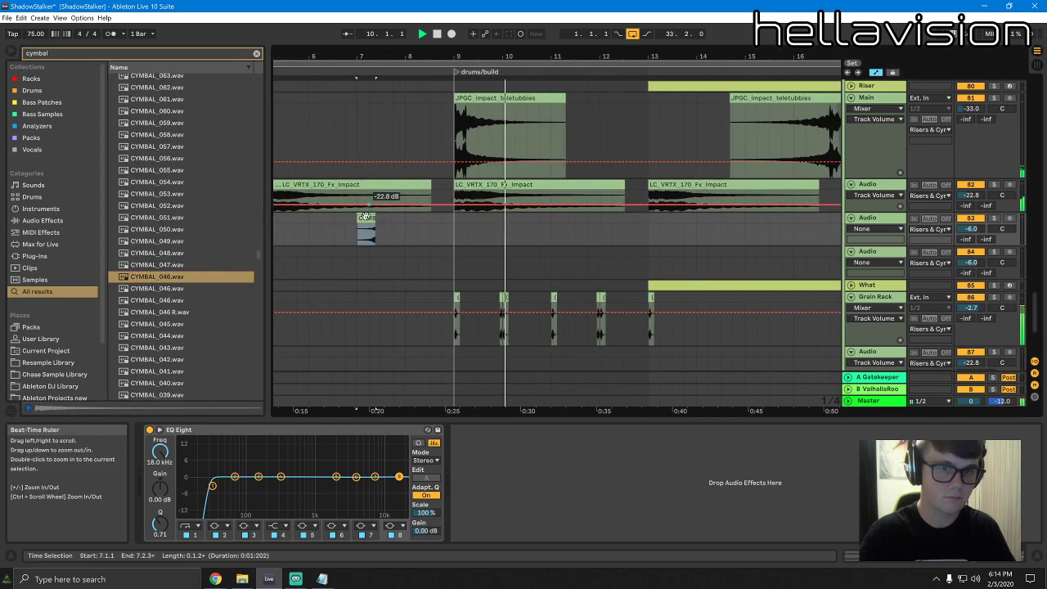
{"action": "left_click_drag", "start_coordinate": [370, 219], "coordinate": [443, 221]}
{"action": "left_click_drag", "start_coordinate": [443, 57], "coordinate": [445, 176]}
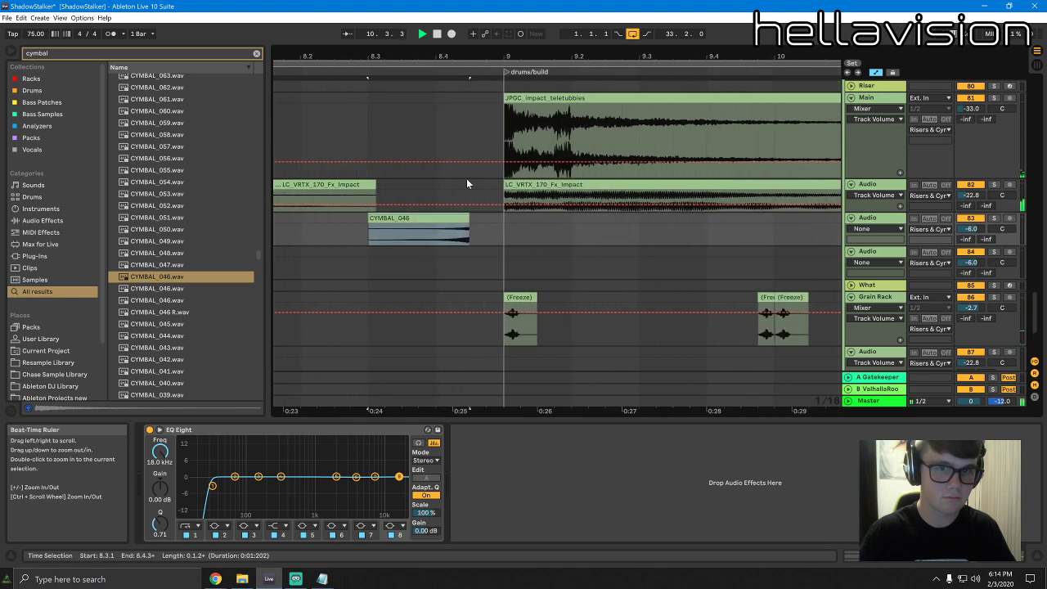
{"action": "left_click_drag", "start_coordinate": [465, 225], "coordinate": [500, 224]}
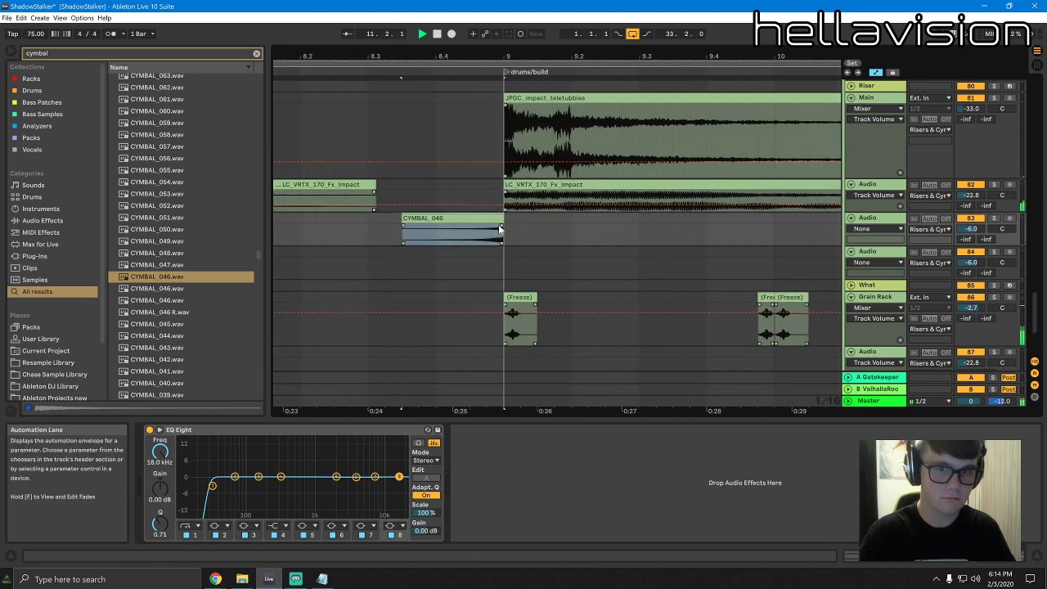
{"action": "left_click", "coordinate": [474, 227]}
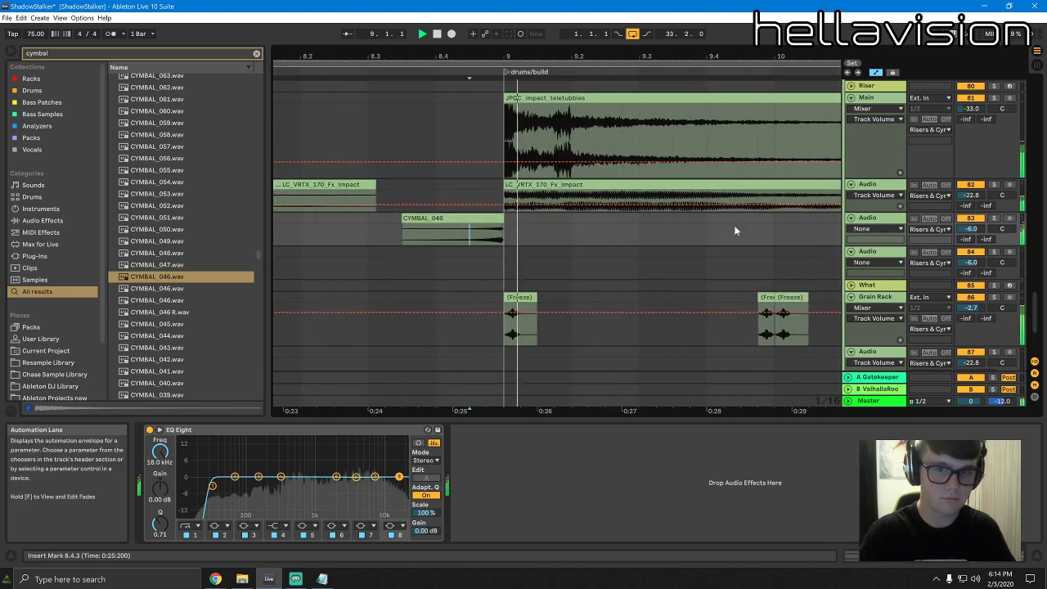
{"action": "left_click_drag", "start_coordinate": [971, 228], "coordinate": [972, 258]}
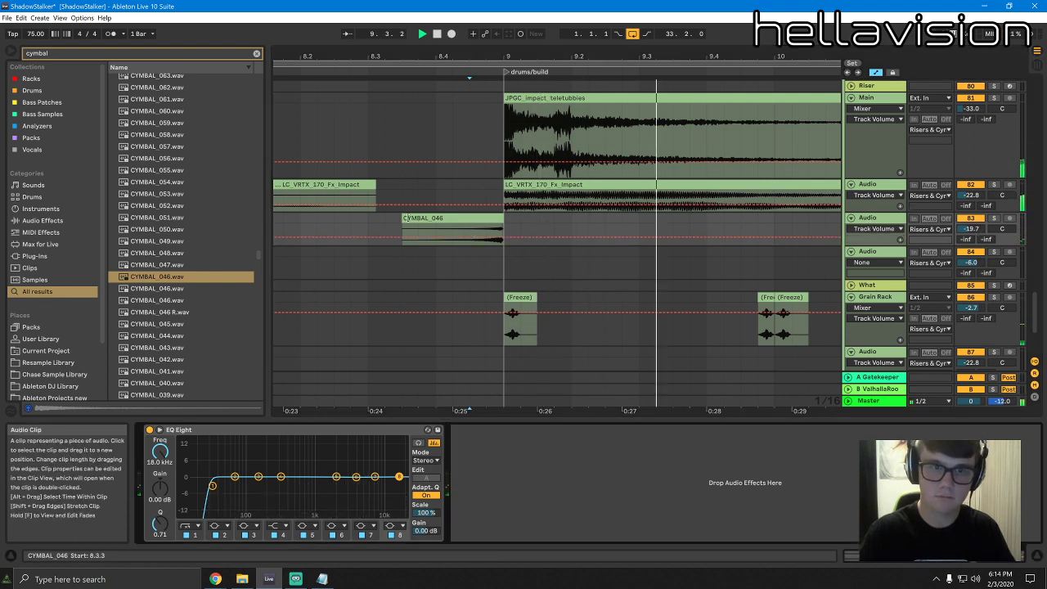
Extend the start of the CYMBAL_046 clip back to 8.1.1 and set its track volume to -23.0 dB
{"action": "left_click", "coordinate": [446, 218]}
{"action": "double_click", "coordinate": [431, 217]}
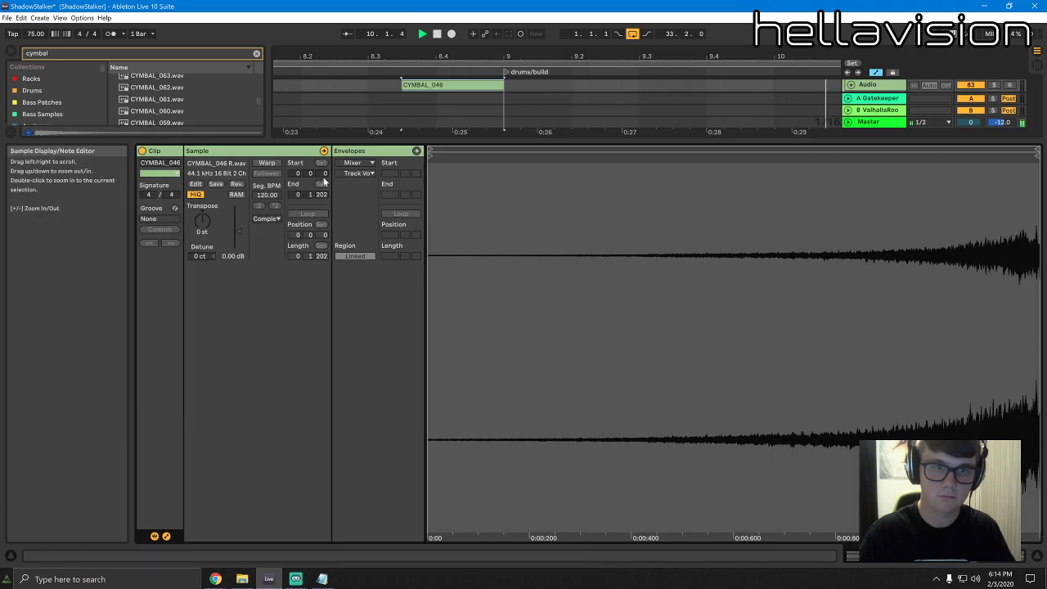
{"action": "key", "text": "ctrl+alt+l"}
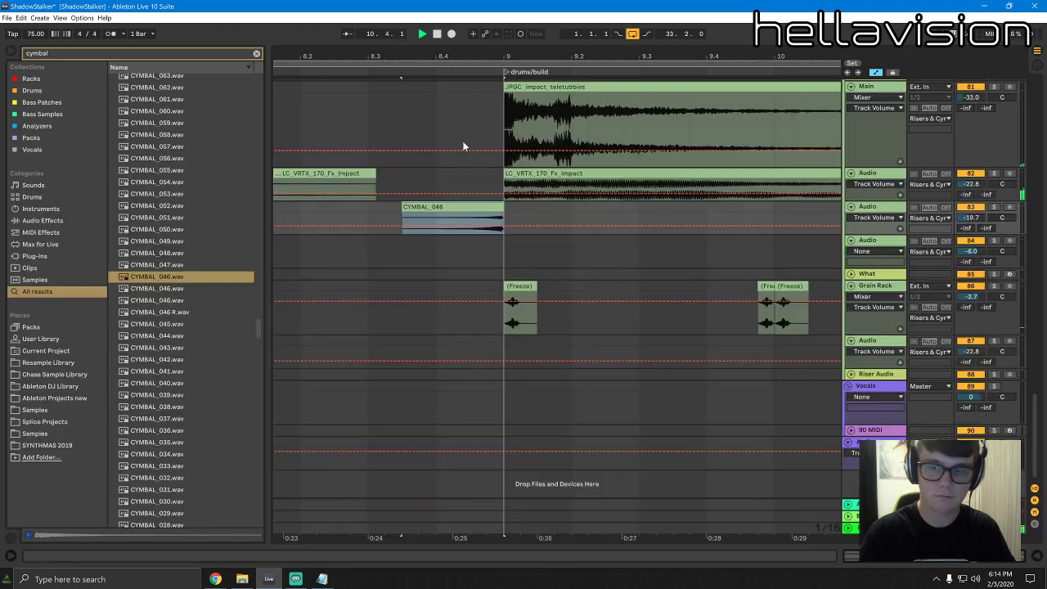
{"action": "left_click_drag", "start_coordinate": [484, 58], "coordinate": [483, 18]}
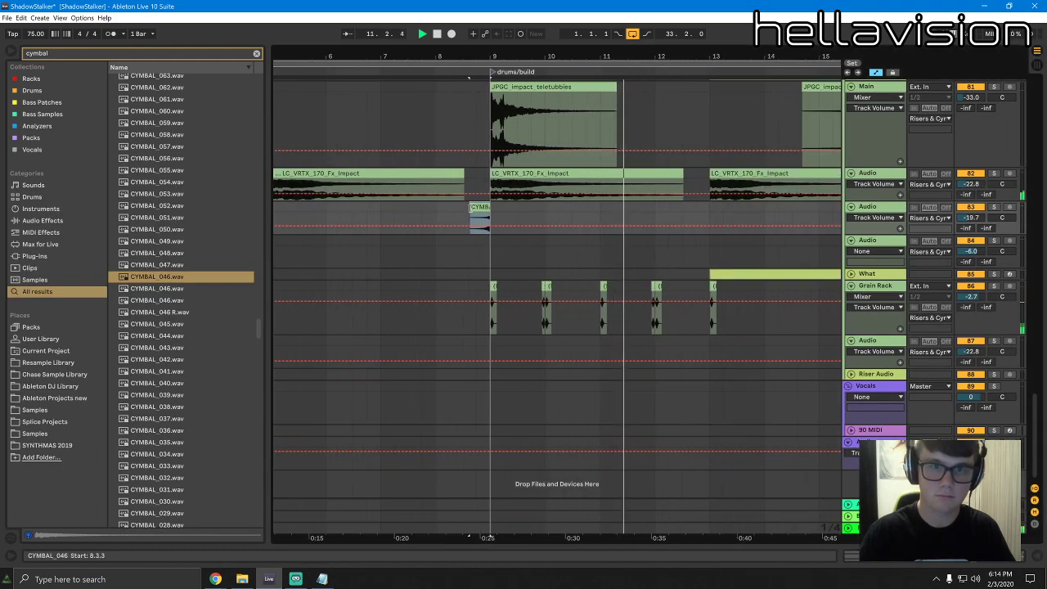
{"action": "left_click_drag", "start_coordinate": [470, 210], "coordinate": [435, 211]}
{"action": "key", "text": "space"}
{"action": "key", "text": "space"}
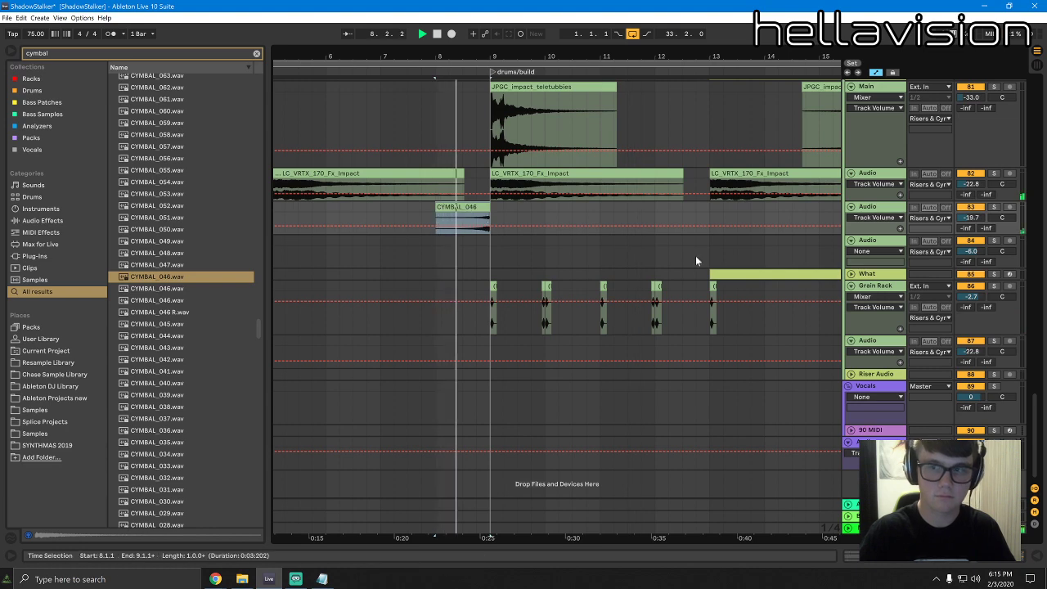
{"action": "left_click_drag", "start_coordinate": [972, 218], "coordinate": [972, 234]}
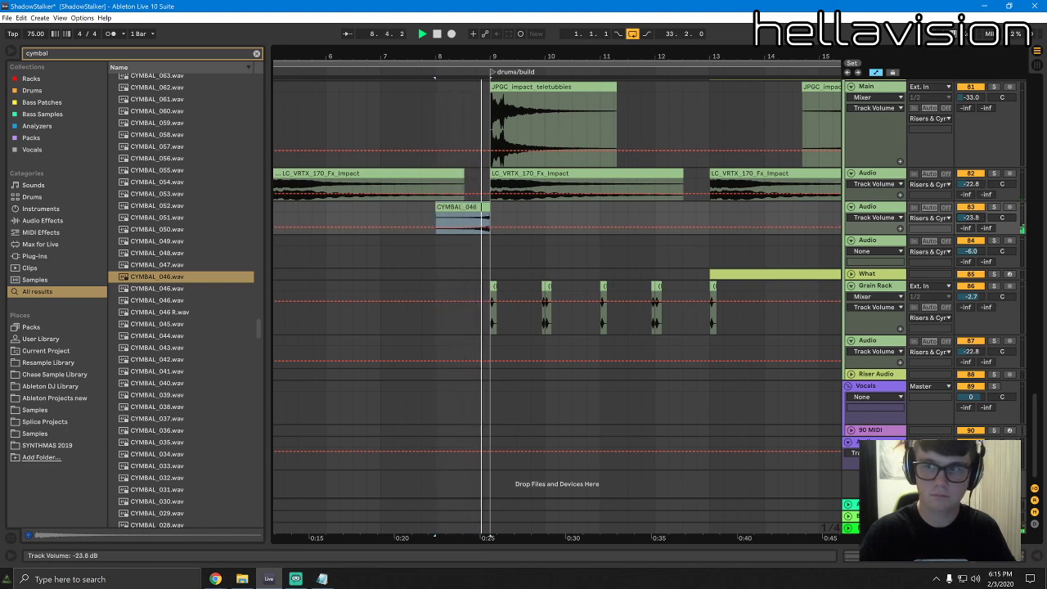
{"action": "double_click", "coordinate": [880, 218]}
{"action": "double_click", "coordinate": [880, 208]}
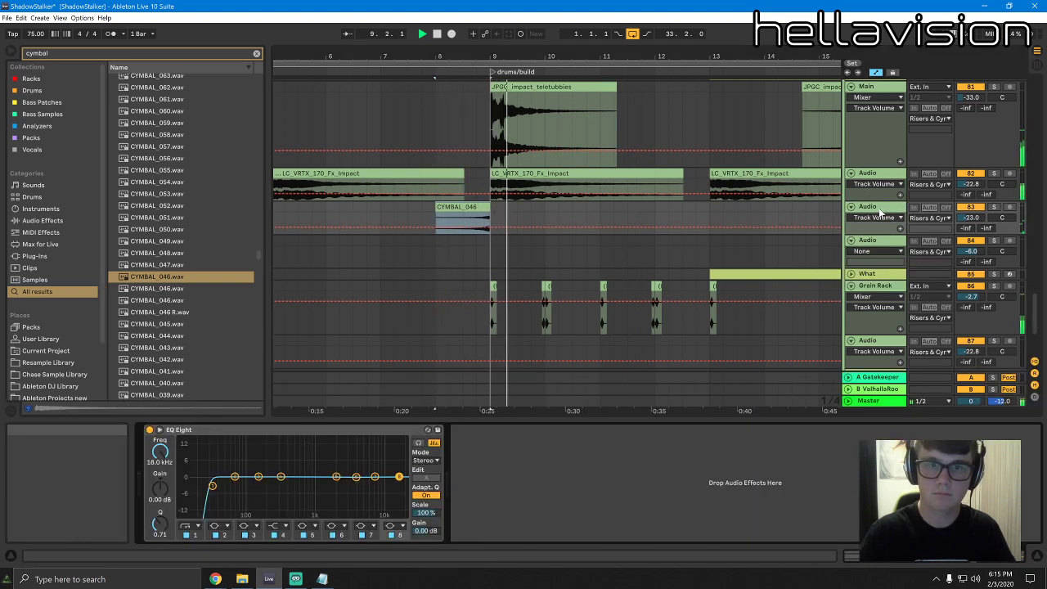
Duplicate the Pad 1 track in the Musical group and move the copy's clips to start at 9.1.1
{"action": "left_click", "coordinate": [524, 64]}
{"action": "double_click", "coordinate": [520, 56]}
{"action": "scroll", "coordinate": [521, 156], "scroll_direction": "up", "scroll_amount": 2}
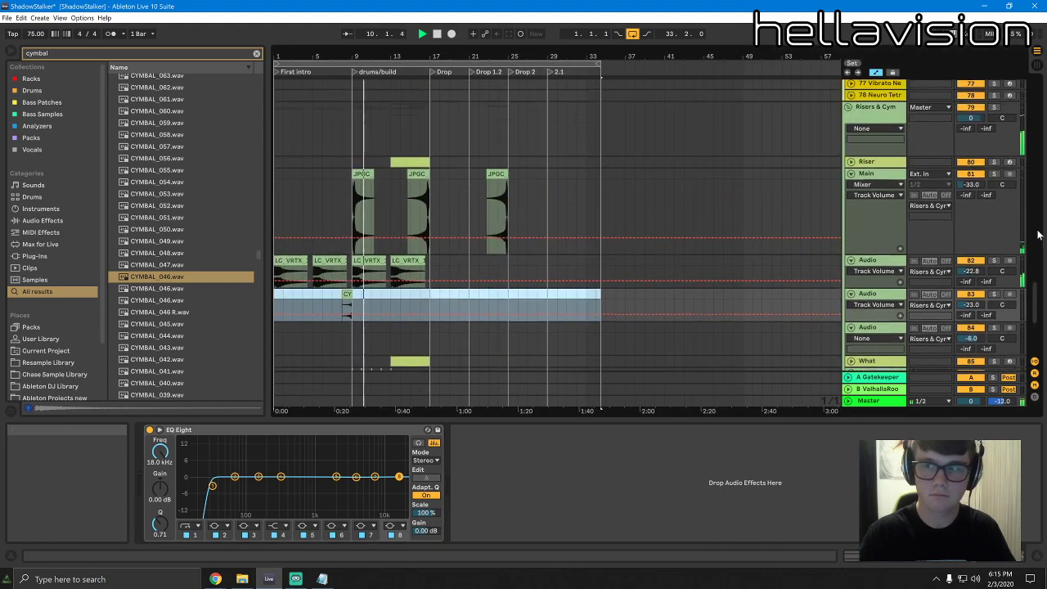
{"action": "scroll", "coordinate": [851, 249], "scroll_direction": "up", "scroll_amount": 15}
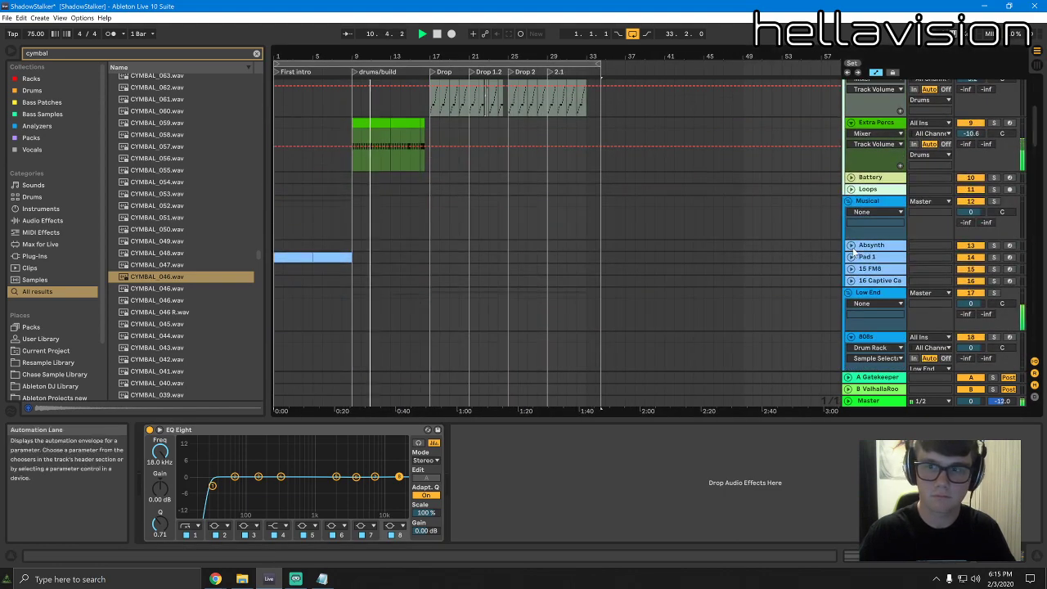
{"action": "left_click", "coordinate": [871, 245]}
{"action": "left_click", "coordinate": [885, 260]}
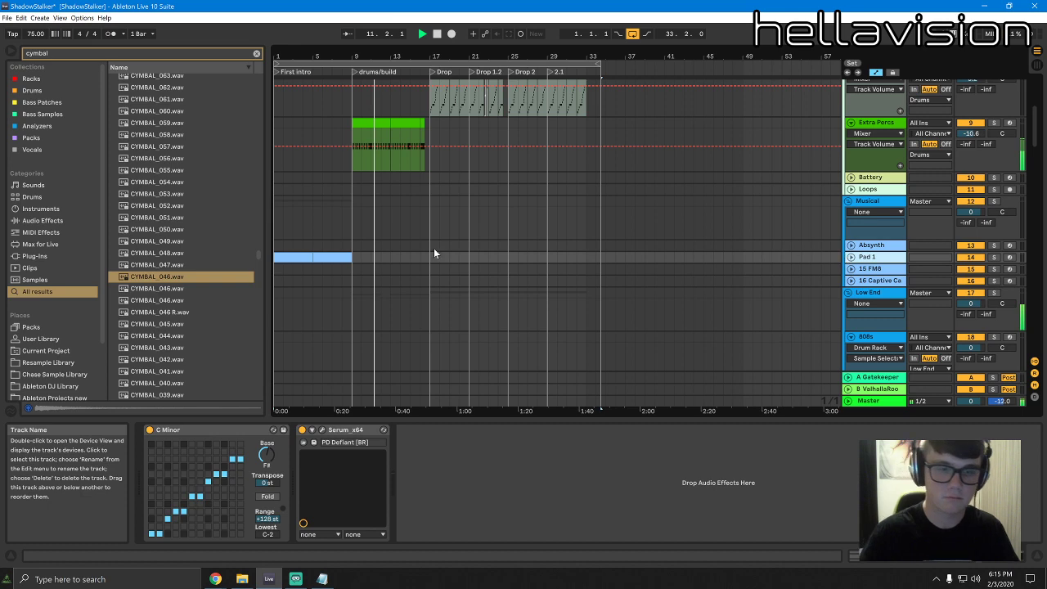
{"action": "key", "text": "ctrl+d"}
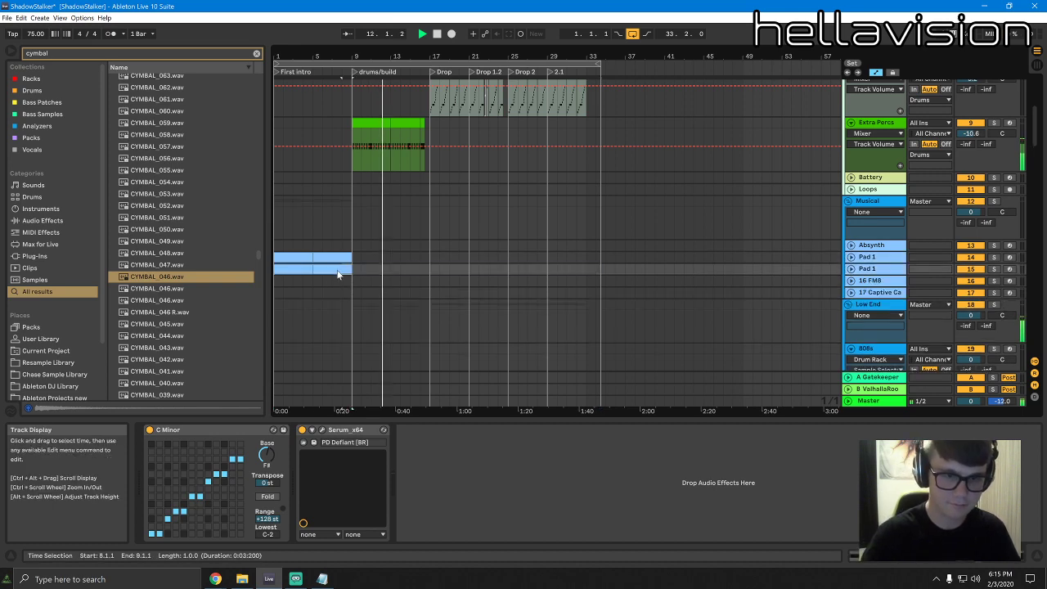
{"action": "left_click_drag", "start_coordinate": [318, 276], "coordinate": [396, 270]}
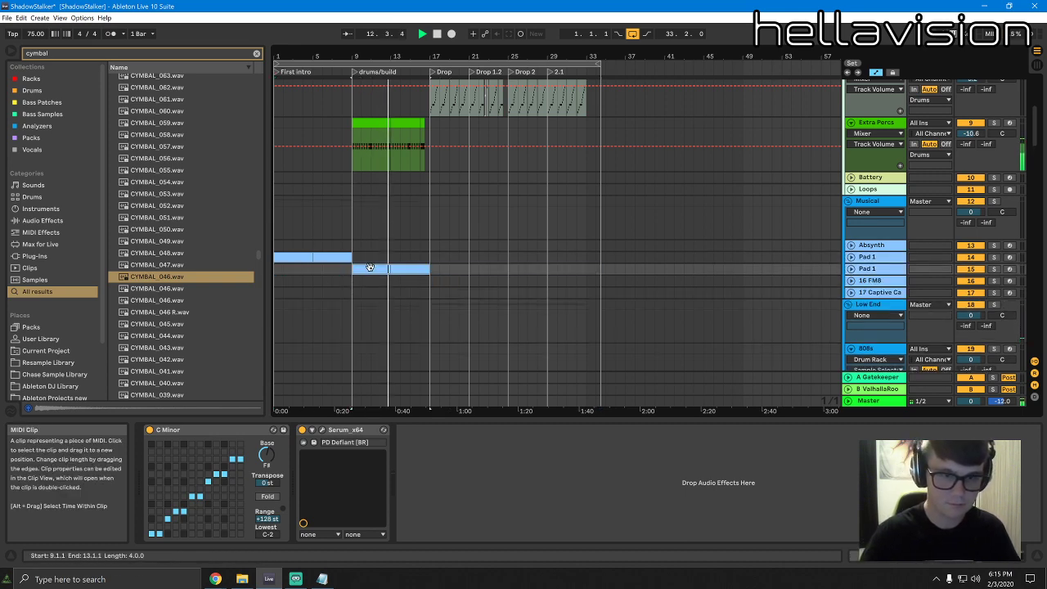
Load the plucked preset PL Totem [7S] in Serum on the duplicated Pad 1 track
{"action": "double_click", "coordinate": [393, 268]}
{"action": "left_click", "coordinate": [559, 377]}
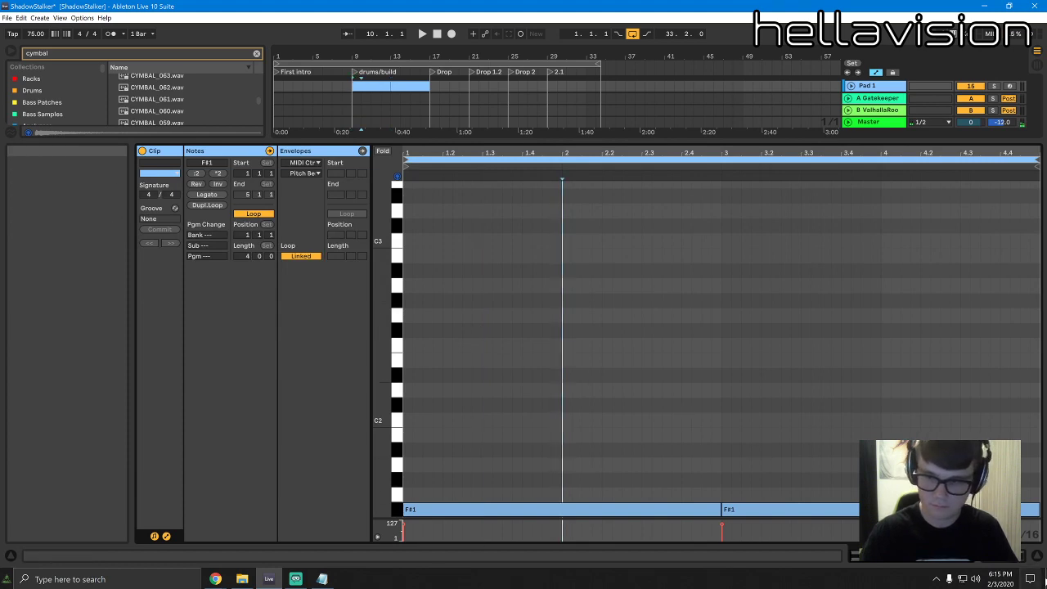
{"action": "left_click", "coordinate": [1016, 559]}
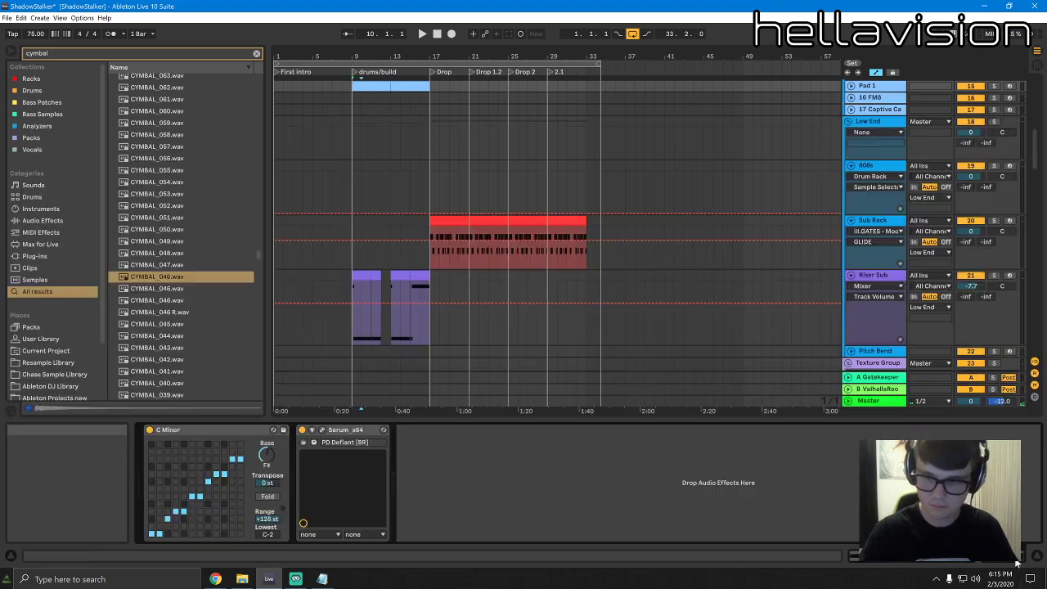
{"action": "left_click", "coordinate": [323, 430]}
{"action": "left_click", "coordinate": [718, 178]}
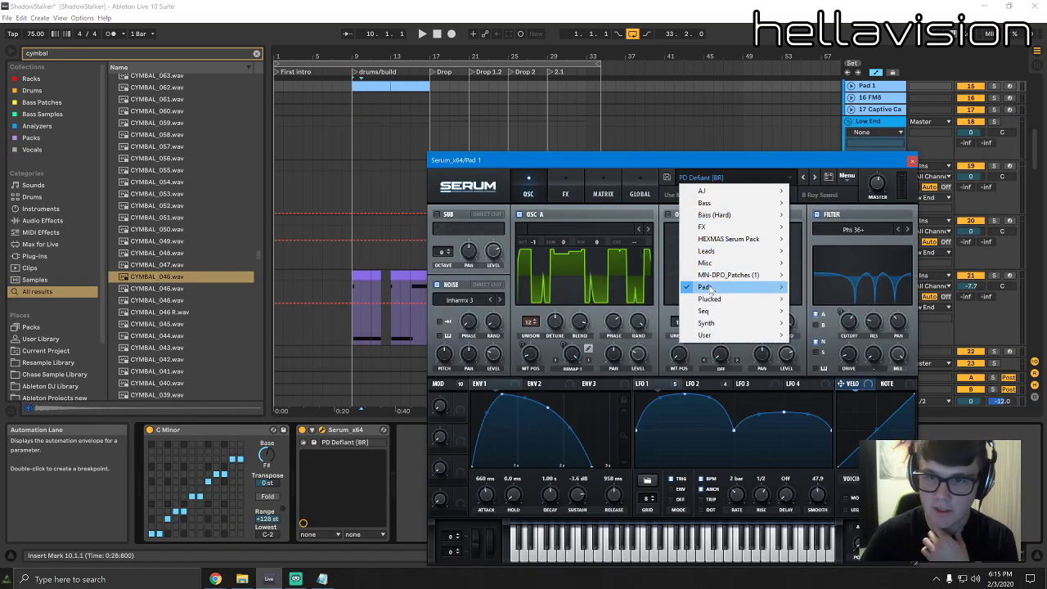
{"action": "mouse_move", "coordinate": [712, 298]}
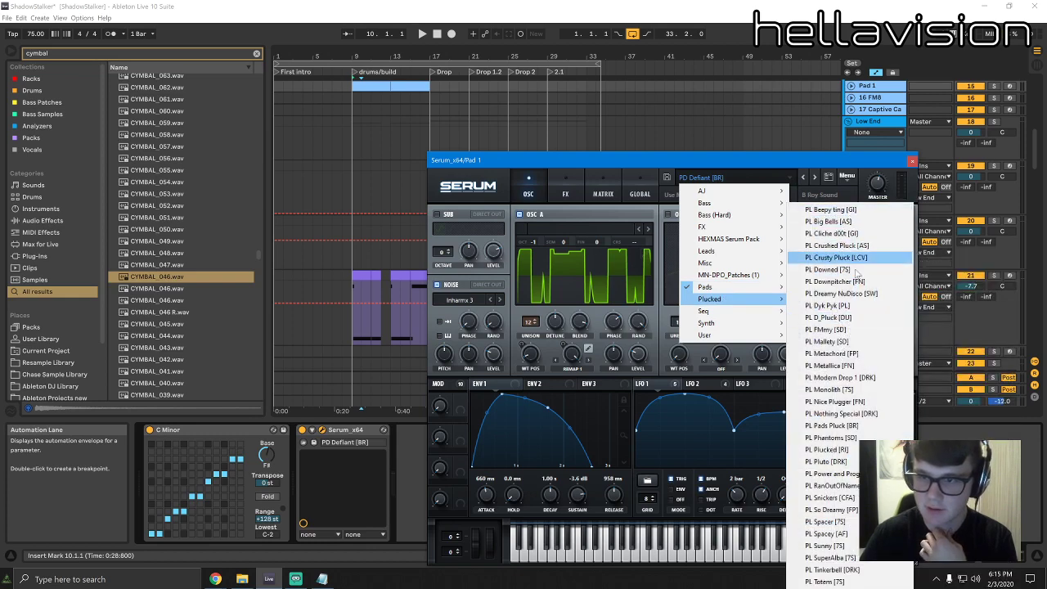
{"action": "left_click", "coordinate": [829, 581]}
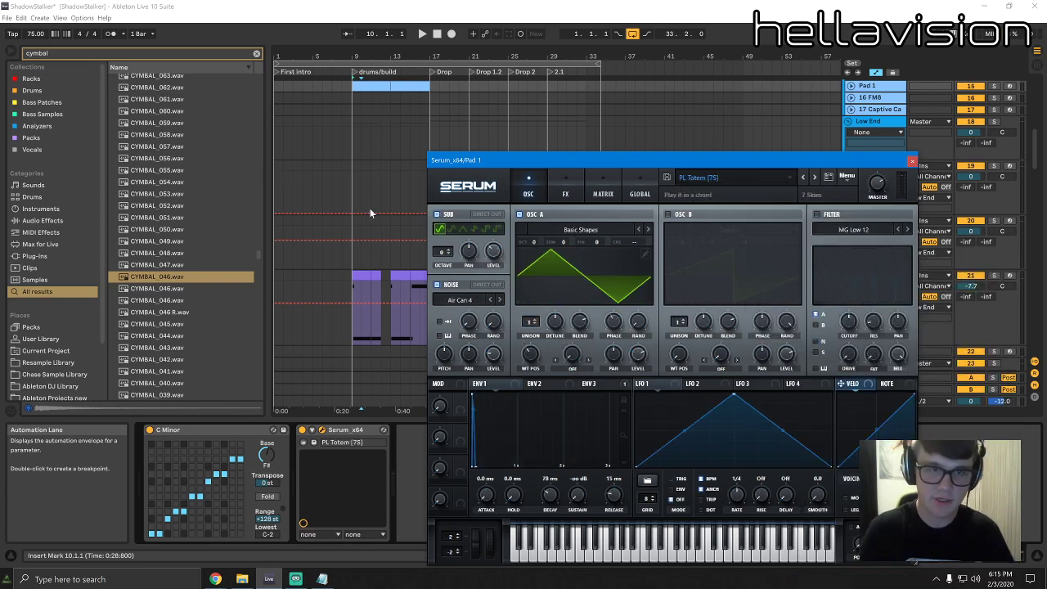
Audition the clip at 9.1.1 with the pluck preset, close Serum and transpose all its notes up two octaves to F#3
{"action": "scroll", "coordinate": [385, 176], "scroll_direction": "up", "scroll_amount": 3}
{"action": "double_click", "coordinate": [376, 174]}
{"action": "key", "text": "space"}
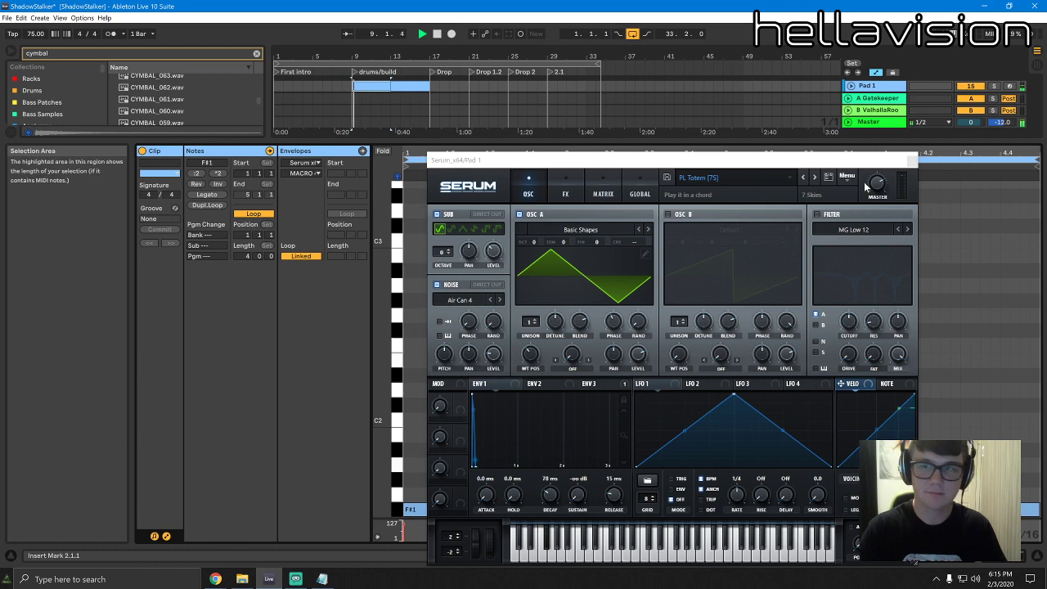
{"action": "left_click", "coordinate": [912, 161]}
{"action": "key", "text": "space"}
{"action": "left_click", "coordinate": [865, 336]}
{"action": "key", "text": "ctrl+a"}
{"action": "key", "text": "shift+Up"}
{"action": "key", "text": "shift+Up"}
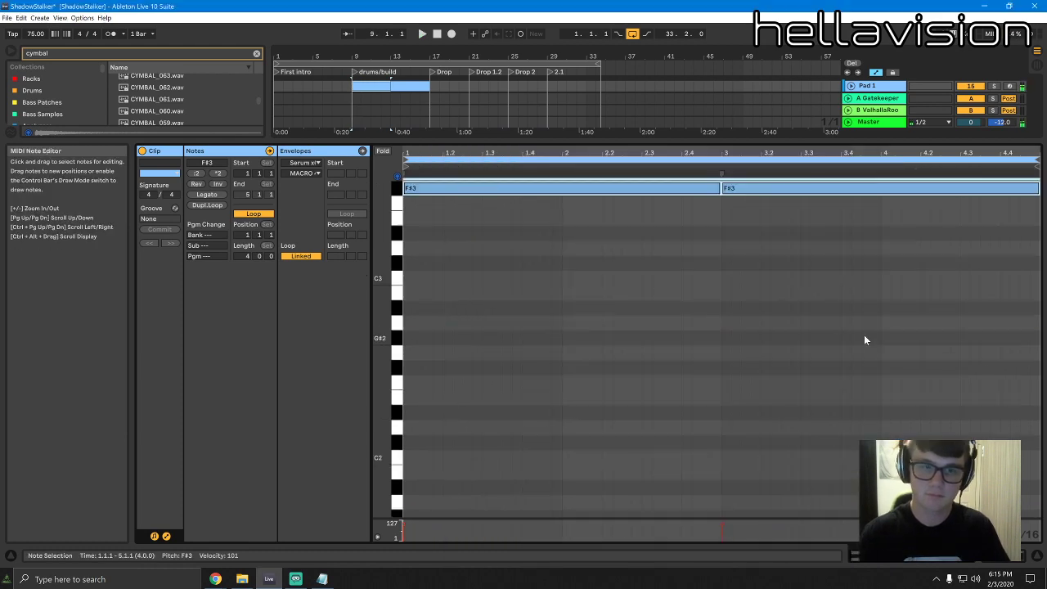
Add a short B3 note at 1.2.2 and a short G#3 note at 1.2.1 above the F#3 notes
{"action": "scroll", "coordinate": [856, 325], "scroll_direction": "up", "scroll_amount": 3}
{"action": "double_click", "coordinate": [457, 188]}
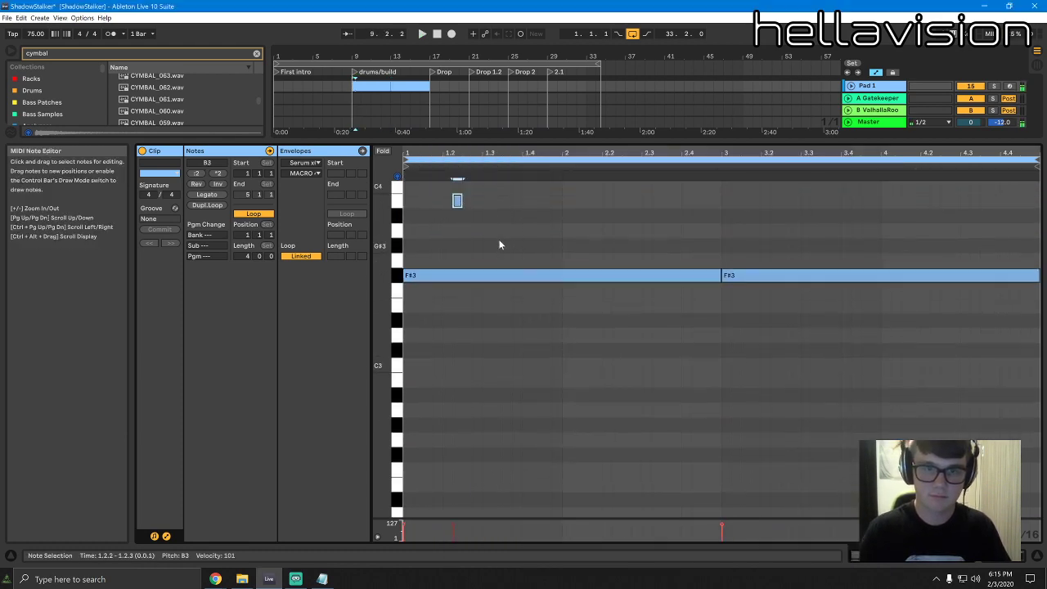
{"action": "scroll", "coordinate": [495, 253], "scroll_direction": "up", "scroll_amount": 2}
{"action": "double_click", "coordinate": [490, 262]}
{"action": "key", "text": "space"}
{"action": "left_click_drag", "start_coordinate": [488, 268], "coordinate": [444, 282]}
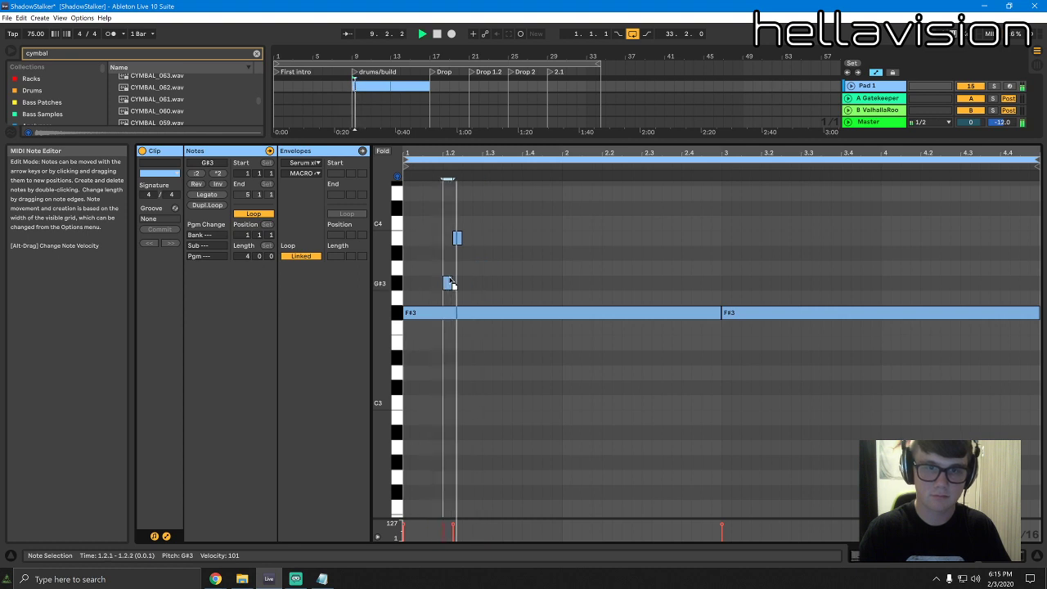
Add short A#3 notes at 1.4.2 and 1.3.2 to the melody during playback
{"action": "double_click", "coordinate": [558, 227]}
{"action": "left_click_drag", "start_coordinate": [557, 224], "coordinate": [541, 260]}
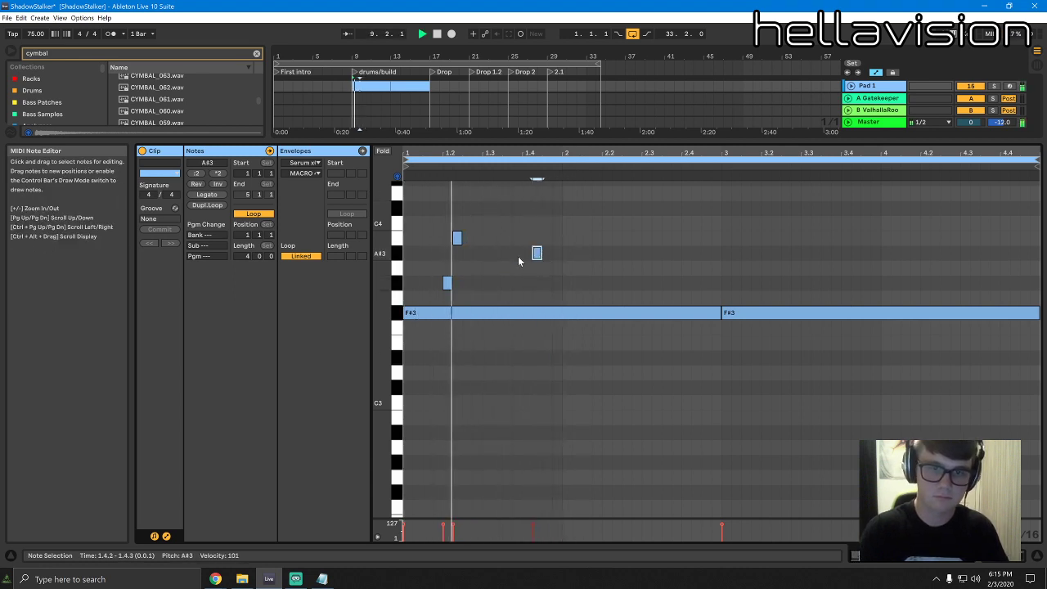
{"action": "double_click", "coordinate": [488, 253]}
{"action": "left_click_drag", "start_coordinate": [489, 256], "coordinate": [506, 259]}
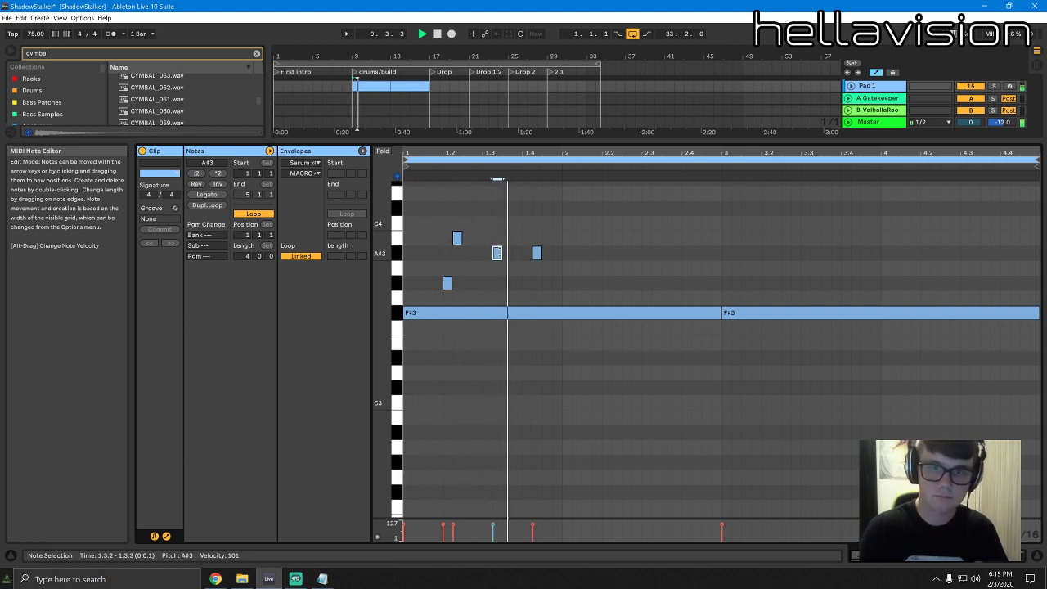
Select the four short melody notes in bar 1 and duplicate them into bars 2, 3 and 4
{"action": "left_click_drag", "start_coordinate": [561, 226], "coordinate": [414, 290]}
{"action": "key", "text": "space"}
{"action": "key", "text": "ctrl+d"}
{"action": "key", "text": "ctrl+d"}
{"action": "key", "text": "ctrl+d"}
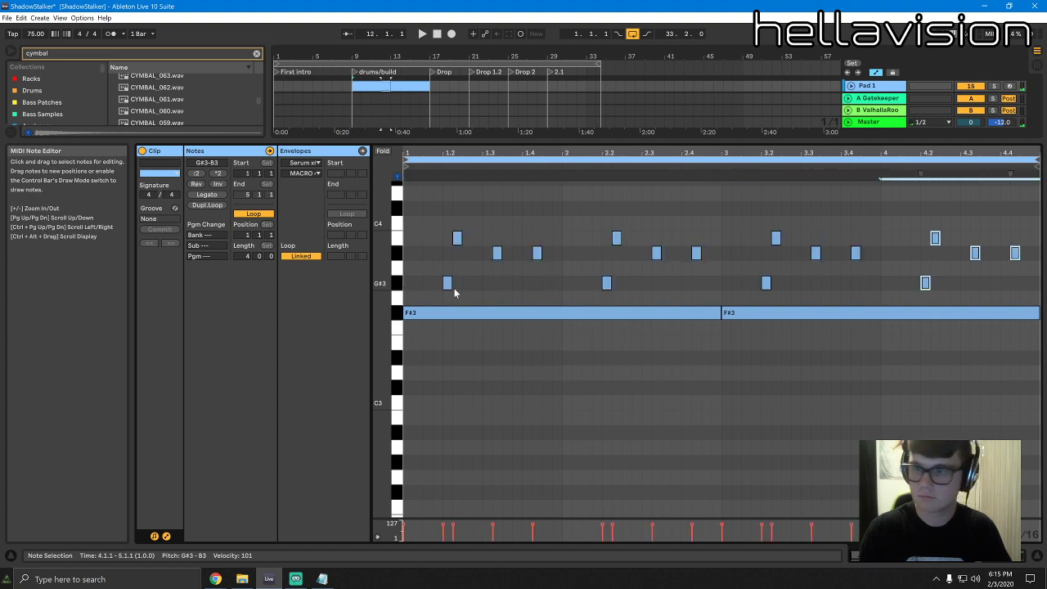
Duplicate the edited four-bar pluck clip onto 13.1.1 to 17.1.1 and play the drums/build section
{"action": "left_click", "coordinate": [365, 88]}
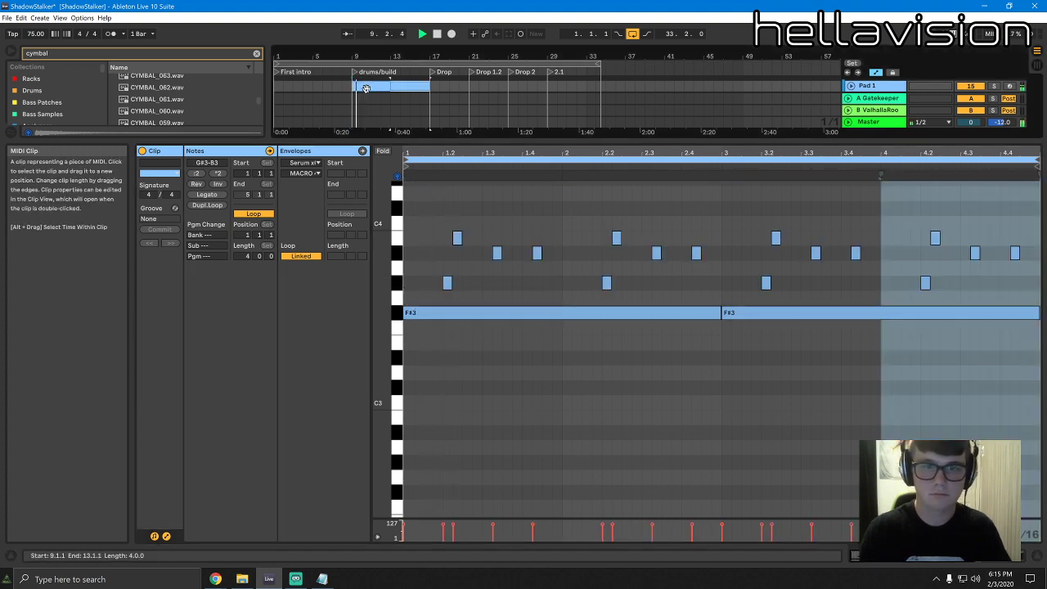
{"action": "left_click", "coordinate": [615, 147]}
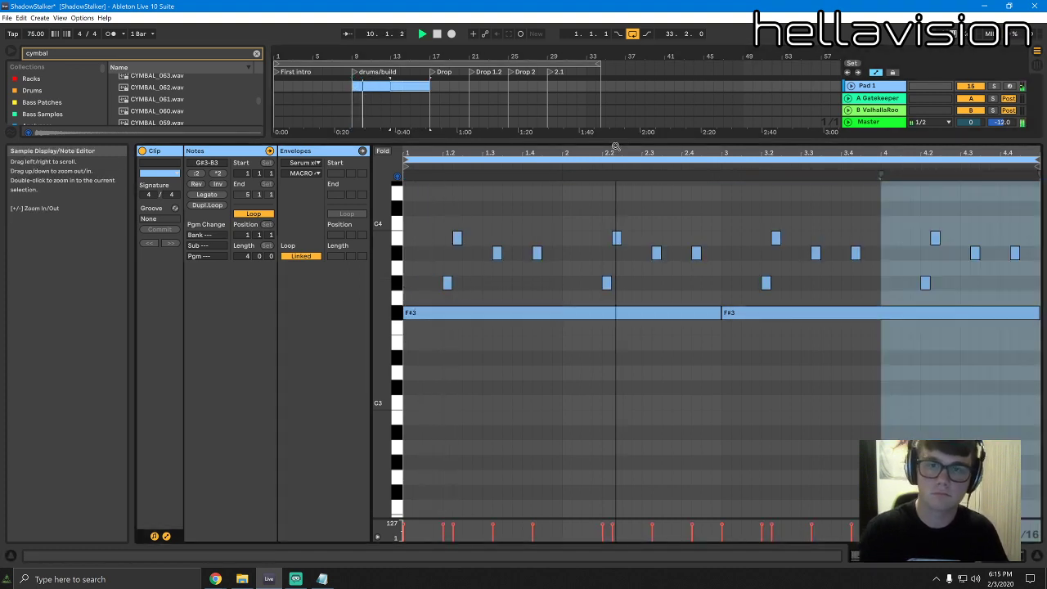
{"action": "key", "text": "ctrl+alt+l"}
{"action": "scroll", "coordinate": [695, 199], "scroll_direction": "up", "scroll_amount": 4}
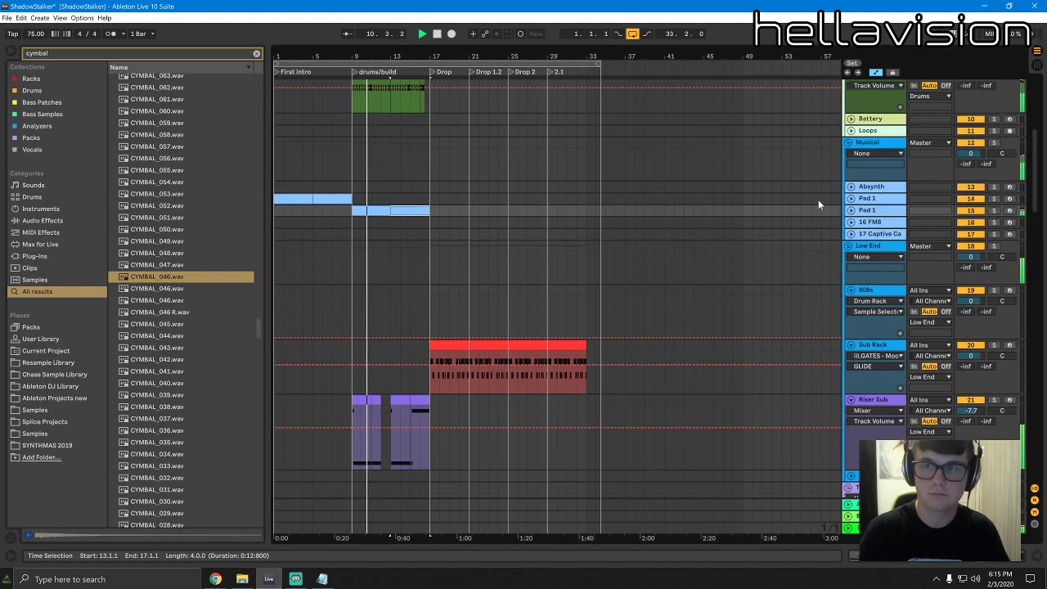
Turn off the delay and reverb effects in Serum on the second Pad 1 track
{"action": "double_click", "coordinate": [874, 210]}
{"action": "left_click", "coordinate": [314, 442]}
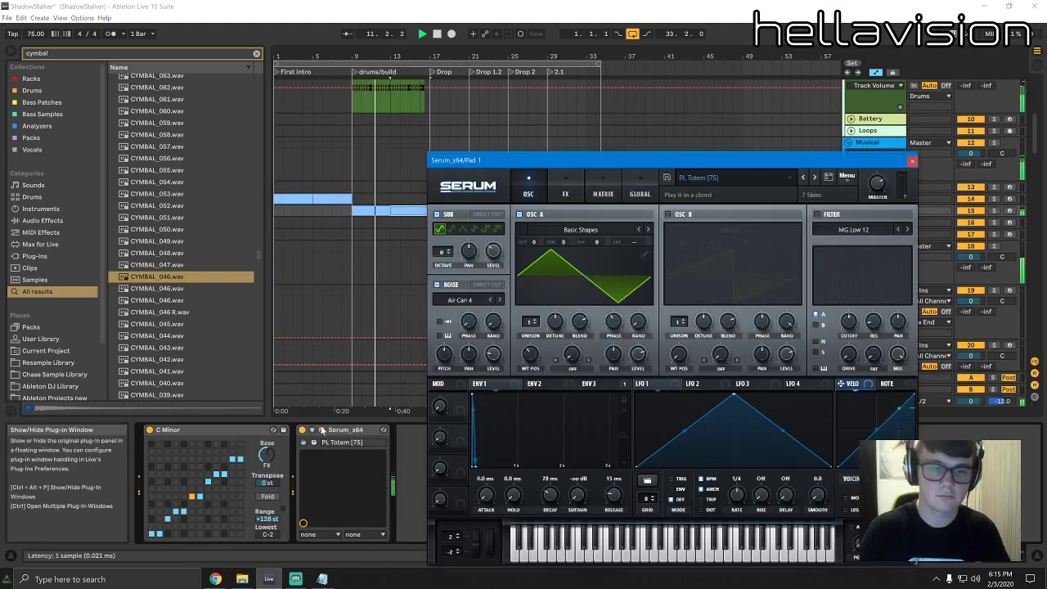
{"action": "left_click", "coordinate": [566, 191]}
{"action": "left_click", "coordinate": [441, 298]}
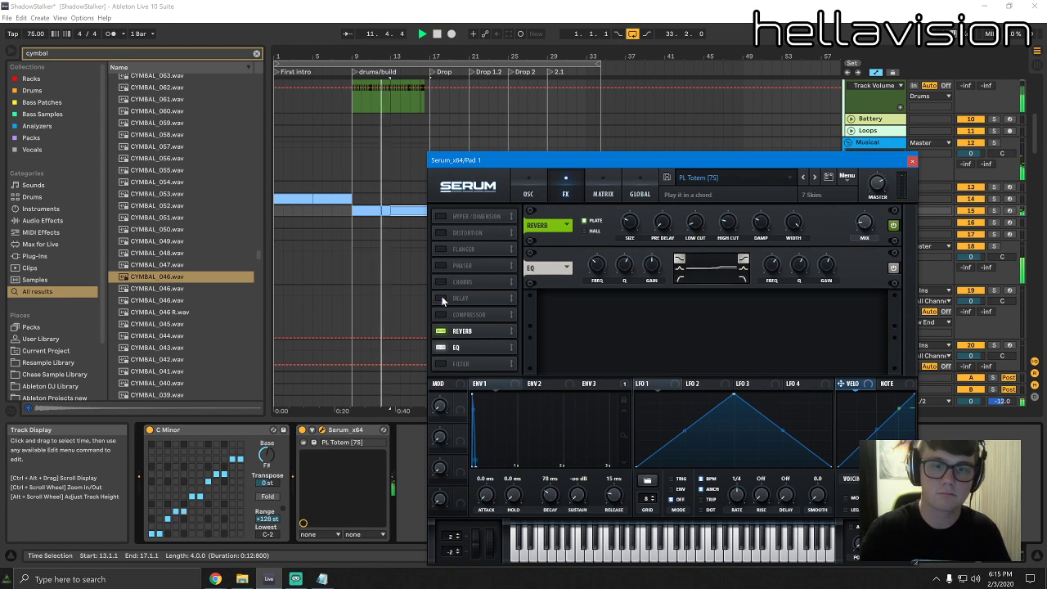
{"action": "left_click", "coordinate": [441, 331]}
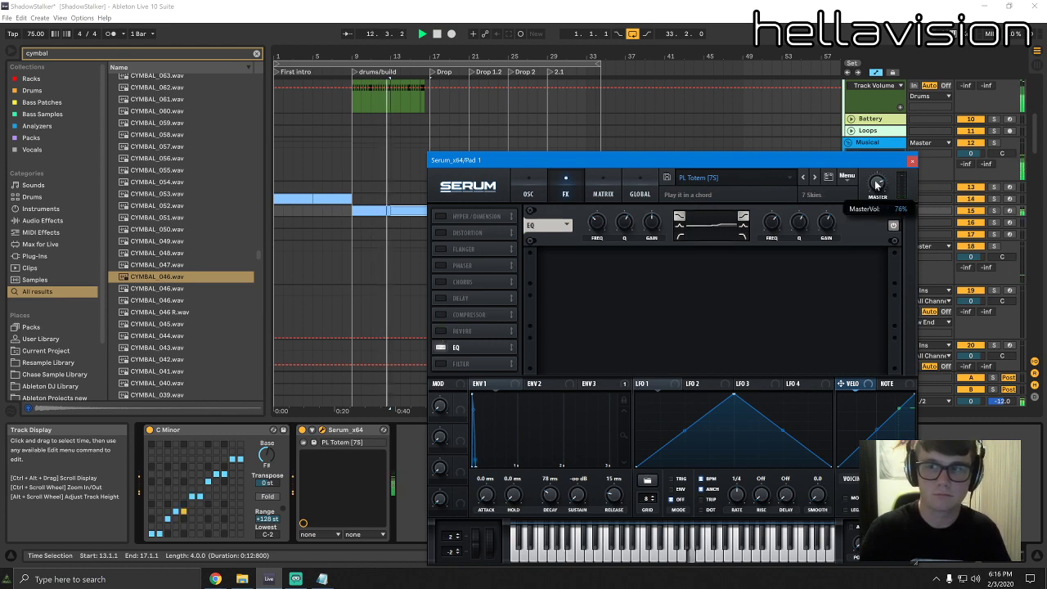
{"action": "left_click", "coordinate": [913, 162]}
Find the ValhallaRoom_x64 reverb plug-in and load it after Serum on the second Pad 1 track
{"action": "left_click", "coordinate": [67, 223]}
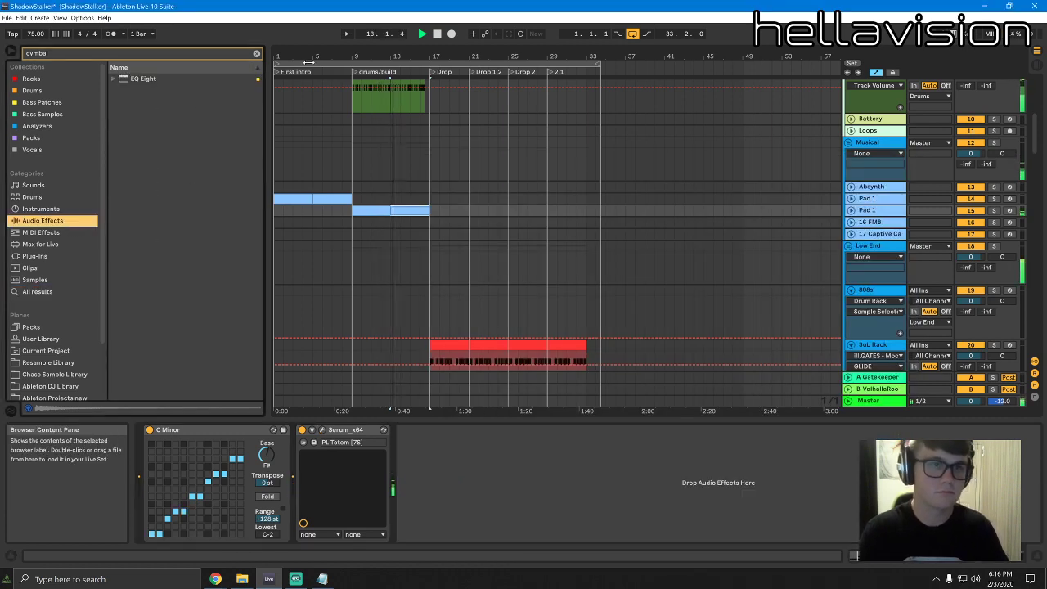
{"action": "left_click", "coordinate": [256, 54]}
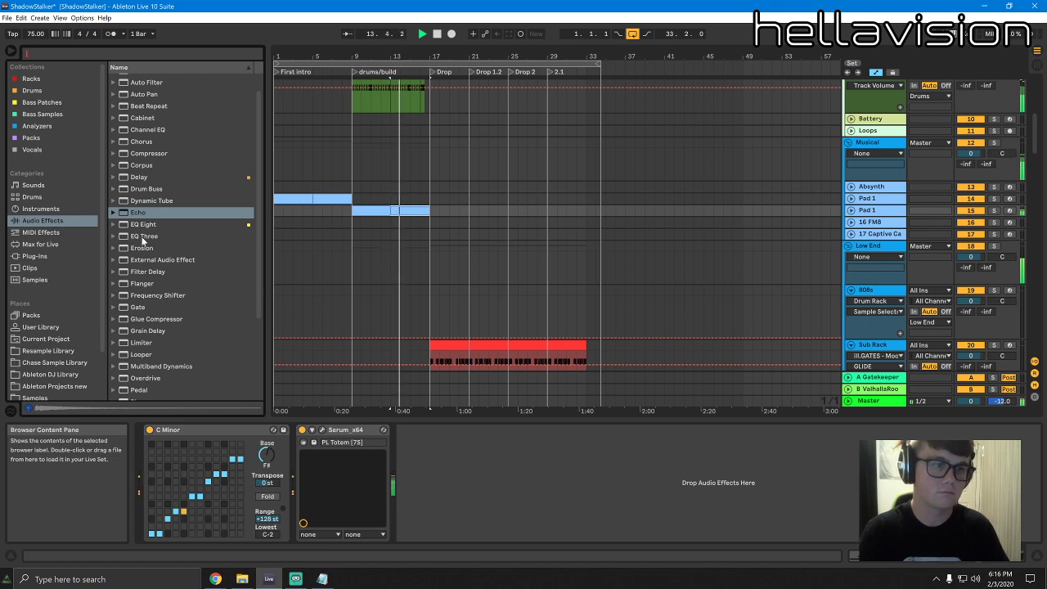
{"action": "scroll", "coordinate": [154, 223], "scroll_direction": "up", "scroll_amount": 1}
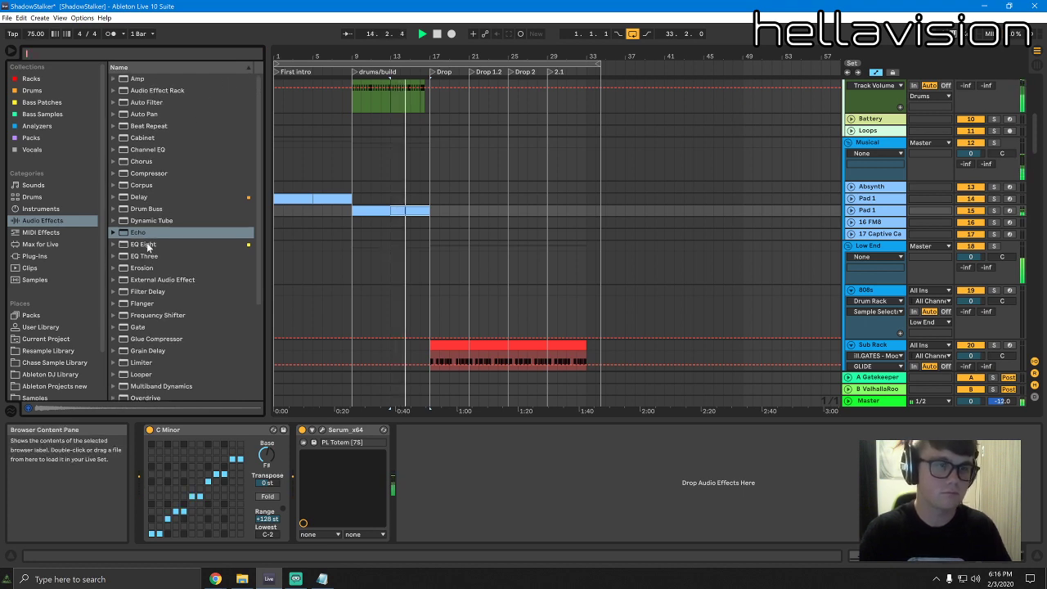
{"action": "left_click", "coordinate": [34, 256]}
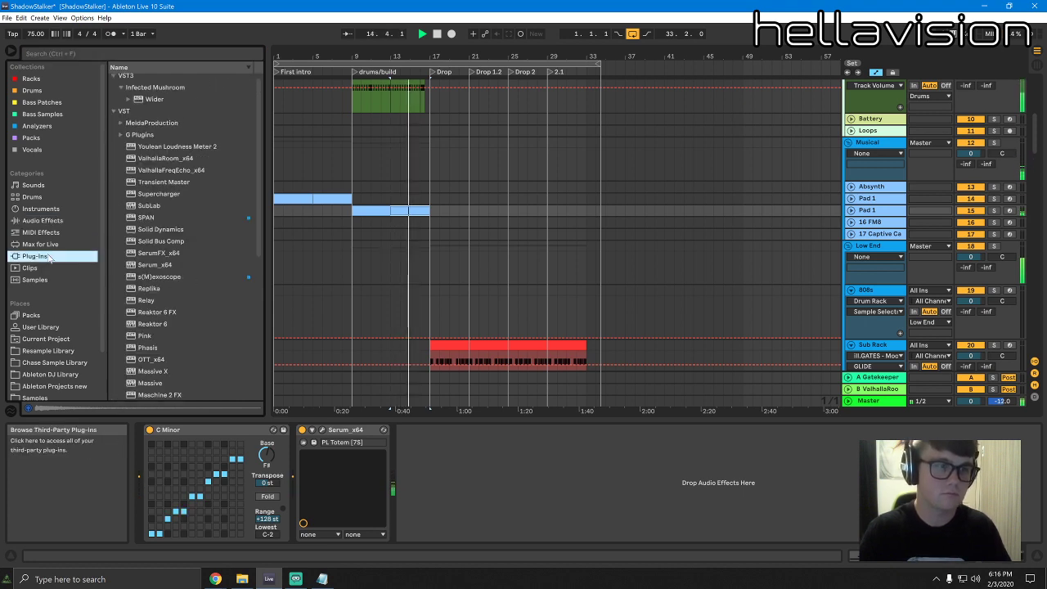
{"action": "double_click", "coordinate": [161, 158]}
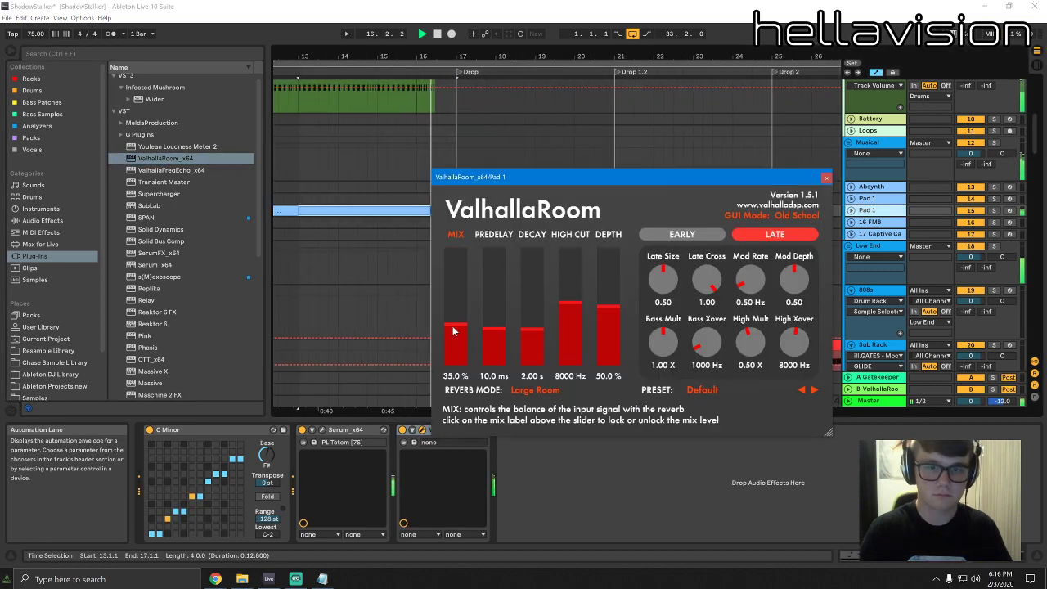
Set ValhallaRoom's mix to 18.9 % and decay to 0.35 s, and trim the second pluck clip to end at 16.3.1
{"action": "left_click_drag", "start_coordinate": [454, 331], "coordinate": [456, 343]}
{"action": "left_click_drag", "start_coordinate": [439, 178], "coordinate": [532, 205]}
{"action": "left_click_drag", "start_coordinate": [489, 56], "coordinate": [494, 18]}
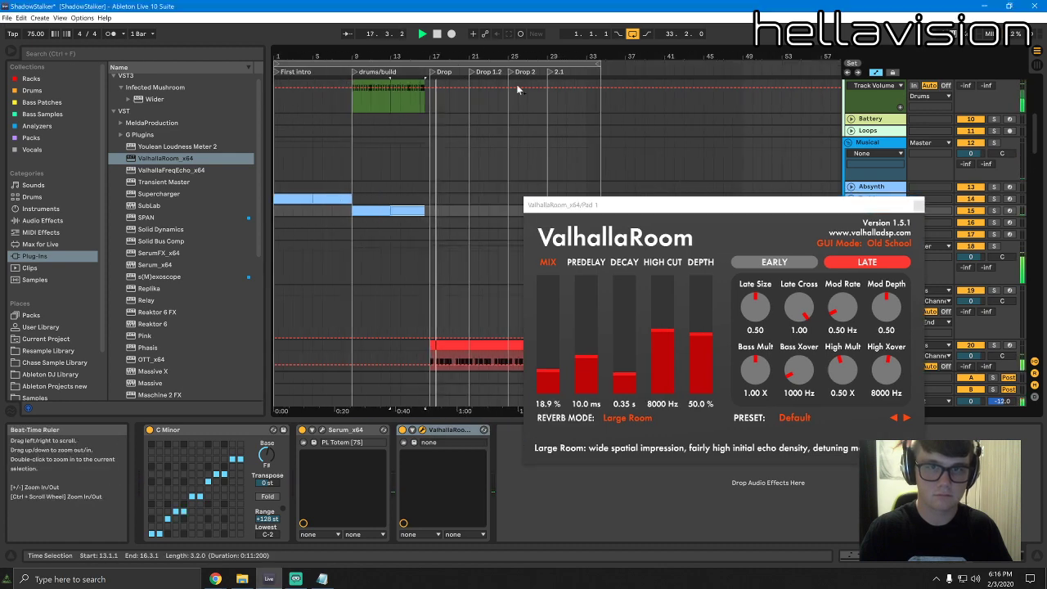
{"action": "left_click", "coordinate": [919, 206]}
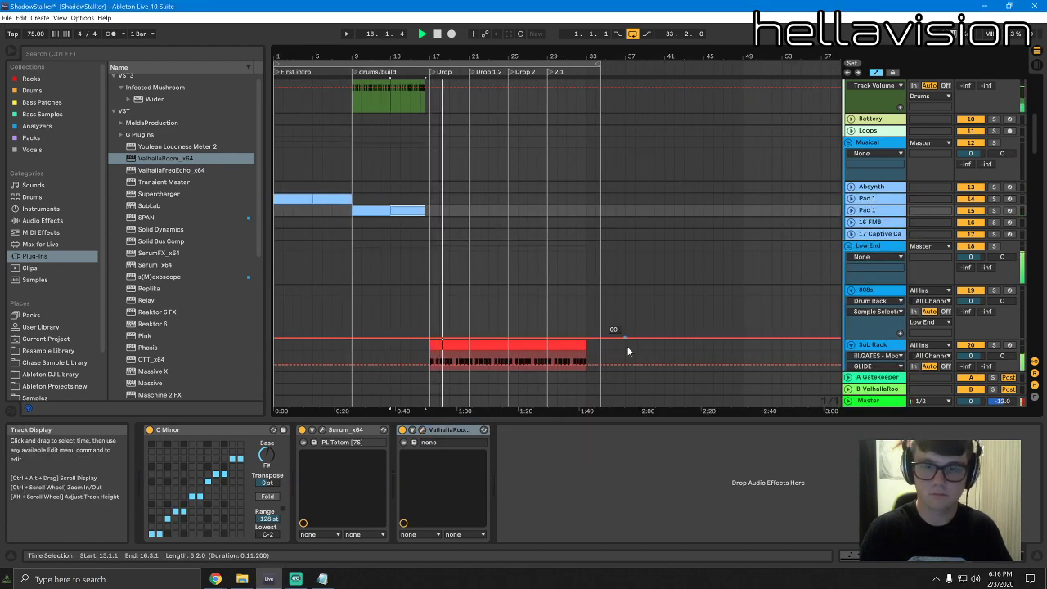
Shorten the arrangement loop to 32 bars, ending at 33.1.1, and collapse the individual drum tracks
{"action": "left_click_drag", "start_coordinate": [563, 420], "coordinate": [565, 483]}
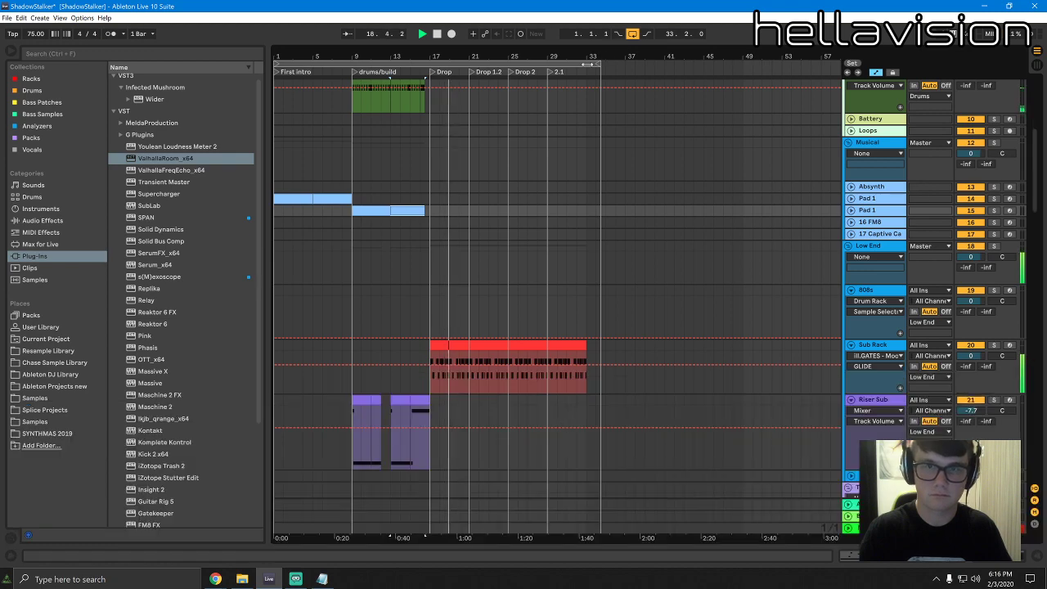
{"action": "left_click_drag", "start_coordinate": [599, 64], "coordinate": [587, 71]}
{"action": "scroll", "coordinate": [614, 125], "scroll_direction": "up", "scroll_amount": 5}
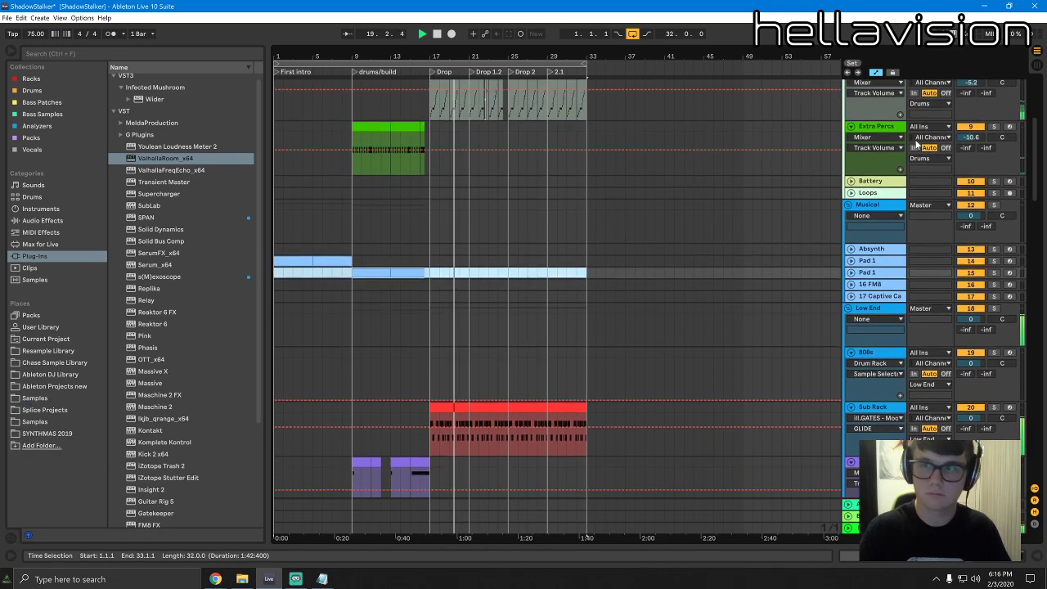
{"action": "left_click", "coordinate": [851, 329], "text": "alt"}
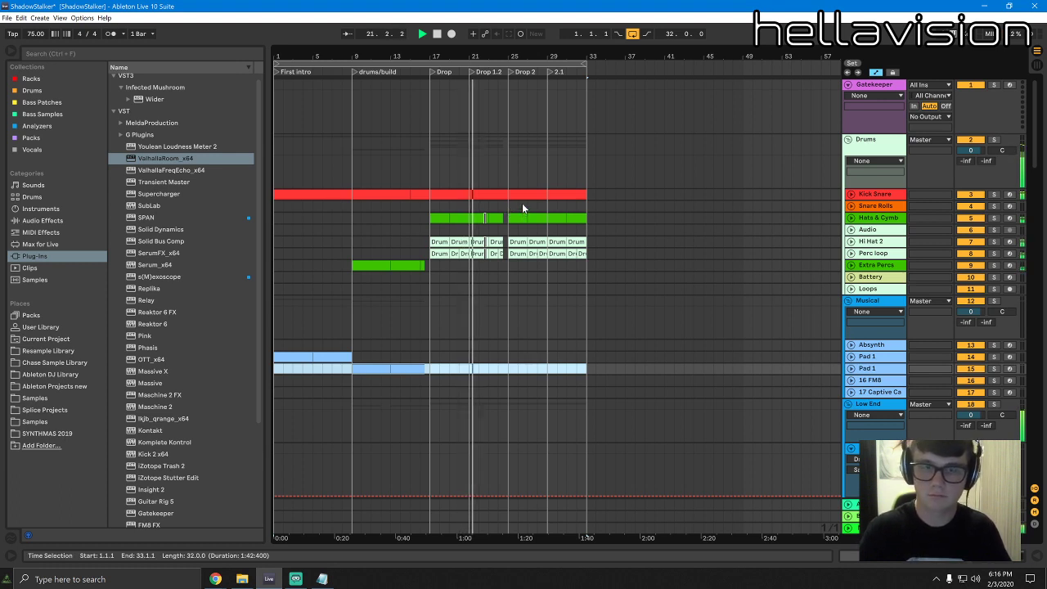
Delete tracks 60 to 79, from the first unused Audio track through 79 Neuro
{"action": "left_click_drag", "start_coordinate": [581, 59], "coordinate": [659, 77]}
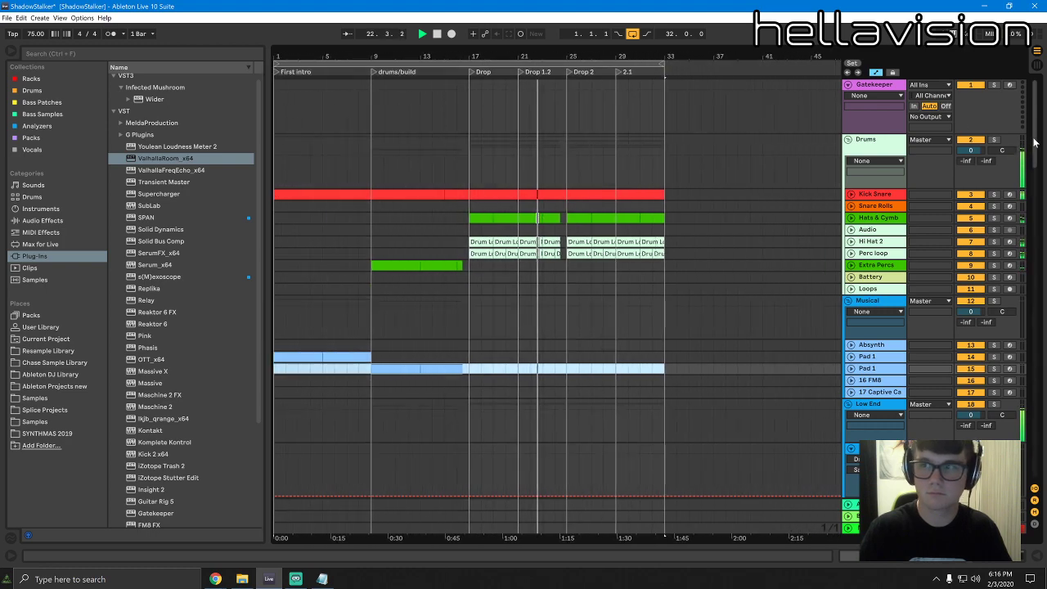
{"action": "left_click_drag", "start_coordinate": [1035, 143], "coordinate": [1027, 349]}
{"action": "left_click", "coordinate": [898, 313]}
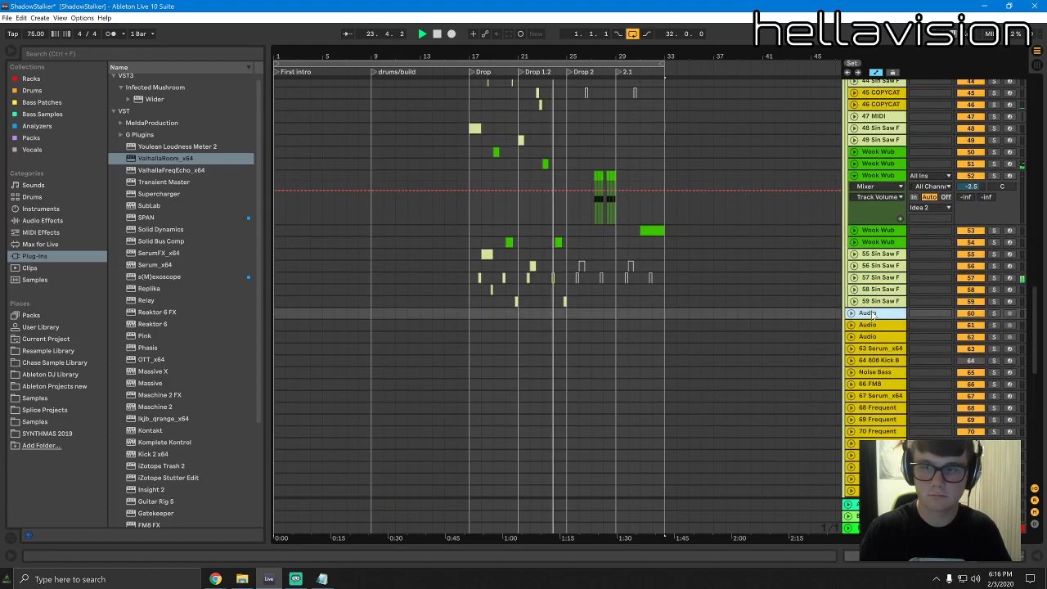
{"action": "scroll", "coordinate": [871, 324], "scroll_direction": "down", "scroll_amount": 4}
{"action": "left_click", "coordinate": [880, 400], "text": "shift"}
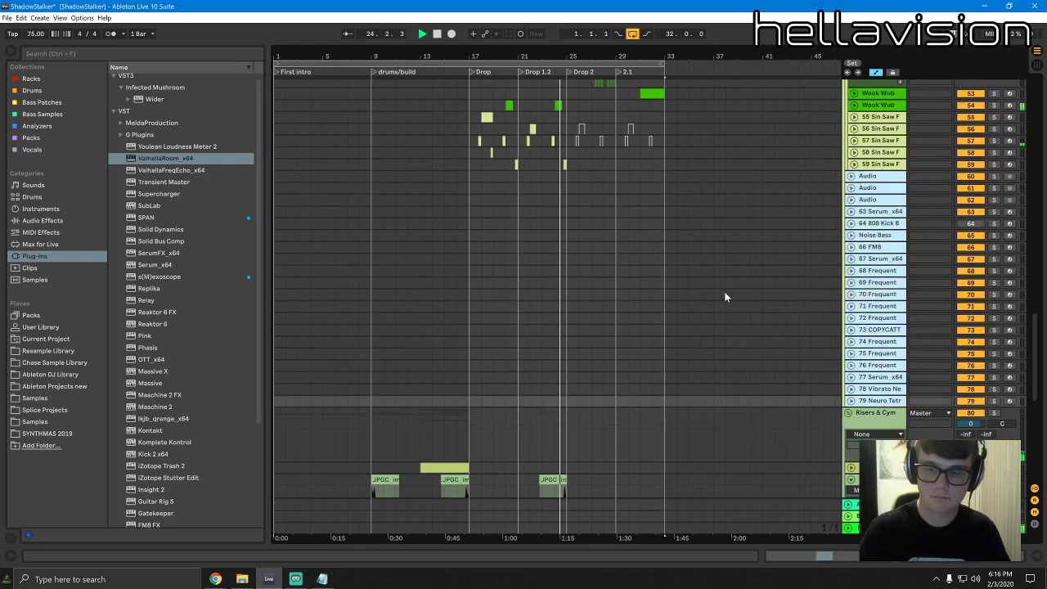
{"action": "key", "text": "Delete"}
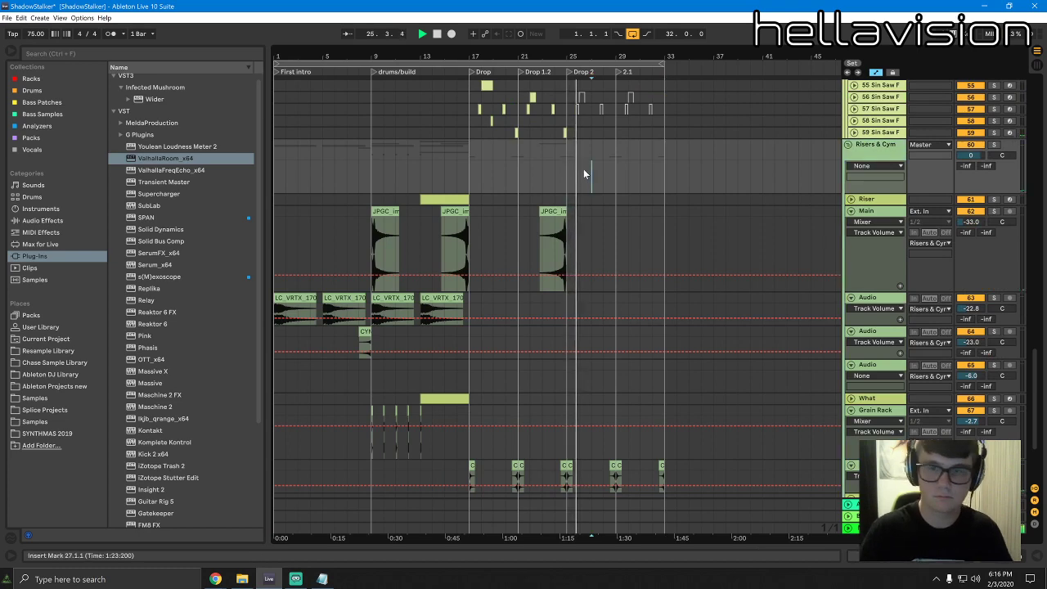
Create an empty one-bar MIDI clip on the Snare Rolls track from bar 28 to bar 29, just before the 2.1 locator
{"action": "left_click_drag", "start_coordinate": [543, 50], "coordinate": [585, 50]}
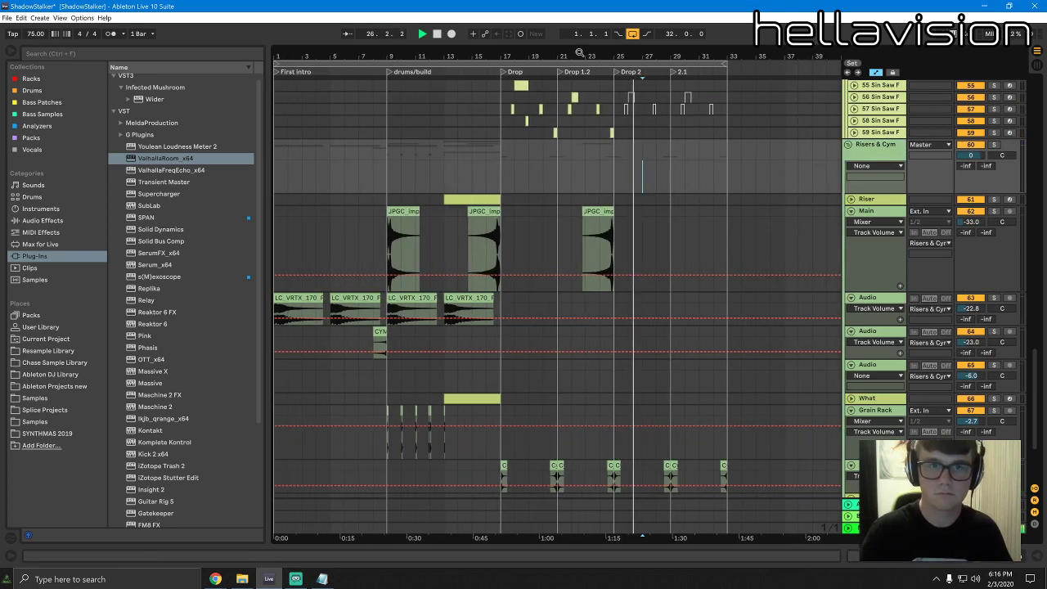
{"action": "left_click_drag", "start_coordinate": [1035, 381], "coordinate": [1042, 108]}
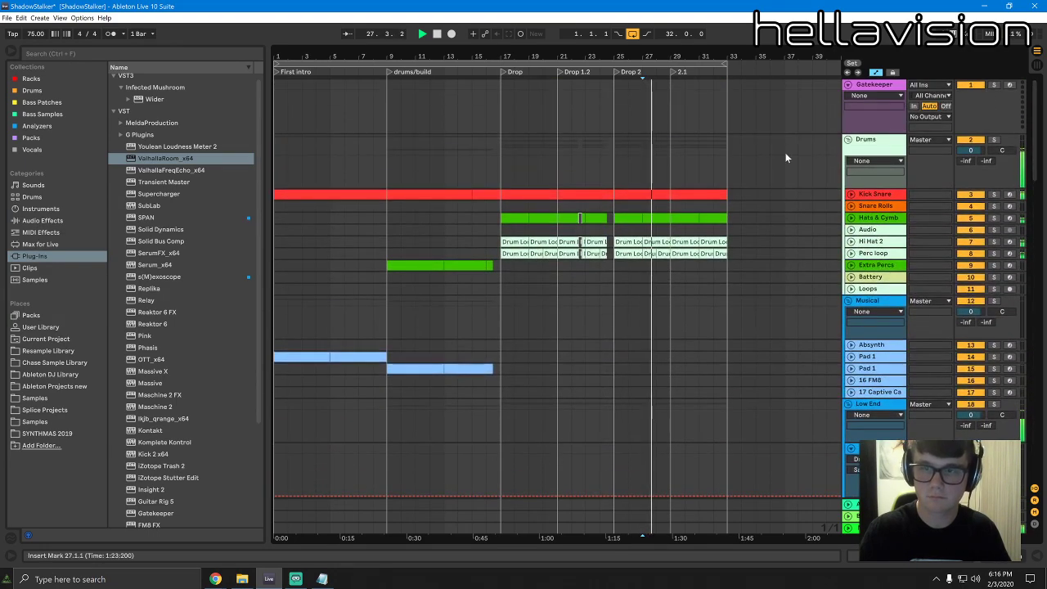
{"action": "left_click_drag", "start_coordinate": [667, 206], "coordinate": [654, 202]}
{"action": "key", "text": "ctrl+shift+m"}
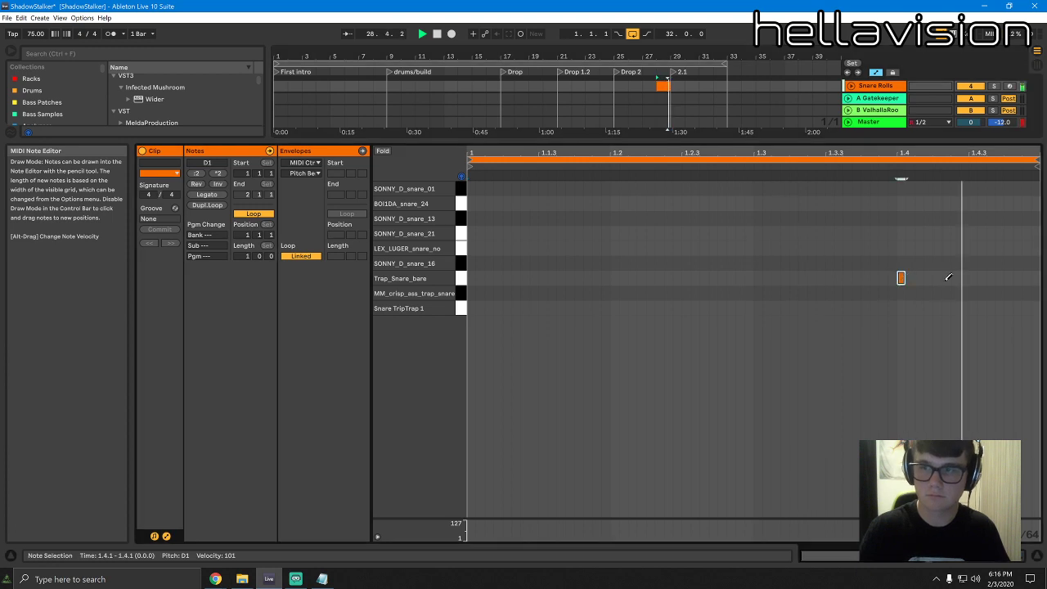
Place two short Trap_Snare_bare notes at 1.4.2 and 1.4.4 in the new snare clip and play it back
{"action": "left_click", "coordinate": [901, 277]}
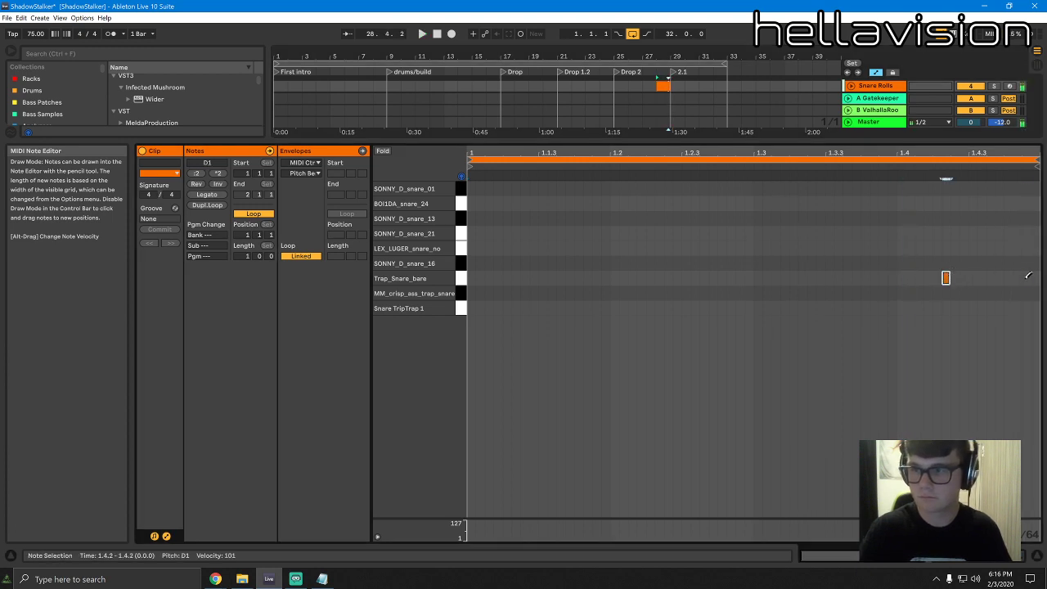
{"action": "left_click", "coordinate": [881, 167]}
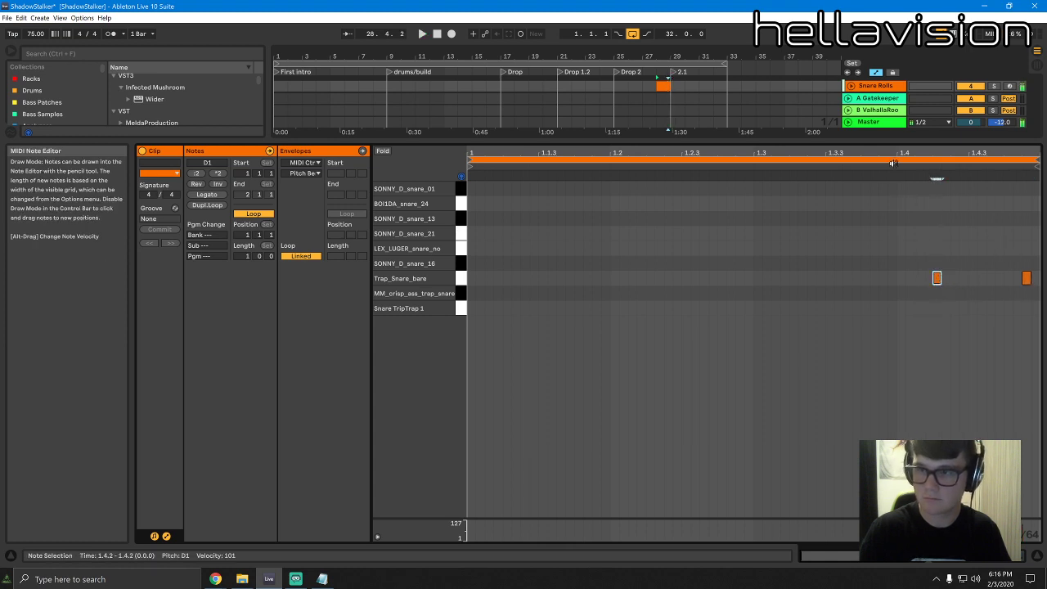
{"action": "left_click", "coordinate": [893, 166]}
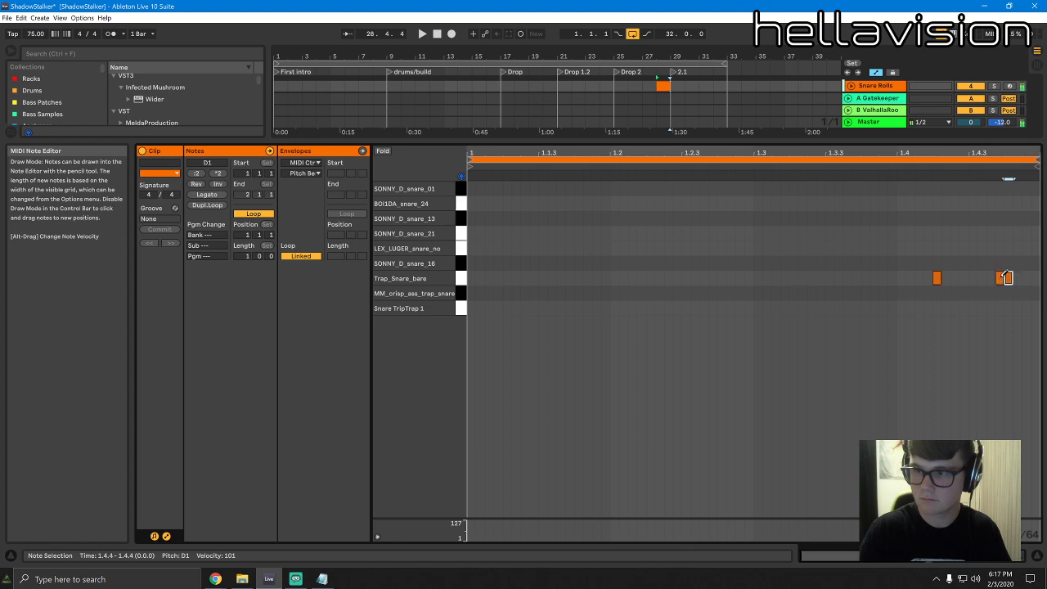
{"action": "left_click", "coordinate": [882, 166]}
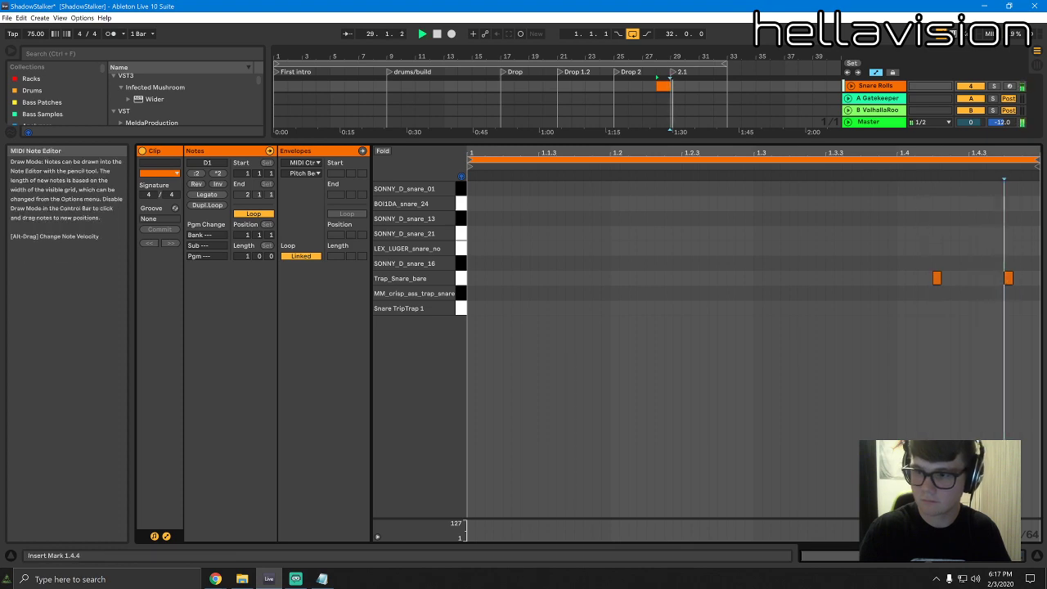
Transpose the Trap_Snare_bare sample to +10 st in the Snare Rolls drum rack and listen to the playback
{"action": "left_click", "coordinate": [973, 559]}
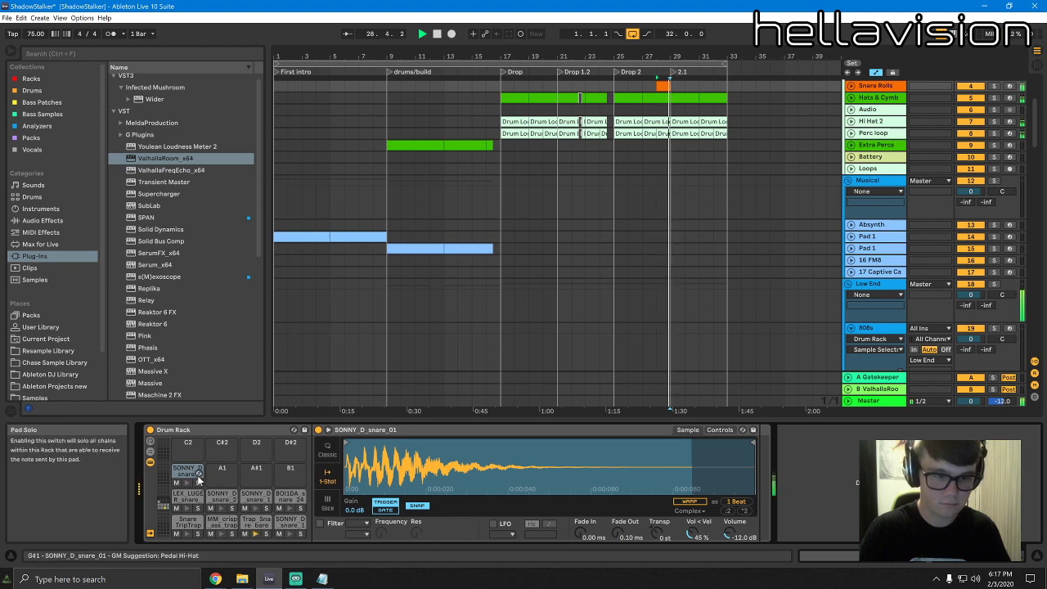
{"action": "left_click", "coordinate": [256, 521]}
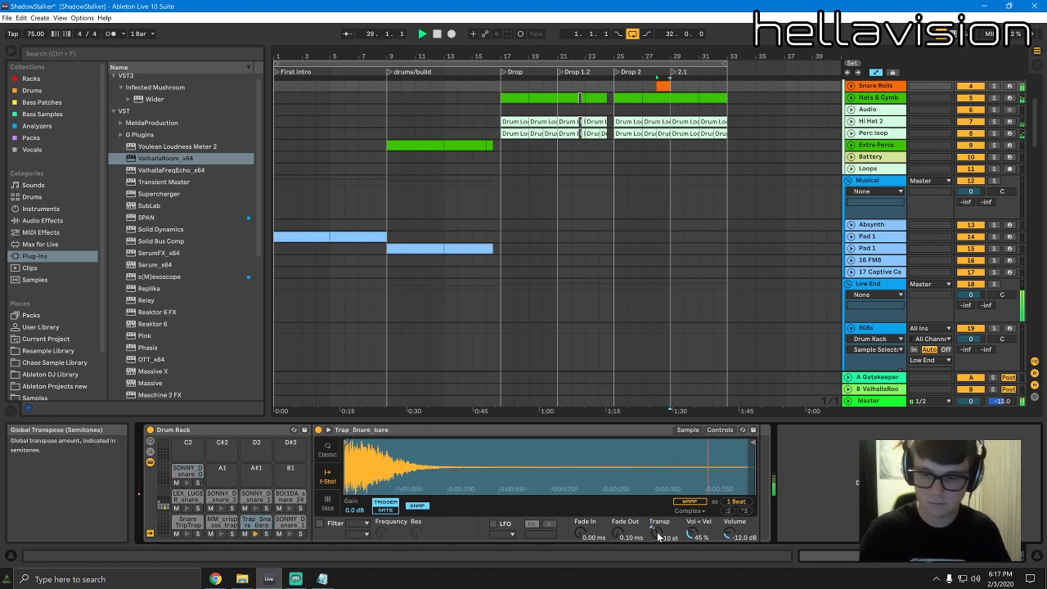
{"action": "scroll", "coordinate": [877, 139], "scroll_direction": "up", "scroll_amount": 2}
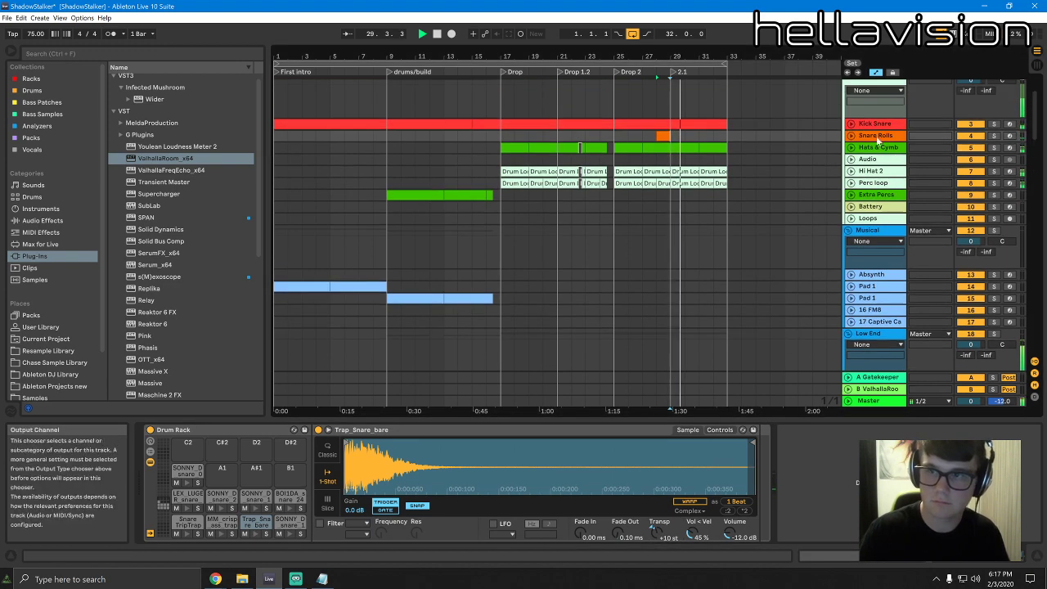
{"action": "scroll", "coordinate": [661, 169], "scroll_direction": "up", "scroll_amount": 2}
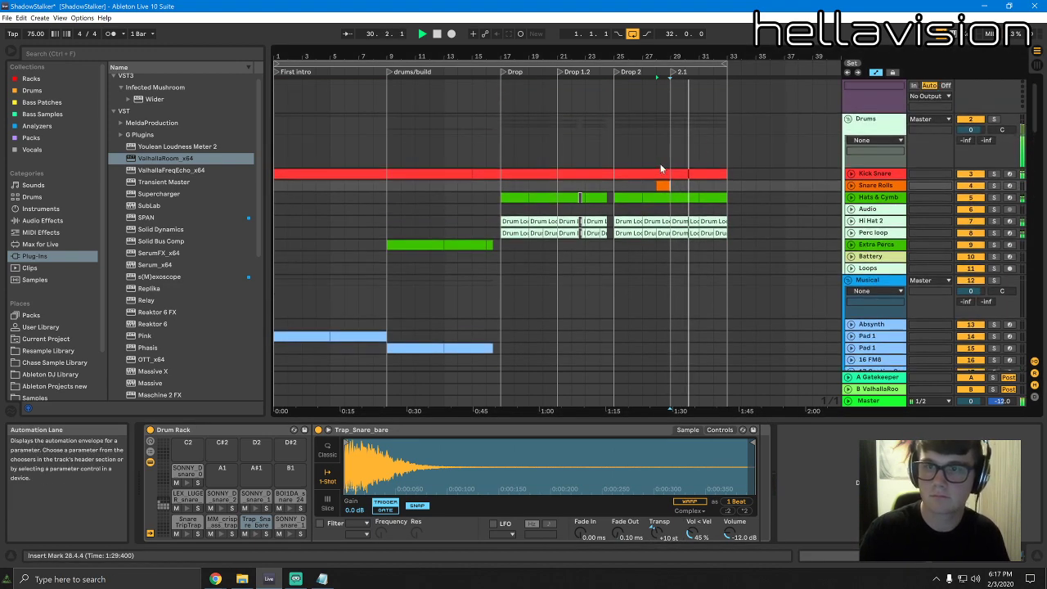
{"action": "scroll", "coordinate": [690, 198], "scroll_direction": "up", "scroll_amount": 1}
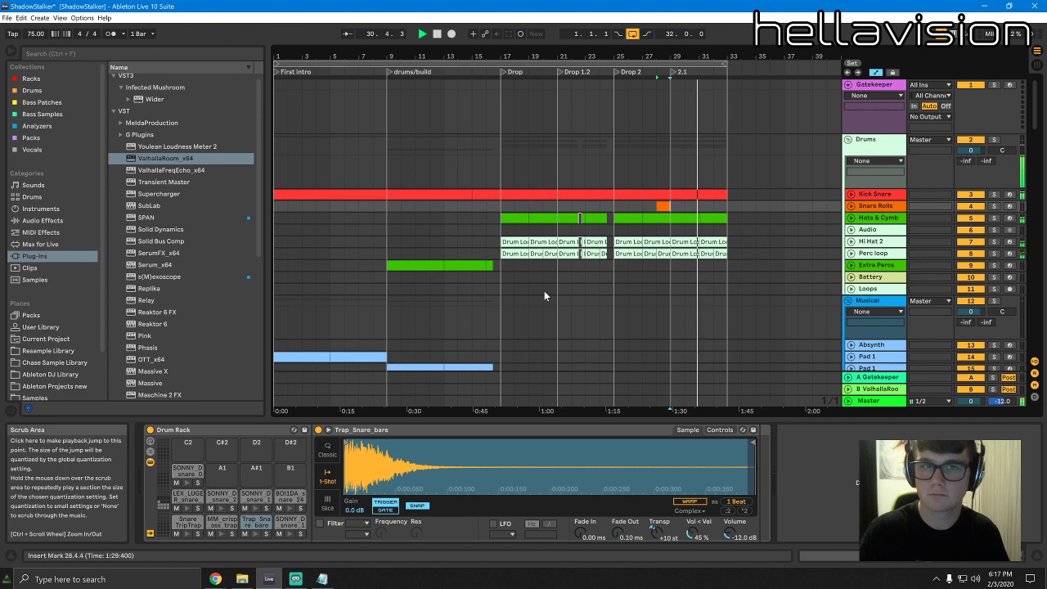
Try copying the drums/build section, bars 9 to 17 across the tracks, to 33.1.1
{"action": "left_click_drag", "start_coordinate": [501, 400], "coordinate": [386, 197]}
{"action": "left_click", "coordinate": [732, 193]}
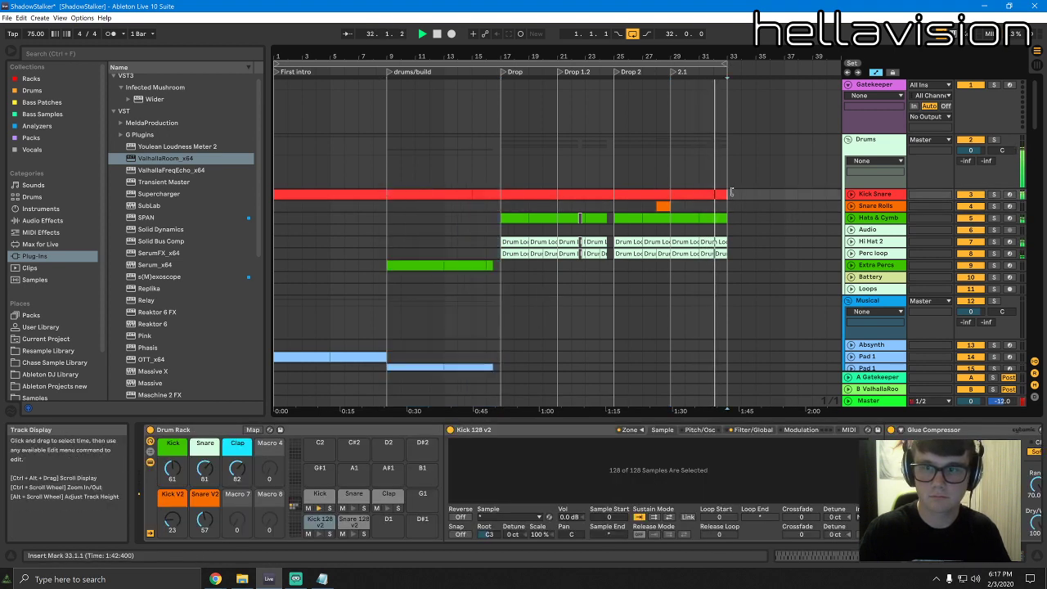
{"action": "key", "text": "ctrl+v"}
Add a locator named Build at 33.1.1, then undo the locator and the pasted drums/build section
{"action": "right_click", "coordinate": [728, 71]}
{"action": "left_click", "coordinate": [744, 105]}
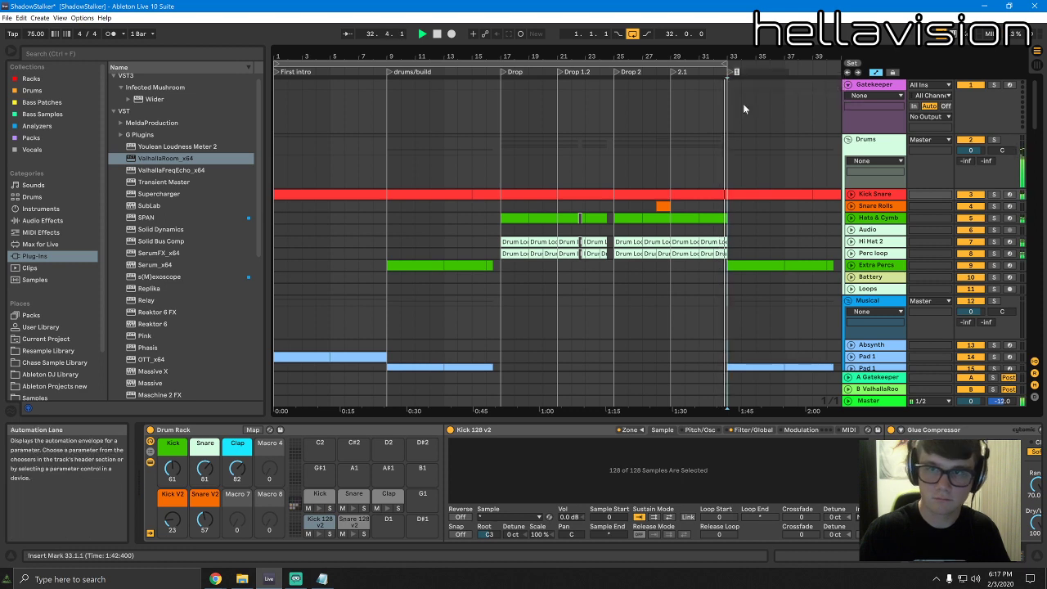
{"action": "type", "text": "Build"}
{"action": "key", "text": "Return"}
{"action": "key", "text": "Home"}
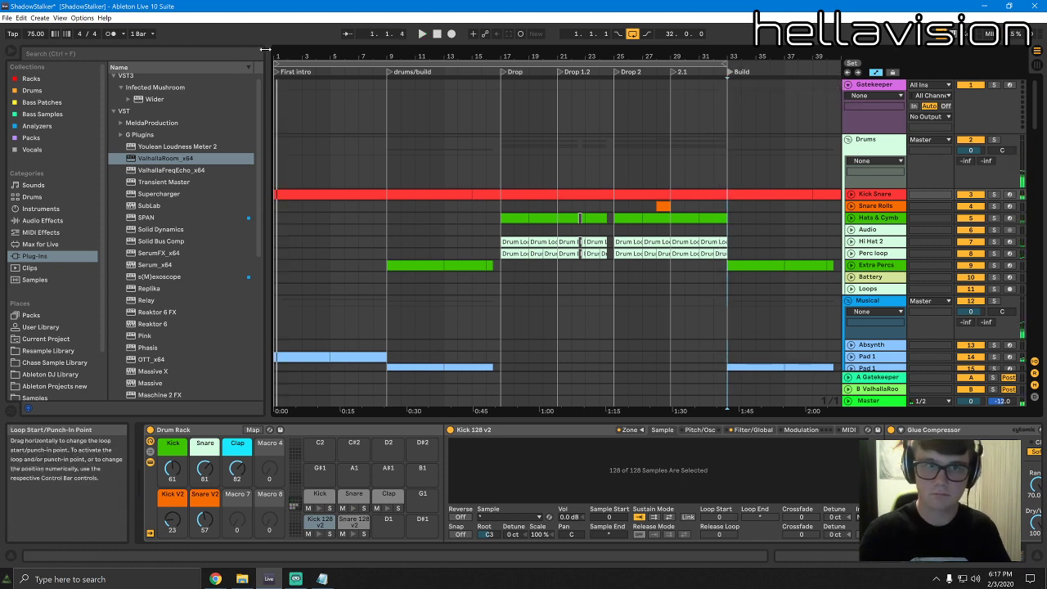
{"action": "key", "text": "ctrl+z"}
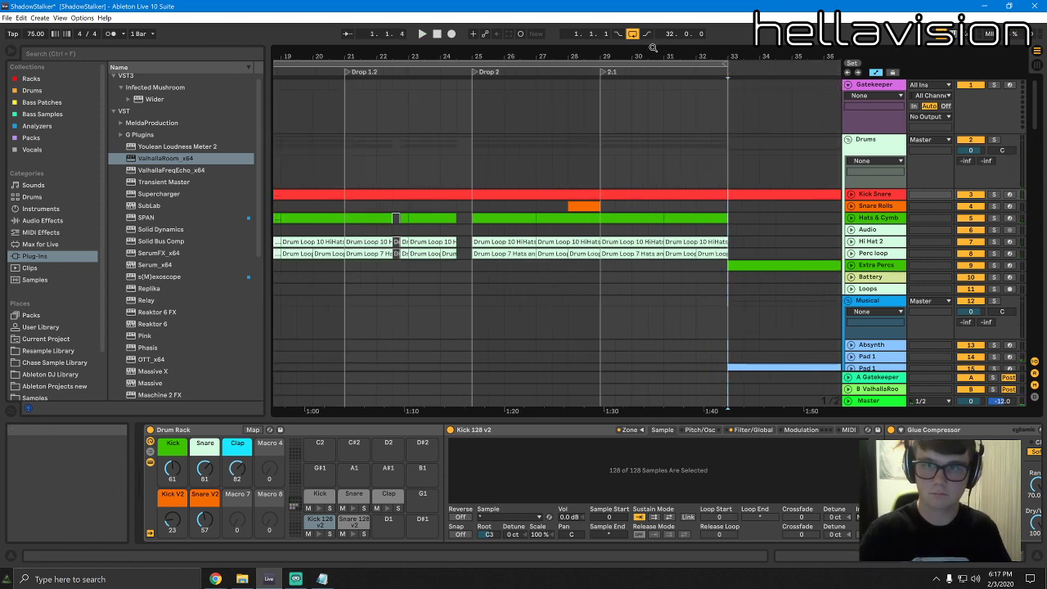
{"action": "key", "text": "ctrl+z"}
Copy the First intro section, bars 1 to 9 from Kick Snare down across the tracks, to 33.1.1
{"action": "left_click_drag", "start_coordinate": [352, 393], "coordinate": [278, 198]}
{"action": "left_click", "coordinate": [316, 194]}
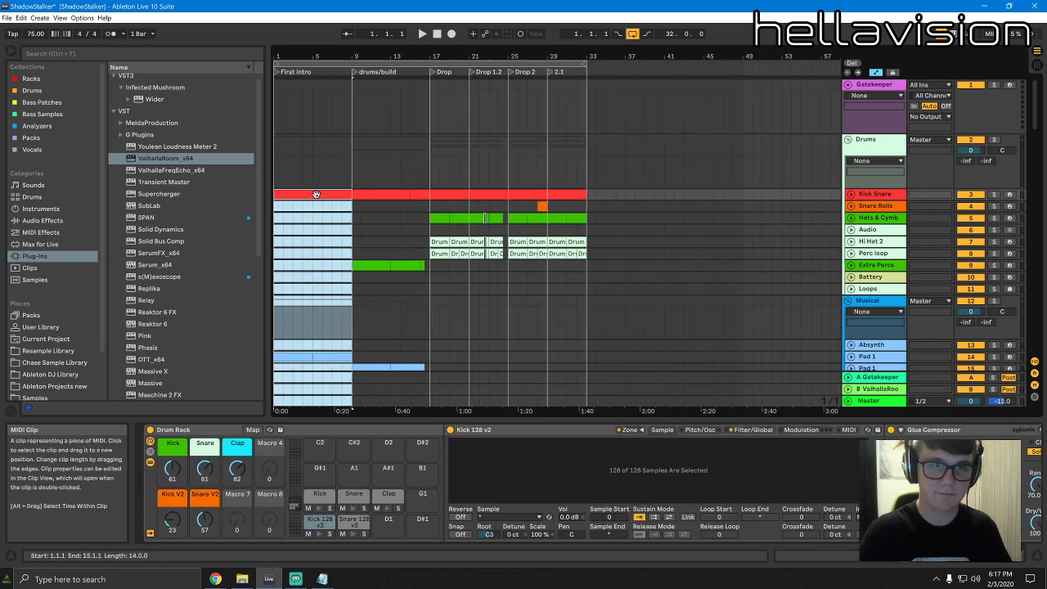
{"action": "left_click", "coordinate": [586, 197]}
{"action": "key", "text": "ctrl+v"}
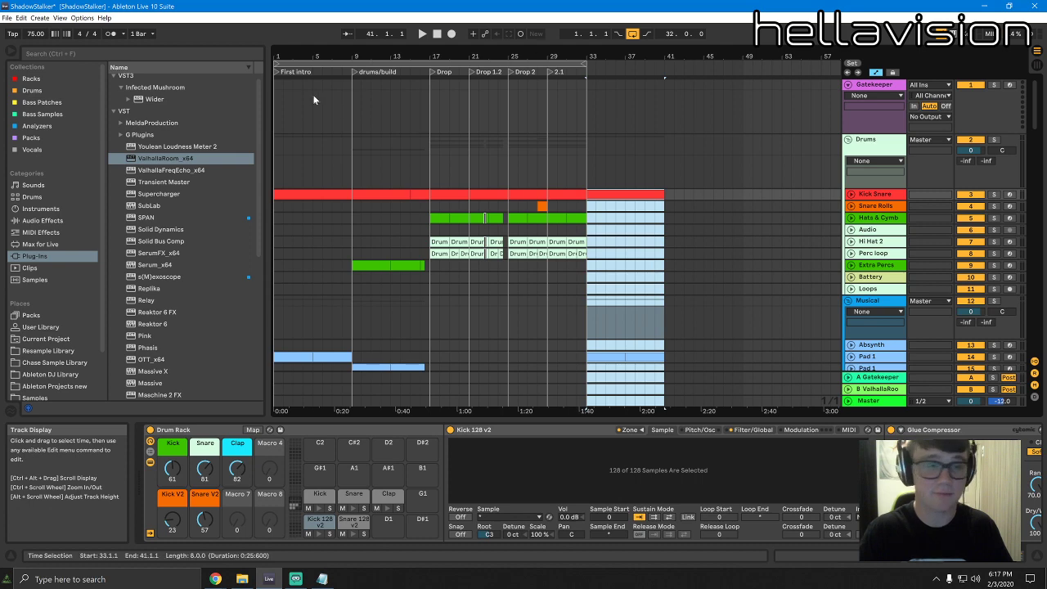
Set the loop to span bars 33 to 41 and add a locator named Build at 33.1.1
{"action": "left_click_drag", "start_coordinate": [300, 64], "coordinate": [614, 98]}
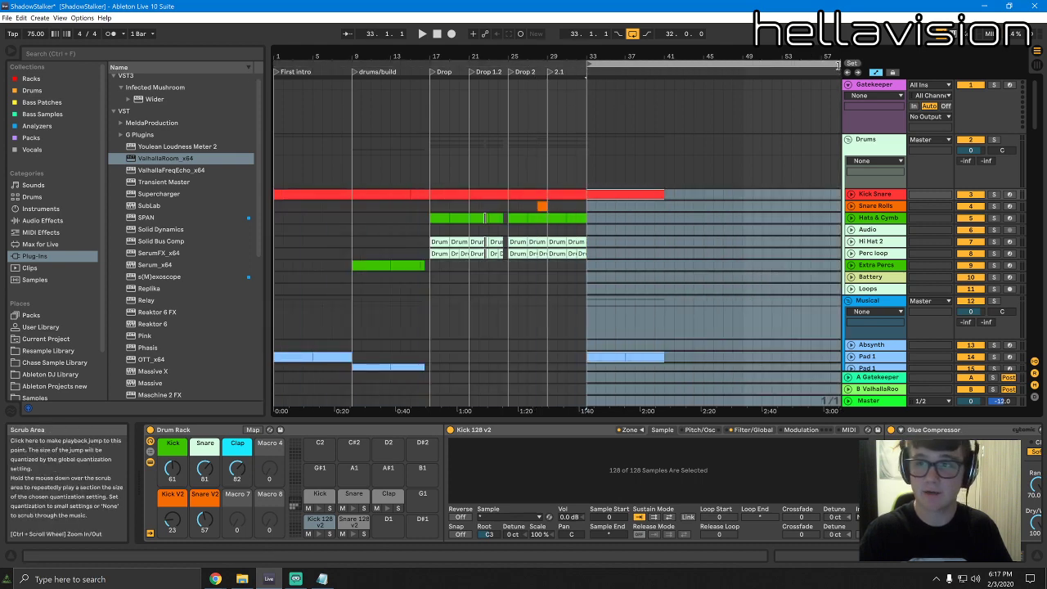
{"action": "left_click_drag", "start_coordinate": [836, 64], "coordinate": [664, 64]}
{"action": "right_click", "coordinate": [586, 72]}
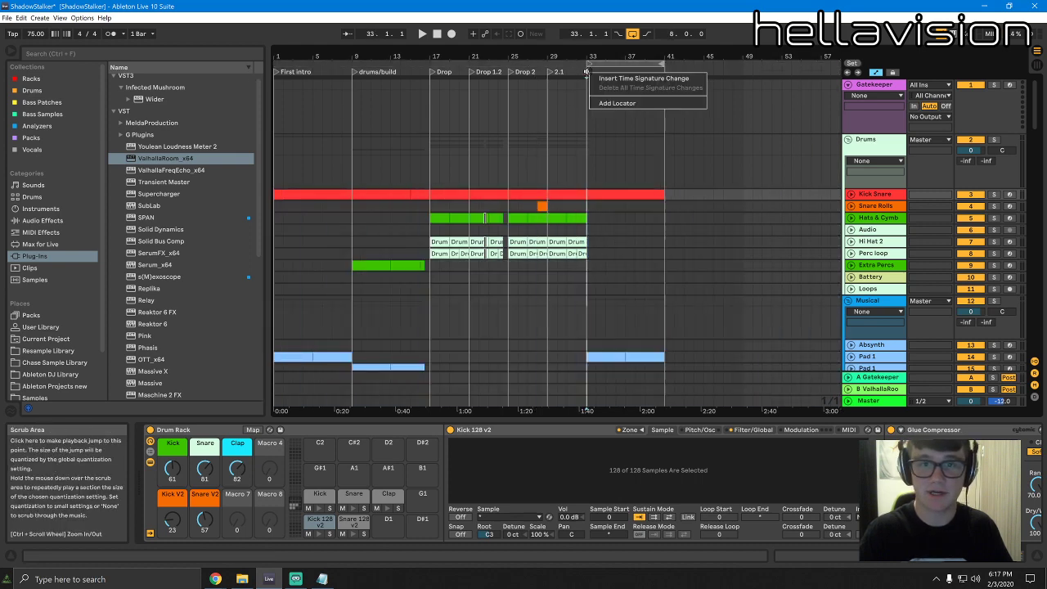
{"action": "left_click", "coordinate": [617, 104]}
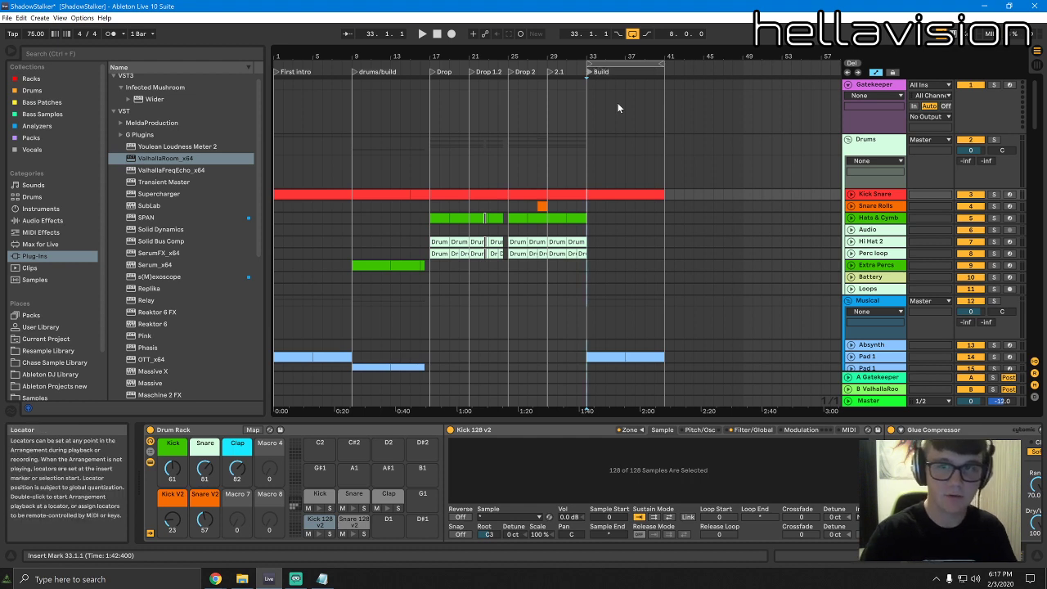
Add a locator named 2nd drop at 41.1.1, where the copied intro section ends
{"action": "left_click", "coordinate": [684, 103]}
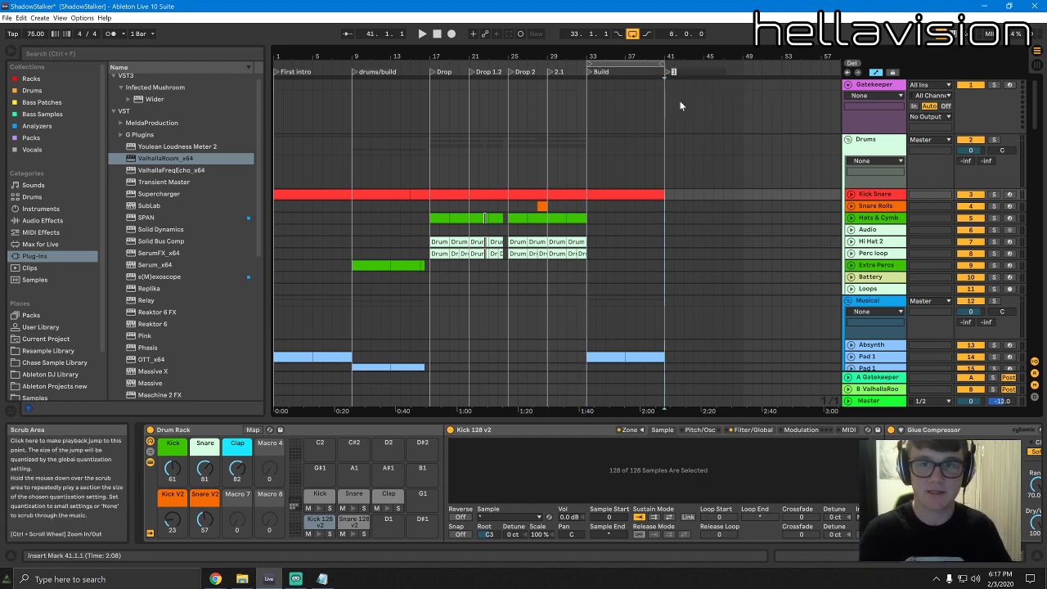
{"action": "type", "text": "2nd drop"}
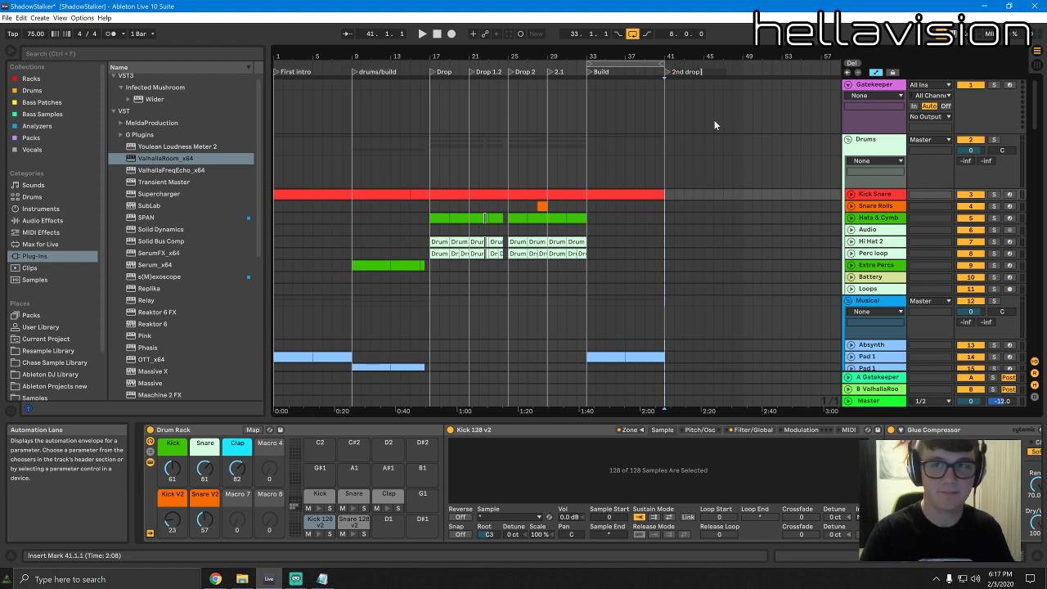
{"action": "key", "text": "Return"}
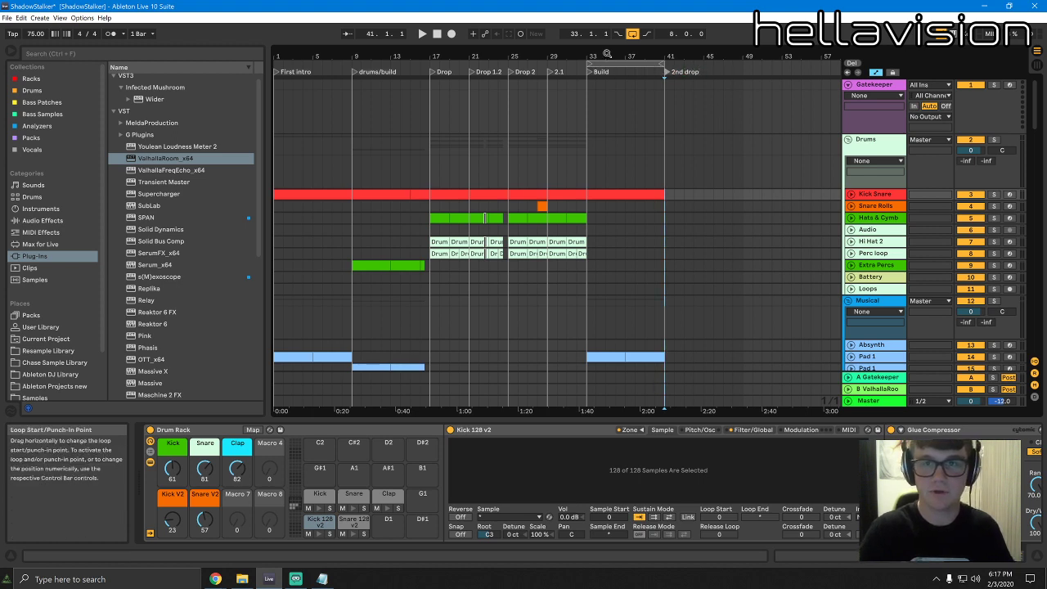
Add a locator named Drop 4 at 49.1.1, eight bars after the 2nd drop locator
{"action": "left_click_drag", "start_coordinate": [607, 57], "coordinate": [608, 50]}
{"action": "left_click", "coordinate": [736, 162]}
{"action": "right_click", "coordinate": [708, 70]}
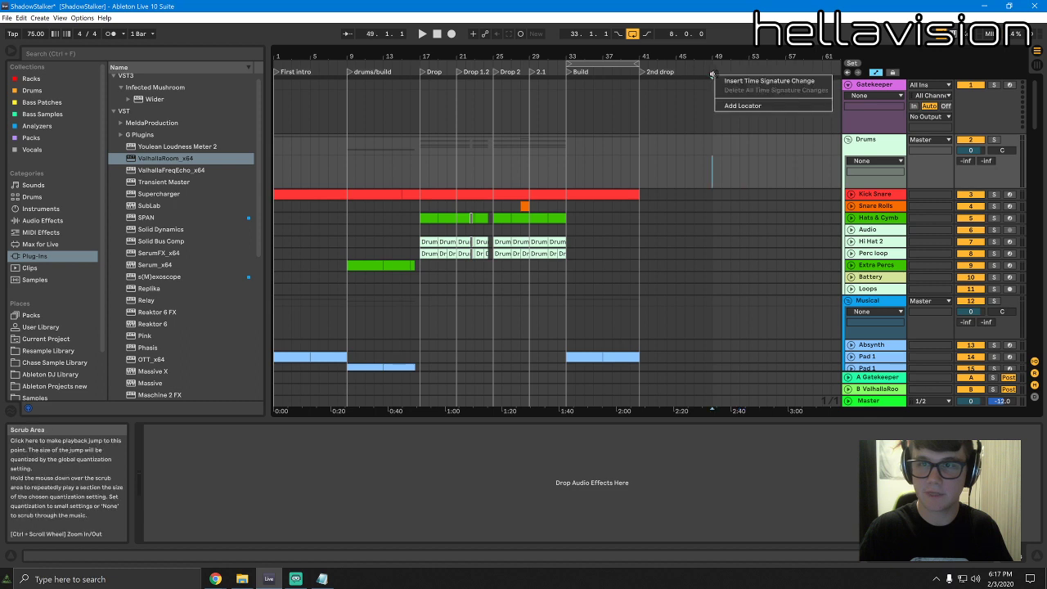
{"action": "left_click", "coordinate": [728, 107]}
{"action": "type", "text": "Drop 4"}
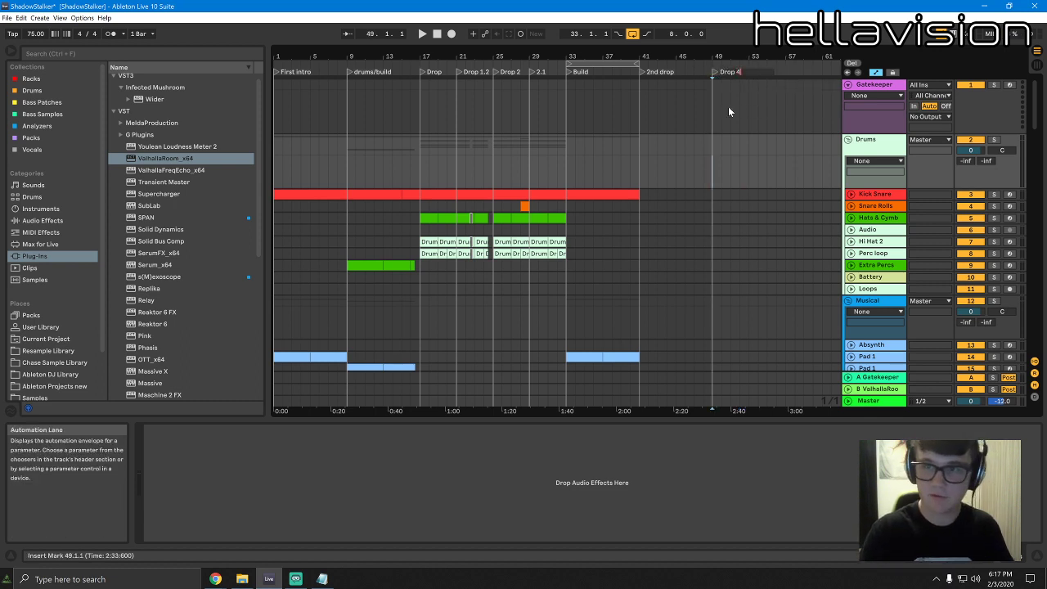
{"action": "key", "text": "Return"}
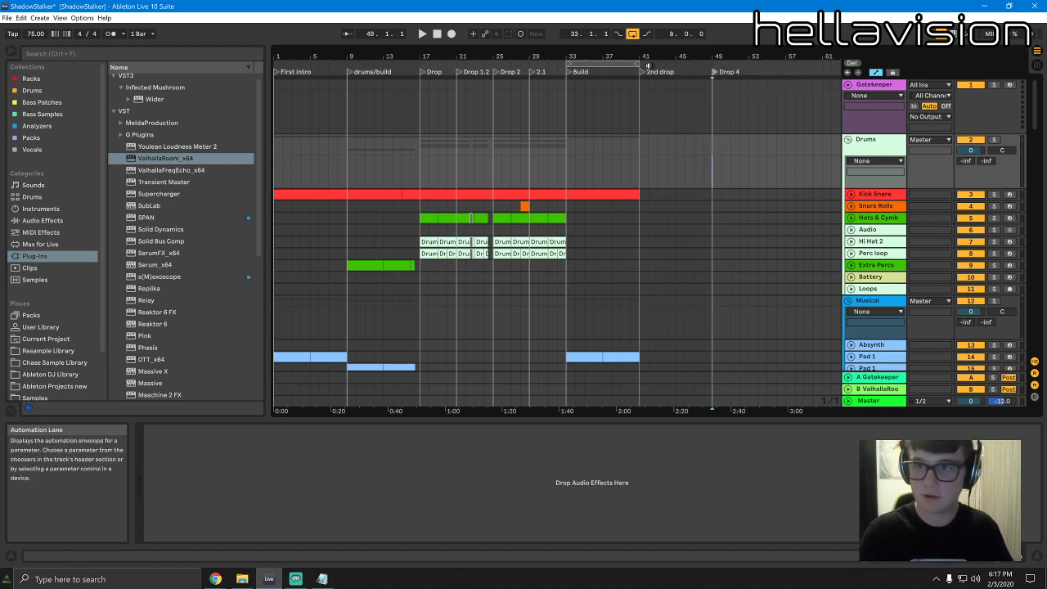
Add a locator named Outro at 57.1.1 in the arrangement
{"action": "right_click", "coordinate": [787, 70]}
{"action": "left_click", "coordinate": [801, 107]}
{"action": "type", "text": "Out"}
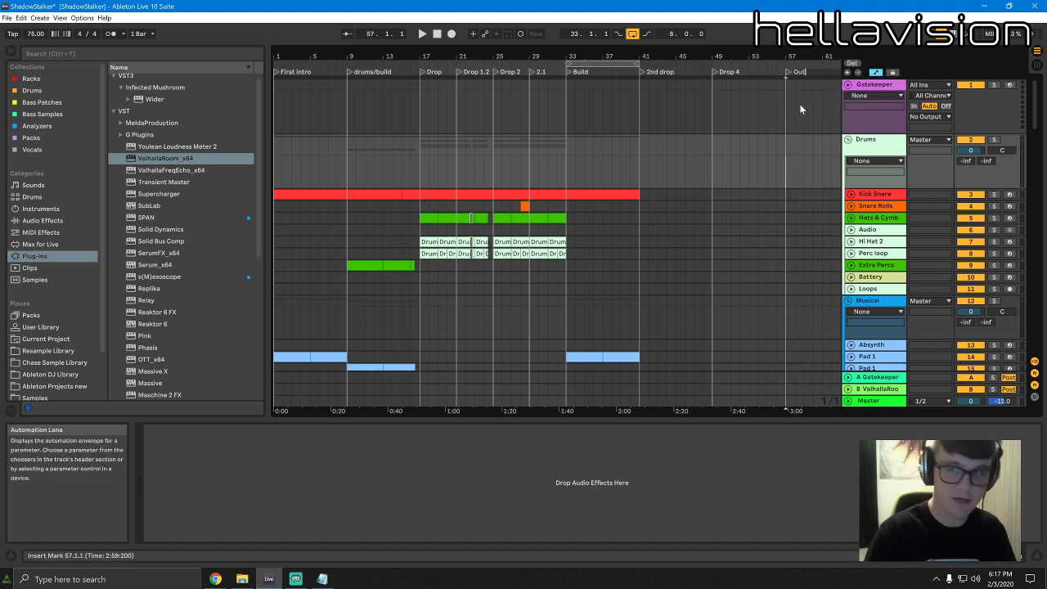
{"action": "type", "text": "ro"}
{"action": "key", "text": "Return"}
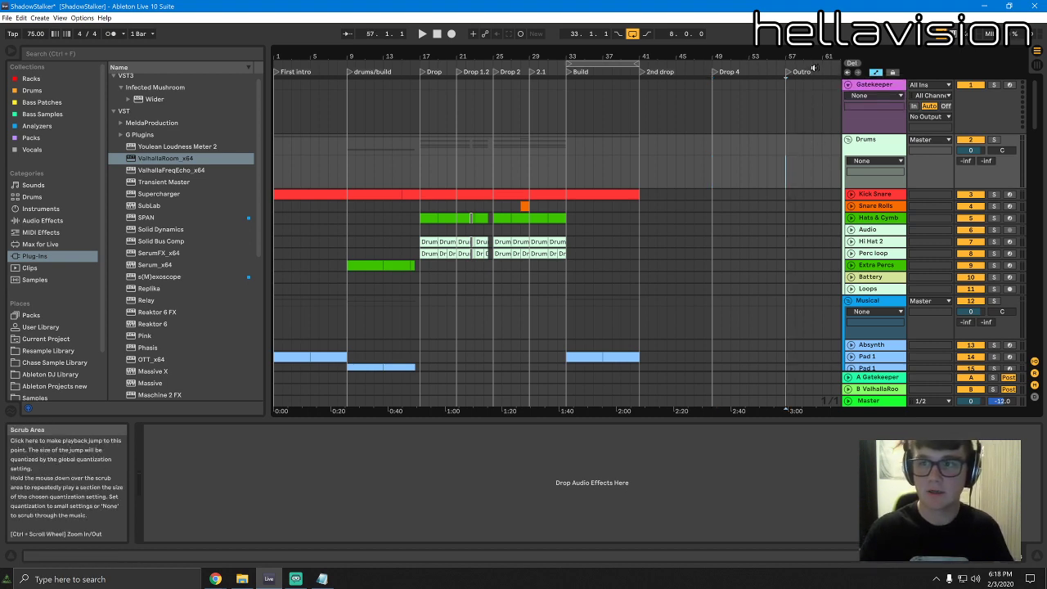
Add a locator named end at 61.1.1 and check the duration of the whole arrangement from bar 1 to it
{"action": "right_click", "coordinate": [802, 69]}
{"action": "left_click", "coordinate": [814, 58]}
{"action": "right_click", "coordinate": [820, 67]}
{"action": "left_click", "coordinate": [837, 104]}
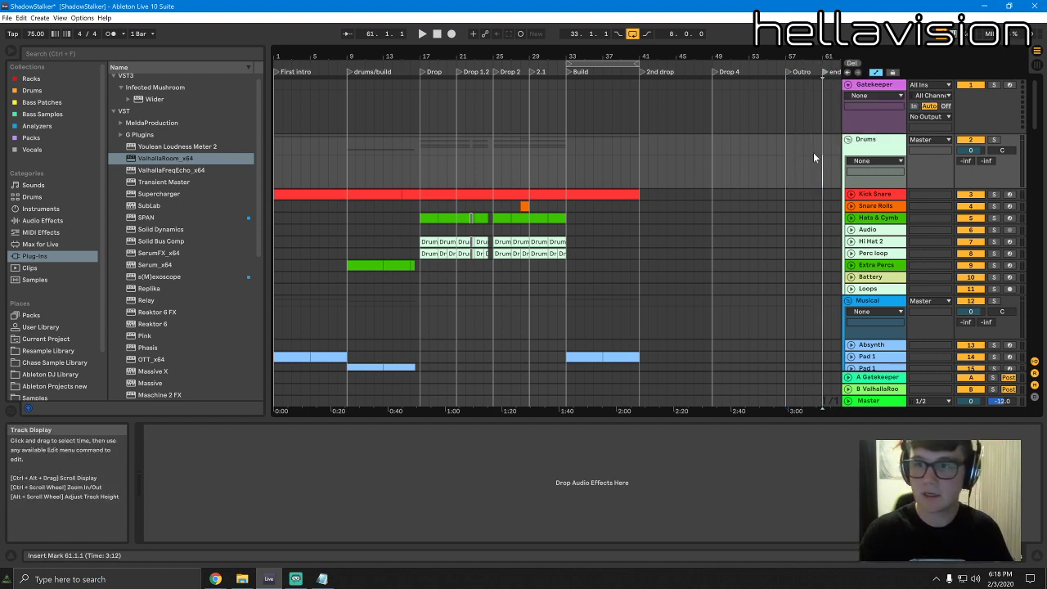
{"action": "left_click_drag", "start_coordinate": [813, 152], "coordinate": [258, 160]}
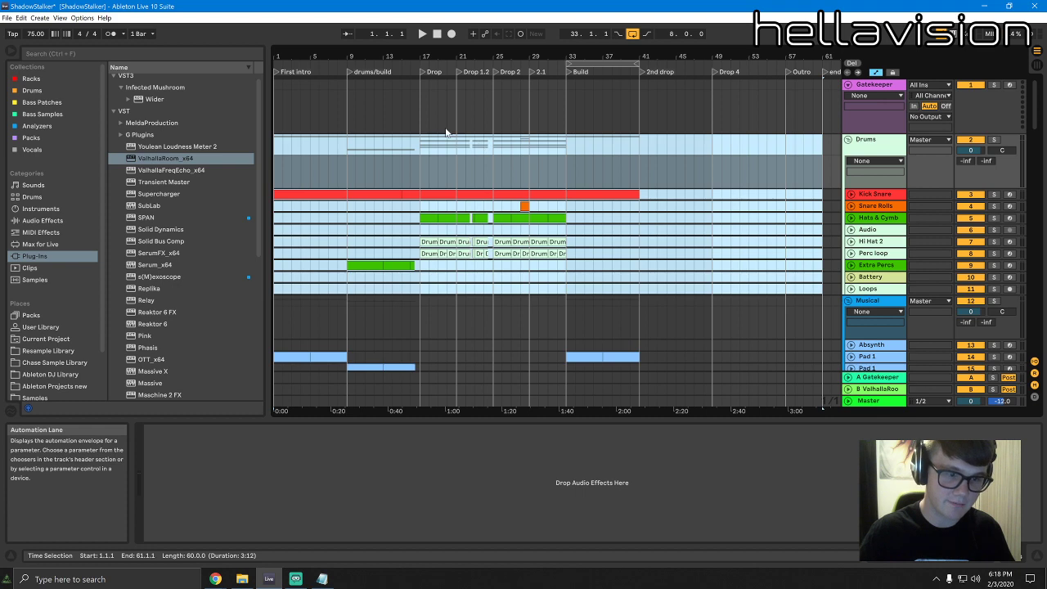
{"action": "left_click", "coordinate": [657, 200]}
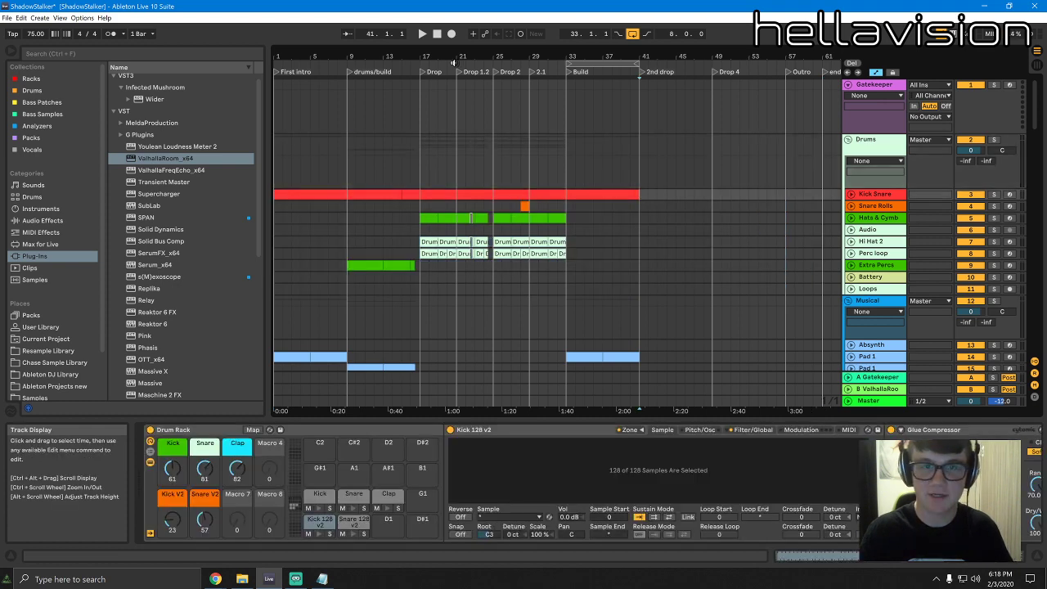
Move the eight-bar loop to the Drop section starting at 17.1.1 and fold all the group tracks in the arrangement
{"action": "left_click_drag", "start_coordinate": [594, 64], "coordinate": [444, 77]}
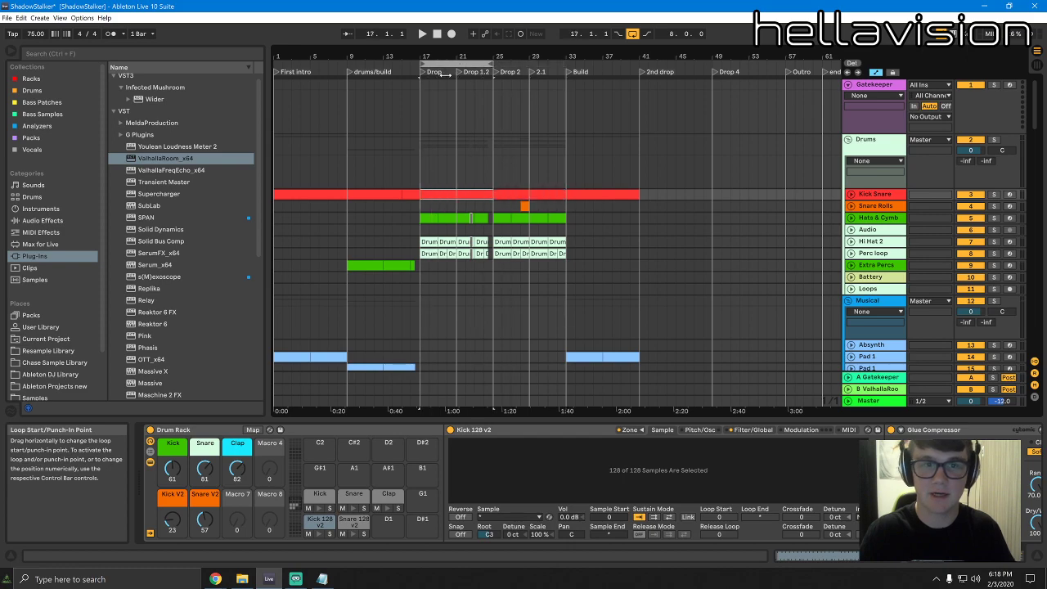
{"action": "scroll", "coordinate": [813, 212], "scroll_direction": "down", "scroll_amount": 5}
{"action": "left_click_drag", "start_coordinate": [1035, 131], "coordinate": [1029, 94]}
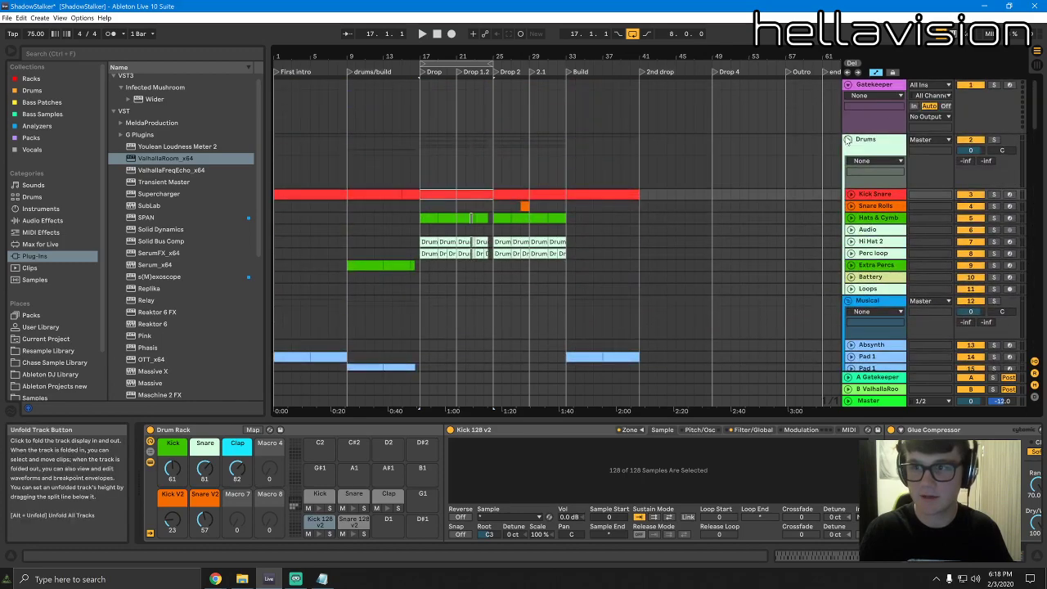
{"action": "left_click", "coordinate": [848, 139], "text": "alt"}
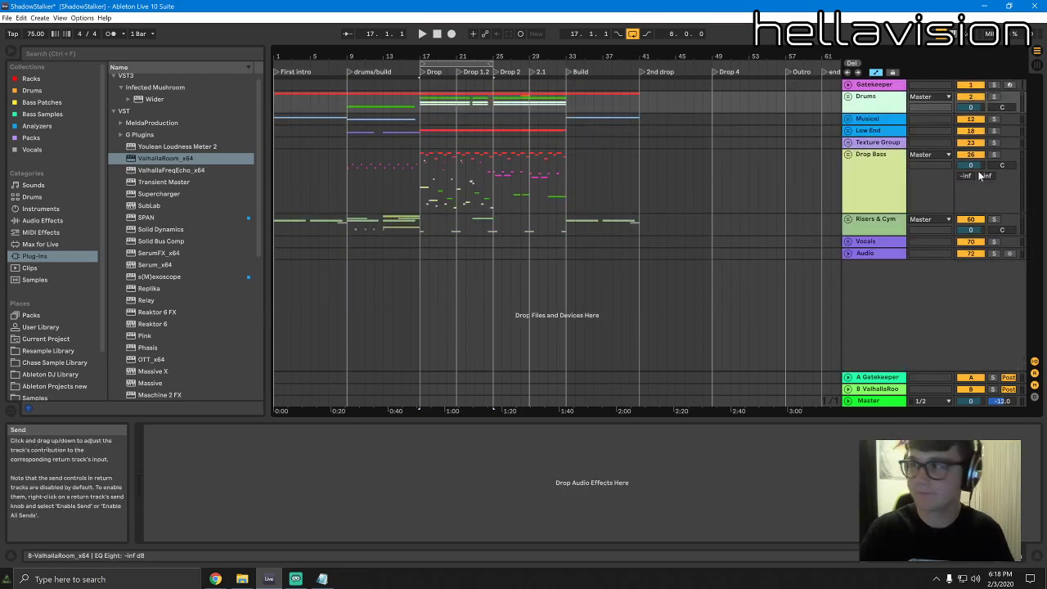